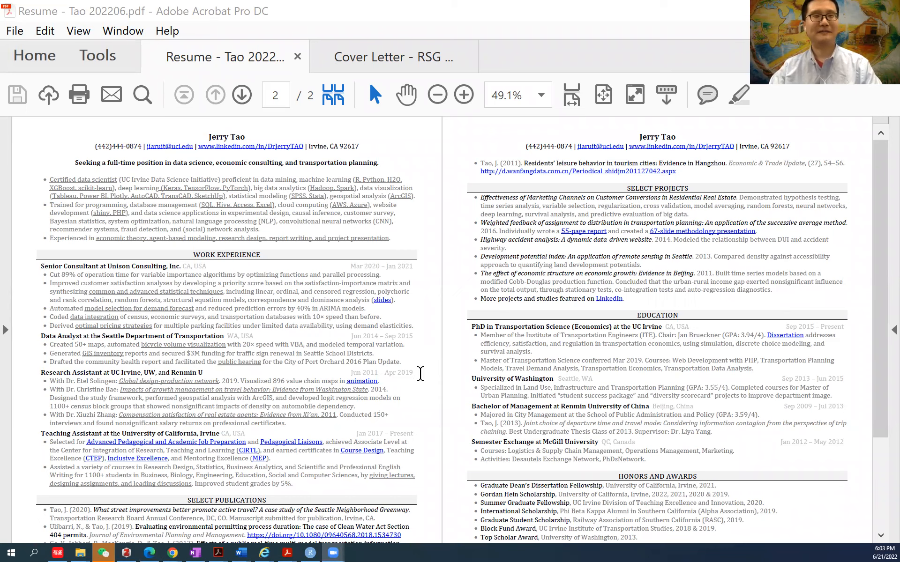
# Review both résumé pages, highlight the 2011 publication entry on the second page, and minimize the document window
pyautogui.scroll(-3, 420, 373)
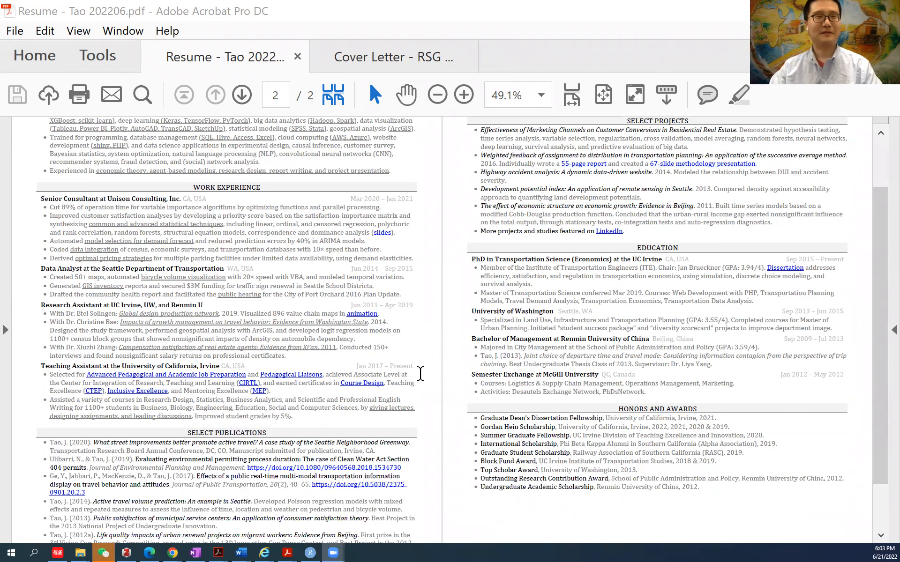
pyautogui.scroll(-3, 419, 374)
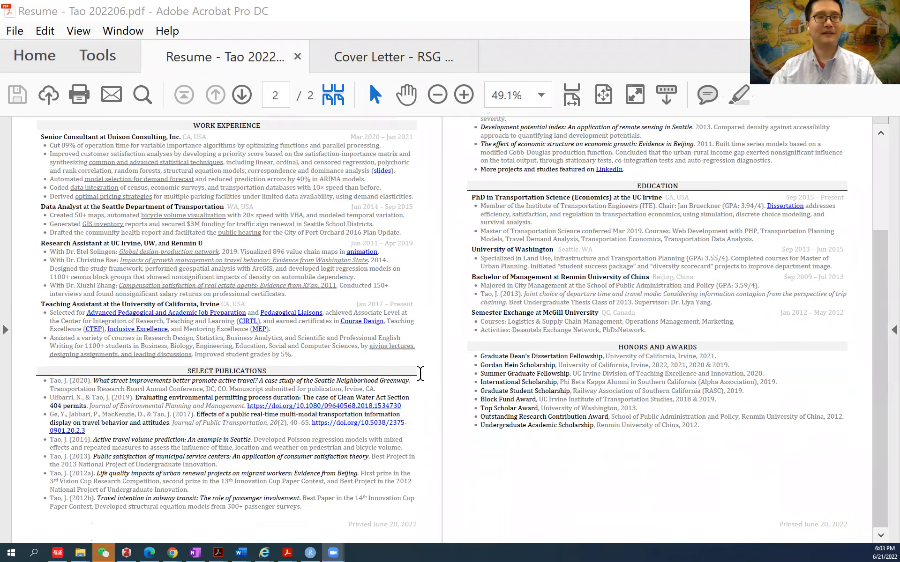
pyautogui.scroll(6, 422, 381)
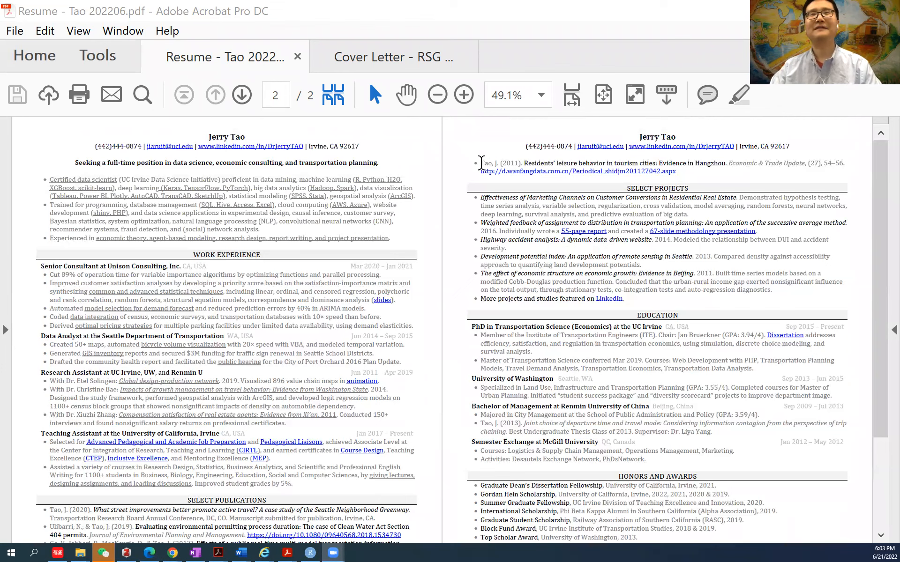
pyautogui.moveTo(480, 164); pyautogui.dragTo(679, 172)
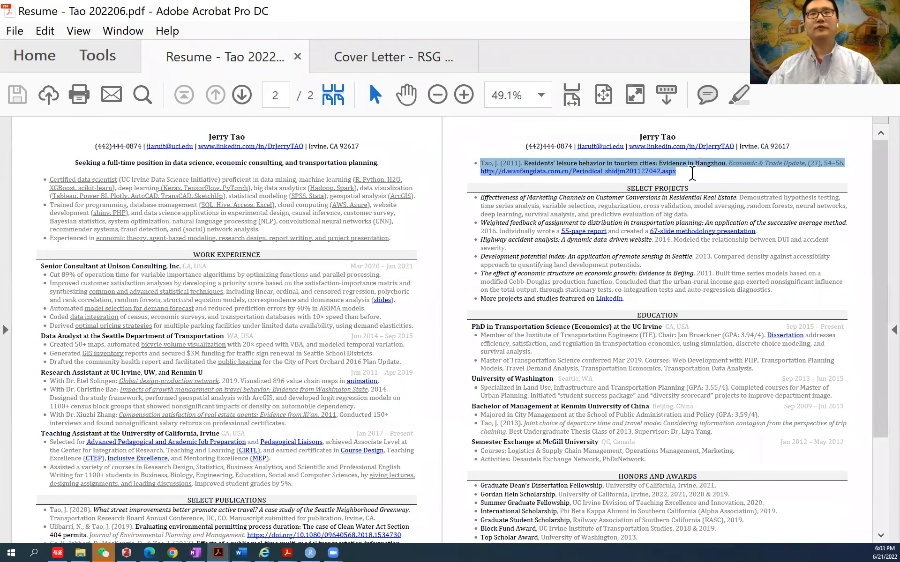
pyautogui.click(692, 173)
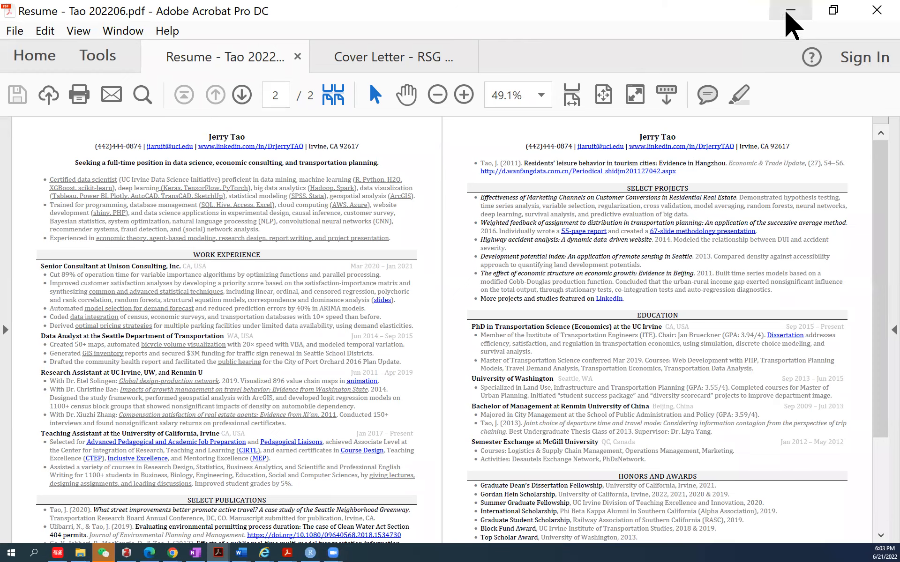
pyautogui.click(786, 13)
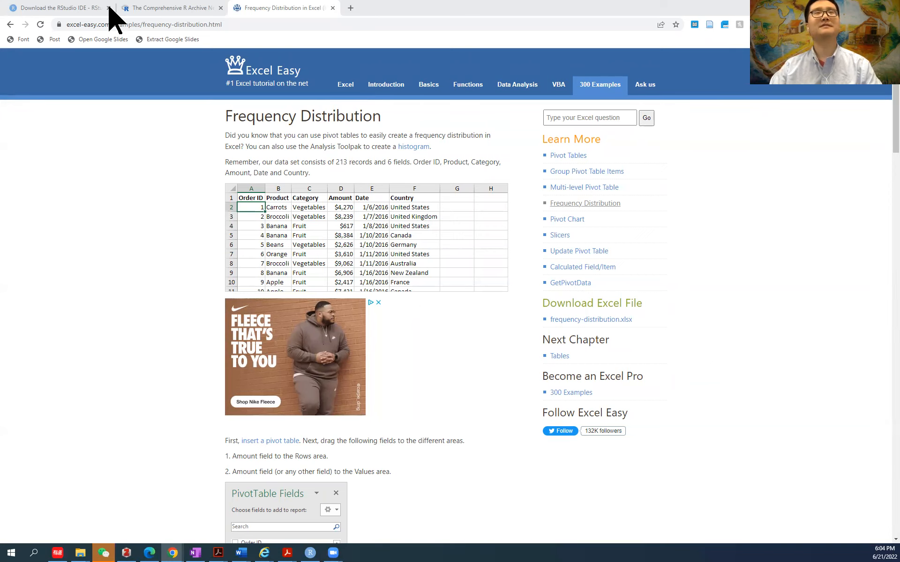
# Switch to the browser and load the copied link to the "Intro to Business Analytics with Excel and R" event in a new tab
pyautogui.click(351, 8)
pyautogui.hotkey('ctrl', 'v')
pyautogui.press('Return')
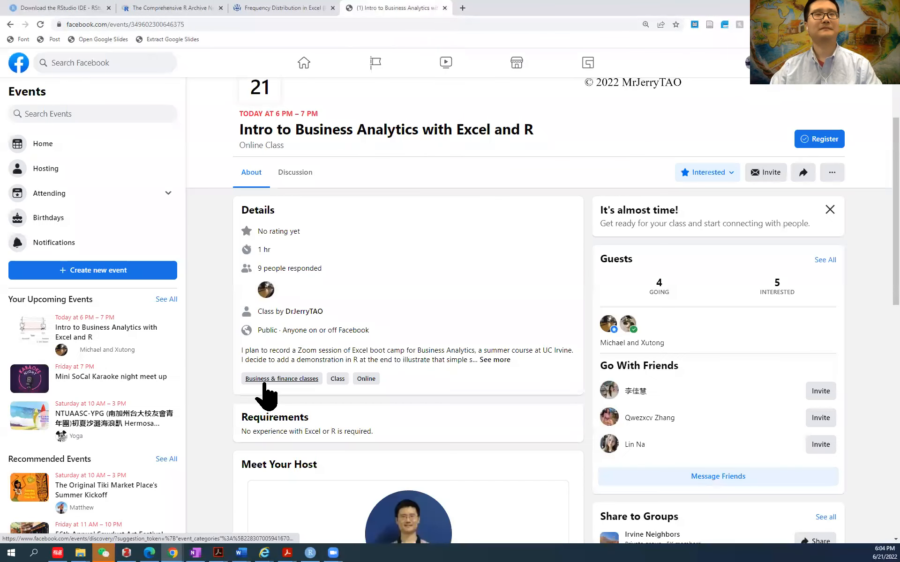
# Expand the full event description and open the Google Drive folder linked in it
pyautogui.click(489, 361)
pyautogui.scroll(-1, 422, 412)
pyautogui.click(380, 403)
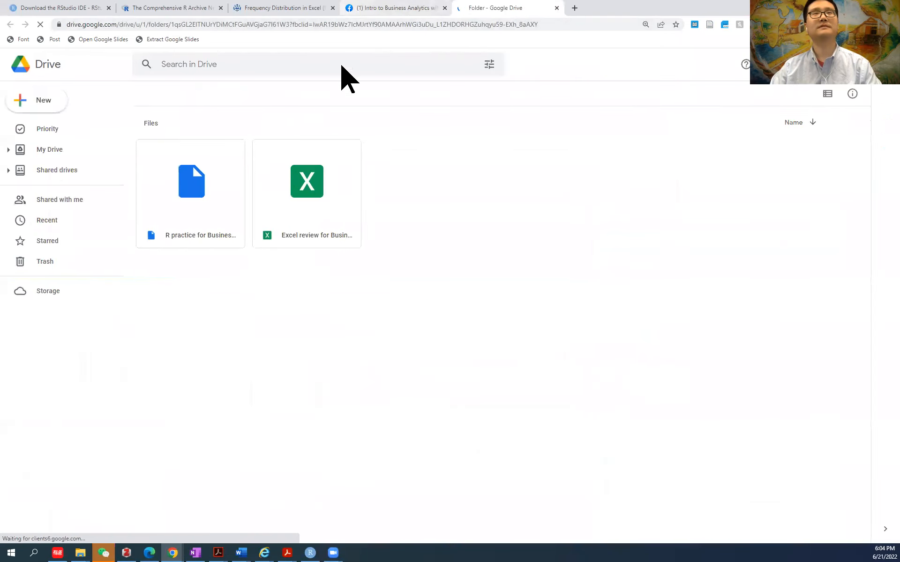
# Download the "Excel review for Business Analytics" workbook from the Drive folder into Downloads under its suggested file name
pyautogui.click(341, 226)
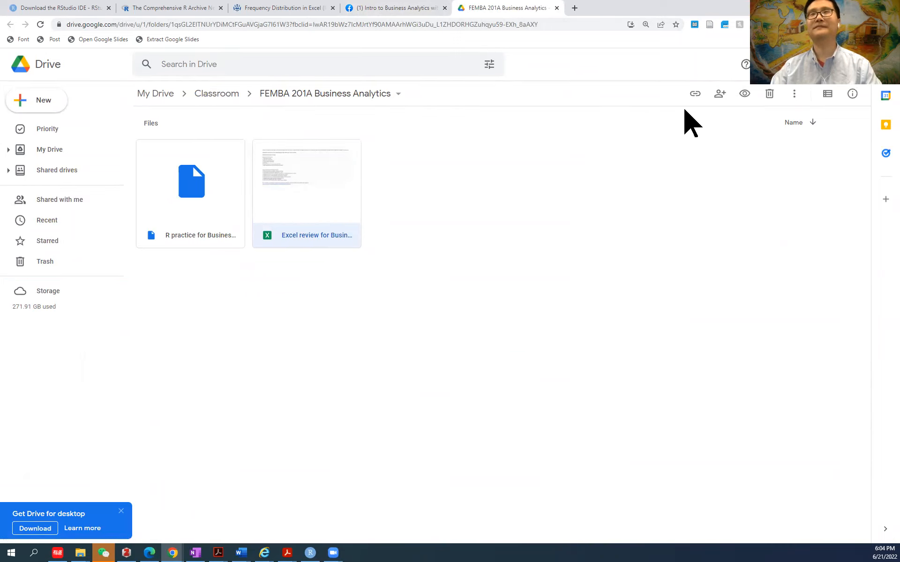
pyautogui.rightClick(303, 212)
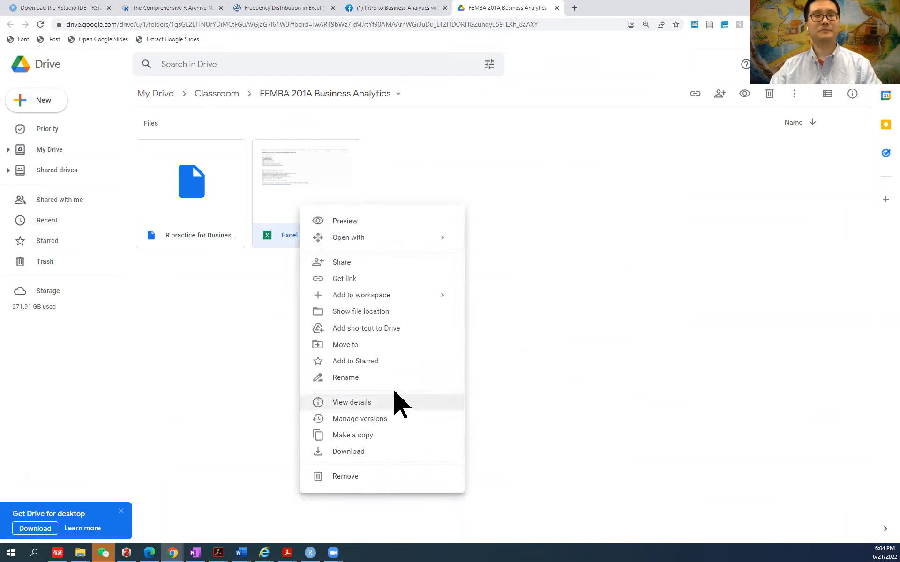
pyautogui.click(377, 452)
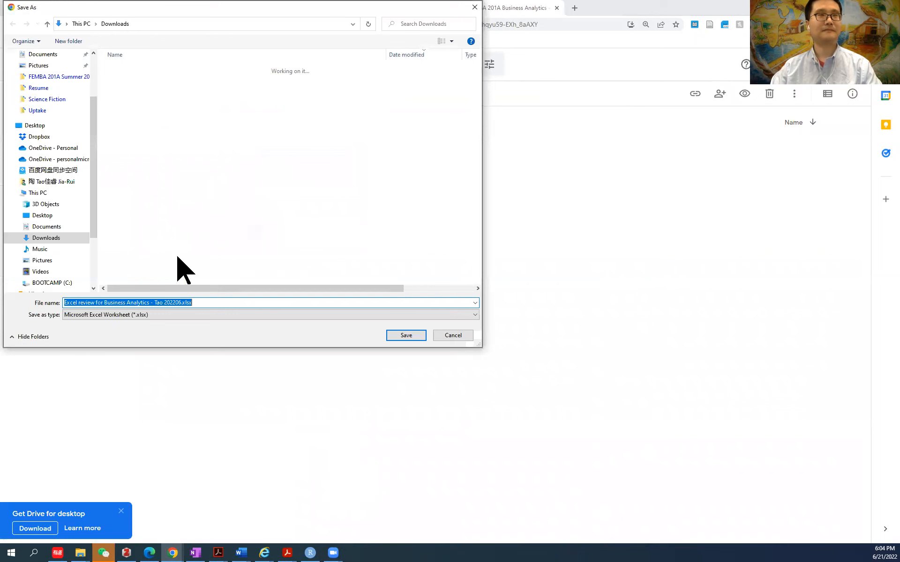
pyautogui.click(408, 339)
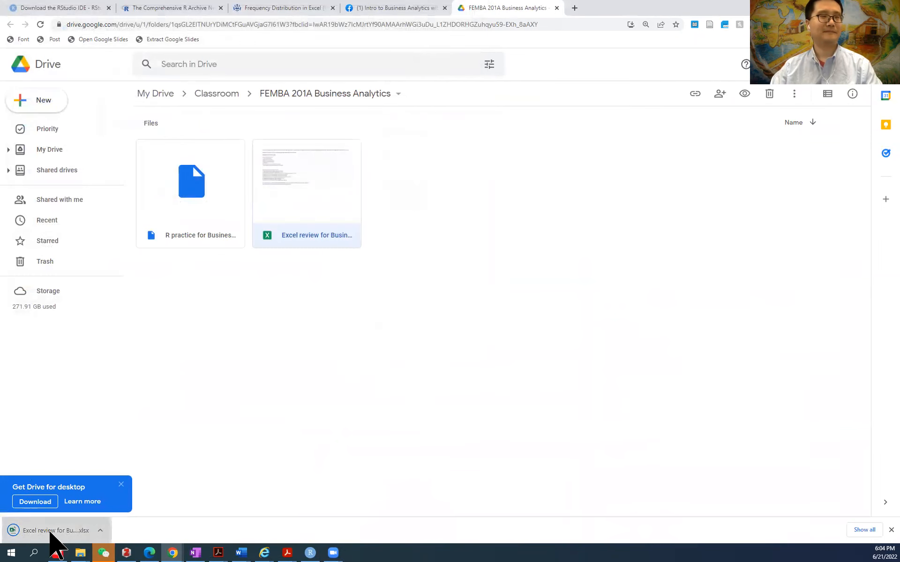
# Open the downloaded workbook in Excel, maximize its window, and show the README sheet
pyautogui.click(50, 532)
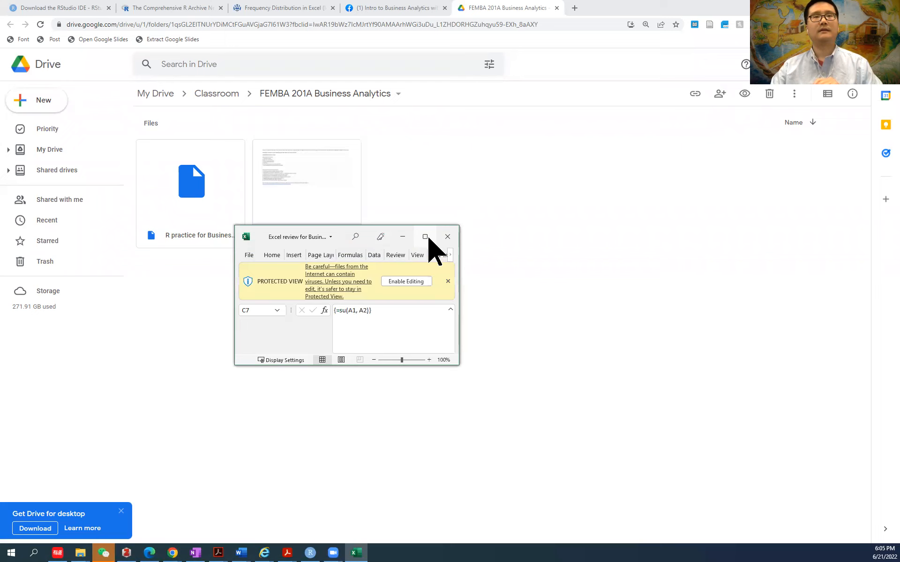
pyautogui.click(426, 237)
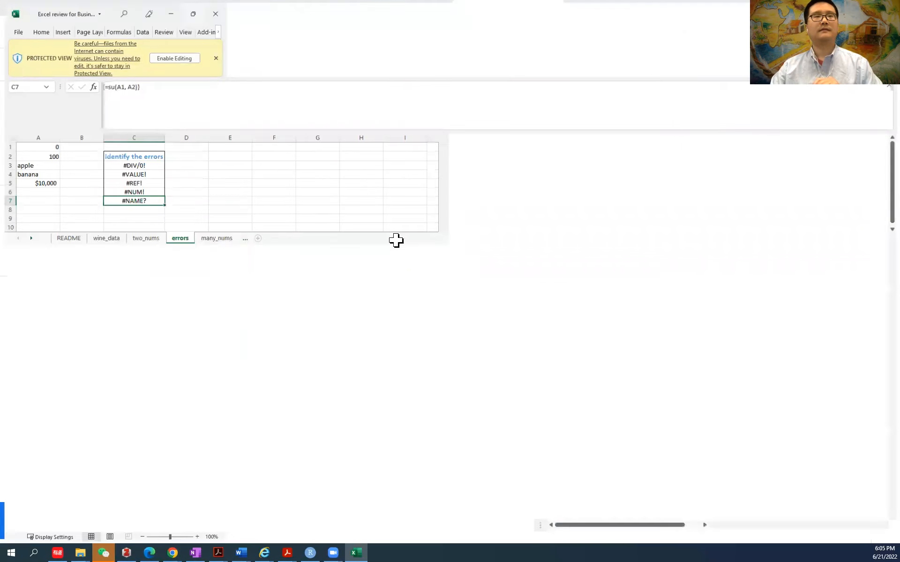
pyautogui.click(62, 525)
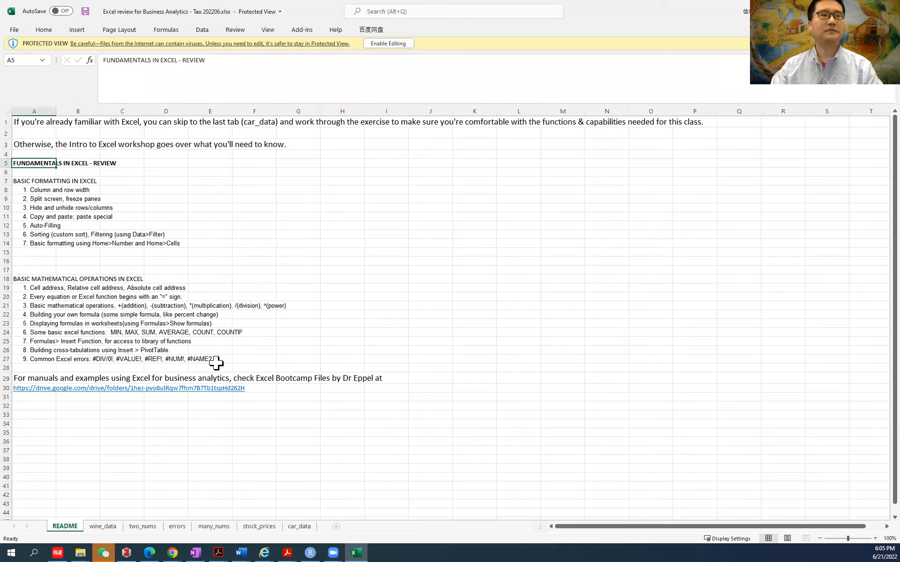
# Highlight the eight cumulative exercise tasks in H25:H32 of the car_data sheet, and return to README
pyautogui.click(298, 528)
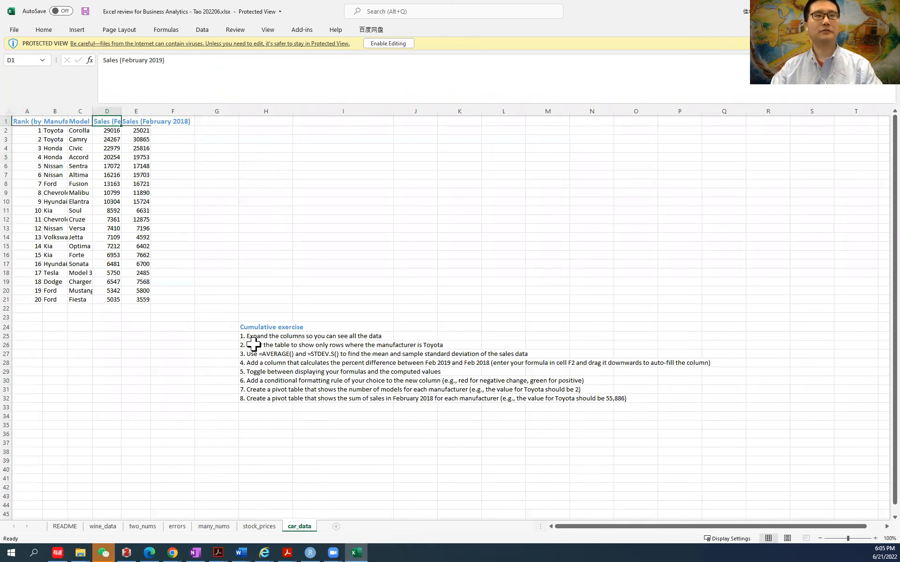
pyautogui.moveTo(256, 337); pyautogui.dragTo(273, 398)
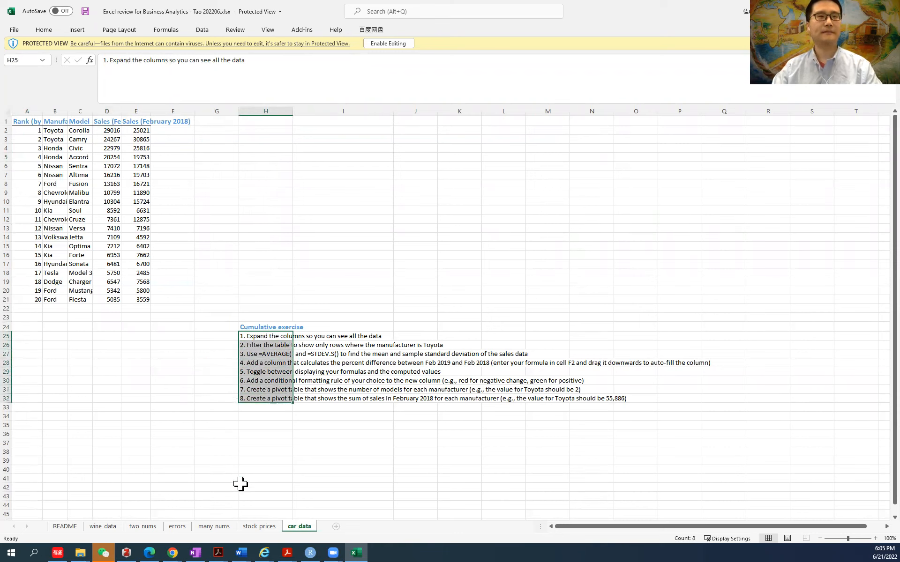
pyautogui.click(73, 528)
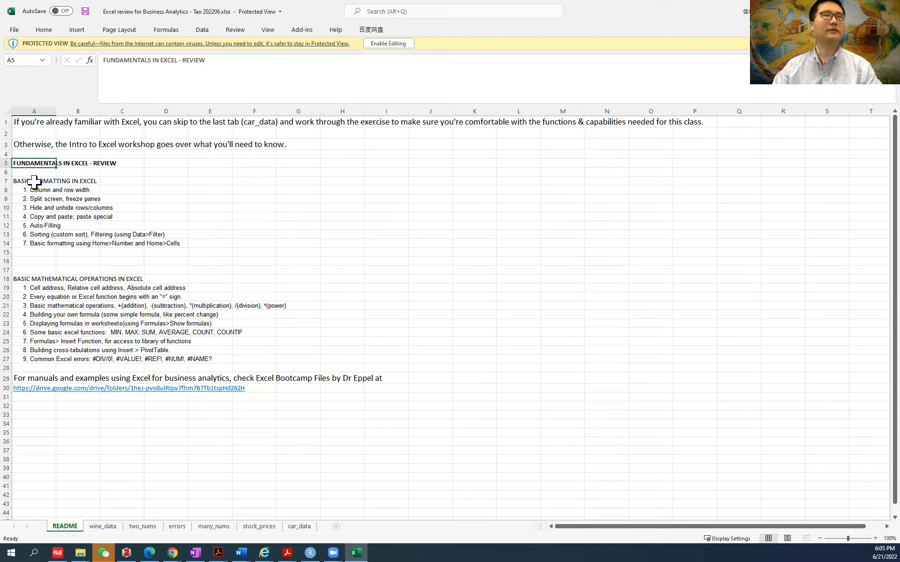
# Review the README section headings and go through the seven basic formatting topics one by one in A8:A14
pyautogui.click(25, 183)
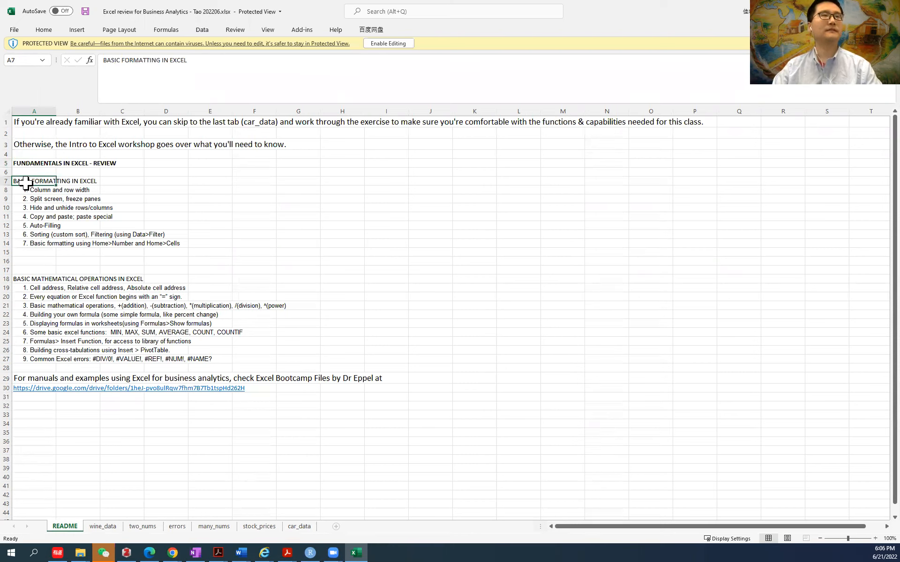
pyautogui.click(28, 280)
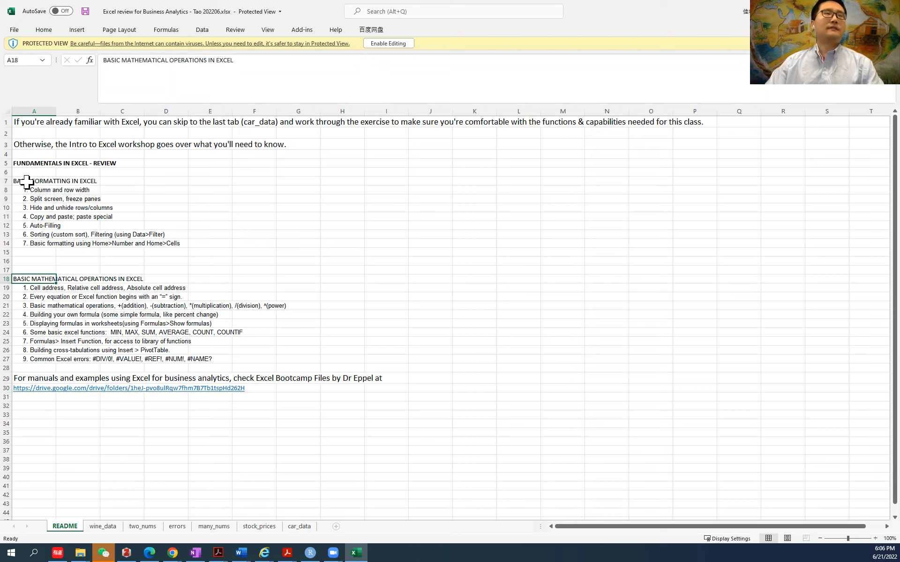
pyautogui.click(21, 181)
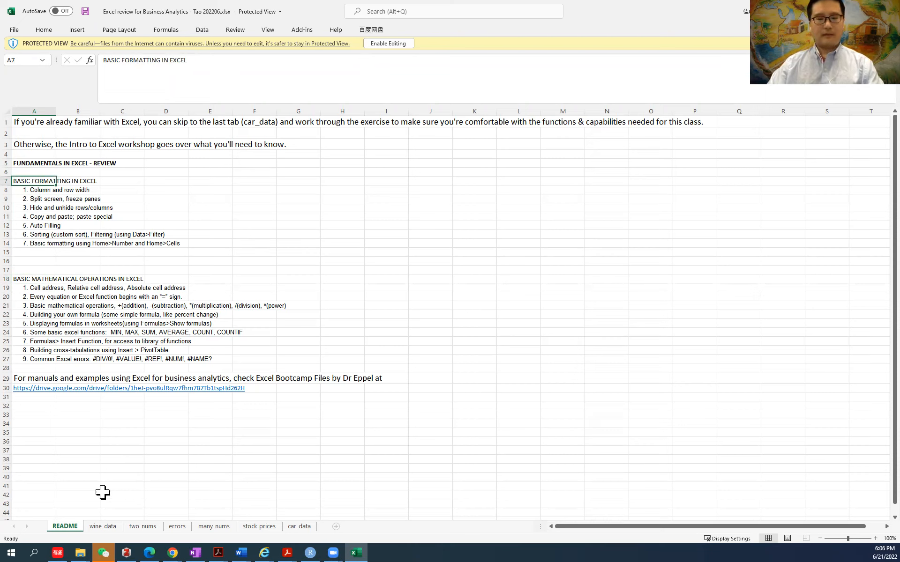
pyautogui.click(41, 190)
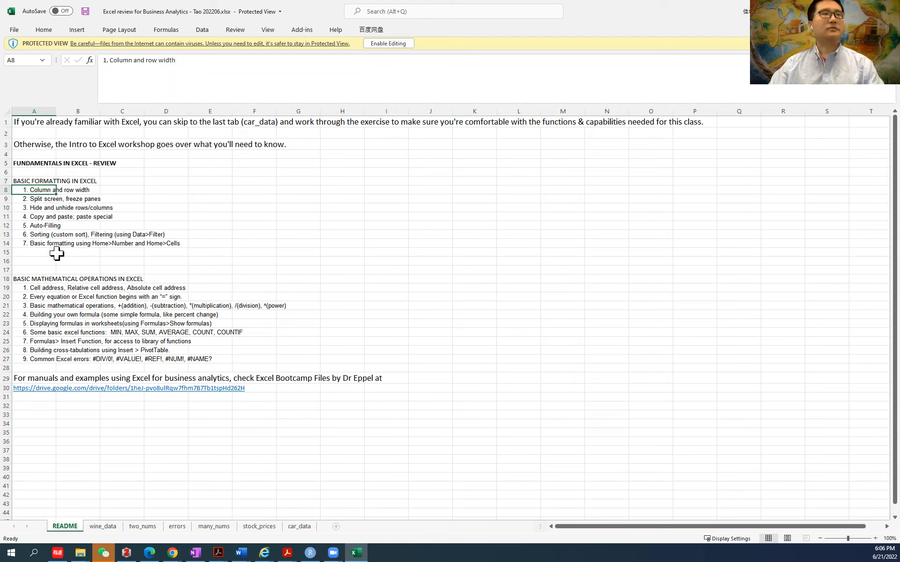
pyautogui.click(26, 199)
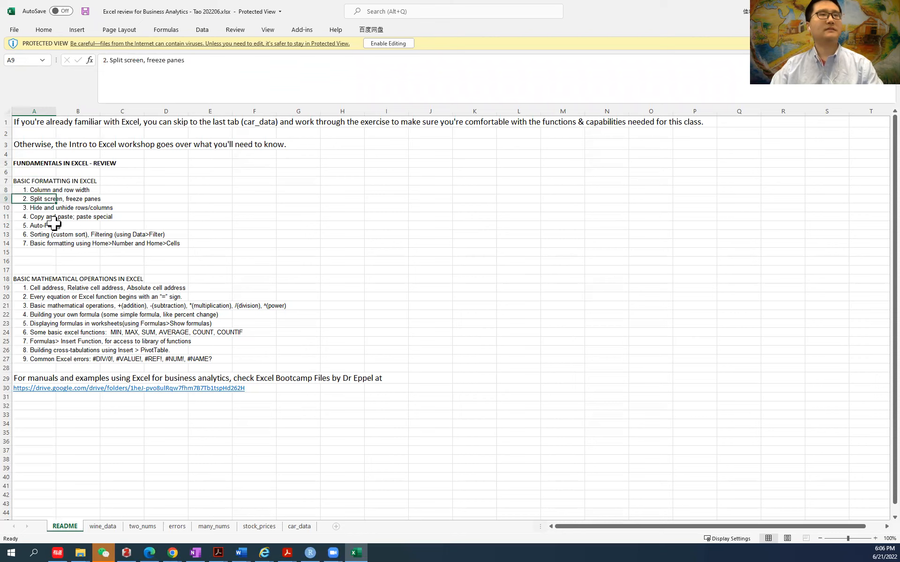
pyautogui.click(24, 209)
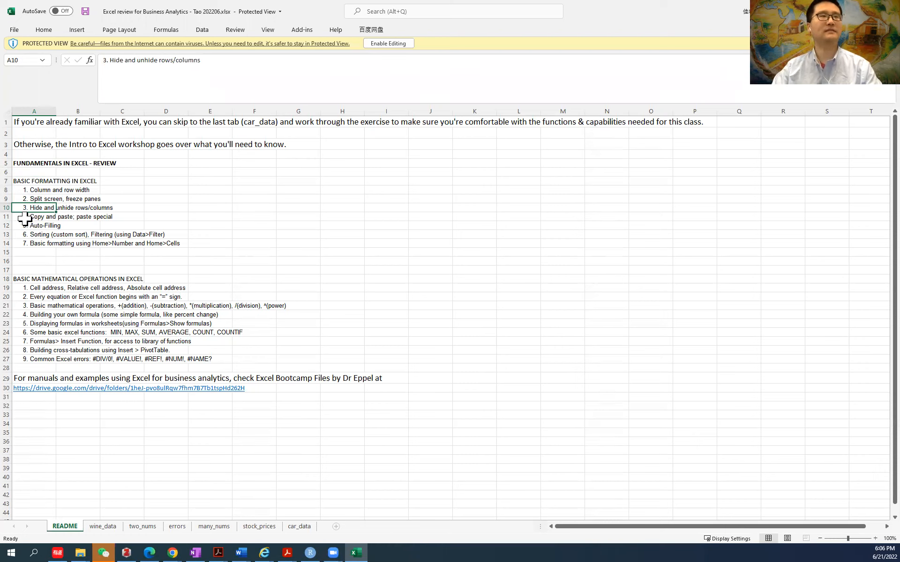
pyautogui.click(26, 217)
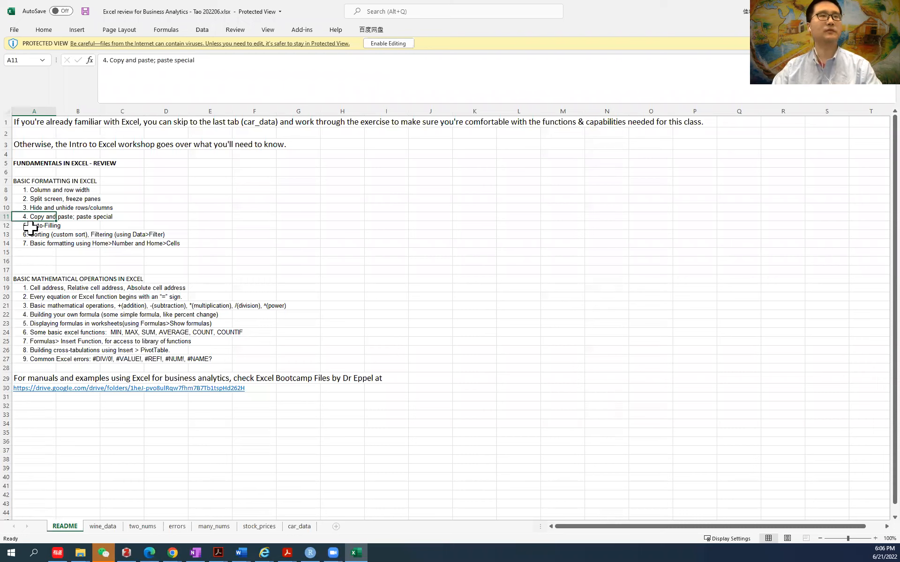
pyautogui.click(31, 227)
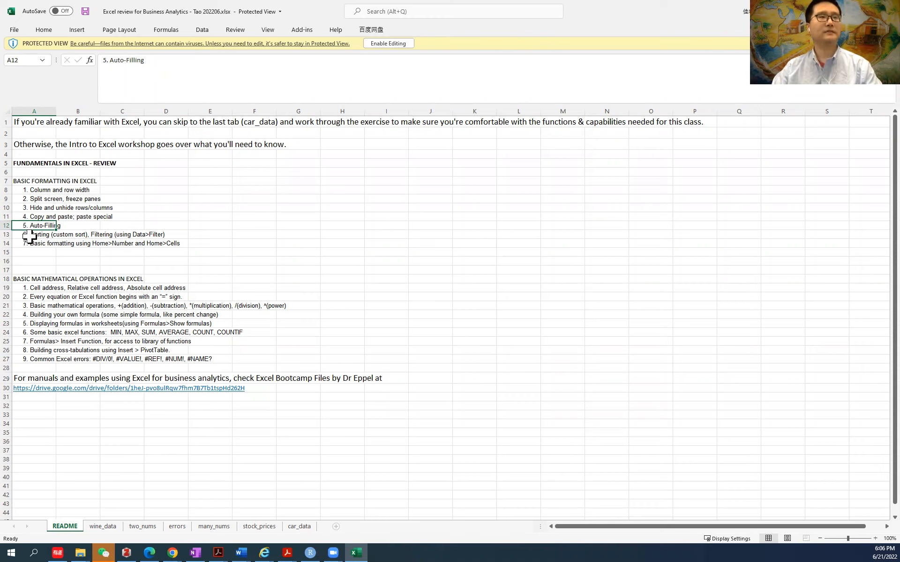
pyautogui.click(29, 235)
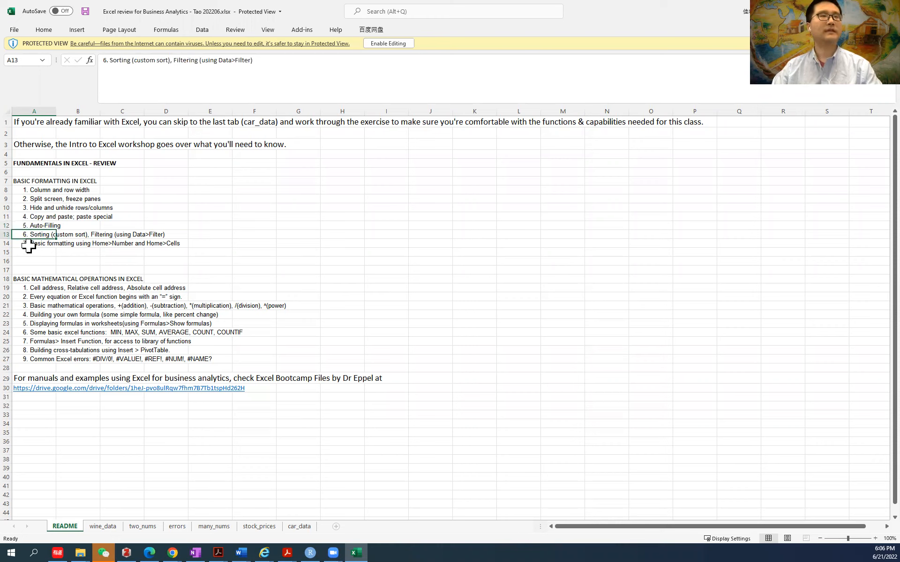
pyautogui.click(27, 246)
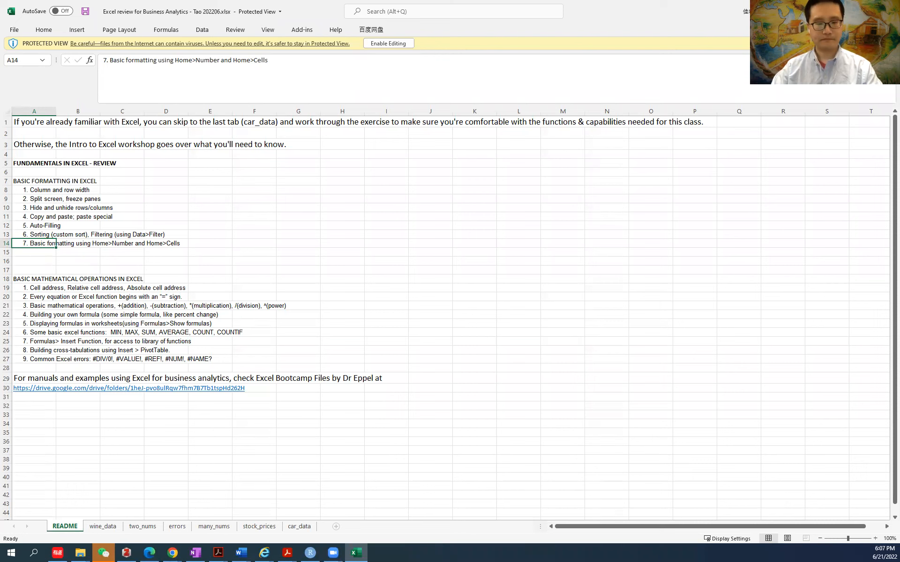
pyautogui.hotkey('alt', 'Tab')
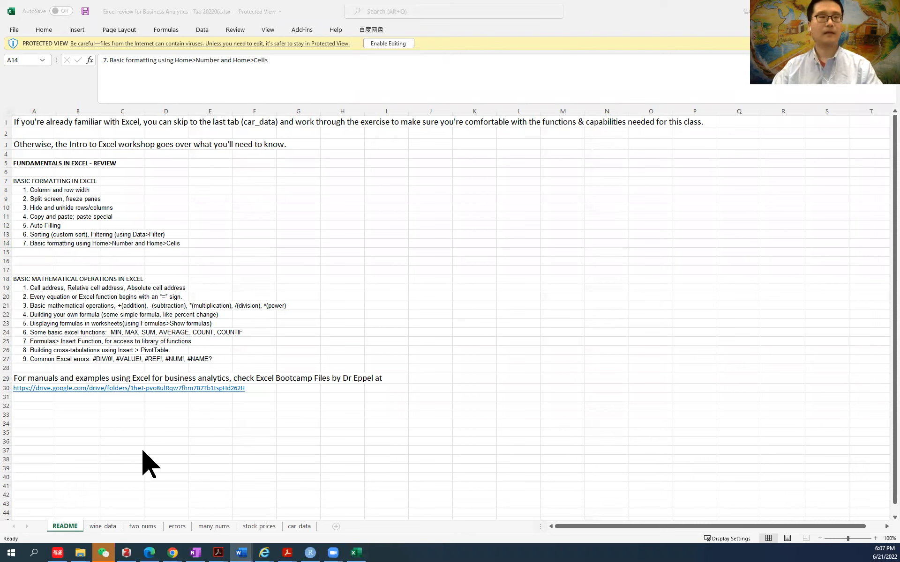
# Examine the records on the wine_data sheet and select all the country values from A2 to A100
pyautogui.click(103, 528)
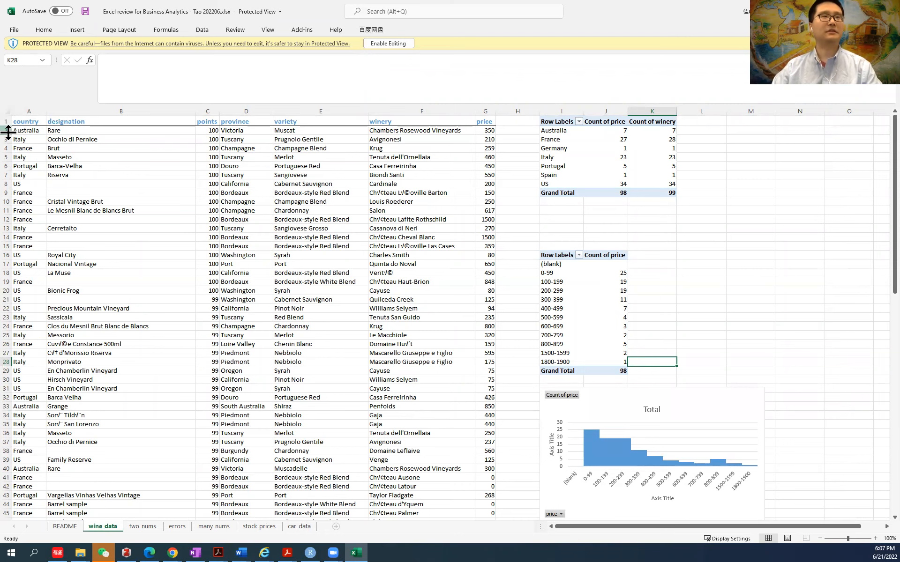
pyautogui.moveTo(8, 131); pyautogui.dragTo(8, 274)
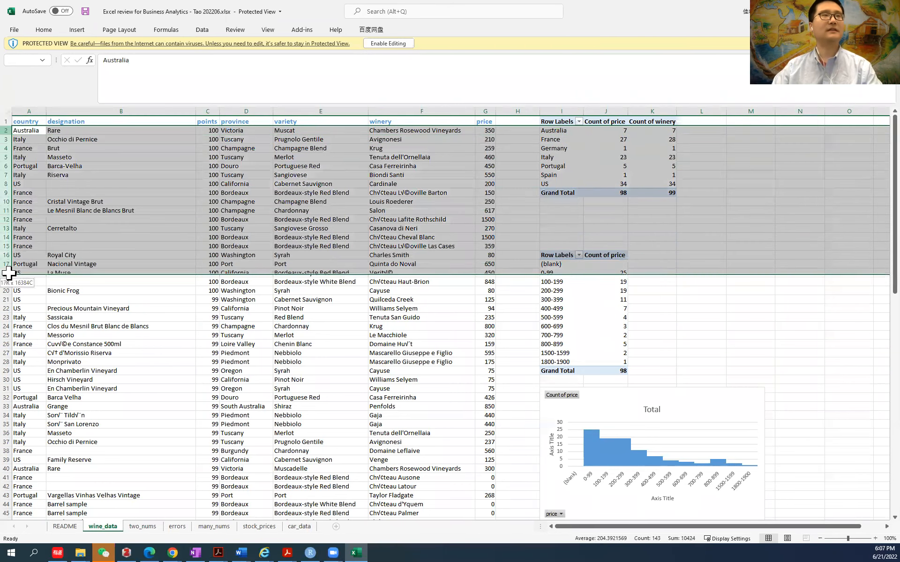
pyautogui.click(22, 130)
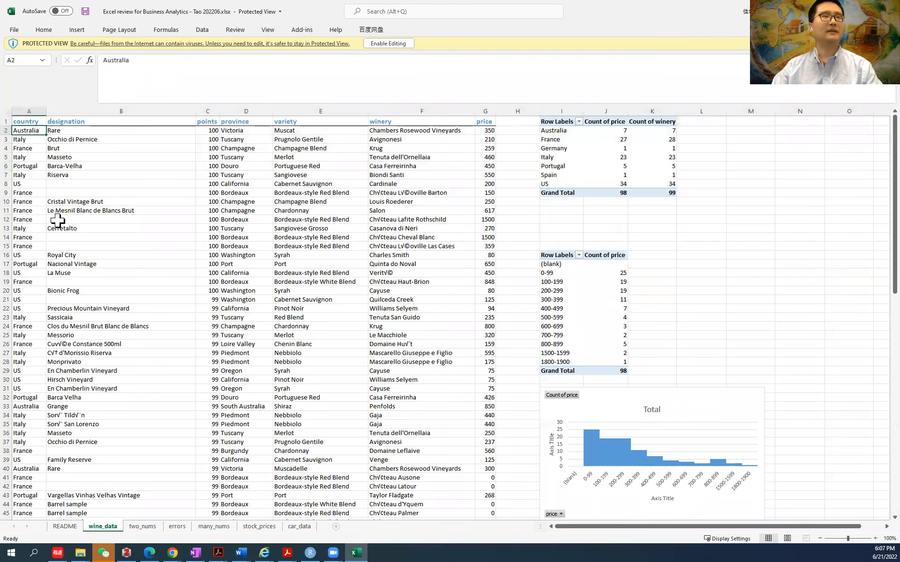
pyautogui.scroll(-20, 57, 221)
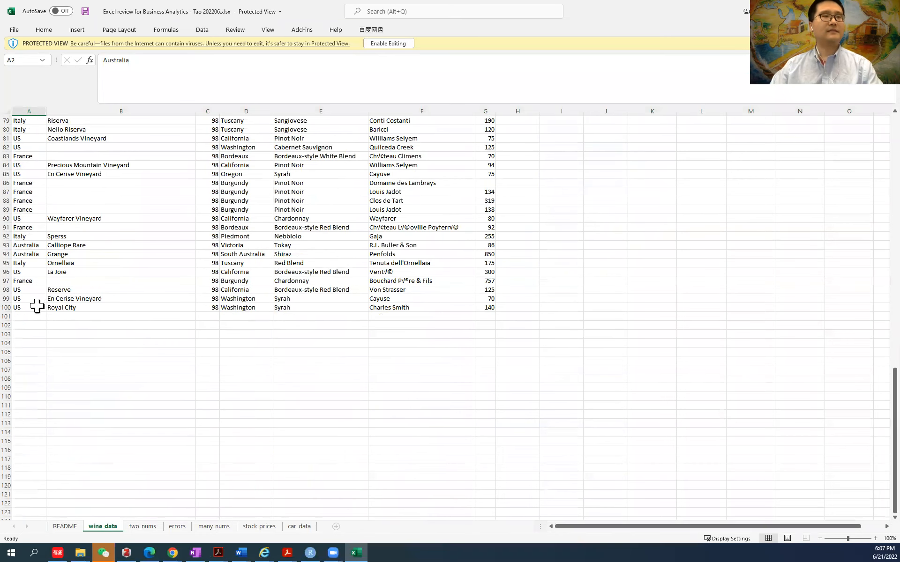
pyautogui.keyDown('shift'); pyautogui.click(32, 308); pyautogui.keyUp('shift')
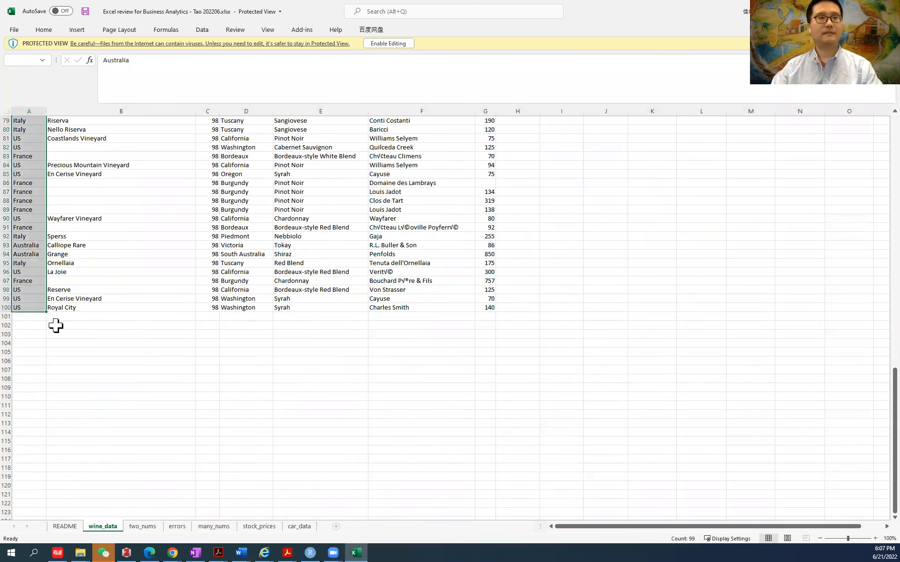
pyautogui.scroll(5, 55, 326)
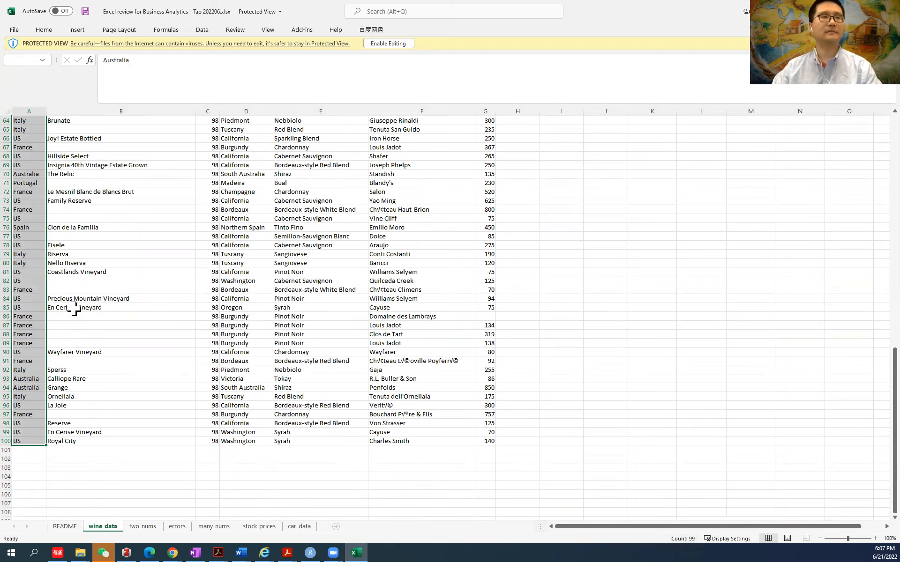
# Highlight the wine data's column headers in A1:G1, from country to price, and look through the records below them
pyautogui.scroll(5, 73, 308)
pyautogui.scroll(15, 73, 308)
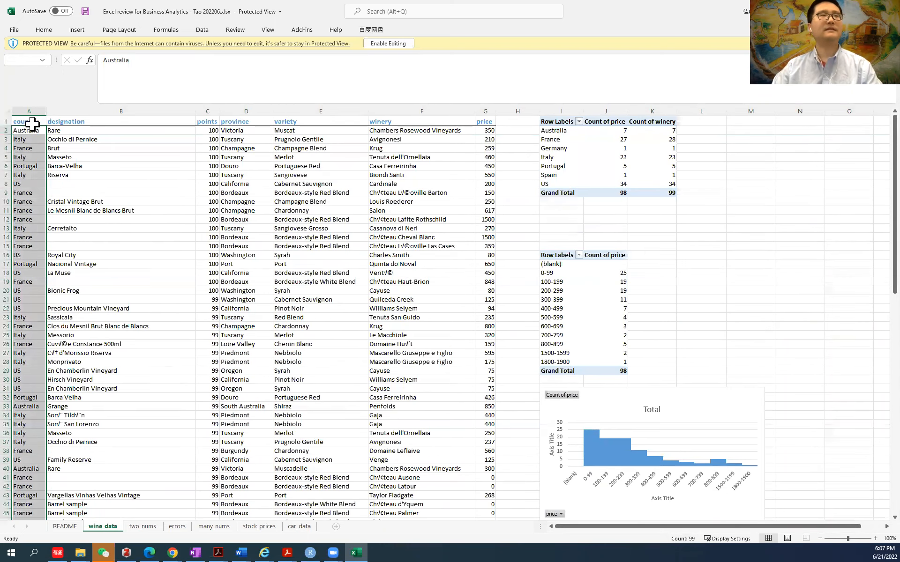
pyautogui.moveTo(32, 110); pyautogui.dragTo(242, 137)
pyautogui.moveTo(481, 120); pyautogui.dragTo(38, 120)
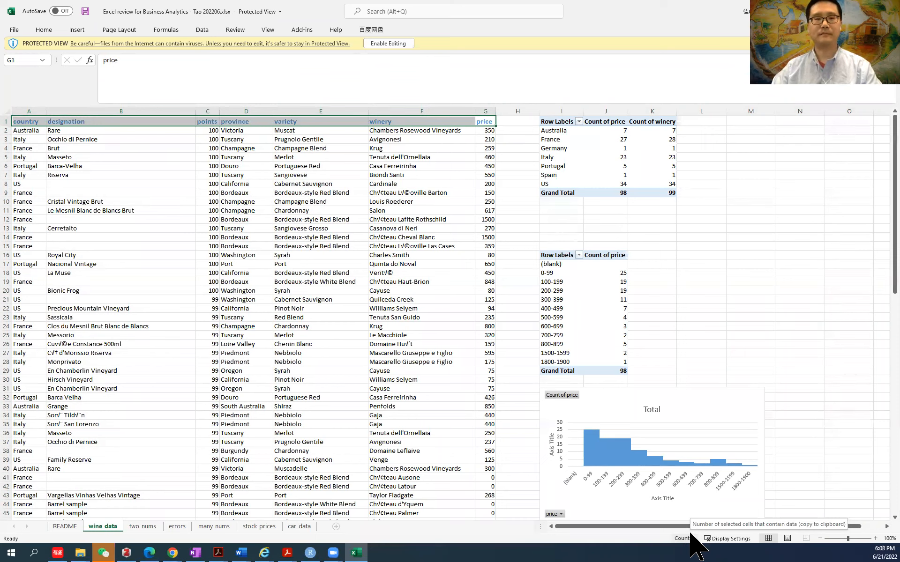
pyautogui.click(257, 173)
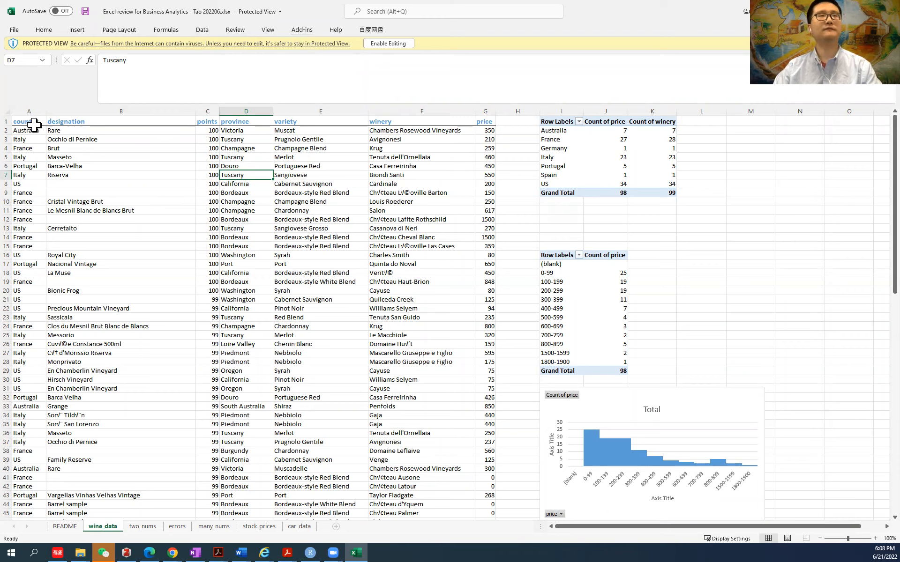
pyautogui.moveTo(28, 122); pyautogui.dragTo(474, 122)
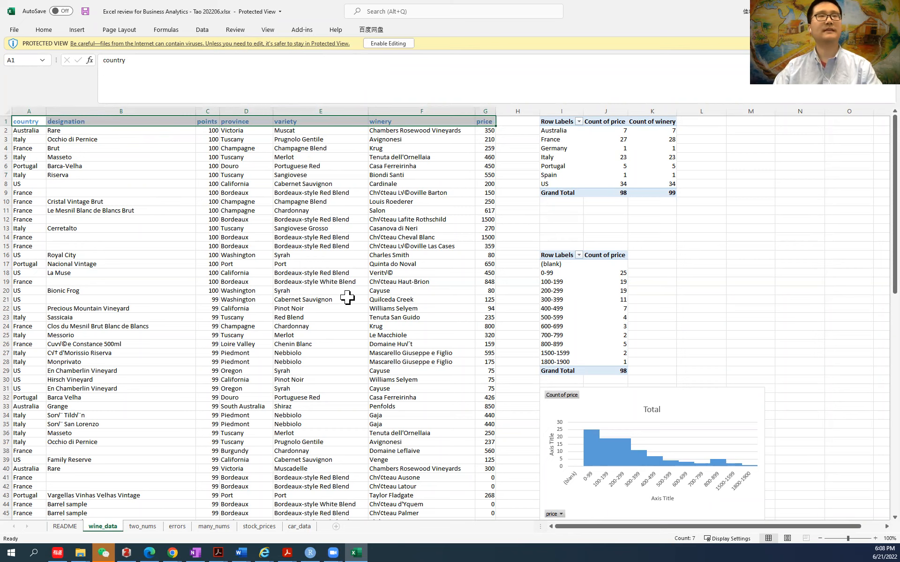
pyautogui.scroll(-1, 349, 311)
pyautogui.scroll(1, 349, 319)
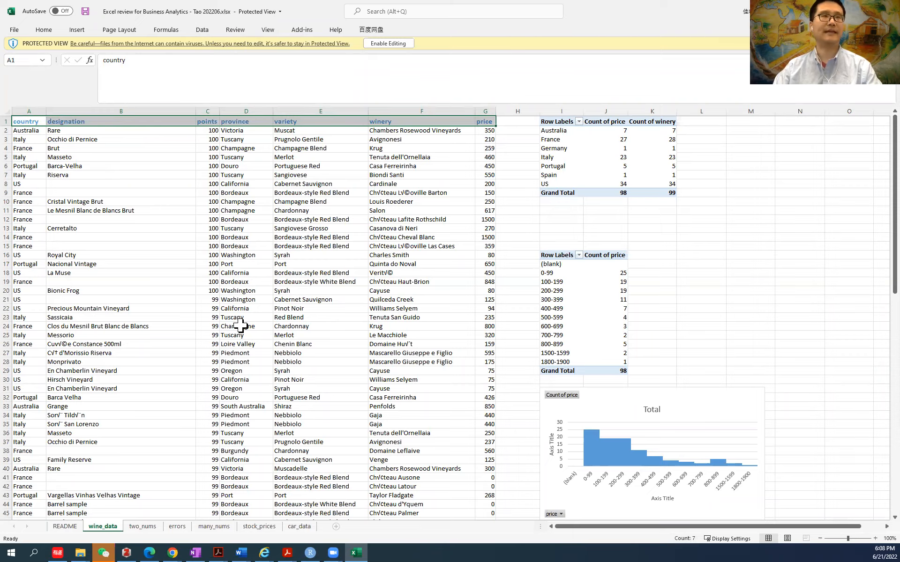
pyautogui.scroll(-5, 242, 355)
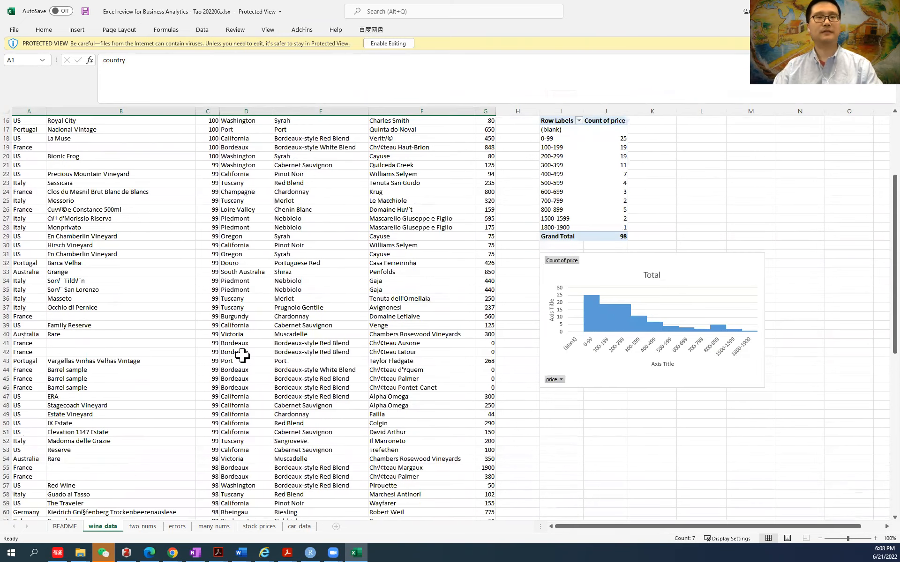
pyautogui.scroll(-6, 242, 355)
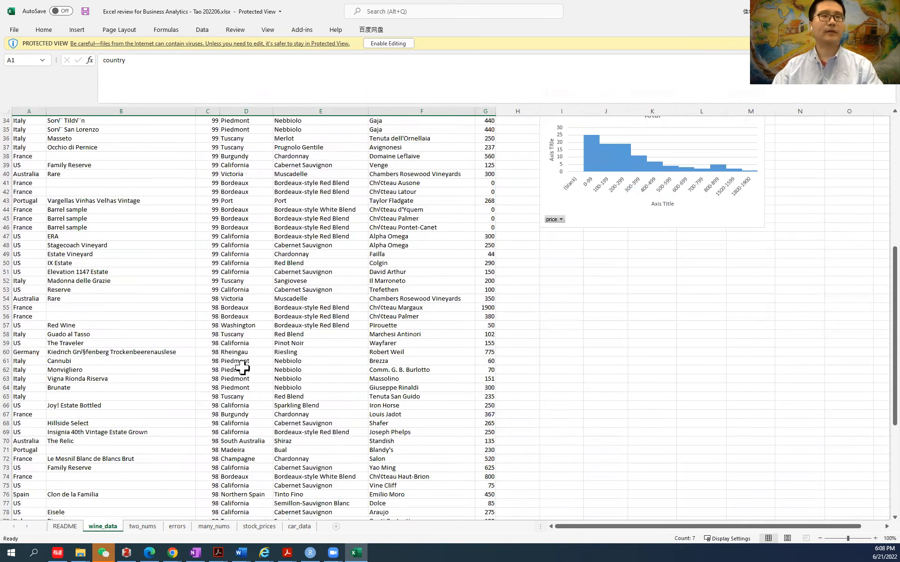
pyautogui.scroll(11, 245, 372)
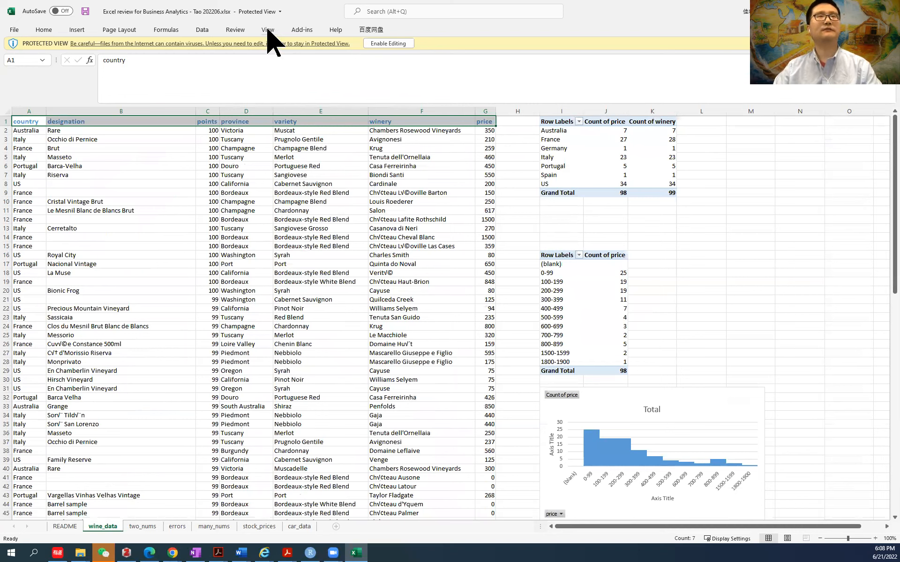
# Enable editing for the workbook opened in Protected View
pyautogui.click(268, 30)
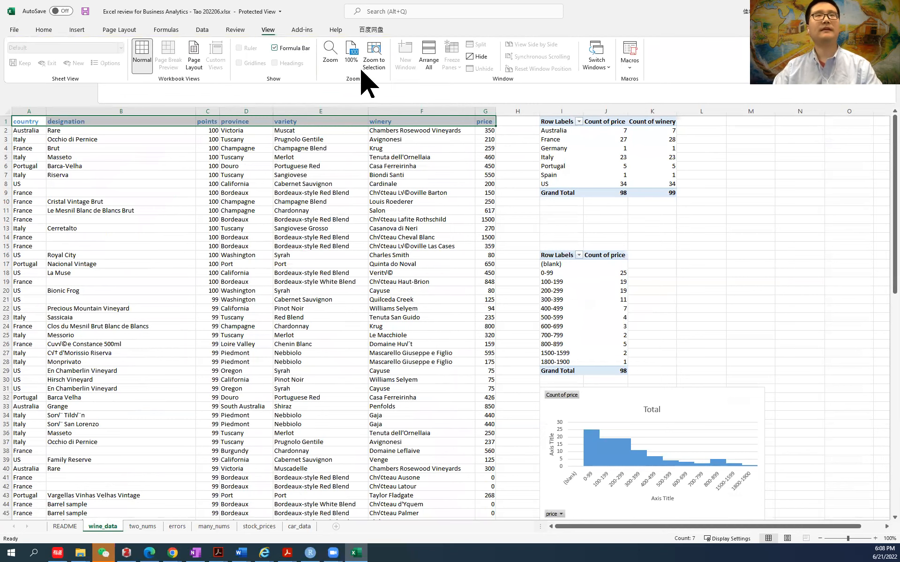
pyautogui.press('Escape')
pyautogui.click(29, 122)
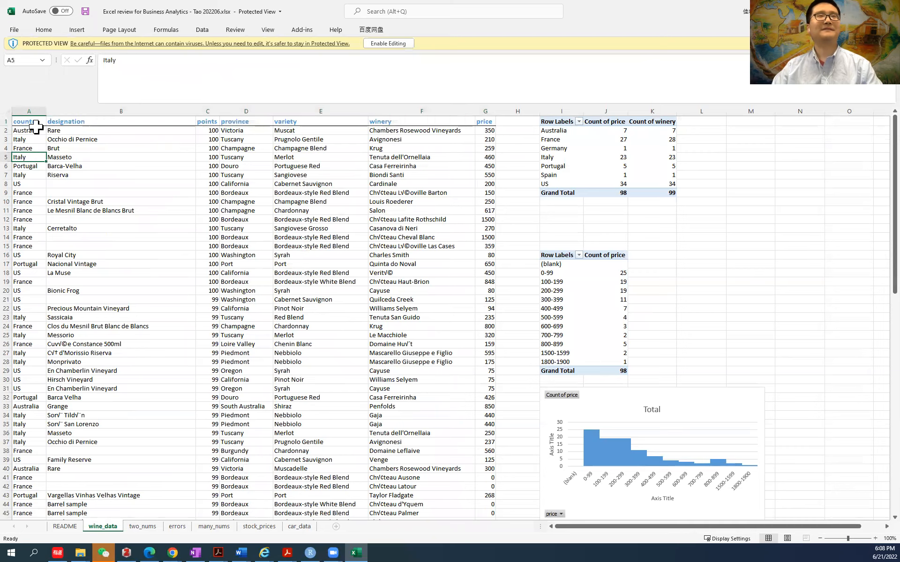
pyautogui.click(399, 42)
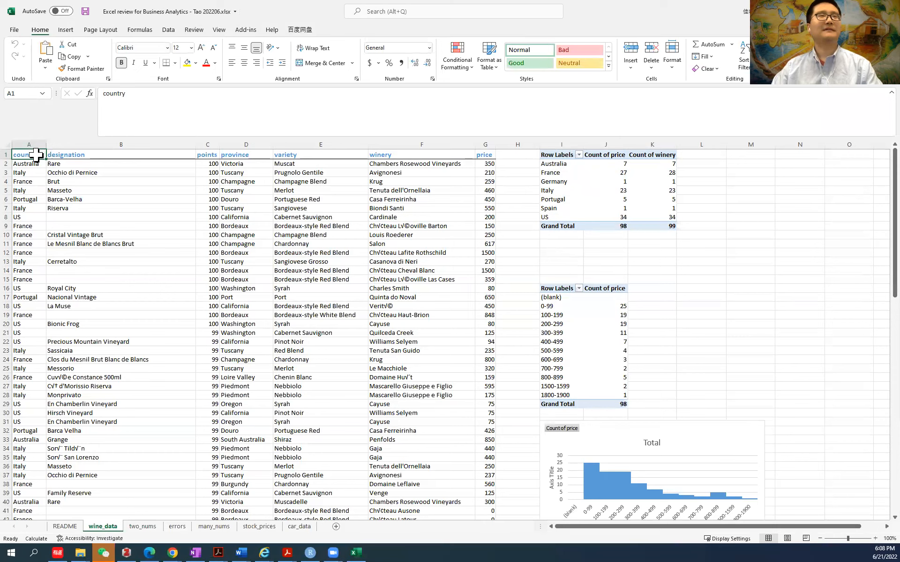
# Freeze the top row of wine_data and look through the records beneath the headers to test it
pyautogui.moveTo(32, 155); pyautogui.dragTo(480, 153)
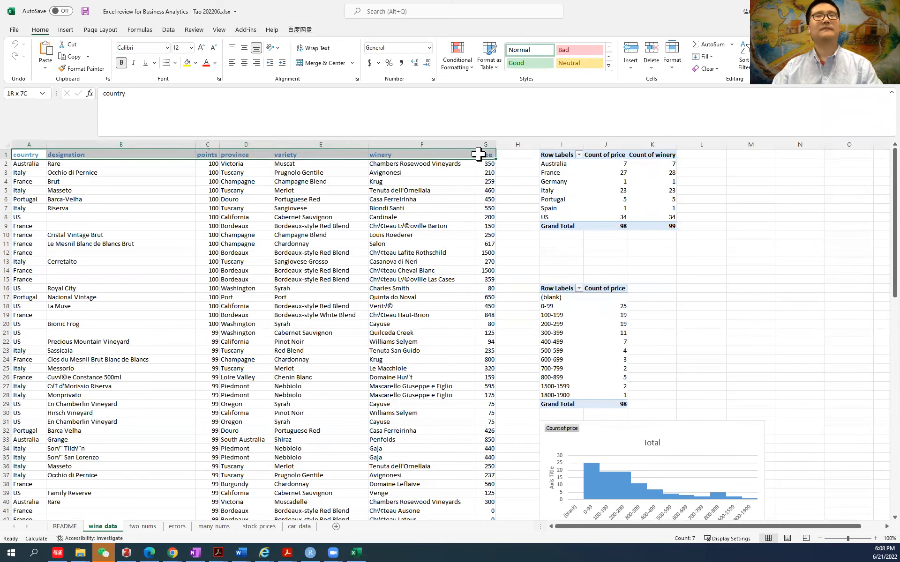
pyautogui.click(219, 30)
pyautogui.click(454, 63)
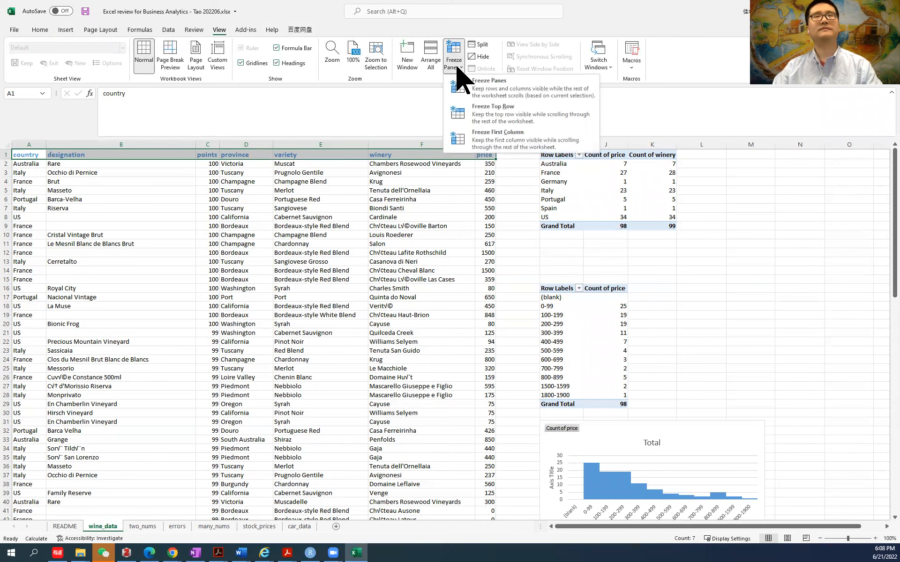
pyautogui.click(530, 118)
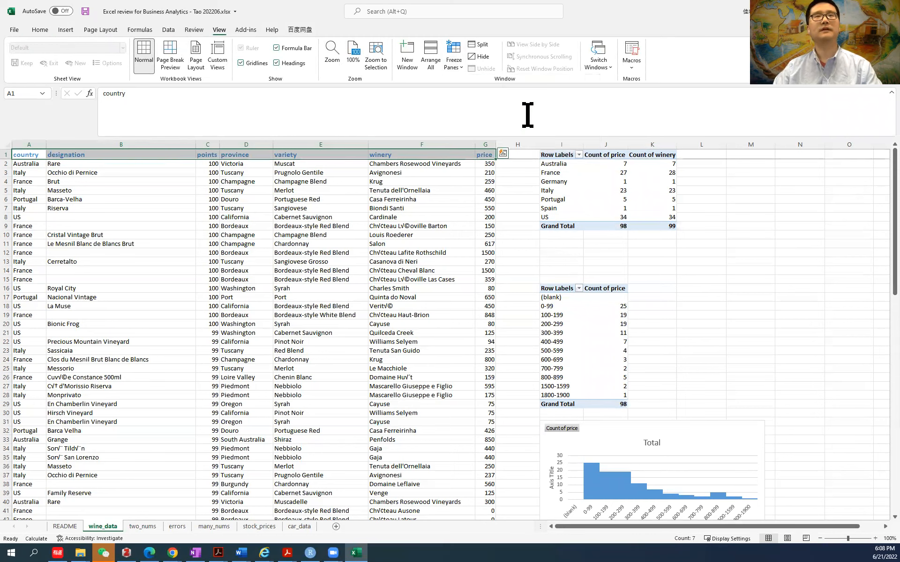
pyautogui.click(318, 190)
pyautogui.scroll(-6, 408, 283)
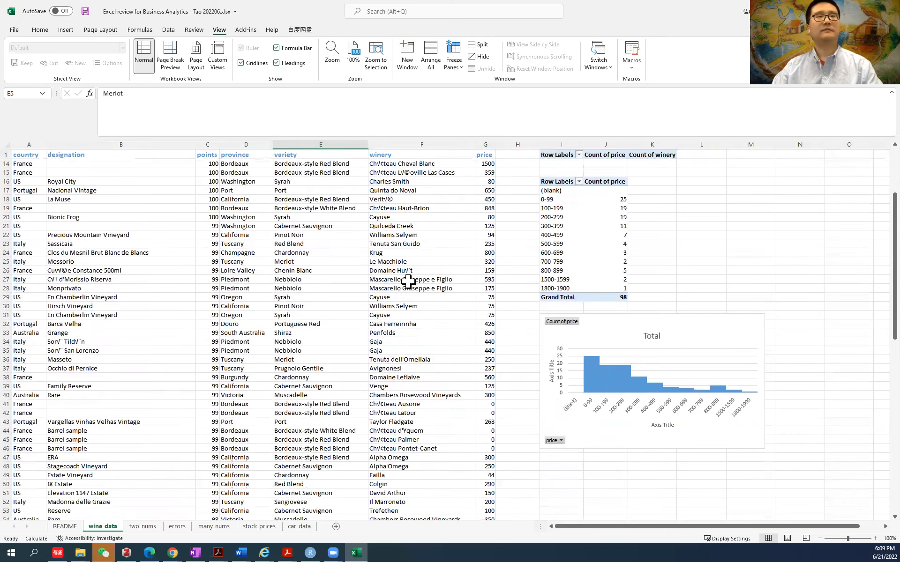
pyautogui.scroll(-10, 408, 283)
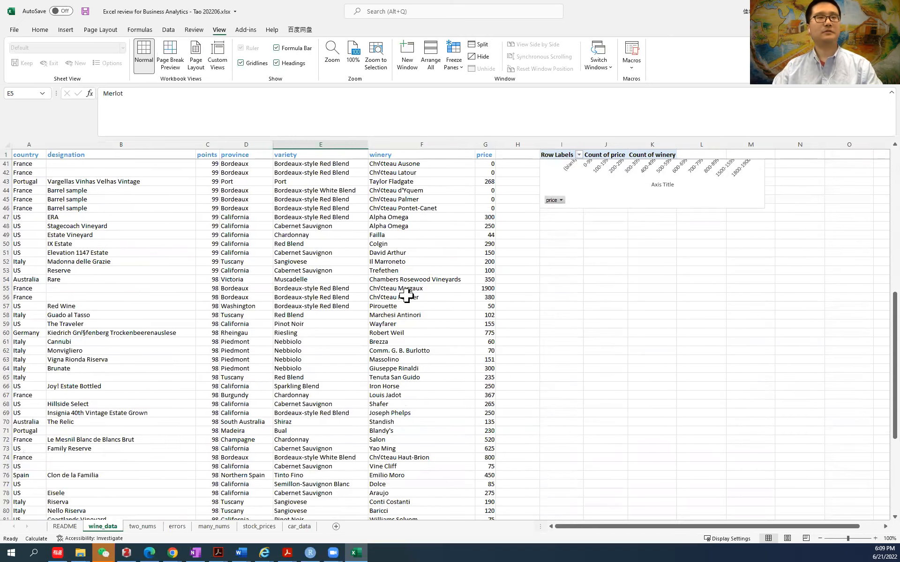
pyautogui.scroll(16, 399, 306)
pyautogui.click(320, 289)
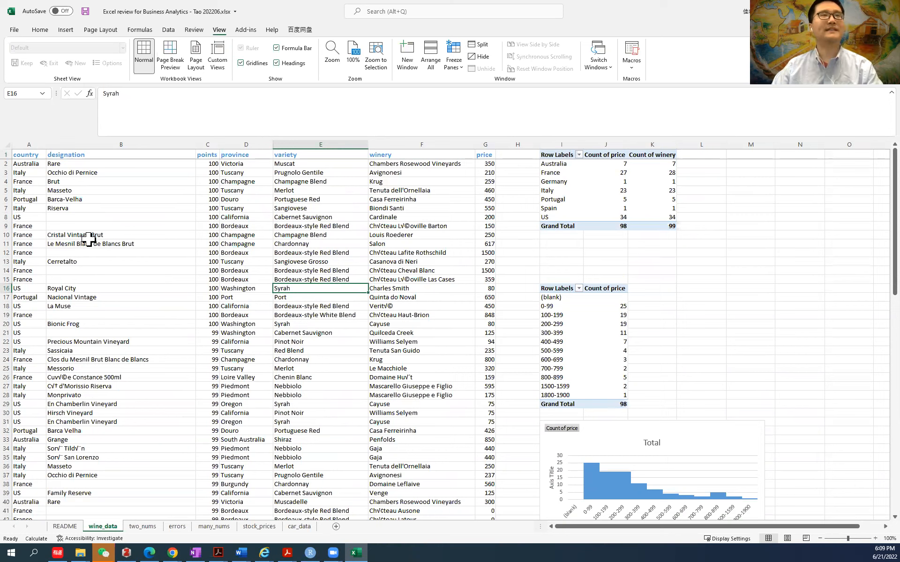
# Unfreeze the top row, and freeze panes at cell B2 to lock both the header row and the country column
pyautogui.click(51, 164)
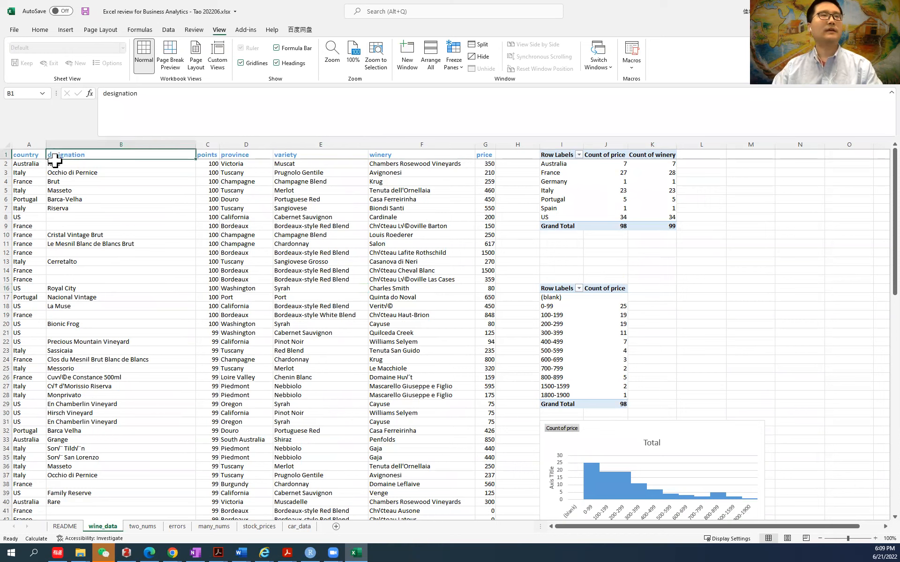
pyautogui.click(454, 64)
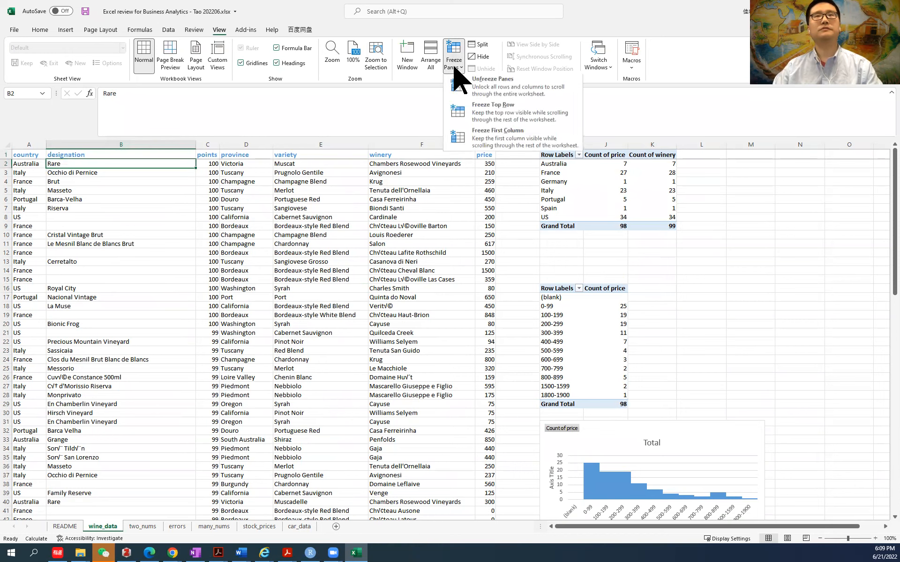
pyautogui.click(527, 92)
pyautogui.click(89, 181)
pyautogui.scroll(-1, 122, 212)
pyautogui.scroll(1, 121, 212)
pyautogui.click(91, 165)
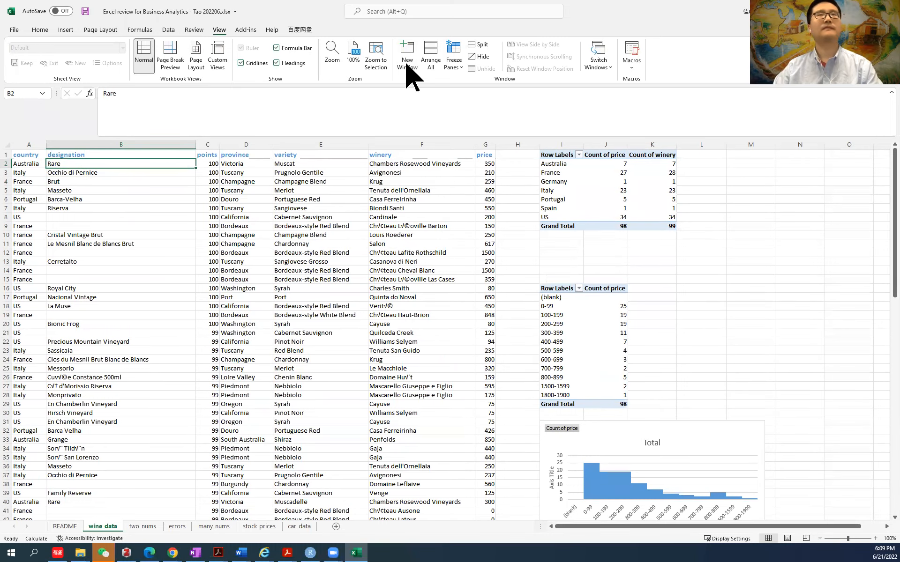
pyautogui.click(454, 61)
pyautogui.click(527, 94)
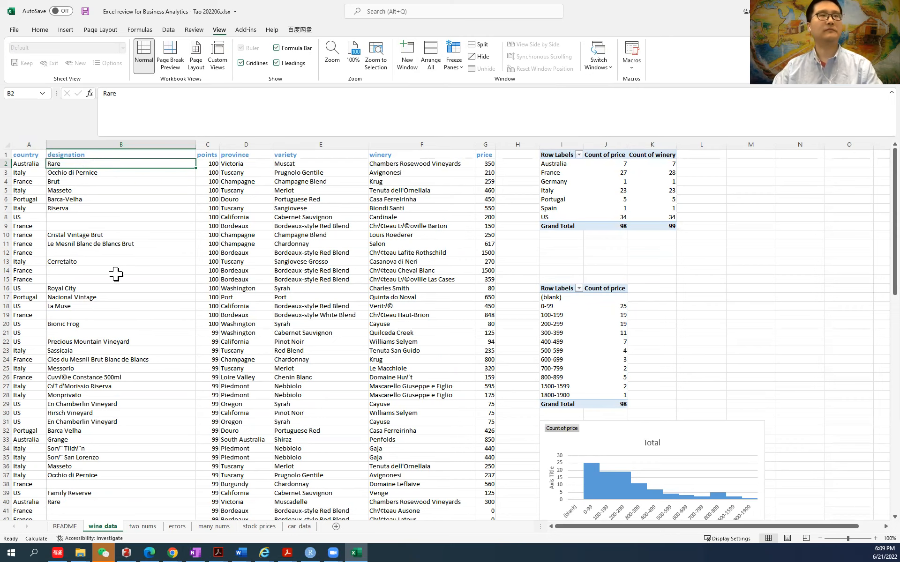
# Check the frozen header row and country column by viewing the records down to row 100 and the columns further across
pyautogui.scroll(-9, 115, 276)
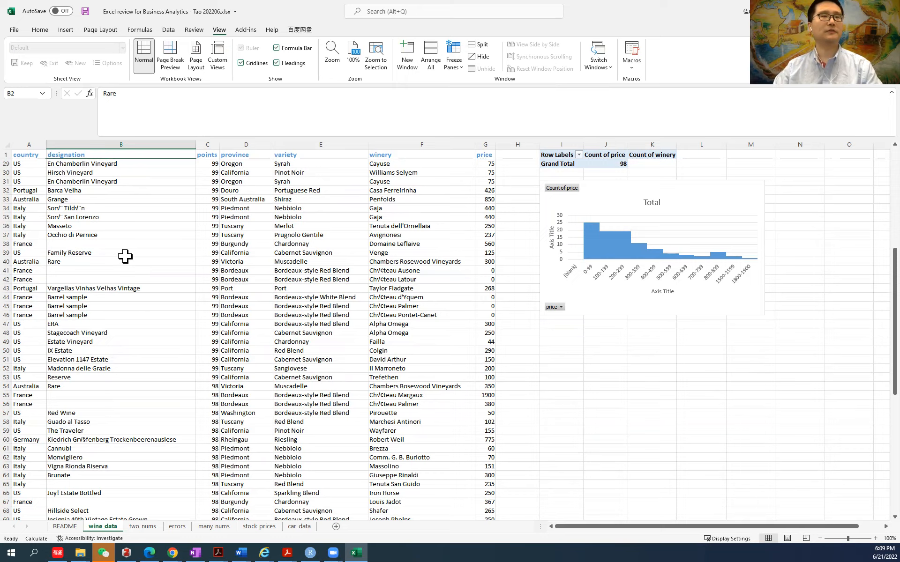
pyautogui.scroll(-11, 241, 362)
pyautogui.moveTo(597, 533); pyautogui.dragTo(635, 538)
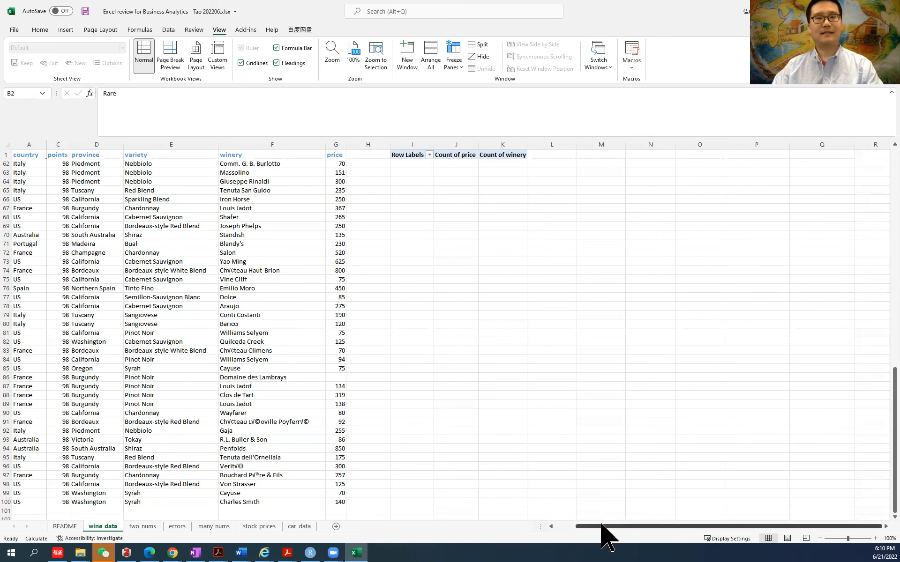
pyautogui.click(558, 526)
pyautogui.scroll(4, 164, 252)
pyautogui.scroll(16, 175, 253)
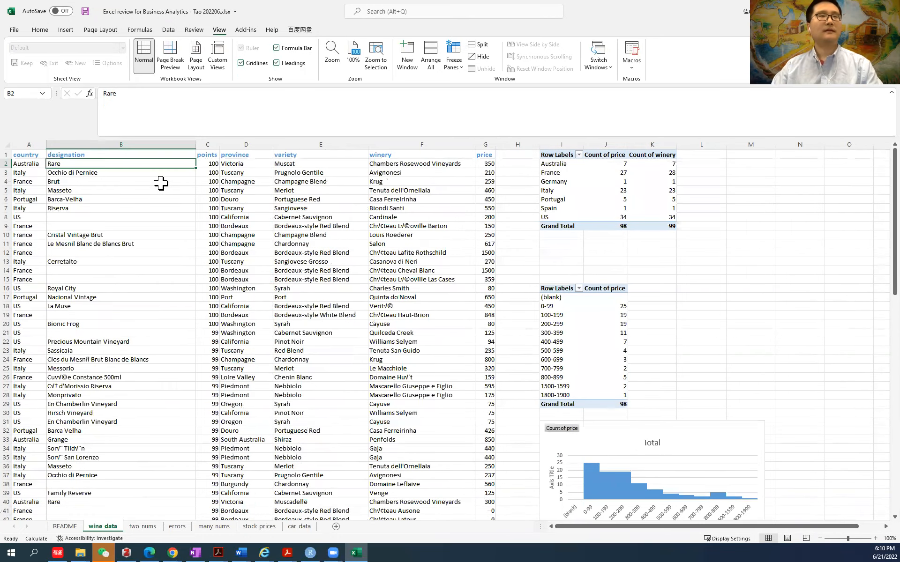
# Replace the frozen panes with a freeze at cell C4, locking rows 1 to 3 and columns A and B, and test it
pyautogui.click(208, 183)
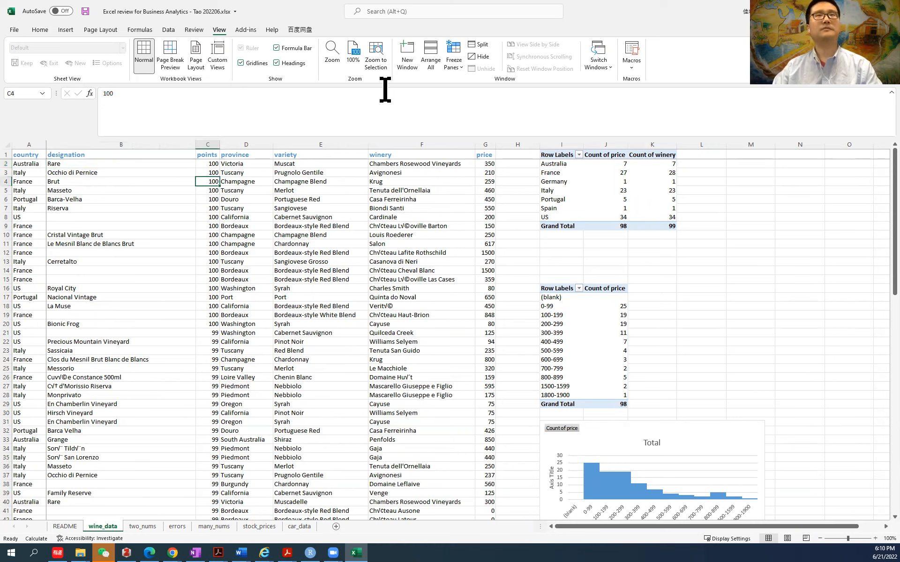
pyautogui.click(454, 62)
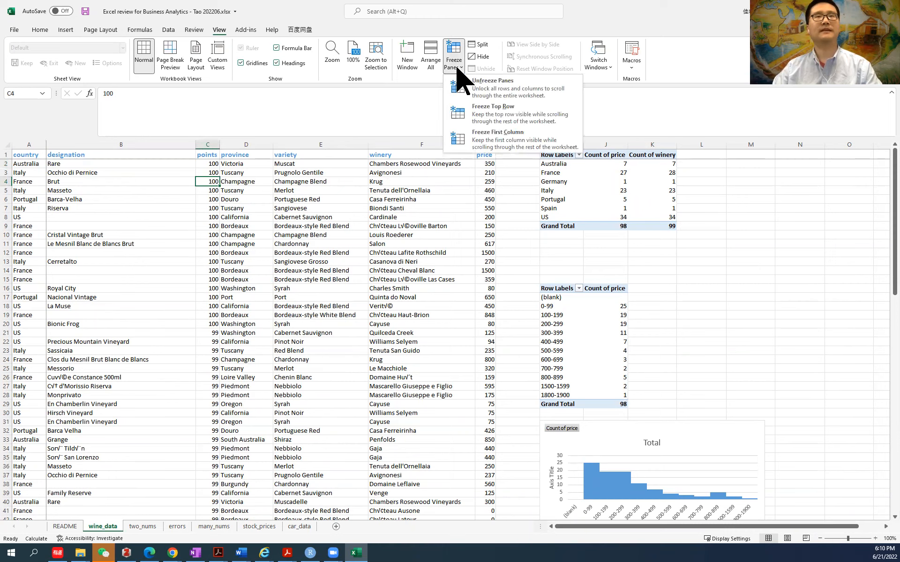
pyautogui.click(456, 64)
pyautogui.click(454, 62)
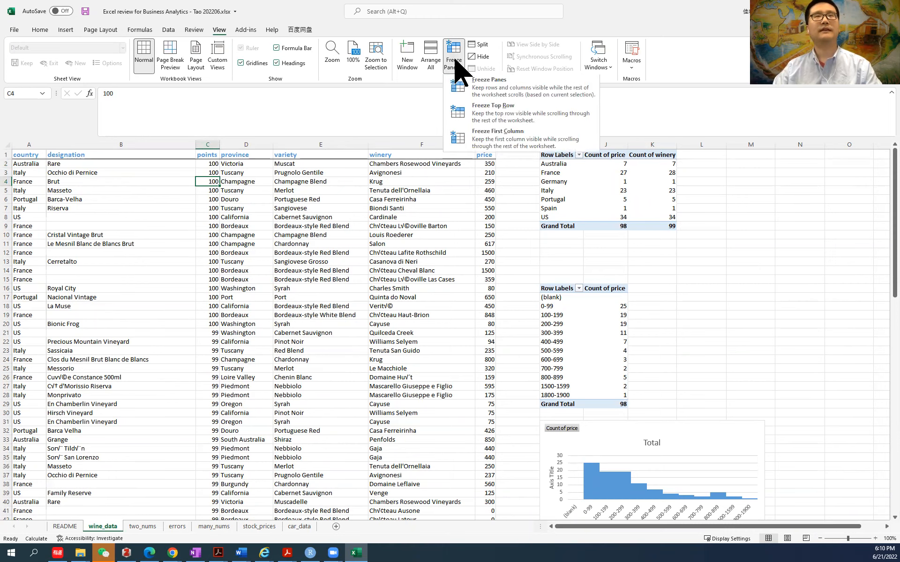
pyautogui.click(487, 88)
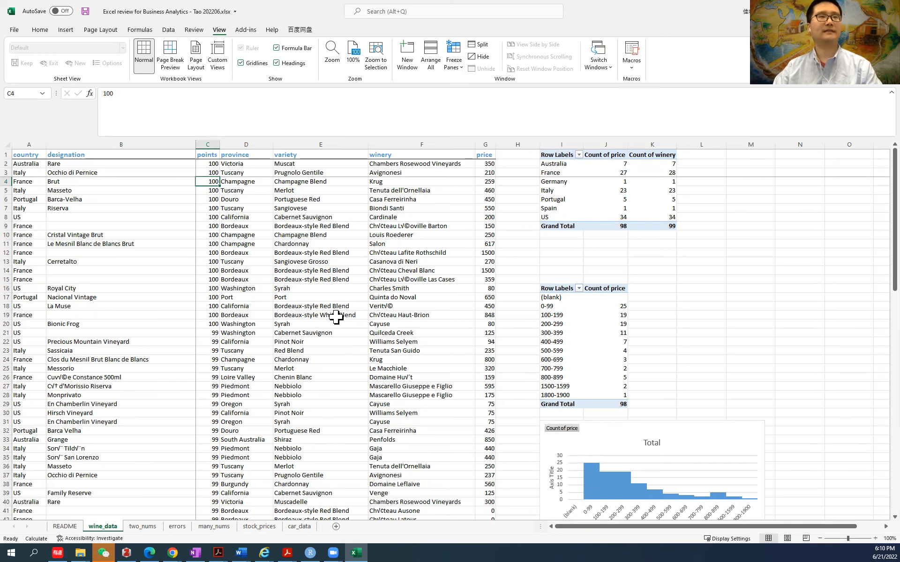
pyautogui.scroll(-8, 349, 333)
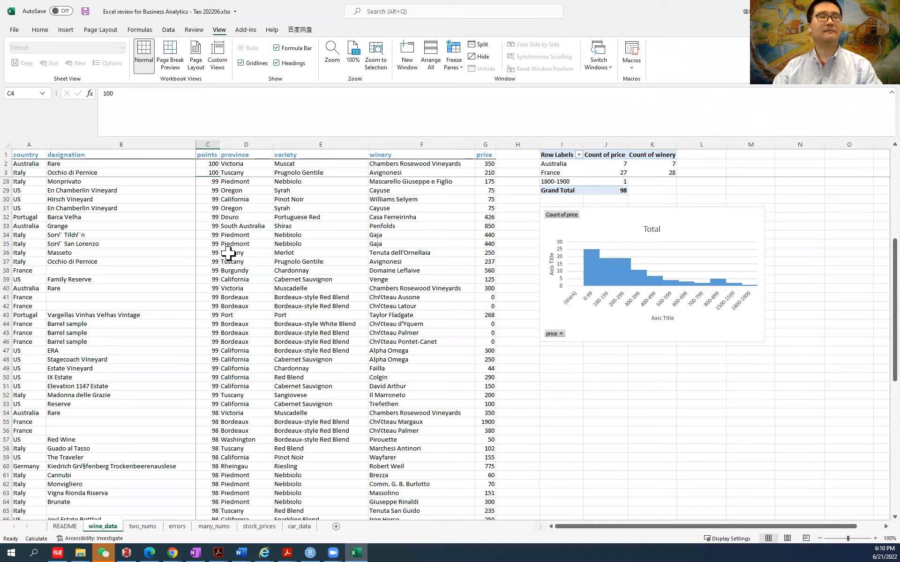
pyautogui.scroll(-13, 445, 358)
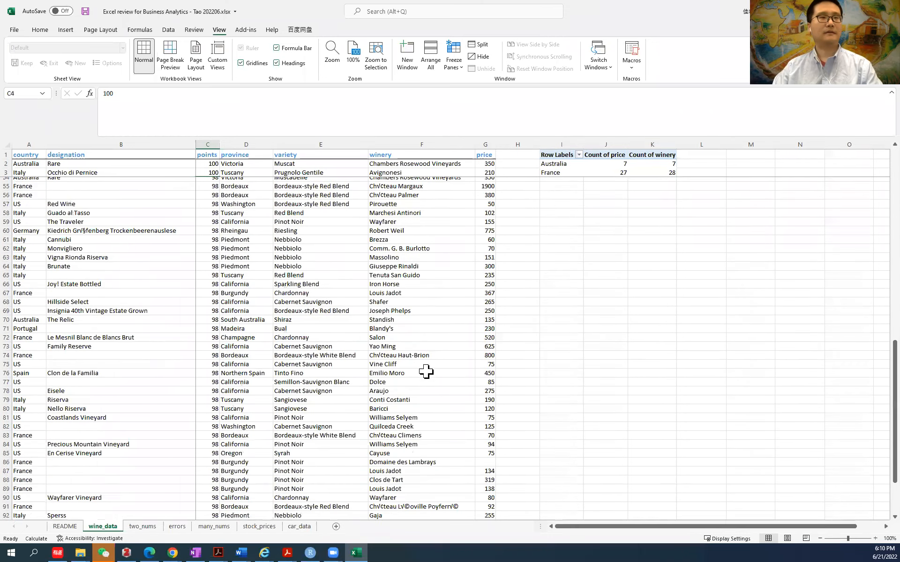
pyautogui.moveTo(623, 526); pyautogui.dragTo(604, 527)
pyautogui.scroll(20, 258, 258)
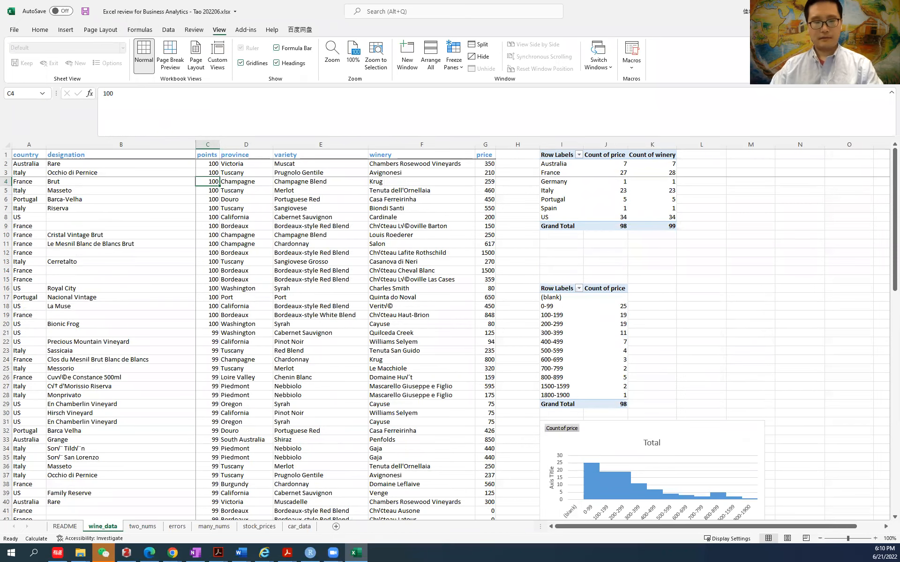
pyautogui.hotkey('alt', 'Tab')
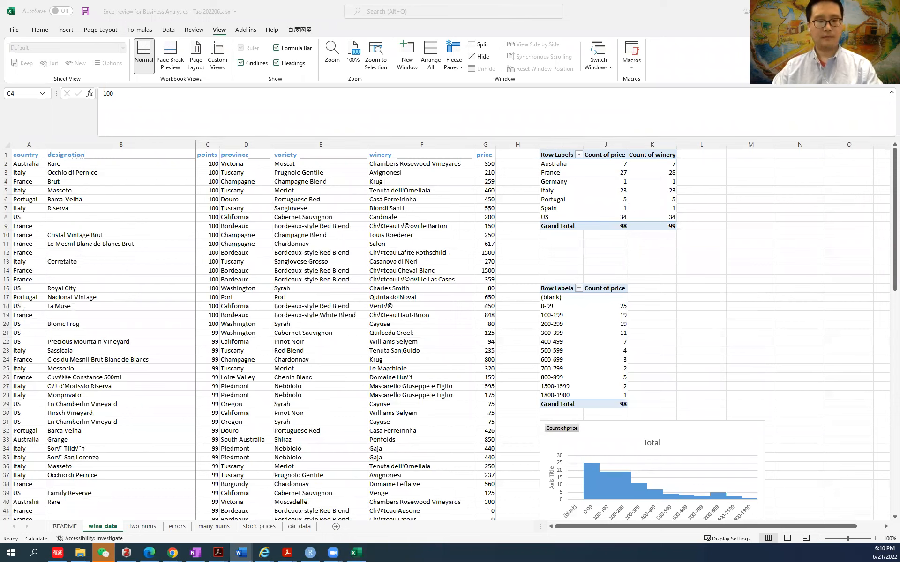
pyautogui.hotkey('alt', 'Tab')
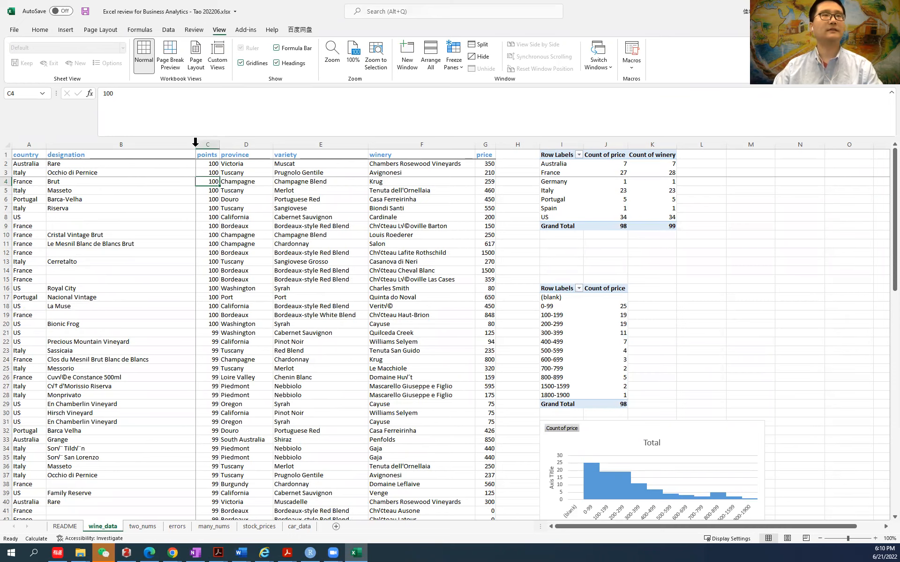
# Narrow the designation column until its text is cut off, and AutoFit its width to the contents
pyautogui.moveTo(194, 145); pyautogui.dragTo(79, 144)
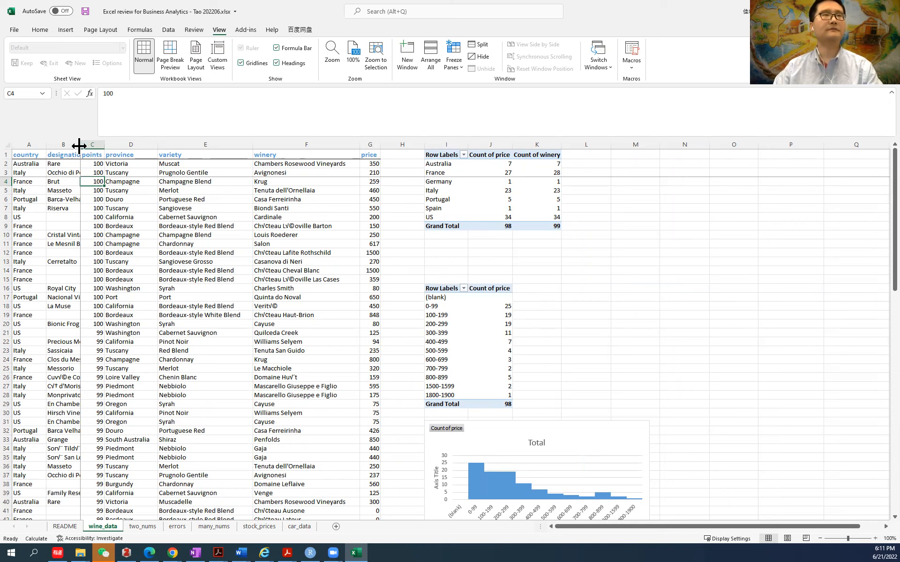
pyautogui.doubleClick(79, 146)
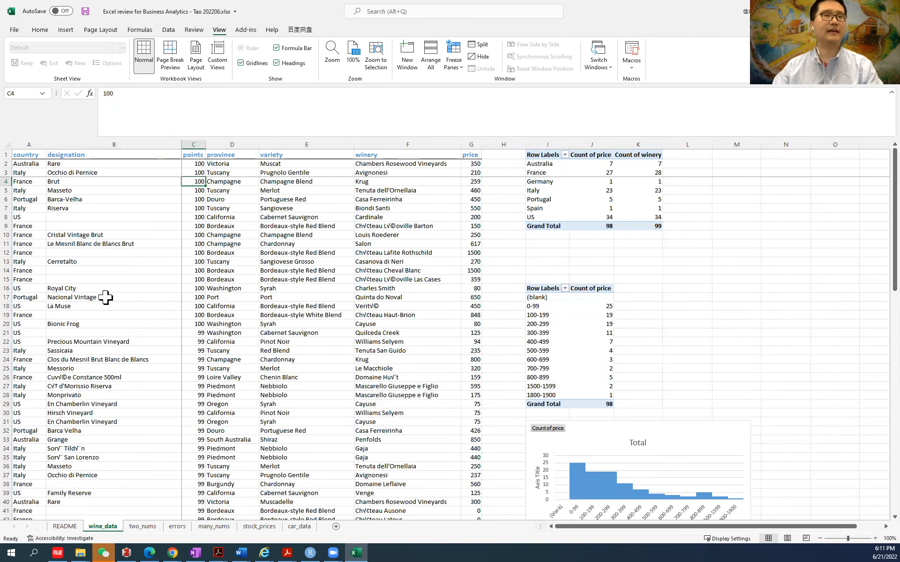
# Check that the longest designation, in cell B60, fits its column, and look through the records down to row 100
pyautogui.scroll(-11, 124, 375)
pyautogui.scroll(-6, 123, 375)
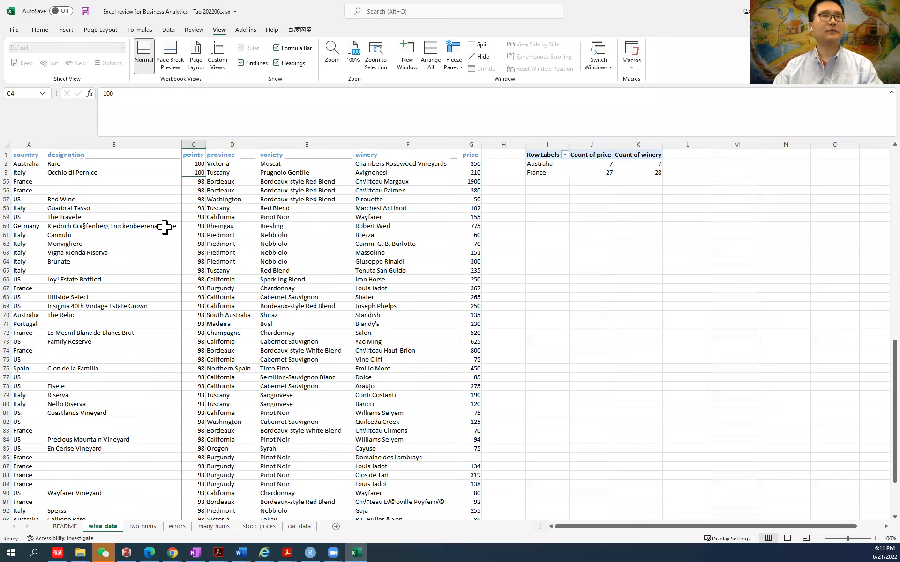
pyautogui.click(165, 227)
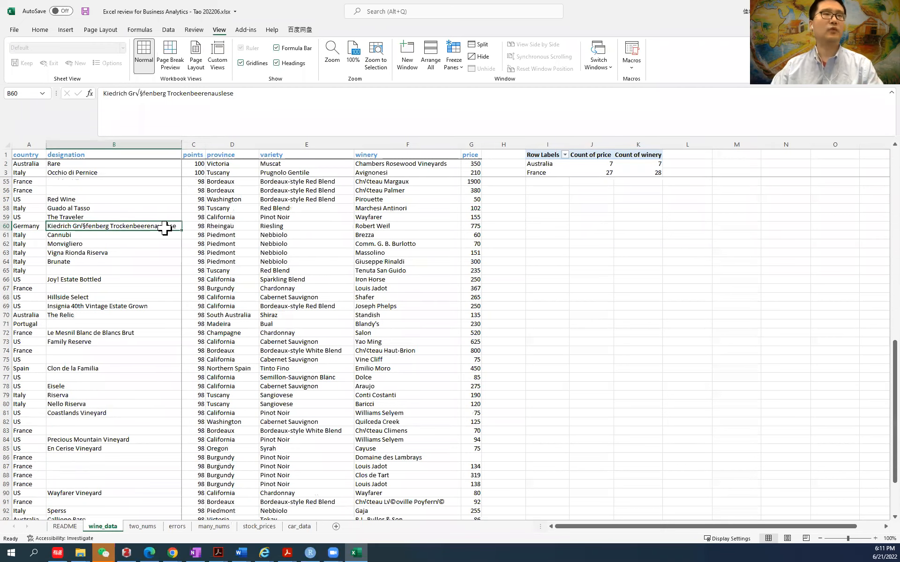
pyautogui.scroll(-5, 165, 251)
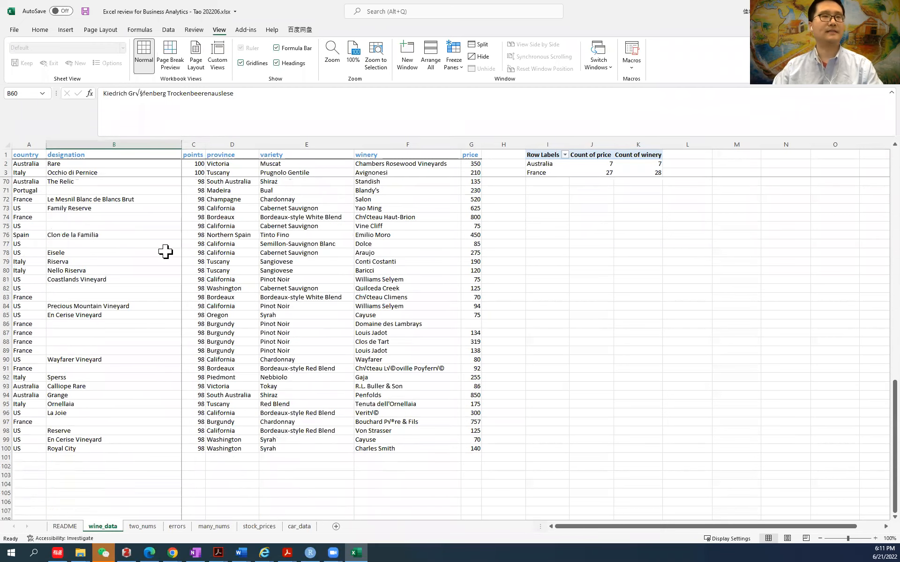
pyautogui.scroll(20, 165, 251)
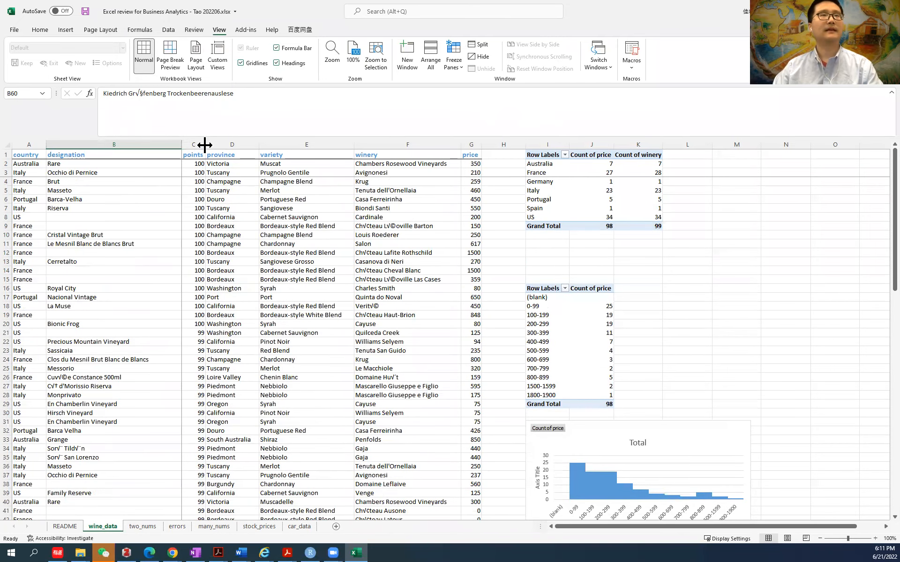
# Widen the points column well beyond its contents, check its values down to the last record, and AutoFit its width
pyautogui.moveTo(205, 145); pyautogui.dragTo(239, 146)
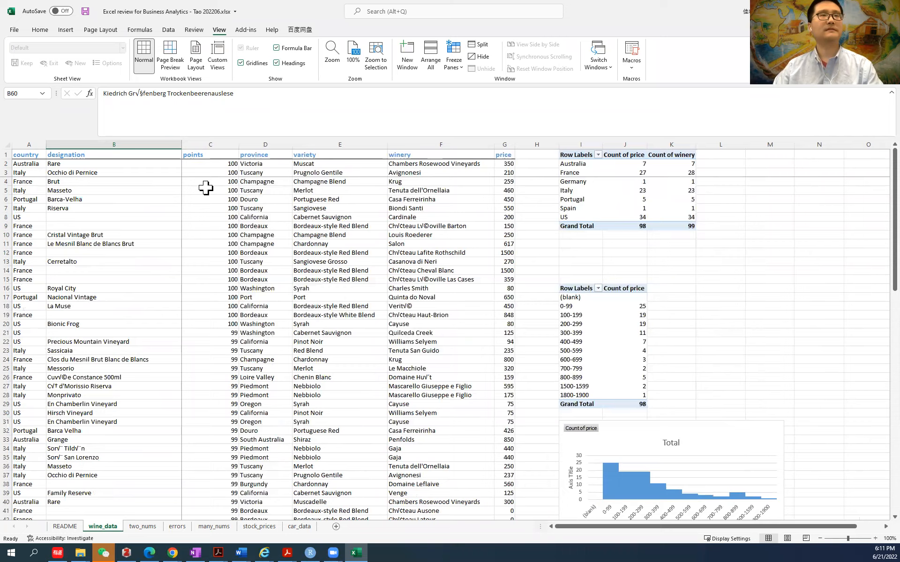
pyautogui.click(212, 156)
pyautogui.scroll(-18, 221, 324)
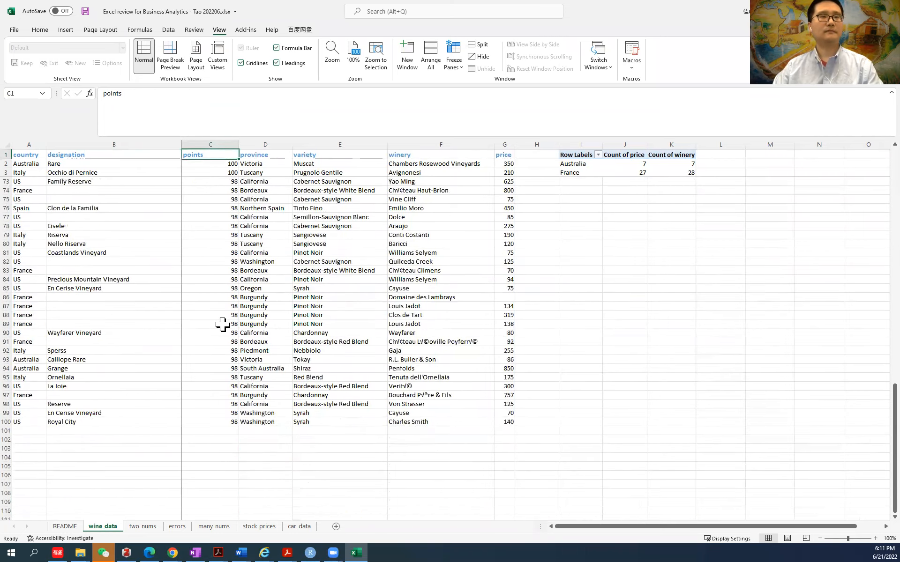
pyautogui.scroll(18, 222, 324)
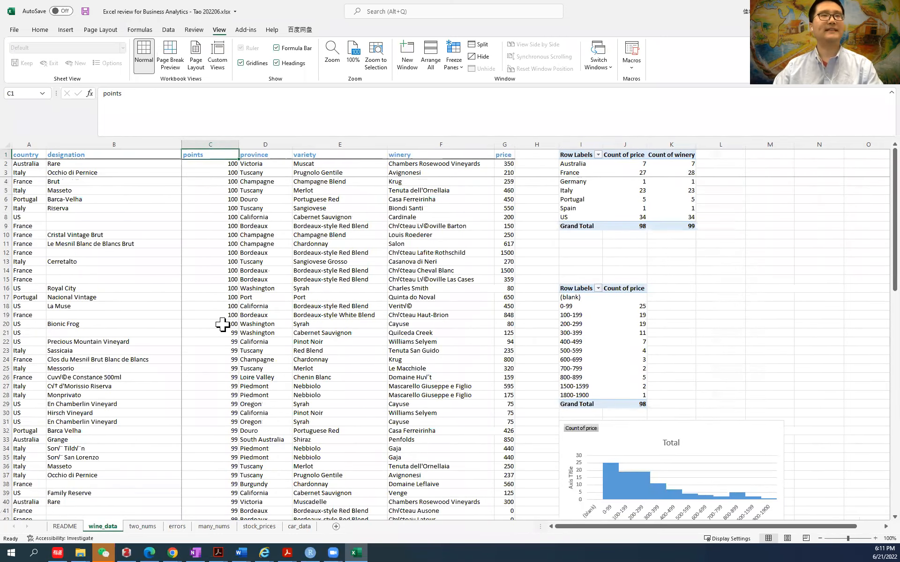
pyautogui.doubleClick(238, 143)
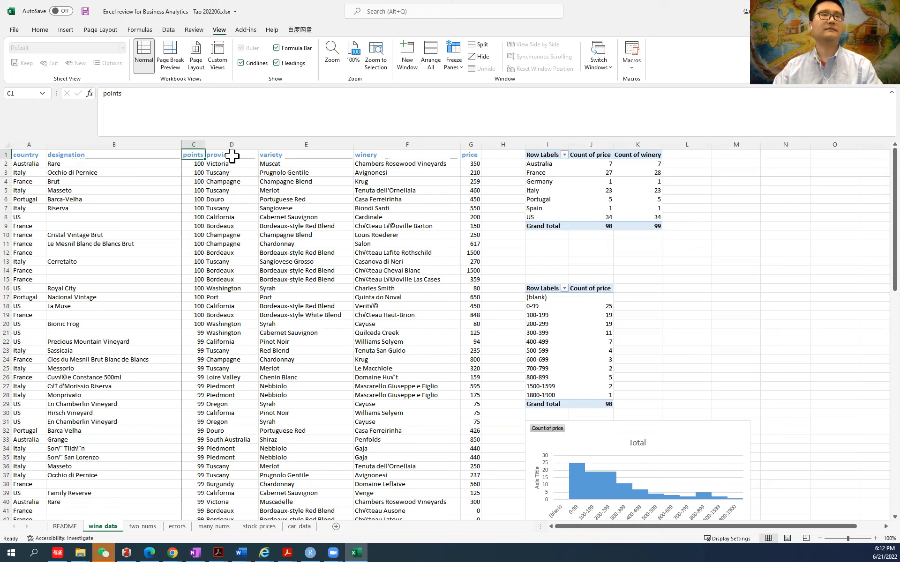
pyautogui.click(23, 173)
pyautogui.click(18, 166)
pyautogui.moveTo(9, 168)
pyautogui.mouseDown()
pyautogui.moveTo(8, 195)
pyautogui.moveTo(8, 167)
pyautogui.mouseUp()
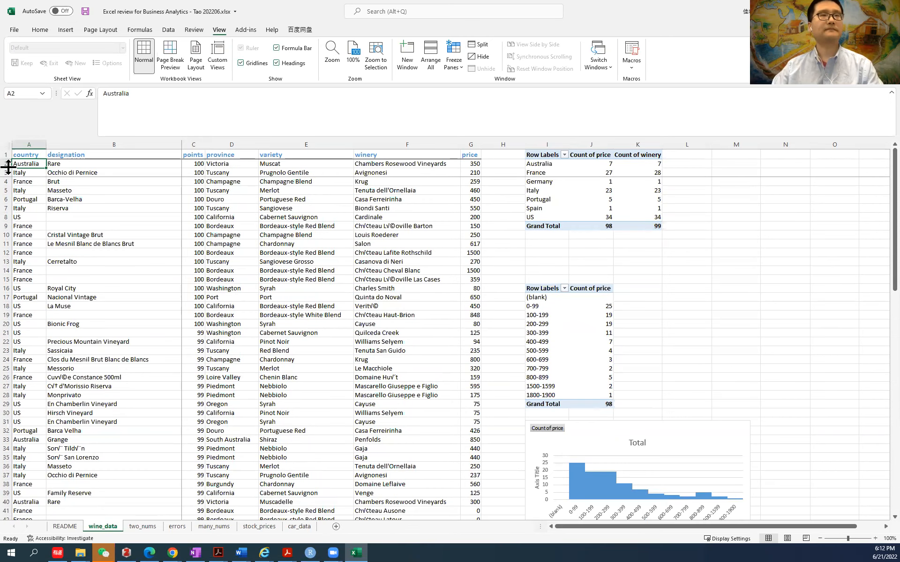
pyautogui.click(302, 235)
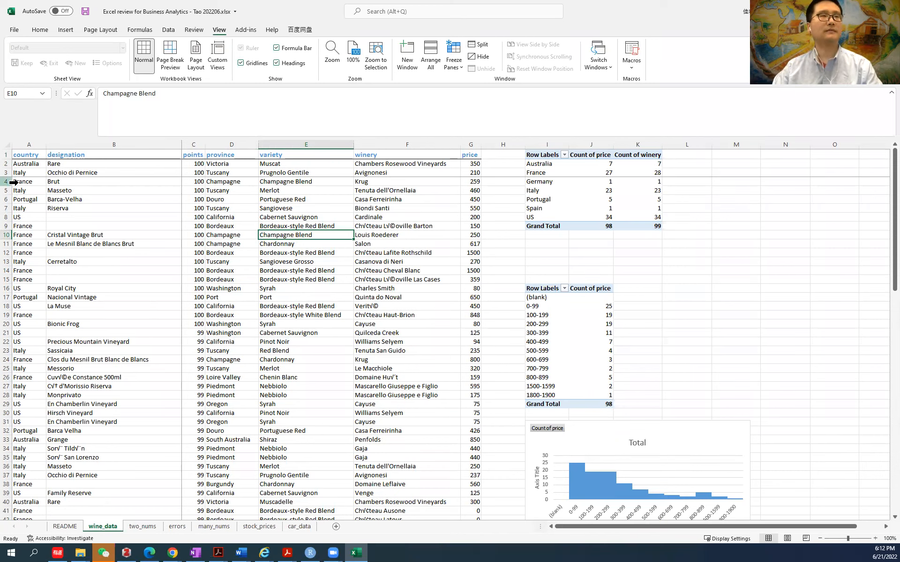
# Hide rows 4 to 9 of the wine_data sheet
pyautogui.moveTo(13, 181); pyautogui.dragTo(6, 227)
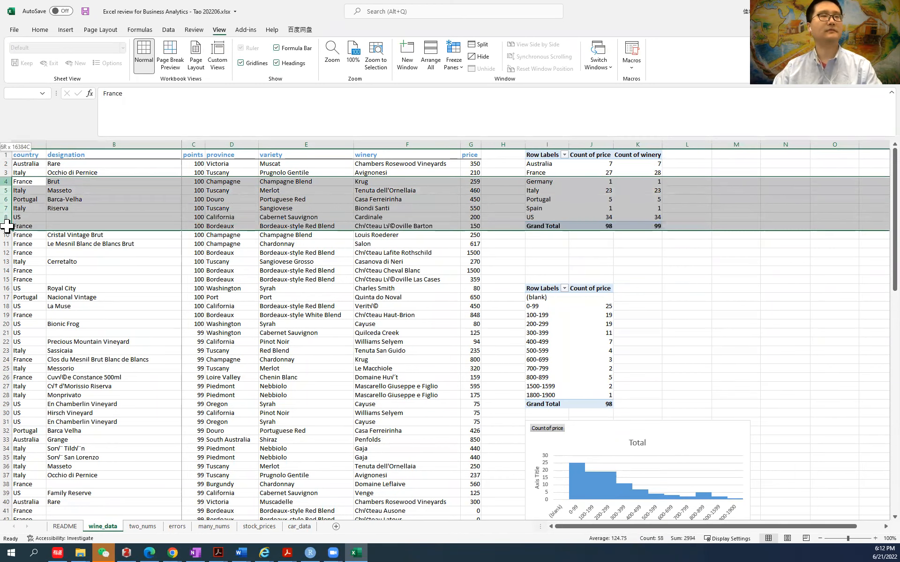
pyautogui.rightClick(13, 201)
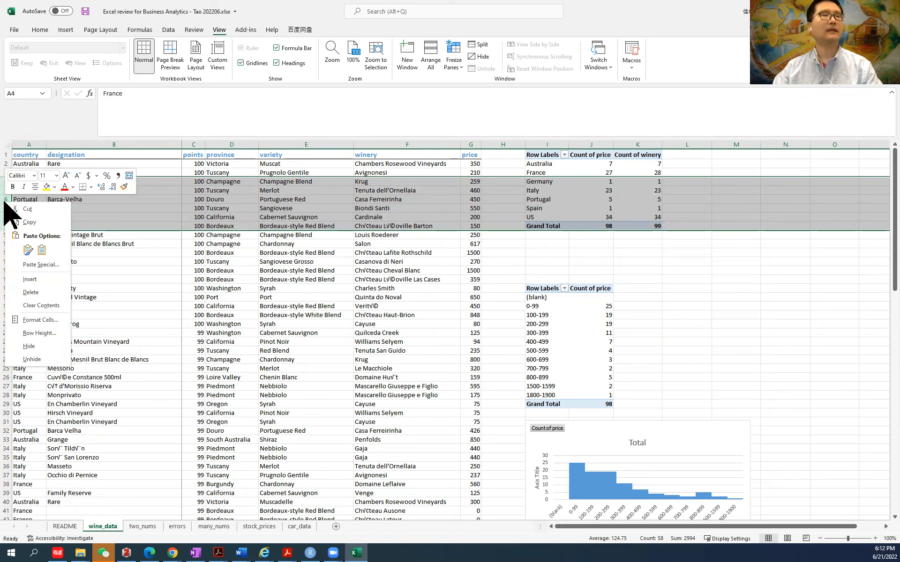
pyautogui.click(42, 347)
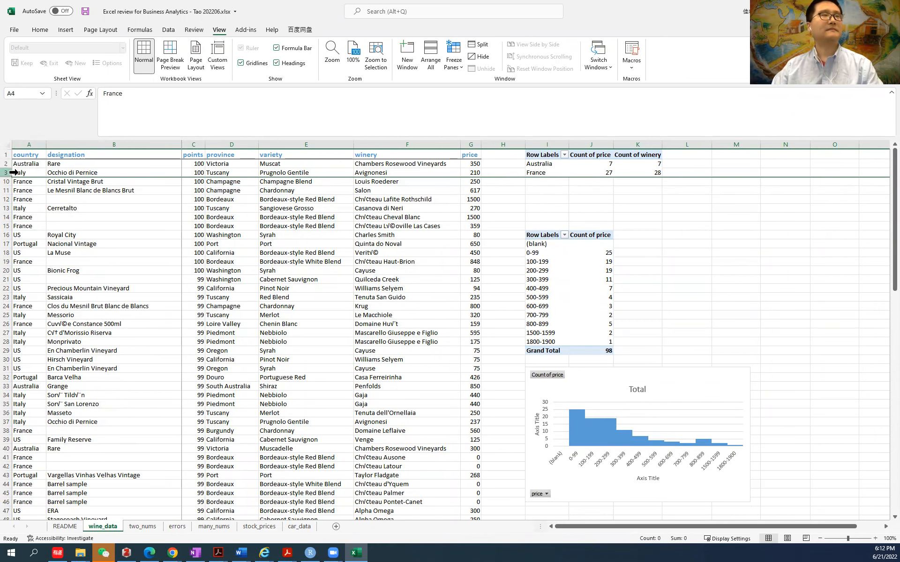
# Check the gap in the row numbering by selecting rows 1, 2, 3, 10 and 11 one after another
pyautogui.click(7, 155)
pyautogui.click(7, 163)
pyautogui.click(7, 173)
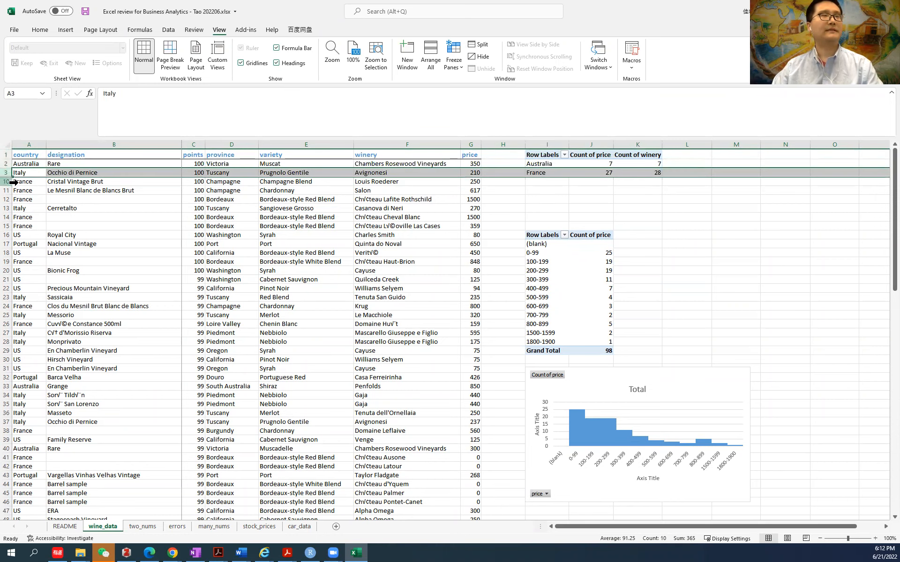
pyautogui.click(7, 181)
pyautogui.click(7, 191)
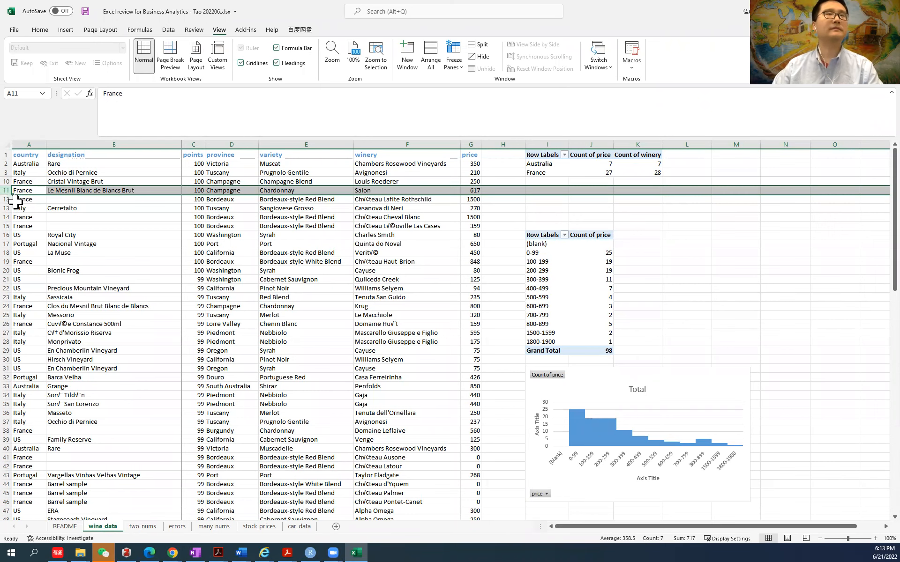
pyautogui.click(29, 217)
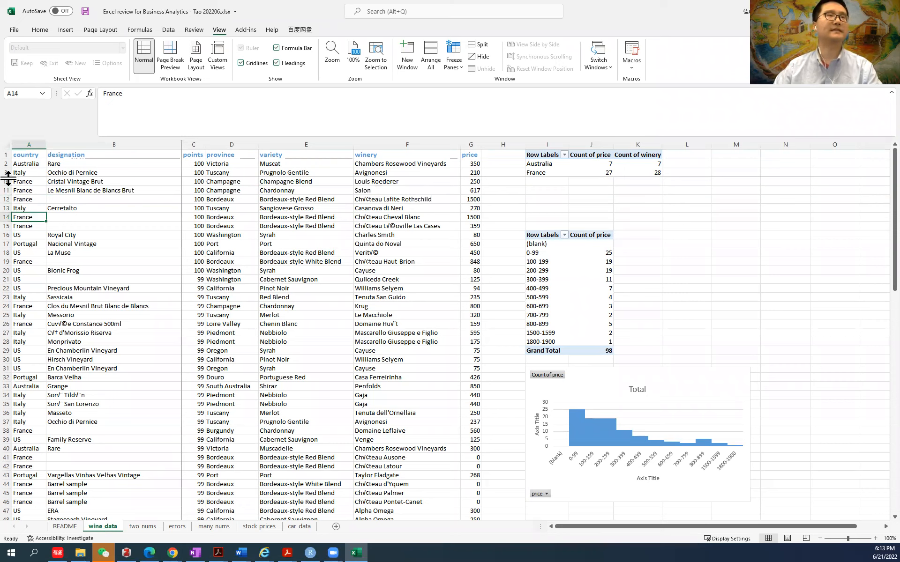
# Hide columns C to E, which hold points, province and variety
pyautogui.click(193, 141)
pyautogui.moveTo(205, 146); pyautogui.dragTo(310, 140)
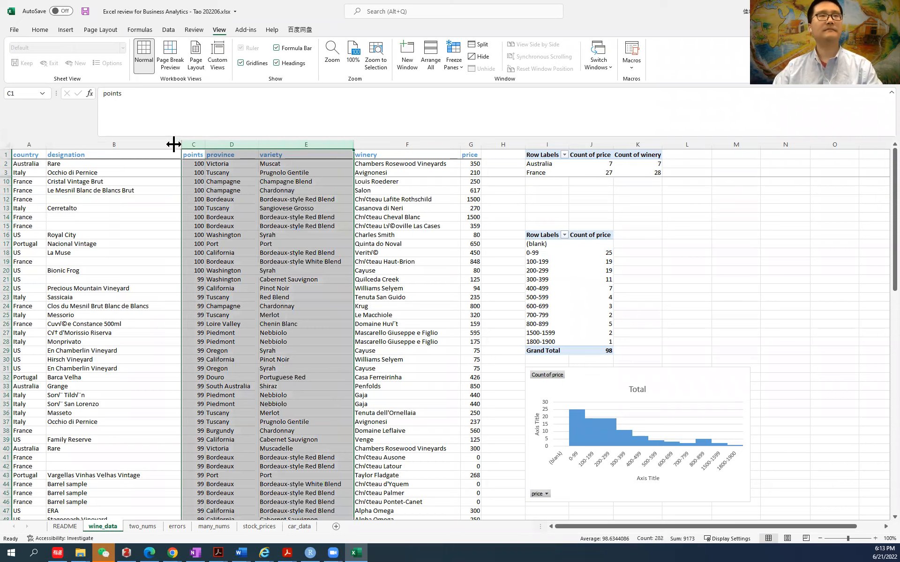
pyautogui.click(214, 199)
pyautogui.moveTo(190, 144); pyautogui.dragTo(302, 140)
pyautogui.rightClick(303, 145)
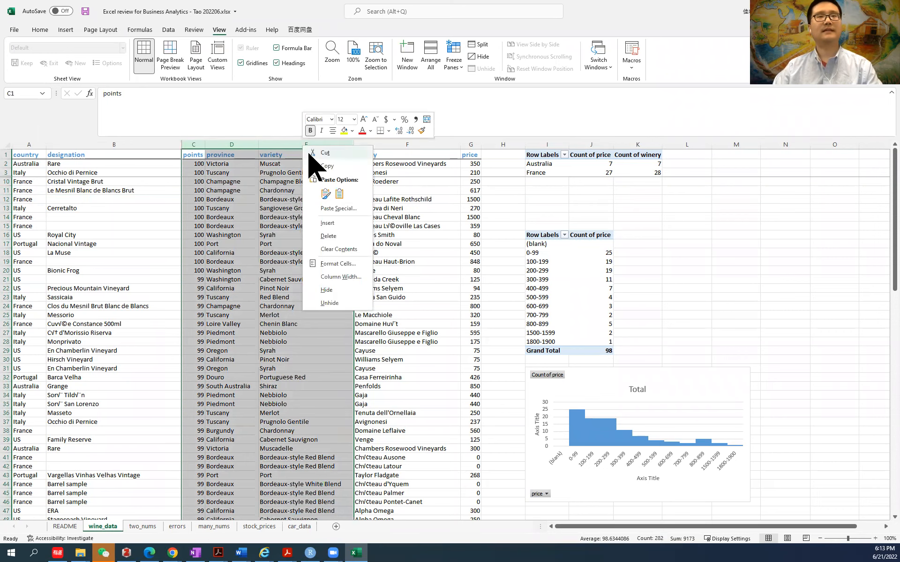
pyautogui.click(338, 290)
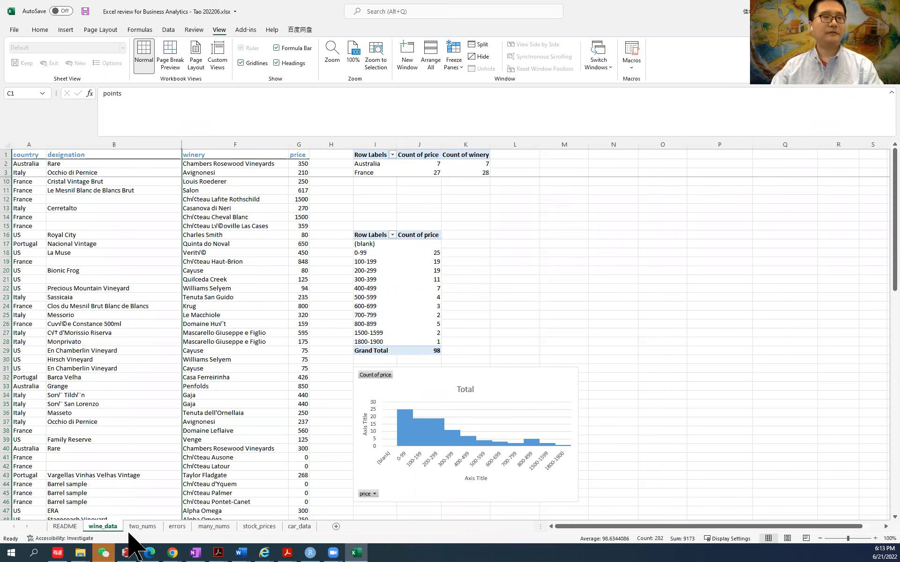
# Hide the entire wine_data worksheet, and unhide it again from the list of hidden sheets
pyautogui.rightClick(105, 532)
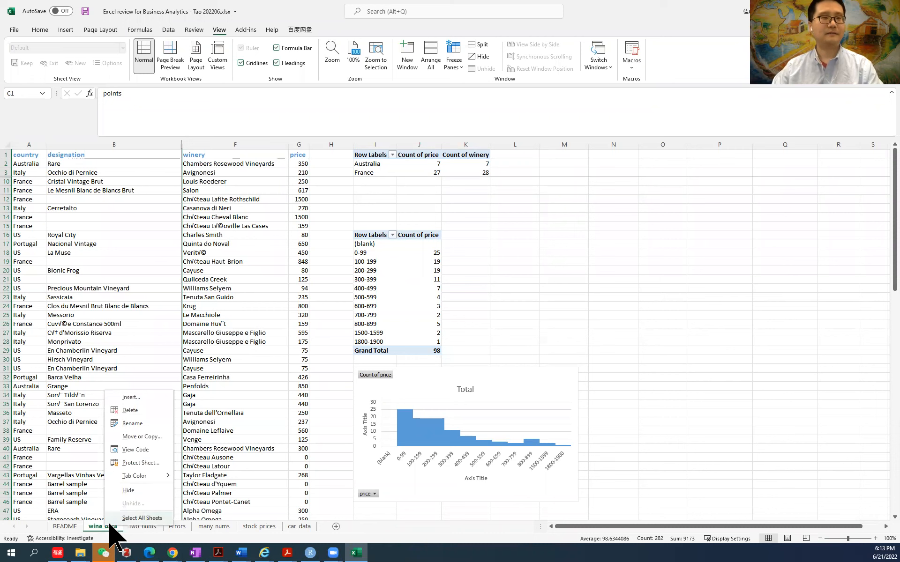
pyautogui.click(157, 491)
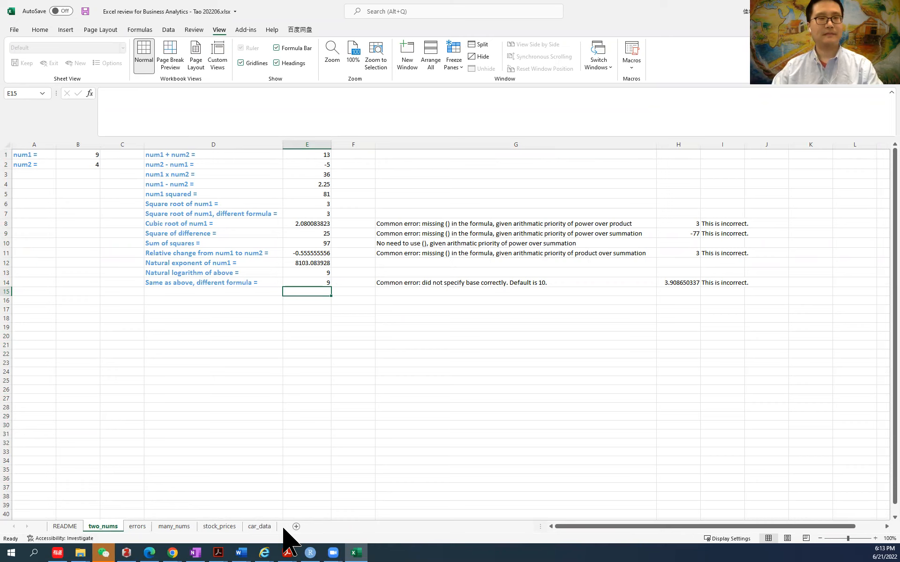
pyautogui.rightClick(109, 523)
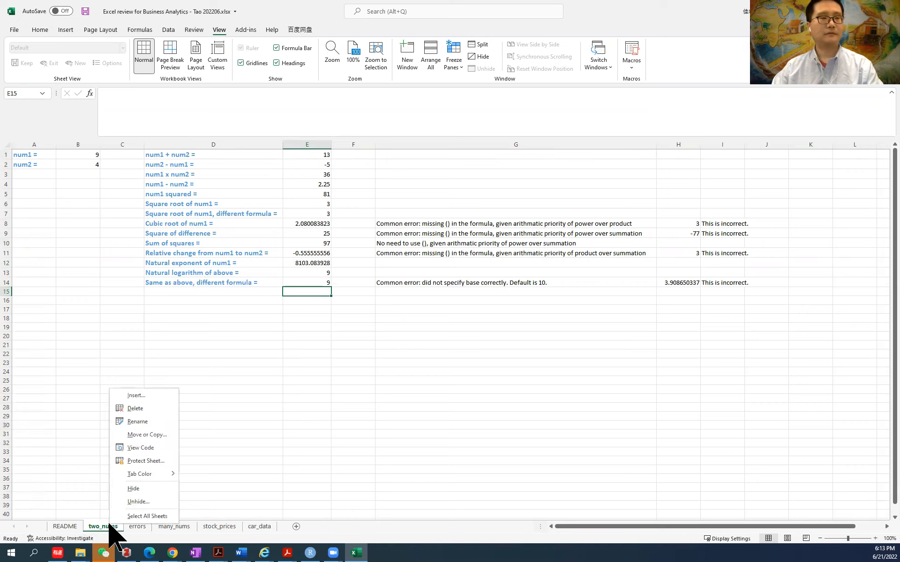
pyautogui.click(153, 501)
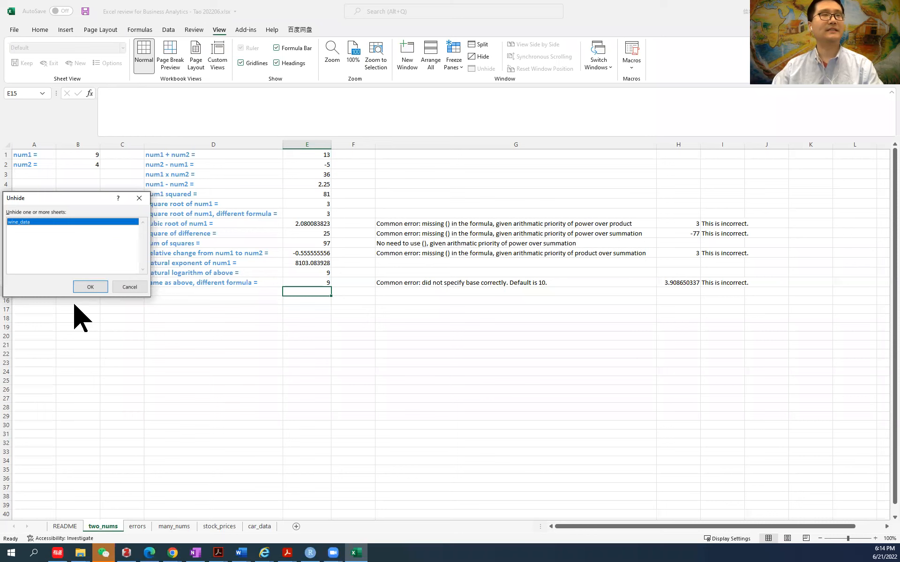
pyautogui.click(97, 289)
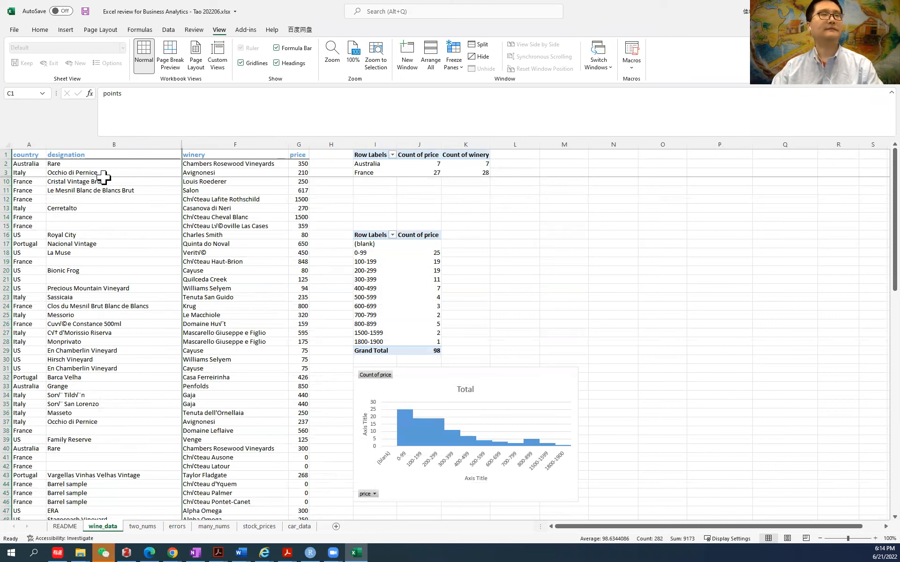
# Unhide rows 4 to 9 by selecting the neighbouring rows 3 and 10 together
pyautogui.moveTo(96, 182); pyautogui.dragTo(71, 173)
pyautogui.moveTo(9, 172); pyautogui.dragTo(13, 180)
pyautogui.rightClick(9, 183)
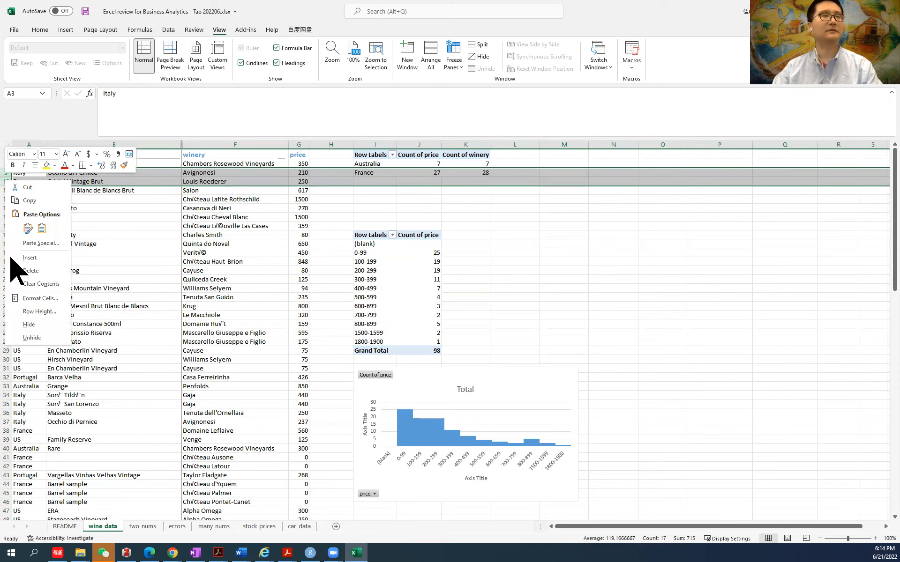
pyautogui.click(45, 339)
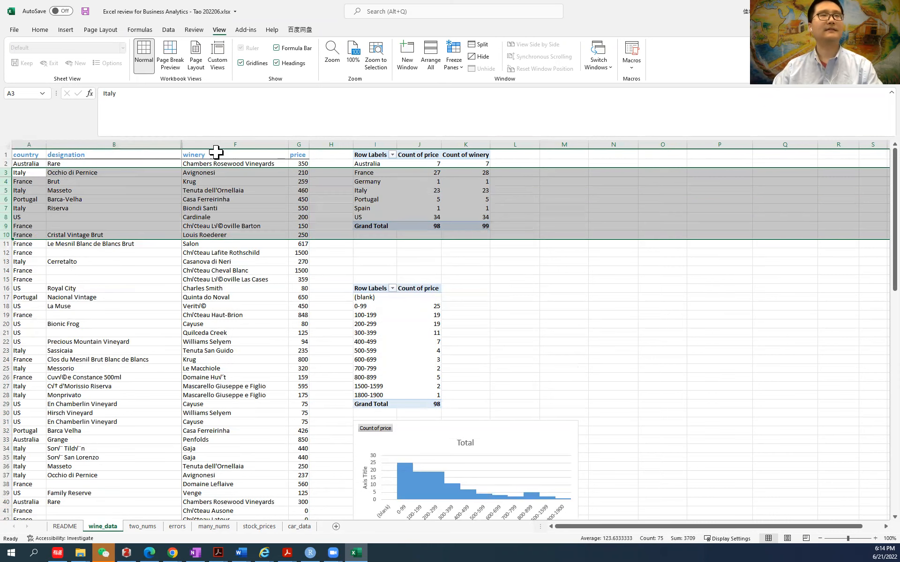
pyautogui.click(27, 153)
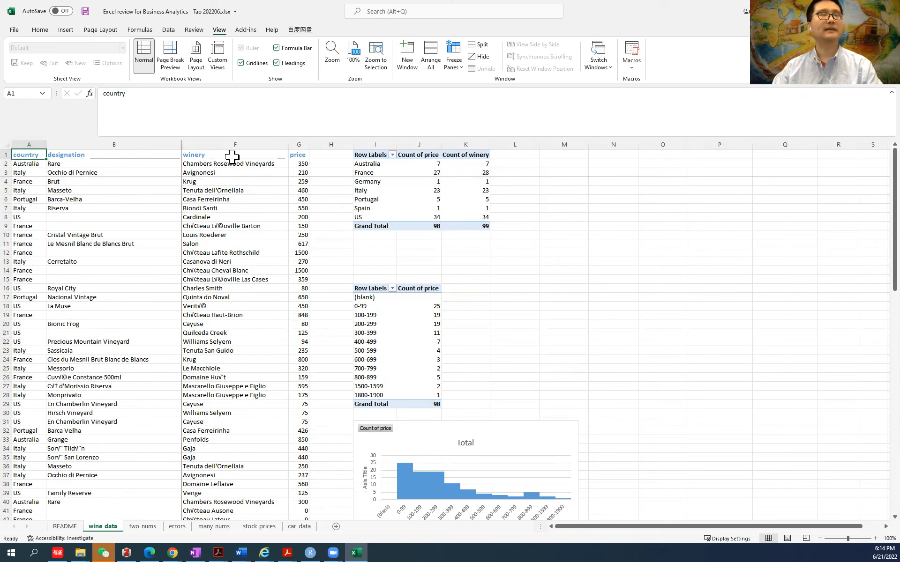
pyautogui.hotkey('ctrl', 'shift', 'Down')
pyautogui.hotkey('ctrl', 'shift', 'Right')
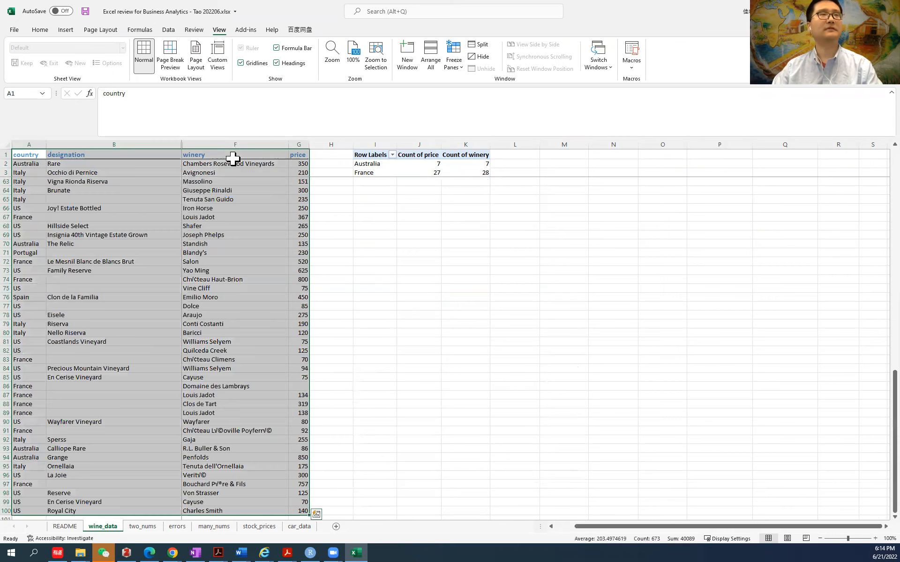
pyautogui.rightClick(187, 144)
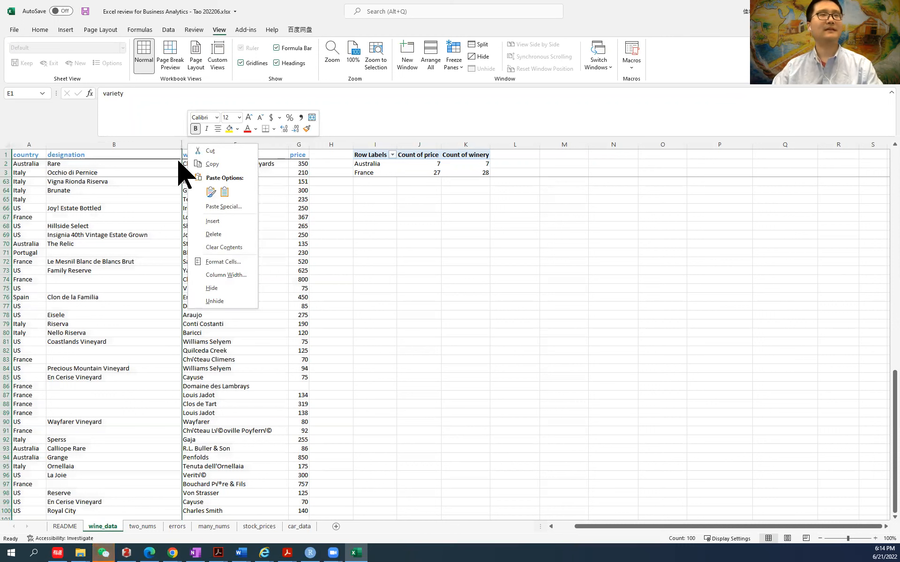
pyautogui.press('Escape')
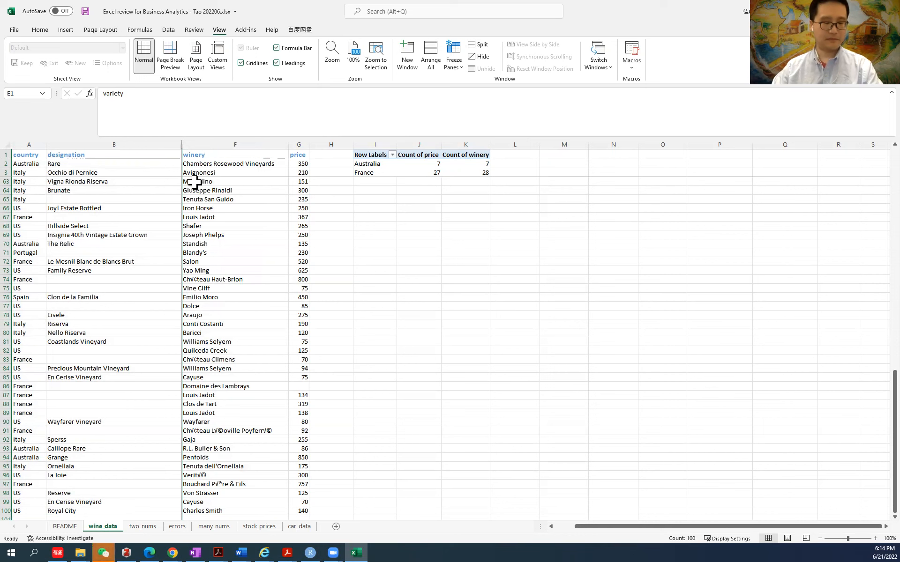
# Select the whole wine_data sheet, unhide all its hidden columns, and return to the first records with cell E3 selected
pyautogui.hotkey('ctrl', 'a')
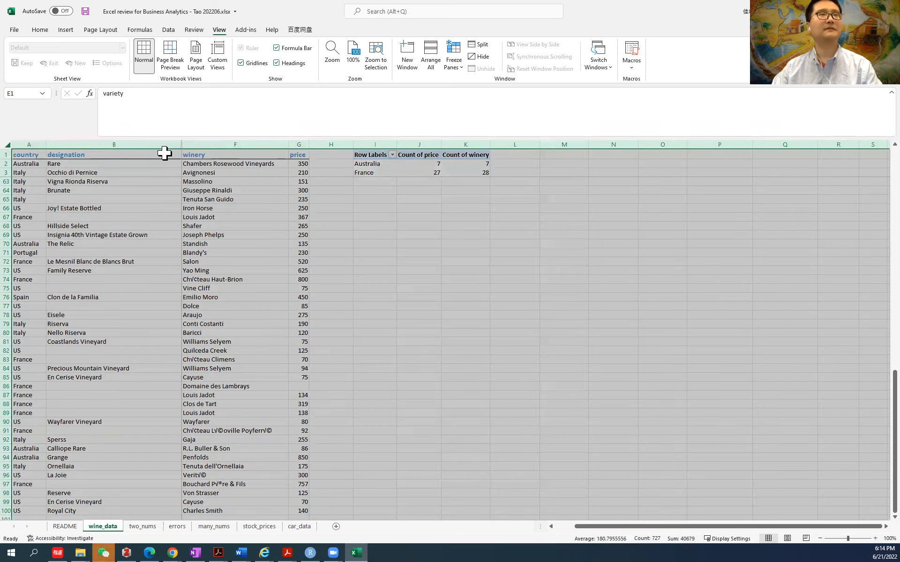
pyautogui.rightClick(200, 143)
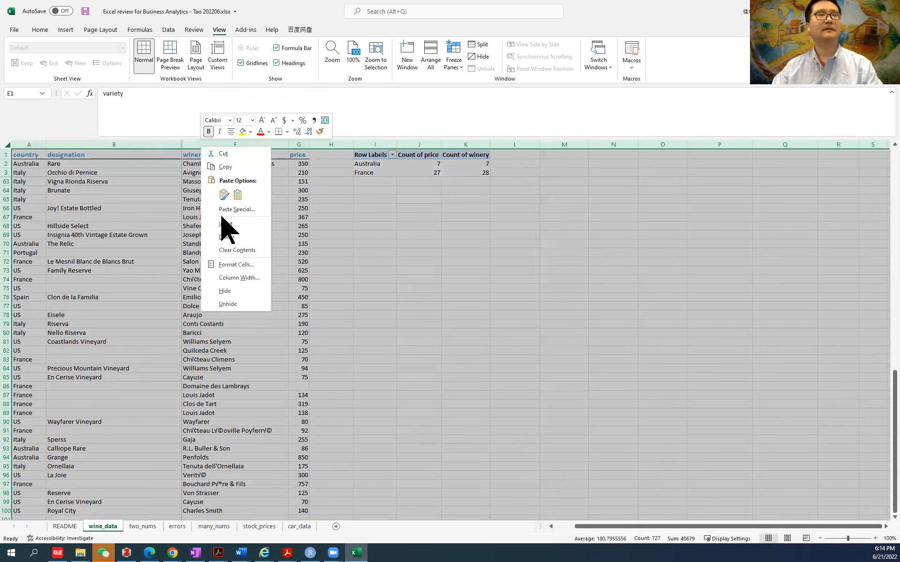
pyautogui.click(244, 304)
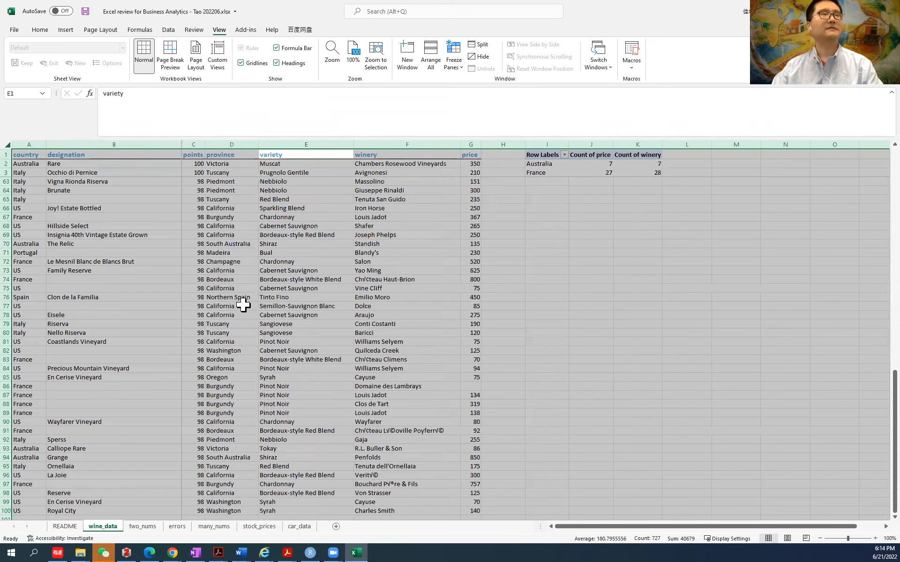
pyautogui.scroll(10, 105, 294)
pyautogui.scroll(10, 105, 294)
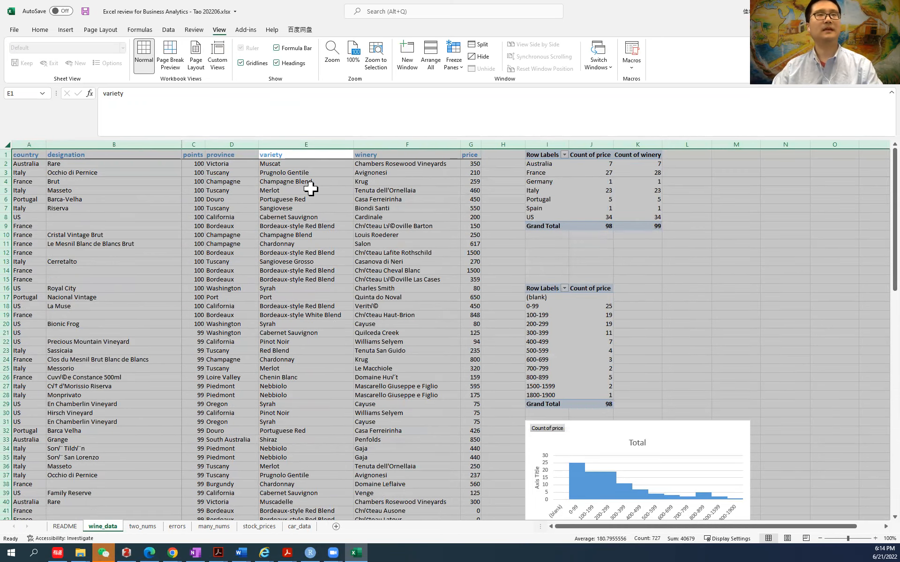
pyautogui.click(323, 171)
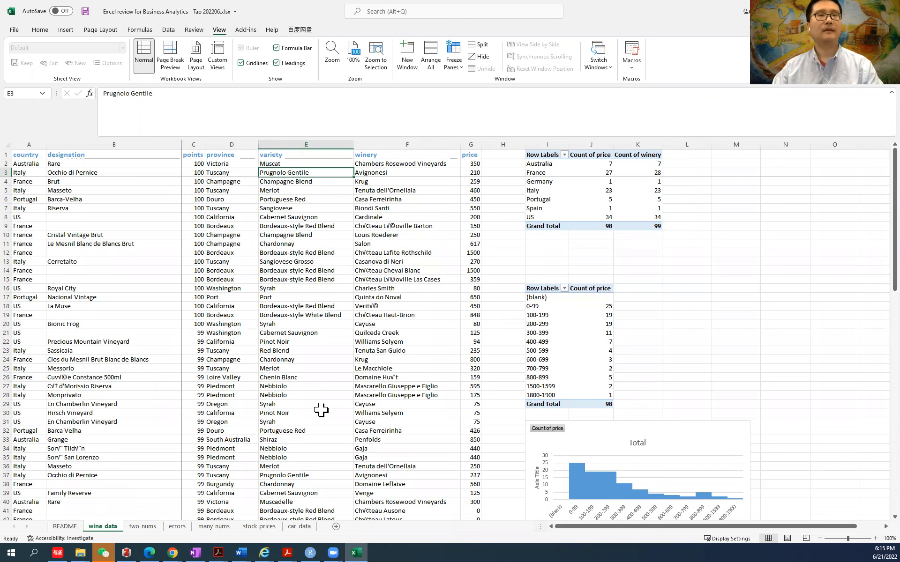
pyautogui.click(141, 526)
pyautogui.click(177, 526)
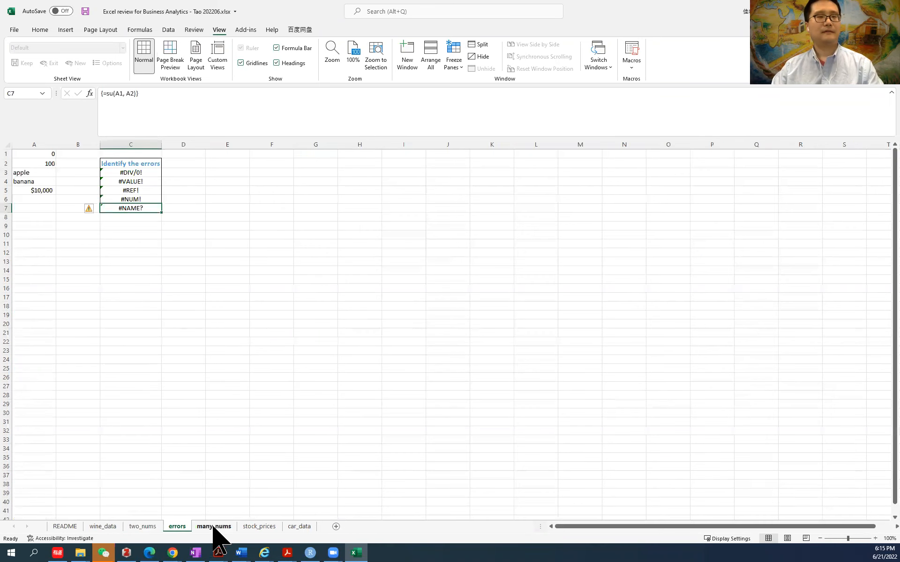
pyautogui.click(106, 527)
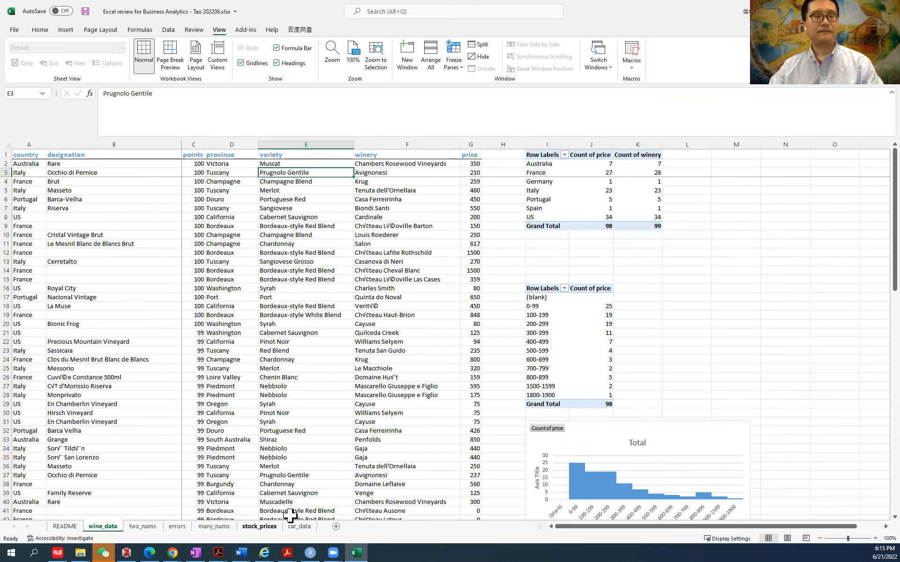
pyautogui.click(393, 257)
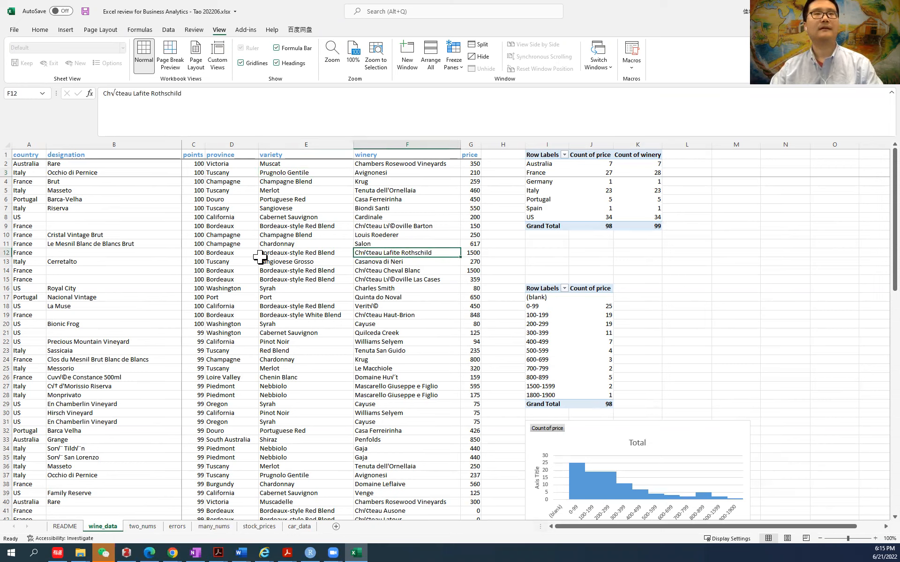
pyautogui.click(223, 257)
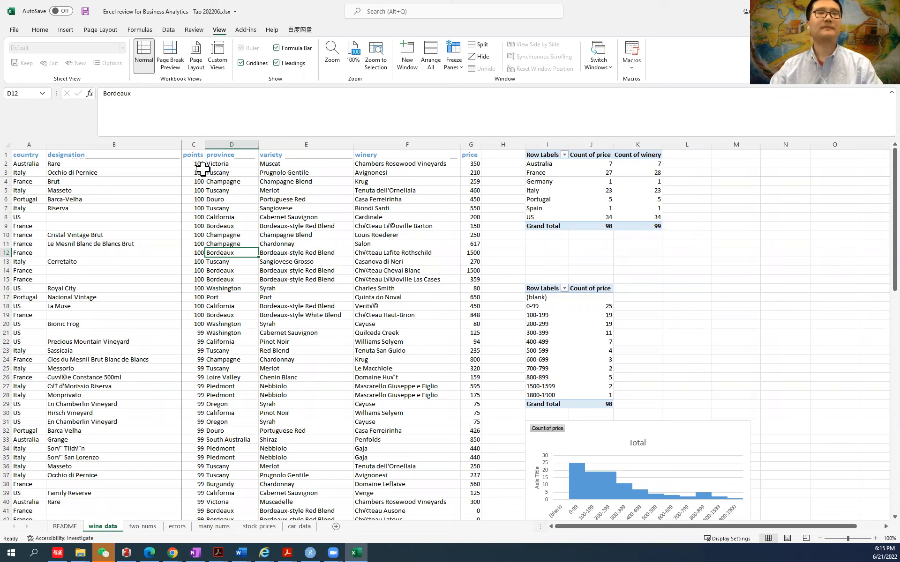
pyautogui.moveTo(199, 165); pyautogui.dragTo(194, 244)
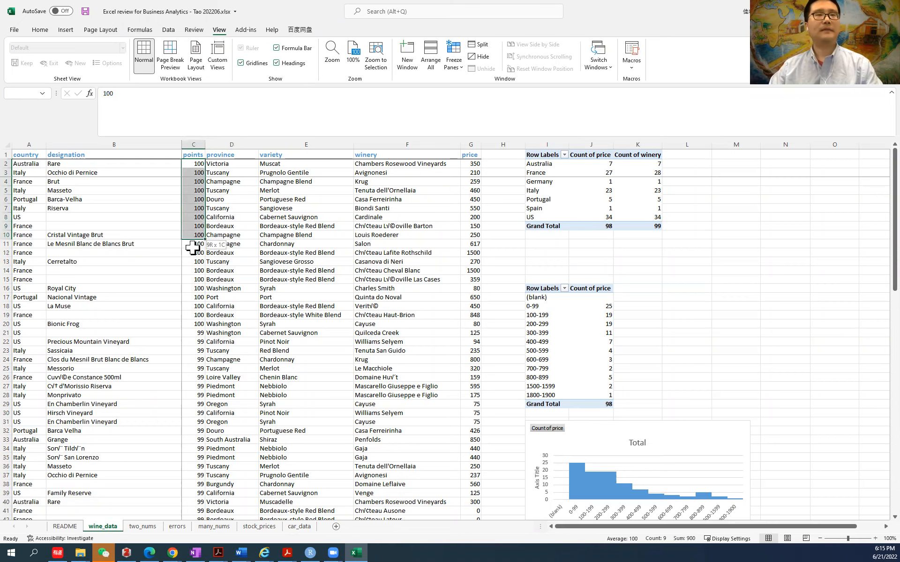
pyautogui.hotkey('ctrl', 'c')
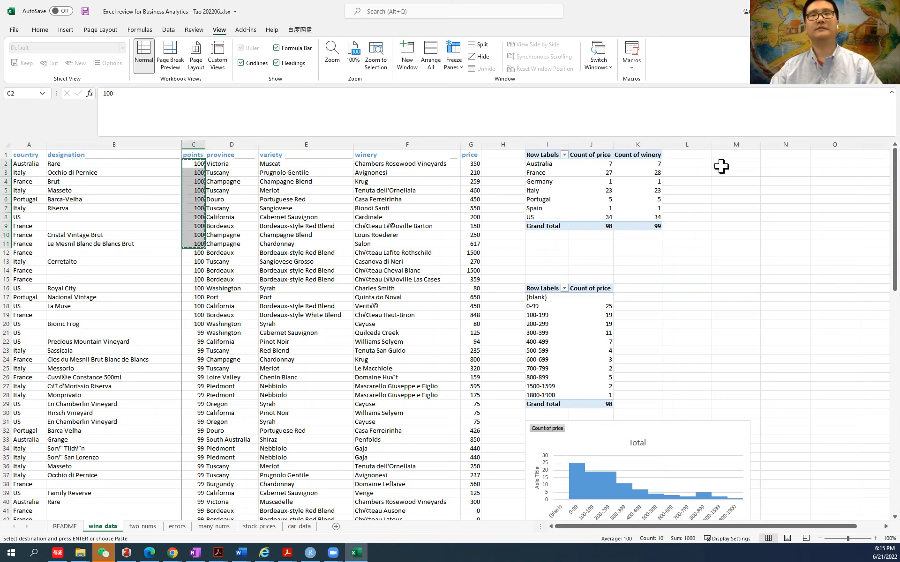
pyautogui.hotkey('ctrl', 'v')
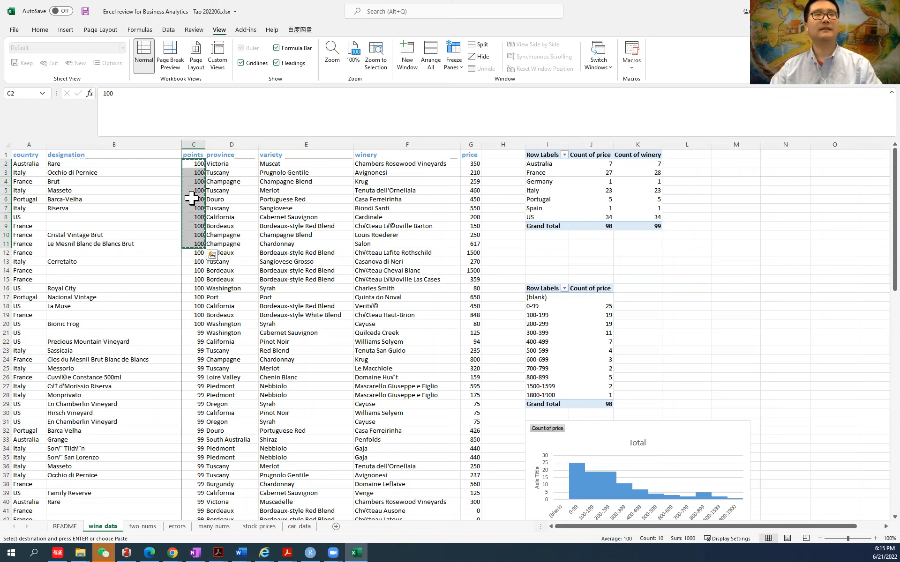
pyautogui.moveTo(196, 164); pyautogui.dragTo(214, 242)
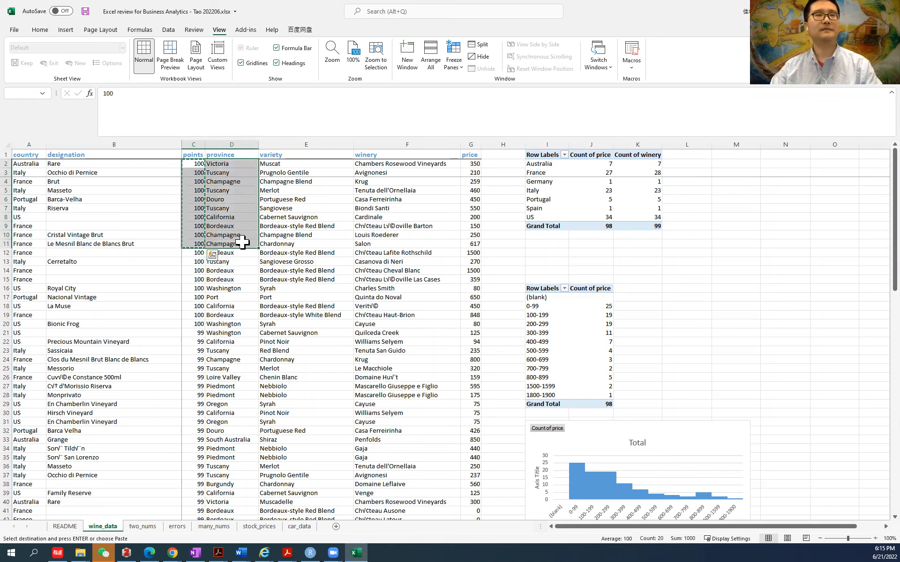
pyautogui.press('F2')
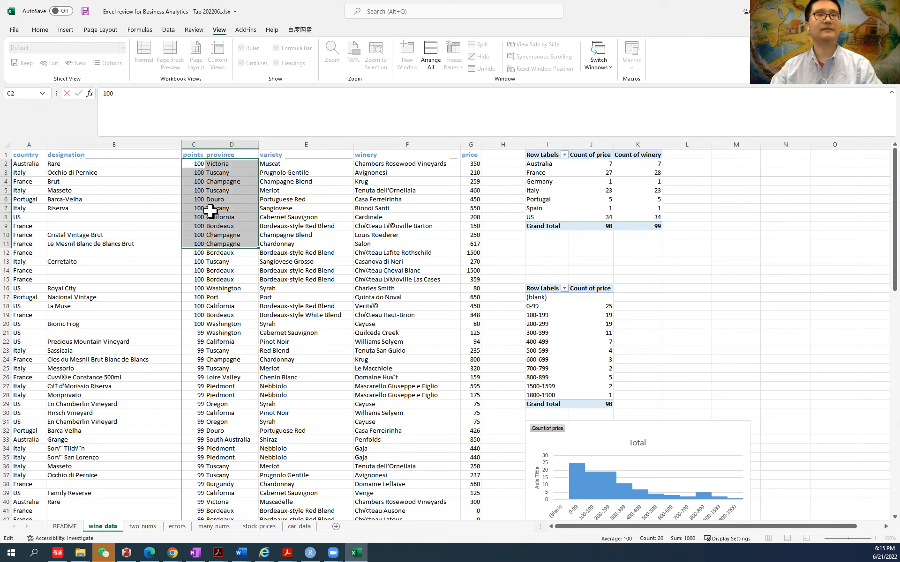
# Copy the points, province and variety values of the first ten records, cells C2 to E11
pyautogui.click(198, 165)
pyautogui.moveTo(251, 201); pyautogui.dragTo(372, 244)
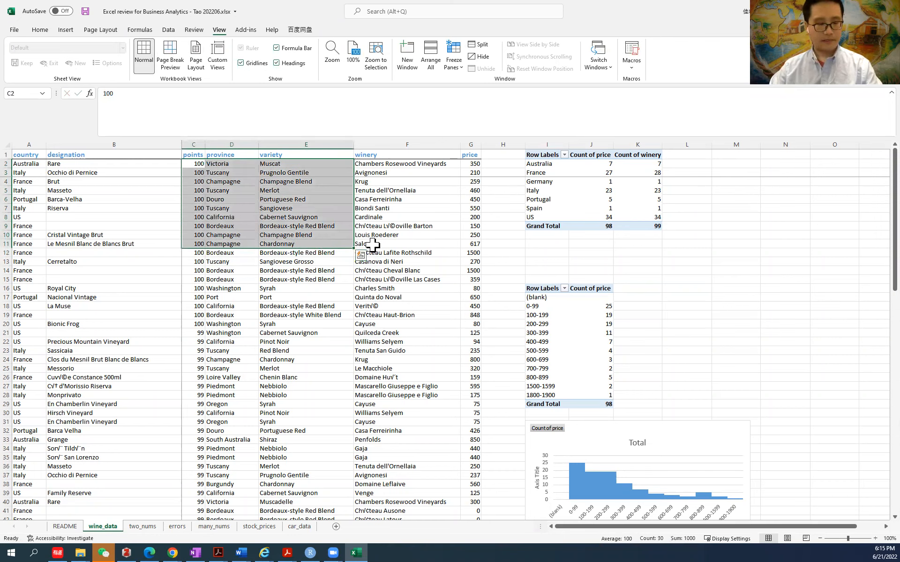
pyautogui.hotkey('ctrl', 'c')
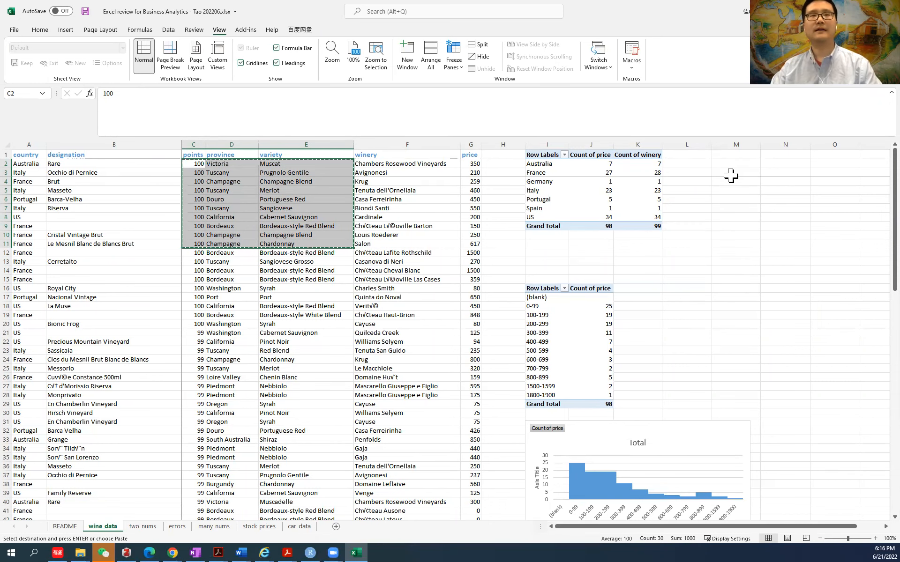
# Try pasting the copied block starting at cell M9 with one of the special paste options, and undo that paste
pyautogui.click(734, 227)
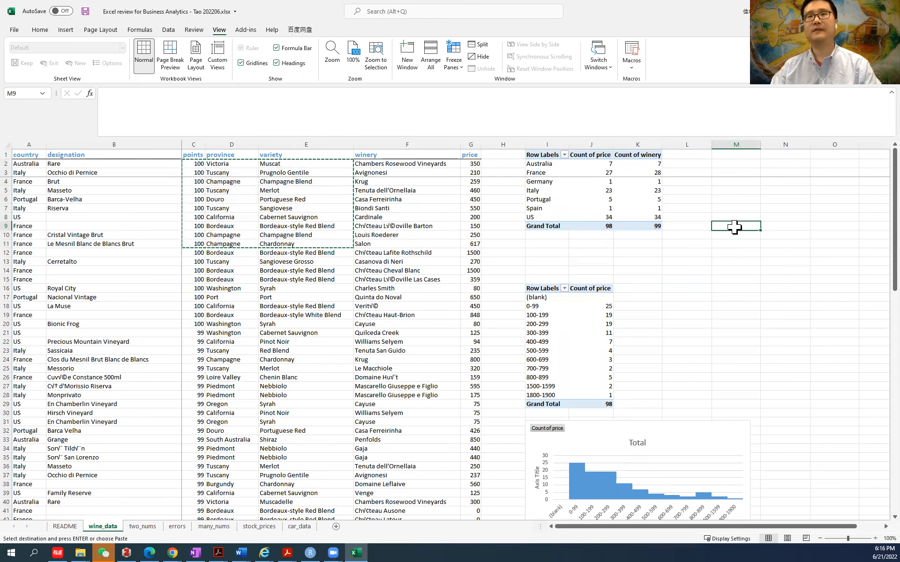
pyautogui.rightClick(734, 227)
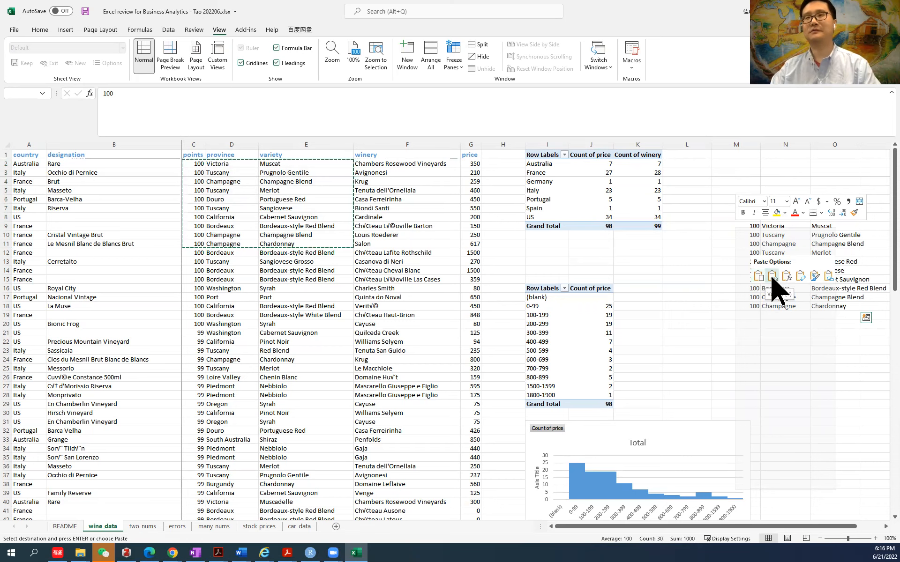
pyautogui.click(787, 276)
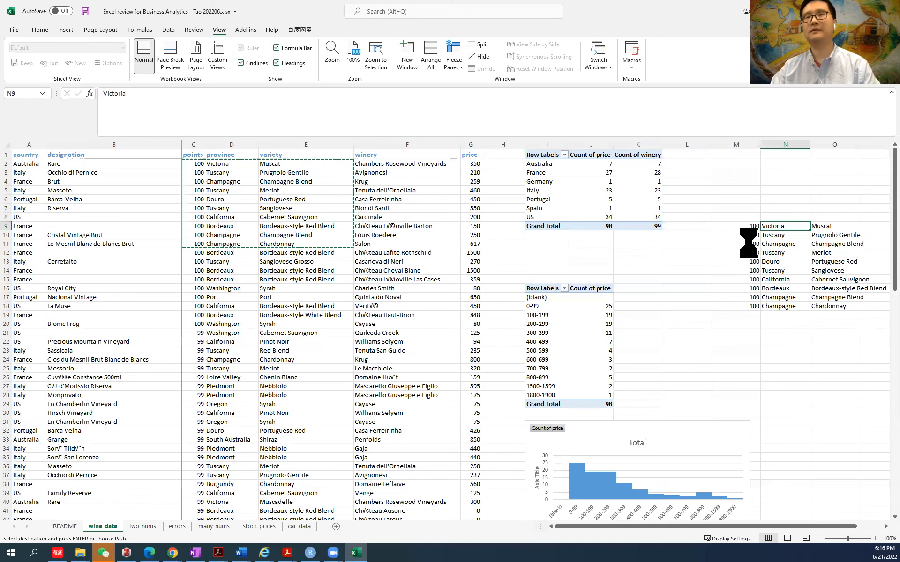
pyautogui.hotkey('ctrl', 'z')
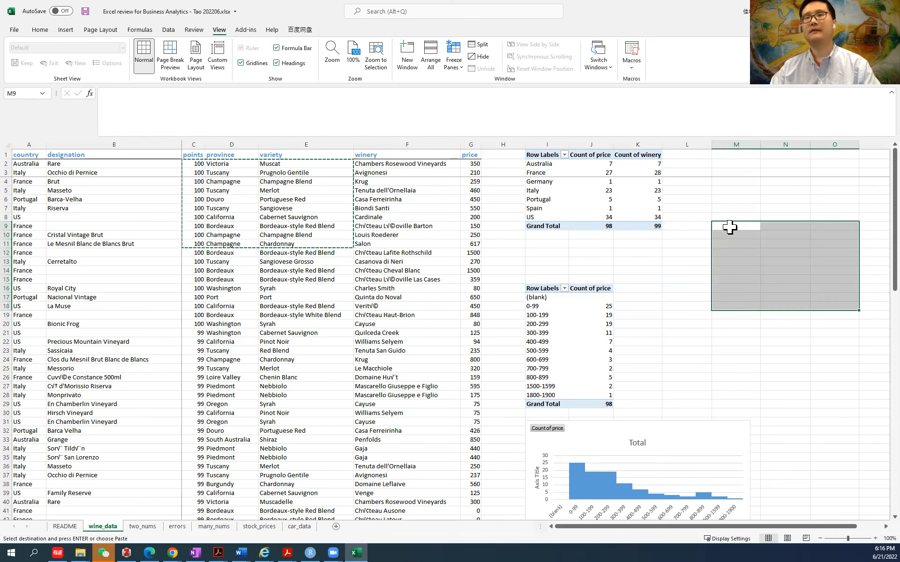
# Paste the copied block as values only, starting at cell M9
pyautogui.rightClick(729, 227)
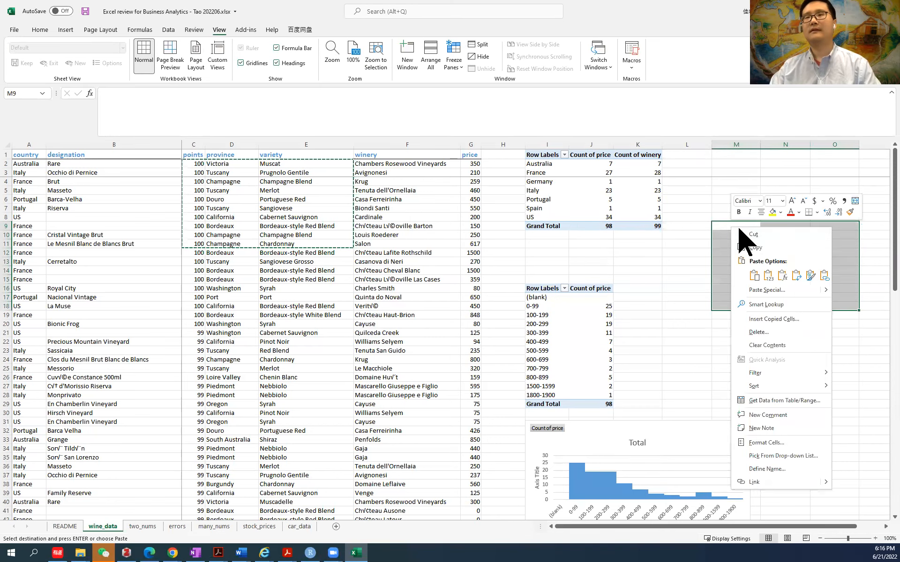
pyautogui.click(822, 276)
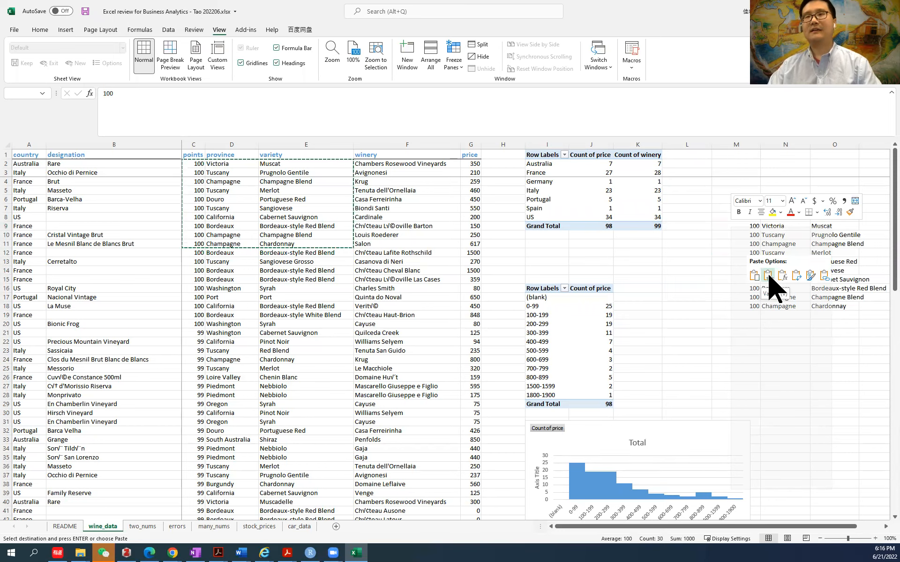
pyautogui.click(768, 286)
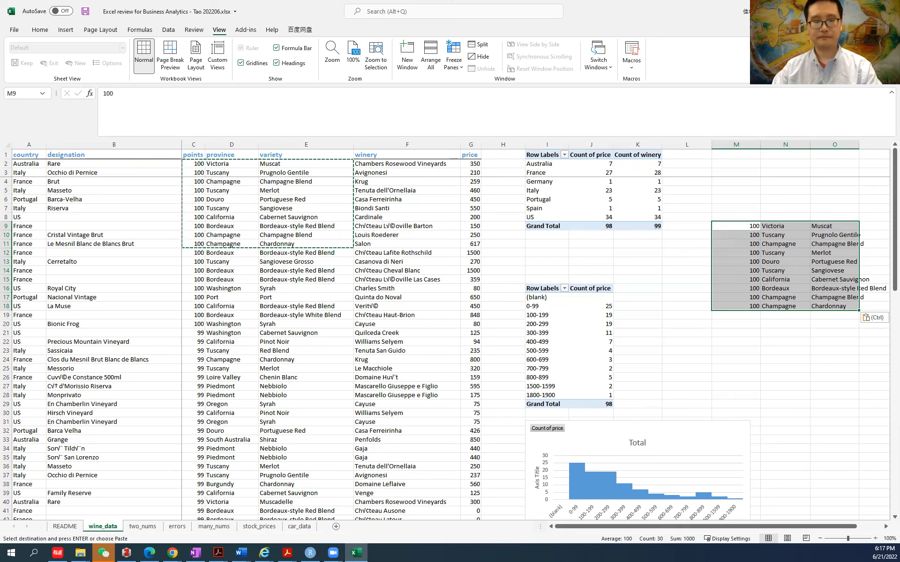
pyautogui.hotkey('alt', 'Tab')
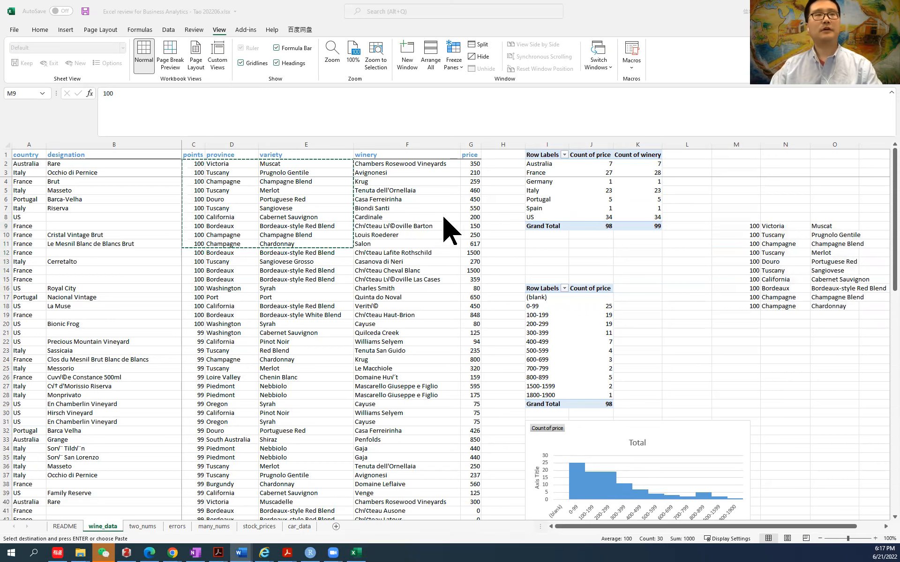
pyautogui.click(500, 156)
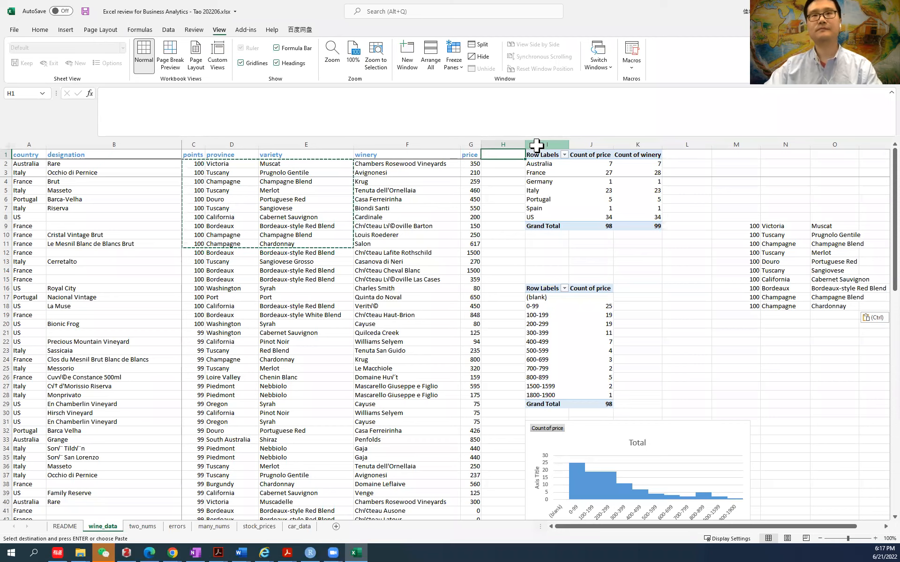
pyautogui.click(537, 145)
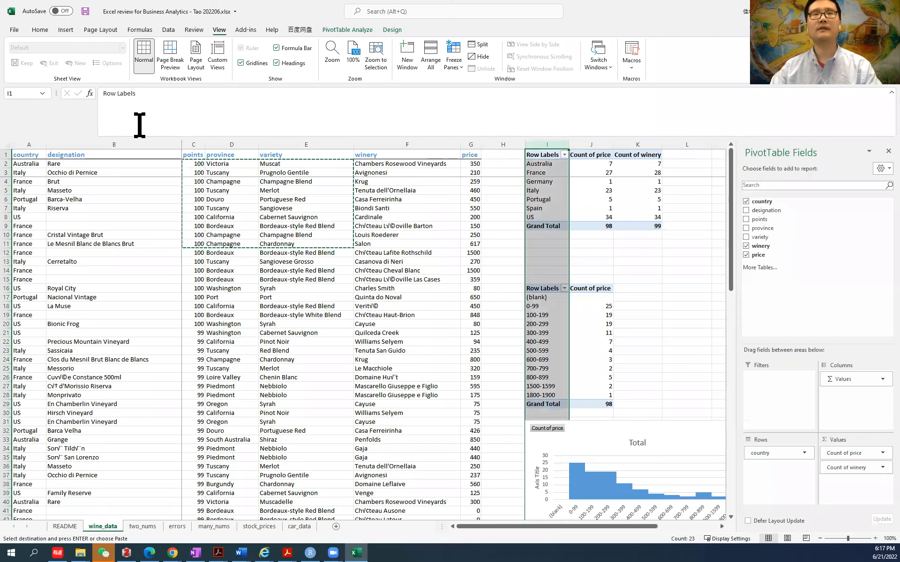
# Insert a new blank column in front of the country column
pyautogui.click(30, 143)
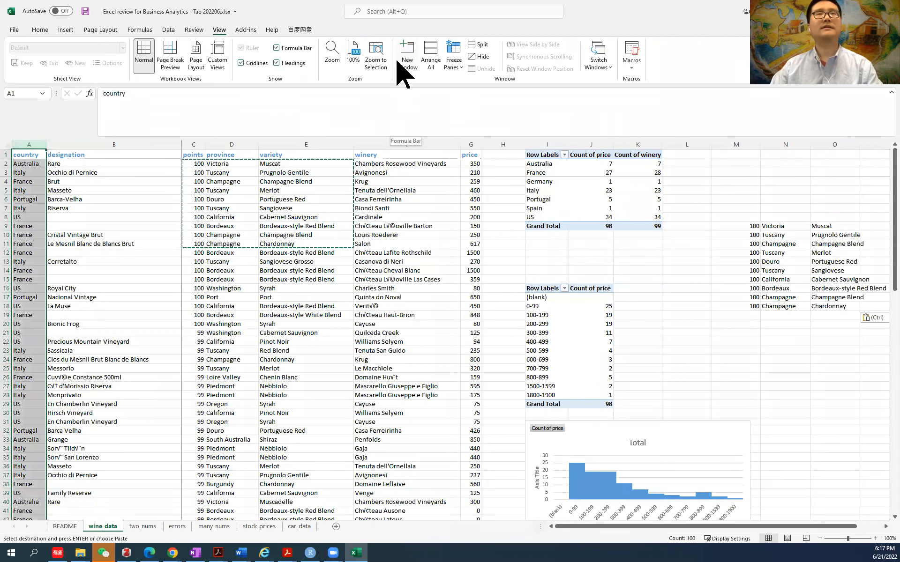
pyautogui.click(40, 30)
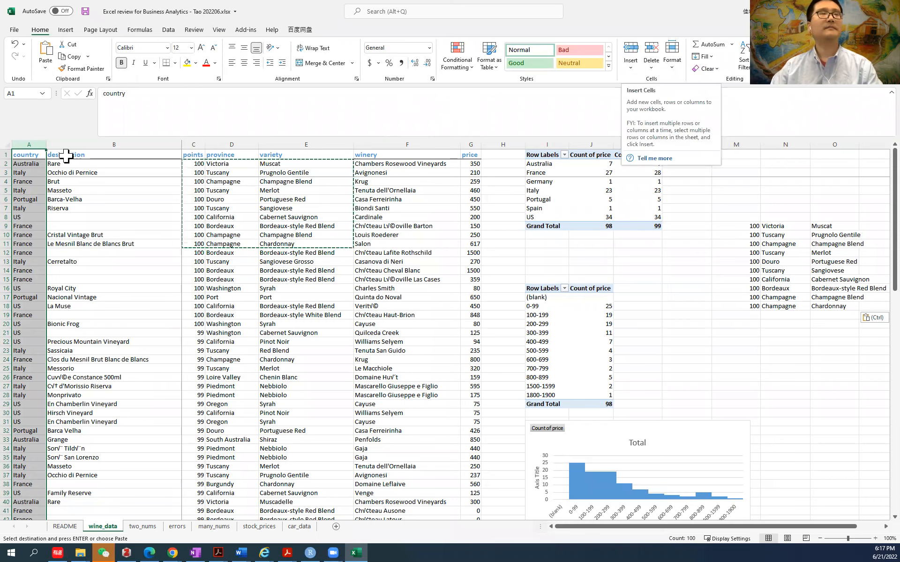
pyautogui.moveTo(68, 146); pyautogui.dragTo(32, 138)
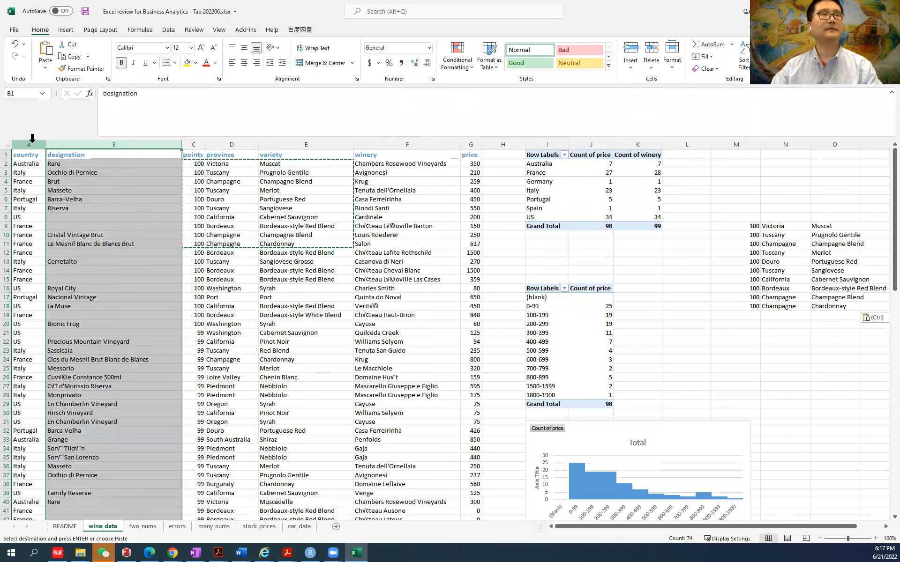
pyautogui.click(32, 139)
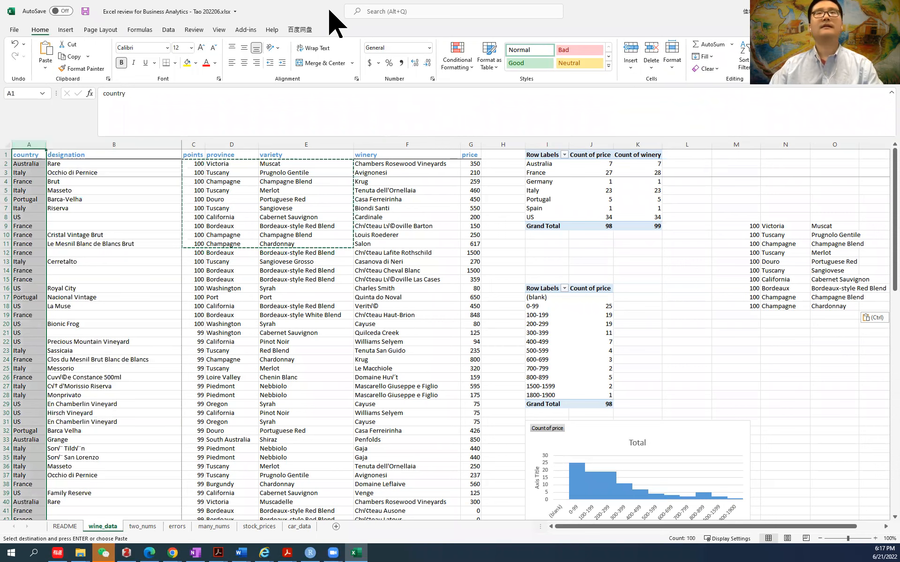
pyautogui.click(636, 47)
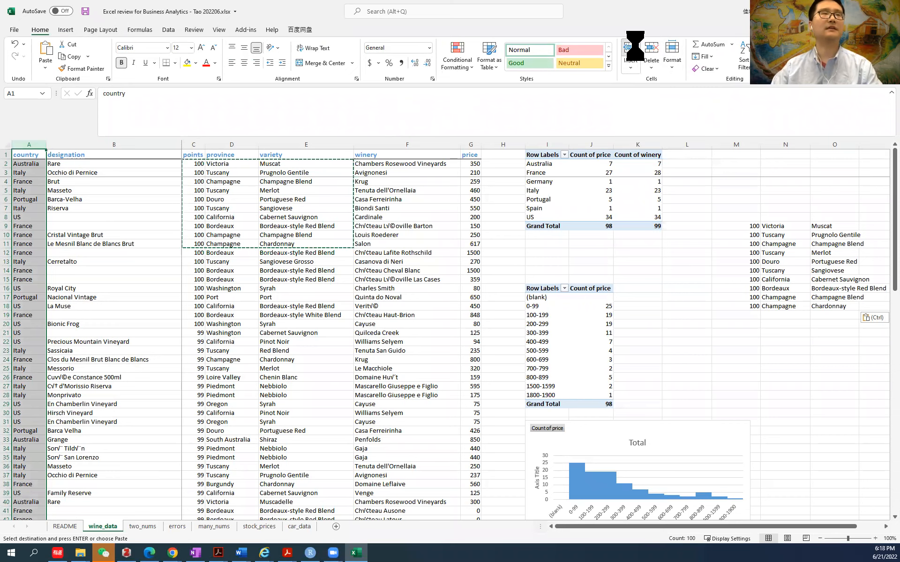
# Head the new column "id" in A1 and enter the numbers 1, 2 and 3 in cells A2 to A4
pyautogui.click(34, 156)
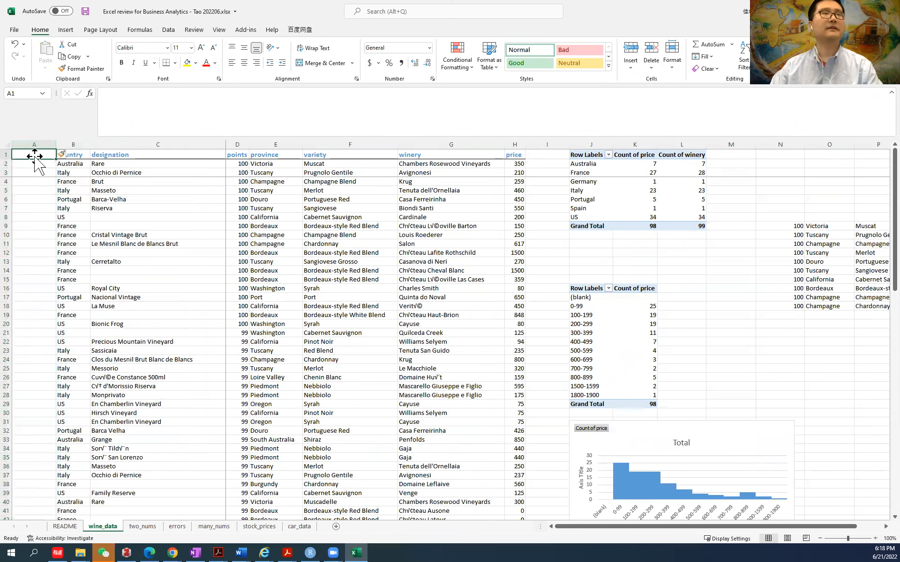
pyautogui.write('id')
pyautogui.press('Return')
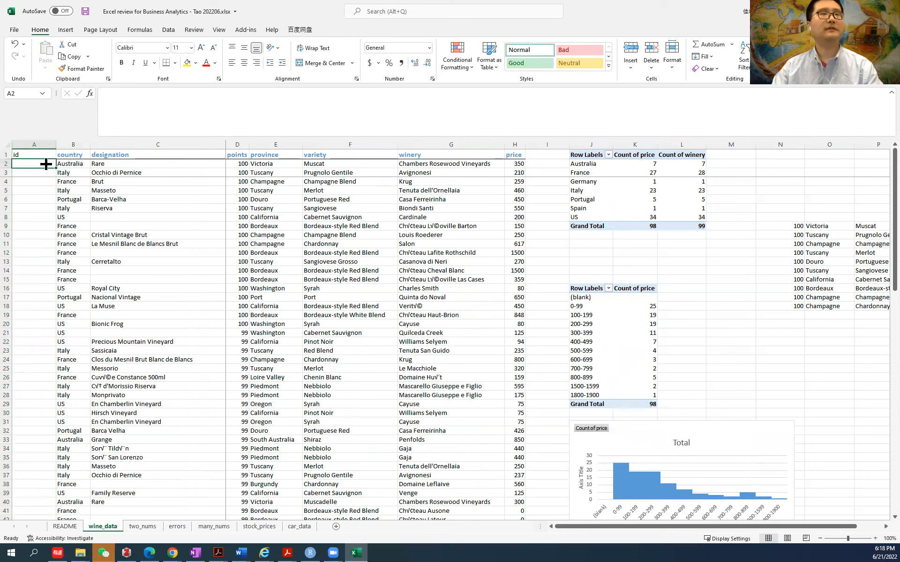
pyautogui.write('1')
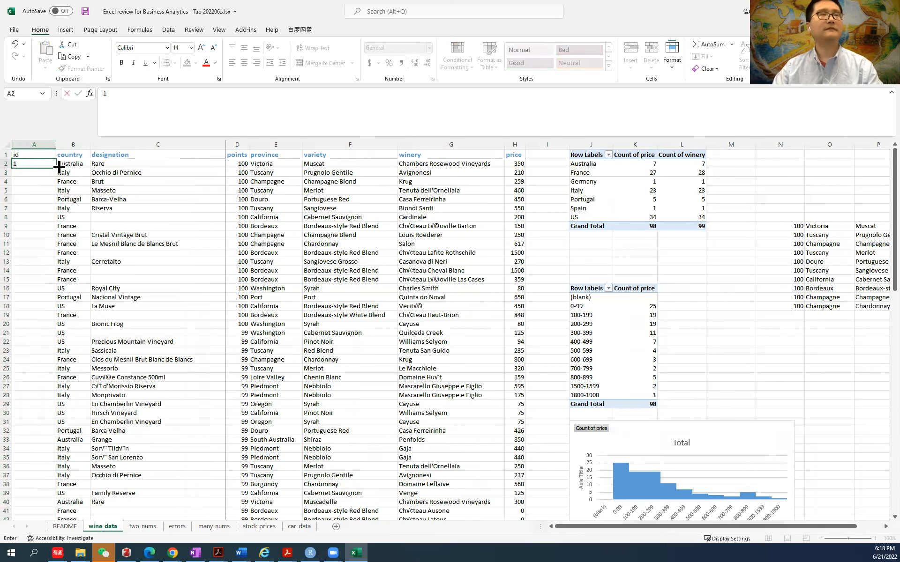
pyautogui.press('Return')
pyautogui.write('2')
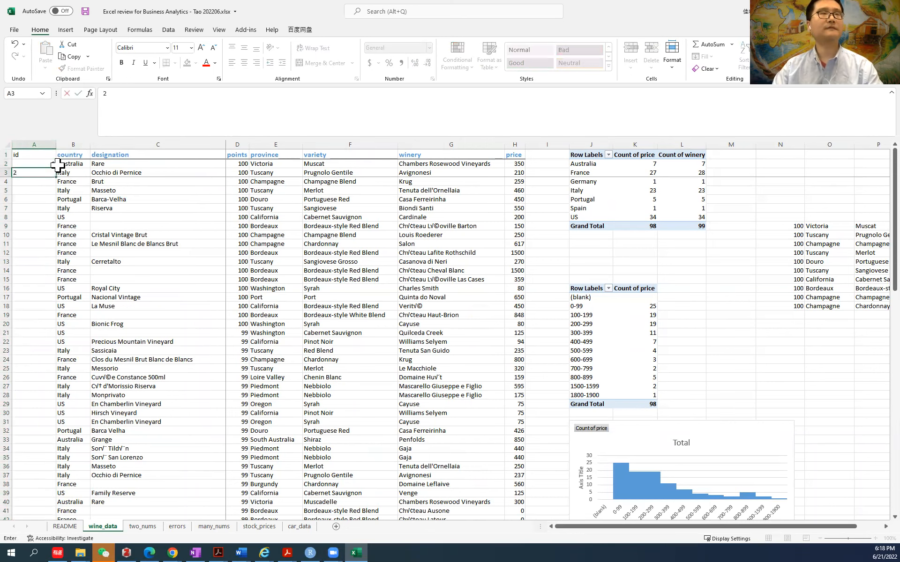
pyautogui.press('Return')
pyautogui.write('3')
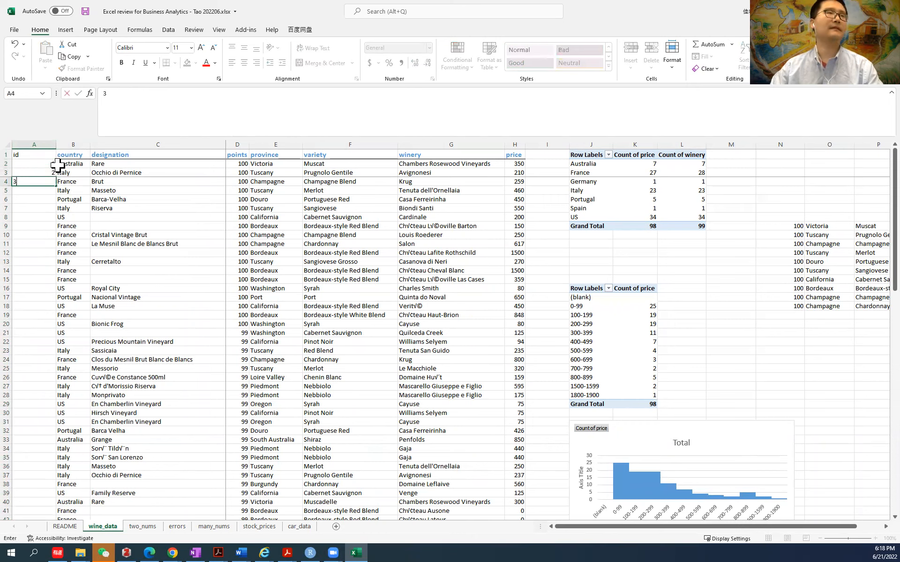
pyautogui.click(36, 196)
# Select A2 to A4 and auto-fill the id number series down to the last wine record
pyautogui.moveTo(45, 164); pyautogui.dragTo(45, 181)
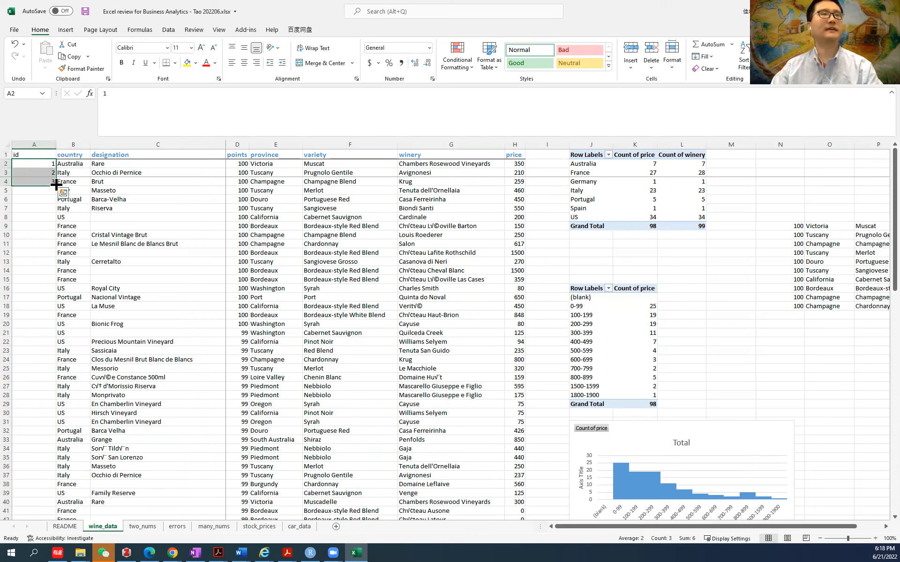
pyautogui.click(36, 174)
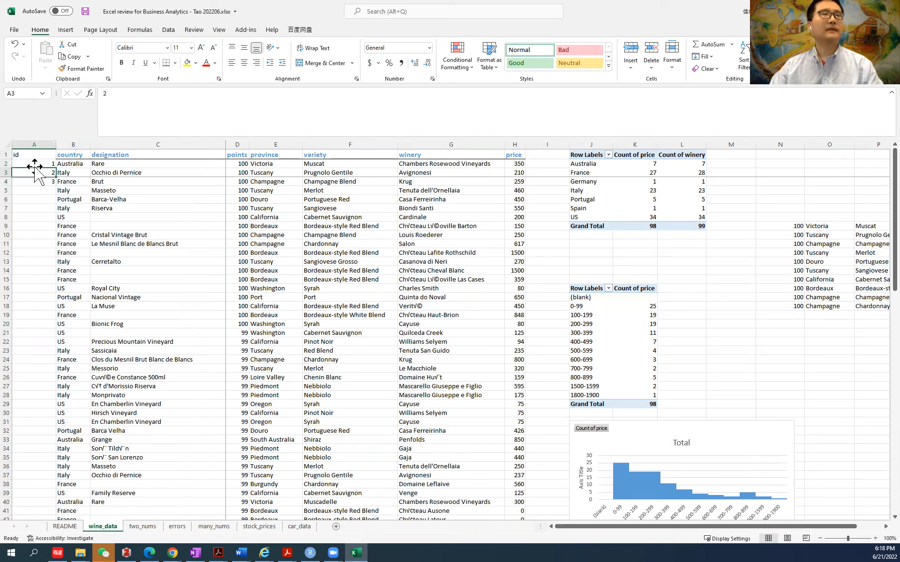
pyautogui.click(36, 164)
pyautogui.moveTo(36, 164); pyautogui.dragTo(36, 182)
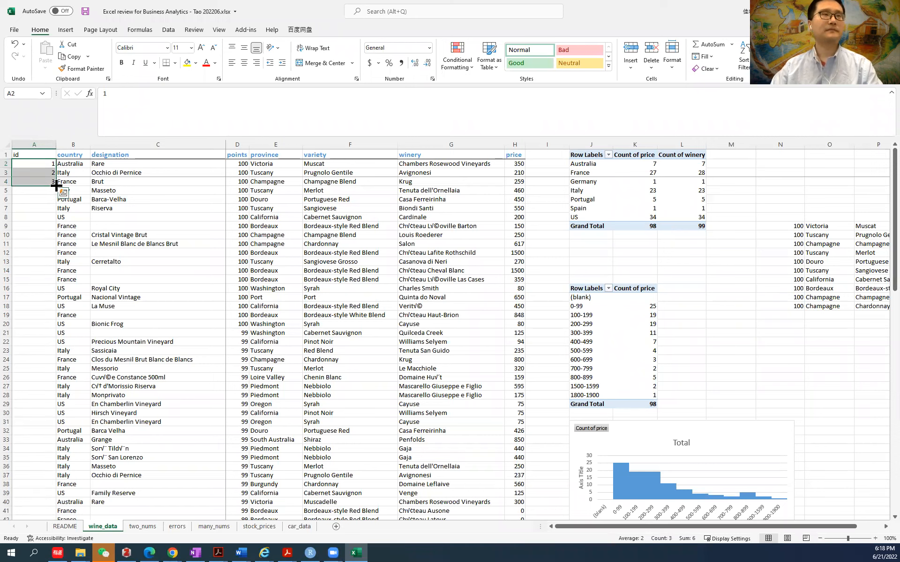
pyautogui.doubleClick(53, 187)
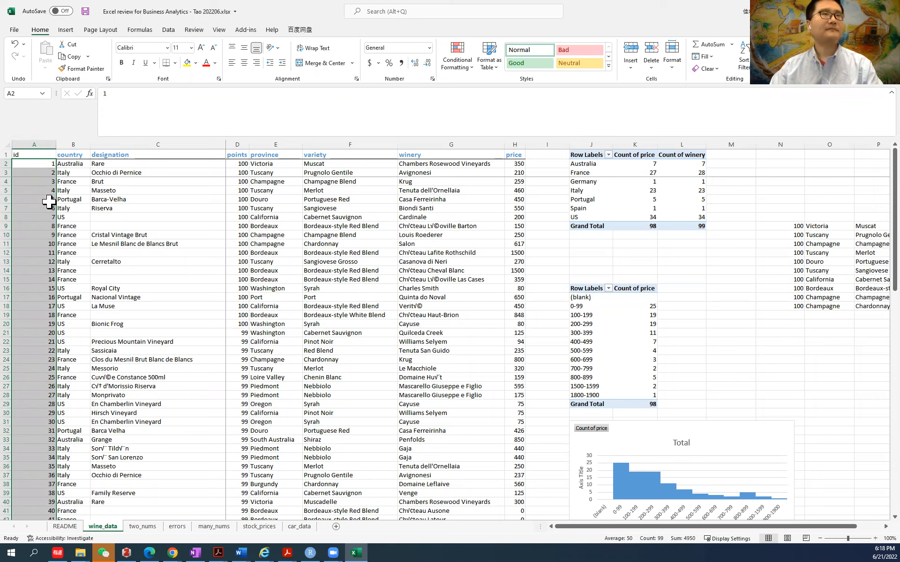
# Undo the id auto-fill, reselect A2 to A4 and auto-fill the series down to the last wine record again
pyautogui.hotkey('ctrl', 'z')
pyautogui.click(50, 201)
pyautogui.moveTo(38, 163); pyautogui.dragTo(42, 184)
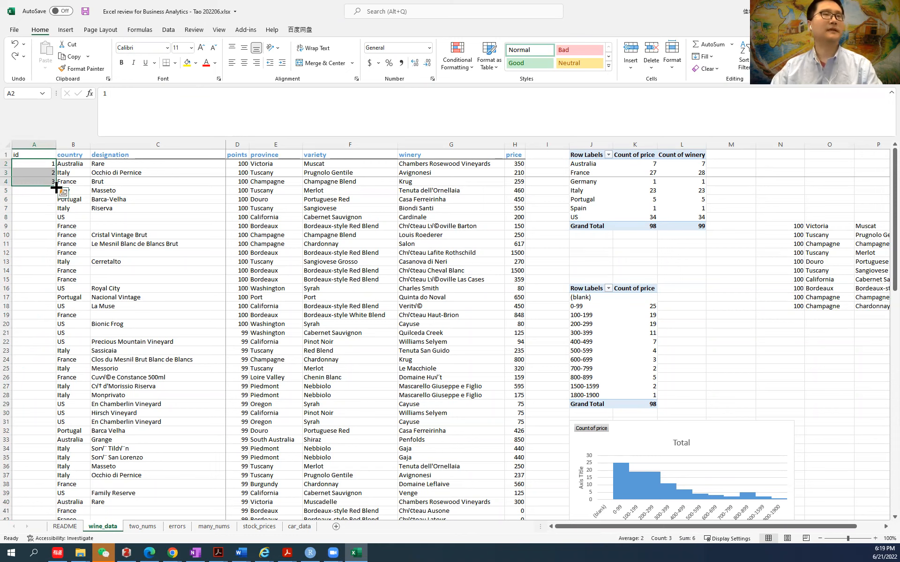
pyautogui.doubleClick(56, 188)
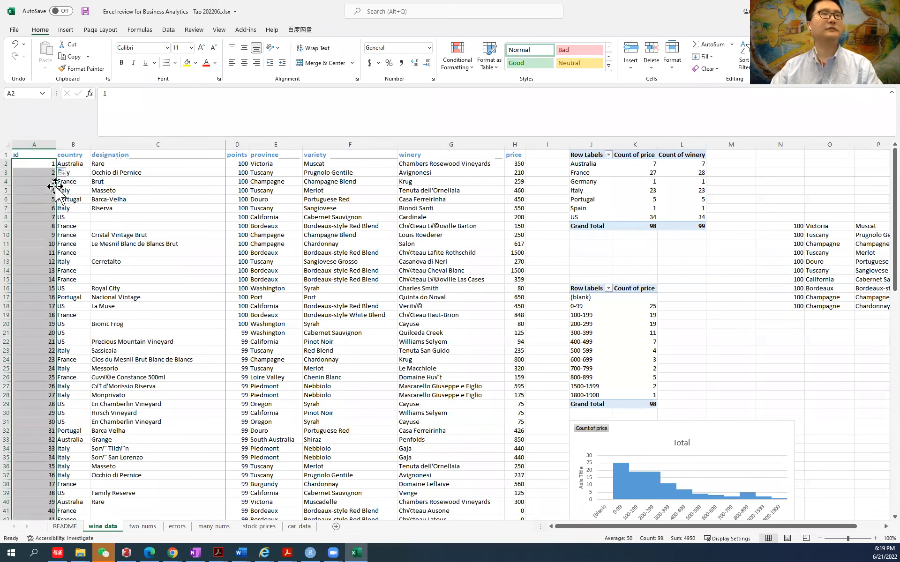
pyautogui.scroll(-9, 43, 324)
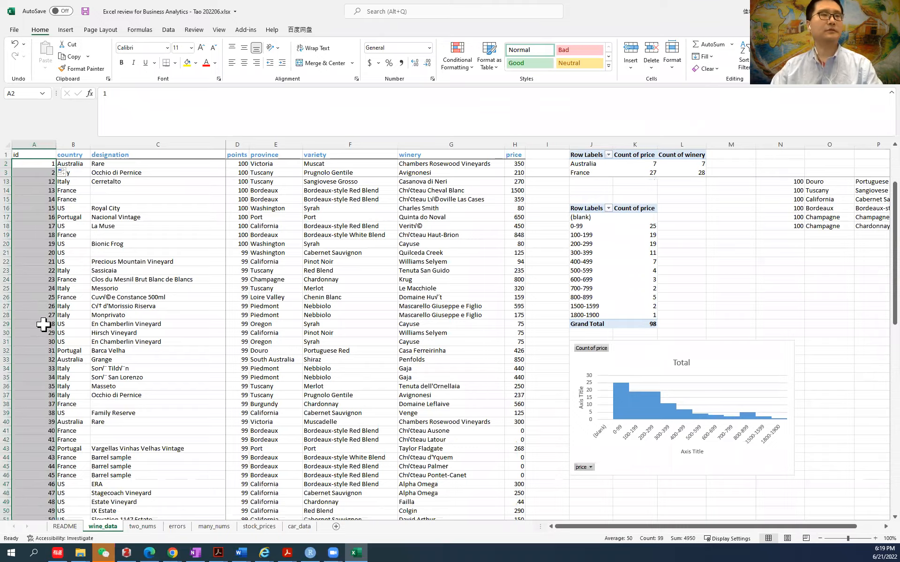
pyautogui.scroll(-17, 43, 323)
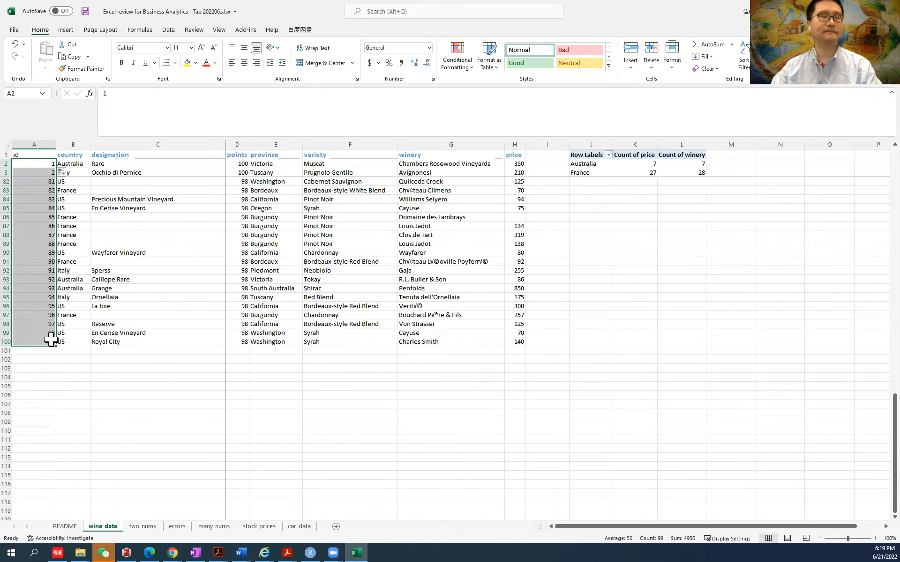
pyautogui.scroll(20, 49, 328)
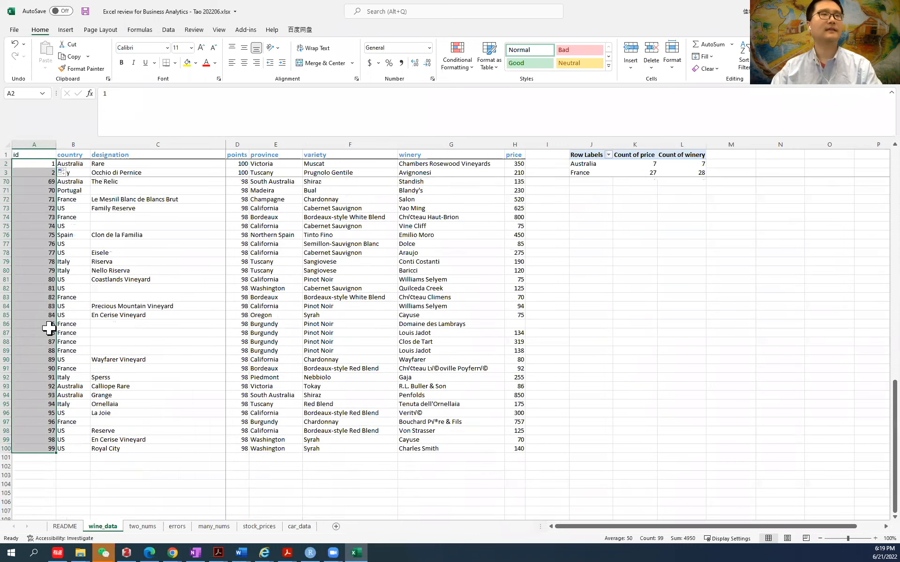
pyautogui.scroll(5, 49, 329)
# Undo the repeated fill and extend the id series manually from A2 to A4 down to row 100
pyautogui.hotkey('ctrl', 'z')
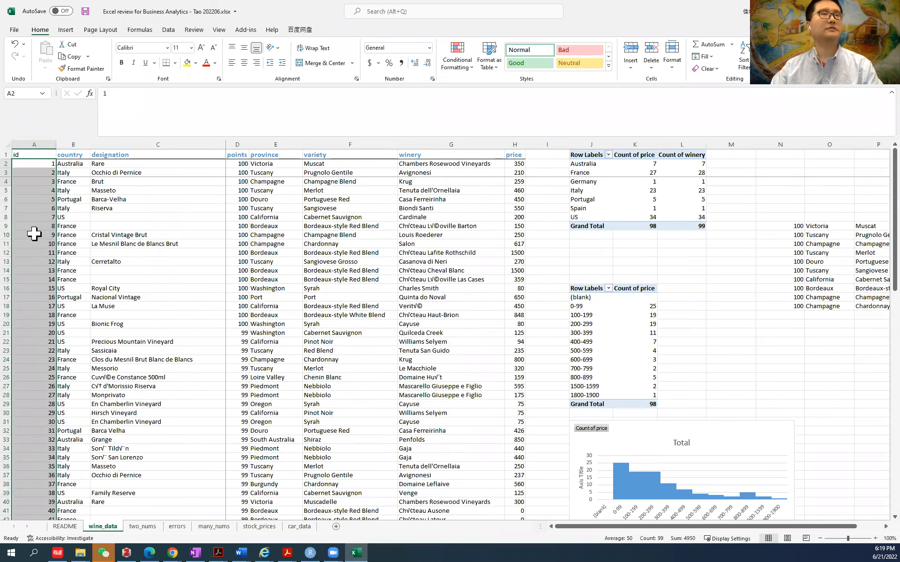
pyautogui.moveTo(56, 188); pyautogui.dragTo(53, 511)
pyautogui.scroll(-5, 52, 469)
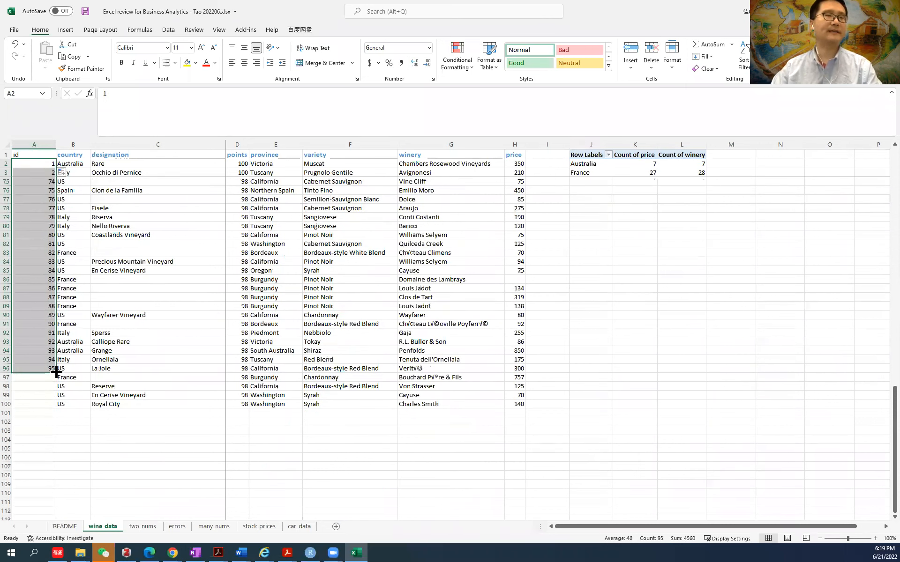
pyautogui.moveTo(55, 373); pyautogui.dragTo(57, 406)
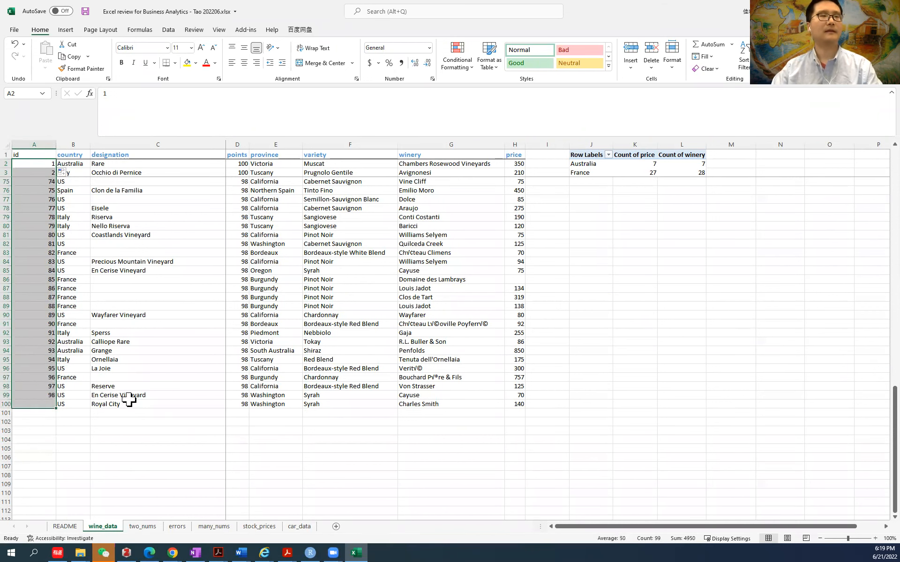
pyautogui.scroll(19, 129, 399)
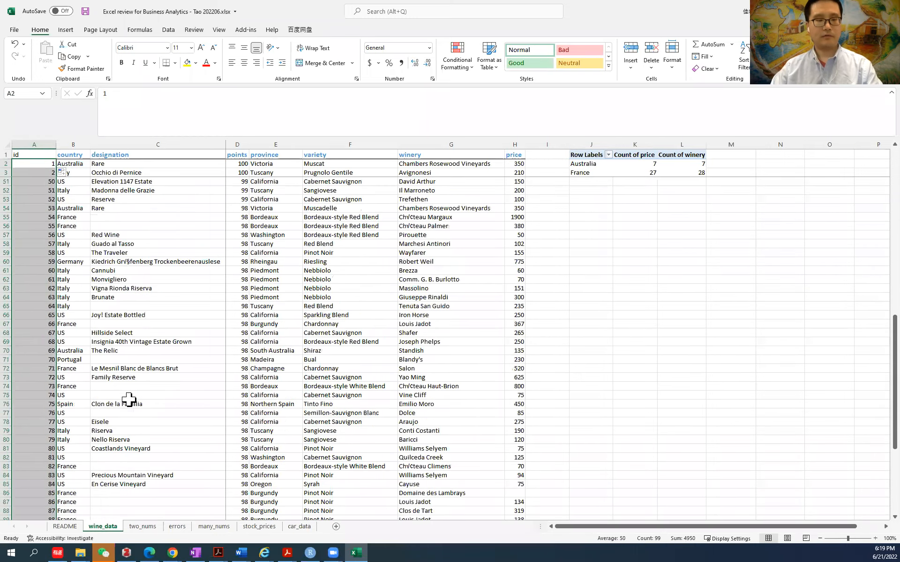
pyautogui.scroll(5, 129, 399)
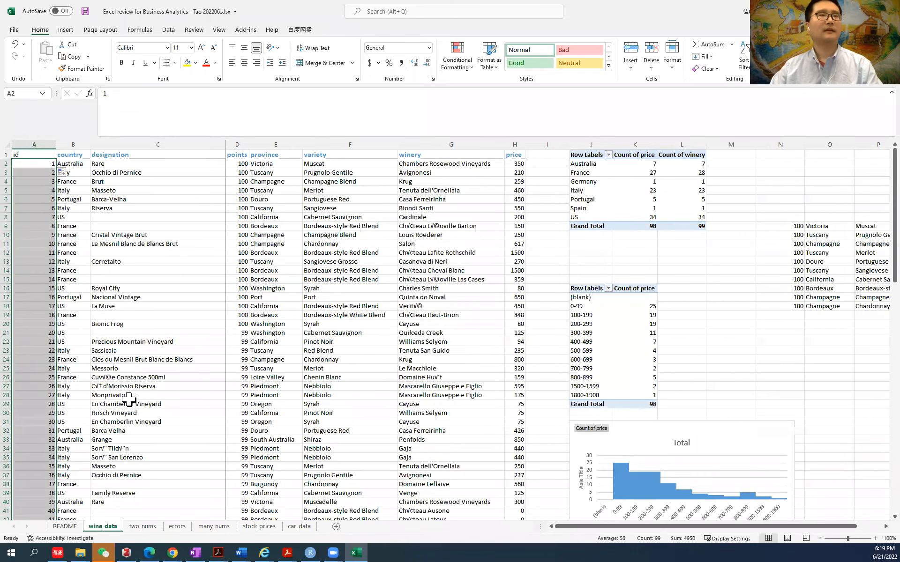
# Sort the wine data by the price column from smallest to largest, expanding the selection to the adjacent columns
pyautogui.click(38, 165)
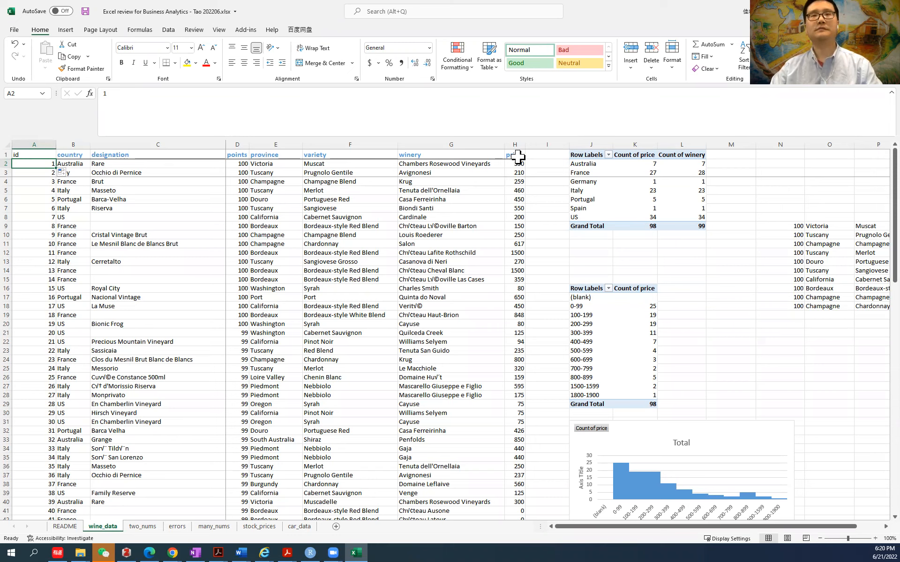
pyautogui.click(520, 155)
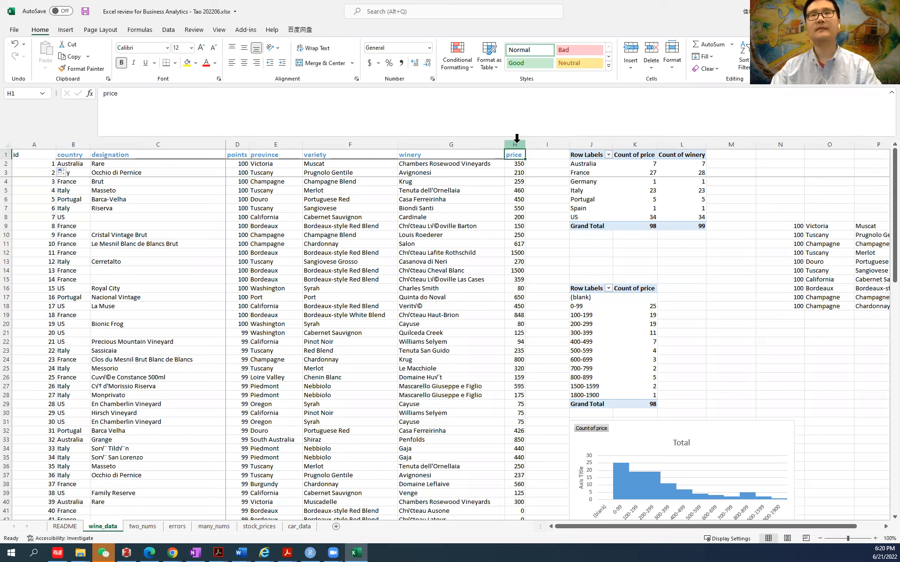
pyautogui.click(516, 138)
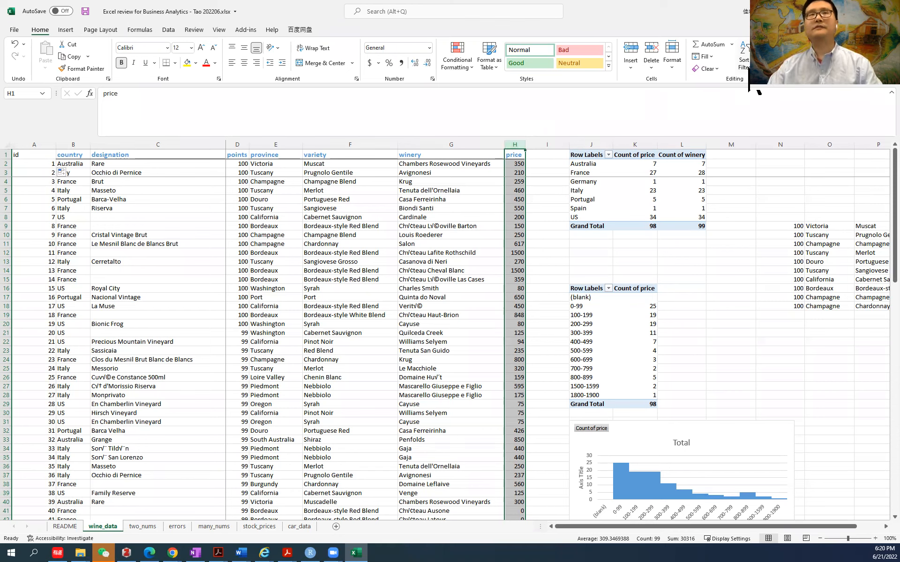
pyautogui.click(744, 63)
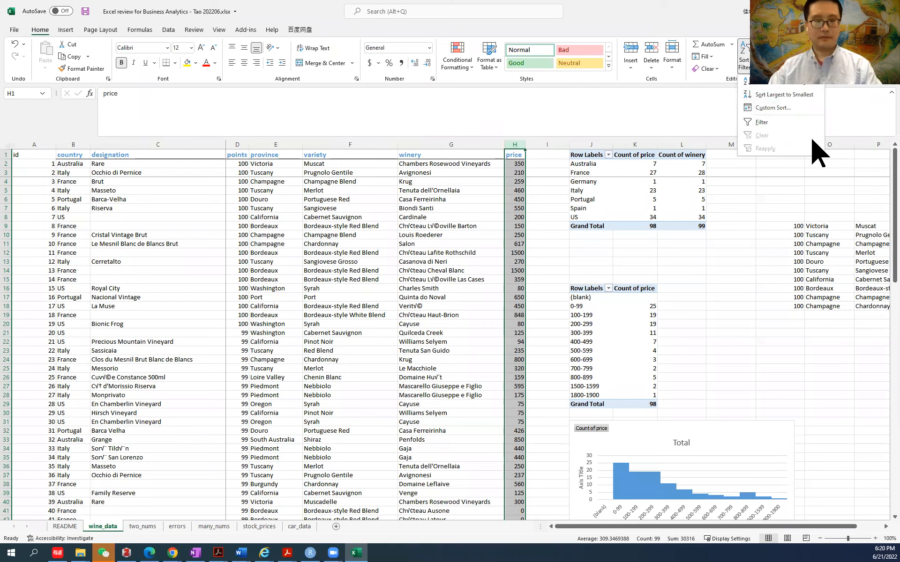
pyautogui.click(803, 94)
pyautogui.moveTo(267, 72); pyautogui.dragTo(328, 201)
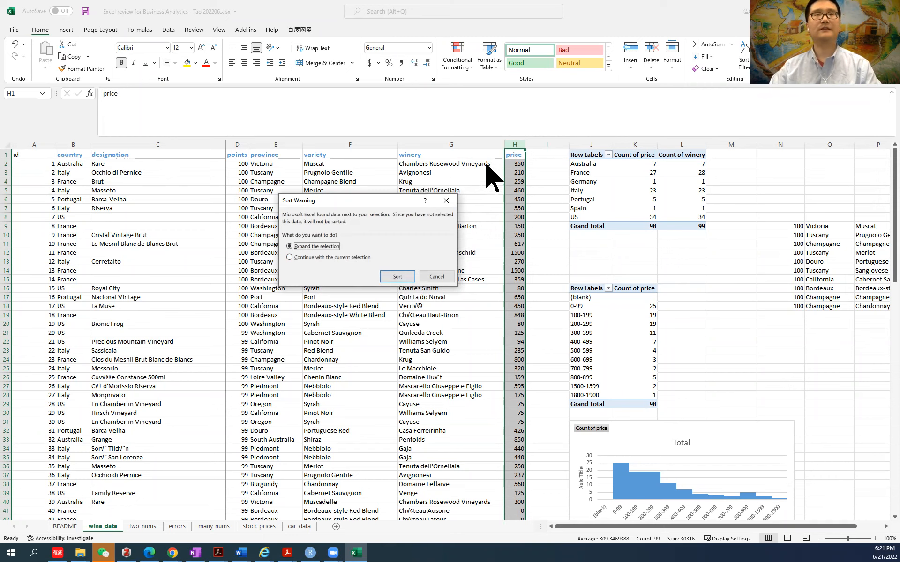
pyautogui.click(395, 278)
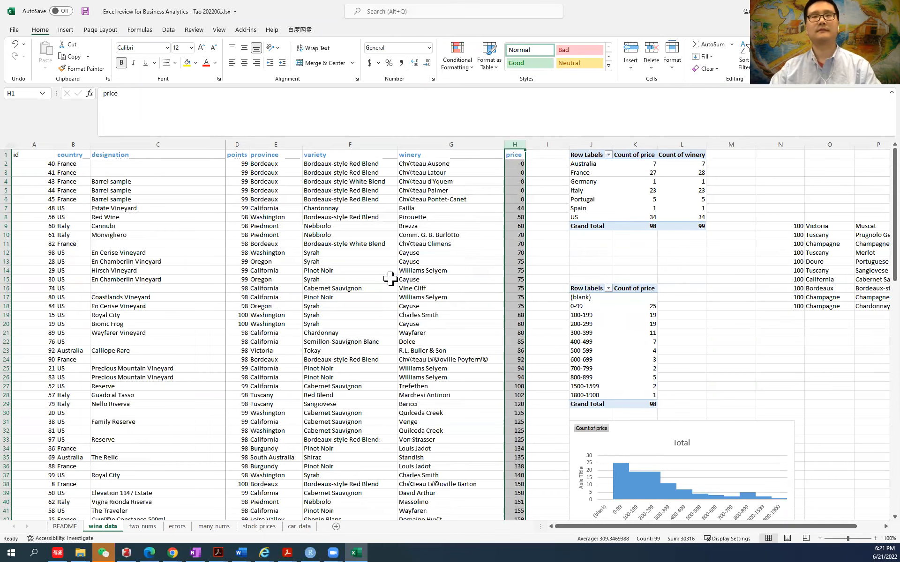
# Examine the sorted price column from its lowest entries down to the last record in row 100
pyautogui.click(517, 156)
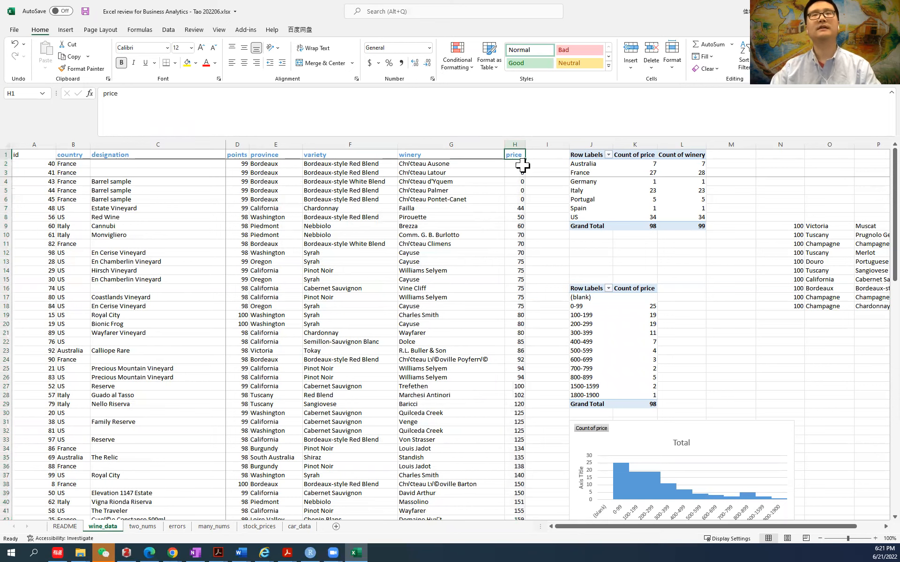
pyautogui.moveTo(517, 165); pyautogui.dragTo(517, 200)
pyautogui.scroll(-20, 518, 234)
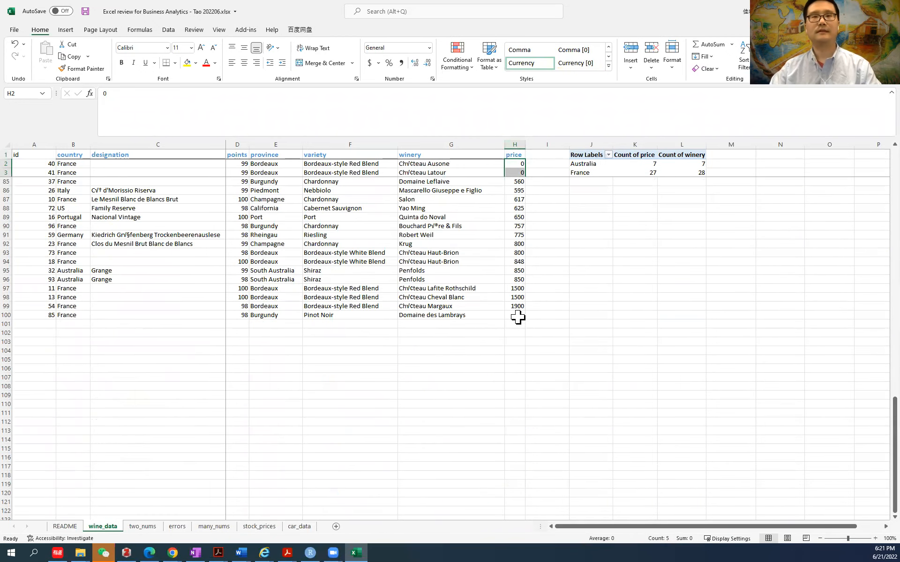
pyautogui.click(517, 316)
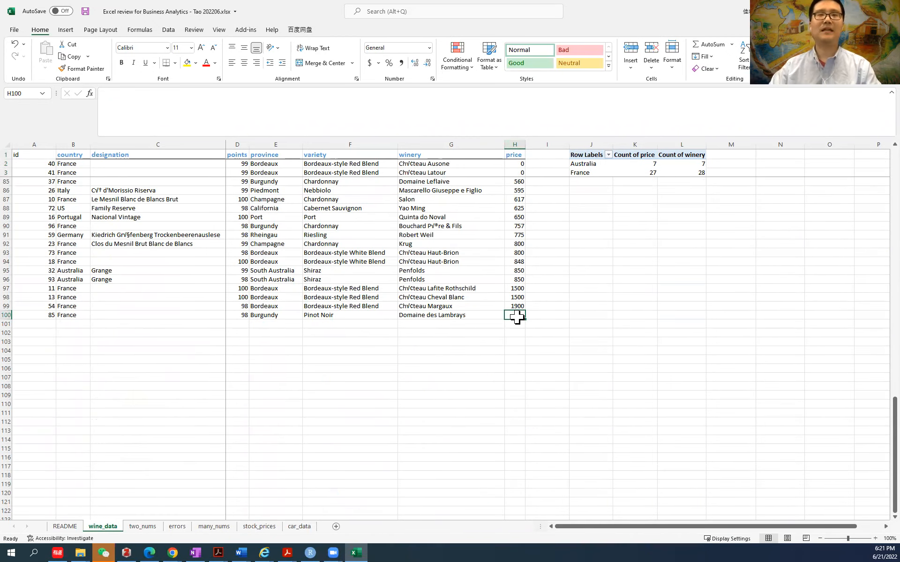
pyautogui.scroll(4, 516, 318)
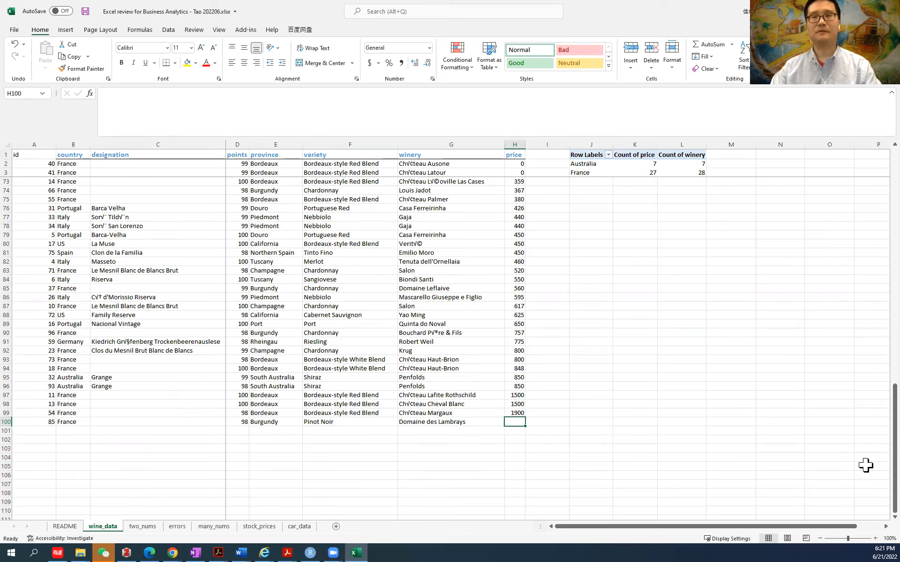
pyautogui.moveTo(870, 454); pyautogui.dragTo(876, 207)
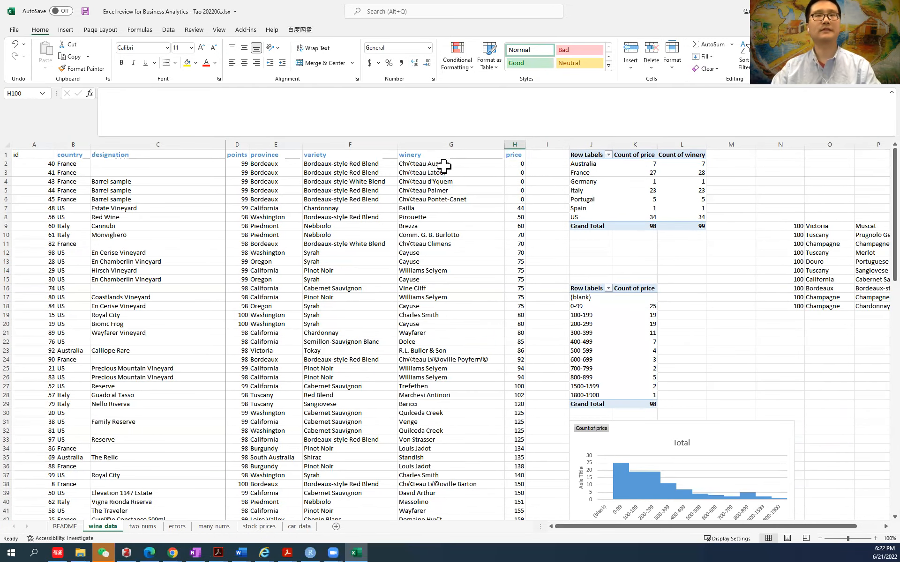
# Find the record with id 1 in the sorted data and select its cells from price back to id
pyautogui.click(41, 142)
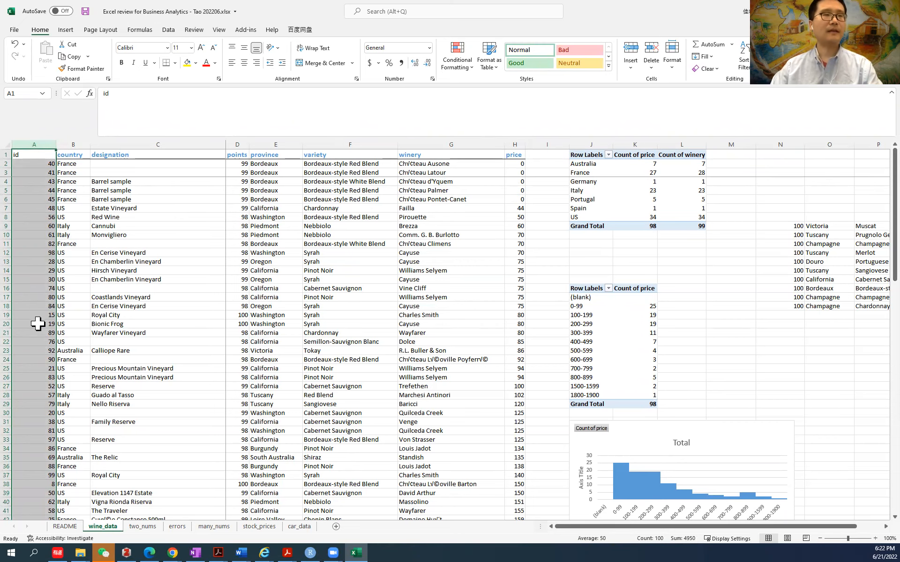
pyautogui.scroll(-11, 40, 328)
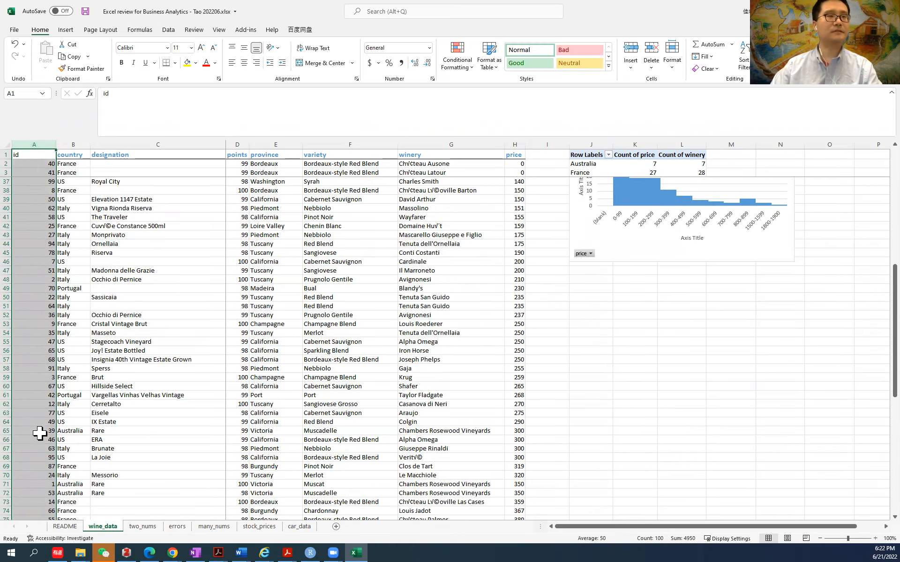
pyautogui.click(47, 485)
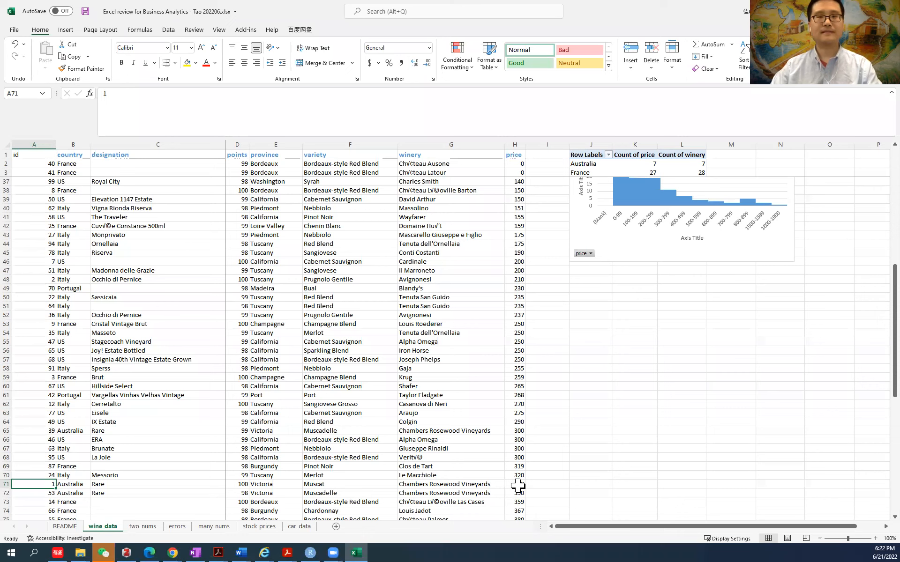
pyautogui.moveTo(517, 485); pyautogui.dragTo(36, 492)
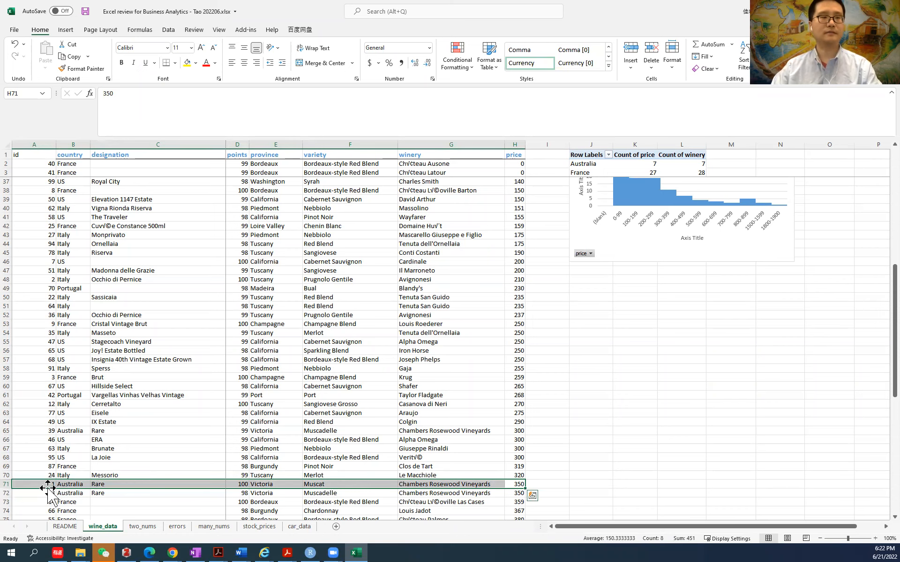
pyautogui.scroll(5, 416, 398)
pyautogui.scroll(6, 416, 398)
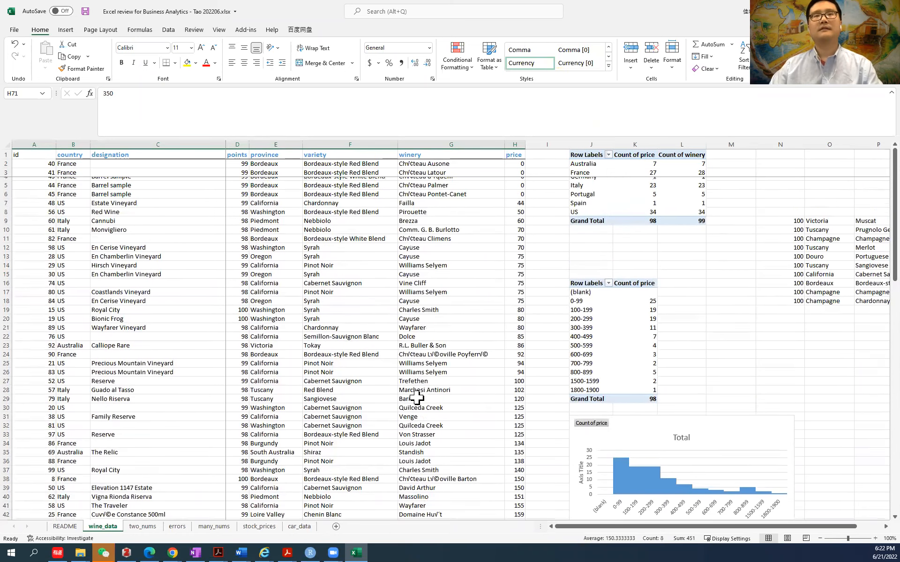
# Run a custom sort on the price column with the selection expanded, by cell values from smallest to largest
pyautogui.click(514, 144)
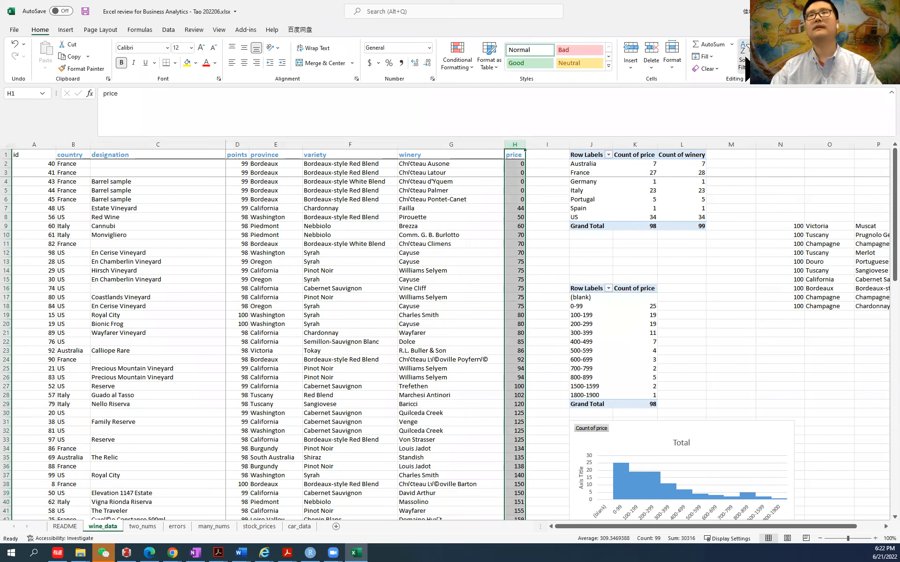
pyautogui.click(744, 59)
pyautogui.click(786, 111)
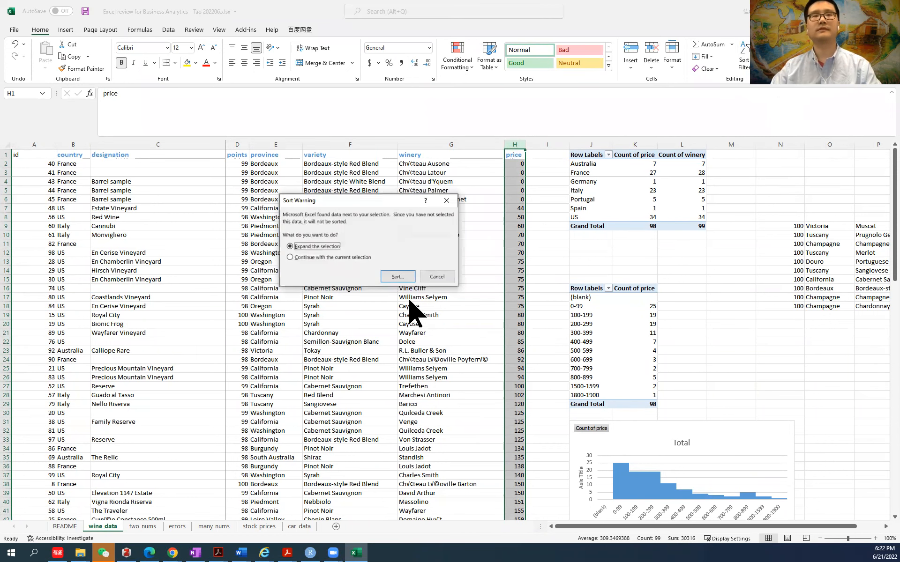
pyautogui.click(395, 276)
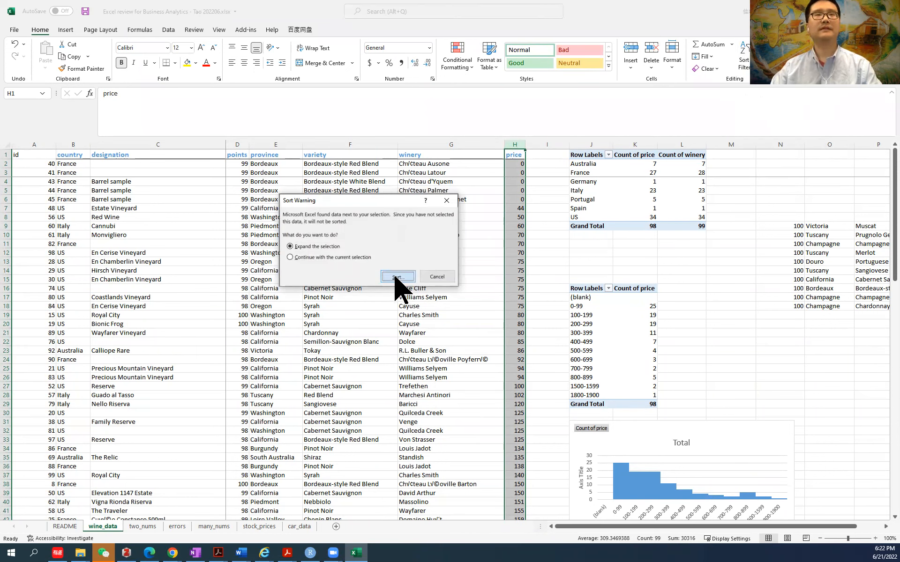
pyautogui.click(397, 277)
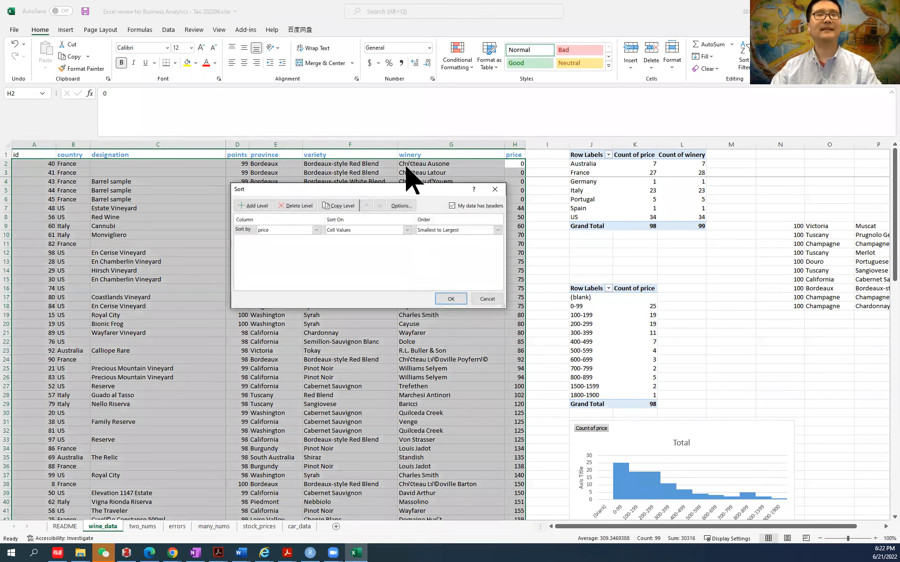
pyautogui.press('Return')
# Select the wine data from the country header through the last record's price, range B1:H100
pyautogui.scroll(-20, 357, 426)
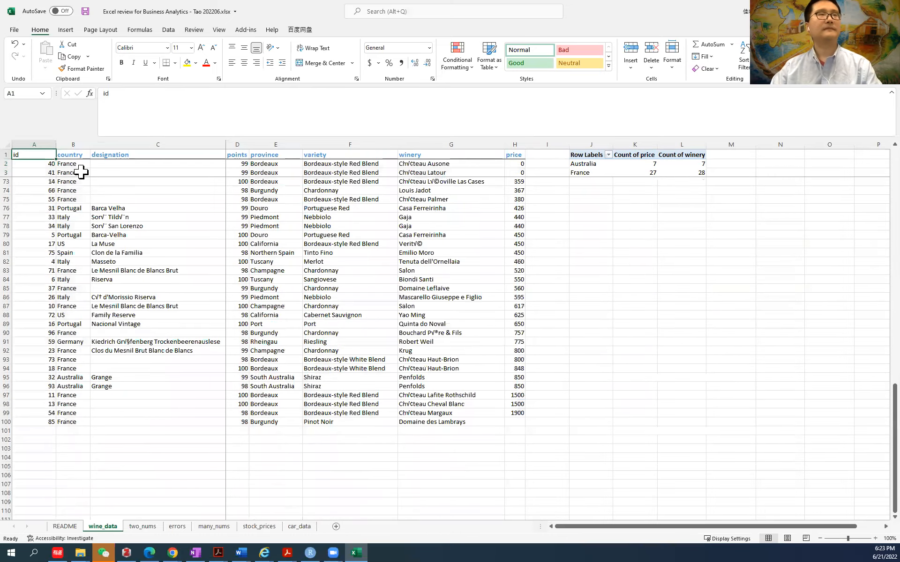
pyautogui.click(70, 155)
pyautogui.moveTo(88, 188); pyautogui.dragTo(542, 539)
pyautogui.moveTo(542, 539); pyautogui.dragTo(515, 502)
# Set up a custom sort of the selection by price from smallest to largest, with country as a second level
pyautogui.click(774, 66)
pyautogui.click(745, 63)
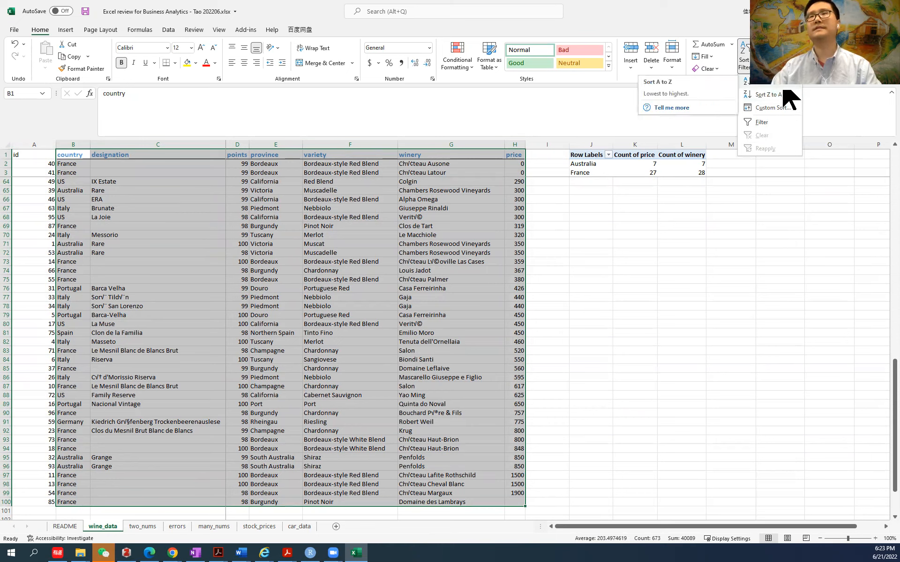
pyautogui.click(783, 109)
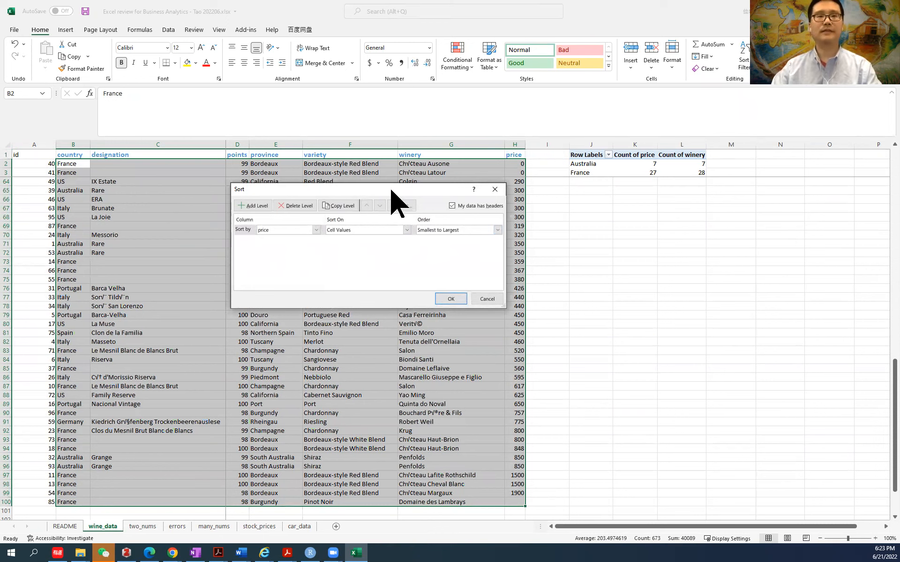
pyautogui.moveTo(391, 189); pyautogui.dragTo(441, 274)
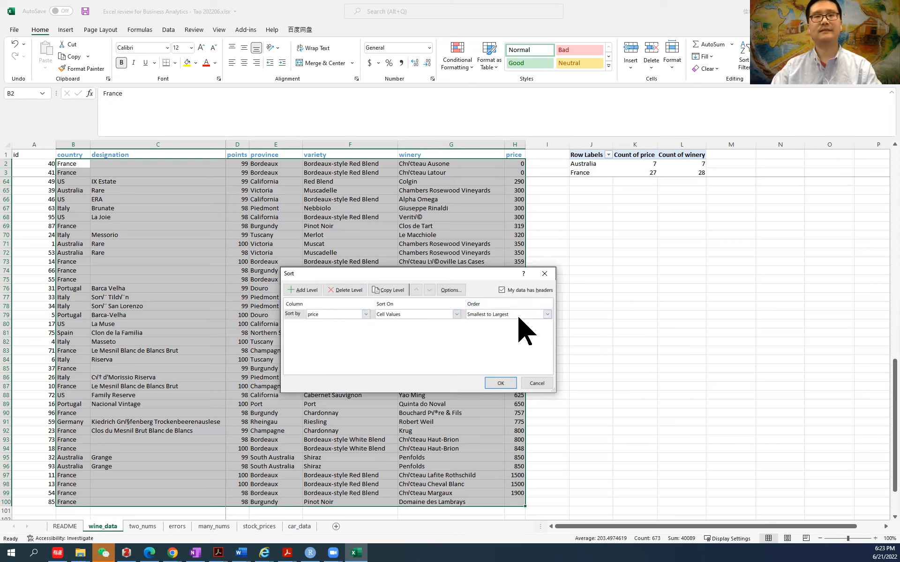
pyautogui.click(302, 292)
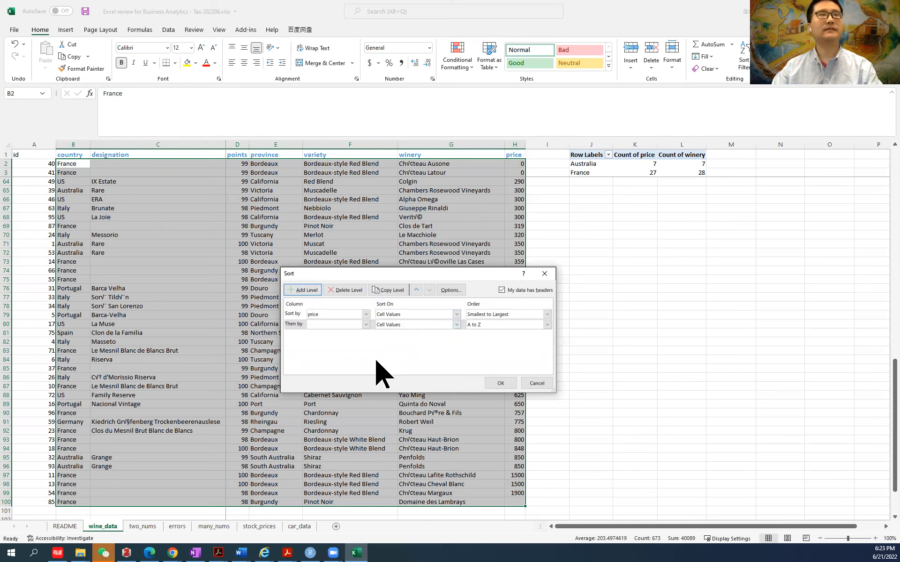
pyautogui.click(364, 325)
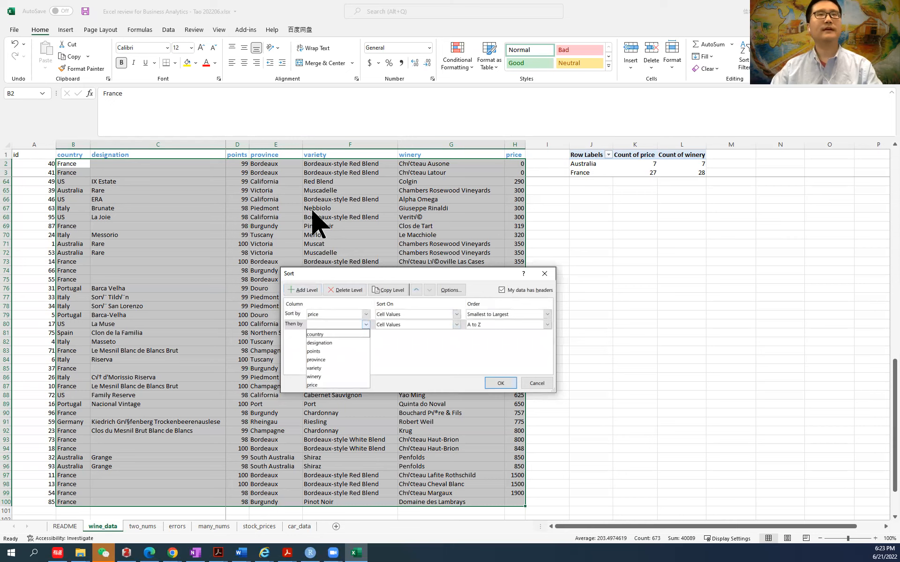
pyautogui.click(358, 334)
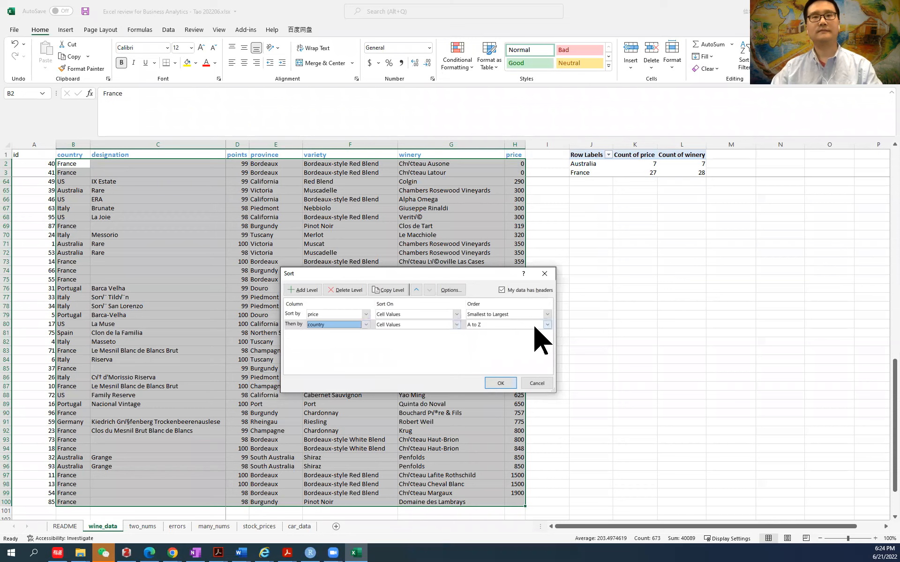
# Check the custom list choice for the country order, cancel it to keep A to Z, and run the two-level sort
pyautogui.click(547, 324)
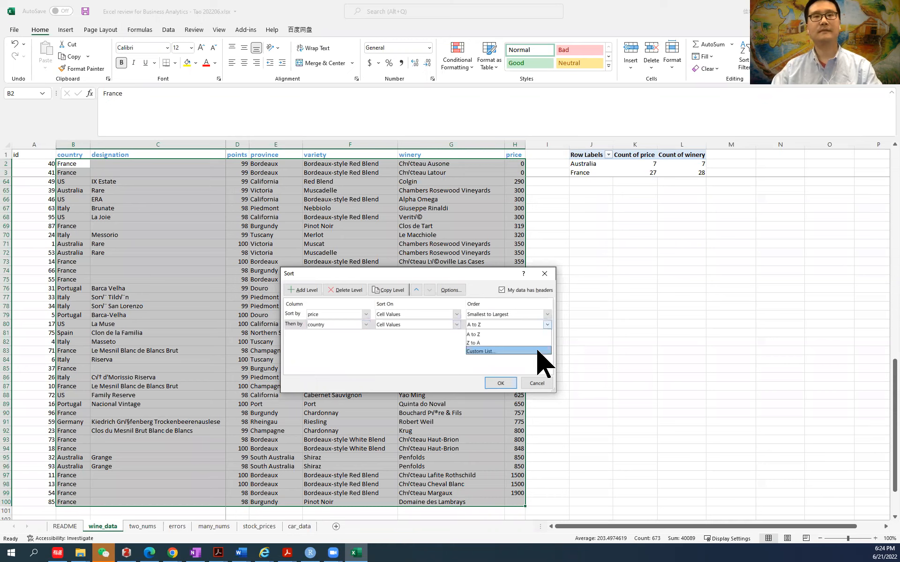
pyautogui.click(544, 352)
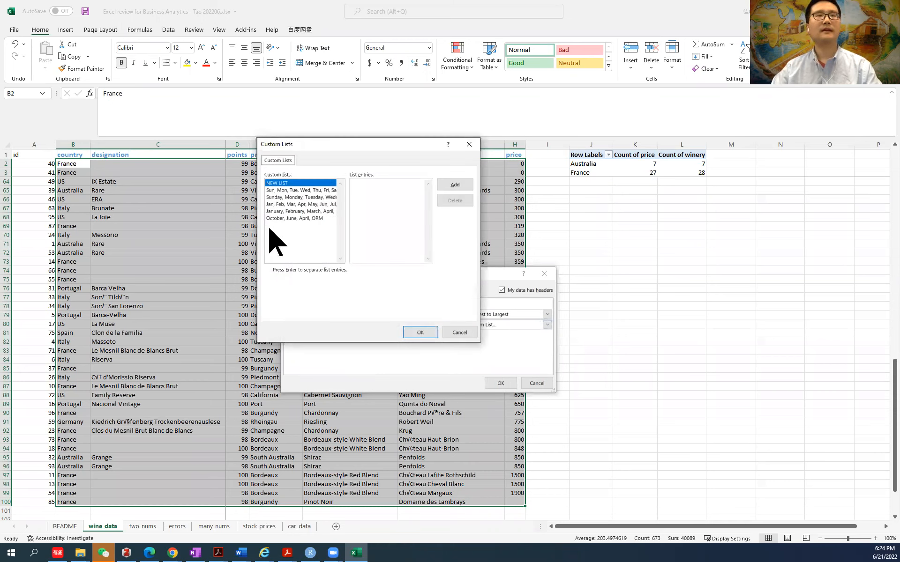
pyautogui.click(459, 332)
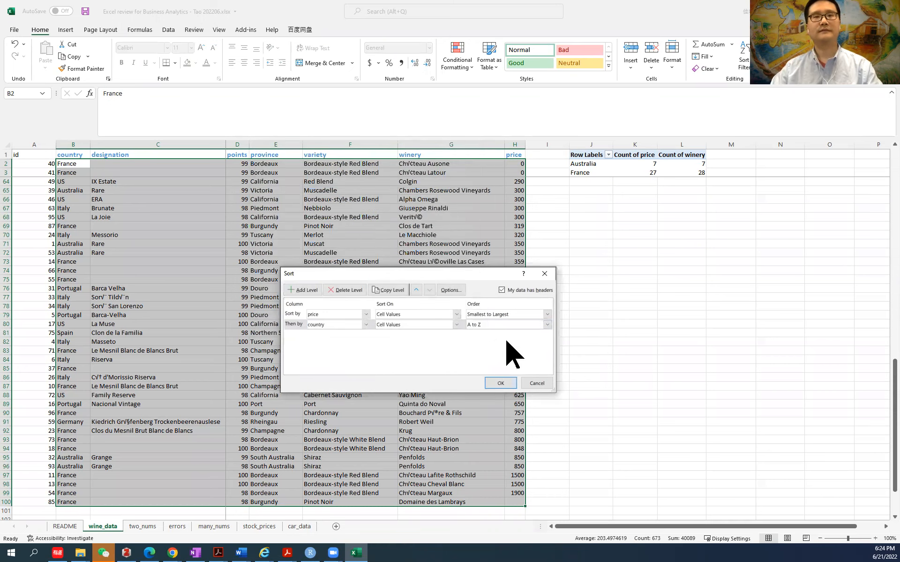
pyautogui.click(500, 383)
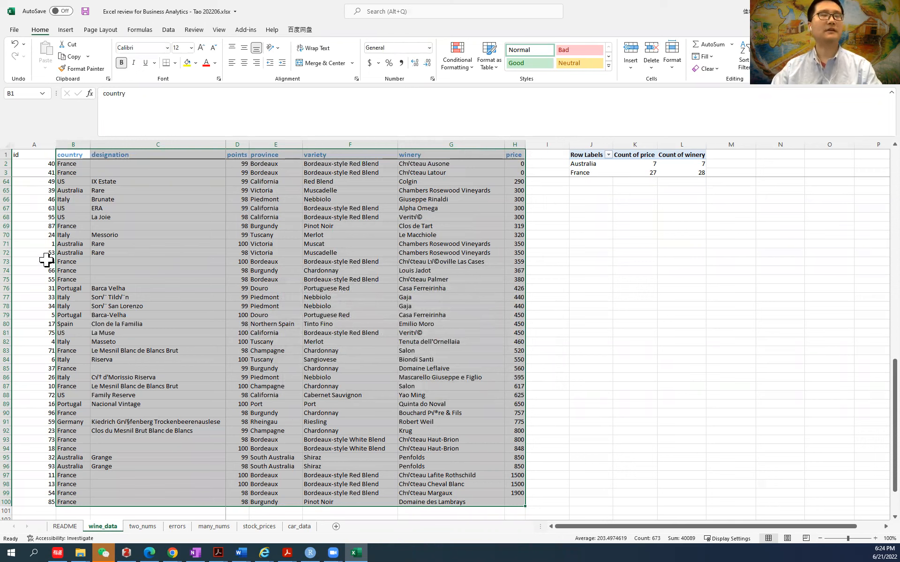
# Examine the country order among records with equal prices, selecting the rows priced 0 and 75 and checking through the last record
pyautogui.scroll(19, 120, 295)
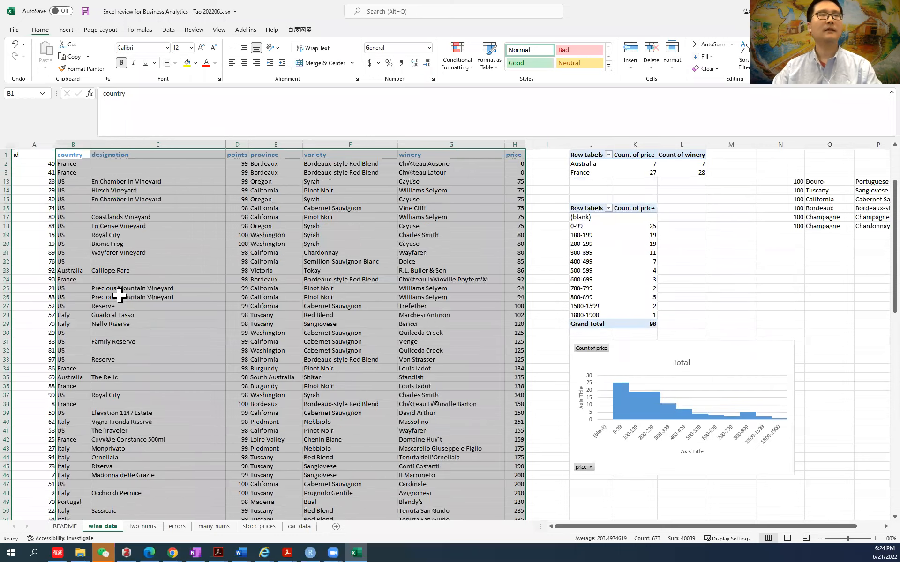
pyautogui.scroll(1, 119, 296)
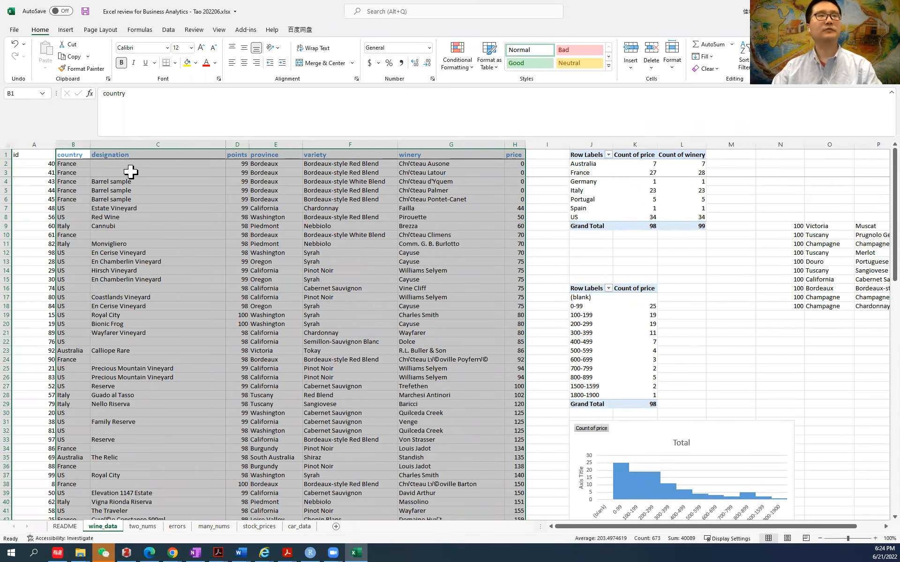
pyautogui.moveTo(79, 165); pyautogui.dragTo(515, 199)
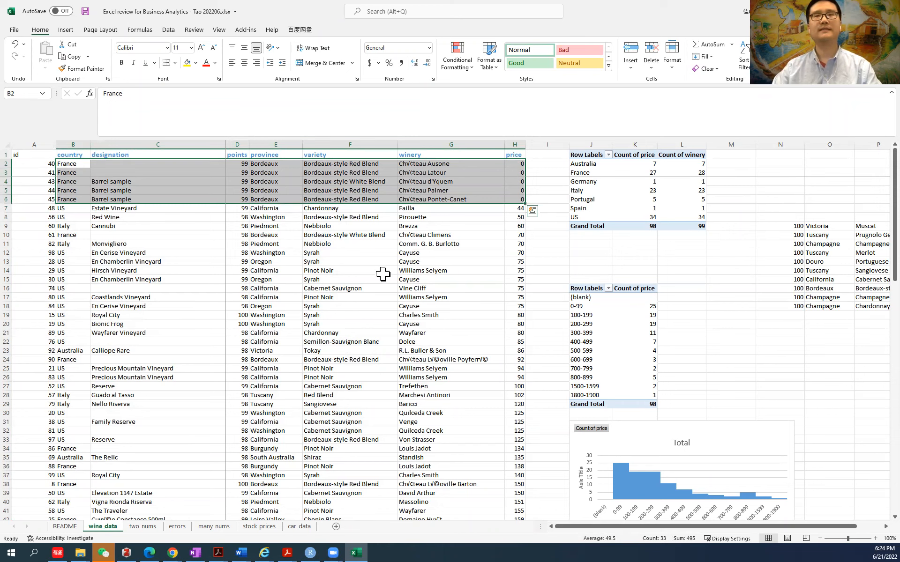
pyautogui.click(514, 304)
pyautogui.moveTo(513, 303); pyautogui.dragTo(62, 257)
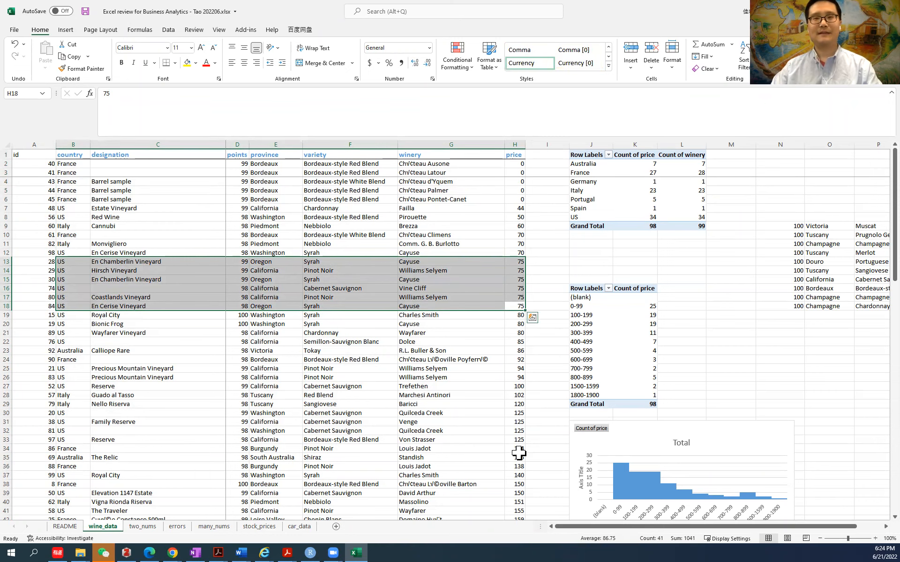
pyautogui.scroll(-20, 477, 458)
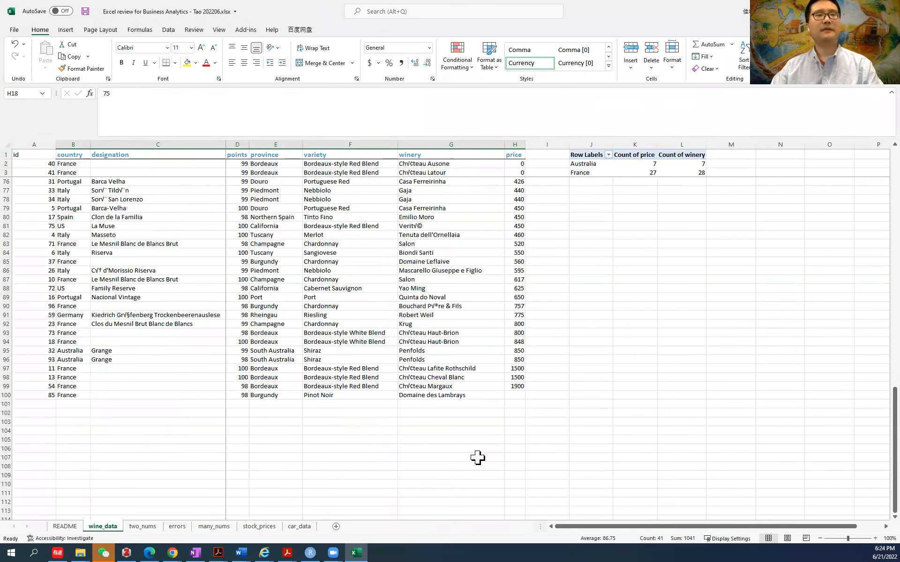
pyautogui.scroll(9, 488, 341)
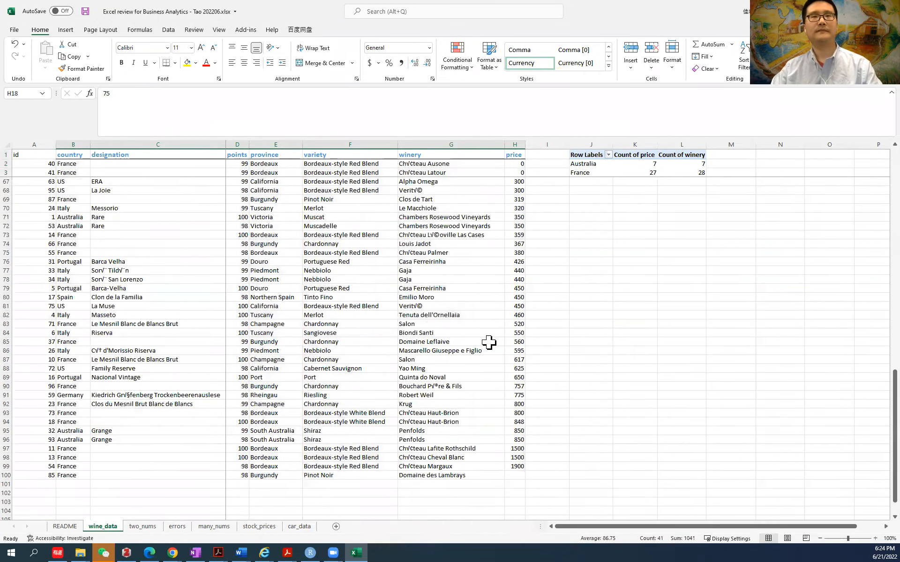
pyautogui.scroll(15, 488, 342)
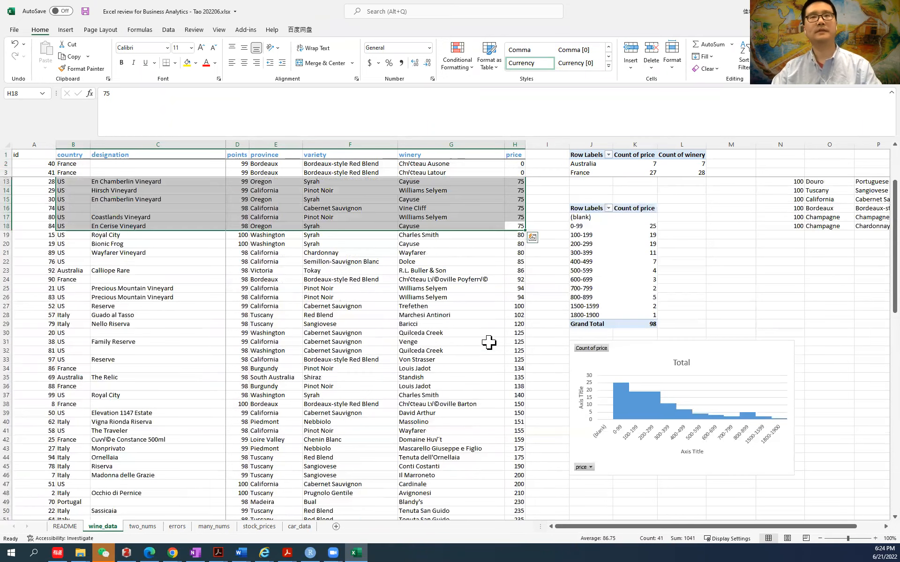
pyautogui.scroll(1, 488, 342)
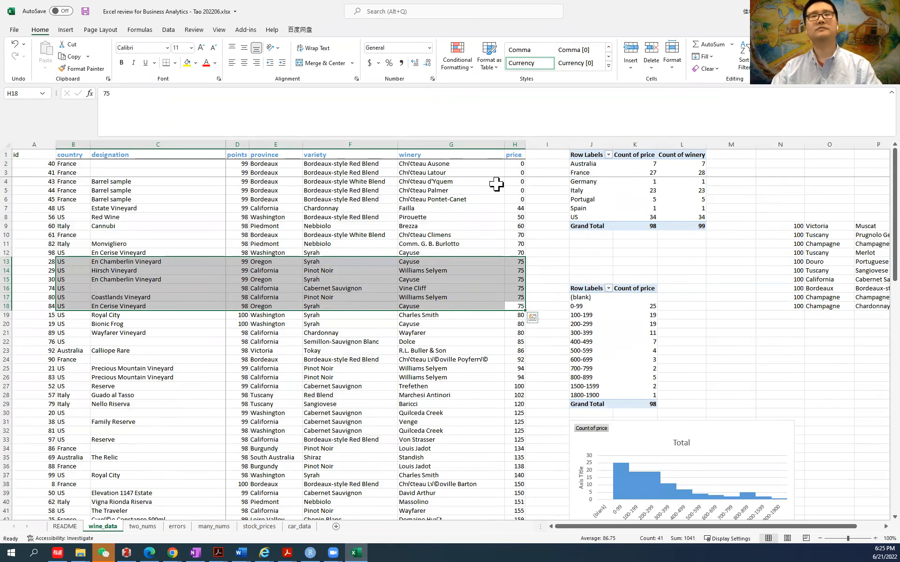
# Turn on filtering for the wine data and select its header cells from id to price
pyautogui.click(450, 181)
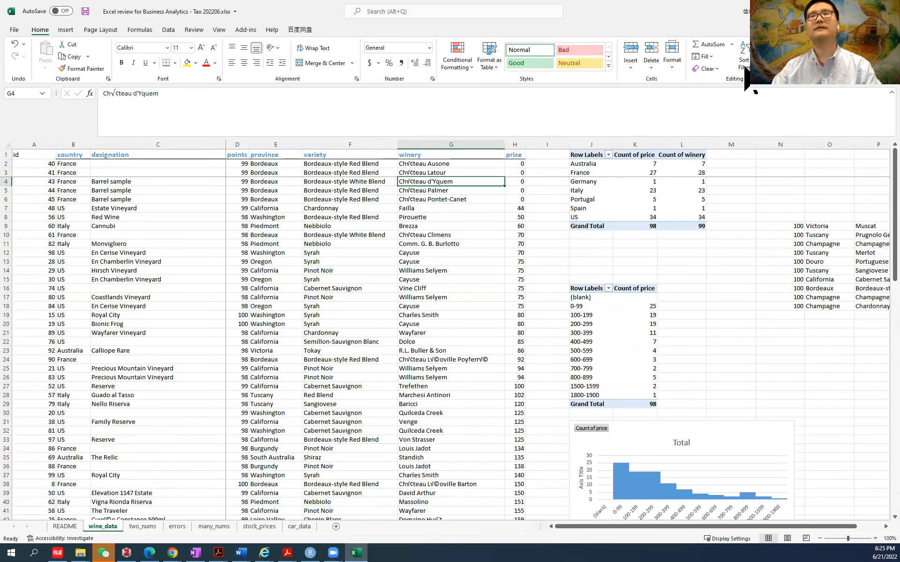
pyautogui.click(743, 64)
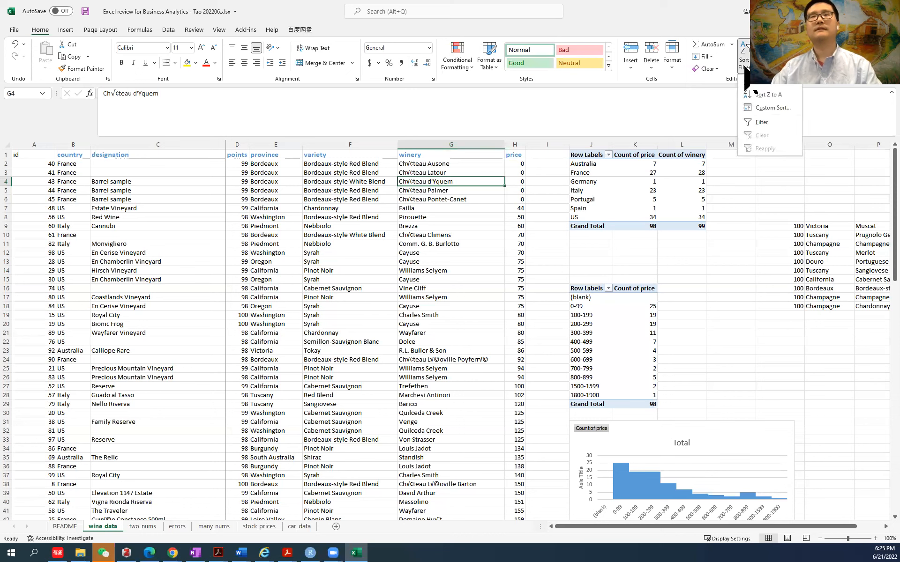
pyautogui.click(781, 122)
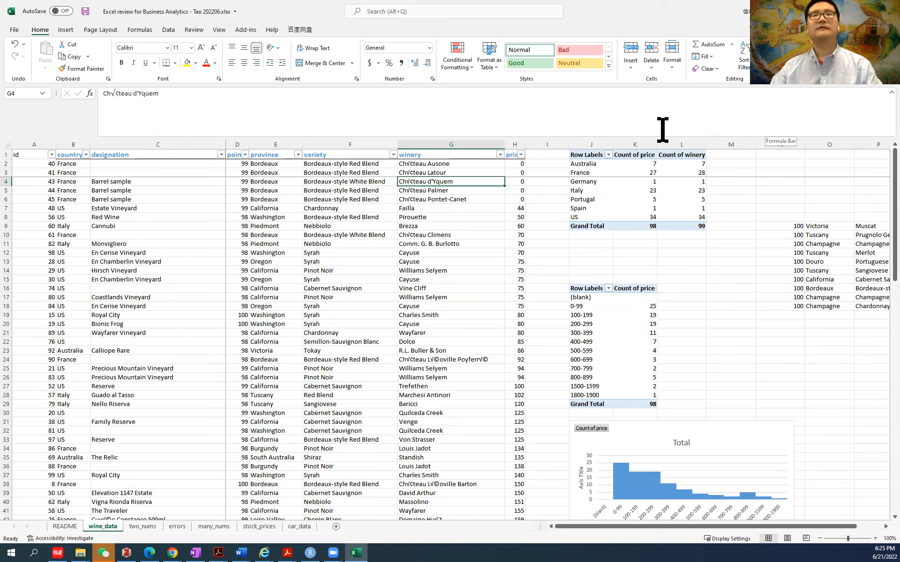
pyautogui.moveTo(38, 158); pyautogui.dragTo(511, 159)
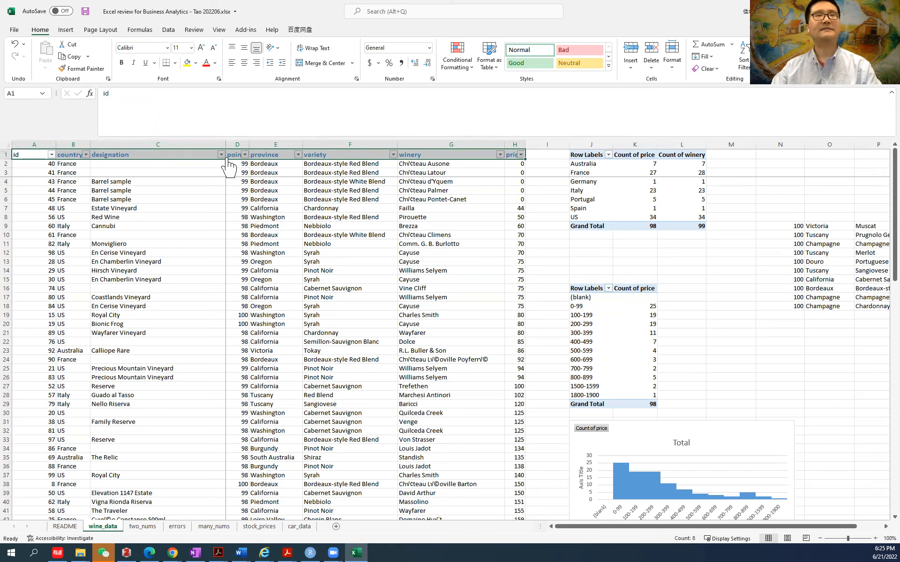
pyautogui.click(196, 157)
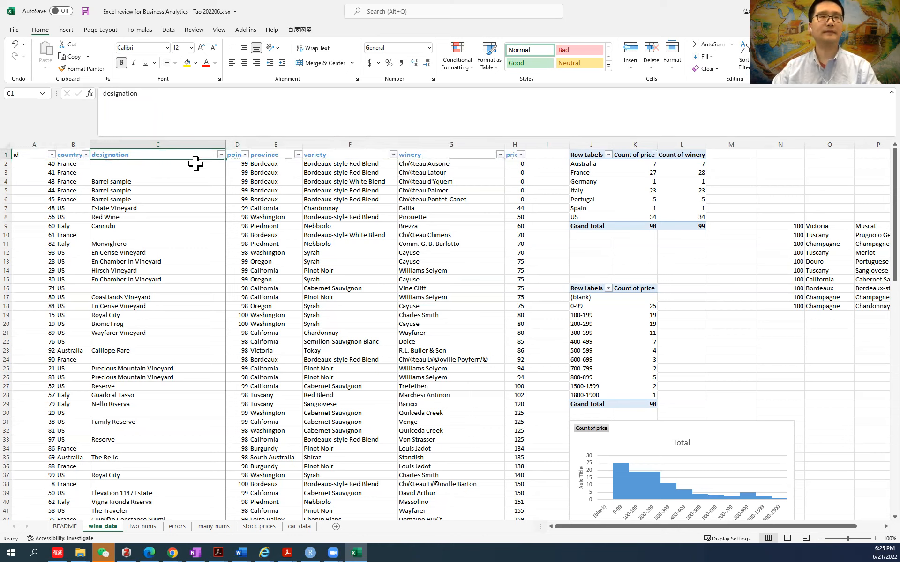
# Filter the country column to show only US records
pyautogui.click(86, 155)
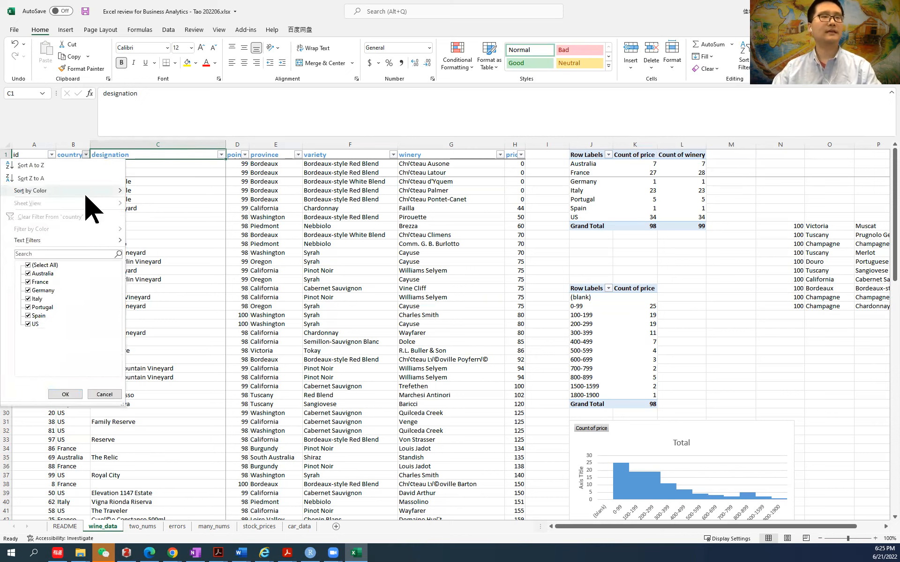
pyautogui.click(27, 265)
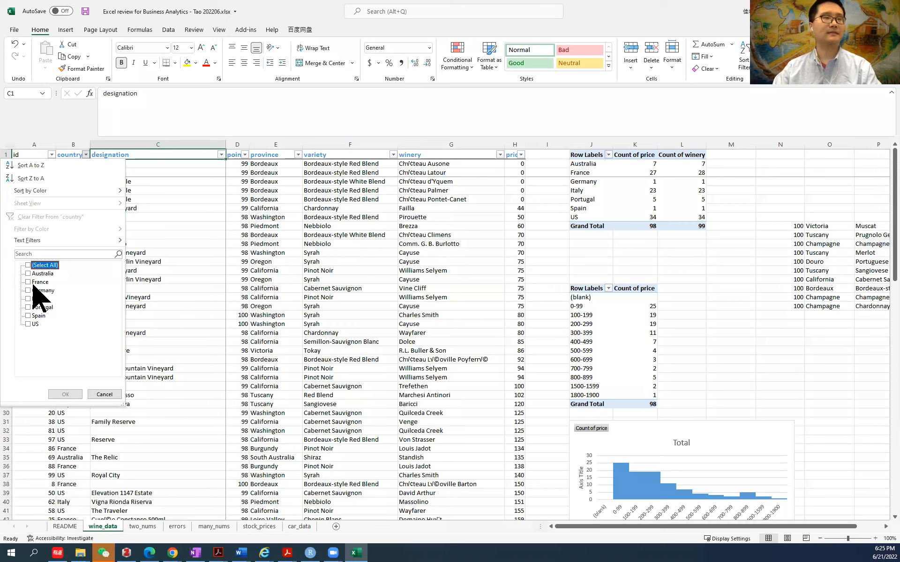
pyautogui.click(28, 324)
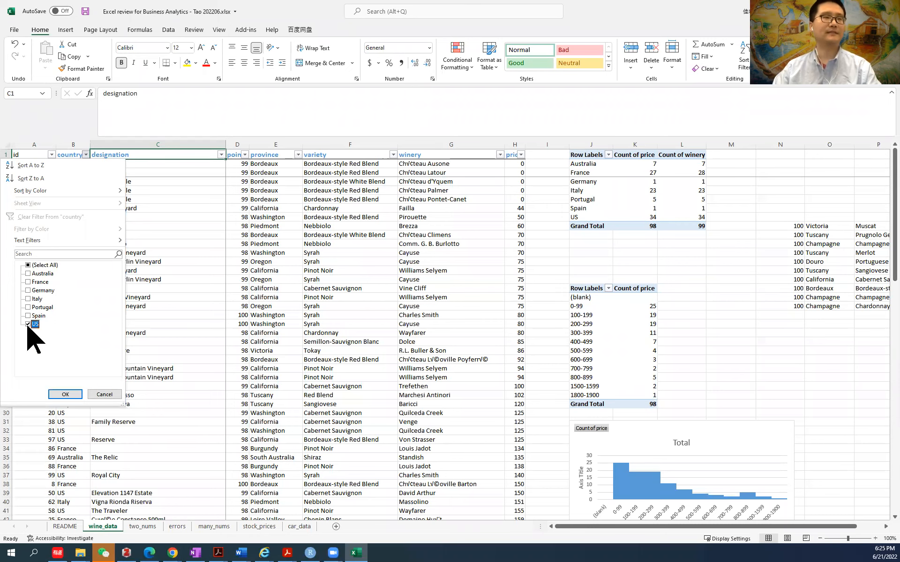
pyautogui.click(69, 395)
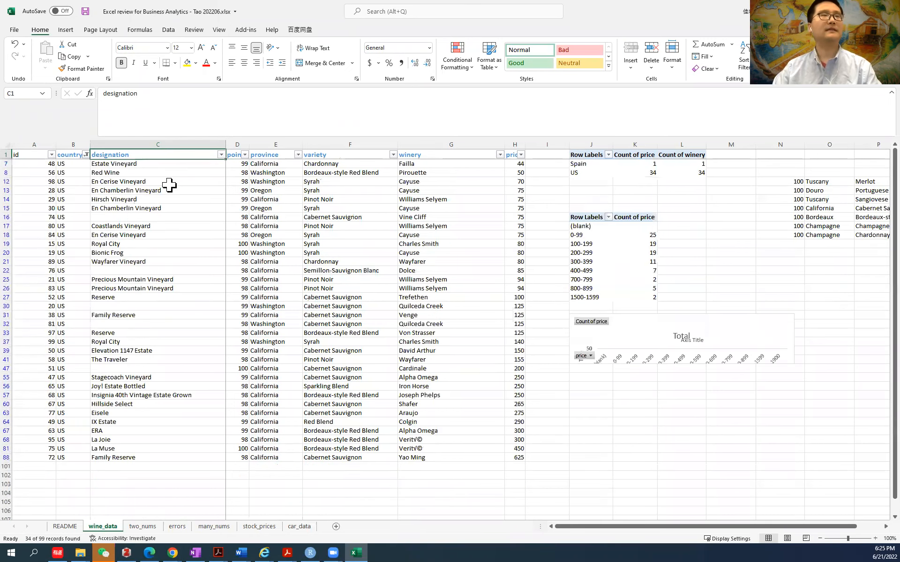
# Select all countries again in the country filter to restore the full wine data
pyautogui.click(86, 154)
pyautogui.click(28, 265)
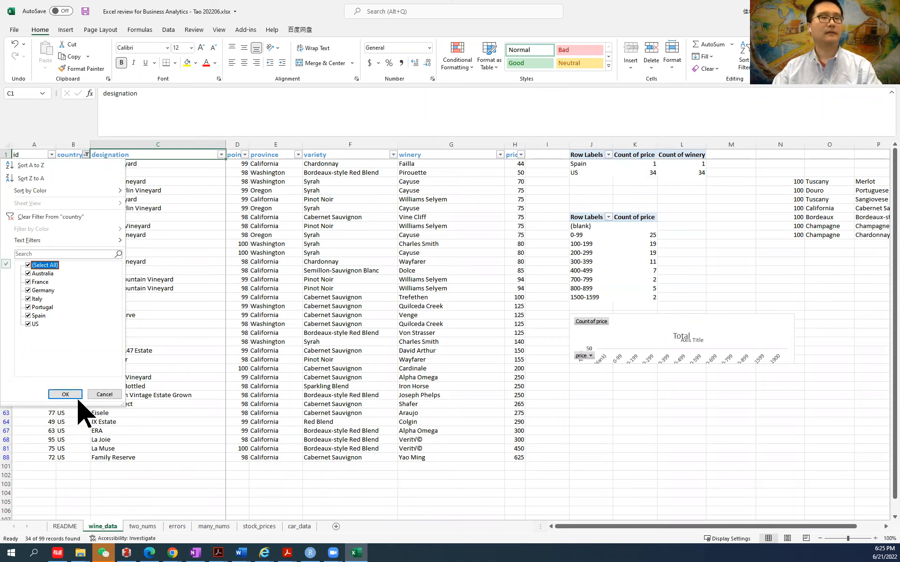
pyautogui.click(69, 394)
pyautogui.doubleClick(71, 395)
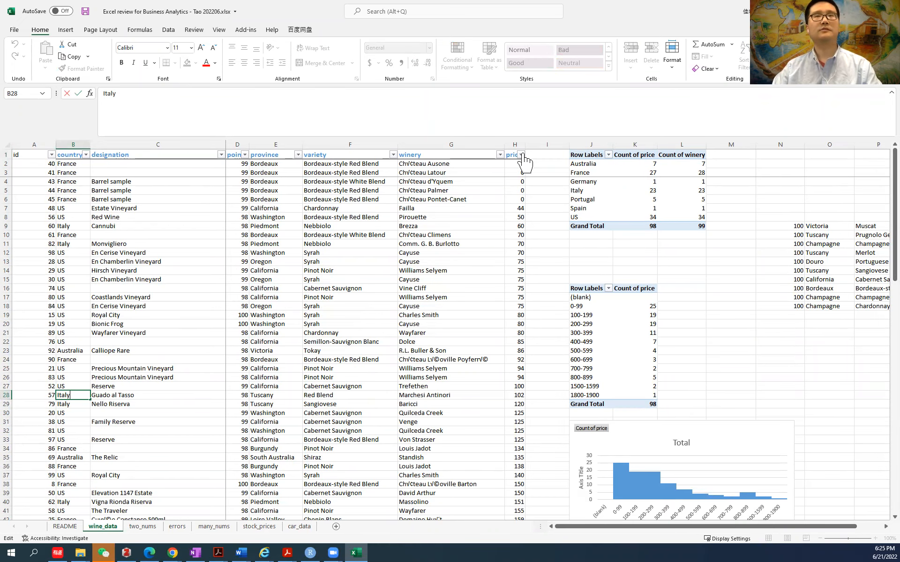
# Filter the price column to exclude blank prices, and check the records down to the end of the wine data
pyautogui.click(521, 155)
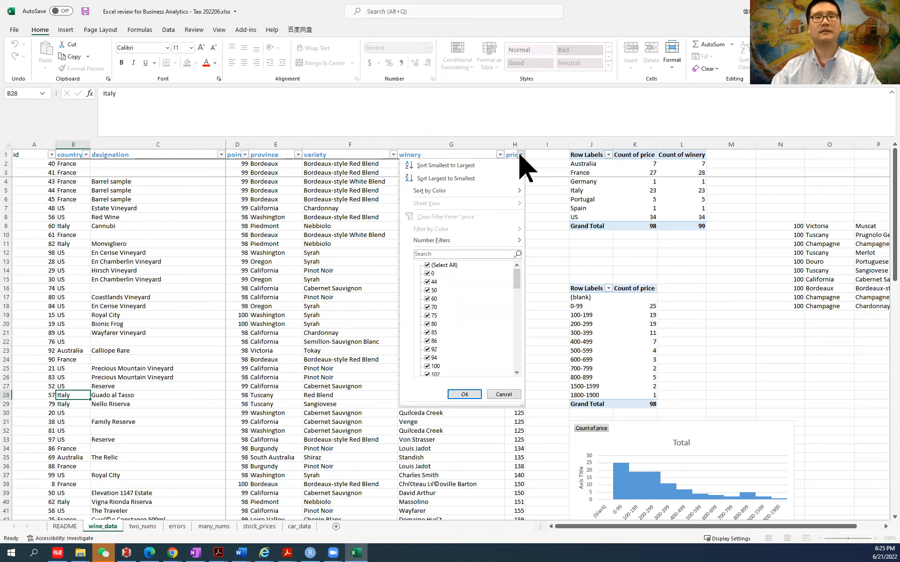
pyautogui.click(521, 155)
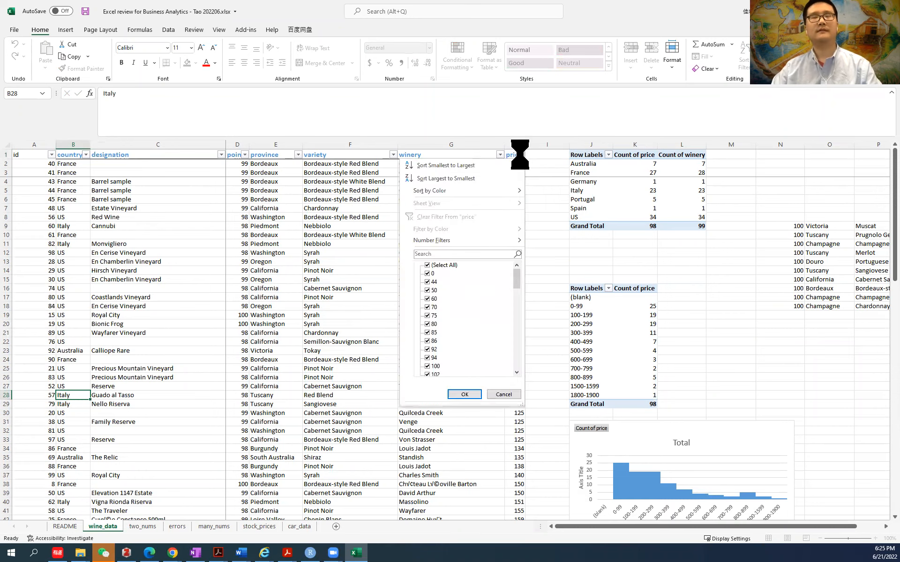
pyautogui.click(521, 156)
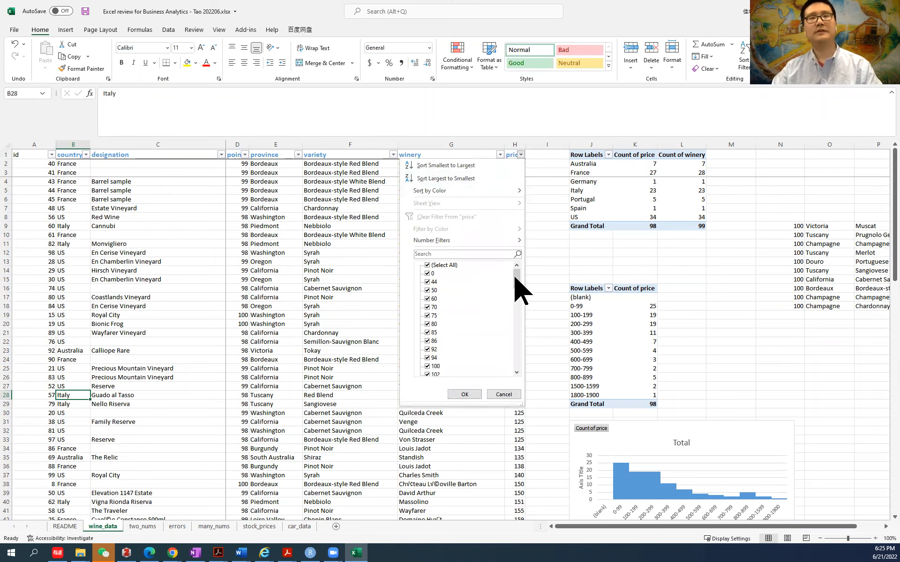
pyautogui.moveTo(516, 277); pyautogui.dragTo(516, 361)
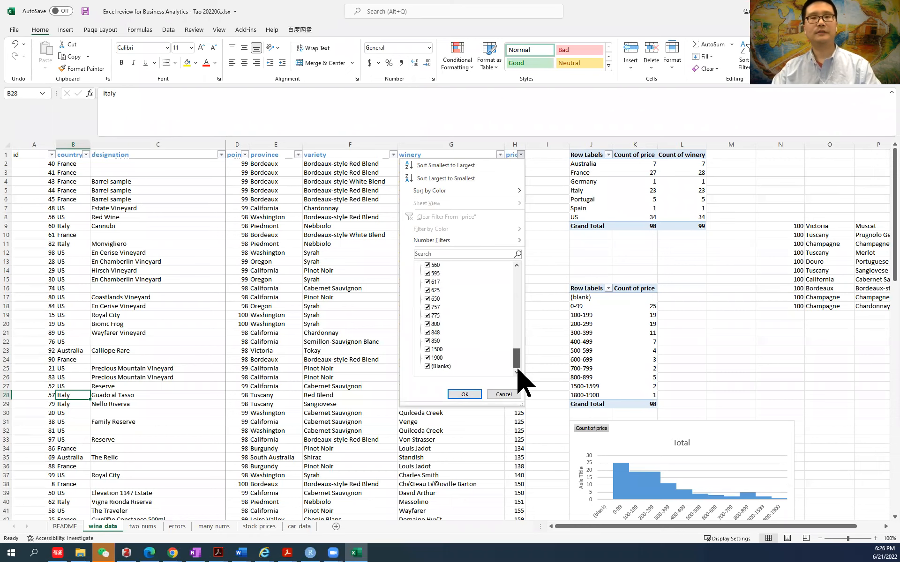
pyautogui.click(427, 366)
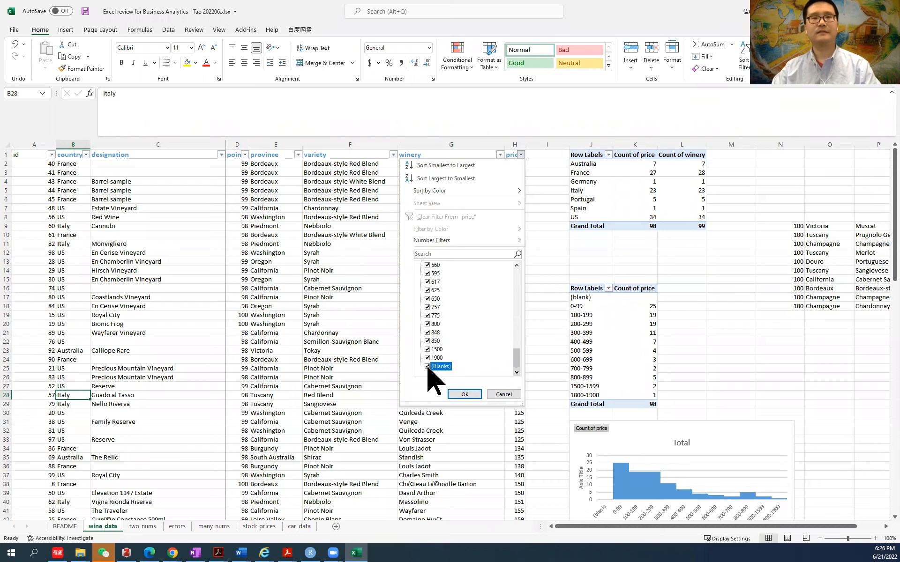
pyautogui.click(463, 394)
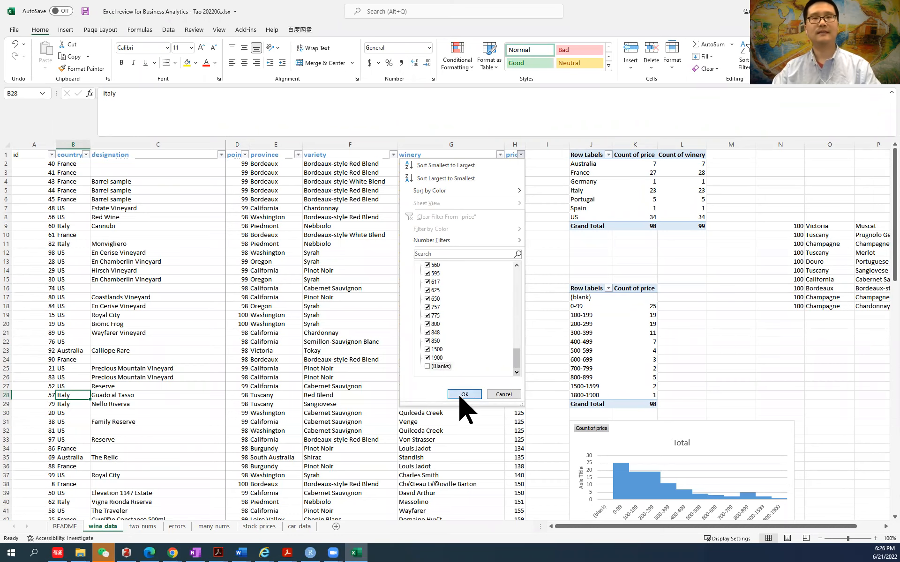
pyautogui.scroll(-20, 509, 504)
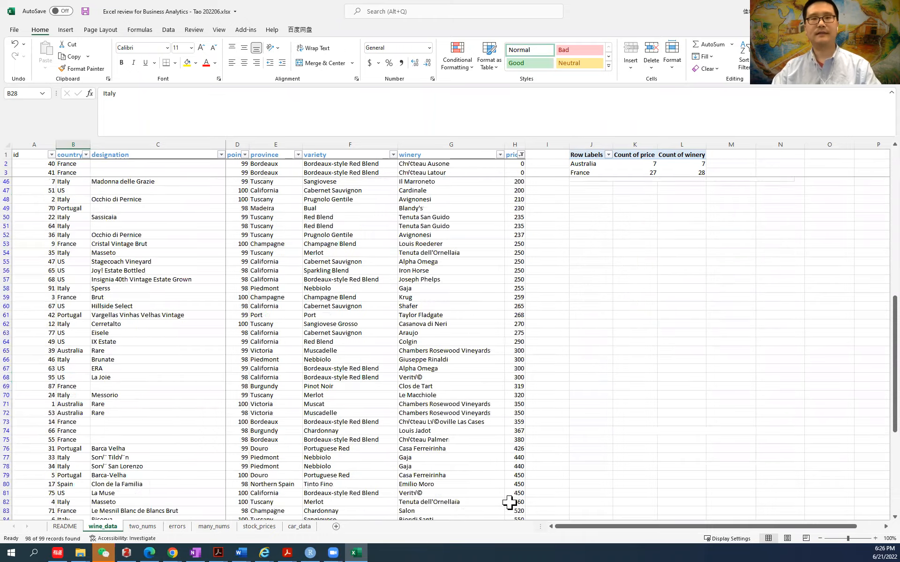
pyautogui.click(518, 474)
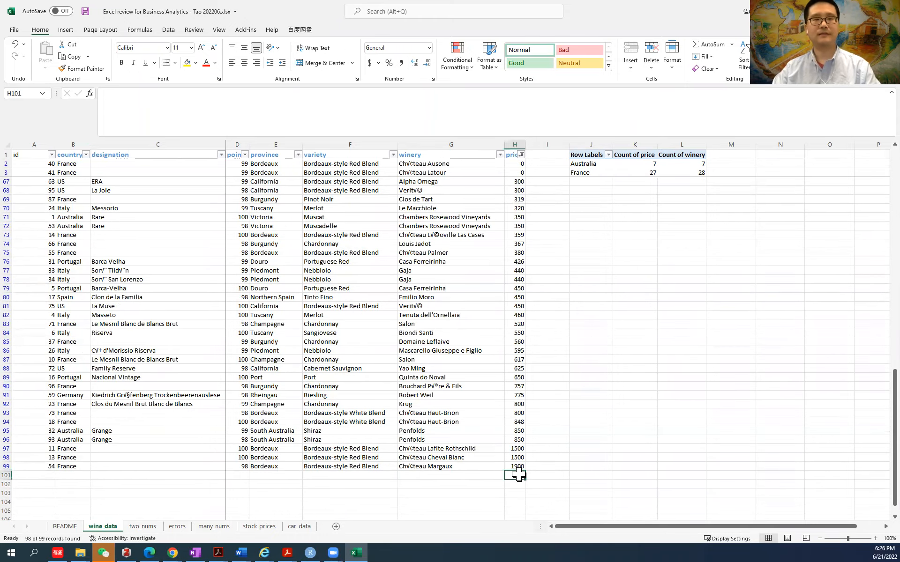
pyautogui.scroll(18, 501, 457)
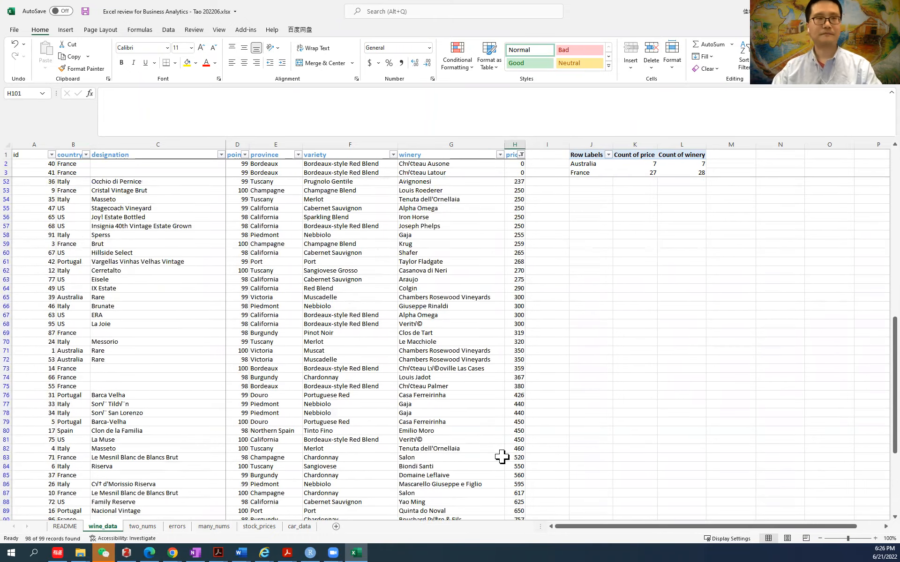
pyautogui.scroll(3, 501, 456)
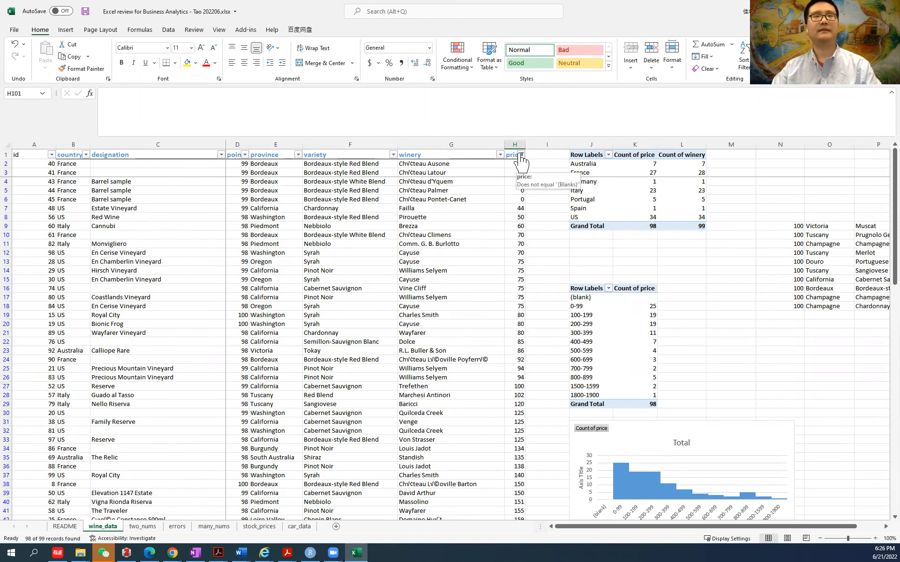
# Select the wine data's header cells from id to price and clear the filter on the price column
pyautogui.moveTo(25, 155); pyautogui.dragTo(529, 153)
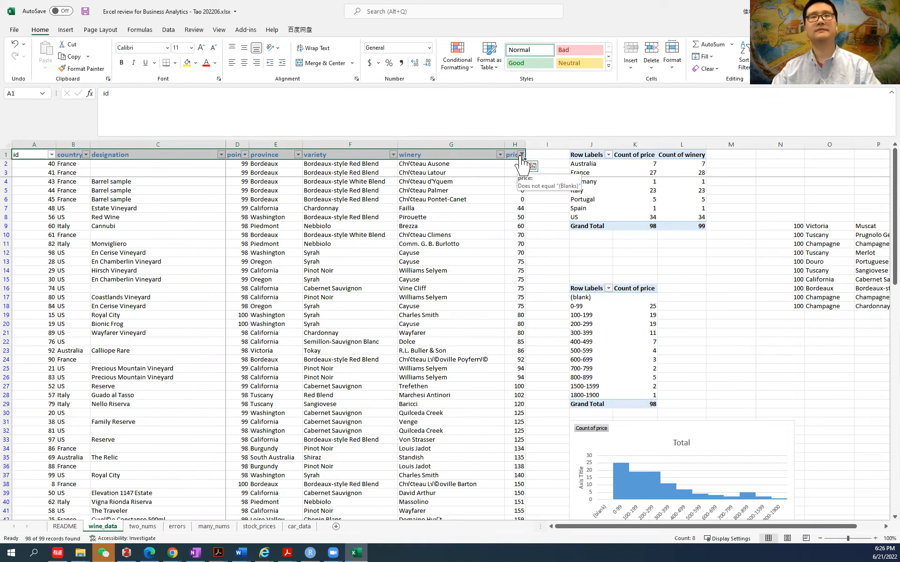
pyautogui.click(521, 155)
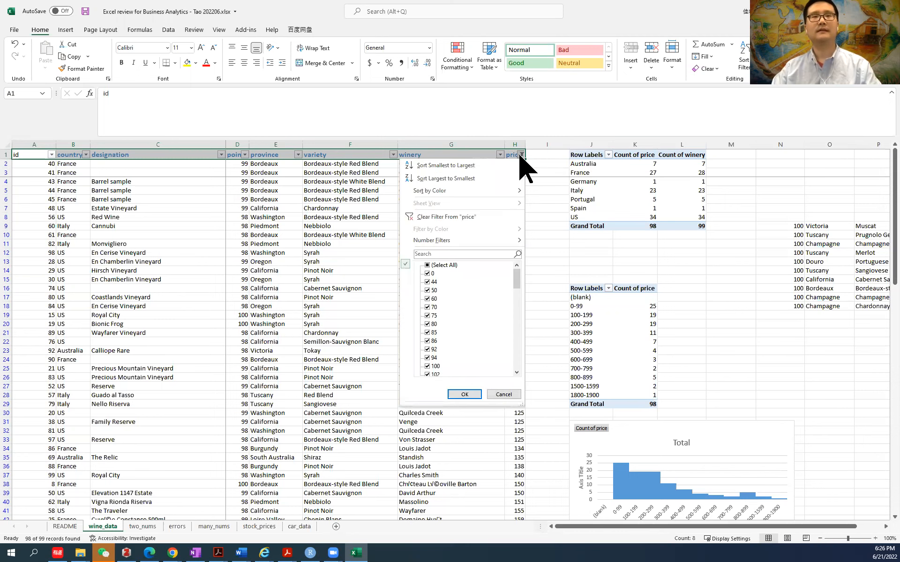
pyautogui.click(445, 218)
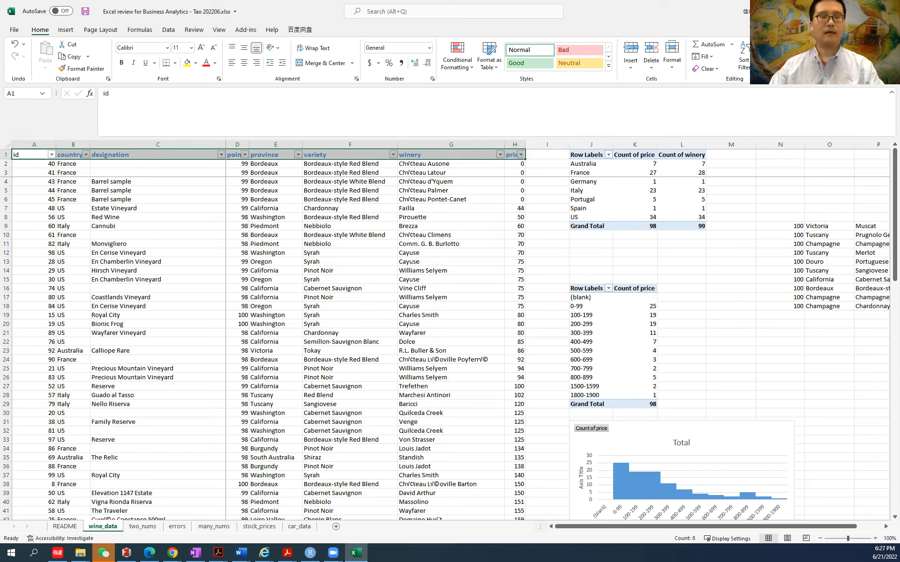
# Copy the country header's formatting onto the id header with Format Painter
pyautogui.click(41, 165)
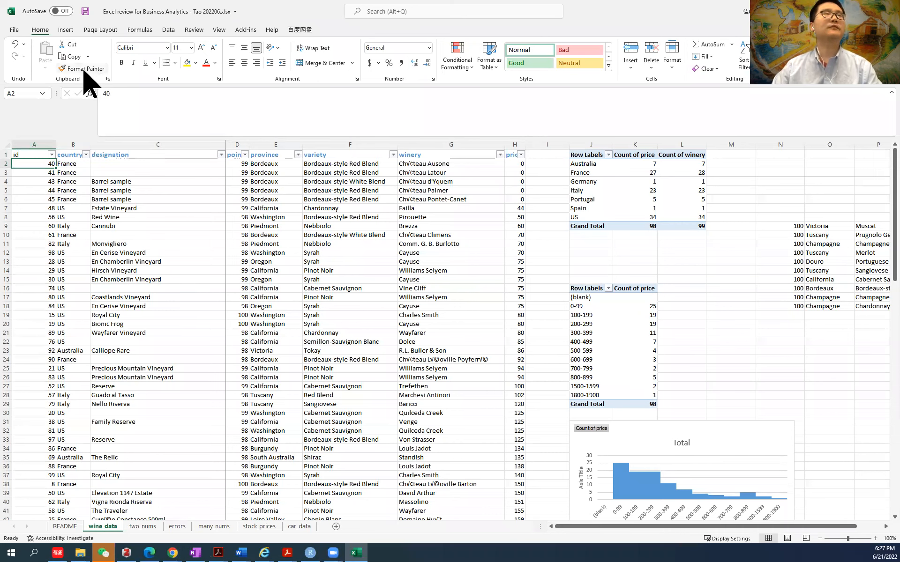
pyautogui.click(32, 154)
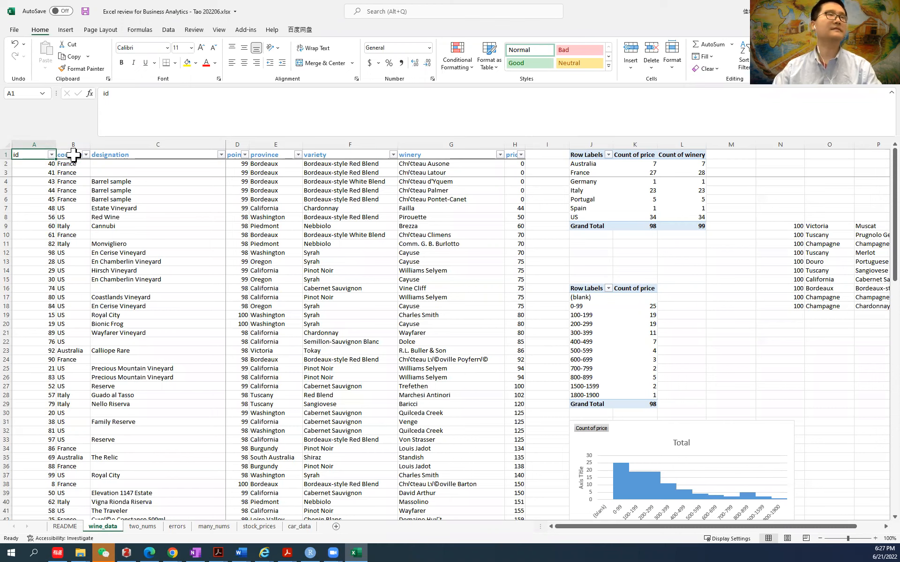
pyautogui.click(74, 155)
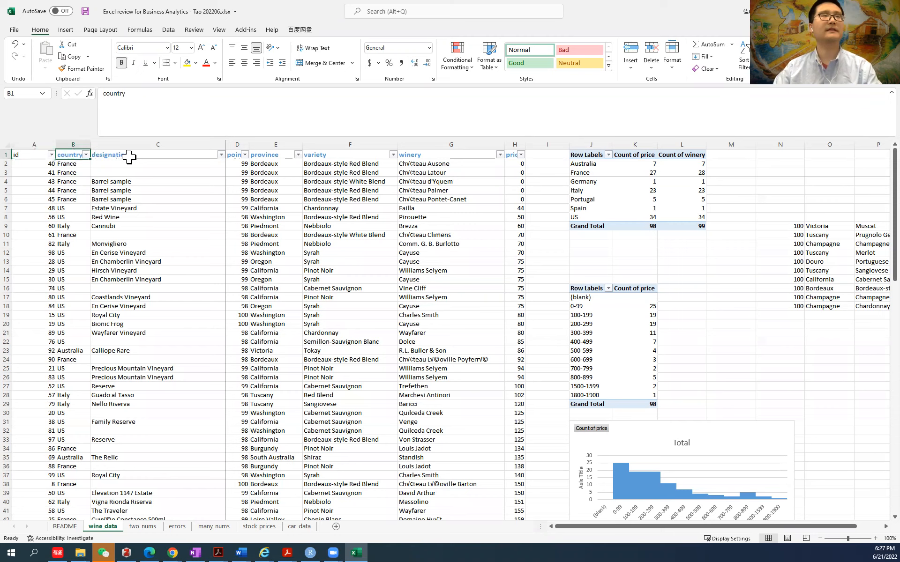
pyautogui.click(101, 151)
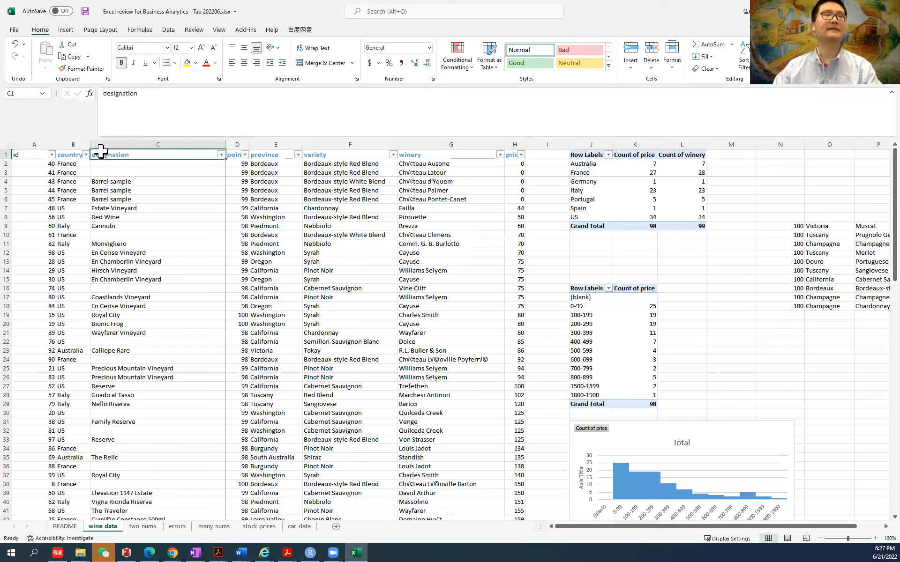
pyautogui.click(77, 156)
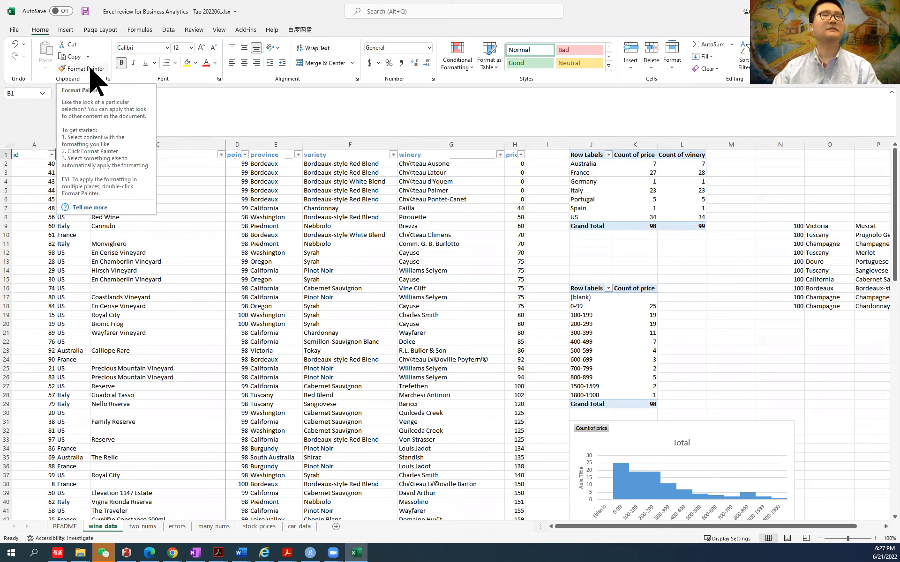
pyautogui.click(91, 69)
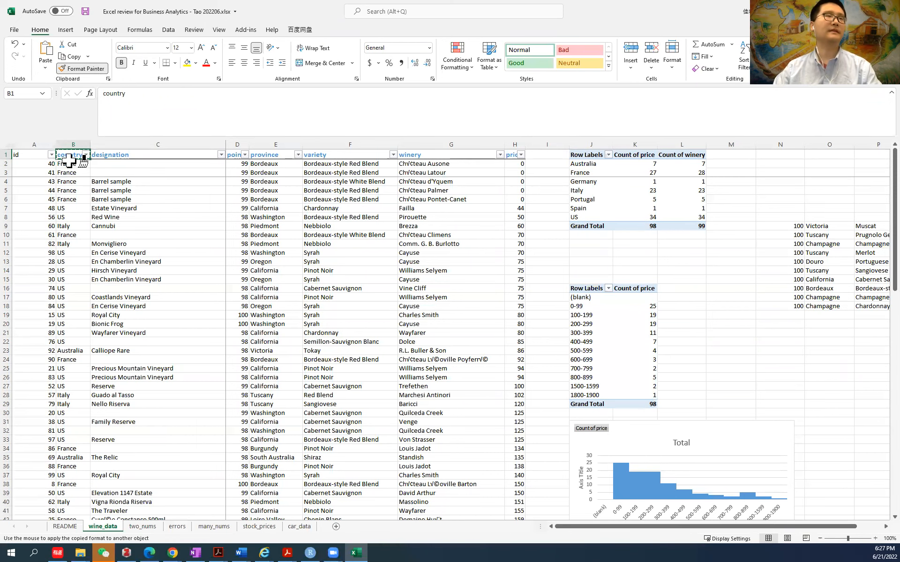
pyautogui.click(32, 155)
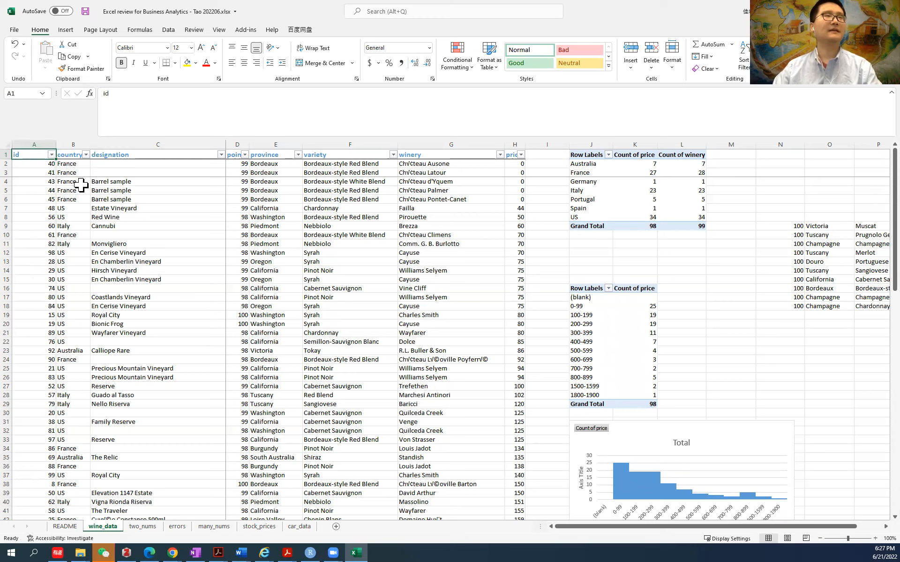
# Apply the Bad cell style followed by the Warning Text style to the empty price cell H100 in the last record
pyautogui.click(31, 163)
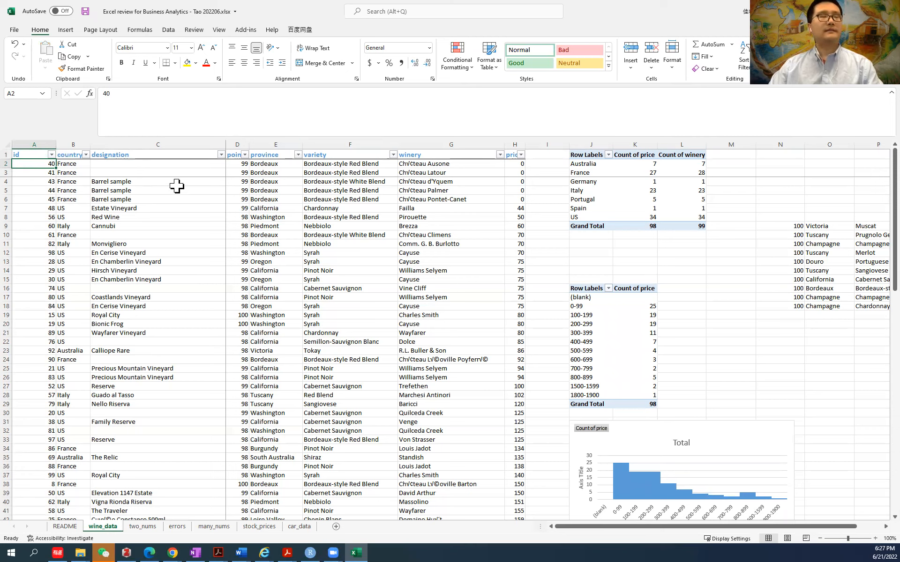
pyautogui.scroll(-20, 350, 346)
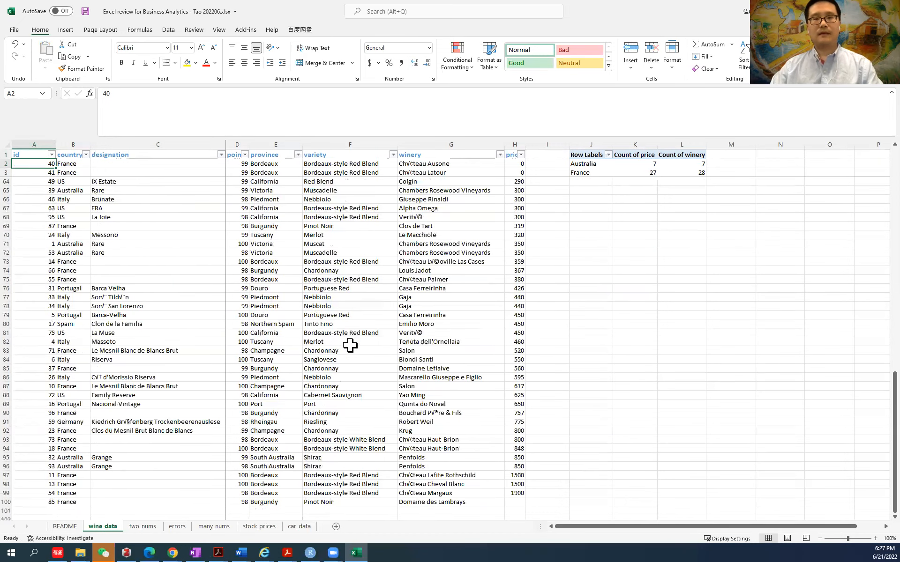
pyautogui.scroll(-5, 352, 351)
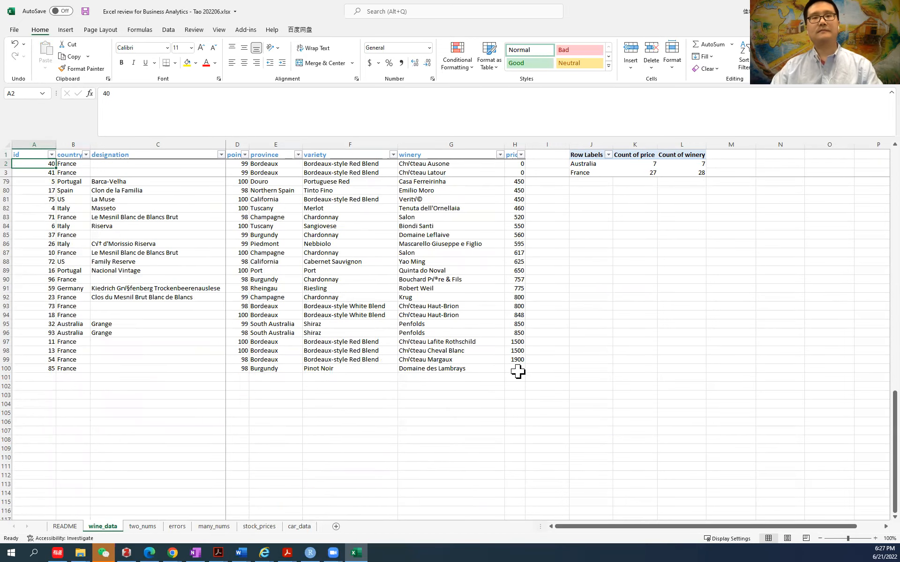
pyautogui.click(515, 368)
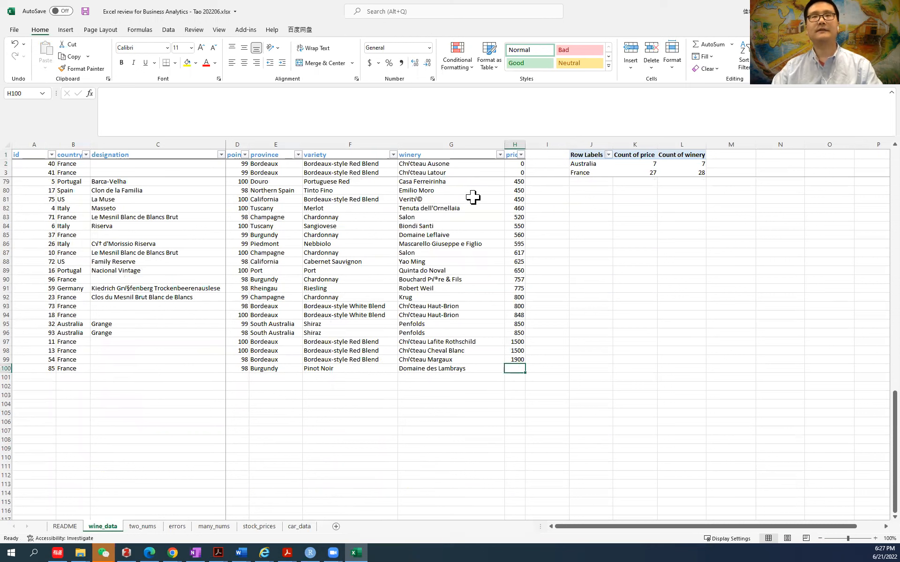
pyautogui.click(609, 67)
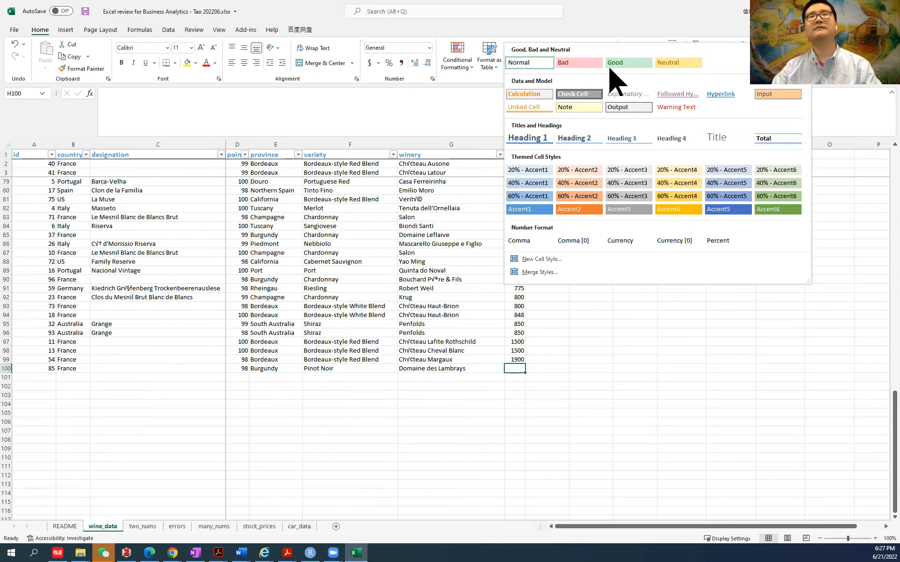
pyautogui.click(580, 67)
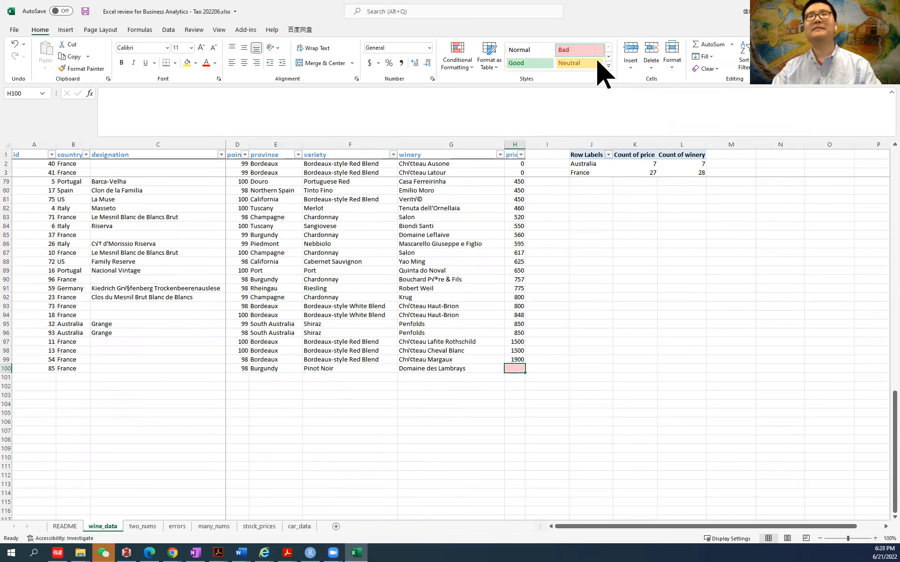
pyautogui.click(609, 68)
pyautogui.click(676, 107)
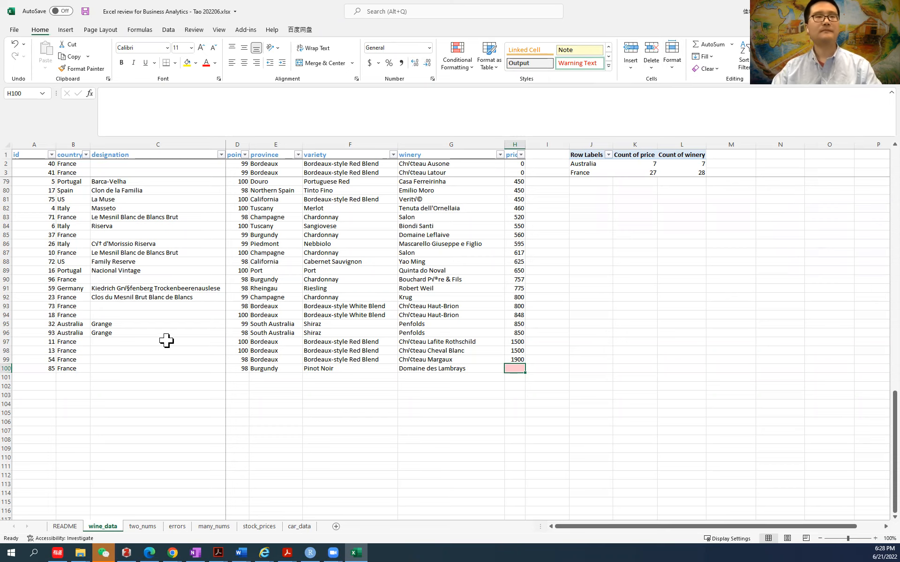
# Select the designation cells from the first record C2 through the last record C100, and clear that selection
pyautogui.click(136, 370)
pyautogui.scroll(15, 161, 322)
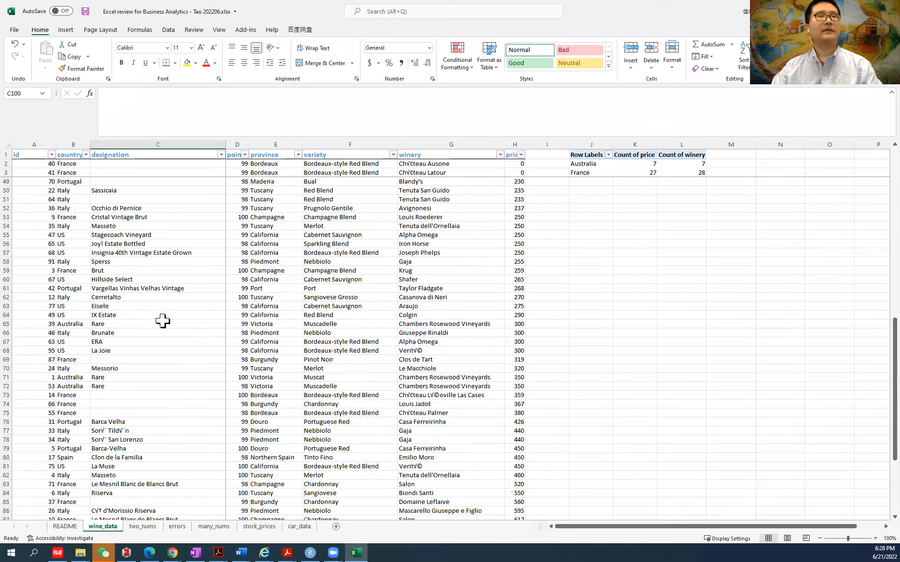
pyautogui.scroll(10, 162, 321)
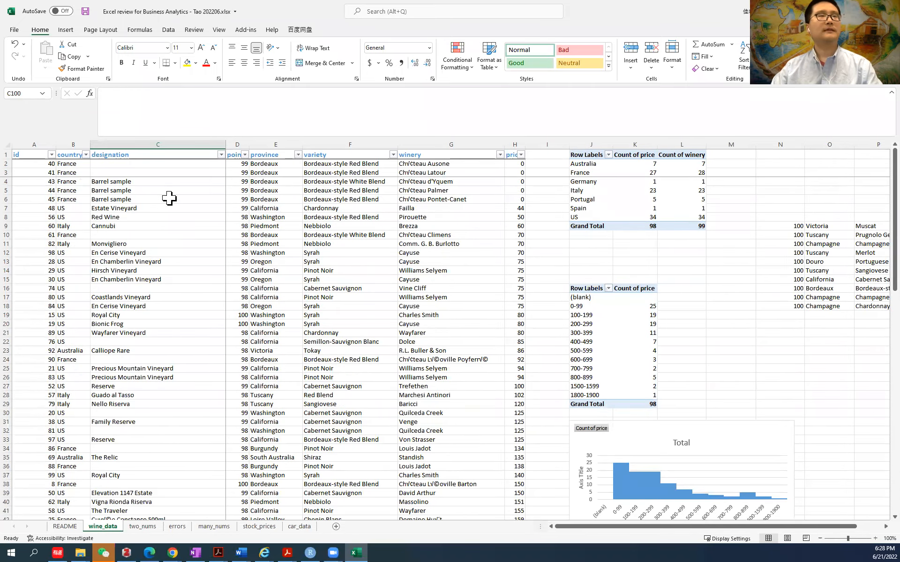
pyautogui.click(175, 170)
pyautogui.click(174, 165)
pyautogui.scroll(-20, 198, 316)
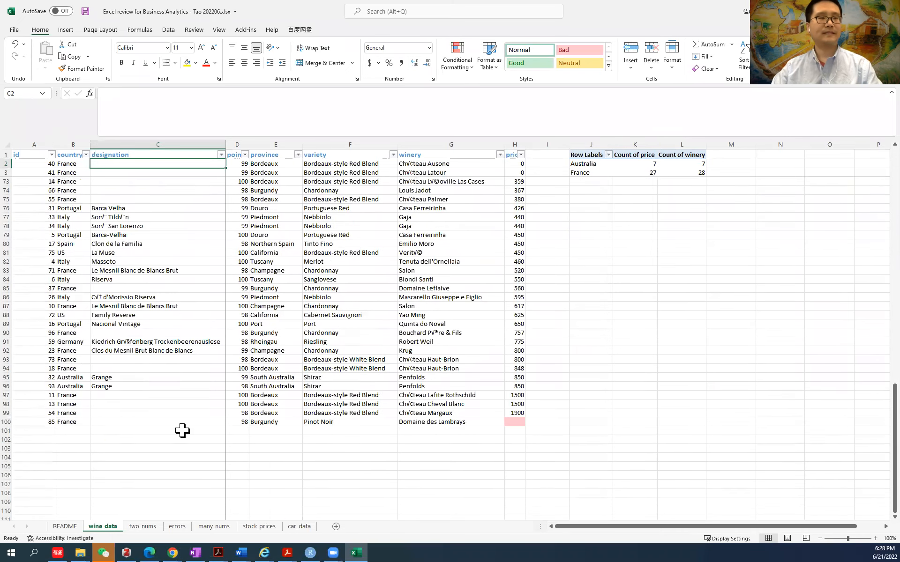
pyautogui.keyDown('shift'); pyautogui.click(154, 422); pyautogui.keyUp('shift')
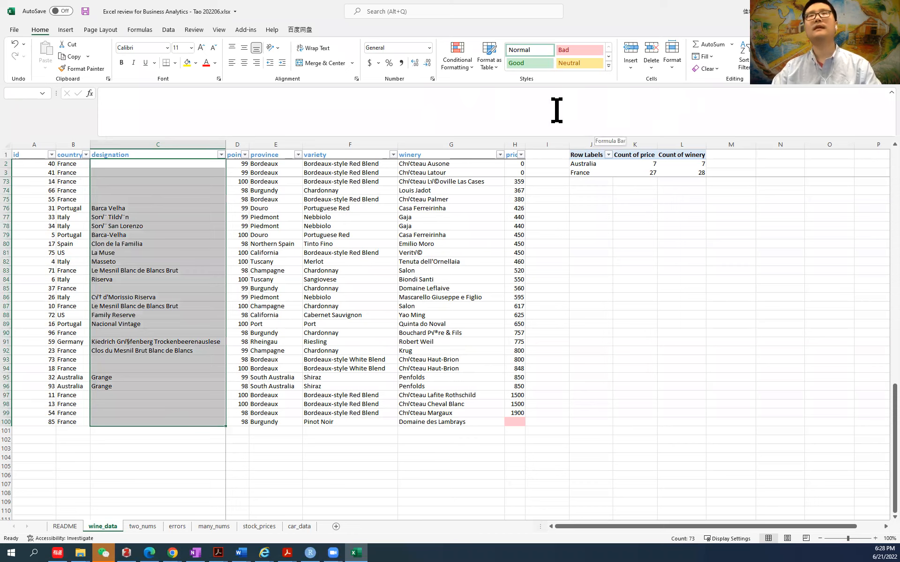
pyautogui.click(449, 173)
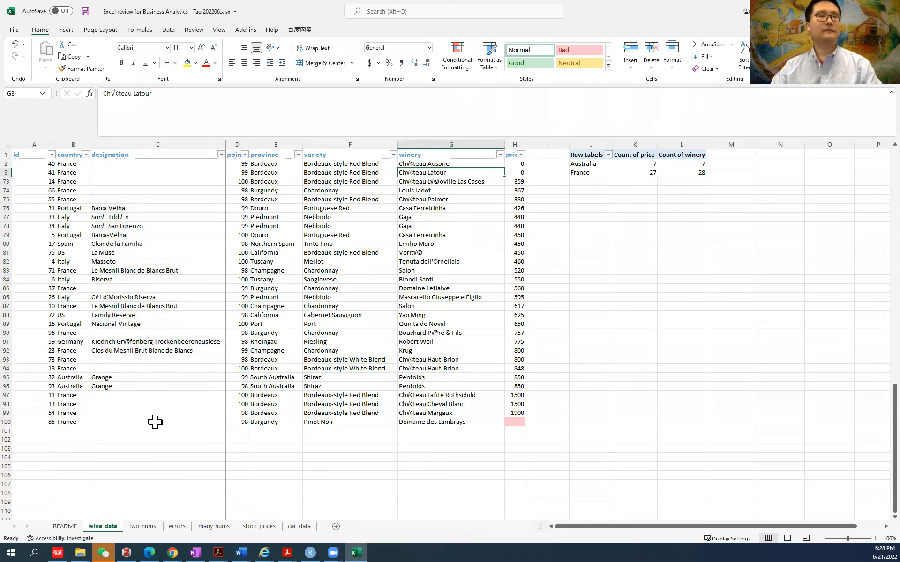
# Select the designation cells C2 through C100 and set up an Equal To highlight rule comparing them with ""
pyautogui.click(155, 428)
pyautogui.moveTo(154, 421); pyautogui.dragTo(183, 306)
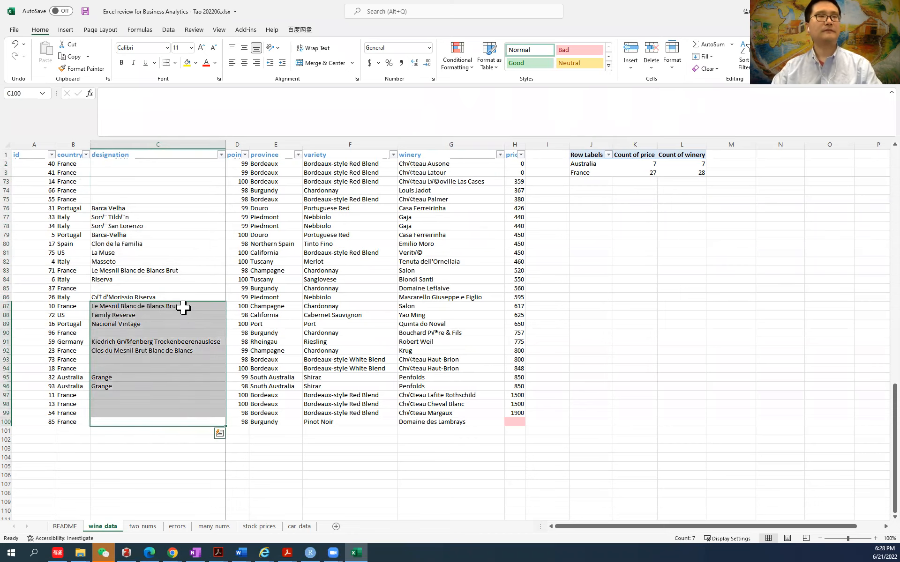
pyautogui.scroll(19, 183, 306)
pyautogui.scroll(2, 165, 178)
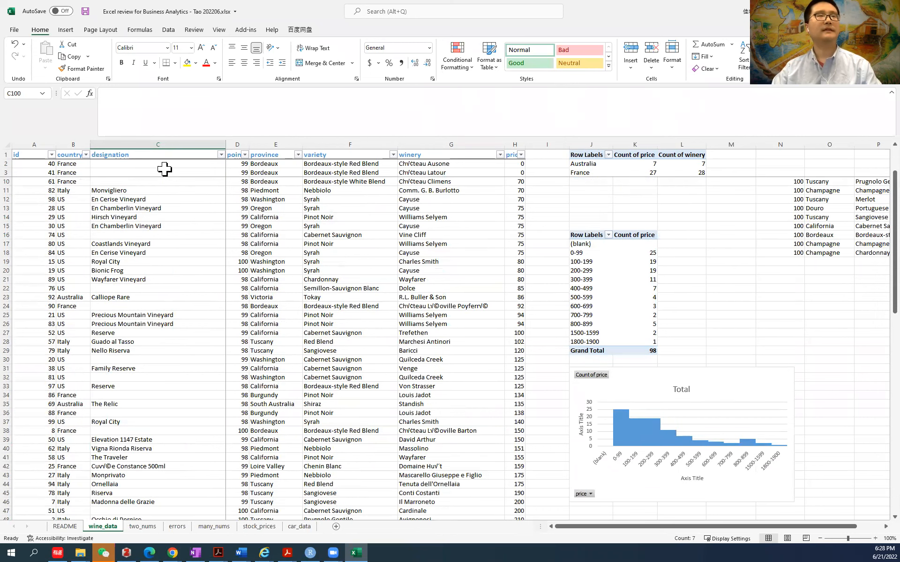
pyautogui.keyDown('shift'); pyautogui.click(167, 171); pyautogui.keyUp('shift')
pyautogui.moveTo(167, 164); pyautogui.dragTo(167, 164)
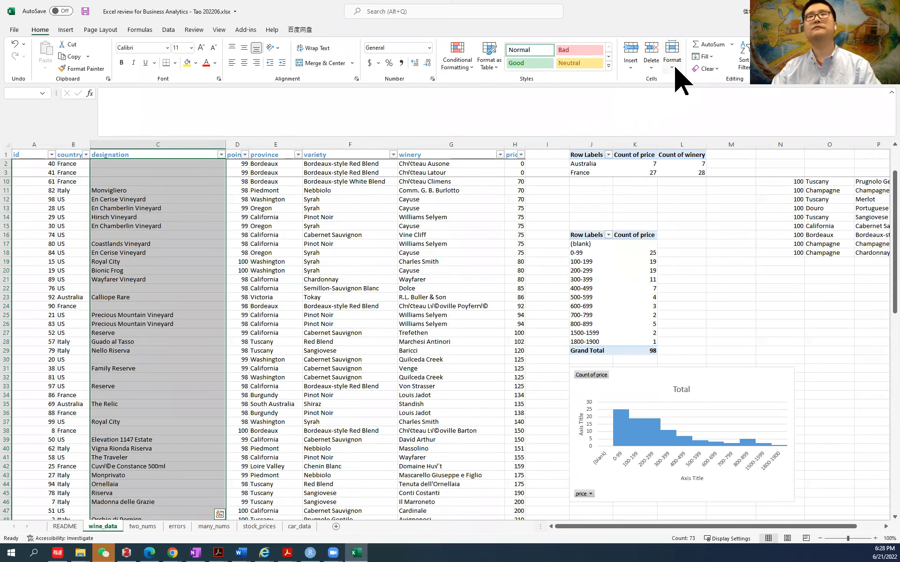
pyautogui.click(679, 79)
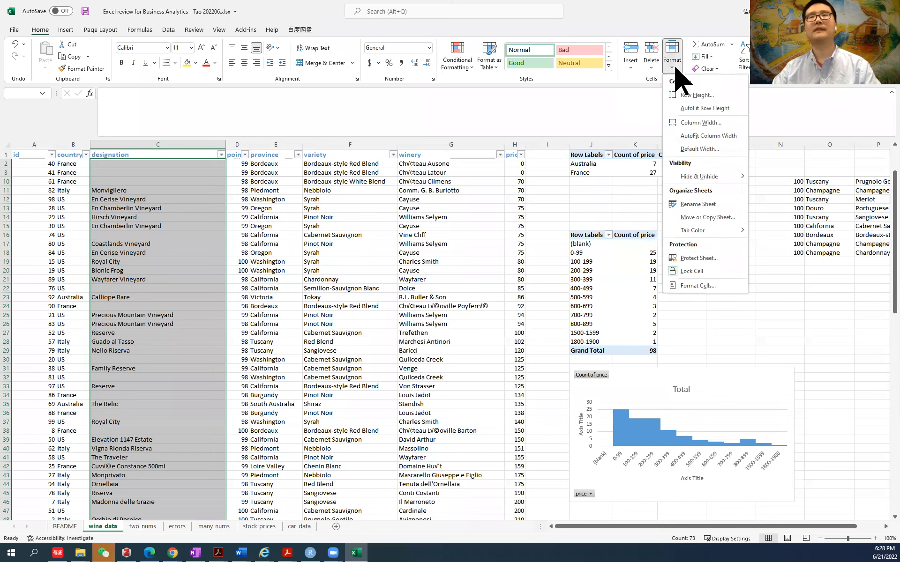
pyautogui.click(675, 66)
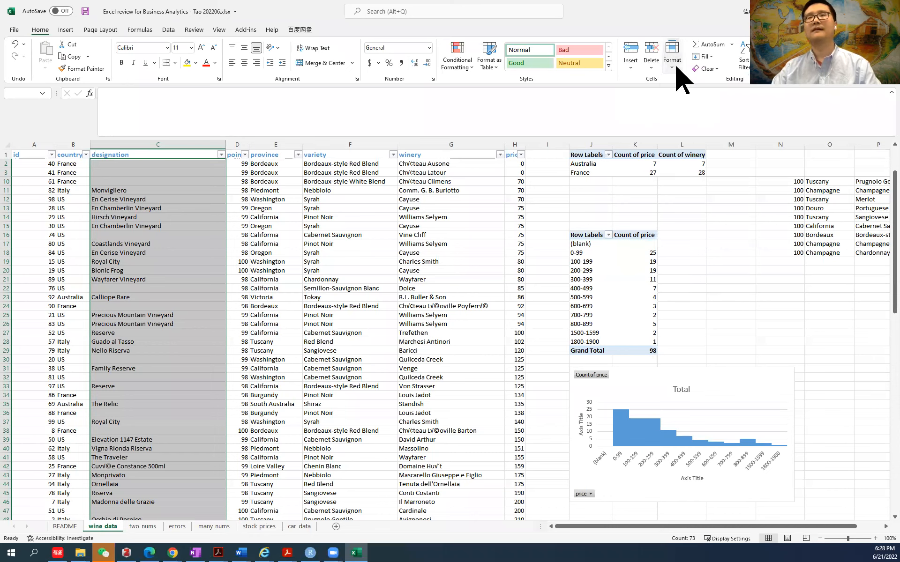
pyautogui.click(469, 69)
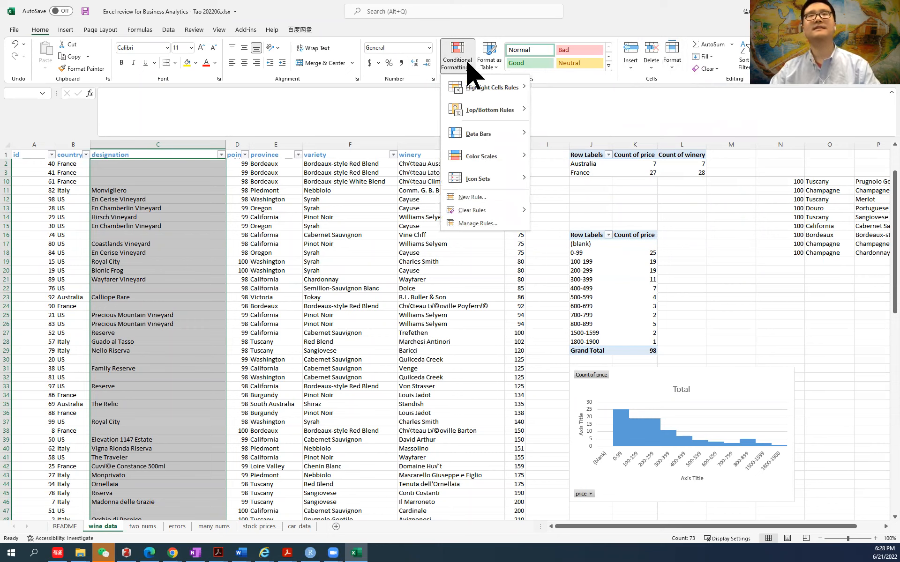
pyautogui.moveTo(490, 87)
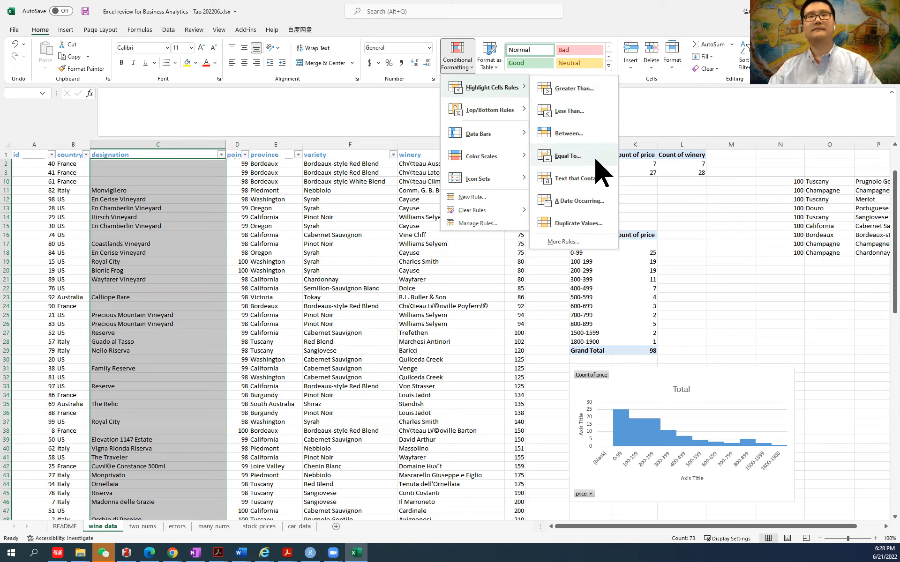
pyautogui.click(601, 174)
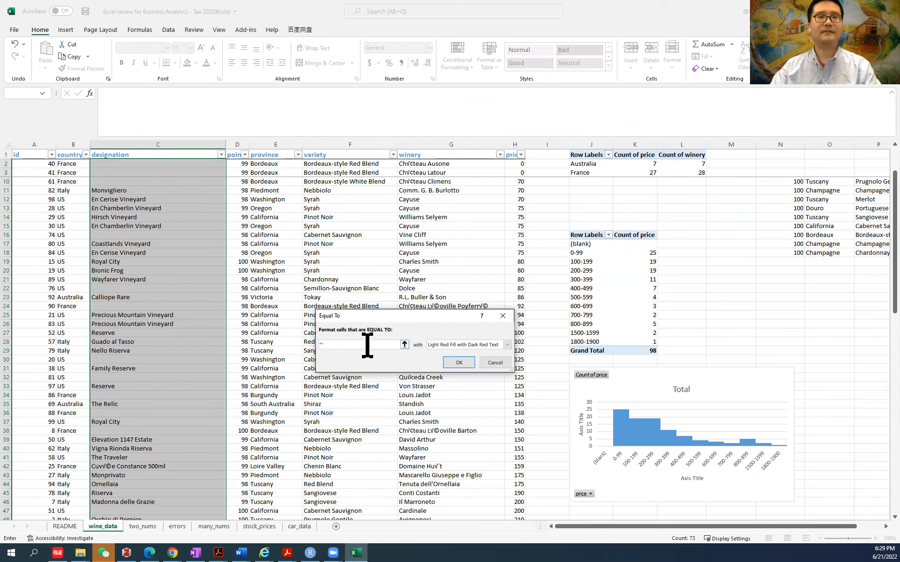
pyautogui.moveTo(318, 346); pyautogui.dragTo(326, 346)
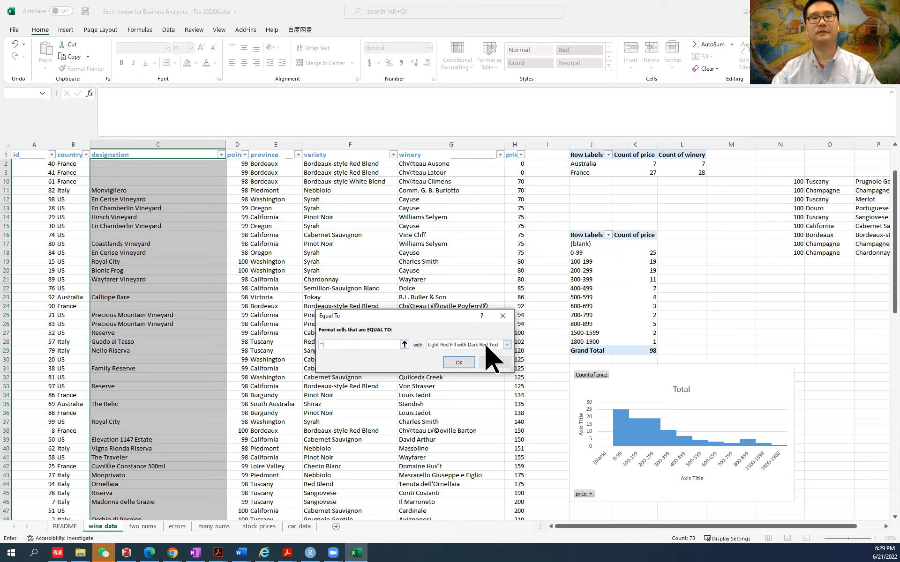
# Look through the Number, Font, Border and Fill settings of the rule's custom format, and cancel it
pyautogui.click(508, 345)
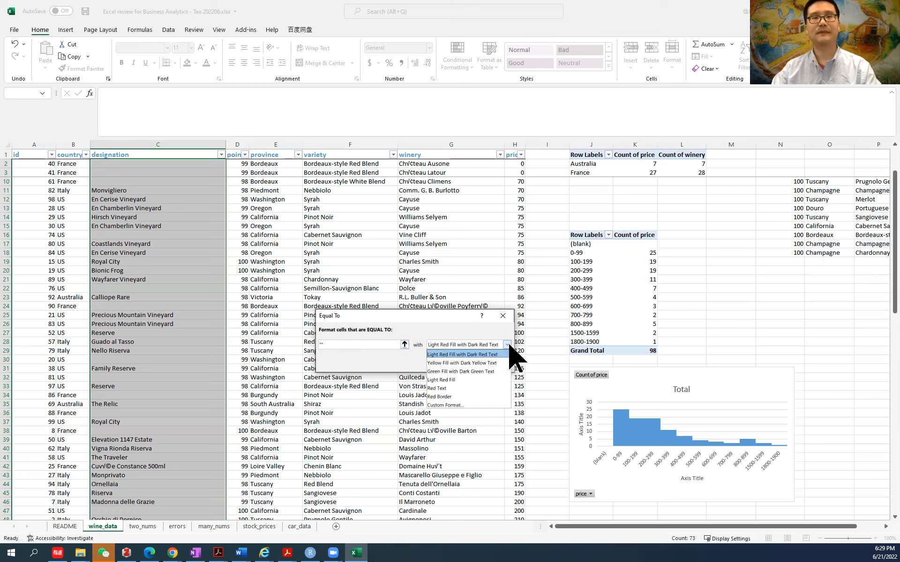
pyautogui.click(489, 405)
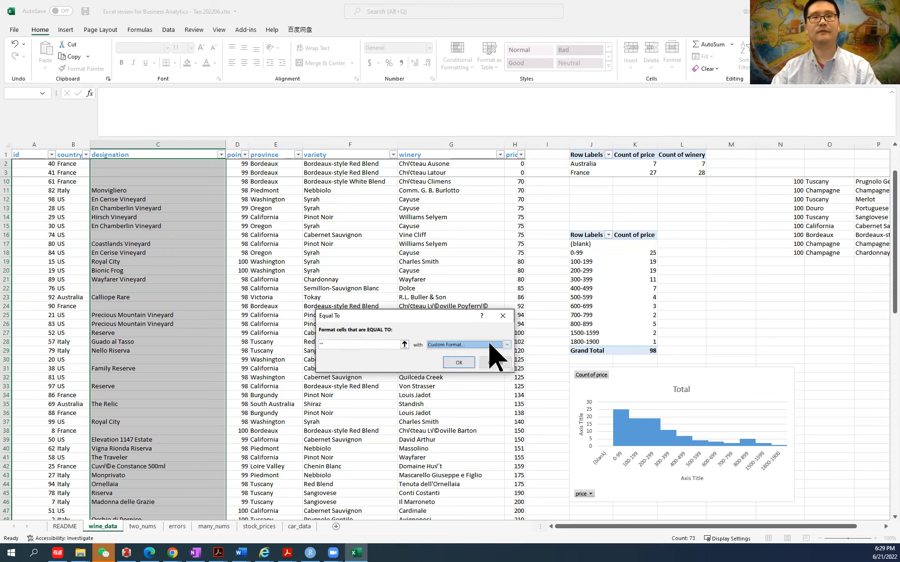
pyautogui.click(318, 209)
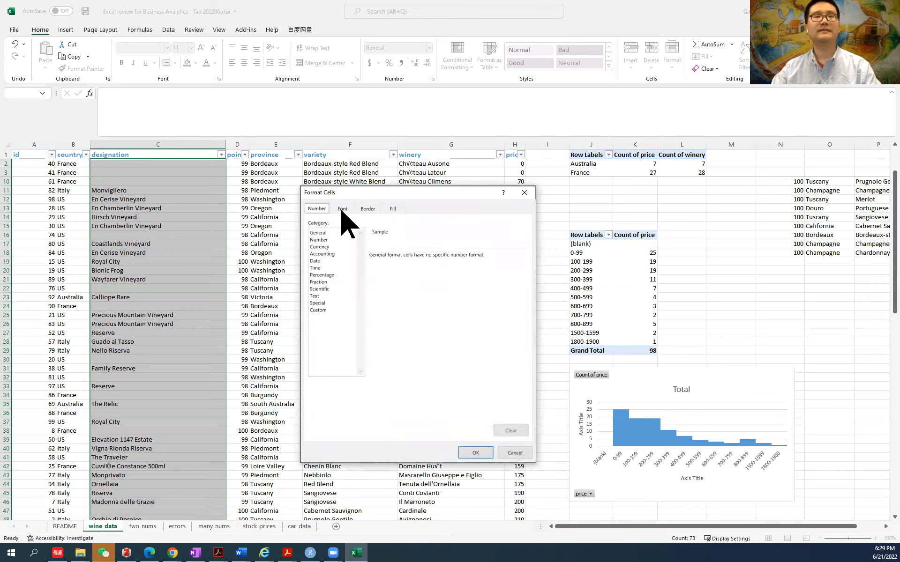
pyautogui.click(342, 210)
pyautogui.click(320, 210)
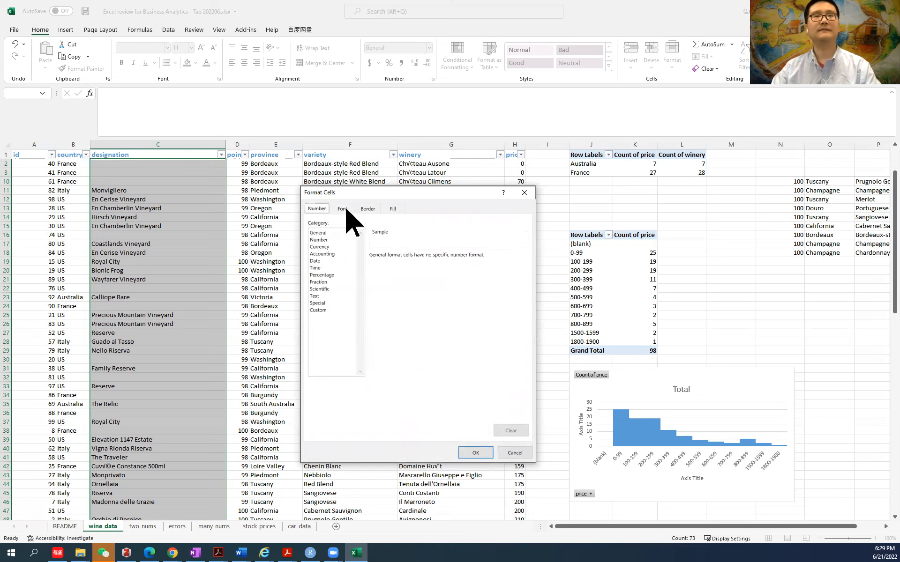
pyautogui.click(367, 209)
pyautogui.click(394, 209)
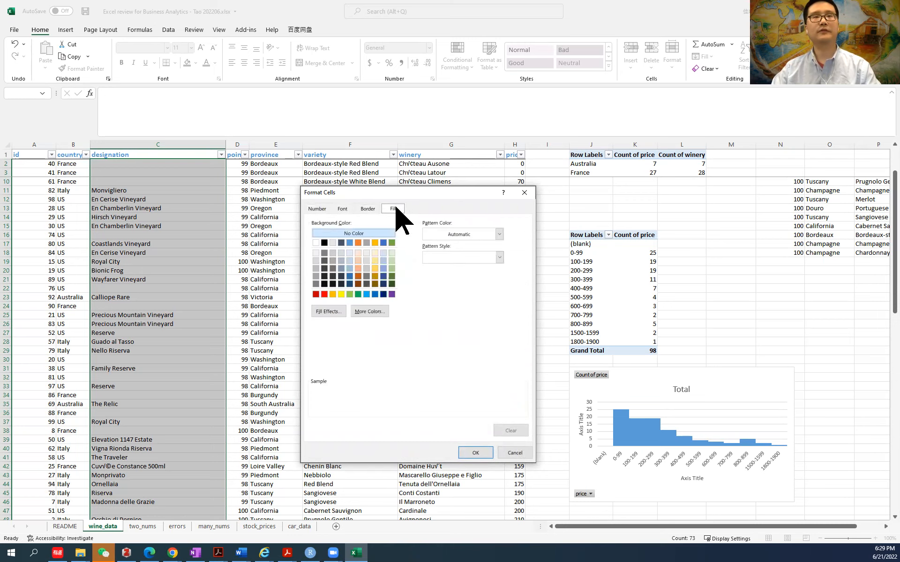
pyautogui.click(515, 452)
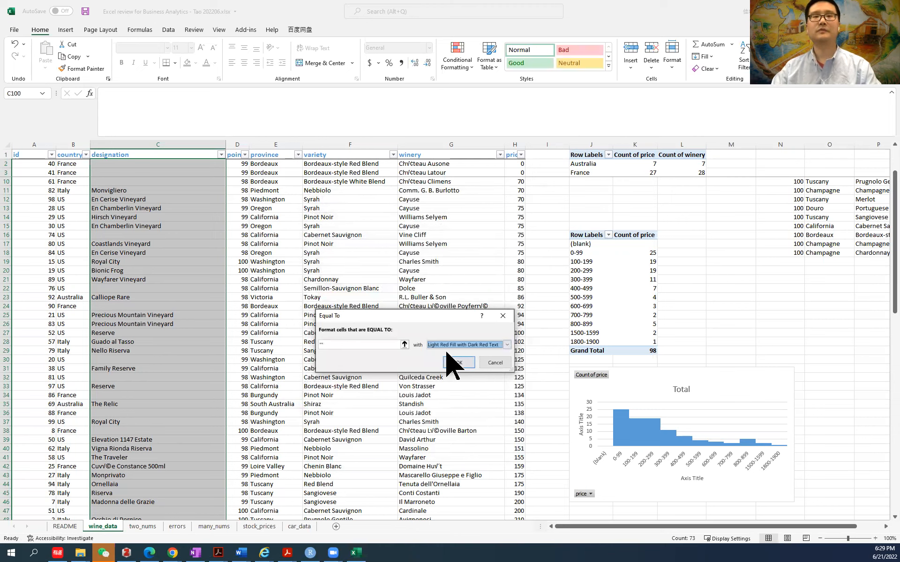
# Try to apply the Equal To "" rule with Light Red Fill with Dark Red Text to the designation cells
pyautogui.click(458, 363)
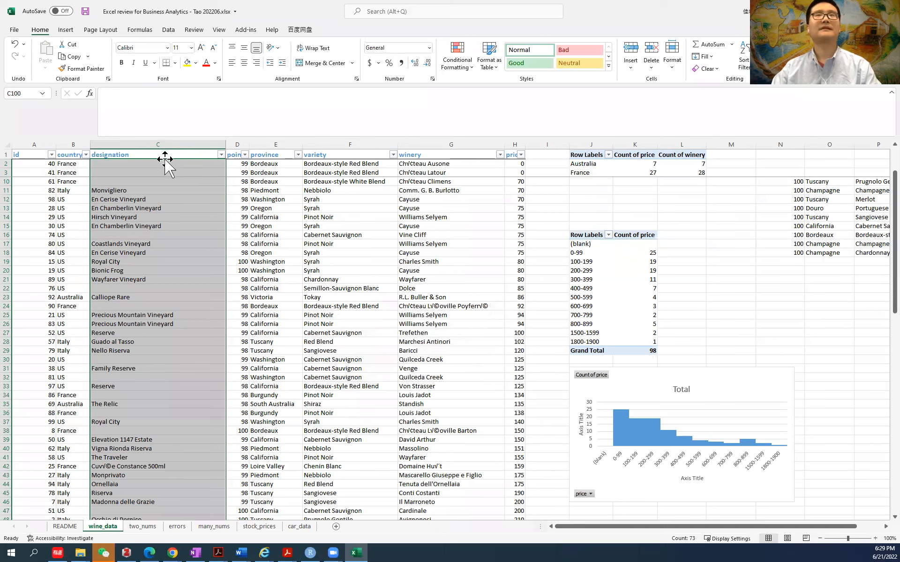
pyautogui.click(164, 182)
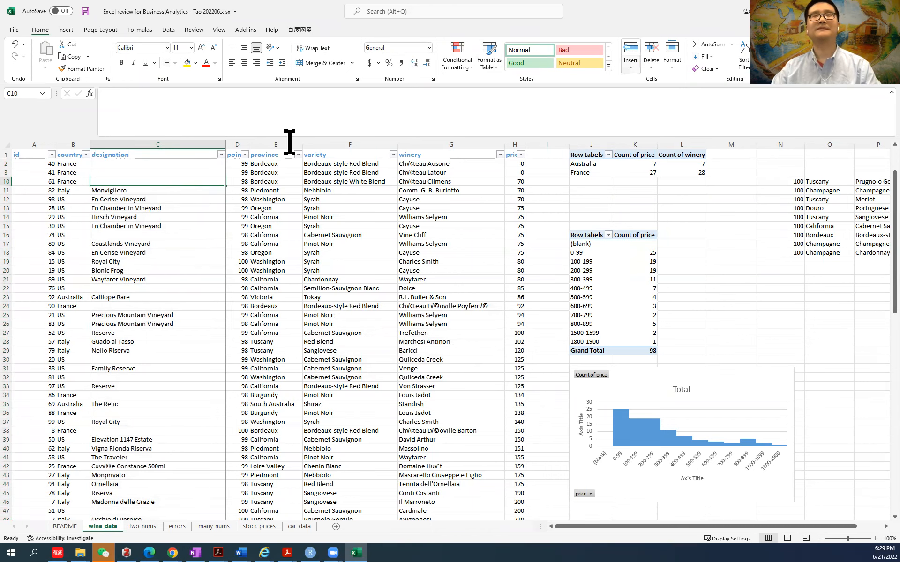
pyautogui.click(154, 173)
# Highlight the empty designation cells in C2 through C100 with an Equal To rule of ="" using Light Red Fill with Dark Red Text
pyautogui.click(156, 164)
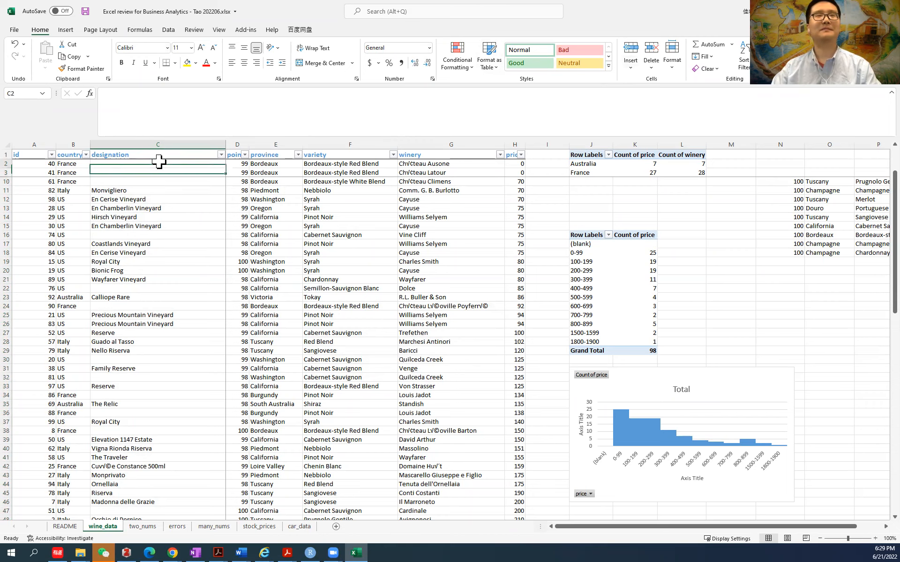
pyautogui.scroll(-15, 169, 231)
pyautogui.scroll(-6, 174, 373)
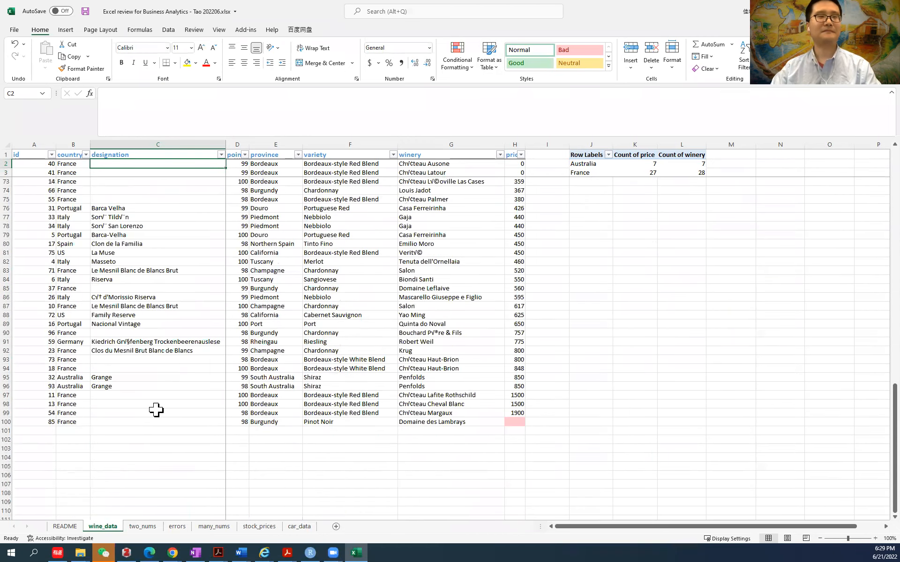
pyautogui.keyDown('shift'); pyautogui.click(149, 421); pyautogui.keyUp('shift')
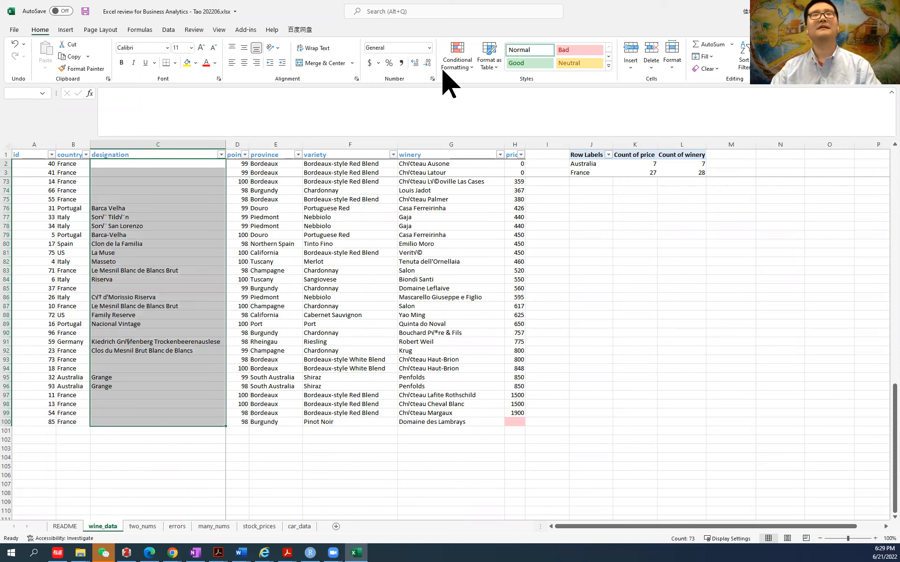
pyautogui.click(455, 63)
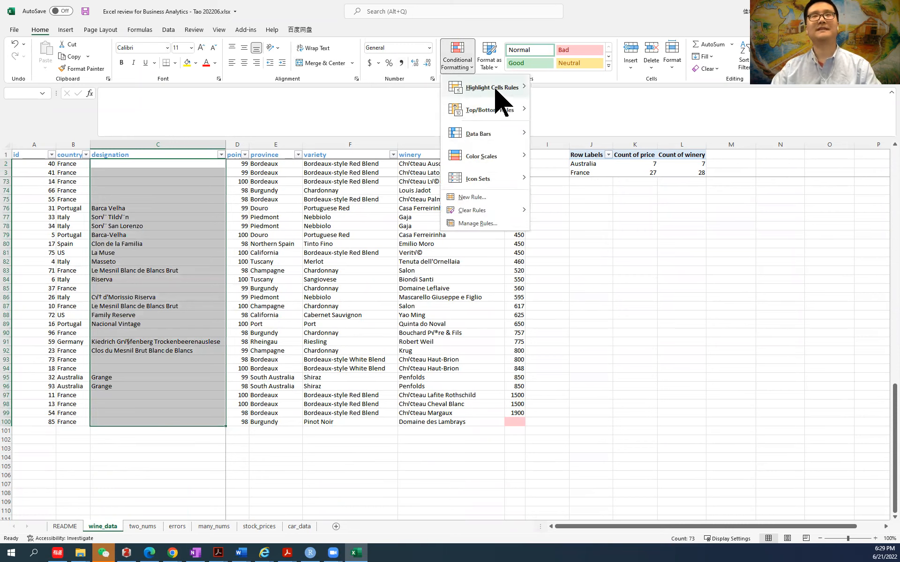
pyautogui.moveTo(494, 93)
pyautogui.click(594, 159)
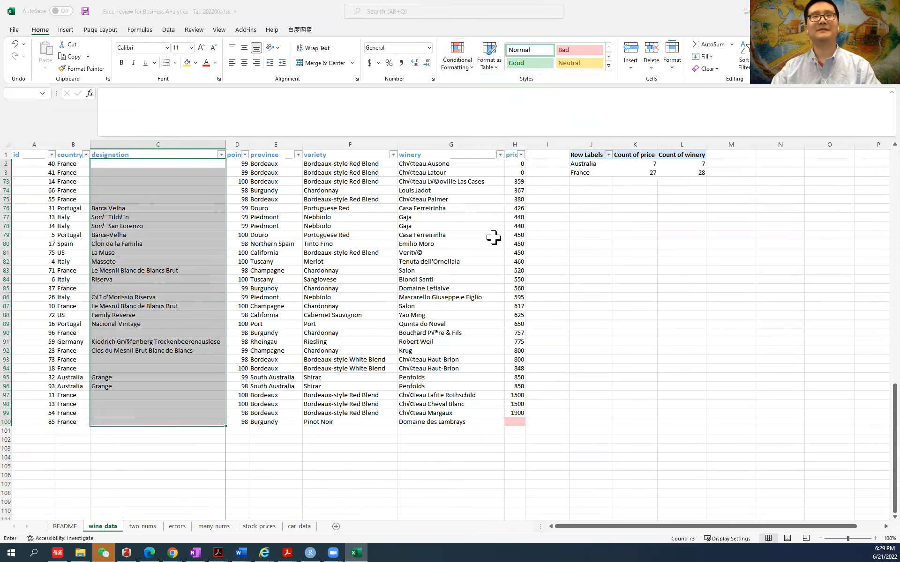
pyautogui.write('=""')
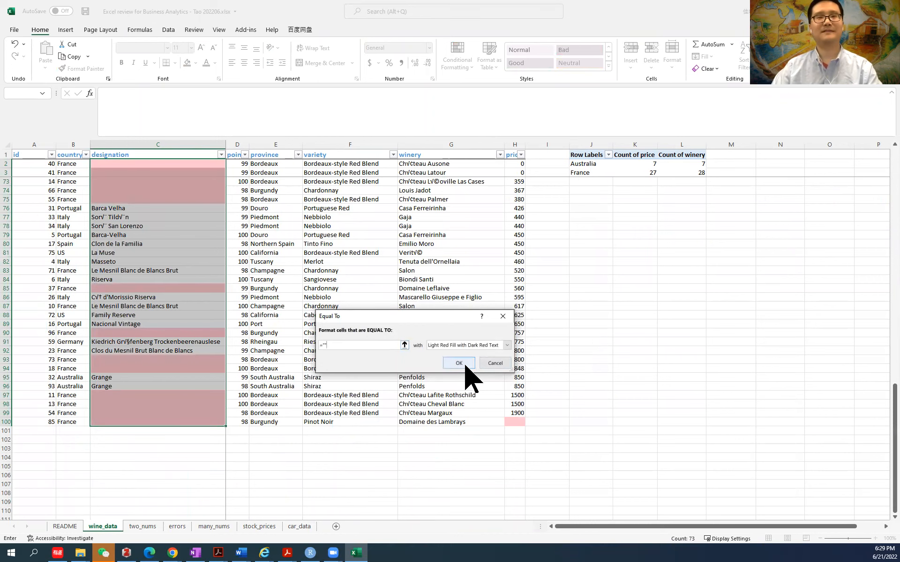
pyautogui.click(465, 365)
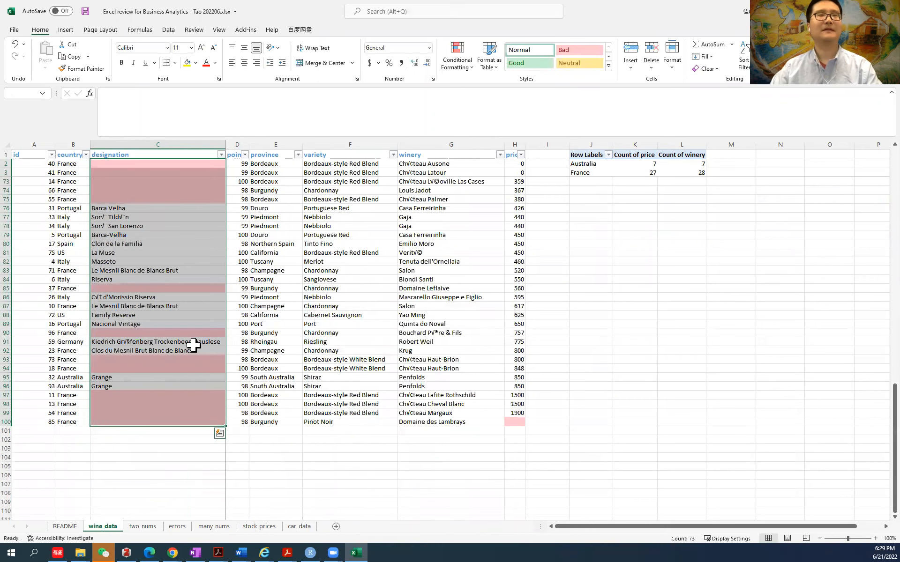
pyautogui.scroll(1, 194, 279)
pyautogui.scroll(10, 194, 280)
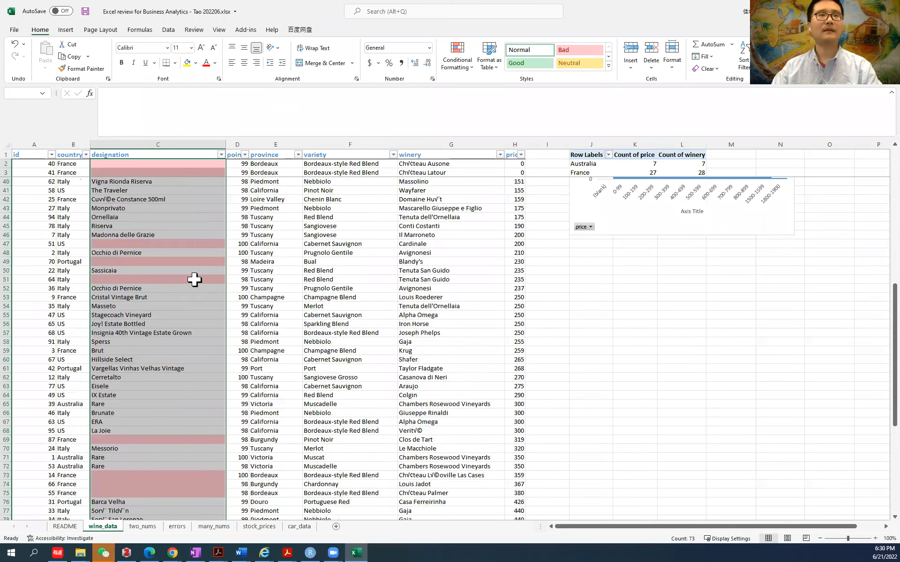
pyautogui.scroll(12, 194, 279)
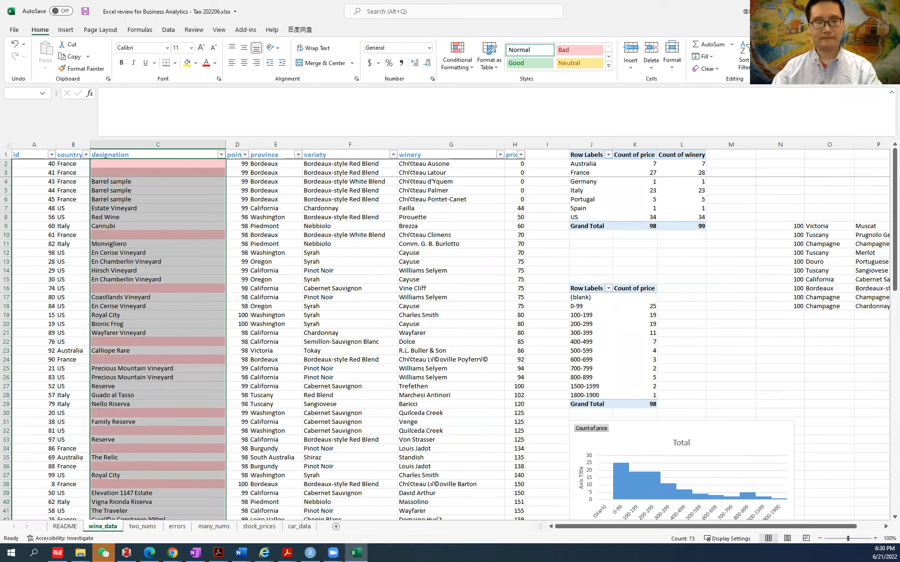
# Review topics 3 to 8 of the basic mathematical operations list on the README sheet, and return to the wine_data sheet
pyautogui.hotkey('alt', 'Tab')
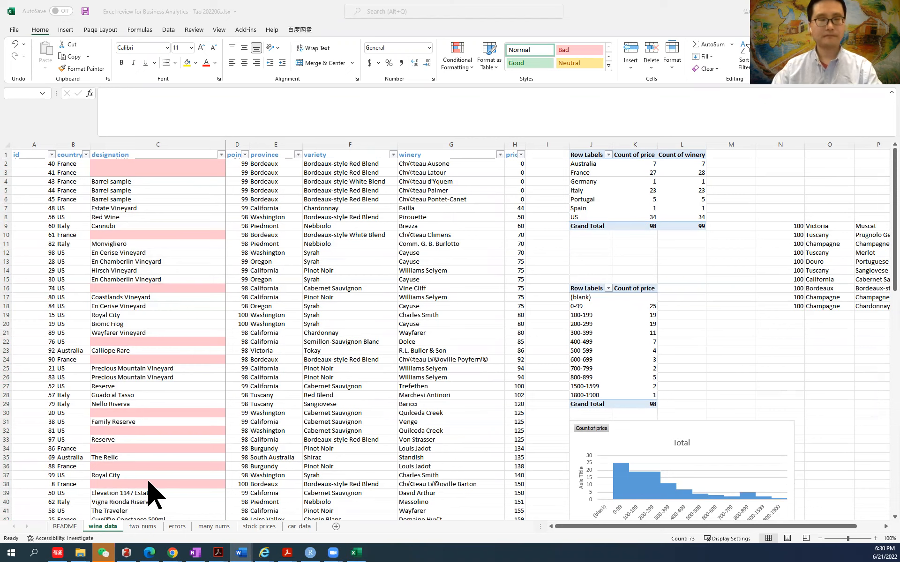
pyautogui.click(65, 526)
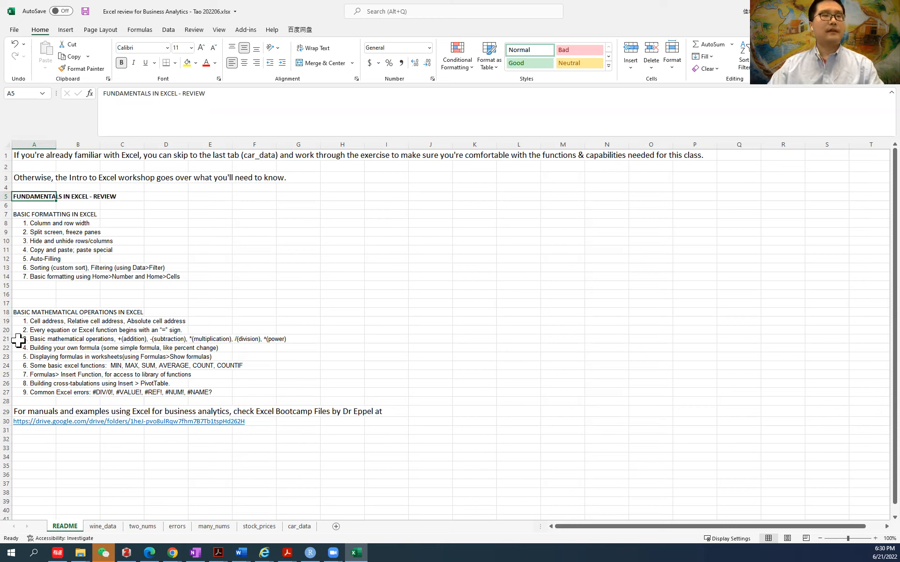
pyautogui.click(117, 339)
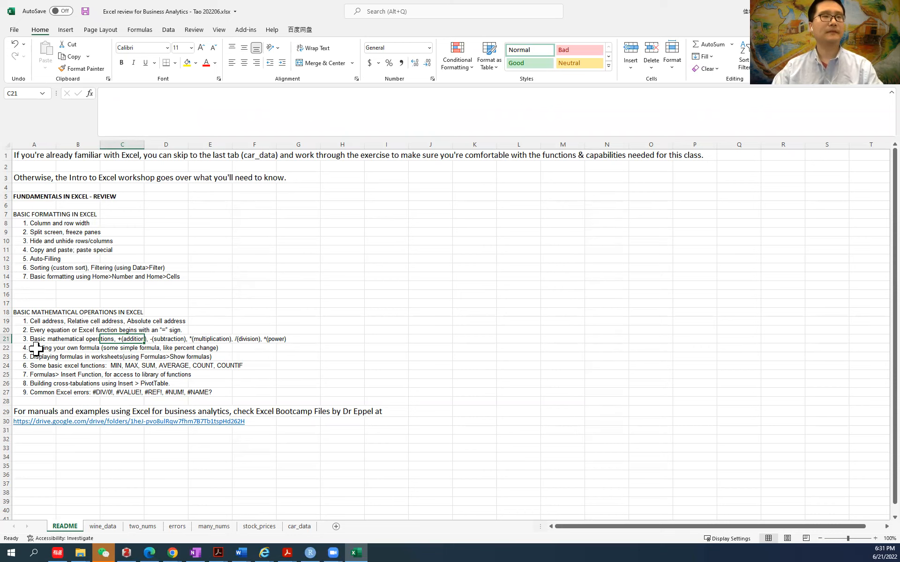
pyautogui.click(55, 349)
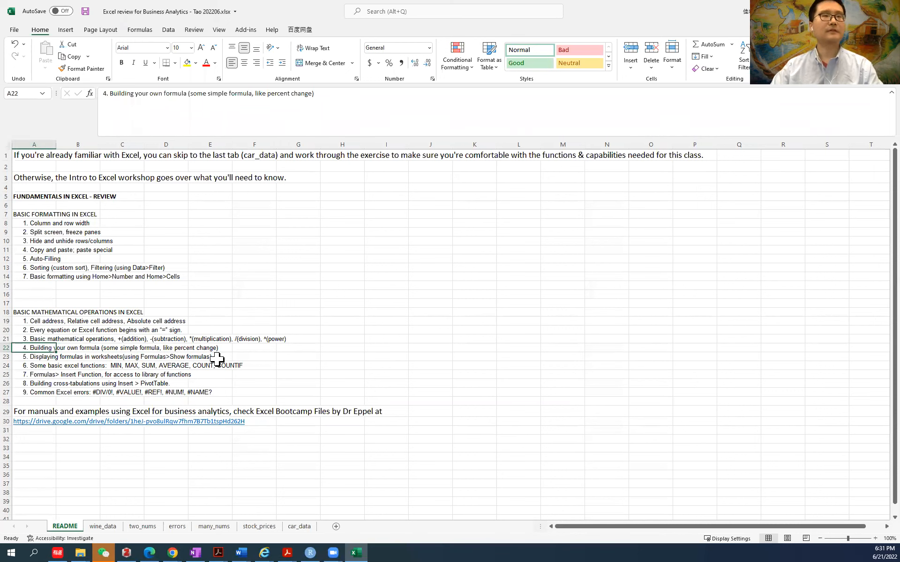
pyautogui.press('Down')
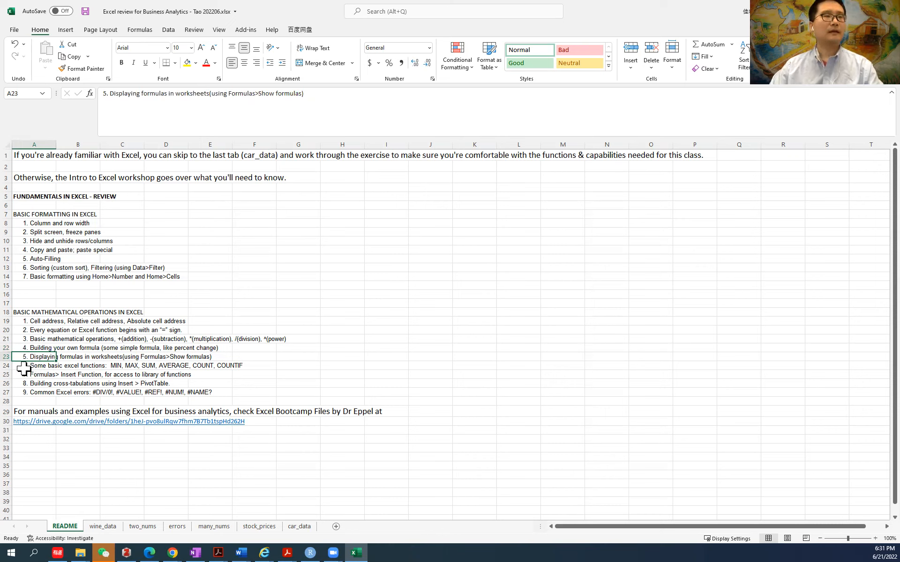
pyautogui.click(28, 367)
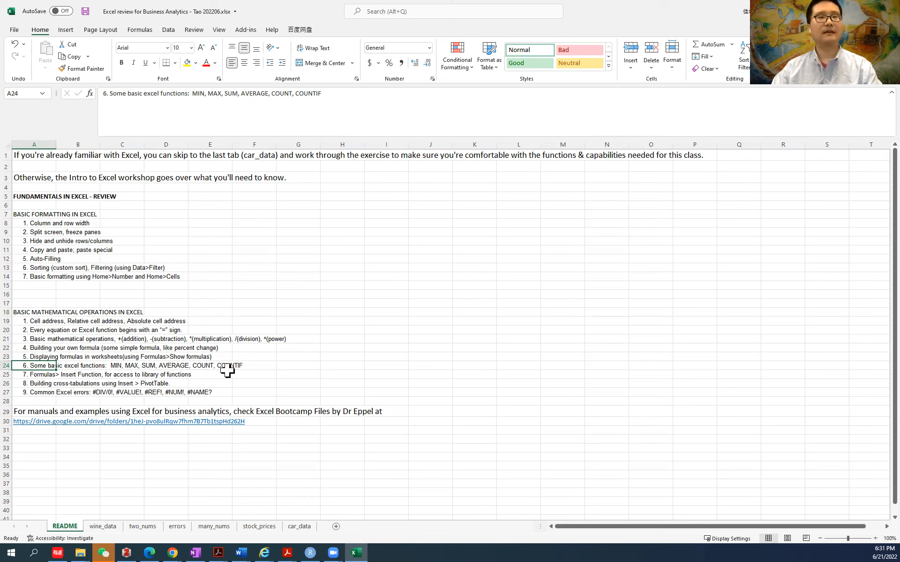
pyautogui.click(31, 375)
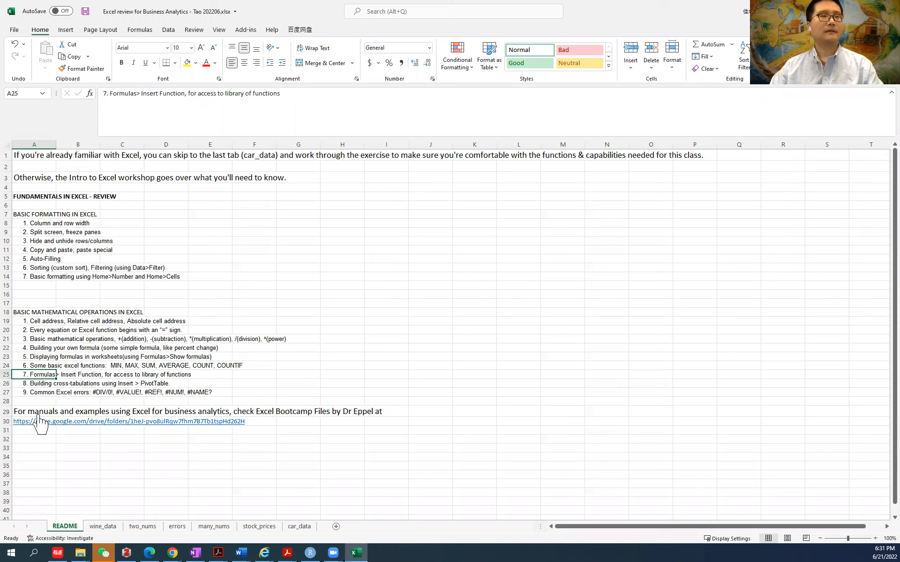
pyautogui.click(32, 384)
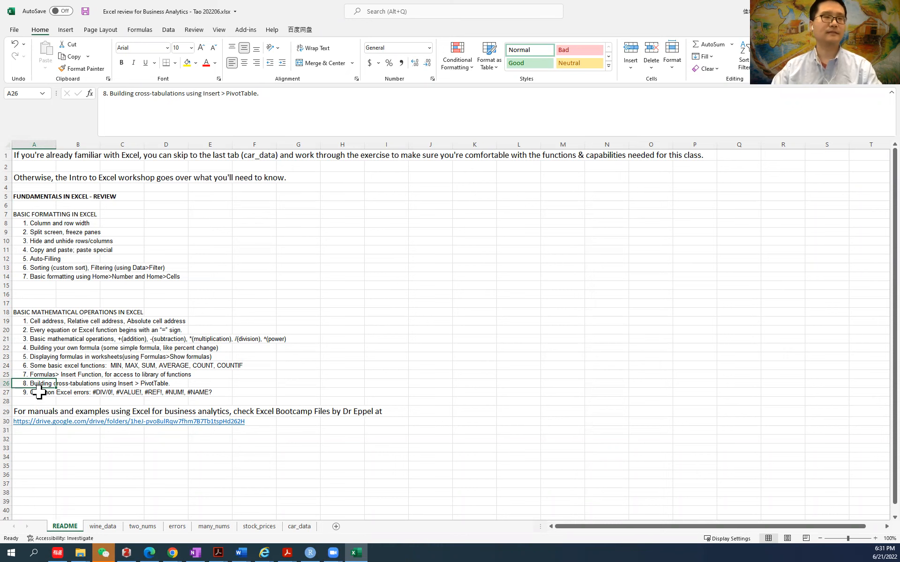
pyautogui.click(116, 527)
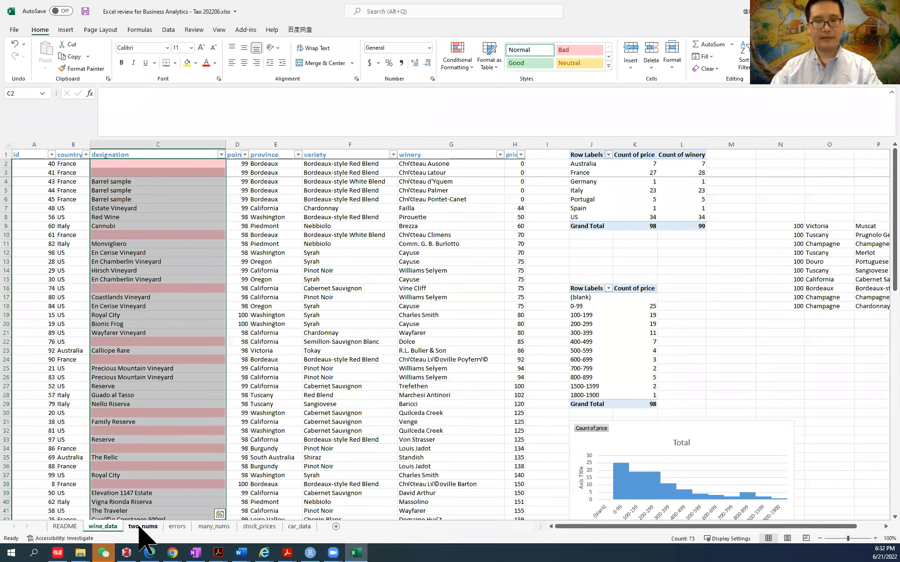
# Open the two_nums sheet and look over the num1 and num2 labels and their input cells
pyautogui.click(143, 526)
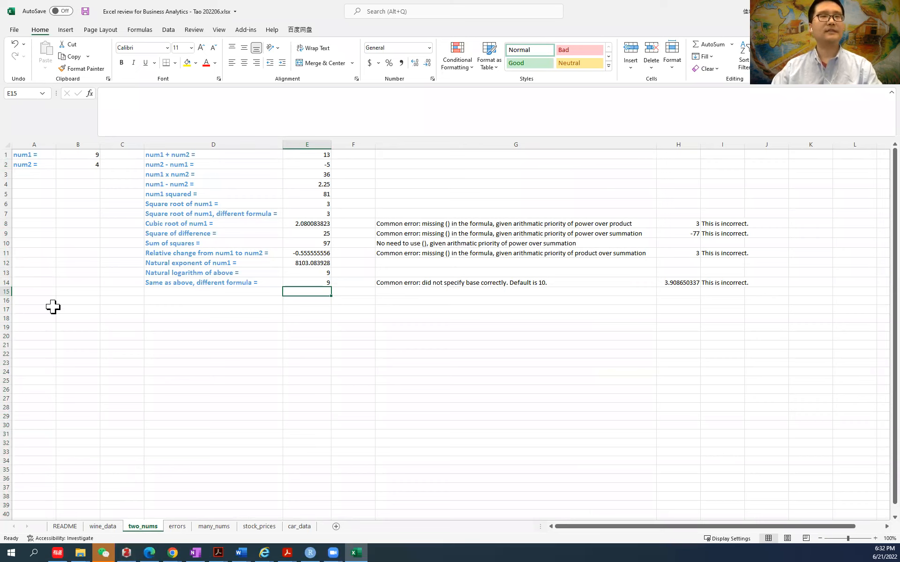
pyautogui.click(35, 154)
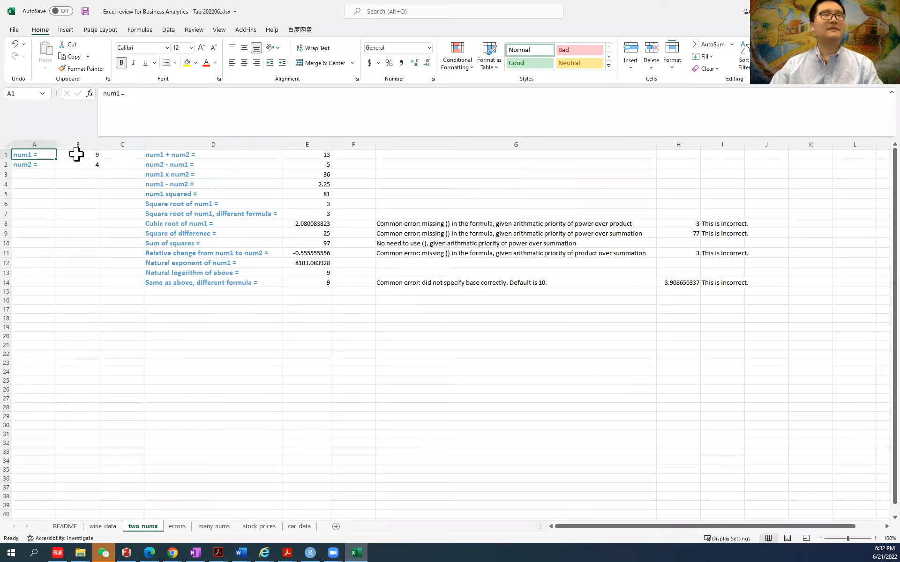
pyautogui.click(34, 166)
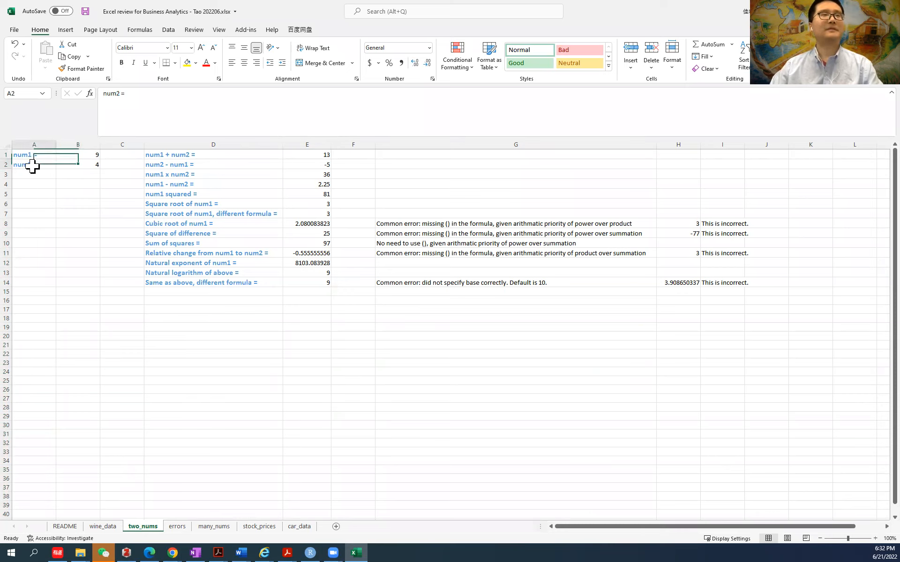
pyautogui.click(75, 168)
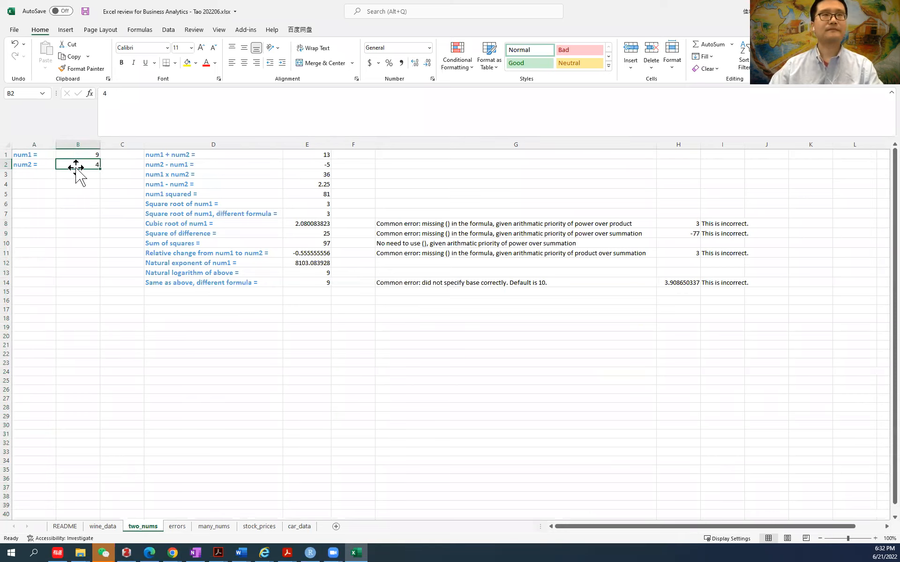
# Examine the num1 + num2 formula in E1, including its equal sign and B1 reference, and the num2 - num1 formula in E2
pyautogui.click(234, 155)
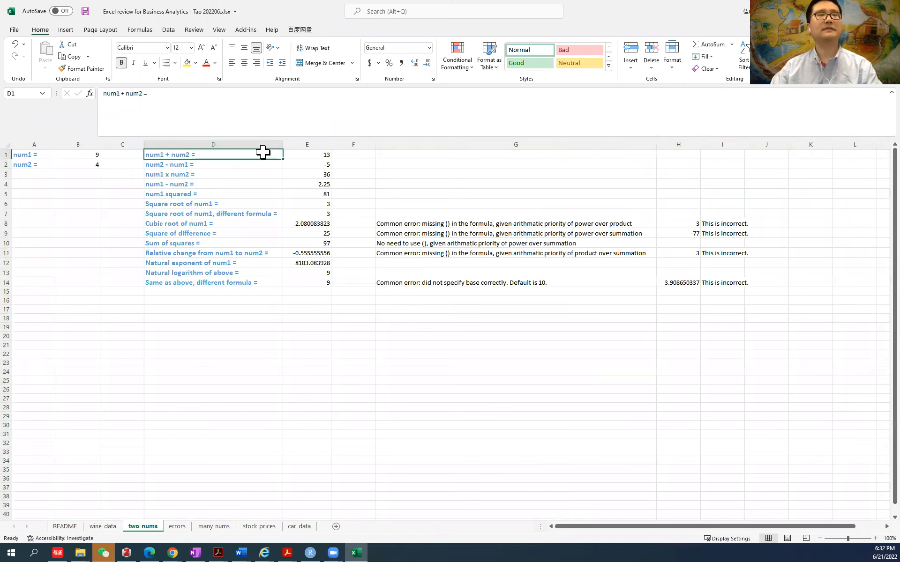
pyautogui.click(297, 154)
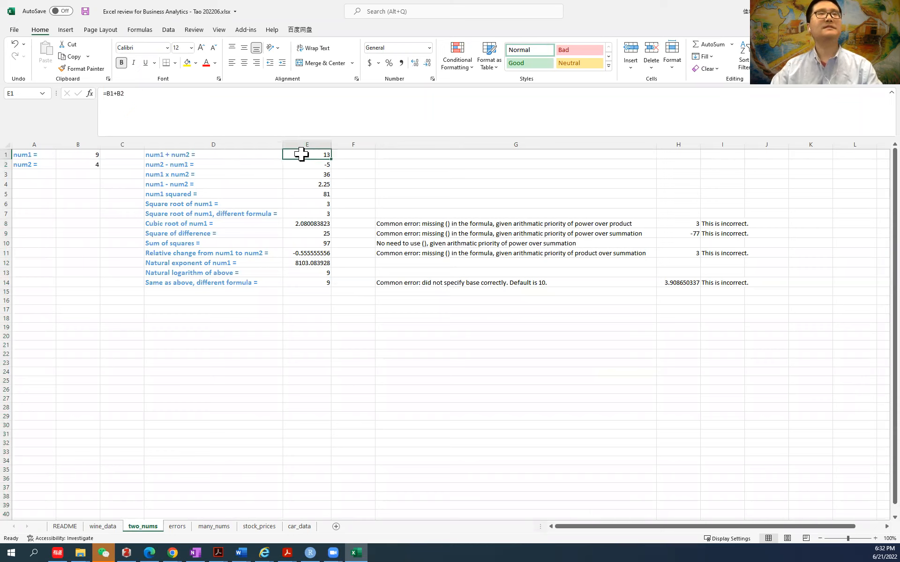
pyautogui.click(104, 94)
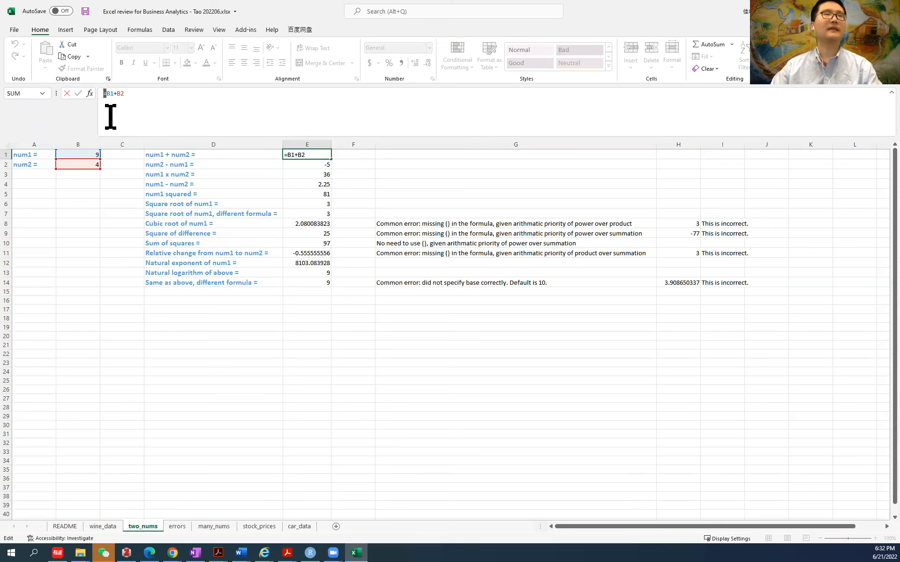
pyautogui.moveTo(107, 94); pyautogui.dragTo(115, 95)
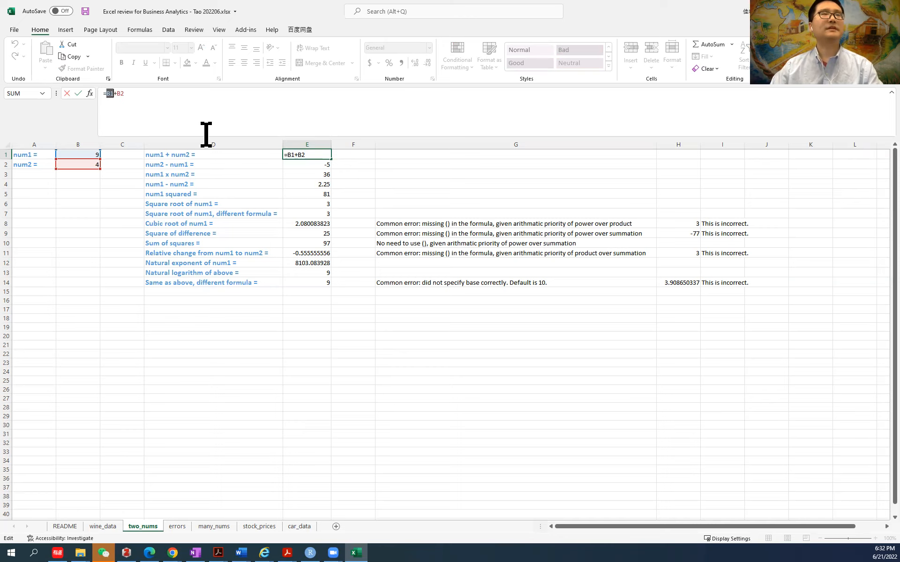
pyautogui.click(110, 96)
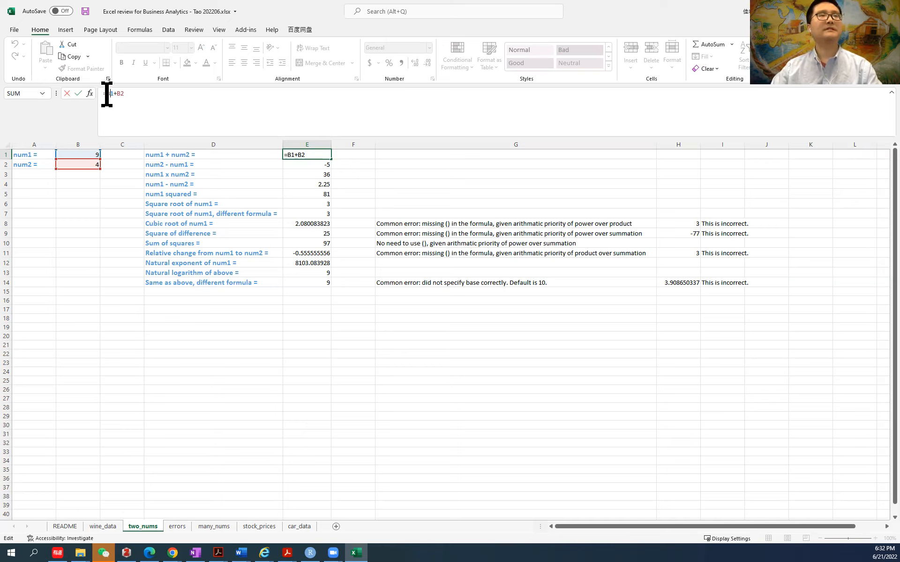
pyautogui.doubleClick(111, 94)
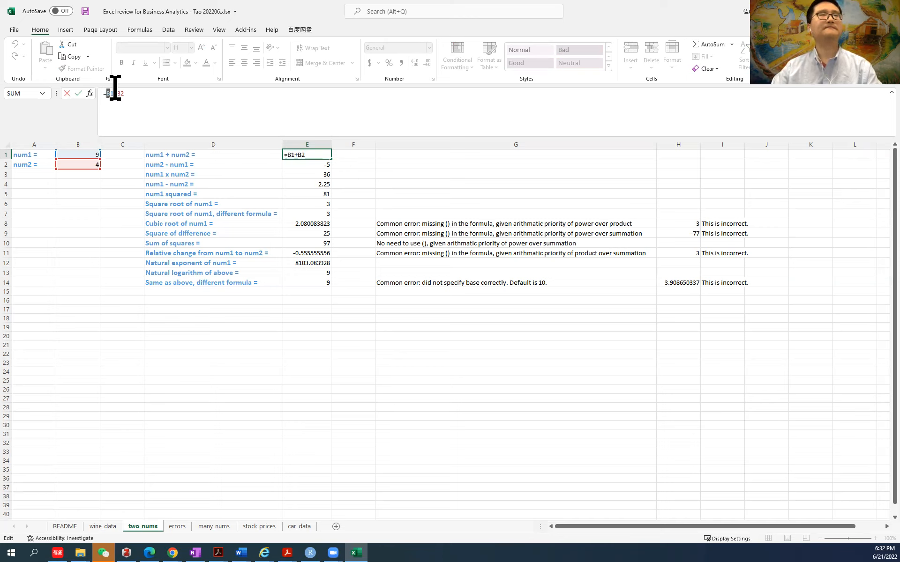
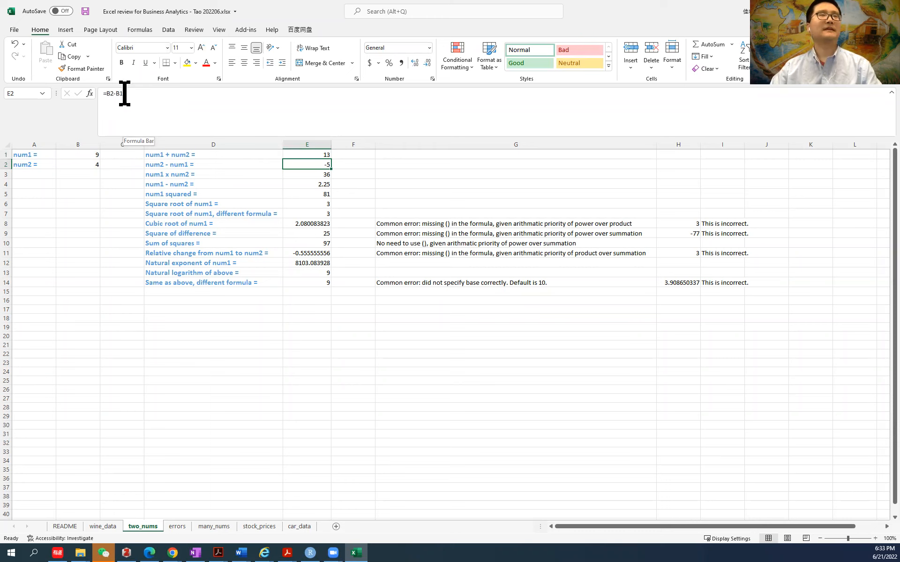
pyautogui.click(129, 93)
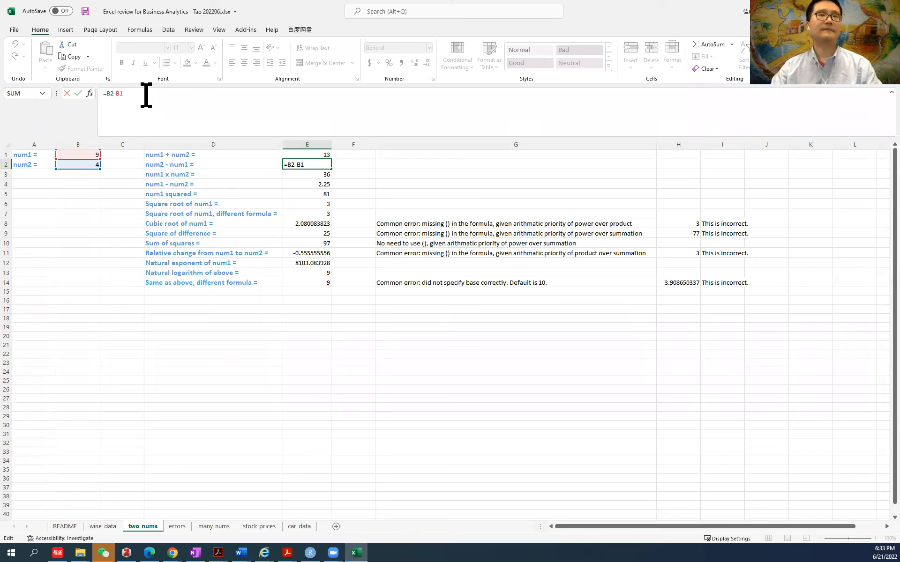
pyautogui.press('Return')
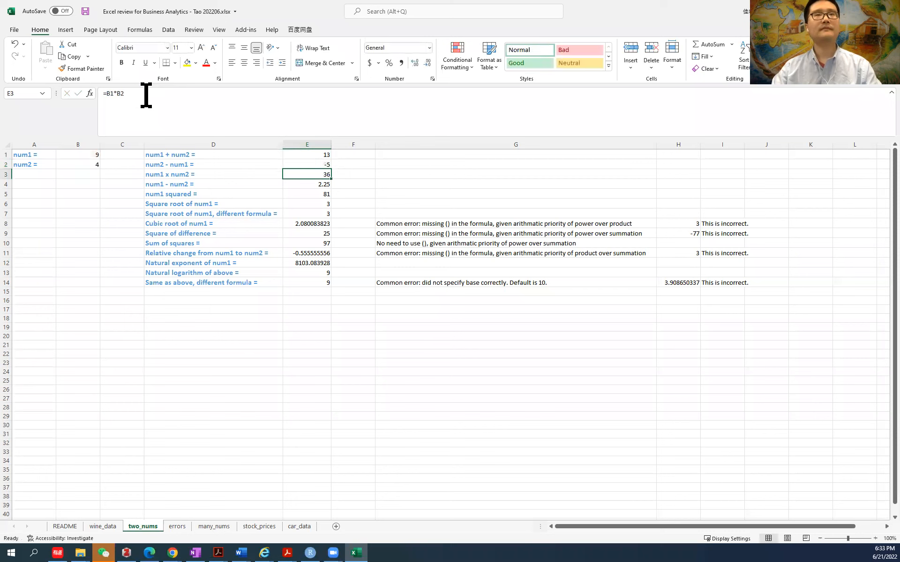
# Enter the note "Common error: missing equal sign" in G1, beside the num1 + num2 row
pyautogui.click(435, 164)
pyautogui.click(435, 154)
pyautogui.write('Co')
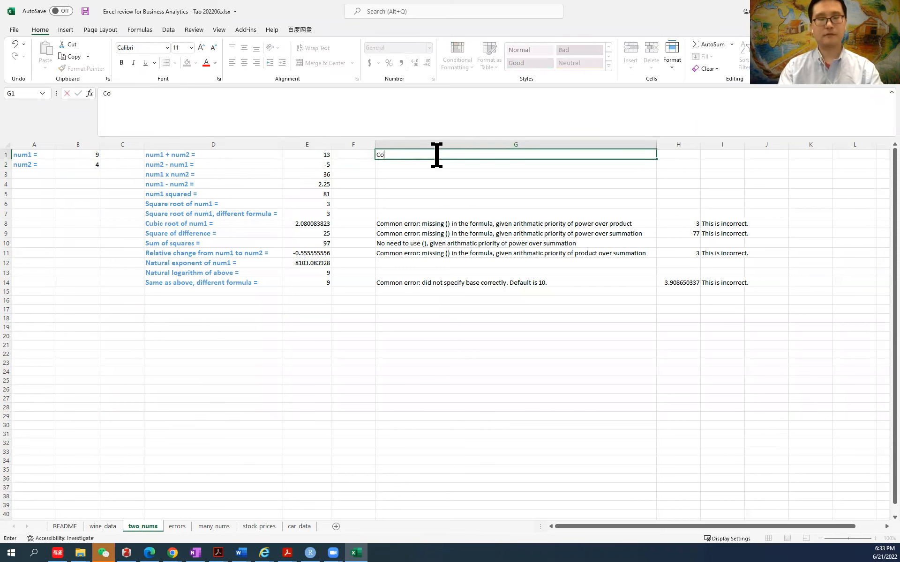
pyautogui.write('mmon error: missing')
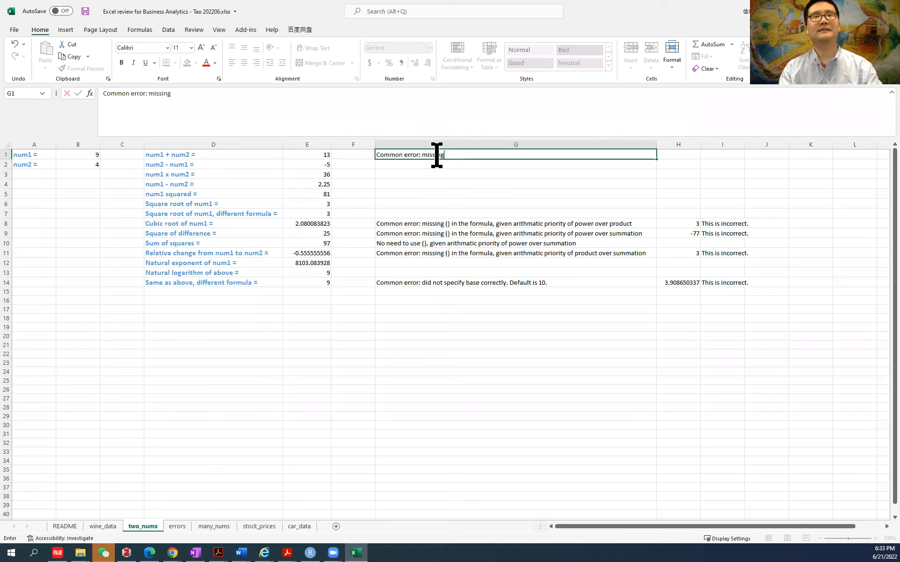
pyautogui.write(' equal sign')
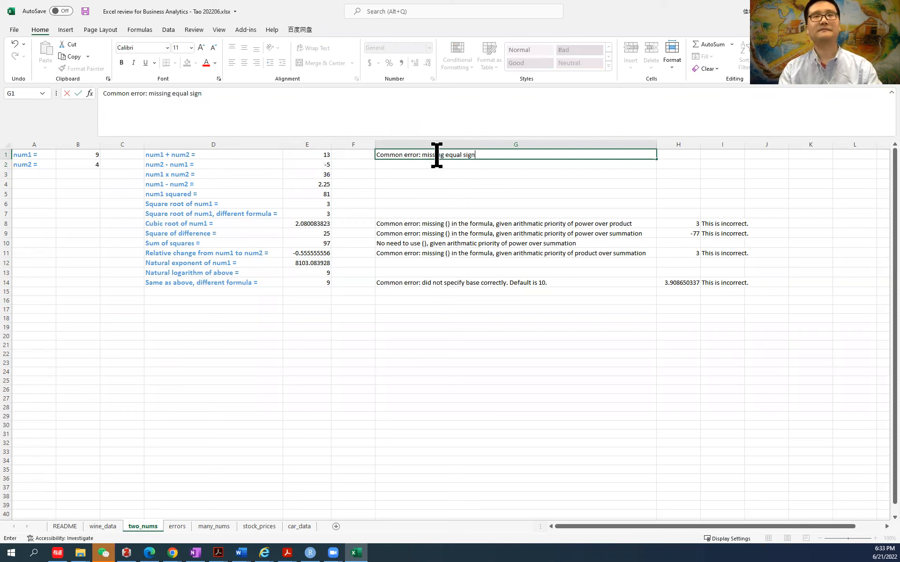
# Enter B1+B2 in H1 without a leading equal sign as an example of the error
pyautogui.click(685, 157)
pyautogui.click(345, 107)
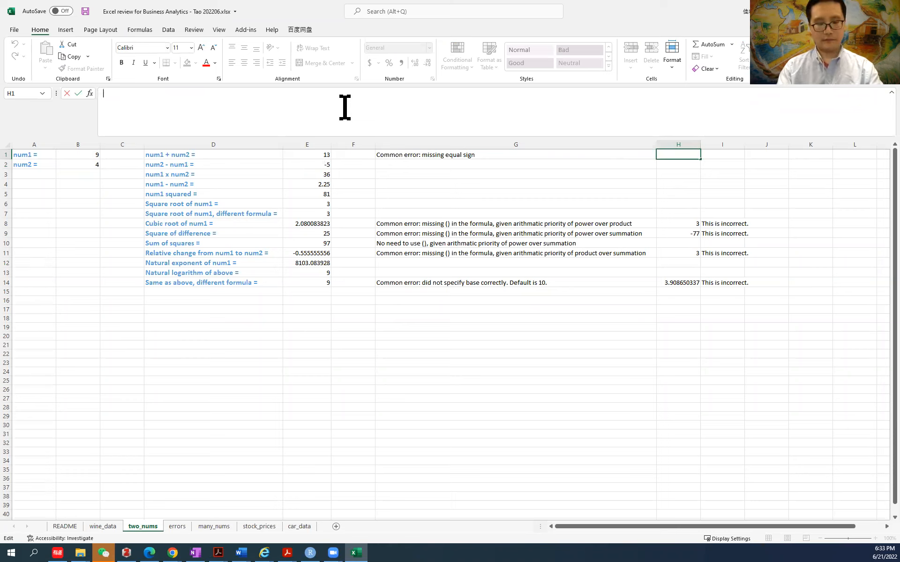
pyautogui.write('B1+B2')
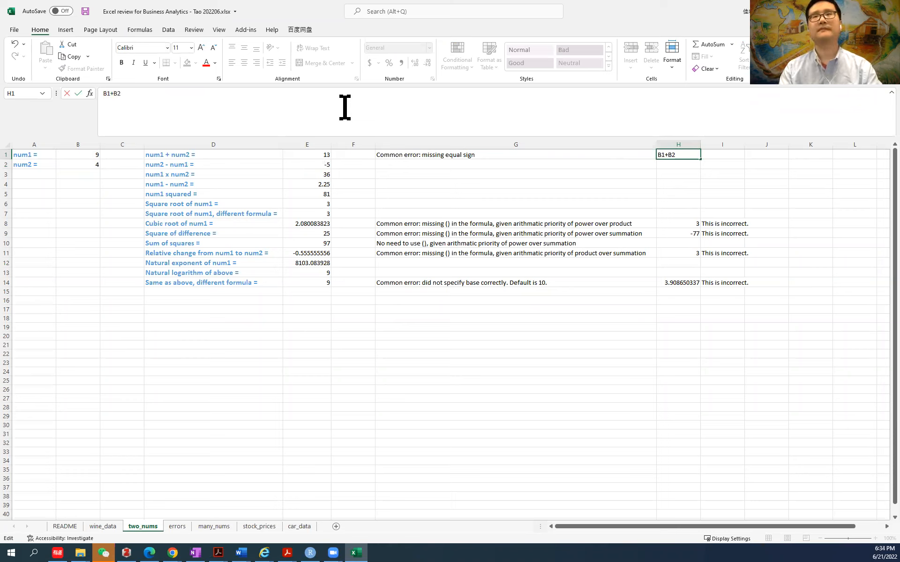
pyautogui.press('Return')
# Append an equal sign to the end of the example in H1, making it B1+B2=
pyautogui.click(671, 158)
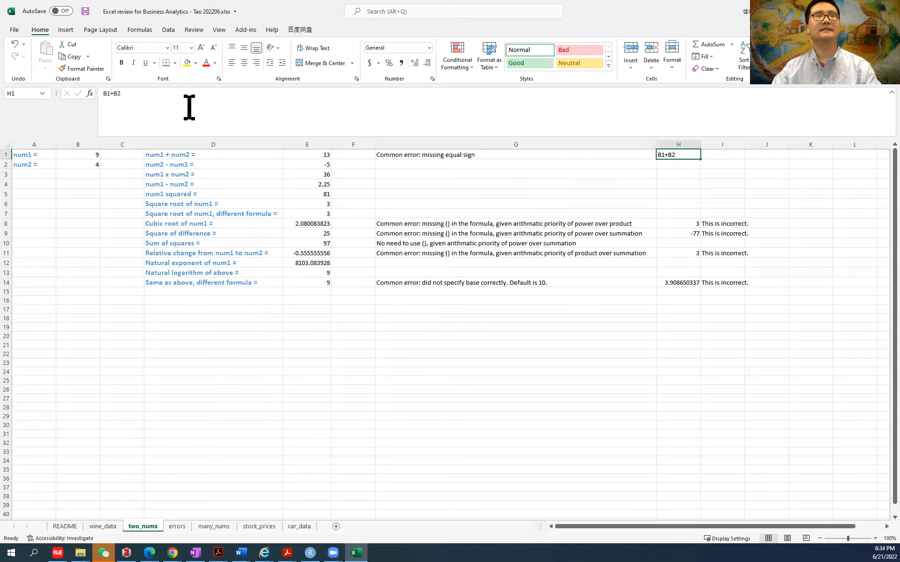
pyautogui.click(163, 95)
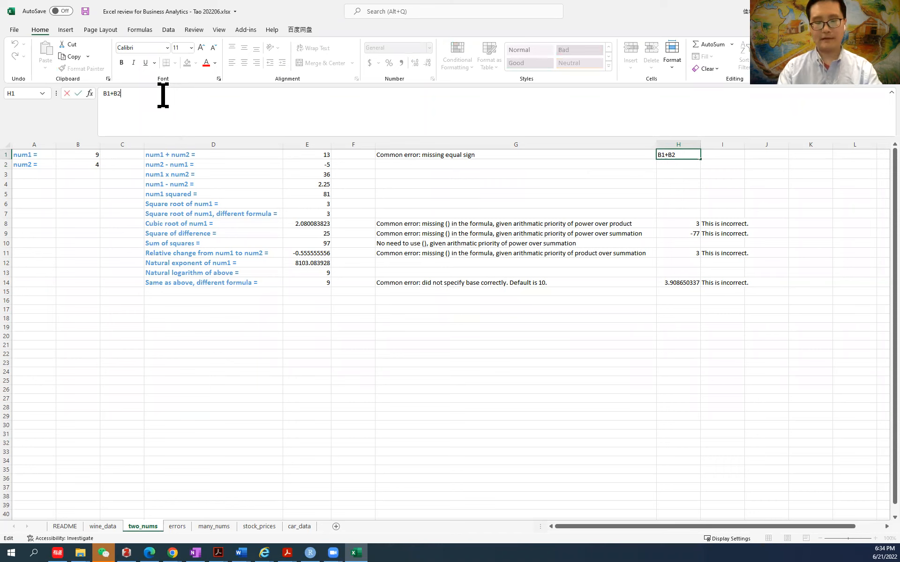
pyautogui.write('=')
pyautogui.press('Return')
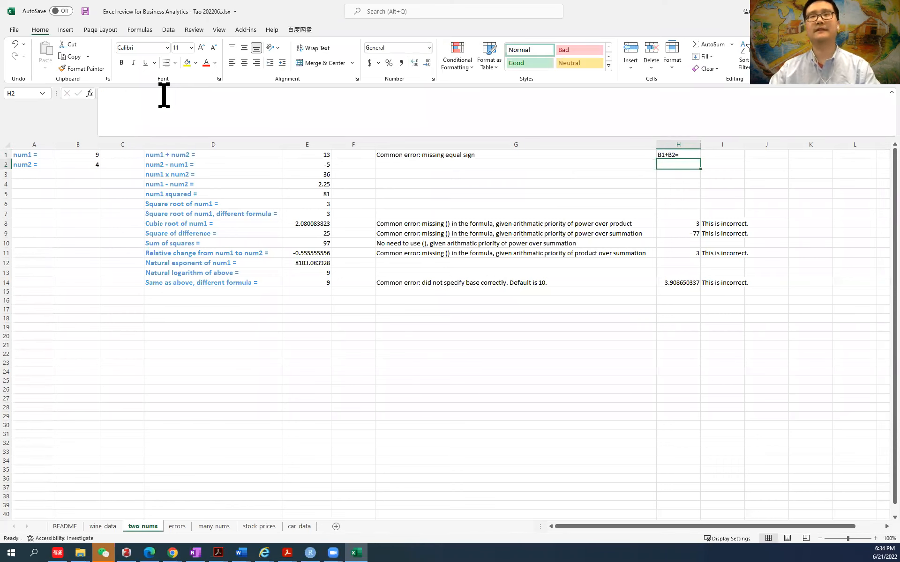
# Copy the "This is incorrect." remark from I8 to I1, beside the B1+B2= example
pyautogui.click(712, 222)
pyautogui.hotkey('ctrl', 'c')
pyautogui.click(707, 156)
pyautogui.hotkey('ctrl', 'v')
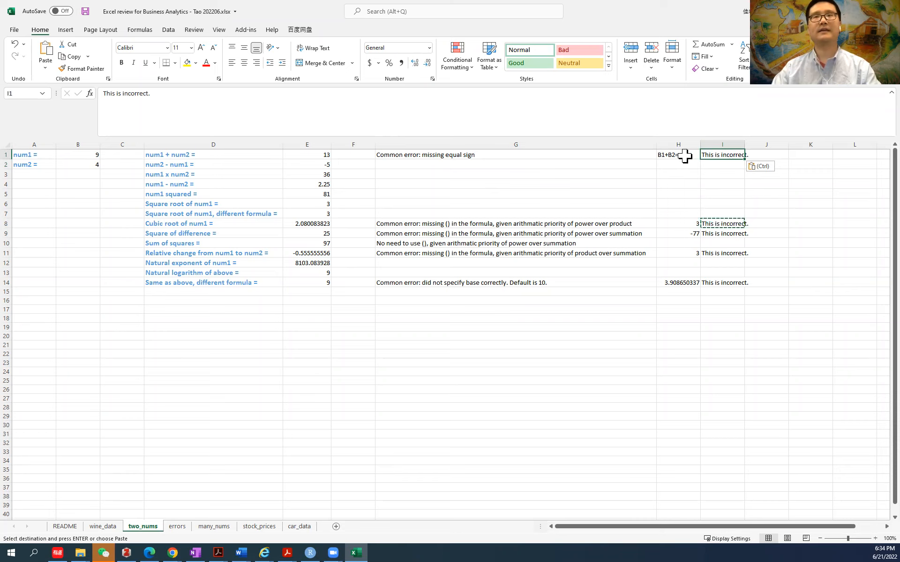
pyautogui.click(685, 156)
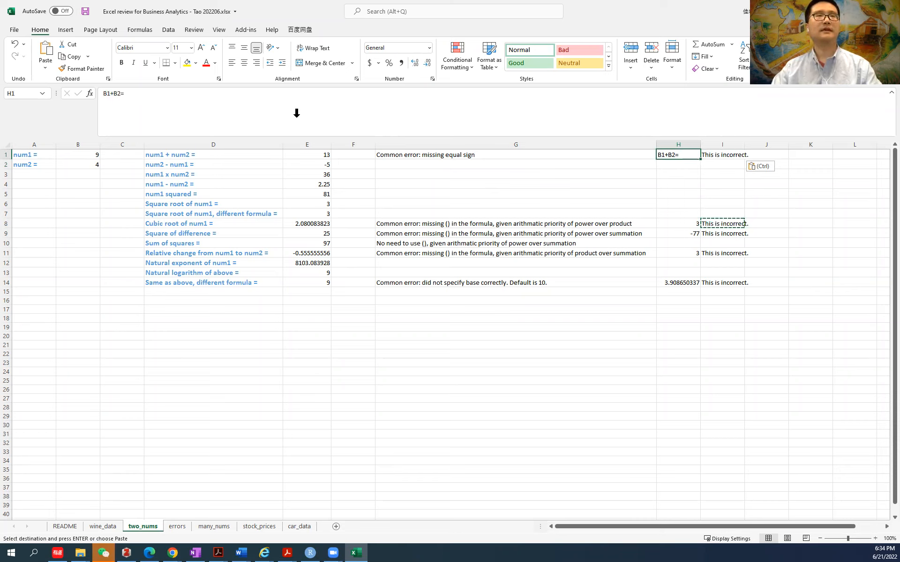
# Examine the num1 x num2 formula in E3, singling out its multiplication operator, and leave it unedited
pyautogui.click(206, 176)
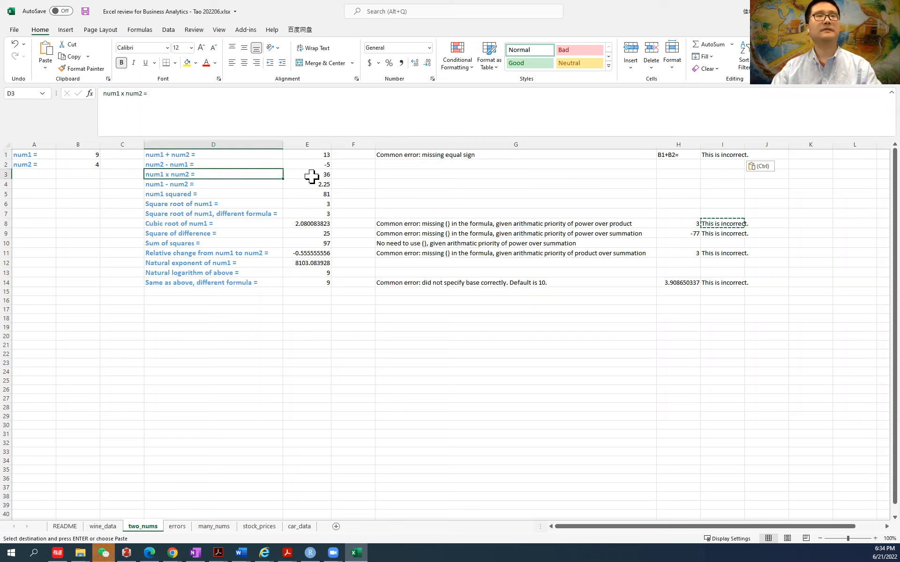
pyautogui.click(312, 176)
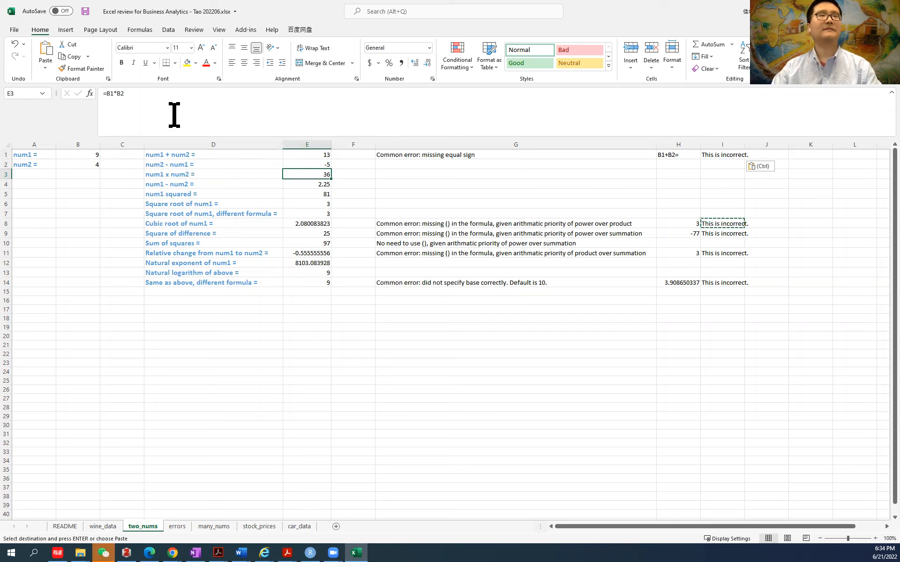
pyautogui.click(114, 94)
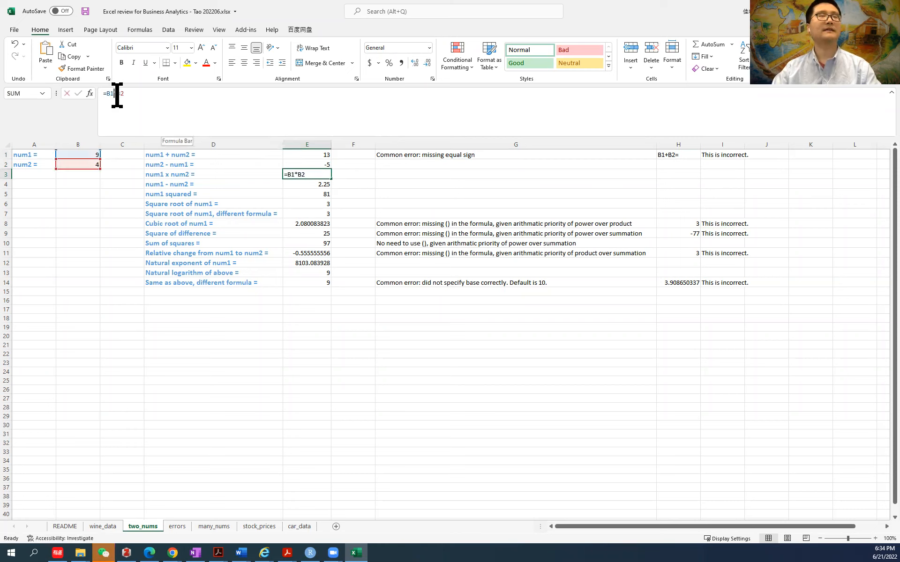
pyautogui.moveTo(114, 95); pyautogui.dragTo(117, 95)
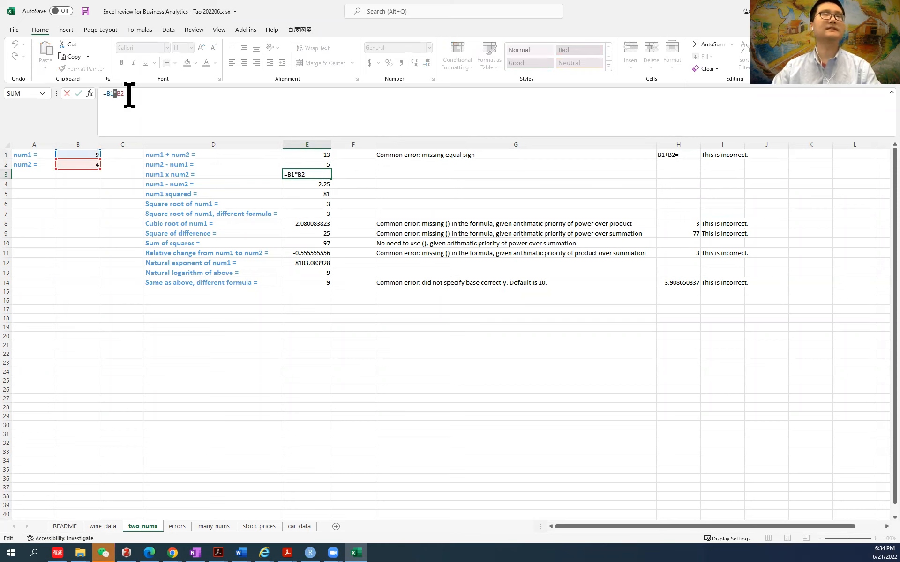
pyautogui.click(67, 93)
# Correct the label in D4 to "num1 / num2 =" to match the division formula beside it
pyautogui.click(305, 185)
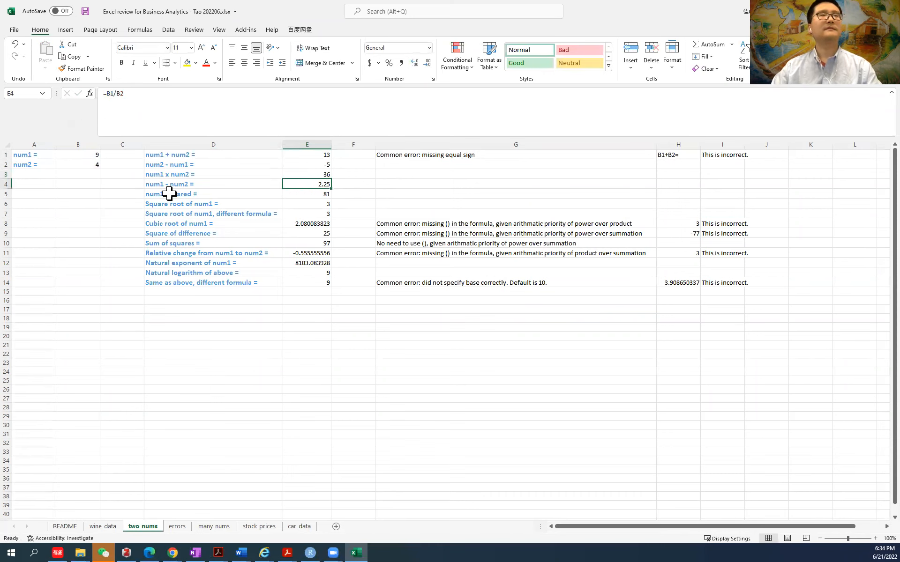
pyautogui.click(171, 184)
pyautogui.click(121, 93)
pyautogui.press('BackSpace')
pyautogui.write('/')
pyautogui.click(203, 89)
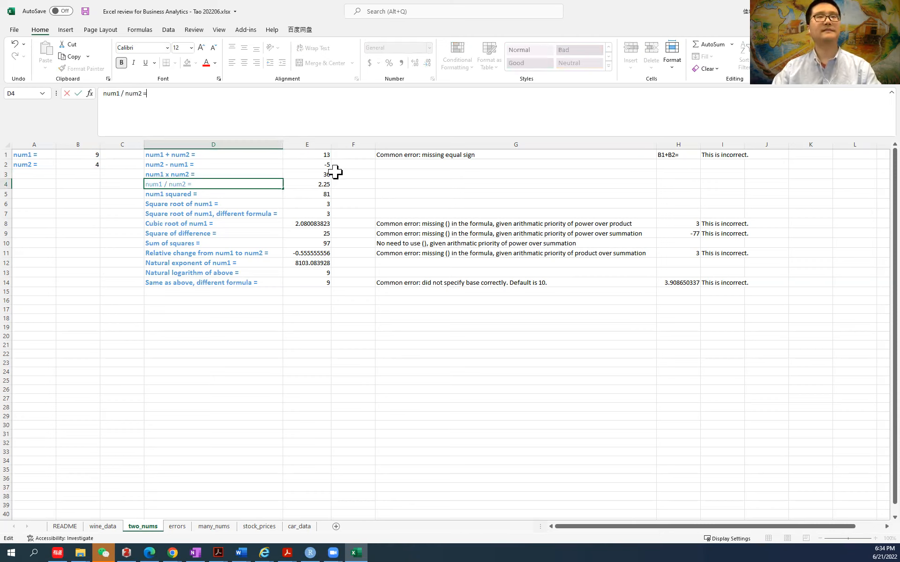
pyautogui.press('Return')
# Examine the num1 / num2 division formula in E4 and leave it unedited
pyautogui.click(327, 183)
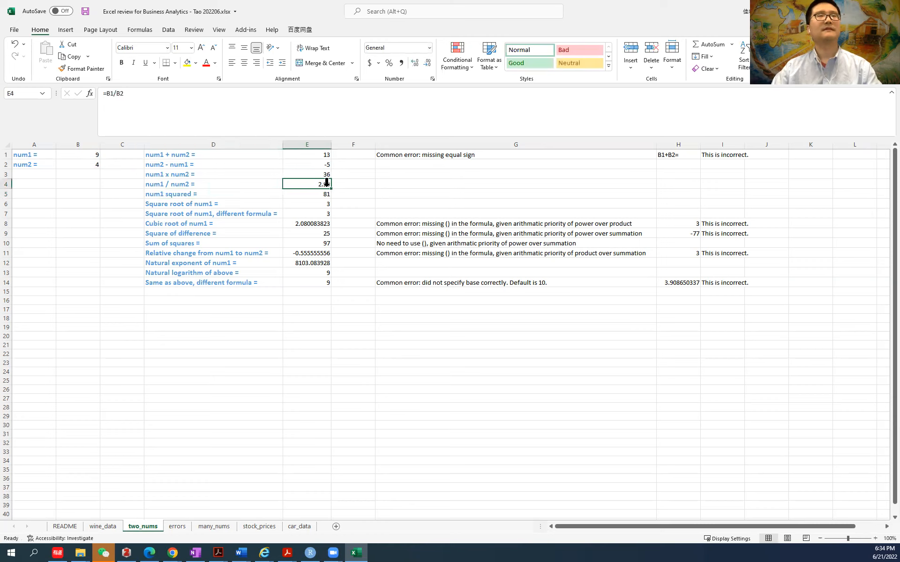
pyautogui.click(152, 94)
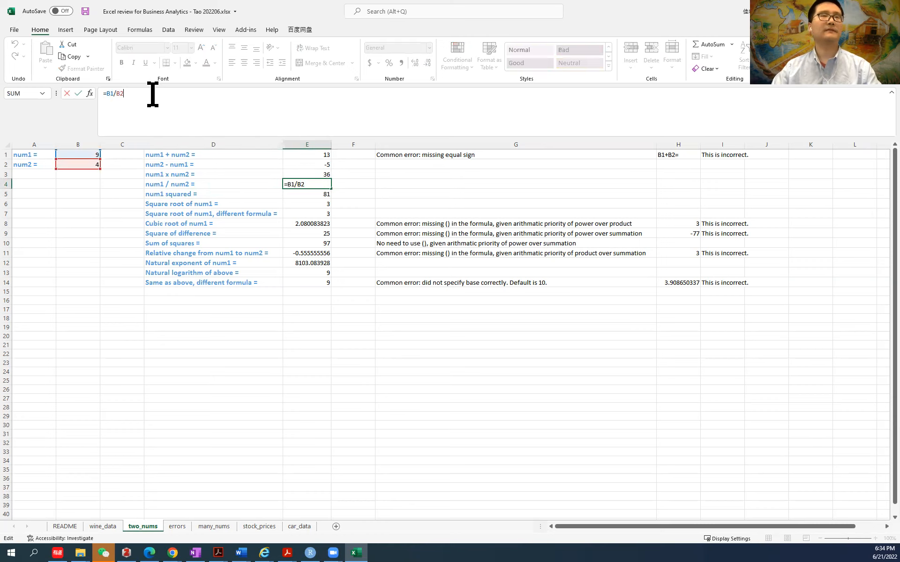
pyautogui.press('Return')
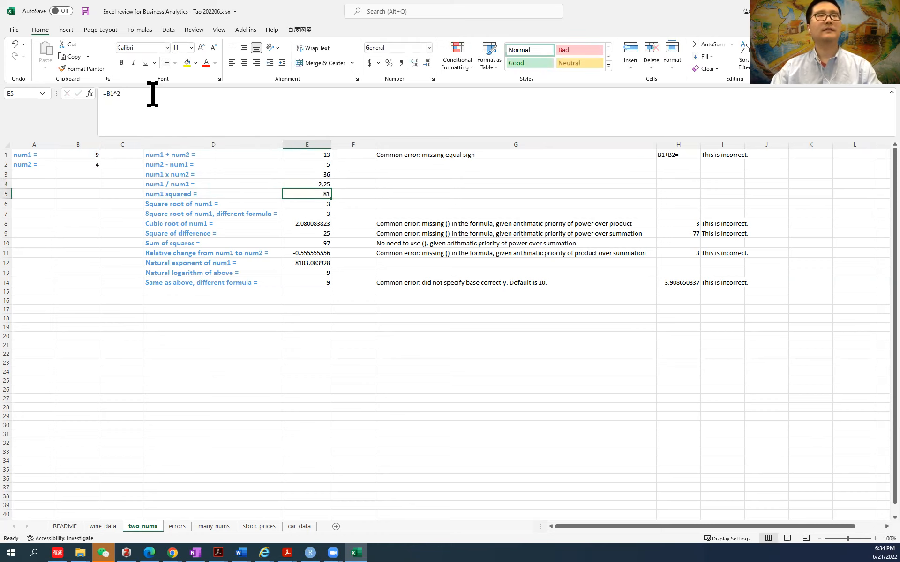
pyautogui.press('Up')
# Examine the num1 squared formula in E5 and the square root formula in E6, singling out the power operator and the SQRT function name
pyautogui.click(320, 195)
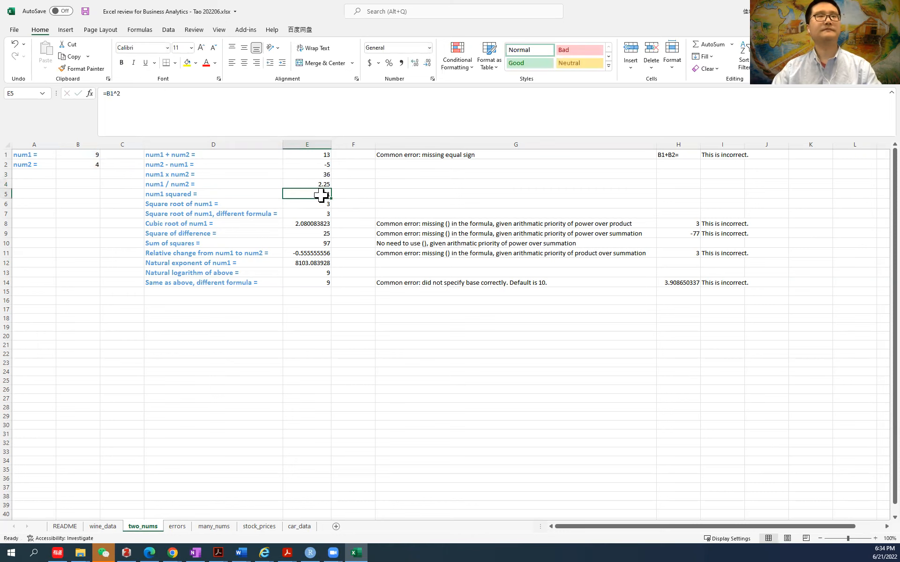
pyautogui.click(126, 94)
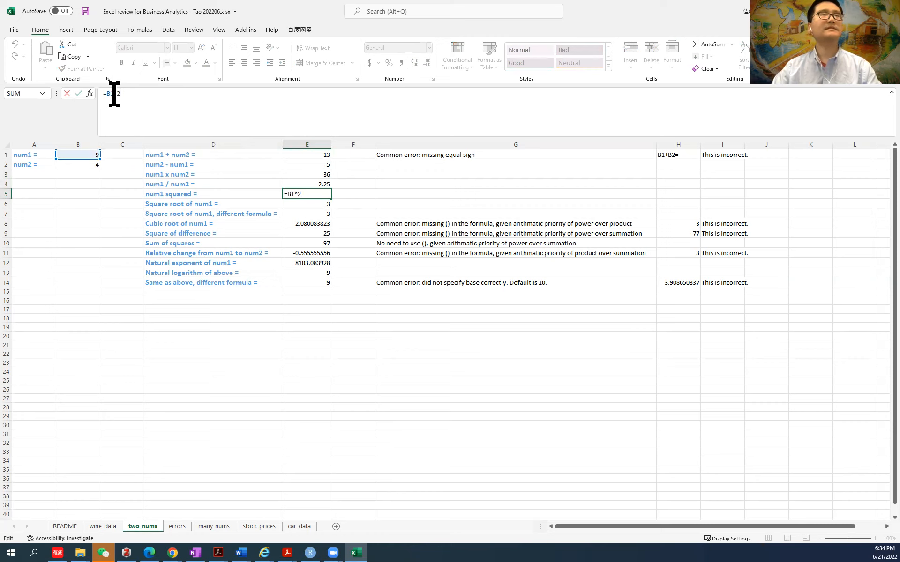
pyautogui.moveTo(115, 93); pyautogui.dragTo(119, 94)
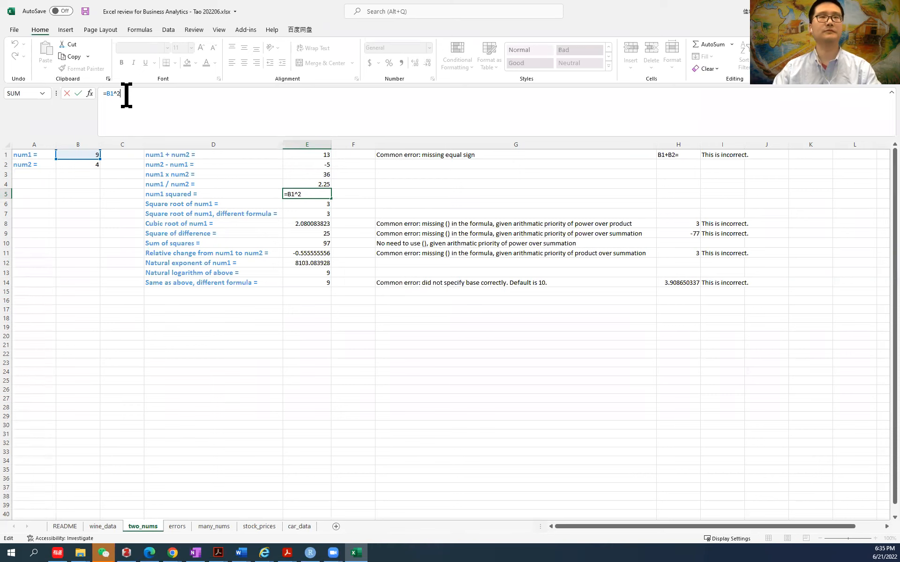
pyautogui.press('Return')
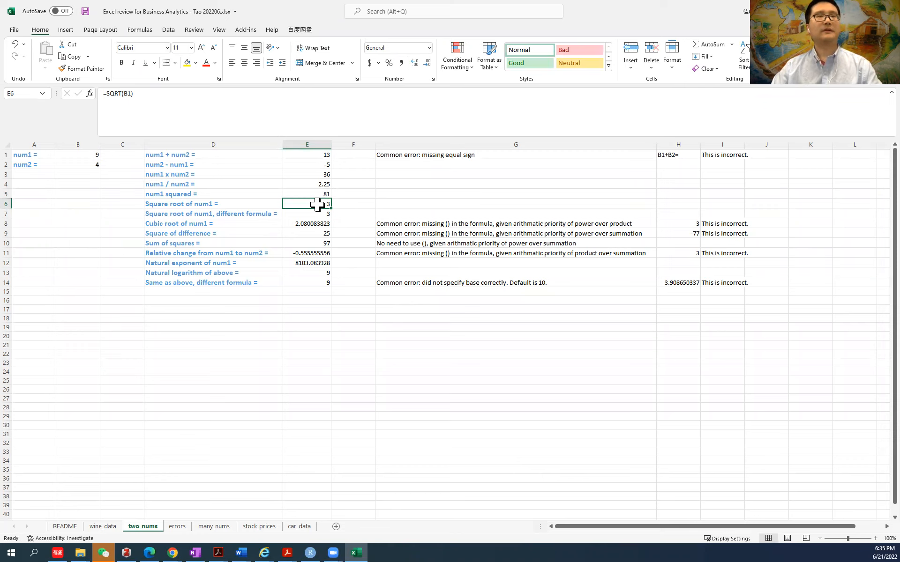
pyautogui.doubleClick(115, 94)
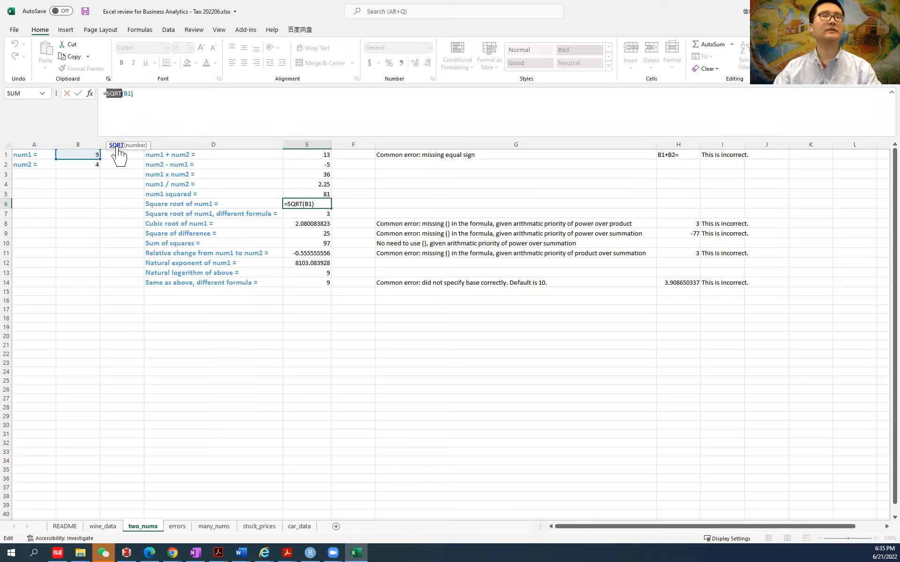
pyautogui.click(141, 93)
pyautogui.moveTo(139, 93); pyautogui.dragTo(87, 93)
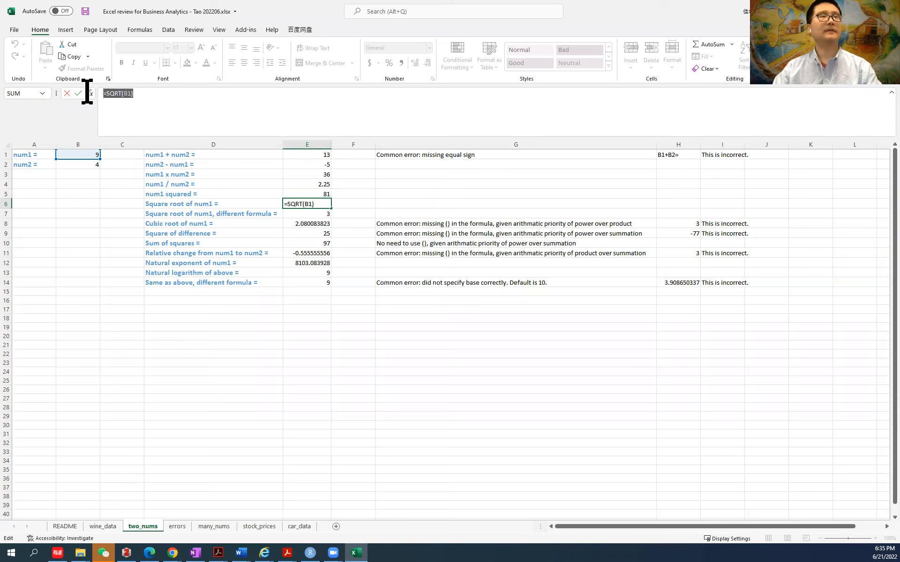
pyautogui.press('BackSpace')
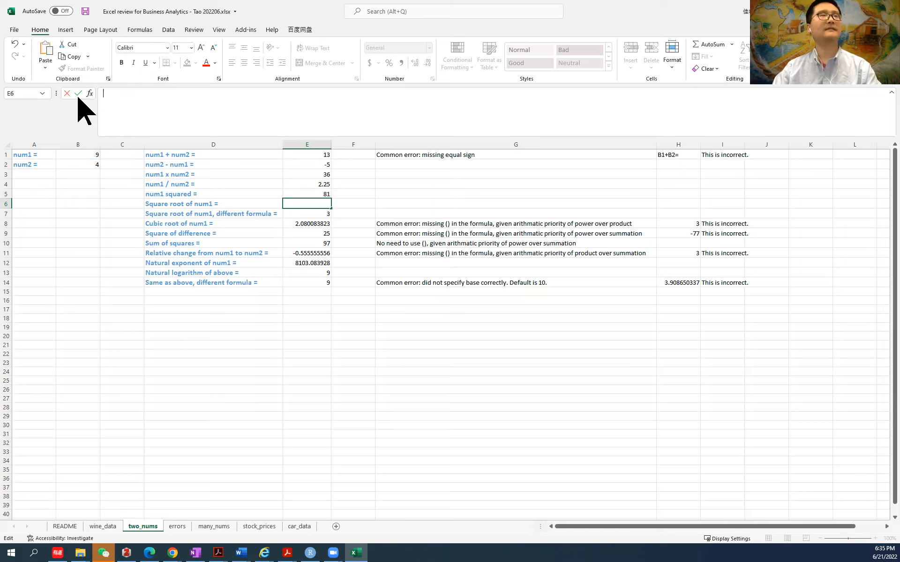
pyautogui.click(67, 93)
pyautogui.click(287, 230)
pyautogui.click(318, 205)
pyautogui.click(104, 94)
pyautogui.click(90, 93)
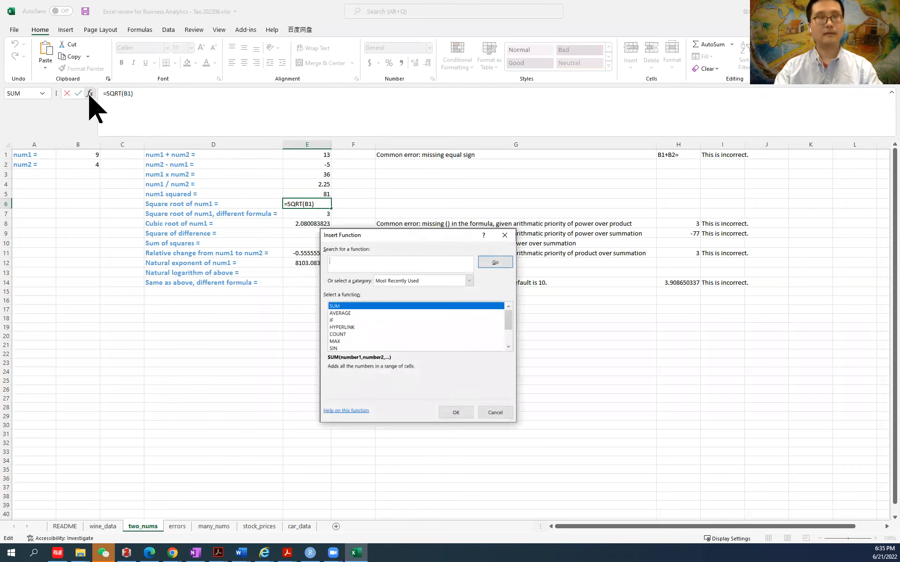
pyautogui.click(509, 236)
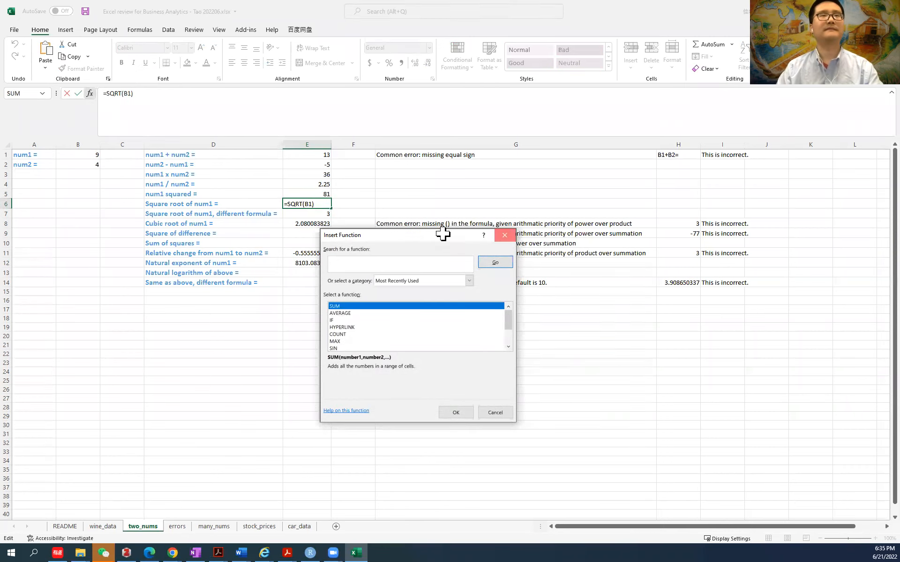
# Clear the square root formula in E6 and rebuild it as =SQRT(B1), choosing the suggested SQRT function and referencing the num1 cell
pyautogui.moveTo(133, 93); pyautogui.dragTo(99, 93)
pyautogui.press('BackSpace')
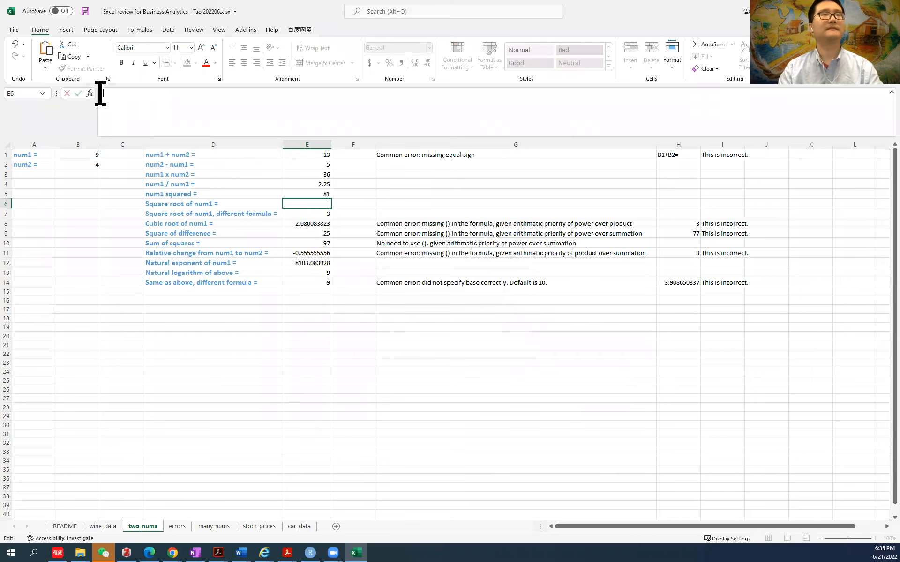
pyautogui.write('=s')
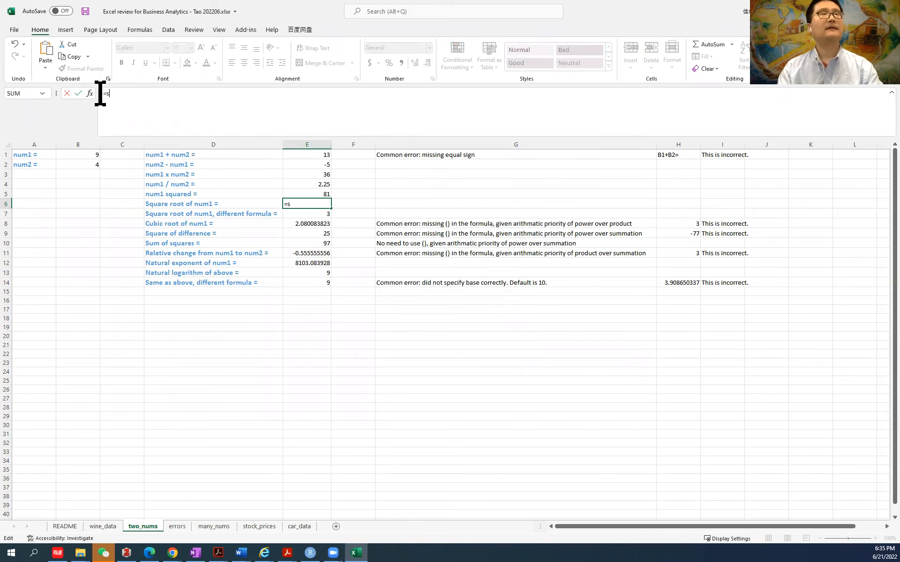
pyautogui.write('q')
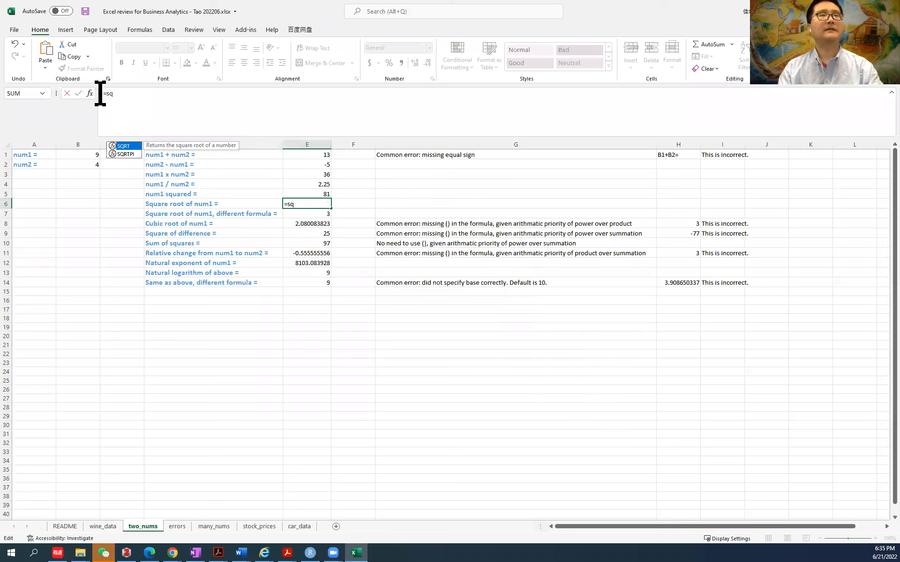
pyautogui.doubleClick(129, 146)
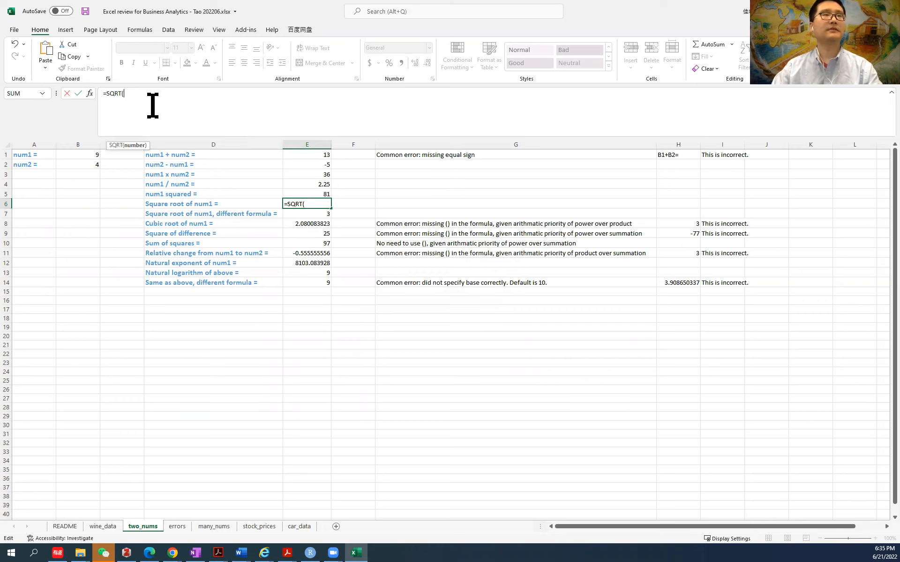
pyautogui.click(84, 155)
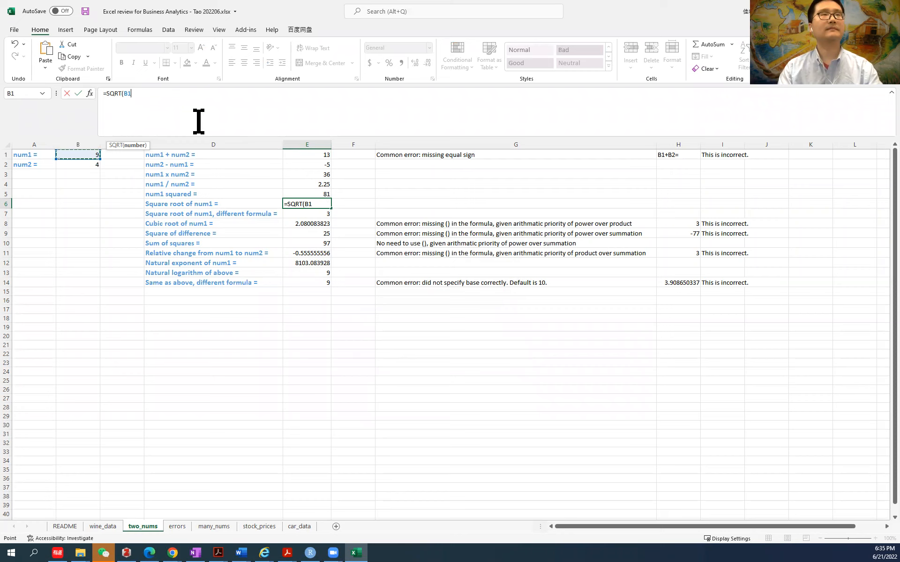
pyautogui.write(')')
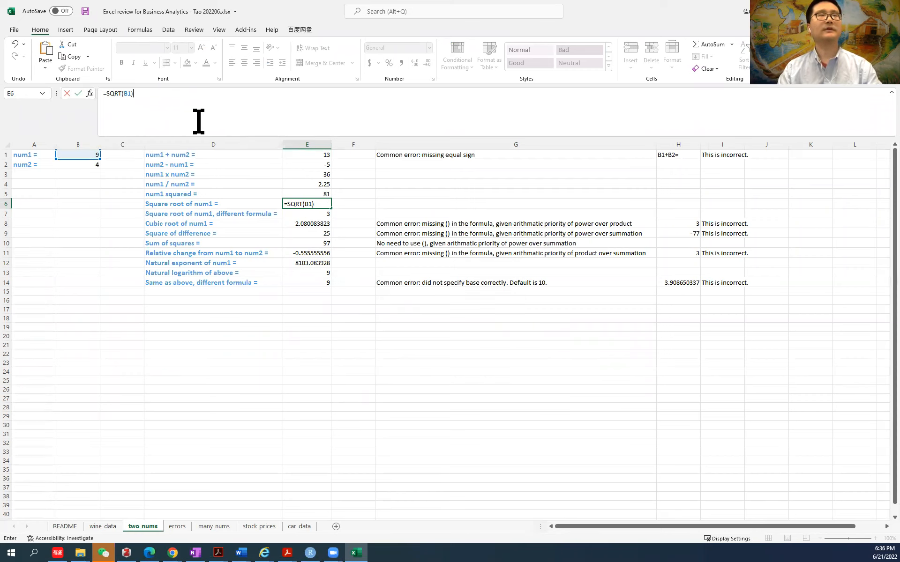
pyautogui.click(315, 204)
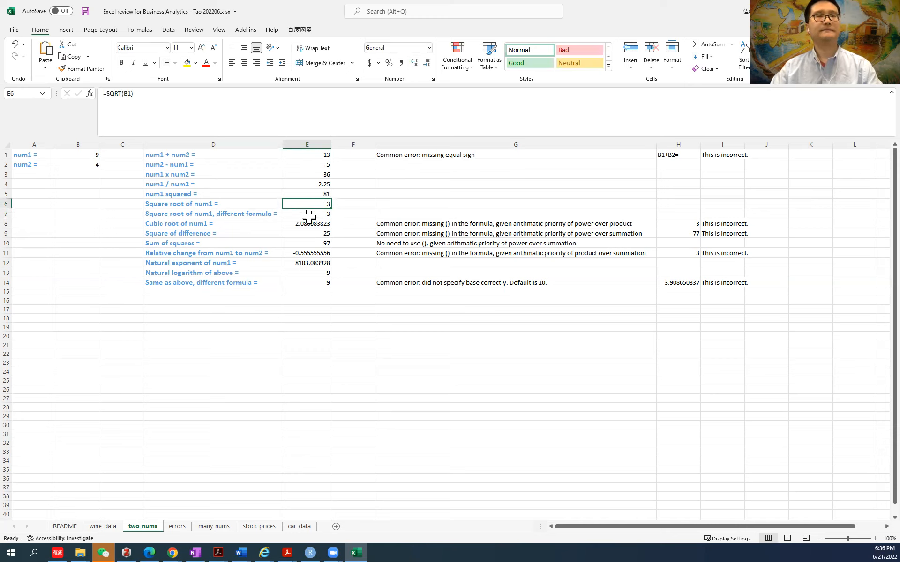
# Examine the alternative square root formula in E7 and the cubic root formula in E8, leaving both unedited
pyautogui.click(310, 215)
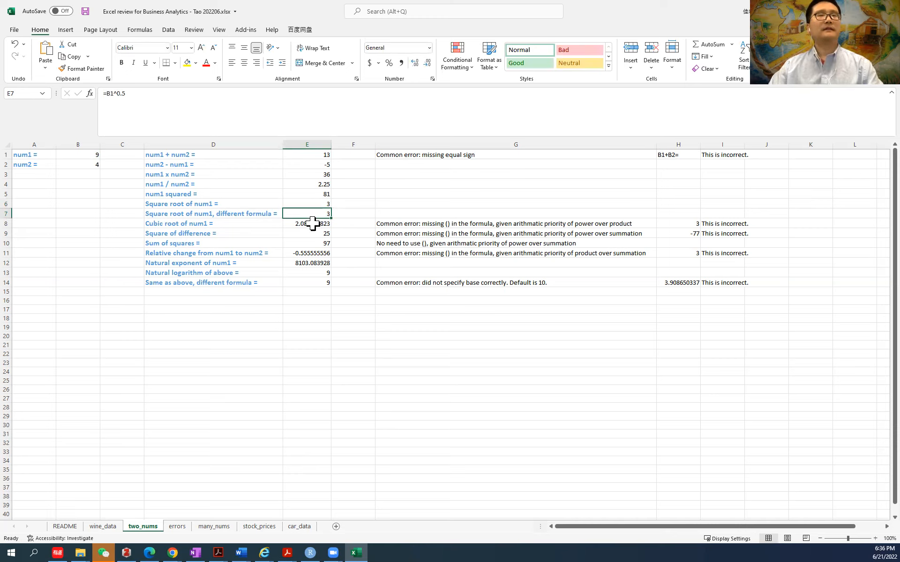
pyautogui.click(129, 95)
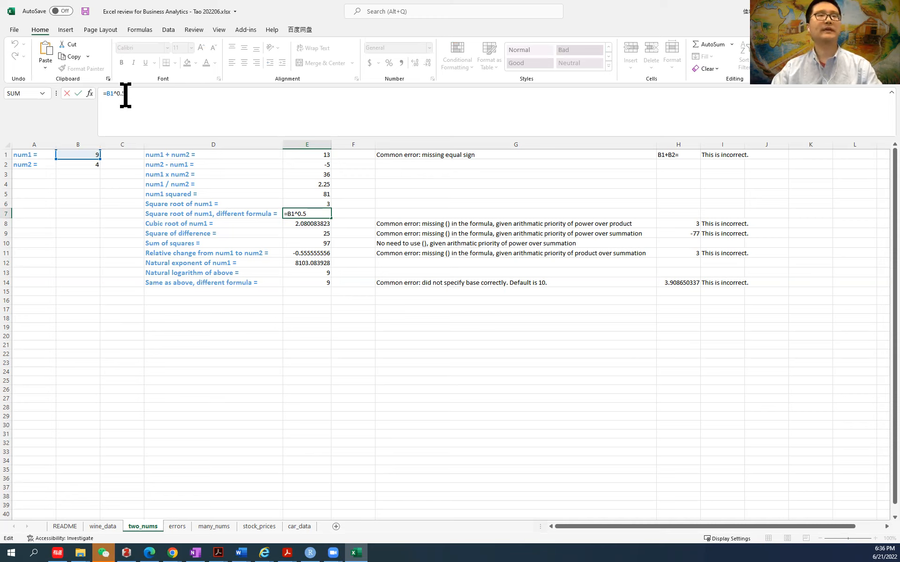
pyautogui.click(76, 95)
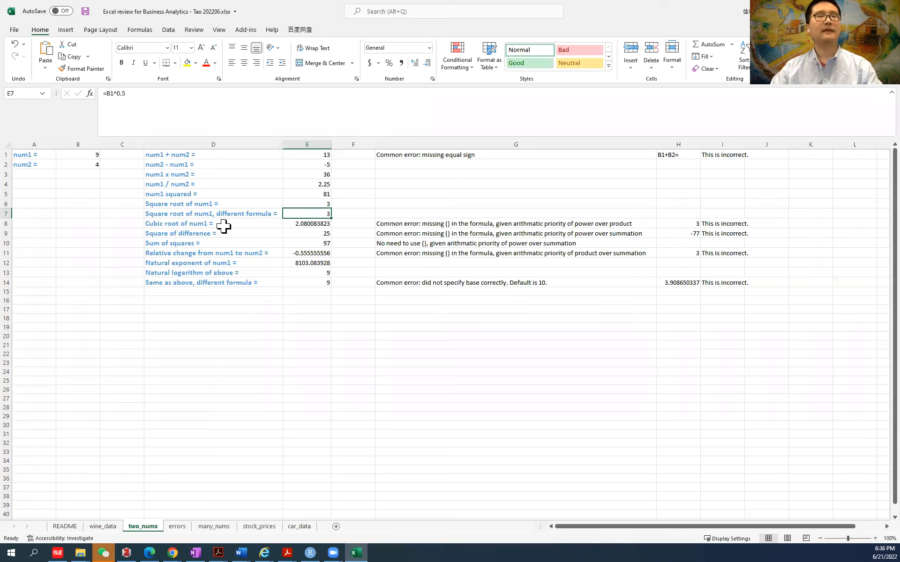
pyautogui.click(315, 226)
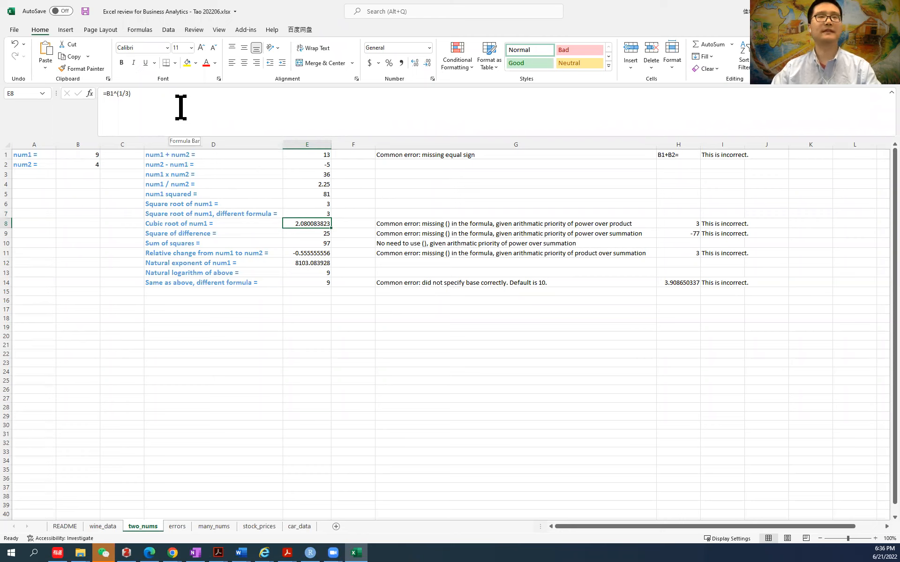
pyautogui.click(137, 96)
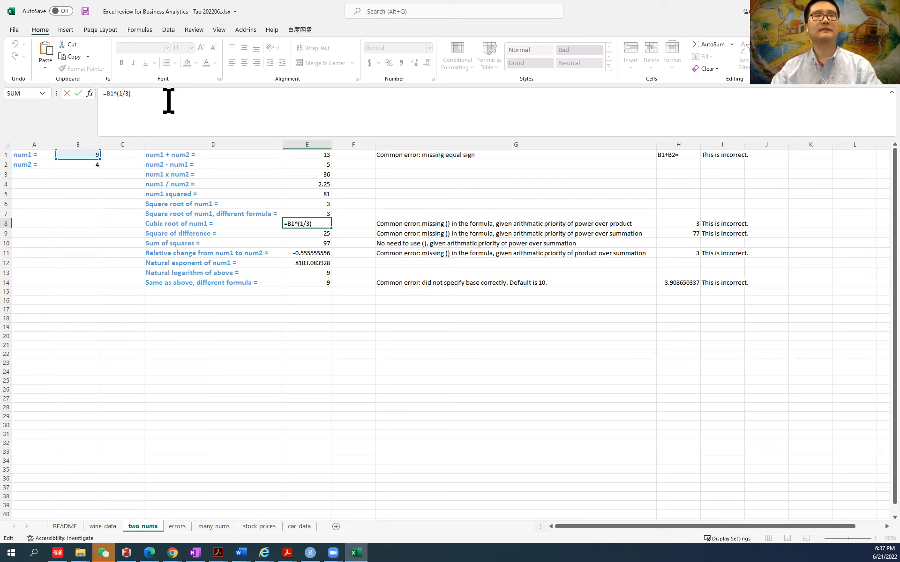
pyautogui.press('Return')
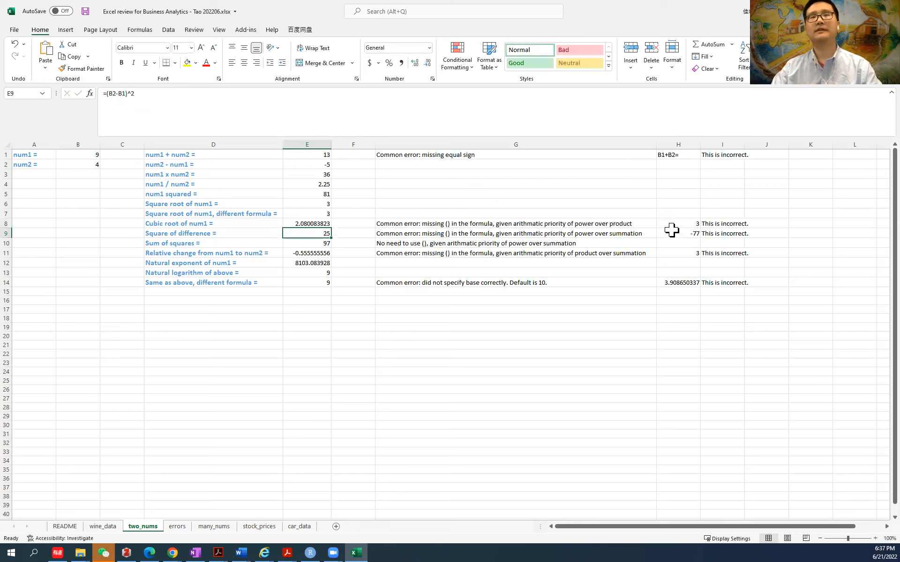
# Examine the incorrect cubic root example in H8, singling out the 1/3 exponent written without parentheses
pyautogui.click(677, 224)
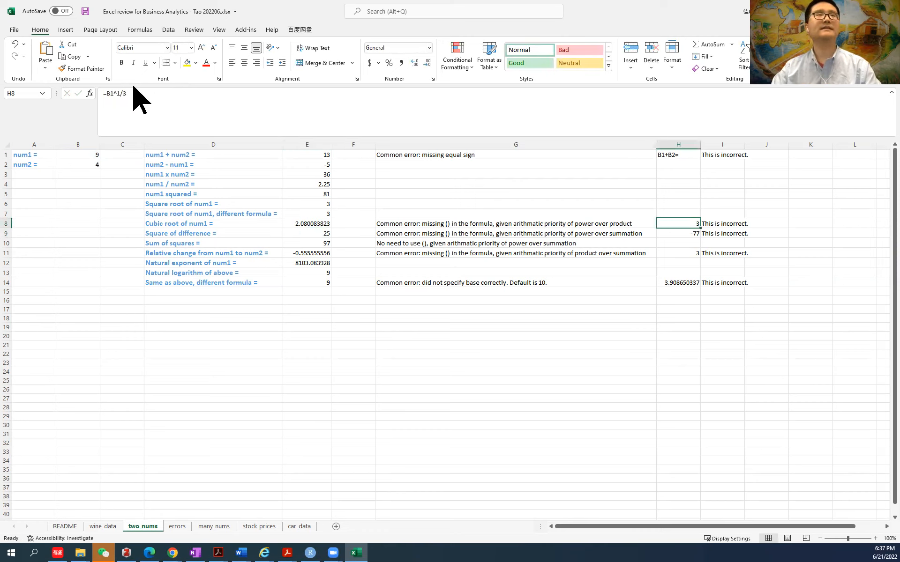
pyautogui.click(136, 95)
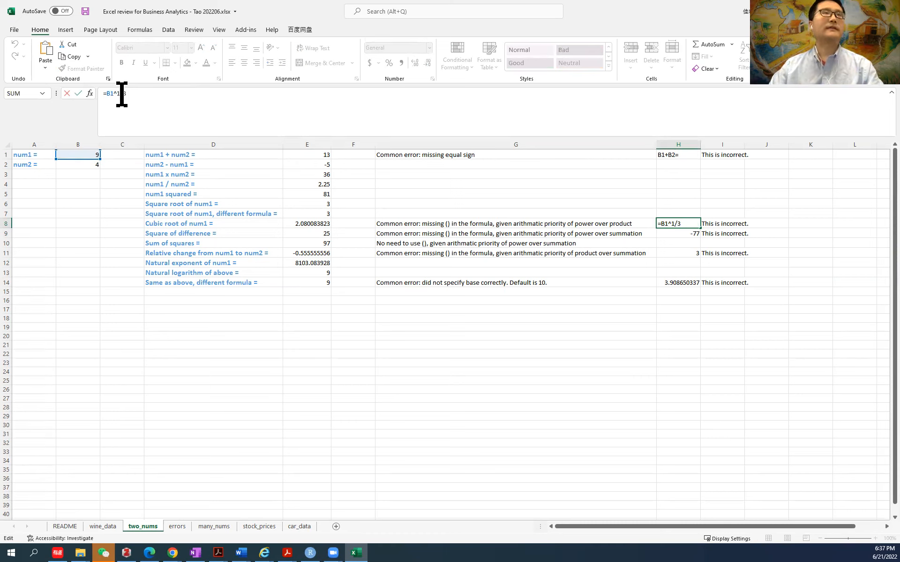
pyautogui.moveTo(115, 94); pyautogui.dragTo(128, 96)
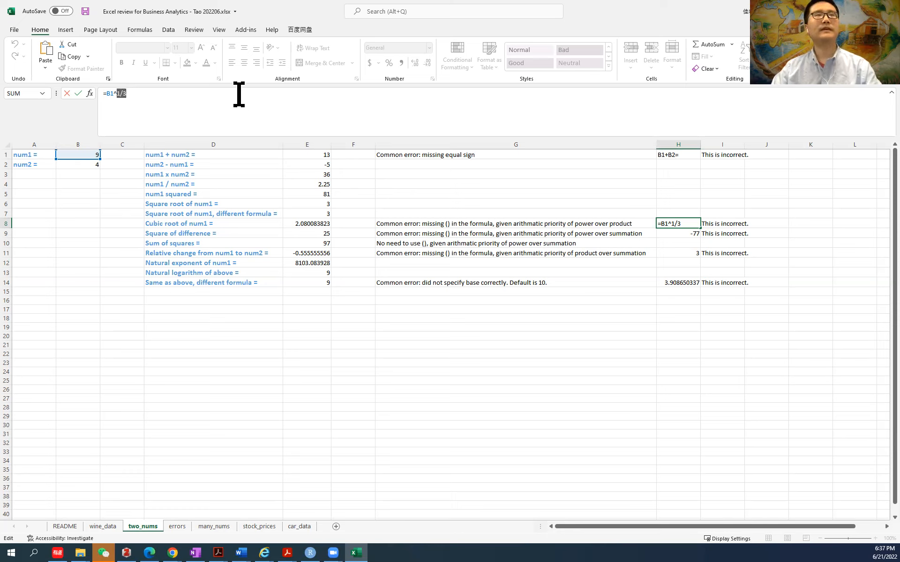
pyautogui.press('Return')
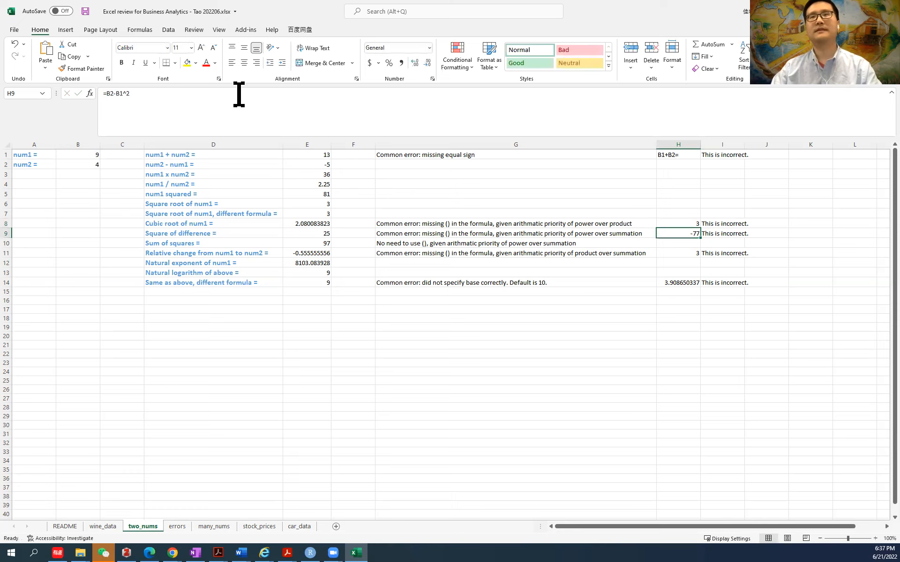
pyautogui.click(675, 223)
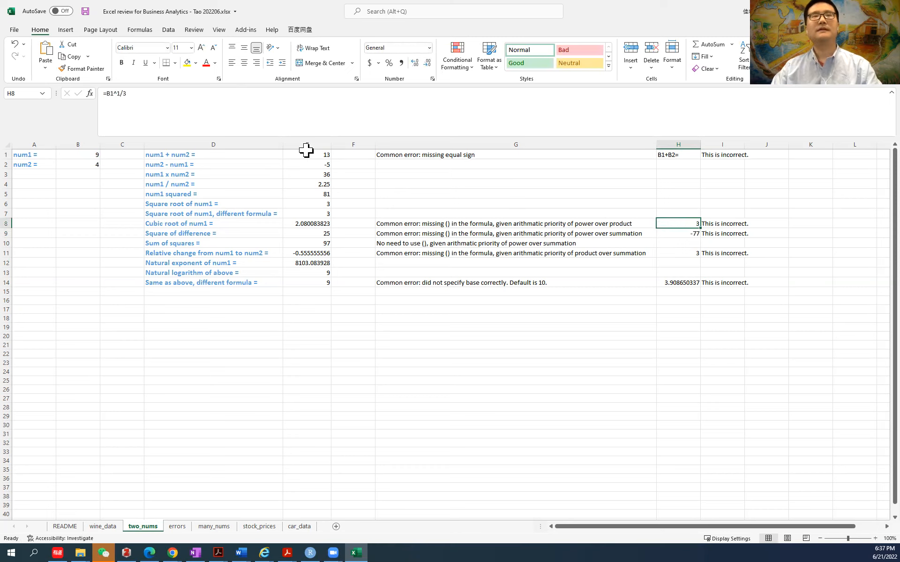
pyautogui.click(126, 93)
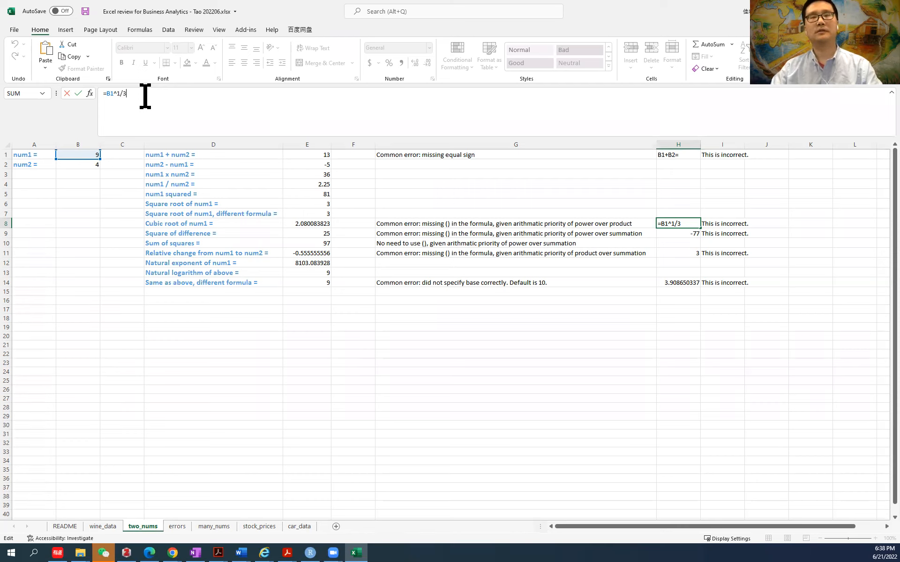
# Examine the square of difference formula in E9 and the sum of squares formula in E10, singling out the squared num2 term
pyautogui.click(313, 234)
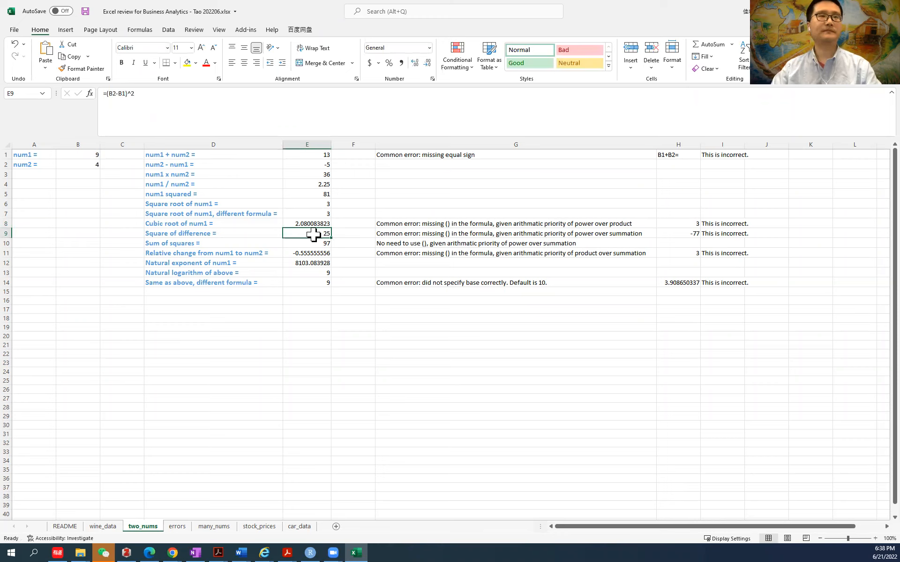
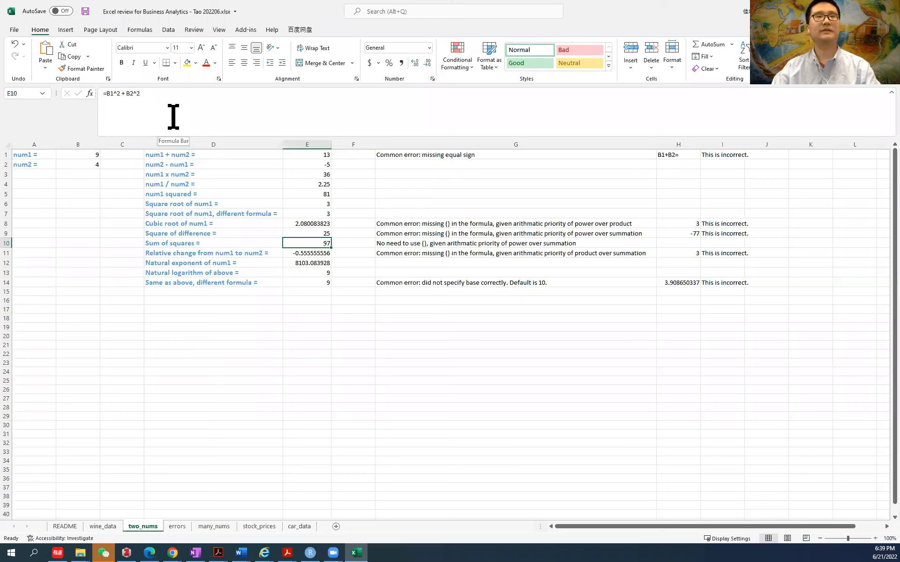
pyautogui.click(107, 94)
pyautogui.moveTo(127, 93); pyautogui.dragTo(150, 93)
pyautogui.doubleClick(150, 94)
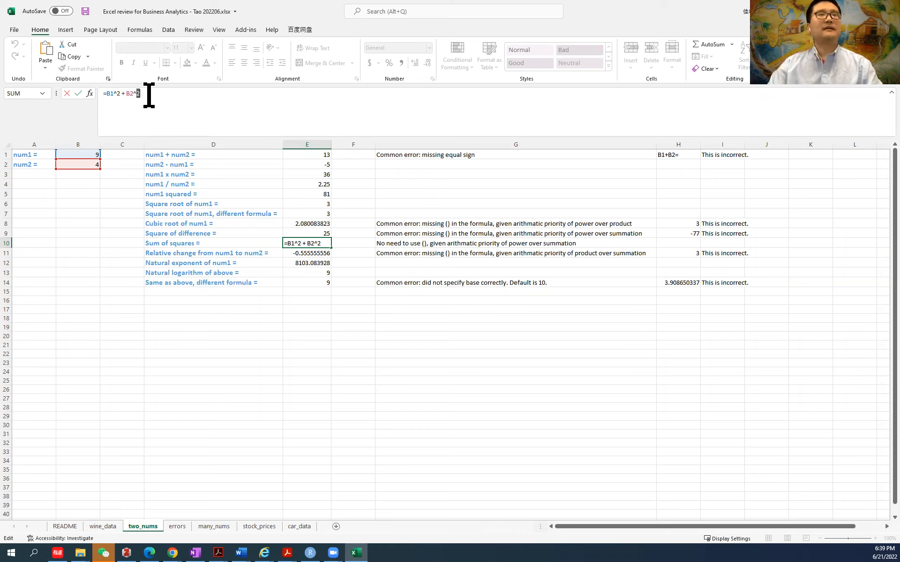
pyautogui.click(149, 95)
pyautogui.press('Return')
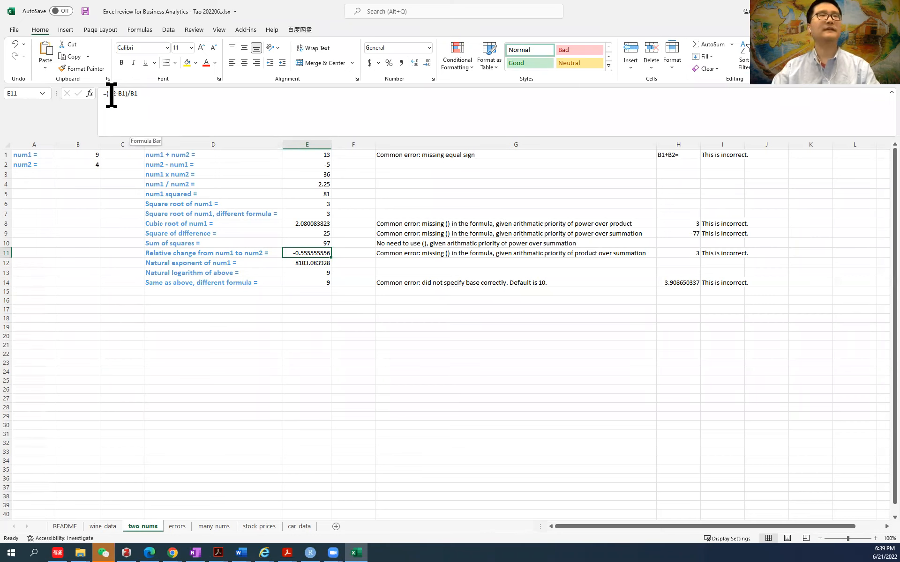
# Examine the relative change formula in E11, singling out the parenthesized difference B2-B1 and its individual cell references, leaving it unedited
pyautogui.moveTo(109, 94); pyautogui.dragTo(126, 94)
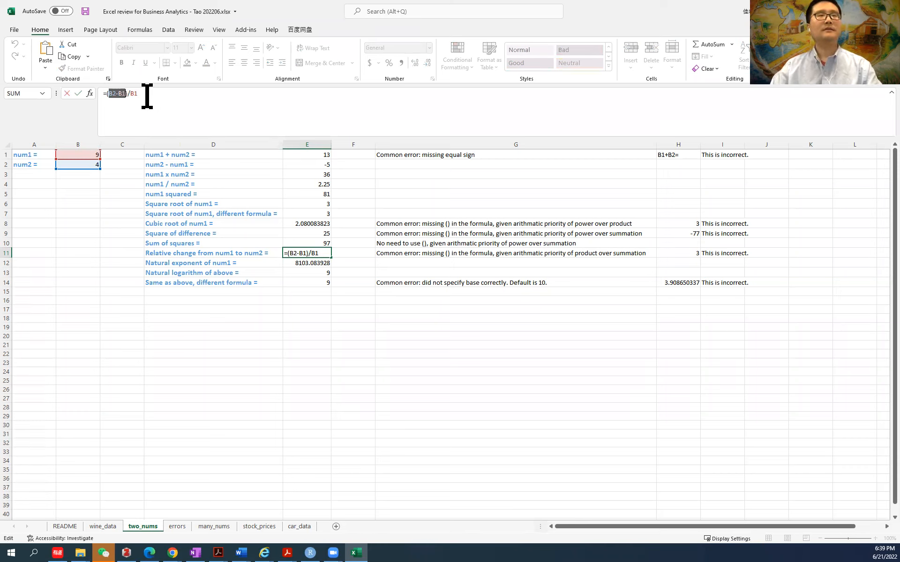
pyautogui.click(121, 96)
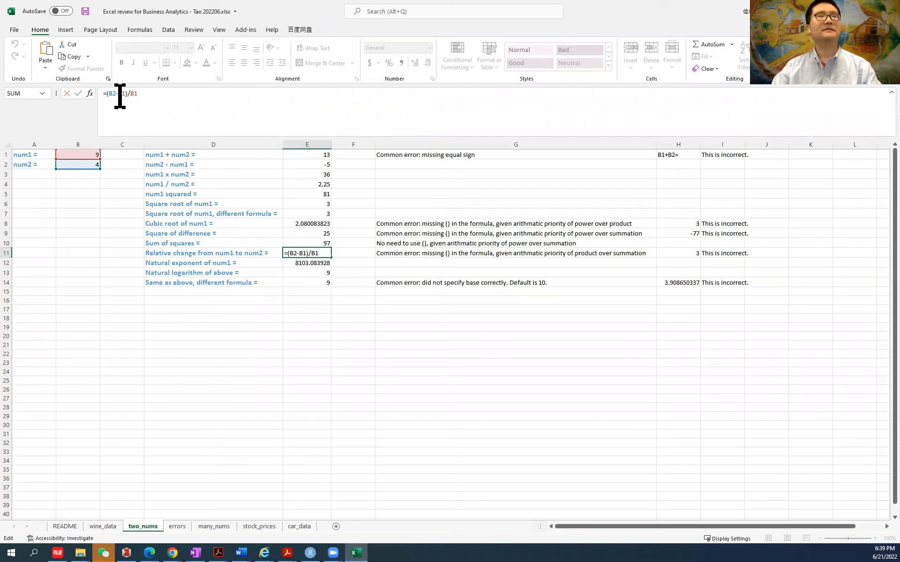
pyautogui.doubleClick(122, 94)
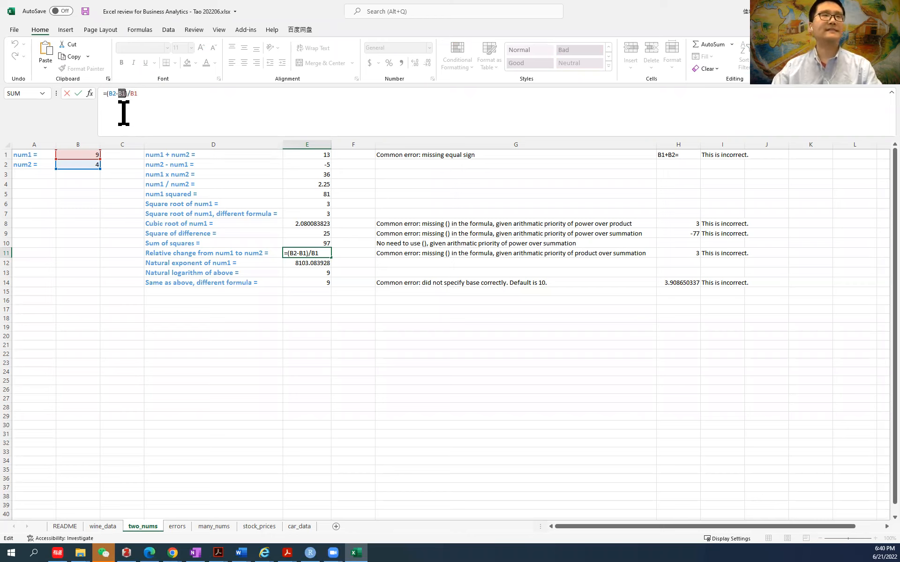
pyautogui.moveTo(109, 93); pyautogui.dragTo(116, 94)
pyautogui.click(125, 95)
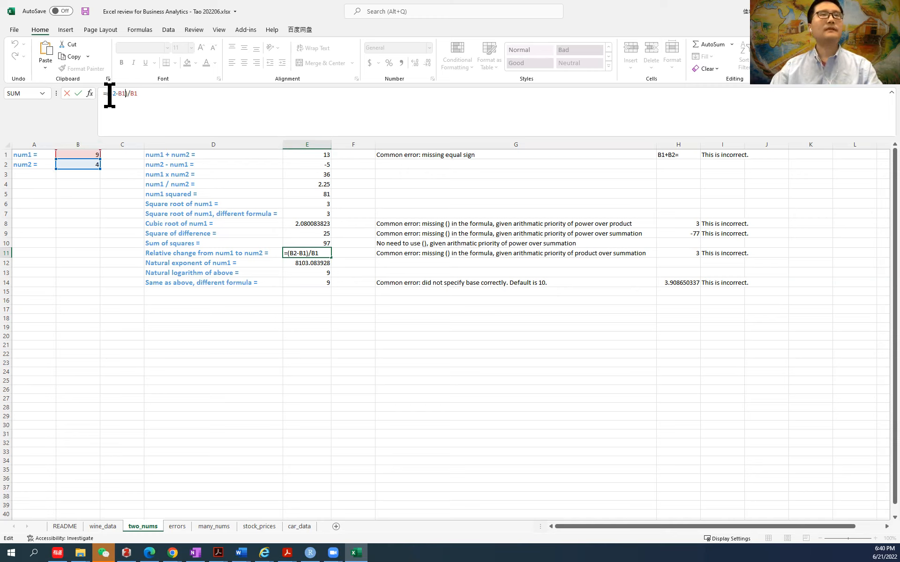
pyautogui.moveTo(106, 96); pyautogui.dragTo(142, 96)
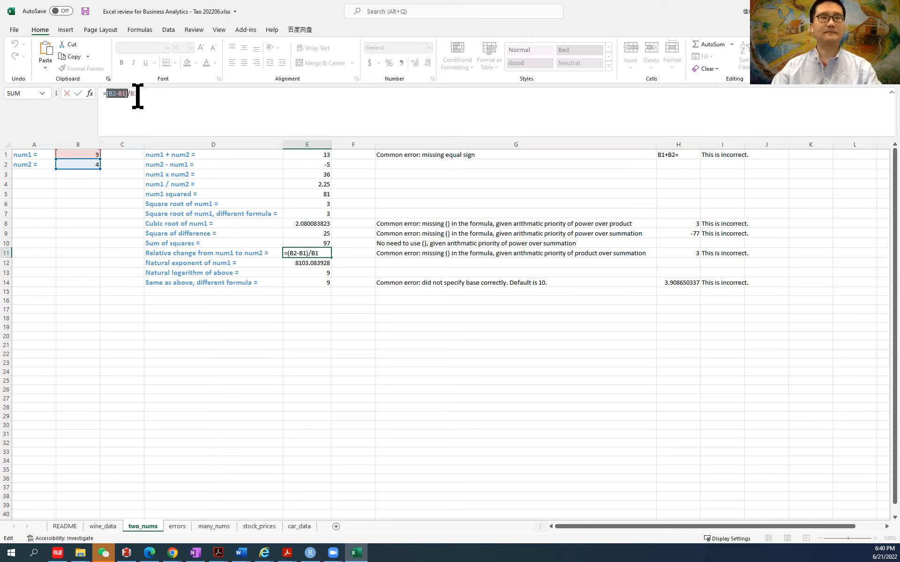
pyautogui.click(146, 96)
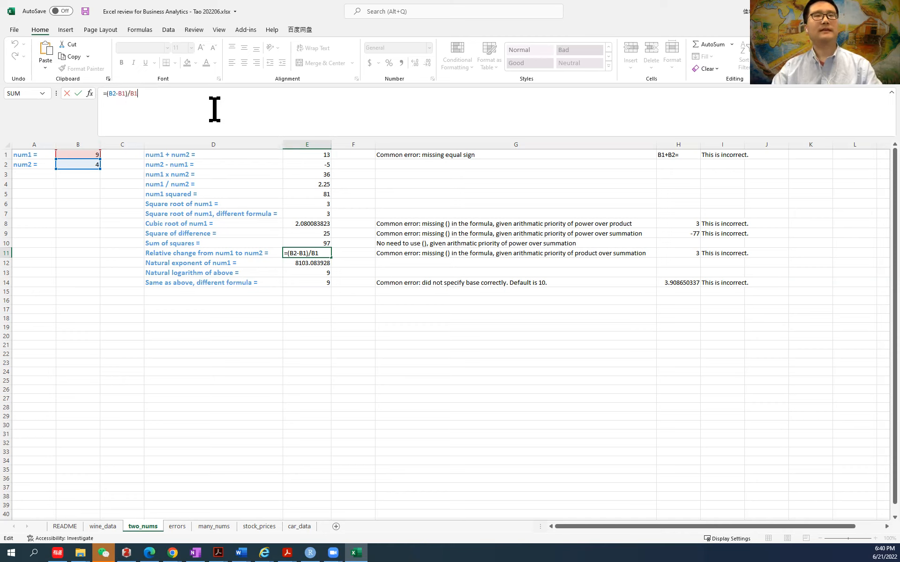
pyautogui.press('Return')
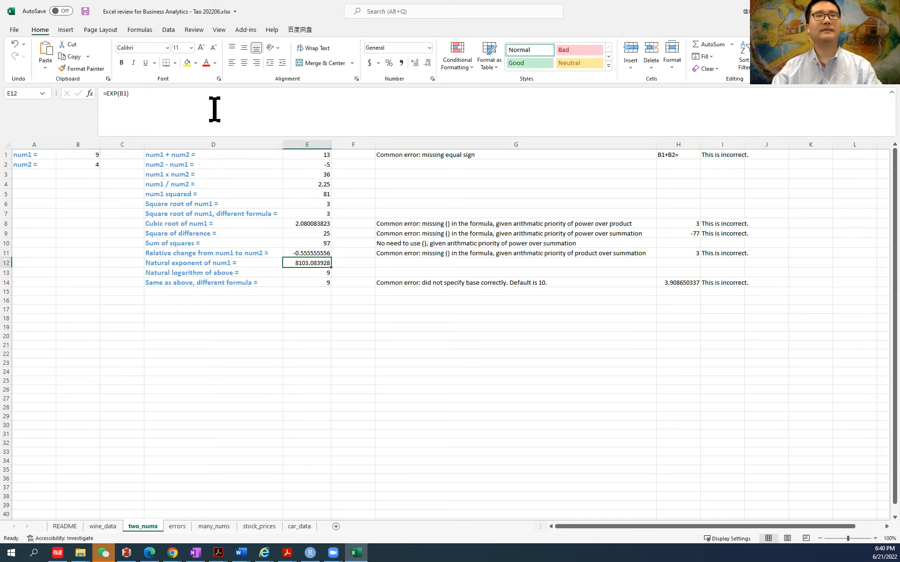
# Examine the common error note in G11 and the incorrect relative change formula in H11, singling out the unparenthesized B1/B1 and the B2 term
pyautogui.click(508, 254)
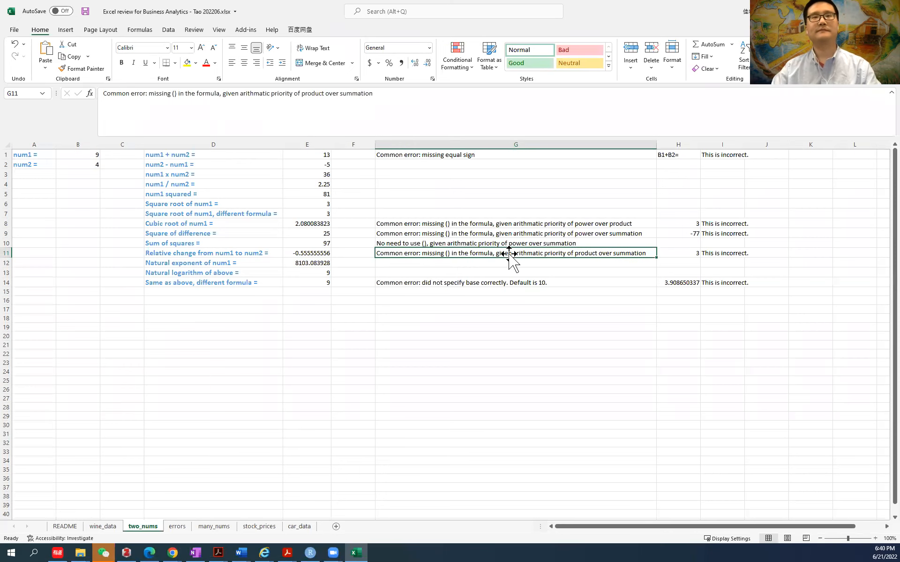
pyautogui.click(688, 255)
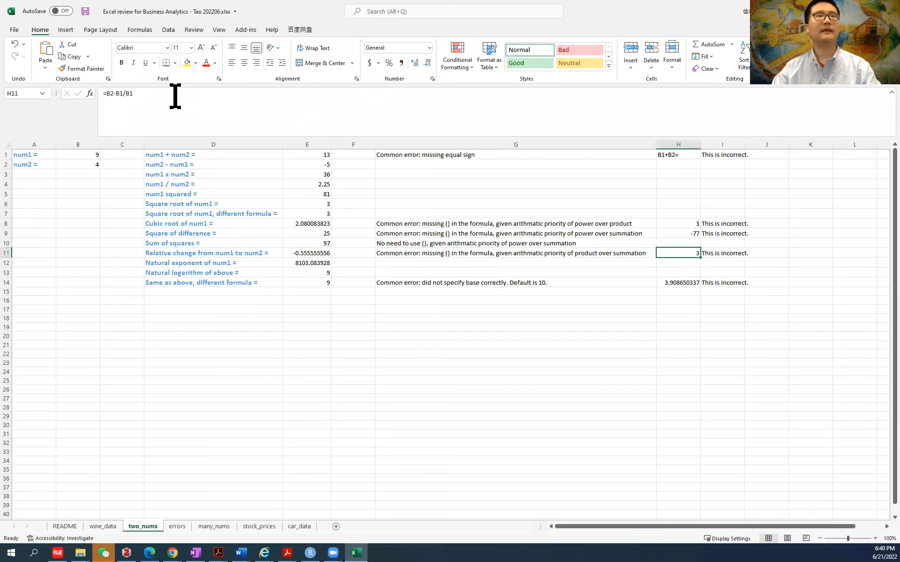
pyautogui.click(135, 93)
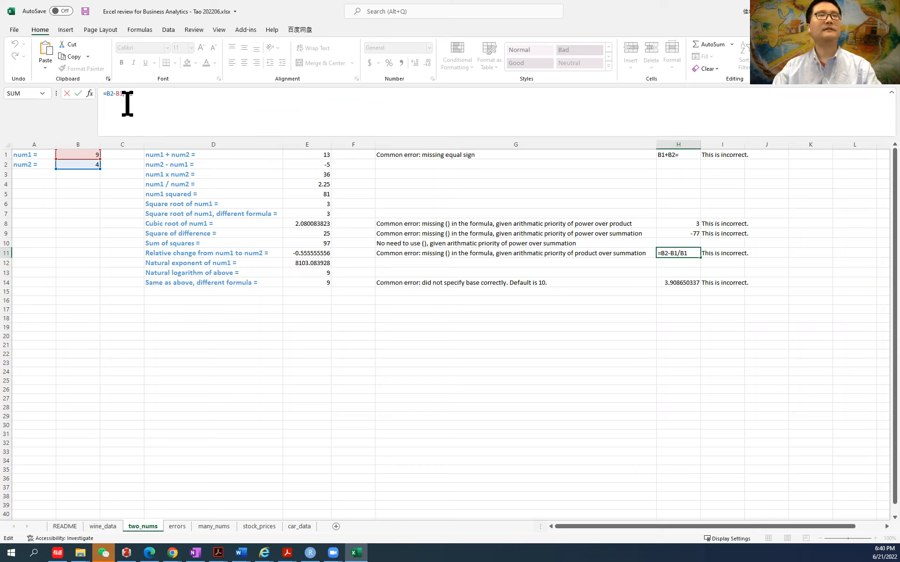
pyautogui.moveTo(116, 93); pyautogui.dragTo(135, 94)
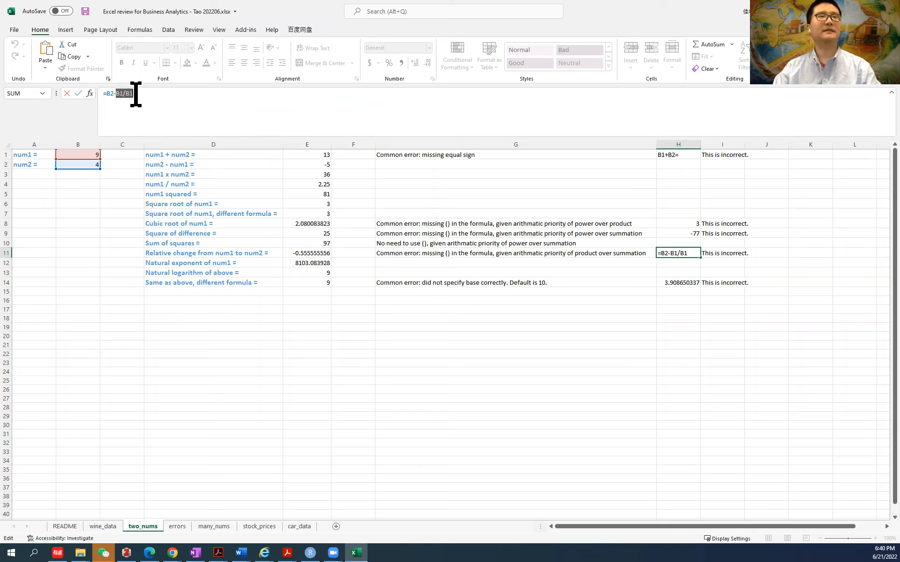
pyautogui.click(112, 94)
pyautogui.doubleClick(111, 93)
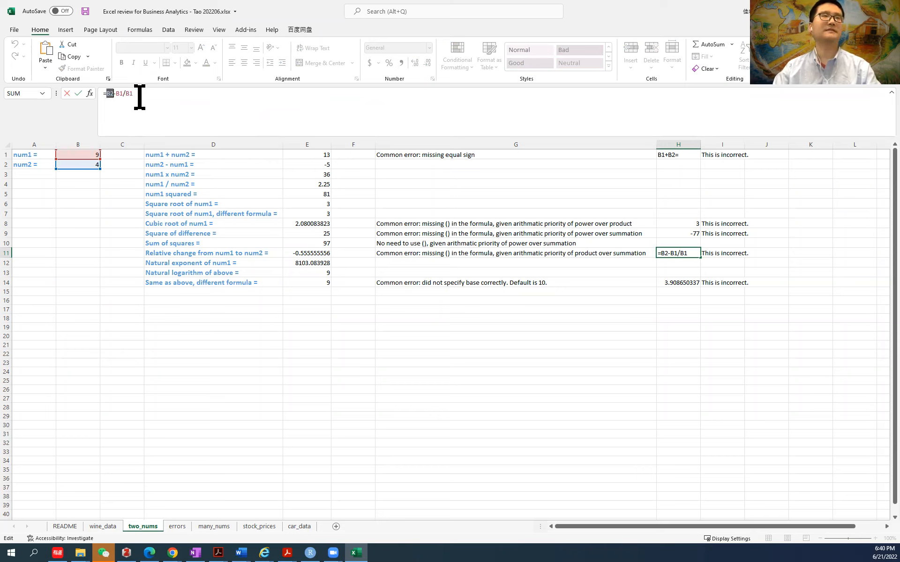
pyautogui.click(108, 93)
pyautogui.click(160, 93)
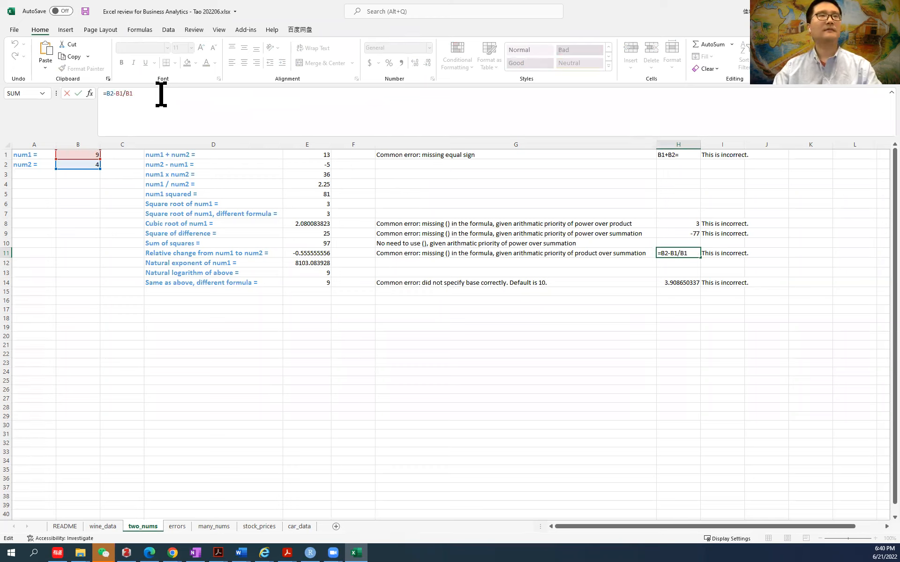
pyautogui.press('Return')
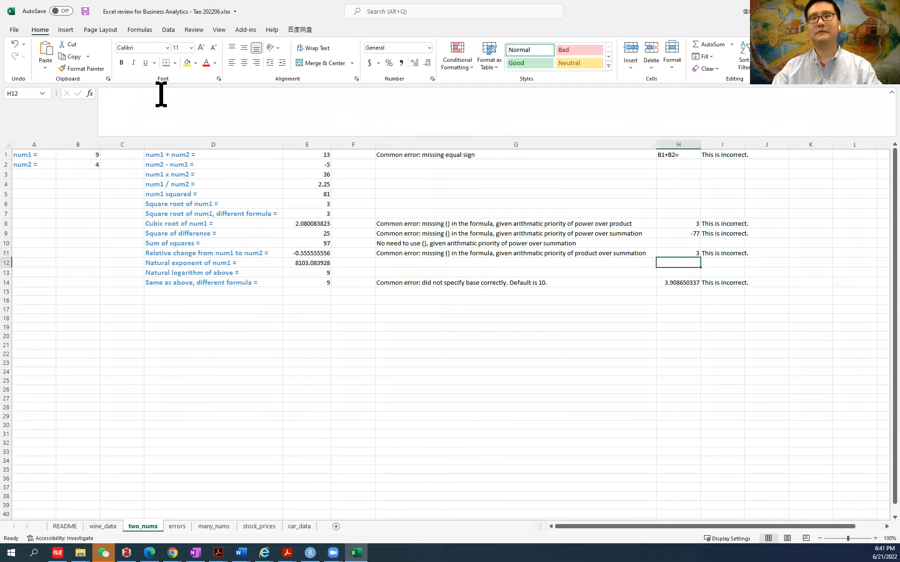
pyautogui.click(667, 253)
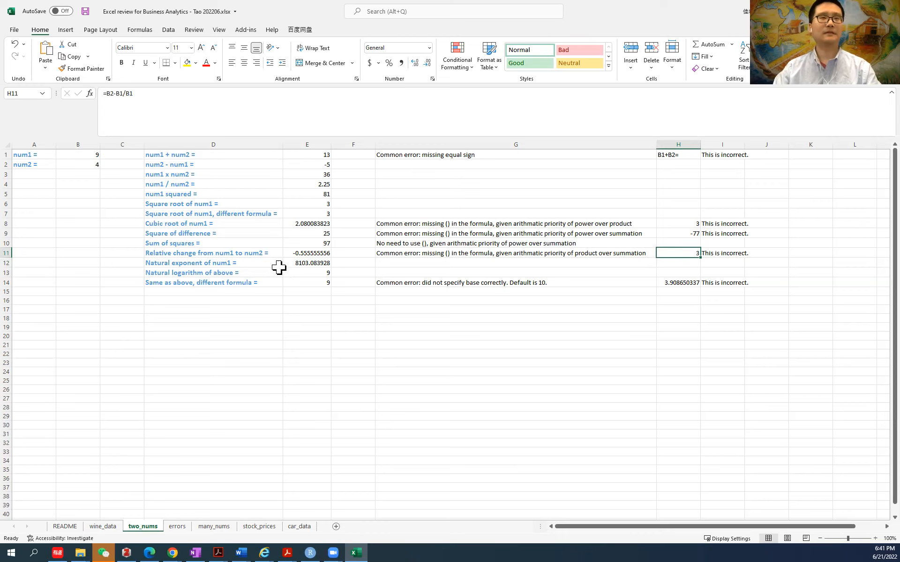
# Examine the natural exponent label in D12 and its formula in E12, opening the formula at the EXP function name
pyautogui.click(243, 265)
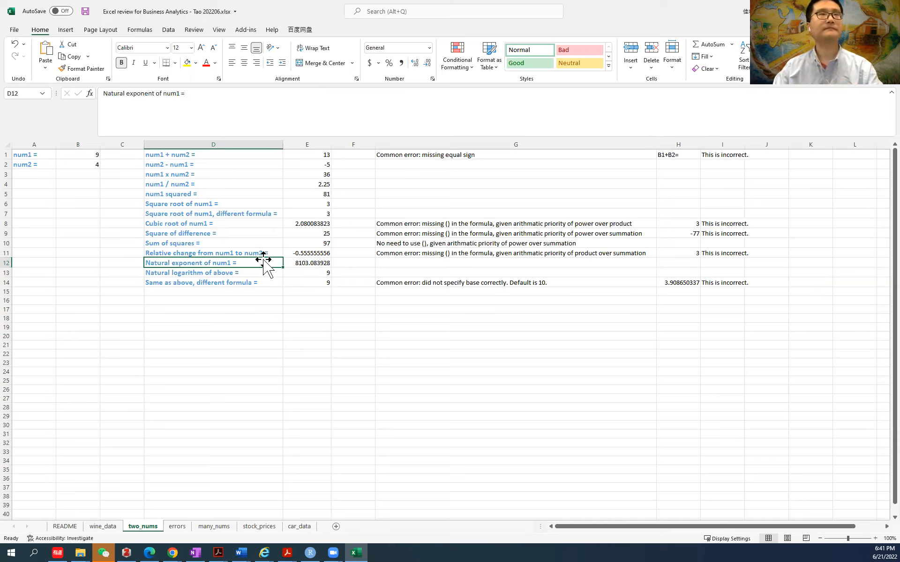
pyautogui.click(307, 263)
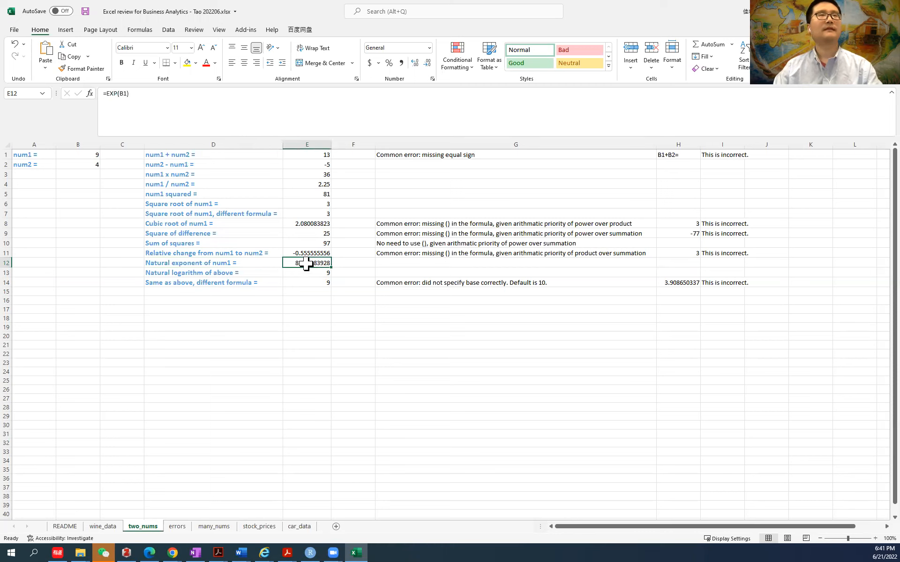
pyautogui.click(248, 265)
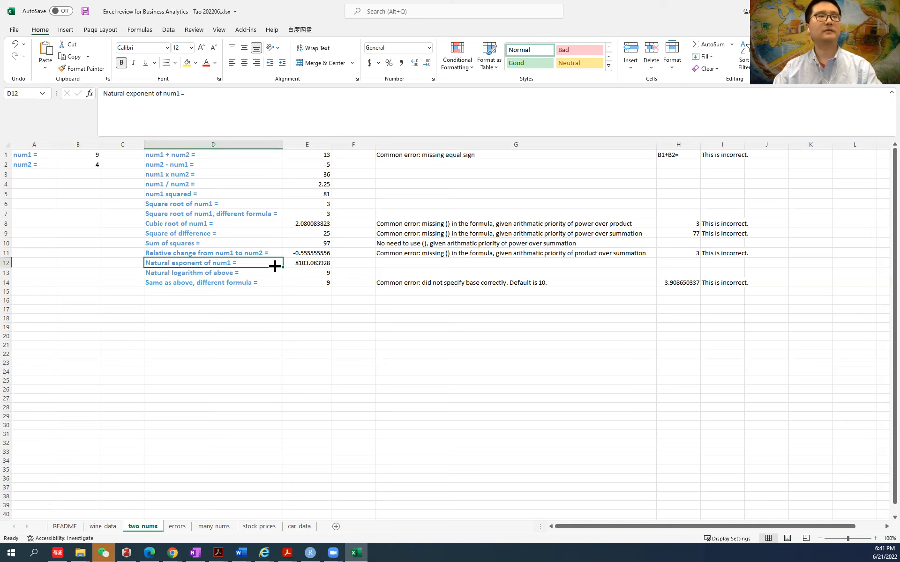
pyautogui.click(308, 264)
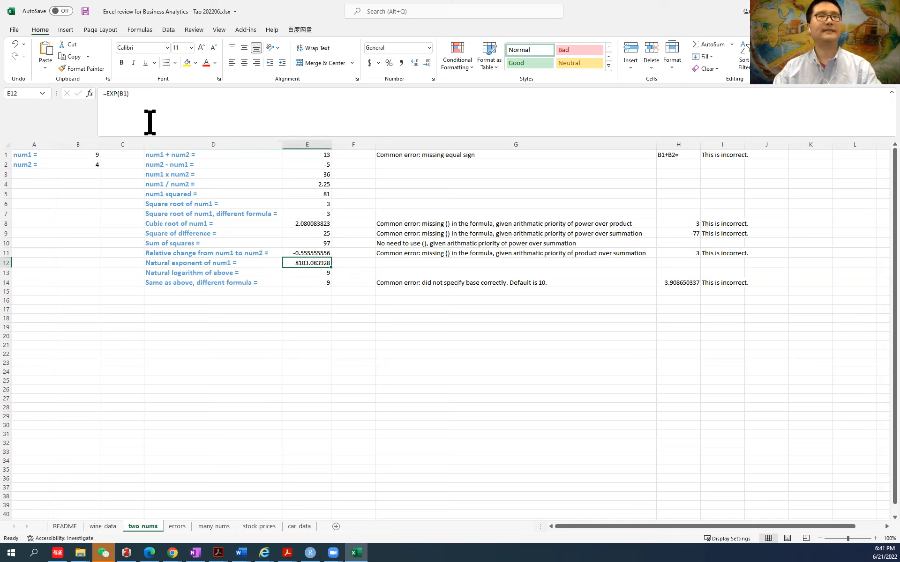
pyautogui.click(111, 93)
pyautogui.doubleClick(112, 94)
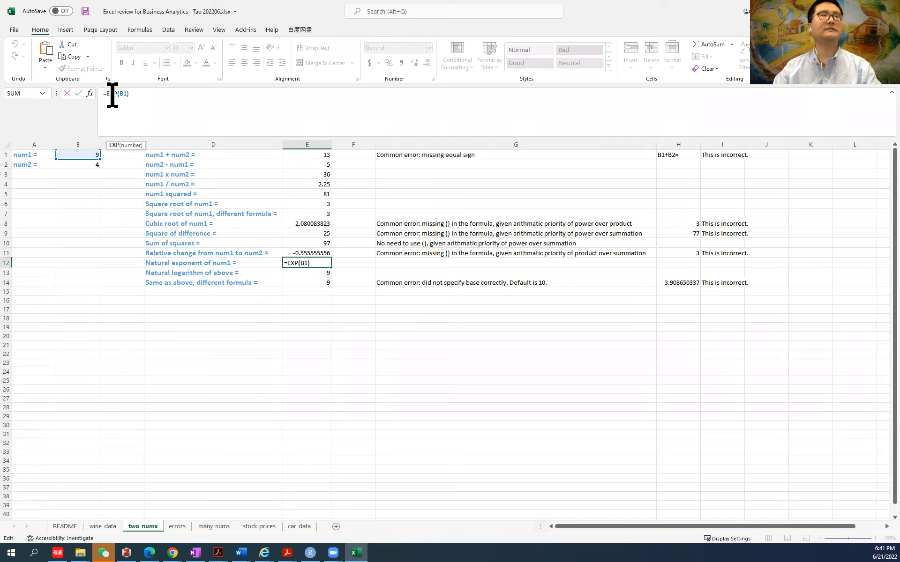
# Read the help article's description of the EXP function, close it, and keep the E12 formula as it is
pyautogui.click(115, 146)
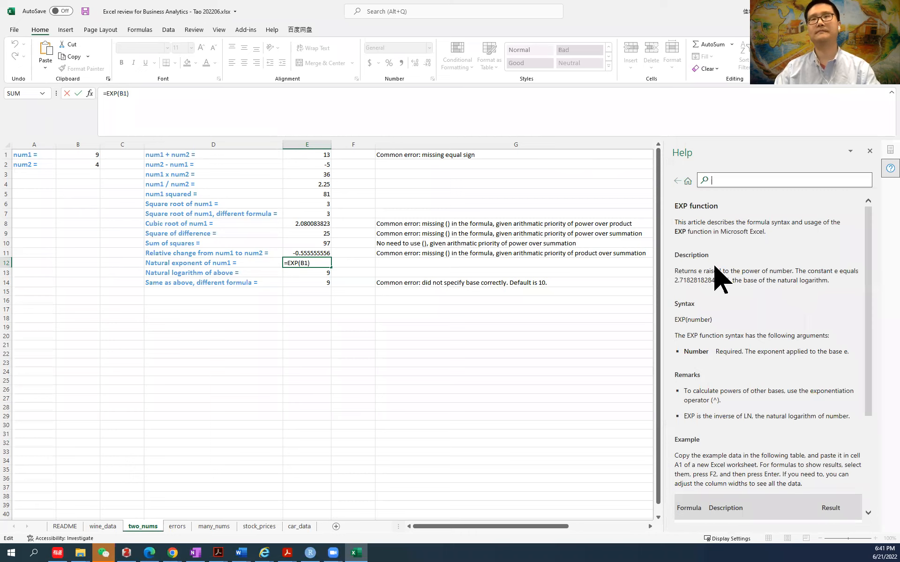
pyautogui.click(676, 208)
pyautogui.moveTo(676, 207); pyautogui.dragTo(766, 233)
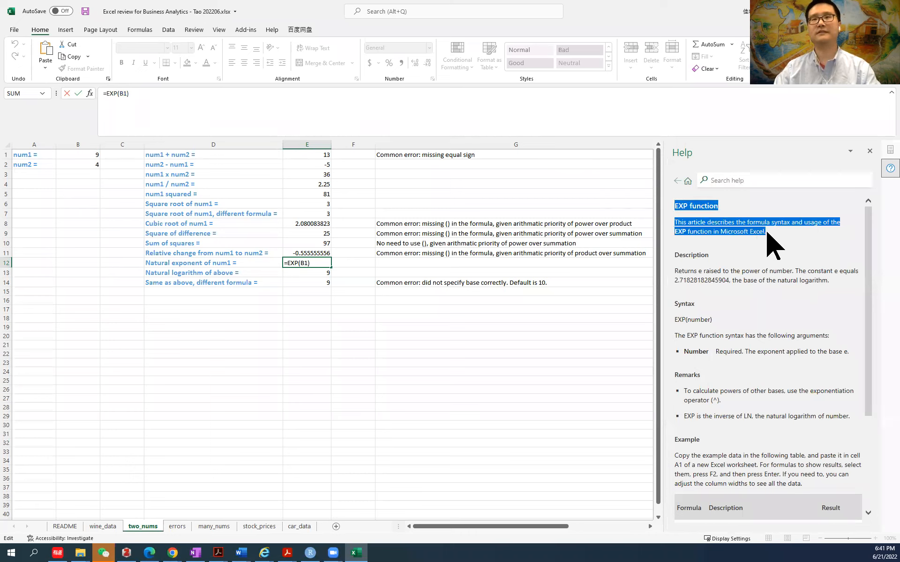
pyautogui.click(779, 238)
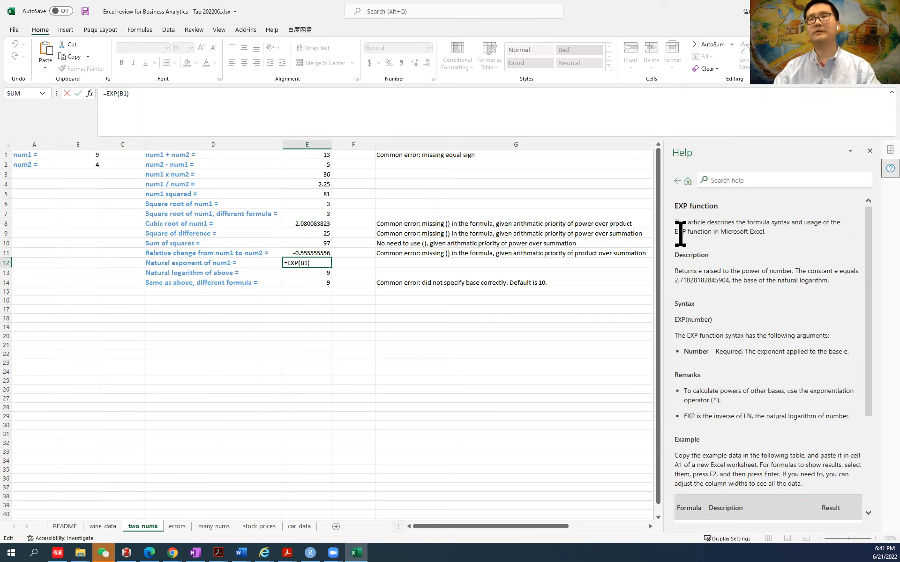
pyautogui.moveTo(675, 271); pyautogui.dragTo(795, 271)
pyautogui.click(869, 151)
pyautogui.doubleClick(108, 94)
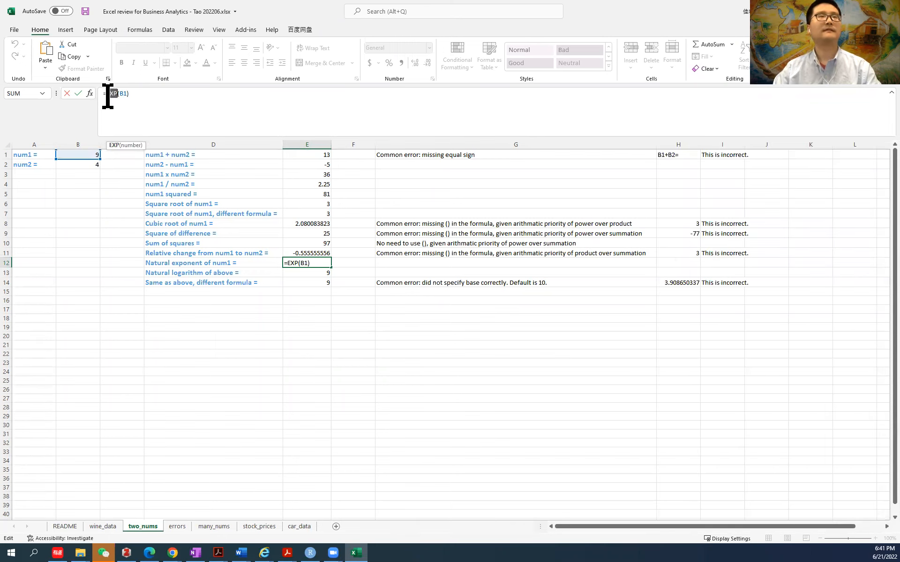
pyautogui.click(77, 93)
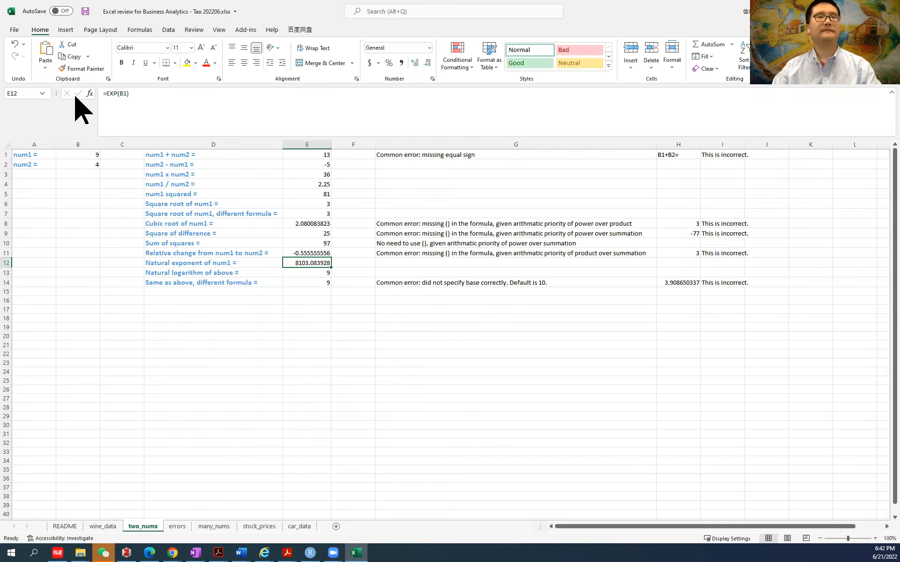
# Examine the natural logarithm formula in E13, singling out the LN function and its reference to the natural exponent cell E12
pyautogui.click(264, 276)
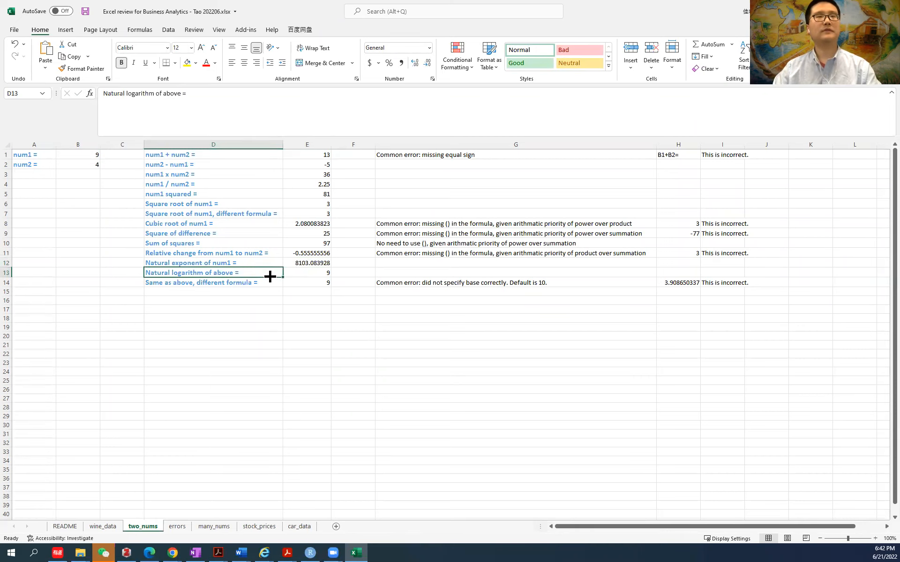
pyautogui.click(310, 273)
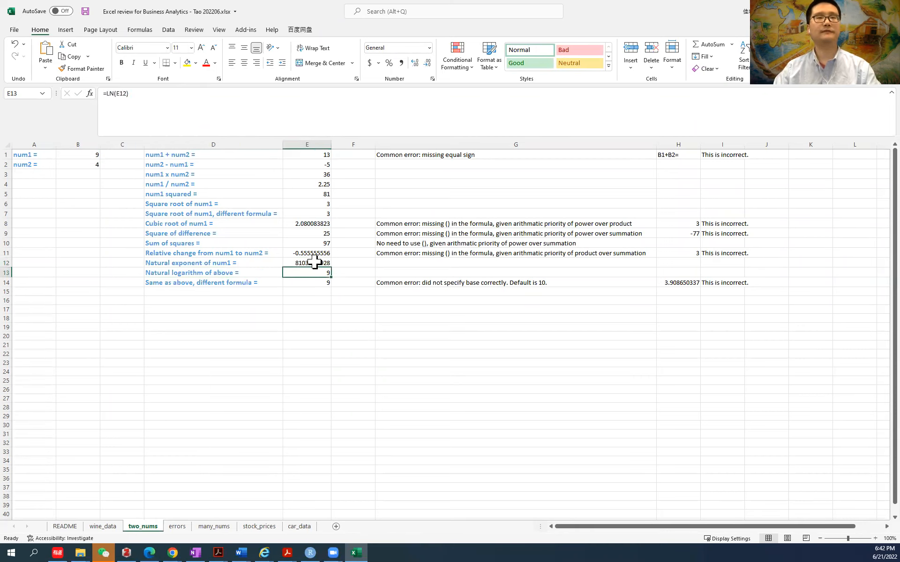
pyautogui.click(315, 262)
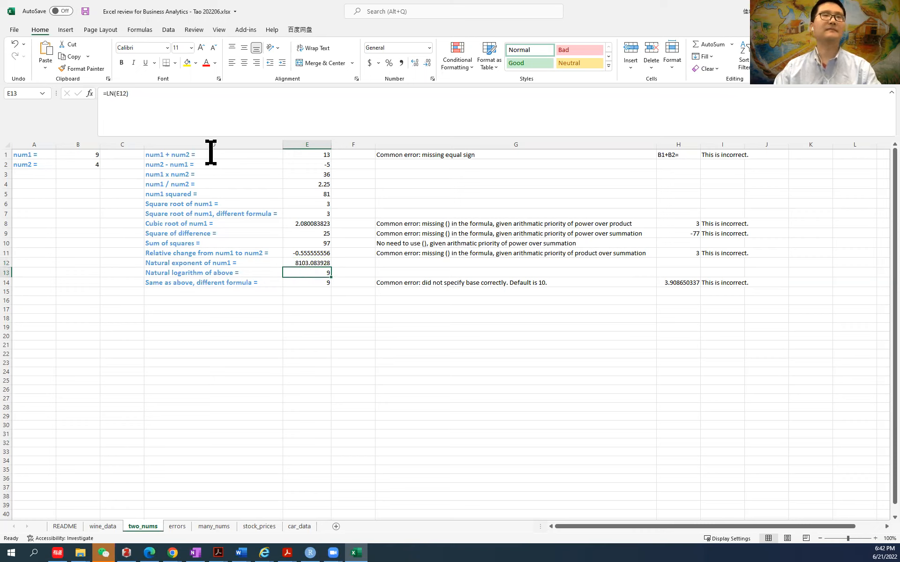
pyautogui.doubleClick(109, 93)
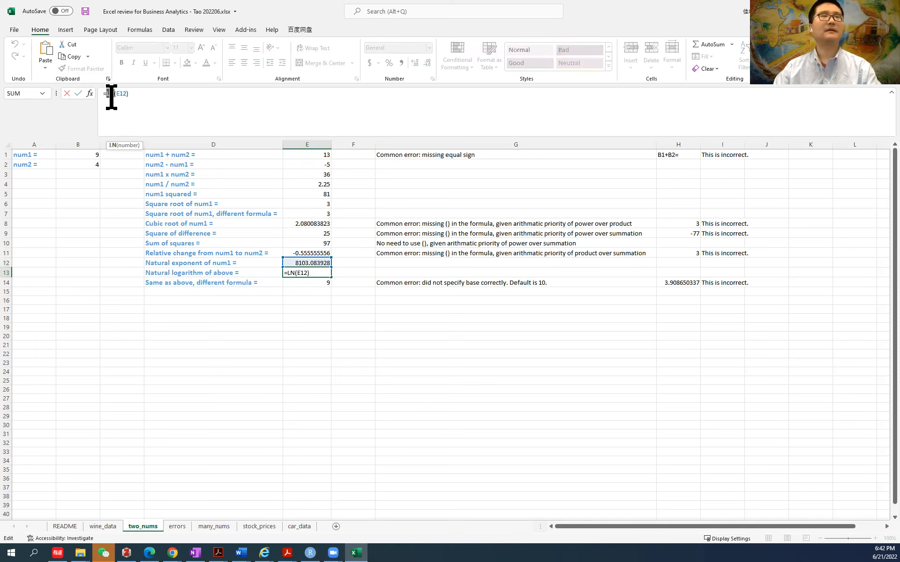
pyautogui.doubleClick(123, 94)
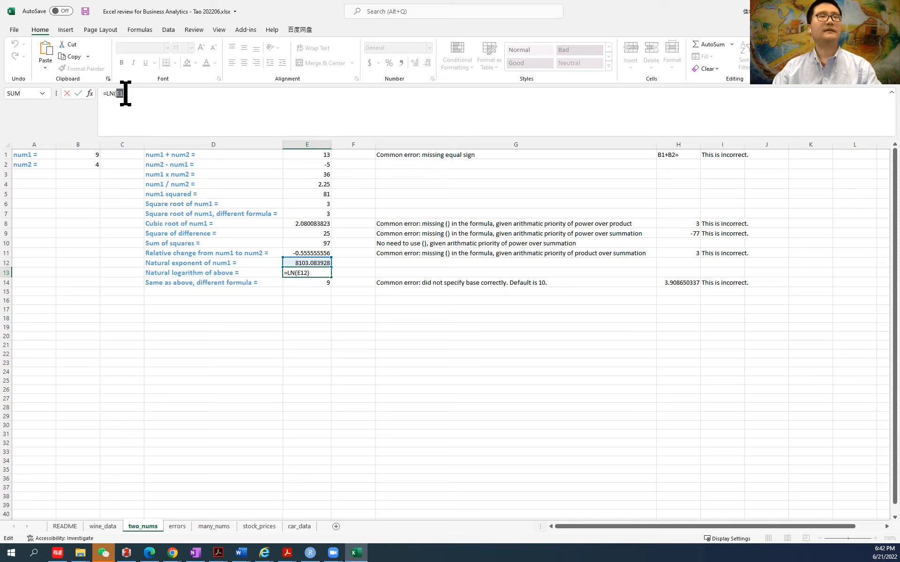
pyautogui.click(302, 264)
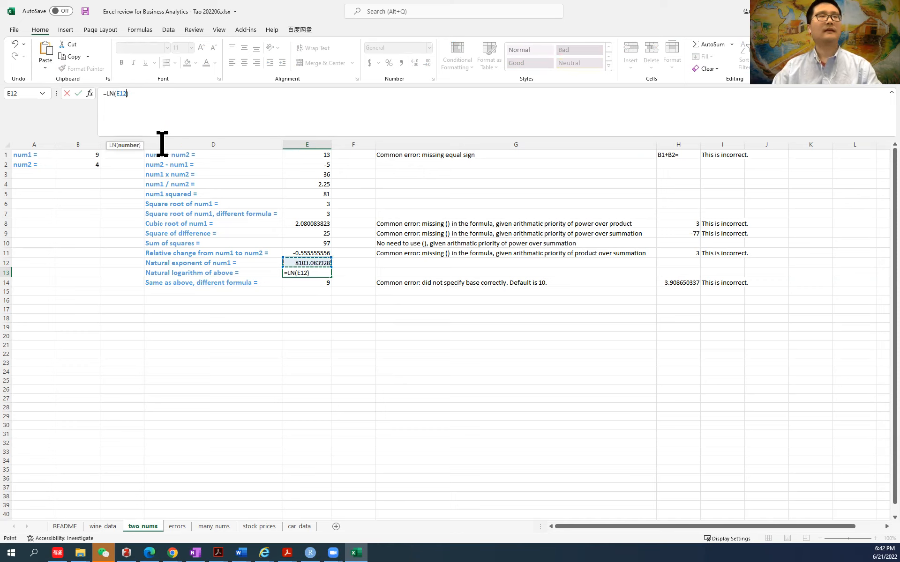
pyautogui.click(147, 99)
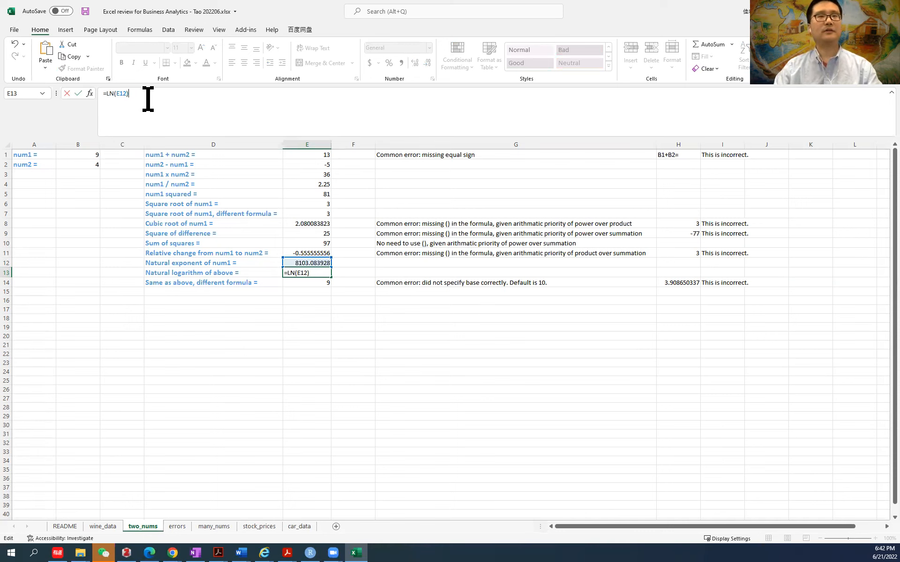
pyautogui.press('Return')
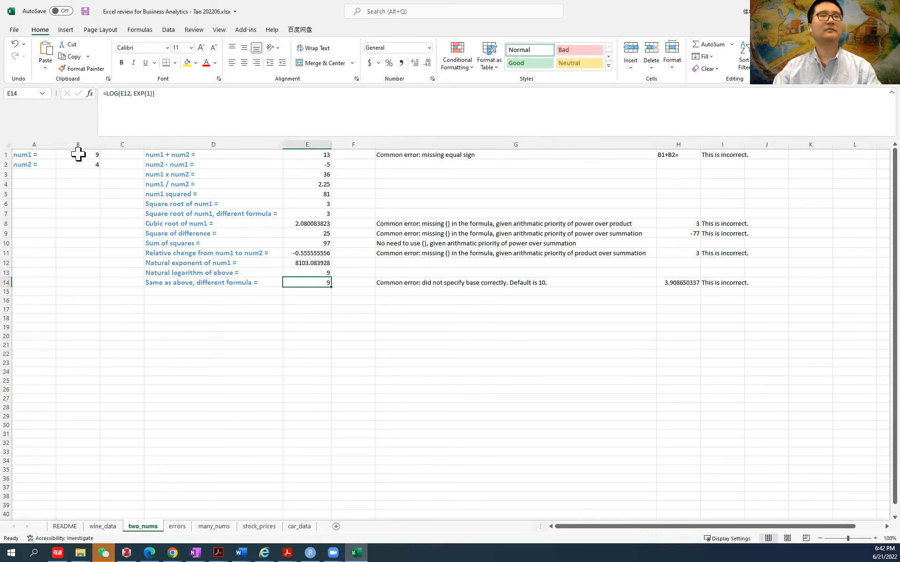
# Examine the alternative logarithm formula in E14, singling out the LOG function and its EXP(1) base argument
pyautogui.click(251, 282)
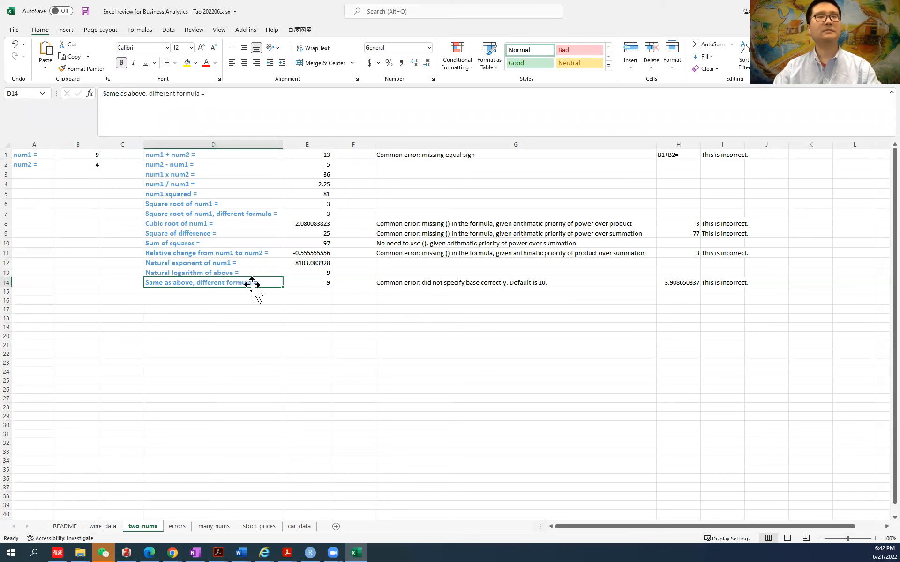
pyautogui.click(309, 283)
pyautogui.doubleClick(113, 94)
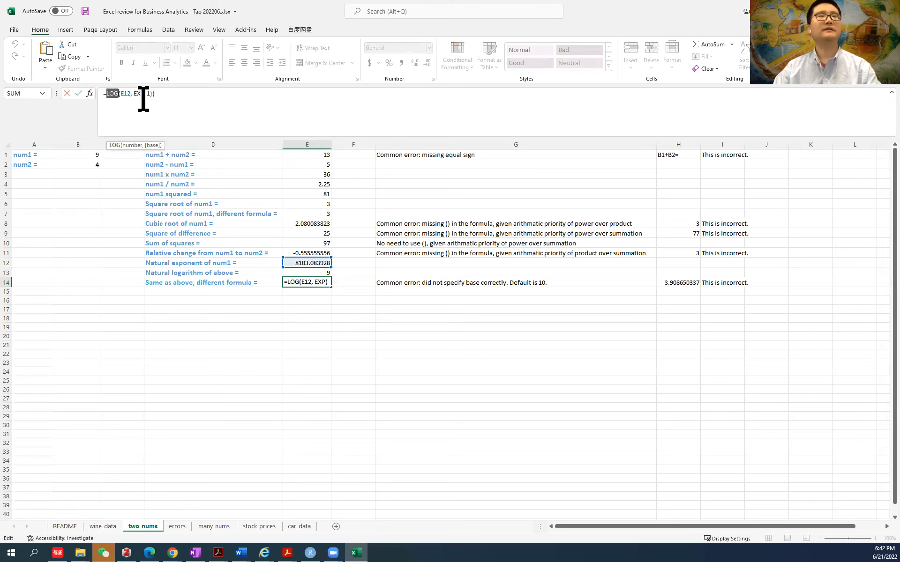
pyautogui.moveTo(135, 94)
pyautogui.mouseDown()
pyautogui.moveTo(153, 96)
pyautogui.moveTo(134, 94)
pyautogui.mouseUp()
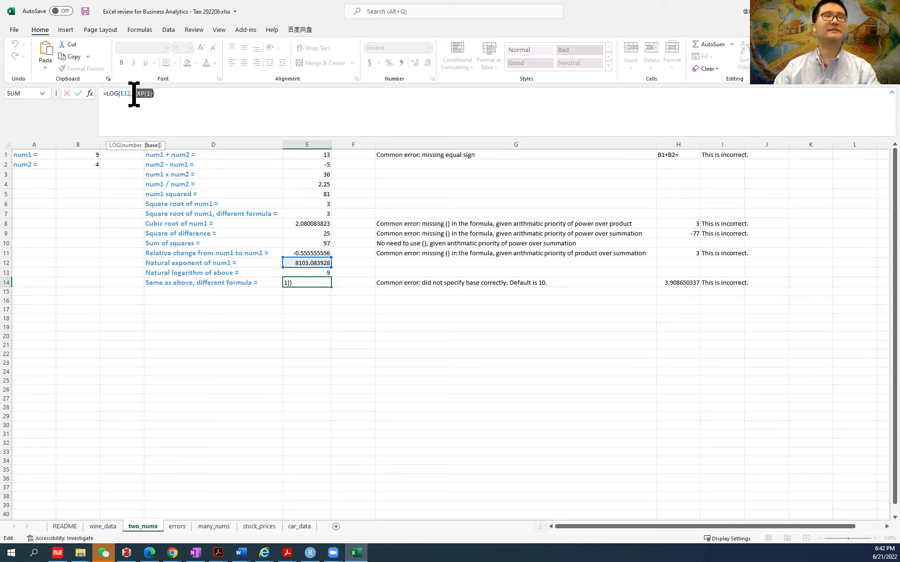
pyautogui.click(160, 95)
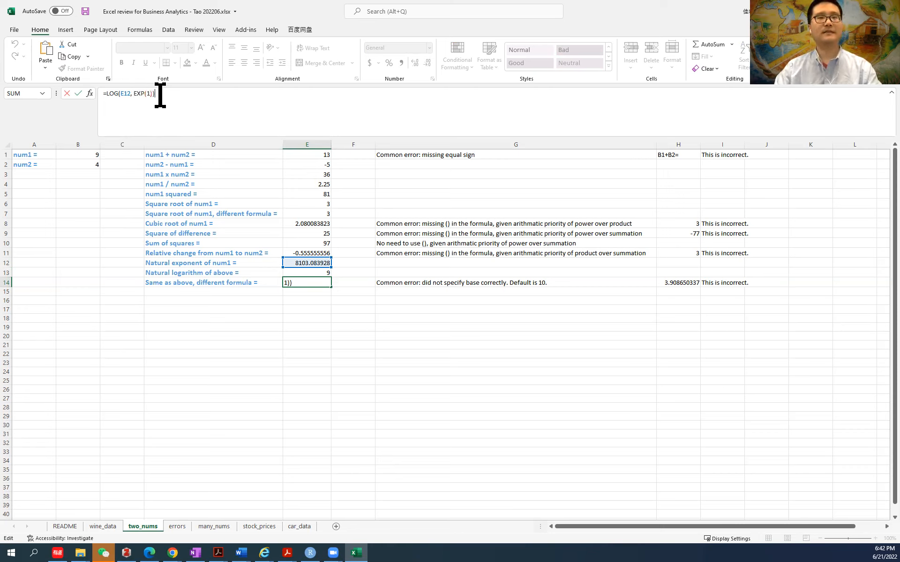
pyautogui.press('Return')
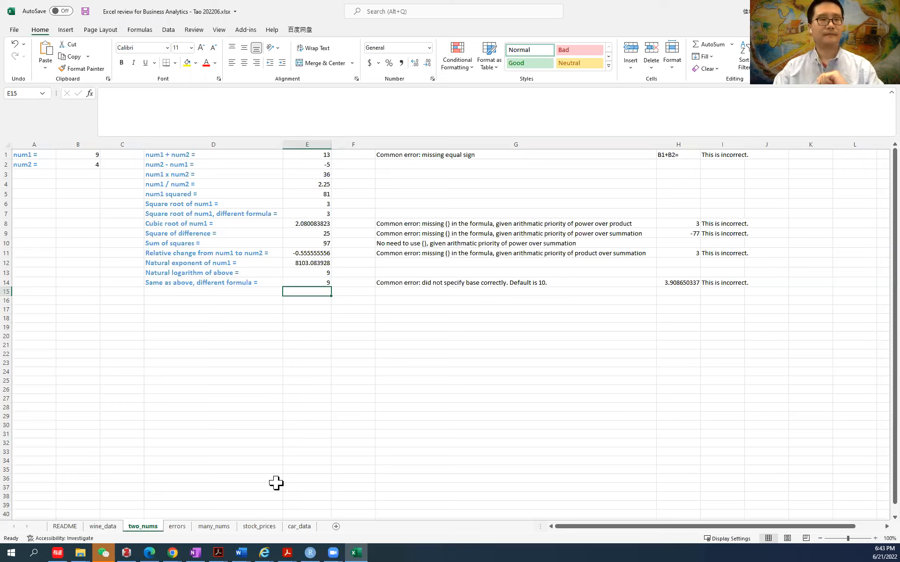
# Switch to the errors sheet and examine the sample data in column A, singling out the apple and banana text entries
pyautogui.click(180, 528)
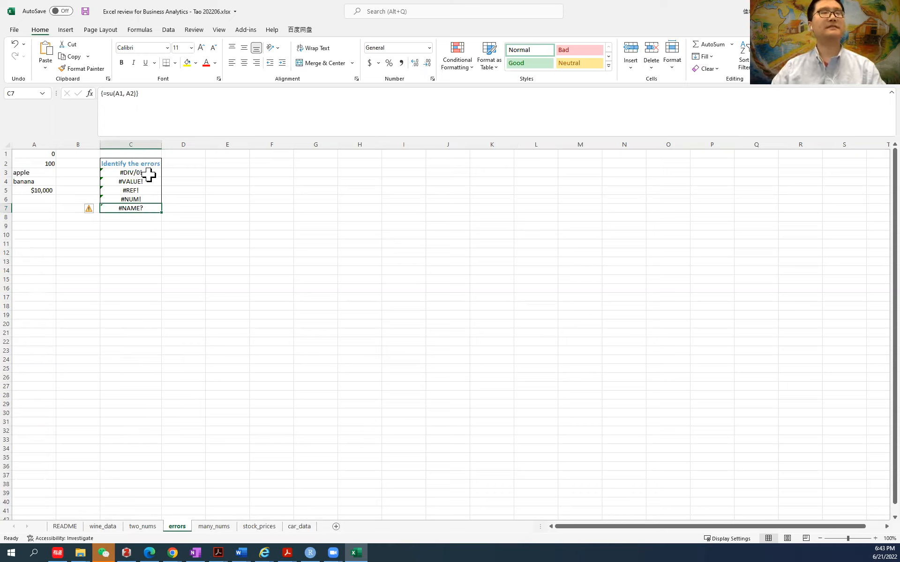
pyautogui.moveTo(35, 154); pyautogui.dragTo(35, 185)
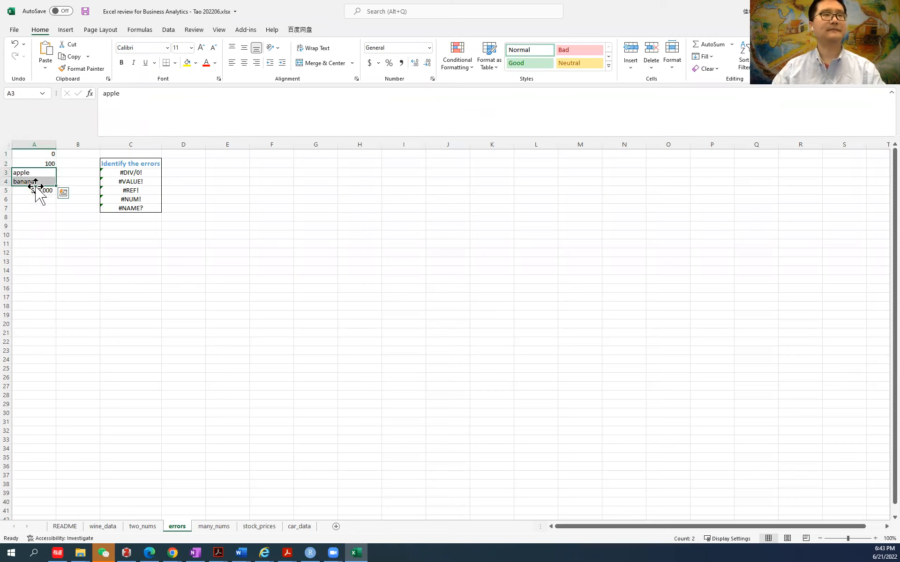
# Examine the formula behind the #DIV/0! error in cell C3 and the cells it references
pyautogui.click(145, 163)
pyautogui.click(125, 175)
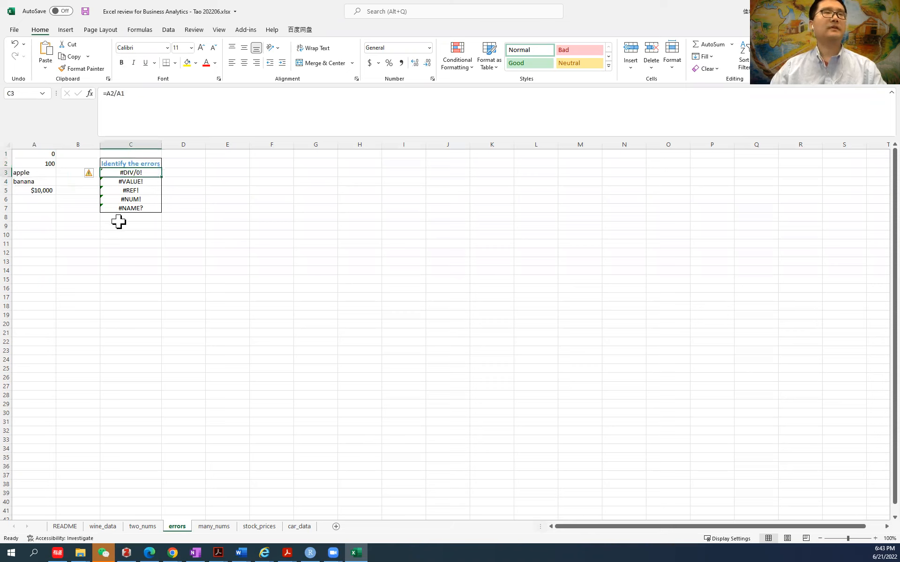
pyautogui.click(130, 95)
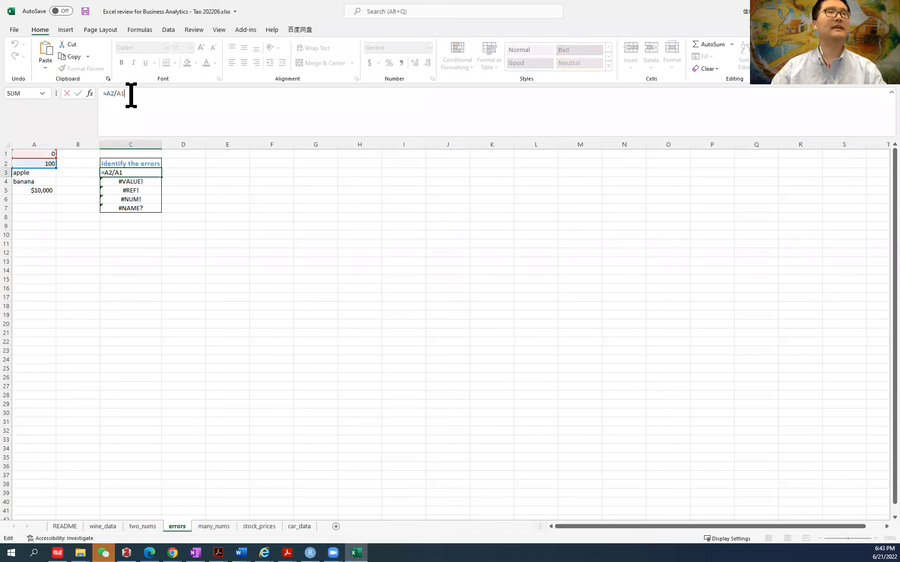
pyautogui.moveTo(106, 95); pyautogui.dragTo(113, 94)
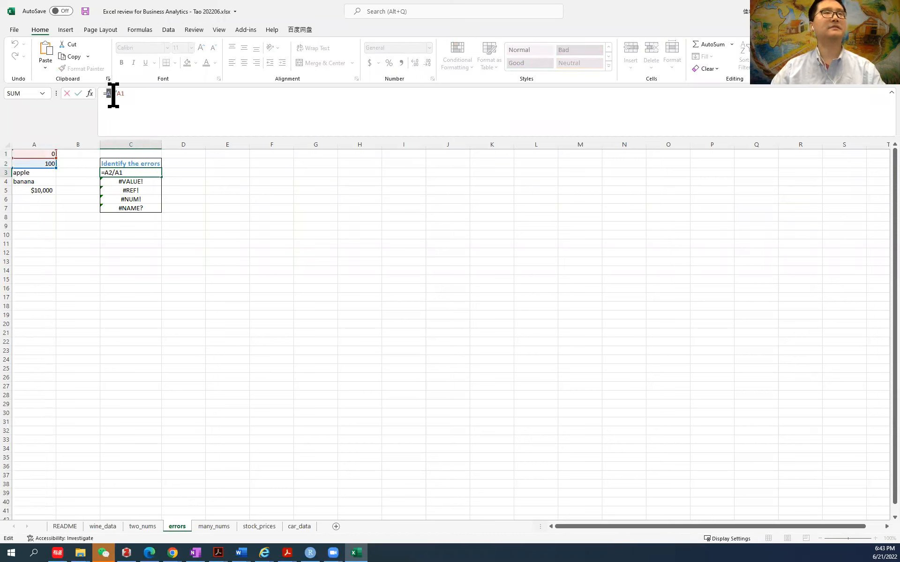
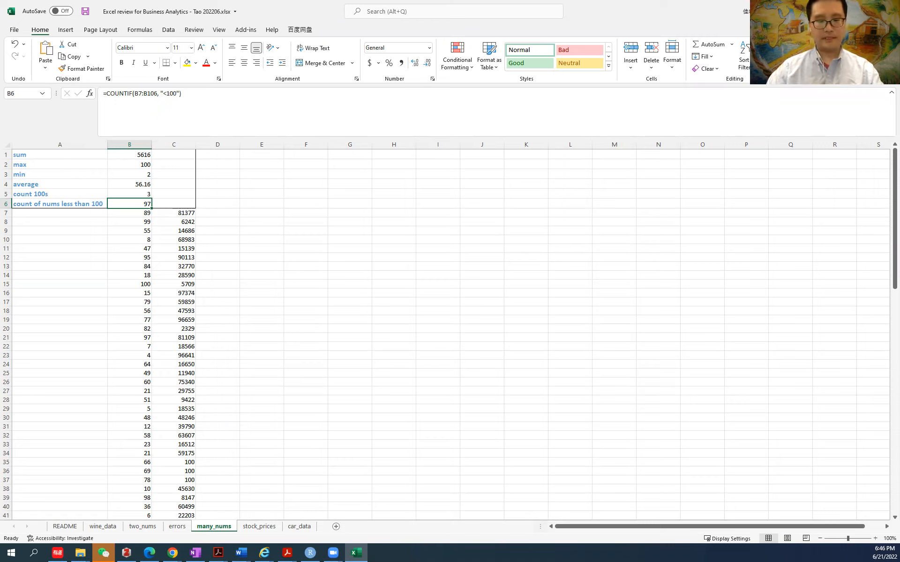
# Look through the two number columns down to row 106 and the summary labels in A1:A6
pyautogui.hotkey('alt', 'Tab')
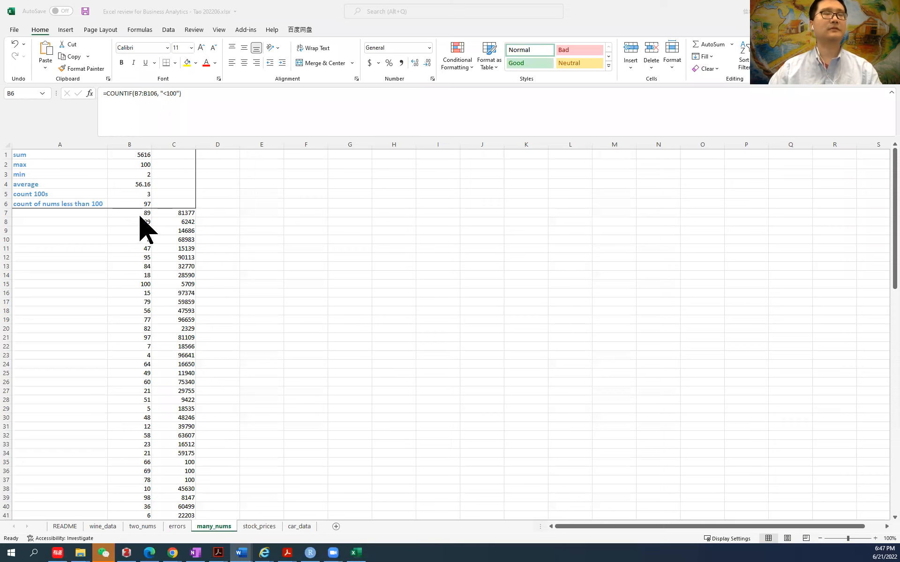
pyautogui.scroll(-13, 122, 365)
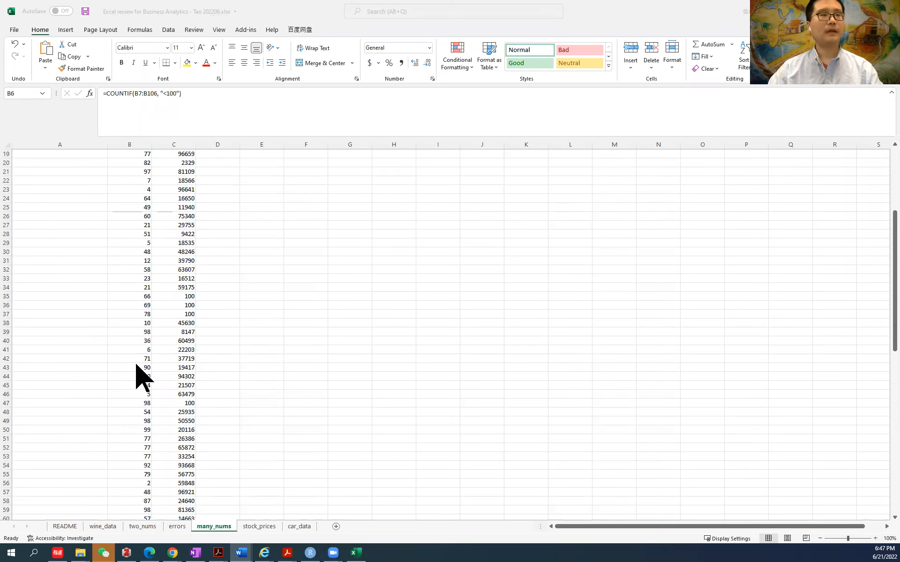
pyautogui.scroll(-13, 141, 375)
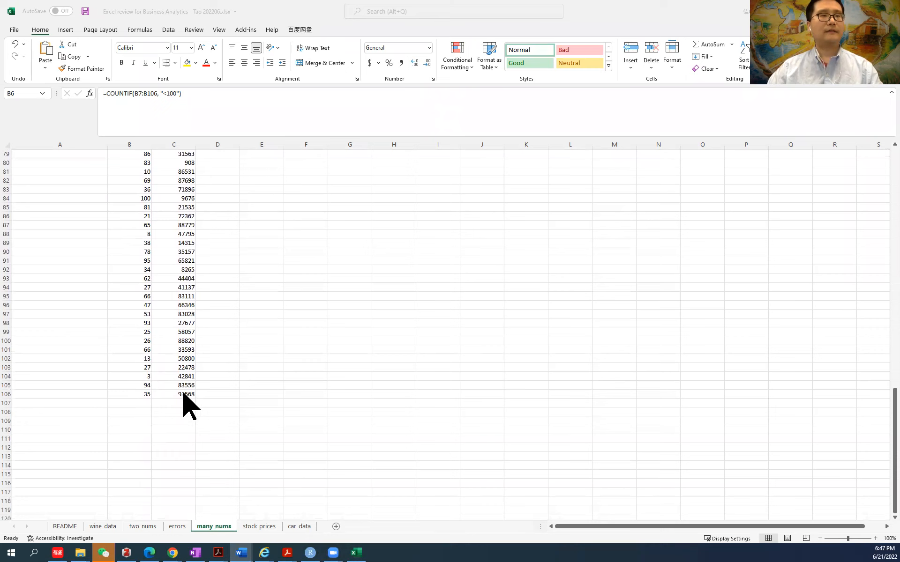
pyautogui.moveTo(133, 395); pyautogui.dragTo(181, 371)
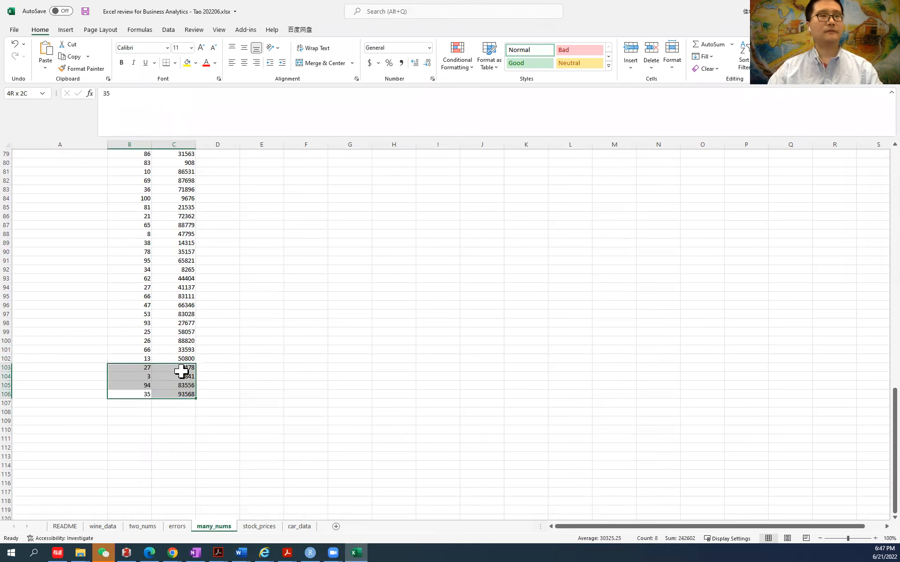
pyautogui.click(186, 280)
pyautogui.scroll(10, 160, 293)
pyautogui.click(161, 294)
pyautogui.scroll(15, 160, 293)
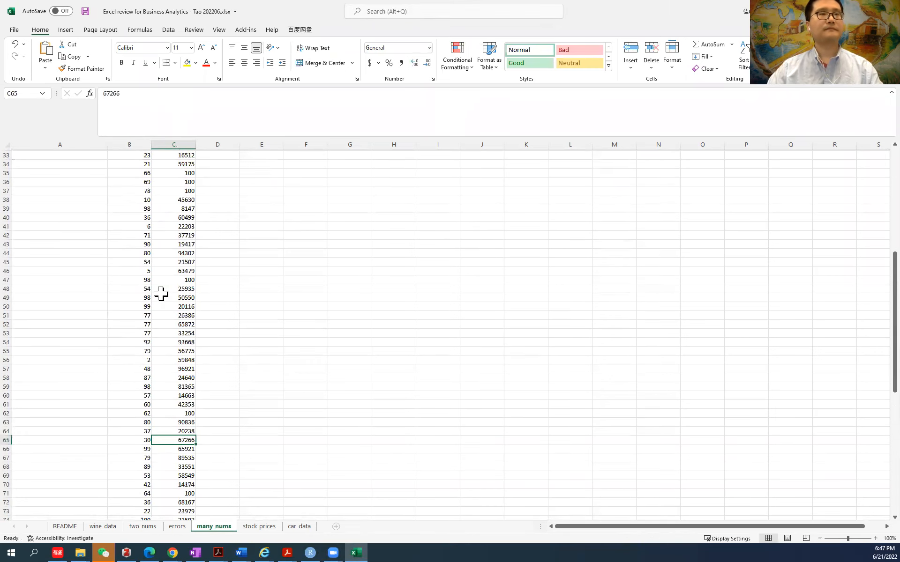
pyautogui.scroll(1, 161, 294)
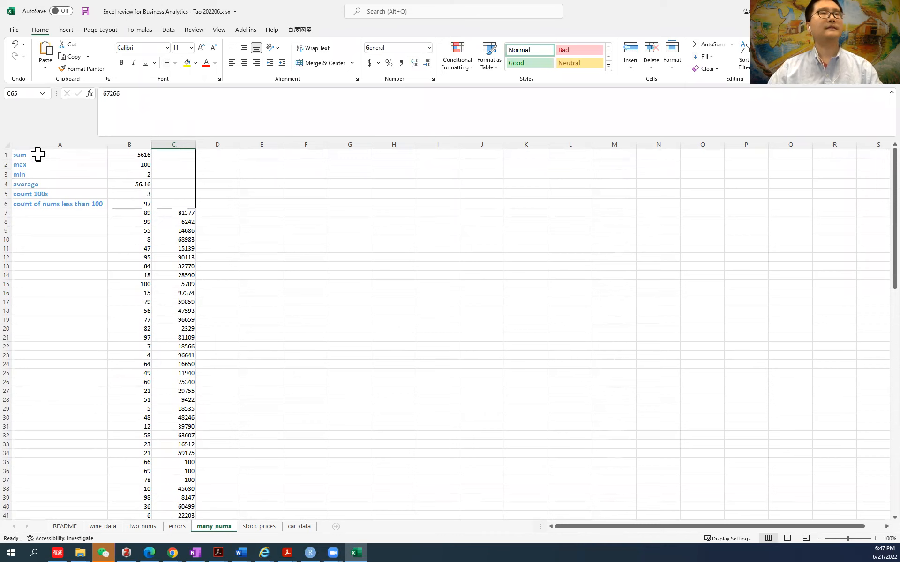
pyautogui.moveTo(44, 156); pyautogui.dragTo(89, 196)
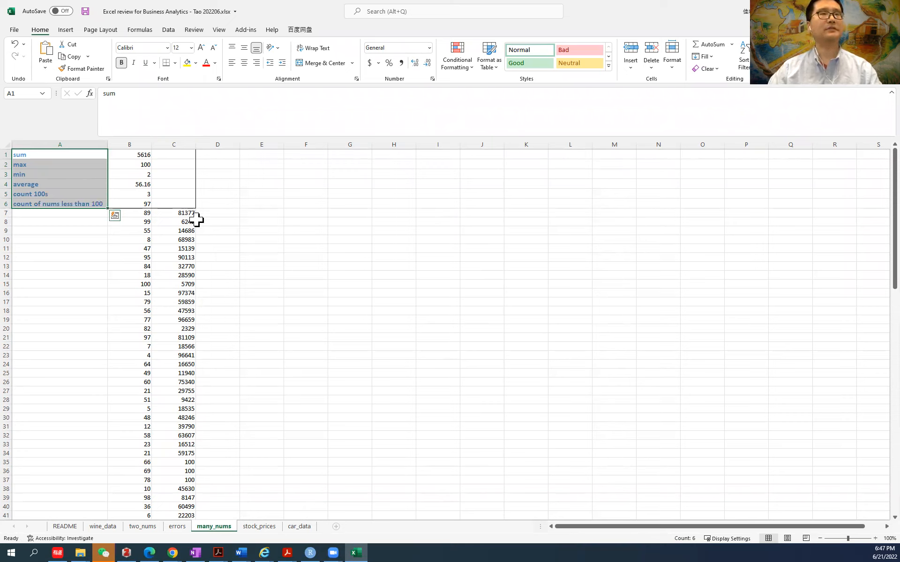
# Clear the range in the sum formula in B1 and reselect B7:B106 as the argument of SUM
pyautogui.click(131, 158)
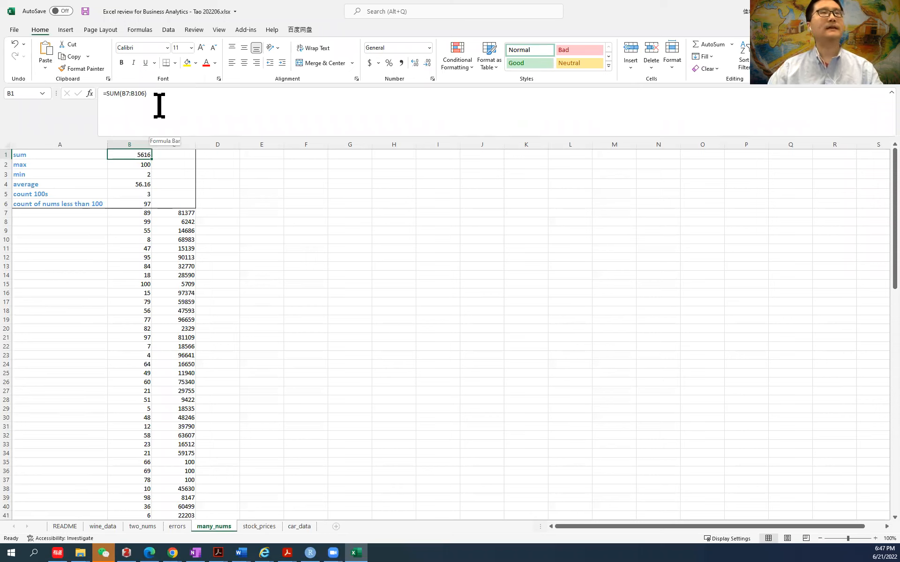
pyautogui.moveTo(121, 94); pyautogui.dragTo(155, 95)
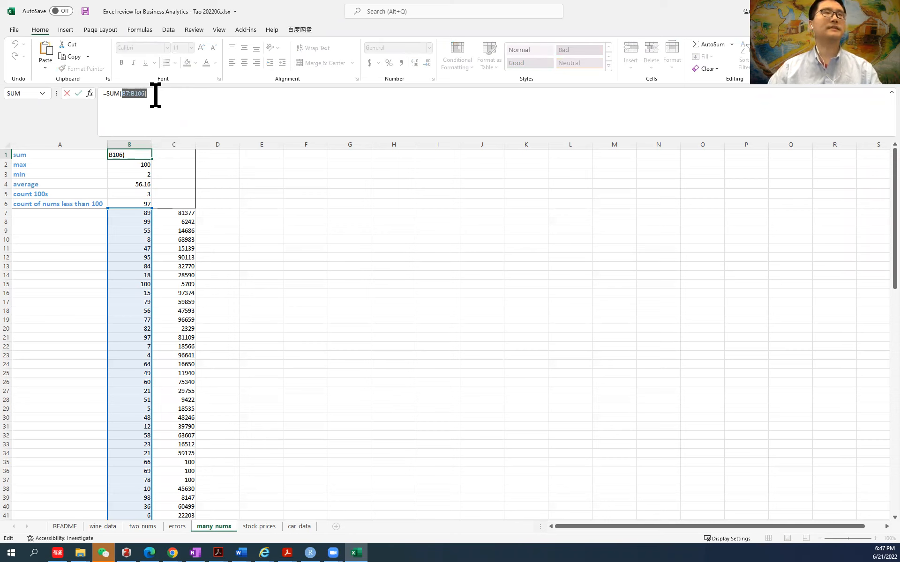
pyautogui.click(156, 95)
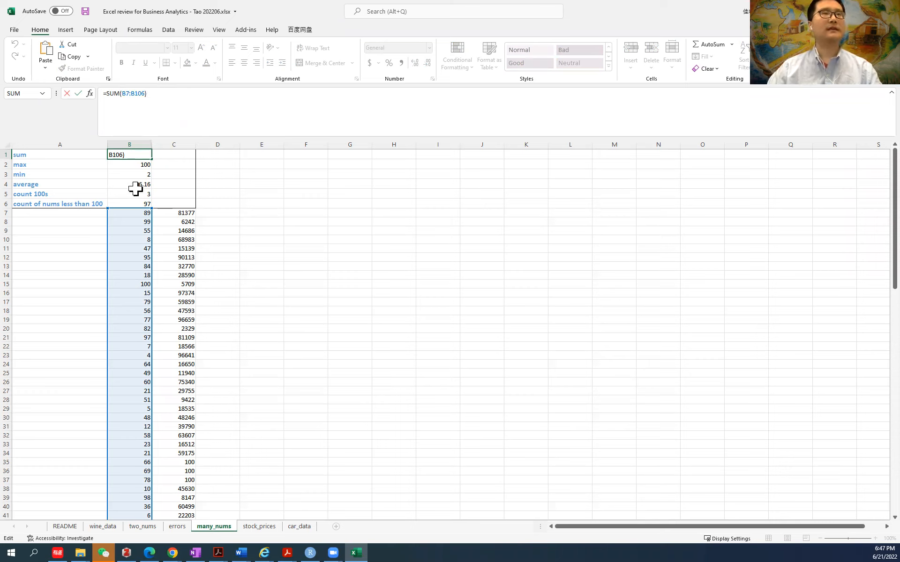
pyautogui.moveTo(121, 94); pyautogui.dragTo(170, 119)
pyautogui.press('BackSpace')
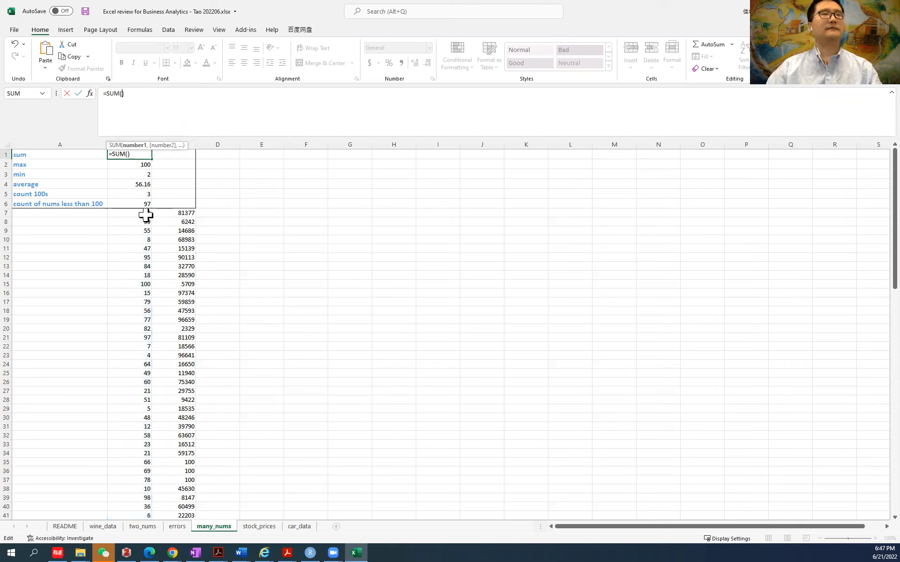
pyautogui.moveTo(138, 214); pyautogui.dragTo(135, 498)
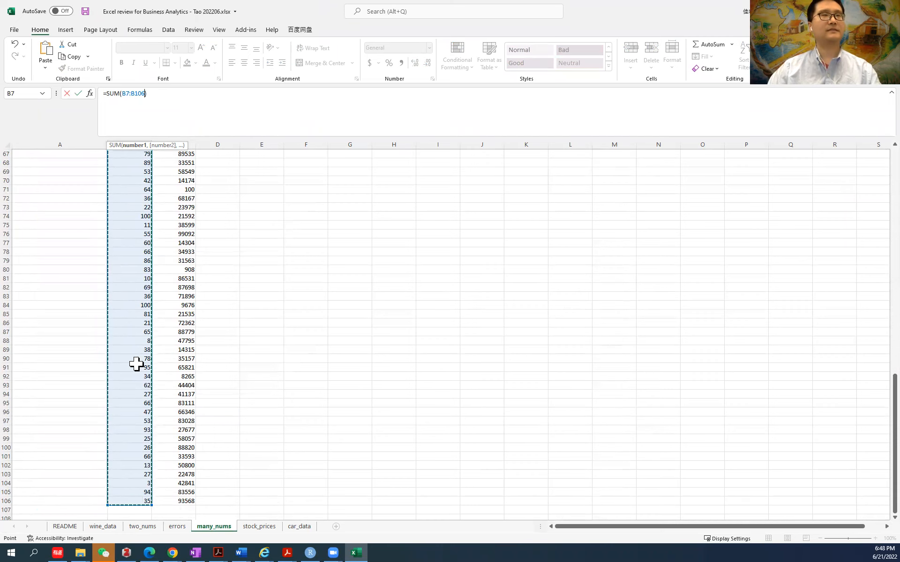
pyautogui.click(154, 94)
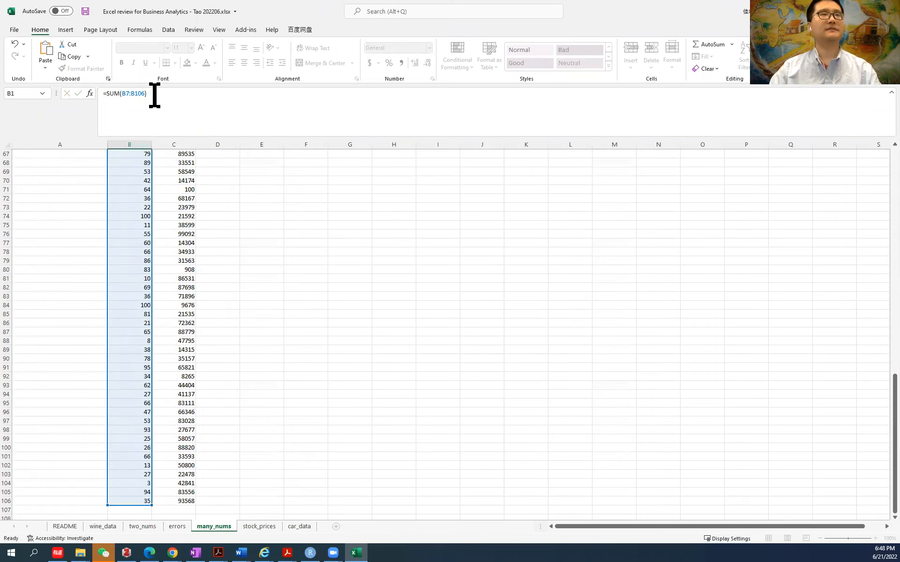
pyautogui.press('Return')
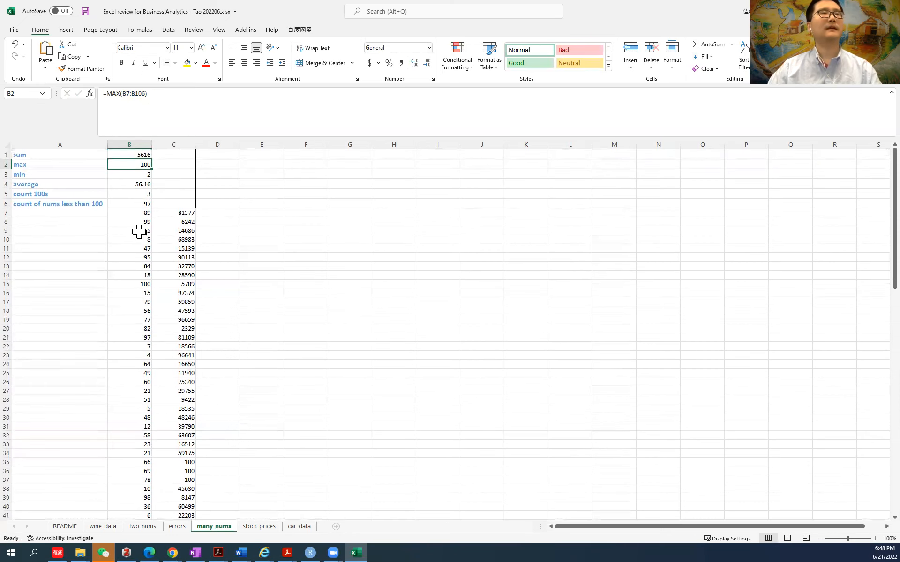
# Review the sum and max formulas in B1 and B2, and trace the range used by the min formula in B3
pyautogui.click(129, 155)
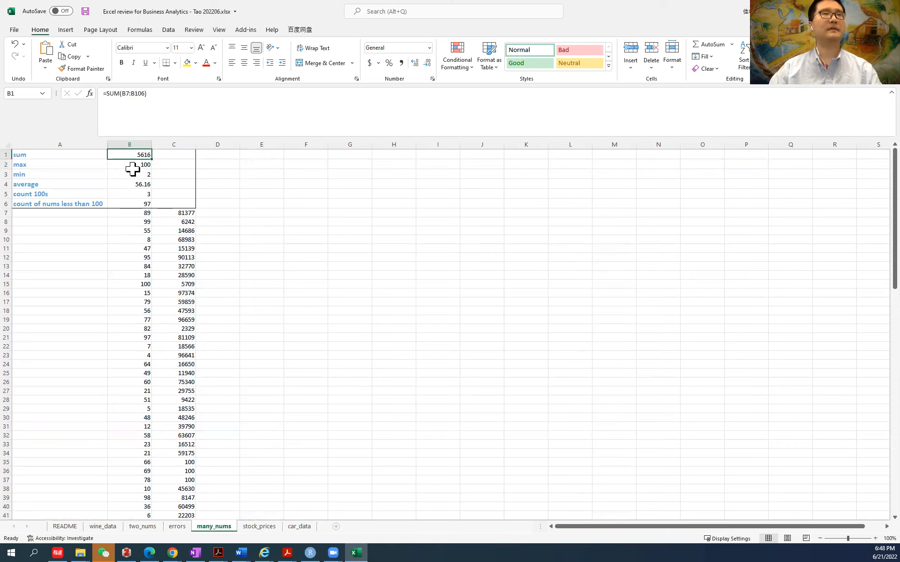
pyautogui.click(131, 165)
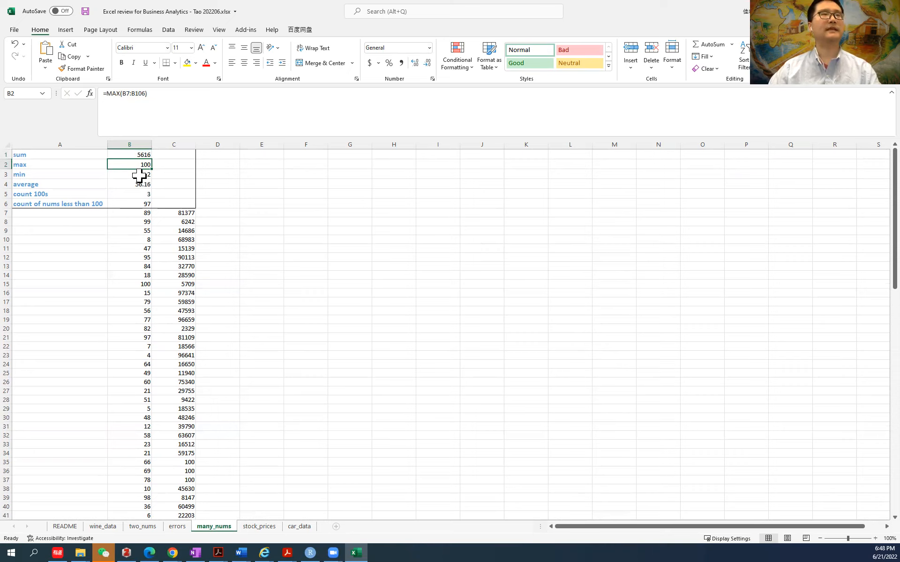
pyautogui.click(139, 175)
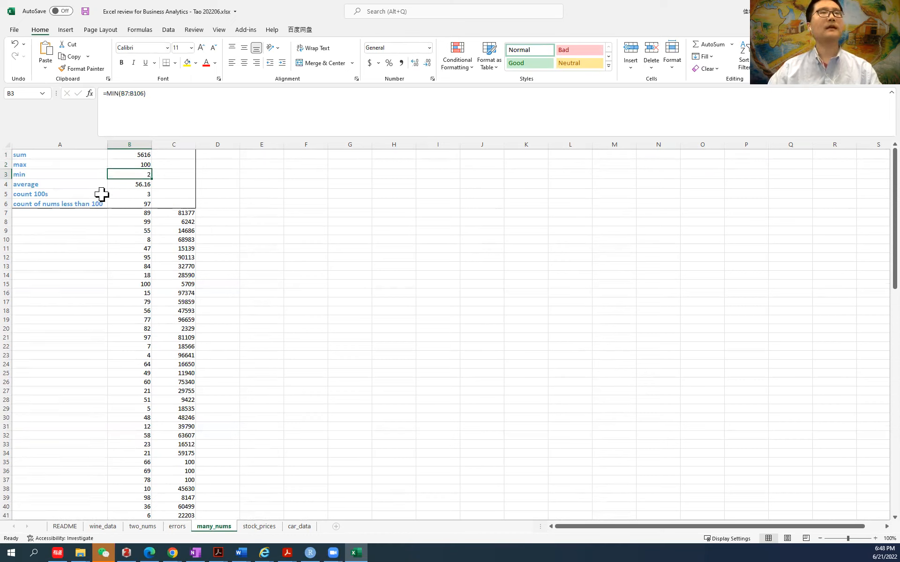
pyautogui.click(129, 117)
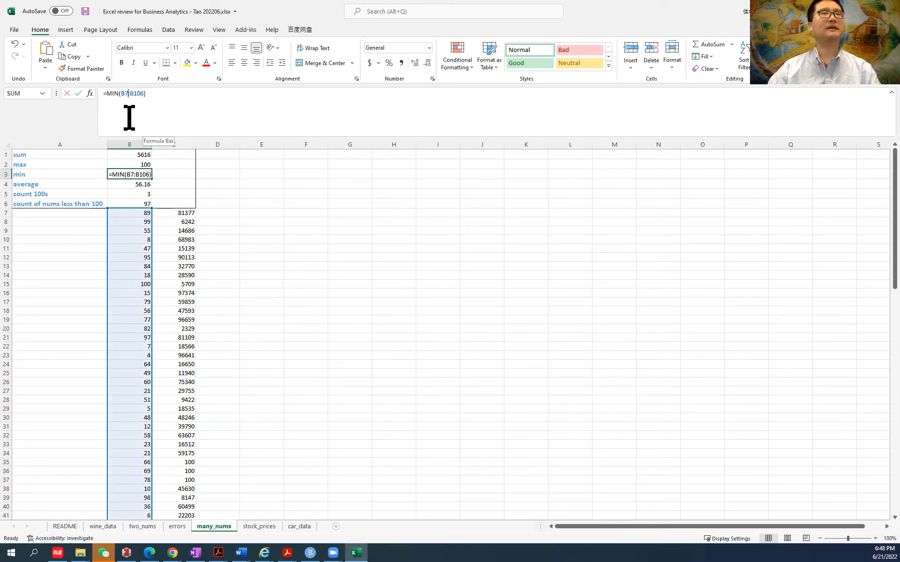
pyautogui.click(155, 95)
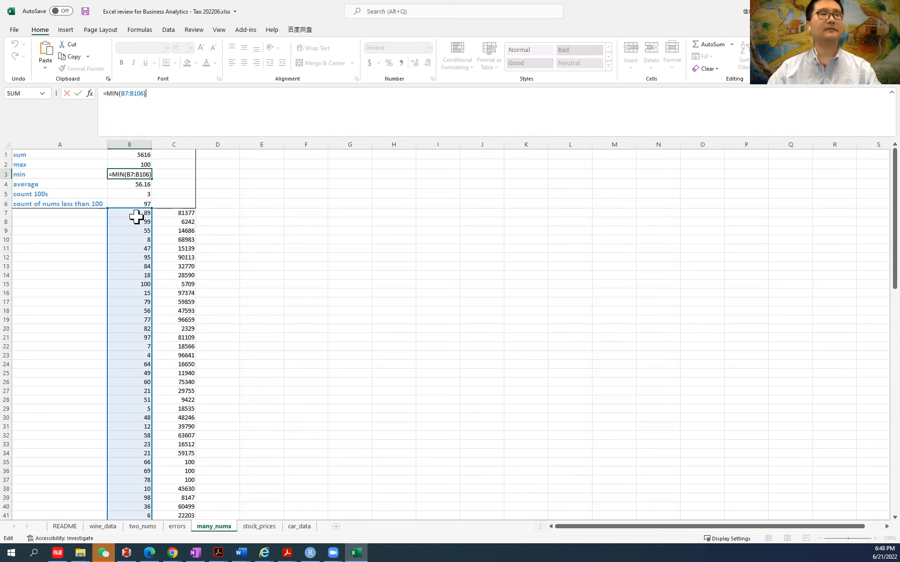
pyautogui.scroll(-11, 131, 261)
pyautogui.scroll(11, 131, 261)
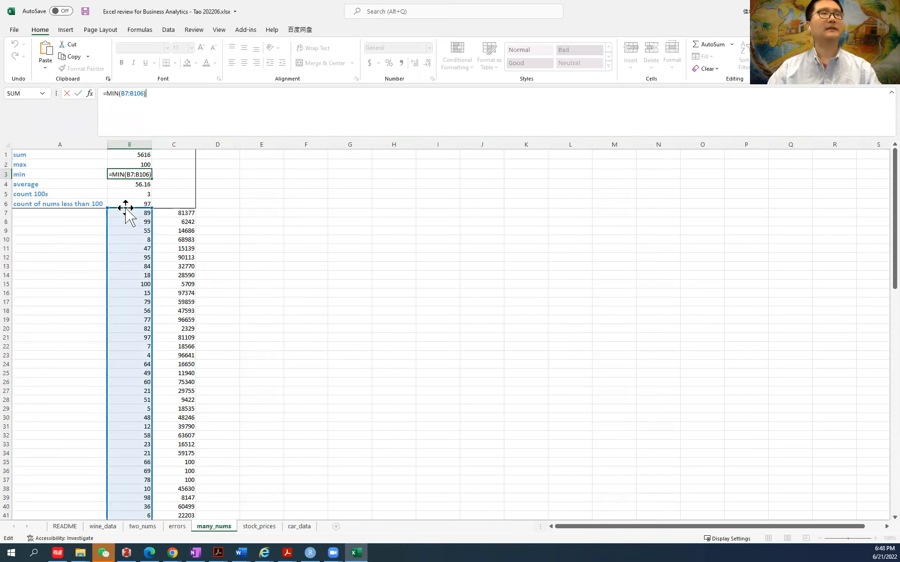
pyautogui.scroll(-6, 128, 213)
pyautogui.scroll(-19, 128, 271)
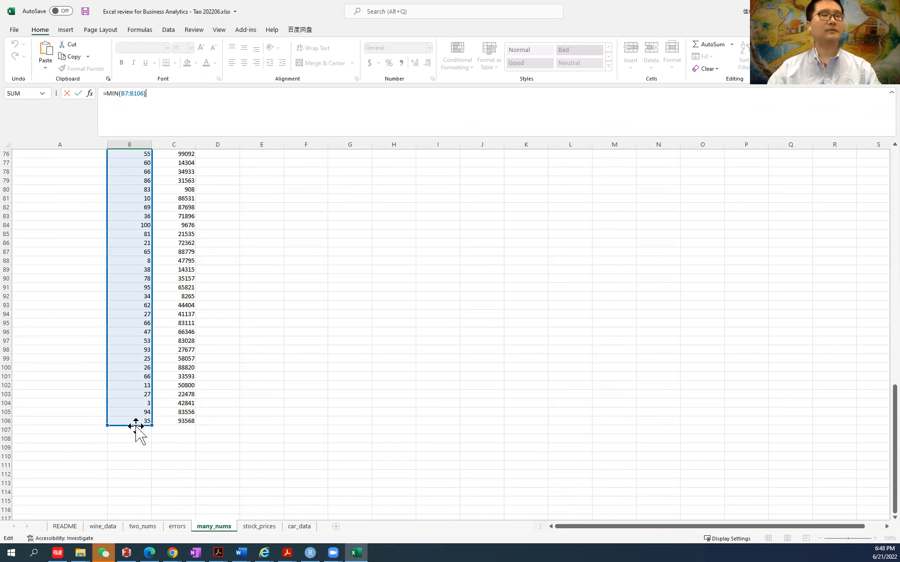
pyautogui.scroll(11, 134, 363)
pyautogui.scroll(14, 134, 363)
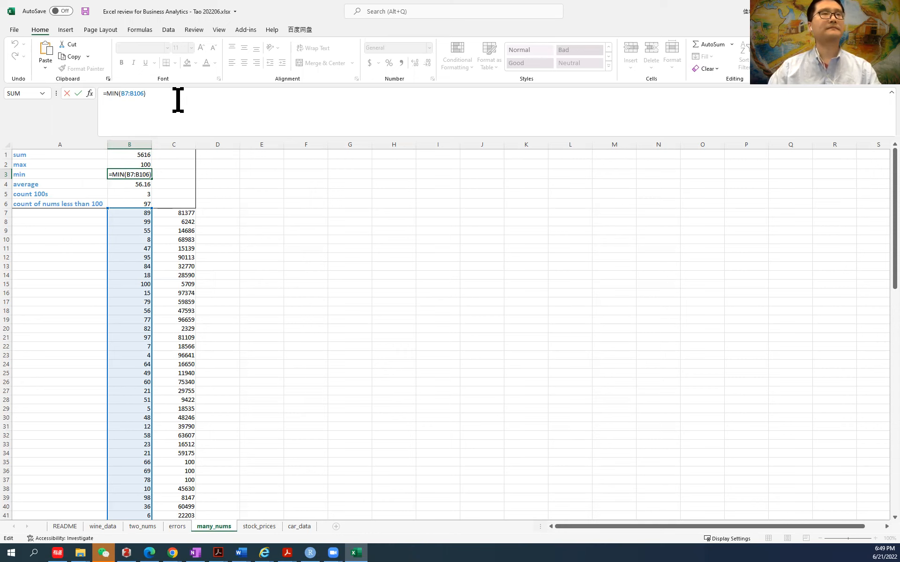
pyautogui.press('Return')
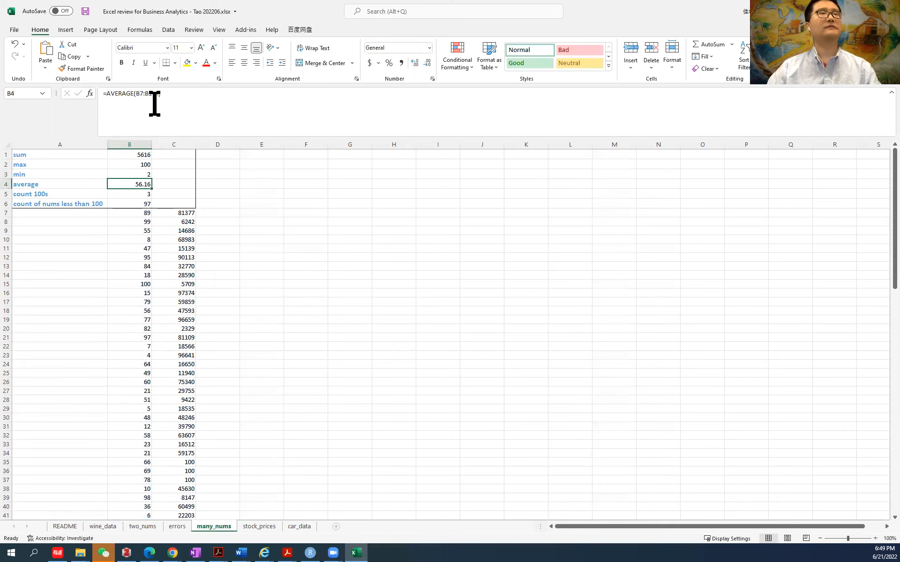
# Inspect the average formula in B4 and the COUNTIF formula in B5 that counts the 100s
pyautogui.click(170, 94)
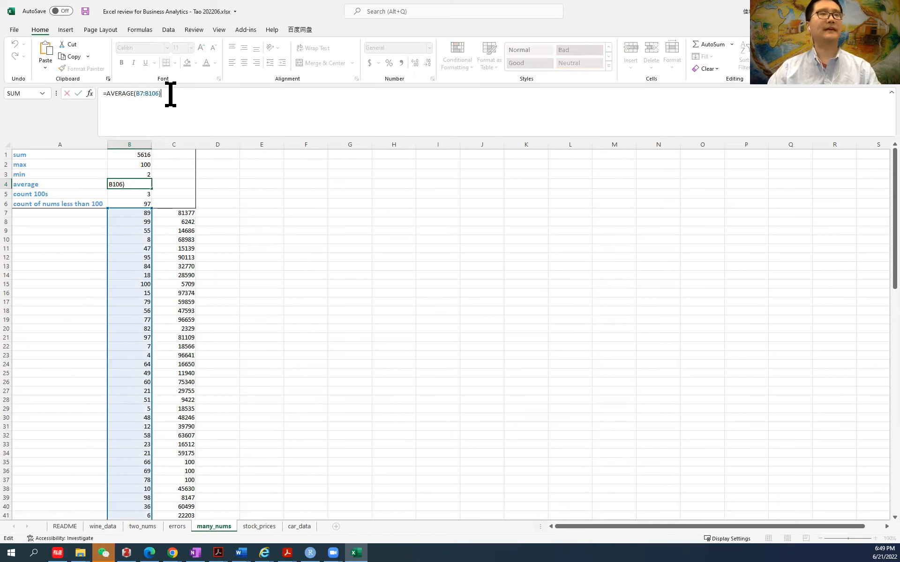
pyautogui.press('Return')
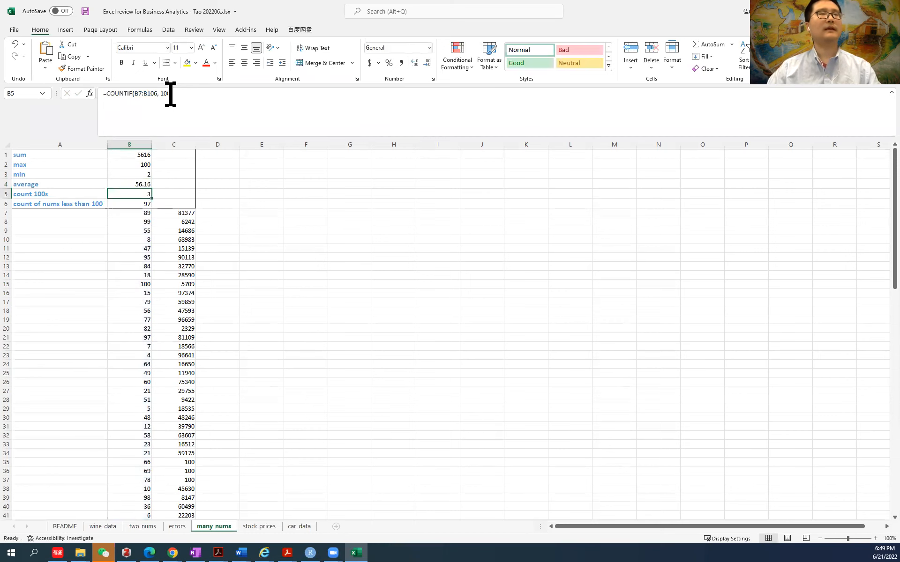
pyautogui.click(87, 196)
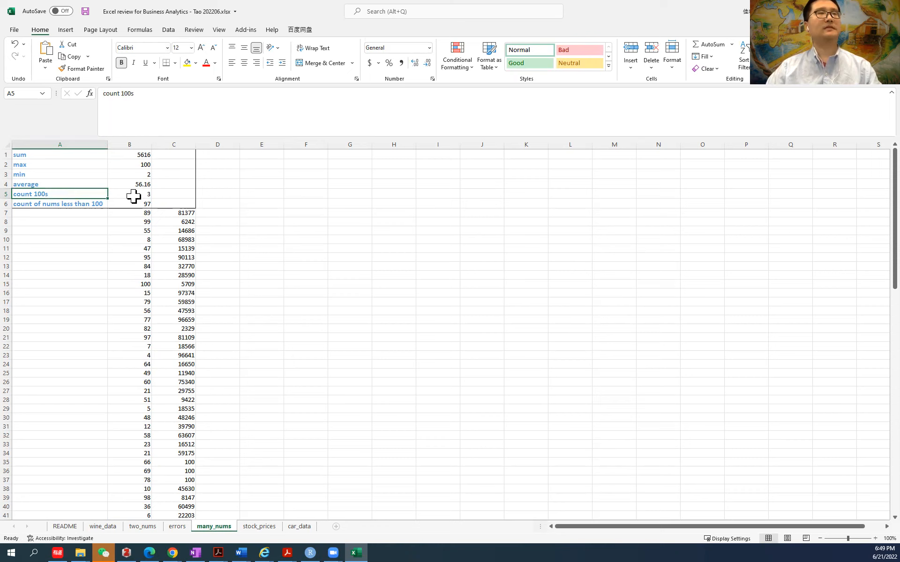
pyautogui.click(134, 195)
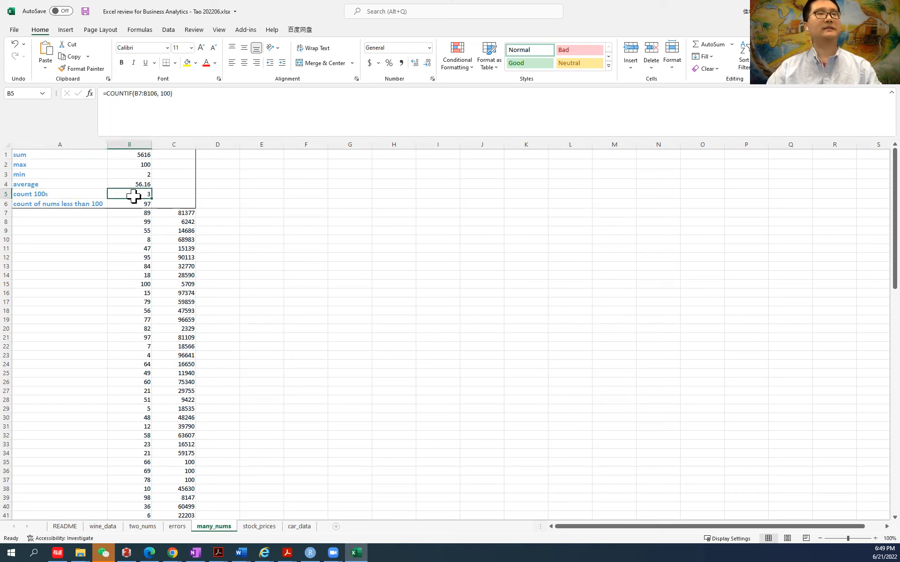
pyautogui.click(178, 96)
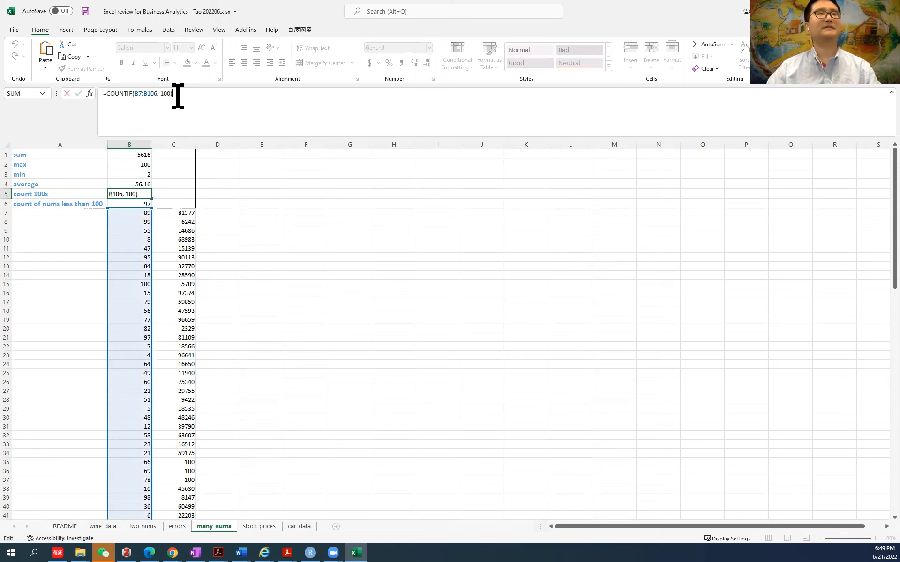
pyautogui.click(107, 97)
pyautogui.doubleClick(120, 94)
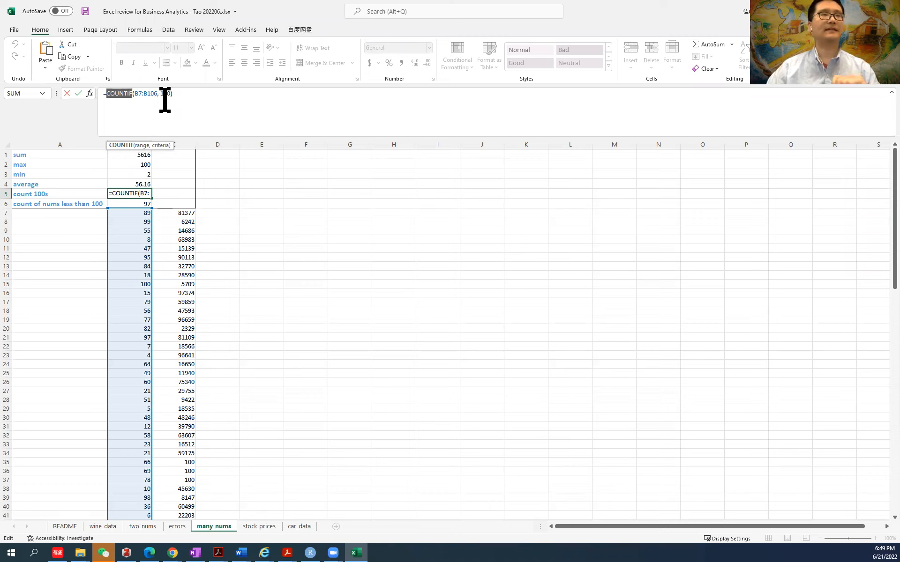
pyautogui.click(185, 94)
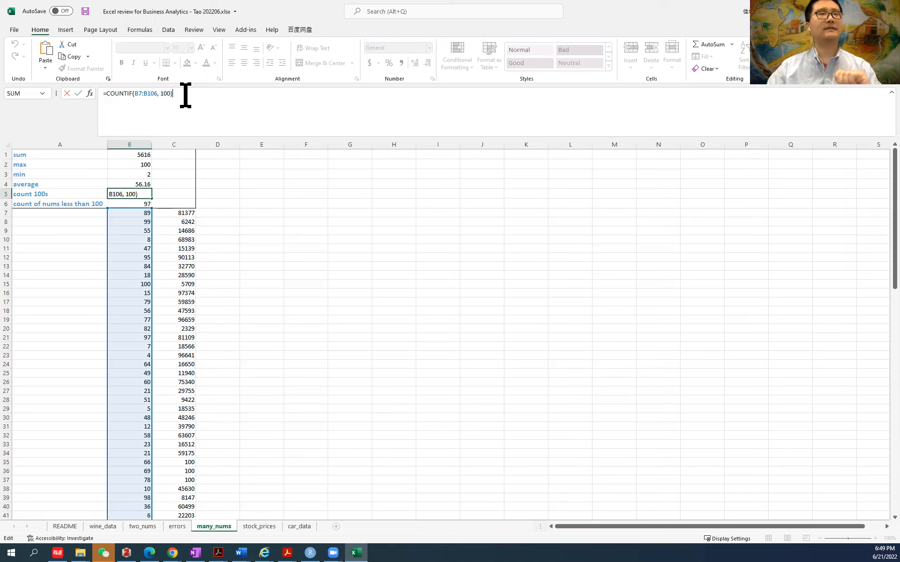
pyautogui.press('Return')
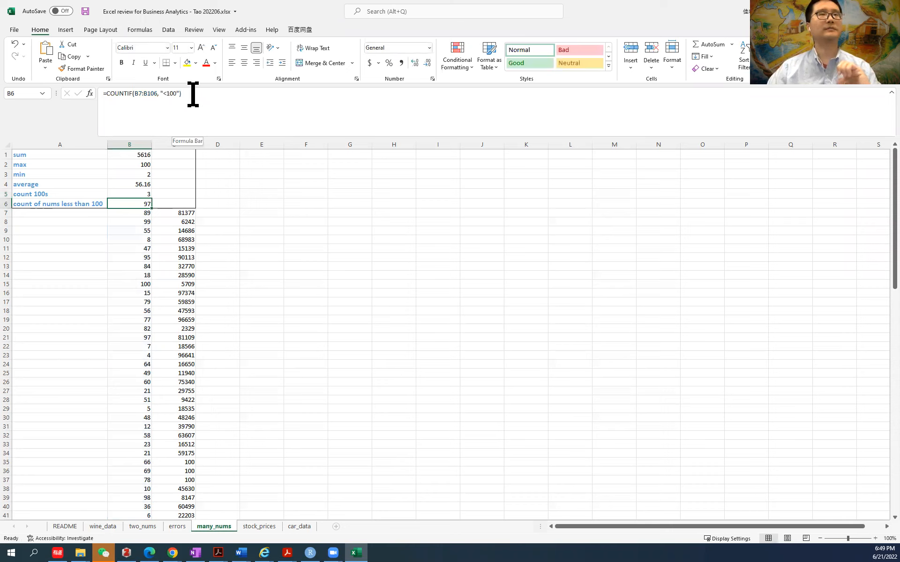
# Inspect the COUNTIF formula in B6, tracing its range B7:B106 and its quoted "<100" criterion
pyautogui.moveTo(192, 94); pyautogui.dragTo(102, 98)
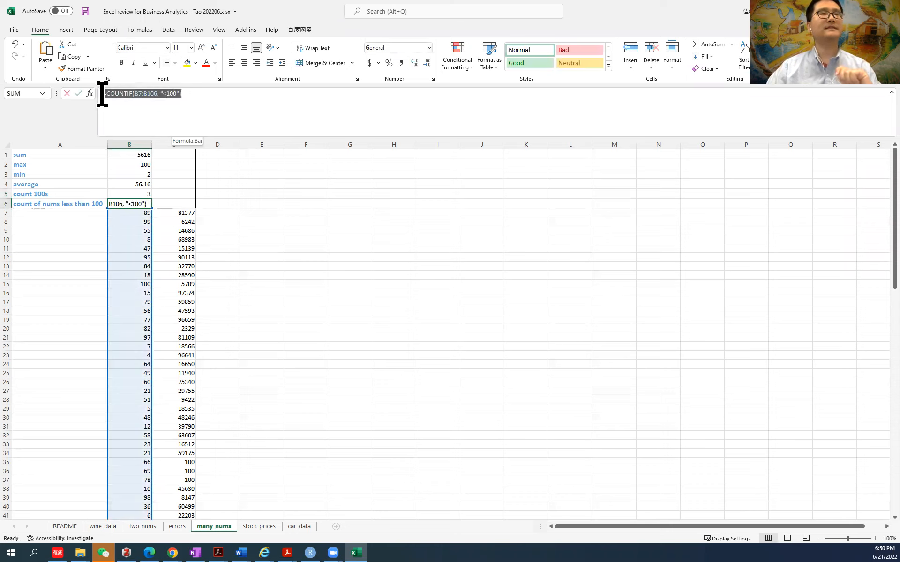
pyautogui.click(161, 94)
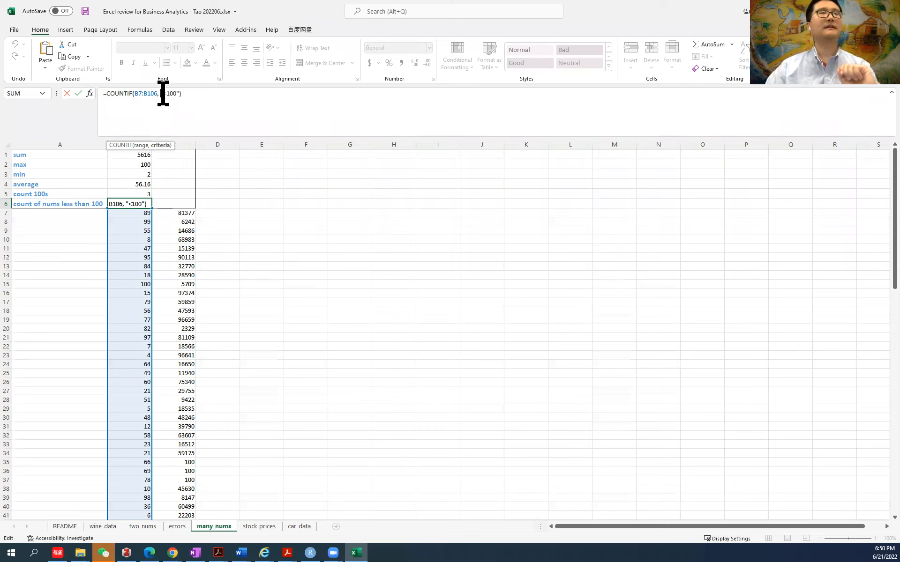
pyautogui.moveTo(164, 94); pyautogui.dragTo(168, 95)
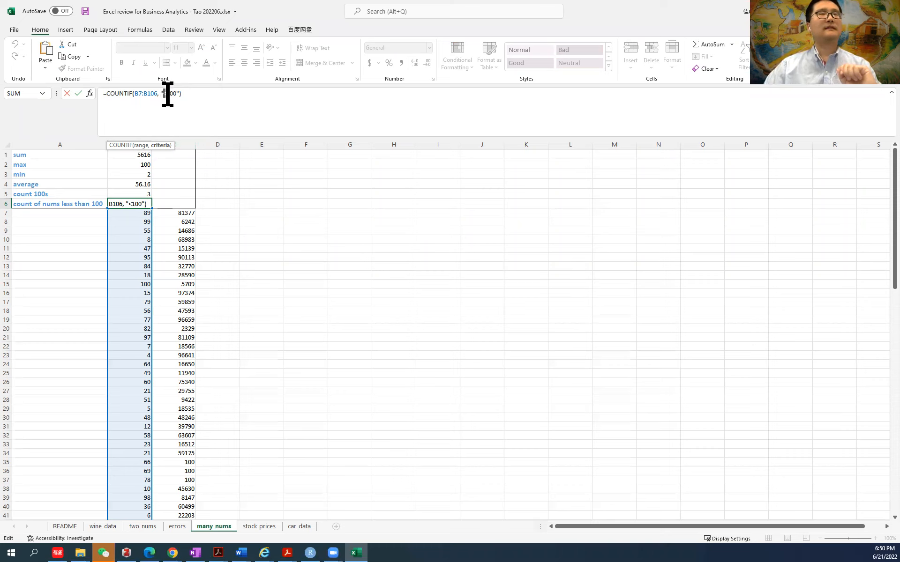
pyautogui.moveTo(175, 95); pyautogui.dragTo(162, 95)
pyautogui.click(162, 93)
pyautogui.press('Return')
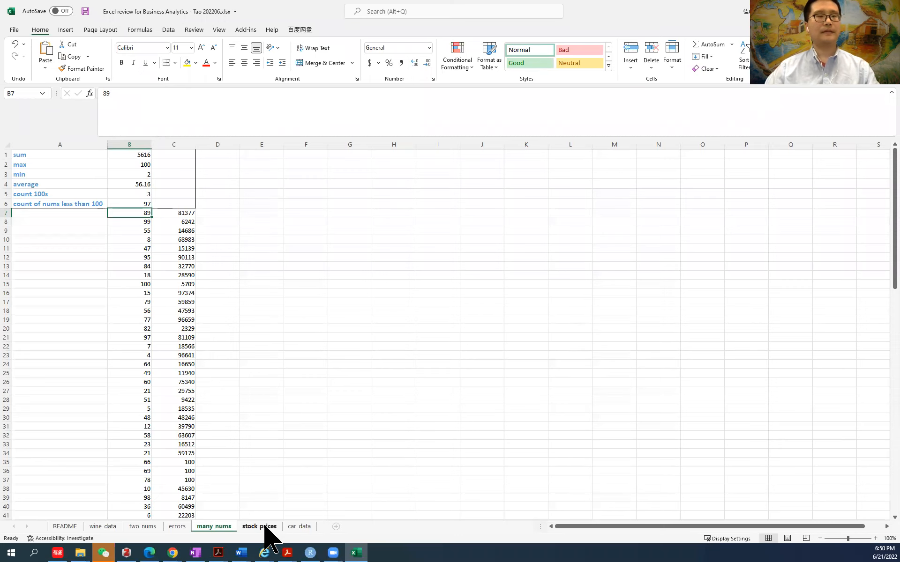
# Review the summary labels in A1:A6, the empty summary cells above column C, and column C's numbers down to row 106
pyautogui.scroll(-13, 176, 481)
pyautogui.scroll(13, 176, 481)
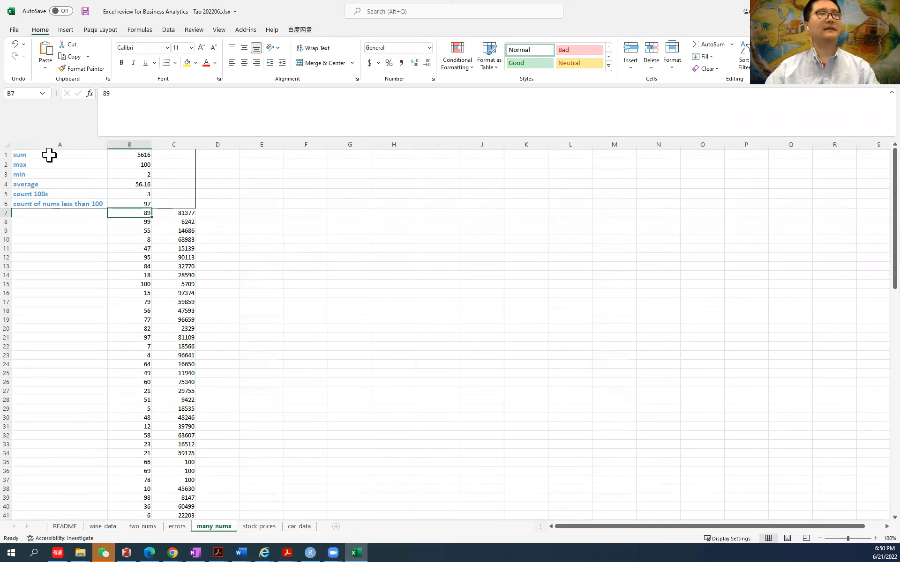
pyautogui.moveTo(49, 155); pyautogui.dragTo(64, 200)
pyautogui.click(71, 186)
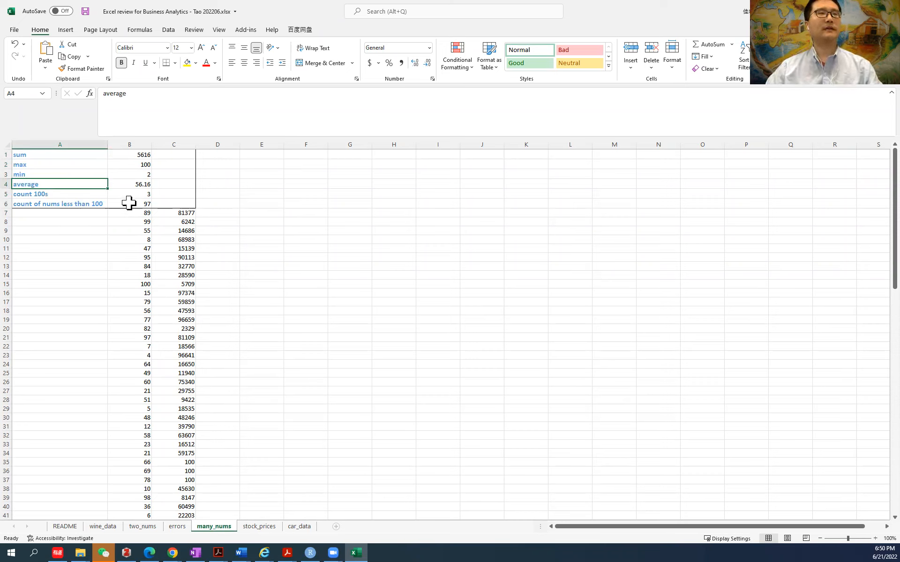
pyautogui.click(186, 215)
pyautogui.click(177, 157)
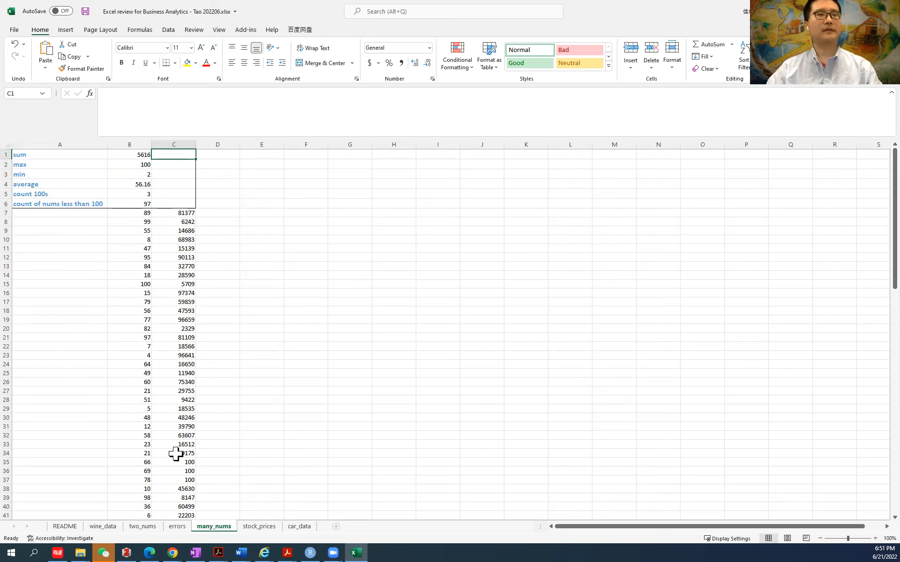
pyautogui.scroll(-6, 176, 454)
pyautogui.scroll(-12, 177, 453)
pyautogui.scroll(-5, 179, 483)
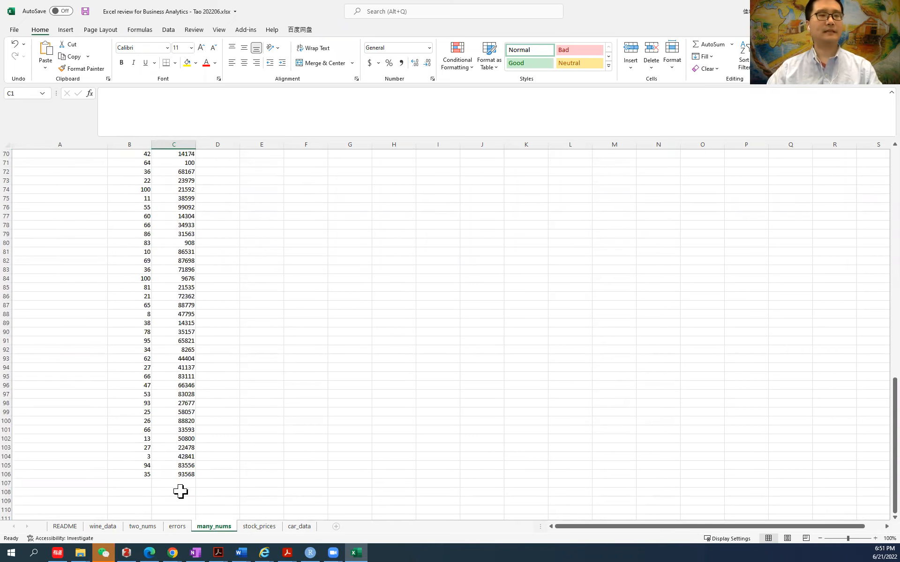
# Open the stock_prices sheet and examine both tables' date and price rows and the first table's initial growth-since-previous-day cells
pyautogui.click(258, 526)
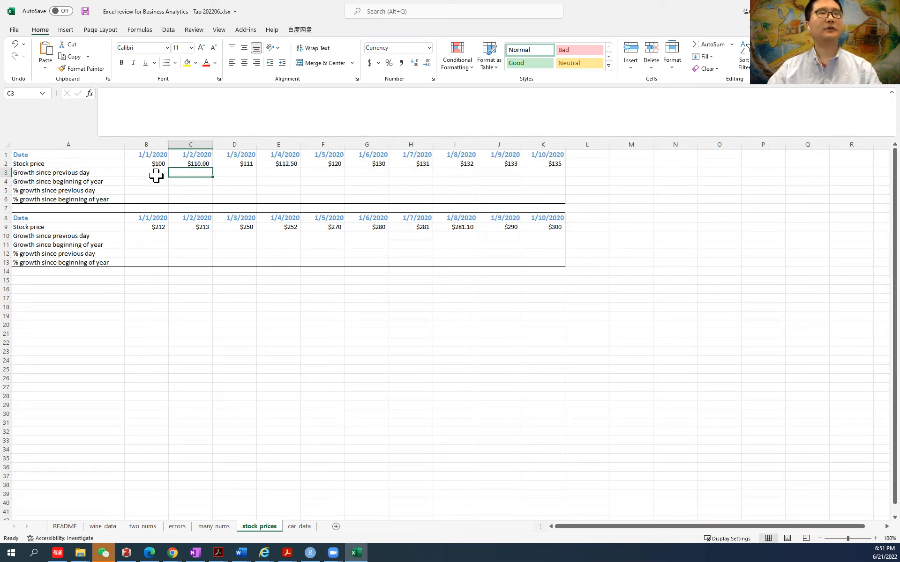
pyautogui.click(101, 165)
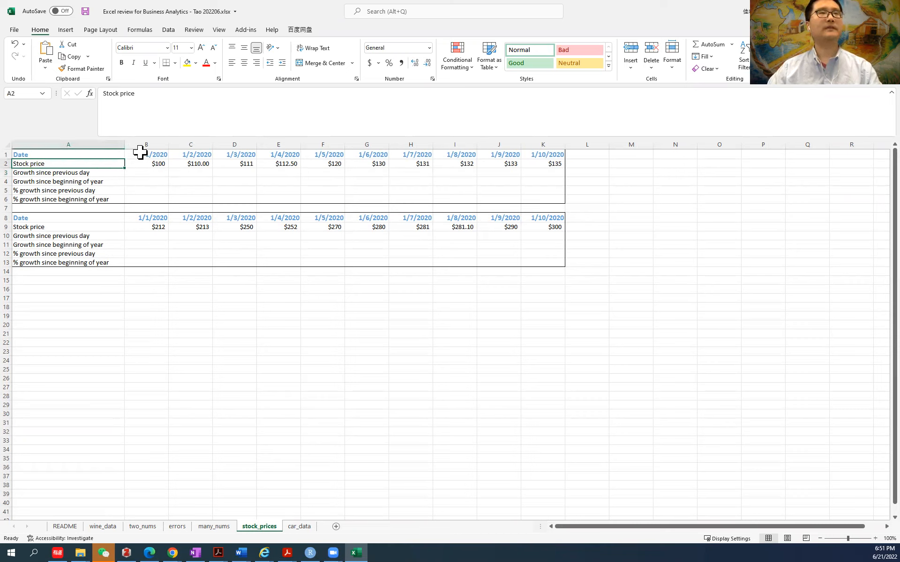
pyautogui.moveTo(142, 152); pyautogui.dragTo(542, 148)
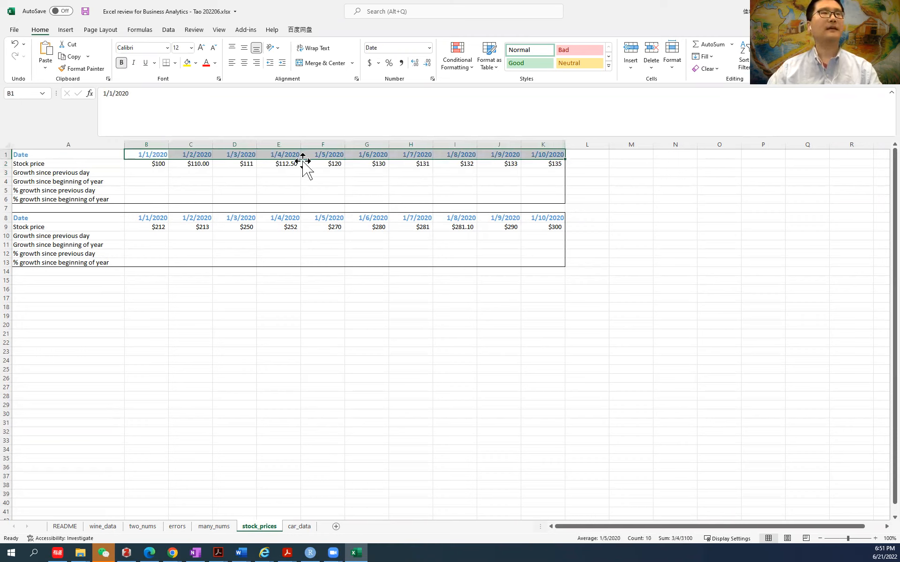
pyautogui.click(140, 218)
pyautogui.moveTo(143, 224); pyautogui.dragTo(564, 226)
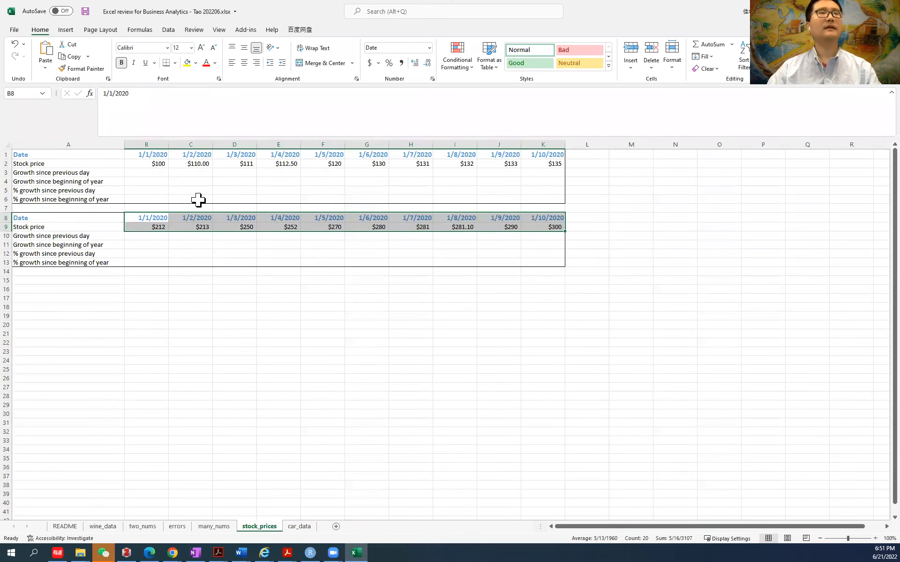
pyautogui.click(153, 172)
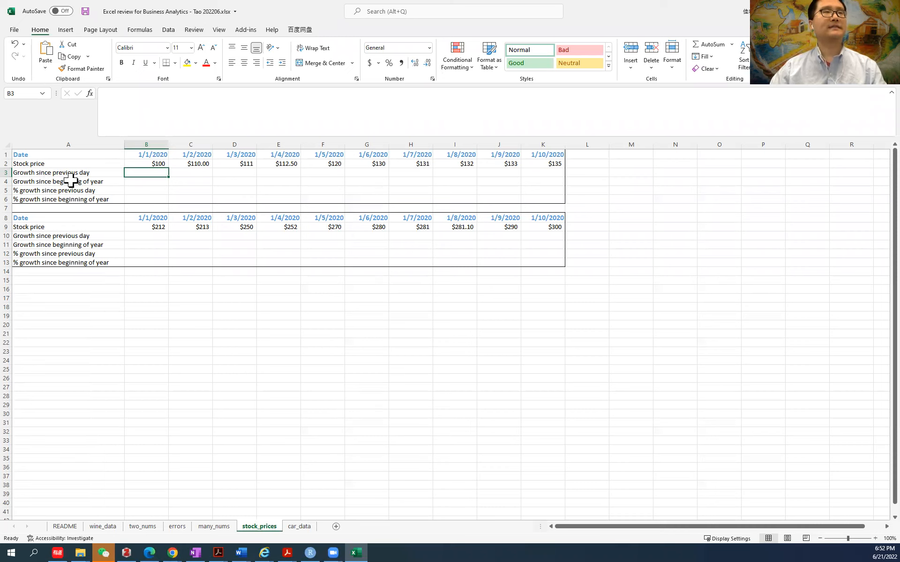
pyautogui.click(203, 174)
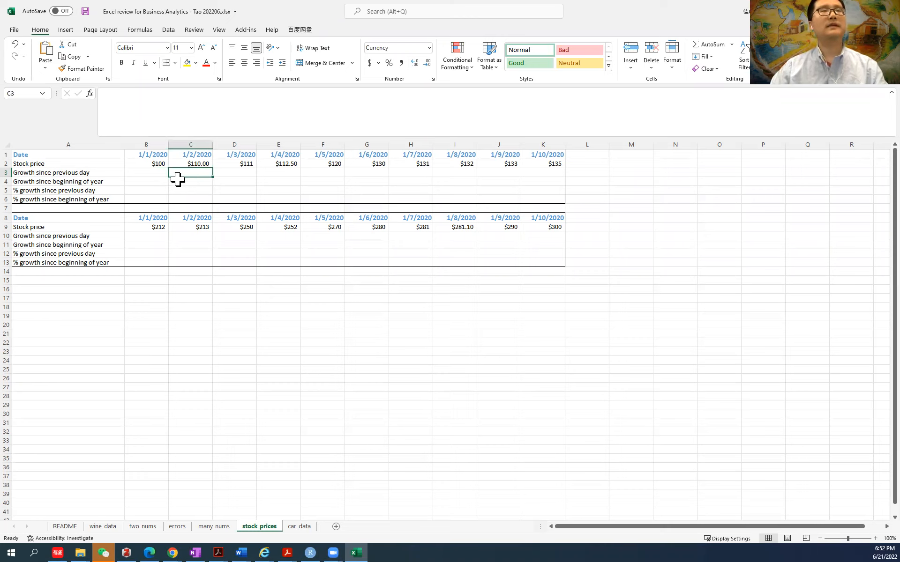
pyautogui.click(155, 174)
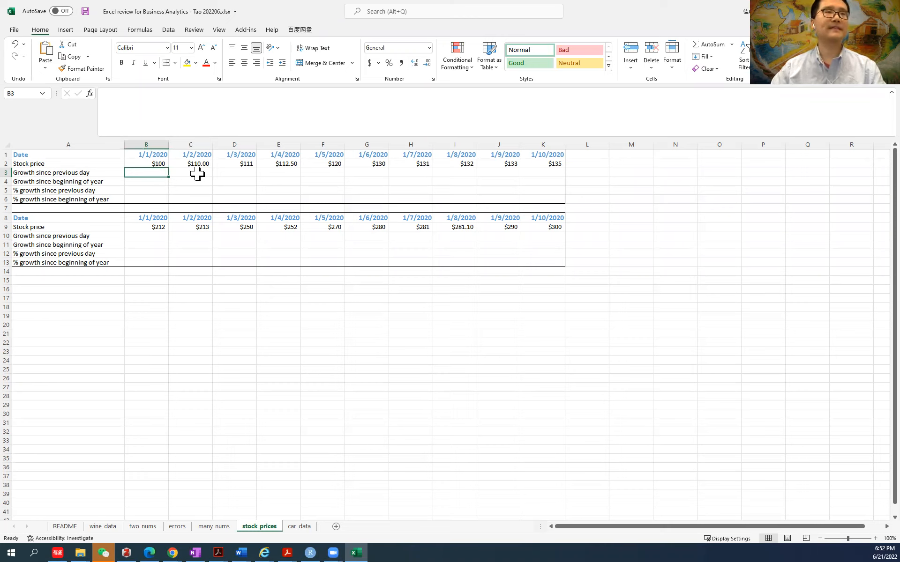
pyautogui.click(158, 164)
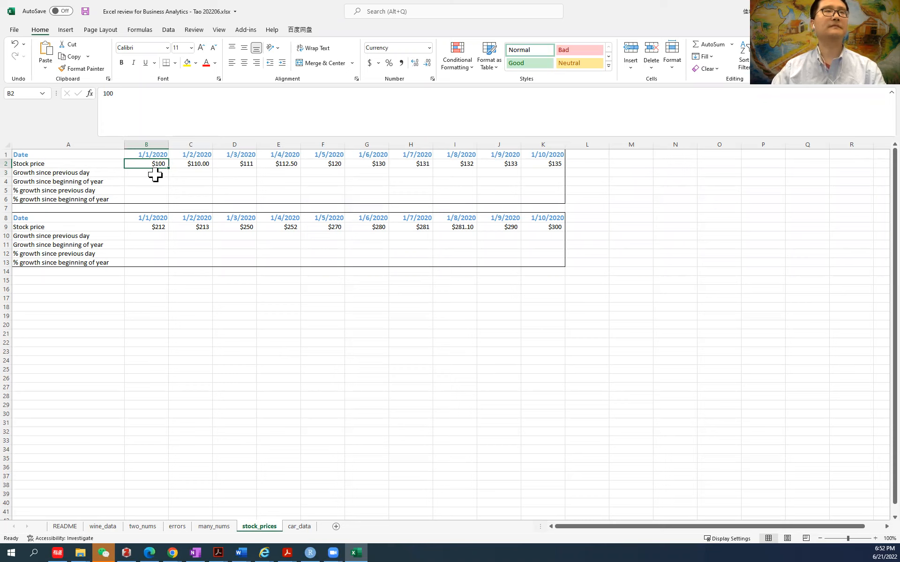
# Enter the formula =(C2-B2) in C3 to calculate the 1/2/2020 stock price growth since the previous day
pyautogui.click(193, 174)
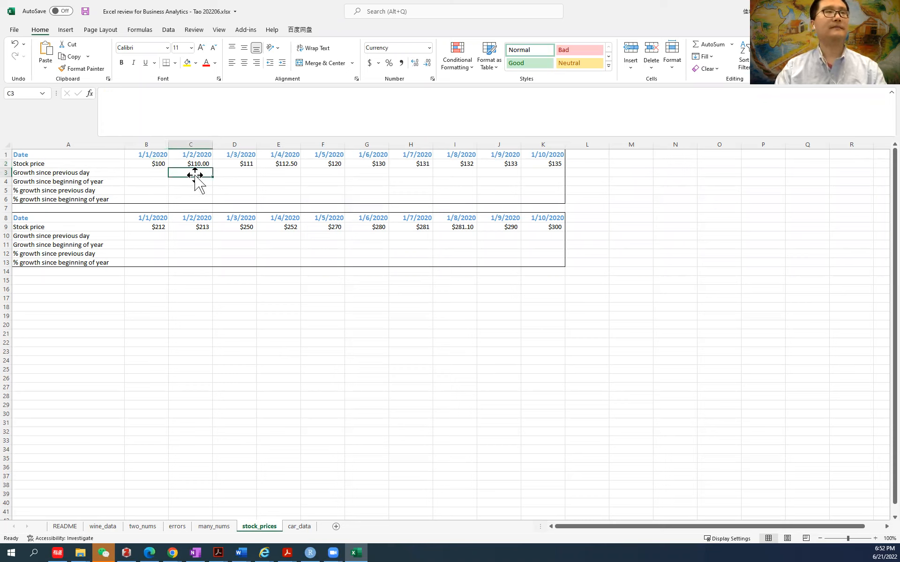
pyautogui.write('=')
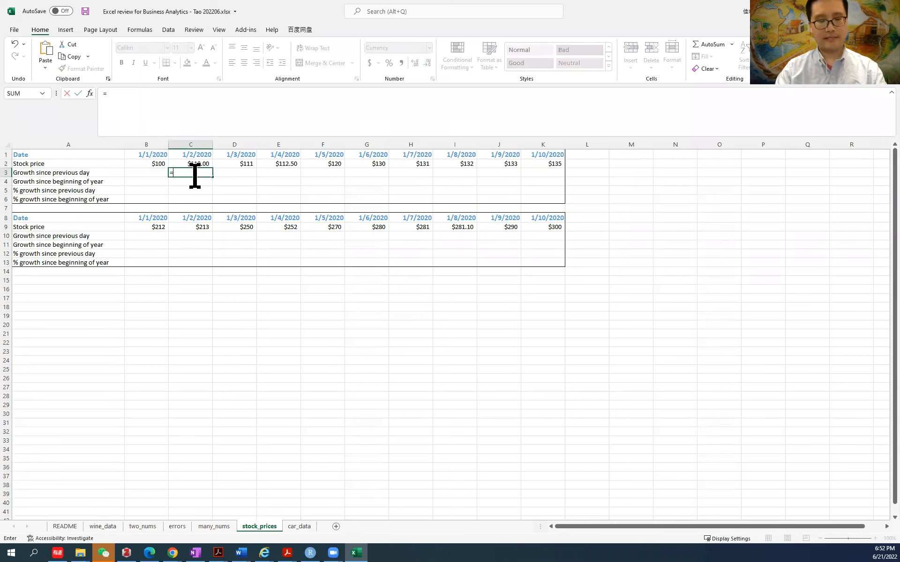
pyautogui.press('BackSpace')
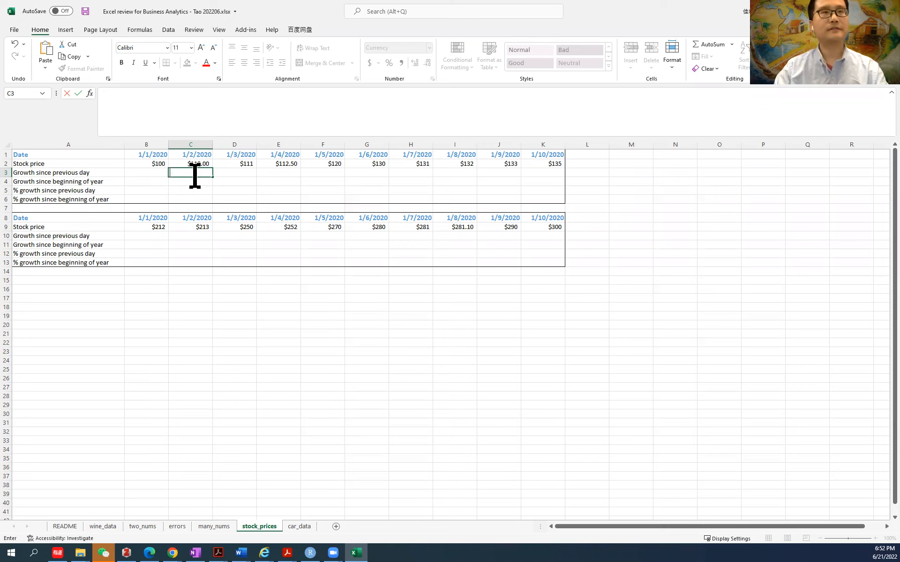
pyautogui.write('=')
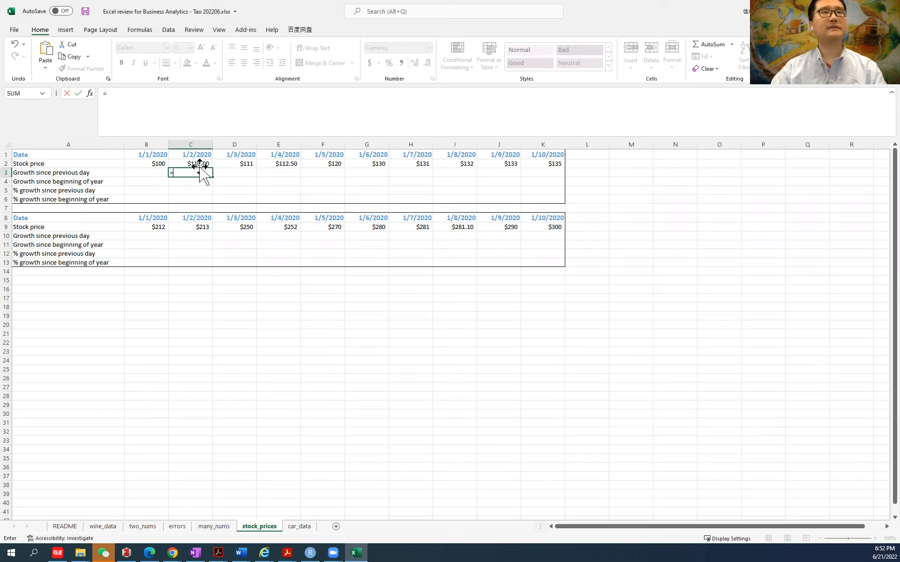
pyautogui.click(134, 99)
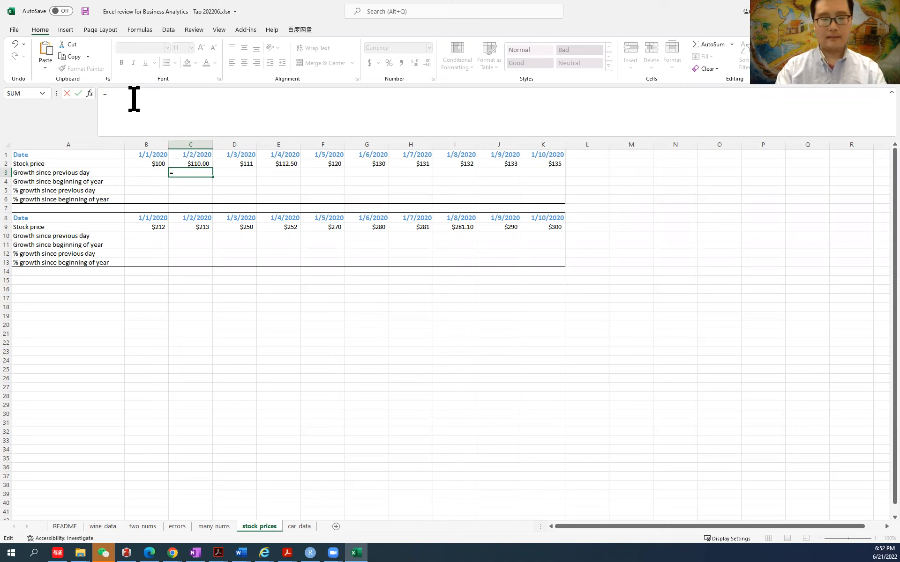
pyautogui.write('(')
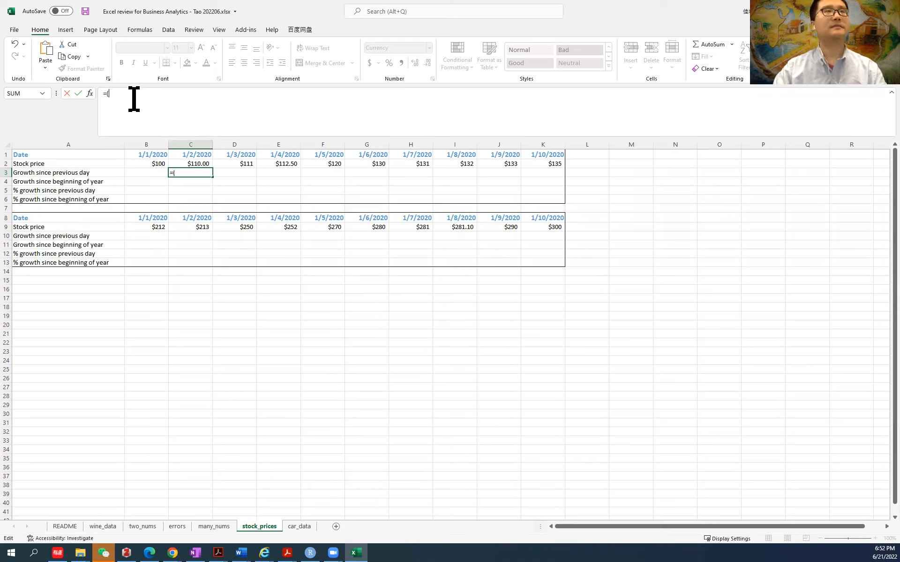
pyautogui.click(200, 164)
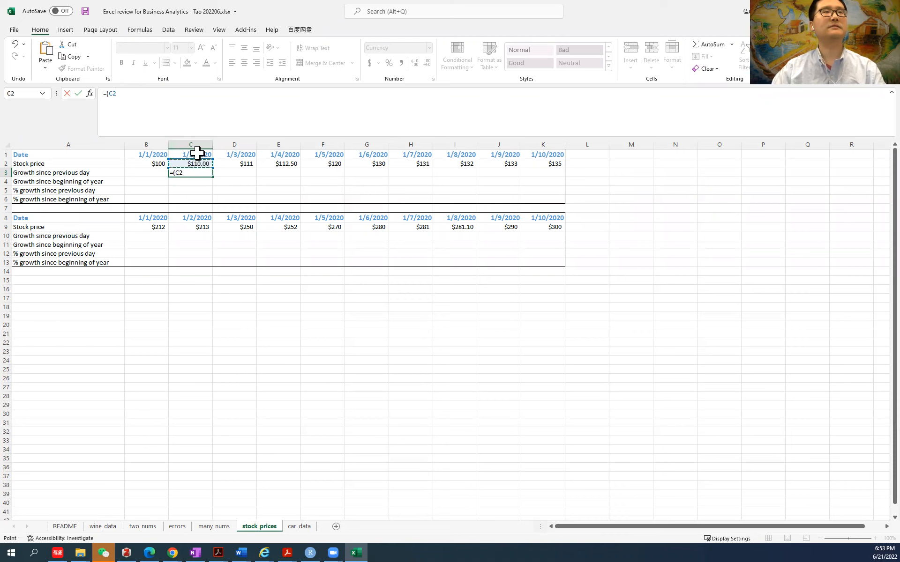
pyautogui.write('-')
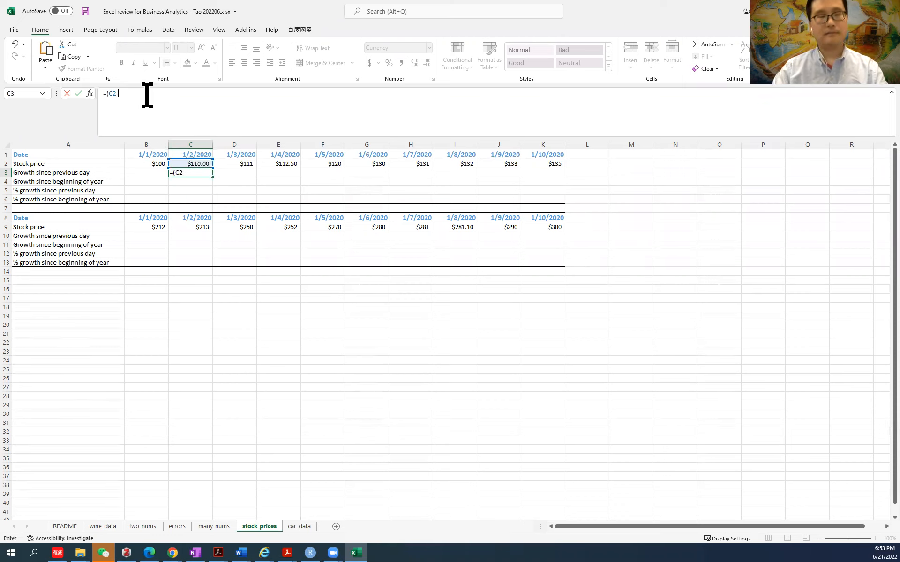
pyautogui.click(145, 164)
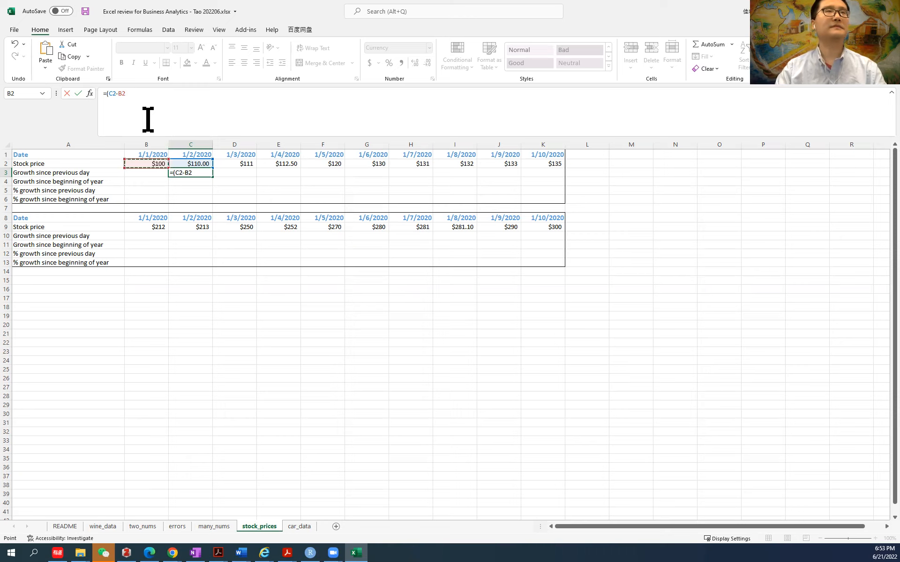
pyautogui.write(')')
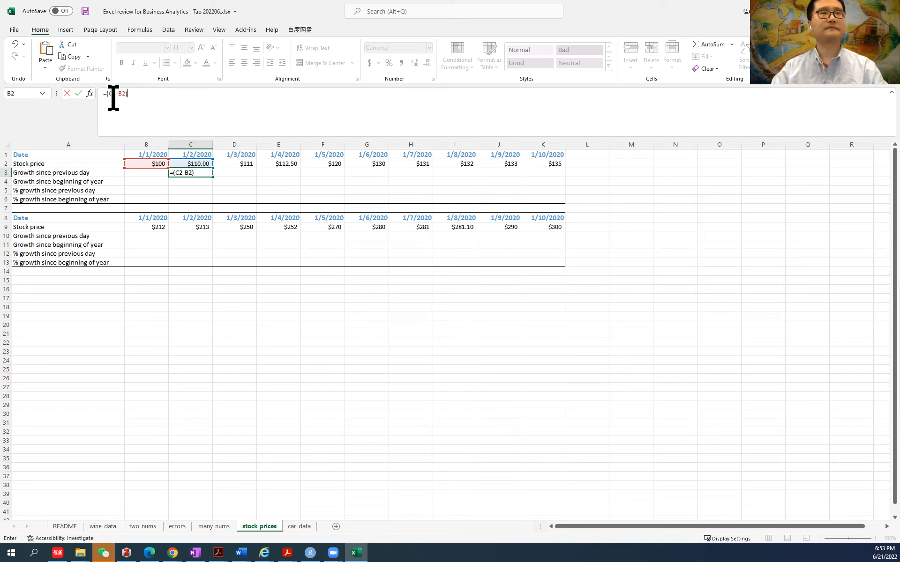
pyautogui.press('Return')
# Fill the C3 growth formula across the row through K3
pyautogui.click(189, 173)
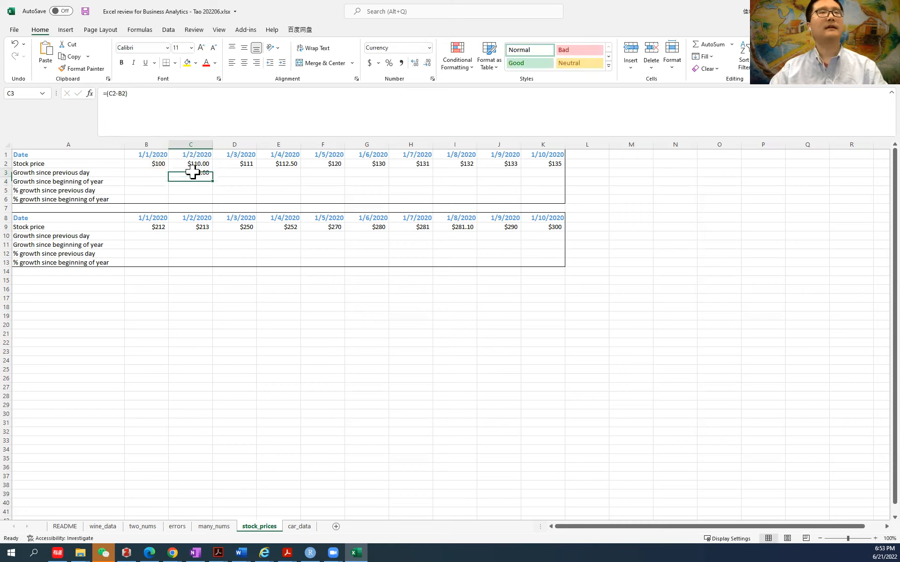
pyautogui.moveTo(211, 178); pyautogui.dragTo(530, 177)
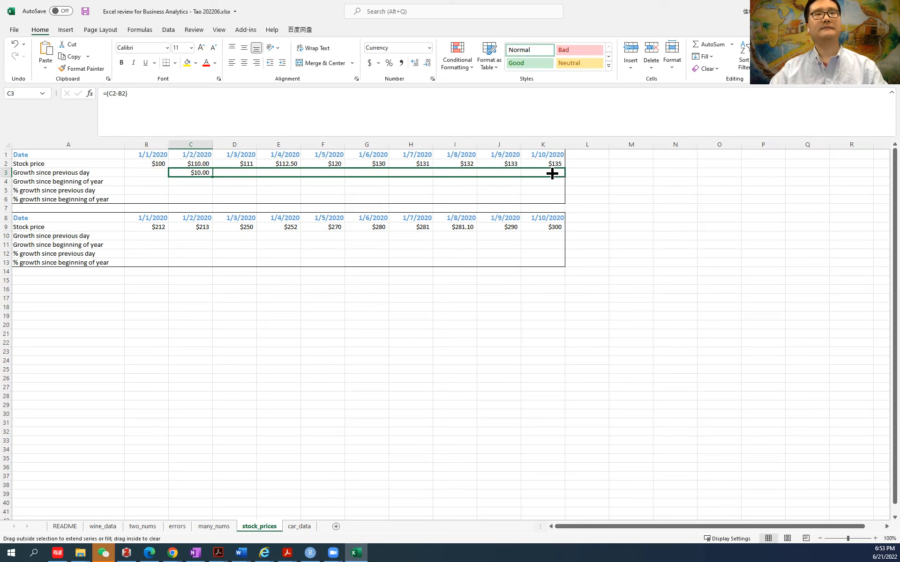
pyautogui.moveTo(552, 174); pyautogui.dragTo(553, 173)
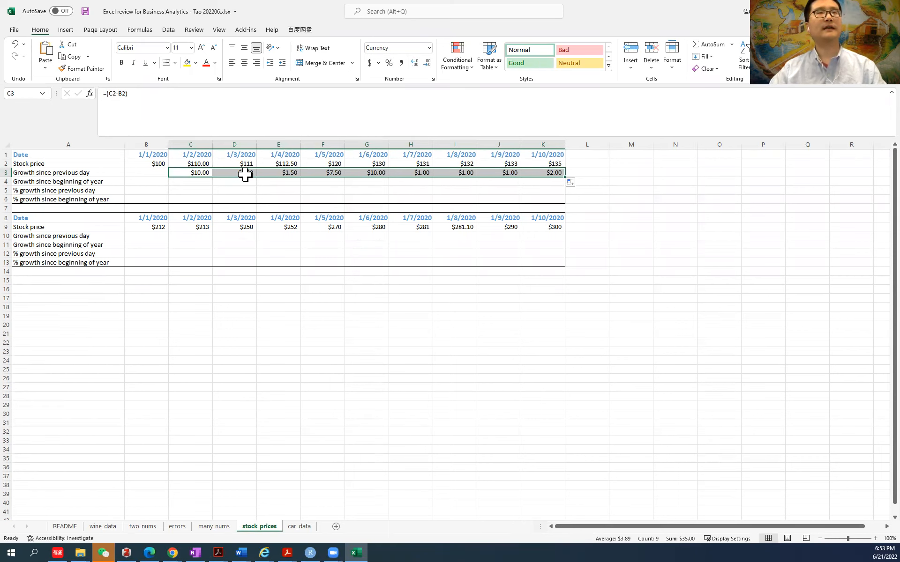
# Check the filled growth formula in D3 and trace it to the stock prices in D2 and C2
pyautogui.click(245, 172)
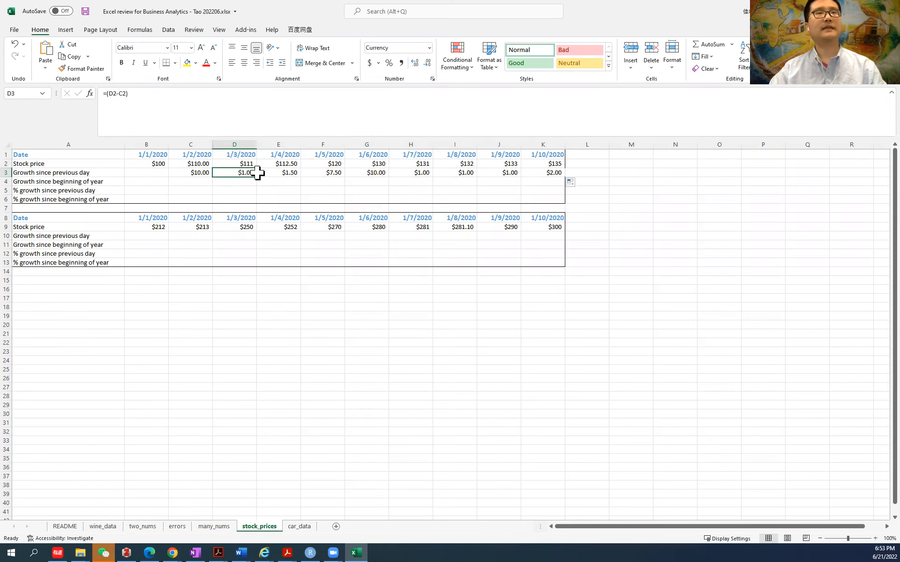
pyautogui.click(136, 93)
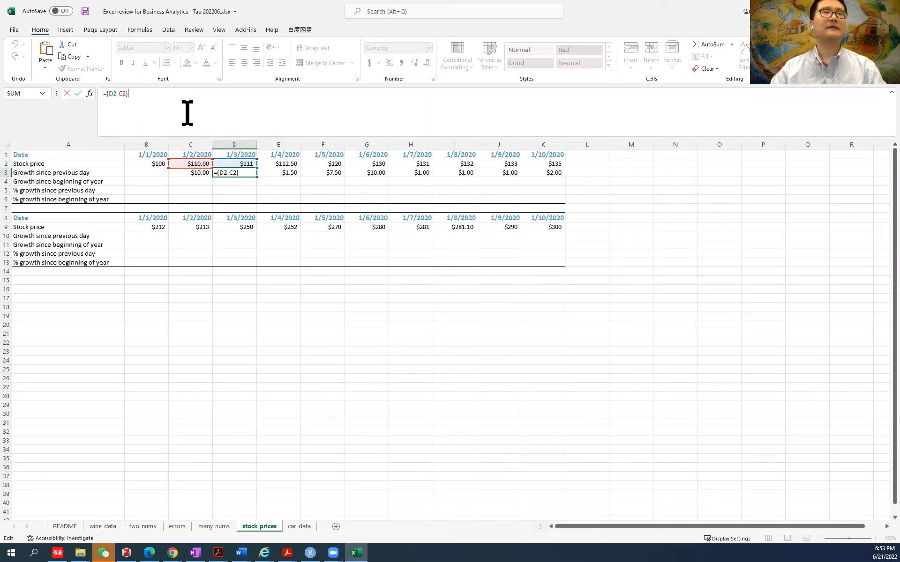
pyautogui.press('Return')
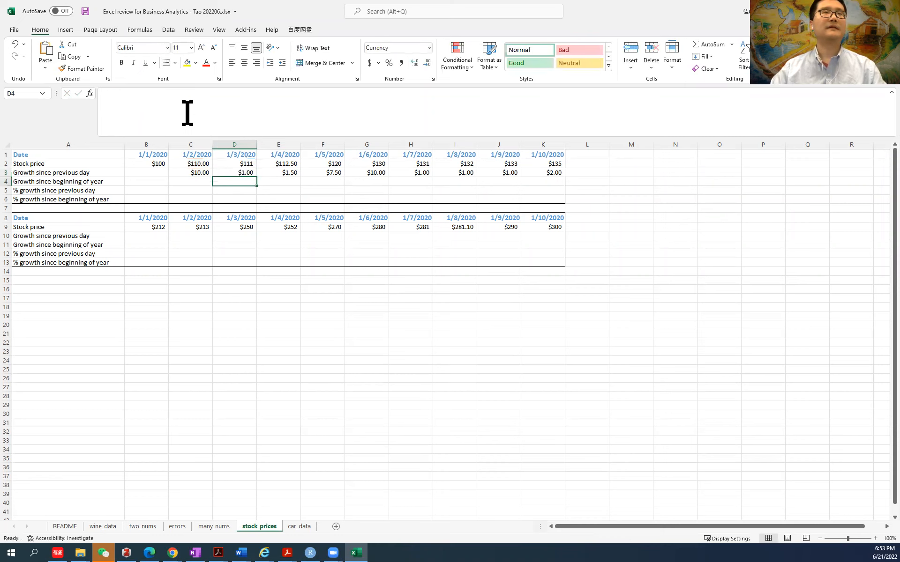
pyautogui.click(253, 172)
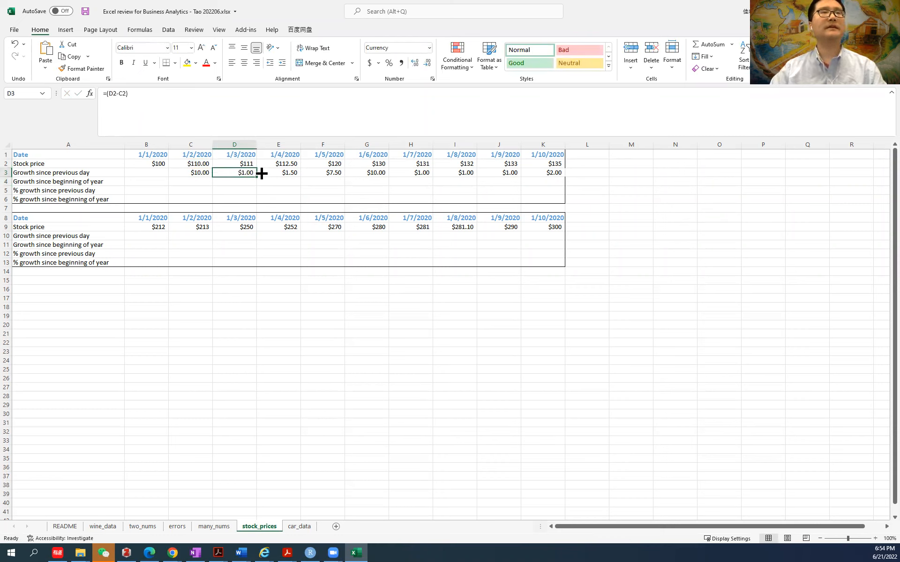
pyautogui.click(242, 164)
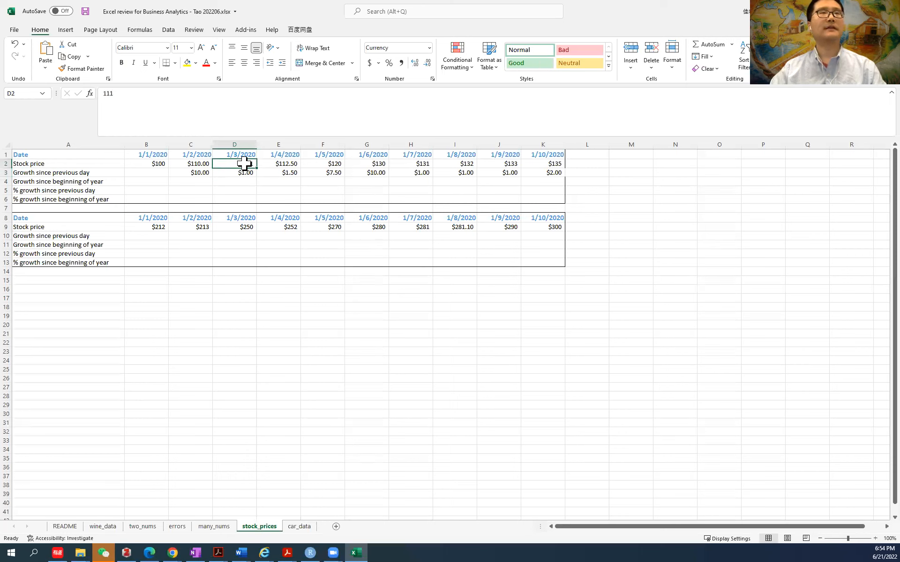
pyautogui.click(199, 163)
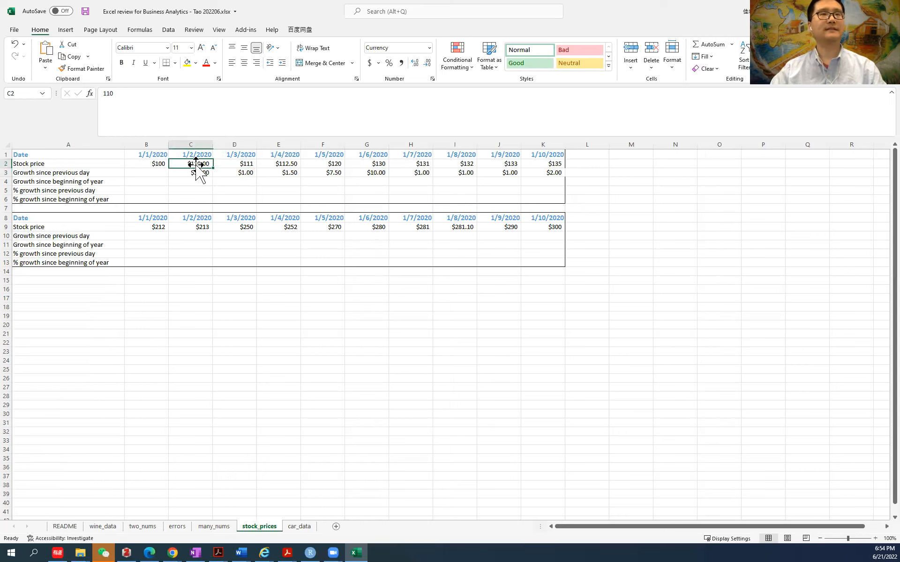
# Check the filled growth-since-previous-day formulas in D3 and K3, tracing K3 to the stock prices in K2 and J2
pyautogui.click(244, 172)
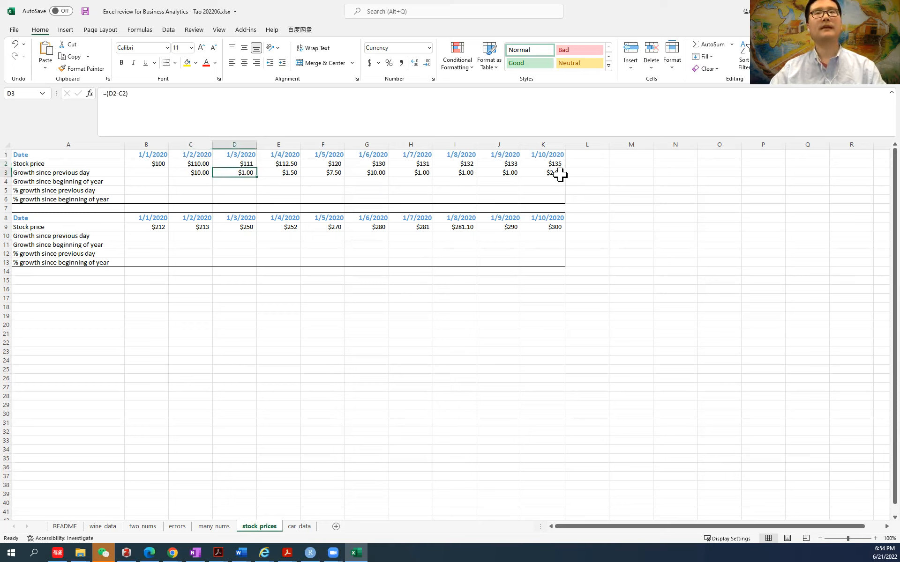
pyautogui.click(542, 173)
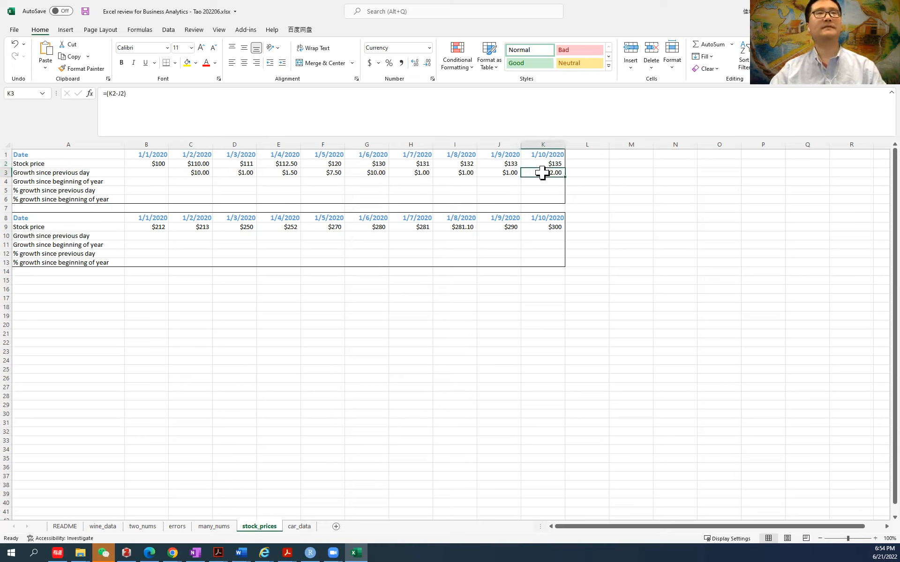
pyautogui.click(149, 96)
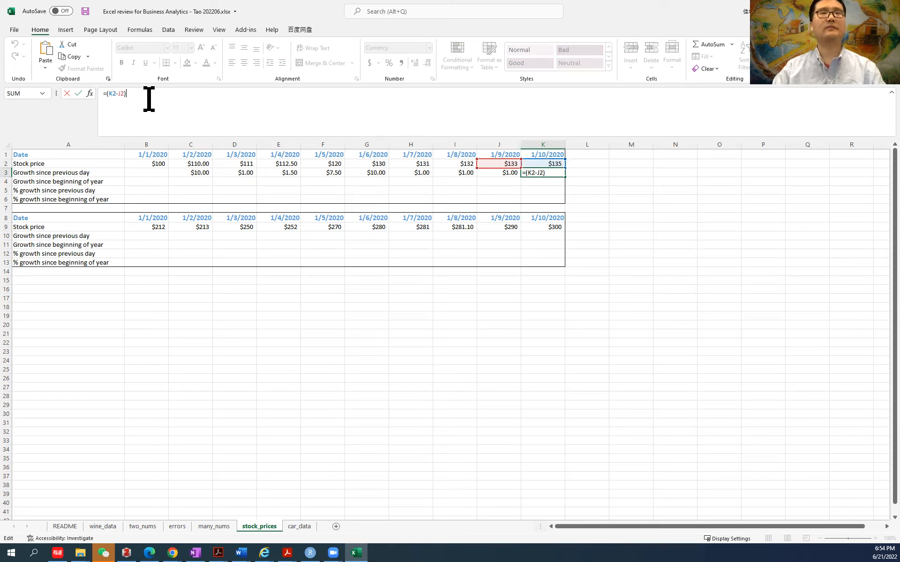
pyautogui.press('Return')
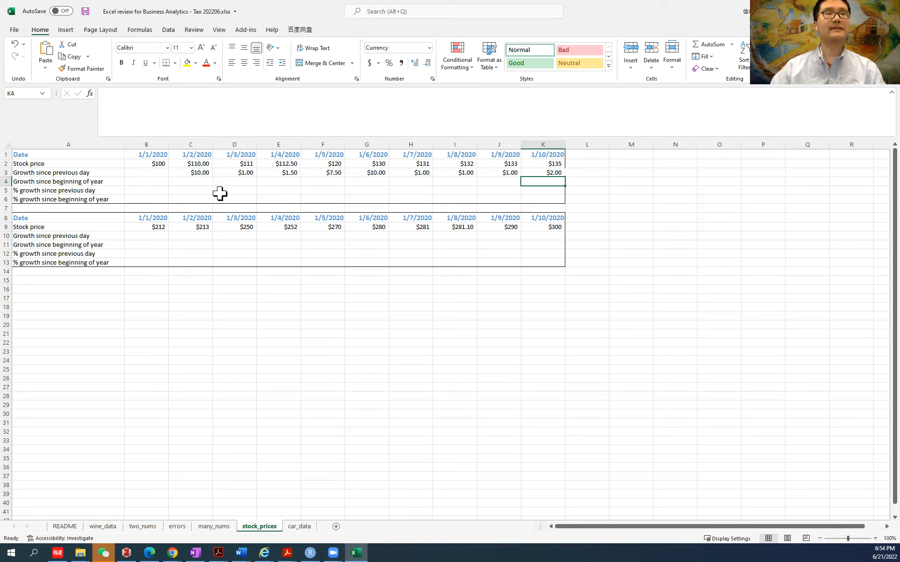
# Enter the formula =C2-$B2 in C4 to calculate growth since the beginning of the year with the column B reference locked
pyautogui.click(152, 165)
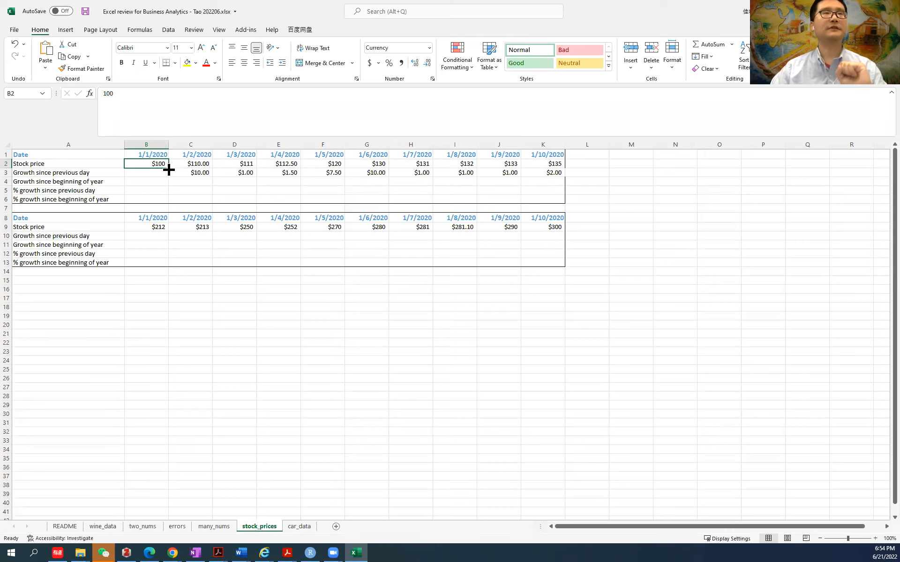
pyautogui.click(192, 182)
pyautogui.click(154, 115)
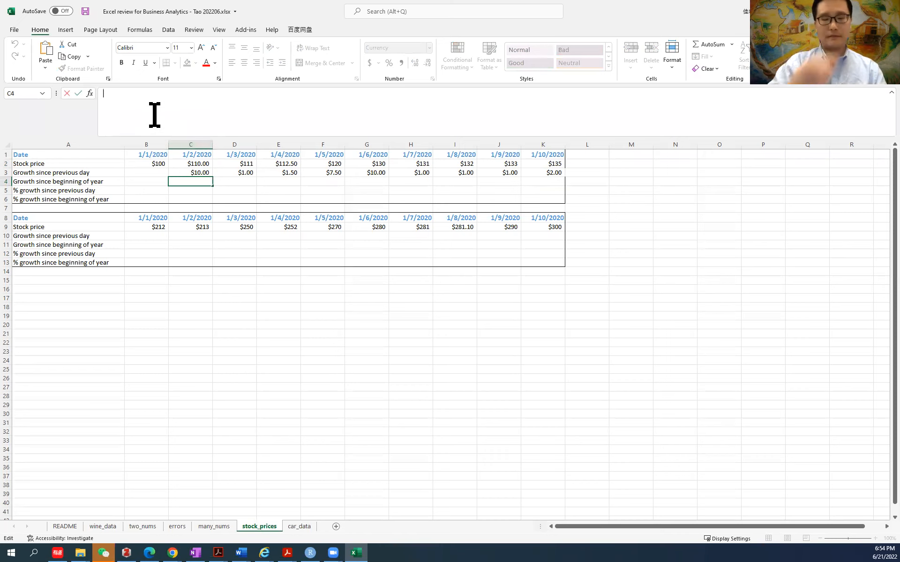
pyautogui.write('=')
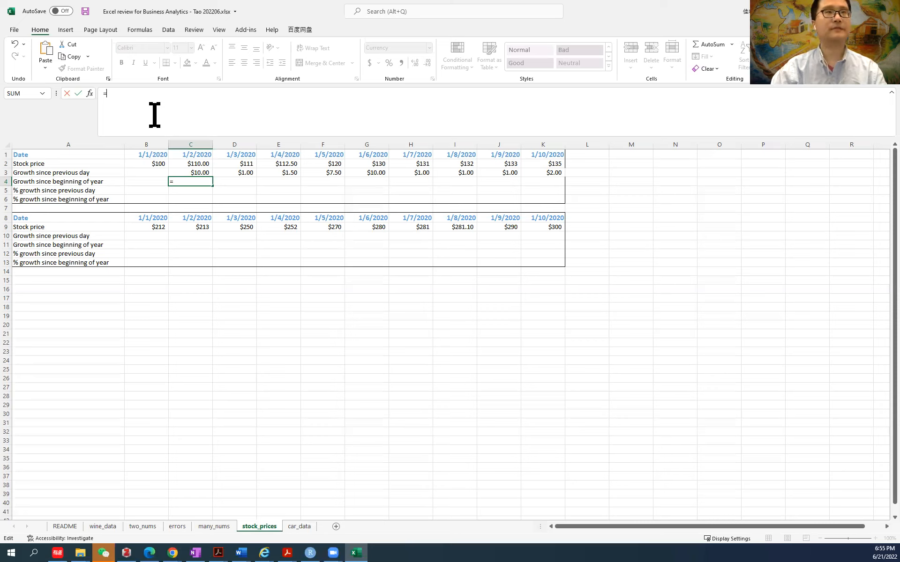
pyautogui.click(205, 164)
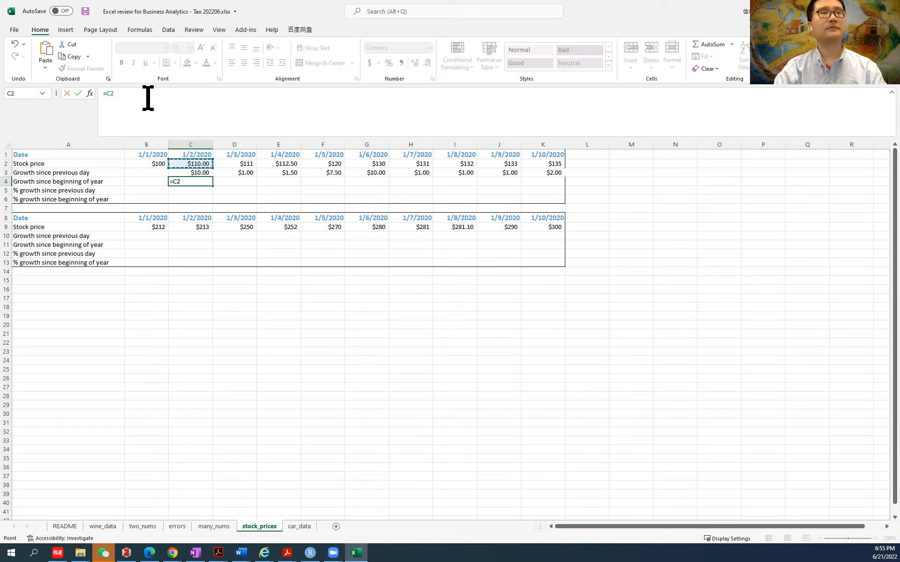
pyautogui.write('-')
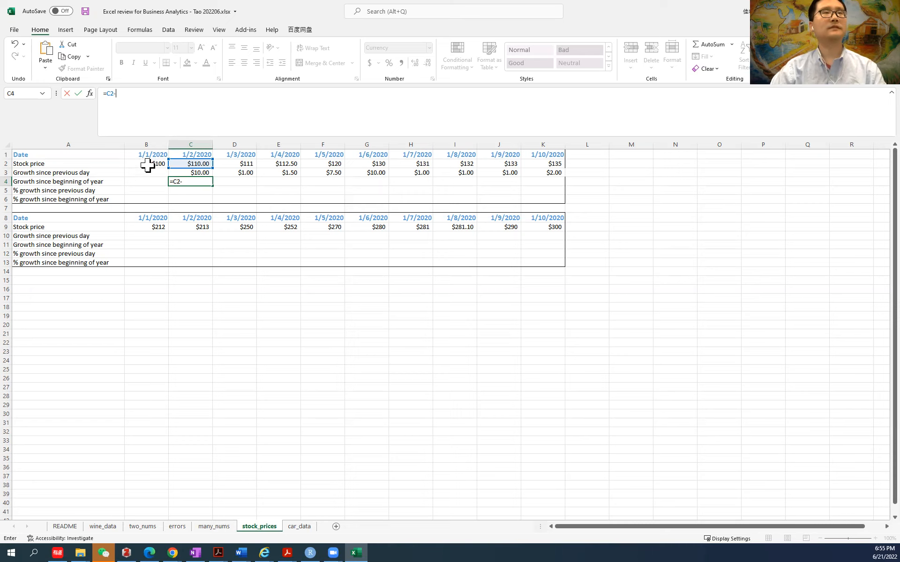
pyautogui.click(148, 165)
pyautogui.click(160, 96)
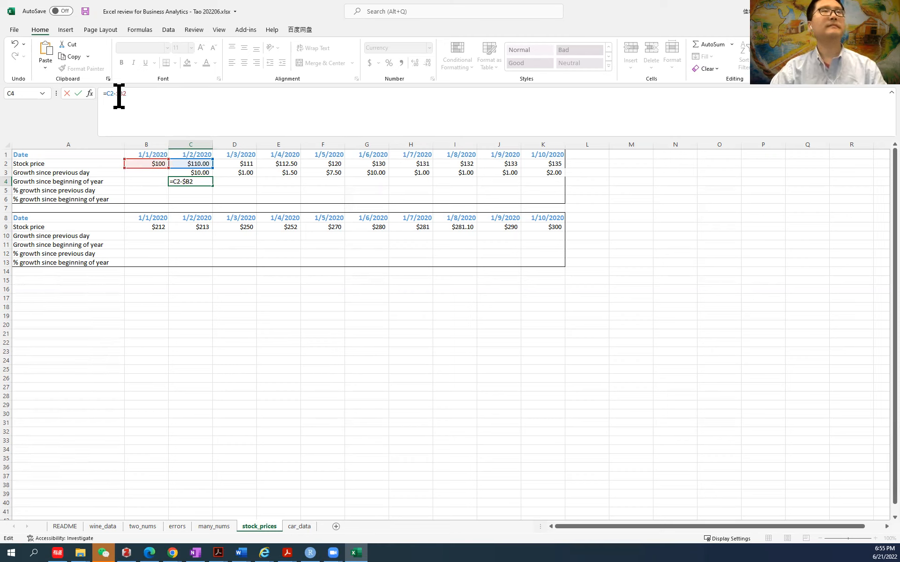
pyautogui.moveTo(115, 94); pyautogui.dragTo(140, 97)
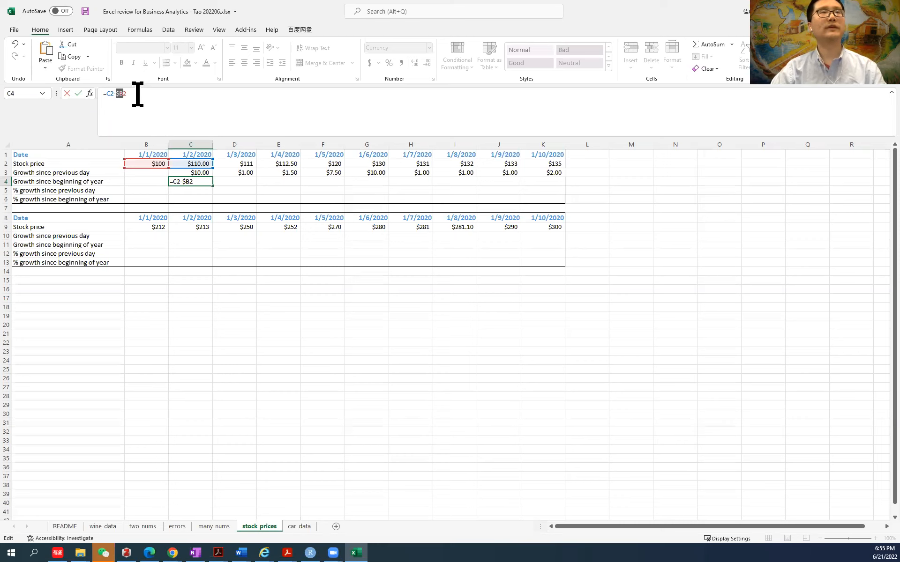
pyautogui.click(137, 94)
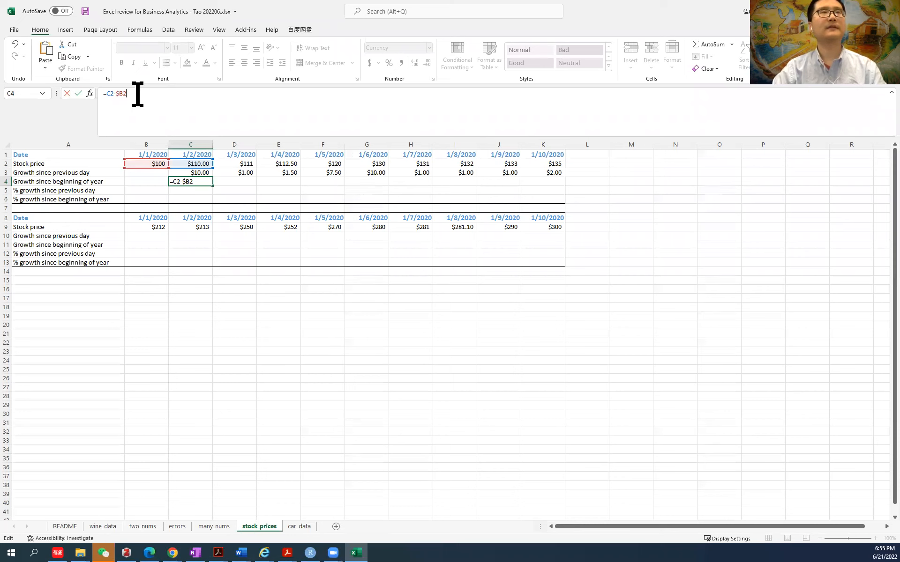
pyautogui.press('Return')
# Fill the C4 growth-since-beginning-of-year formula into D4
pyautogui.click(209, 183)
pyautogui.moveTo(214, 187); pyautogui.dragTo(260, 184)
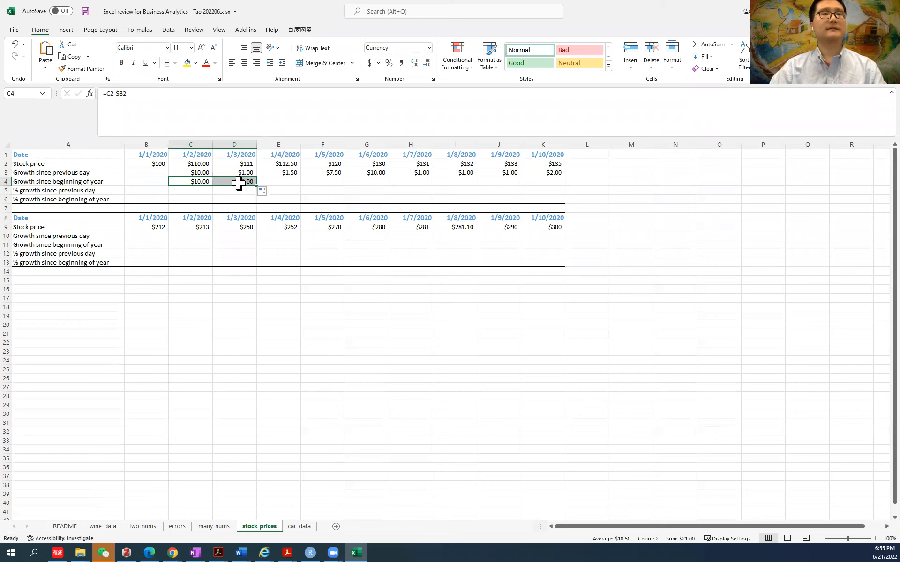
pyautogui.click(243, 180)
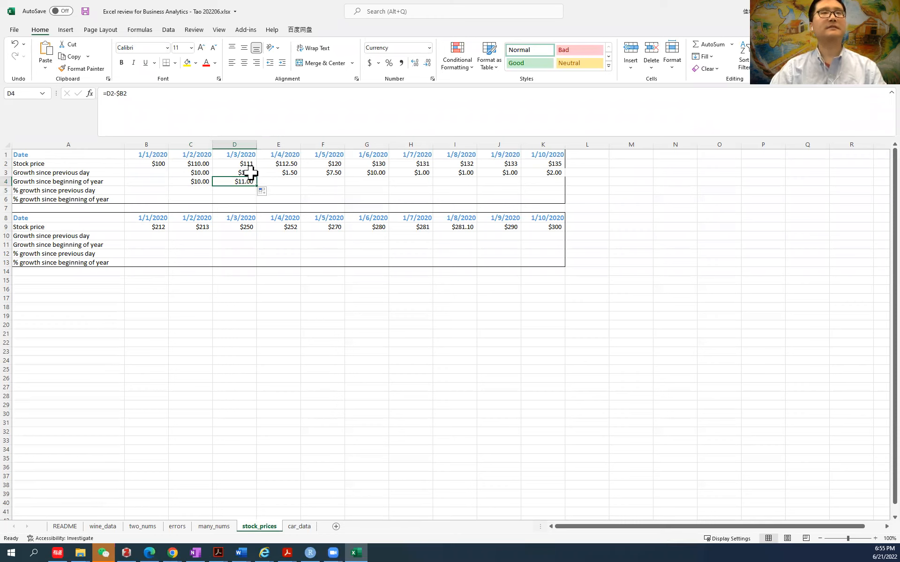
# Compare the formulas in D3 and D4 and trace D4's locked reference to the 1/1/2020 stock price in column B
pyautogui.click(249, 172)
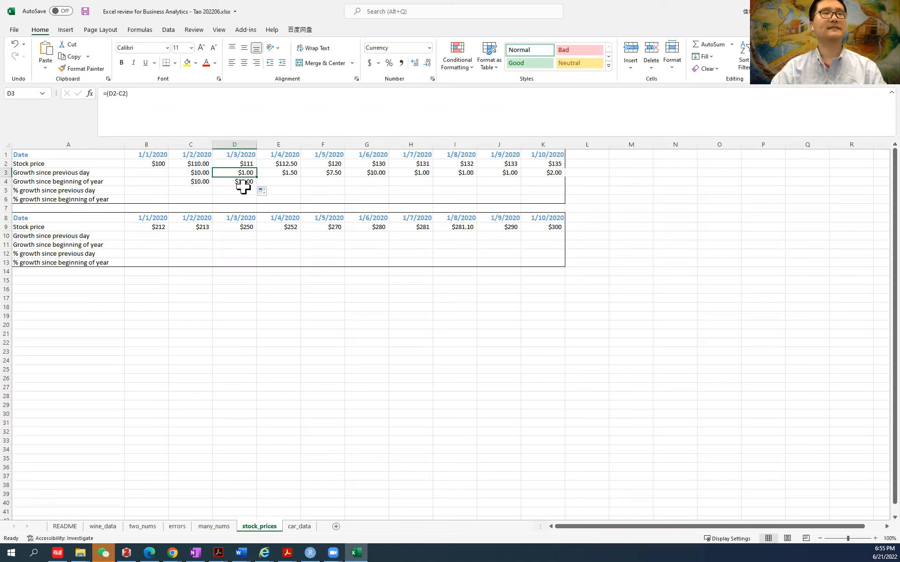
pyautogui.click(241, 182)
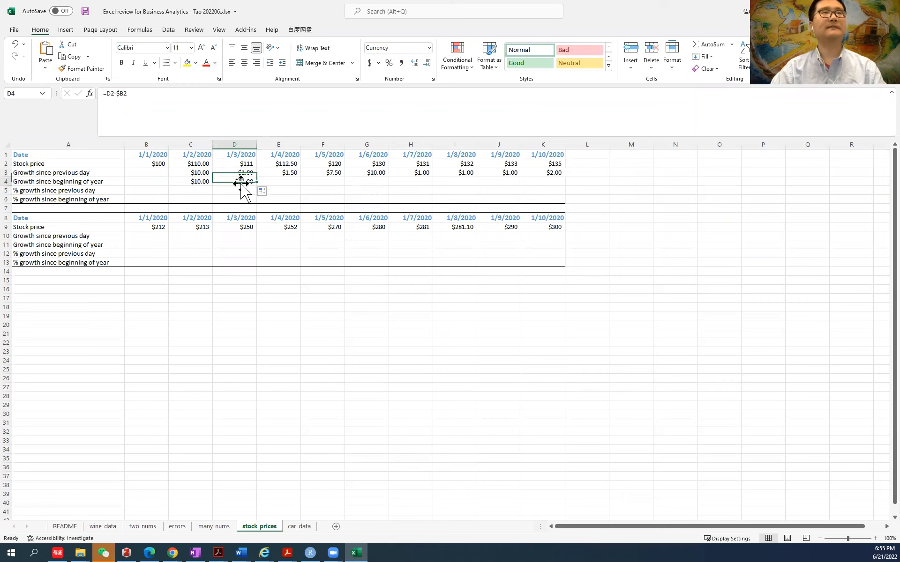
pyautogui.click(139, 95)
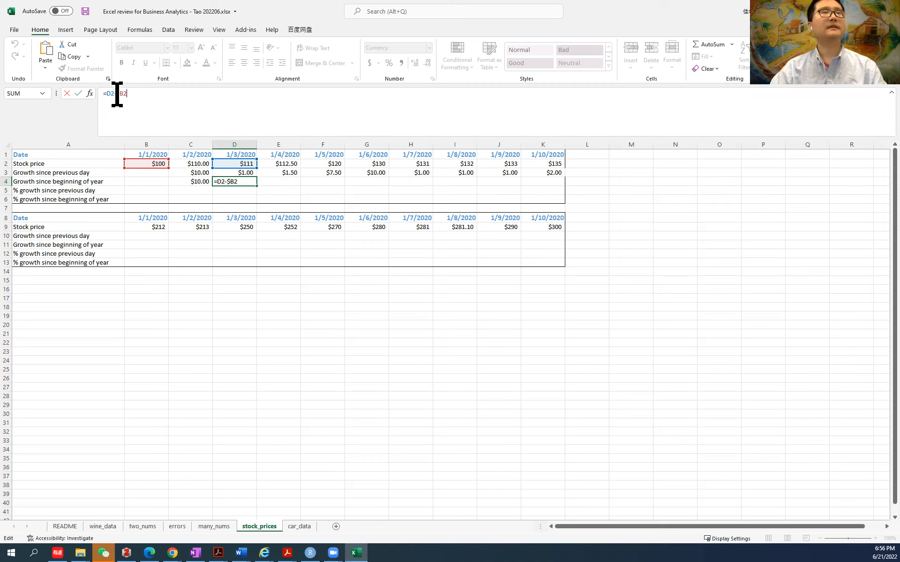
pyautogui.moveTo(120, 94); pyautogui.dragTo(122, 95)
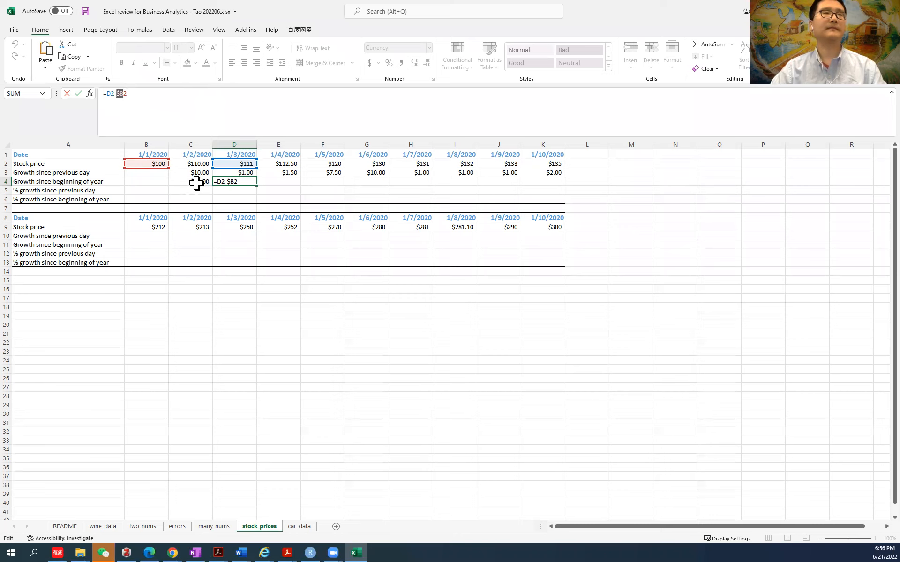
pyautogui.click(181, 100)
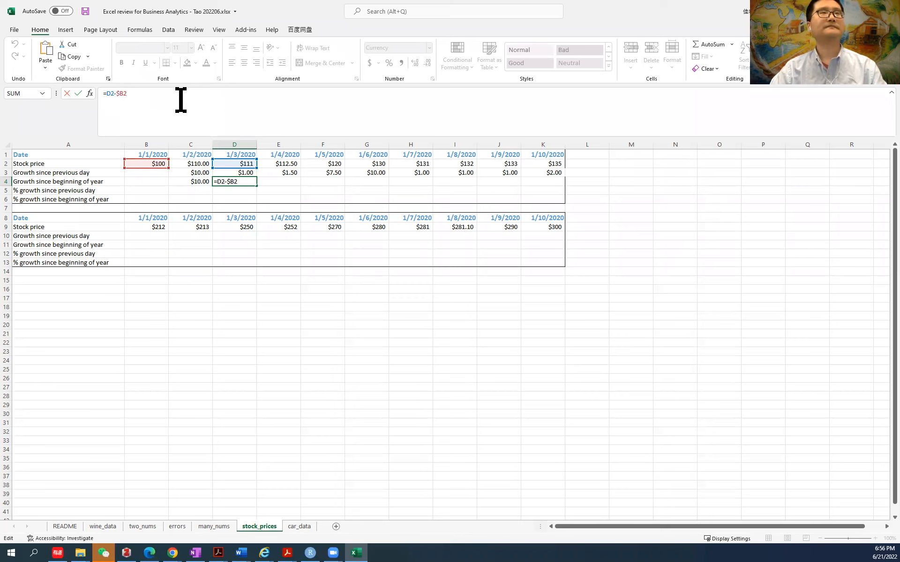
pyautogui.press('Return')
# Fill the D4 growth-since-beginning-of-year formula across the row through K4
pyautogui.click(244, 182)
pyautogui.moveTo(257, 186); pyautogui.dragTo(555, 188)
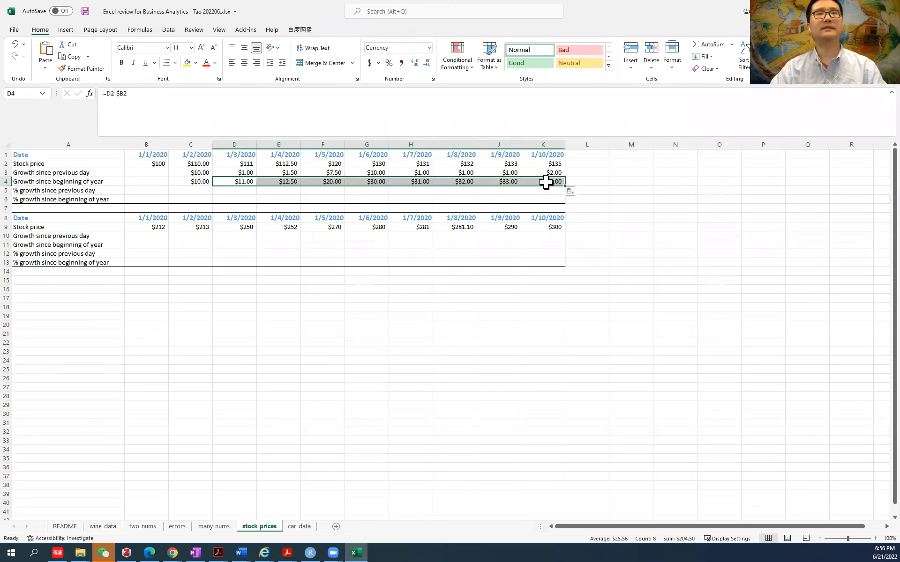
# Check the filled formula in K4, tracing its relative reference K2 and its locked reference $B2
pyautogui.click(546, 183)
pyautogui.click(150, 94)
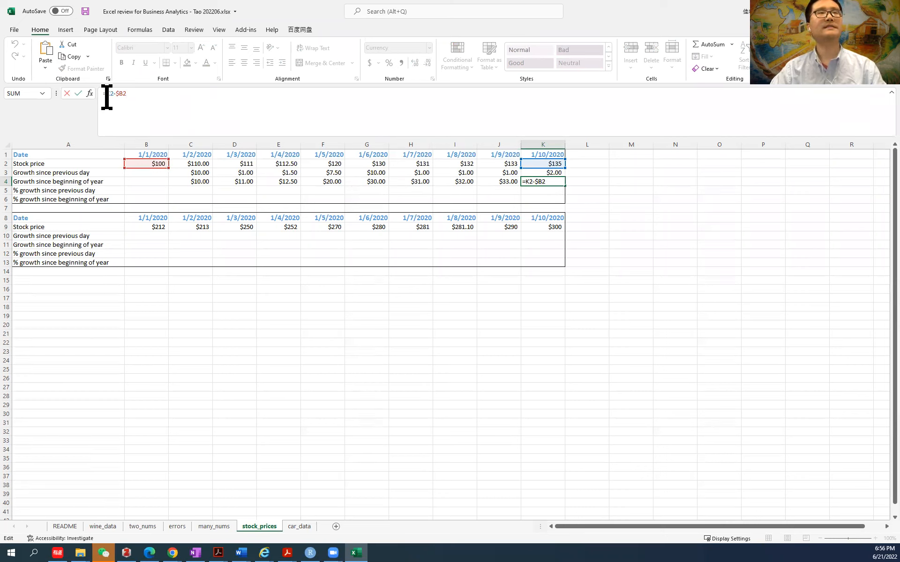
pyautogui.moveTo(105, 93); pyautogui.dragTo(115, 95)
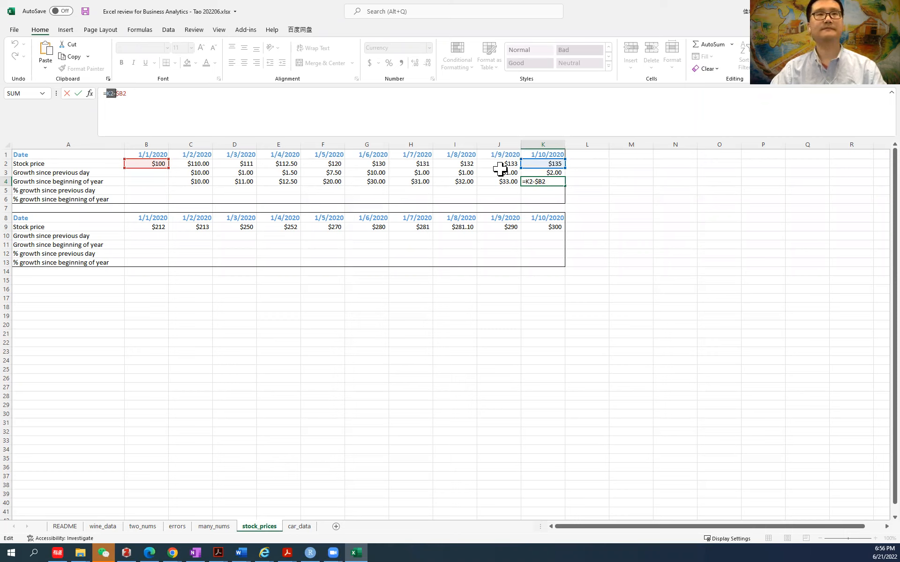
pyautogui.click(126, 94)
pyautogui.moveTo(117, 93); pyautogui.dragTo(127, 94)
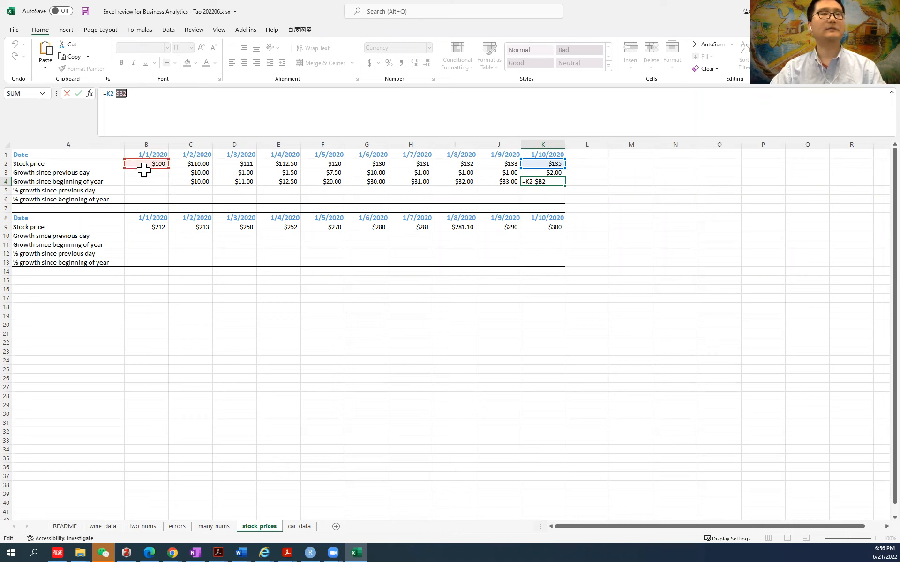
pyautogui.click(141, 96)
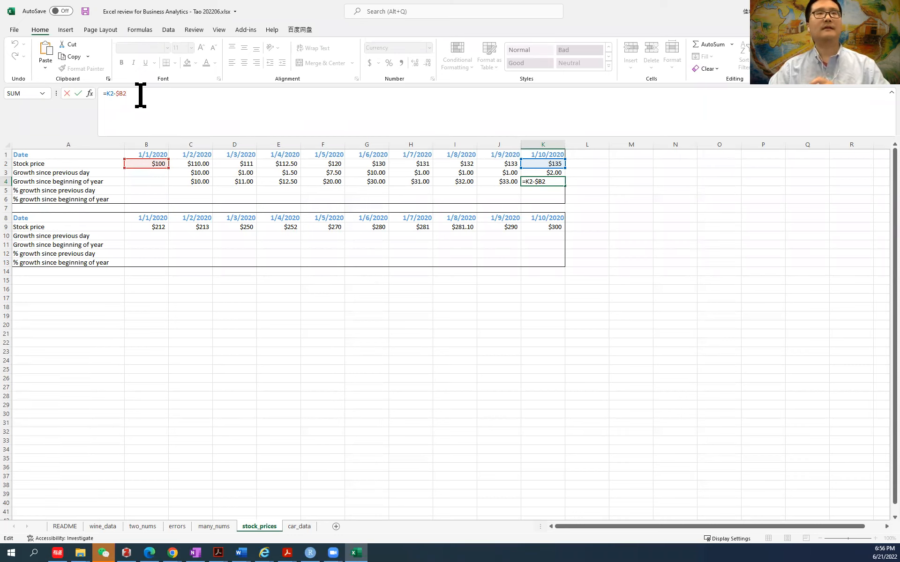
pyautogui.click(78, 93)
# Review the growth-since-previous-day formulas across row 3 from C3 to K3 to see how their relative references shift
pyautogui.click(199, 173)
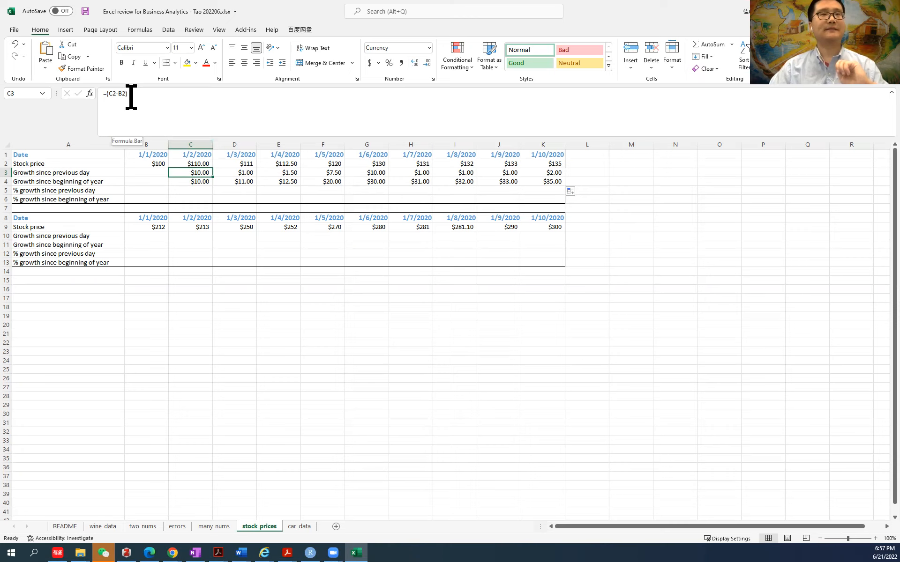
pyautogui.click(243, 173)
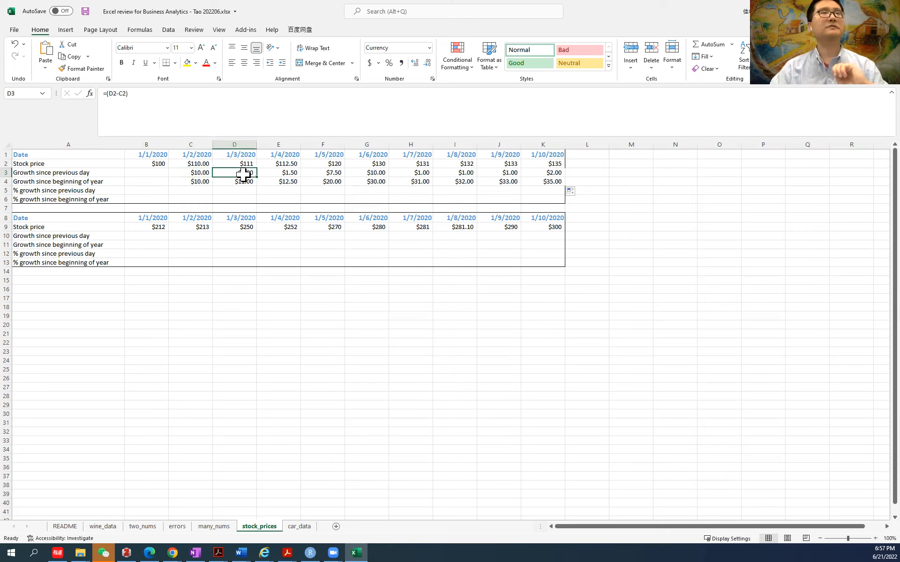
pyautogui.click(287, 173)
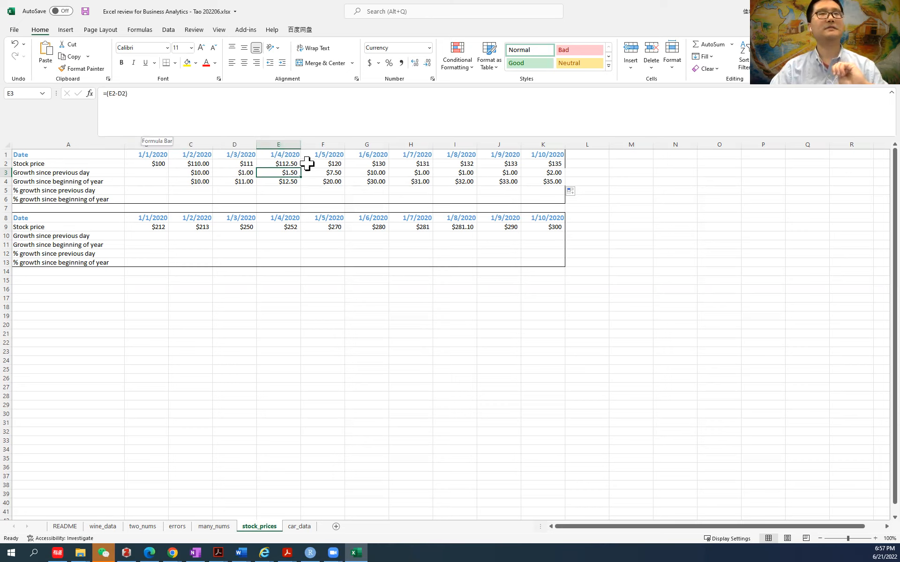
pyautogui.click(331, 173)
pyautogui.click(367, 173)
pyautogui.click(456, 173)
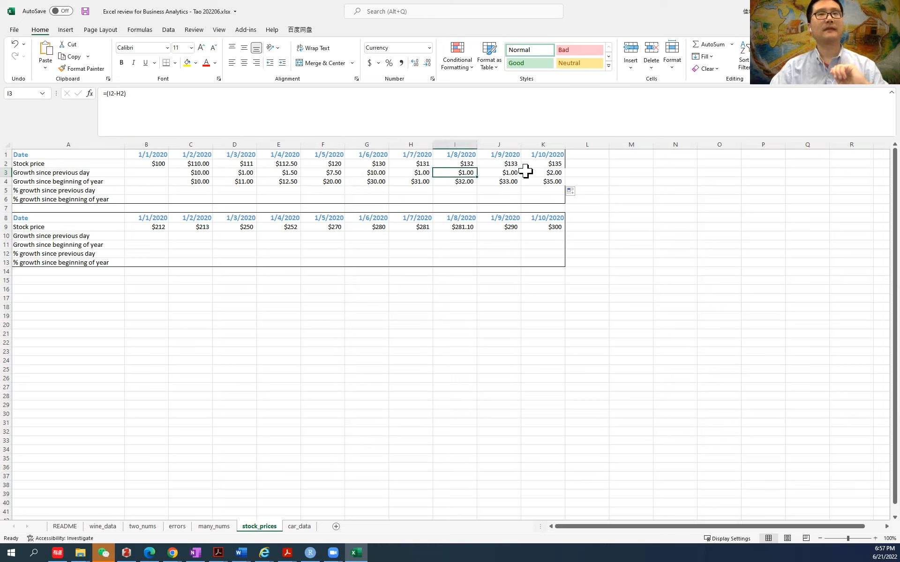
pyautogui.click(526, 173)
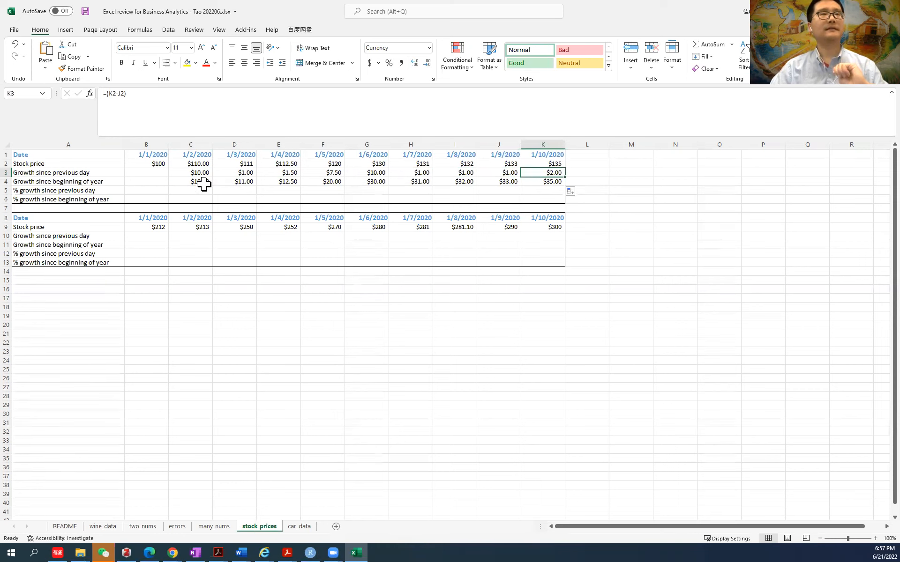
# Examine the growth-since-beginning-of-year formula in C4, focusing on its column-locked reference $B2
pyautogui.click(203, 183)
pyautogui.click(117, 94)
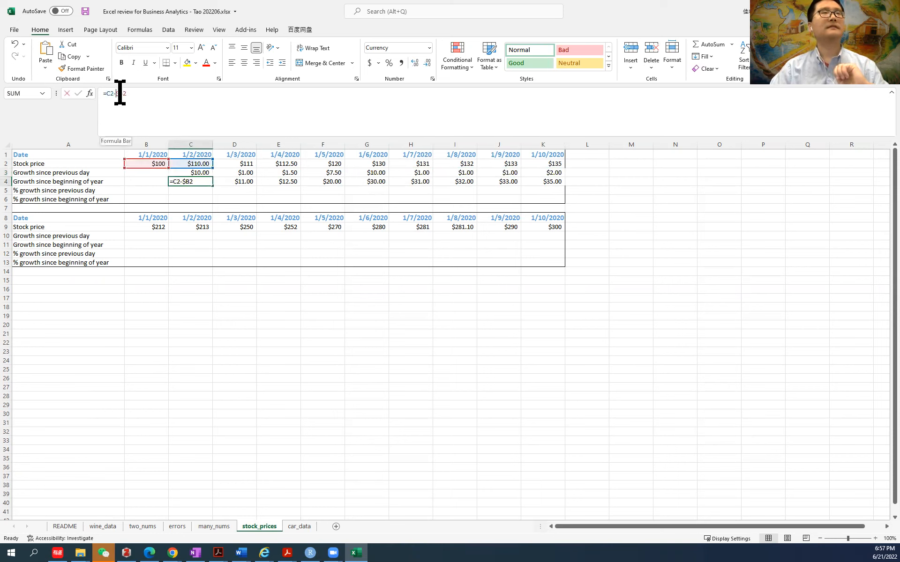
pyautogui.click(123, 94)
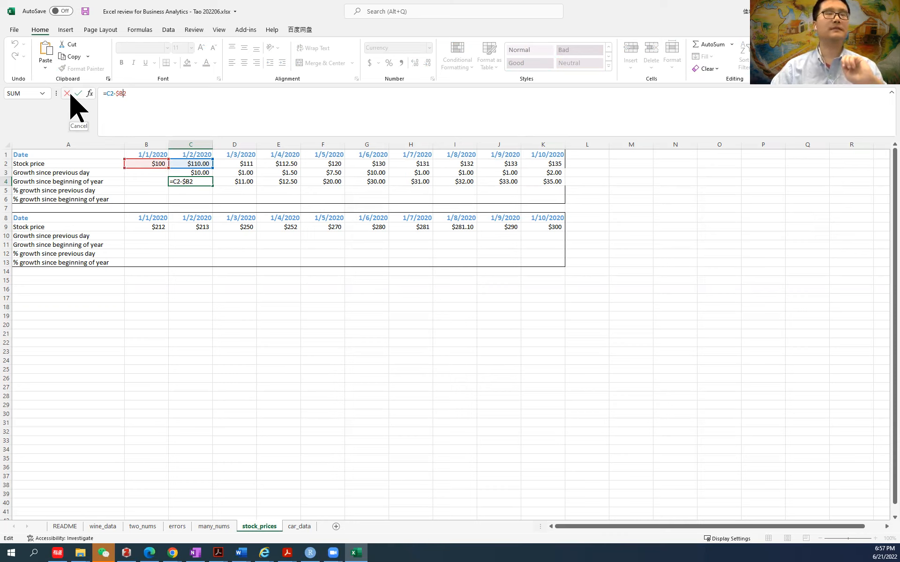
pyautogui.moveTo(116, 94); pyautogui.dragTo(123, 94)
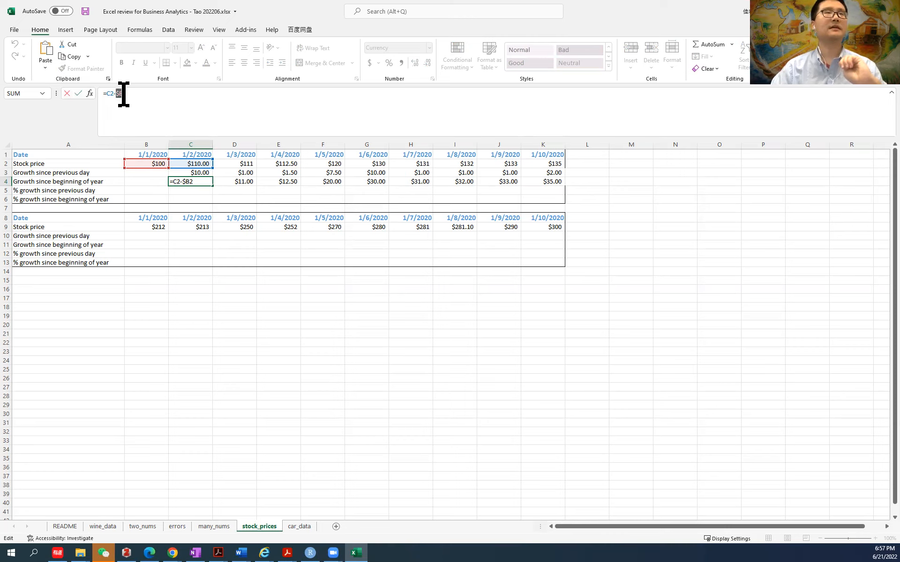
pyautogui.click(154, 101)
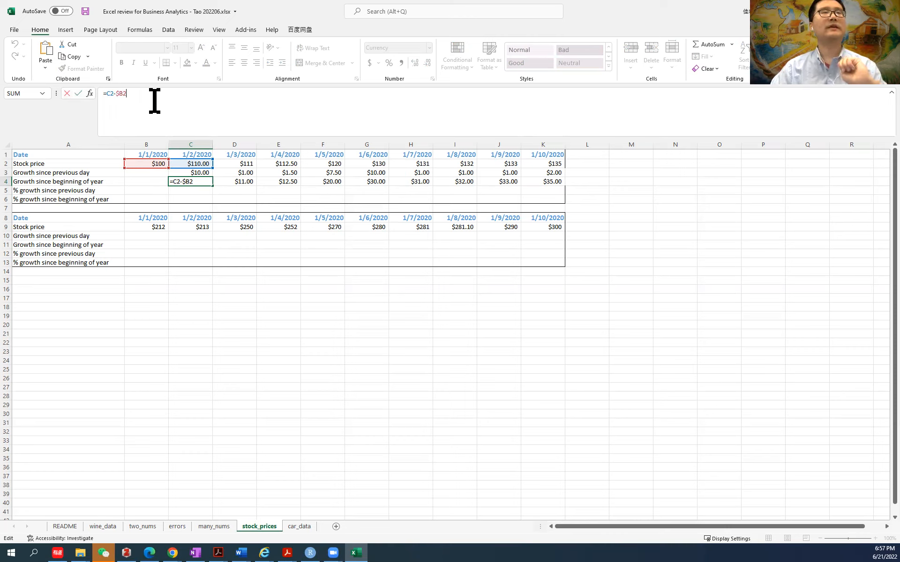
pyautogui.click(77, 93)
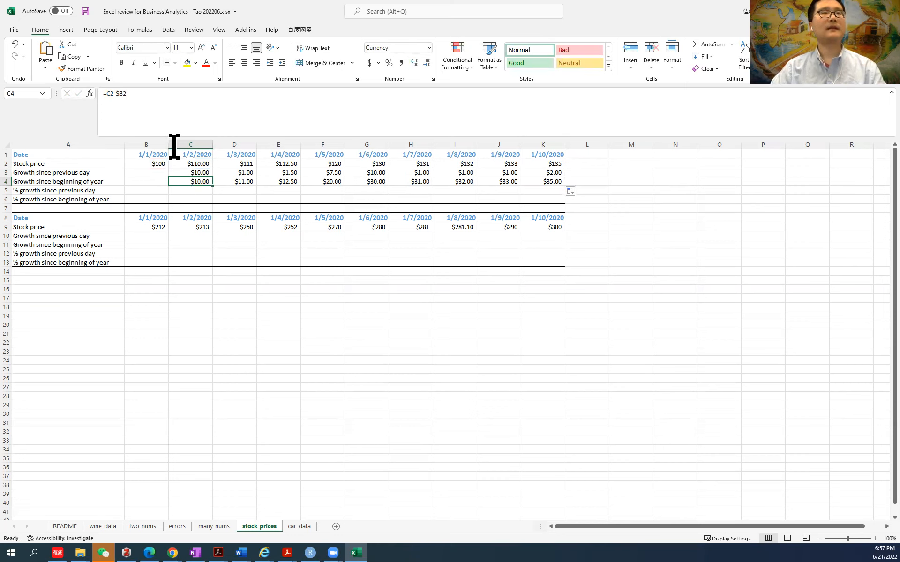
pyautogui.click(122, 93)
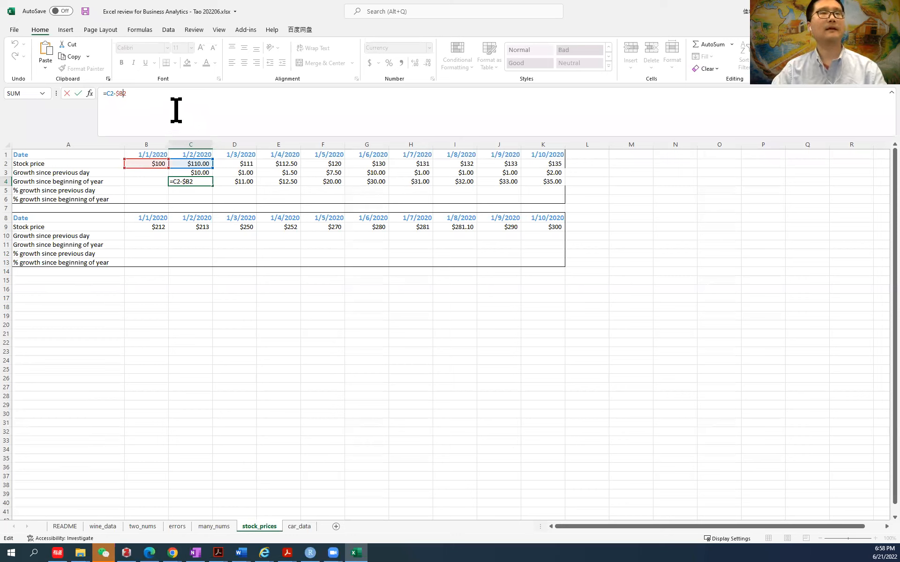
pyautogui.press('Return')
# Change the C4 formula to =C2-$B$2 so both the column and row of the 1/1/2020 stock price are locked
pyautogui.click(200, 182)
pyautogui.moveTo(115, 93); pyautogui.dragTo(127, 94)
pyautogui.press('F4')
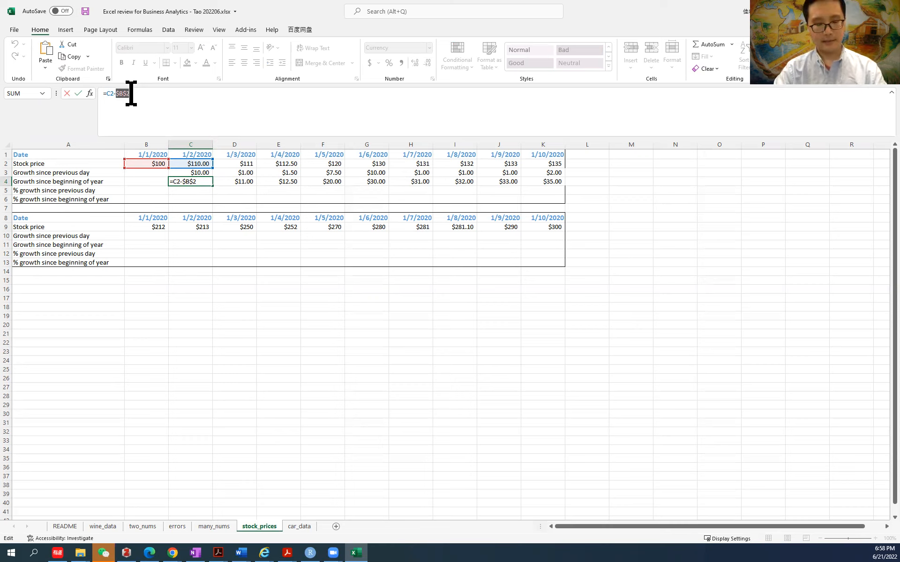
pyautogui.write('B@')
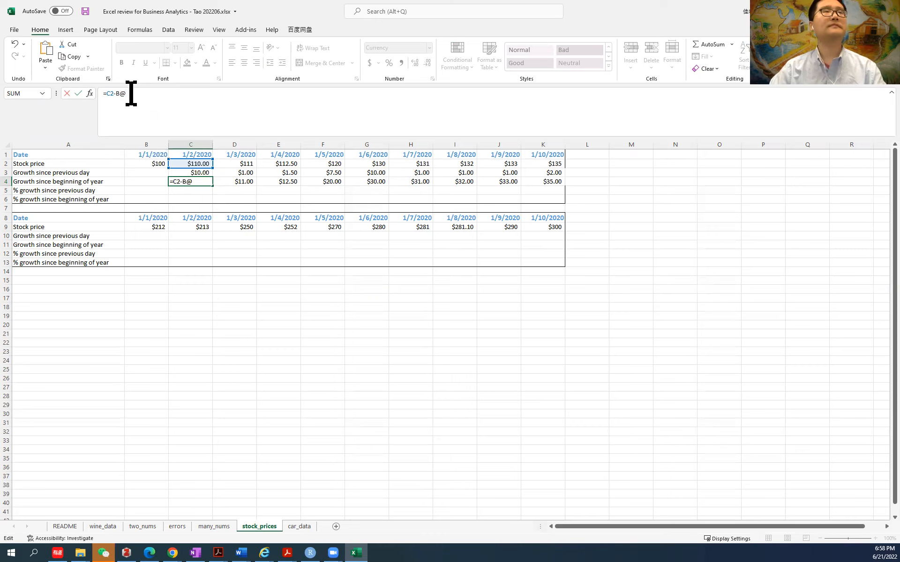
pyautogui.press('BackSpace')
pyautogui.write('2')
pyautogui.moveTo(117, 95); pyautogui.dragTo(129, 96)
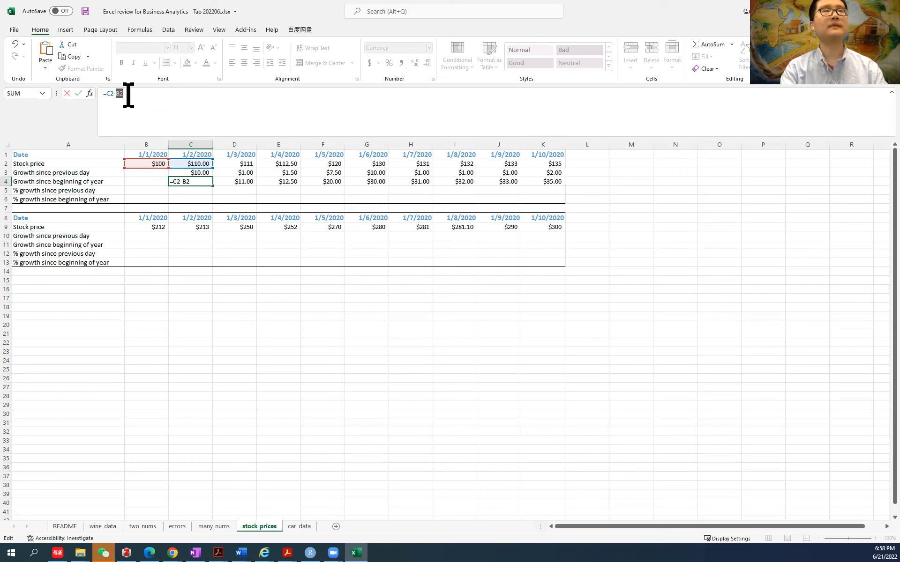
pyautogui.press('F4')
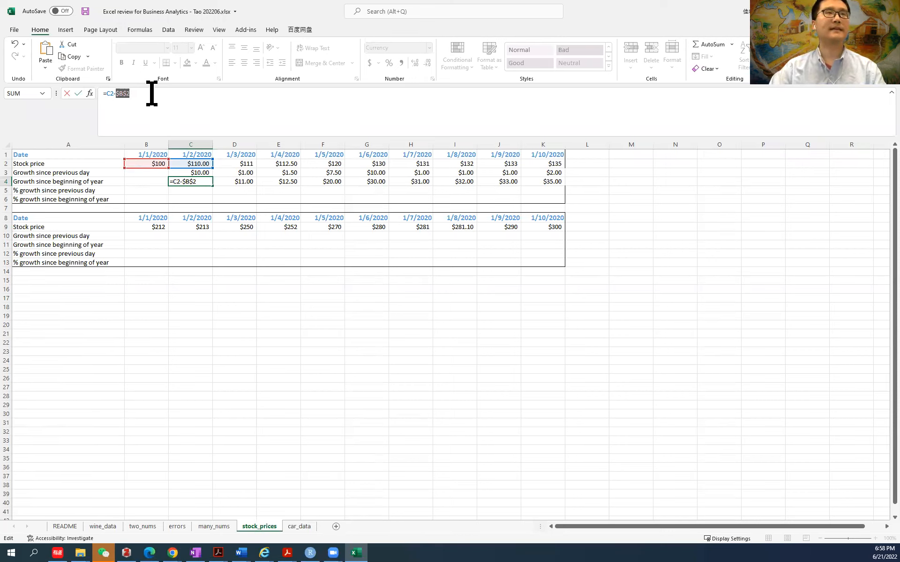
pyautogui.click(136, 93)
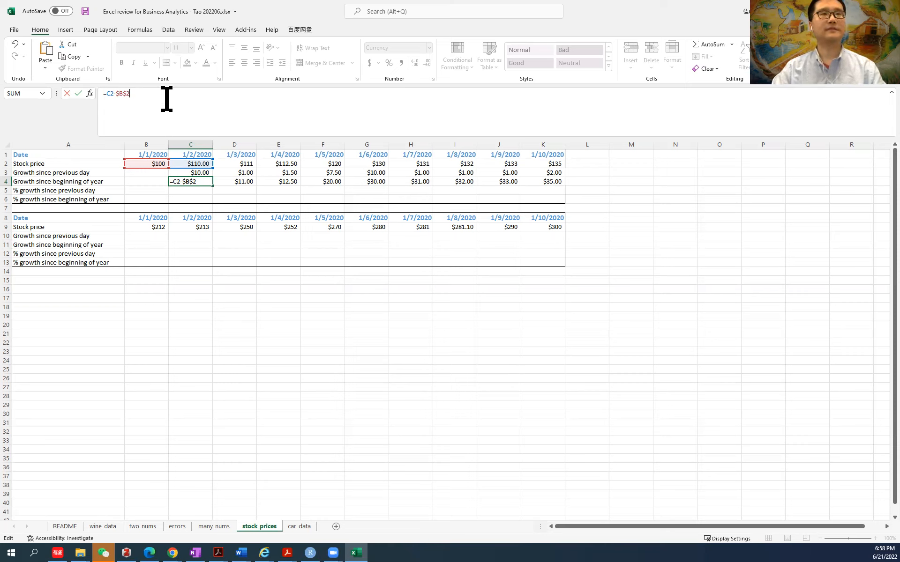
pyautogui.press('Return')
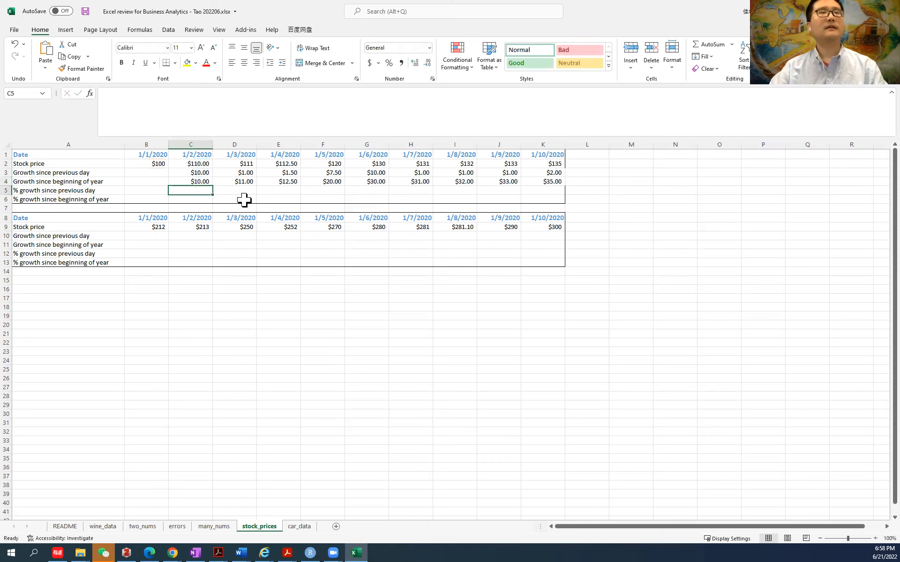
# Fill the C4 growth-since-beginning-of-year formula with the absolute reference $B$2 across row 4 through K4
pyautogui.click(191, 181)
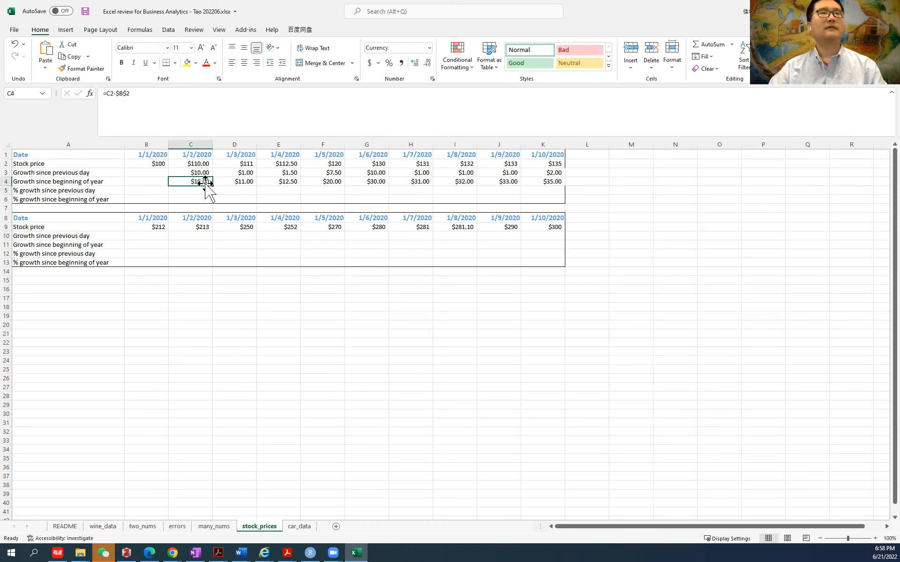
pyautogui.moveTo(212, 186); pyautogui.dragTo(563, 189)
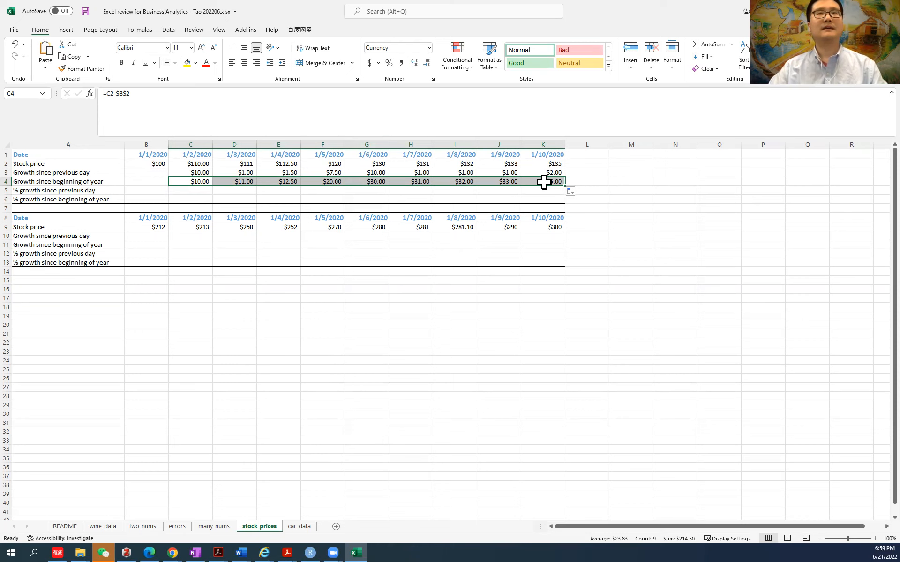
pyautogui.click(123, 94)
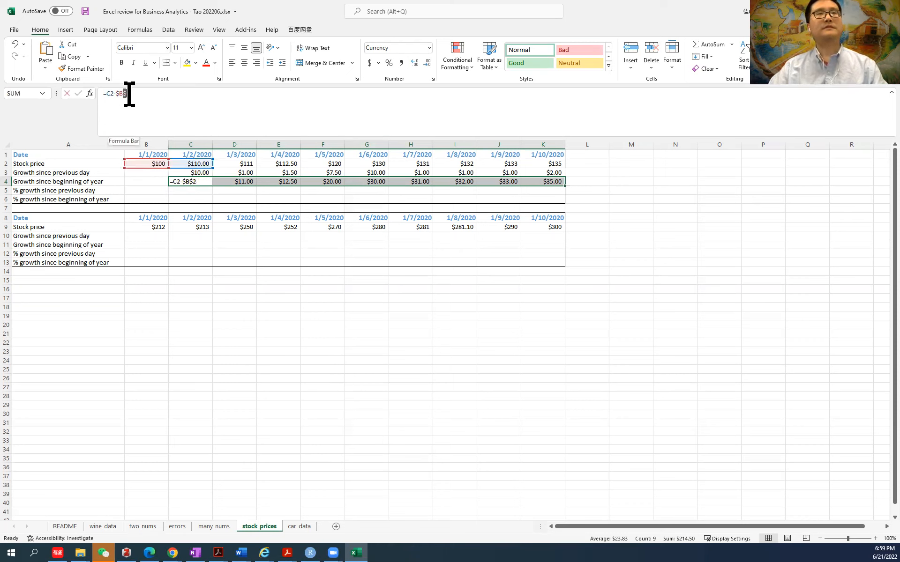
pyautogui.click(67, 94)
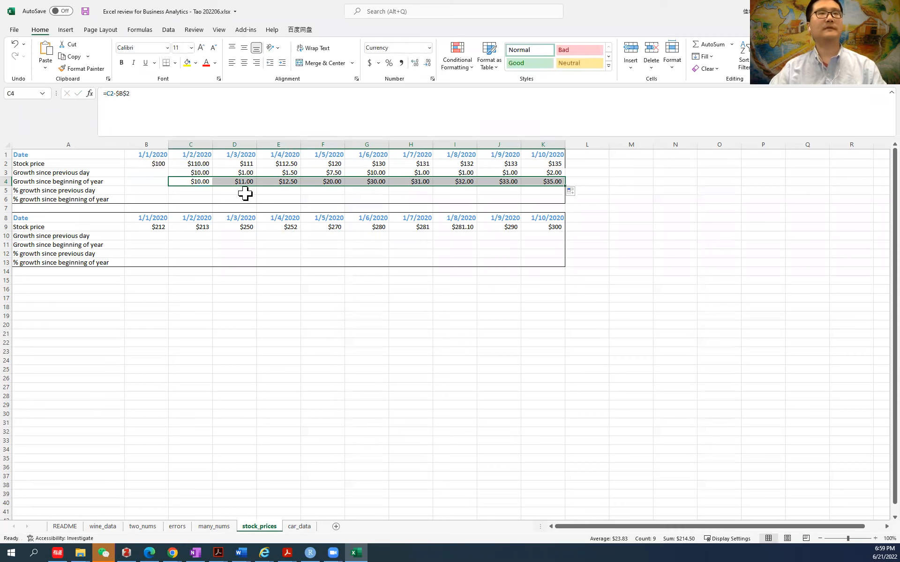
# Enter the percent growth since previous day formula =(C2-B2)/B2 in C5
pyautogui.click(190, 191)
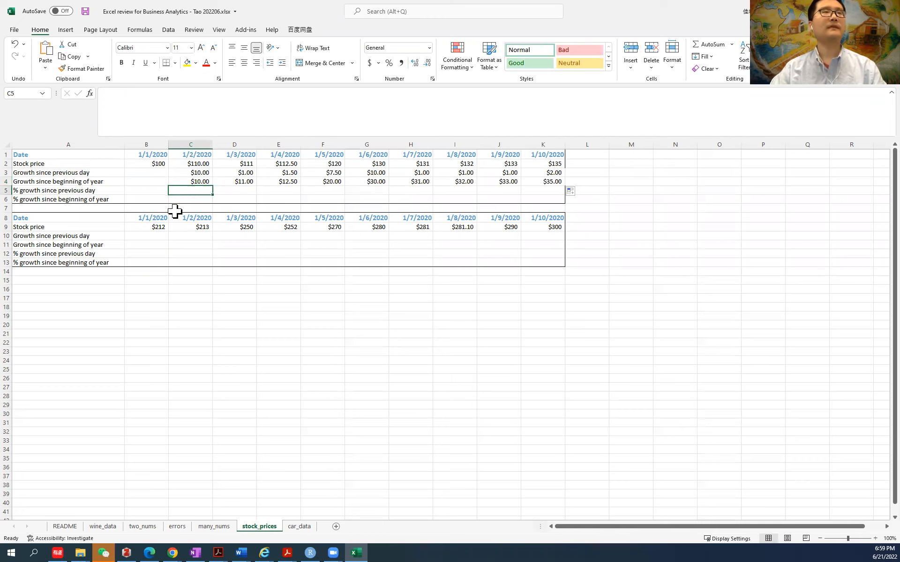
pyautogui.click(161, 113)
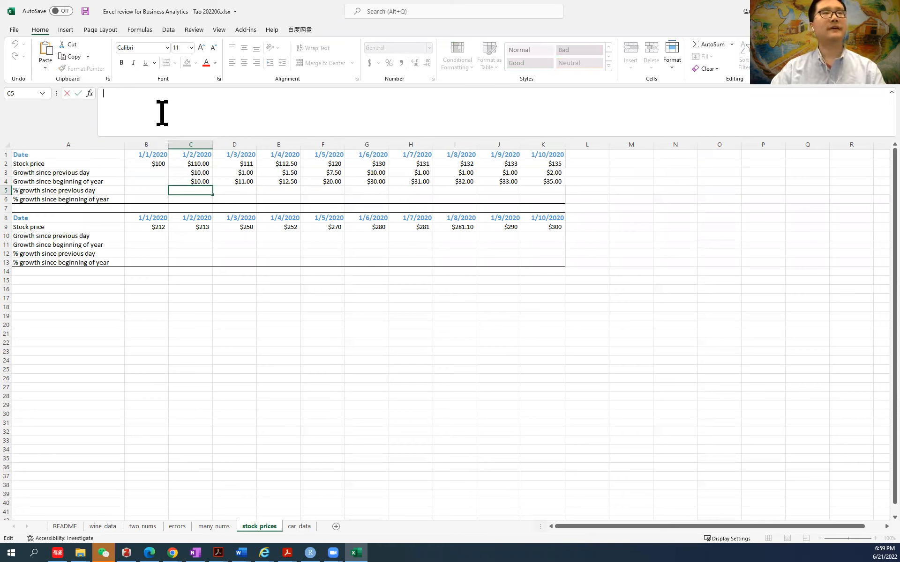
pyautogui.write('=')
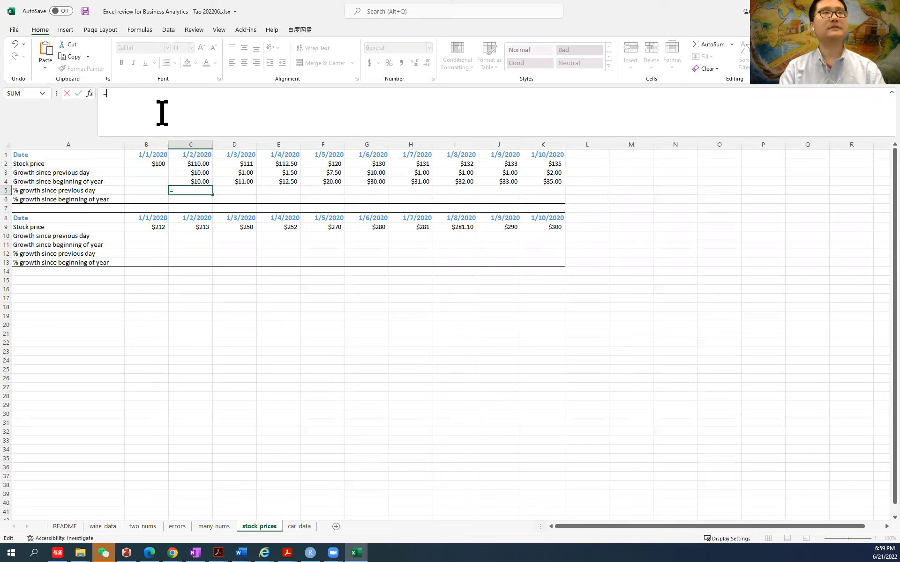
pyautogui.click(196, 164)
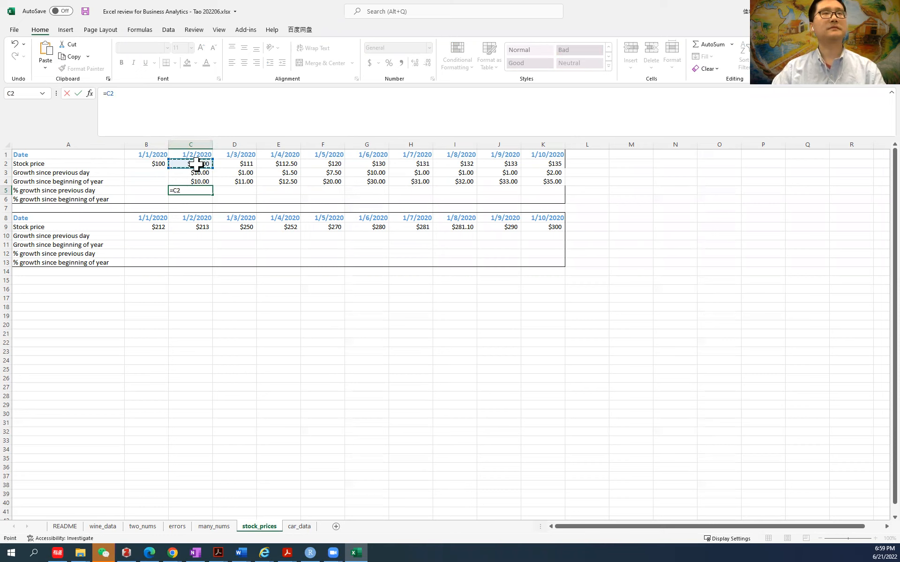
pyautogui.write('-')
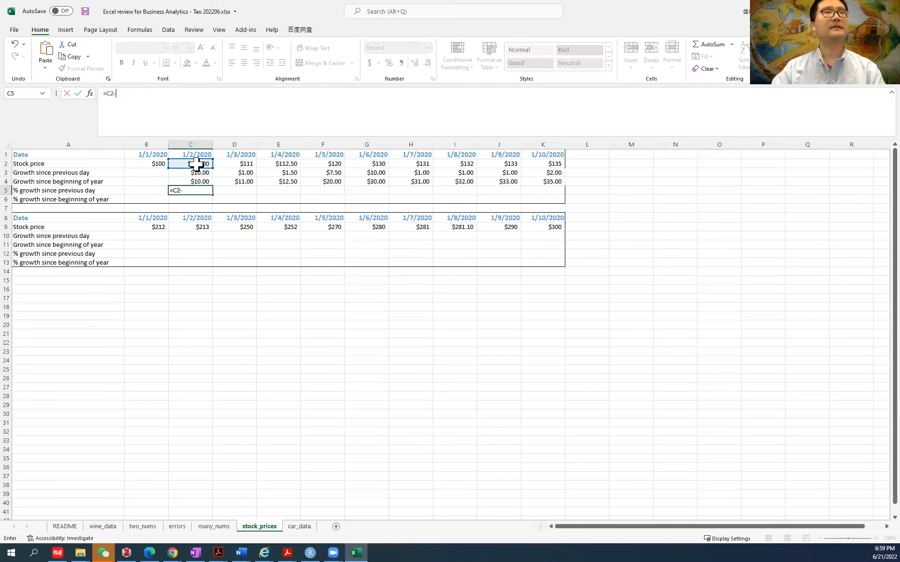
pyautogui.click(149, 164)
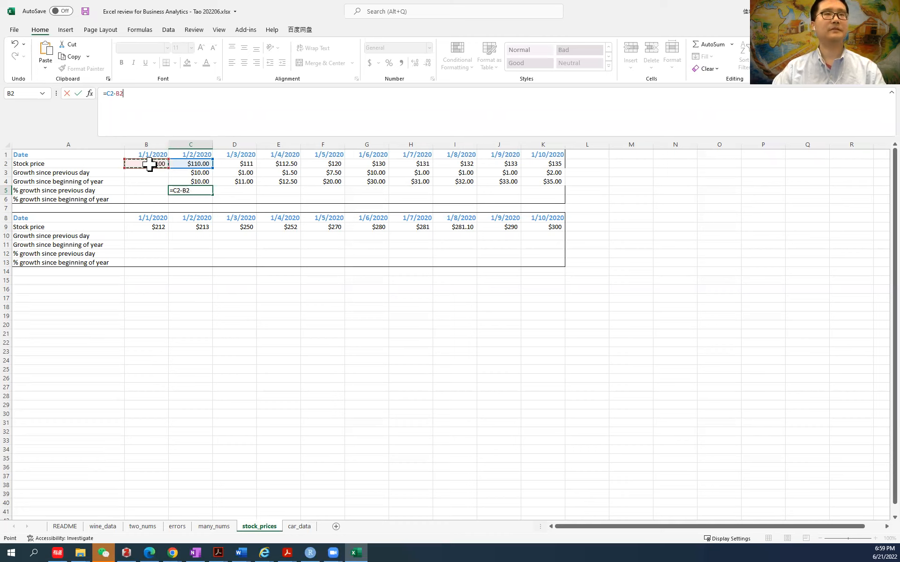
pyautogui.click(106, 94)
pyautogui.write('(')
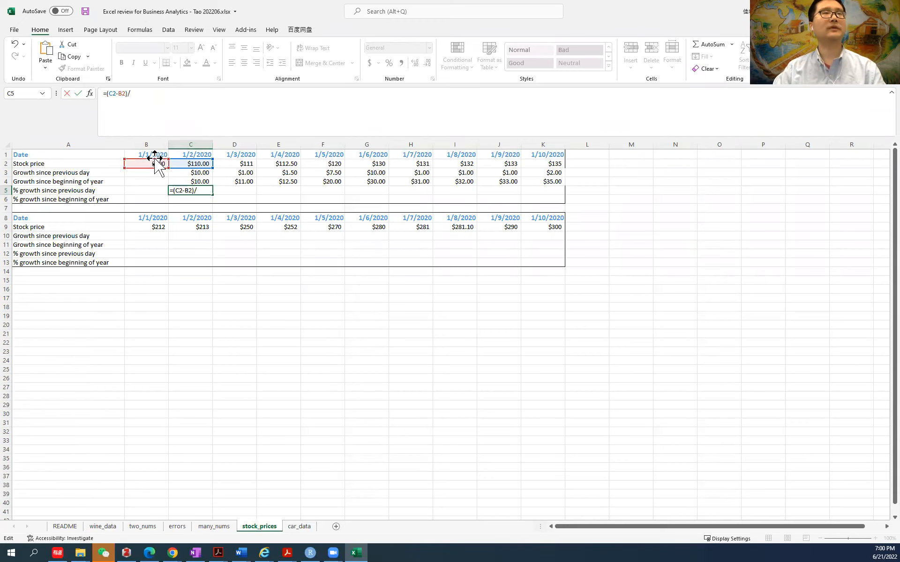
pyautogui.click(143, 164)
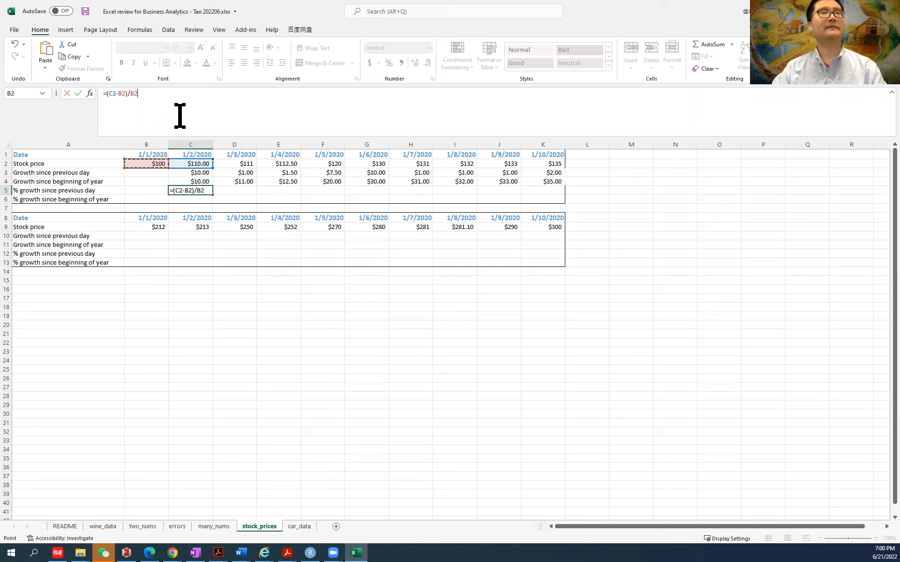
pyautogui.click(153, 96)
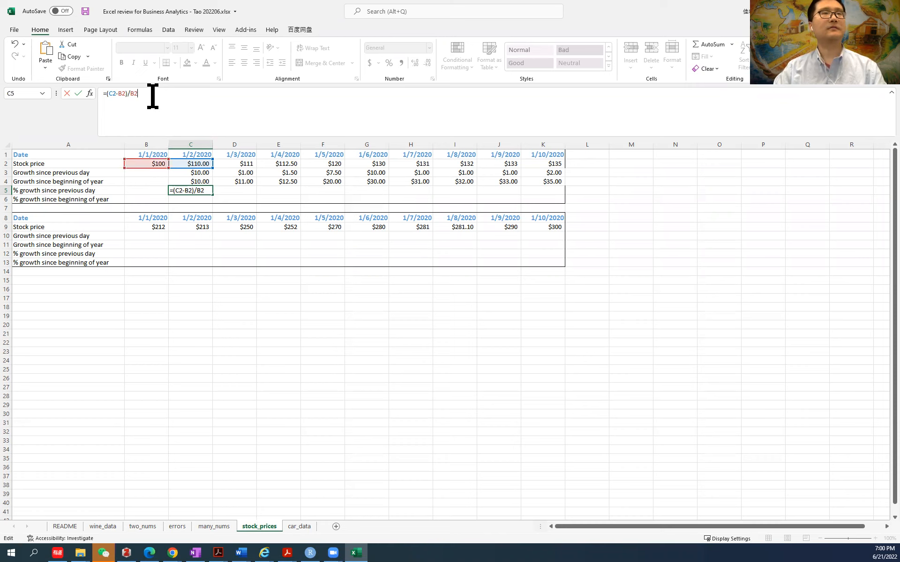
pyautogui.press('Return')
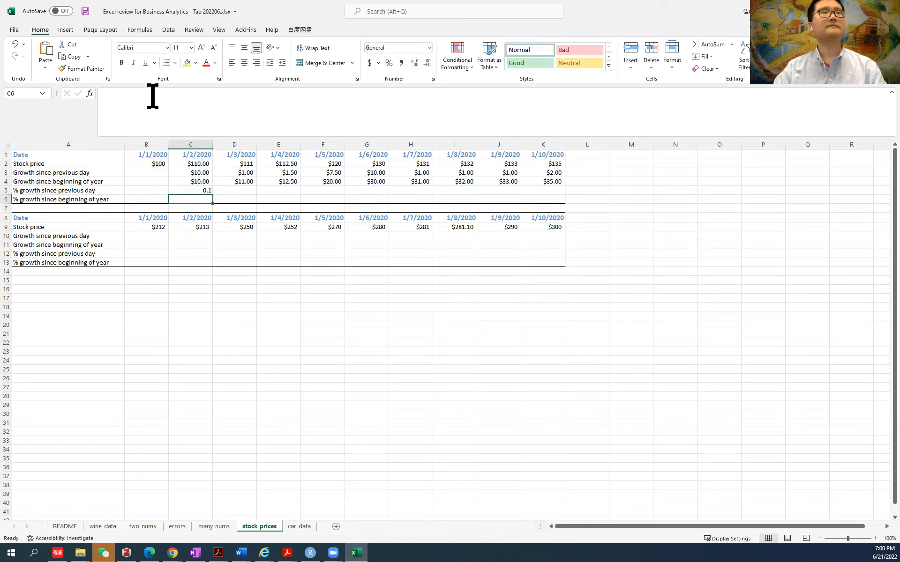
# Check the C5 result against the daily growth in C3 and the 1/1/2020 stock price in B2
pyautogui.click(200, 191)
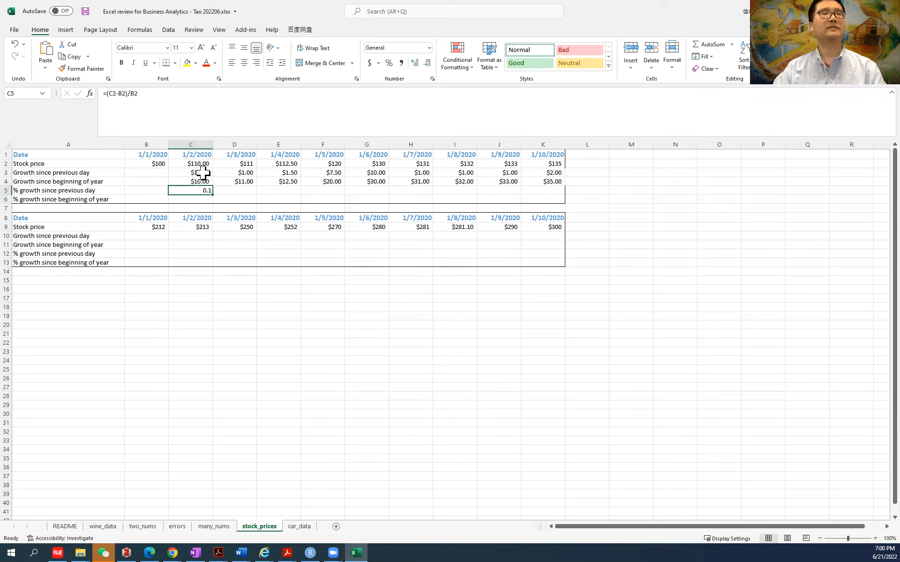
pyautogui.click(205, 173)
pyautogui.click(157, 165)
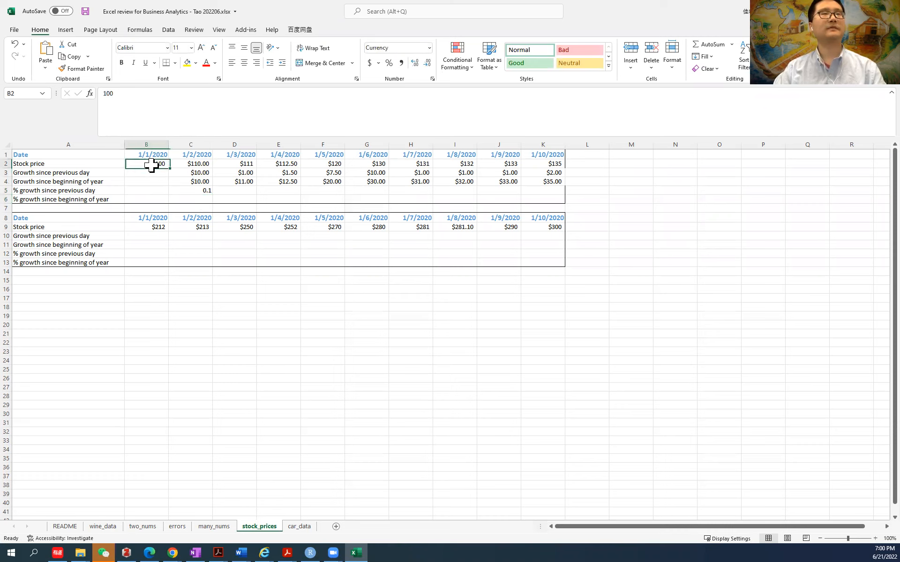
# Format C5 as a percentage and fill its formula across row 5 through K5
pyautogui.click(189, 191)
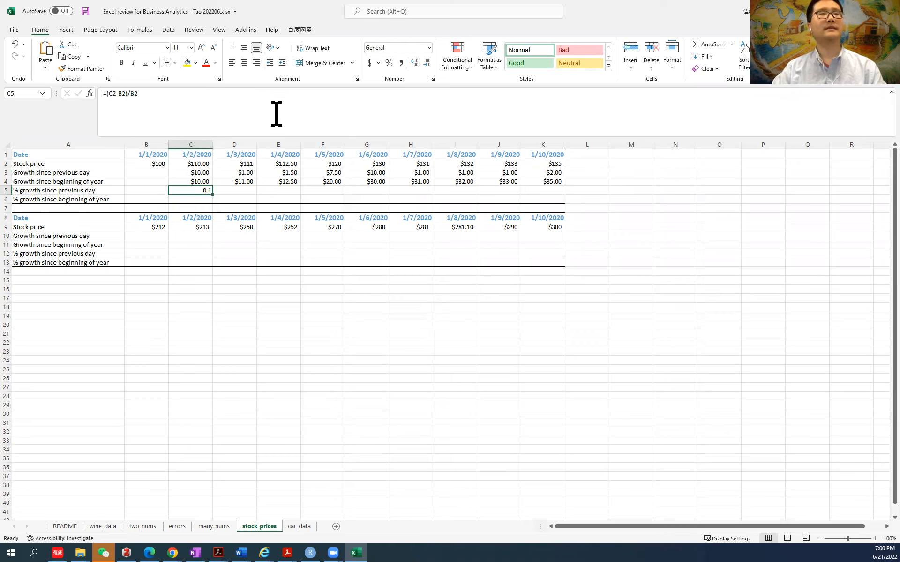
pyautogui.click(389, 63)
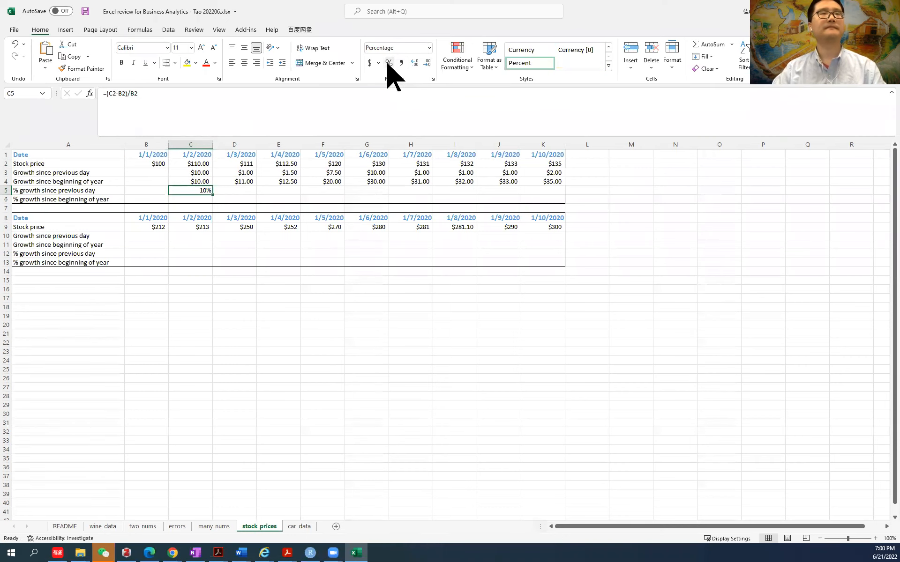
pyautogui.moveTo(212, 194); pyautogui.dragTo(557, 198)
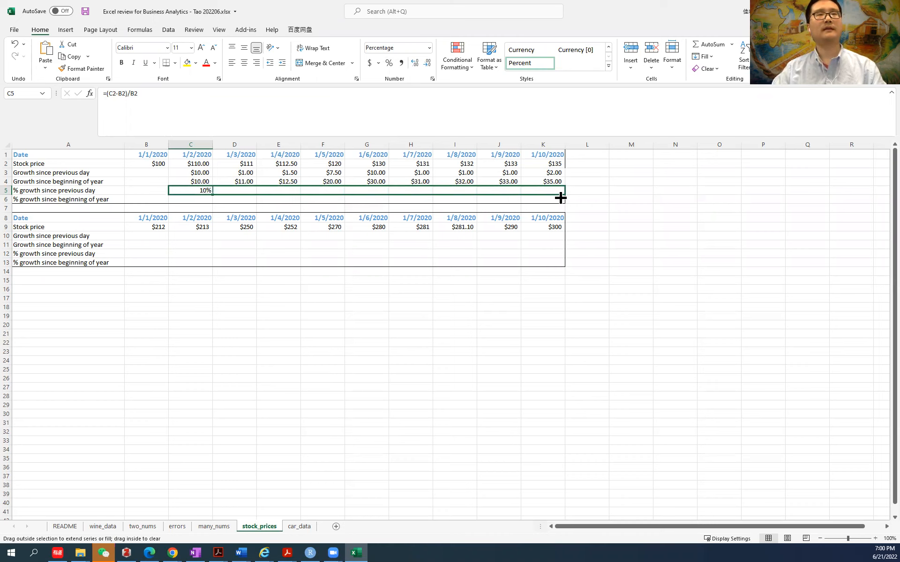
pyautogui.moveTo(561, 198); pyautogui.dragTo(560, 198)
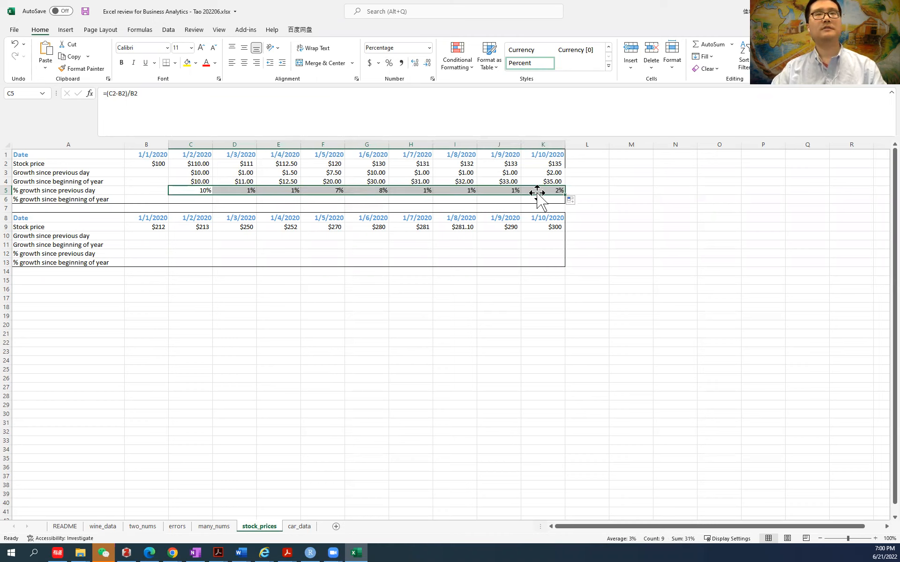
# Check the filled percent-growth formulas in D5 and K5, tracing the stock price cells that K5 references
pyautogui.click(224, 198)
pyautogui.click(233, 191)
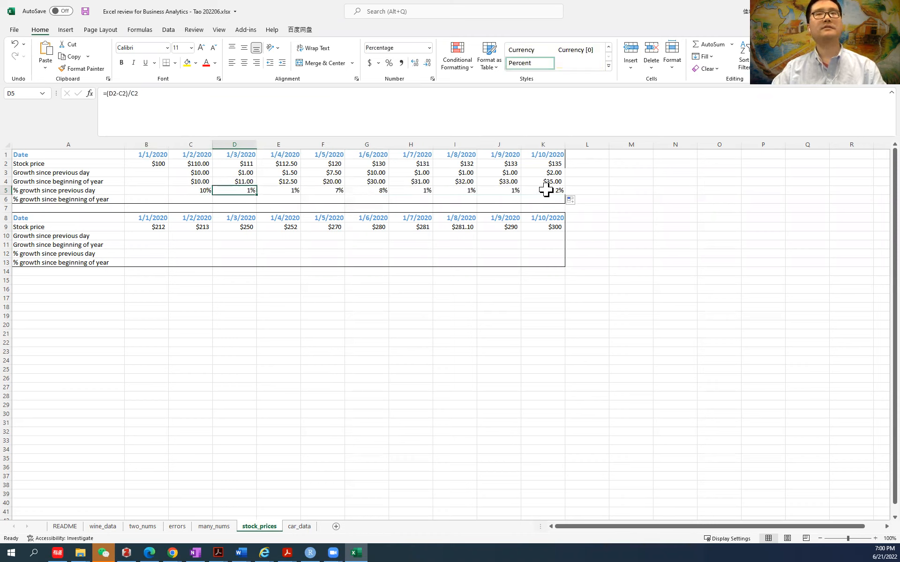
pyautogui.click(546, 190)
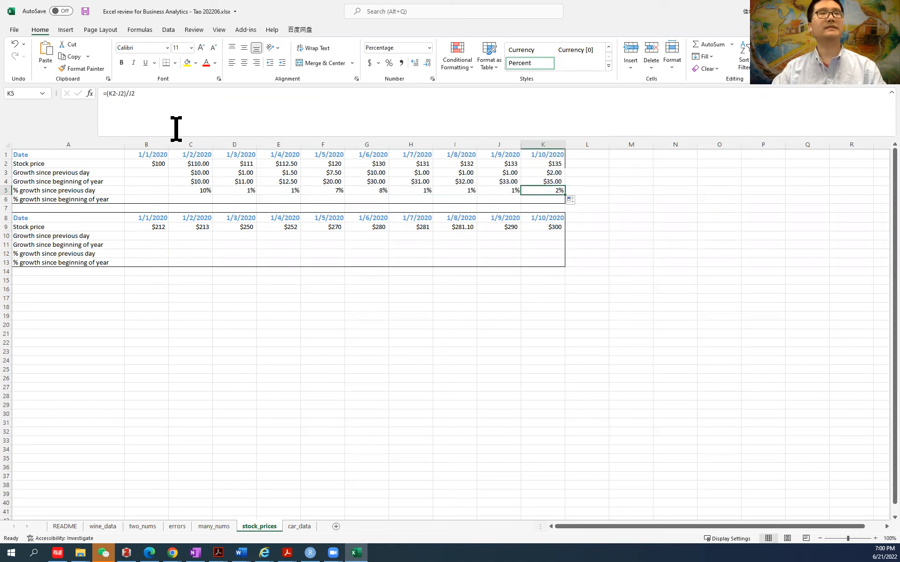
pyautogui.click(141, 95)
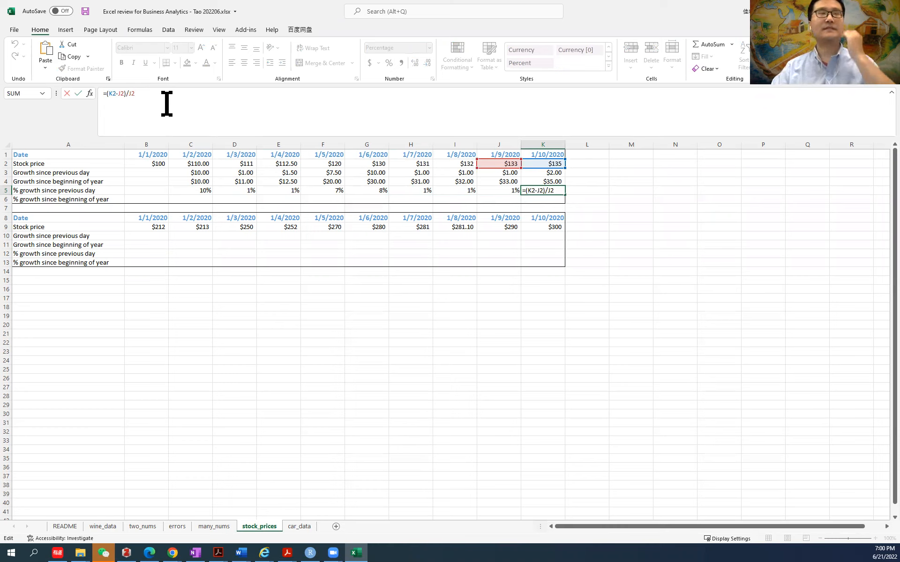
# Examine the numerator and denominator of the percent-growth formula in K5, then close it unchanged
pyautogui.moveTo(106, 94); pyautogui.dragTo(143, 99)
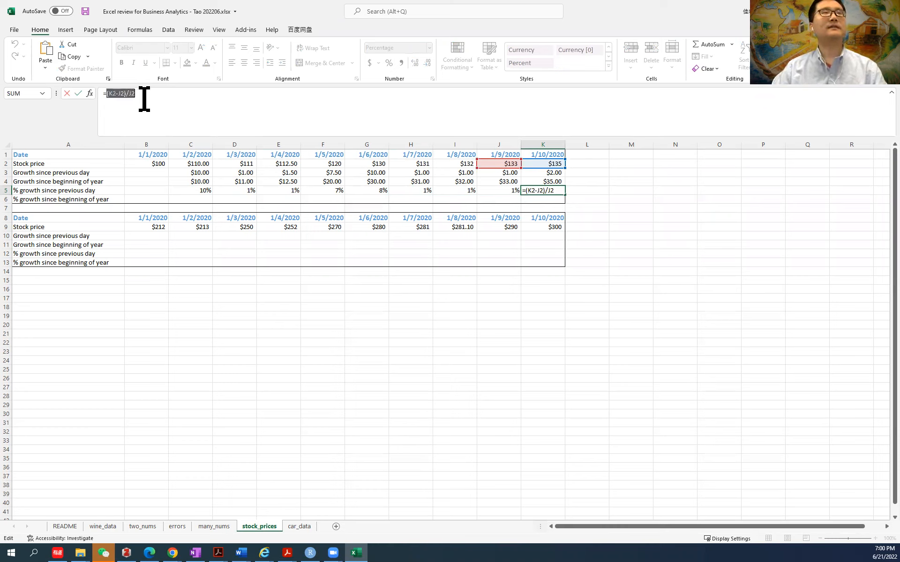
pyautogui.click(143, 97)
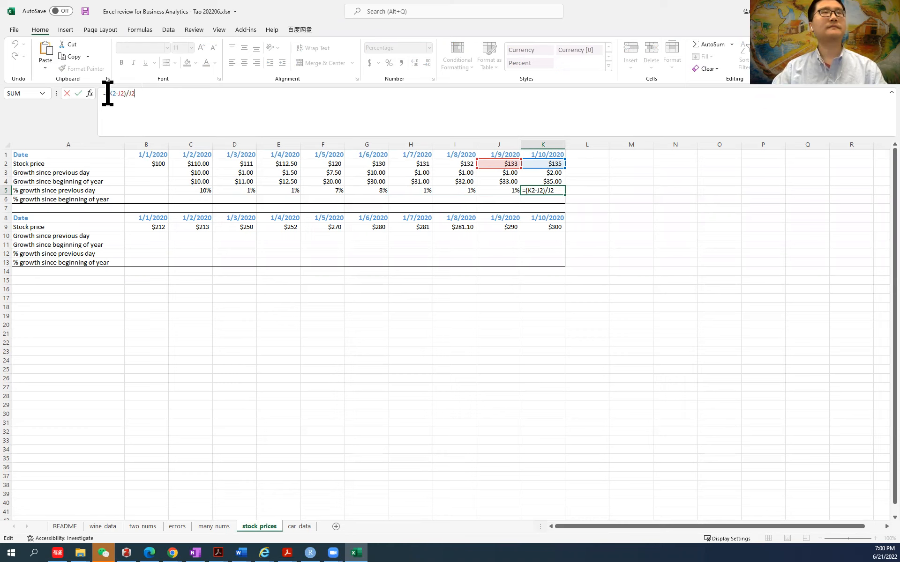
pyautogui.moveTo(107, 93); pyautogui.dragTo(126, 94)
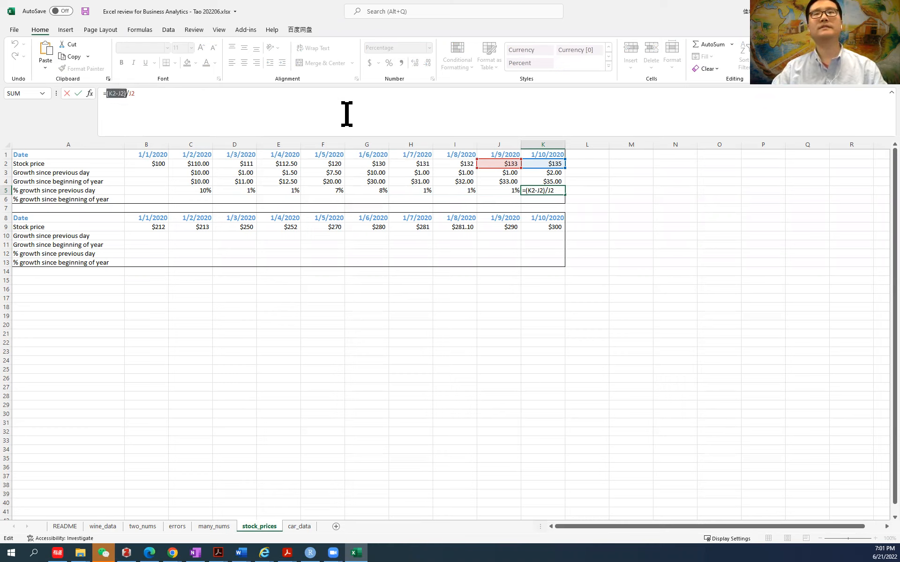
pyautogui.click(136, 96)
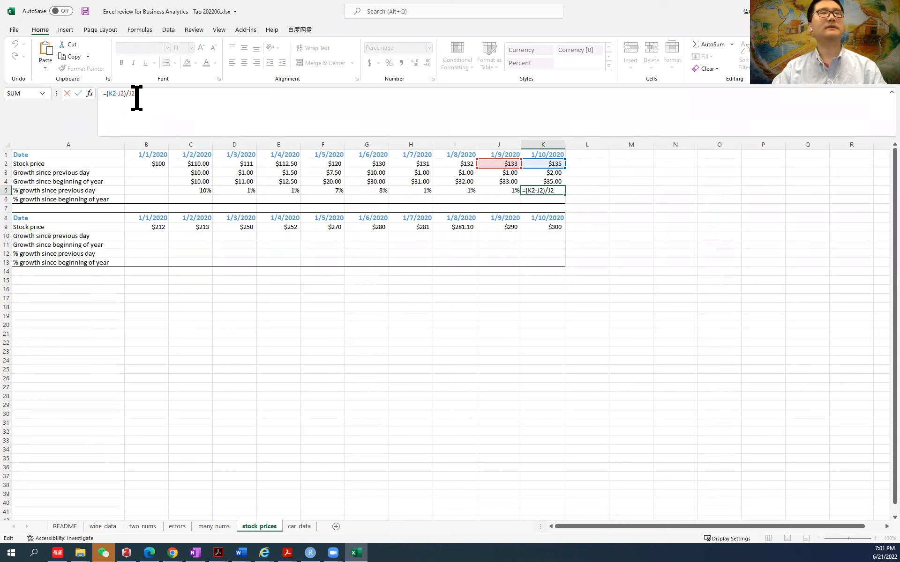
pyautogui.doubleClick(130, 95)
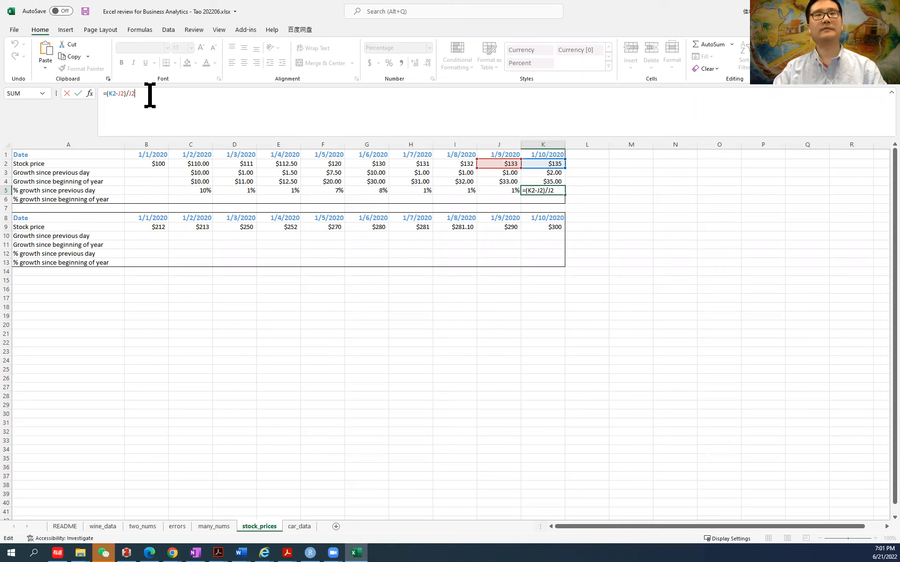
pyautogui.press('Return')
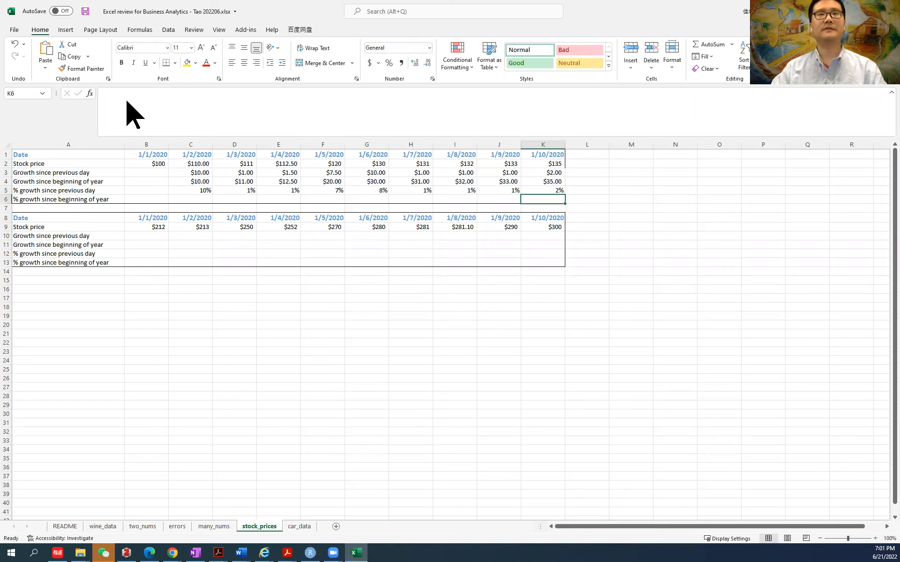
# Build the percent growth since beginning of year formula =(C2-B2)/B2 in C6
pyautogui.click(156, 200)
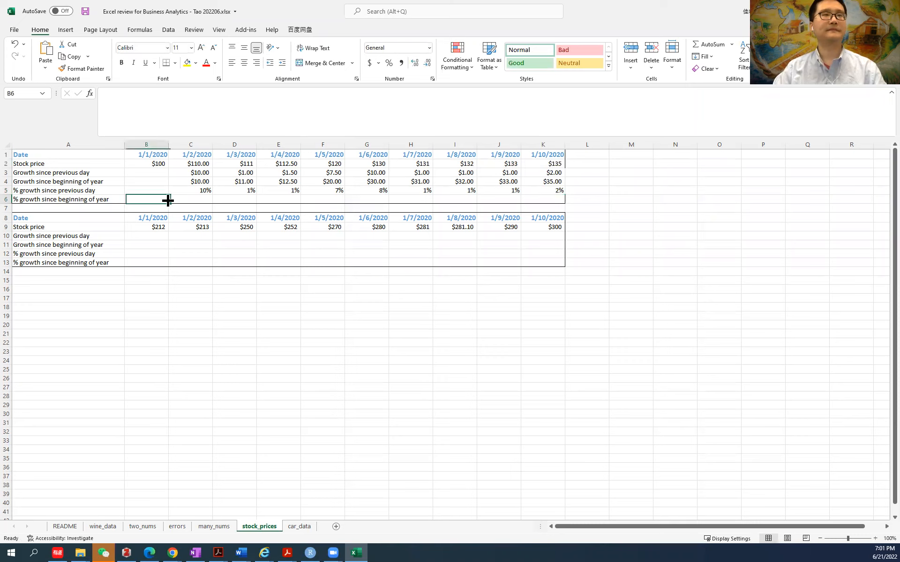
pyautogui.click(194, 199)
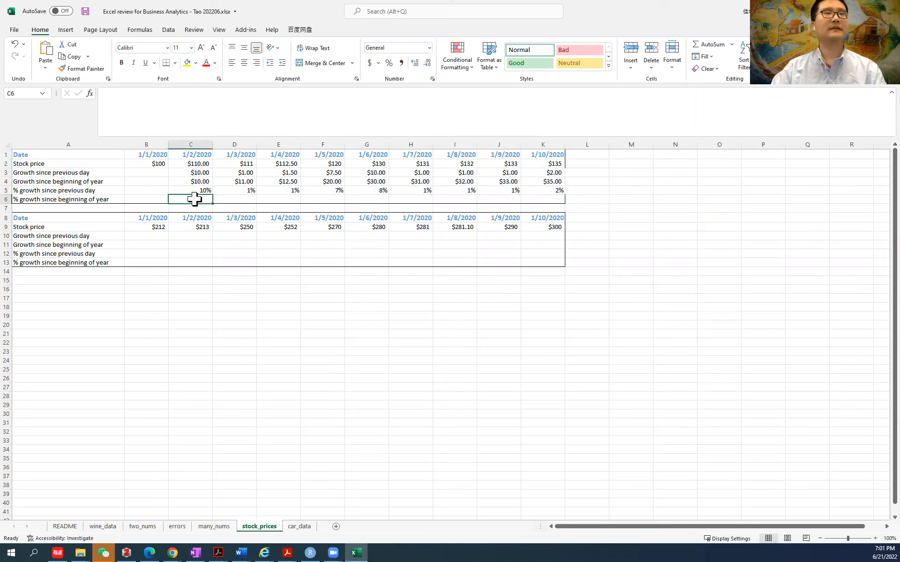
pyautogui.click(152, 109)
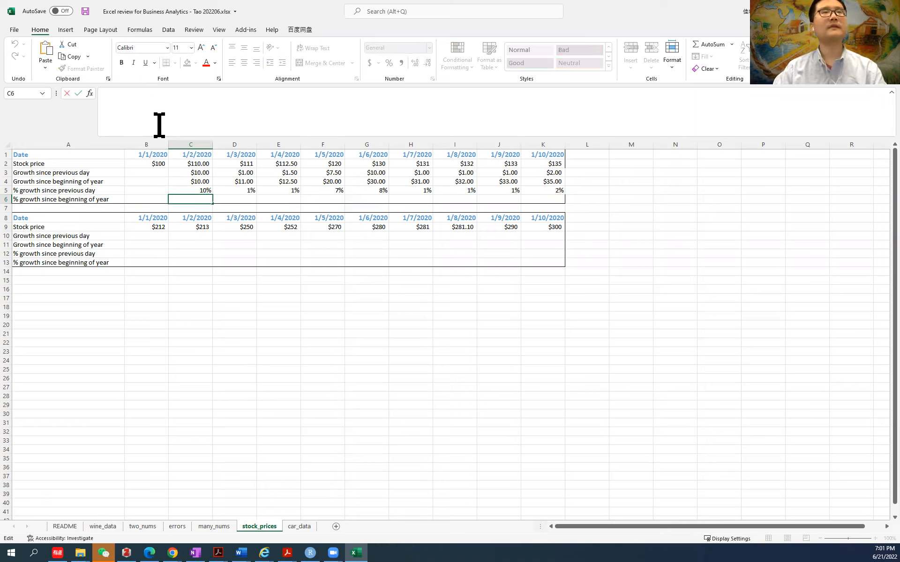
pyautogui.write('=f')
pyautogui.press('BackSpace')
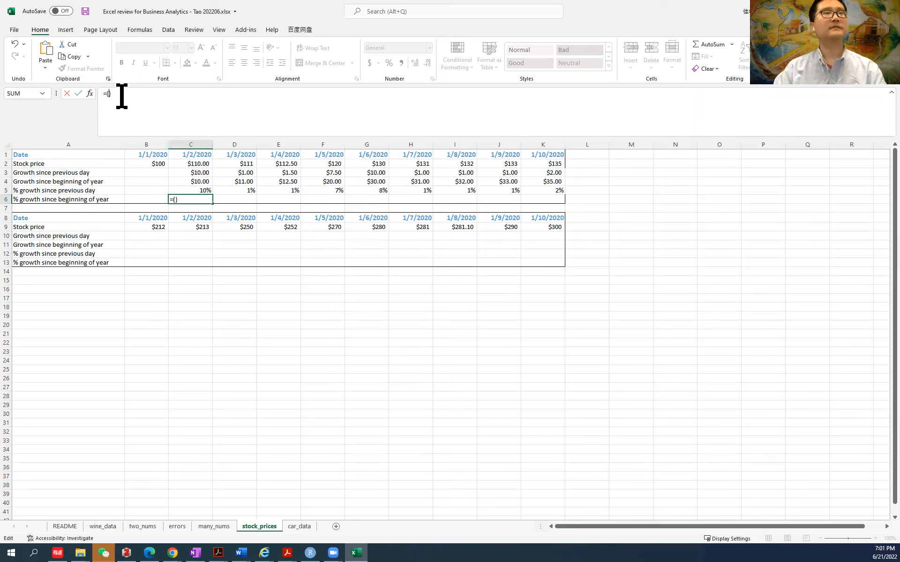
pyautogui.write('()')
pyautogui.click(201, 164)
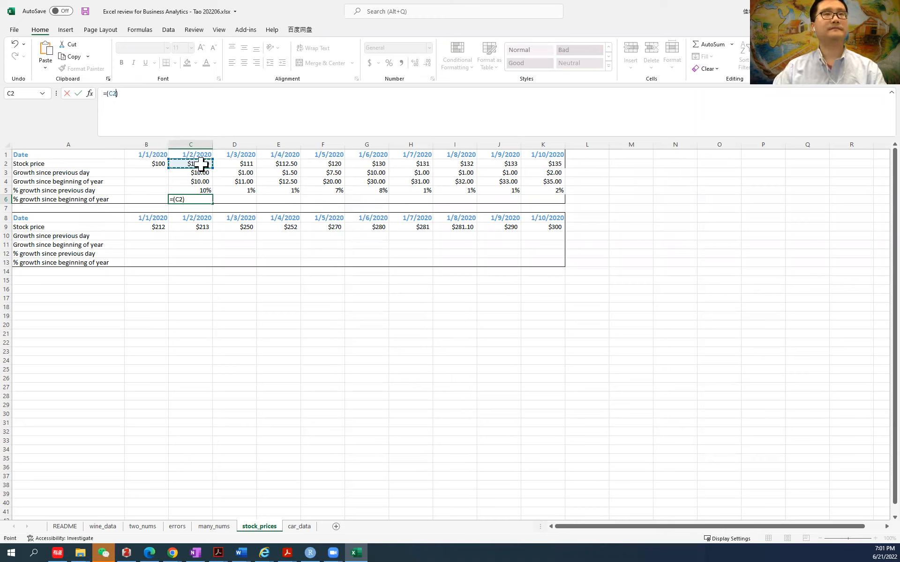
pyautogui.write('-')
pyautogui.click(150, 164)
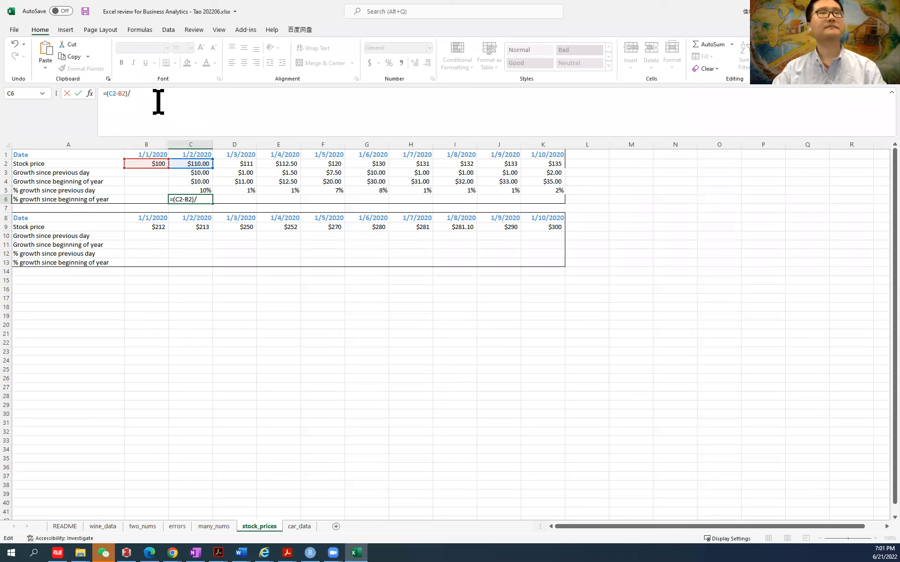
pyautogui.click(146, 165)
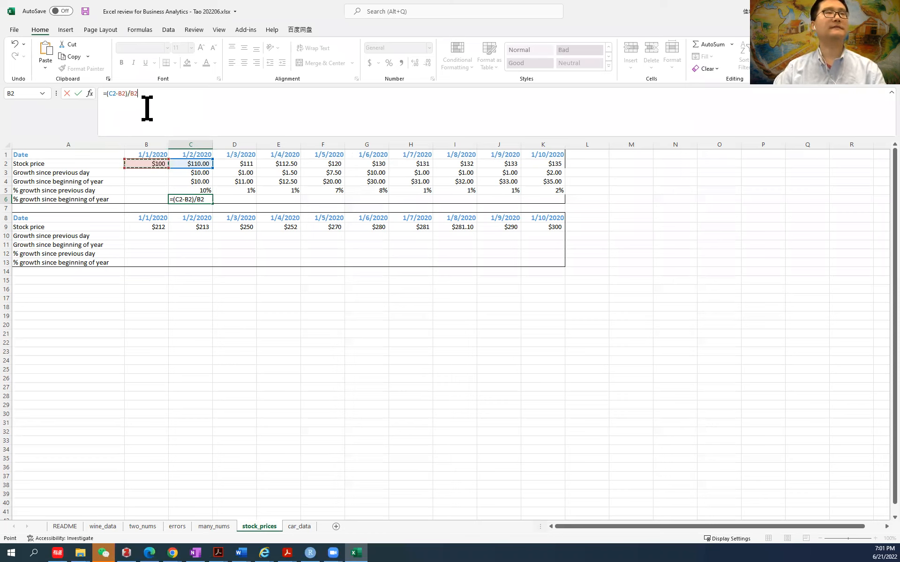
# Make both B2 references absolute in the C6 formula so it reads =(C2-$B$2)/$B$2, and commit it
pyautogui.moveTo(117, 96); pyautogui.dragTo(125, 95)
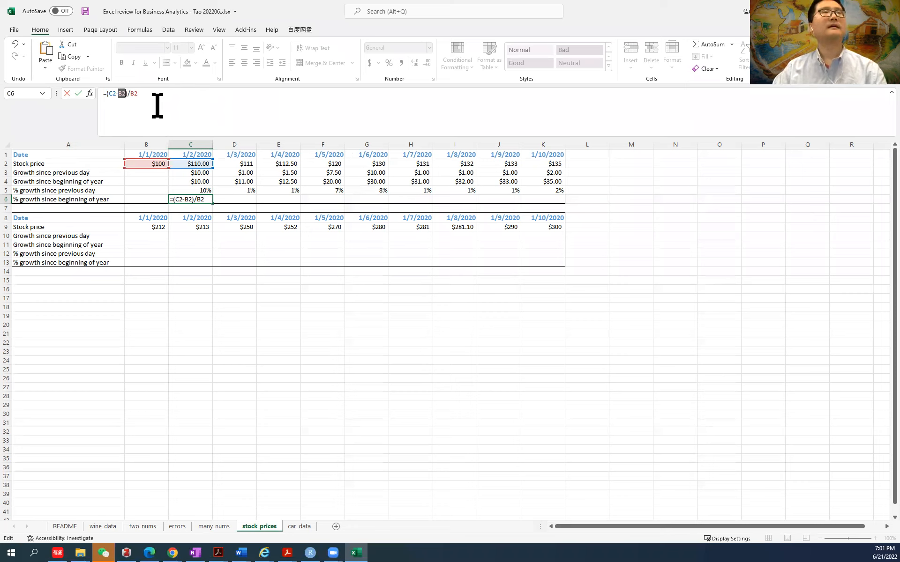
pyautogui.press('F4')
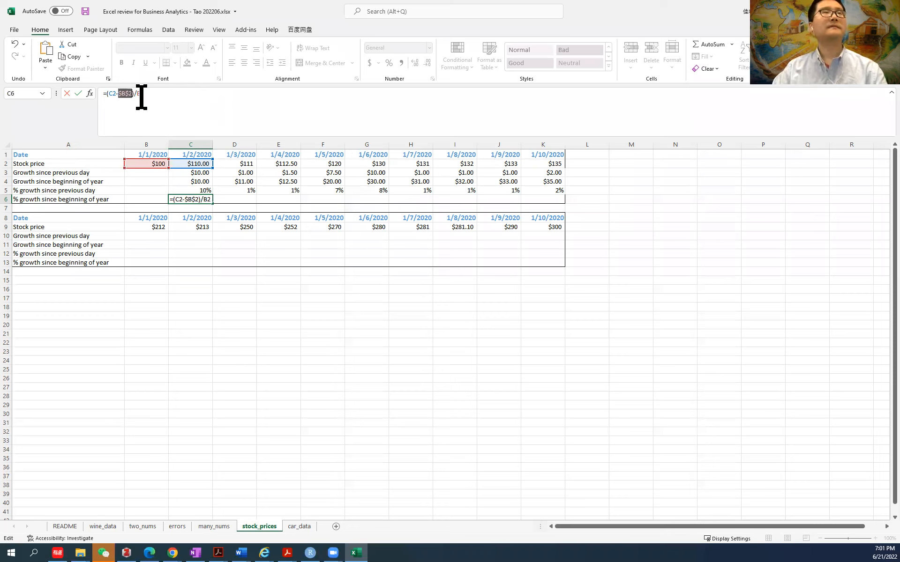
pyautogui.moveTo(135, 94); pyautogui.dragTo(149, 95)
pyautogui.press('F4')
pyautogui.press('Return')
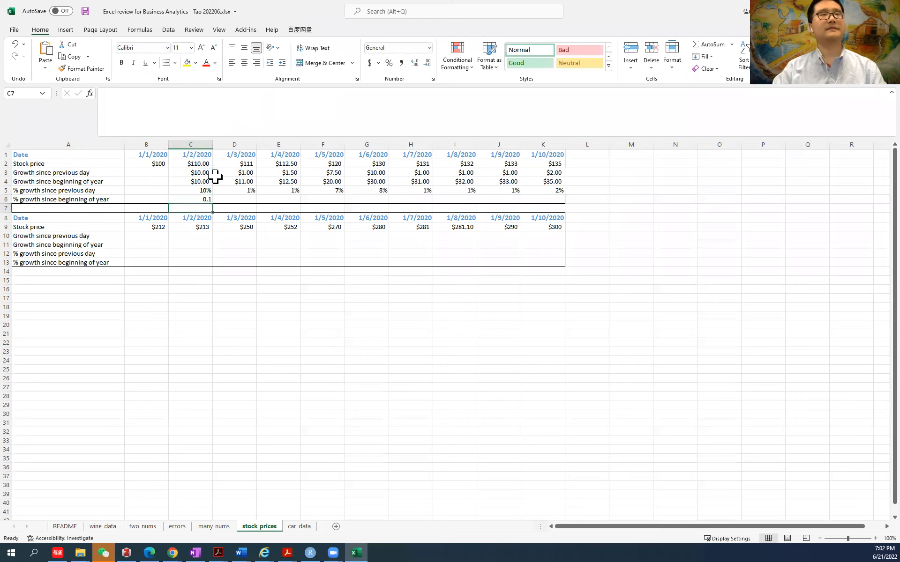
# Format C6 as a percentage and fill its formula across row 6 through K6
pyautogui.click(202, 199)
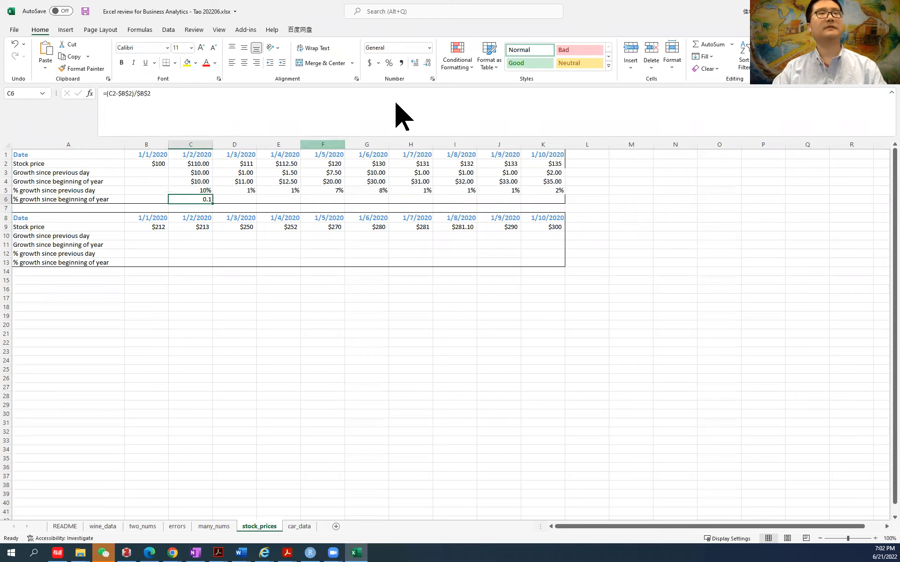
pyautogui.click(388, 63)
pyautogui.click(222, 200)
pyautogui.click(202, 201)
pyautogui.moveTo(212, 203); pyautogui.dragTo(553, 203)
# Check the filled year-to-date percent growth formula in D6
pyautogui.click(271, 243)
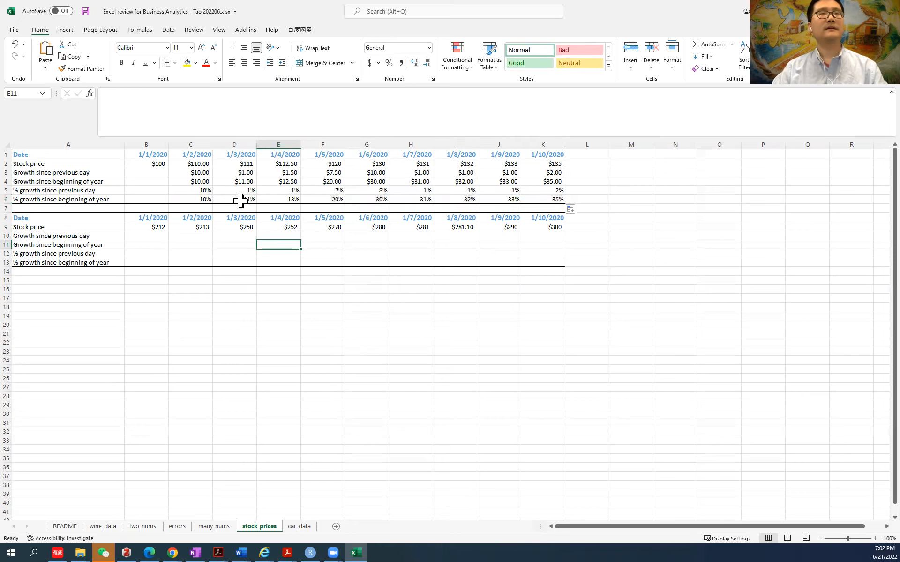
pyautogui.click(240, 200)
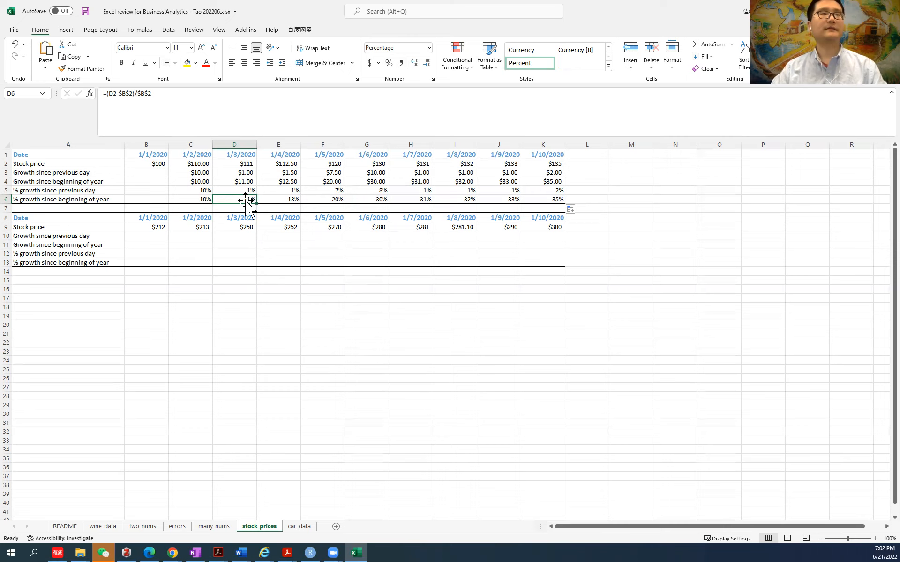
pyautogui.click(146, 236)
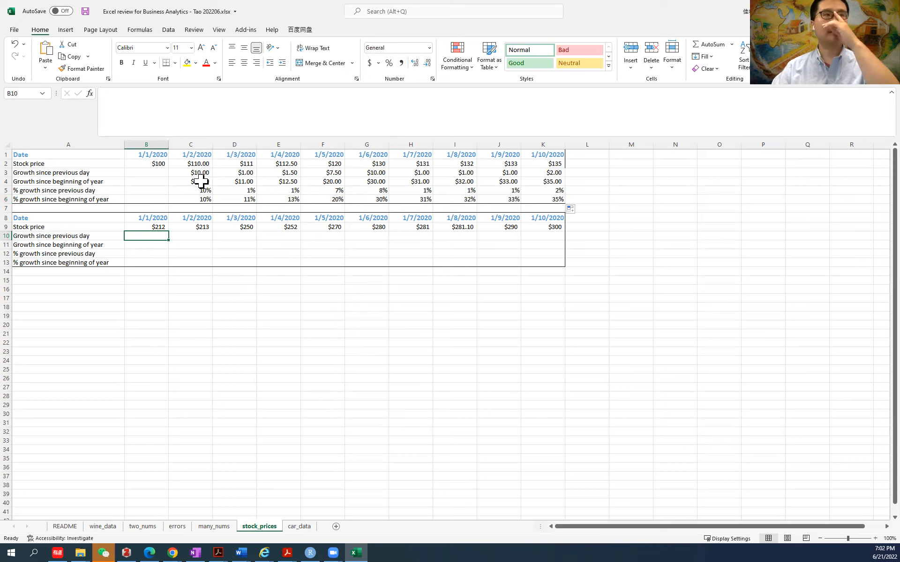
# Copy the daily growth formula cell C3 into C10 of the second stock price table
pyautogui.click(204, 174)
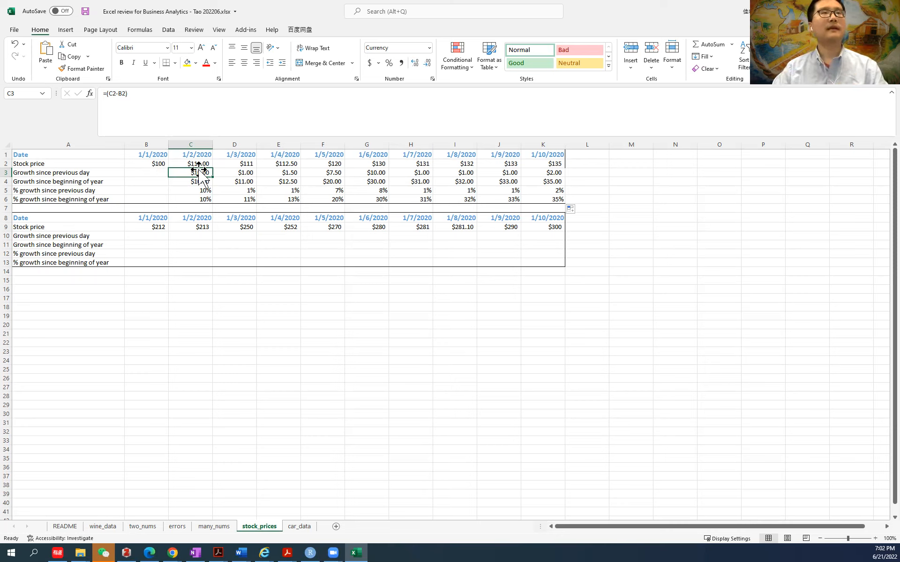
pyautogui.hotkey('ctrl', 'c')
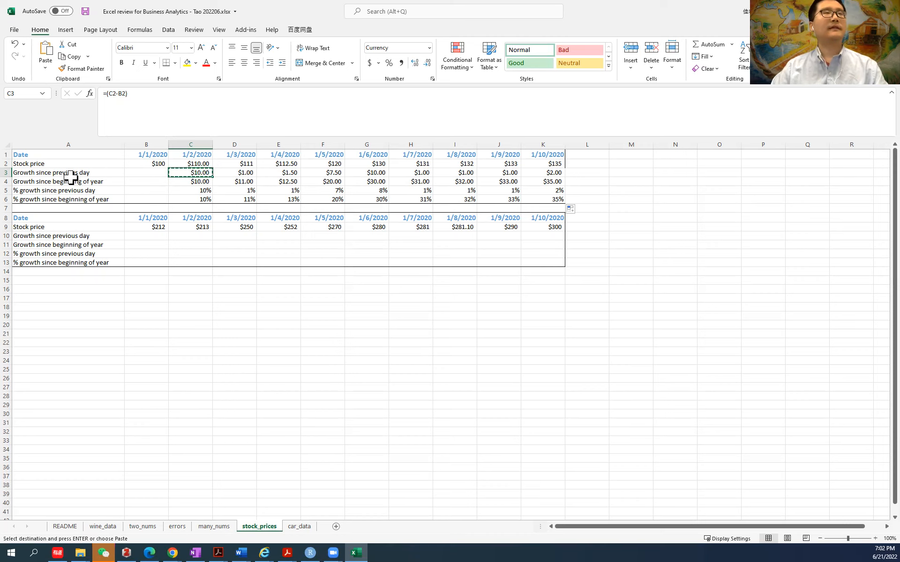
pyautogui.click(193, 238)
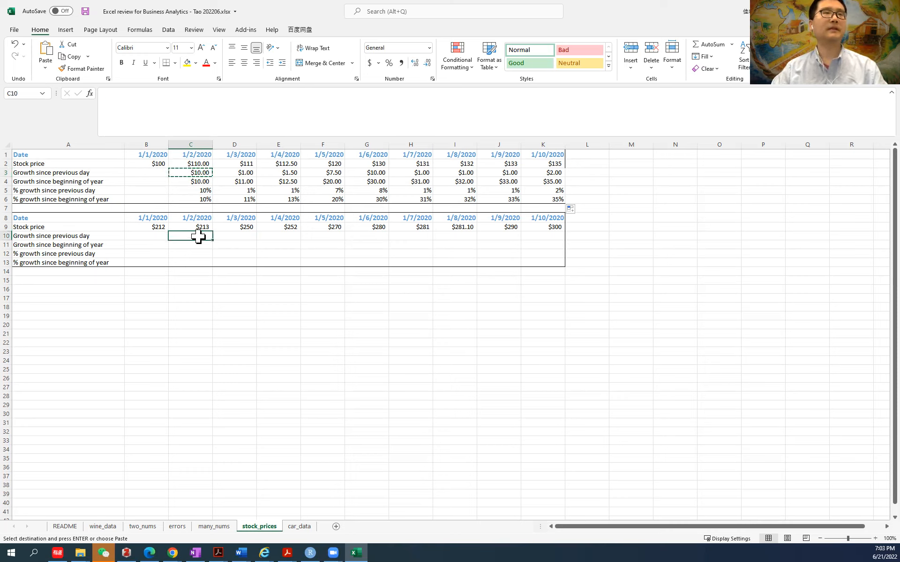
pyautogui.hotkey('ctrl', 'v')
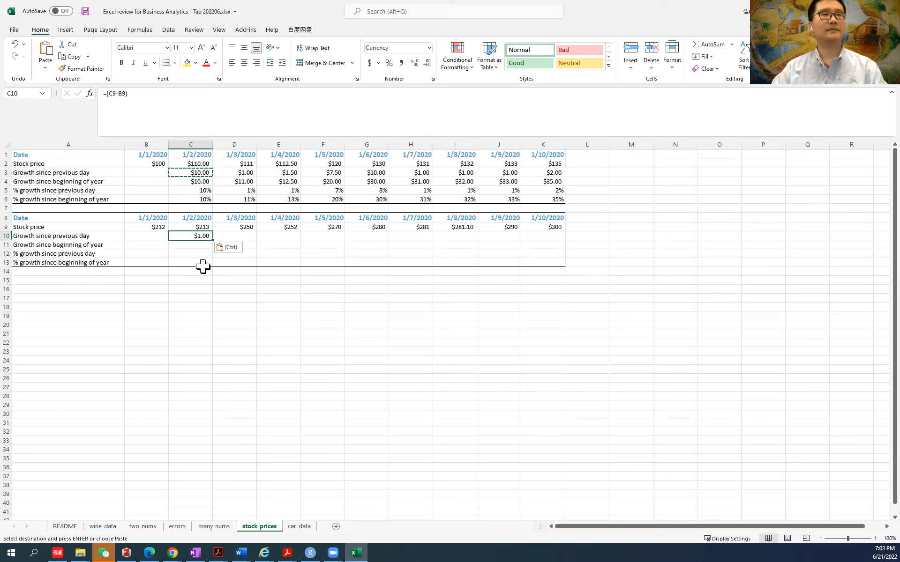
# Compare the pasted formula in C10 with the source formula in C3, tracing the stock price cells that C10 references
pyautogui.click(135, 95)
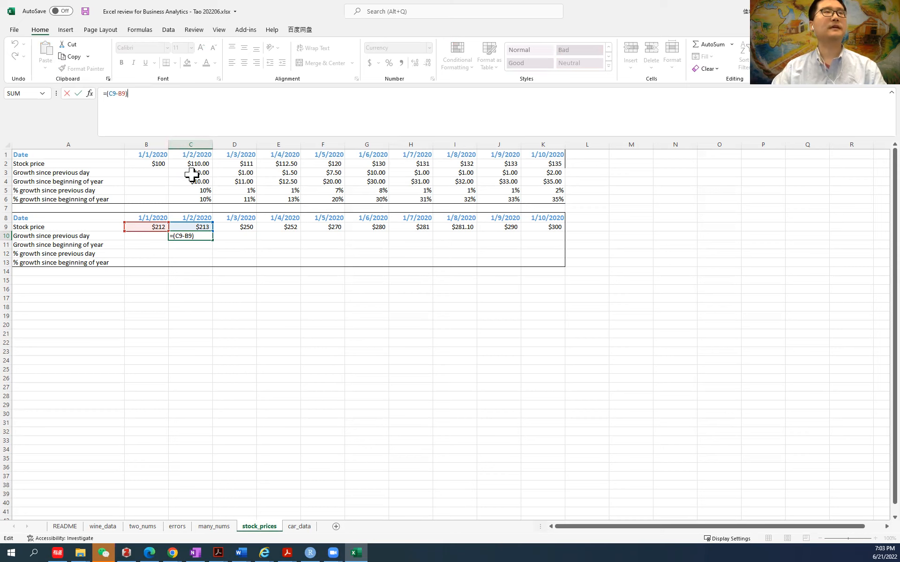
pyautogui.click(78, 94)
pyautogui.click(192, 174)
pyautogui.click(196, 238)
pyautogui.click(144, 93)
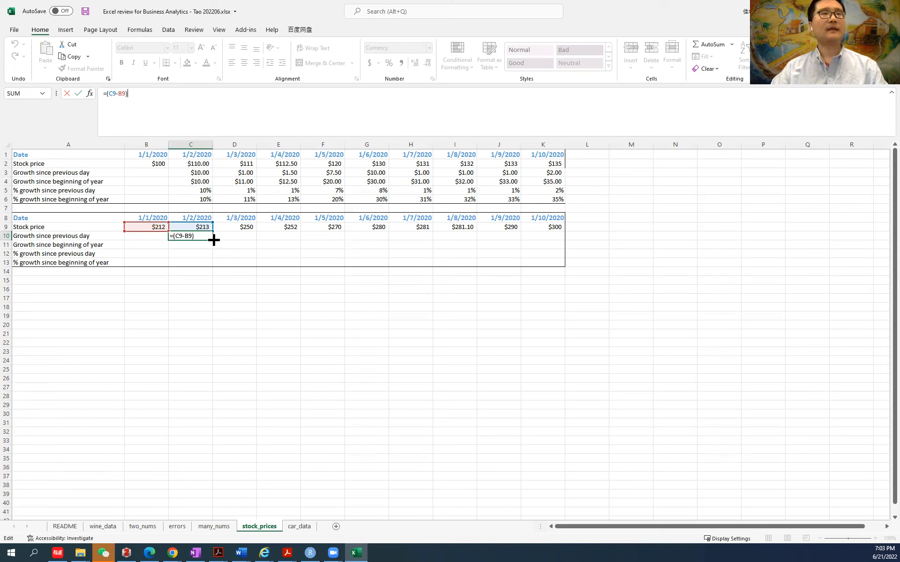
# Fill the daily growth formula from C10 across row 10 through K10
pyautogui.hotkey('ctrl', 'Return')
pyautogui.moveTo(213, 240); pyautogui.dragTo(546, 237)
pyautogui.moveTo(488, 253); pyautogui.dragTo(489, 253)
pyautogui.click(199, 174)
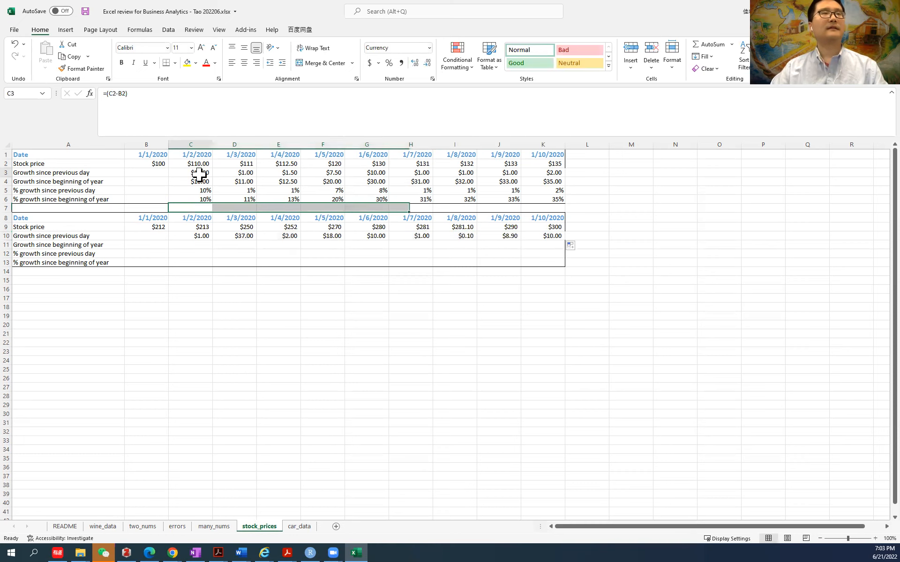
pyautogui.click(199, 181)
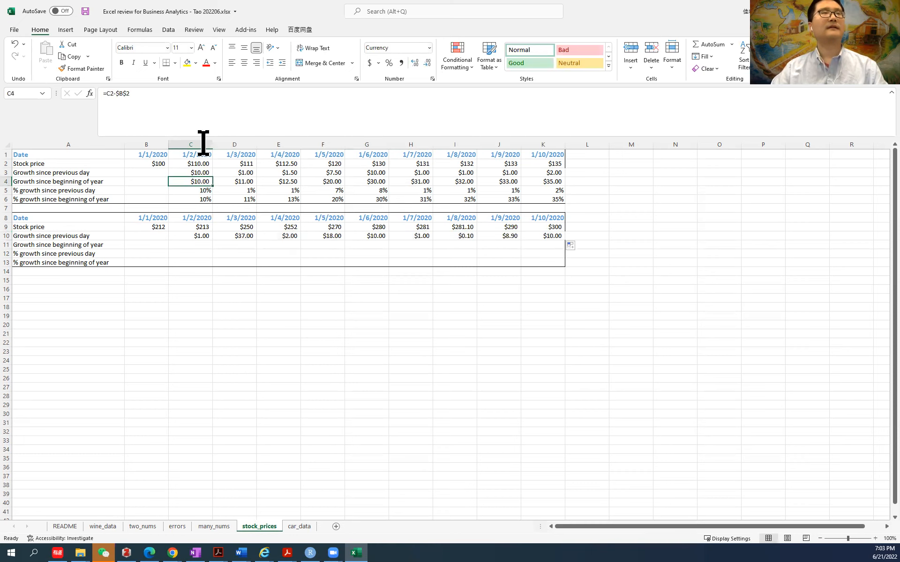
pyautogui.click(125, 94)
pyautogui.press('BackSpace')
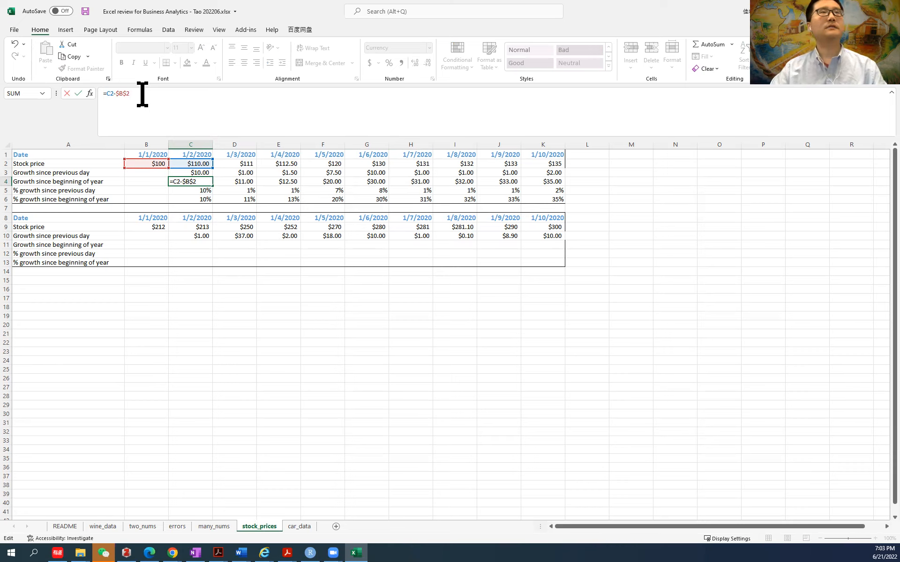
pyautogui.moveTo(137, 94); pyautogui.dragTo(100, 94)
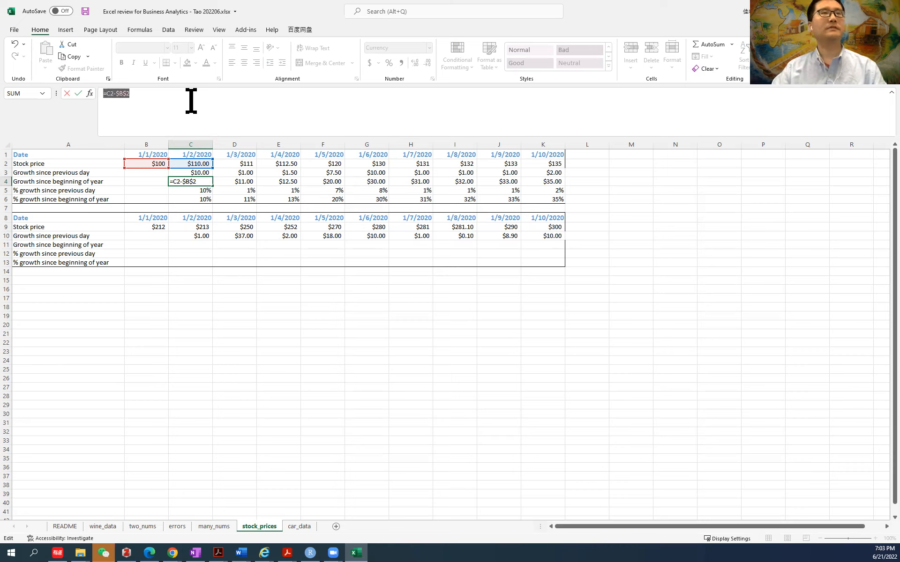
pyautogui.press('Return')
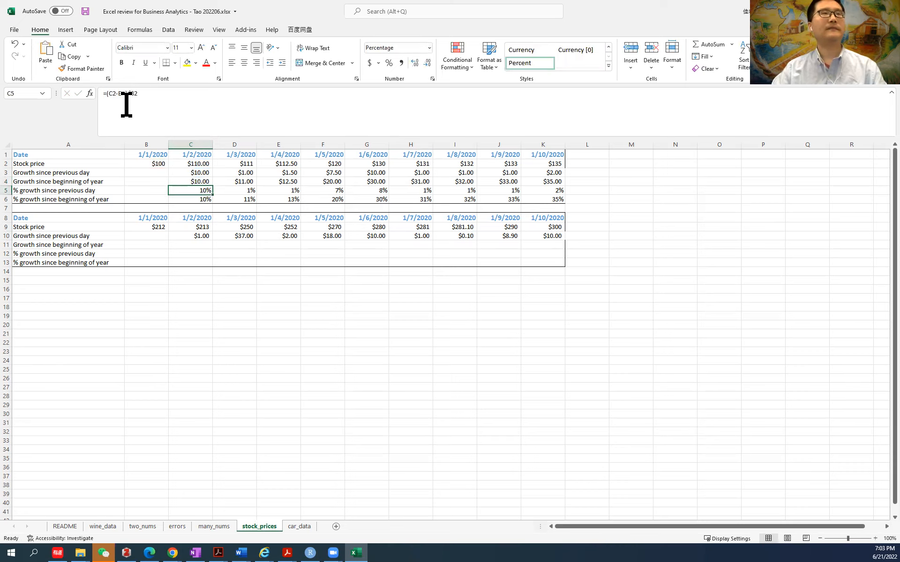
pyautogui.click(187, 236)
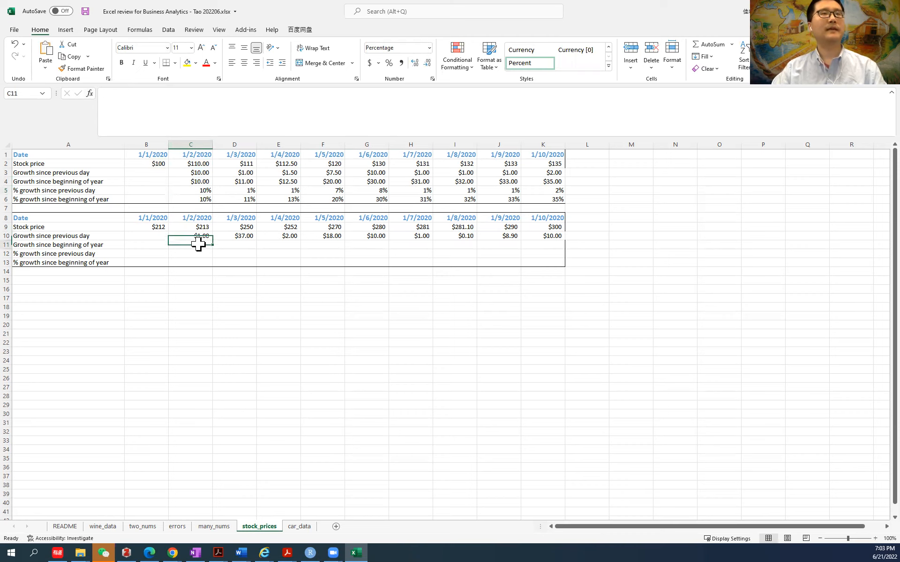
pyautogui.click(200, 182)
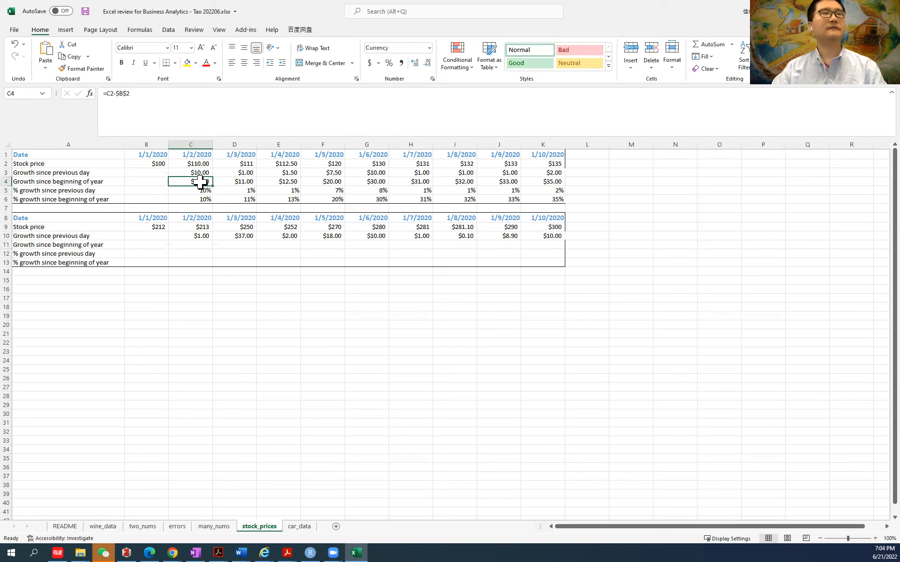
pyautogui.click(197, 245)
pyautogui.click(182, 120)
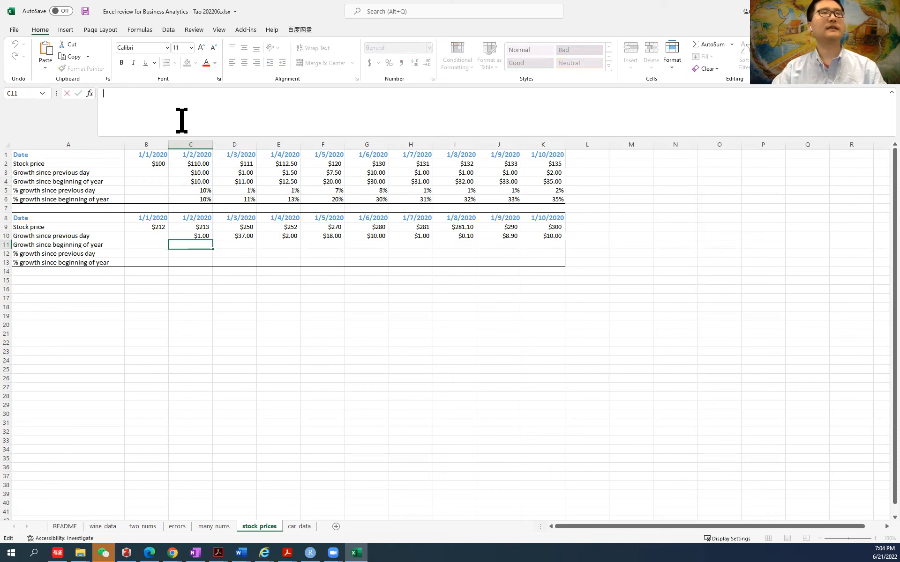
pyautogui.hotkey('ctrl', 'v')
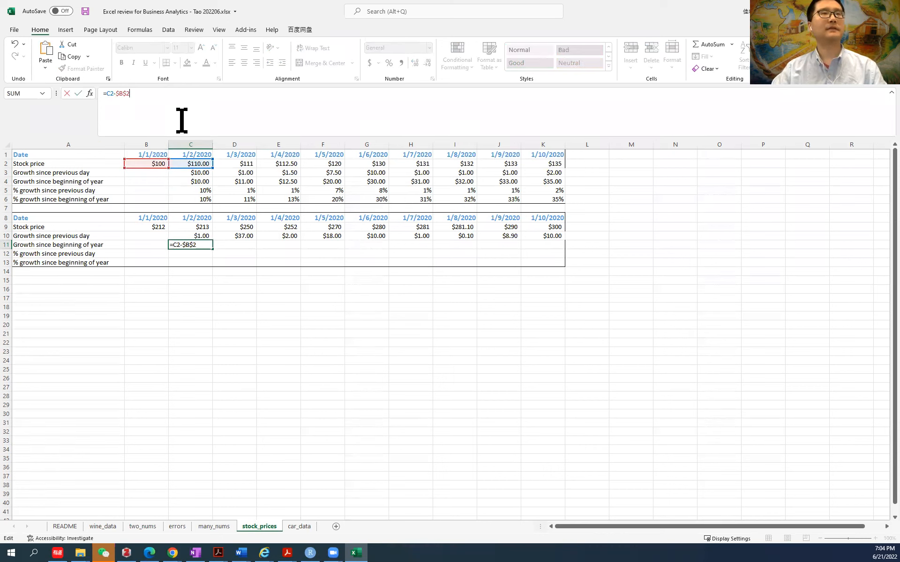
pyautogui.click(67, 93)
# Copy the year-to-date growth formula cell C4 into C11 of the second stock price table
pyautogui.click(197, 182)
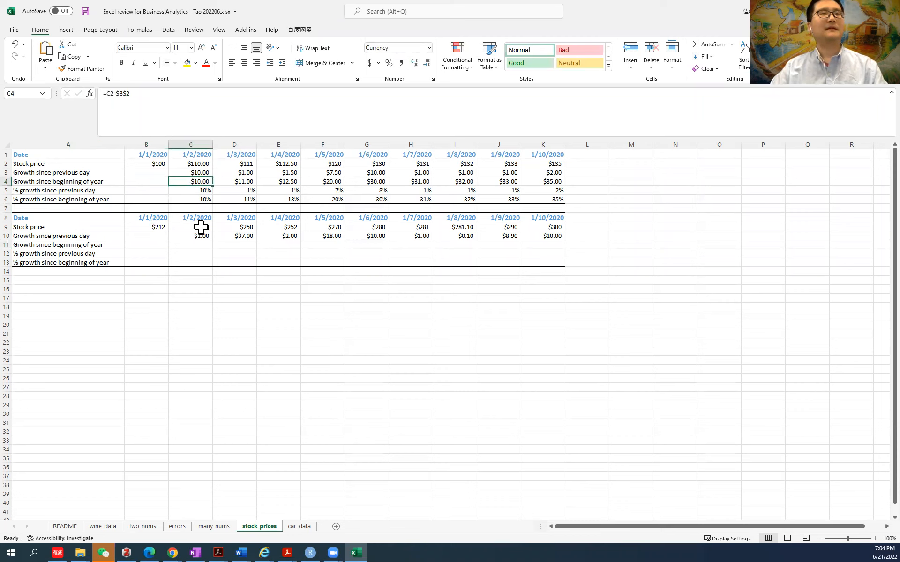
pyautogui.hotkey('ctrl', 'c')
pyautogui.click(191, 245)
pyautogui.hotkey('ctrl', 'v')
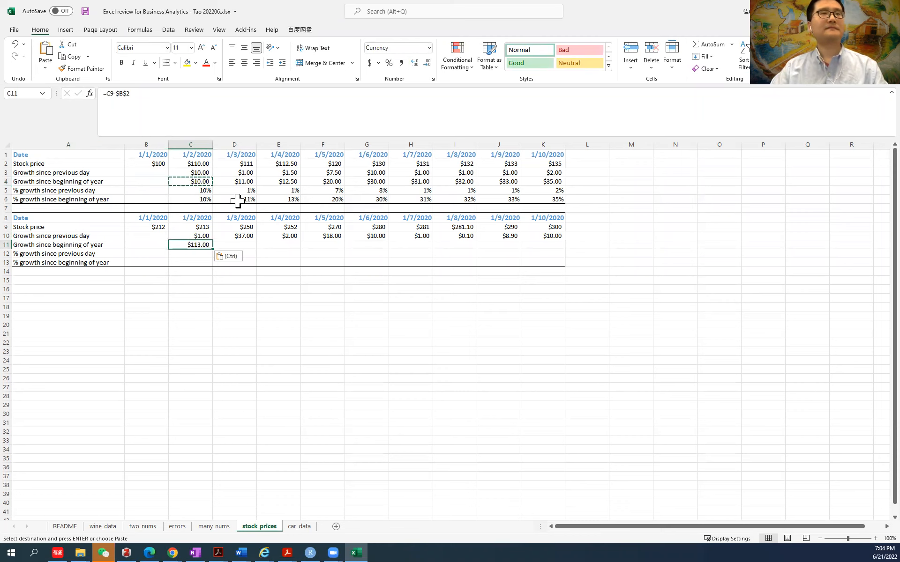
# Examine which stock price cells the pasted formula in C11 references, focusing on its absolute reference
pyautogui.press('Down')
pyautogui.click(186, 246)
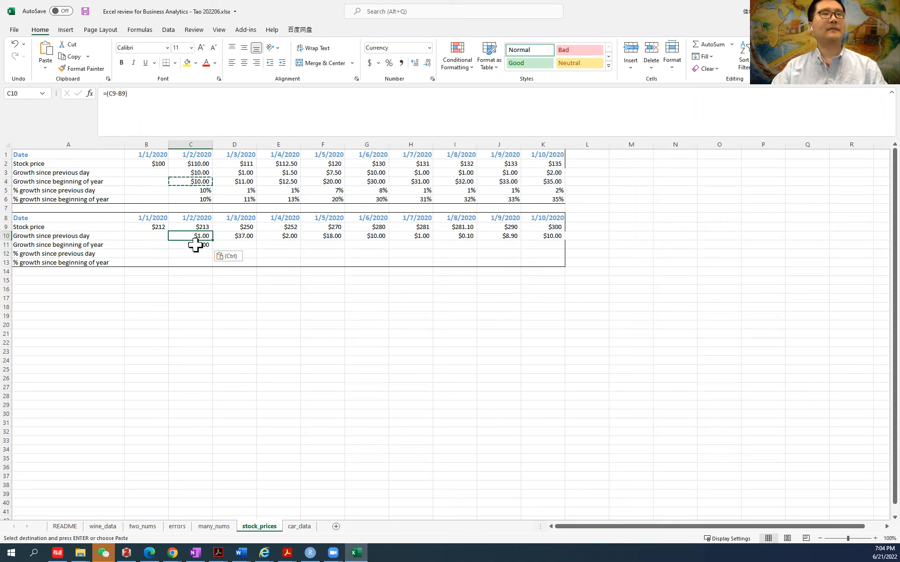
pyautogui.click(151, 97)
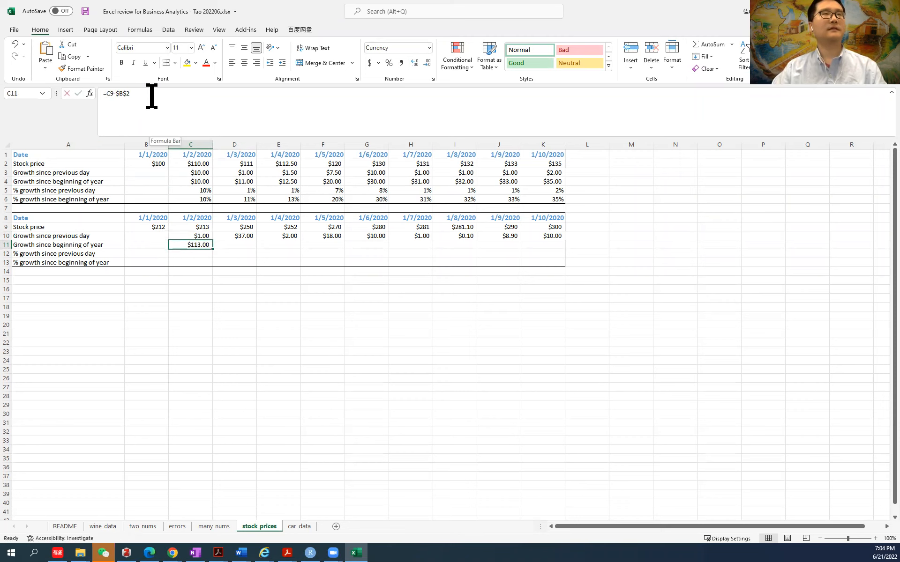
pyautogui.doubleClick(112, 94)
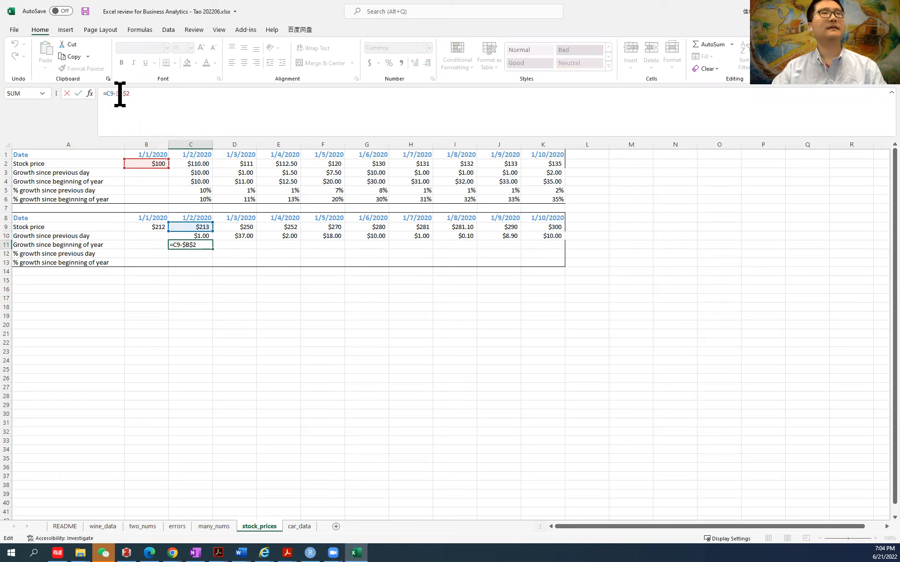
pyautogui.moveTo(116, 94); pyautogui.dragTo(139, 93)
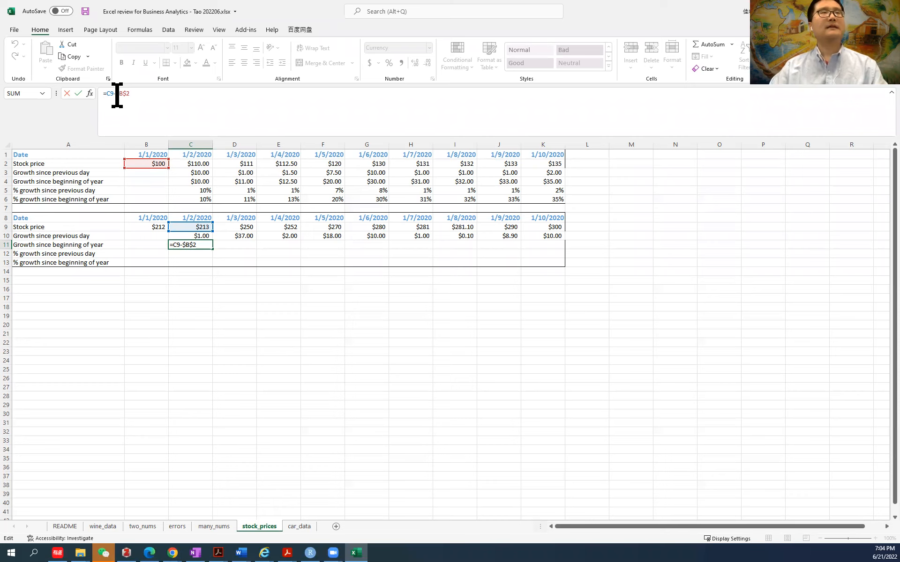
pyautogui.moveTo(116, 94); pyautogui.dragTo(132, 94)
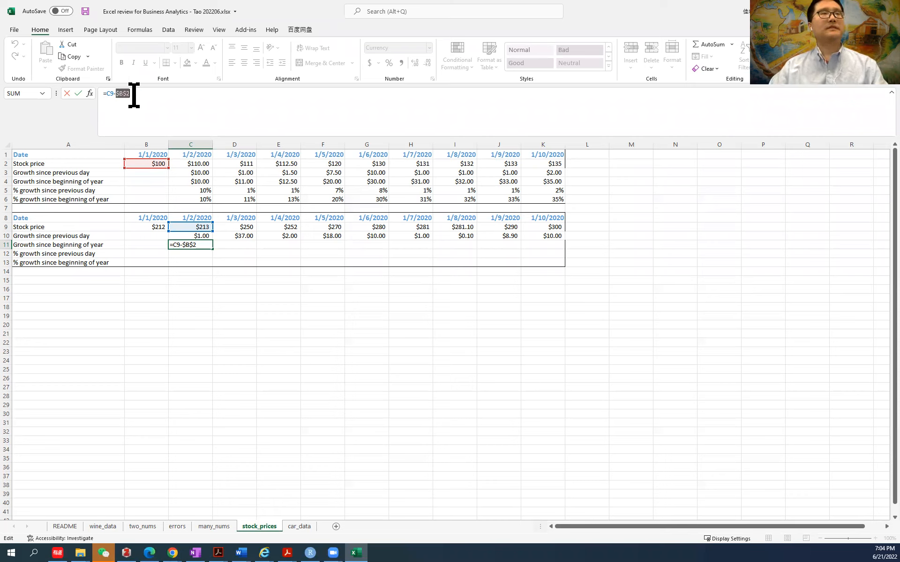
pyautogui.click(78, 93)
pyautogui.click(190, 182)
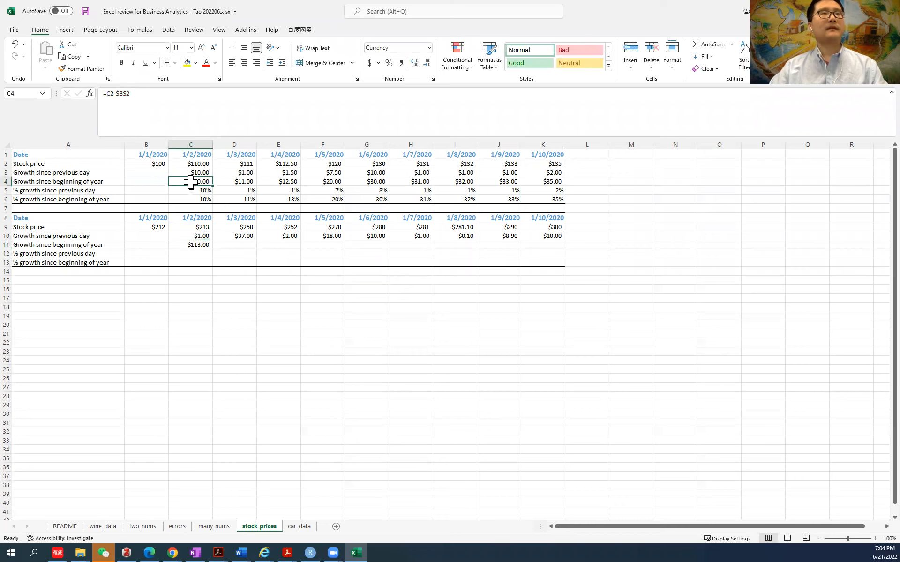
pyautogui.click(127, 94)
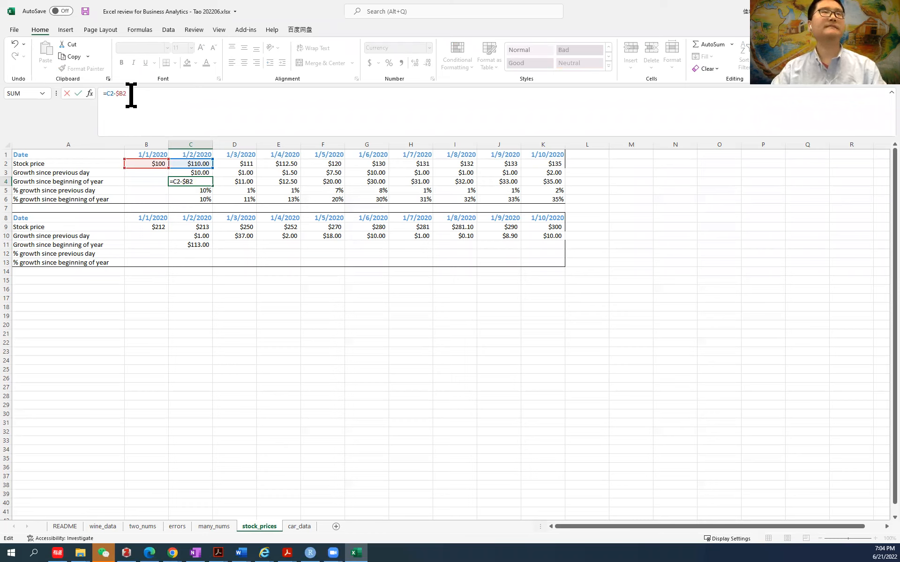
pyautogui.moveTo(131, 93); pyautogui.dragTo(77, 93)
pyautogui.press('Escape')
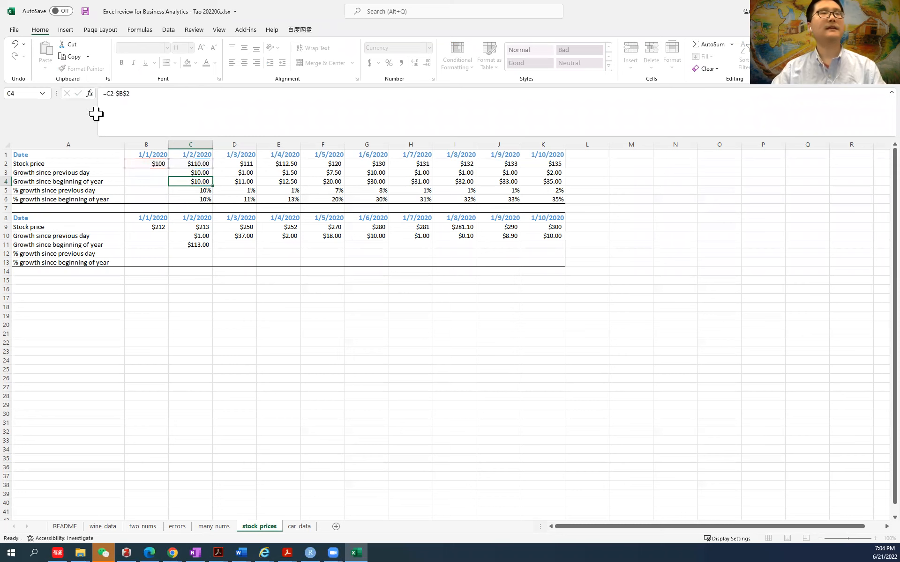
# Copy C4 with its fully absolute reference $B$2 into C11 once more
pyautogui.click(198, 190)
pyautogui.click(202, 184)
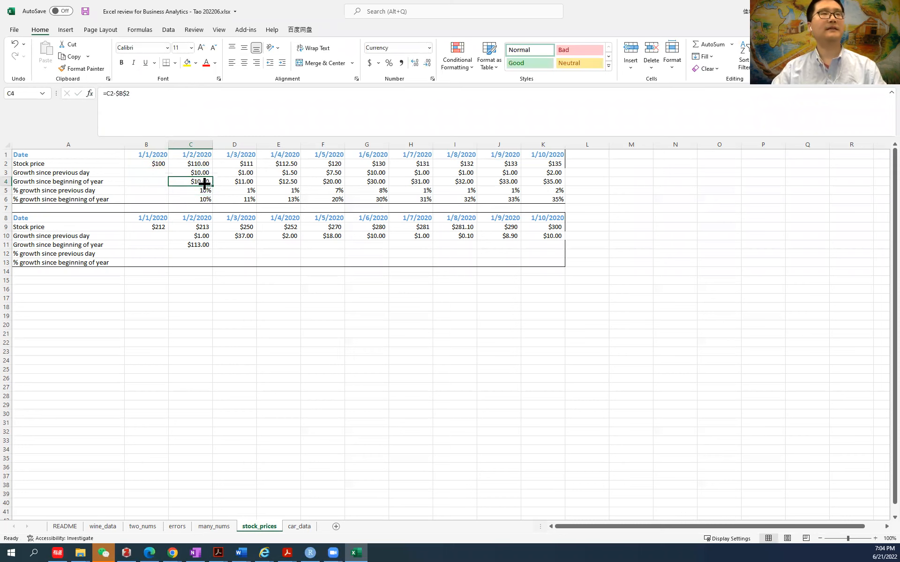
pyautogui.hotkey('ctrl', 'c')
pyautogui.click(206, 246)
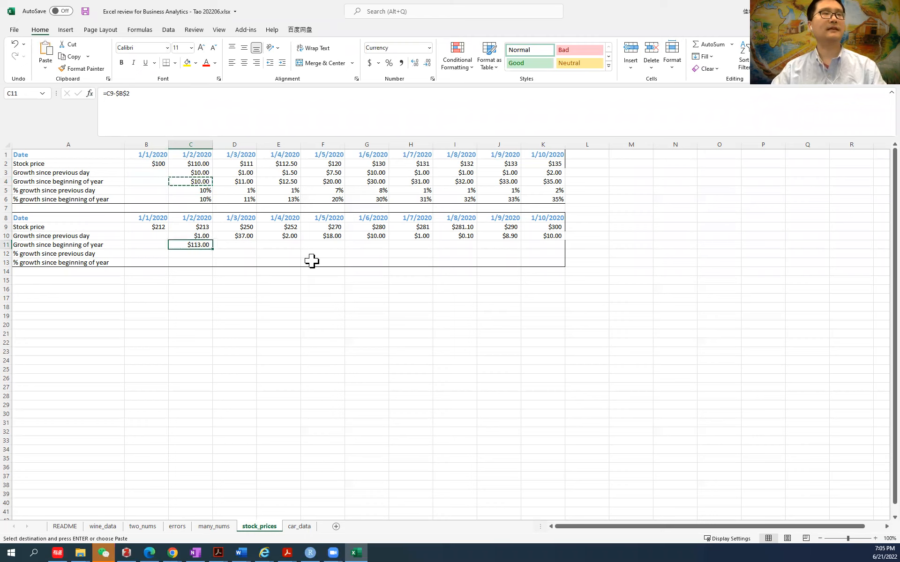
pyautogui.hotkey('ctrl', 'v')
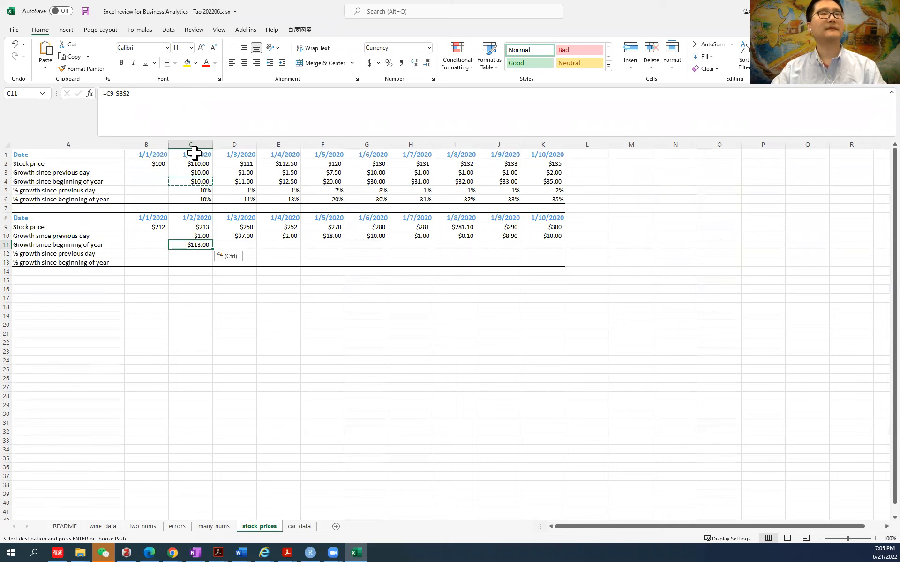
# Change the year-to-date growth formula in C4 to =C2-$B2, keeping only the column absolute
pyautogui.click(183, 181)
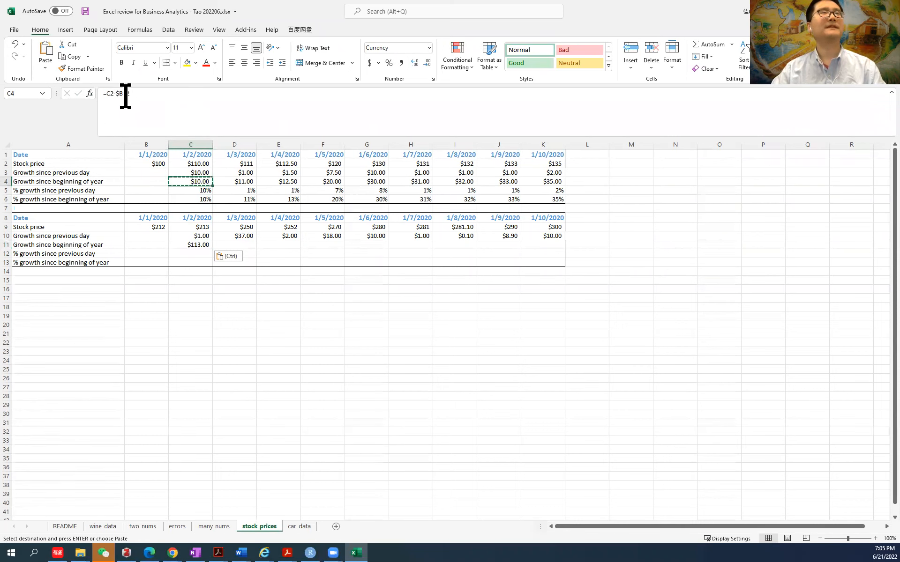
pyautogui.click(126, 94)
pyautogui.press('BackSpace')
pyautogui.press('Return')
# Copy the revised formula cell C4 into C11 and check the stock price cells it references
pyautogui.click(193, 182)
pyautogui.hotkey('ctrl', 'c')
pyautogui.click(206, 244)
pyautogui.hotkey('ctrl', 'v')
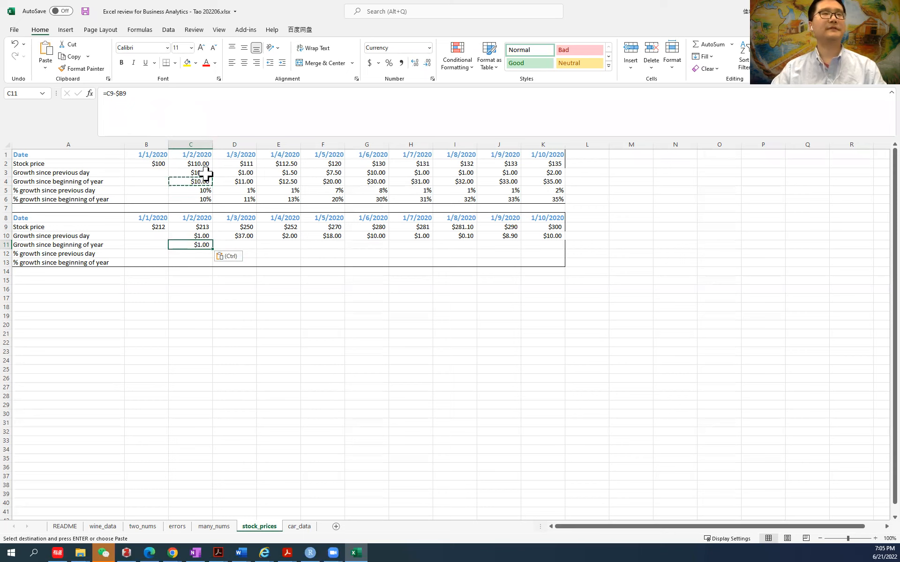
pyautogui.click(154, 115)
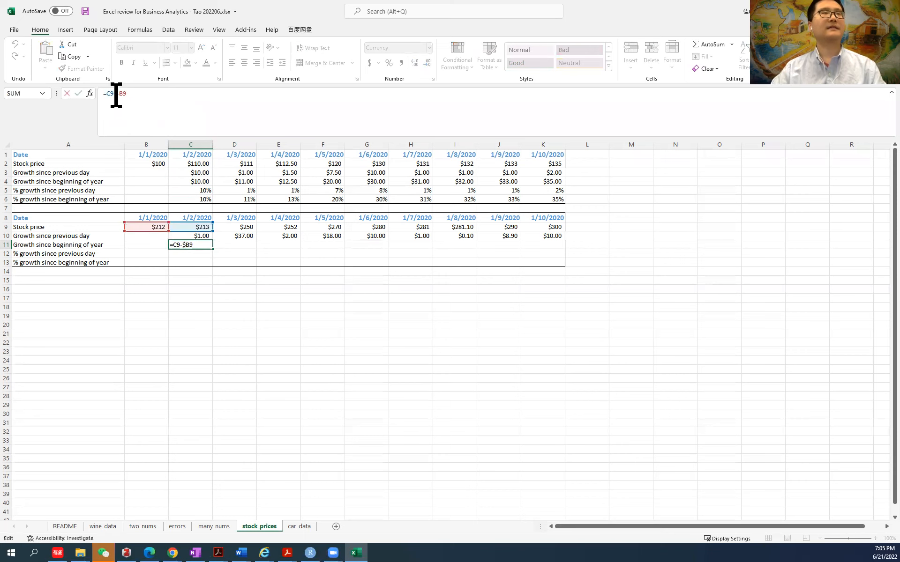
pyautogui.click(78, 93)
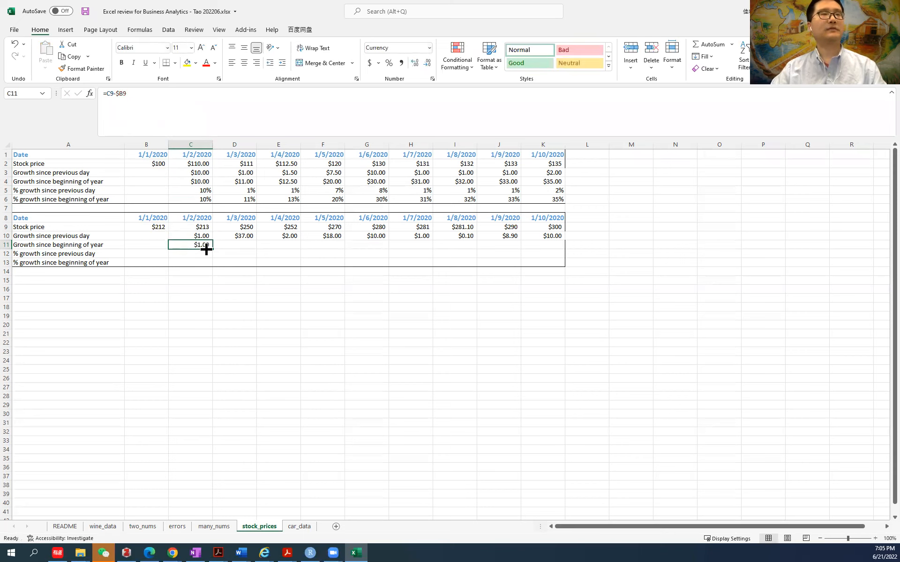
# Fill the year-to-date growth formula from C11 across row 11 through K11
pyautogui.click(159, 99)
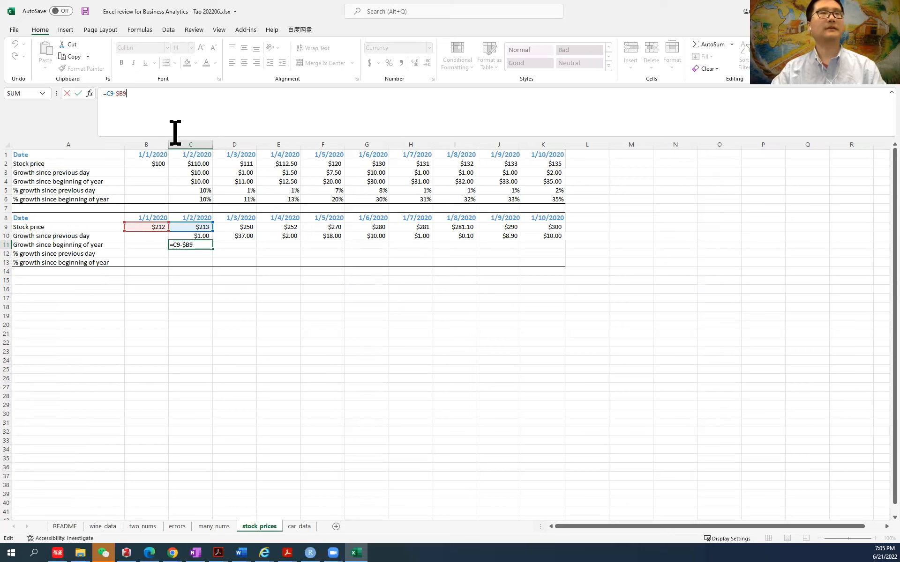
pyautogui.press('Return')
pyautogui.click(201, 246)
pyautogui.moveTo(212, 250); pyautogui.dragTo(562, 245)
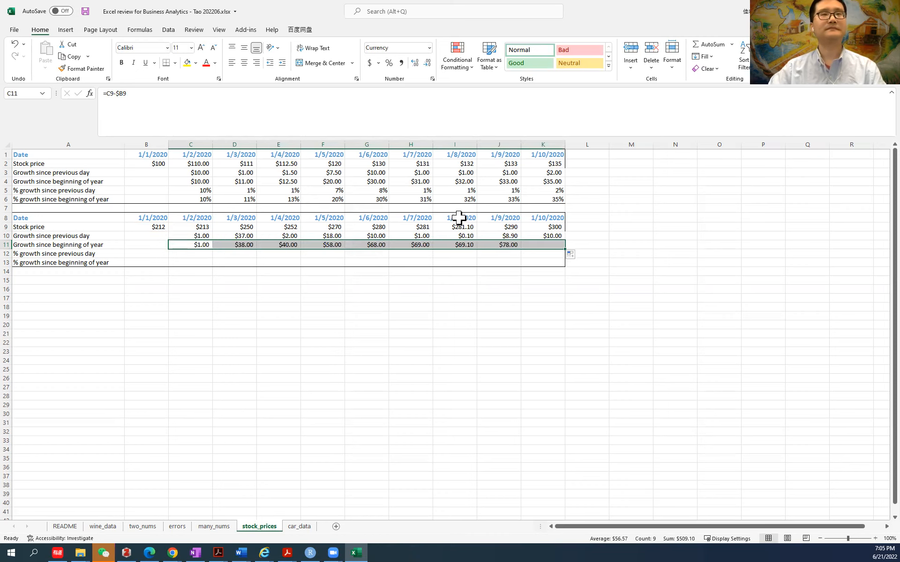
# Copy the daily percent growth formula cell C5 into C12 of the second table
pyautogui.click(201, 190)
pyautogui.hotkey('ctrl', 'c')
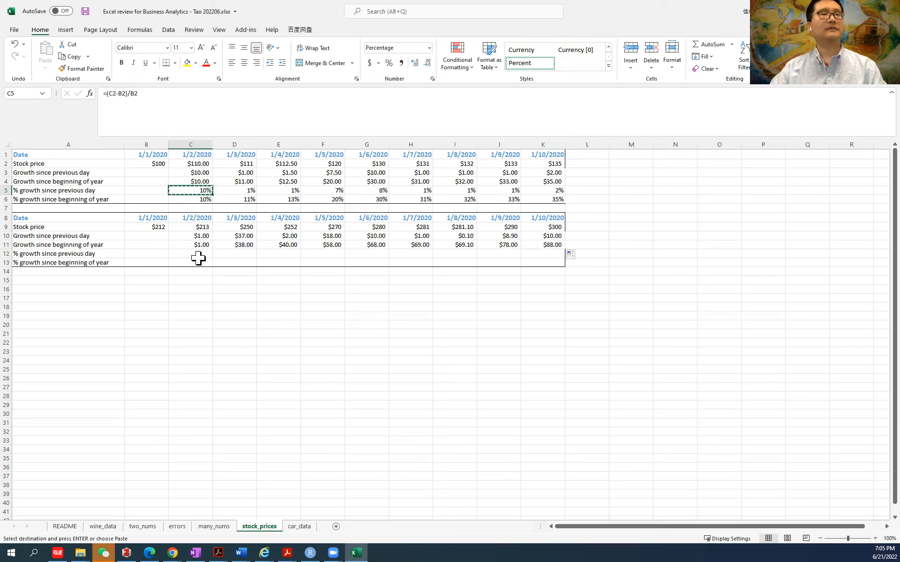
pyautogui.click(194, 253)
pyautogui.hotkey('ctrl', 'v')
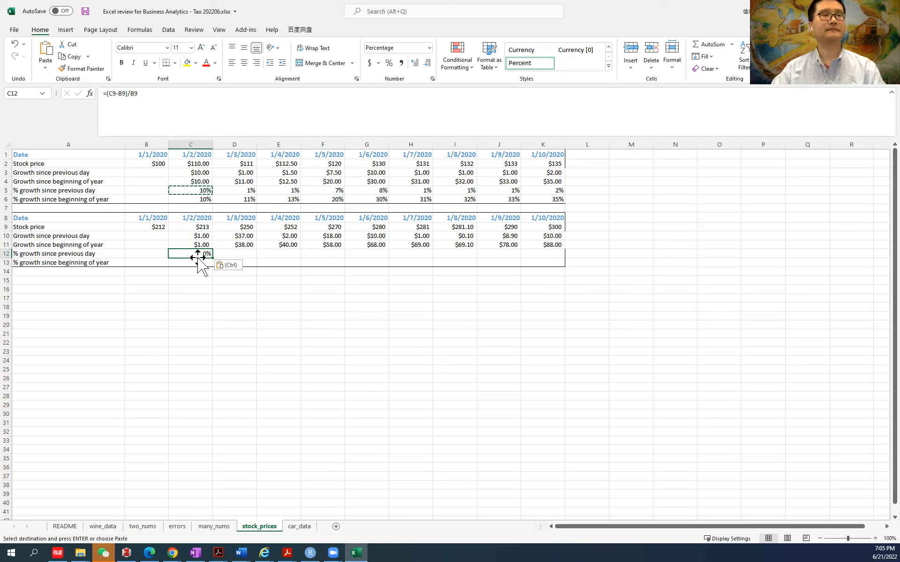
# Check the references in C12 and fill its daily percent growth formula across row 12 through K12
pyautogui.click(161, 93)
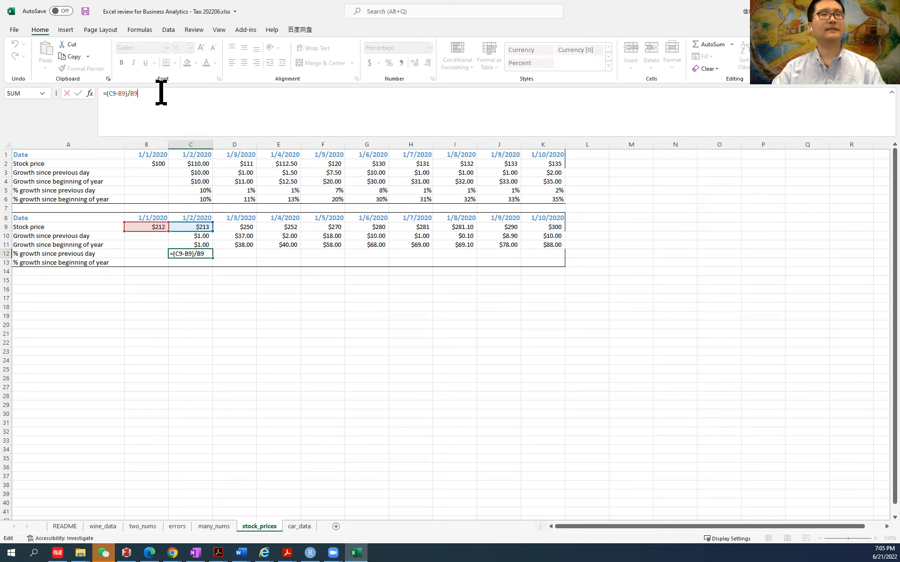
pyautogui.press('Return')
pyautogui.click(208, 255)
pyautogui.moveTo(213, 259); pyautogui.dragTo(549, 257)
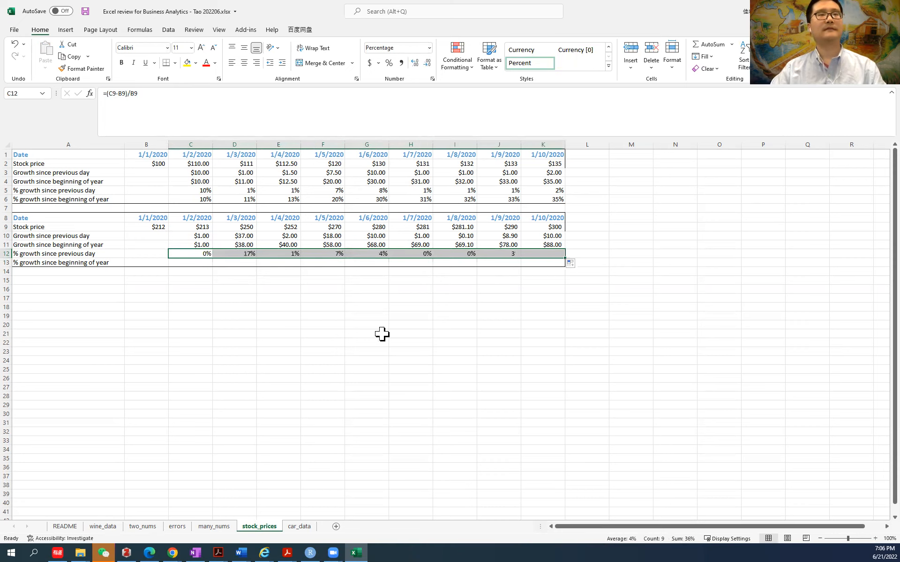
# Show the daily percent growth in C12 with two decimal places
pyautogui.click(195, 253)
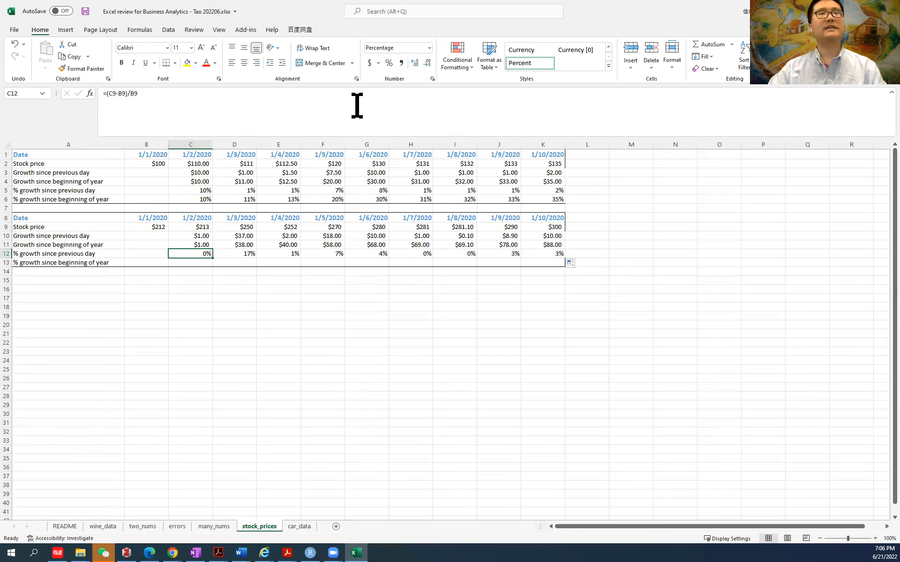
pyautogui.click(415, 63)
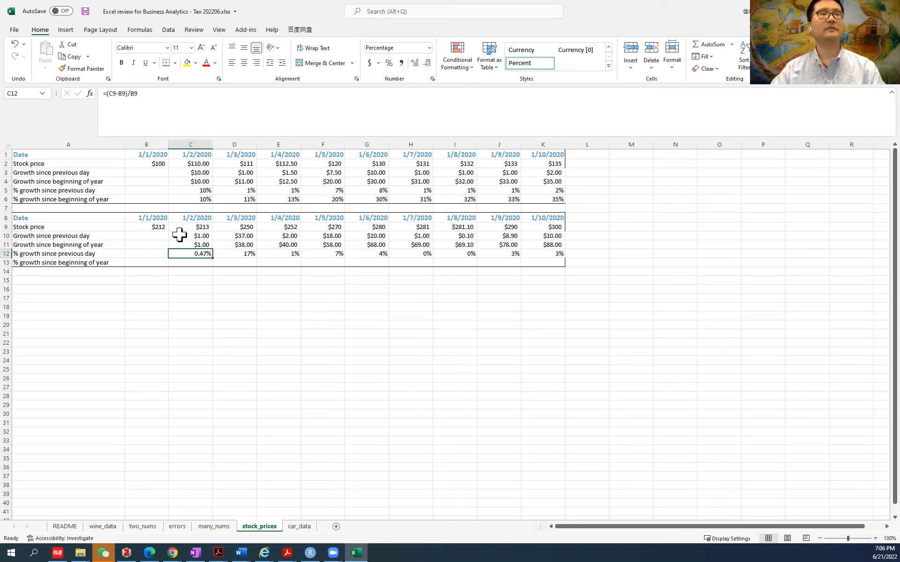
pyautogui.click(201, 264)
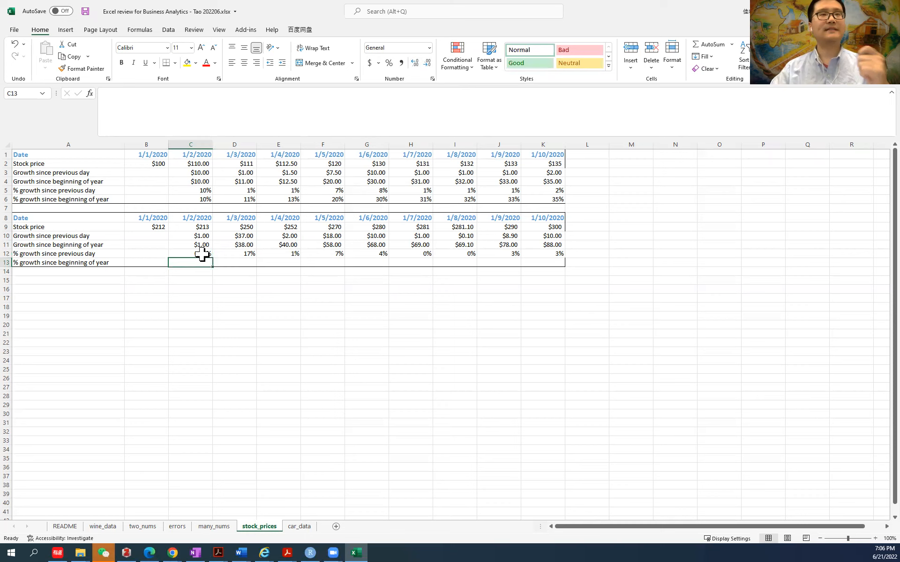
# Review the daily percent growth formulas in C12 and D12, comparing how their relative references shift, without changing them
pyautogui.click(202, 255)
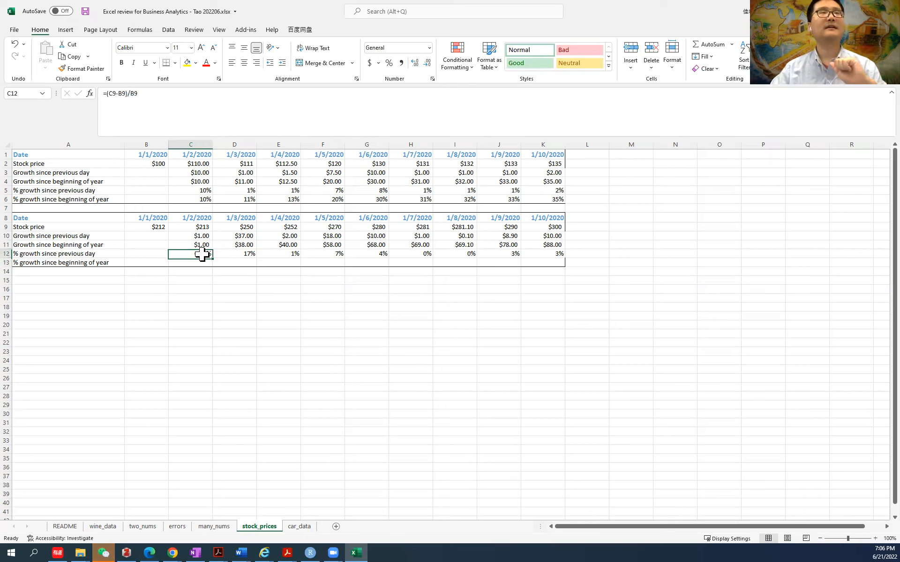
pyautogui.click(137, 94)
pyautogui.moveTo(136, 93); pyautogui.dragTo(100, 93)
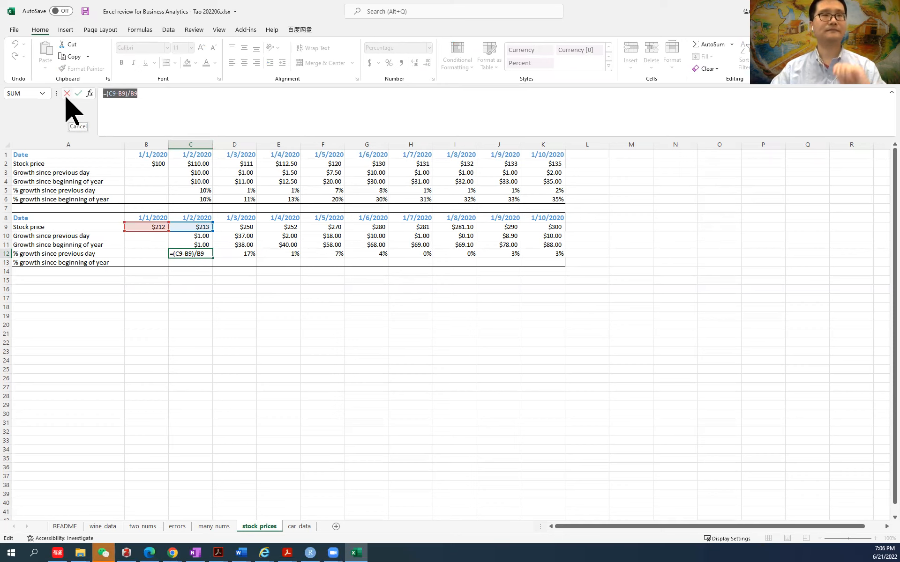
pyautogui.click(66, 96)
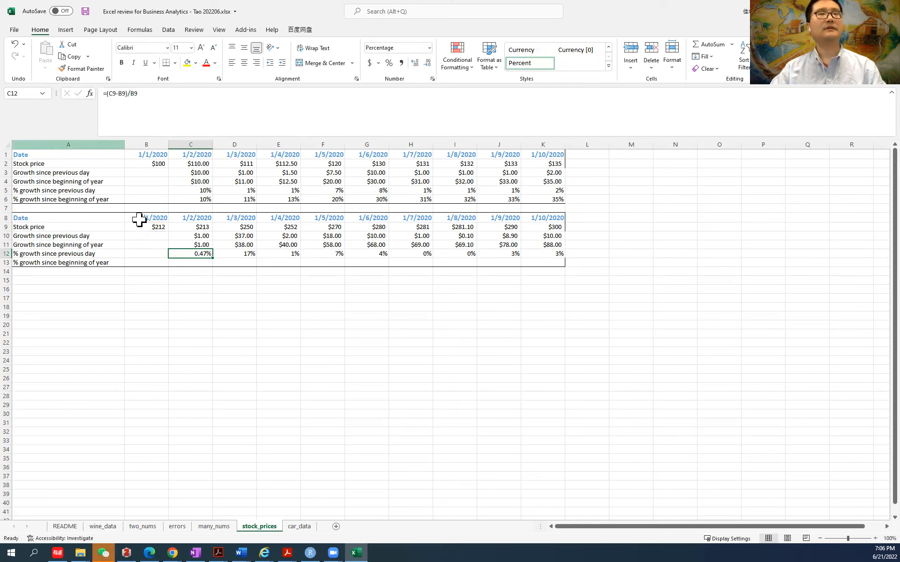
pyautogui.click(238, 255)
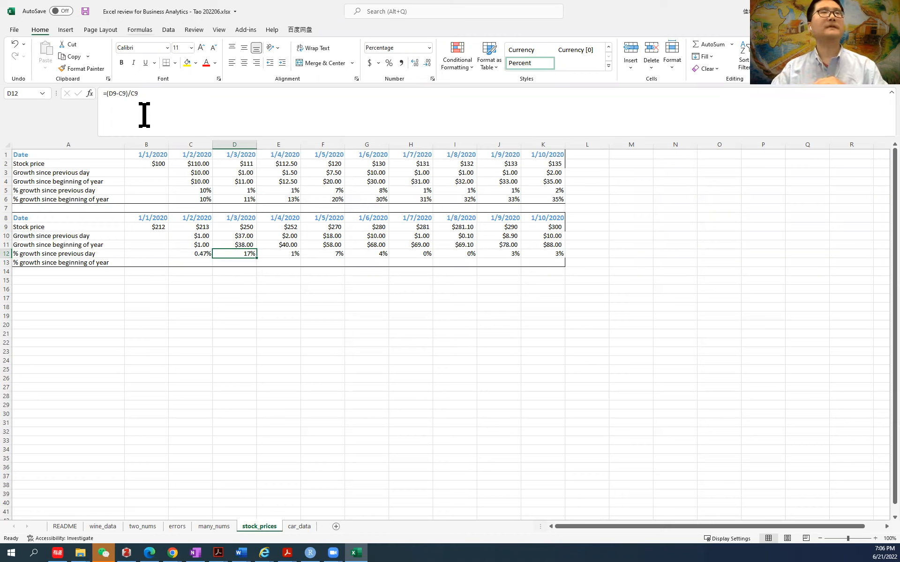
pyautogui.moveTo(141, 94); pyautogui.dragTo(88, 95)
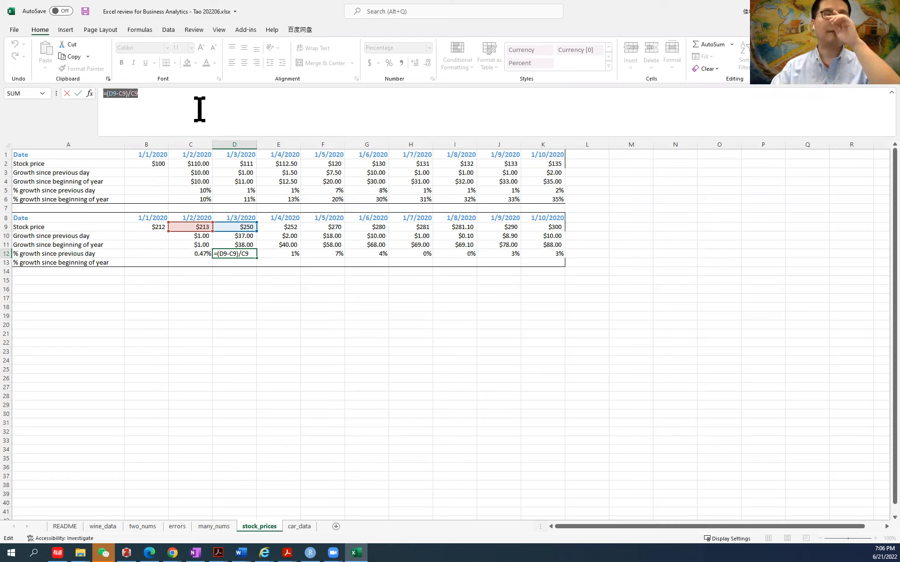
pyautogui.click(67, 93)
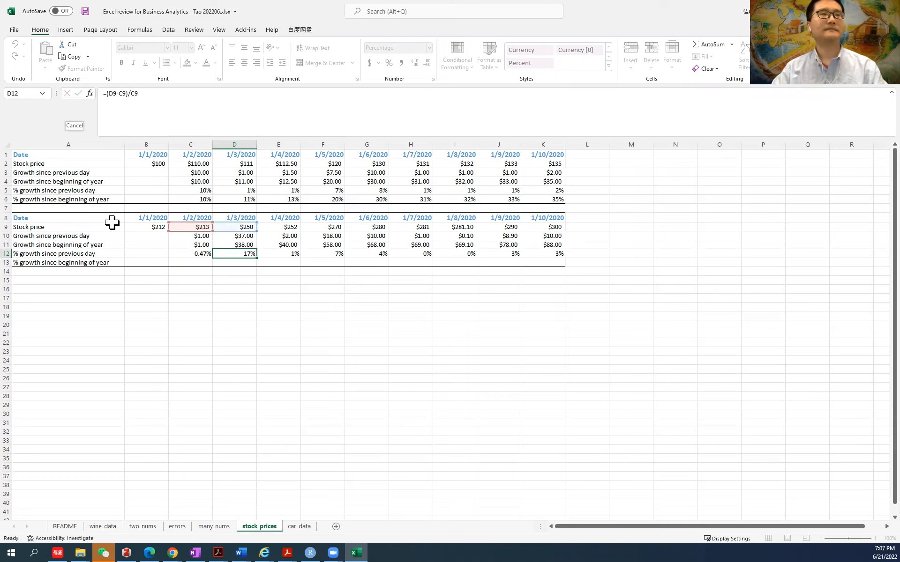
# Try pasting the formula text of C6 into C13 and inspect which cells the pasted formula references
pyautogui.click(207, 264)
pyautogui.click(199, 199)
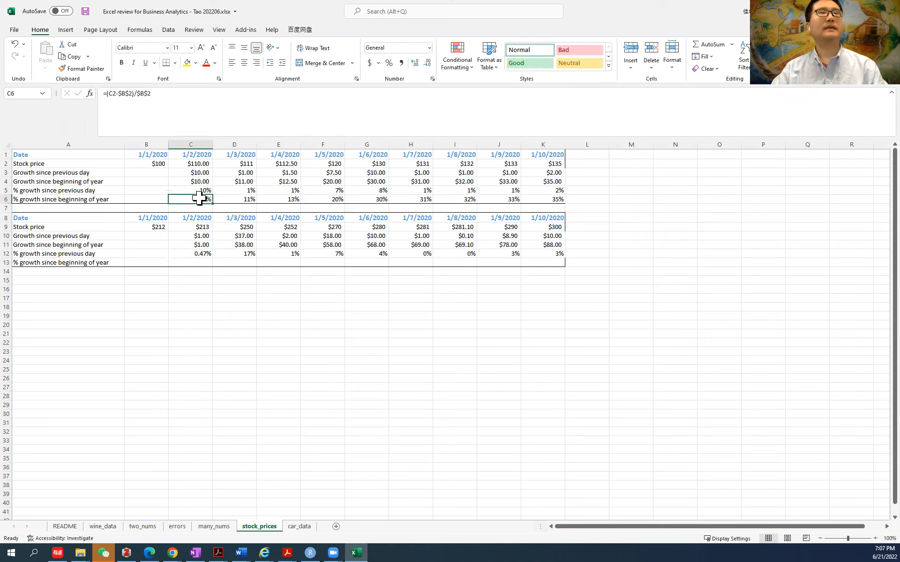
pyautogui.moveTo(157, 93); pyautogui.dragTo(72, 104)
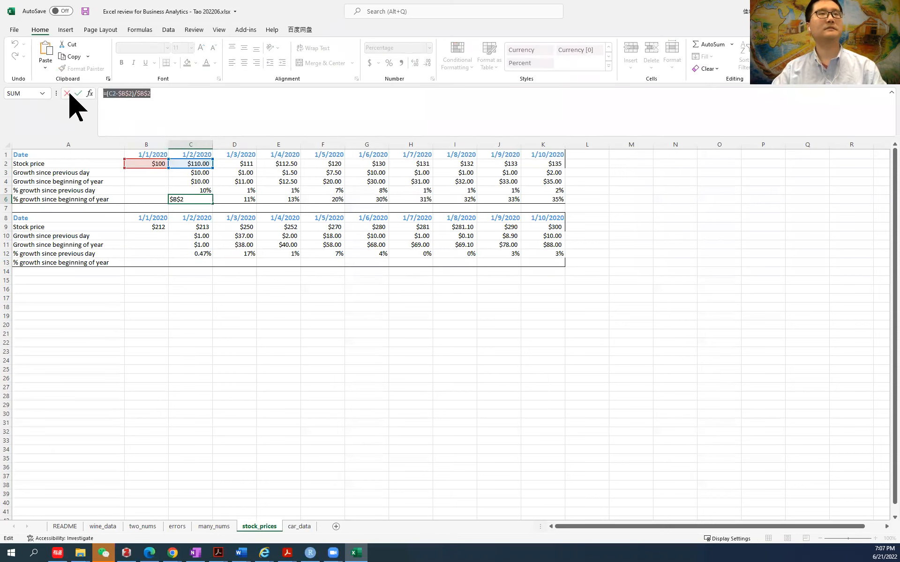
pyautogui.click(70, 93)
pyautogui.click(197, 264)
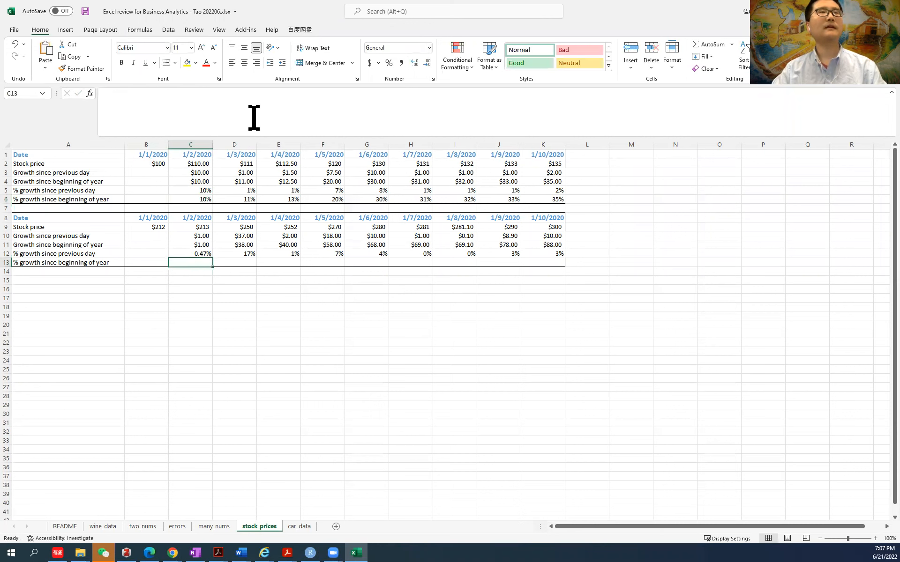
pyautogui.hotkey('ctrl', 'v')
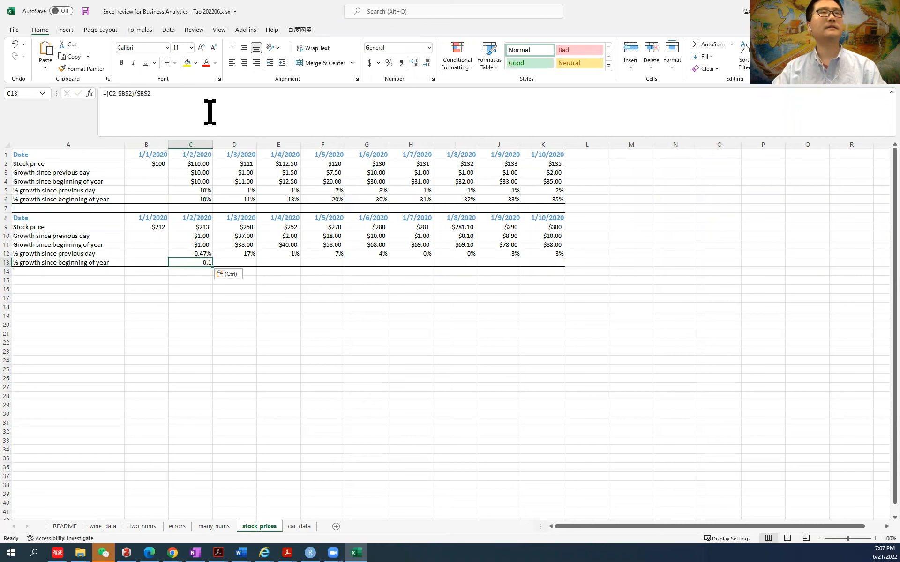
pyautogui.doubleClick(124, 93)
pyautogui.click(160, 92)
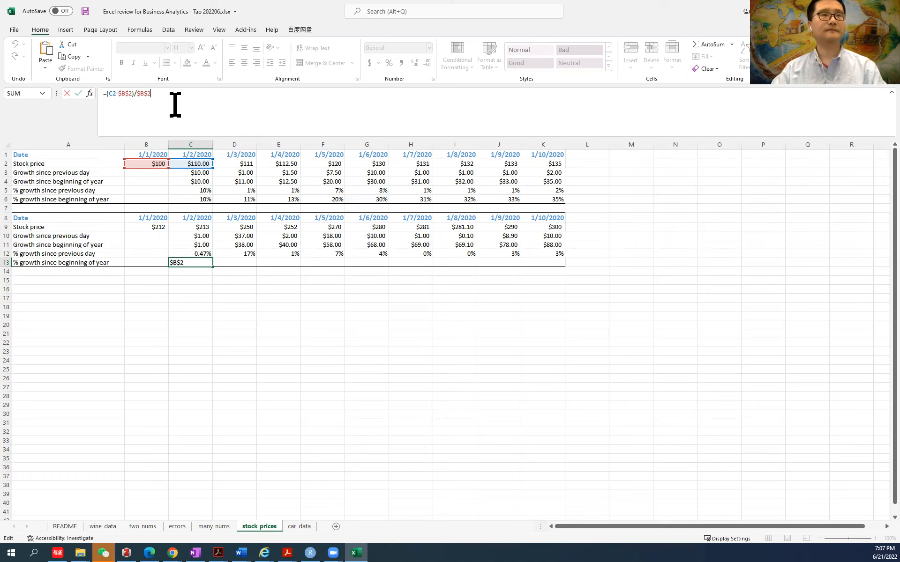
pyautogui.click(66, 93)
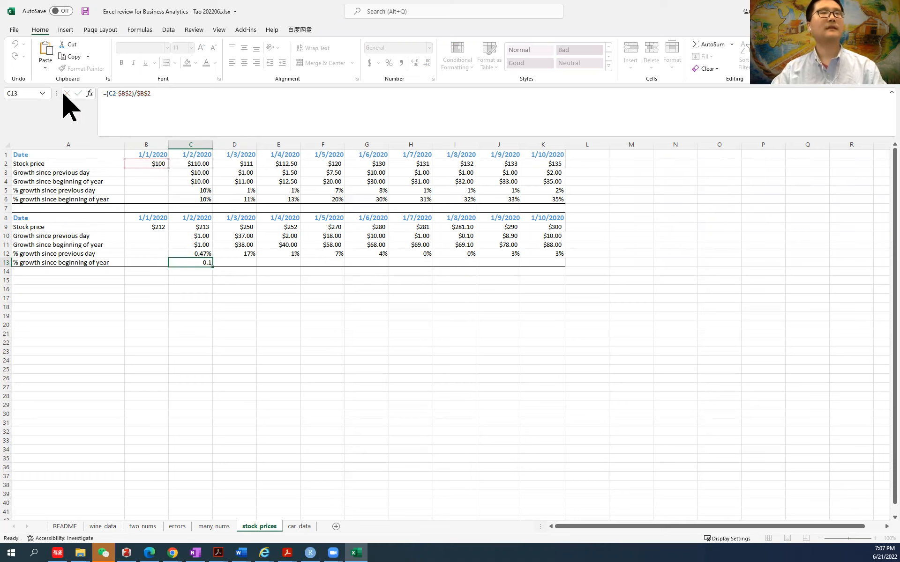
# Copy the whole year-to-date percent growth cell C6 into C13 of the second table
pyautogui.click(206, 199)
pyautogui.hotkey('ctrl', 'c')
pyautogui.click(202, 258)
pyautogui.hotkey('ctrl', 'v')
# Replace both $B$2 references in C13 with column-locked references to B9, making the formula =(C9-$B9)/$B9
pyautogui.click(171, 98)
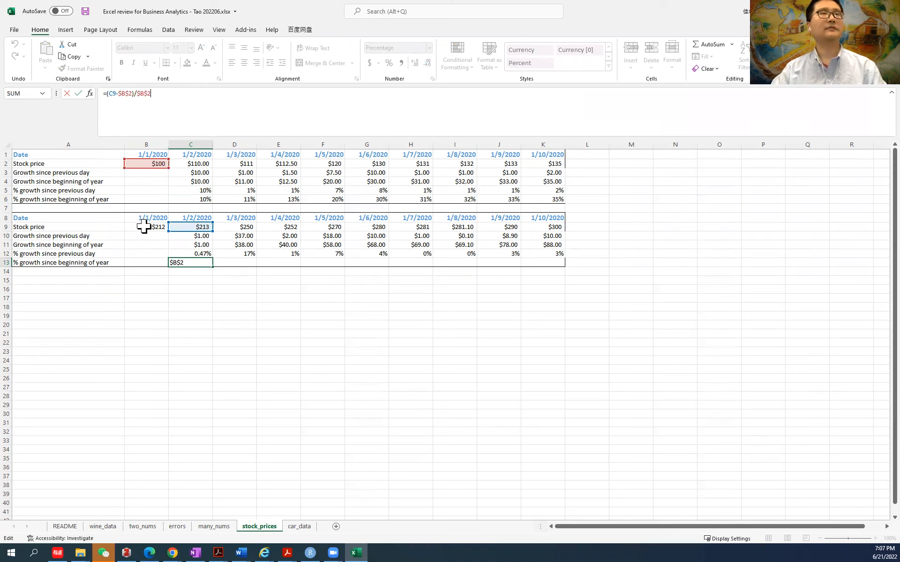
pyautogui.moveTo(119, 93); pyautogui.dragTo(132, 94)
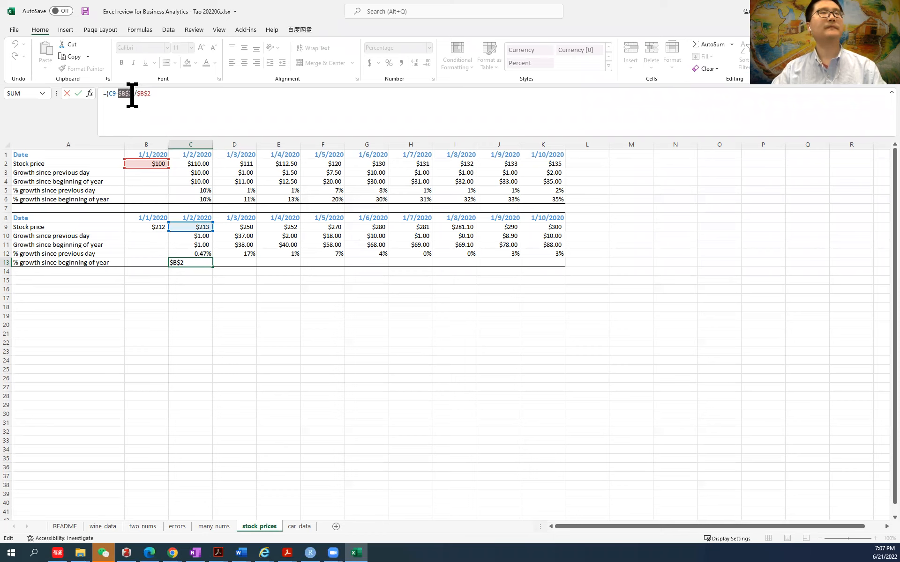
pyautogui.click(149, 228)
pyautogui.moveTo(130, 94); pyautogui.dragTo(164, 96)
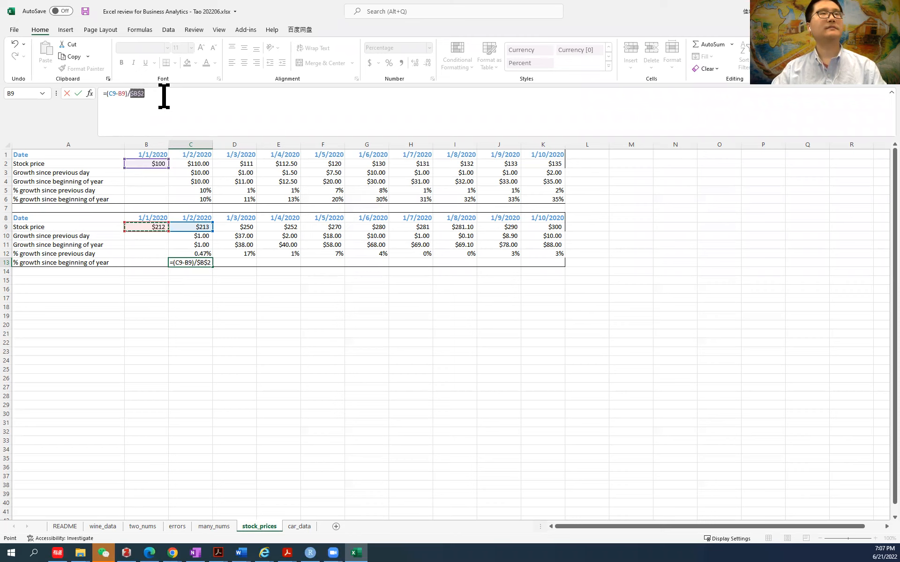
pyautogui.click(147, 227)
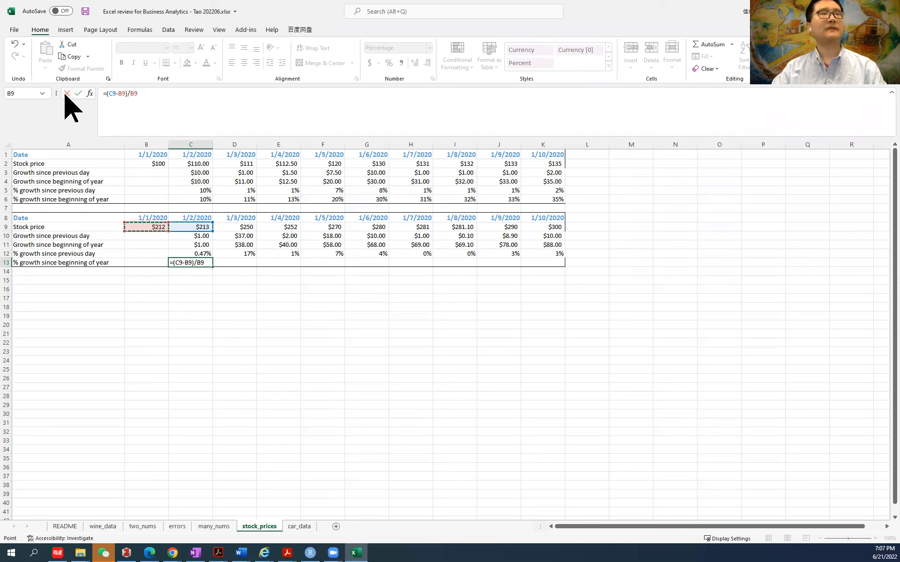
pyautogui.click(119, 93)
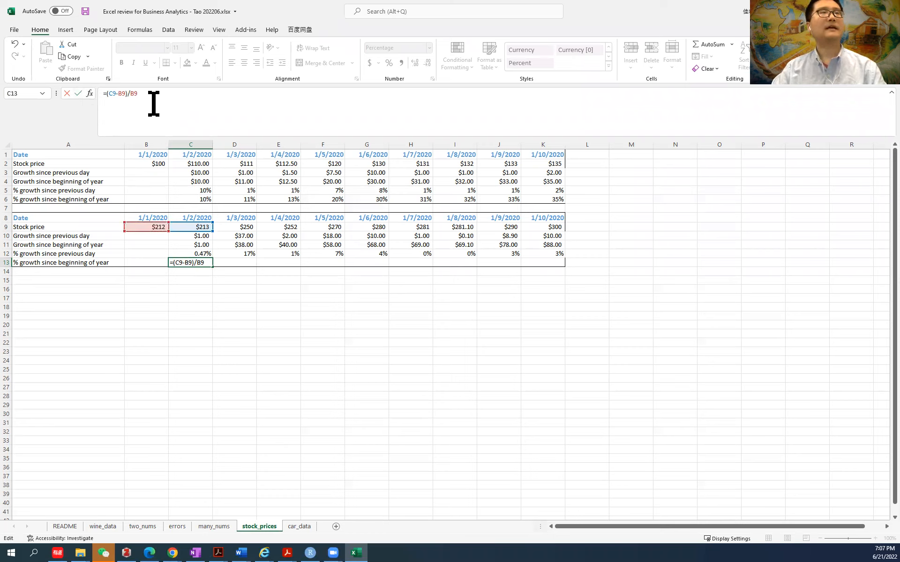
pyautogui.write('$')
pyautogui.click(136, 95)
pyautogui.write('$')
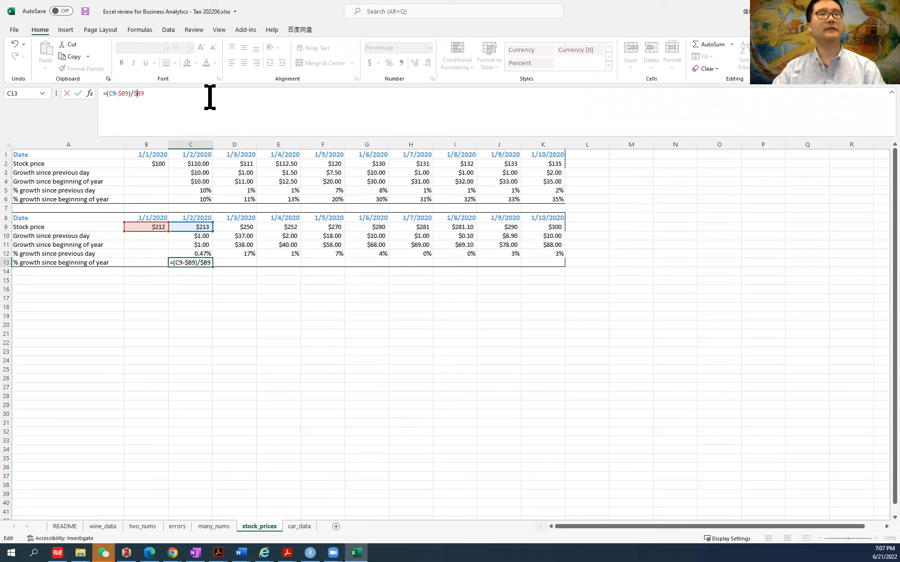
pyautogui.press('Return')
# Fill the year-to-date percent growth formula from C13 across row 13 through K13
pyautogui.click(207, 263)
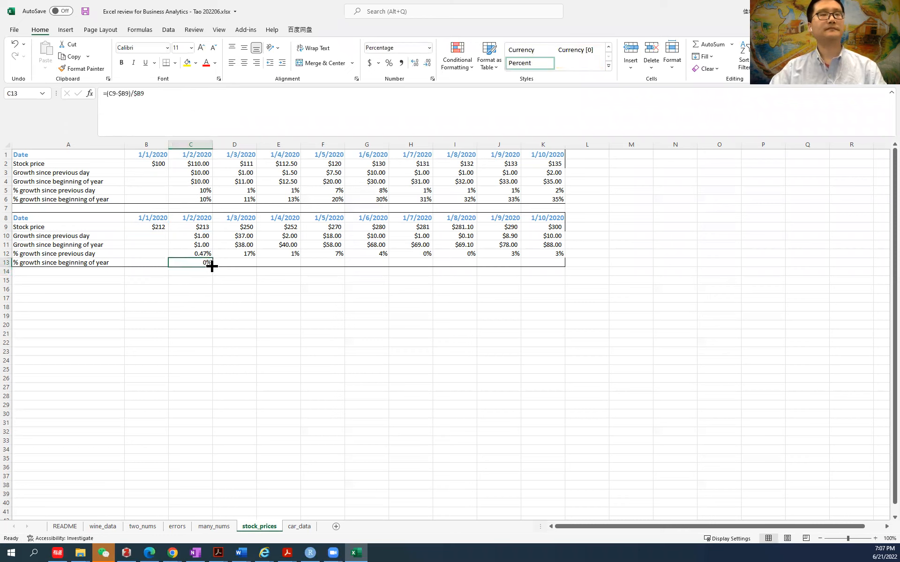
pyautogui.moveTo(215, 267); pyautogui.dragTo(549, 266)
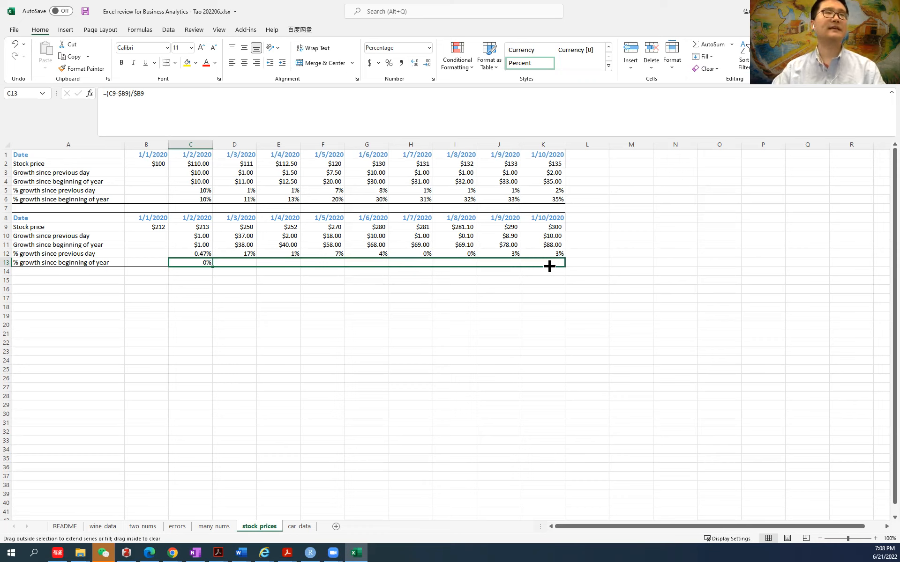
pyautogui.moveTo(550, 266); pyautogui.dragTo(550, 266)
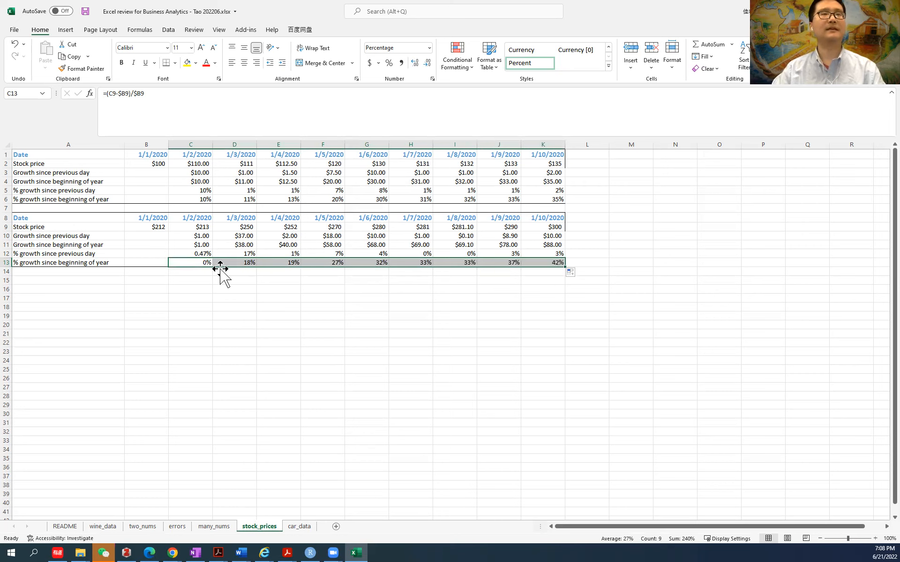
# Check the relative and column-locked references in the filled formula in K13
pyautogui.click(550, 262)
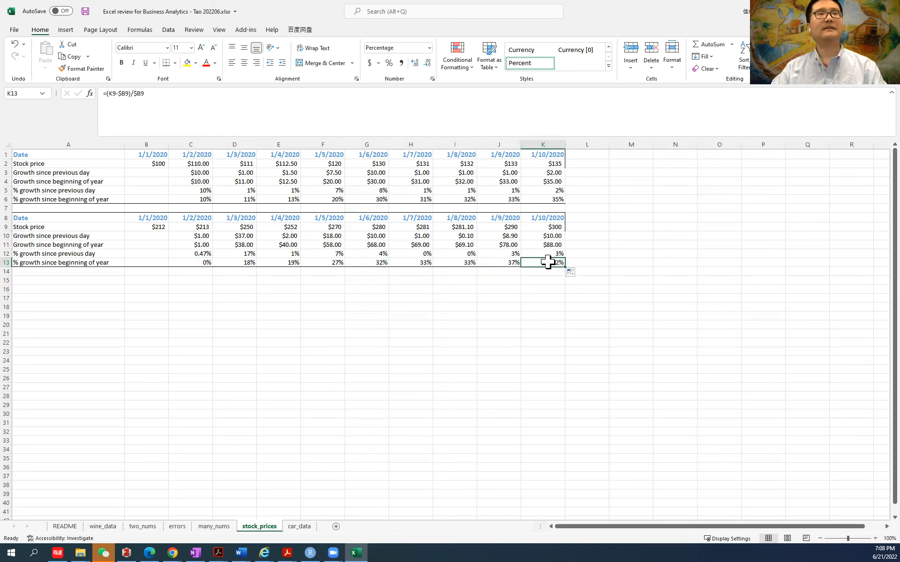
pyautogui.click(148, 96)
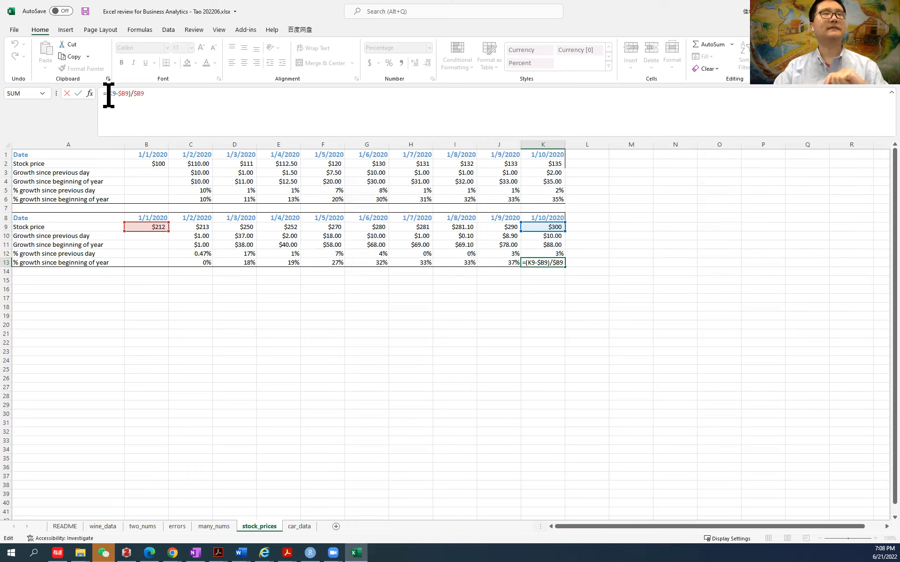
pyautogui.moveTo(109, 96); pyautogui.dragTo(133, 100)
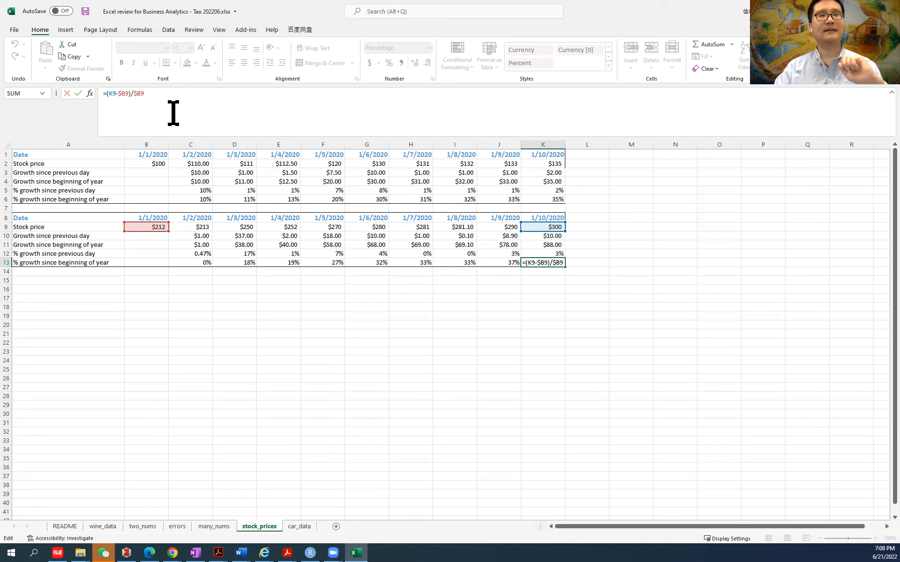
pyautogui.press('Return')
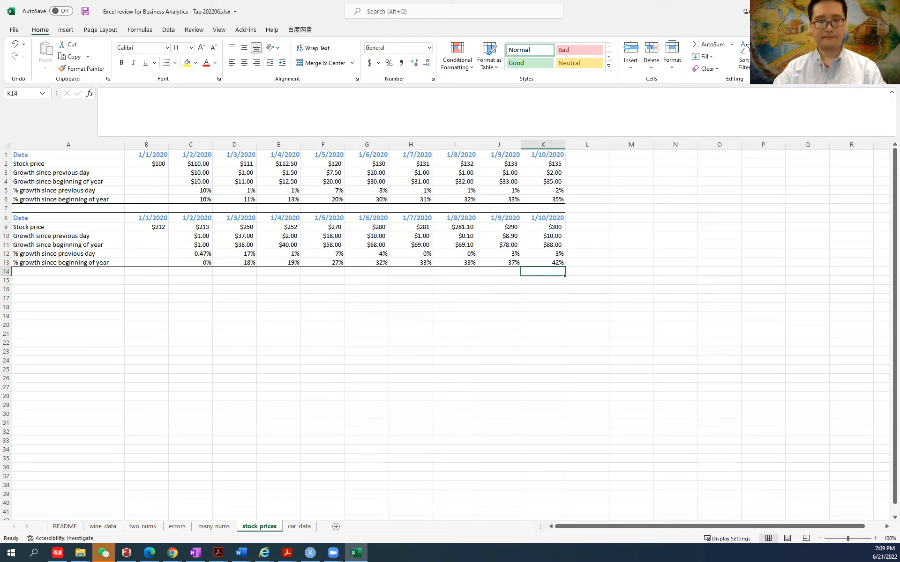
# On the wine_data sheet, try deleting the country PivotTable in J1:L9 twice, undoing the deletion each time
pyautogui.click(110, 529)
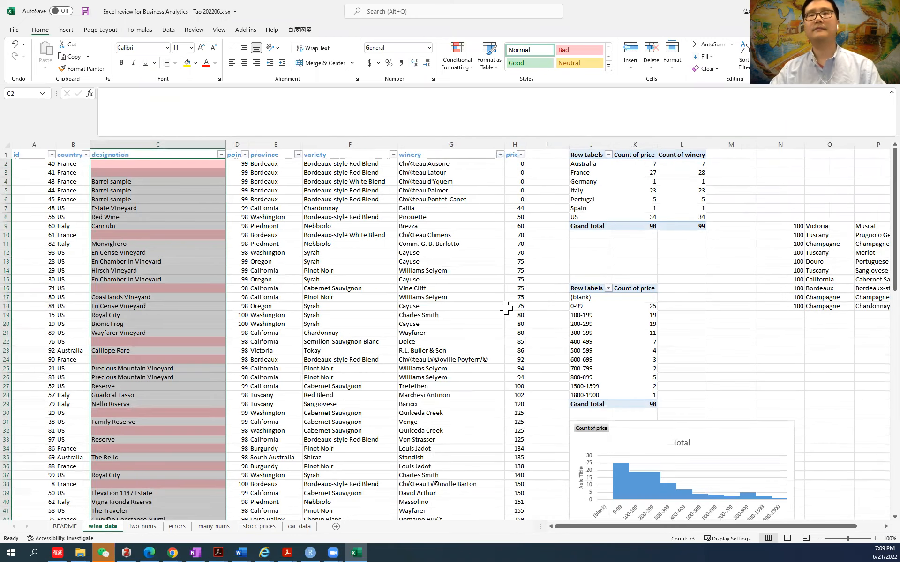
pyautogui.click(597, 191)
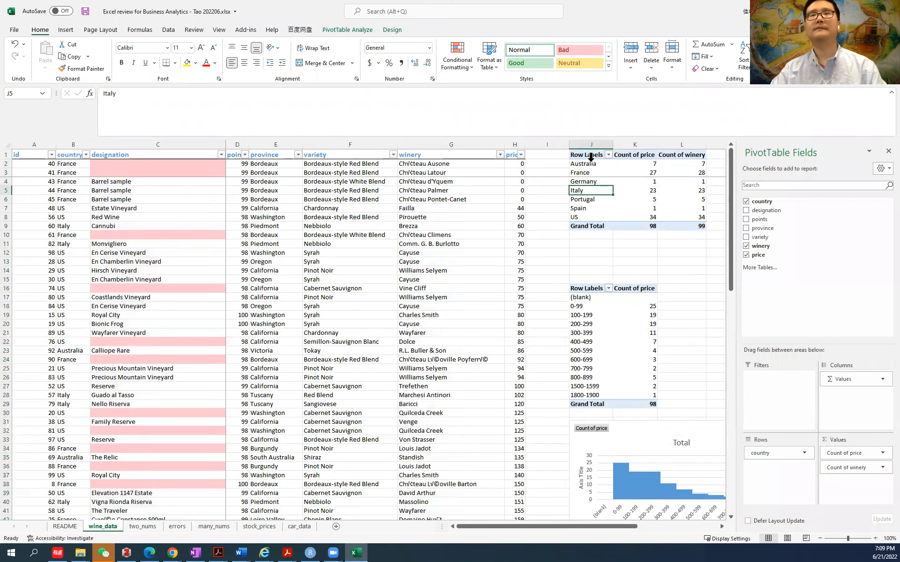
pyautogui.click(591, 157)
pyautogui.moveTo(593, 155); pyautogui.dragTo(677, 225)
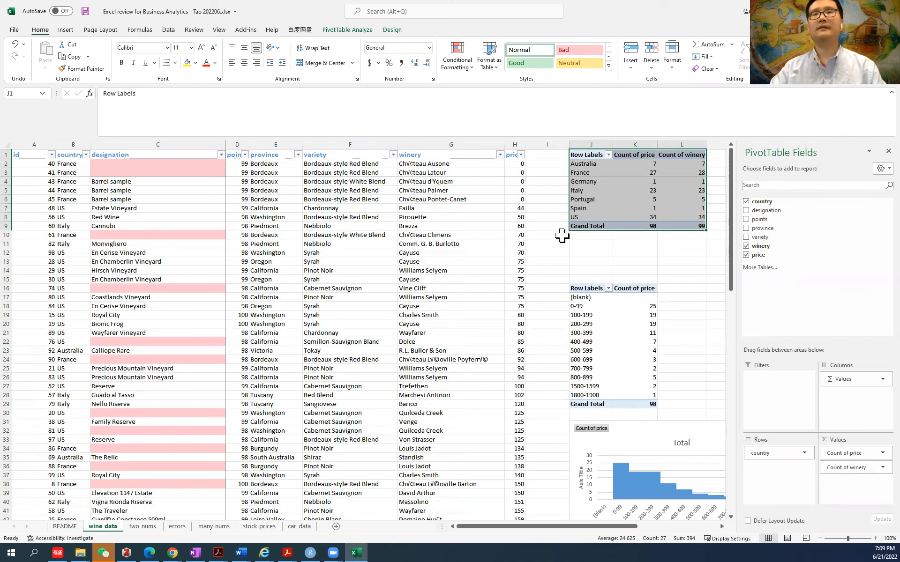
pyautogui.press('Delete')
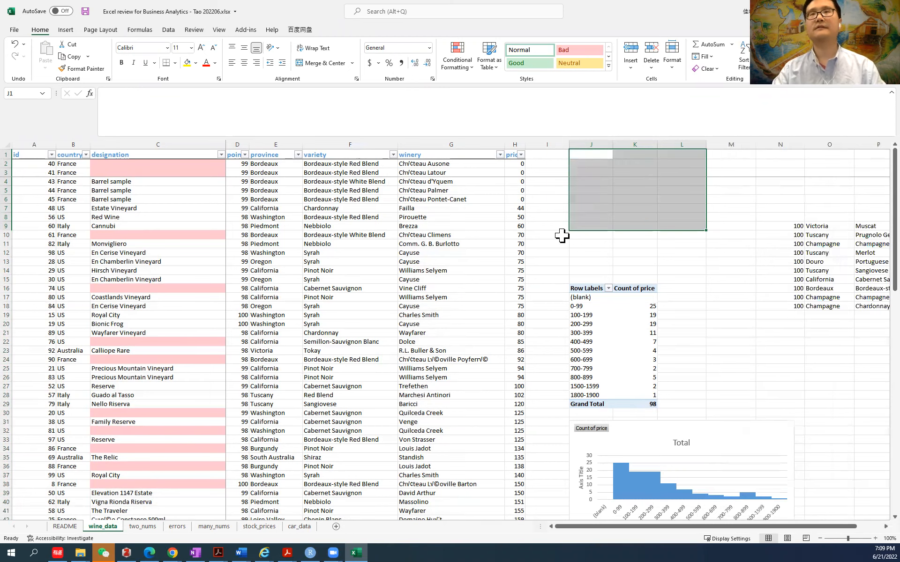
pyautogui.click(596, 235)
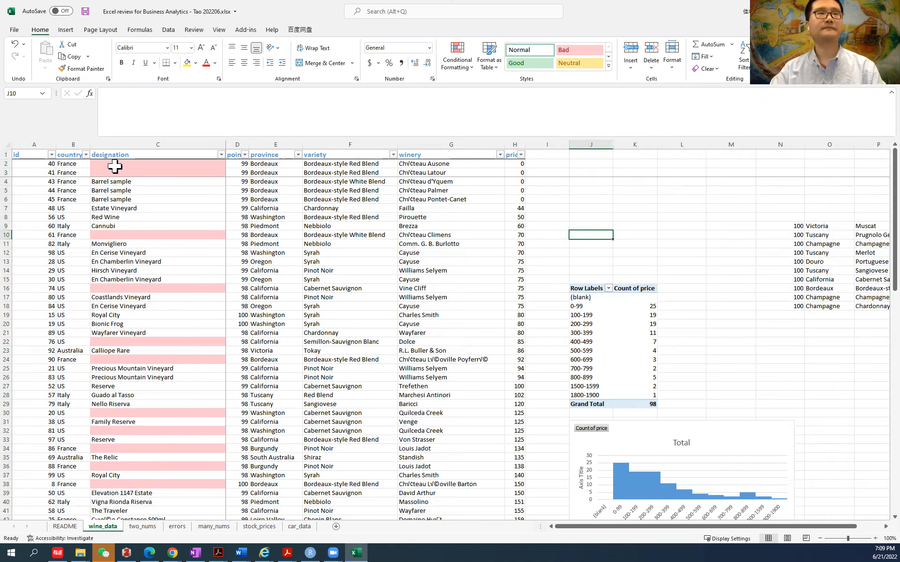
pyautogui.click(32, 154)
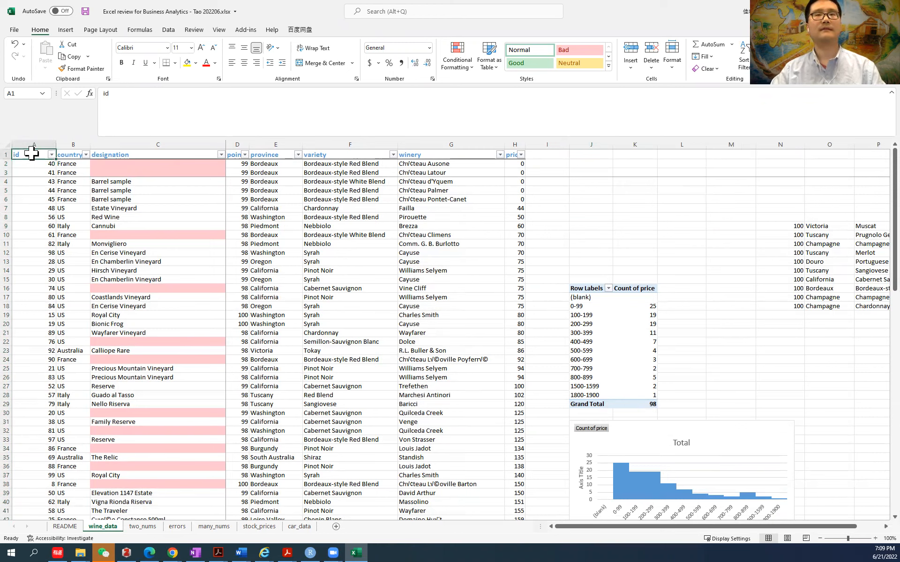
pyautogui.hotkey('ctrl', 'z')
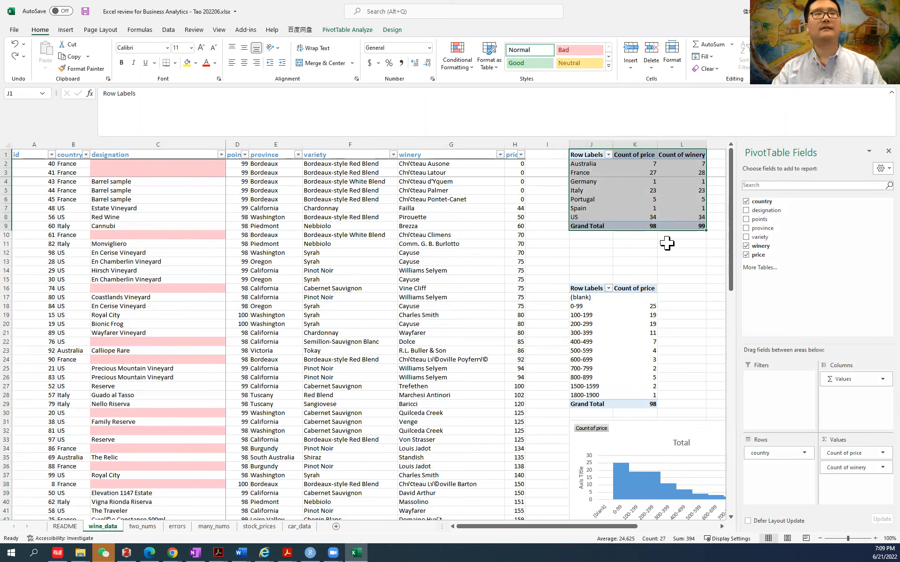
pyautogui.press('Delete')
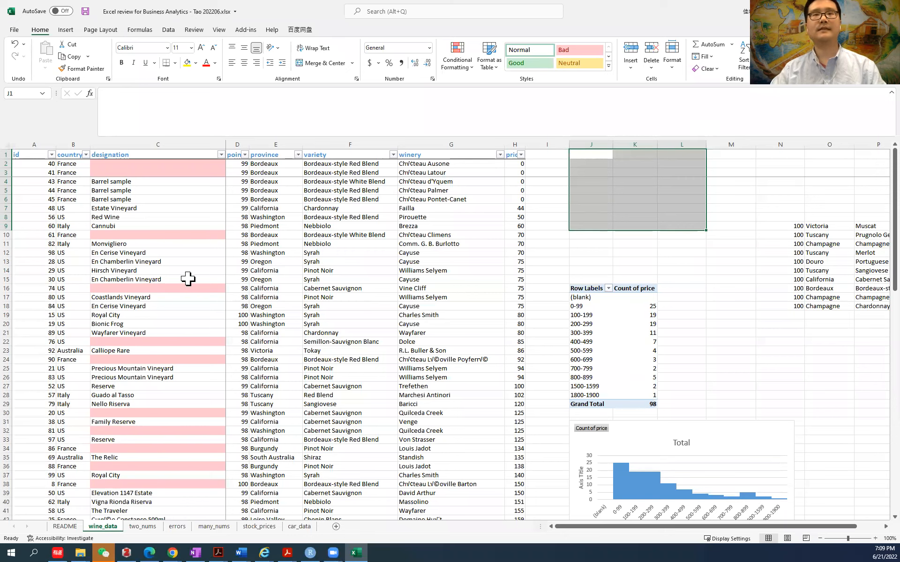
pyautogui.hotkey('ctrl', 'z')
# Delete the country PivotTable in J1:L9
pyautogui.click(689, 202)
pyautogui.click(638, 155)
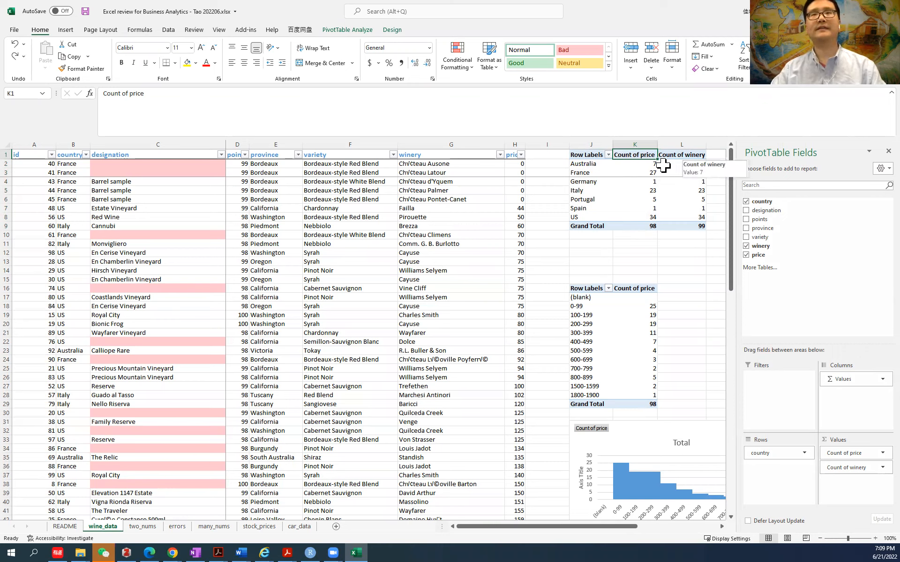
pyautogui.click(589, 164)
pyautogui.moveTo(587, 156); pyautogui.dragTo(689, 227)
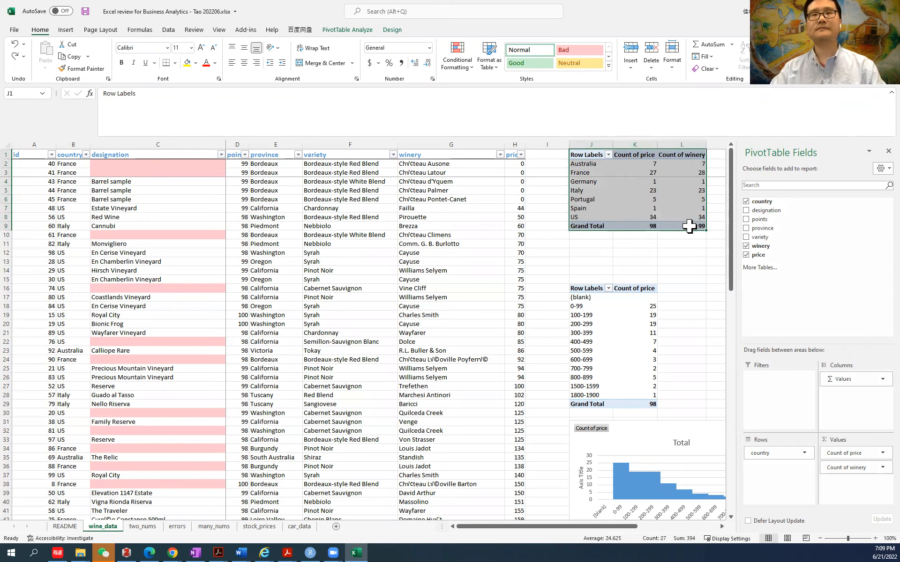
pyautogui.press('Delete')
pyautogui.click(651, 253)
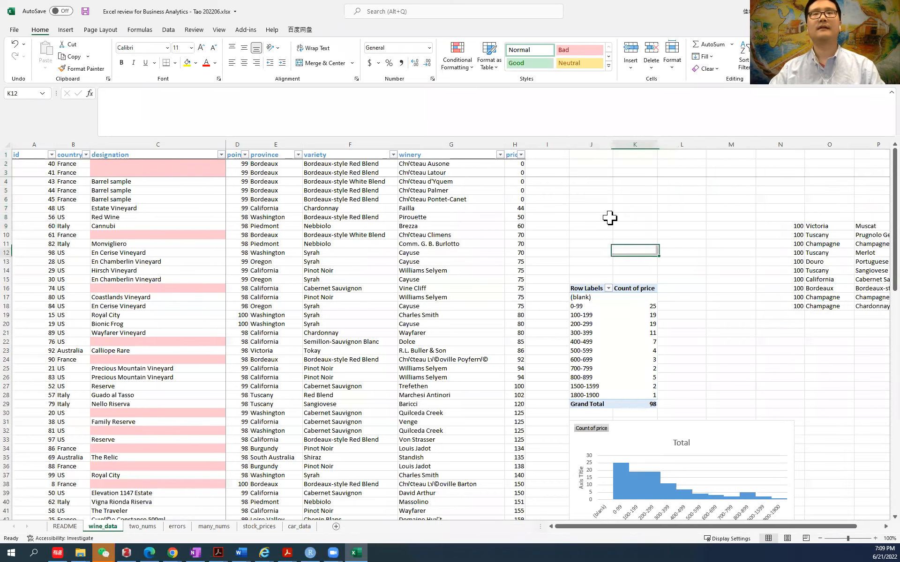
# Select the wine data range A1:H100, including the header row
pyautogui.click(22, 154)
pyautogui.scroll(-20, 361, 368)
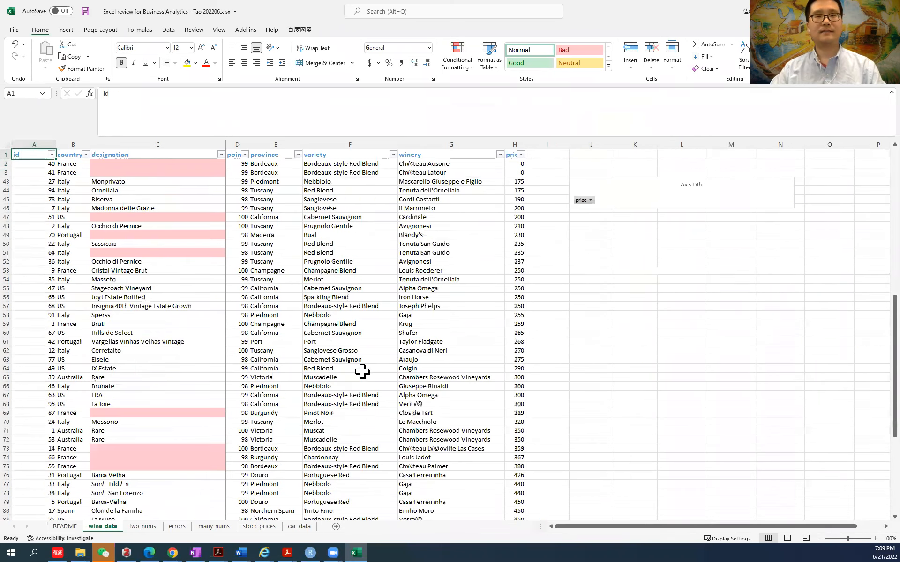
pyautogui.scroll(-5, 362, 371)
pyautogui.keyDown('shift'); pyautogui.click(515, 369); pyautogui.keyUp('shift')
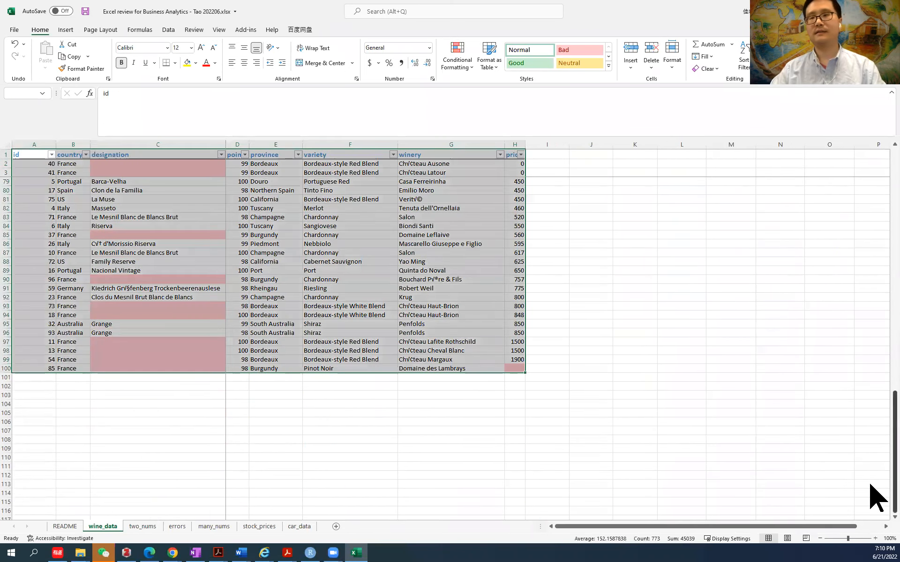
pyautogui.scroll(20, 876, 281)
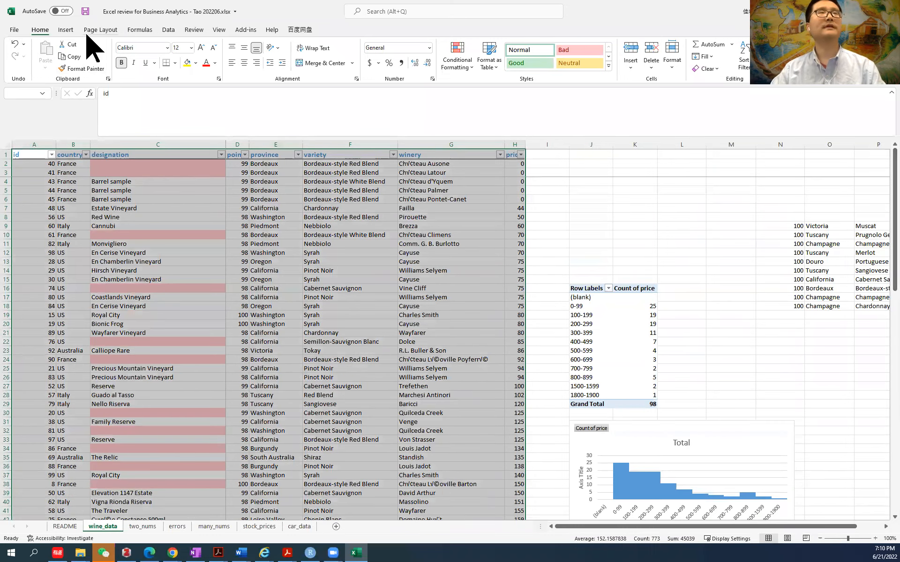
# Start a PivotTable from a table or range and respecify its source as wine_data!$A$1:$H$100
pyautogui.click(66, 30)
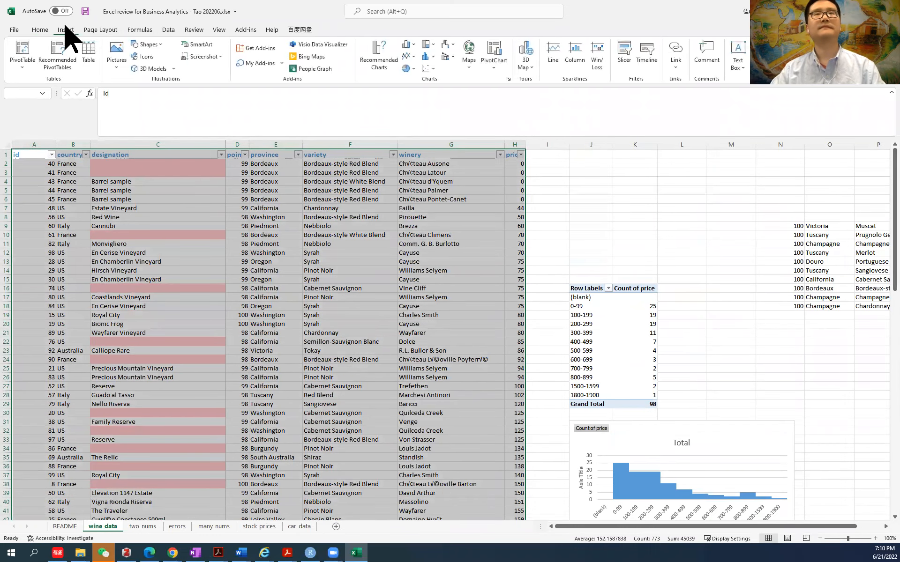
pyautogui.click(23, 68)
pyautogui.click(42, 81)
pyautogui.scroll(-15, 512, 136)
pyautogui.scroll(5, 488, 40)
pyautogui.click(588, 41)
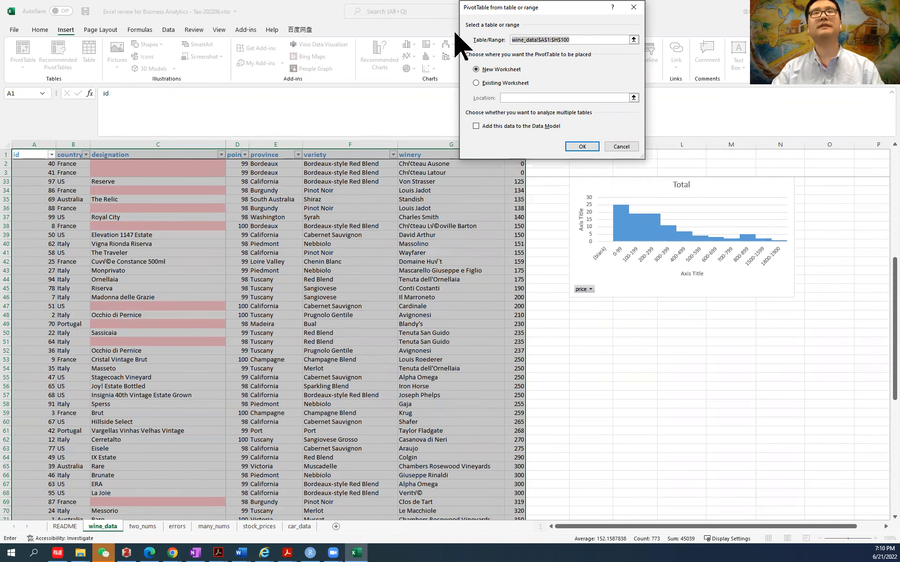
pyautogui.press('BackSpace')
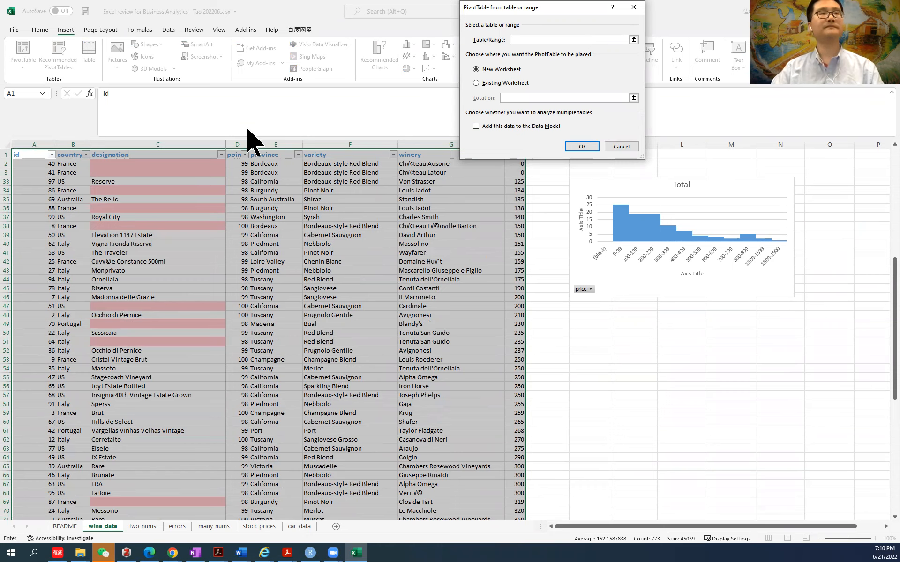
pyautogui.click(49, 206)
pyautogui.click(33, 154)
pyautogui.moveTo(49, 165); pyautogui.dragTo(514, 500)
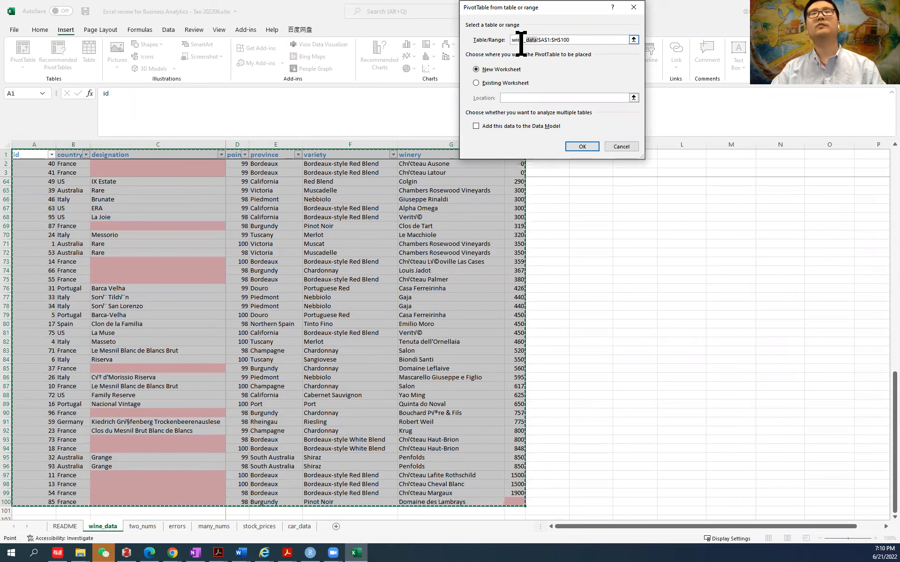
pyautogui.click(529, 39)
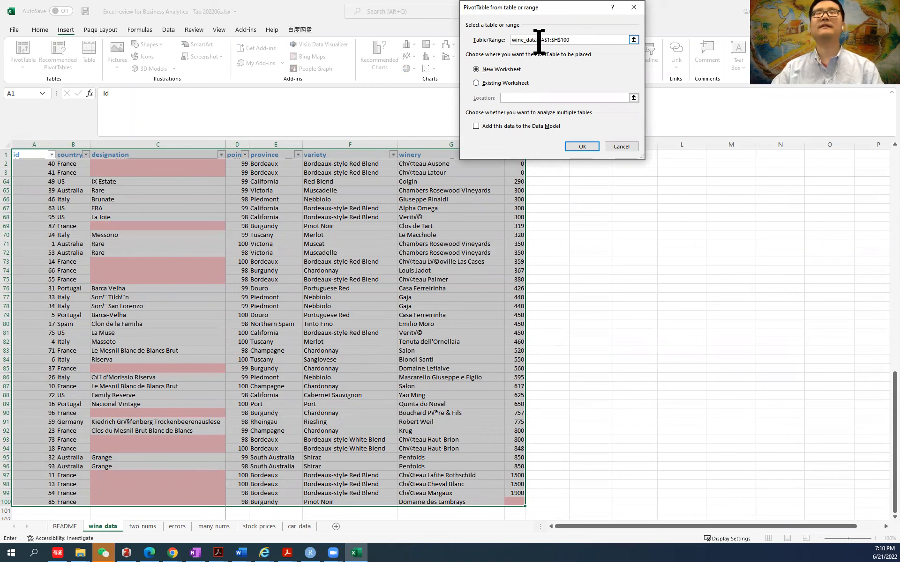
pyautogui.moveTo(539, 40); pyautogui.dragTo(580, 41)
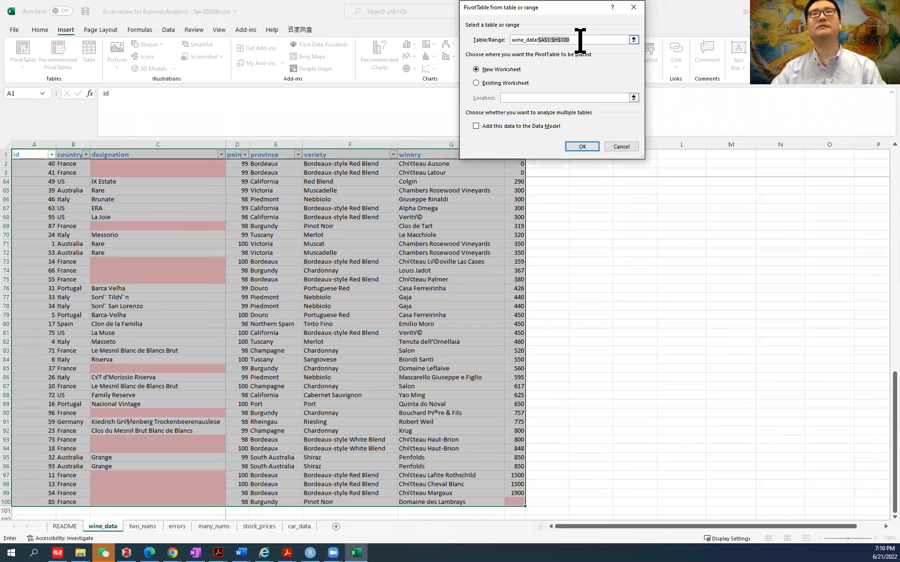
# Try to place the PivotTable on the existing worksheet at wine_data!$J$1
pyautogui.scroll(13, 419, 276)
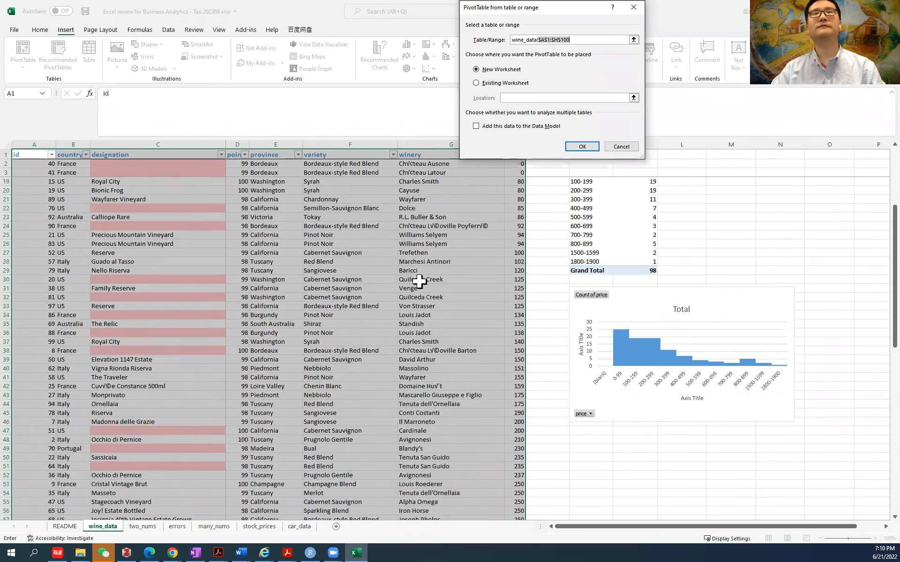
pyautogui.scroll(8, 418, 282)
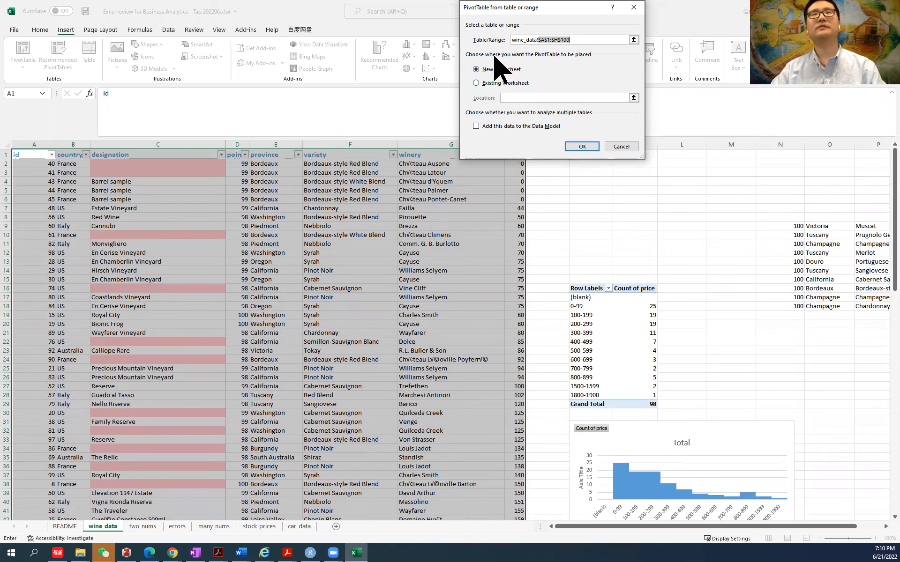
pyautogui.click(498, 83)
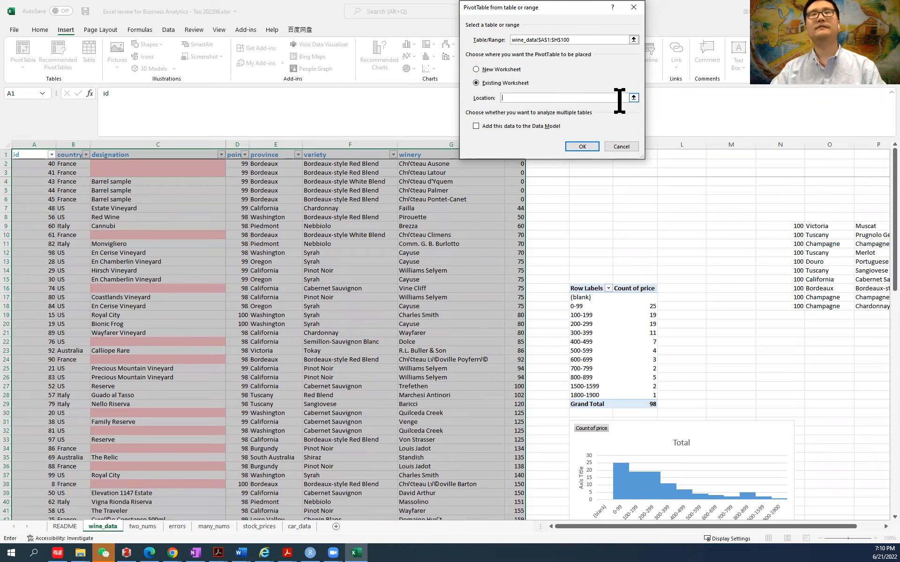
pyautogui.click(633, 98)
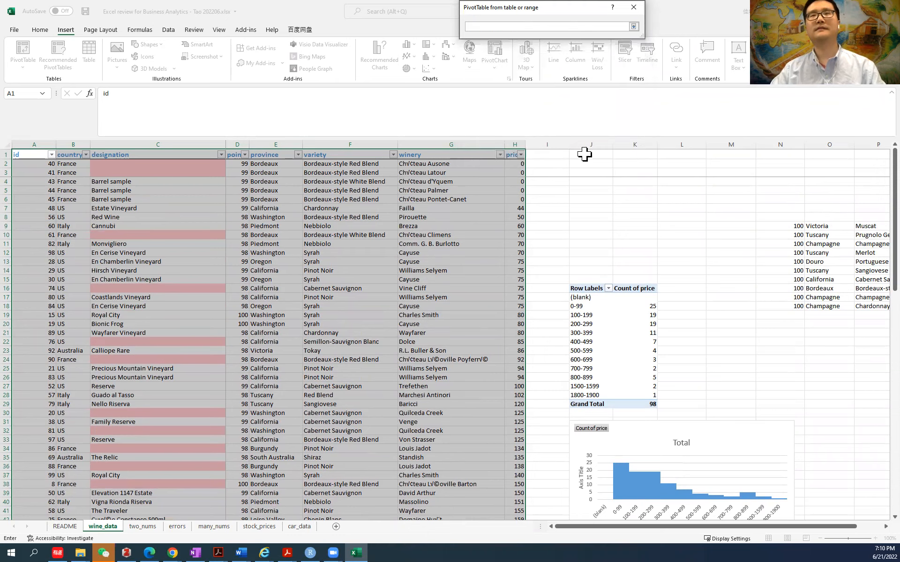
pyautogui.click(583, 154)
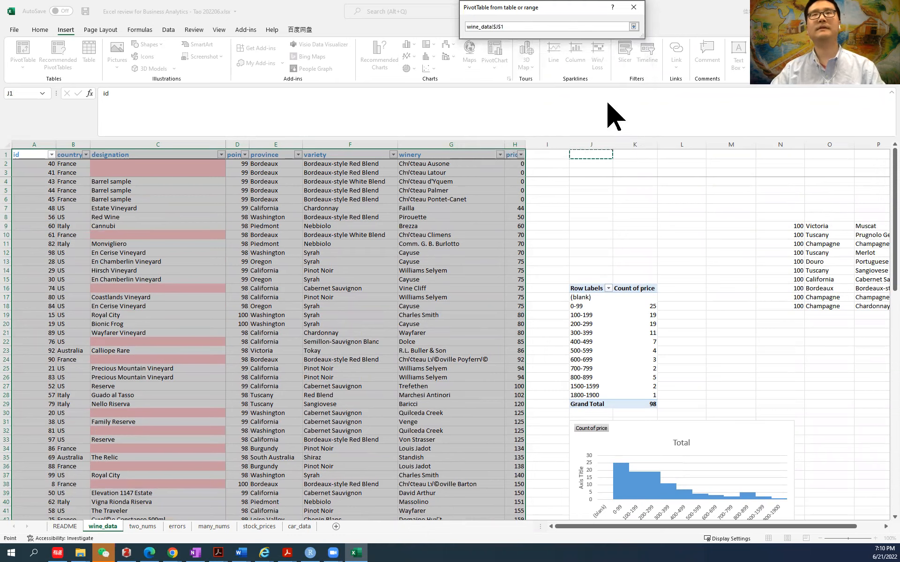
pyautogui.press('Return')
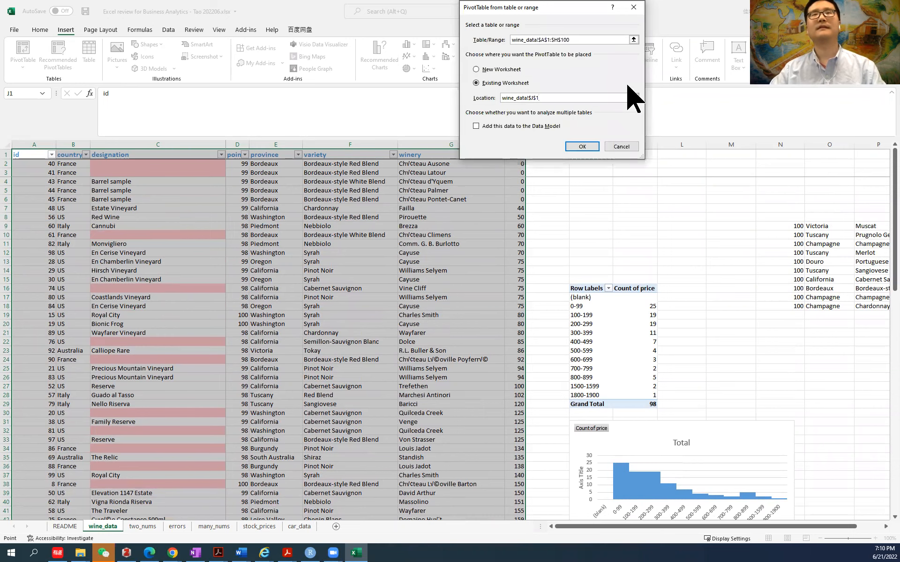
pyautogui.click(581, 146)
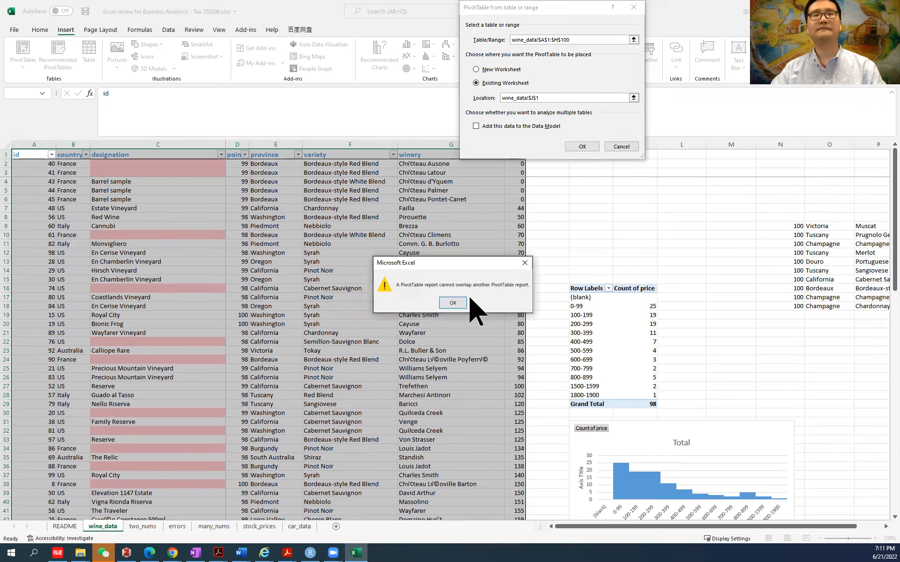
pyautogui.click(452, 303)
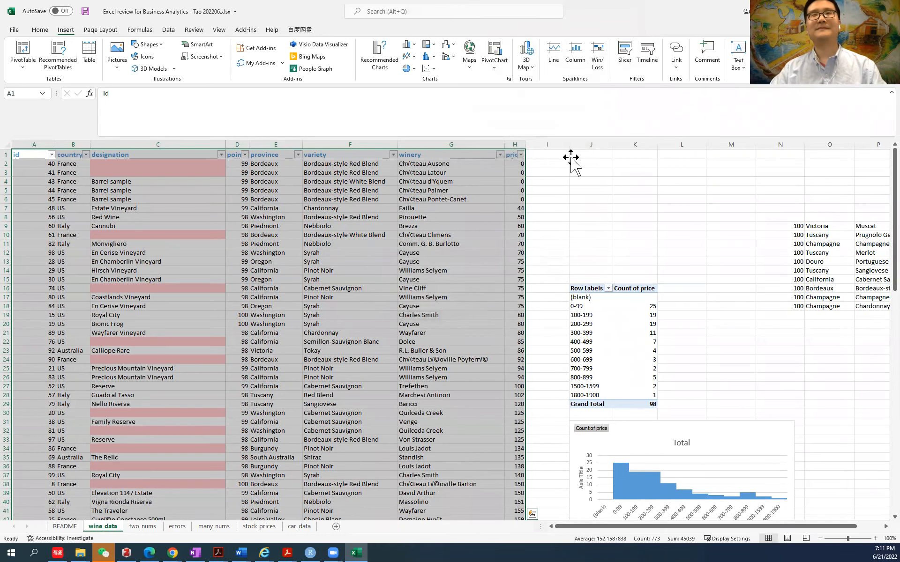
# Insert a PivotTable based on wine_data!$A$1:$H$100 on the existing worksheet at J51
pyautogui.click(583, 156)
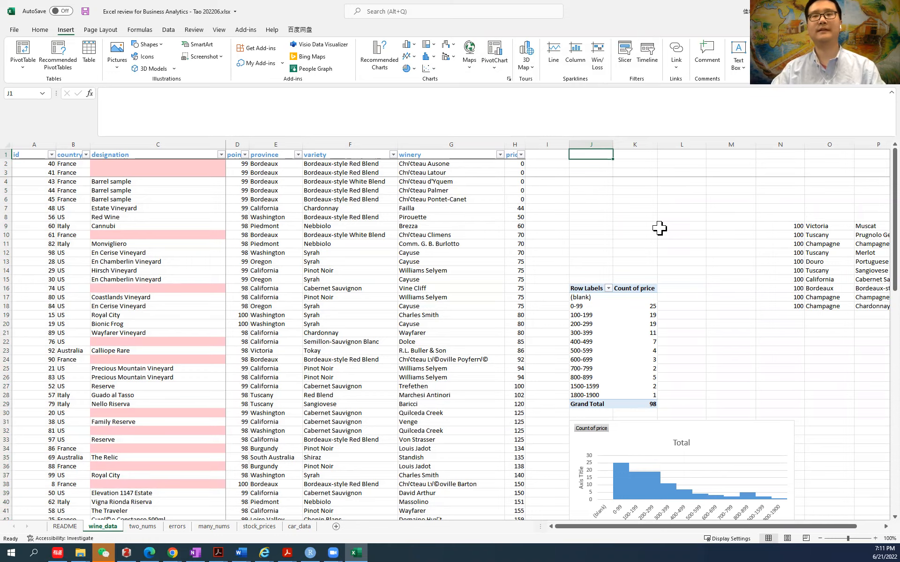
pyautogui.scroll(-15, 659, 229)
pyautogui.click(590, 199)
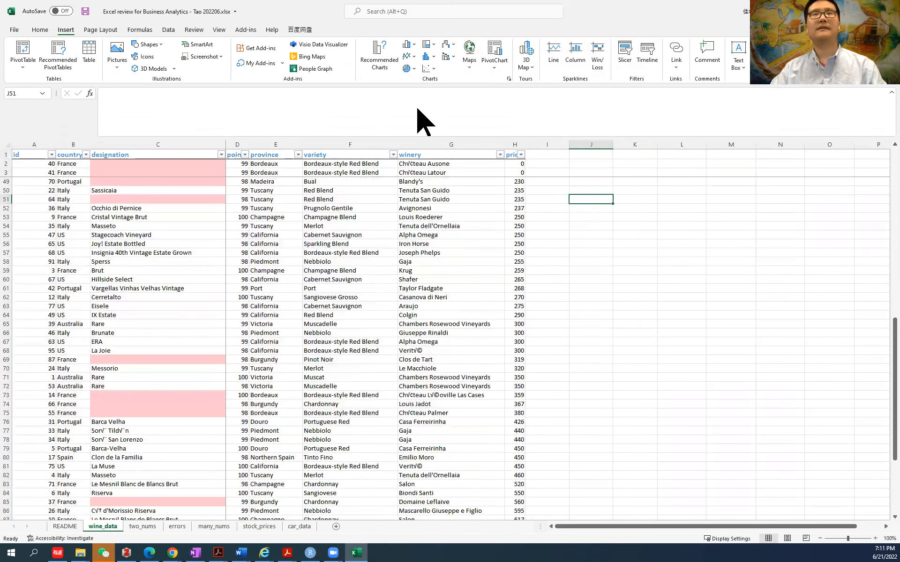
pyautogui.click(26, 71)
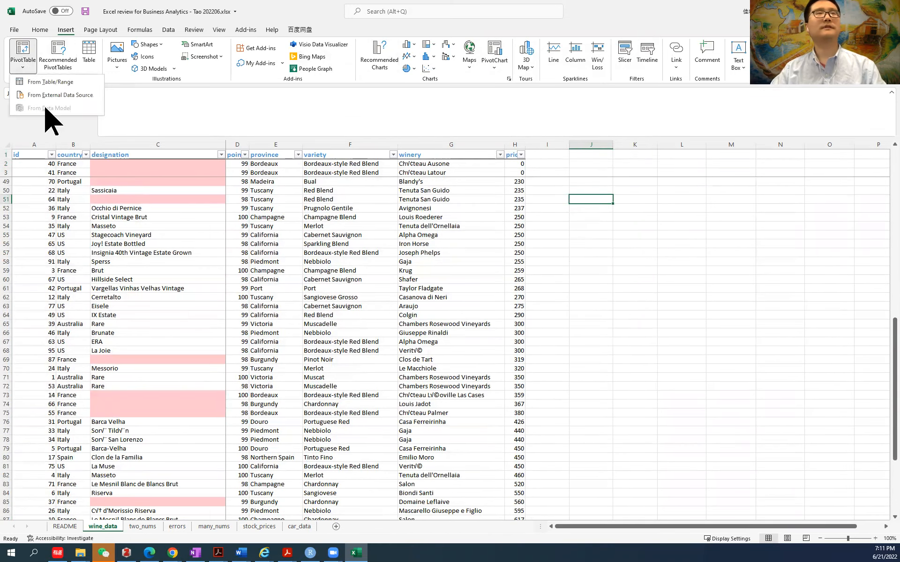
pyautogui.click(61, 82)
pyautogui.scroll(16, 244, 343)
pyautogui.moveTo(30, 155); pyautogui.dragTo(512, 484)
pyautogui.moveTo(561, 99); pyautogui.dragTo(486, 98)
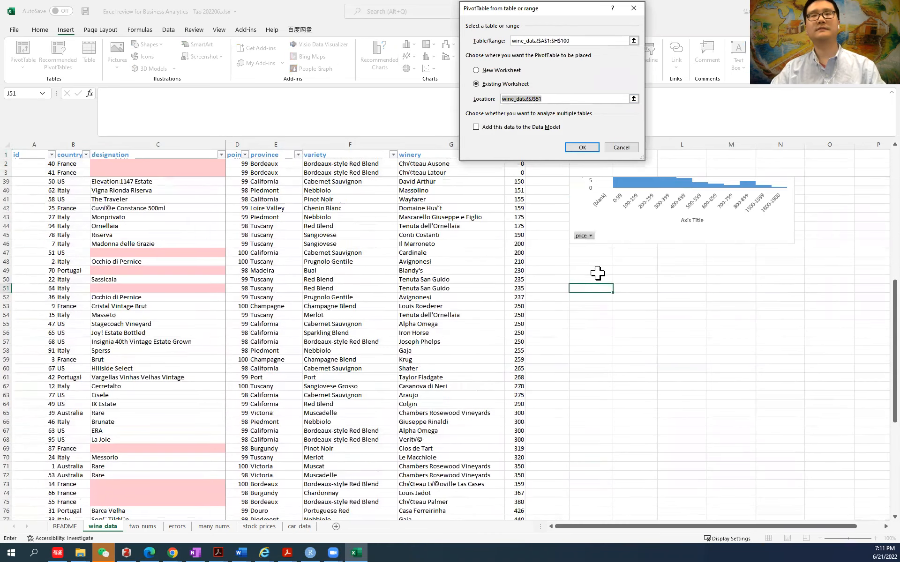
pyautogui.click(594, 290)
pyautogui.click(581, 147)
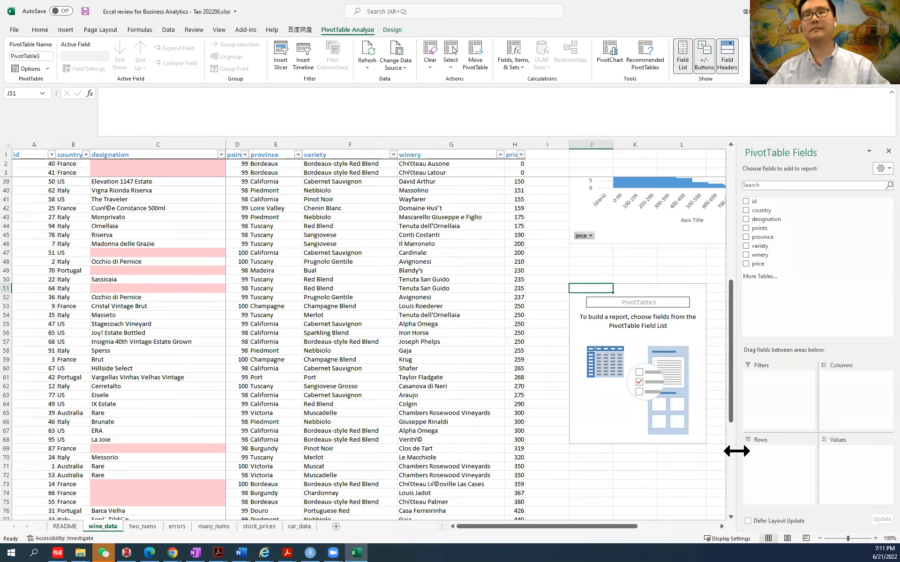
# Build the new PivotTable with country in the Rows area and price in the Values area
pyautogui.moveTo(581, 527); pyautogui.dragTo(644, 532)
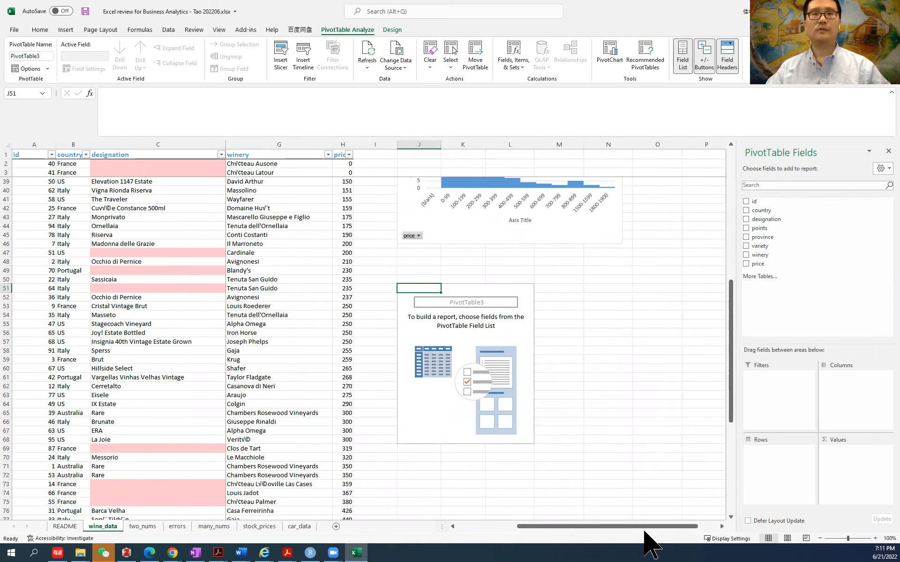
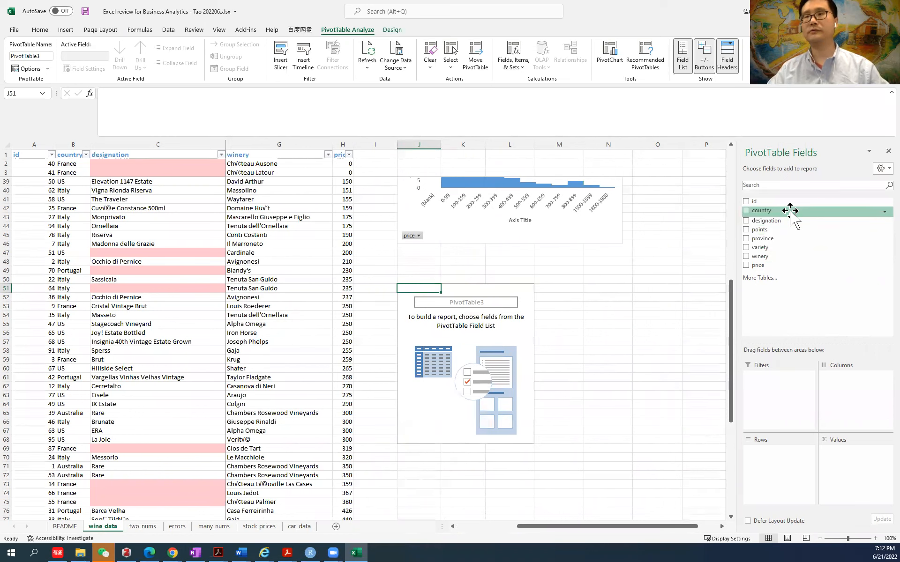
pyautogui.moveTo(791, 213)
pyautogui.mouseDown()
pyautogui.moveTo(818, 274)
pyautogui.moveTo(824, 378)
pyautogui.moveTo(808, 241)
pyautogui.moveTo(791, 215)
pyautogui.mouseUp()
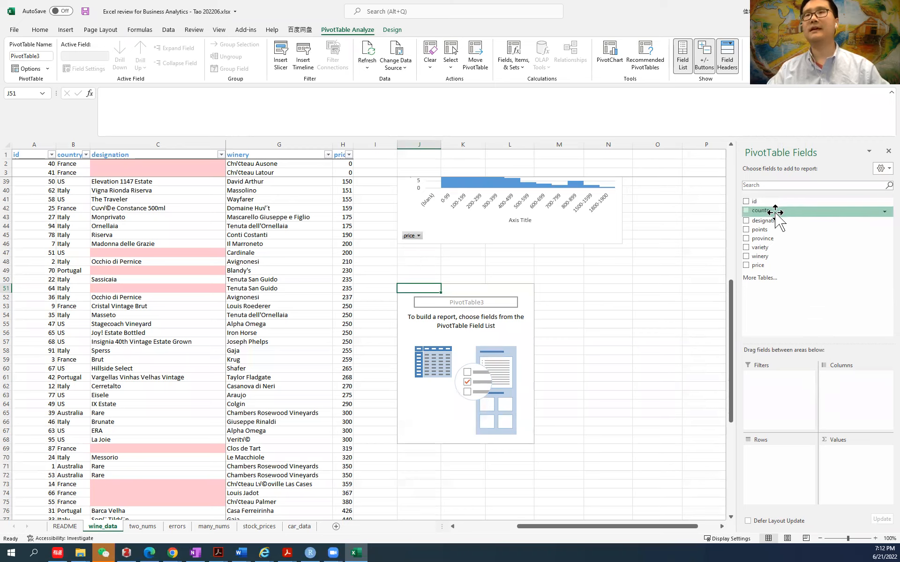
pyautogui.moveTo(778, 212); pyautogui.dragTo(823, 256)
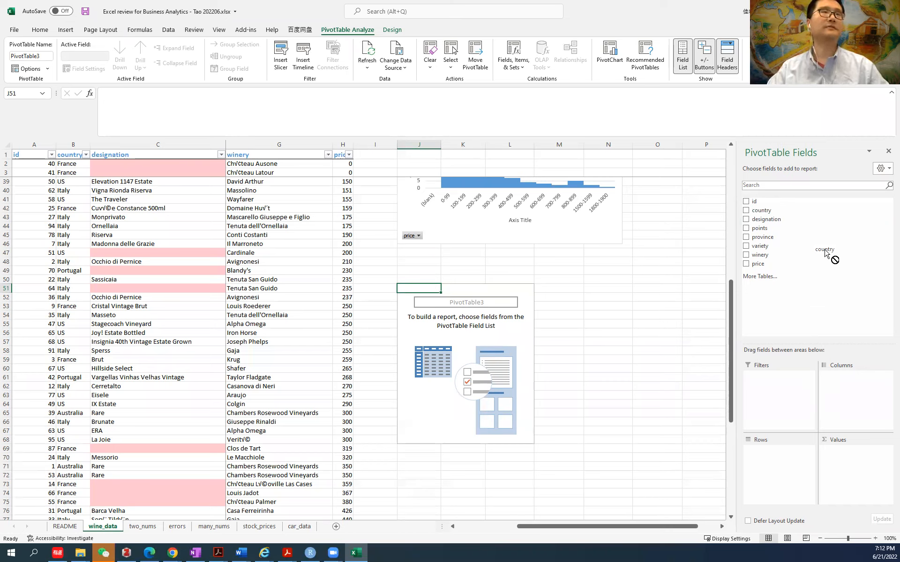
pyautogui.moveTo(825, 252); pyautogui.dragTo(776, 451)
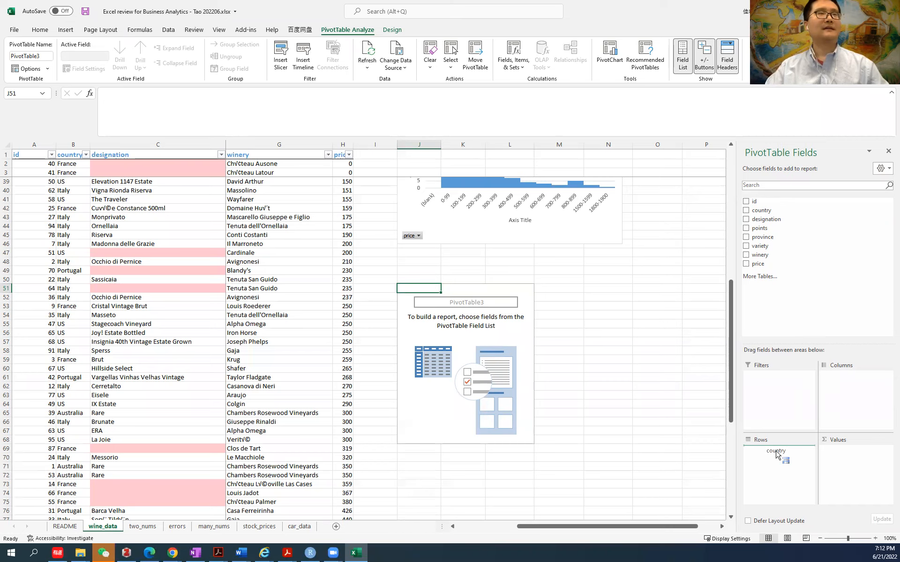
pyautogui.moveTo(776, 452); pyautogui.dragTo(775, 466)
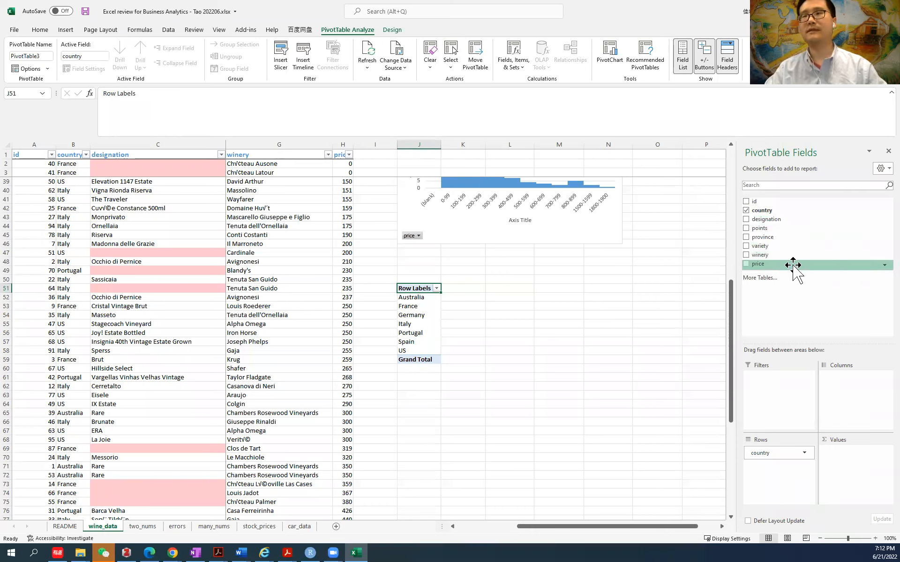
pyautogui.moveTo(793, 265); pyautogui.dragTo(856, 458)
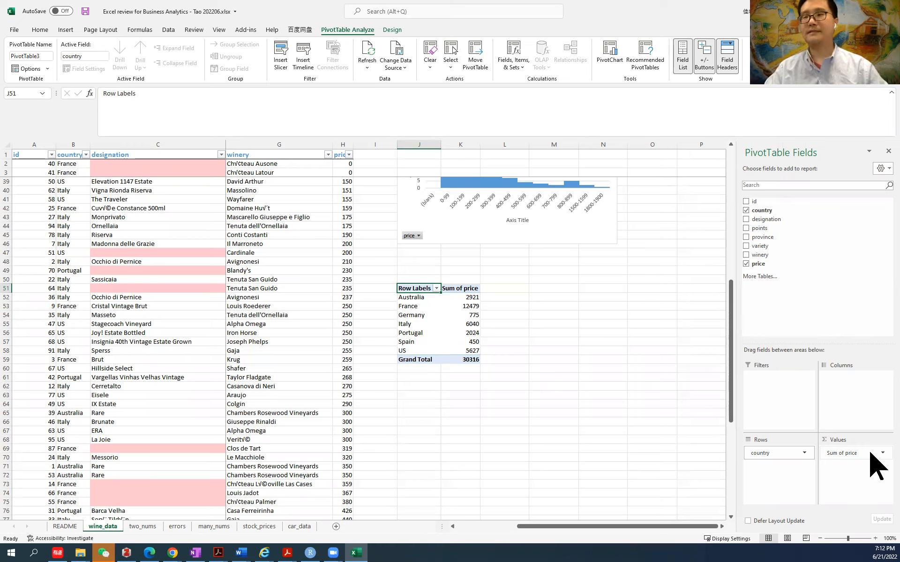
# Change the PivotTable's price value field to summarize by Average with the custom name Mean price
pyautogui.click(870, 454)
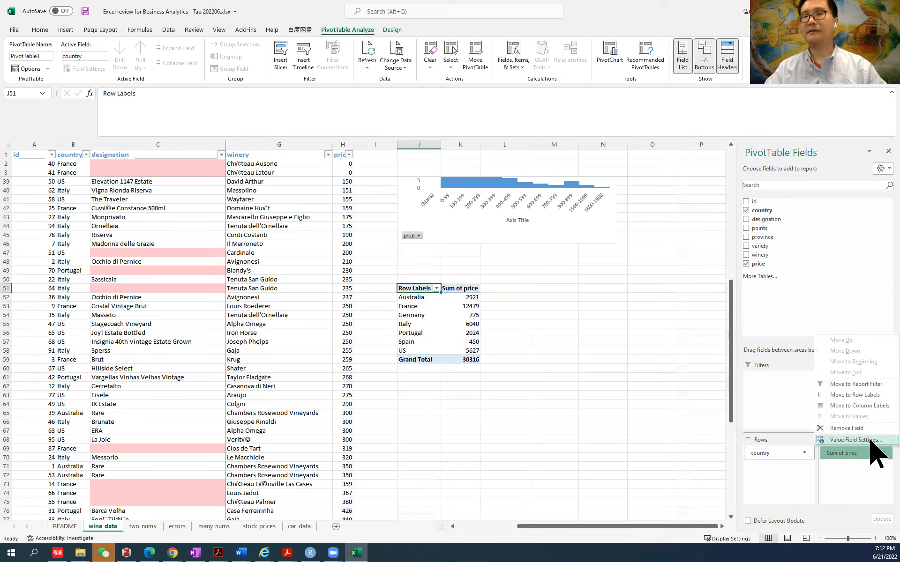
pyautogui.click(870, 440)
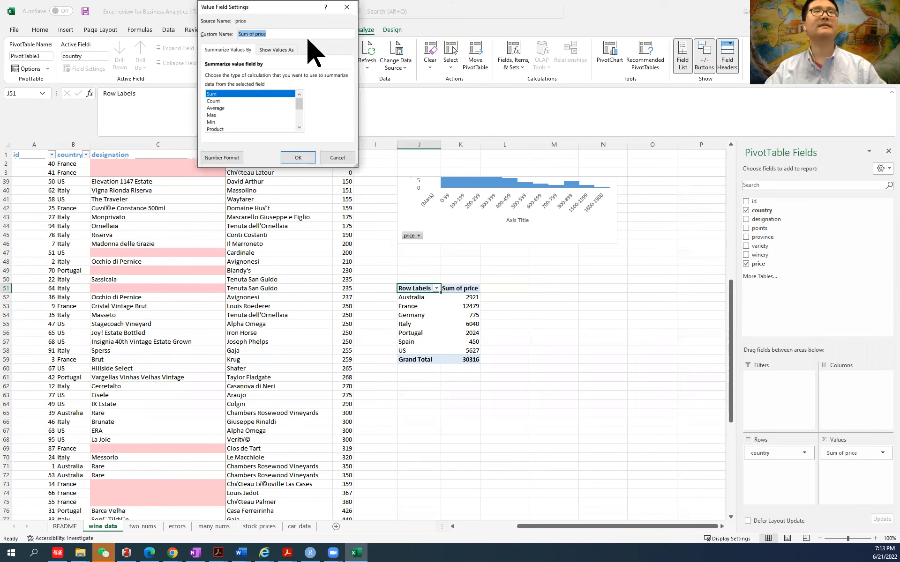
pyautogui.moveTo(283, 8); pyautogui.dragTo(457, 254)
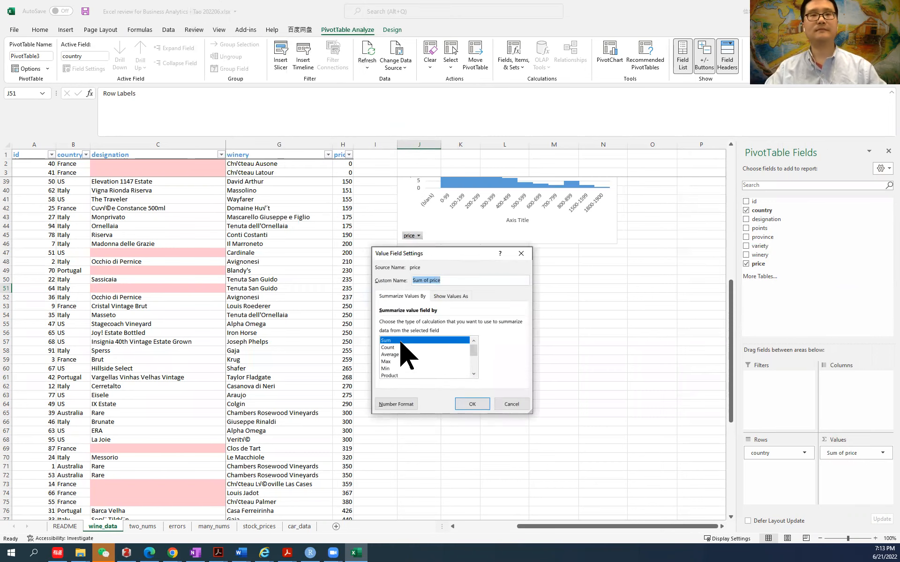
pyautogui.click(402, 356)
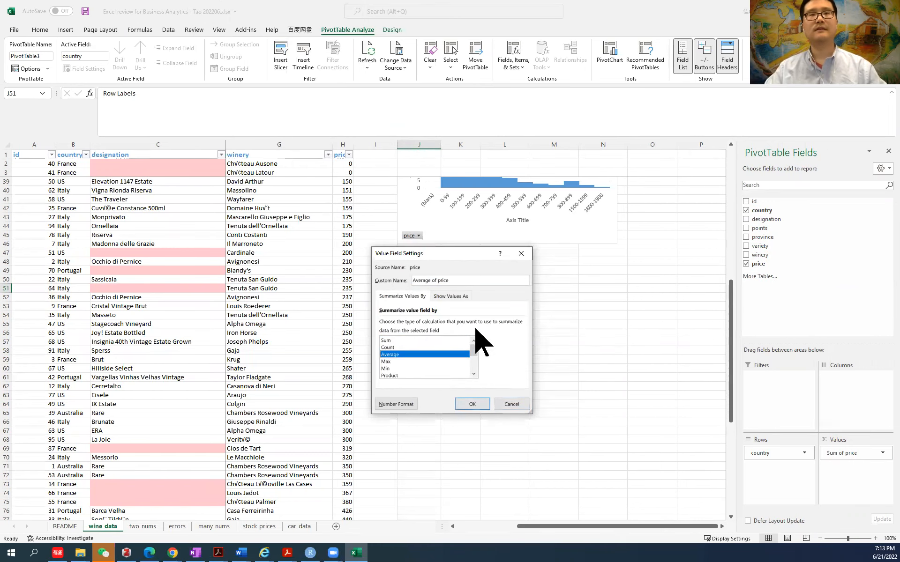
pyautogui.moveTo(414, 281); pyautogui.dragTo(457, 282)
pyautogui.click(455, 282)
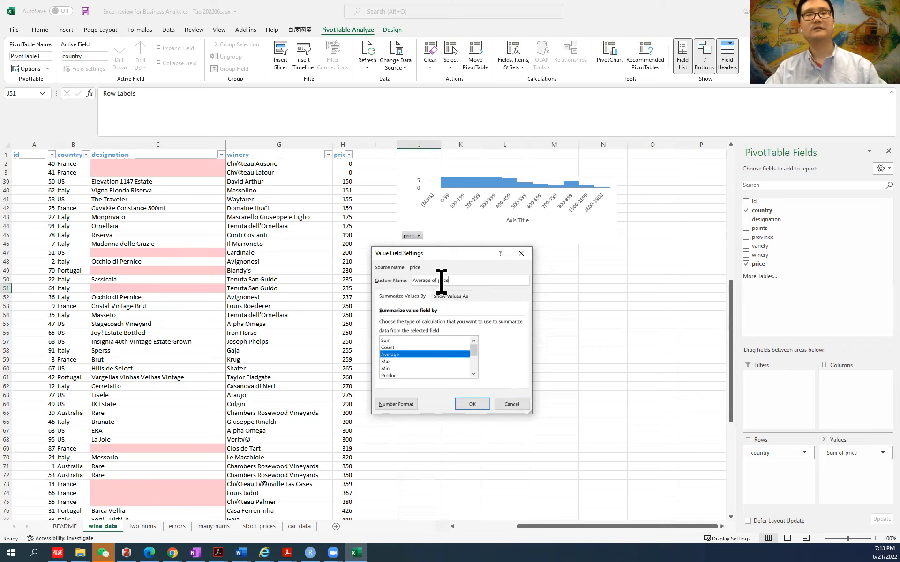
pyautogui.moveTo(440, 280); pyautogui.dragTo(402, 281)
pyautogui.write('Mean')
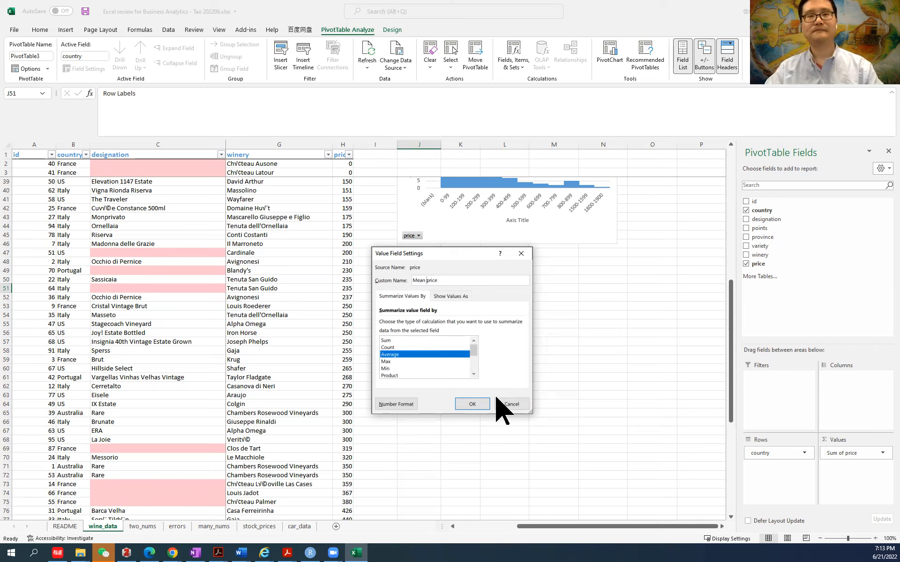
pyautogui.click(480, 402)
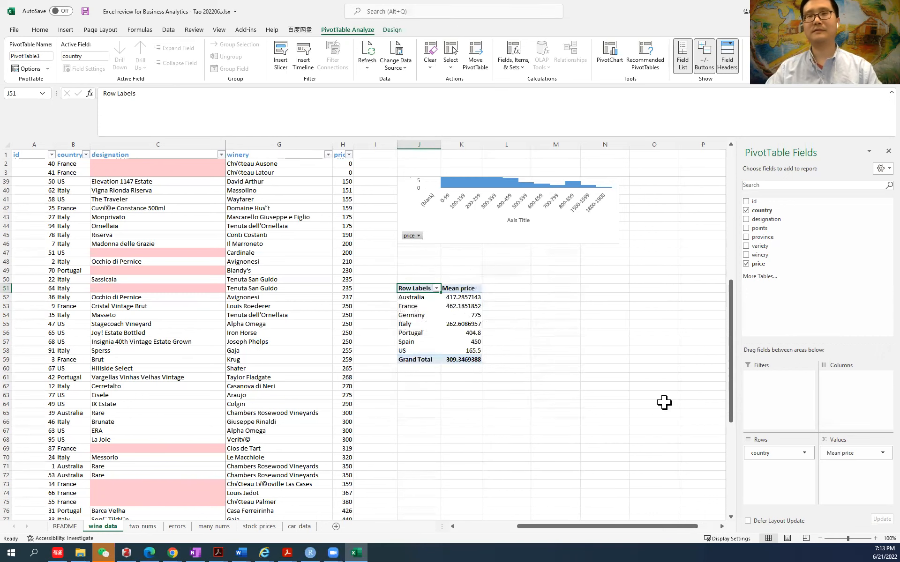
# Inspect the mean price values for Australia, the US and the grand total in the country PivotTable
pyautogui.click(464, 296)
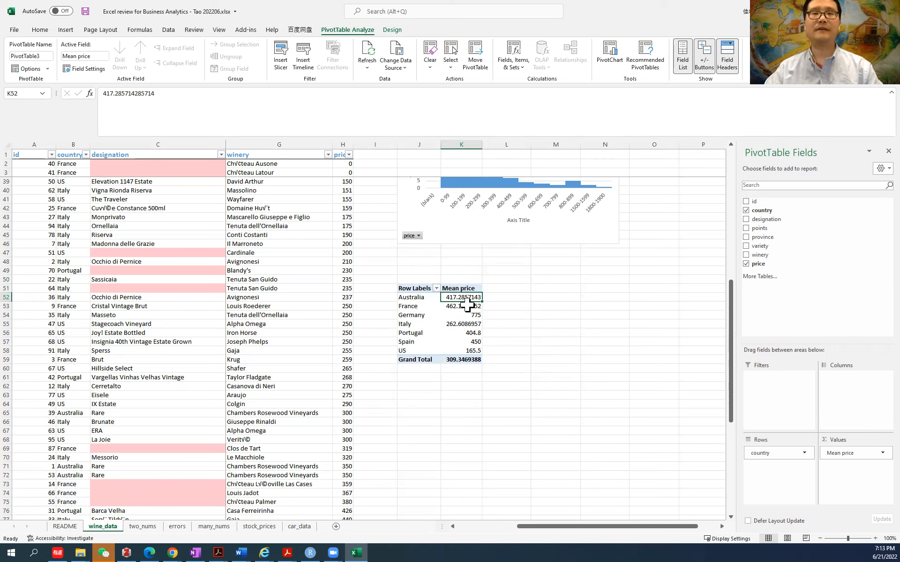
pyautogui.click(416, 298)
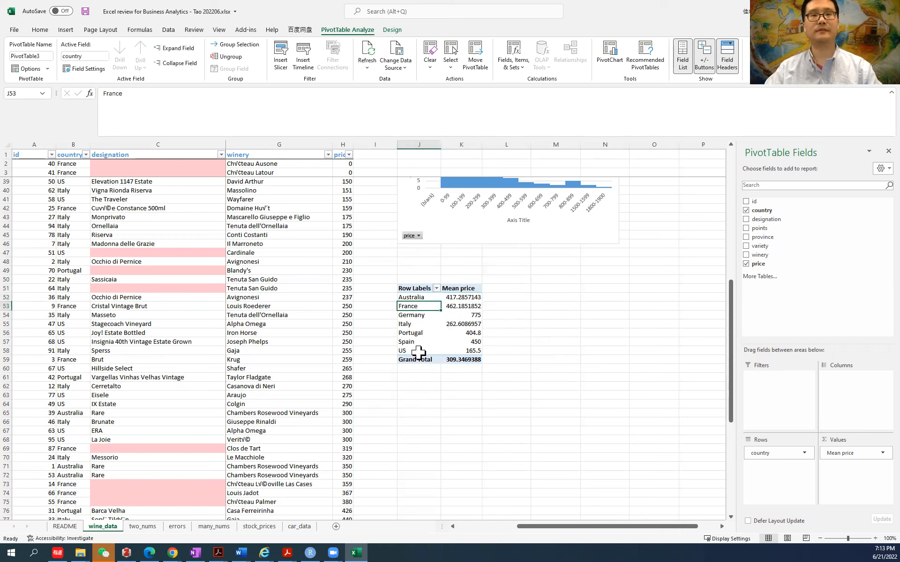
pyautogui.click(474, 351)
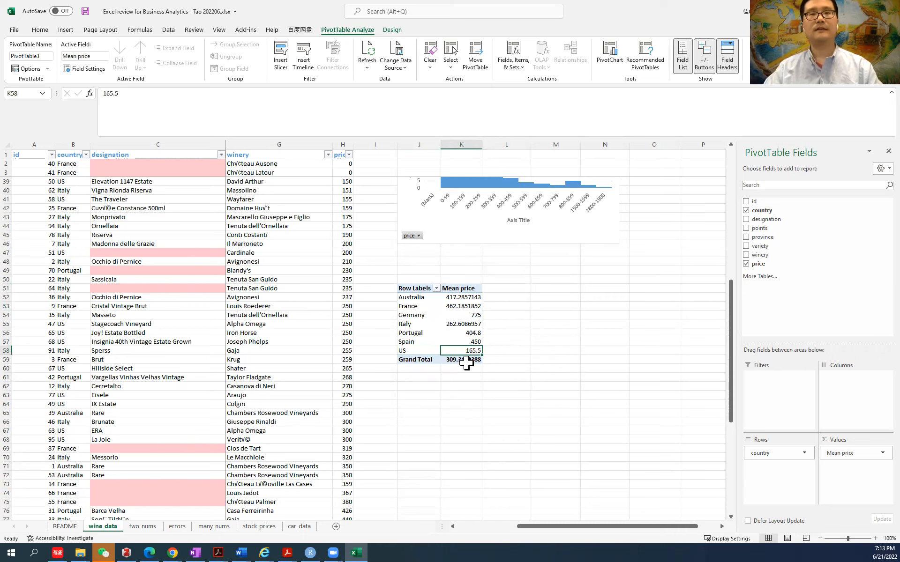
pyautogui.moveTo(470, 362)
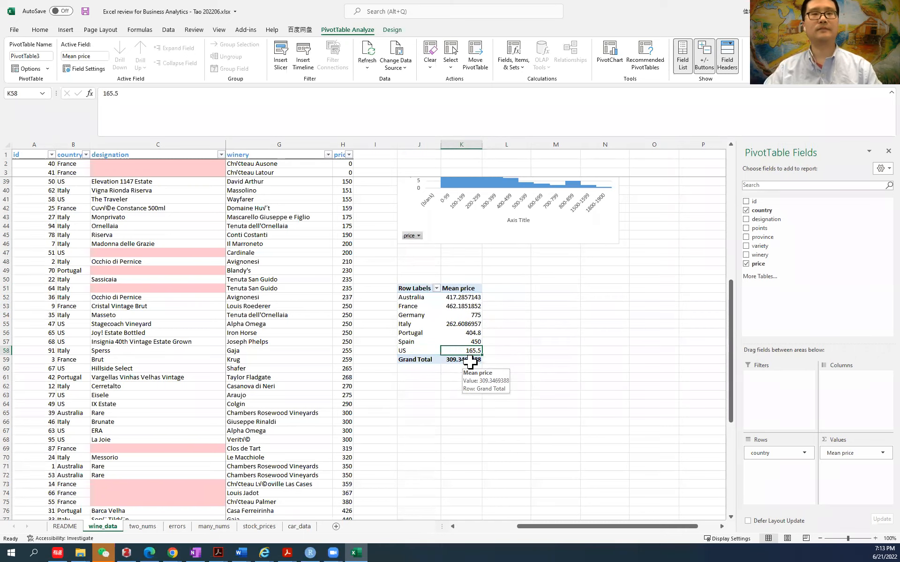
pyautogui.click(470, 361)
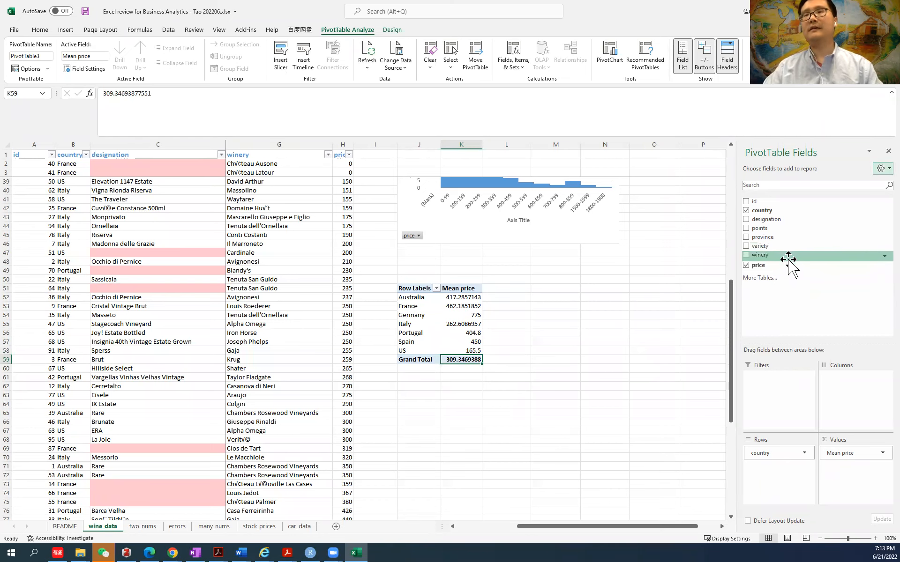
# Add winery to the PivotTable's Values area and keep it summarized by Count
pyautogui.moveTo(782, 258); pyautogui.dragTo(855, 474)
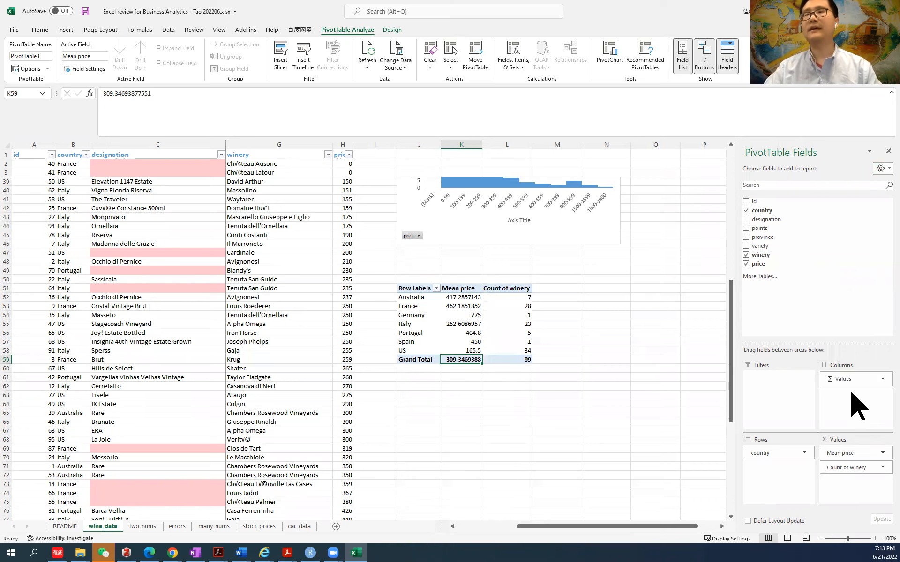
pyautogui.click(870, 467)
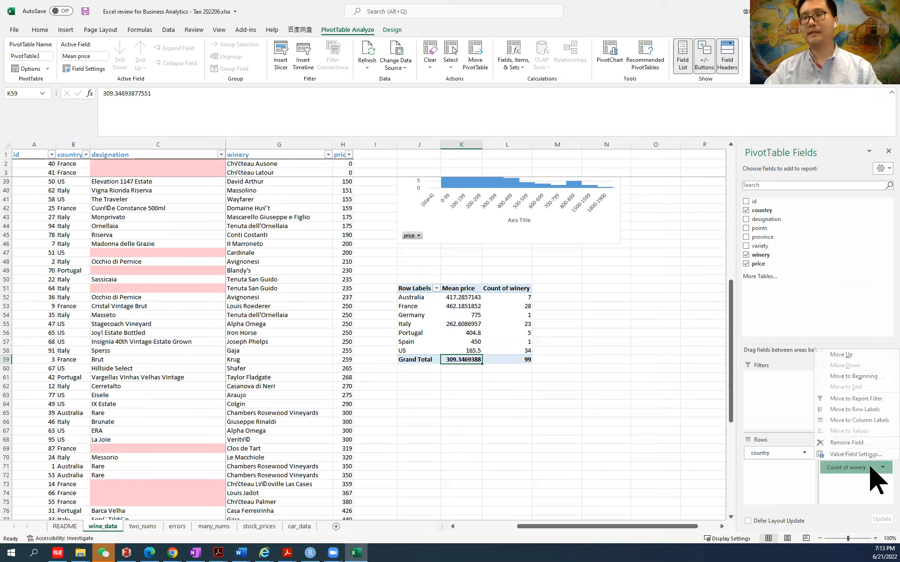
pyautogui.click(870, 456)
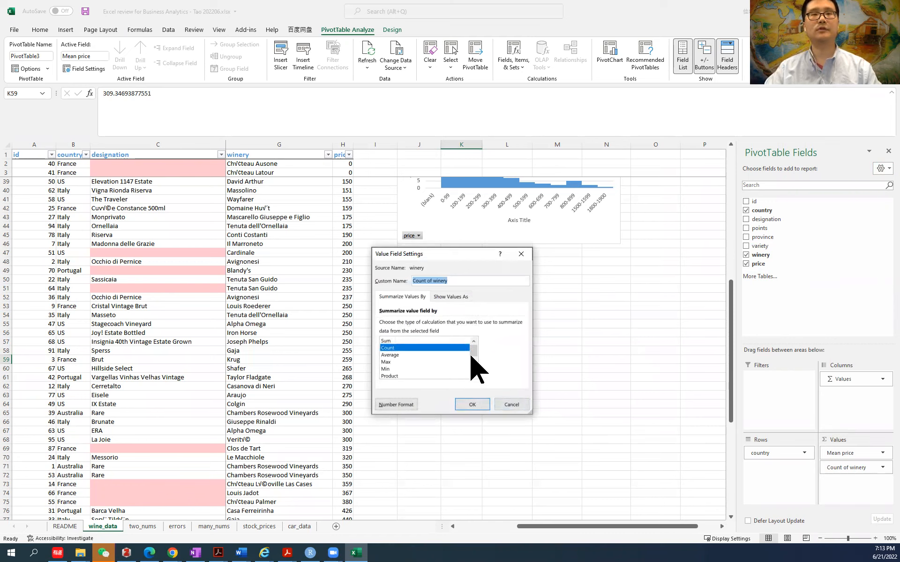
pyautogui.click(482, 408)
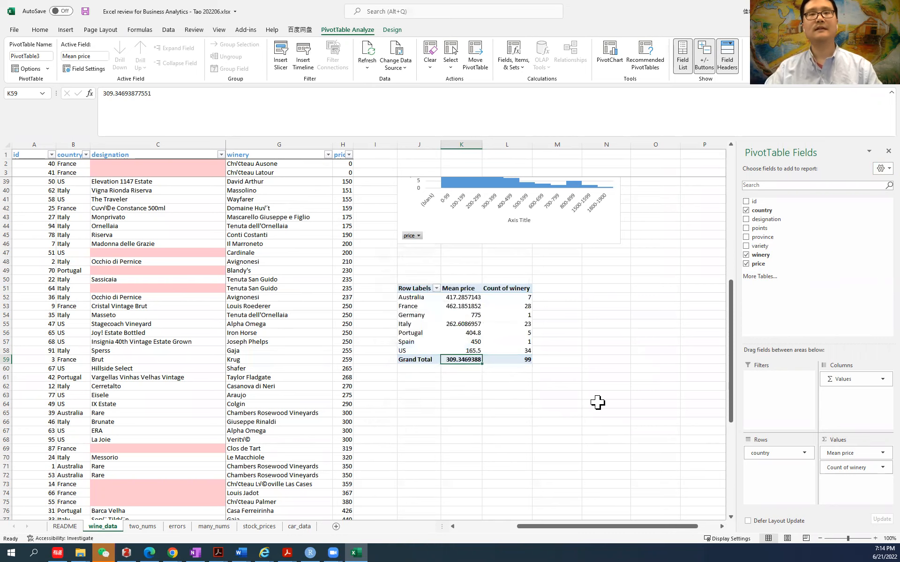
# Review Australia's mean price and winery count, and look over the price frequency table and its histogram
pyautogui.moveTo(412, 297); pyautogui.dragTo(450, 298)
pyautogui.click(509, 298)
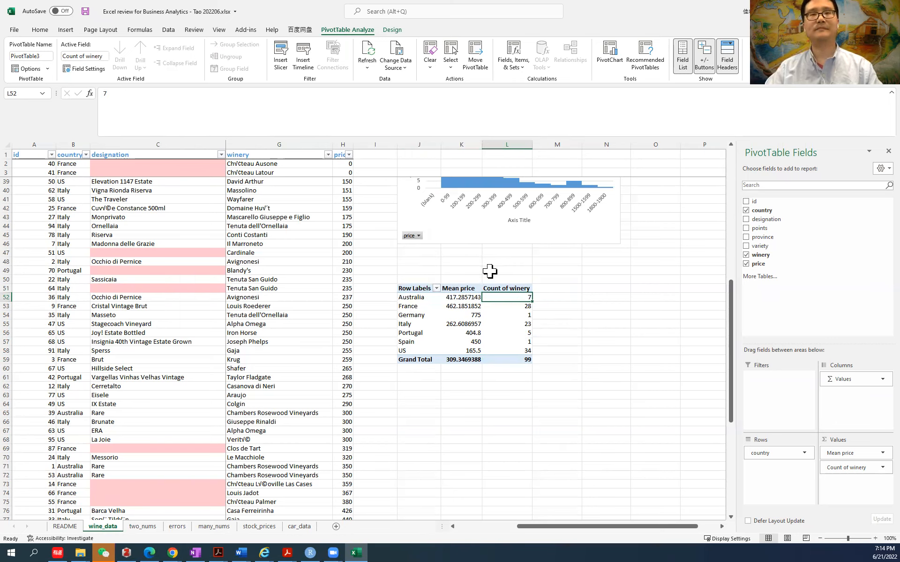
pyautogui.click(460, 297)
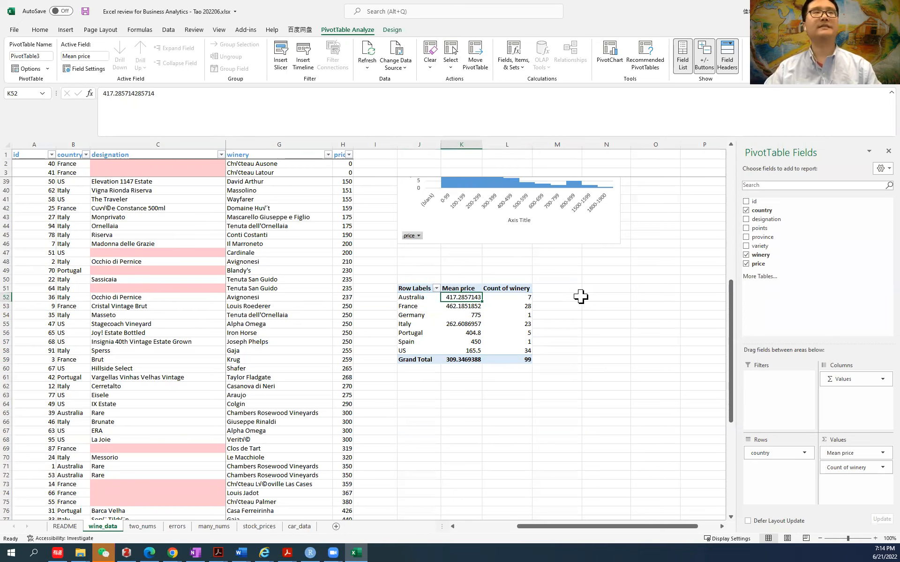
pyautogui.scroll(3, 580, 296)
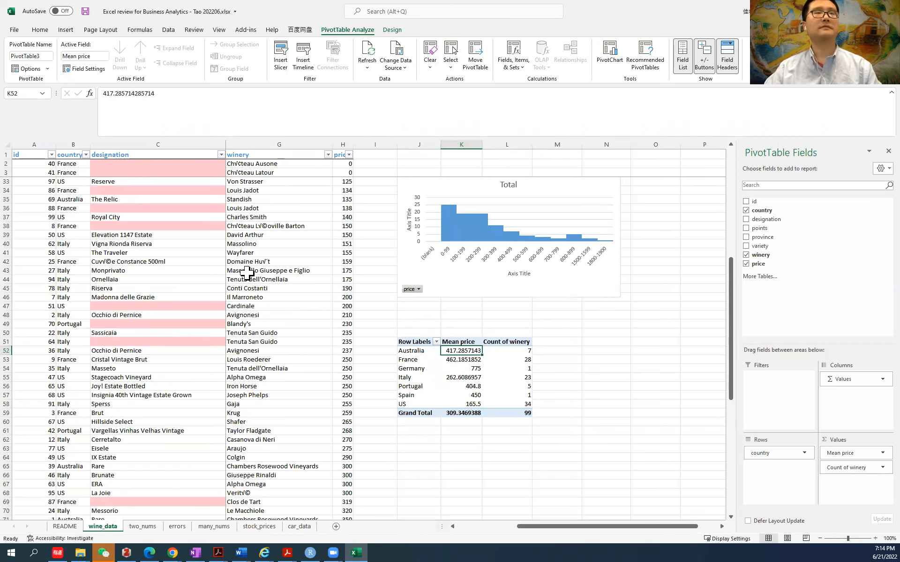
pyautogui.scroll(4, 93, 239)
pyautogui.scroll(3, 92, 240)
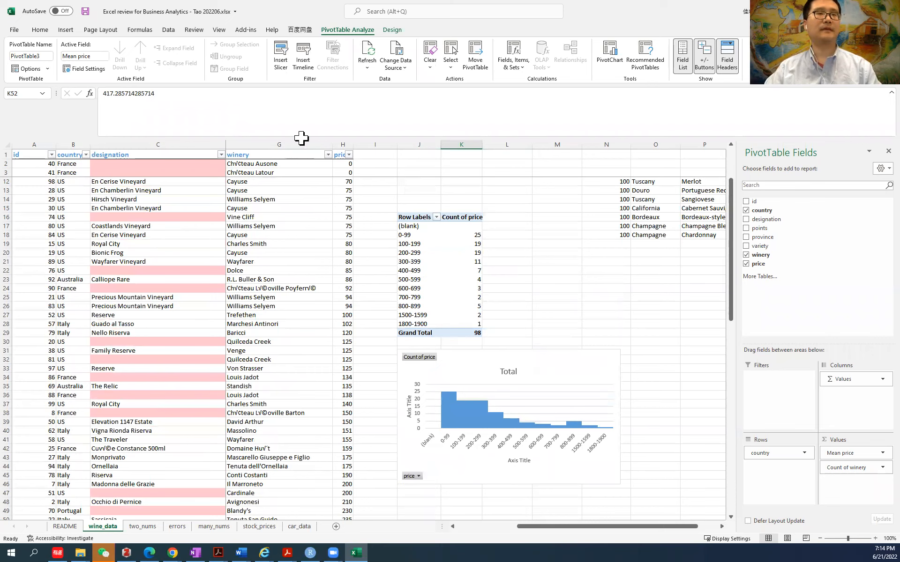
pyautogui.click(347, 261)
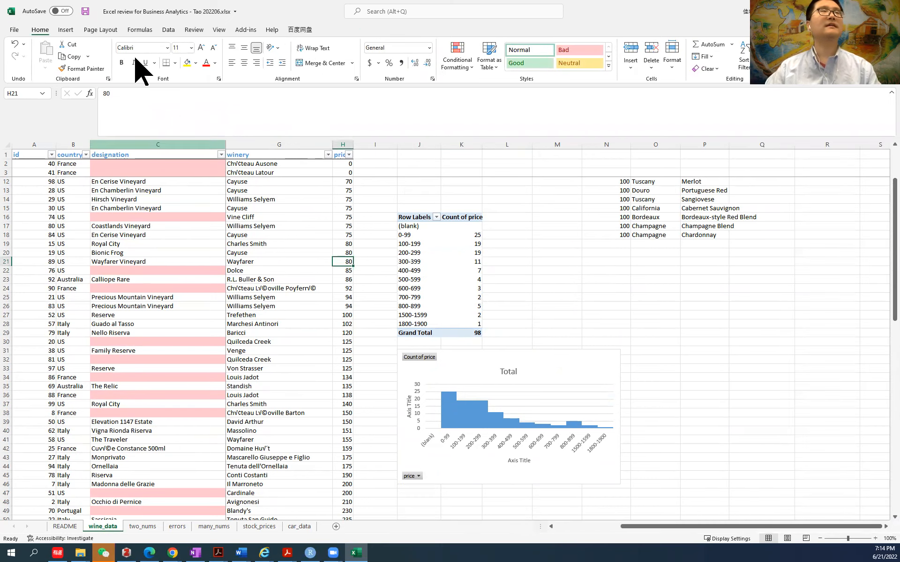
pyautogui.click(68, 31)
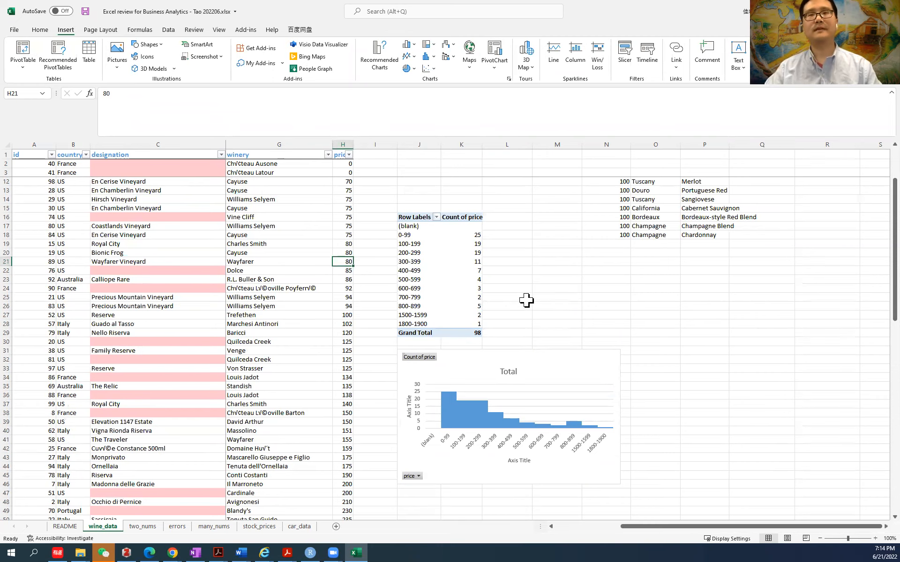
pyautogui.scroll(-1, 540, 405)
pyautogui.scroll(-4, 540, 406)
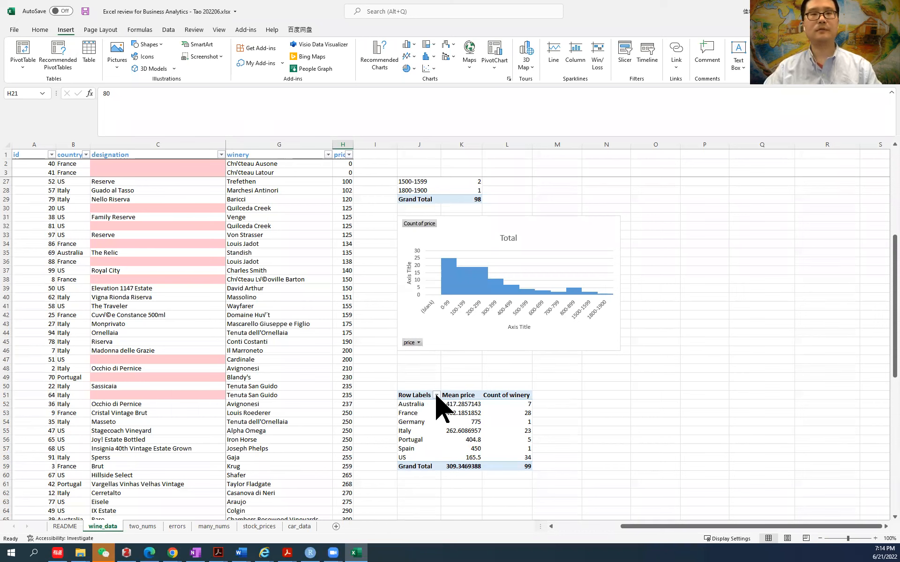
# Filter the country PivotTable's row labels to exclude US and Australia
pyautogui.click(436, 395)
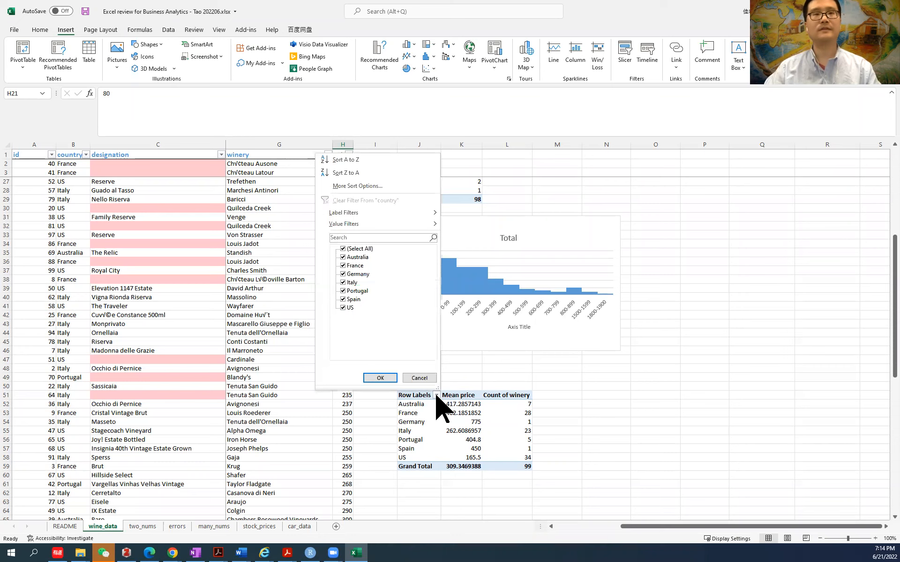
pyautogui.click(342, 308)
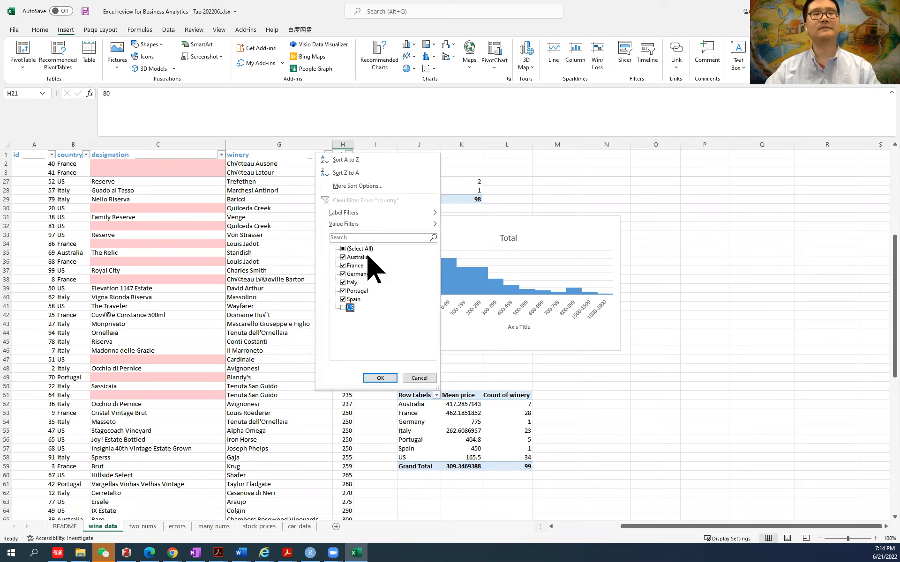
pyautogui.click(344, 257)
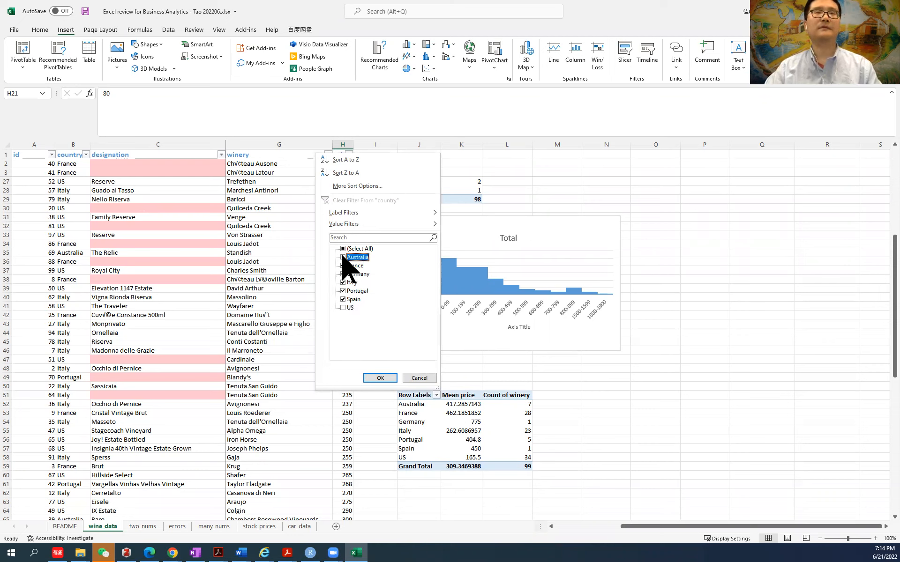
pyautogui.click(380, 378)
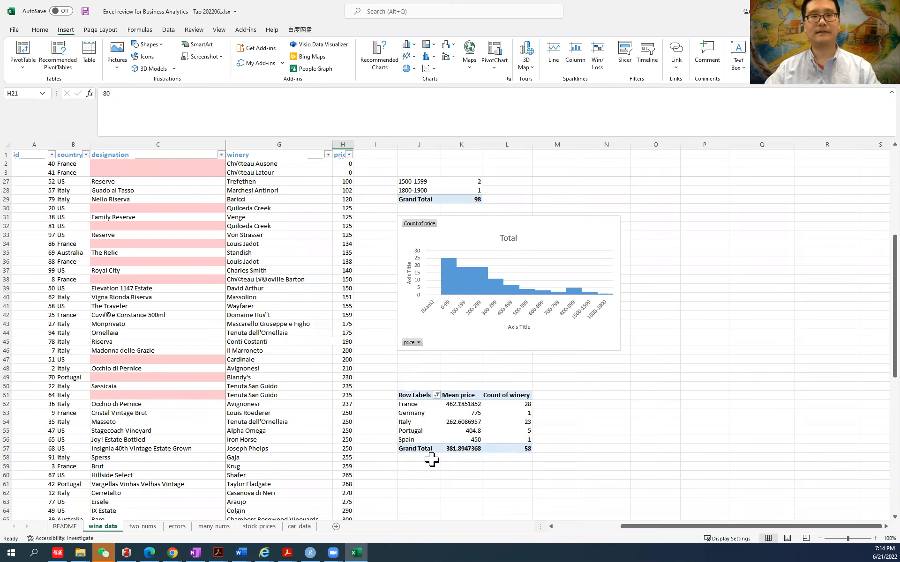
# Include Australia and US again in the country PivotTable's row label filter
pyautogui.click(437, 395)
pyautogui.click(351, 258)
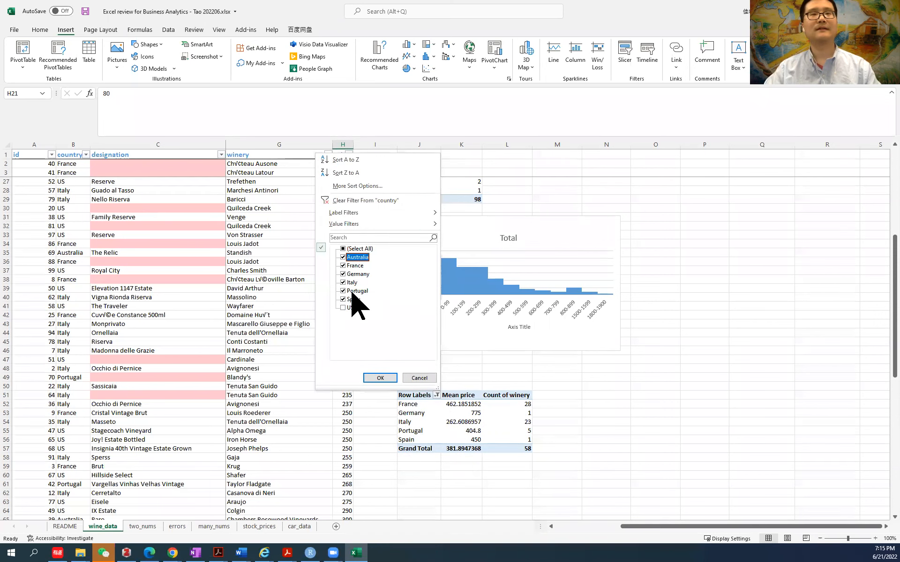
pyautogui.click(350, 308)
pyautogui.click(380, 378)
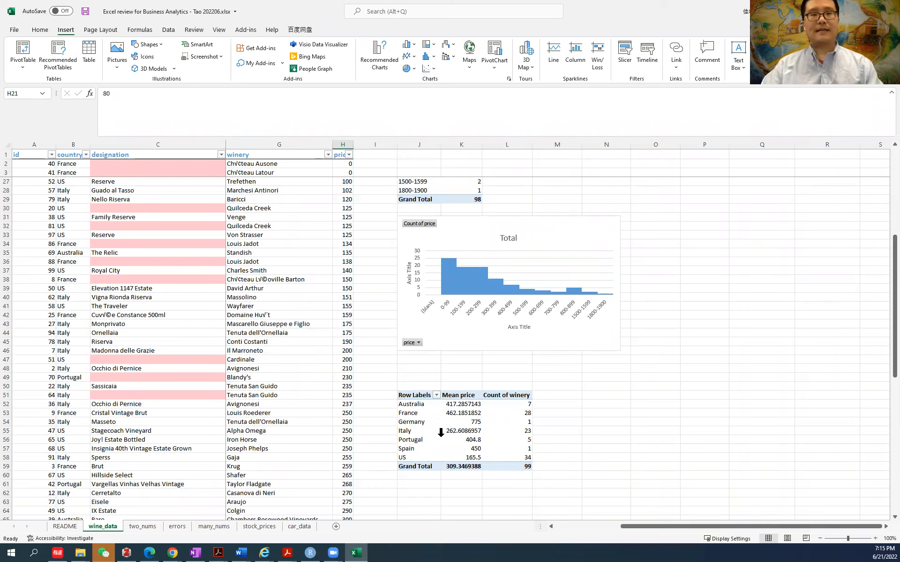
# Switch to Chrome and examine the Excel Easy Frequency Distribution tutorial's pivot table instructions
pyautogui.scroll(5, 622, 407)
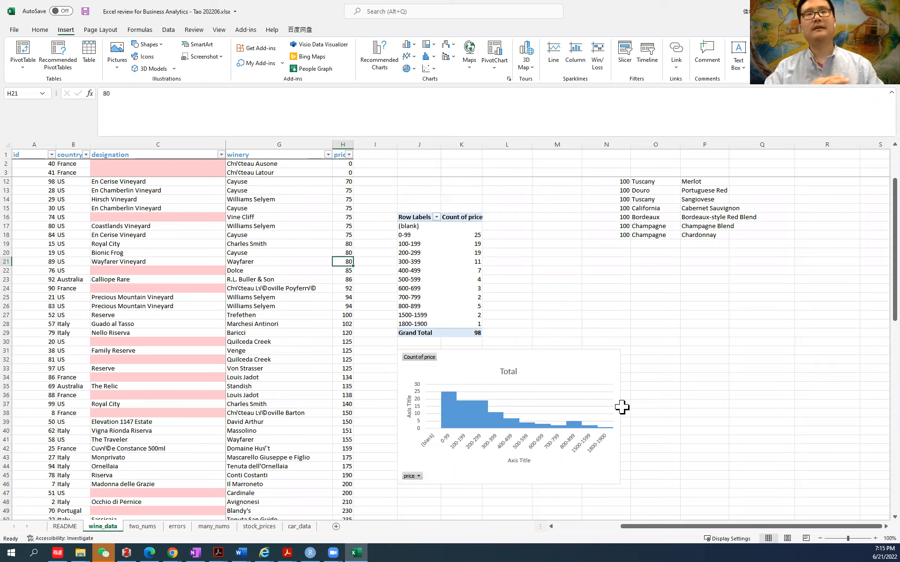
pyautogui.click(344, 164)
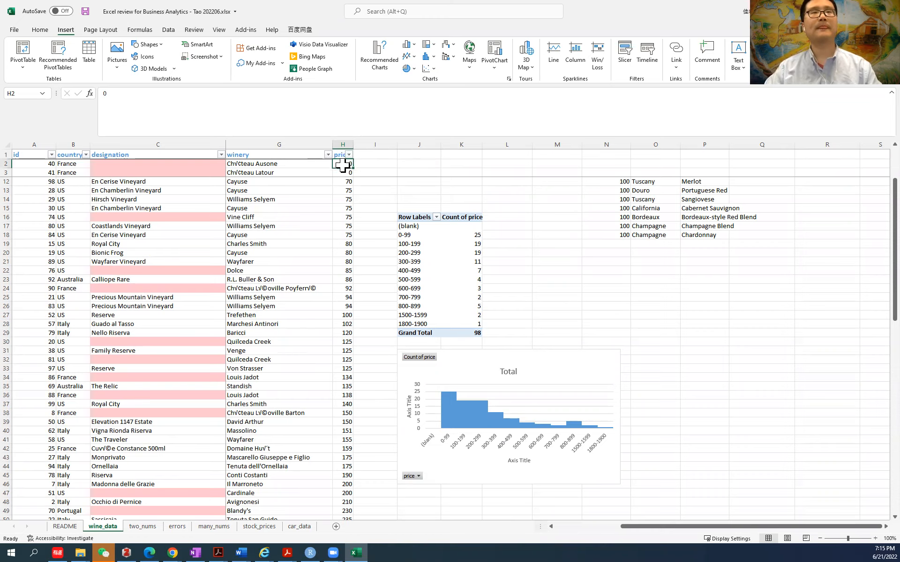
pyautogui.hotkey('alt', 'Tab')
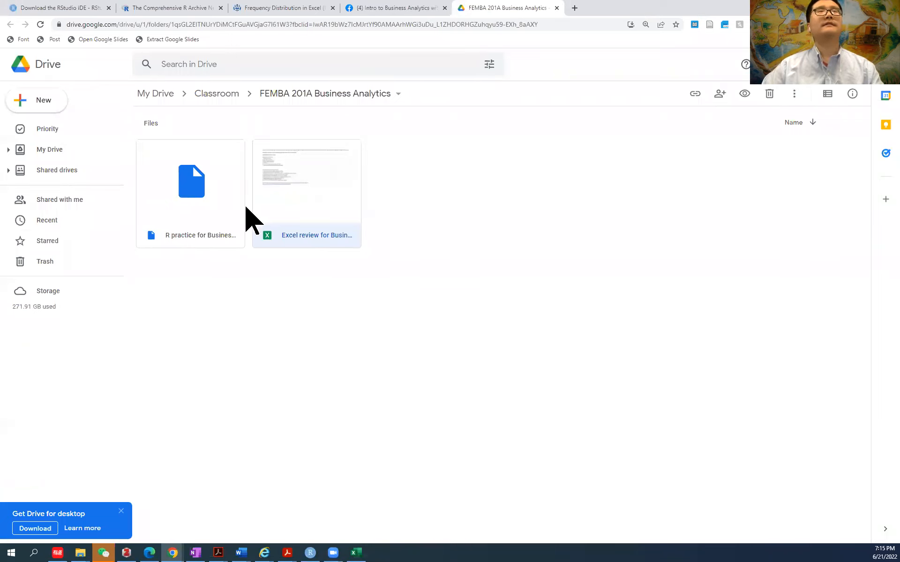
pyautogui.click(258, 8)
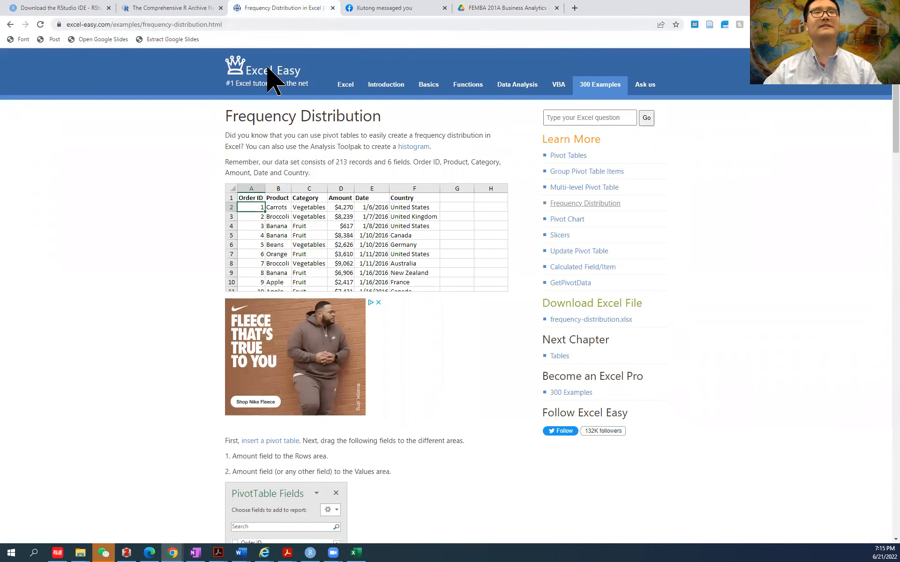
pyautogui.moveTo(227, 116); pyautogui.dragTo(396, 133)
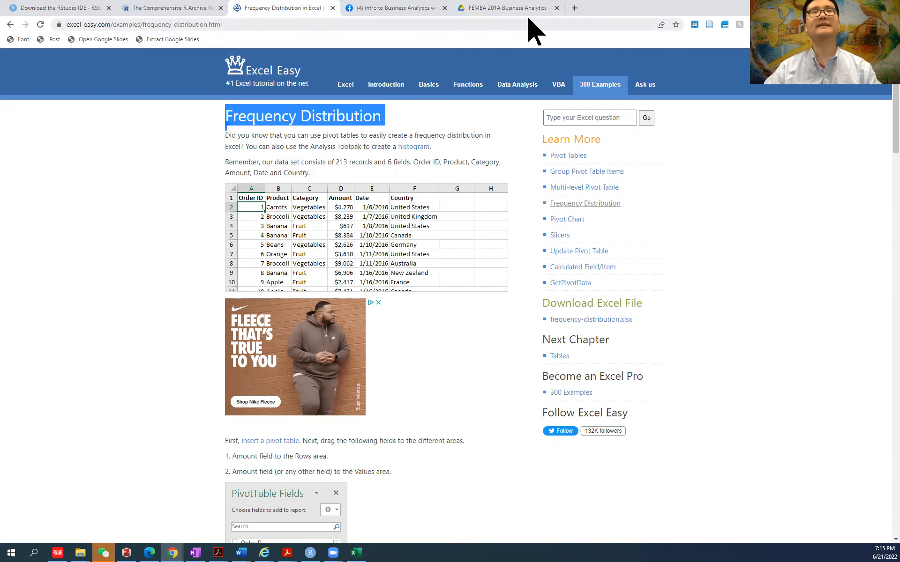
pyautogui.scroll(-6, 401, 365)
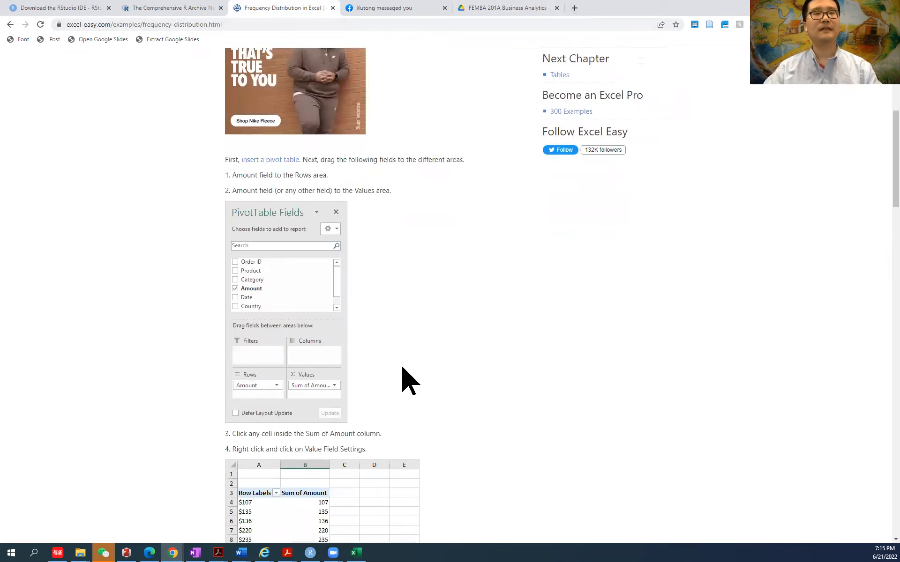
# Examine the tutorial's steps for counting amounts, grouping row labels and adding a PivotChart, through to the end of the page
pyautogui.tripleClick(225, 177)
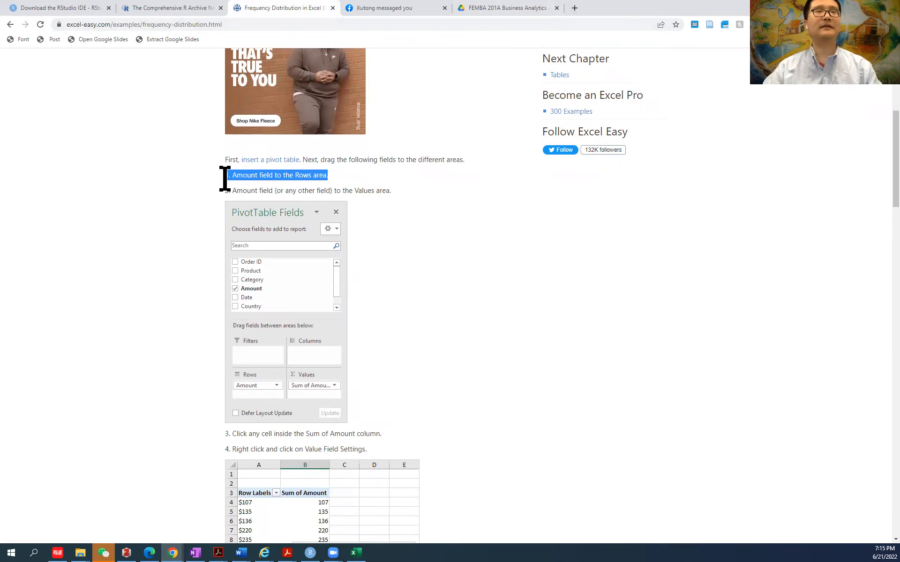
pyautogui.scroll(-2, 413, 330)
pyautogui.click(413, 331)
pyautogui.scroll(-4, 413, 330)
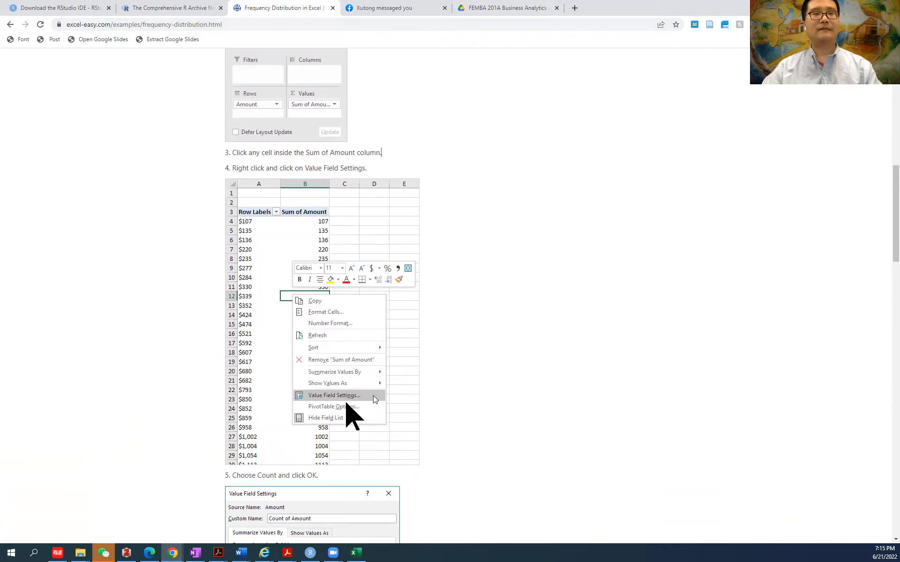
pyautogui.scroll(-3, 354, 427)
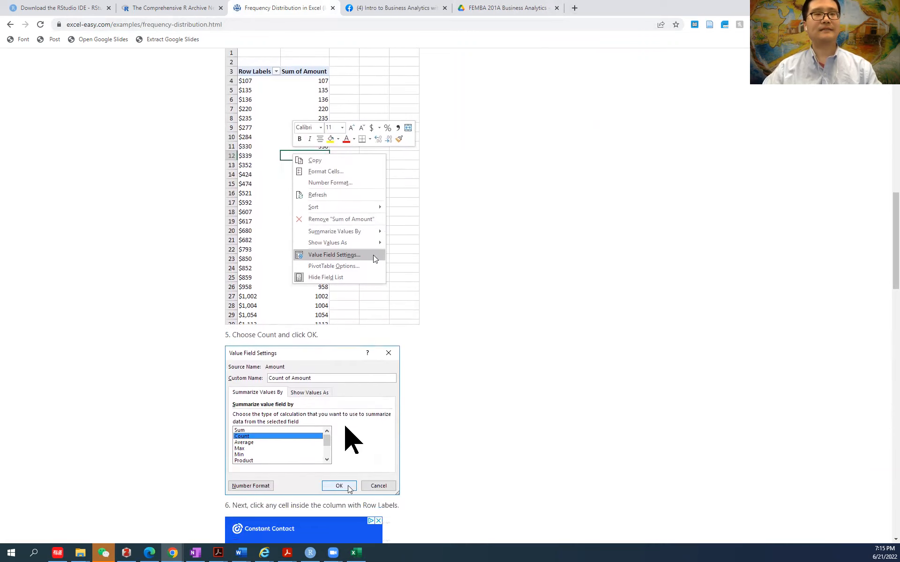
pyautogui.scroll(5, 314, 424)
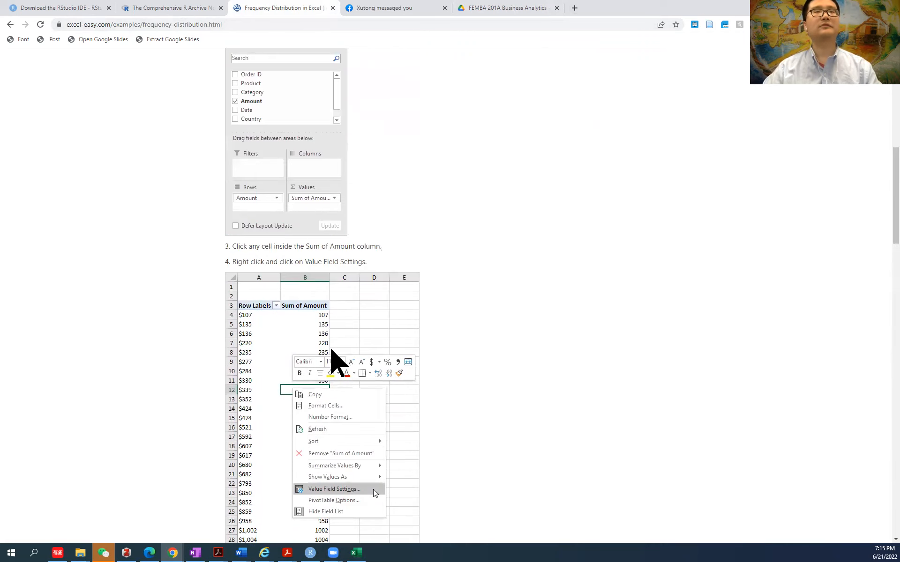
pyautogui.scroll(-7, 292, 452)
pyautogui.scroll(-10, 286, 448)
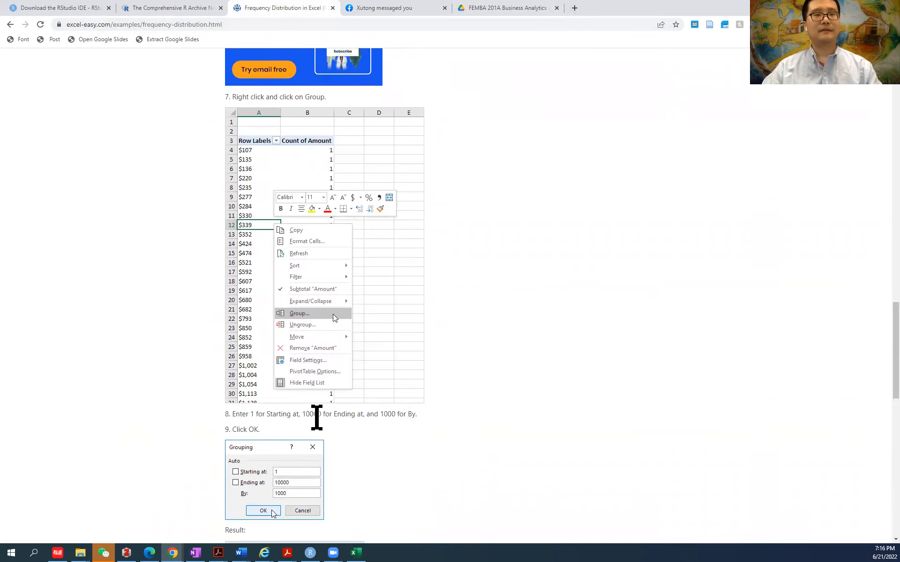
pyautogui.scroll(-7, 315, 415)
pyautogui.scroll(-8, 340, 450)
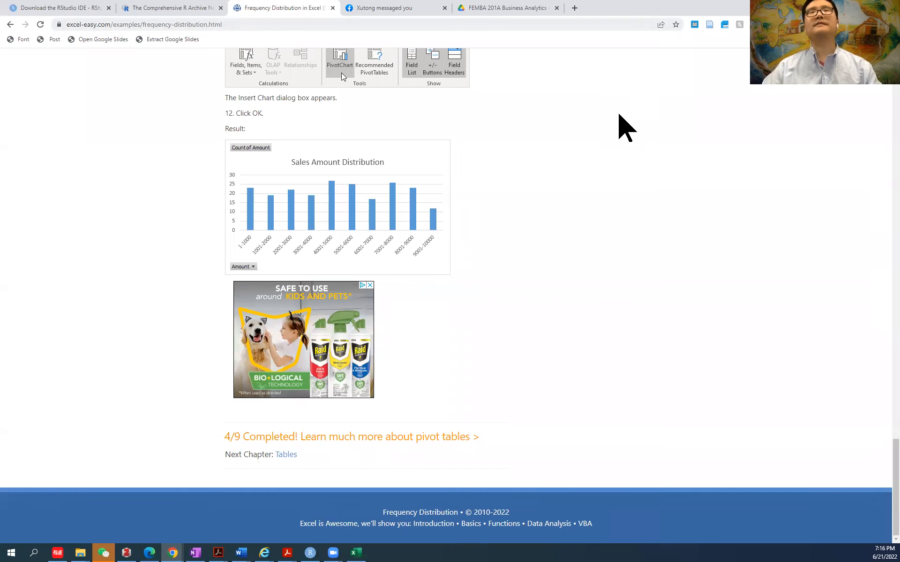
# Search Google in a new browser tab for "excel frequency pivot table"
pyautogui.click(574, 9)
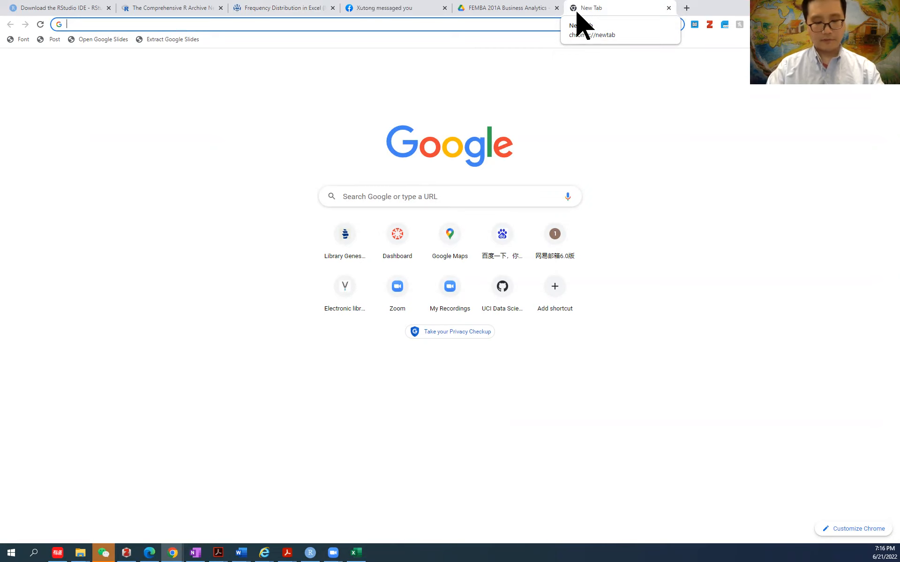
pyautogui.write('excel')
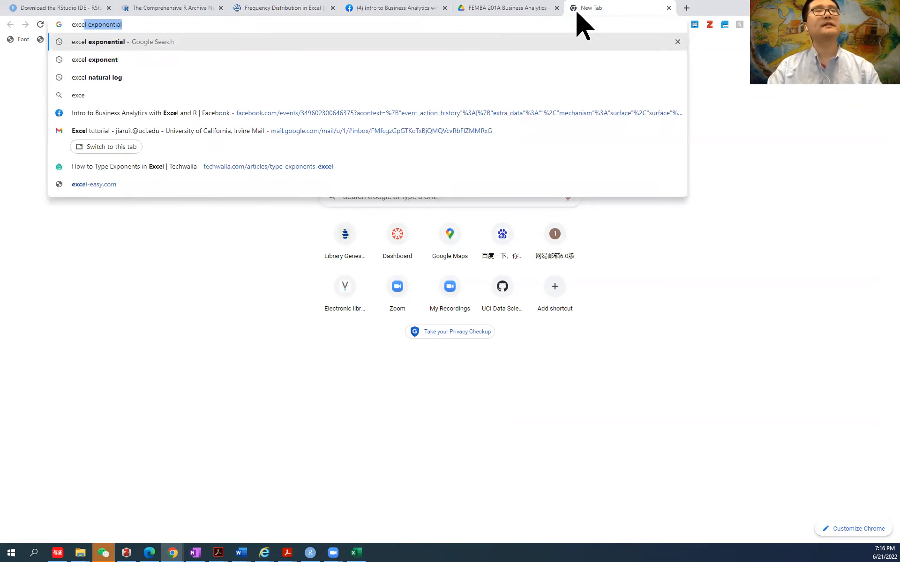
pyautogui.write(' fre')
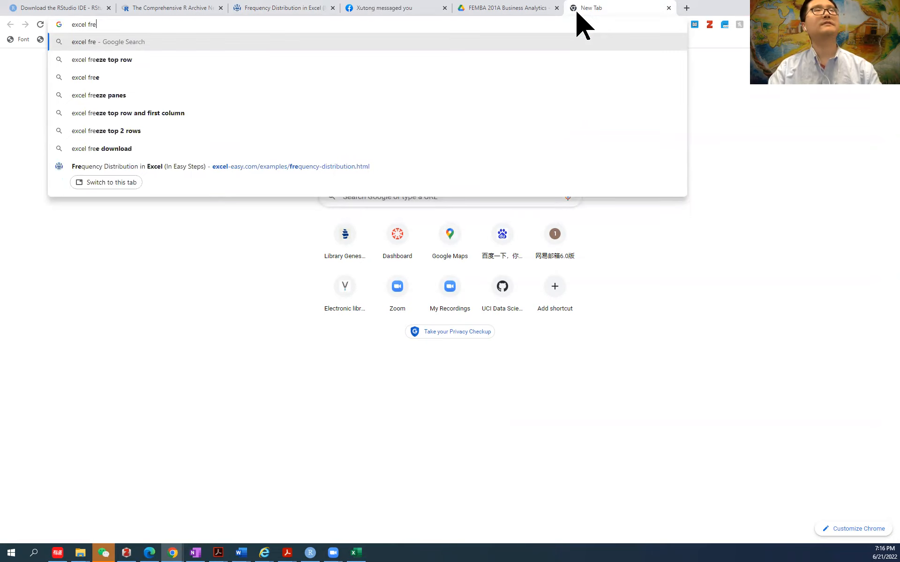
pyautogui.write('quency ')
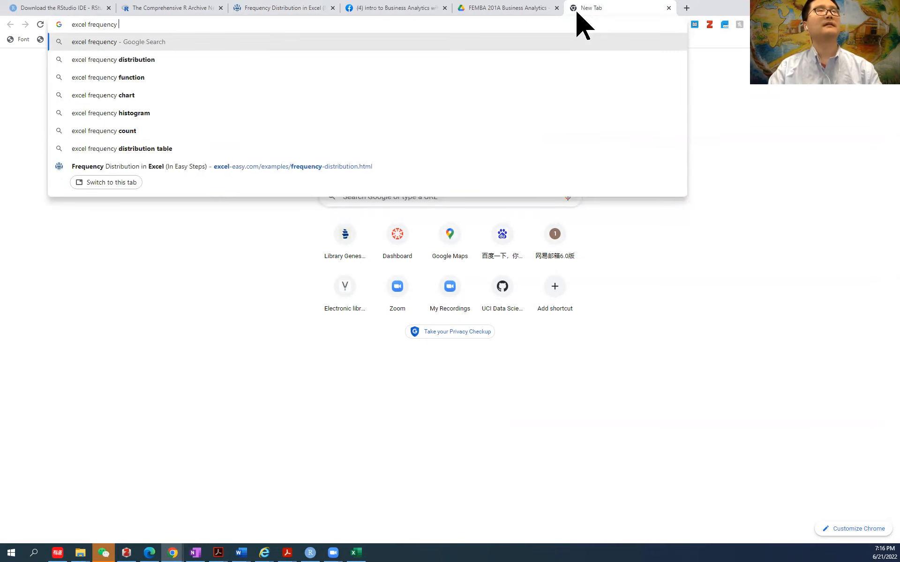
pyautogui.write('table p')
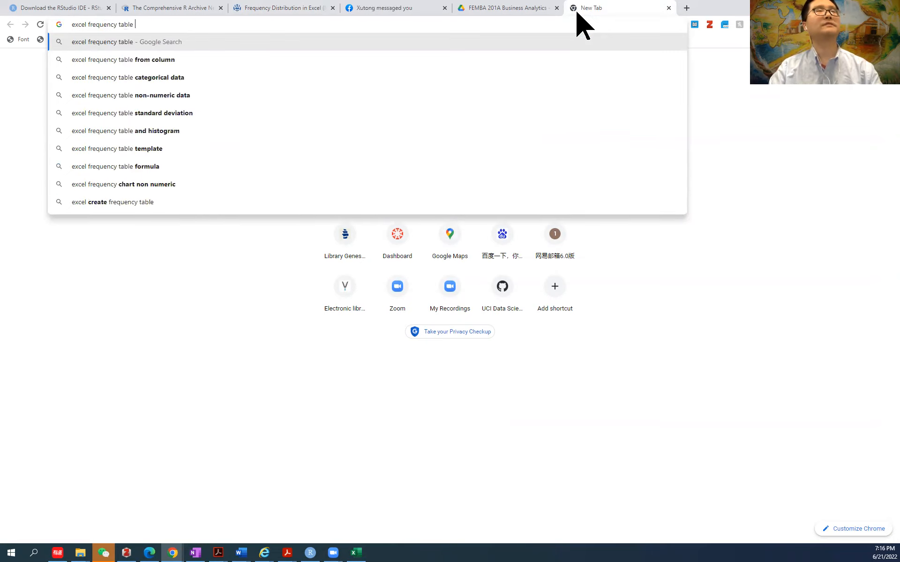
pyautogui.press('BackSpace')
pyautogui.press('BackSpace')
pyautogui.press('BackSpace')
pyautogui.press('BackSpace')
pyautogui.press('BackSpace')
pyautogui.press('BackSpace')
pyautogui.press('BackSpace')
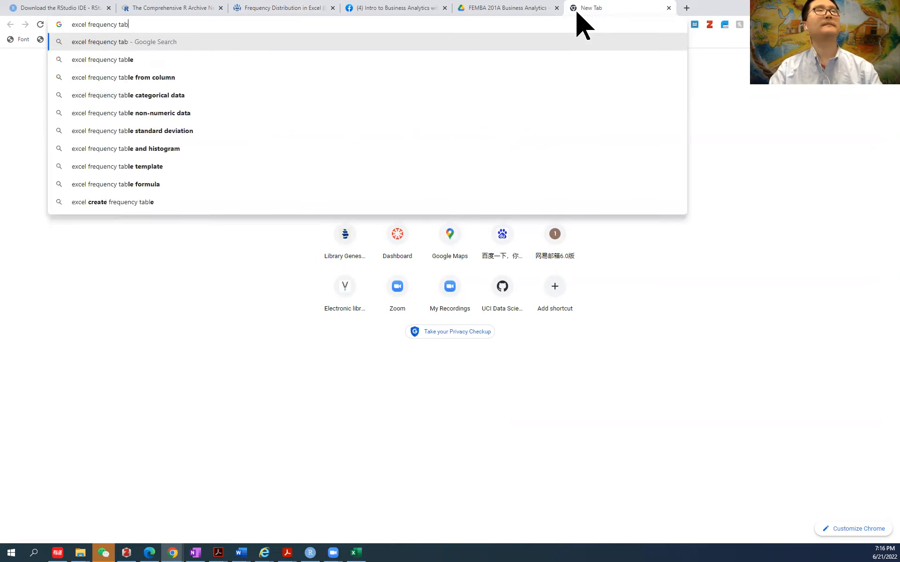
pyautogui.write('pivot table')
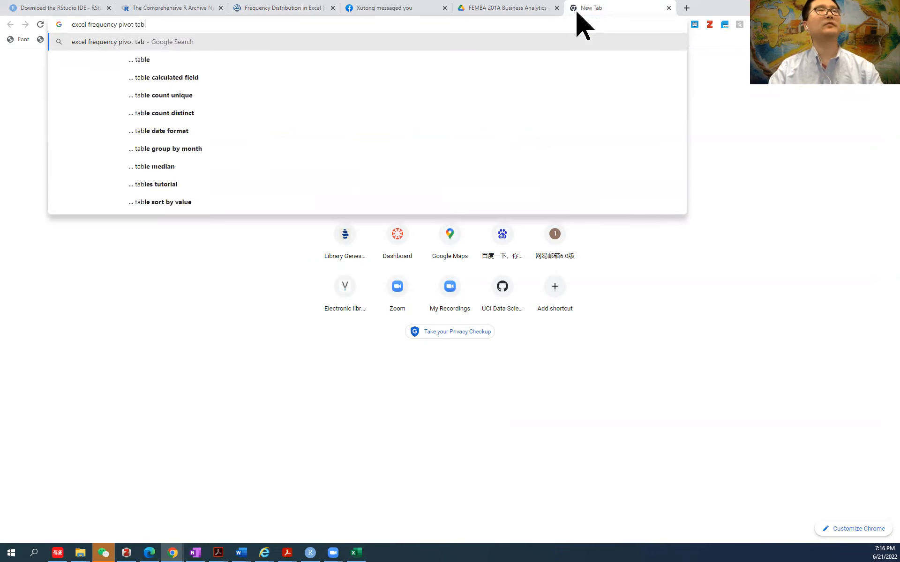
pyautogui.press('Return')
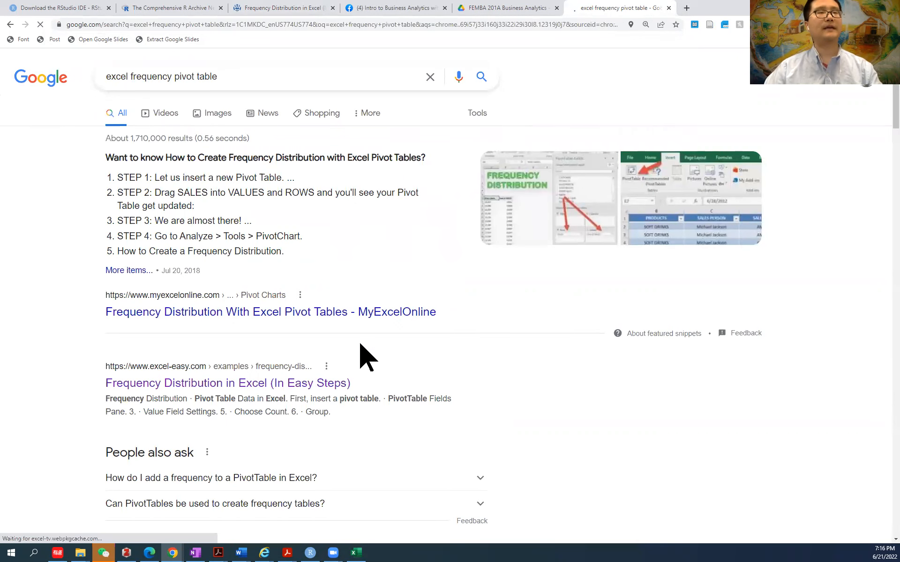
# Open the MyExcelOnline result on frequency distribution with Excel Pivot Tables in a separate tab and look over the article
pyautogui.rightClick(345, 314)
pyautogui.click(359, 321)
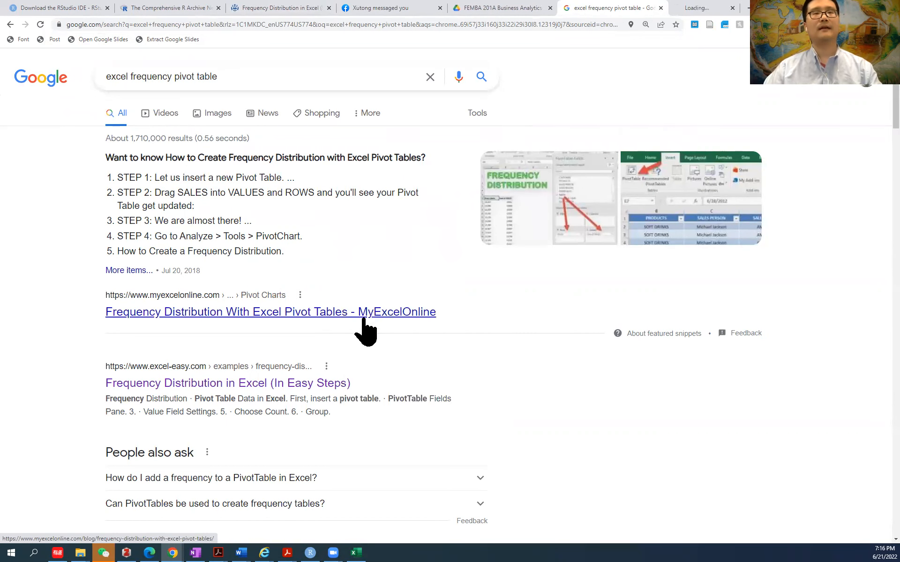
pyautogui.click(710, 9)
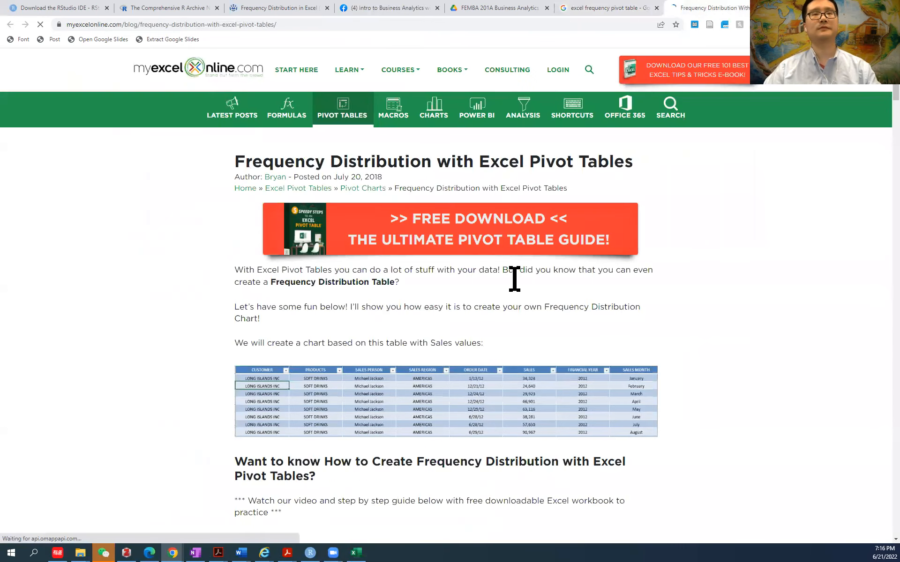
pyautogui.scroll(-8, 354, 471)
pyautogui.scroll(-10, 353, 471)
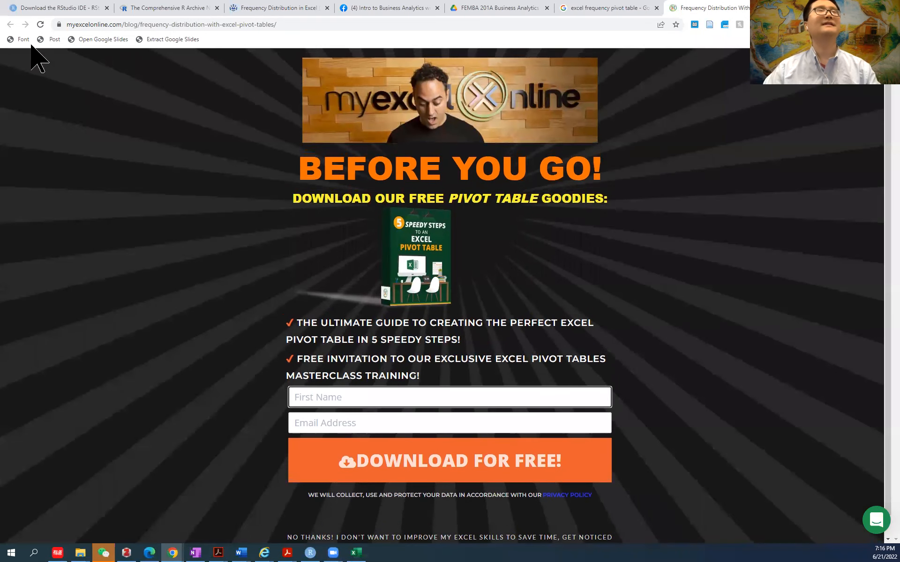
pyautogui.click(628, 7)
pyautogui.click(693, 9)
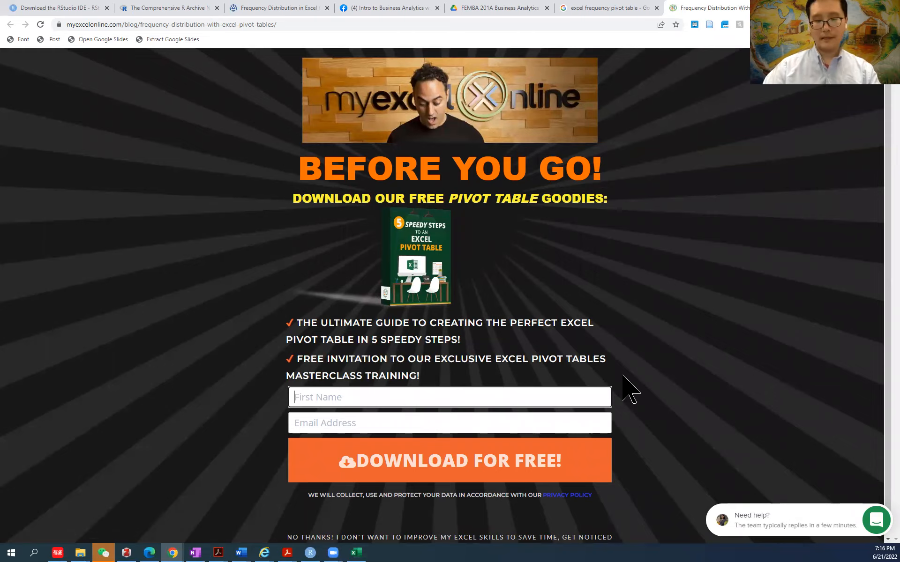
pyautogui.click(766, 8)
# Switch to Excel and select the price column on wine_data from its header in H1 through H100
pyautogui.click(356, 553)
pyautogui.click(447, 227)
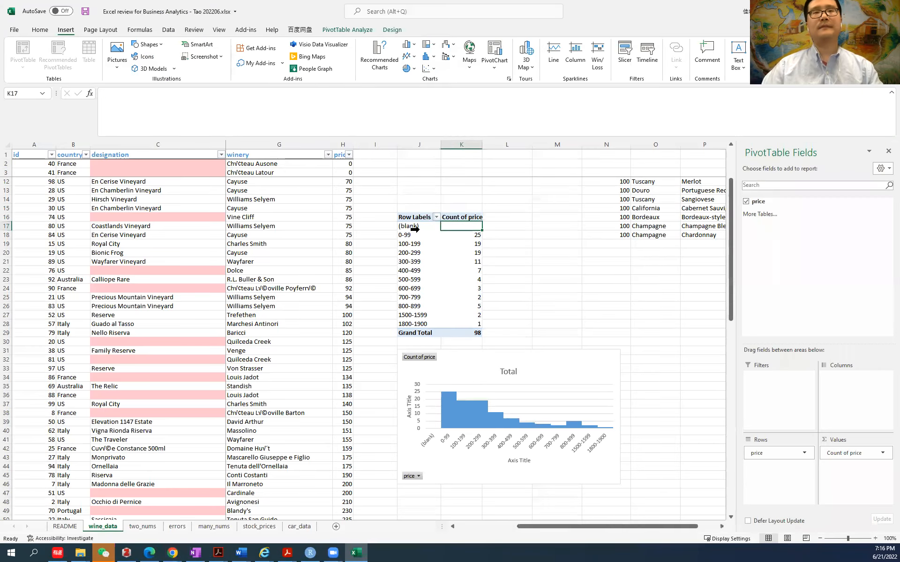
pyautogui.scroll(-5, 464, 378)
pyautogui.scroll(5, 279, 149)
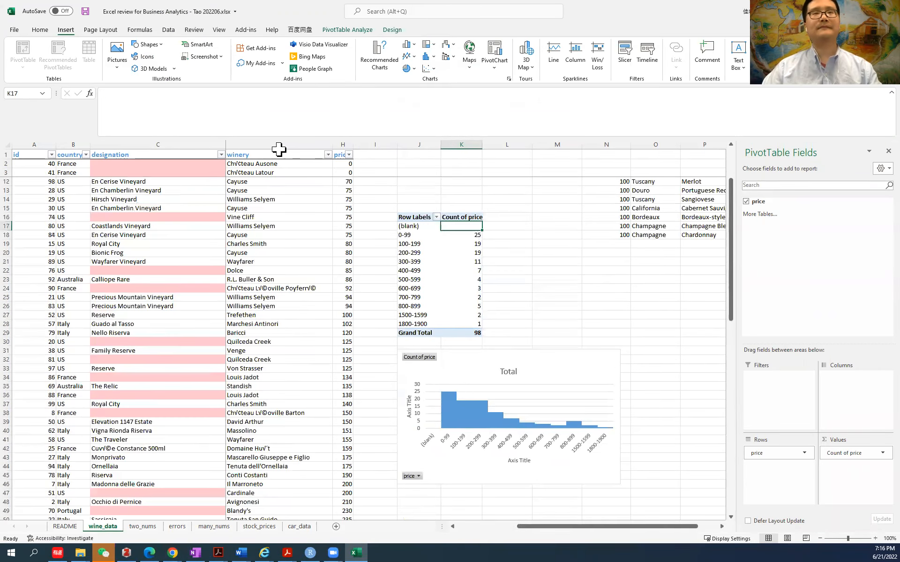
pyautogui.moveTo(341, 156); pyautogui.dragTo(347, 487)
pyautogui.scroll(-13, 345, 255)
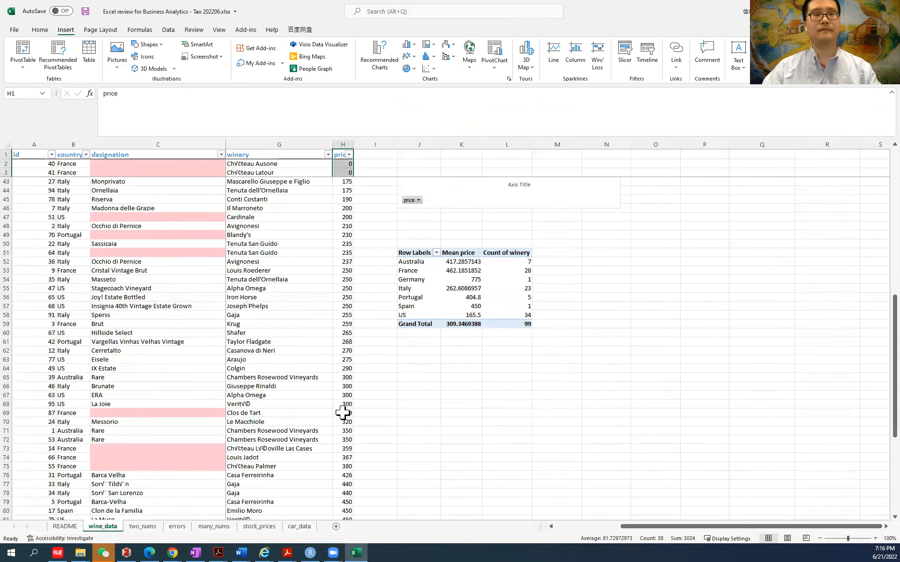
pyautogui.scroll(-12, 342, 396)
pyautogui.keyDown('shift'); pyautogui.click(344, 370); pyautogui.keyUp('shift')
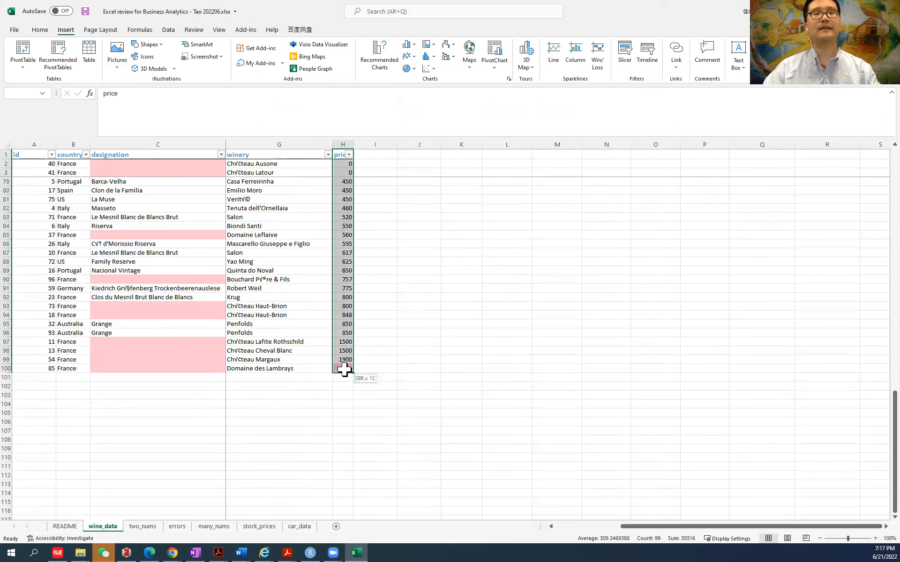
# Insert a PivotTable from wine_data range H1:H100 on the existing worksheet, placed at cell J62 below the country PivotTable
pyautogui.click(26, 65)
pyautogui.click(46, 80)
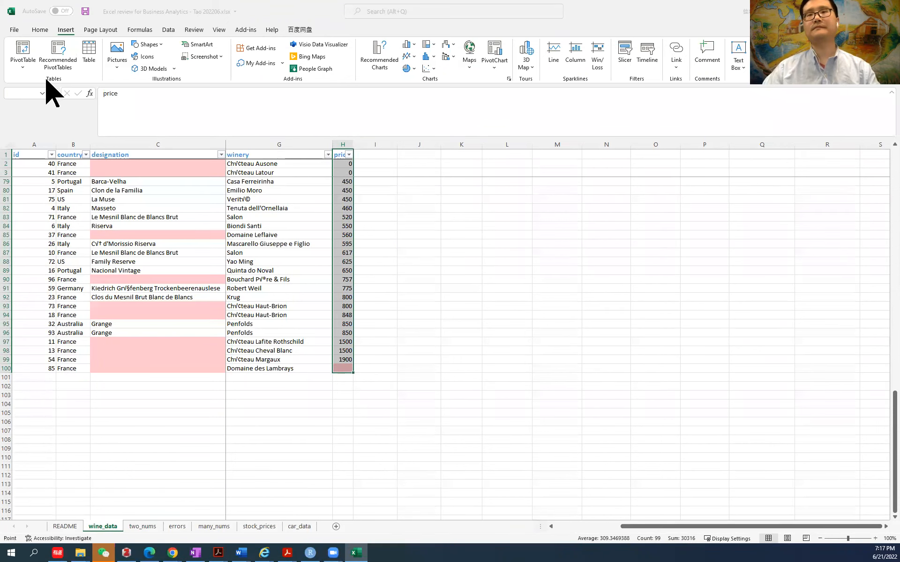
pyautogui.click(527, 84)
pyautogui.click(625, 146)
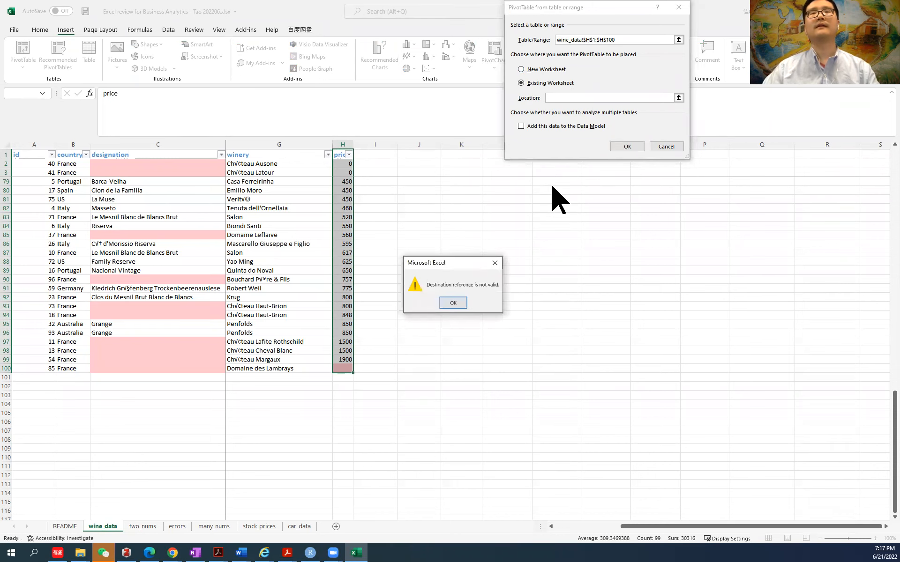
pyautogui.click(451, 302)
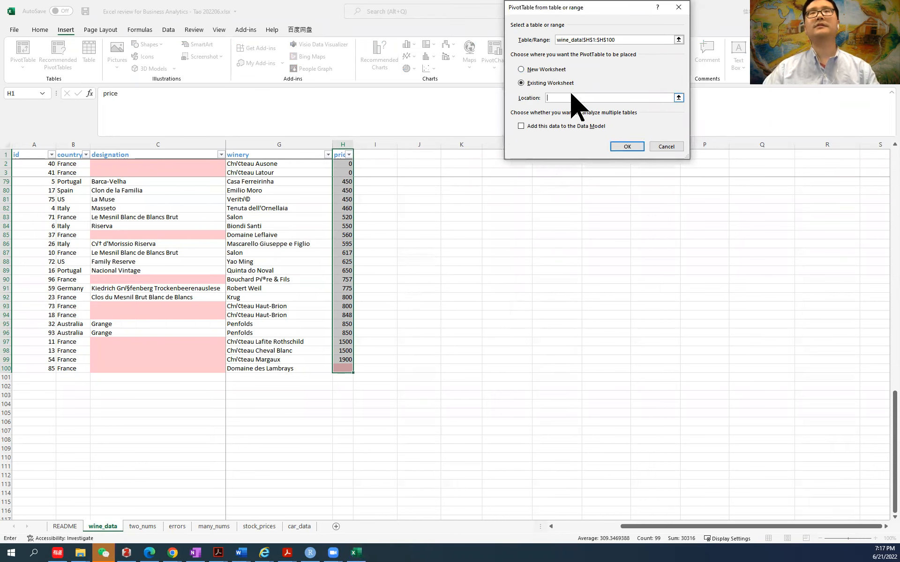
pyautogui.click(678, 97)
pyautogui.scroll(11, 542, 342)
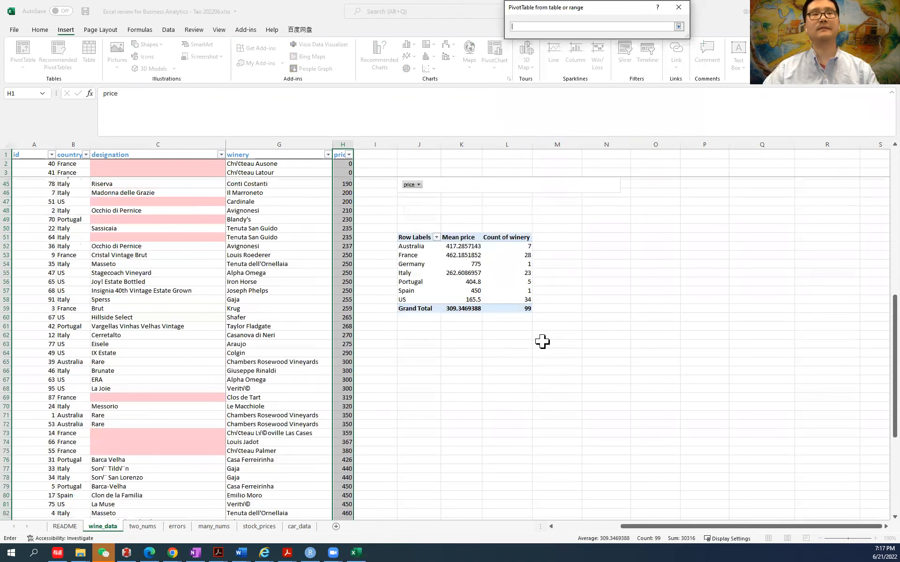
pyautogui.scroll(1, 542, 342)
pyautogui.click(420, 352)
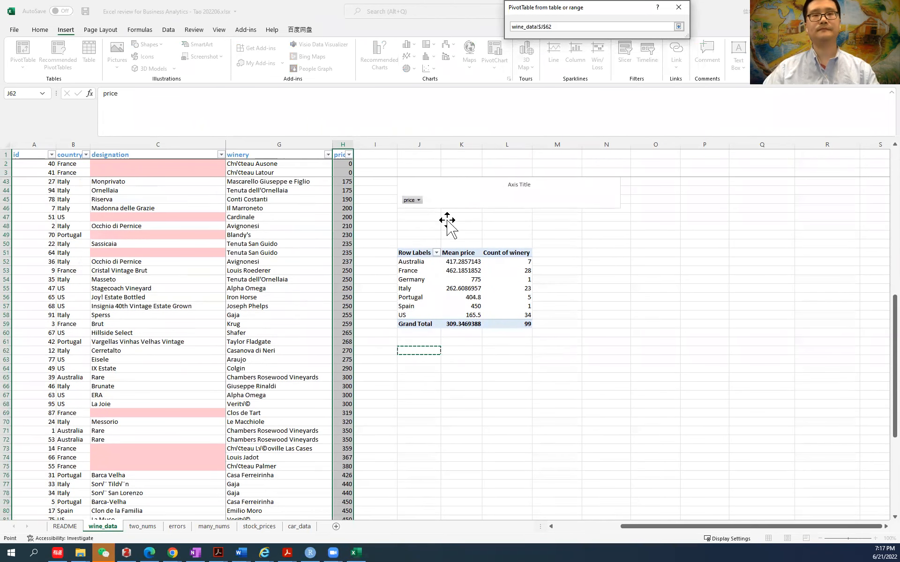
pyautogui.click(678, 27)
pyautogui.click(626, 125)
pyautogui.click(506, 430)
# Add price to the new PivotTable's Values as a count and also to its Rows
pyautogui.click(408, 351)
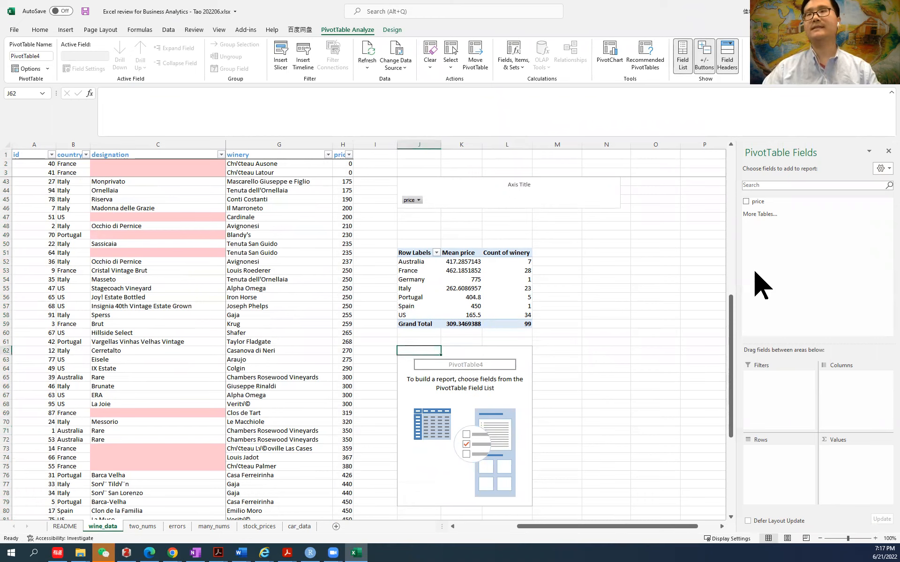
pyautogui.moveTo(760, 203); pyautogui.dragTo(855, 453)
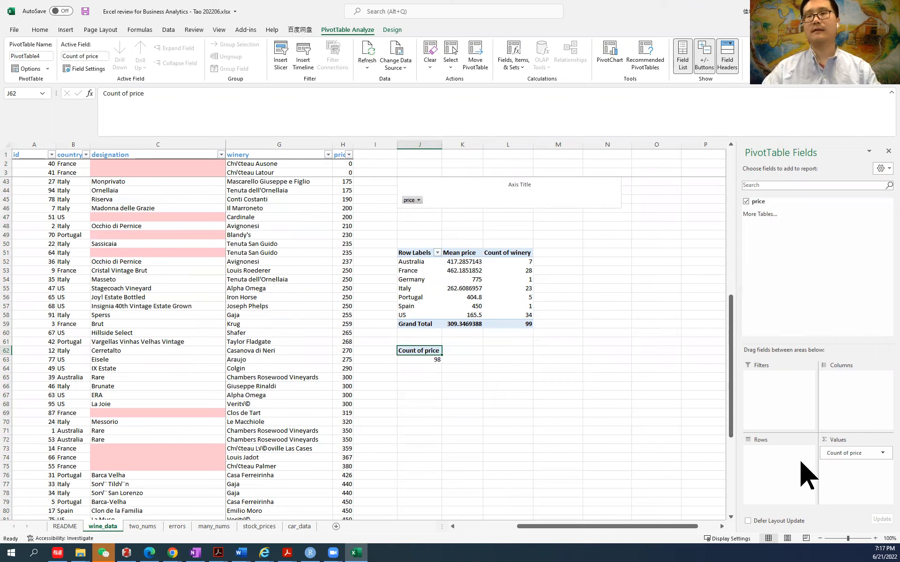
pyautogui.moveTo(756, 201); pyautogui.dragTo(783, 462)
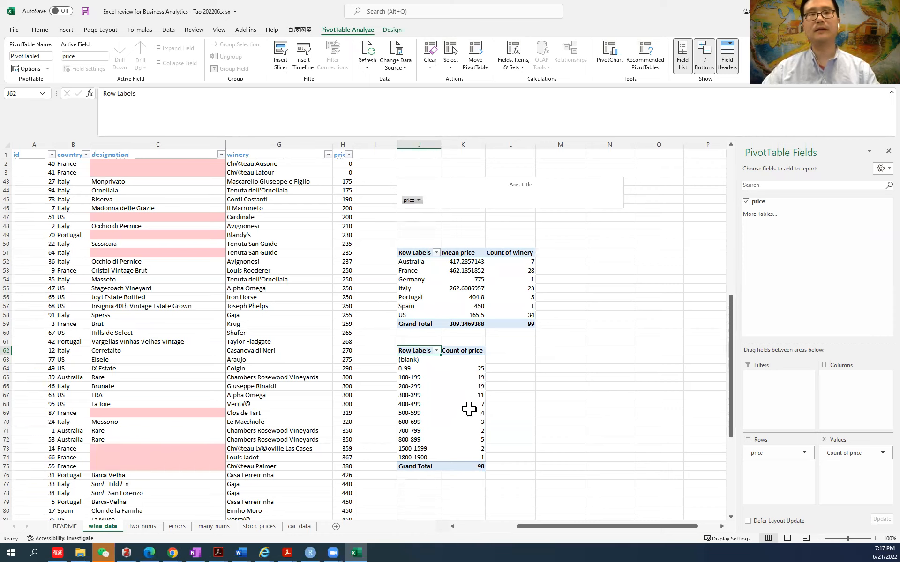
# Group the price row labels of the new PivotTable from 0 to 1900 in intervals of 200
pyautogui.rightClick(412, 377)
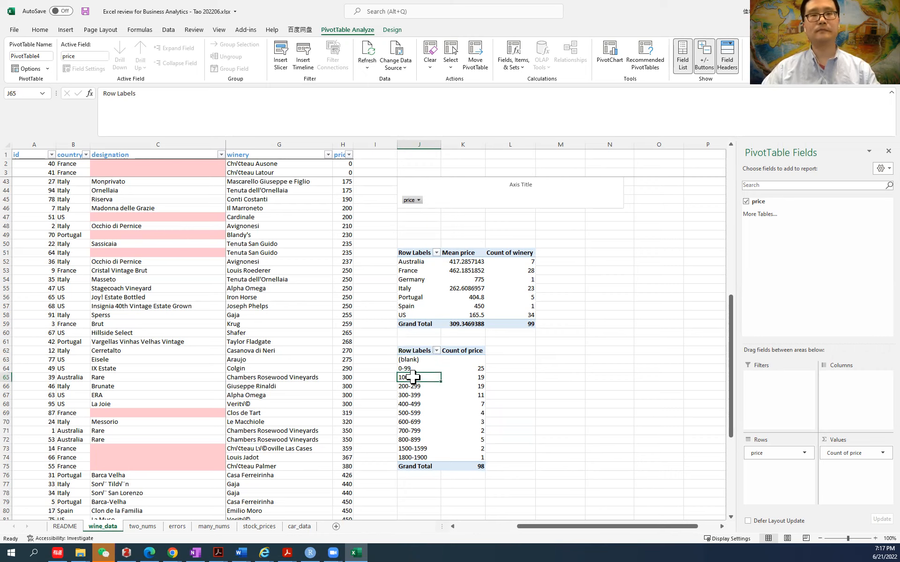
pyautogui.click(398, 409)
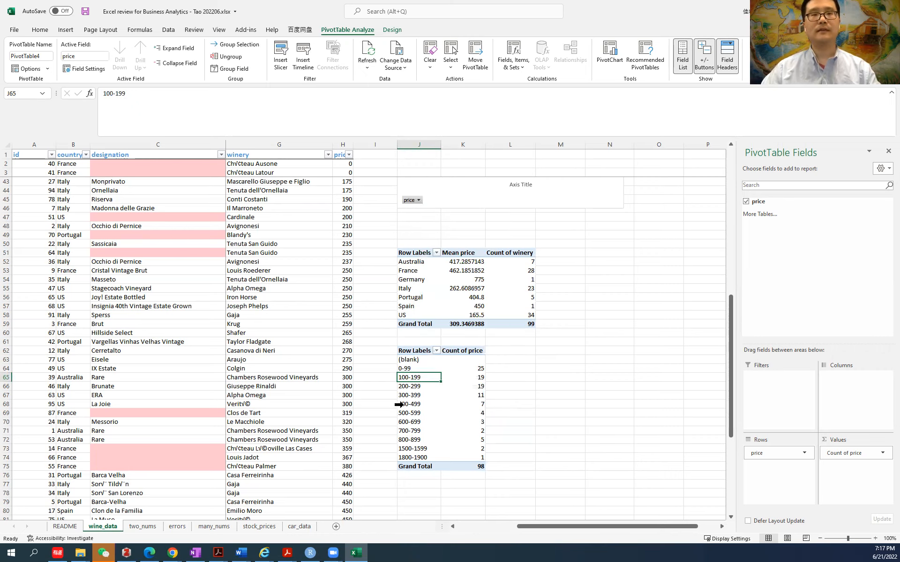
pyautogui.rightClick(416, 377)
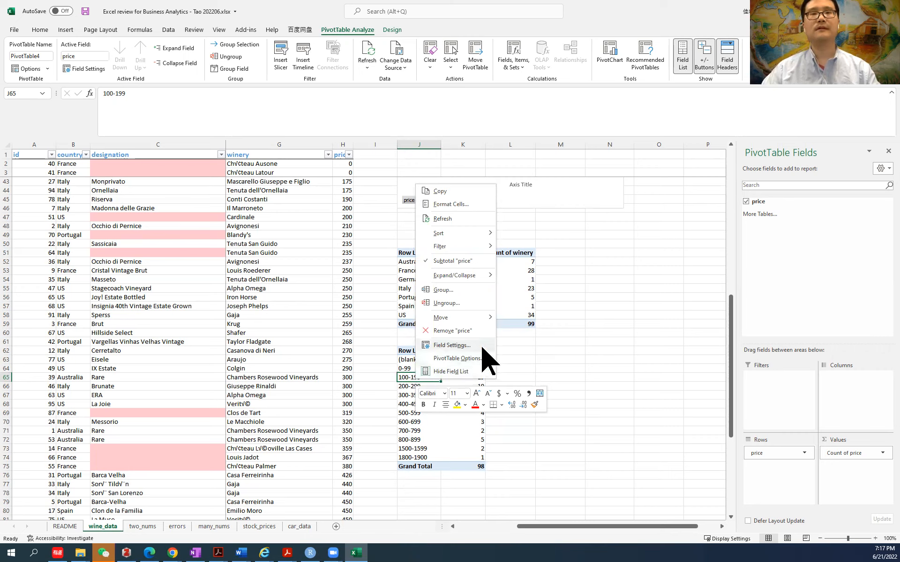
pyautogui.click(479, 290)
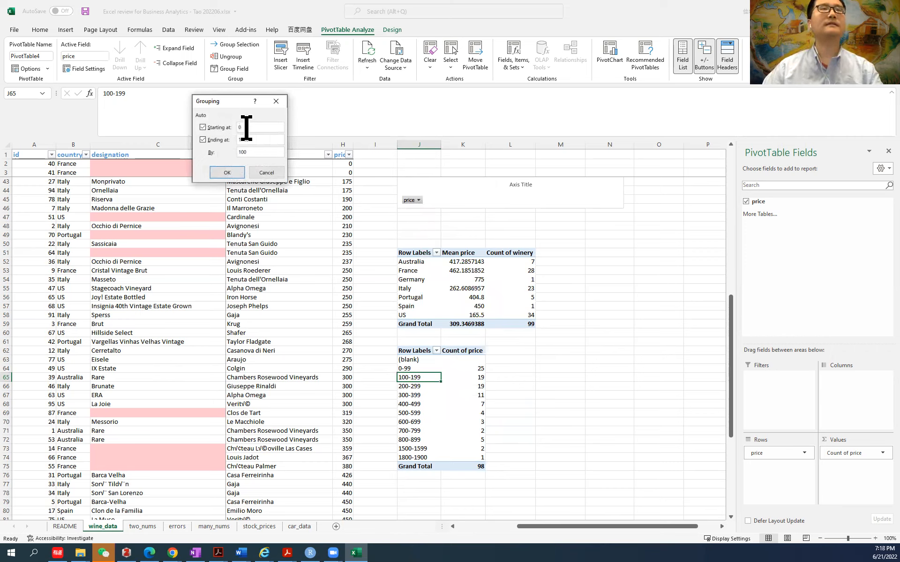
pyautogui.moveTo(253, 139); pyautogui.dragTo(239, 140)
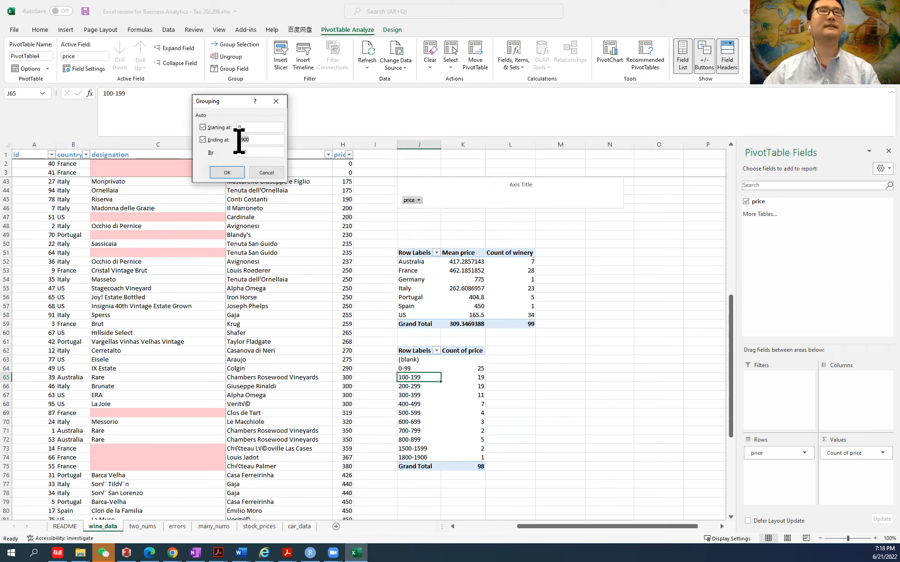
pyautogui.click(251, 153)
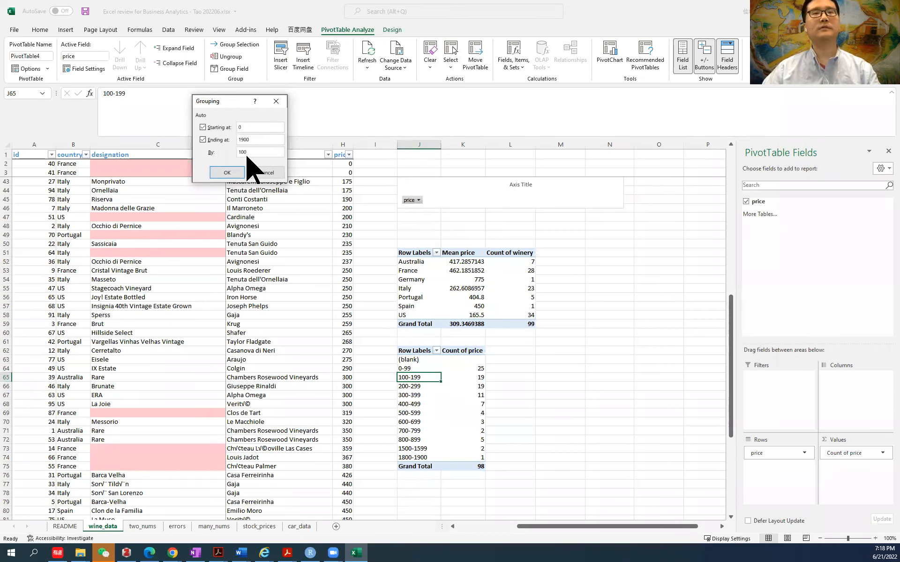
pyautogui.moveTo(247, 154); pyautogui.dragTo(235, 155)
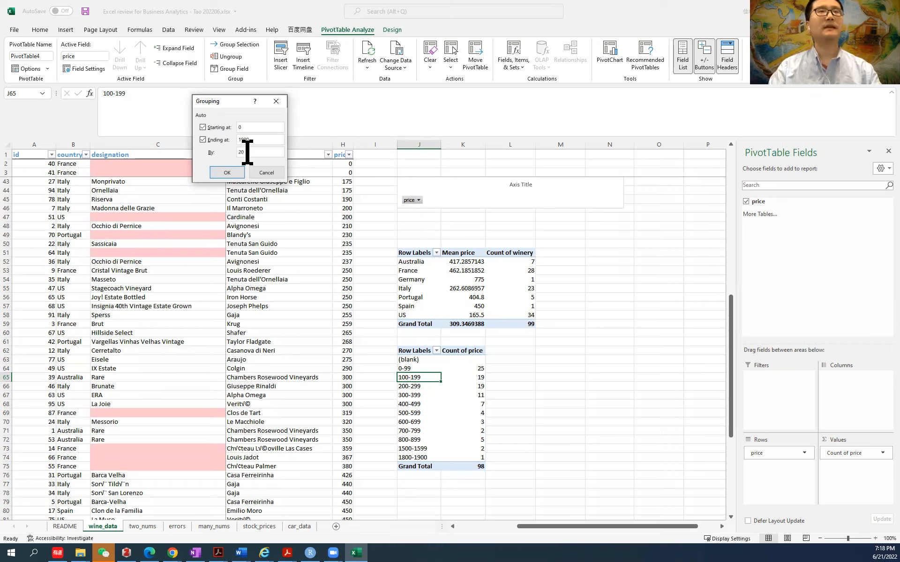
pyautogui.click(226, 173)
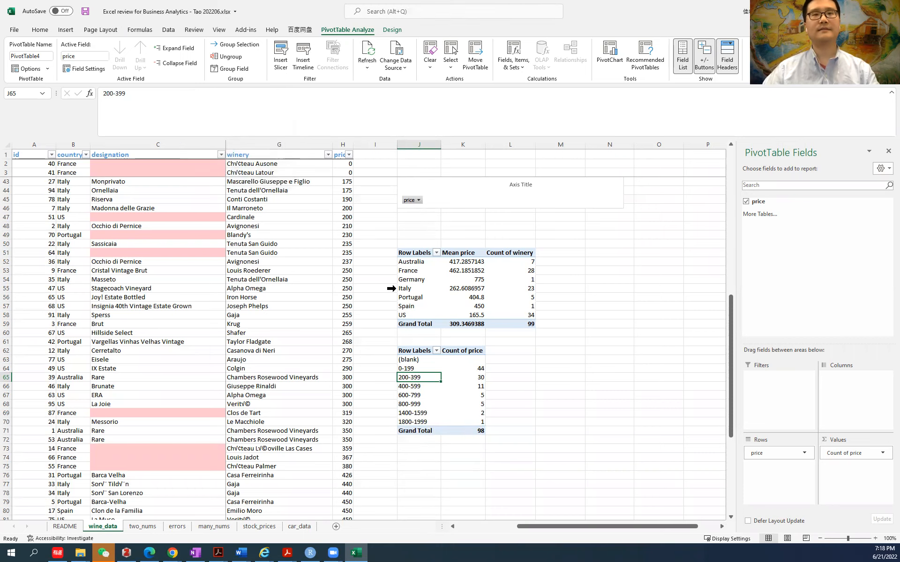
# Examine the grouped price counts and grand total, comparing them with the earlier price frequency table and its histogram higher up the sheet
pyautogui.click(428, 368)
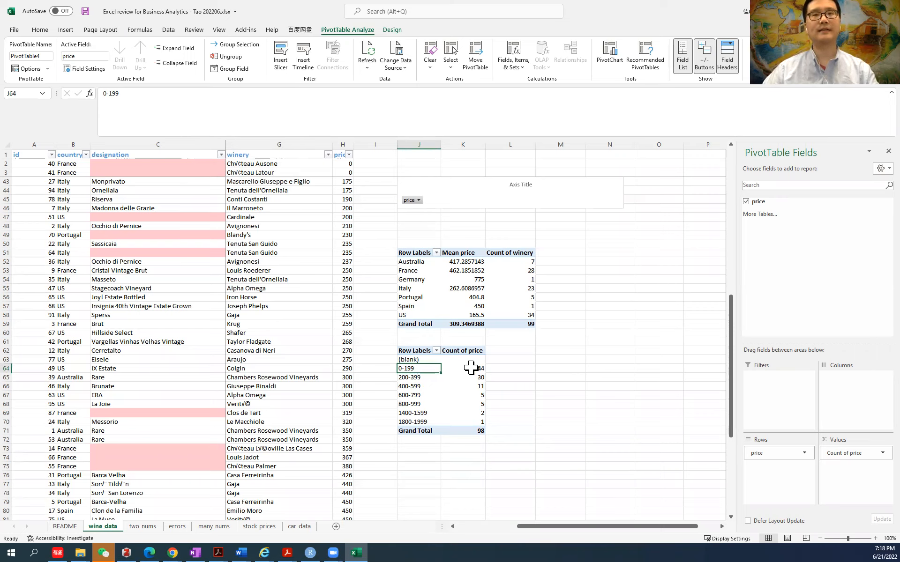
pyautogui.scroll(13, 476, 369)
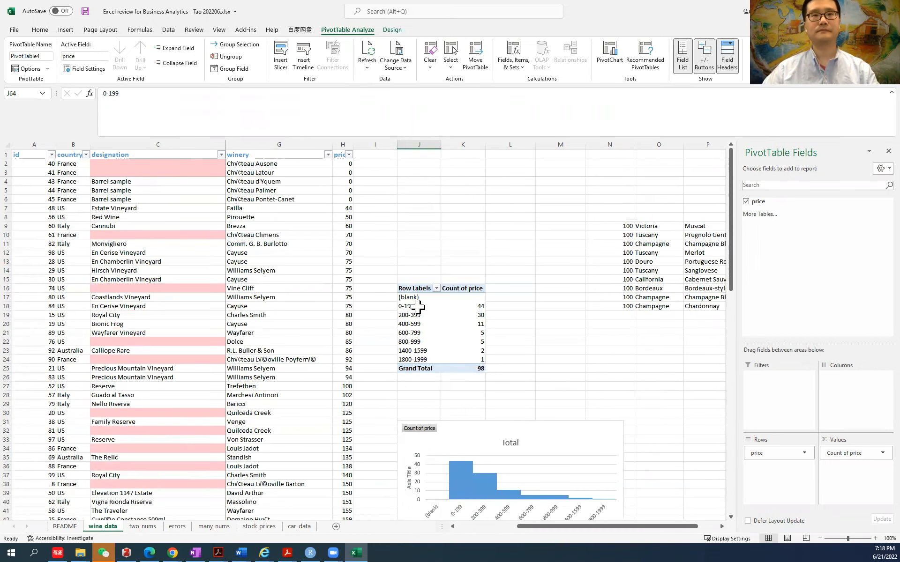
pyautogui.scroll(-5, 429, 372)
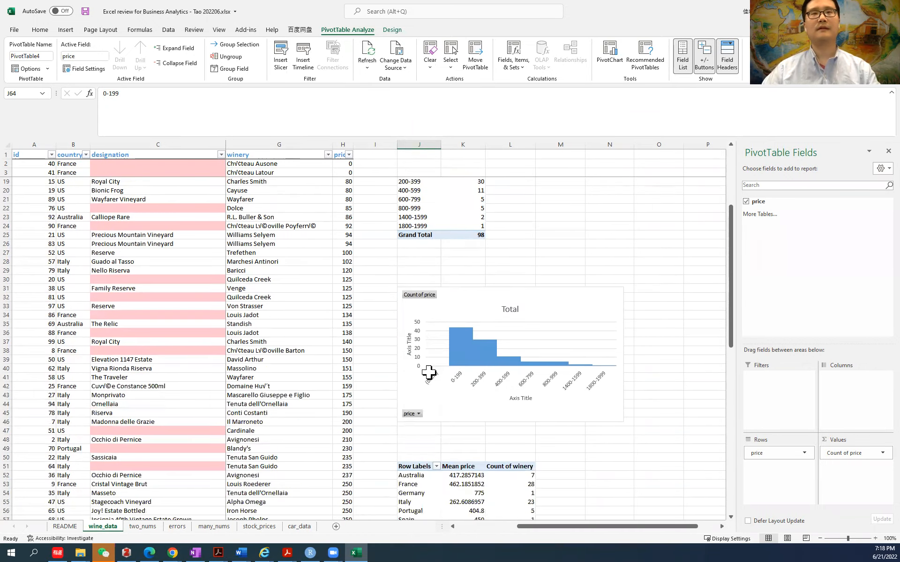
pyautogui.scroll(-7, 429, 372)
pyautogui.click(463, 395)
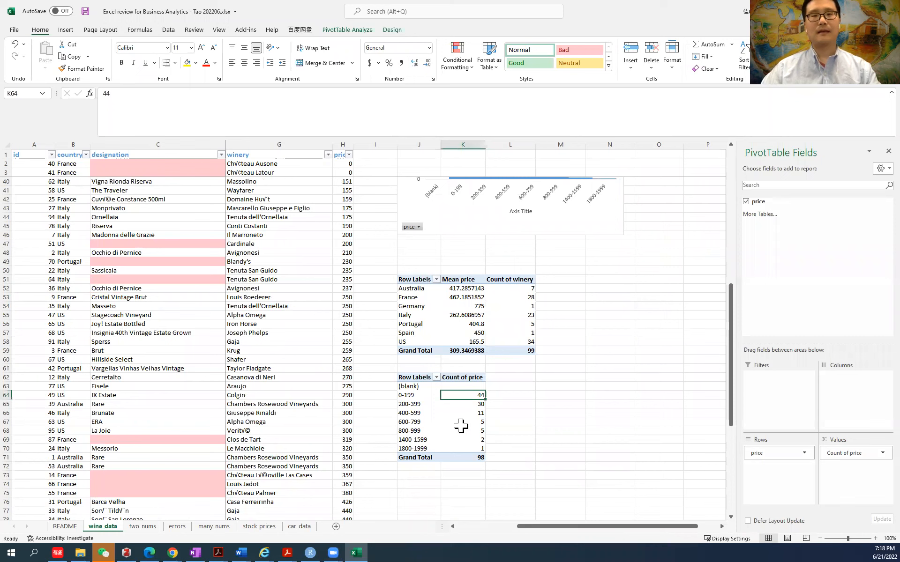
pyautogui.click(470, 458)
pyautogui.moveTo(470, 459)
pyautogui.mouseDown()
pyautogui.moveTo(462, 396)
pyautogui.moveTo(468, 458)
pyautogui.mouseUp()
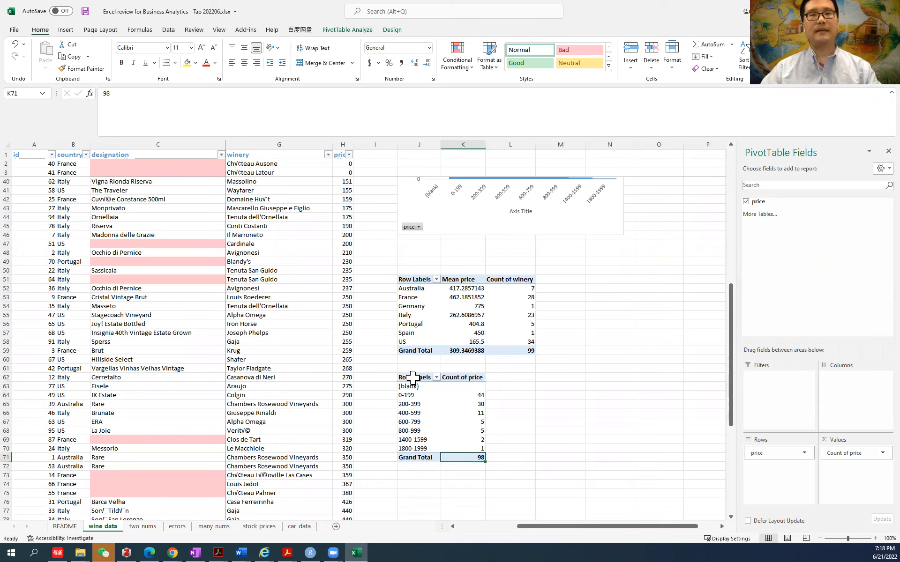
# Insert a clustered column PivotChart from the grouped price PivotTable and place it directly below that table
pyautogui.click(354, 33)
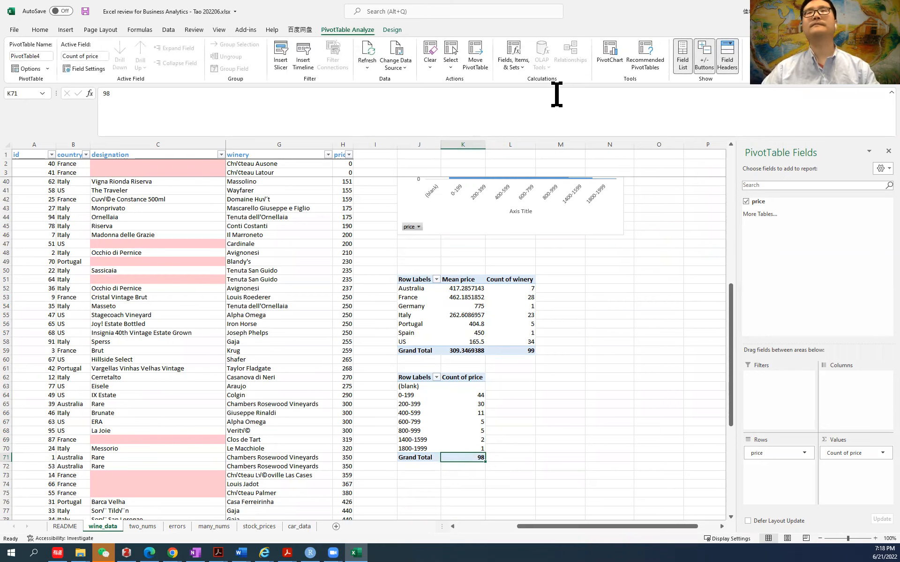
pyautogui.click(613, 54)
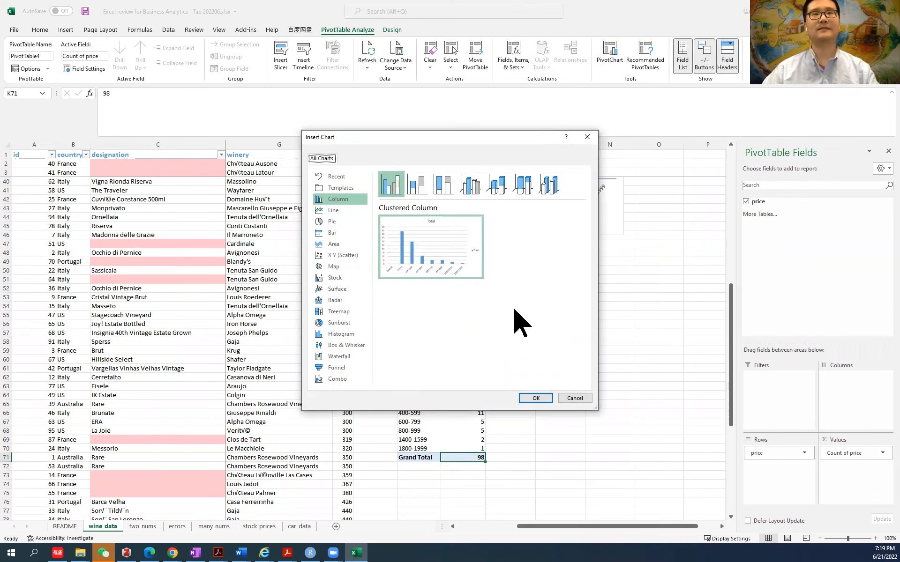
pyautogui.moveTo(452, 261)
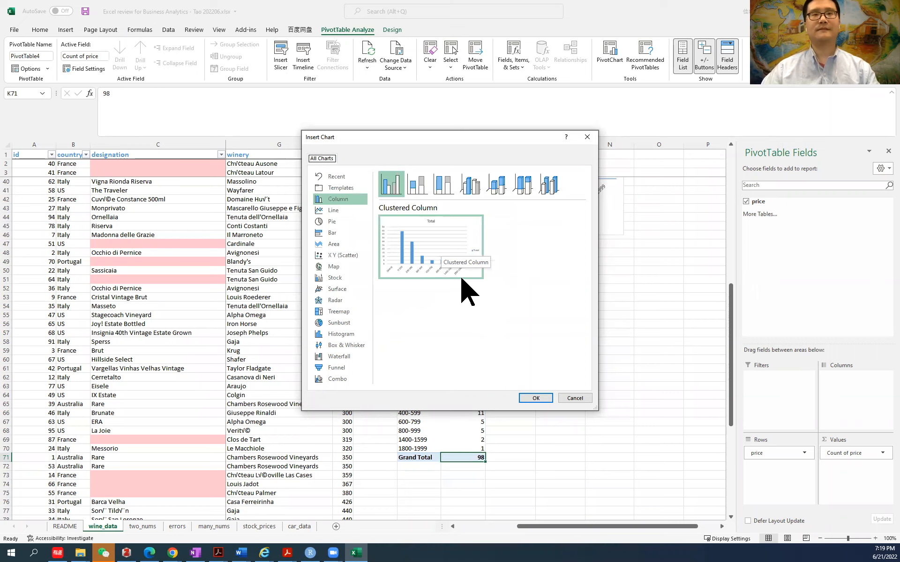
pyautogui.click(534, 398)
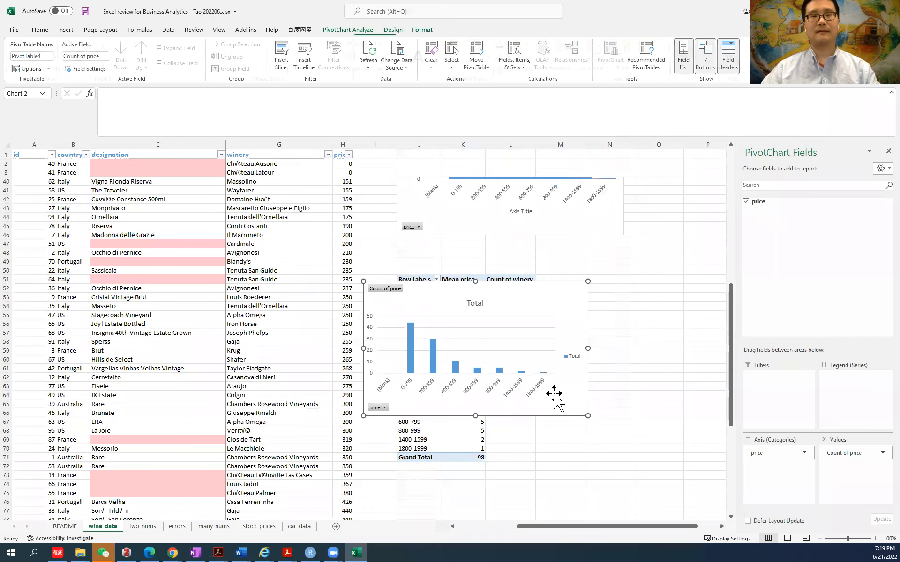
pyautogui.moveTo(518, 298); pyautogui.dragTo(554, 486)
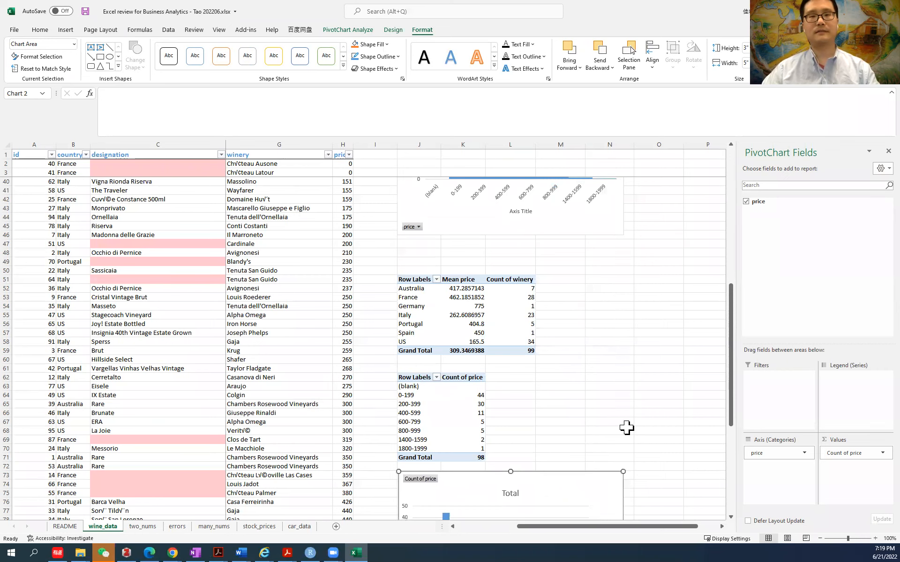
pyautogui.scroll(-4, 658, 454)
pyautogui.scroll(-2, 660, 453)
# Turn the new chart's primary major horizontal gridlines off and back on
pyautogui.click(512, 334)
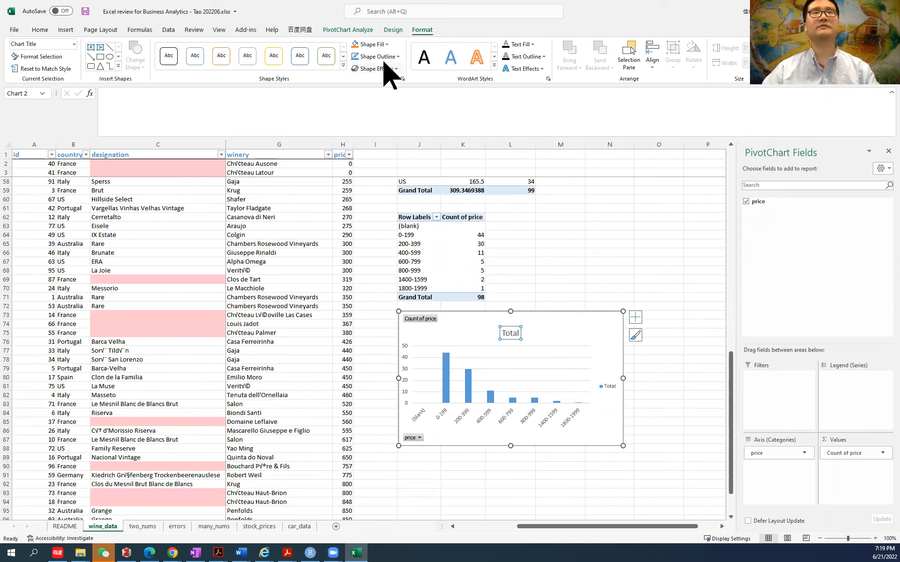
pyautogui.click(554, 324)
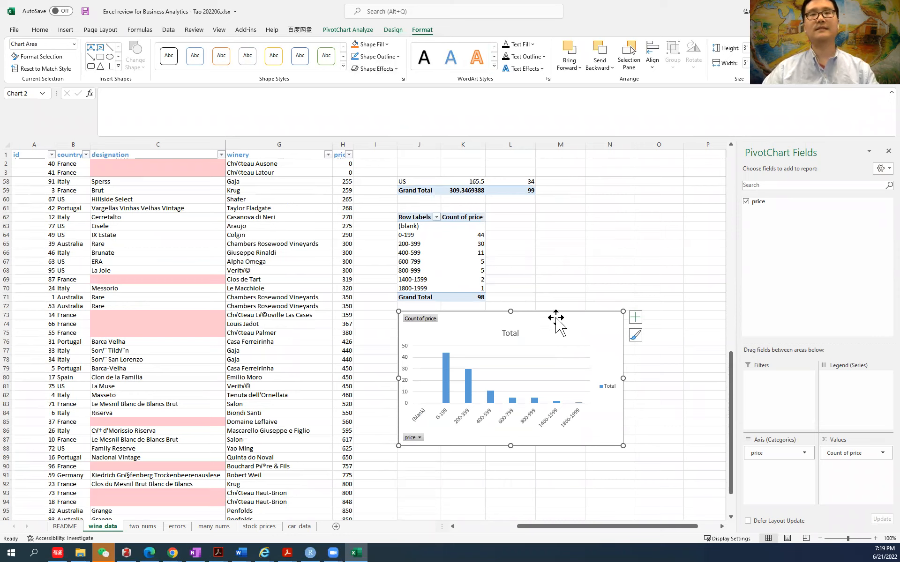
pyautogui.click(396, 32)
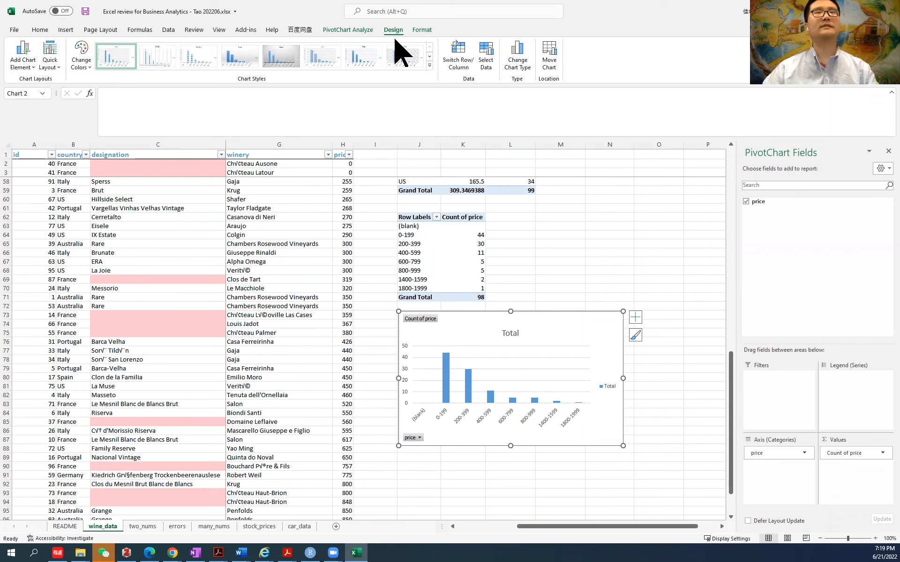
pyautogui.click(23, 56)
pyautogui.moveTo(47, 94)
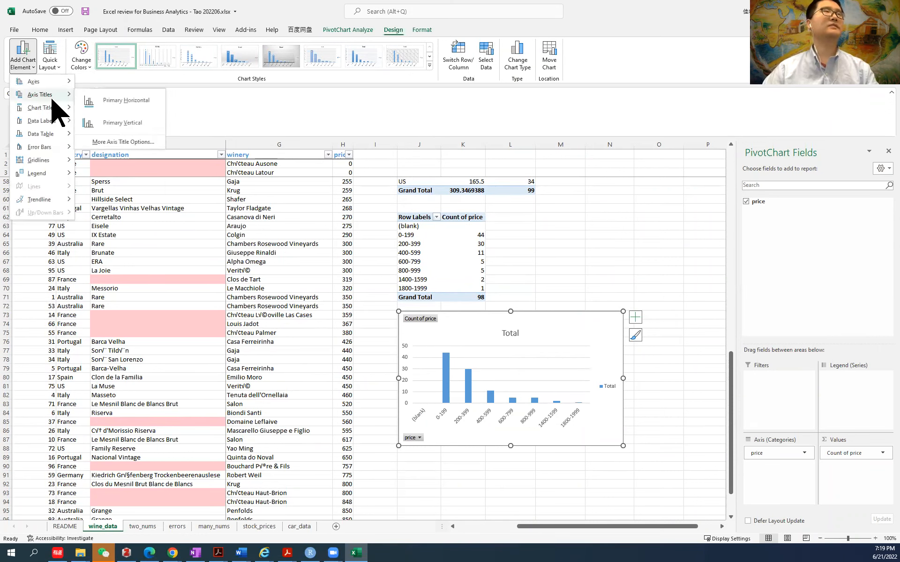
pyautogui.moveTo(35, 164)
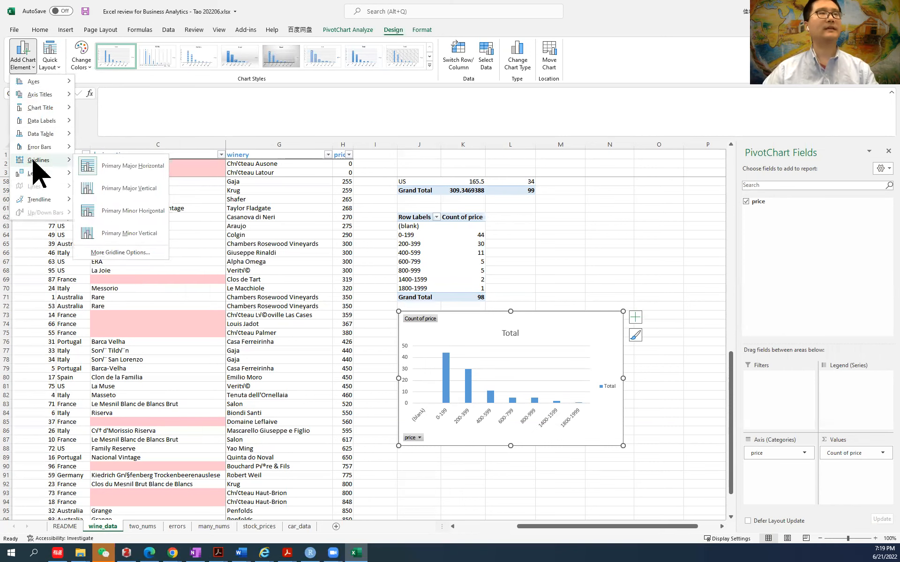
pyautogui.click(116, 166)
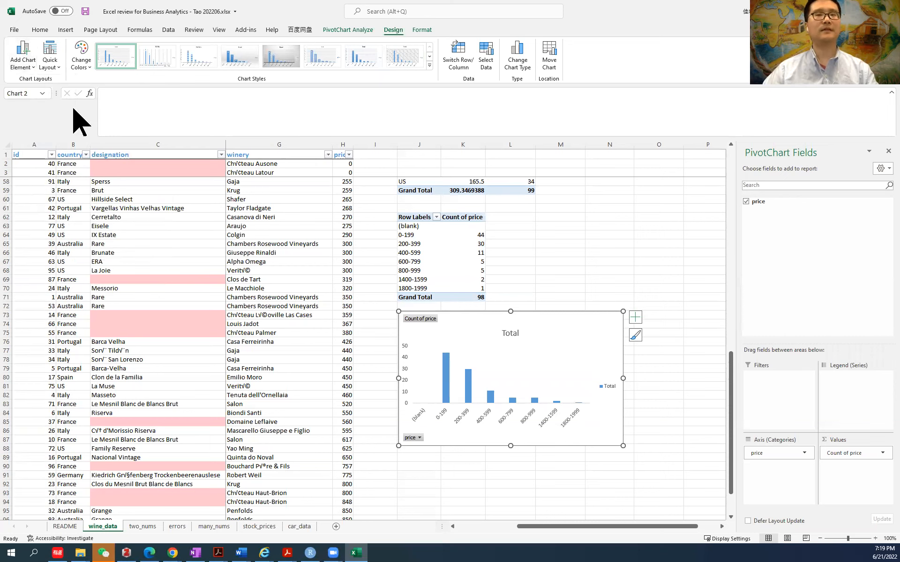
pyautogui.click(26, 65)
pyautogui.moveTo(48, 161)
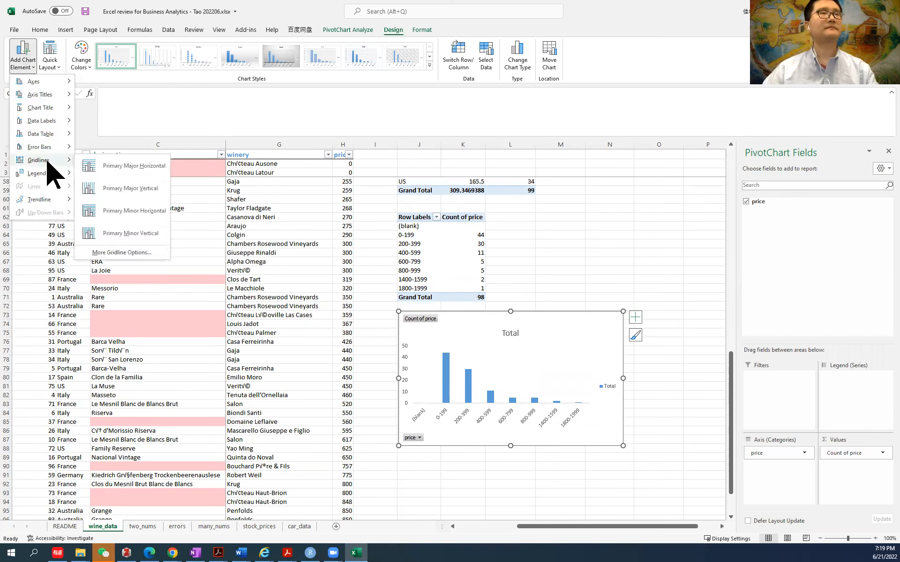
pyautogui.click(131, 167)
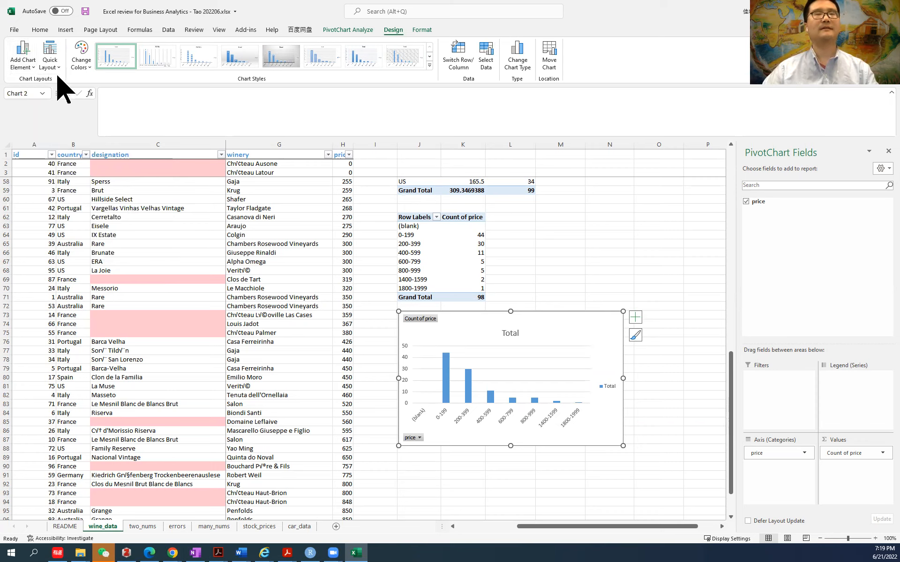
# Remove the legend from the price frequency PivotChart
pyautogui.click(26, 66)
pyautogui.moveTo(62, 173)
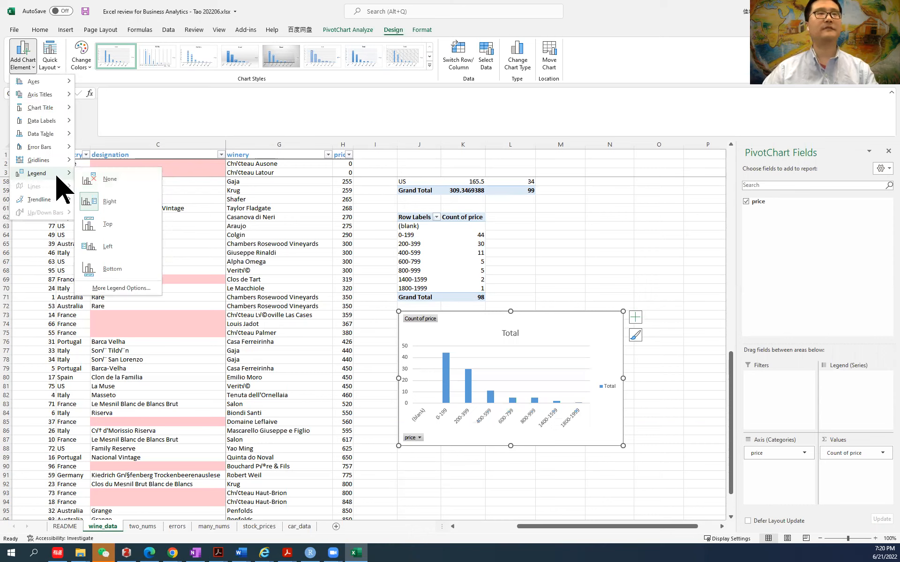
pyautogui.click(124, 184)
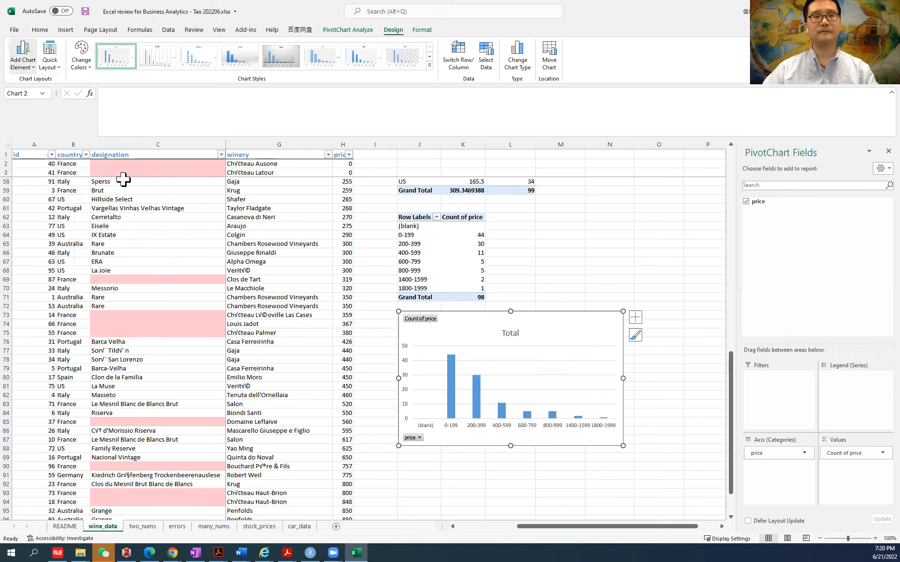
# Replace the PivotChart's title with "Frequency distribution of win price"
pyautogui.click(508, 333)
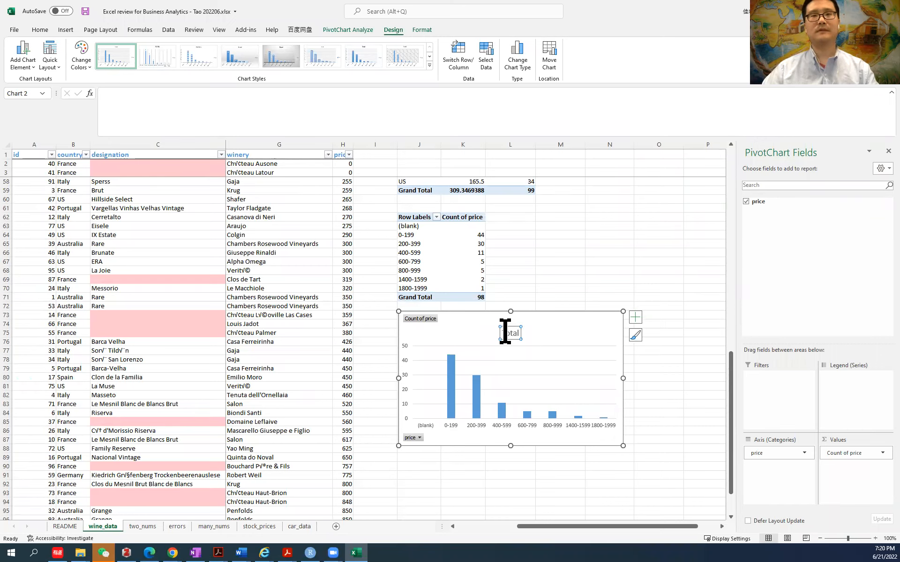
pyautogui.moveTo(503, 333); pyautogui.dragTo(515, 335)
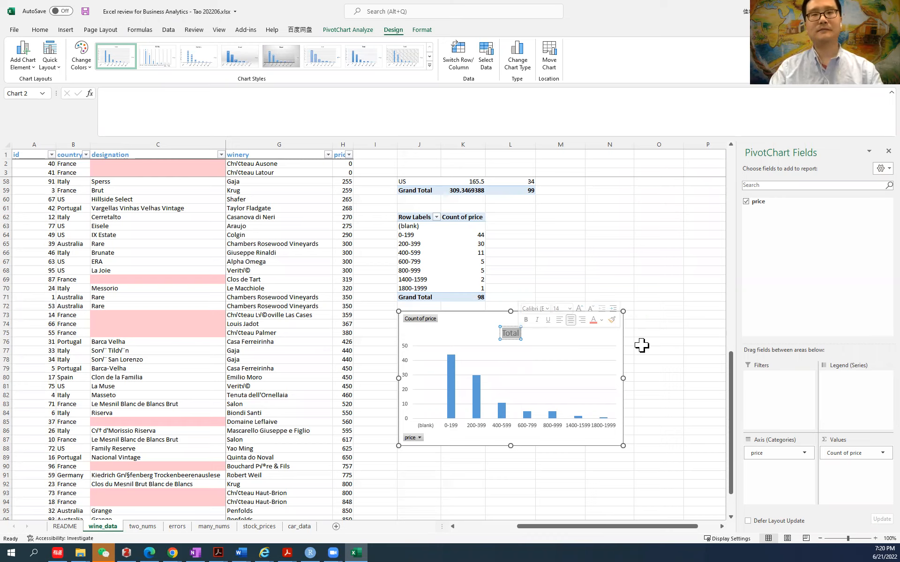
pyautogui.write('Frequen')
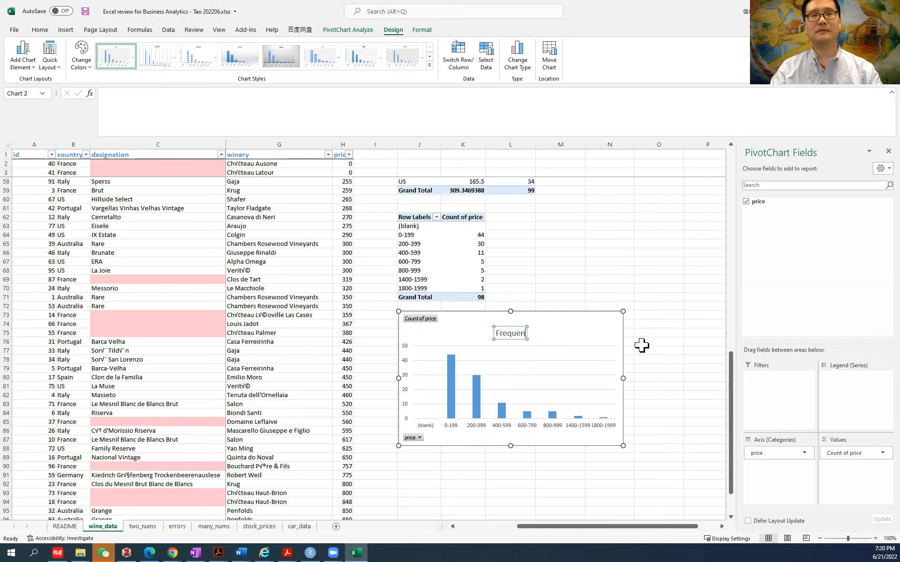
pyautogui.write('cy distribution')
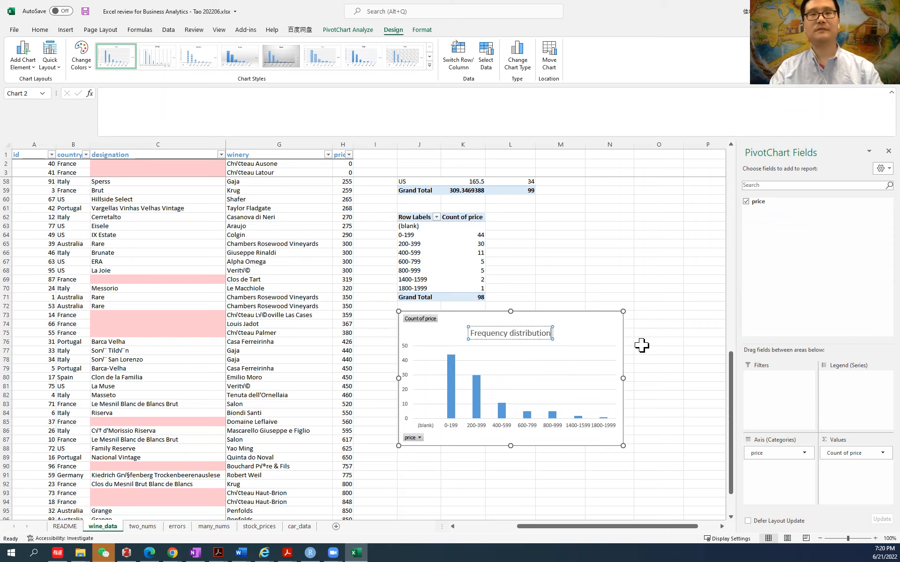
pyautogui.write(' of win price')
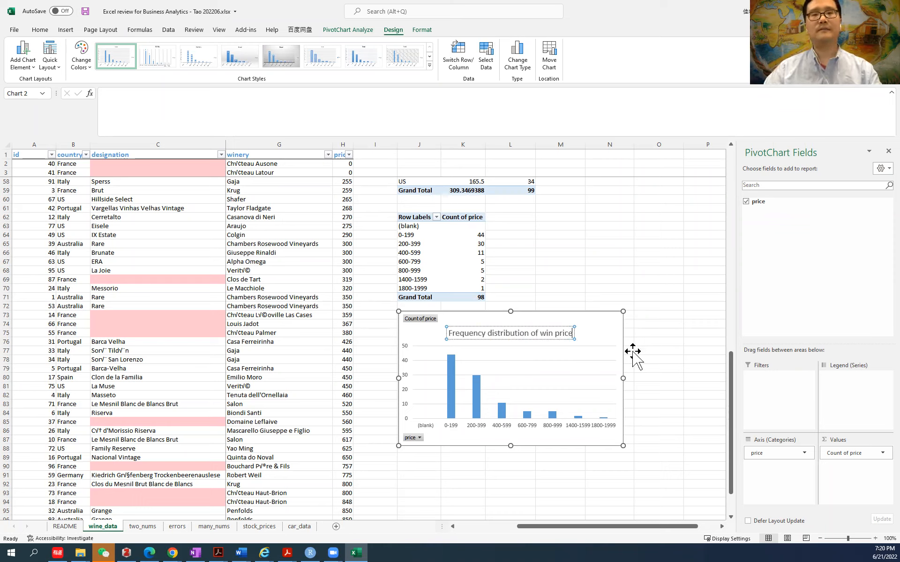
pyautogui.click(461, 397)
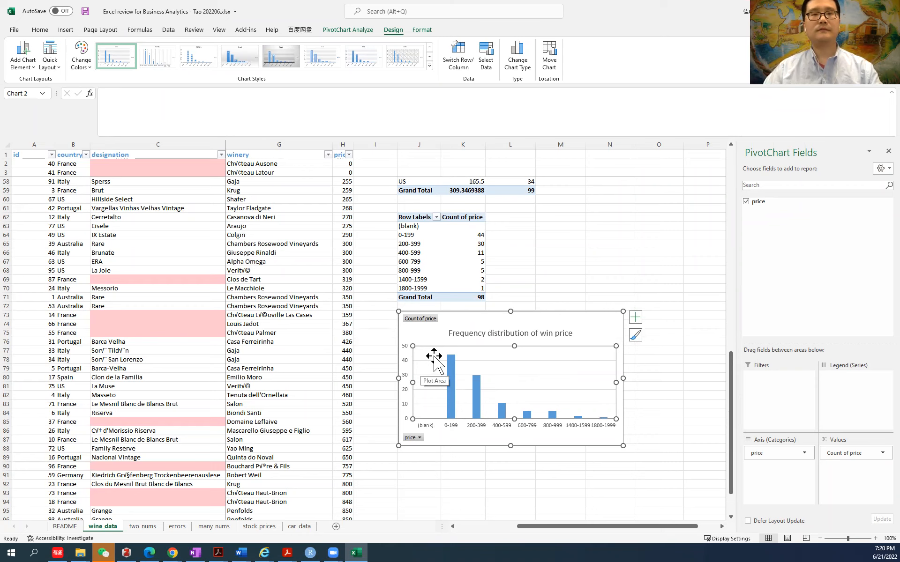
pyautogui.moveTo(454, 370)
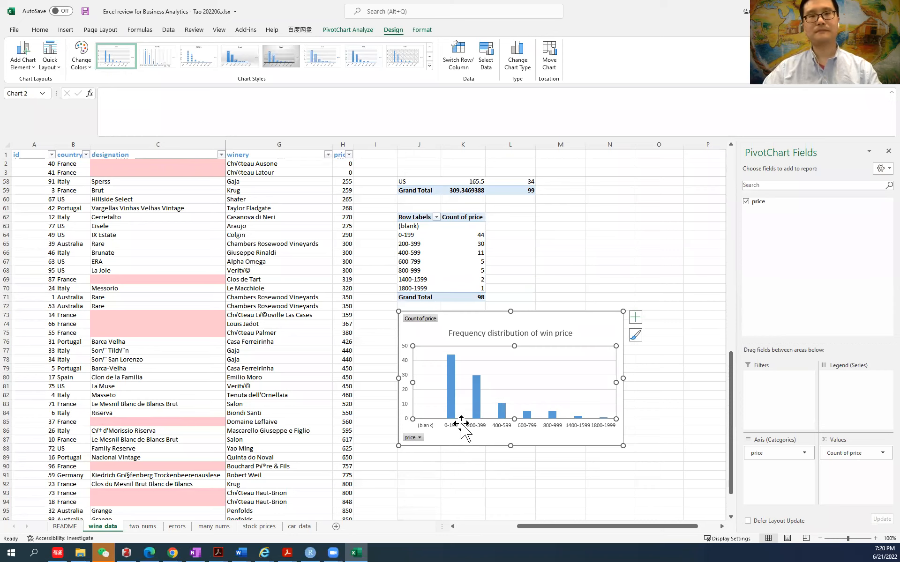
# Filter the (blank) group out of the row labels in the grouped price PivotTable
pyautogui.click(468, 242)
pyautogui.scroll(-6, 319, 277)
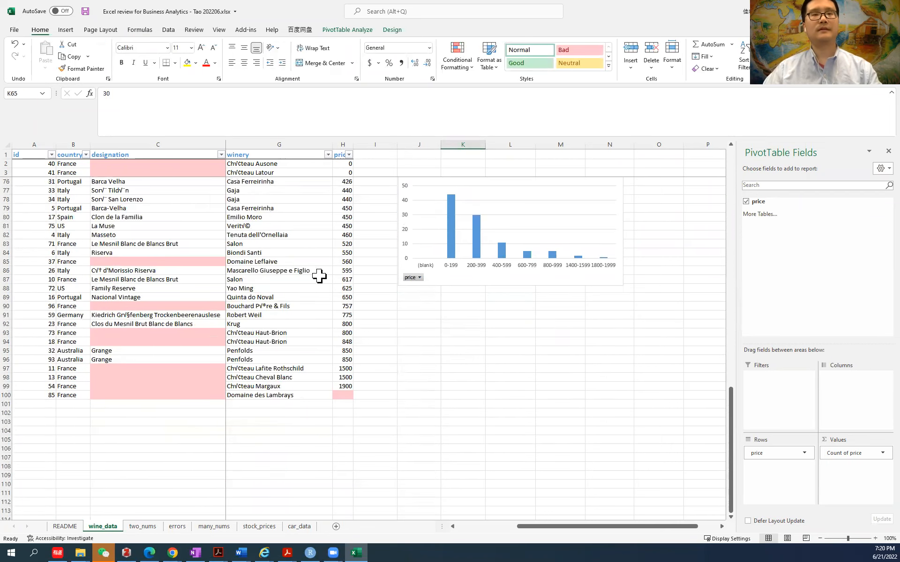
pyautogui.scroll(6, 321, 279)
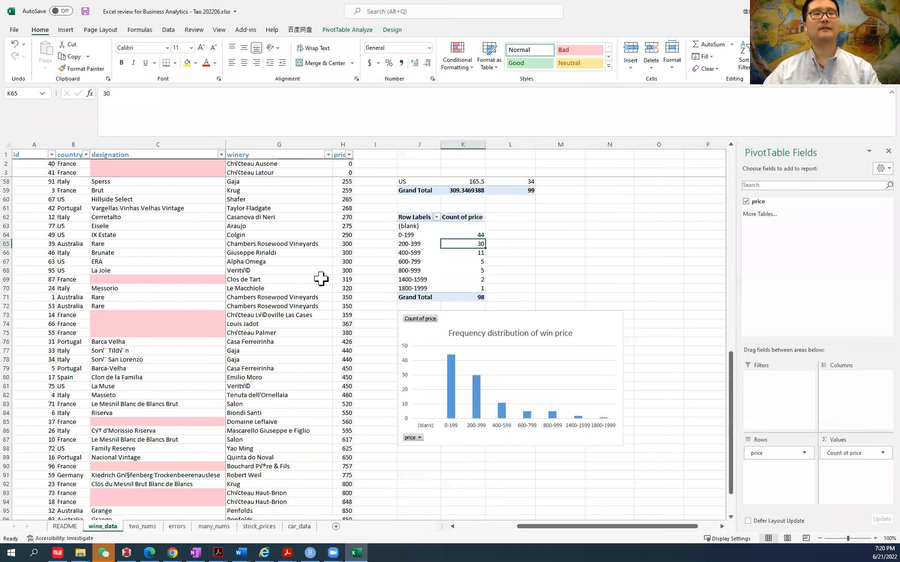
pyautogui.scroll(-5, 321, 279)
pyautogui.scroll(5, 320, 278)
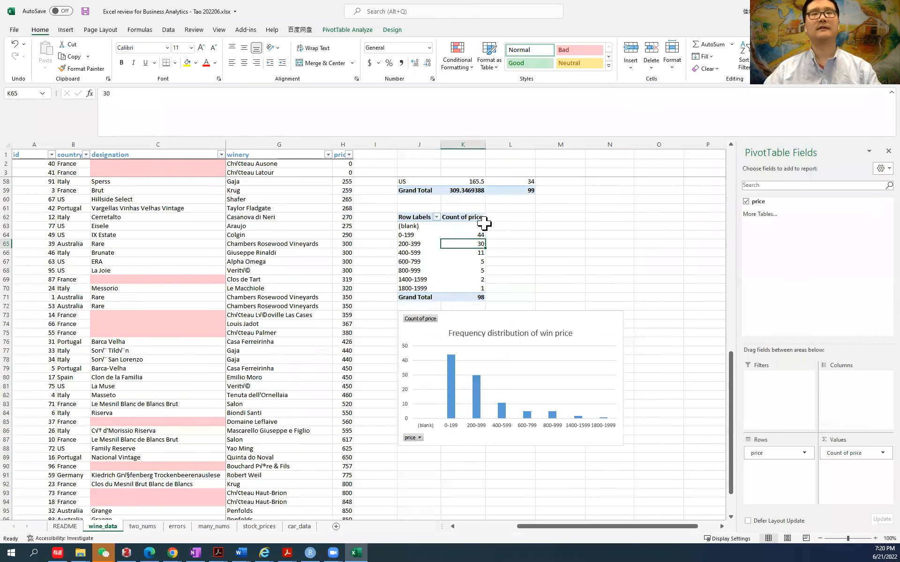
pyautogui.click(436, 217)
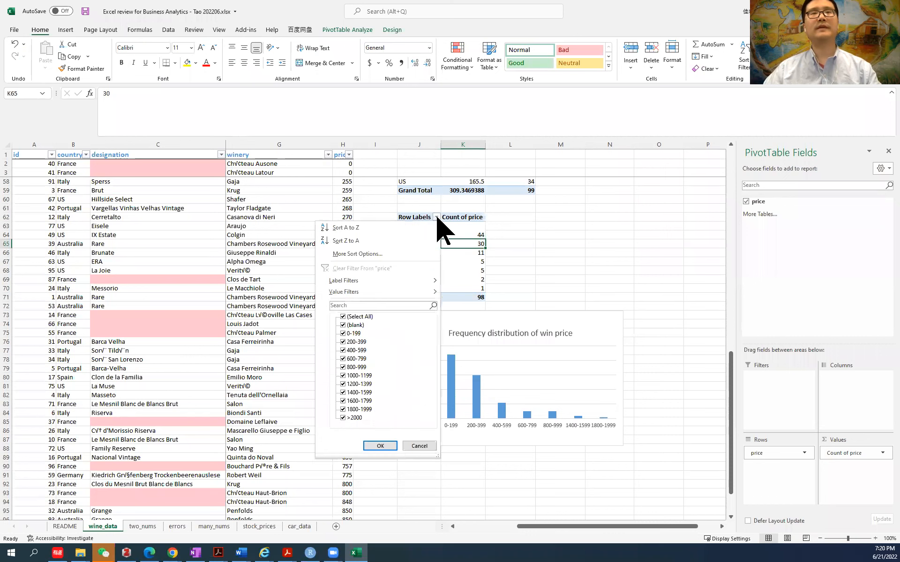
pyautogui.click(342, 326)
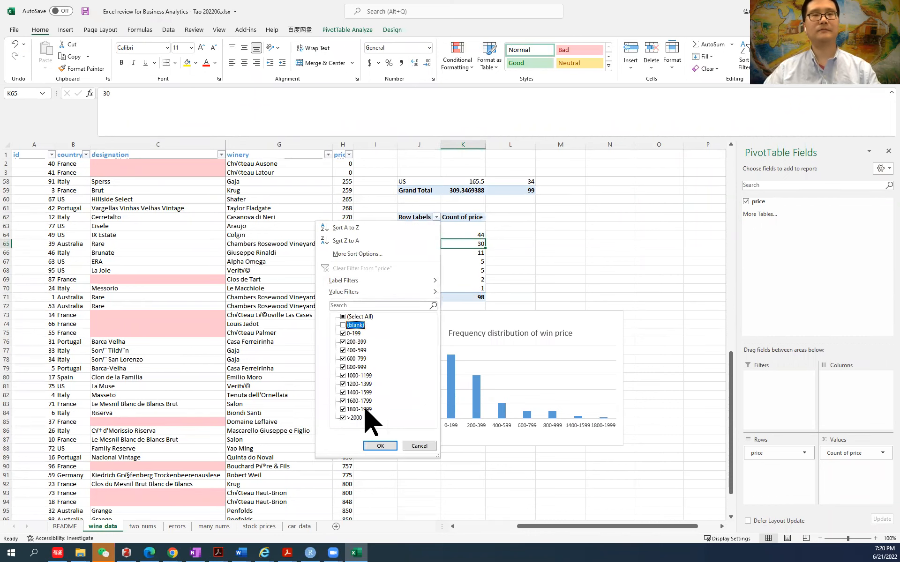
pyautogui.click(381, 445)
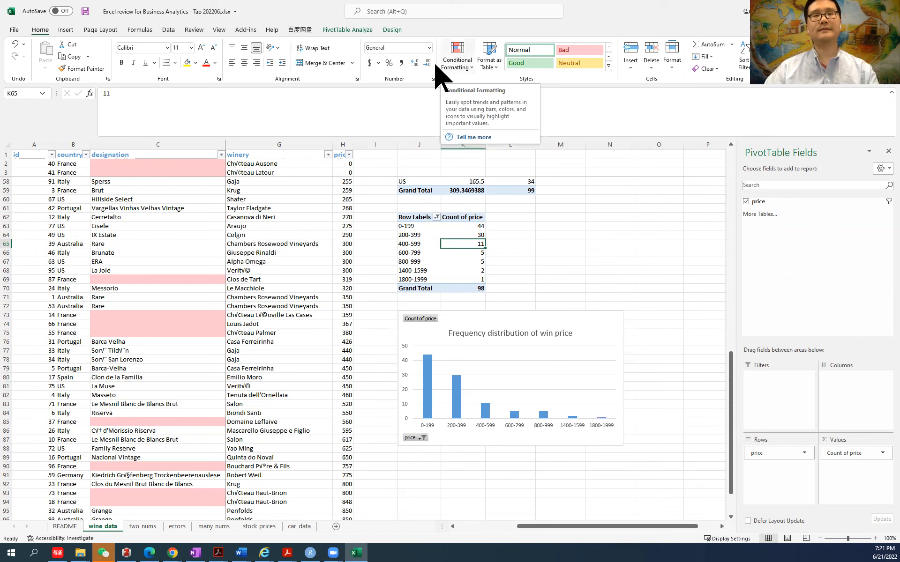
# Apply the quick layout with gapless columns and titles on both axes to the price frequency PivotChart, giving it a histogram look
pyautogui.click(393, 30)
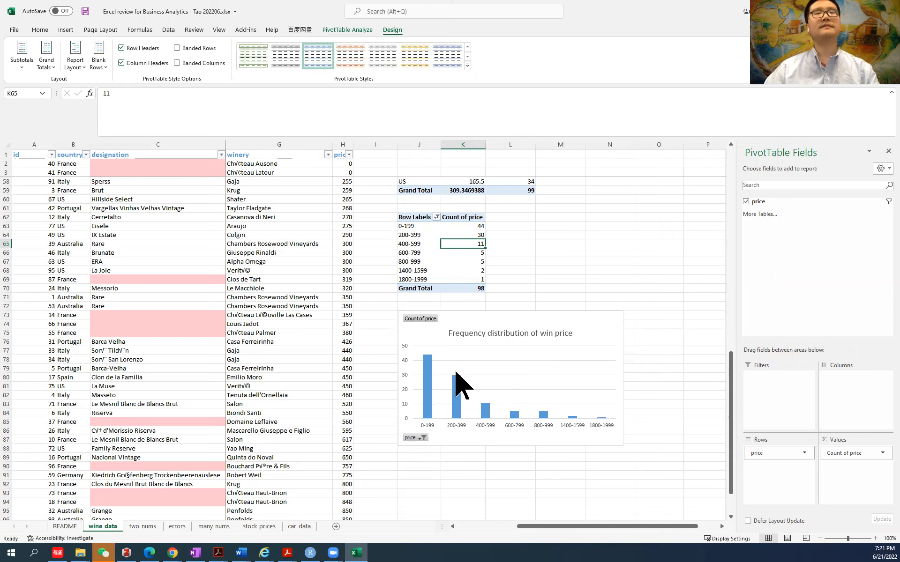
pyautogui.click(478, 335)
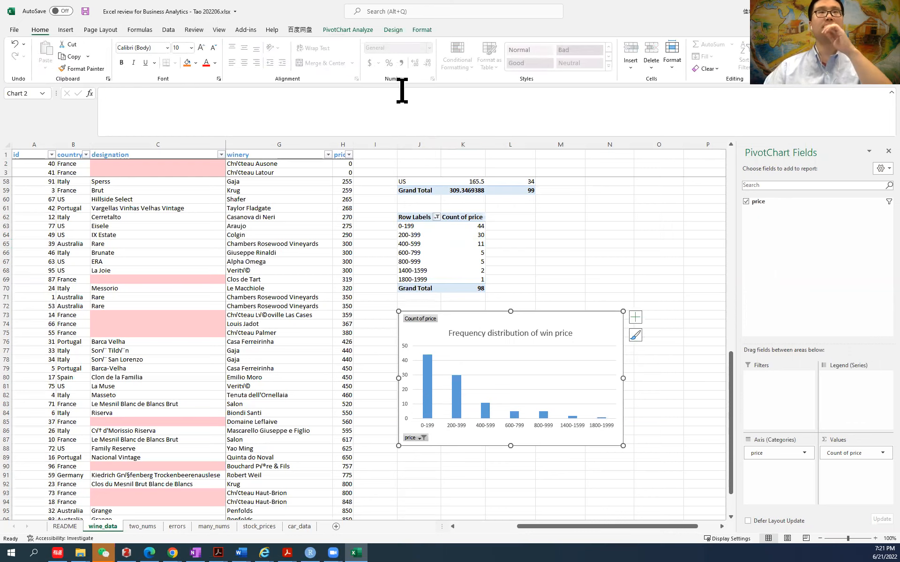
pyautogui.click(393, 30)
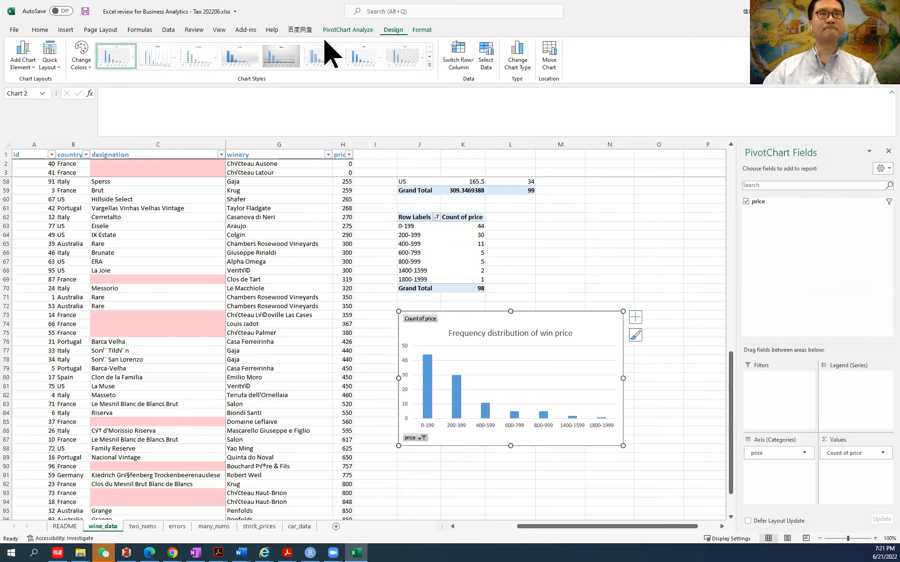
pyautogui.click(53, 68)
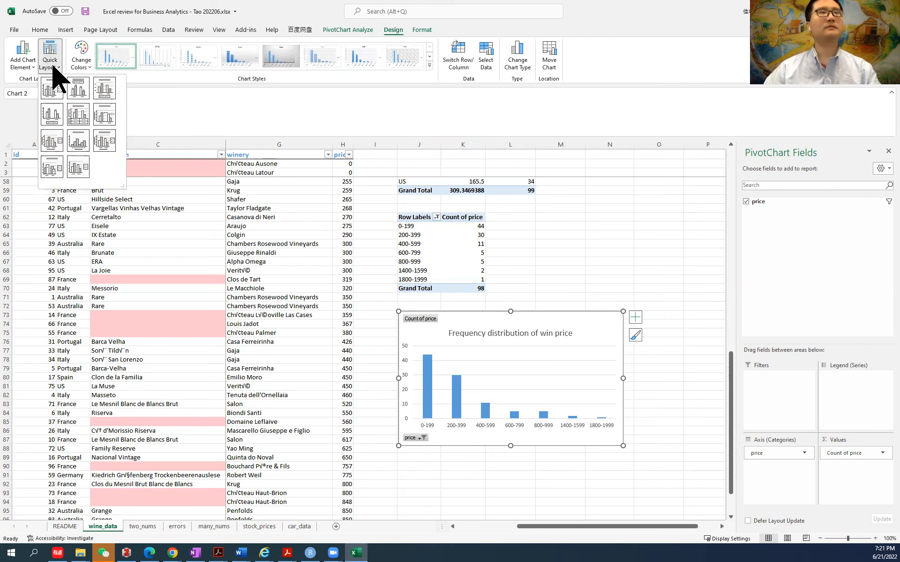
pyautogui.click(79, 146)
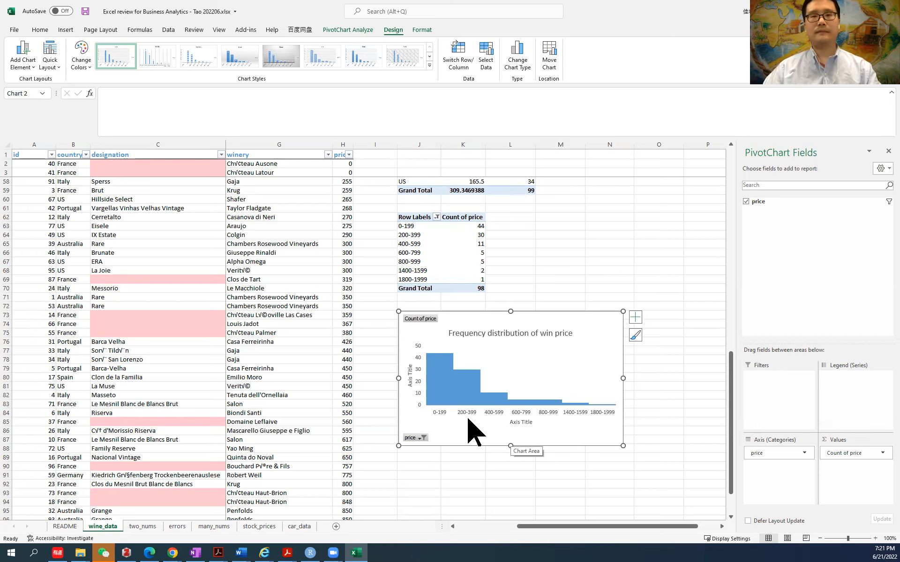
# Remove the primary horizontal axis title from the win price frequency distribution chart
pyautogui.click(410, 377)
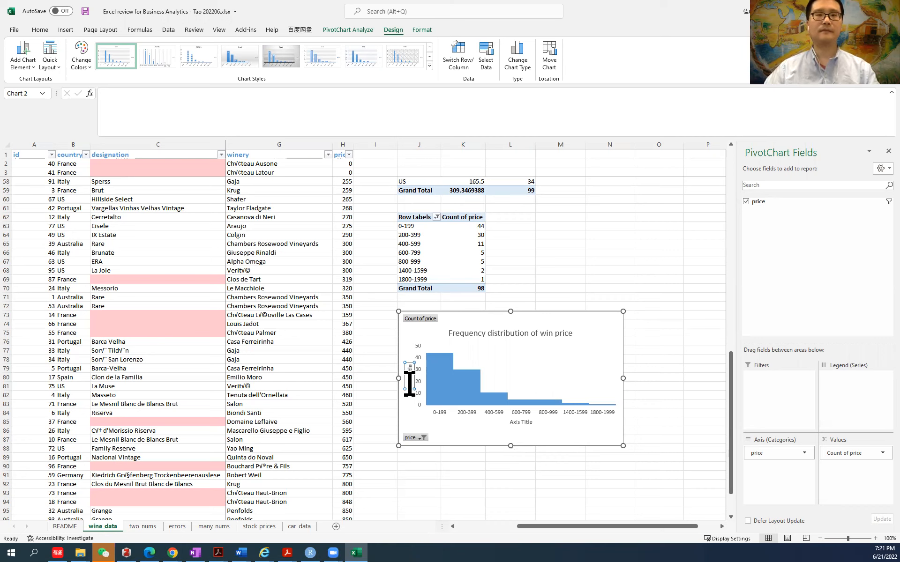
pyautogui.doubleClick(409, 382)
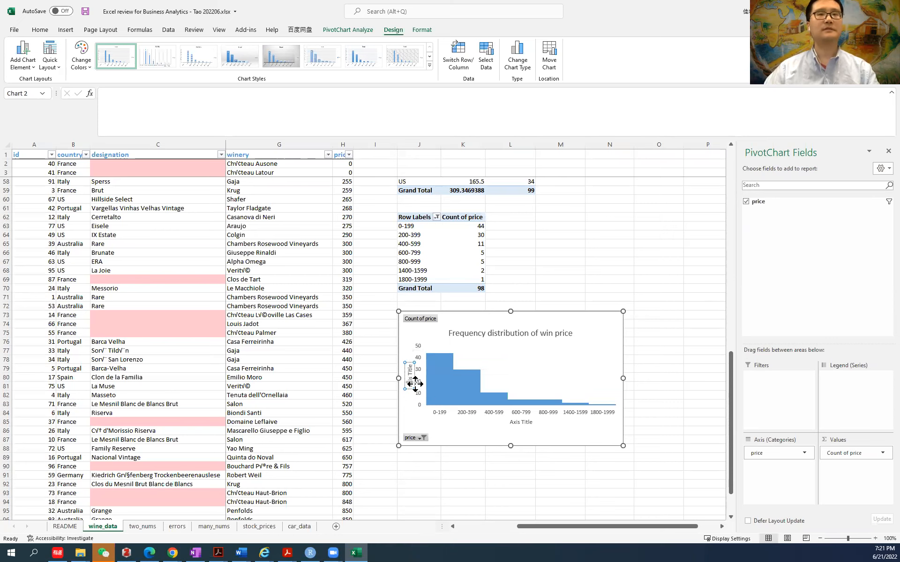
pyautogui.click(24, 59)
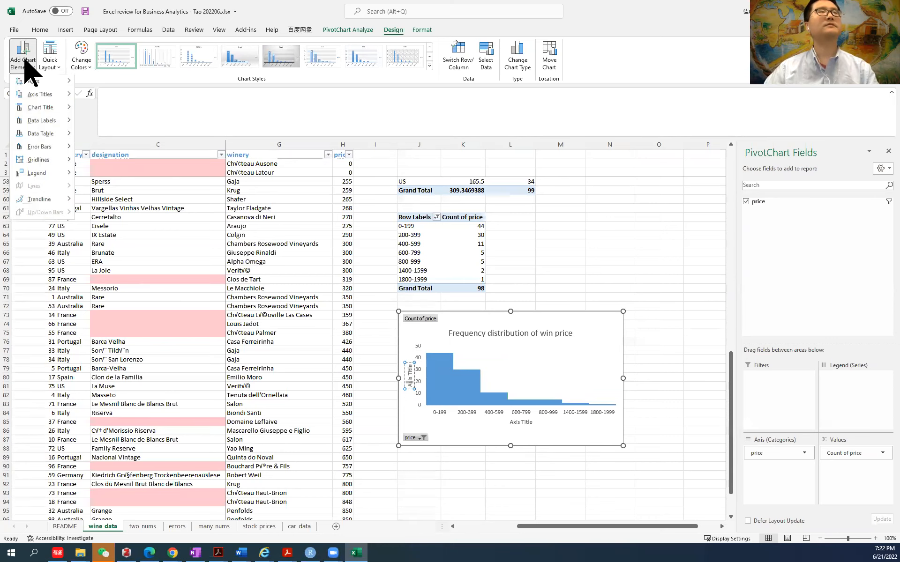
pyautogui.moveTo(43, 95)
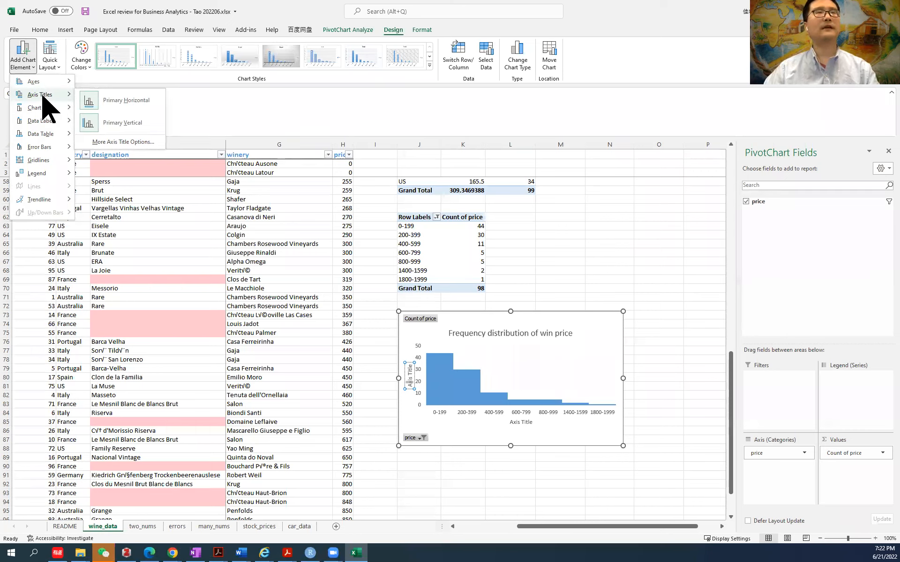
pyautogui.click(144, 107)
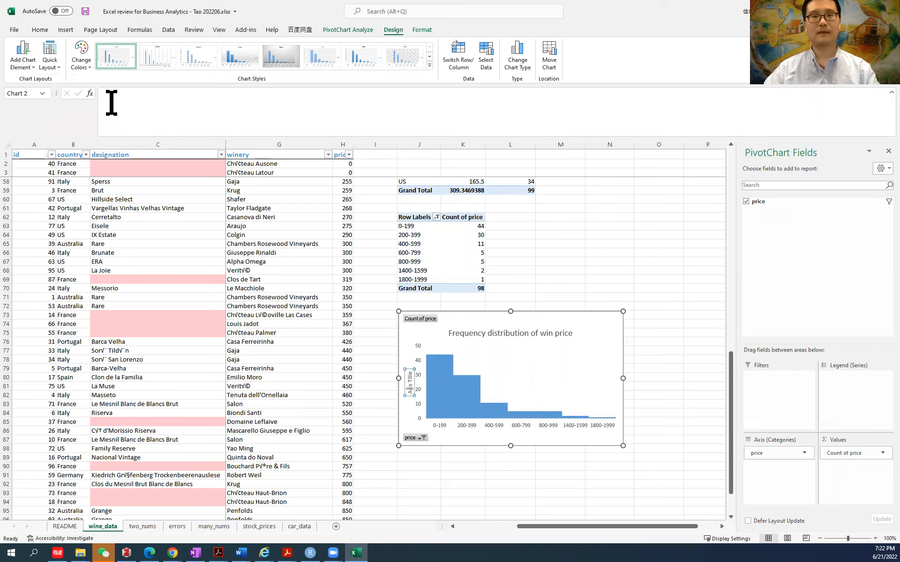
# Add a primary horizontal axis title to the frequency distribution chart and set its text to "in dollar"
pyautogui.click(25, 63)
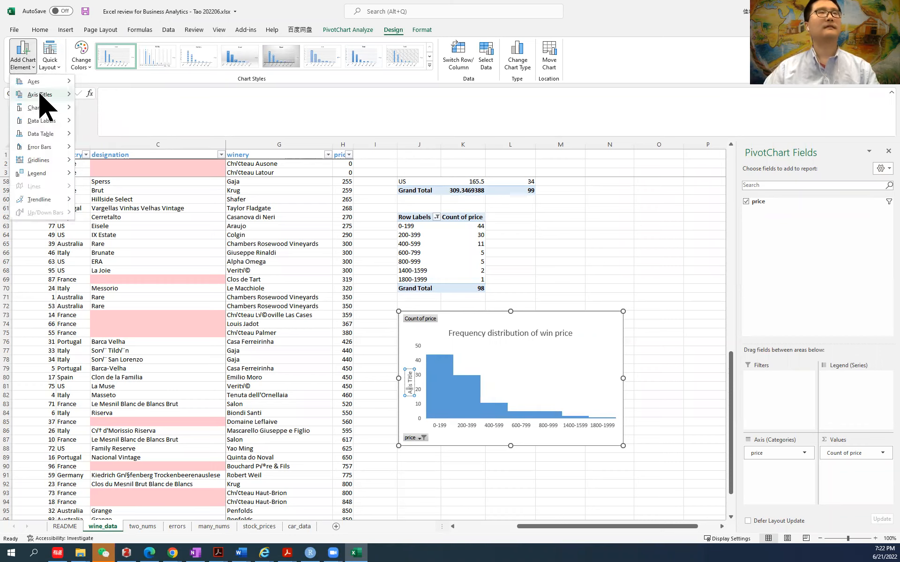
pyautogui.click(126, 101)
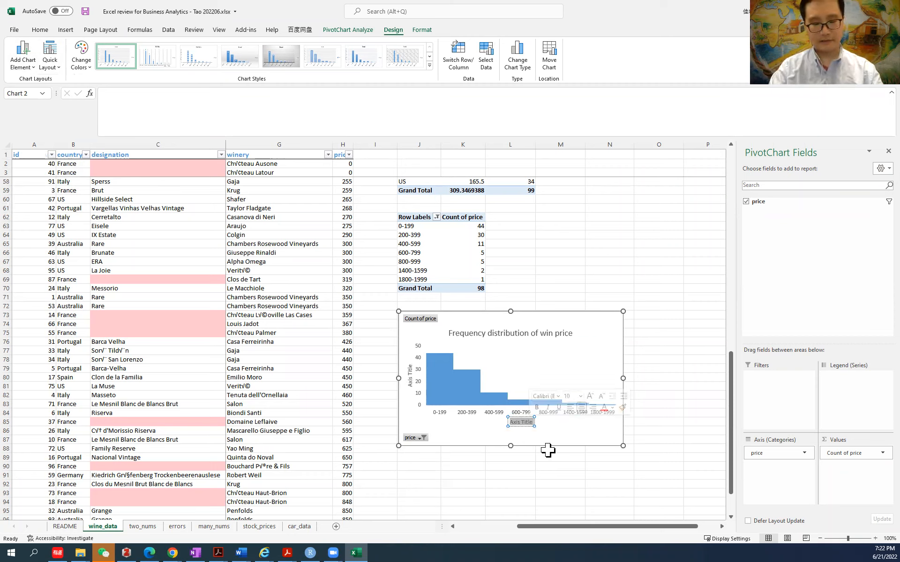
pyautogui.write('in dollar')
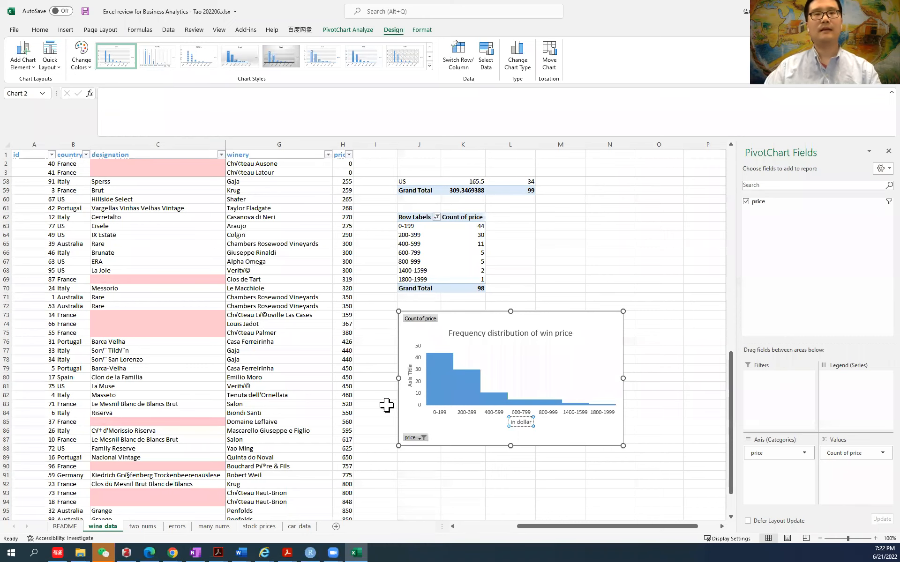
# Set the vertical axis title of the frequency distribution chart to "Count of winery"
pyautogui.click(411, 382)
pyautogui.moveTo(411, 382); pyautogui.dragTo(411, 365)
pyautogui.write('Cou')
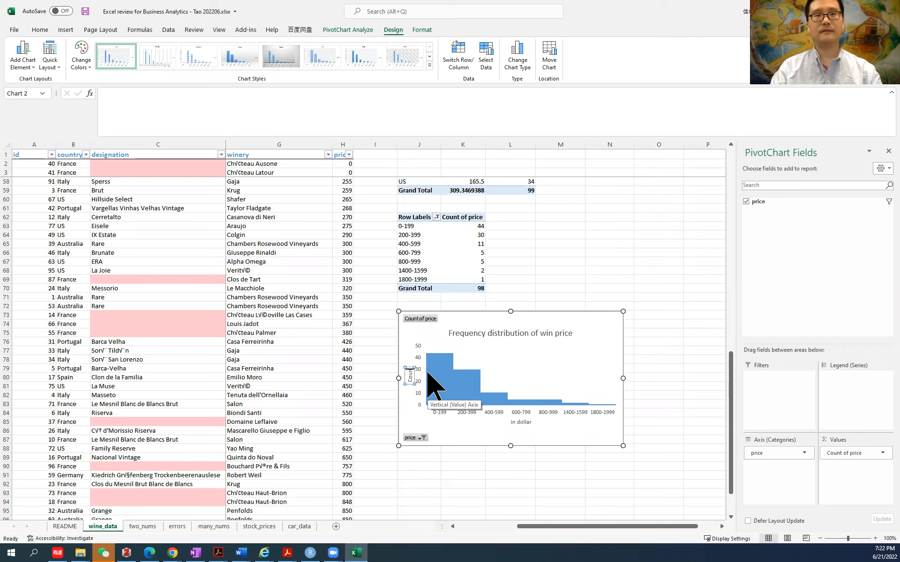
pyautogui.write('nt of win')
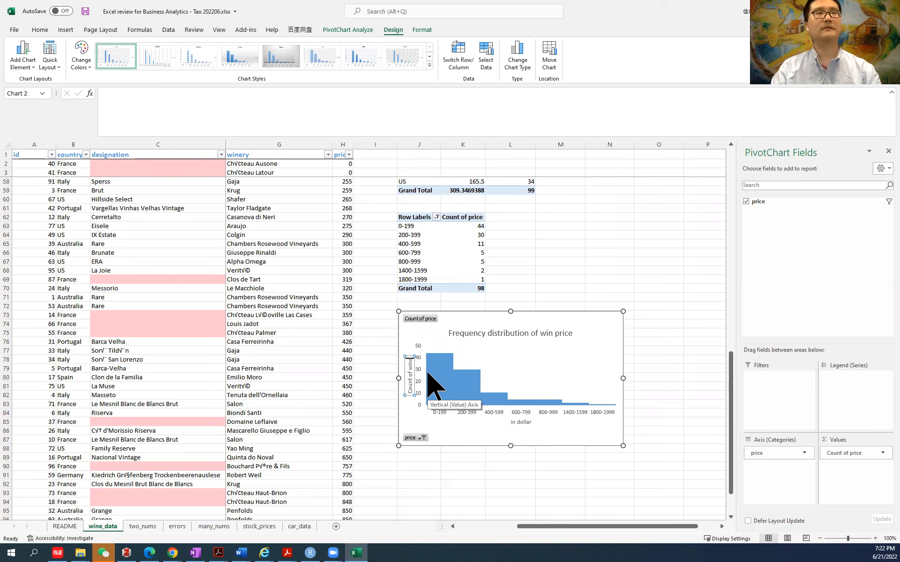
pyautogui.write('ery')
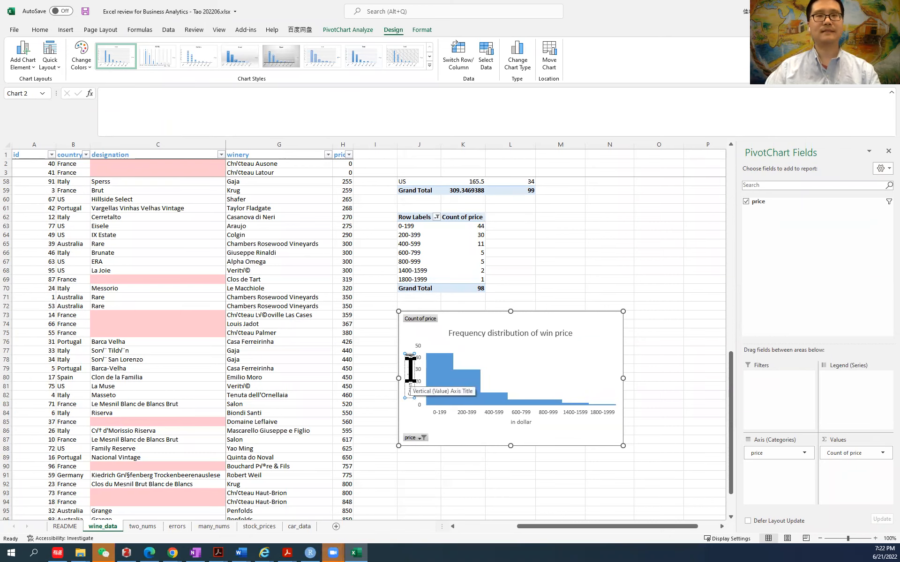
# Examine the wine_data rows alongside the pivot tables and the two price frequency charts
pyautogui.scroll(5, 325, 282)
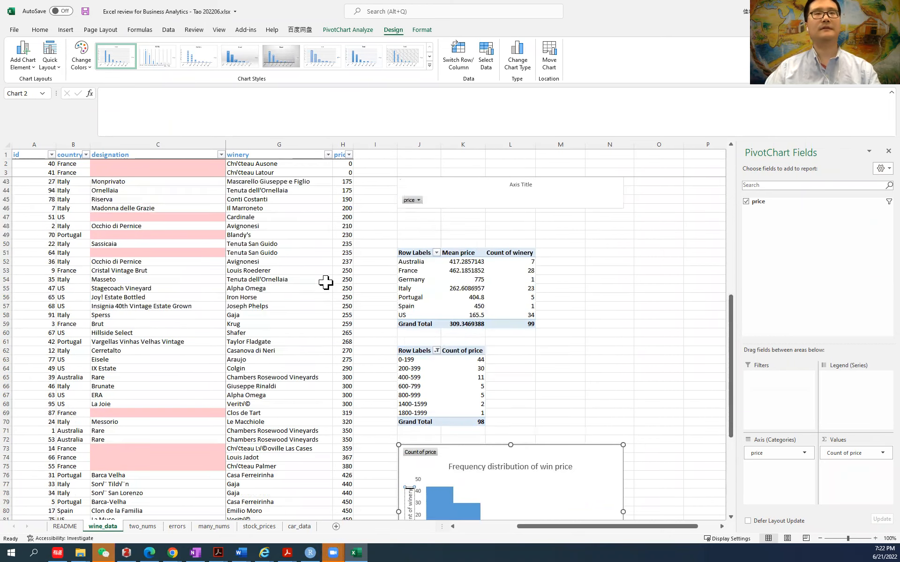
pyautogui.scroll(9, 326, 282)
pyautogui.scroll(-10, 333, 358)
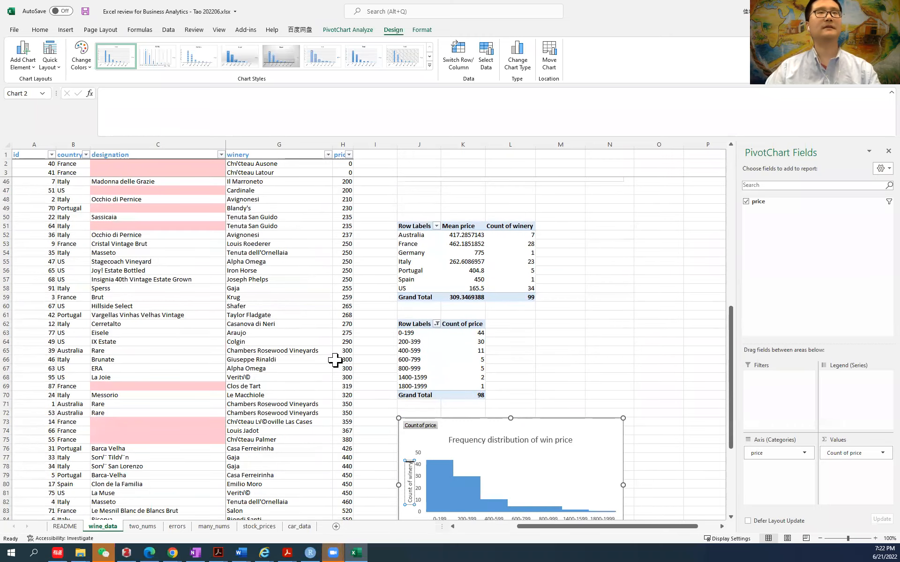
pyautogui.scroll(-5, 335, 359)
pyautogui.scroll(-6, 335, 361)
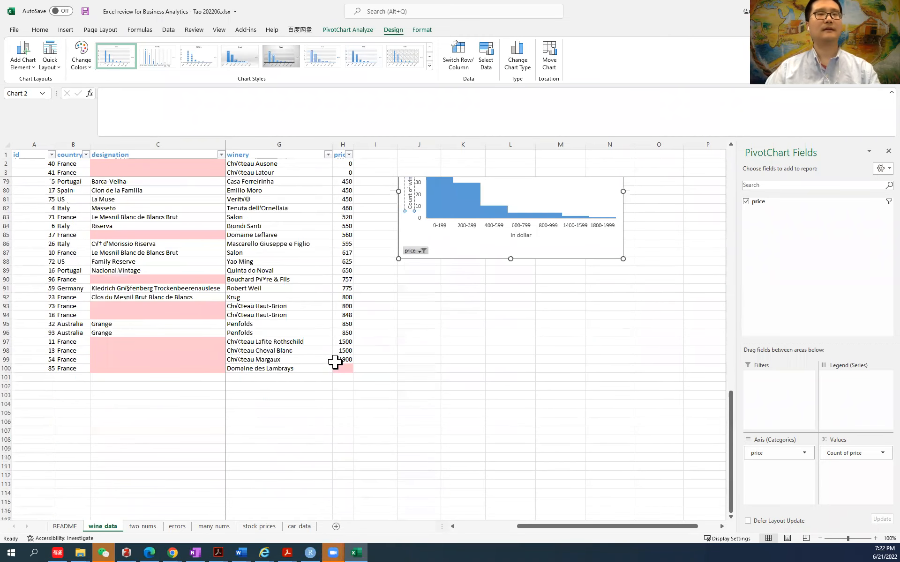
pyautogui.scroll(8, 335, 361)
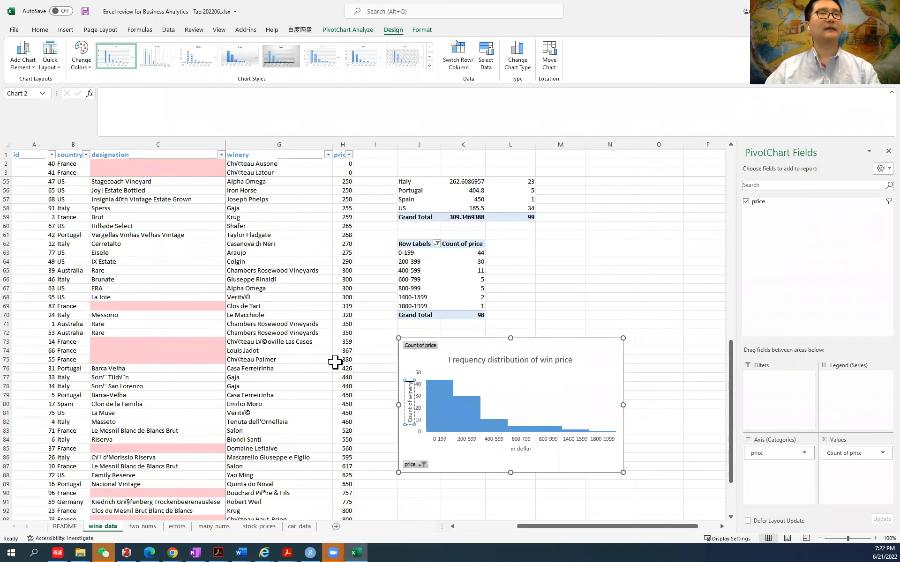
pyautogui.scroll(5, 334, 361)
pyautogui.scroll(7, 334, 362)
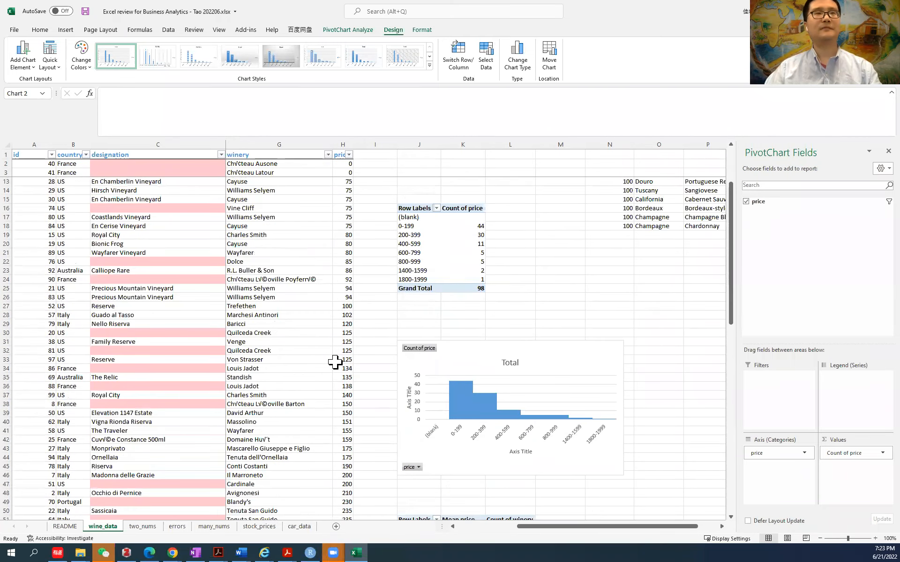
pyautogui.scroll(-11, 334, 361)
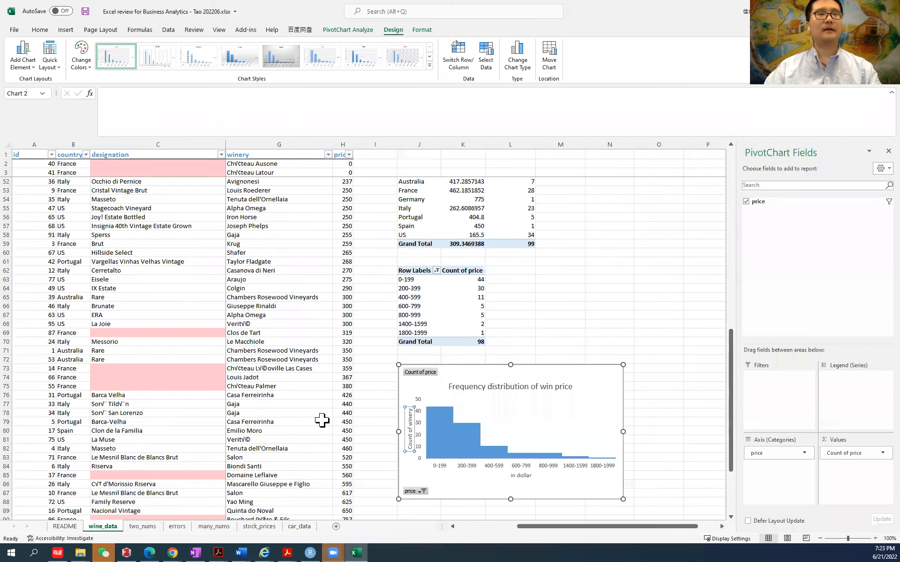
pyautogui.scroll(-4, 322, 420)
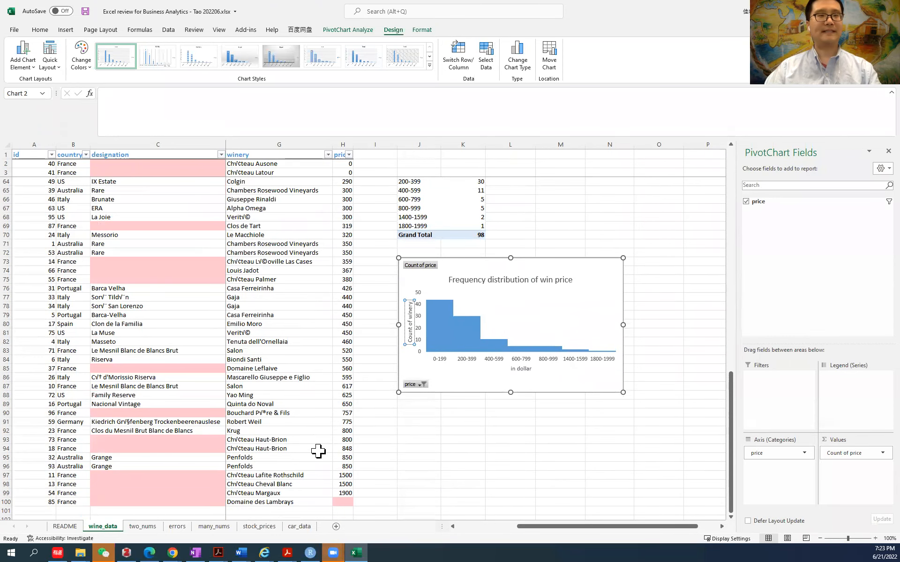
# Highlight the winery and price cells G93:H94 of the two Haut-Brion wines and review the sheet's other columns
pyautogui.click(296, 450)
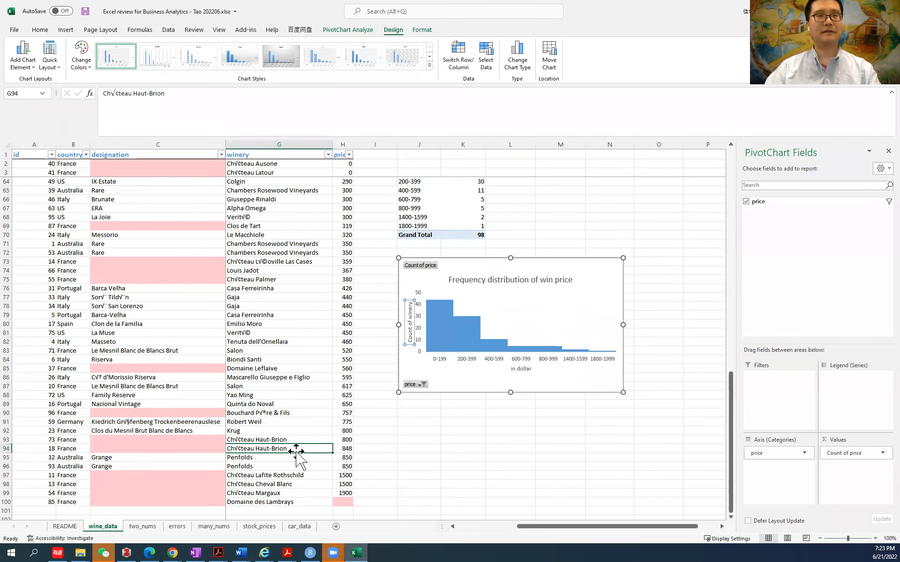
pyautogui.moveTo(297, 440); pyautogui.dragTo(345, 449)
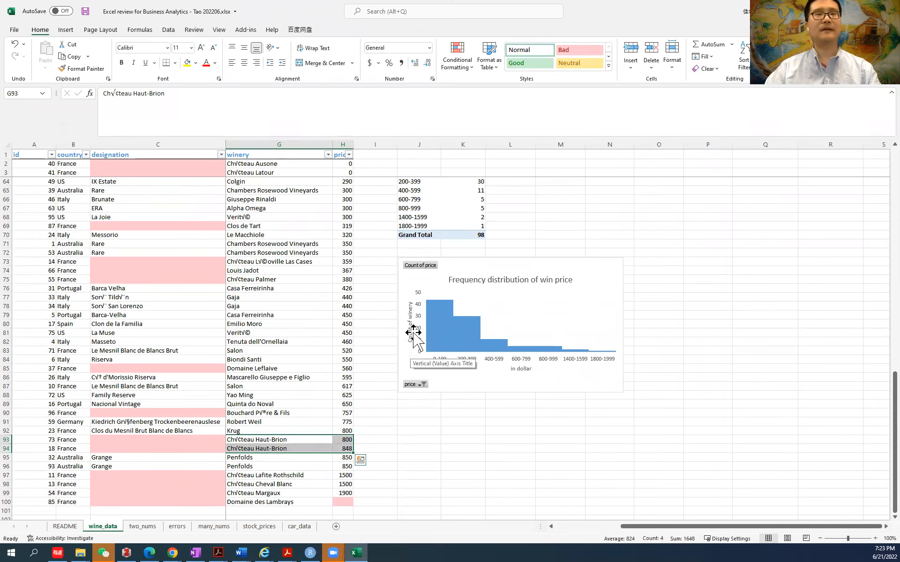
pyautogui.moveTo(649, 525); pyautogui.dragTo(530, 527)
pyautogui.scroll(20, 230, 300)
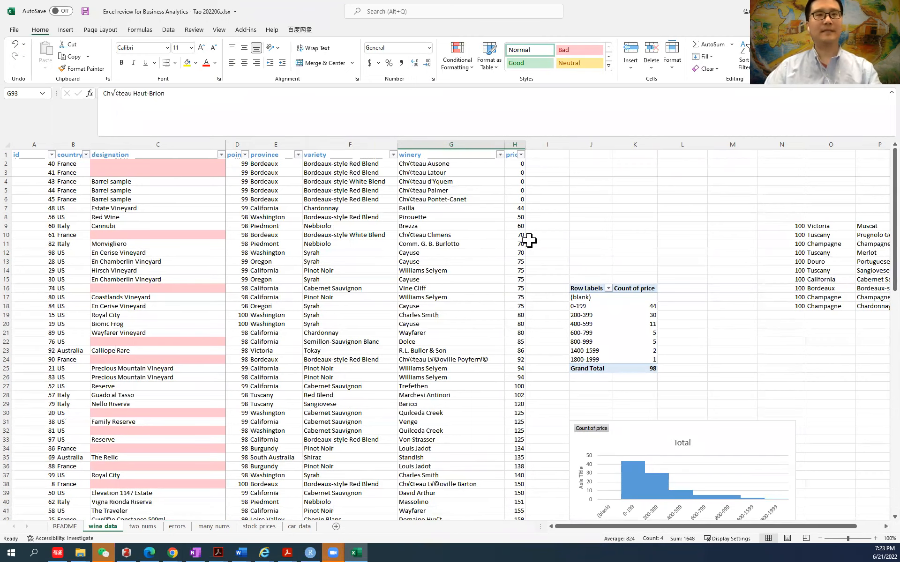
pyautogui.scroll(-17, 750, 445)
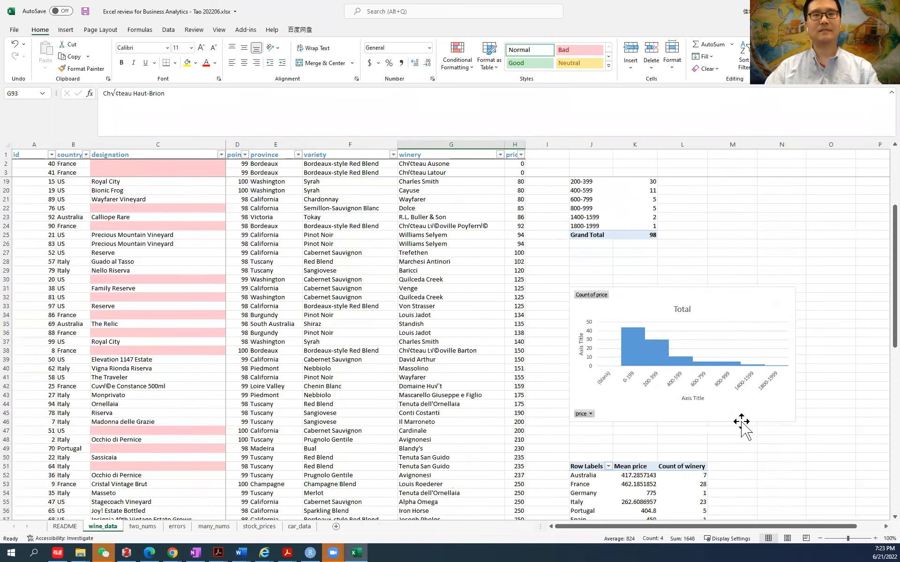
pyautogui.moveTo(726, 527); pyautogui.dragTo(825, 529)
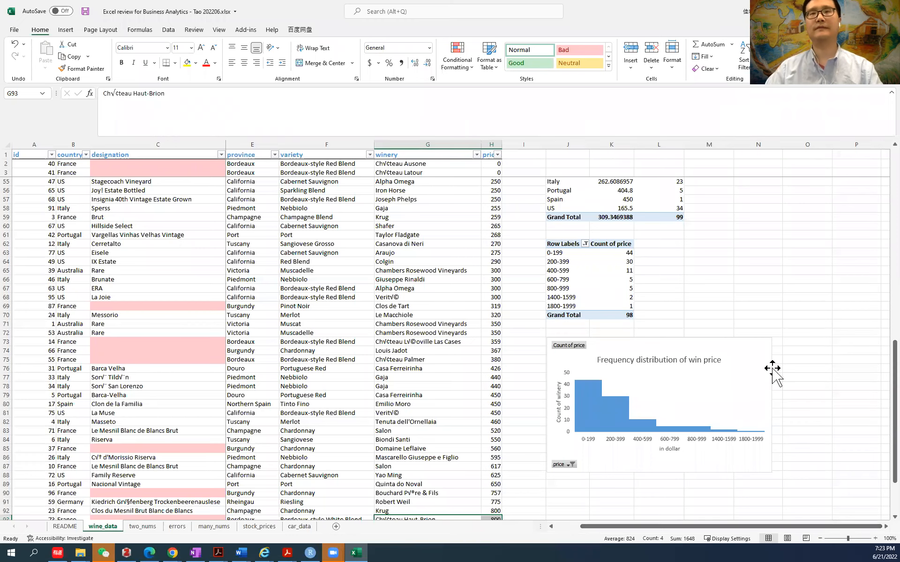
# Select the price frequency pivot table J62:K70 and open the recommended charts for it
pyautogui.scroll(5, 731, 253)
pyautogui.click(748, 344)
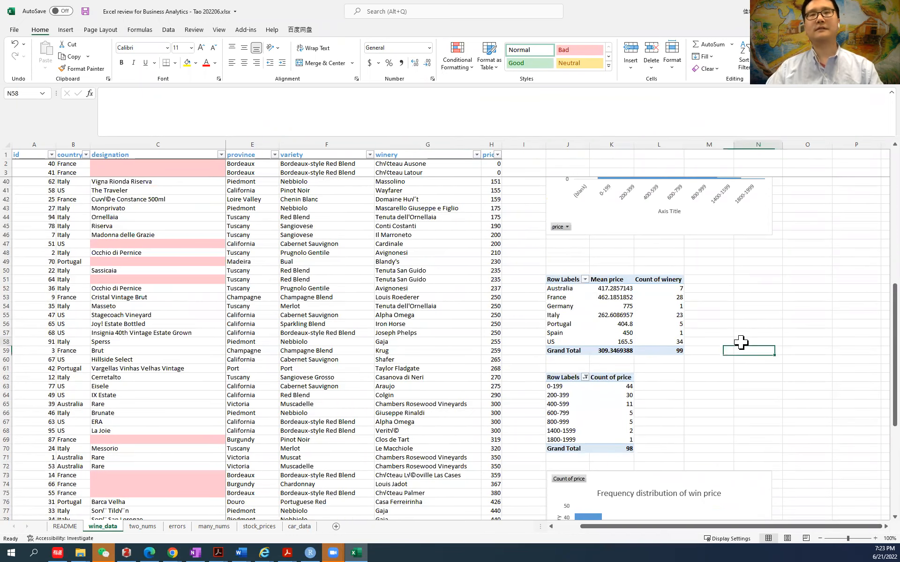
pyautogui.scroll(-1, 696, 374)
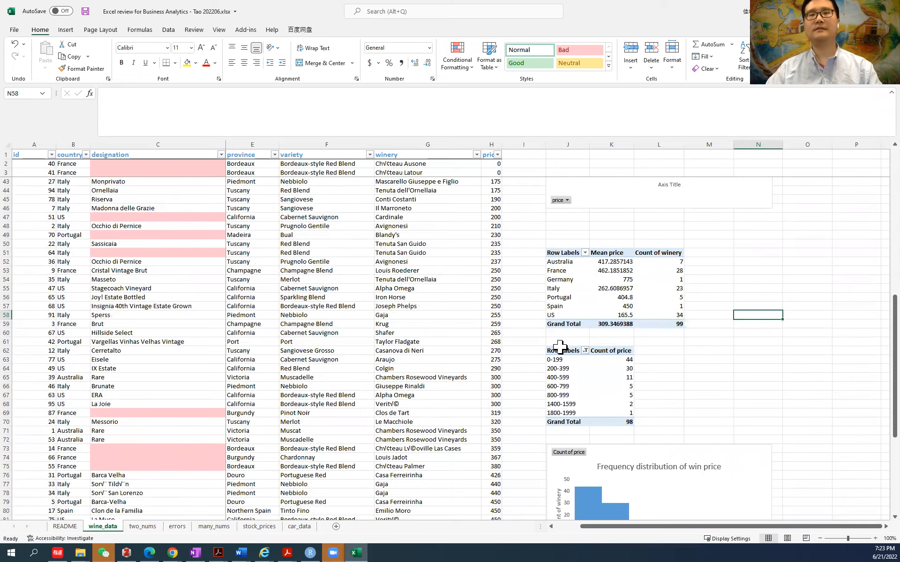
pyautogui.click(562, 351)
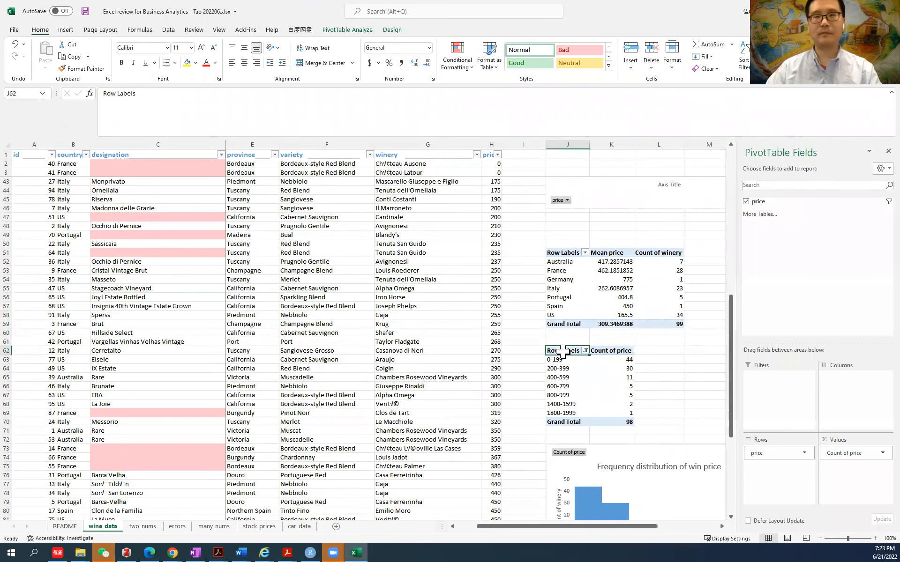
pyautogui.moveTo(562, 351); pyautogui.dragTo(604, 423)
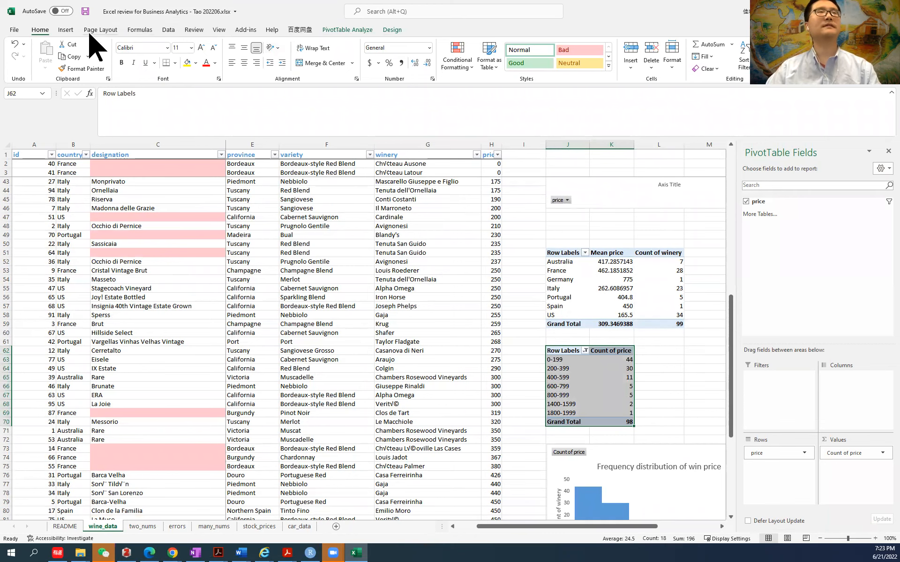
pyautogui.click(68, 29)
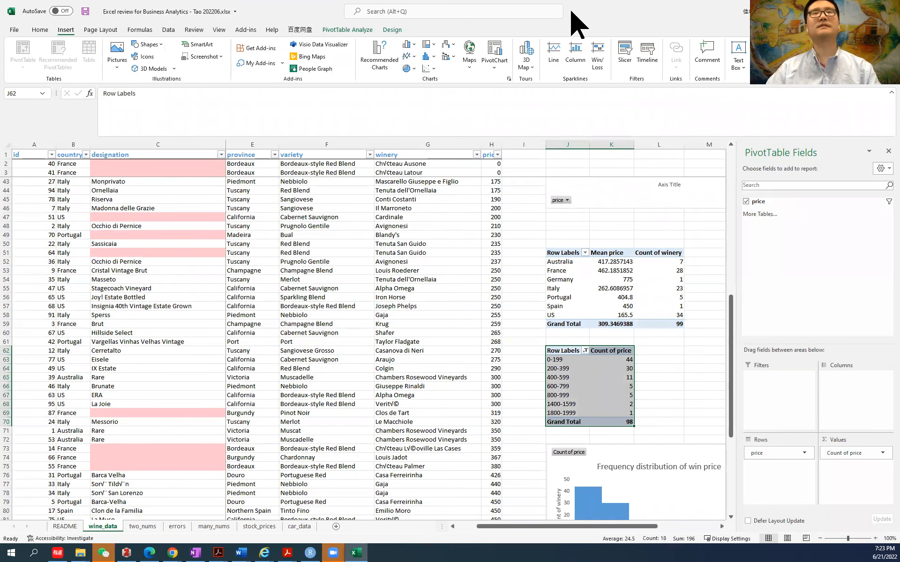
pyautogui.click(384, 66)
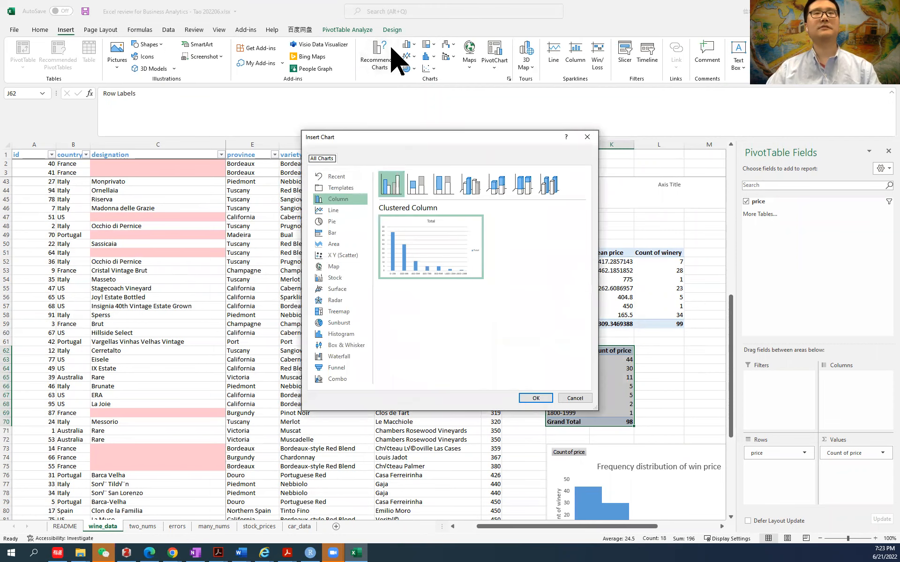
# Preview the line, pie, bar, area, scatter, map, stock, surface and radar chart types for the price frequency pivot table
pyautogui.click(347, 210)
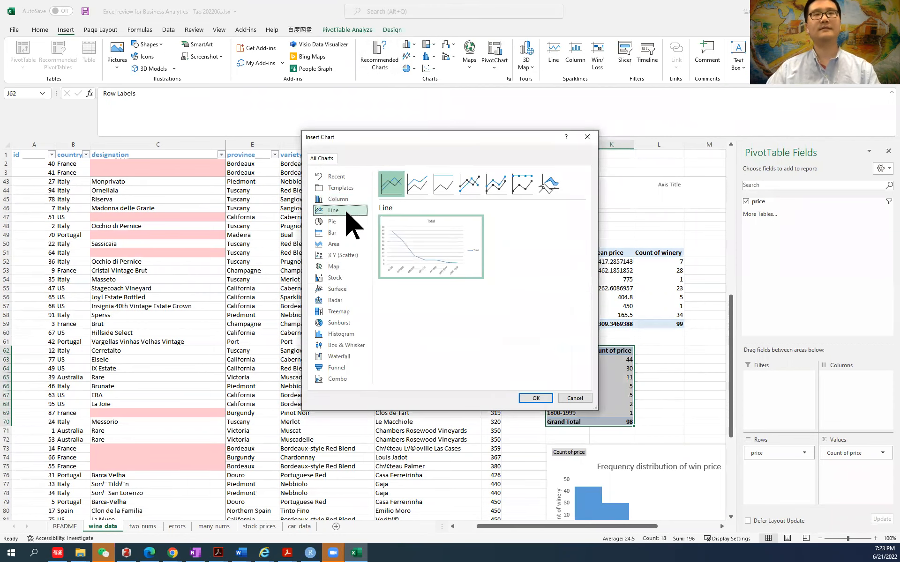
pyautogui.click(346, 222)
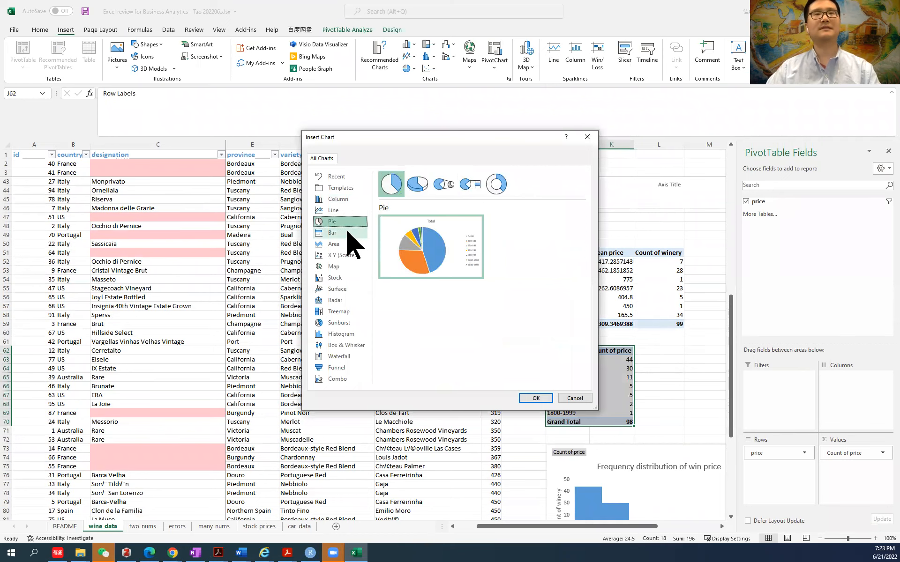
pyautogui.click(347, 233)
pyautogui.click(348, 244)
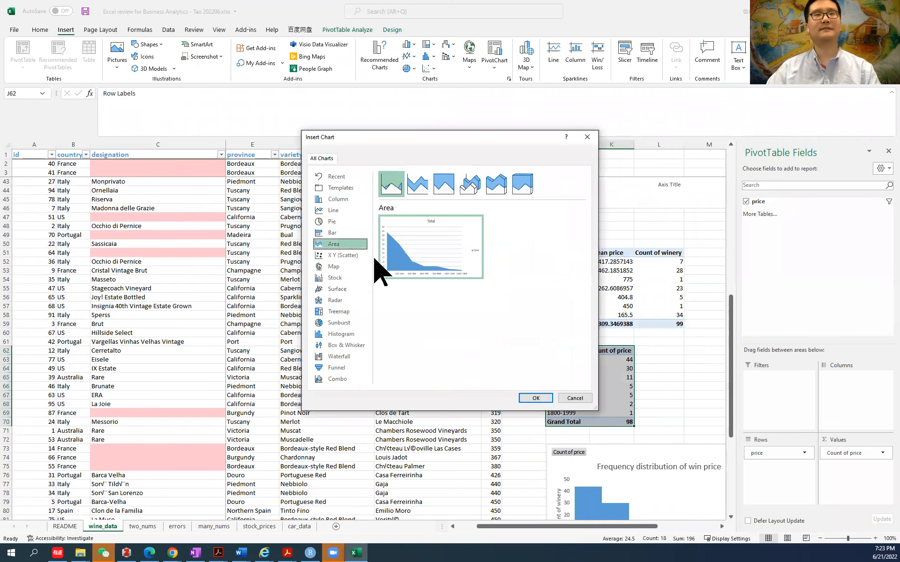
pyautogui.click(354, 256)
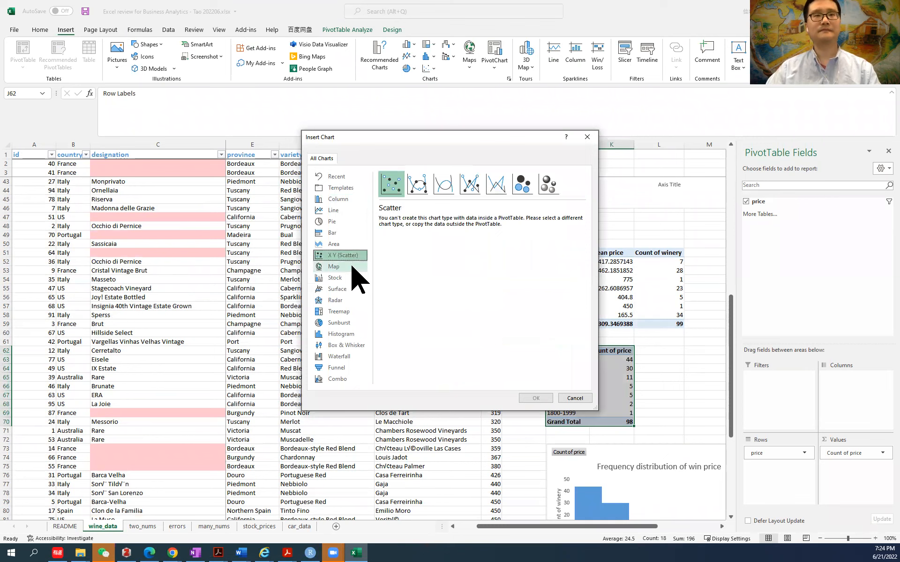
pyautogui.click(352, 266)
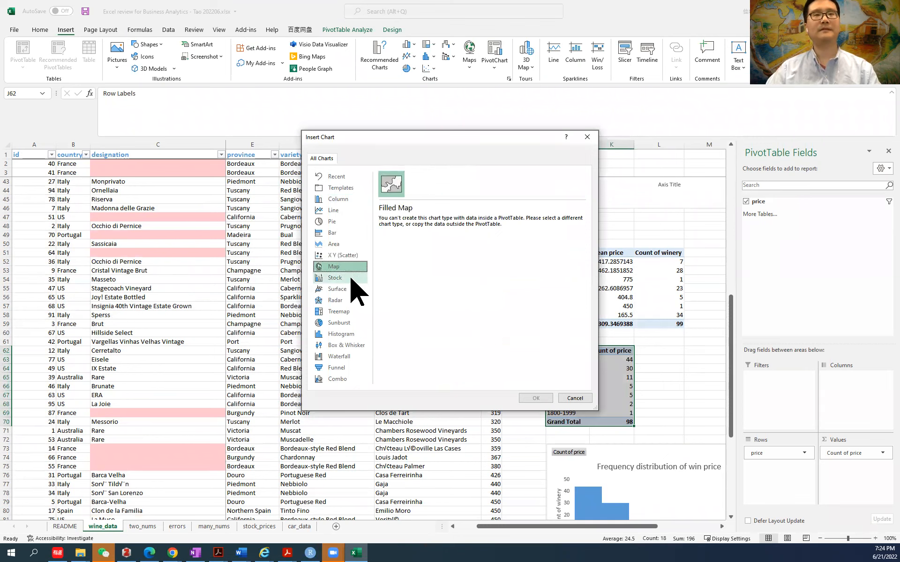
pyautogui.click(352, 277)
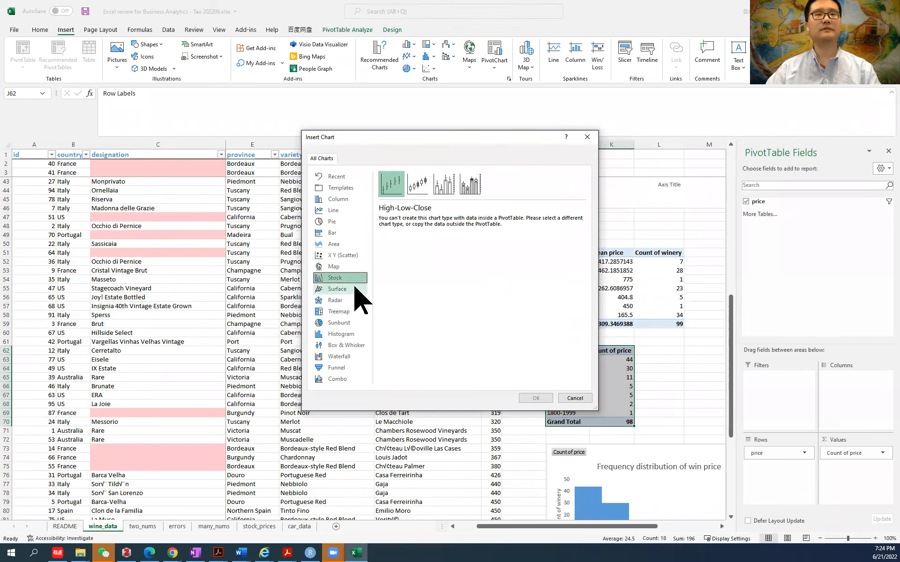
pyautogui.click(352, 289)
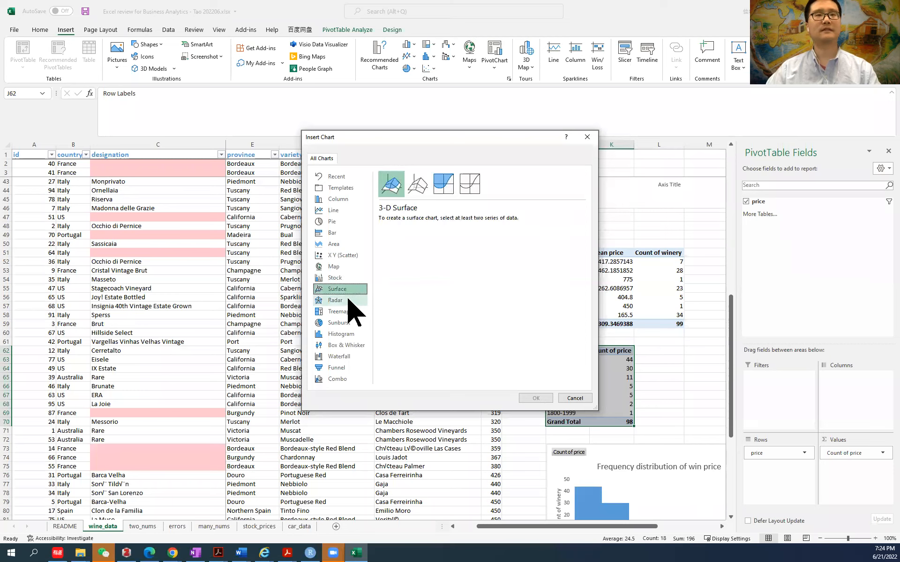
pyautogui.click(349, 300)
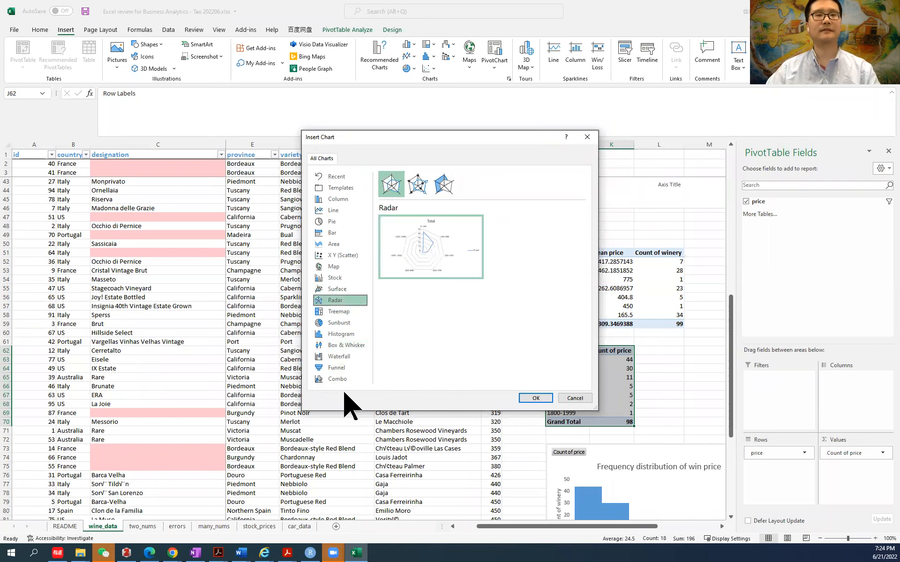
# Compare the column, line, pie and bar chart previews again and leave without inserting a chart
pyautogui.click(344, 200)
pyautogui.click(348, 211)
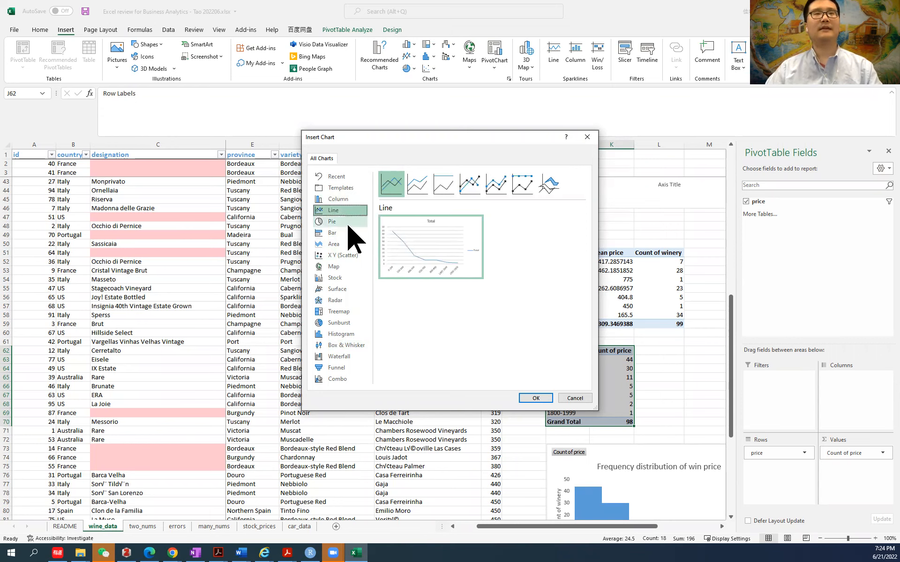
pyautogui.click(348, 225)
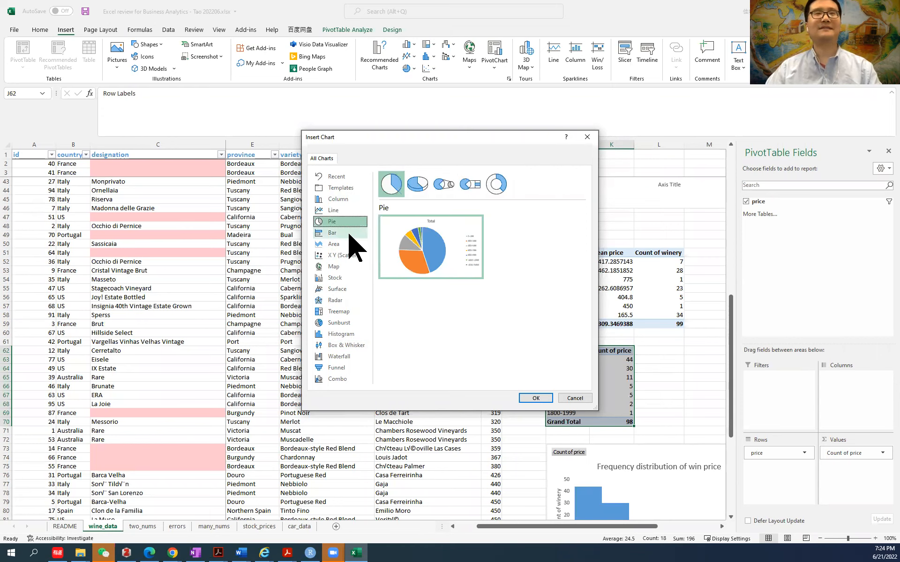
pyautogui.click(349, 234)
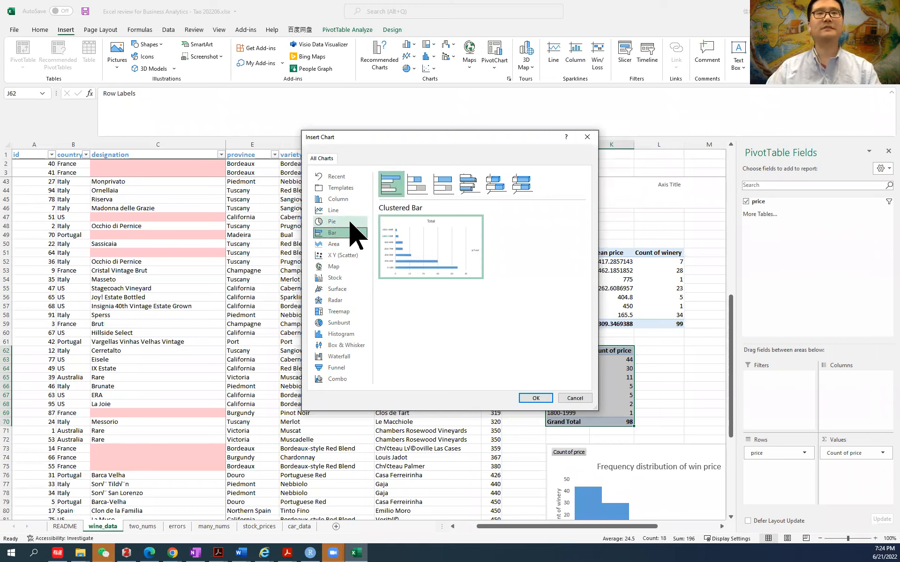
pyautogui.click(351, 222)
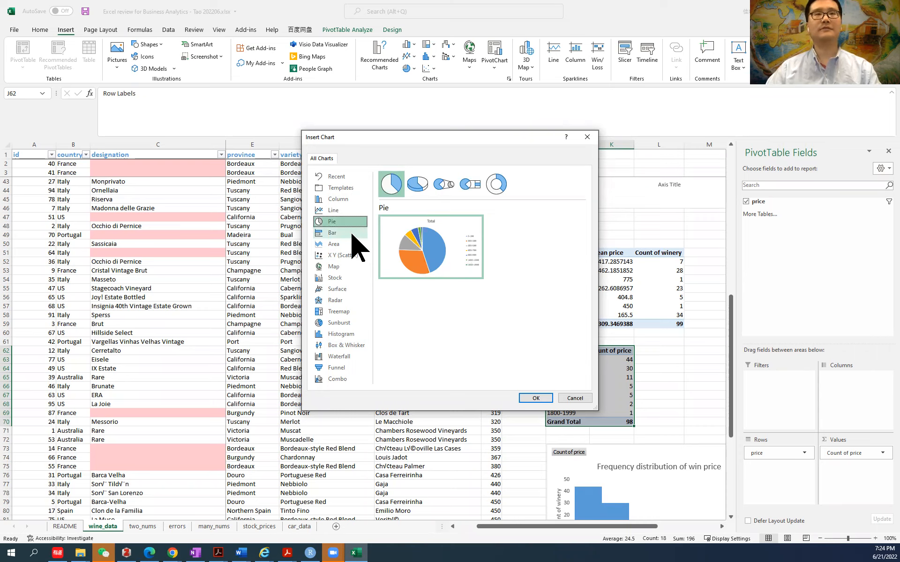
pyautogui.click(352, 233)
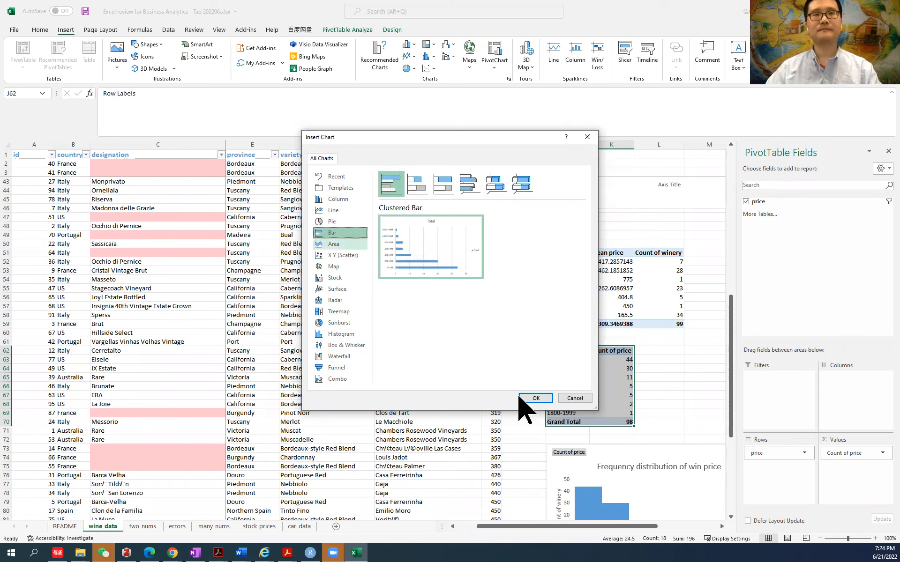
pyautogui.click(573, 398)
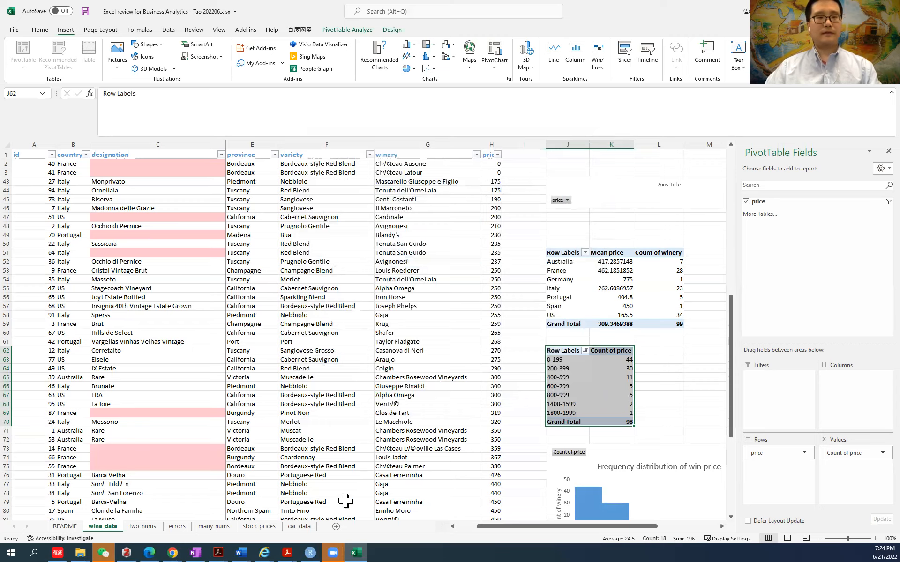
# Review the last wine_data rows together with the pivot tables and the price frequency distribution chart
pyautogui.click(345, 458)
pyautogui.scroll(-13, 347, 403)
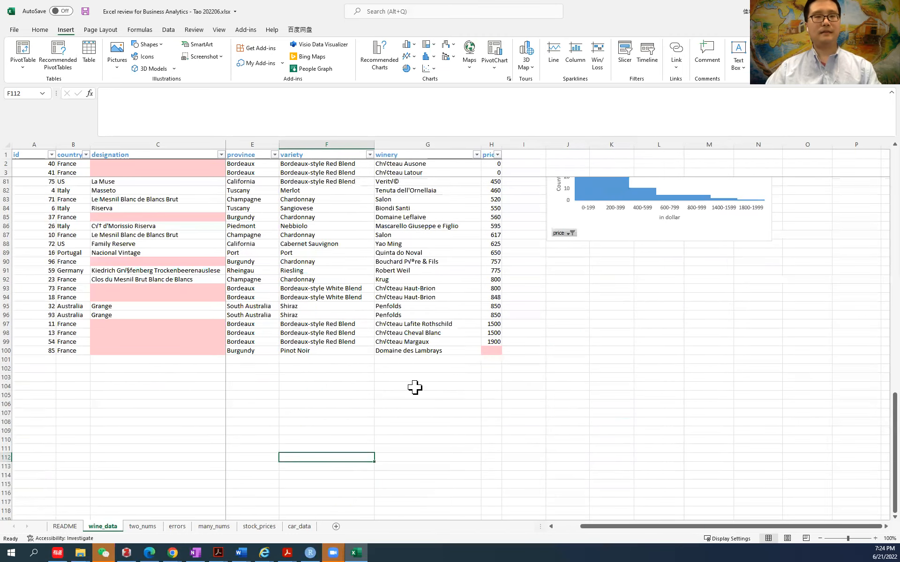
pyautogui.scroll(8, 412, 385)
pyautogui.scroll(3, 415, 387)
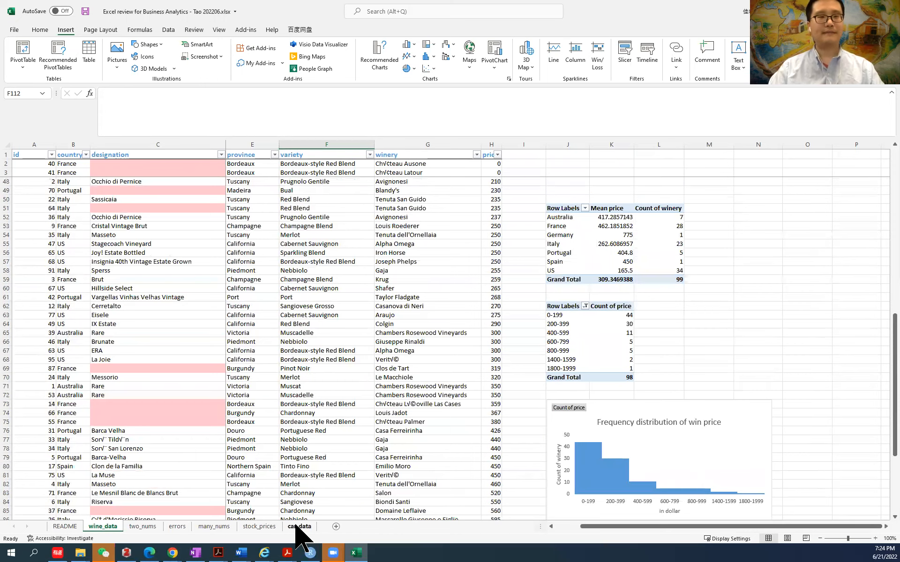
# Examine the cumulative exercise on the car_data sheet and the Excel fundamentals listed on the README sheet
pyautogui.click(299, 527)
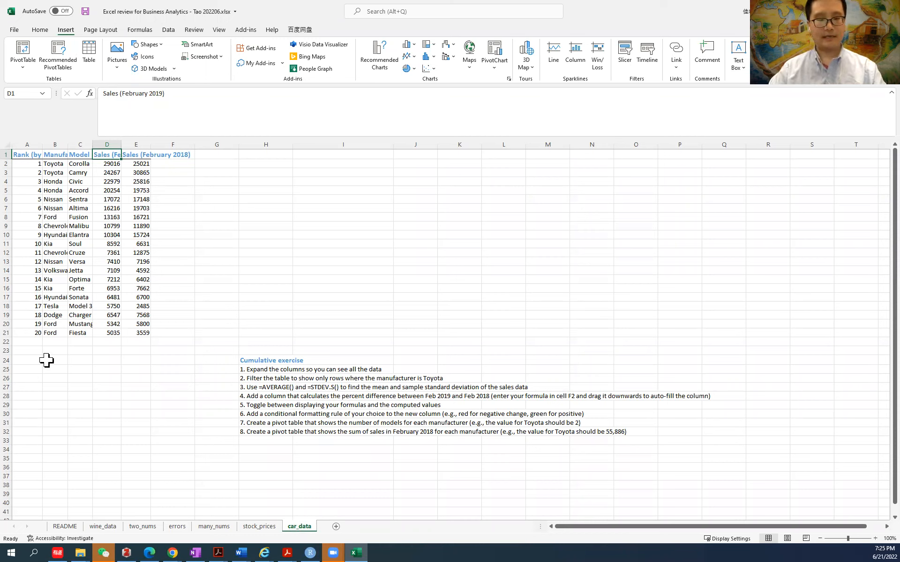
pyautogui.click(64, 527)
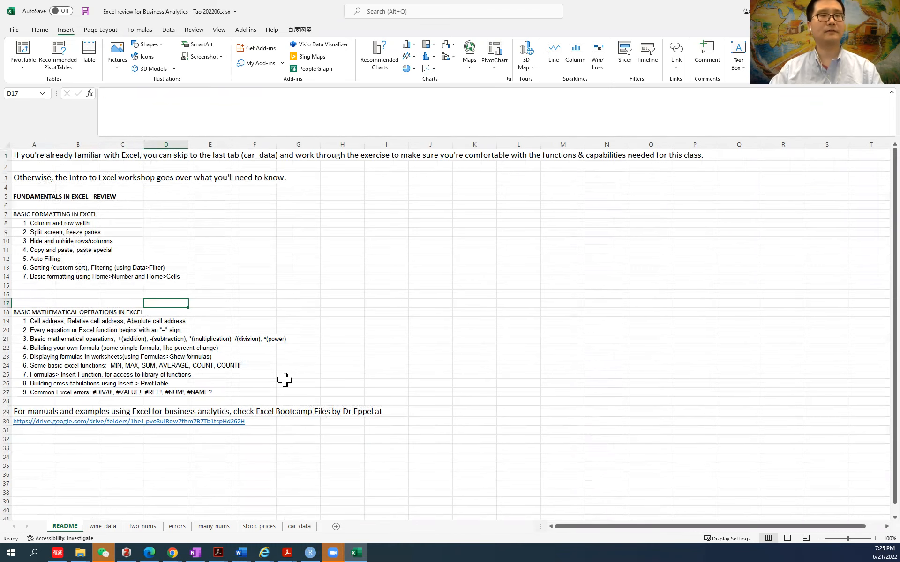
pyautogui.click(299, 526)
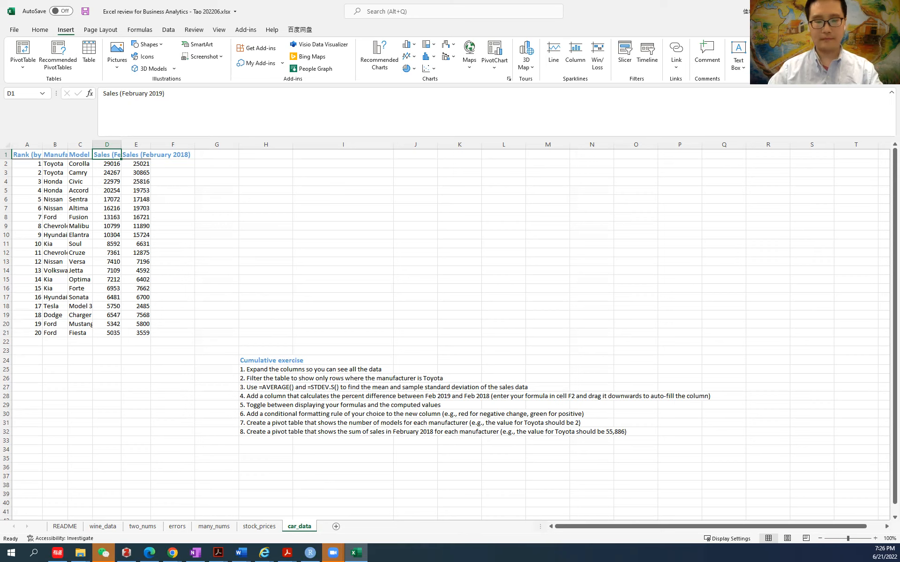
# Switch to Chrome and bring up the FEMBA 201A Business Analytics folder in Google Drive, checking the Facebook class event on the way
pyautogui.hotkey('alt', 'Tab')
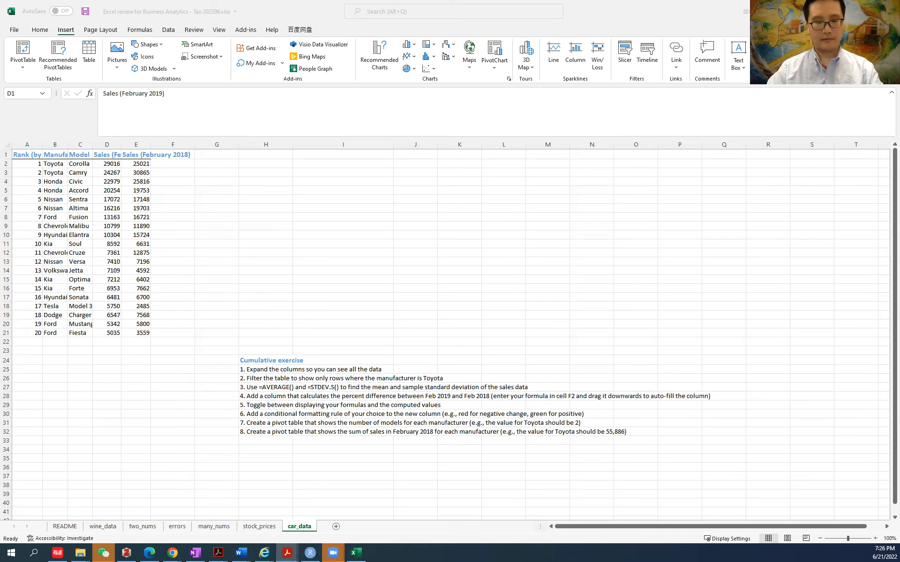
pyautogui.click(172, 553)
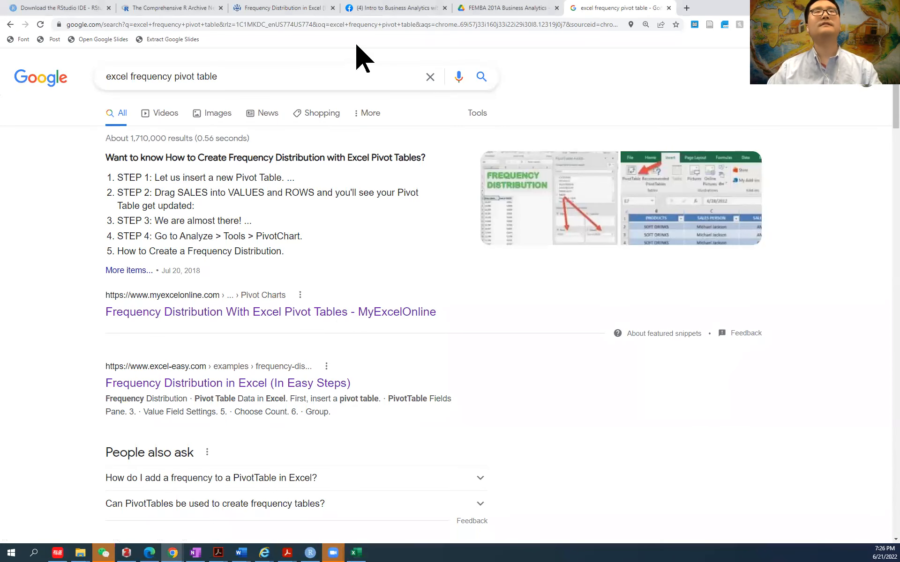
pyautogui.click(349, 8)
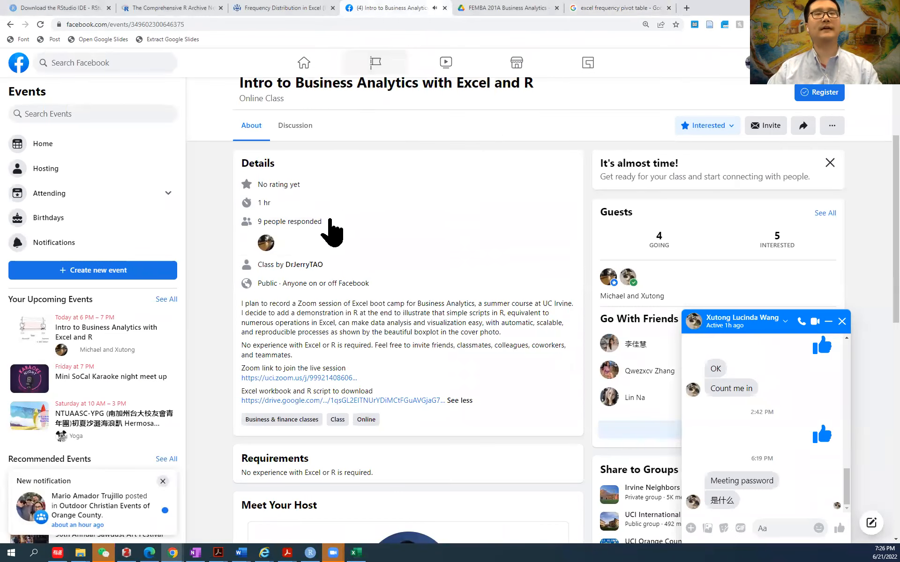
pyautogui.click(530, 8)
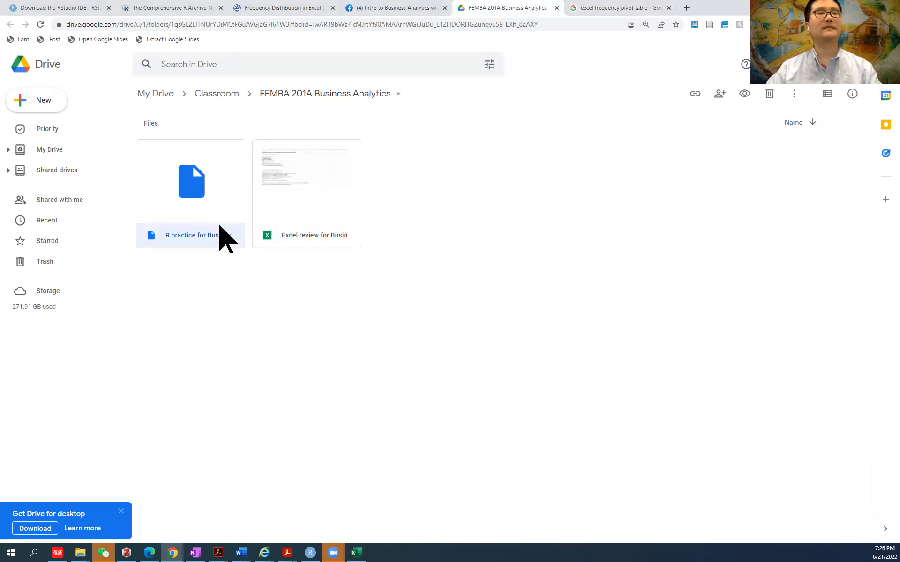
# Download the R practice script for Business Analytics into the Downloads folder and show the saved file there
pyautogui.rightClick(220, 235)
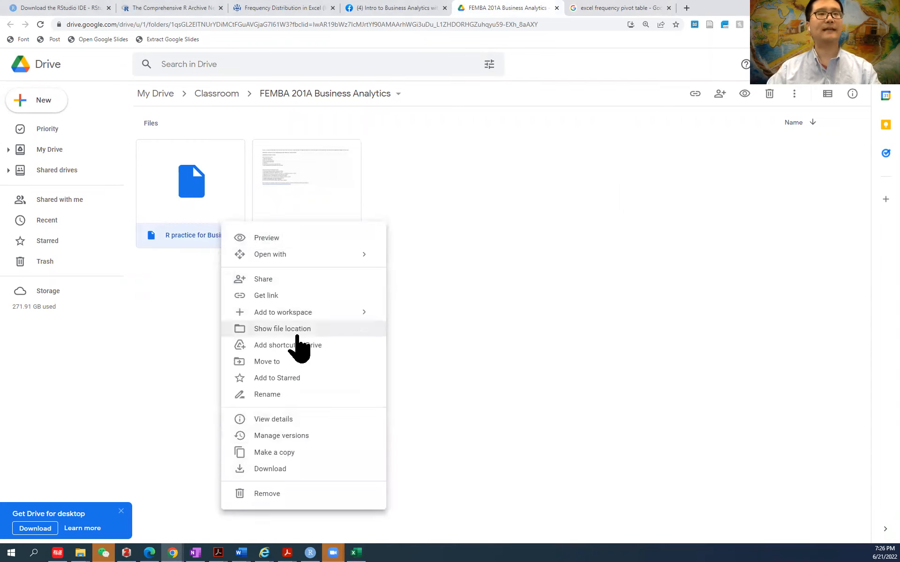
pyautogui.click(321, 469)
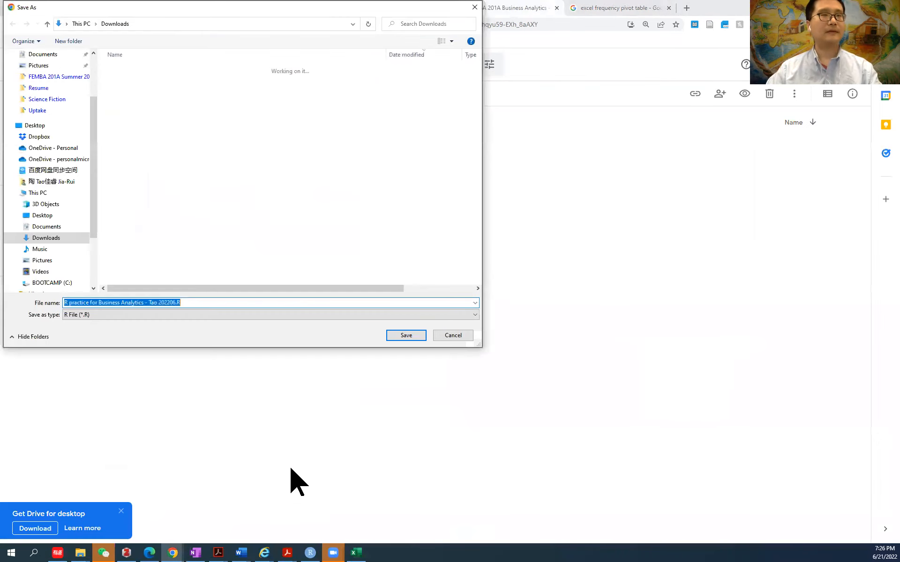
pyautogui.click(399, 336)
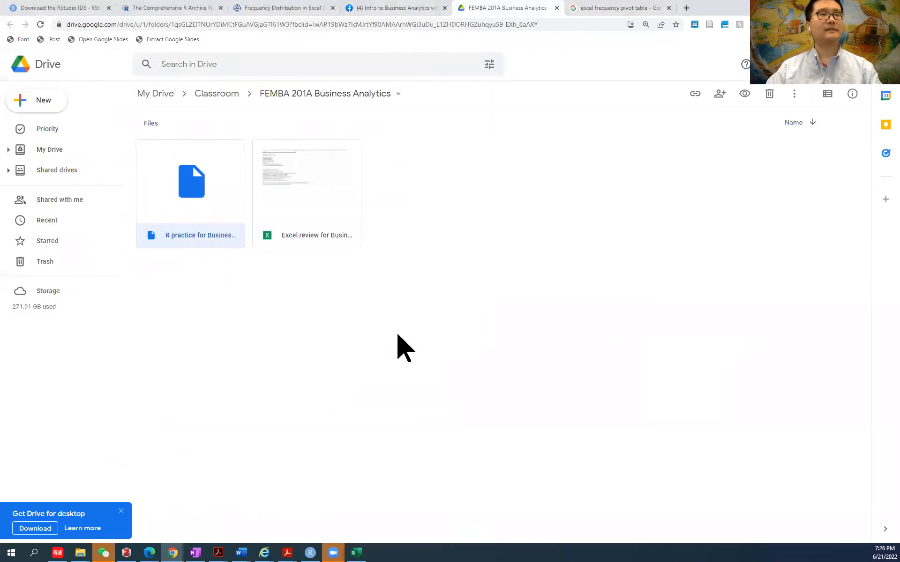
pyautogui.click(100, 530)
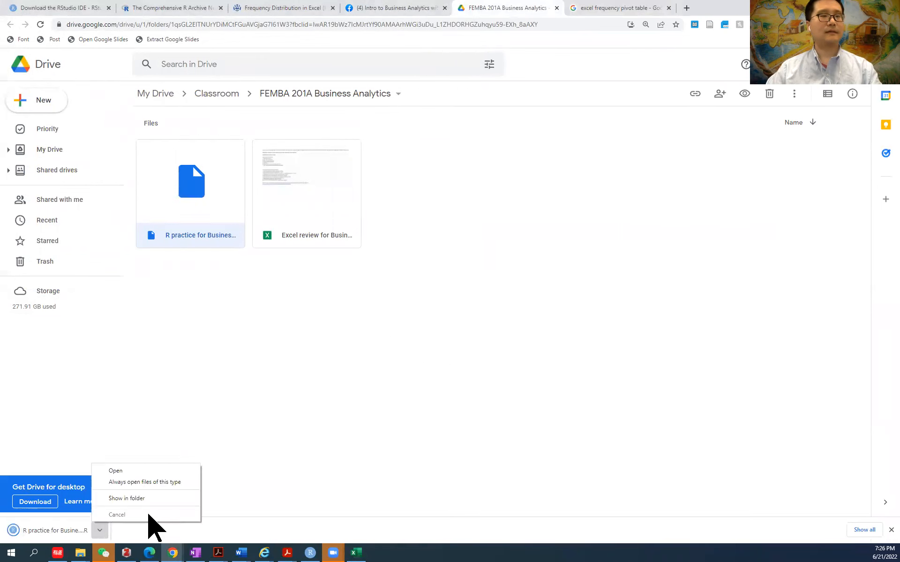
pyautogui.click(171, 499)
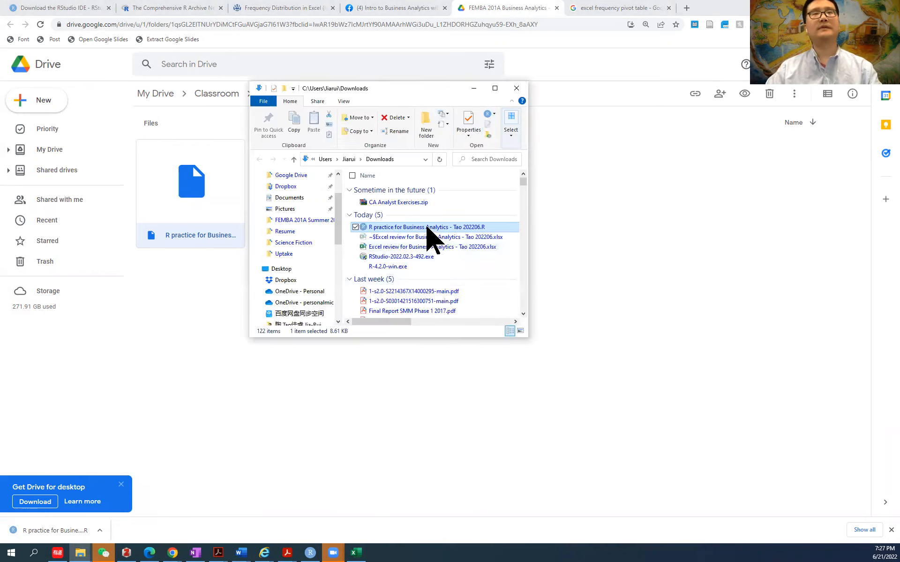
# Open the downloaded R practice script in Notepad to view its code, and close it again
pyautogui.rightClick(427, 227)
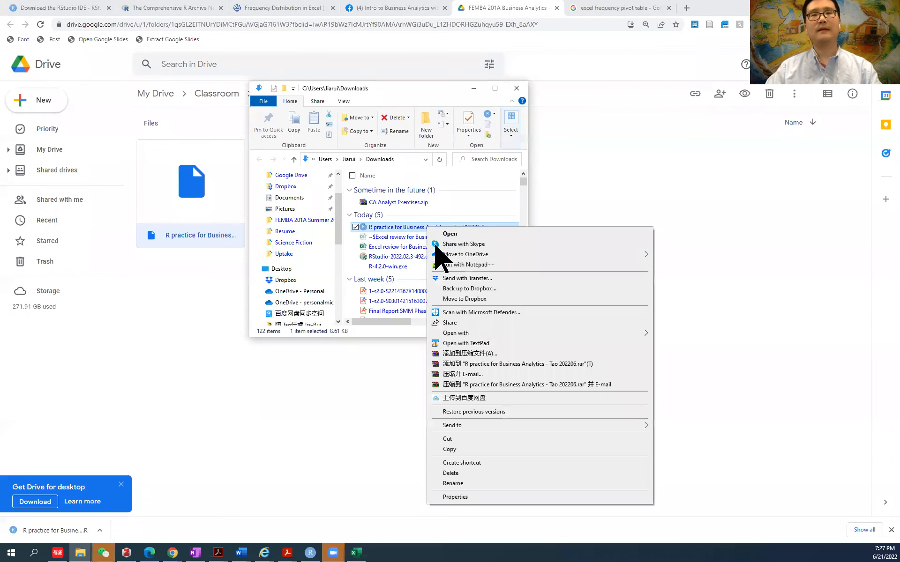
pyautogui.moveTo(575, 333)
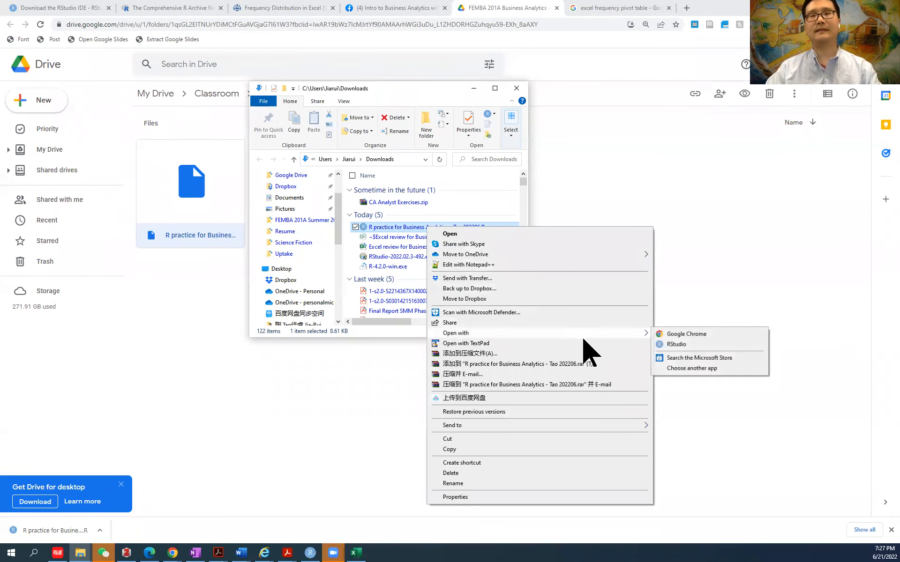
pyautogui.click(747, 368)
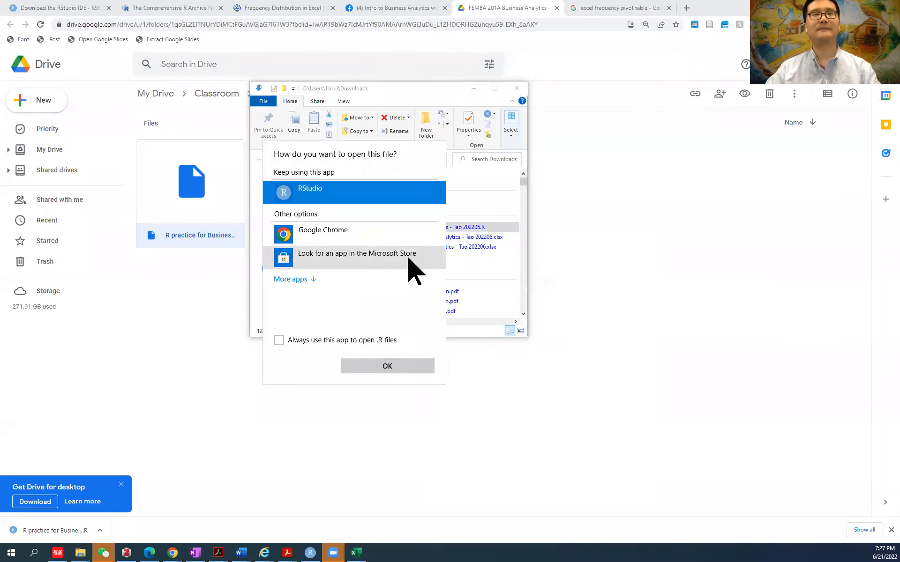
pyautogui.click(308, 283)
pyautogui.scroll(-5, 367, 307)
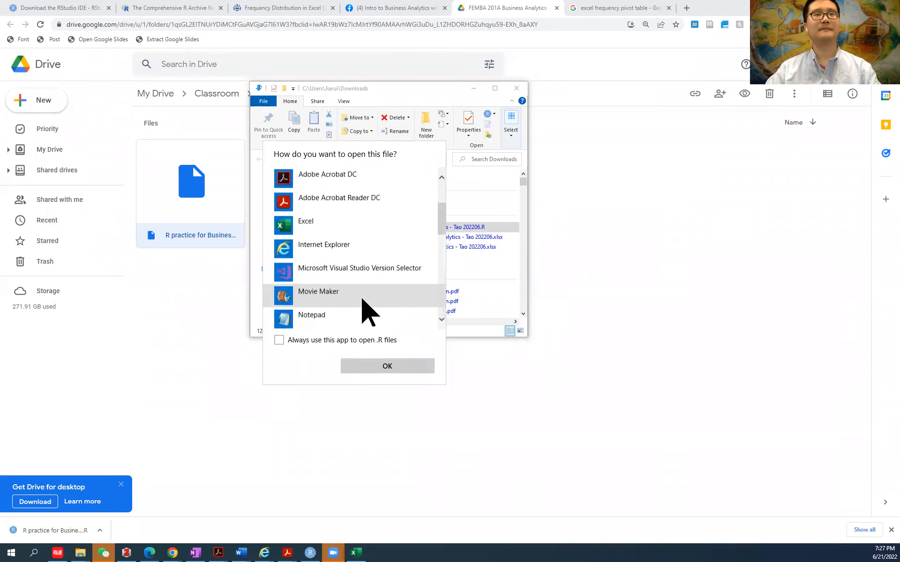
pyautogui.click(368, 276)
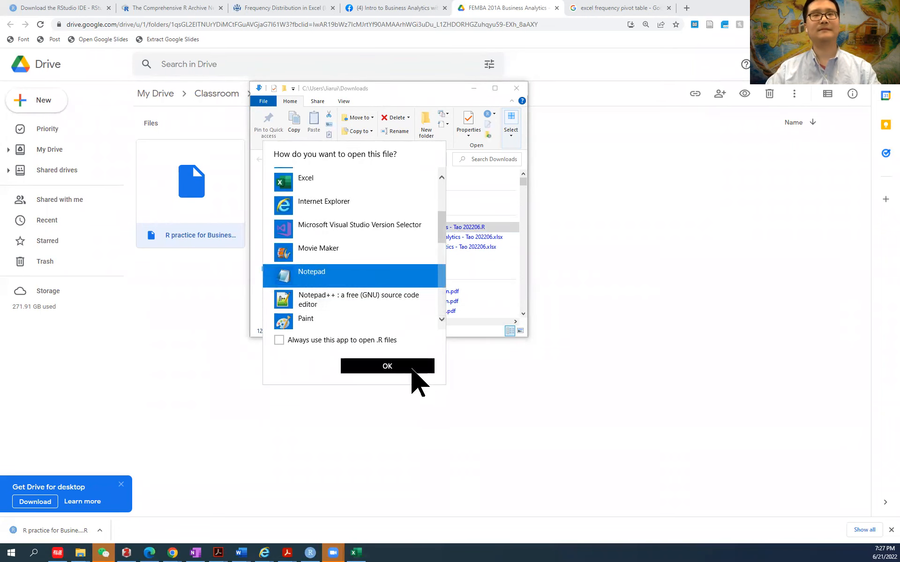
pyautogui.click(412, 367)
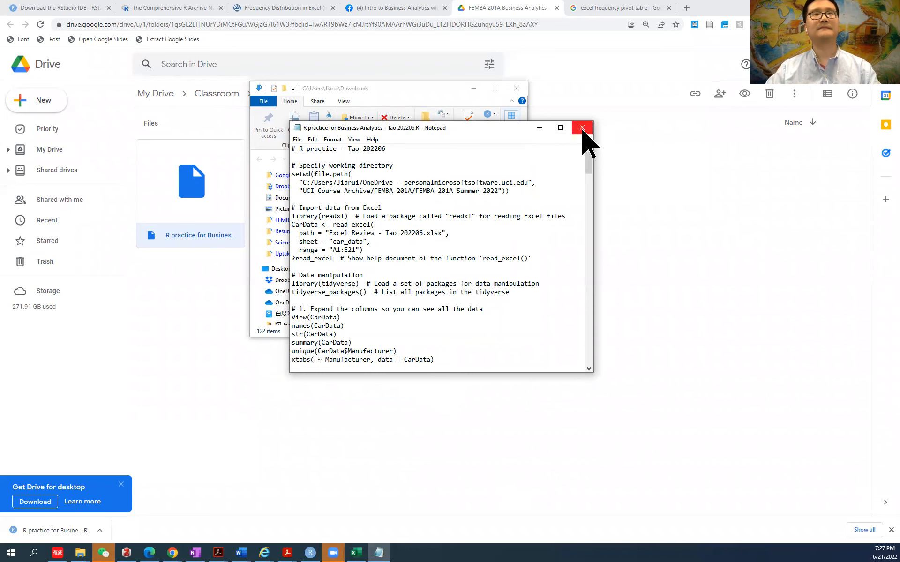
pyautogui.click(582, 128)
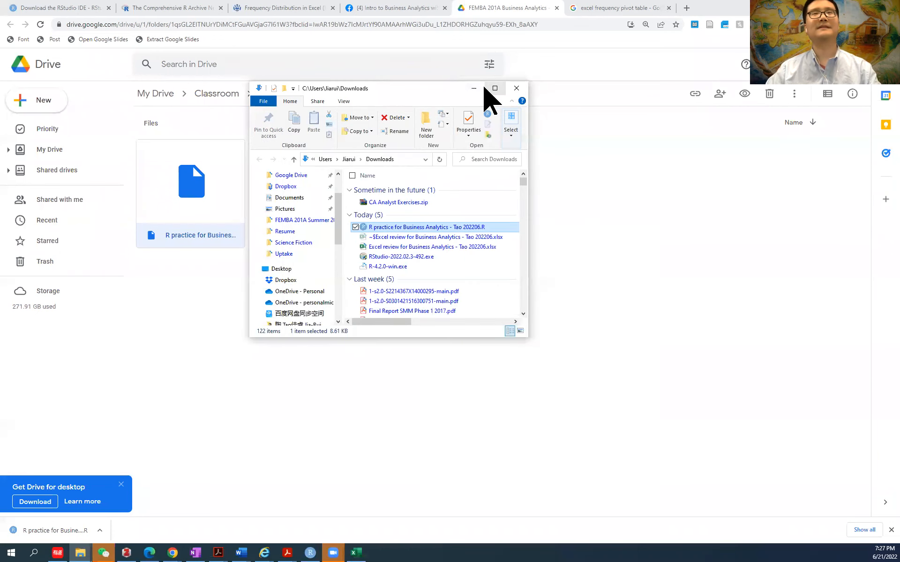
# Close the Downloads window, switch to the Excel review workbook, leave AutoSave off by dismissing its OneDrive upload offer, and close the workbook
pyautogui.click(516, 90)
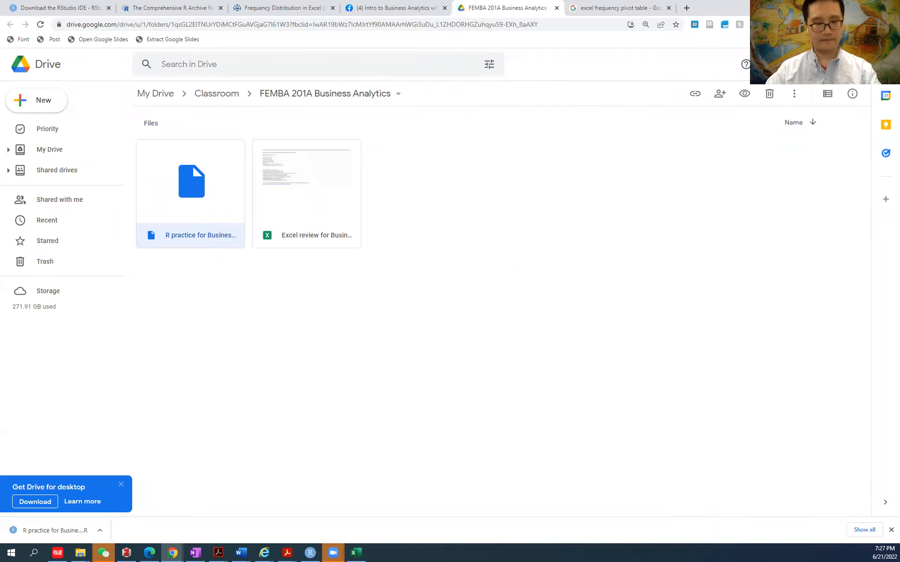
pyautogui.click(356, 553)
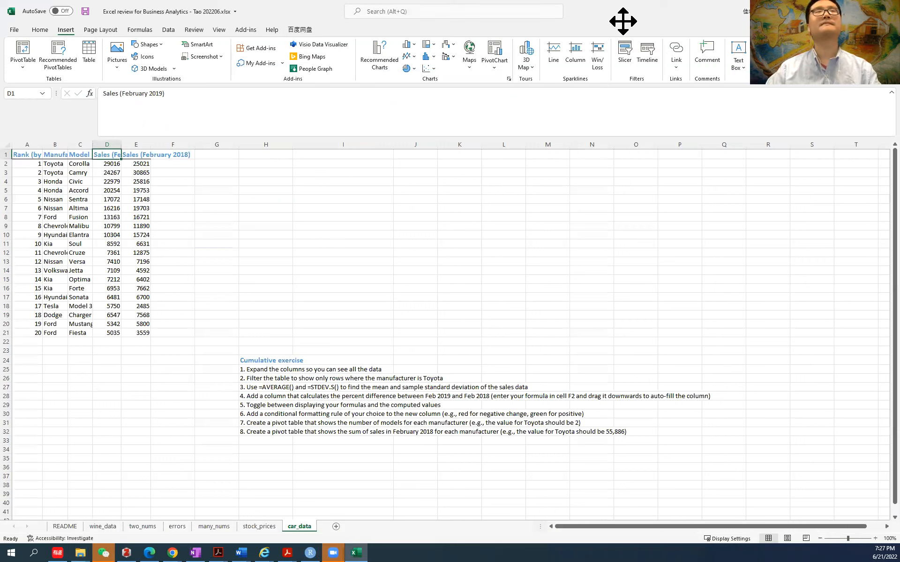
pyautogui.click(61, 11)
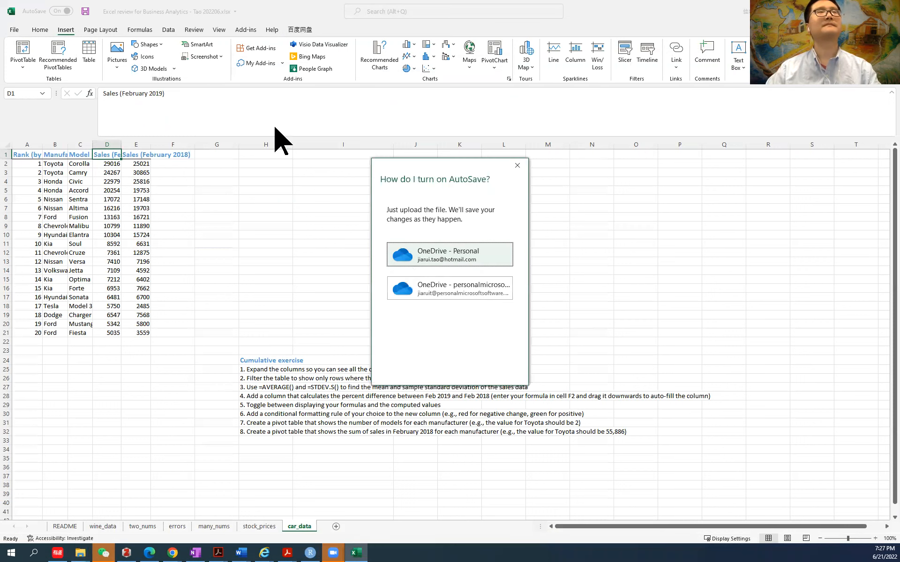
pyautogui.click(517, 165)
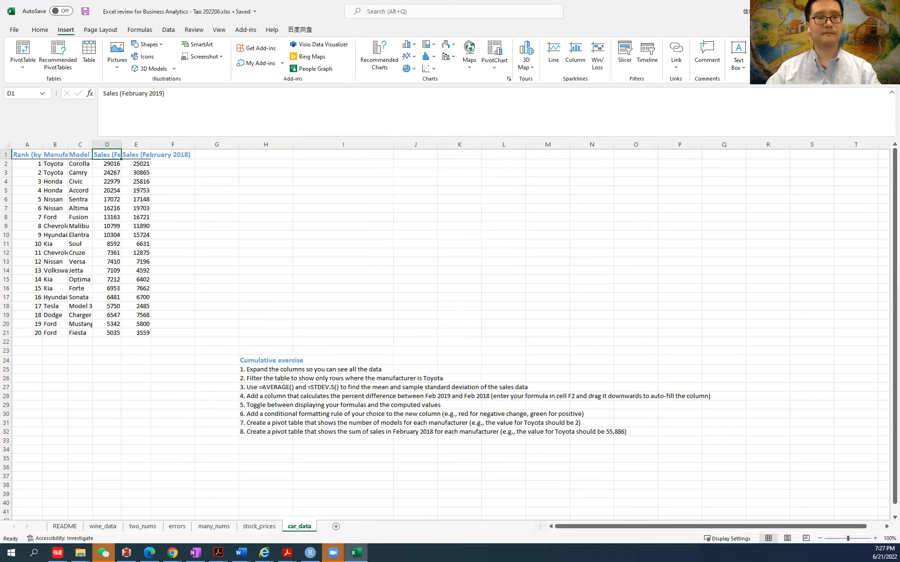
pyautogui.click(888, 10)
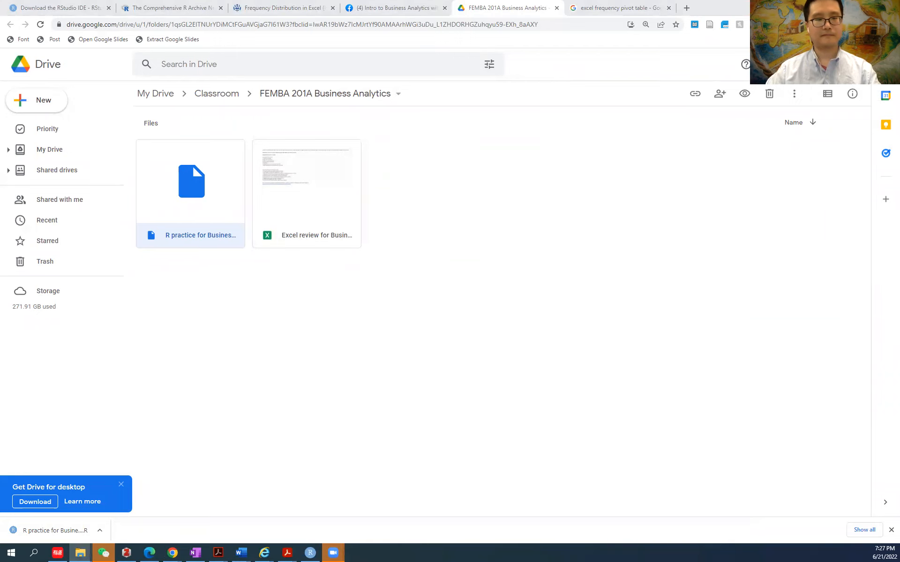
# Upload the R practice script and Excel review workbook to the FEMBA 201A Business Analytics Drive folder, replacing the existing items
pyautogui.moveTo(55, 530); pyautogui.dragTo(281, 367)
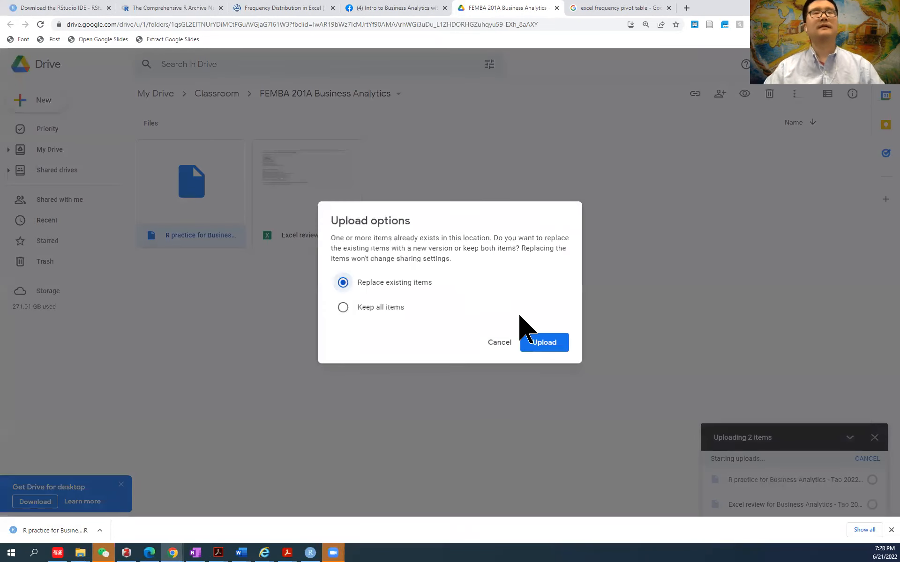
pyautogui.click(547, 343)
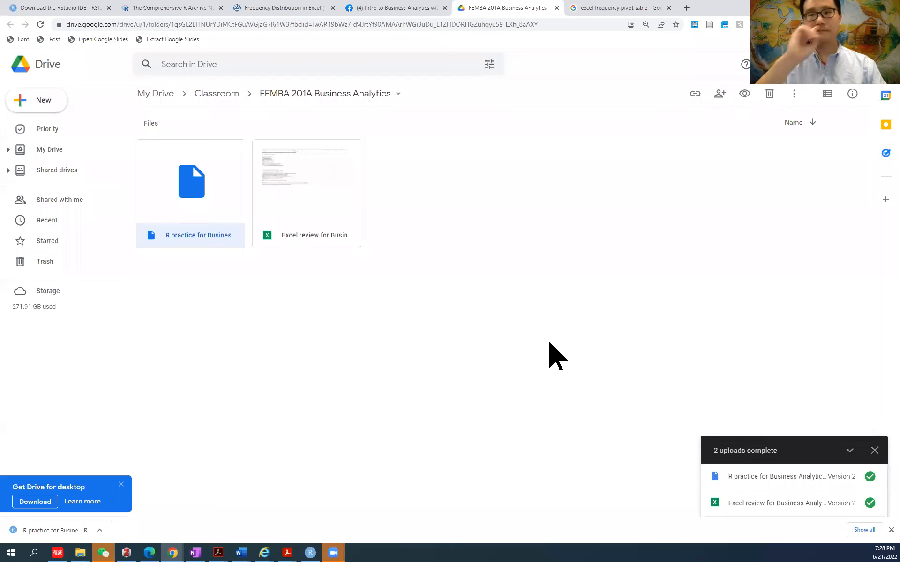
# Download the R practice script from Drive again into Downloads, overwriting the earlier copy of the file
pyautogui.click(225, 218)
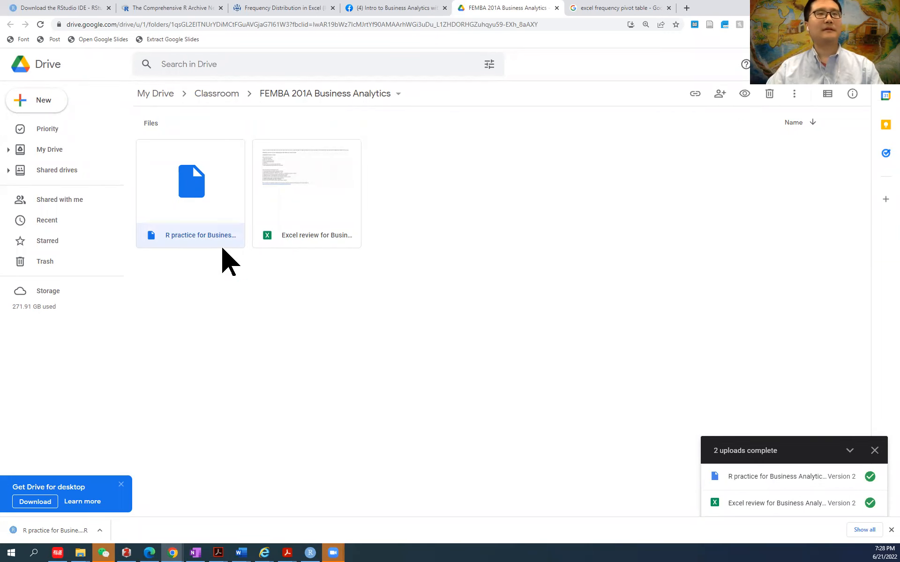
pyautogui.rightClick(173, 199)
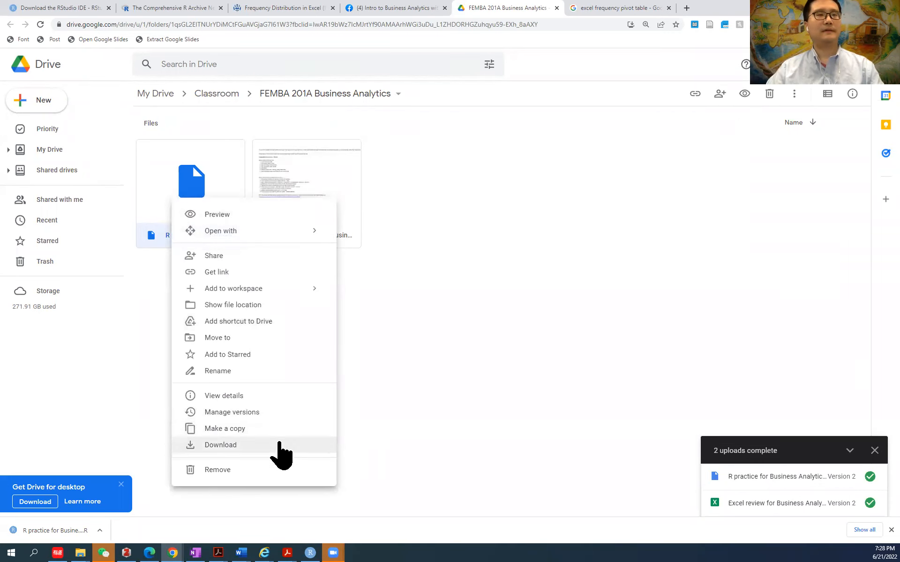
pyautogui.click(280, 445)
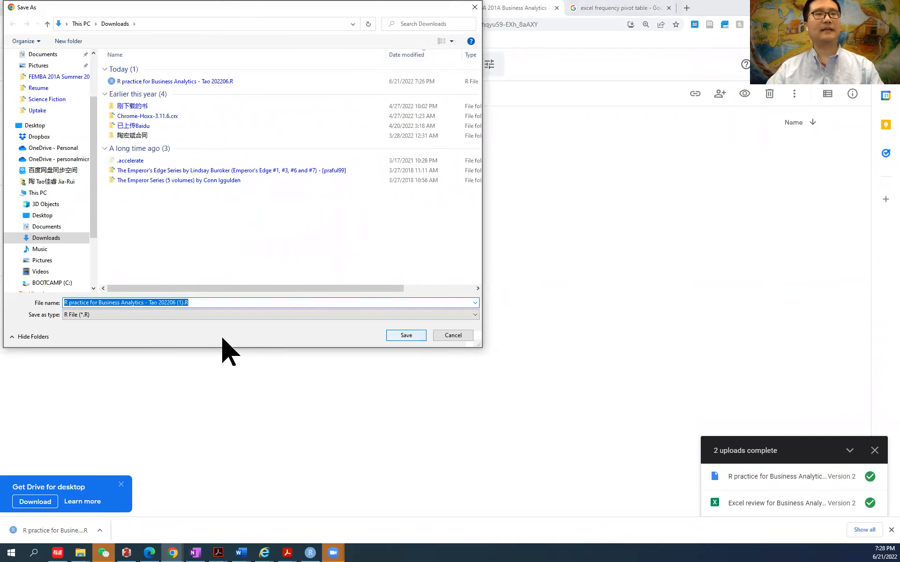
pyautogui.click(211, 84)
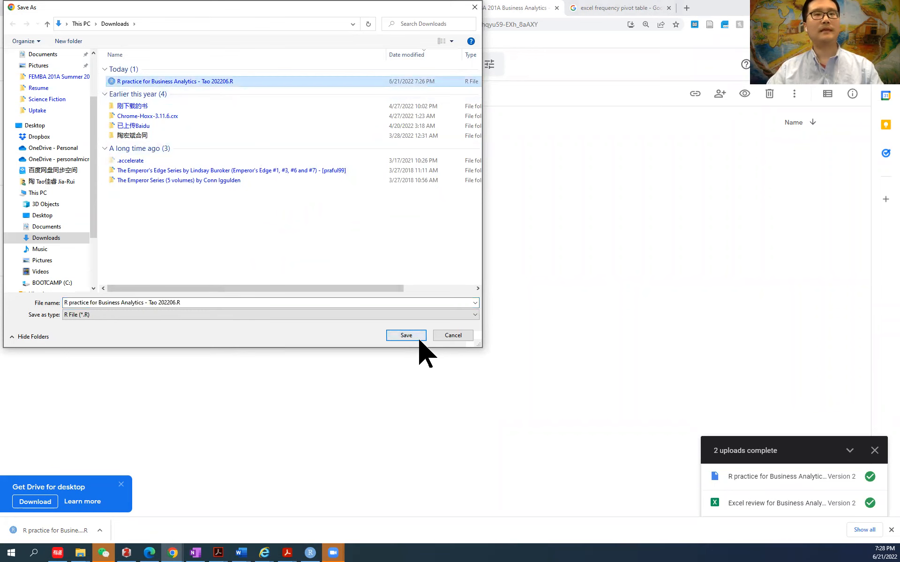
pyautogui.click(420, 339)
pyautogui.click(486, 278)
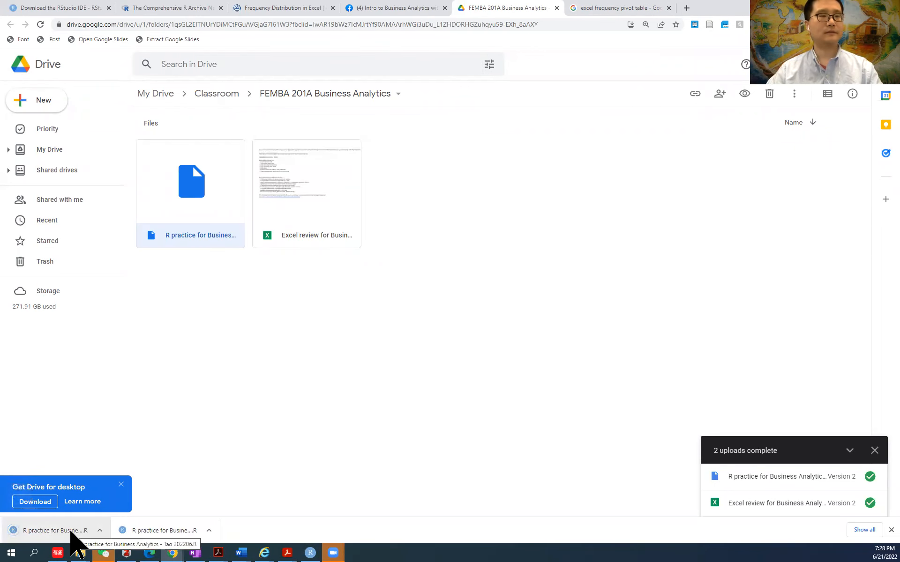
# Show the downloaded R practice script in its folder and open it in Notepad
pyautogui.click(100, 530)
pyautogui.click(154, 500)
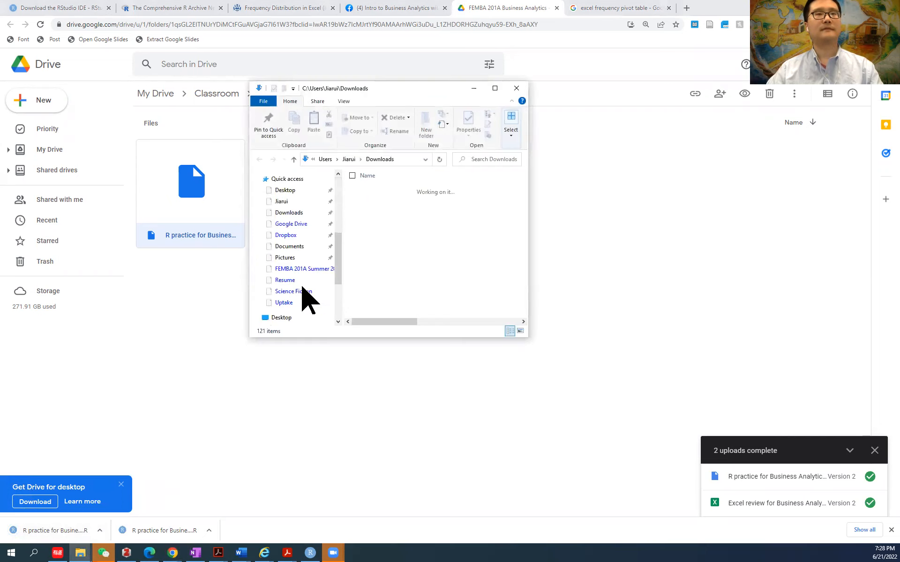
pyautogui.rightClick(420, 227)
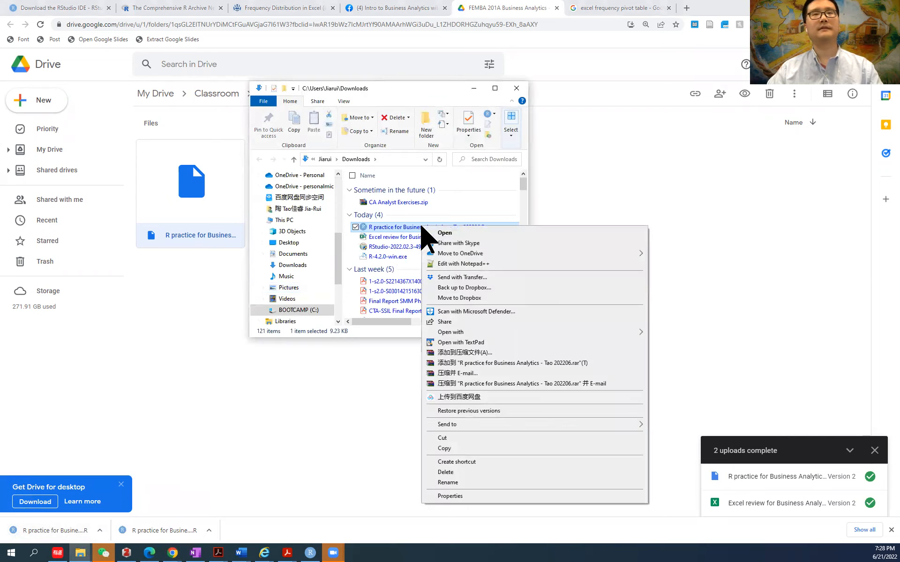
pyautogui.moveTo(567, 334)
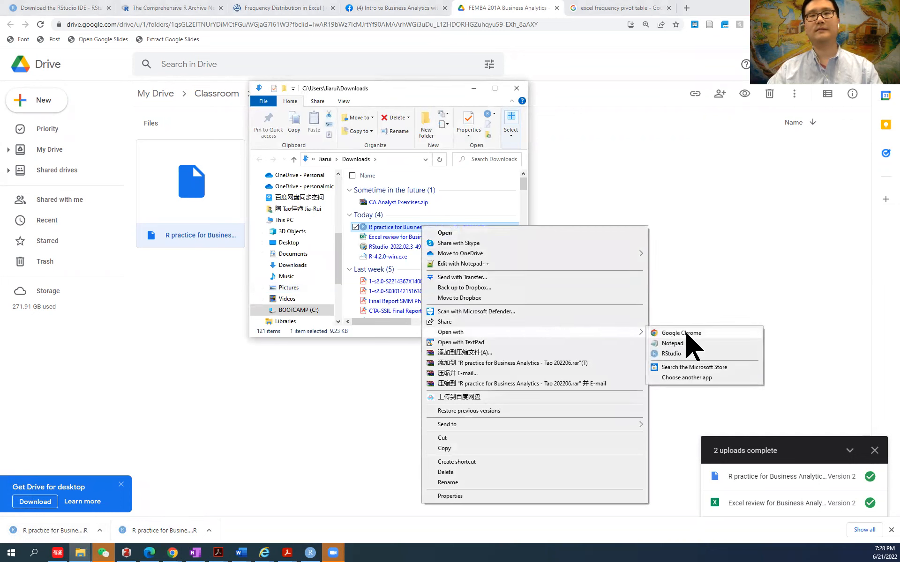
pyautogui.click(710, 344)
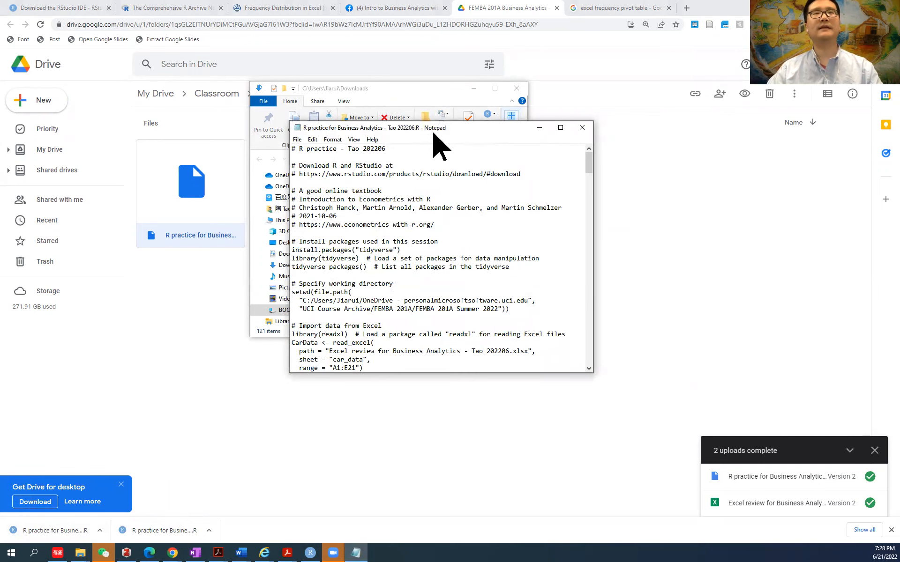
pyautogui.moveTo(440, 128); pyautogui.dragTo(395, 117)
pyautogui.moveTo(545, 166); pyautogui.dragTo(572, 156)
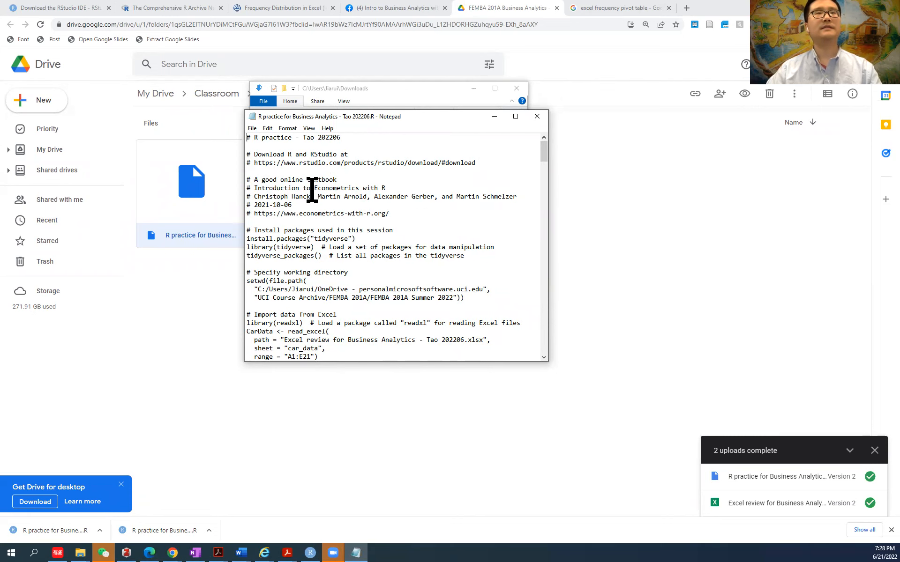
# Copy the RStudio download link from the script's header comments and load it in Chrome's existing RStudio download page
pyautogui.click(264, 154)
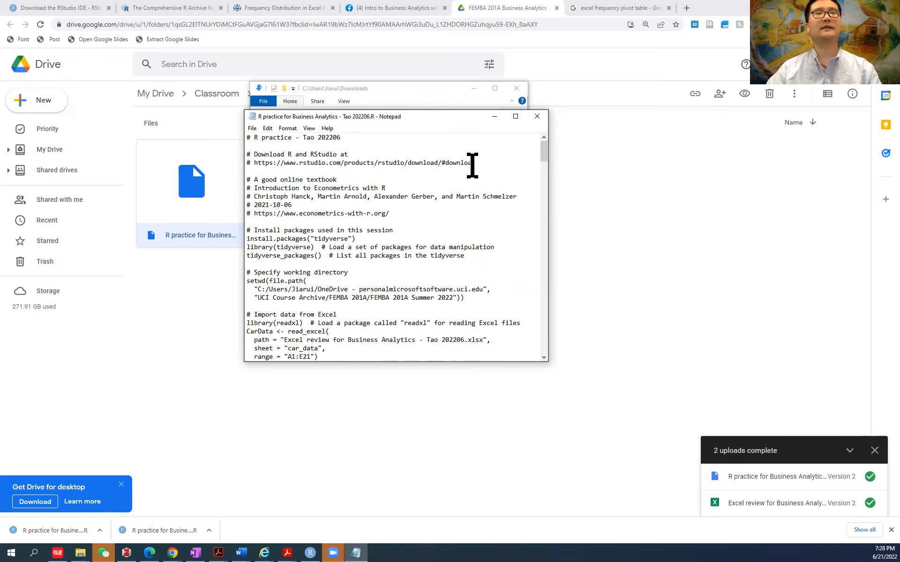
pyautogui.moveTo(475, 162); pyautogui.dragTo(258, 162)
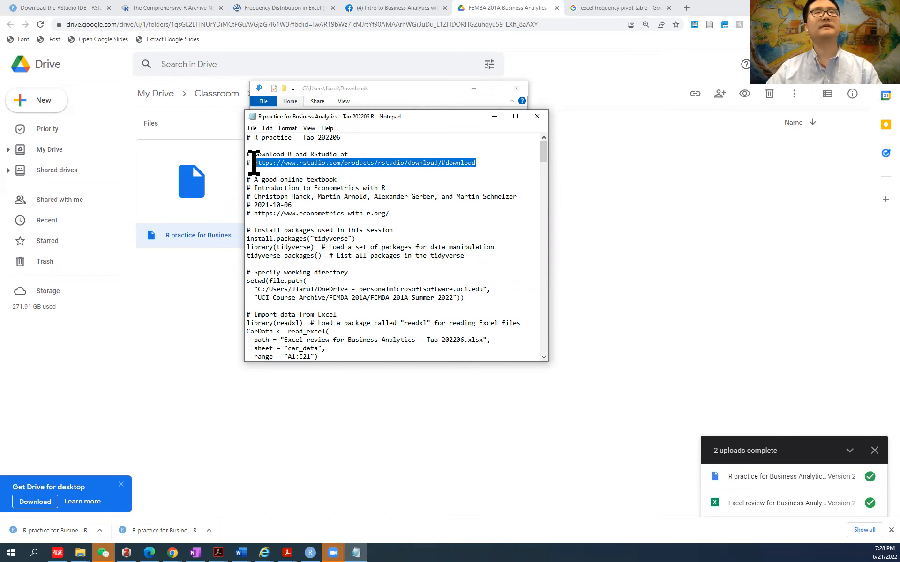
pyautogui.click(75, 8)
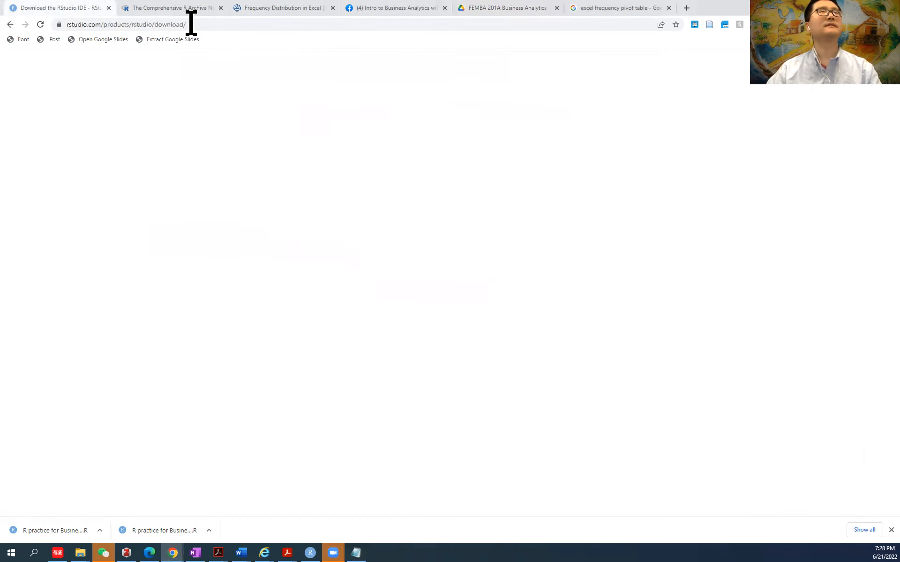
pyautogui.click(201, 27)
pyautogui.hotkey('ctrl', 'v')
pyautogui.press('Return')
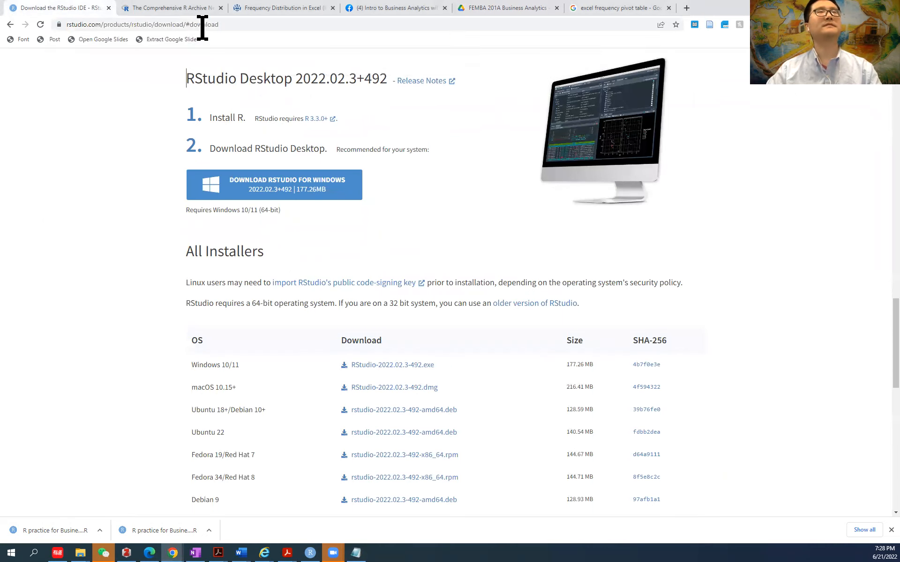
# Examine the two setup steps on the RStudio download page, installing R and downloading RStudio Desktop
pyautogui.scroll(2, 141, 244)
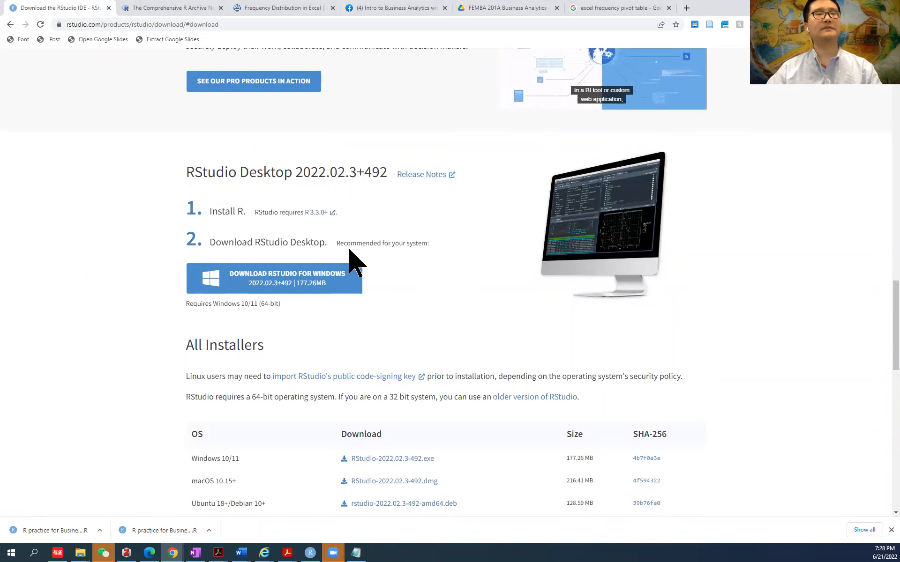
pyautogui.doubleClick(240, 212)
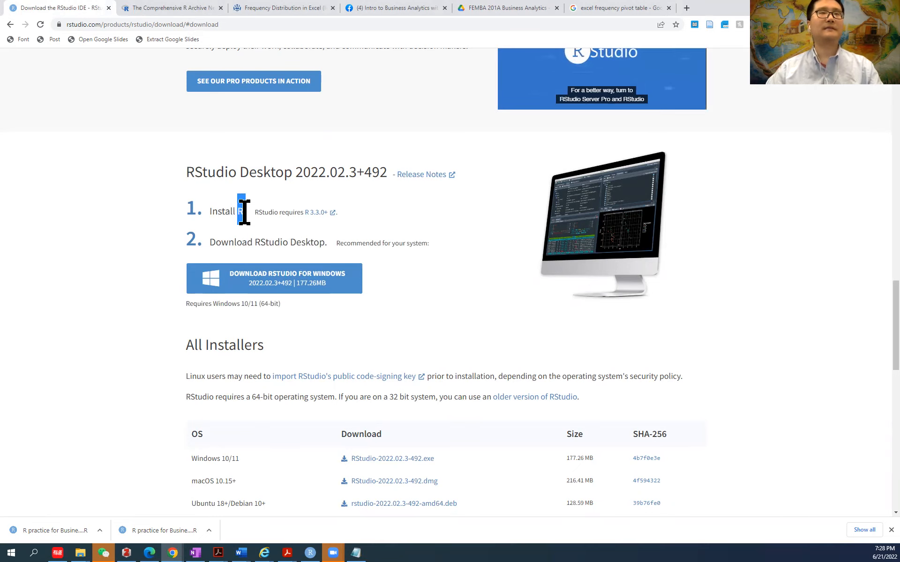
pyautogui.moveTo(244, 213); pyautogui.dragTo(248, 213)
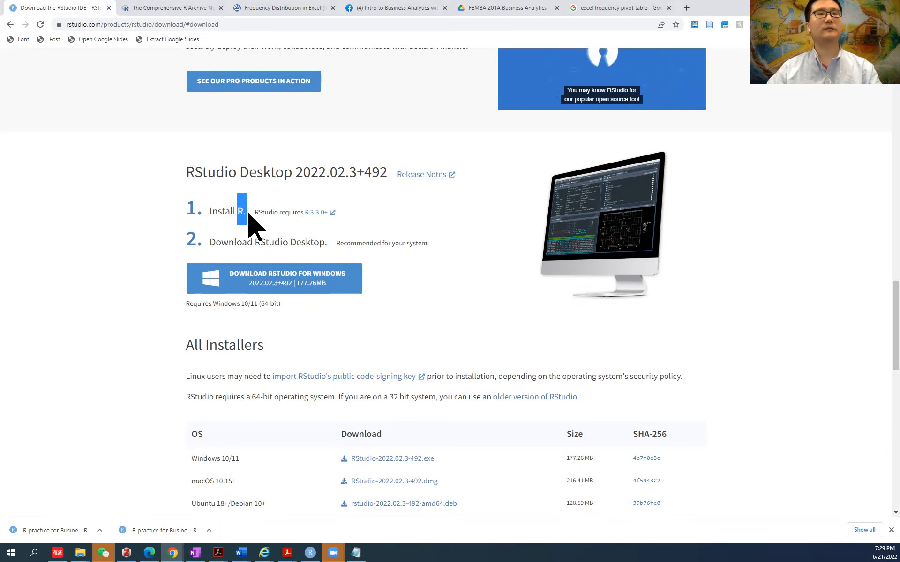
pyautogui.moveTo(254, 242); pyautogui.dragTo(326, 250)
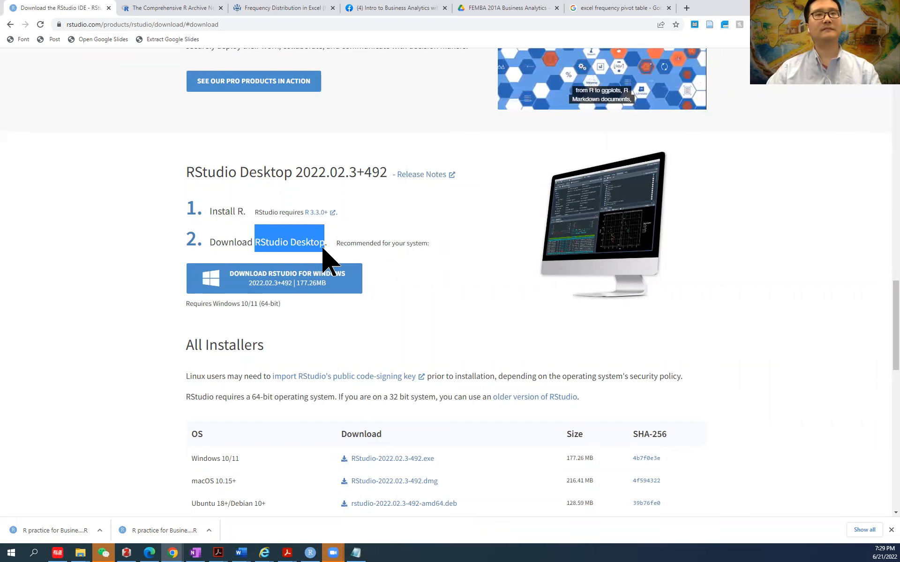
pyautogui.click(327, 243)
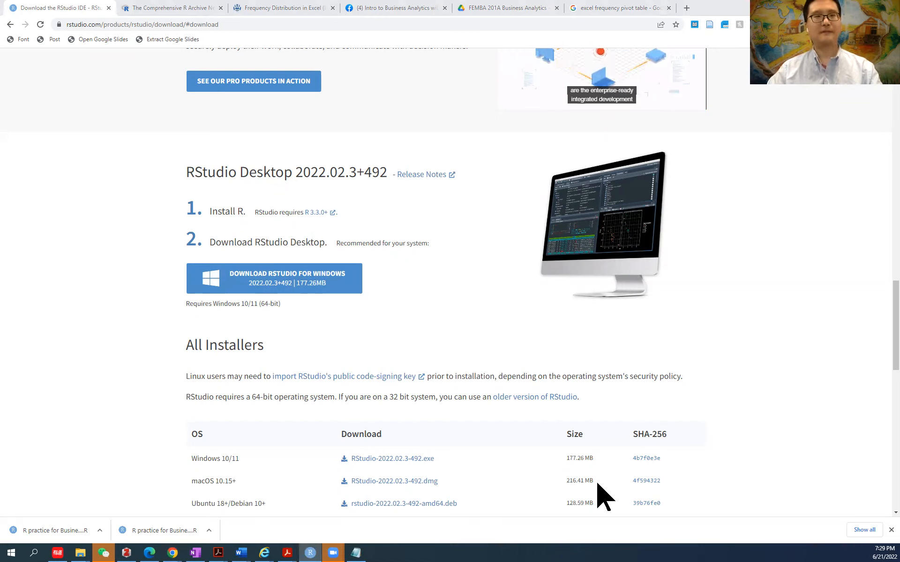
# Switch to RStudio and close the copy of the R practice script already open in the editor
pyautogui.hotkey('alt', 'Tab')
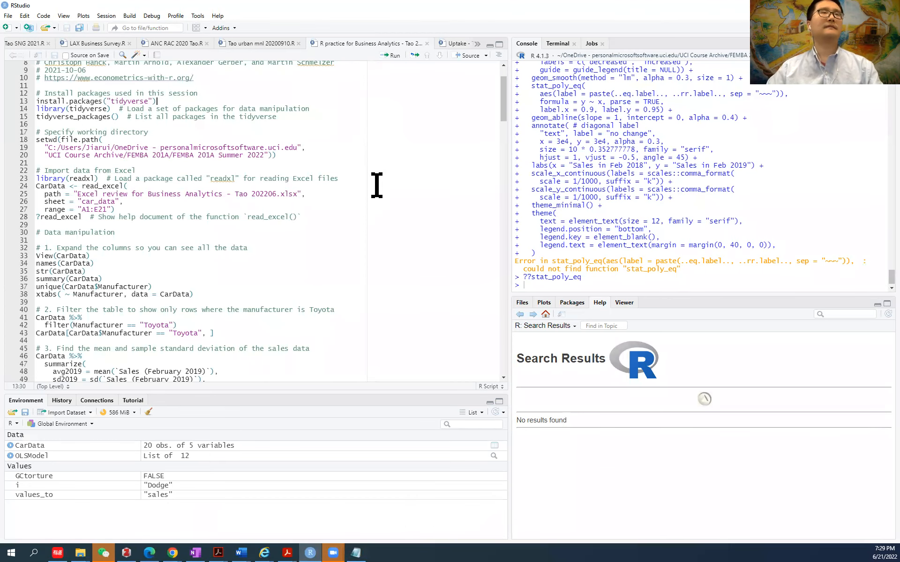
pyautogui.scroll(3, 296, 185)
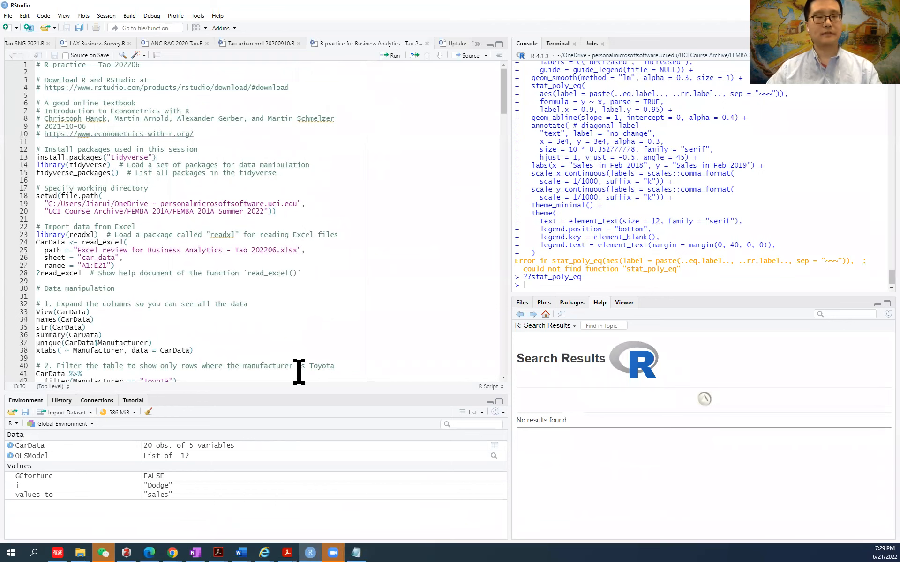
pyautogui.hotkey('alt', 'Tab')
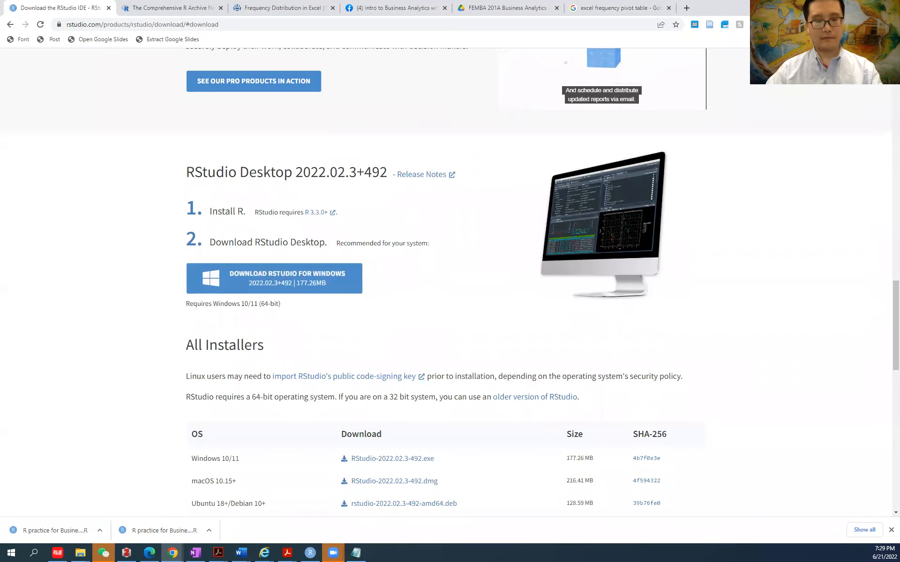
pyautogui.hotkey('alt', 'Tab')
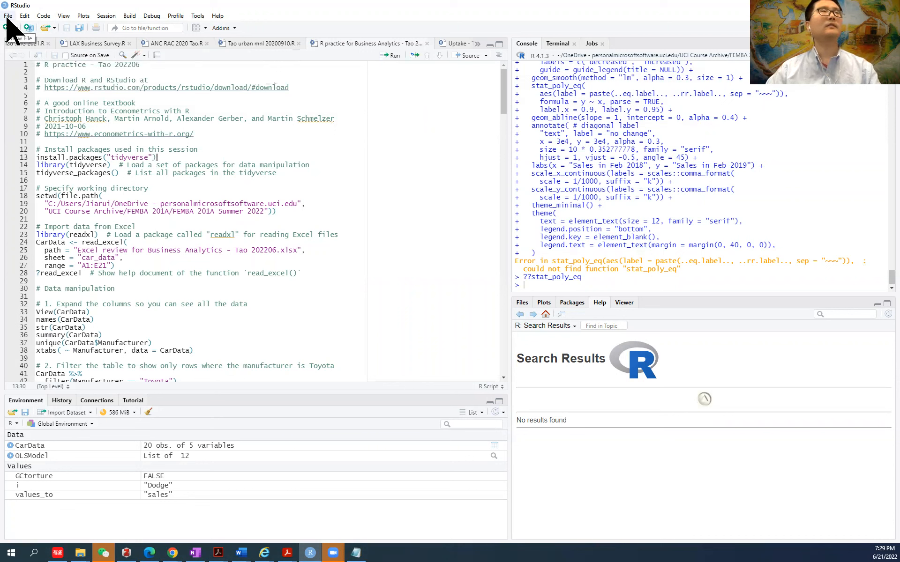
pyautogui.click(426, 42)
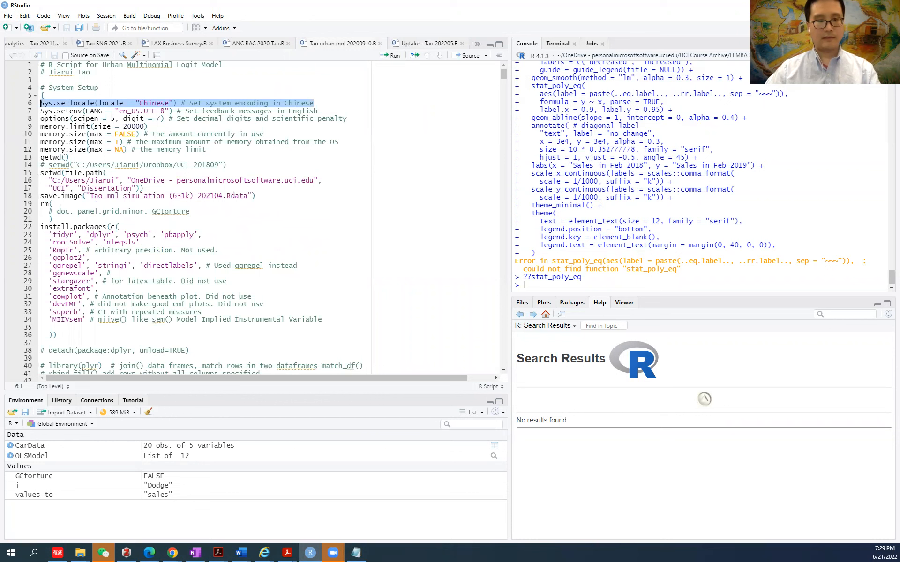
# Try to bring the downloaded R practice script from the Downloads folder into RStudio, postponing the offered RStudio update
pyautogui.hotkey('alt', 'Tab')
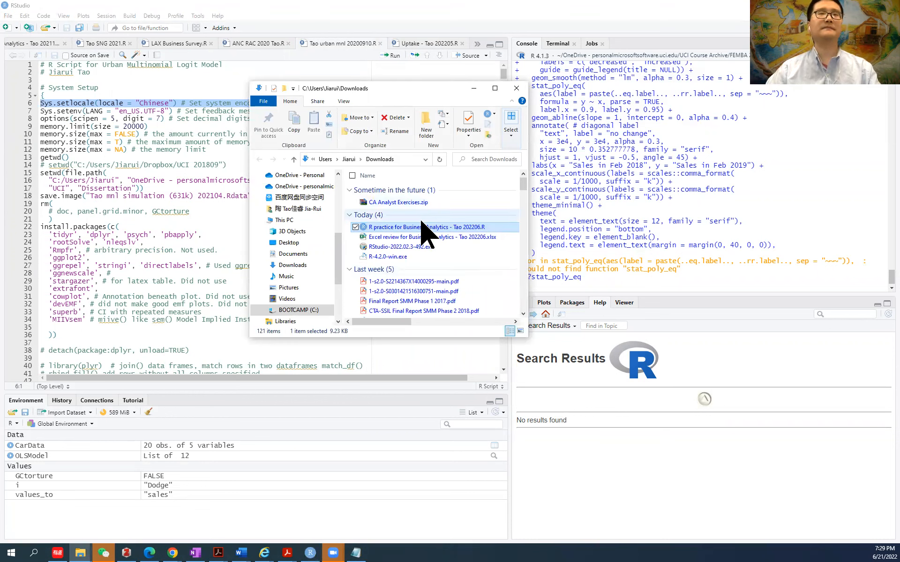
pyautogui.moveTo(380, 228); pyautogui.dragTo(78, 31)
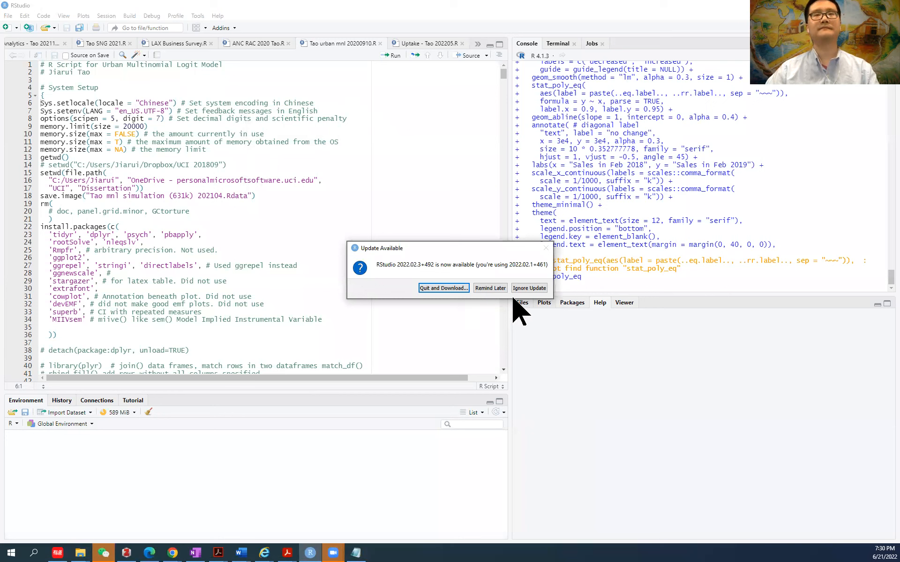
pyautogui.click(490, 287)
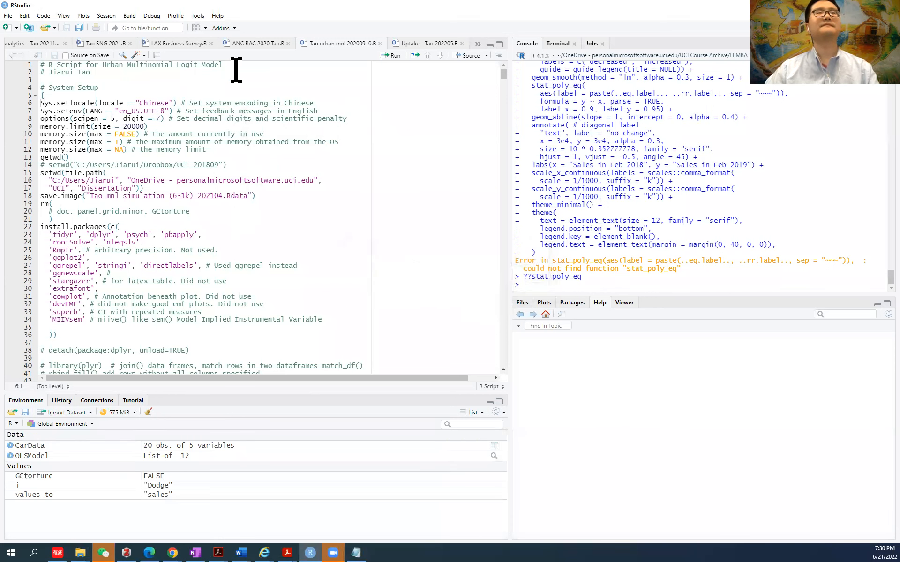
pyautogui.press('super+e')
pyautogui.moveTo(0, 262); pyautogui.dragTo(224, 43)
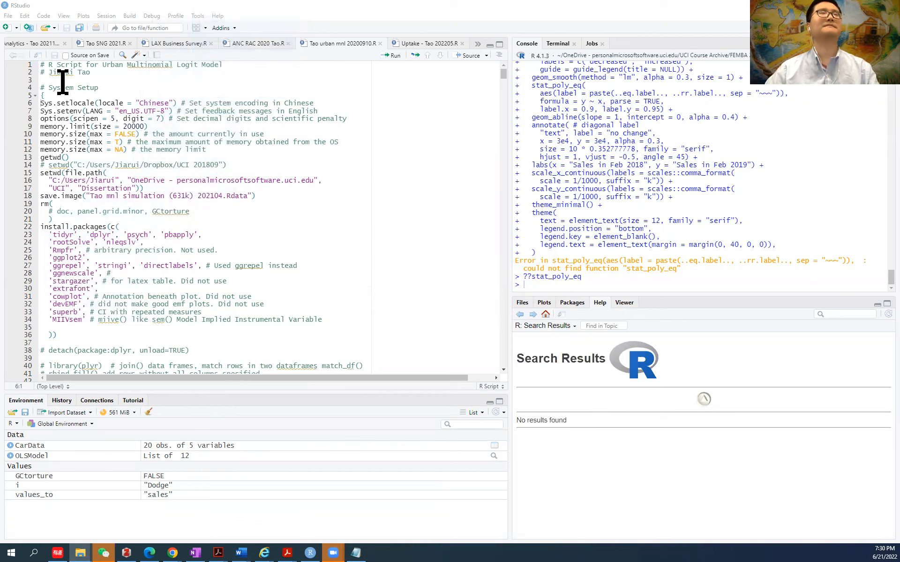
# Open the R practice for Business Analytics .R script from the FEMBA 201A Summer 2022 folder and make it the first document in the editor
pyautogui.click(8, 15)
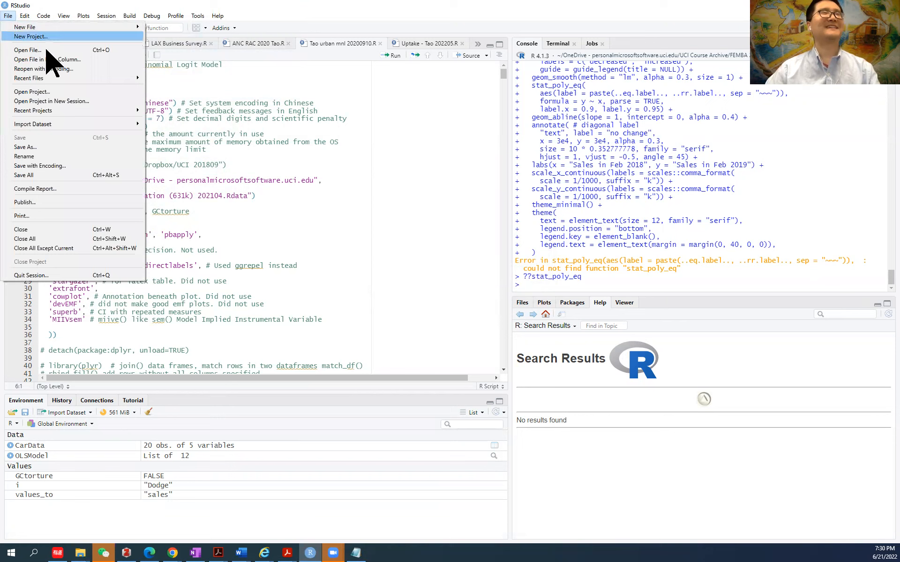
pyautogui.click(68, 50)
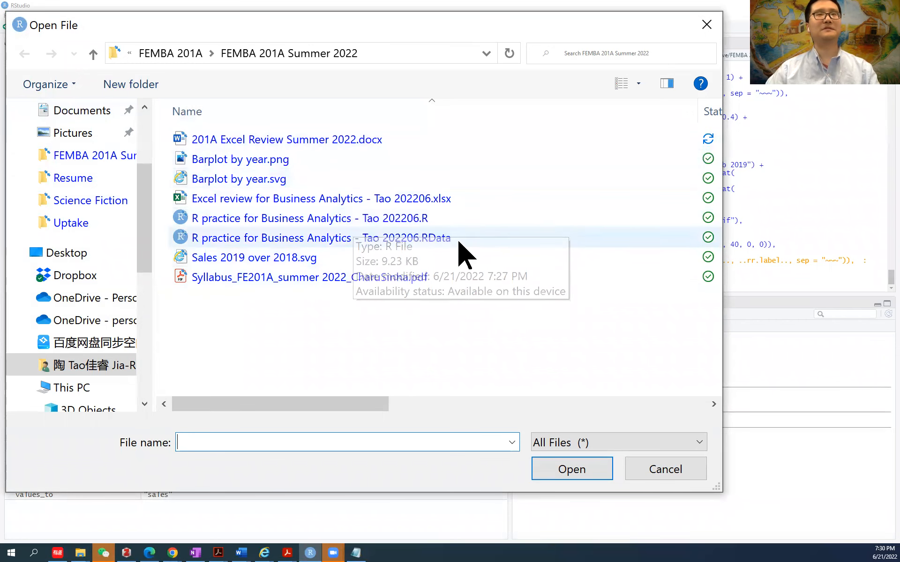
pyautogui.click(504, 221)
pyautogui.doubleClick(503, 222)
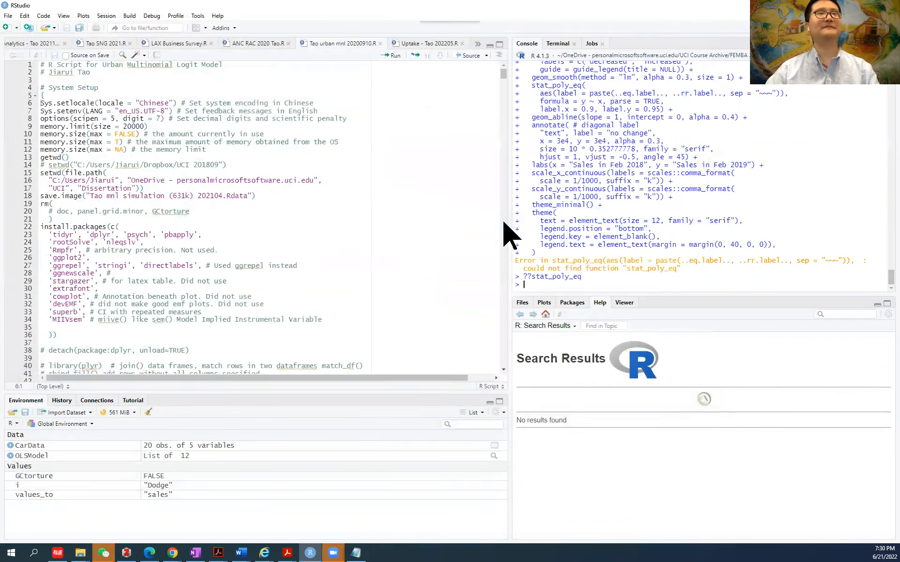
pyautogui.moveTo(292, 41); pyautogui.dragTo(26, 43)
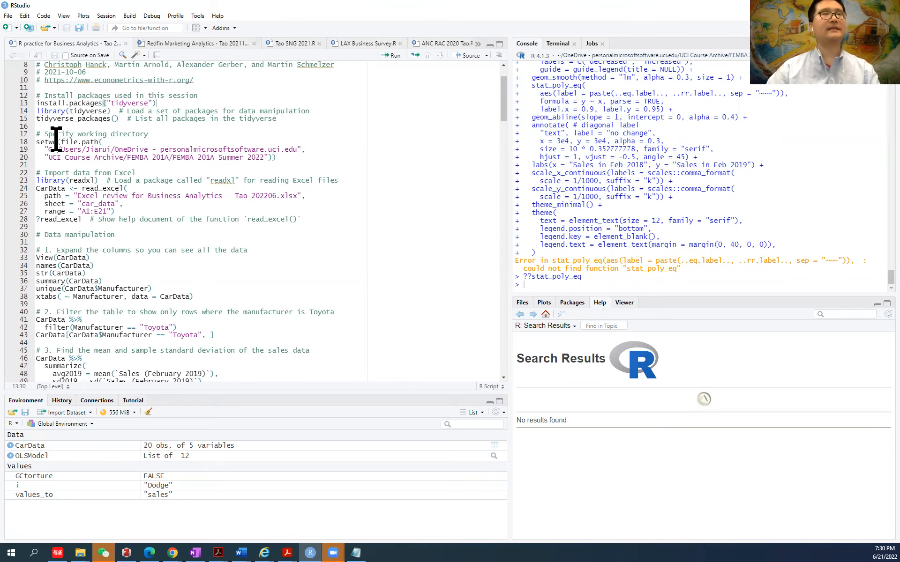
pyautogui.moveTo(504, 96)
pyautogui.mouseDown()
pyautogui.moveTo(495, 378)
pyautogui.moveTo(506, 54)
pyautogui.moveTo(510, 126)
pyautogui.moveTo(504, 100)
pyautogui.mouseUp()
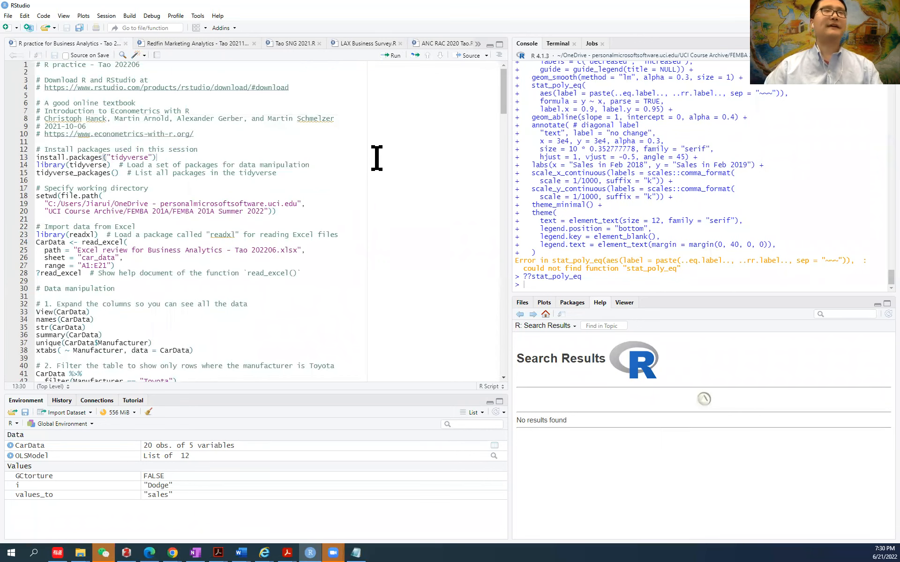
pyautogui.click(201, 136)
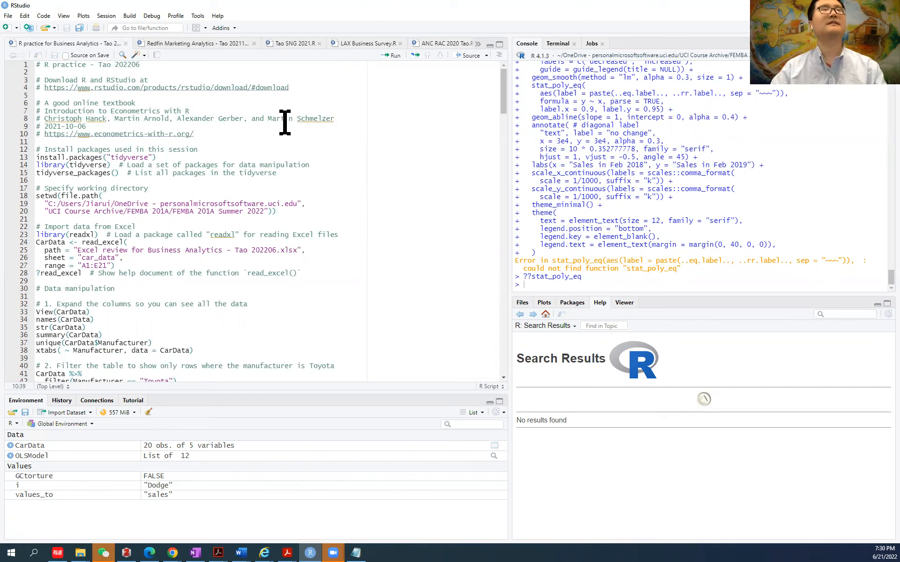
# Set the editor font size to 12 in RStudio's global appearance options
pyautogui.click(176, 17)
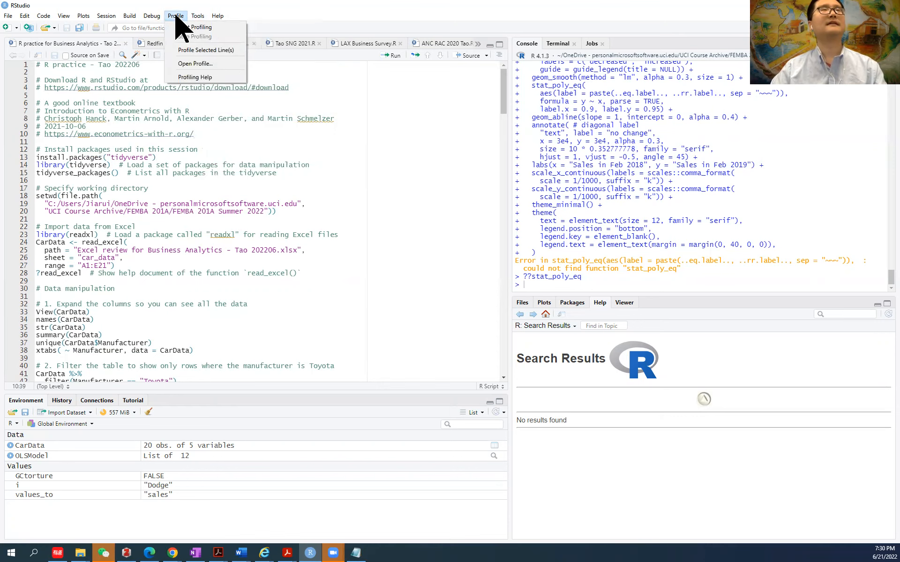
pyautogui.moveTo(194, 15)
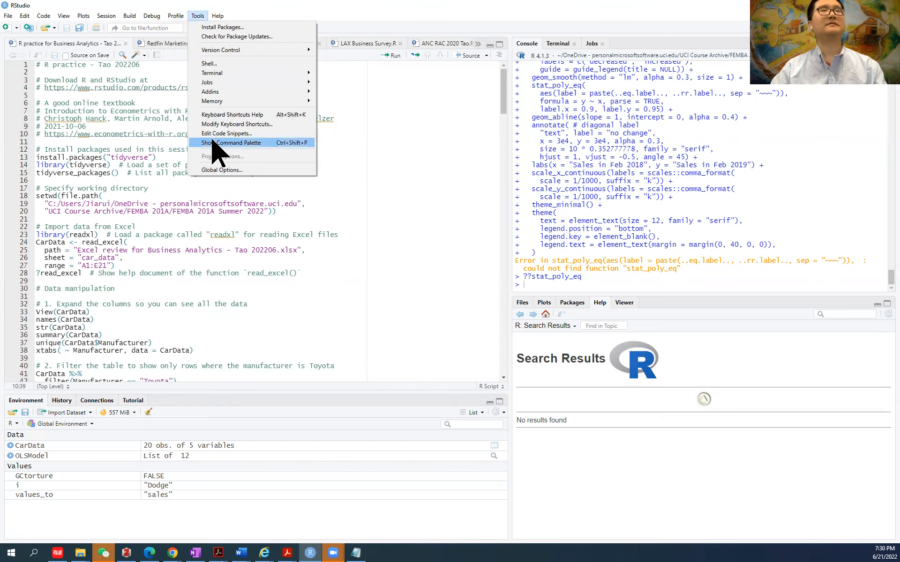
pyautogui.click(238, 170)
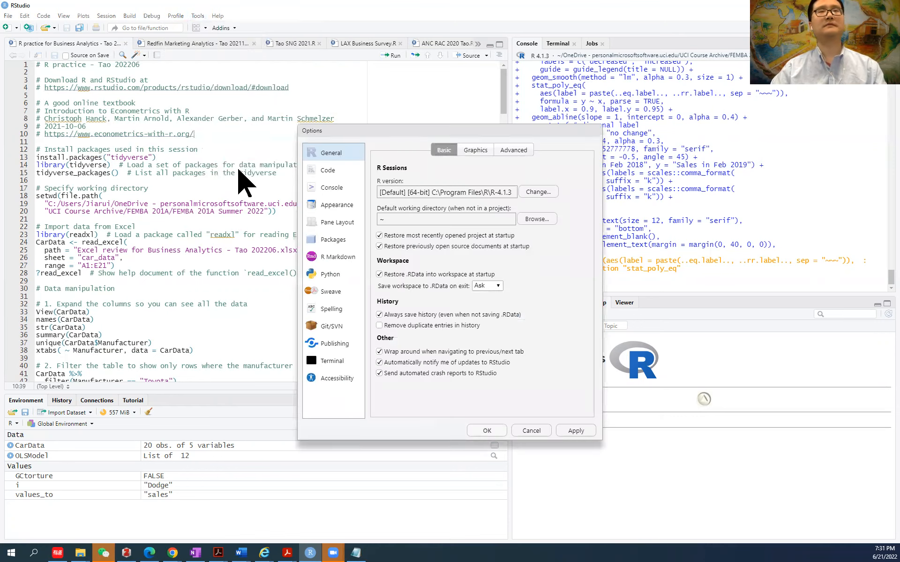
pyautogui.click(333, 171)
pyautogui.click(333, 189)
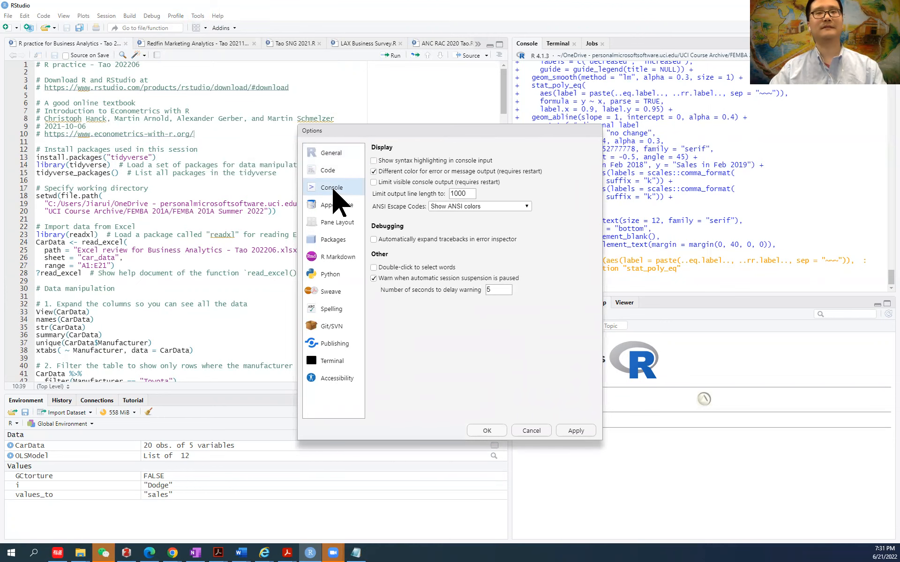
pyautogui.click(331, 154)
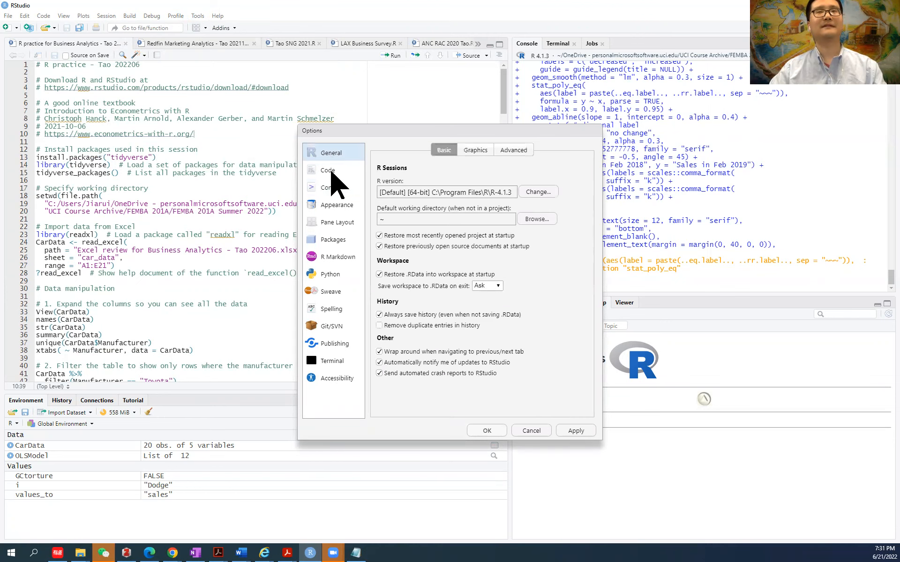
pyautogui.click(332, 171)
pyautogui.click(341, 205)
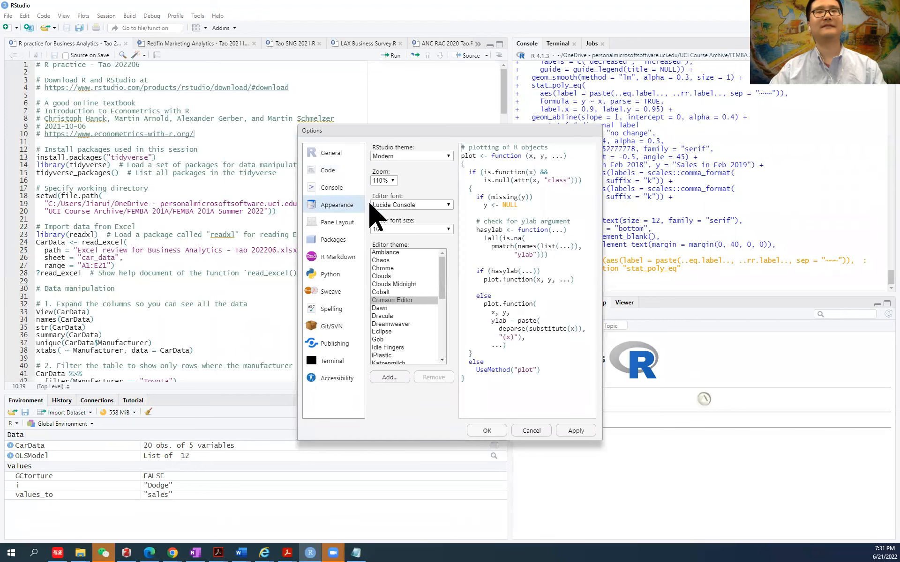
pyautogui.click(448, 229)
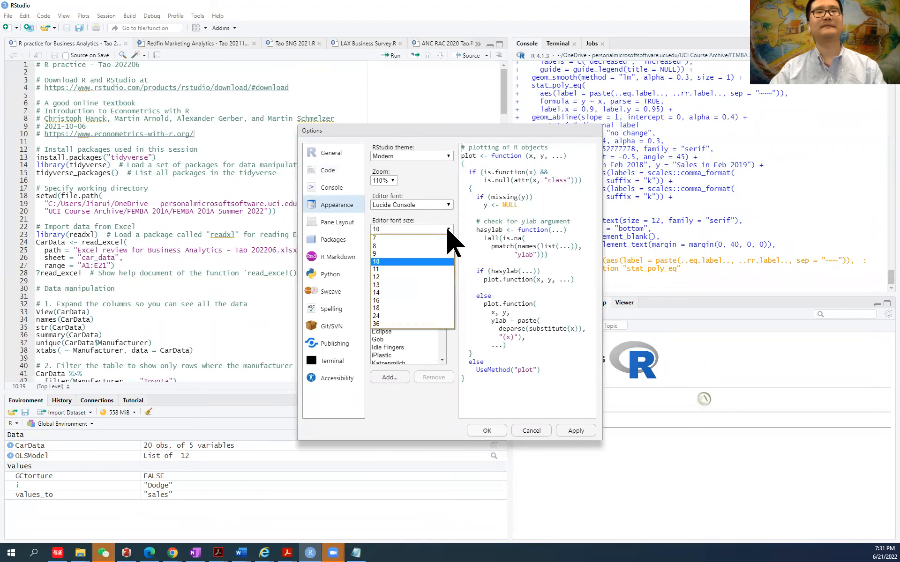
pyautogui.click(431, 279)
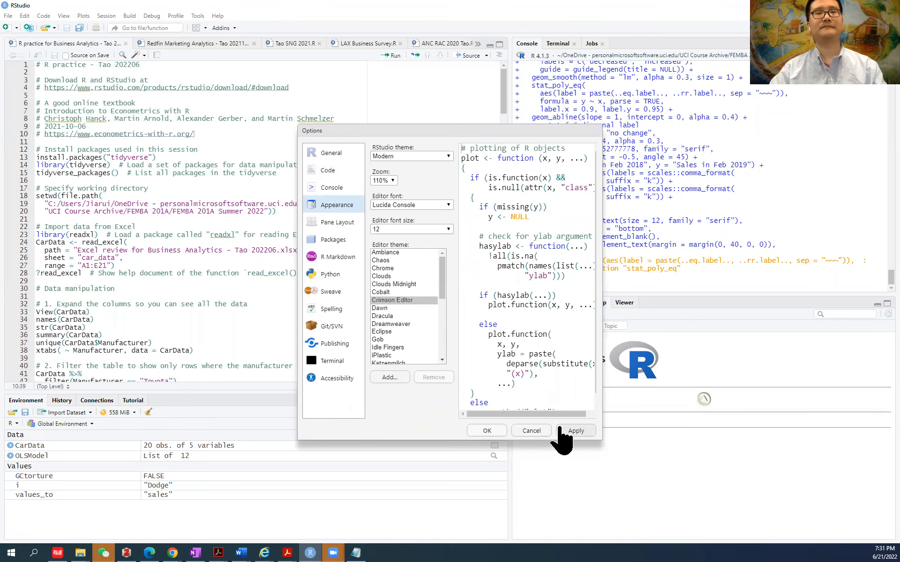
pyautogui.click(487, 431)
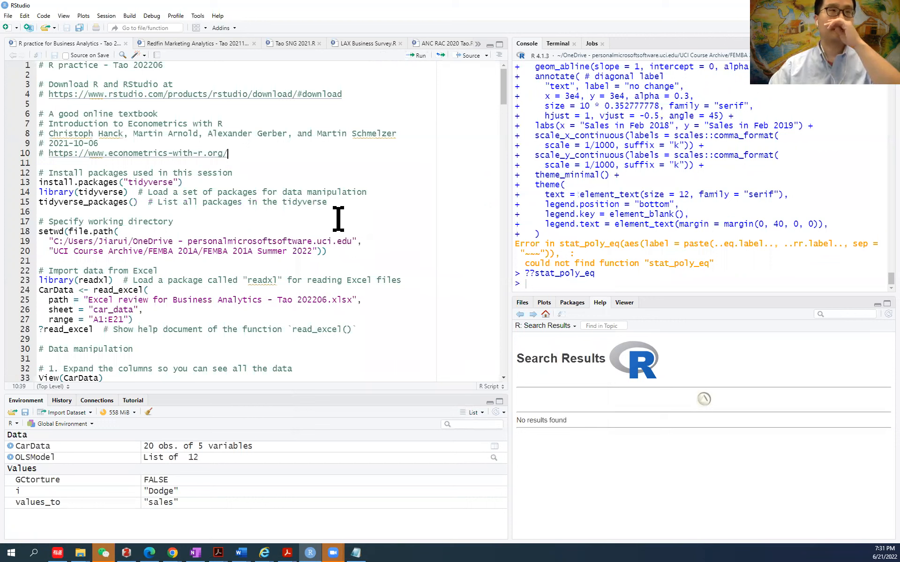
# Review the script's header comments, highlighting the comment marks, the title, the RStudio download link and the online econometrics textbook link
pyautogui.click(40, 66)
pyautogui.moveTo(39, 66); pyautogui.dragTo(284, 159)
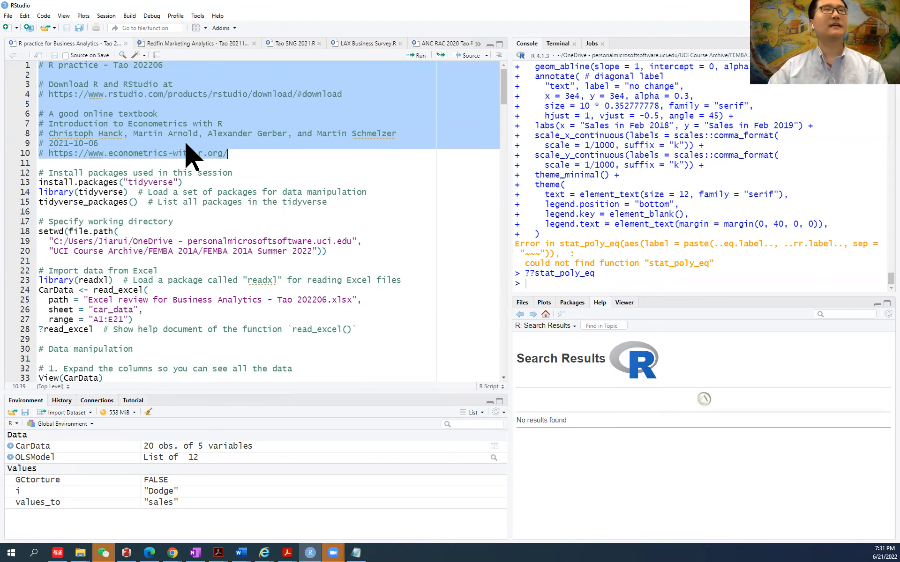
pyautogui.click(43, 70)
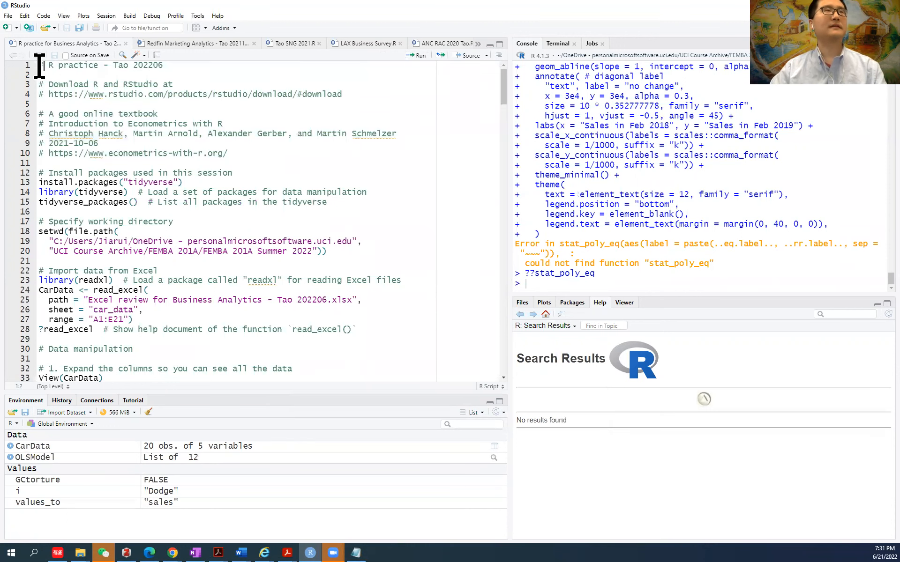
pyautogui.doubleClick(43, 69)
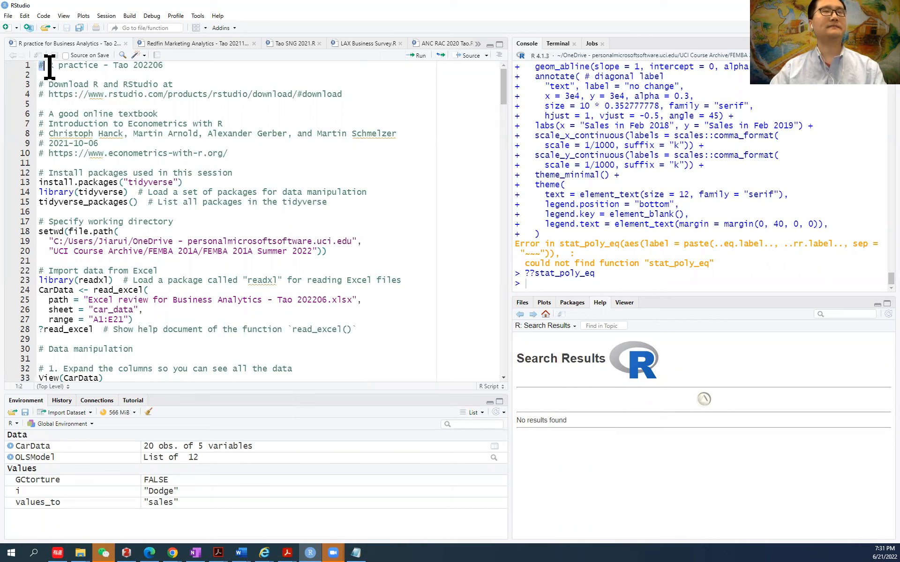
pyautogui.moveTo(49, 68); pyautogui.dragTo(199, 70)
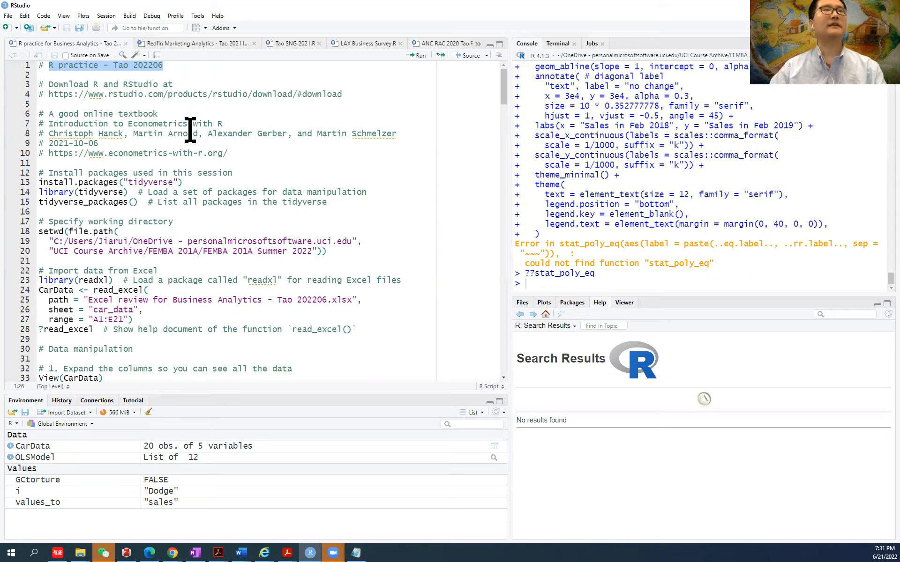
pyautogui.moveTo(48, 94); pyautogui.dragTo(370, 93)
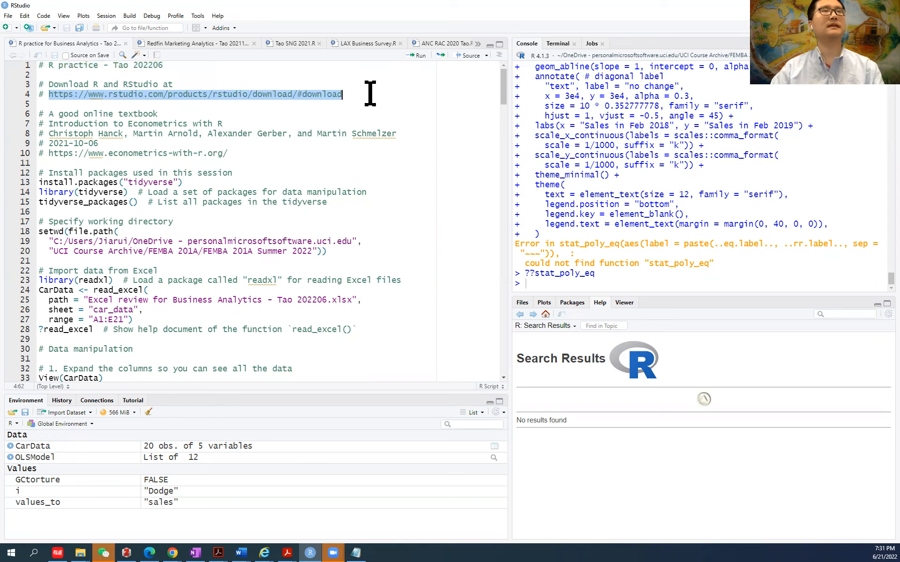
pyautogui.click(85, 134)
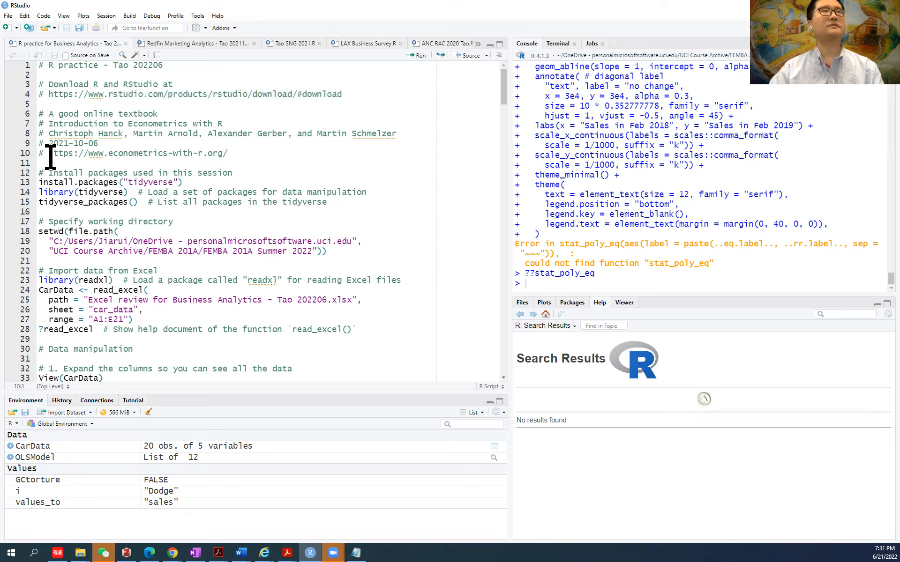
pyautogui.moveTo(50, 158); pyautogui.dragTo(231, 158)
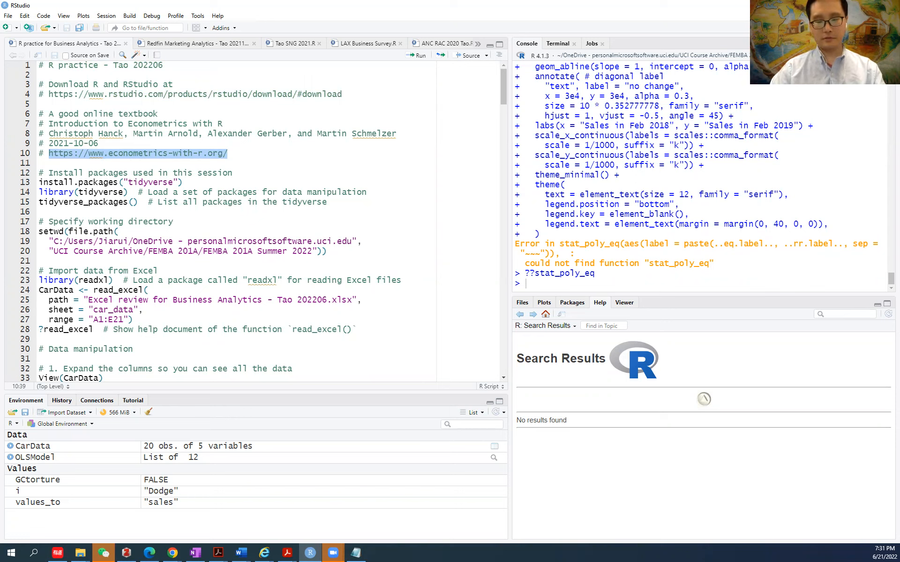
# Switch to Excel with the Excel review for Business Analytics workbook and show its car_data sheet
pyautogui.hotkey('alt', 'Tab')
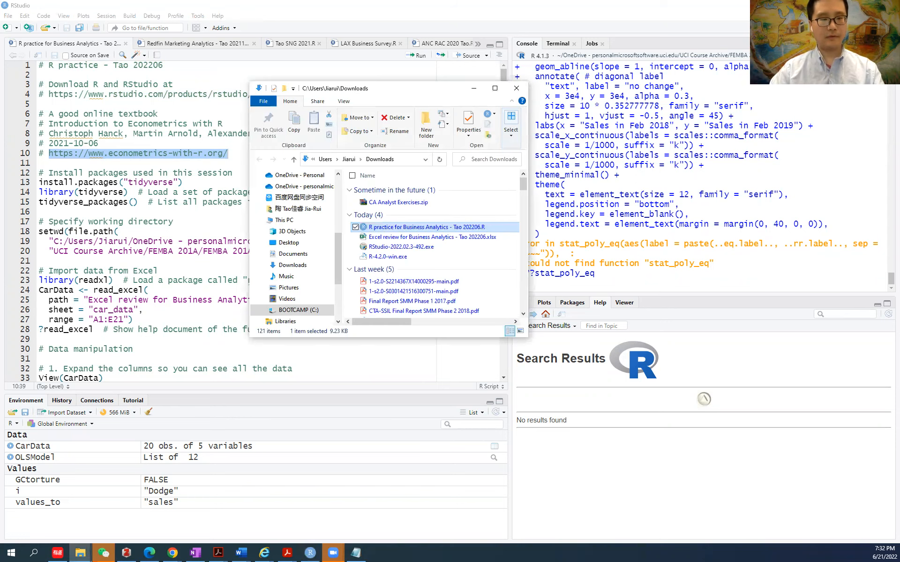
pyautogui.hotkey('alt', 'Tab')
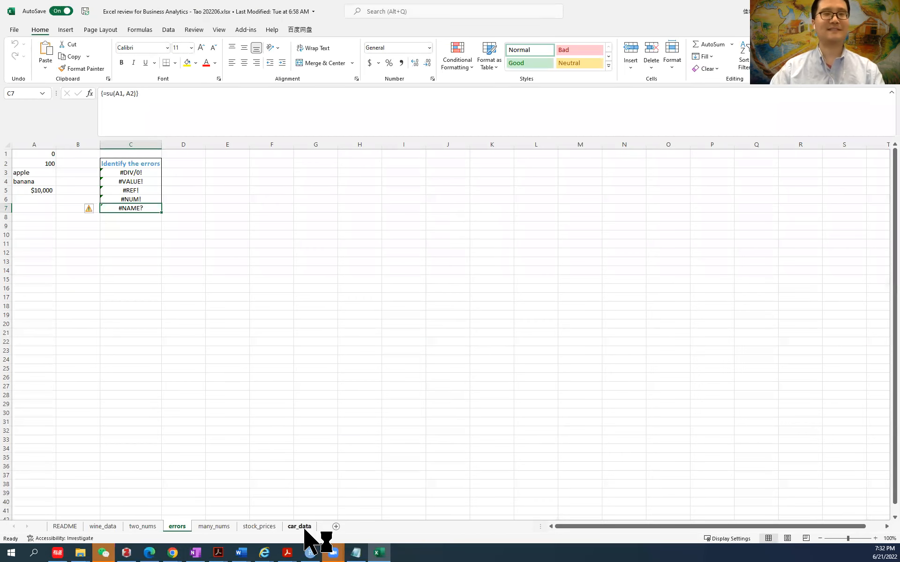
pyautogui.click(299, 526)
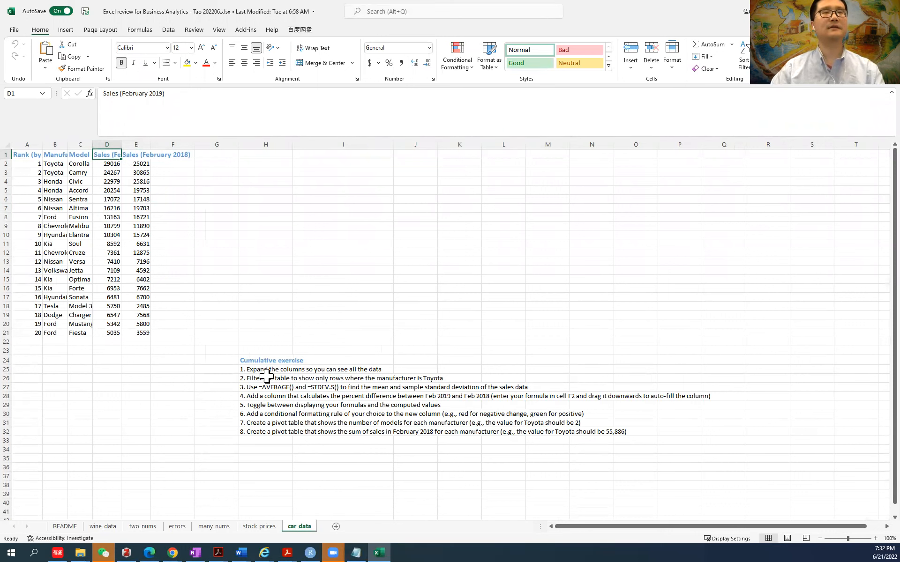
# Examine the car data headers one by one: rank, manufacturer, model, February 2019 sales and February 2018 sales
pyautogui.click(31, 157)
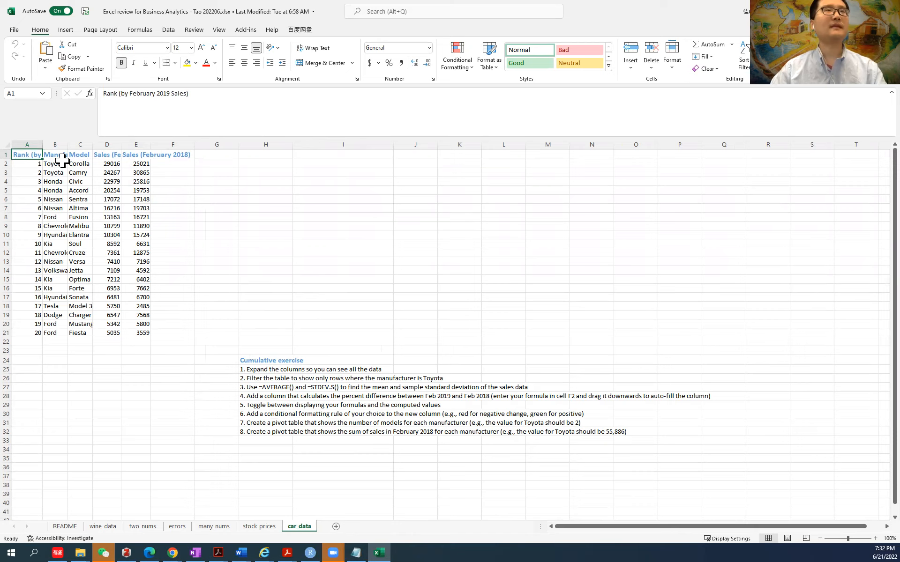
pyautogui.click(67, 157)
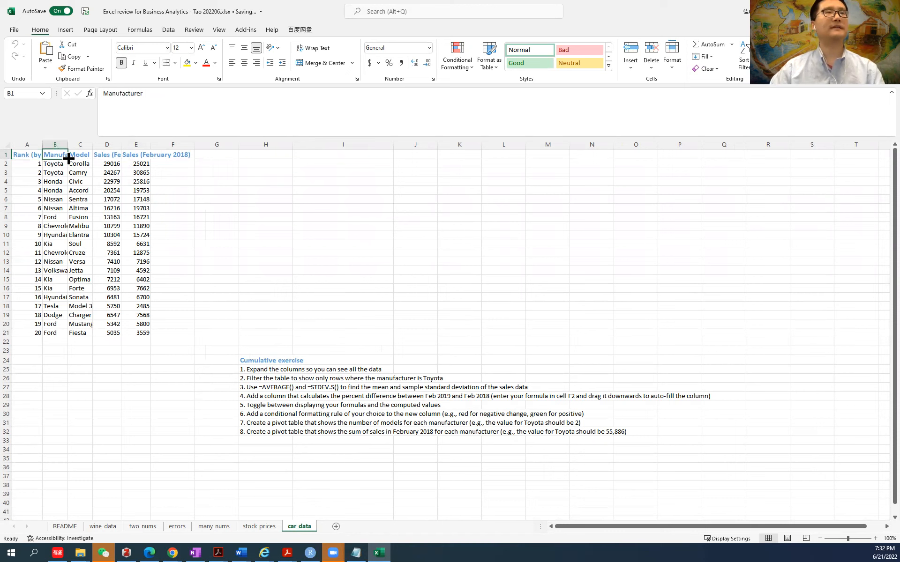
pyautogui.click(83, 158)
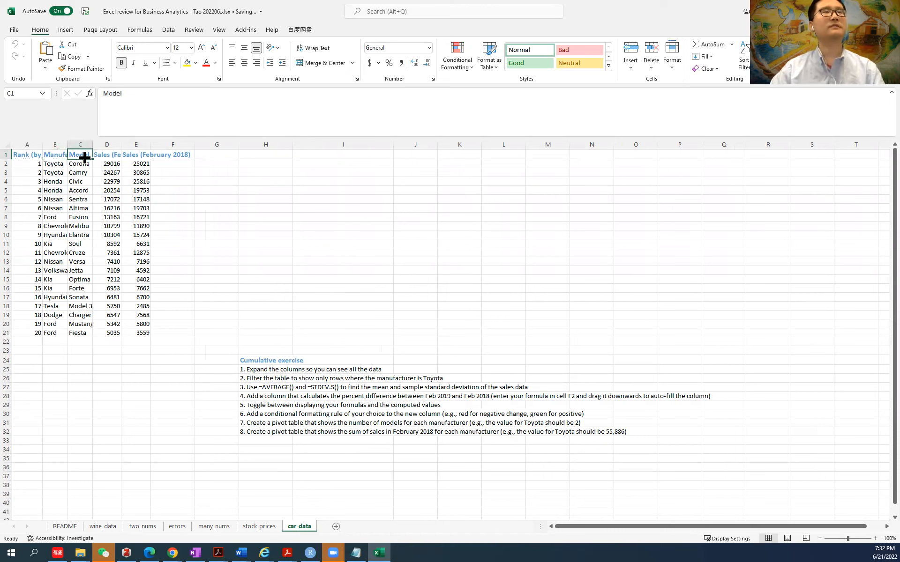
pyautogui.click(109, 156)
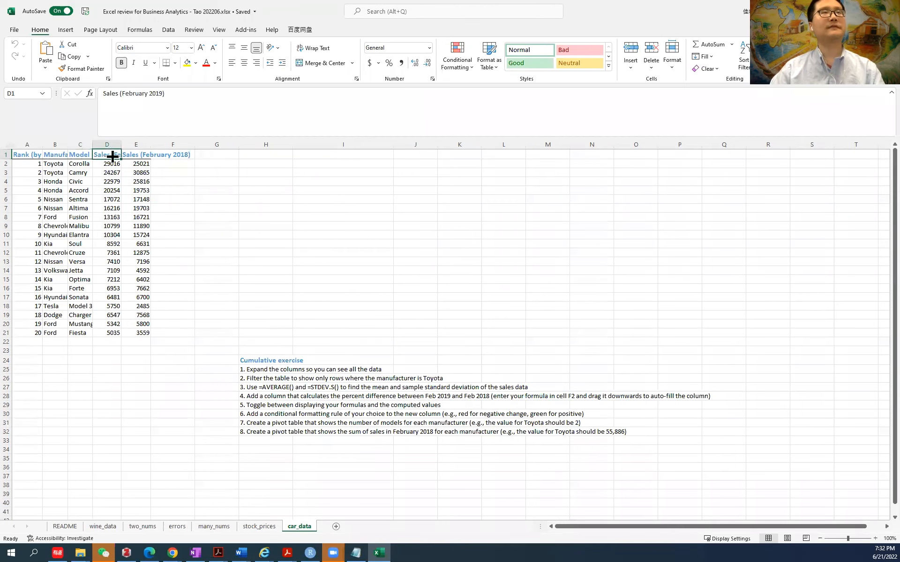
pyautogui.click(130, 156)
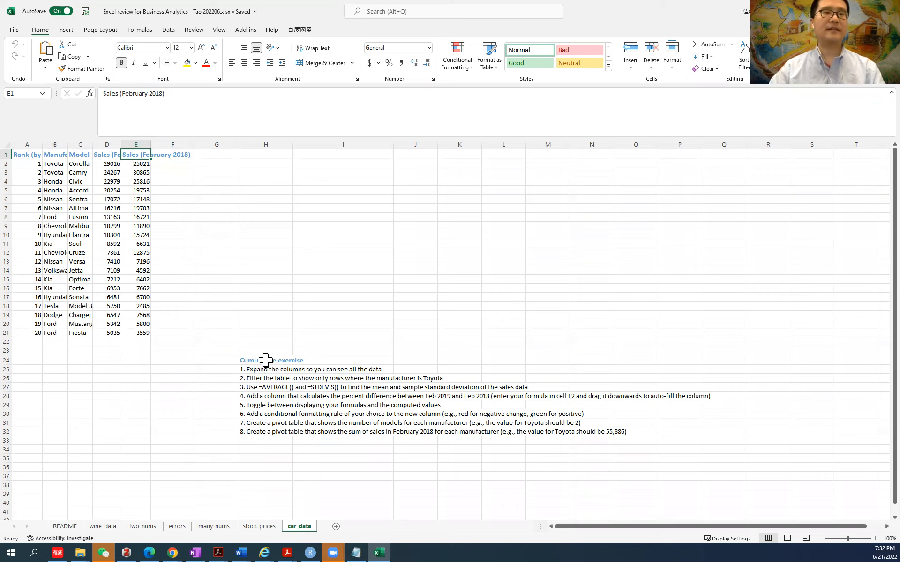
# Read the cumulative exercise tasks on the car_data sheet one by one, from expanding the columns to the February 2018 sales pivot table
pyautogui.keyDown('ctrl'); pyautogui.scroll(2, 265, 360); pyautogui.keyUp('ctrl')
pyautogui.click(339, 393)
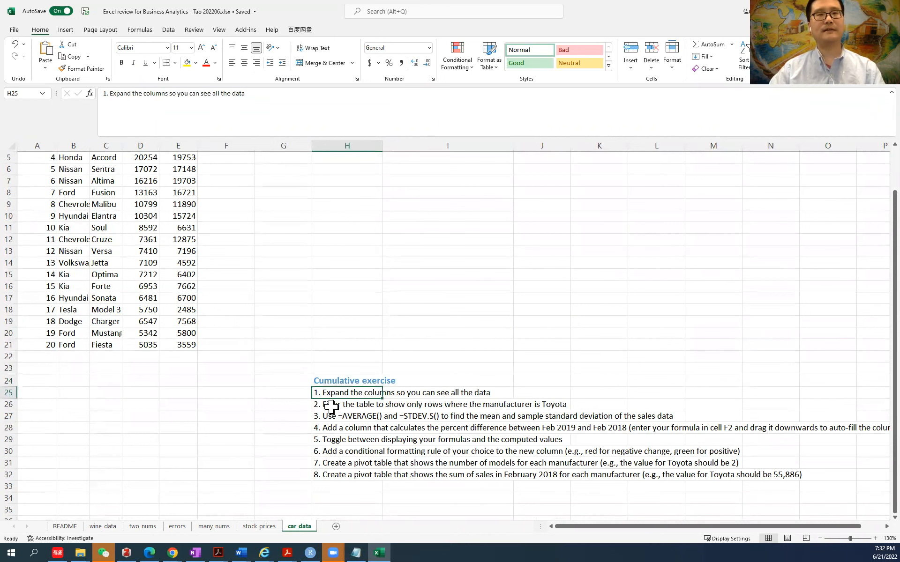
pyautogui.click(334, 405)
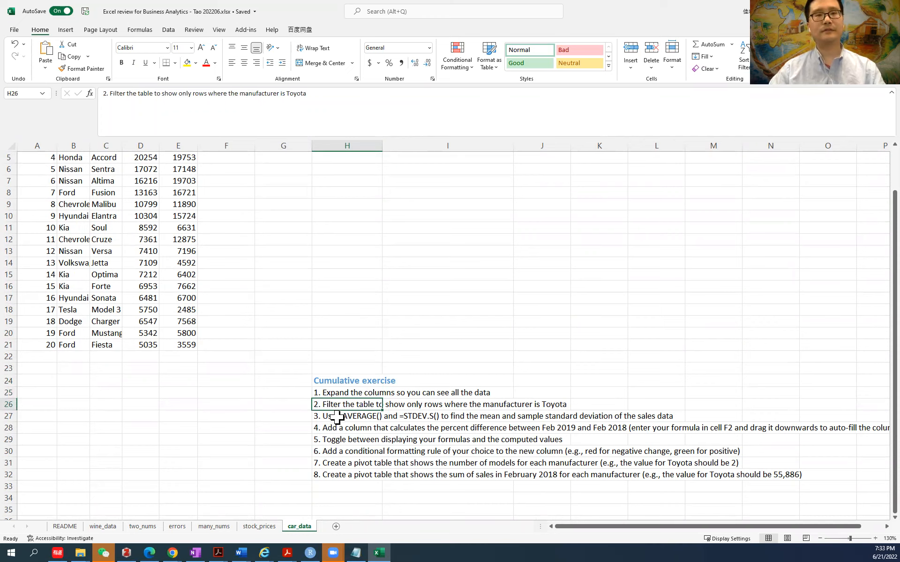
pyautogui.click(337, 417)
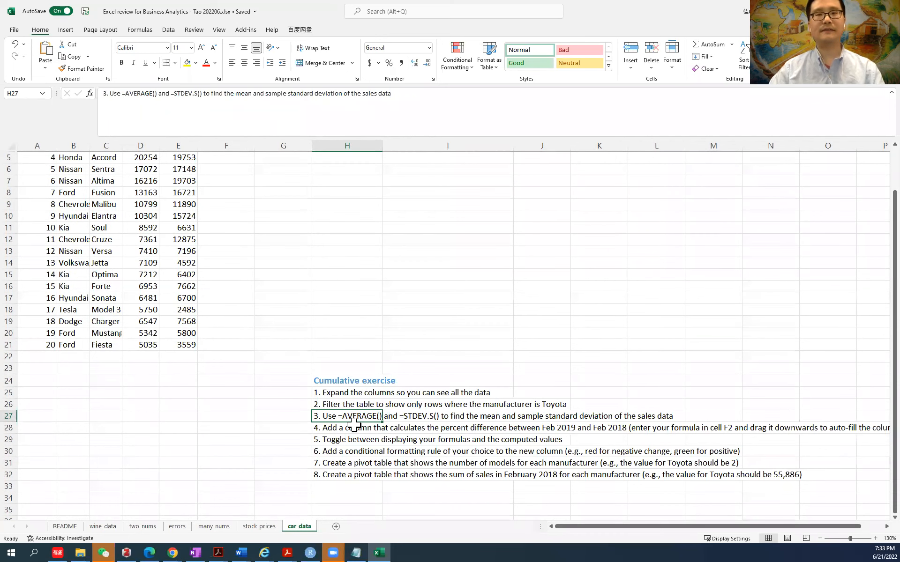
pyautogui.click(344, 429)
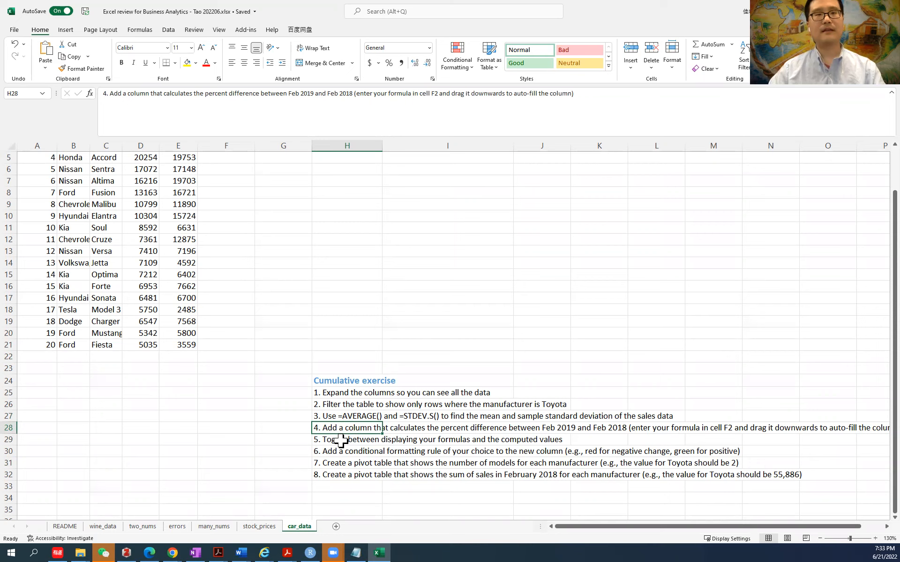
pyautogui.click(341, 441)
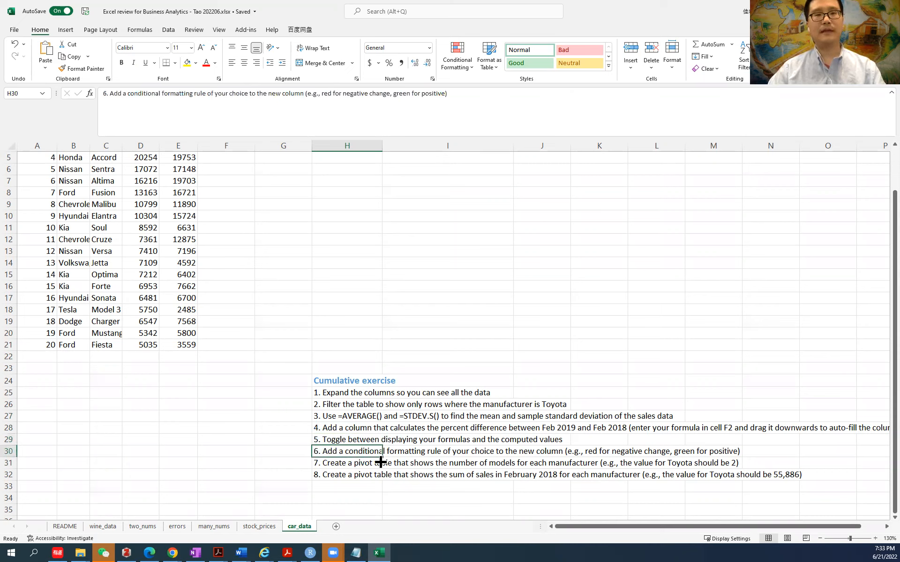
pyautogui.click(350, 465)
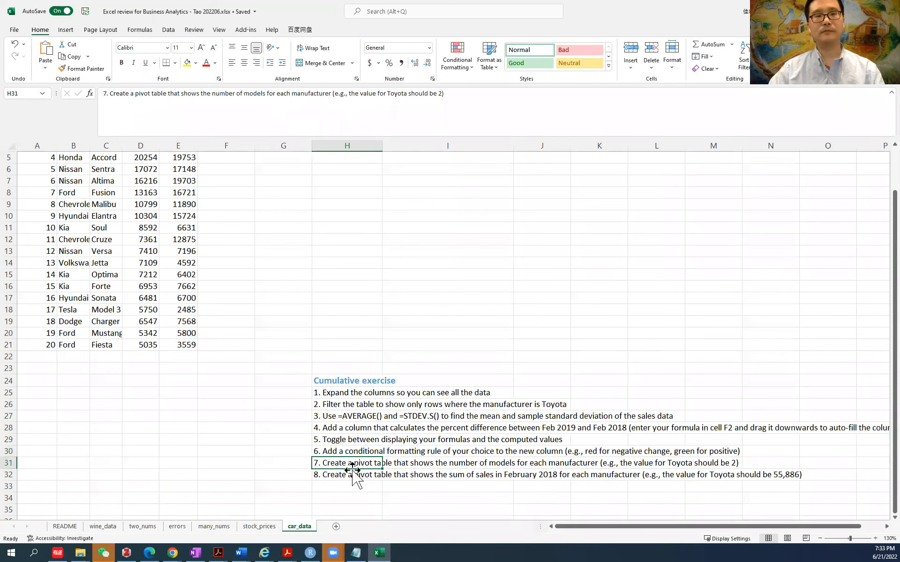
pyautogui.click(352, 478)
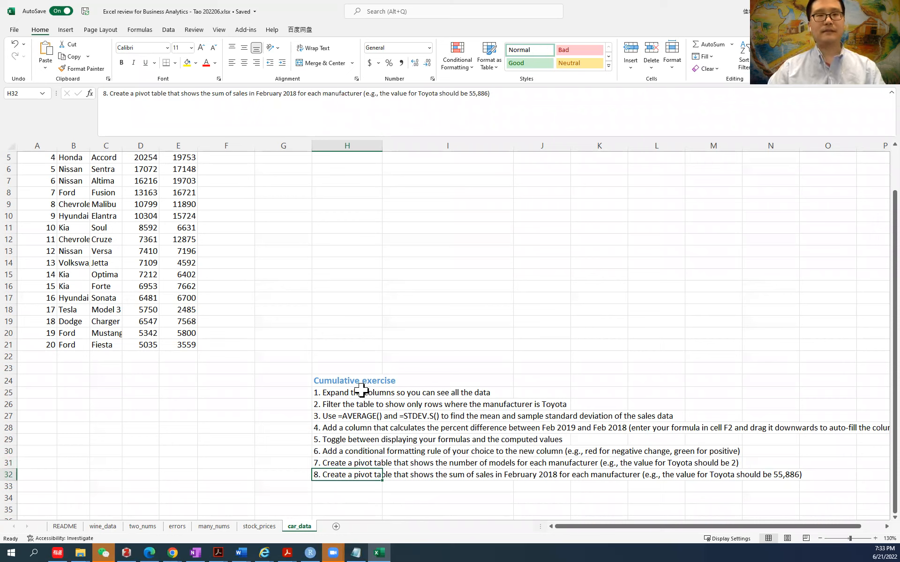
# Highlight the whole cumulative exercise block from its heading through task 8 and look back over the car data table
pyautogui.moveTo(351, 380); pyautogui.dragTo(366, 473)
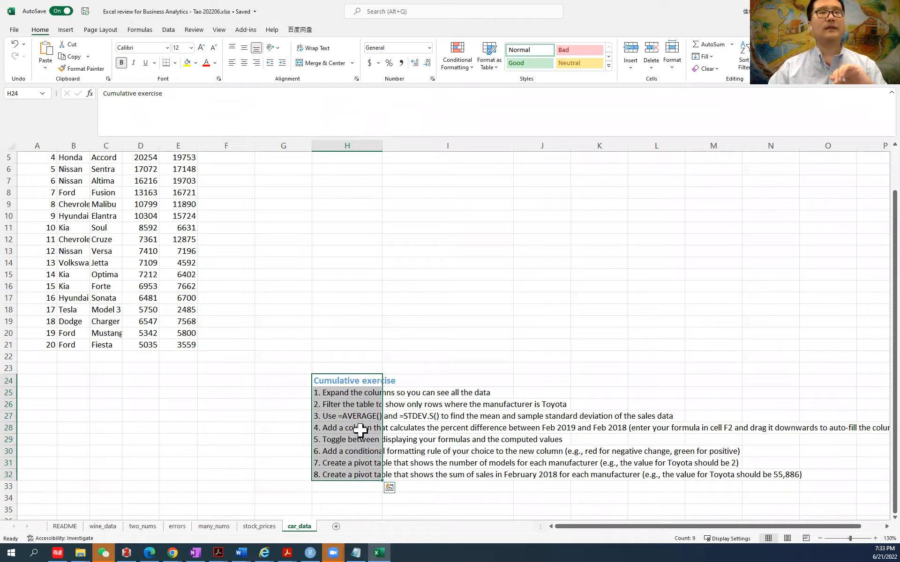
pyautogui.scroll(2, 358, 428)
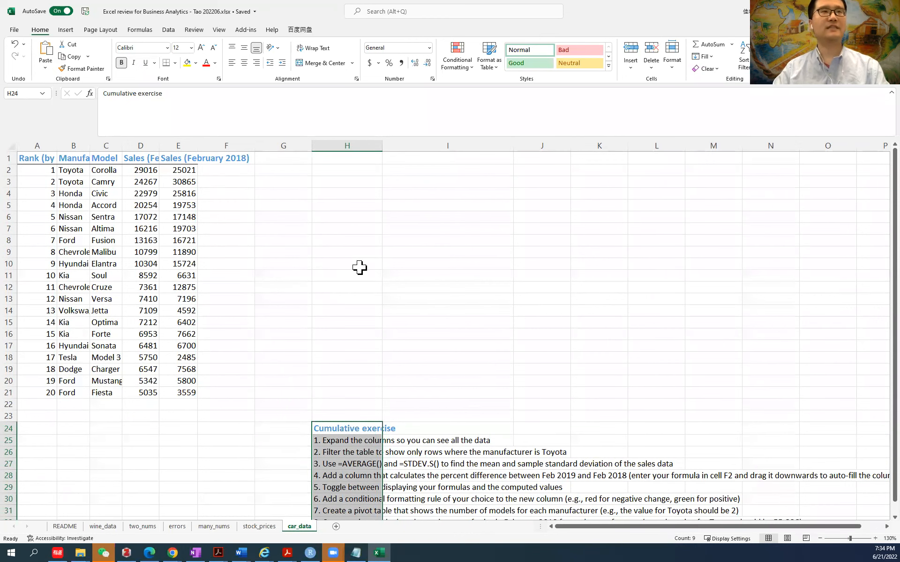
pyautogui.click(226, 323)
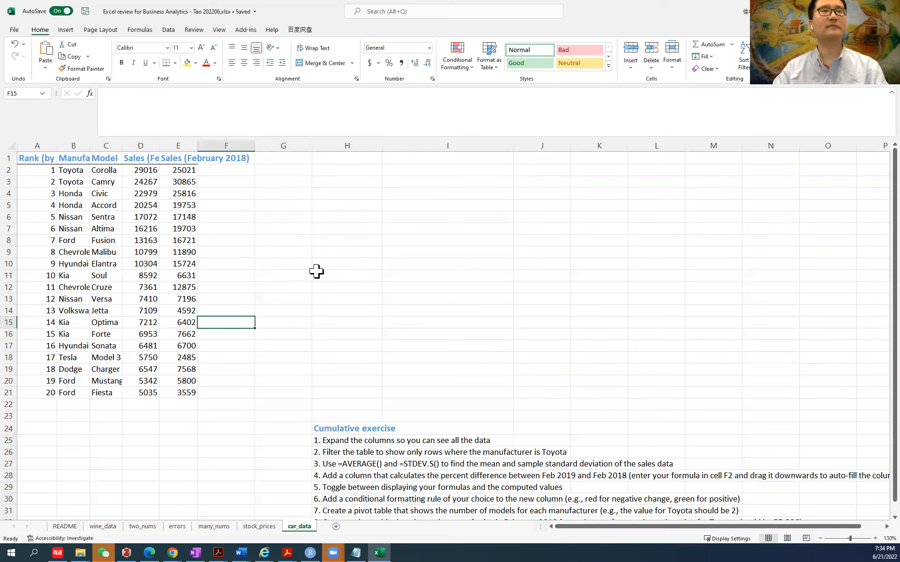
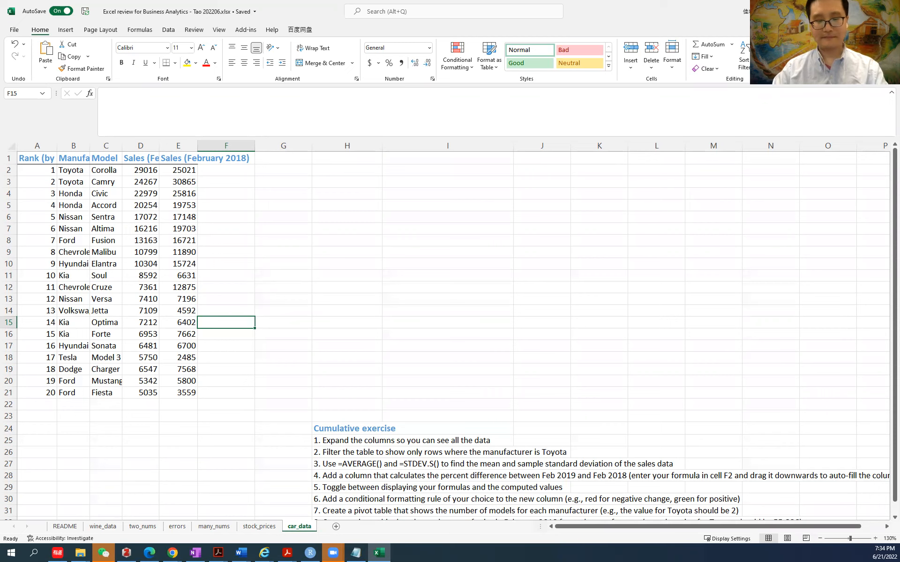
pyautogui.press('super+e')
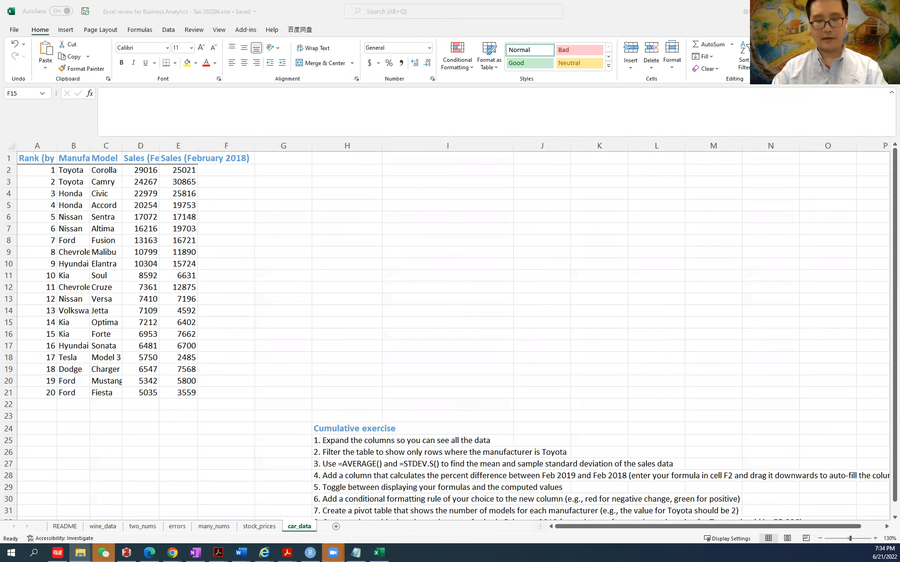
pyautogui.scroll(-3, 421, 407)
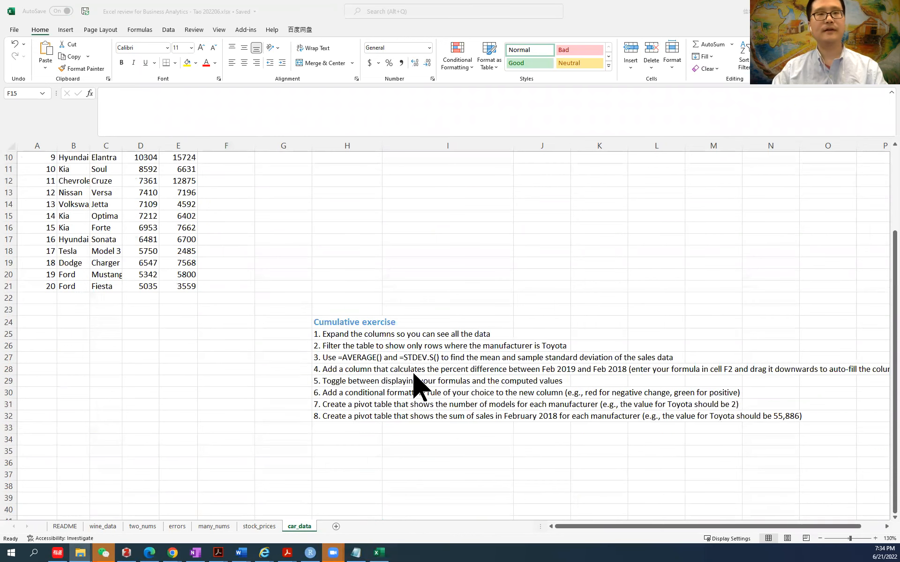
pyautogui.moveTo(350, 319); pyautogui.dragTo(361, 411)
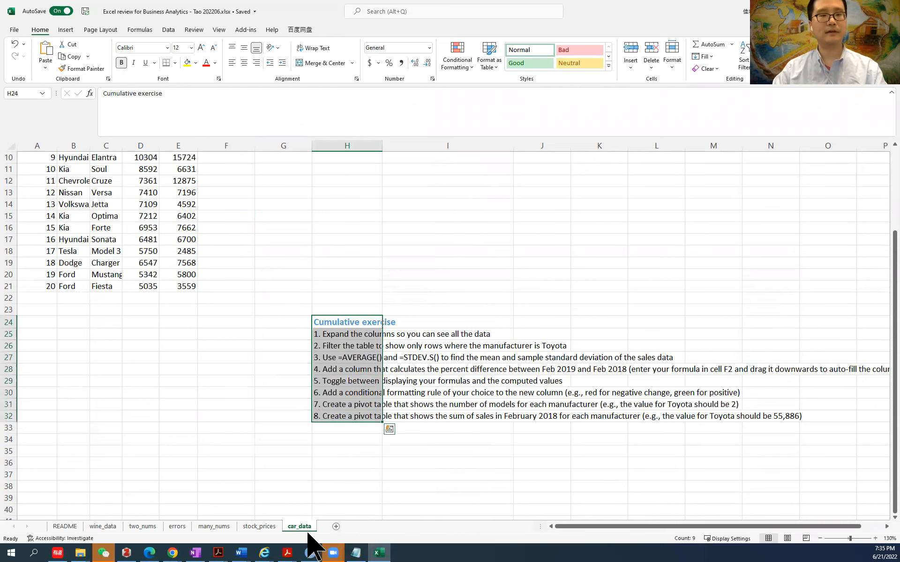
# Switch to RStudio and highlight the script's comment about installing packages and the words "data manipulation" on the library line
pyautogui.click(310, 553)
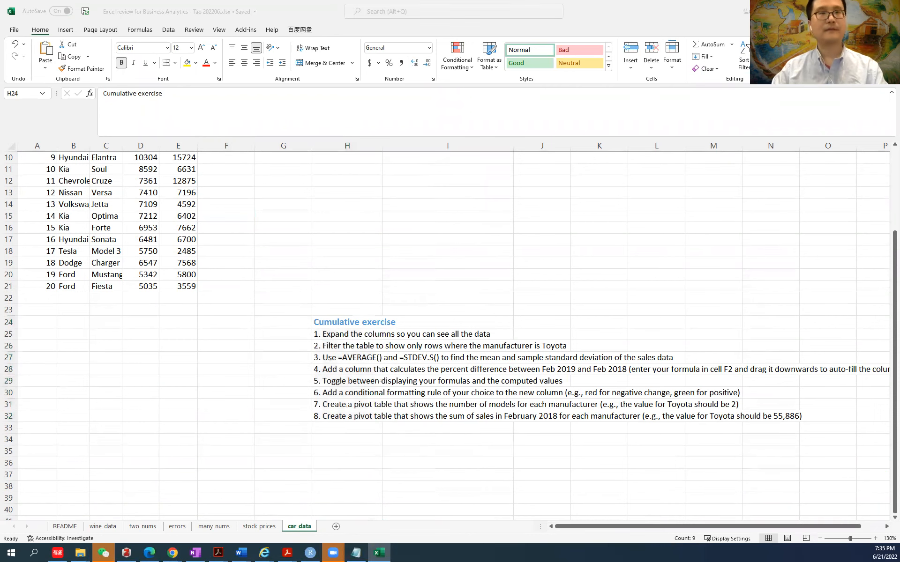
pyautogui.click(66, 184)
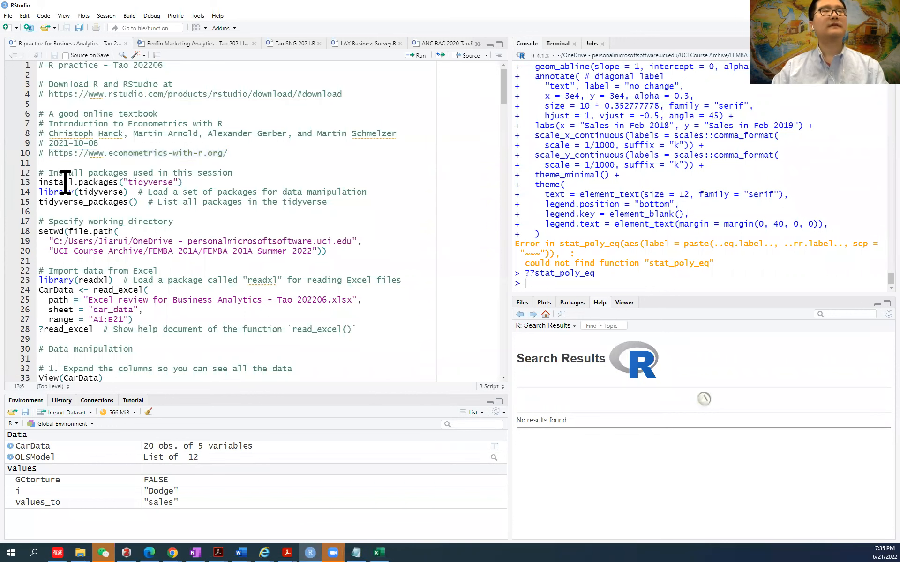
pyautogui.moveTo(44, 173); pyautogui.dragTo(254, 174)
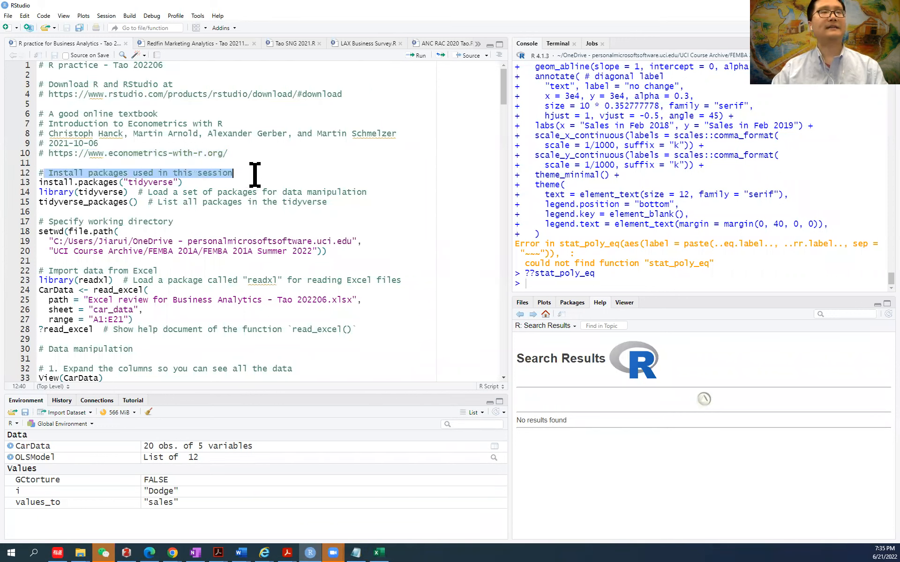
pyautogui.click(238, 176)
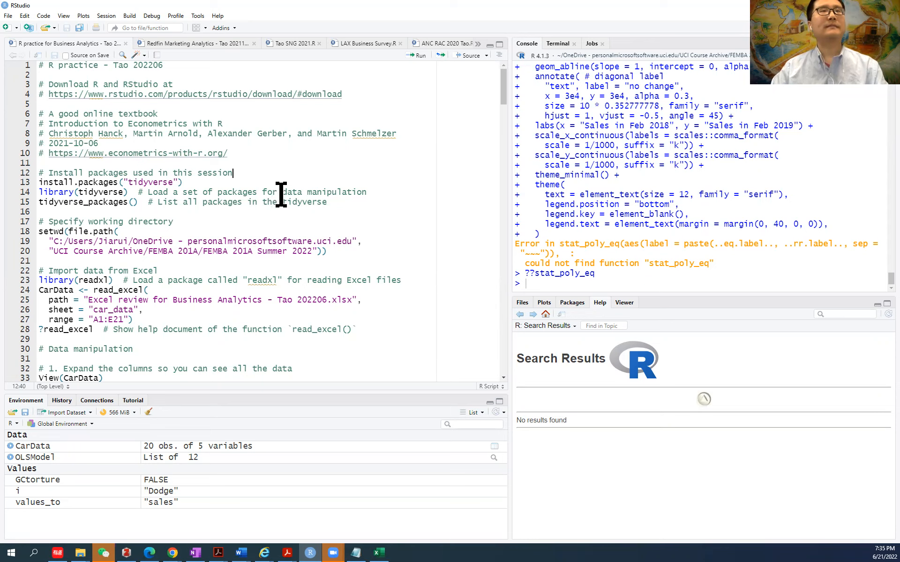
pyautogui.moveTo(283, 192); pyautogui.dragTo(366, 192)
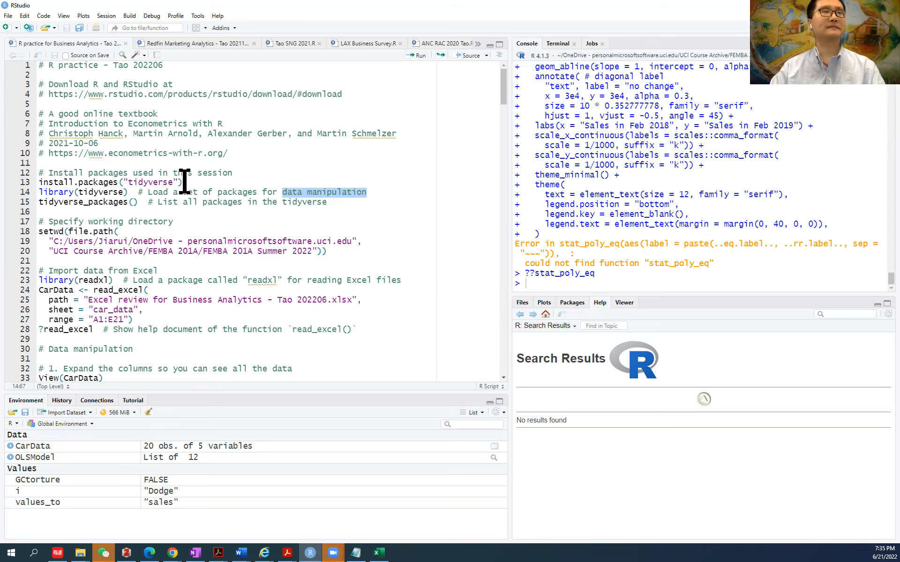
# Examine the install.packages("tidyverse") line, highlighting the whole call, the function name and its quoted argument
pyautogui.moveTo(39, 184); pyautogui.dragTo(193, 187)
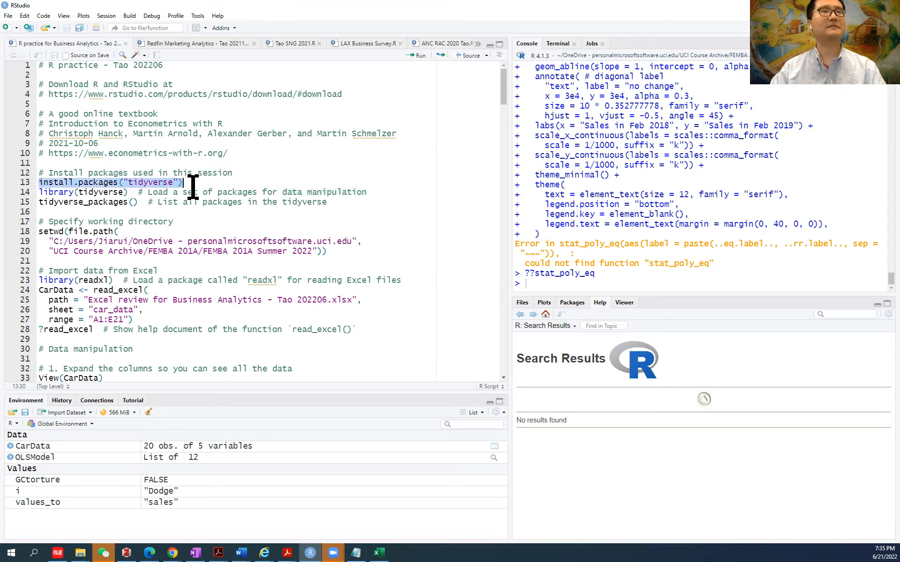
pyautogui.click(109, 183)
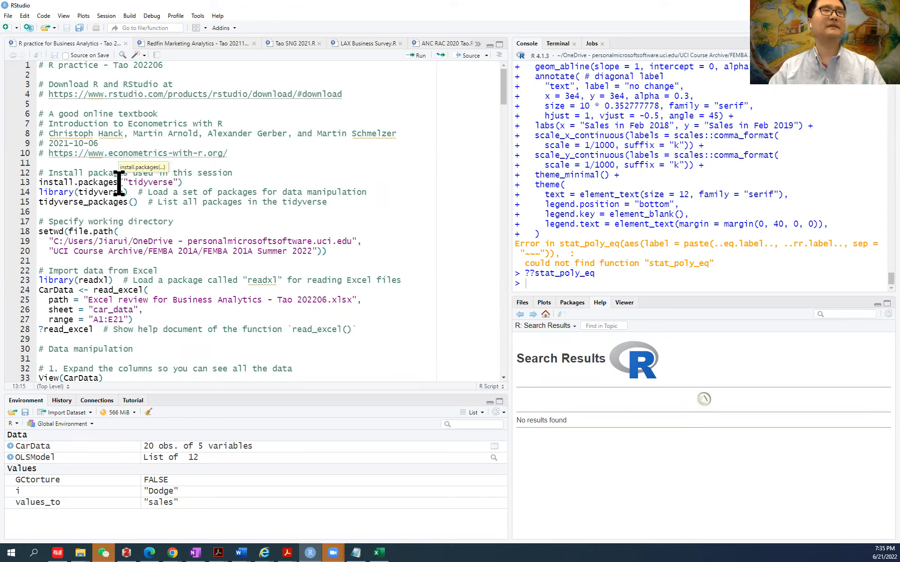
pyautogui.moveTo(118, 183); pyautogui.dragTo(39, 182)
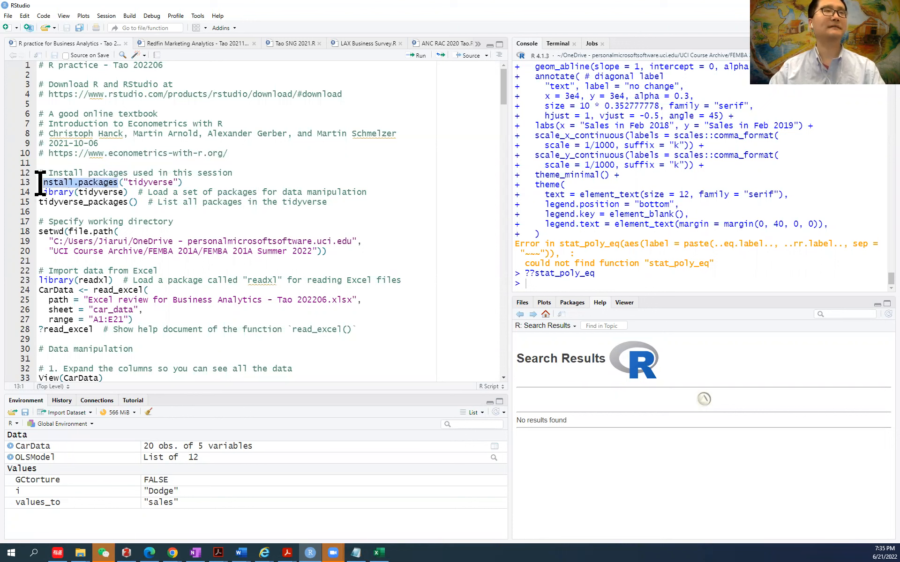
pyautogui.click(119, 183)
pyautogui.moveTo(128, 182); pyautogui.dragTo(181, 182)
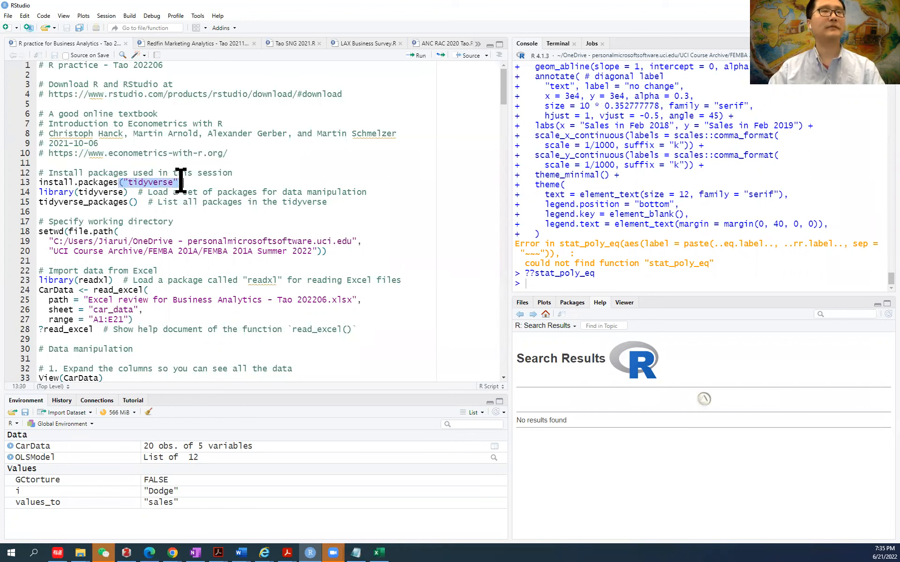
pyautogui.click(130, 183)
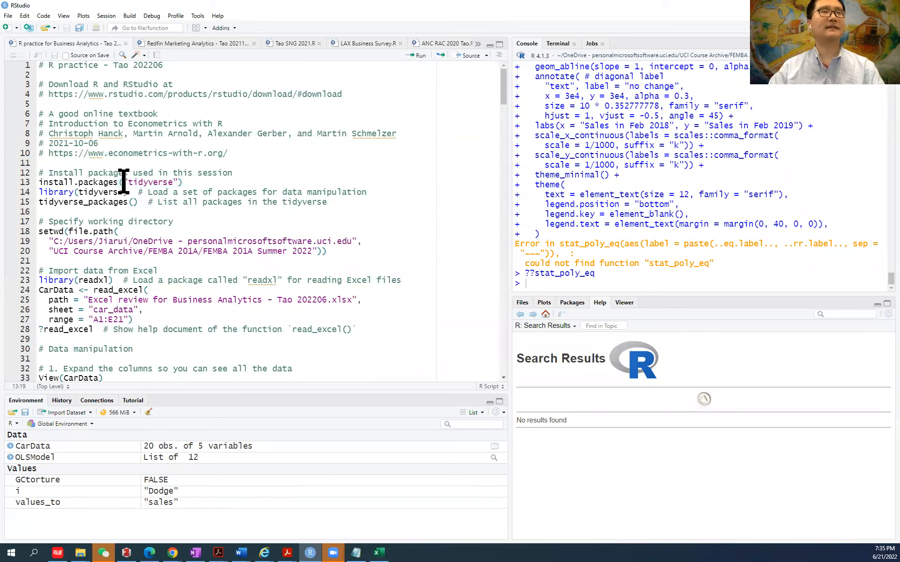
pyautogui.click(125, 183)
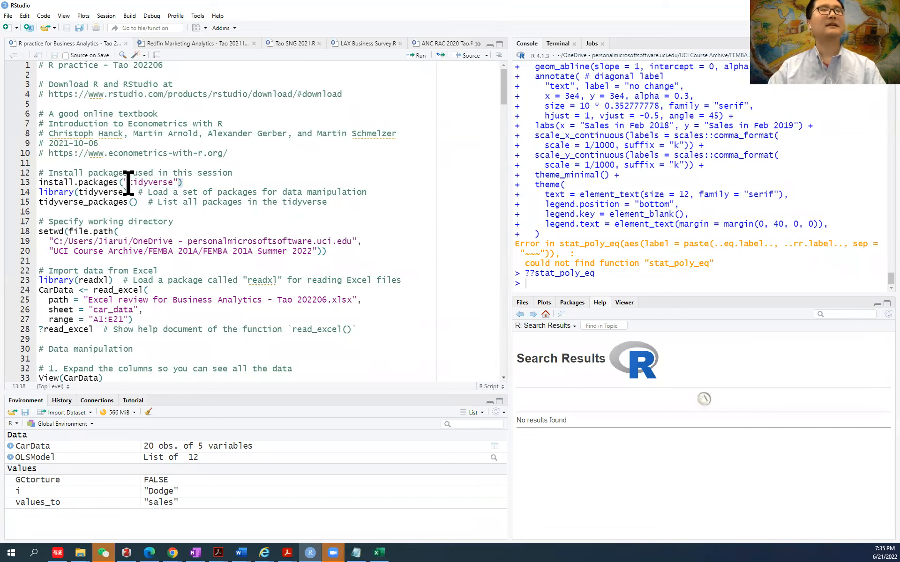
# Try to run the install.packages("tidyverse") line twice, declining to restart R before each installation
pyautogui.click(194, 184)
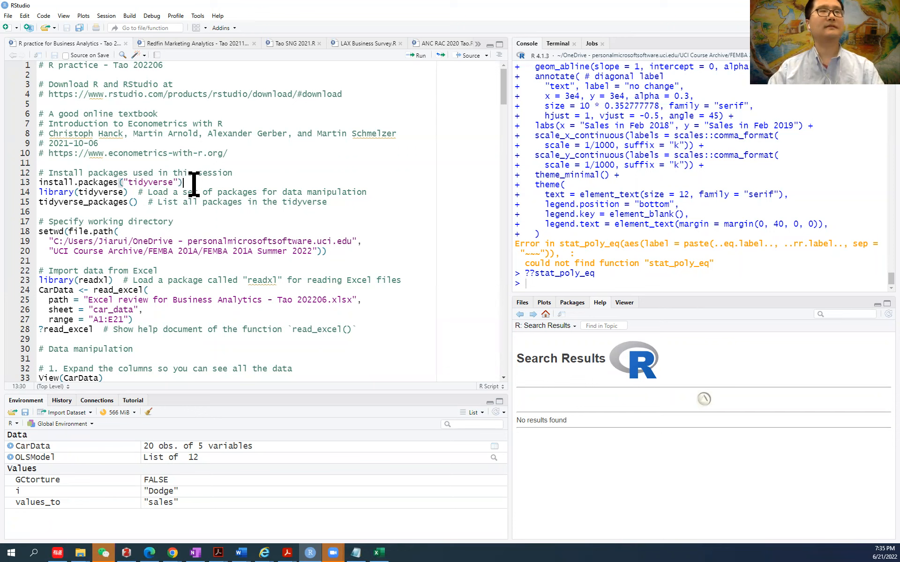
pyautogui.hotkey('ctrl', 'Return')
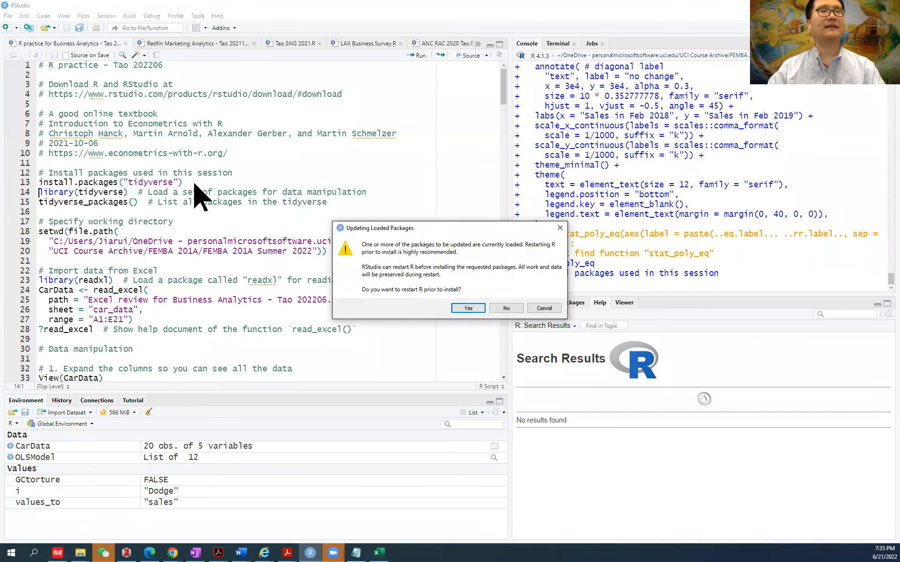
pyautogui.click(506, 309)
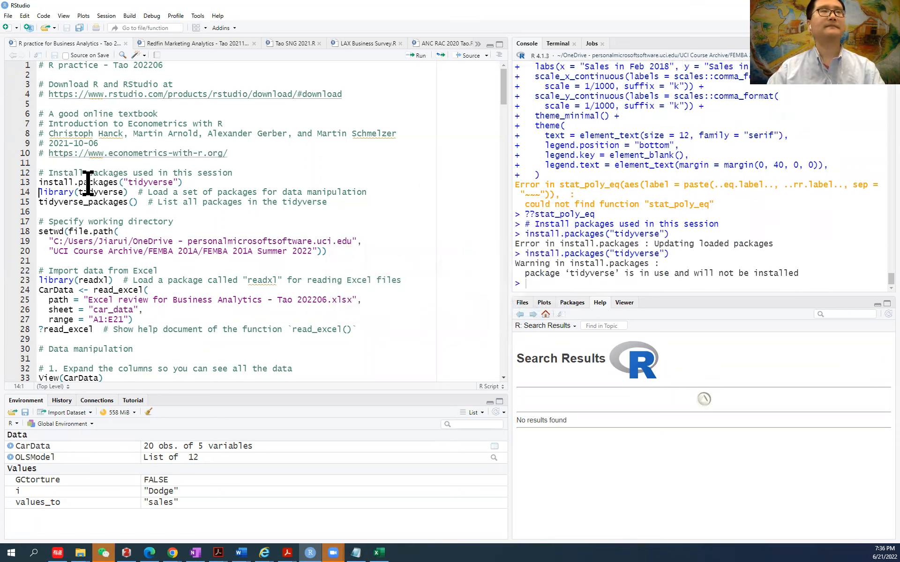
pyautogui.click(202, 183)
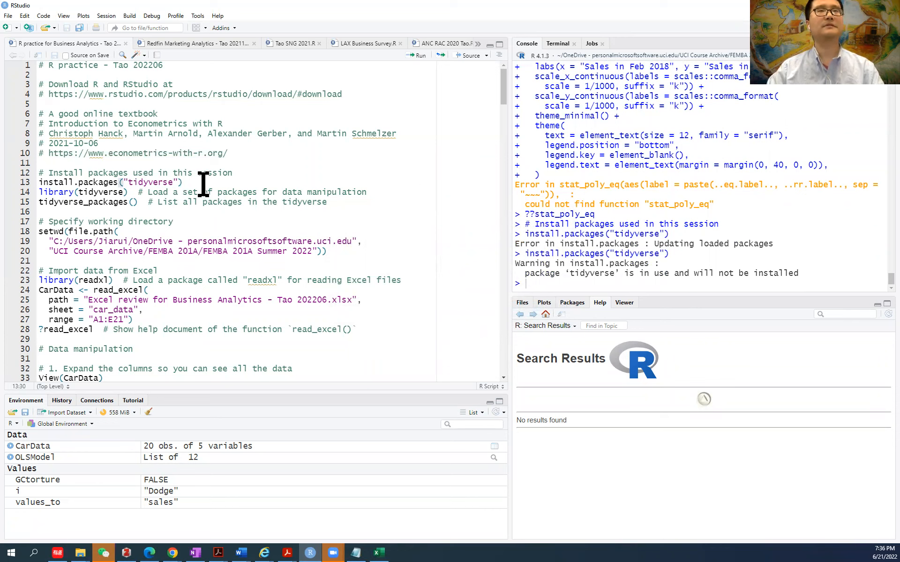
pyautogui.hotkey('ctrl', 'Return')
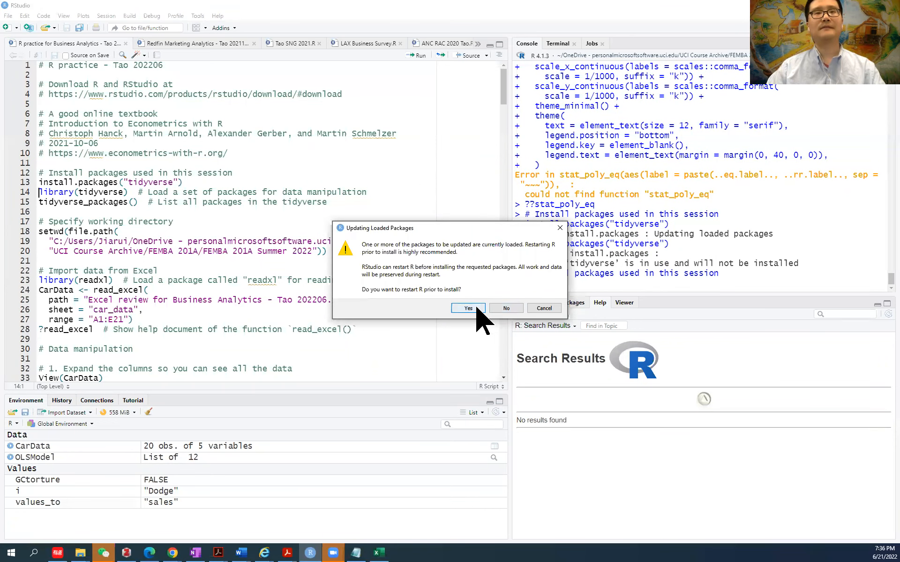
pyautogui.click(503, 309)
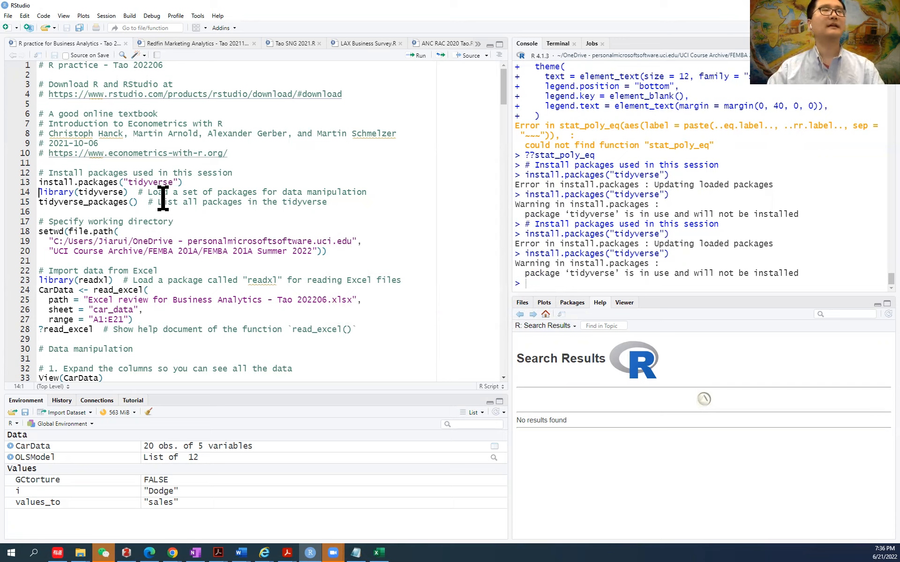
# Run the library(tidyverse) and tidyverse_packages() lines and highlight the package names listed in the console
pyautogui.hotkey('ctrl', 'Return')
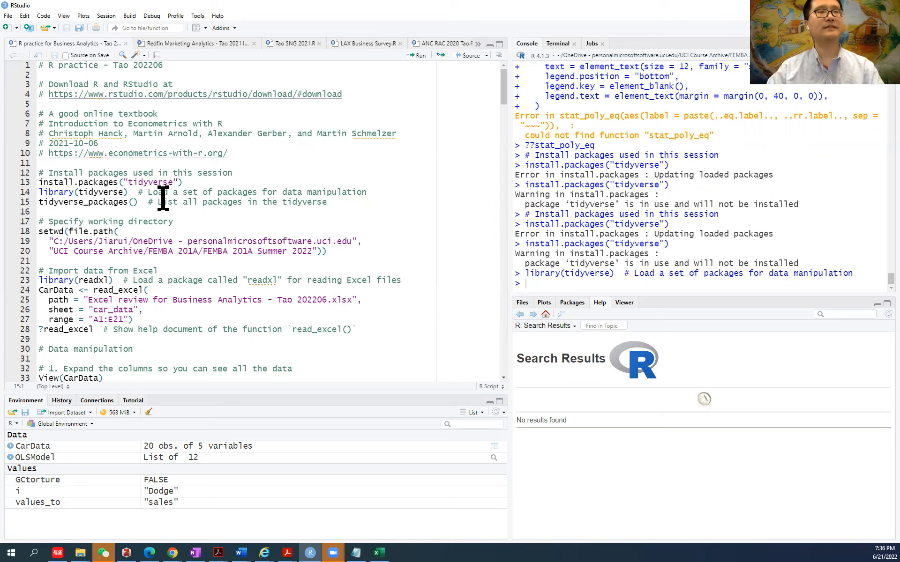
pyautogui.hotkey('ctrl', 'Return')
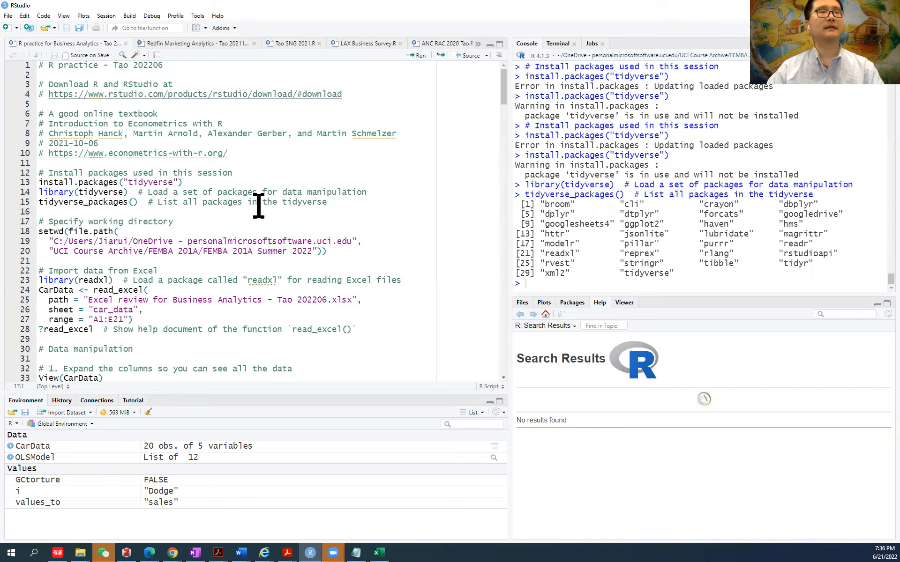
pyautogui.doubleClick(101, 194)
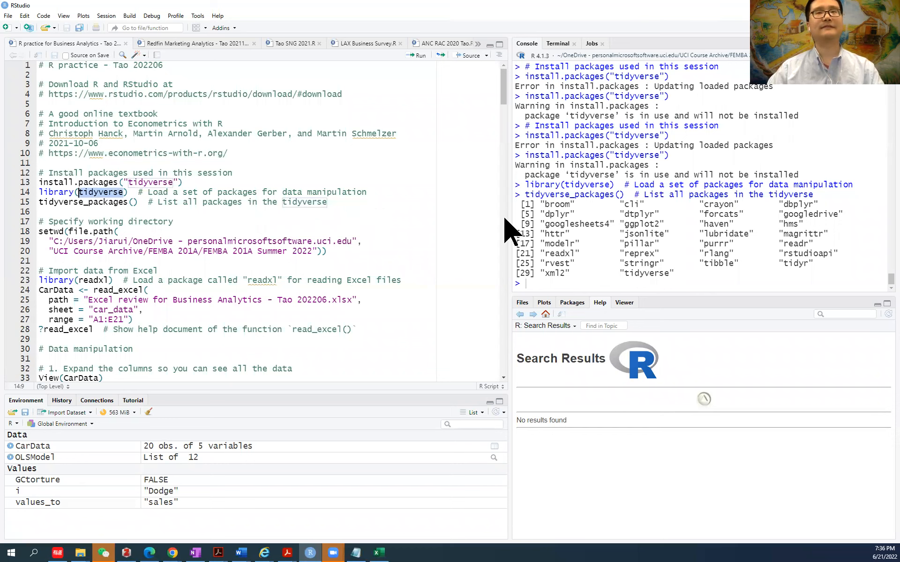
pyautogui.moveTo(542, 208); pyautogui.dragTo(518, 201)
pyautogui.click(679, 275)
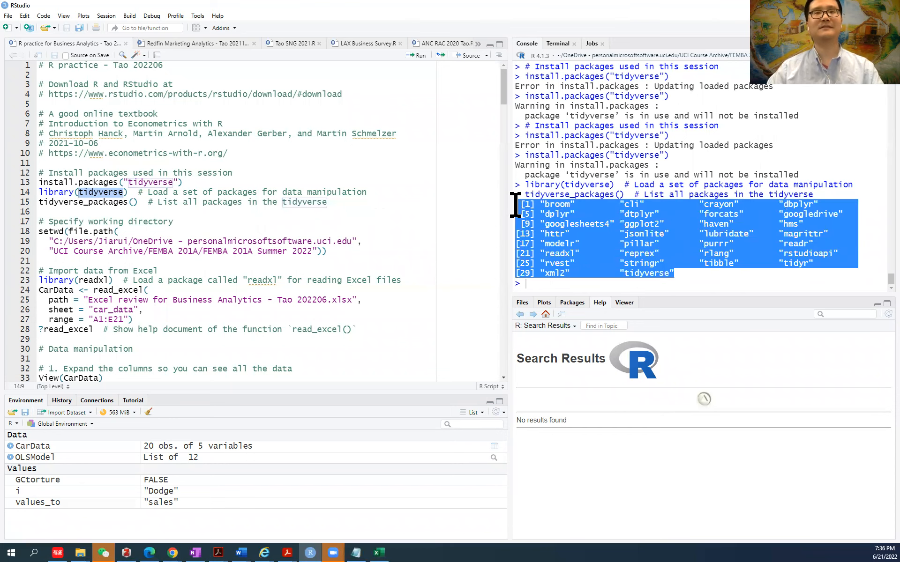
# Highlight the "Specify working directory" comment and run the setwd() call that points to the FEMBA 201A Summer 2022 folder
pyautogui.click(74, 221)
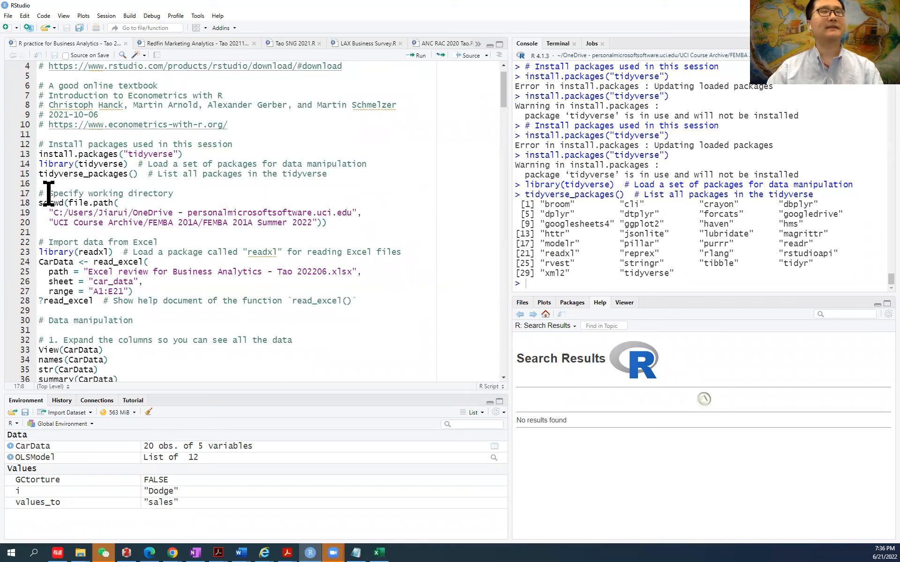
pyautogui.moveTo(49, 194); pyautogui.dragTo(178, 197)
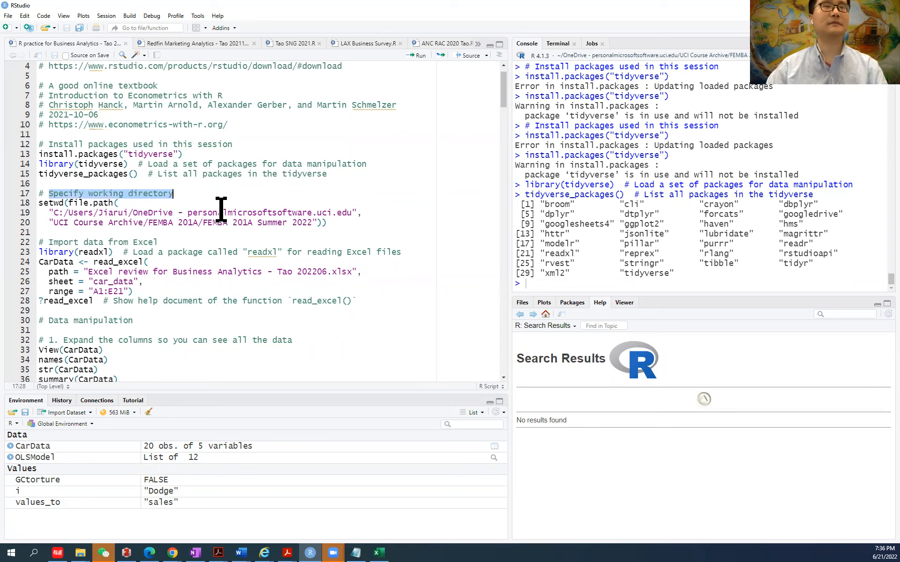
pyautogui.click(330, 223)
pyautogui.moveTo(330, 223); pyautogui.dragTo(37, 203)
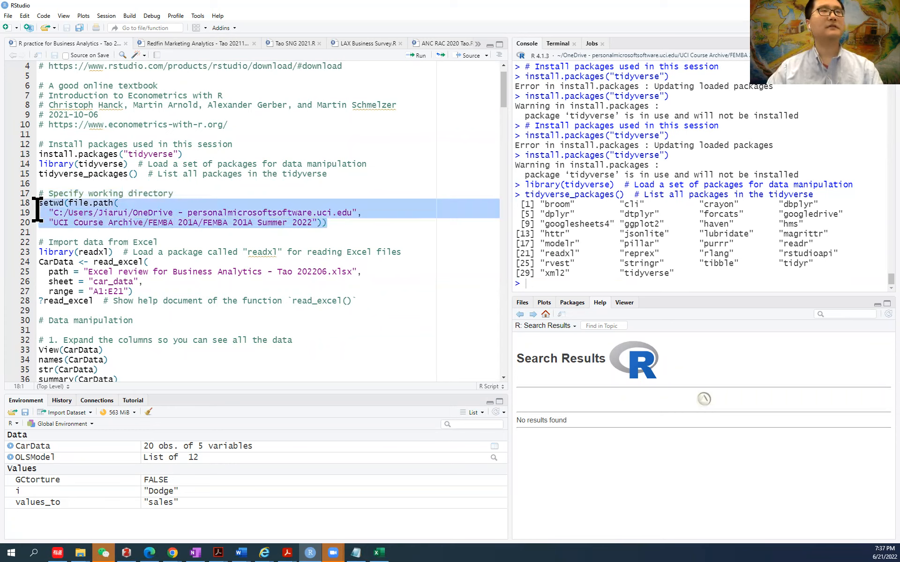
pyautogui.click(57, 203)
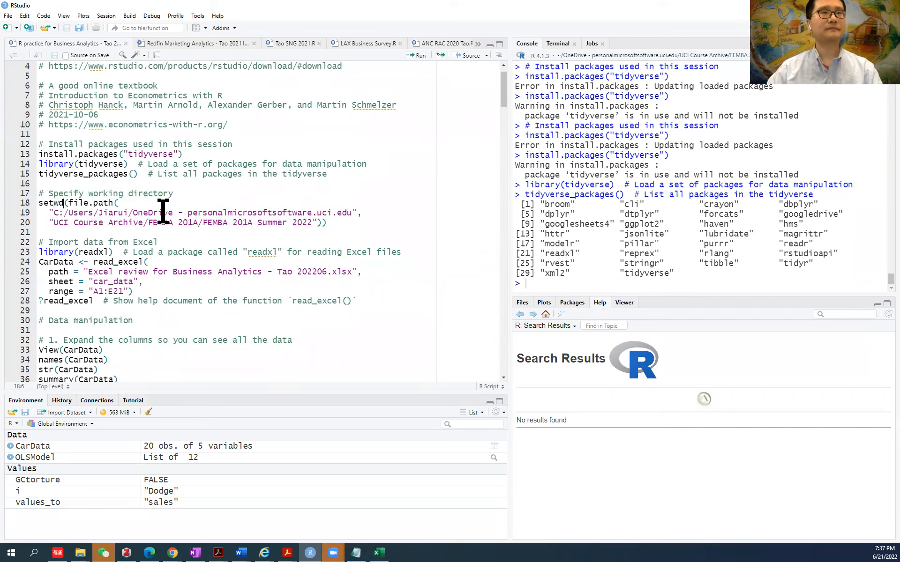
pyautogui.moveTo(337, 223); pyautogui.dragTo(27, 210)
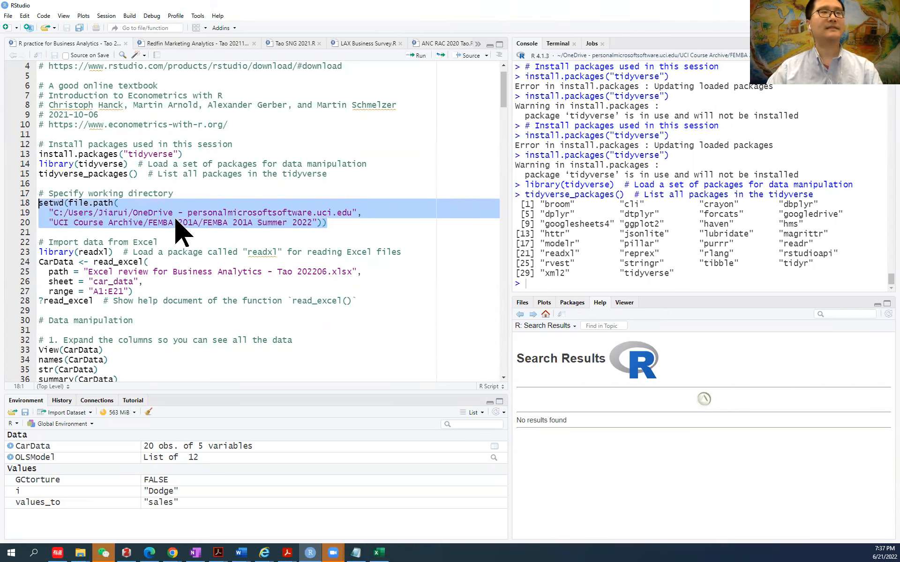
pyautogui.hotkey('ctrl', 'Return')
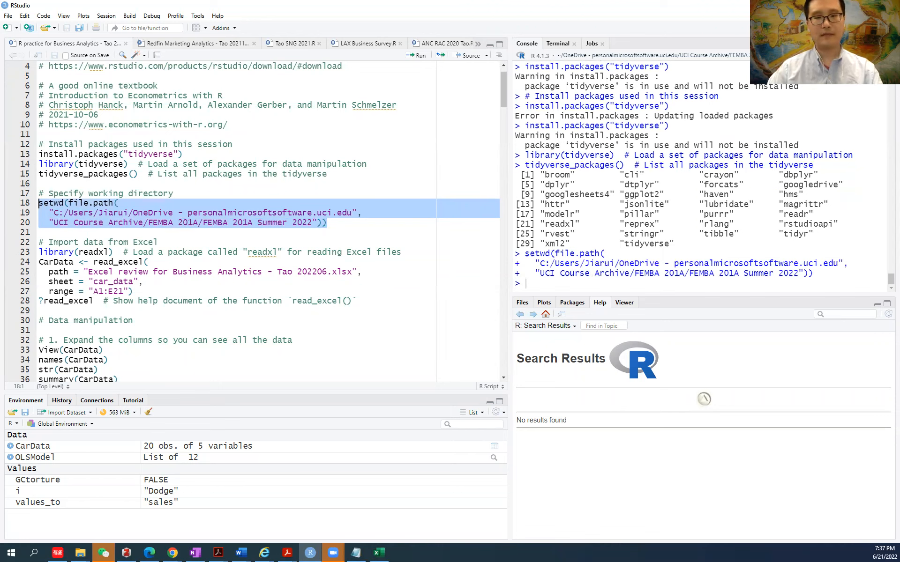
# Switch to File Explorer, select the Excel review workbook and R practice script in the FEMBA 201A Summer 2022 folder, and return to RStudio
pyautogui.hotkey('alt', 'Tab')
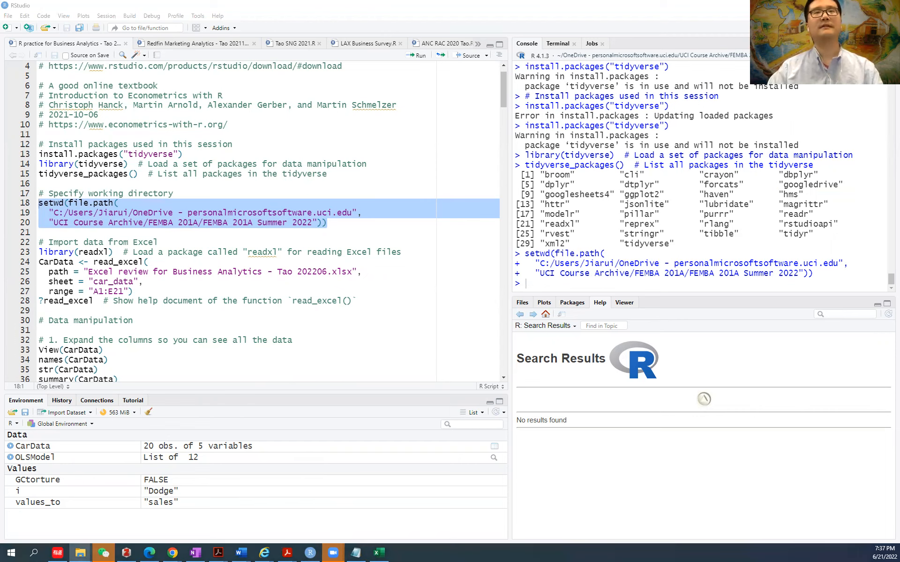
pyautogui.click(684, 125)
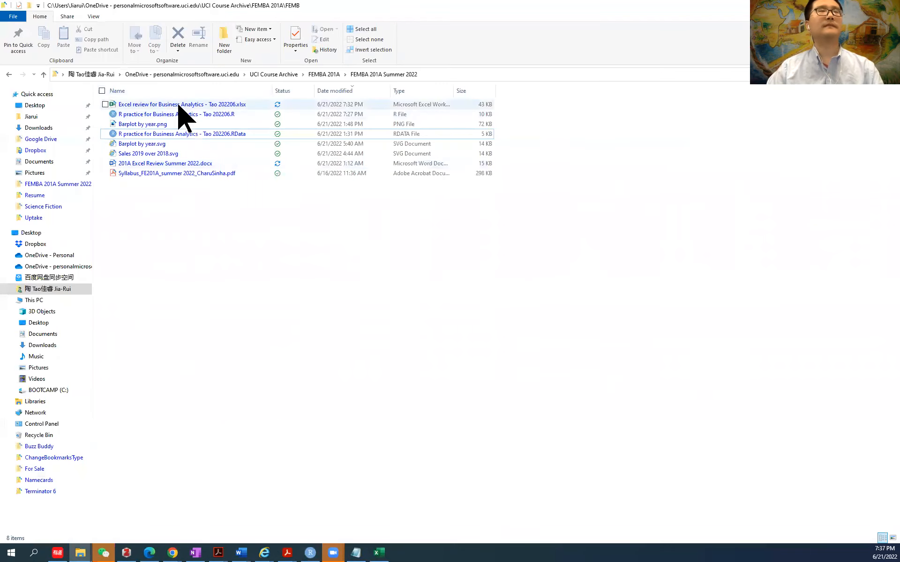
pyautogui.click(197, 105)
pyautogui.keyDown('ctrl'); pyautogui.click(208, 117); pyautogui.keyUp('ctrl')
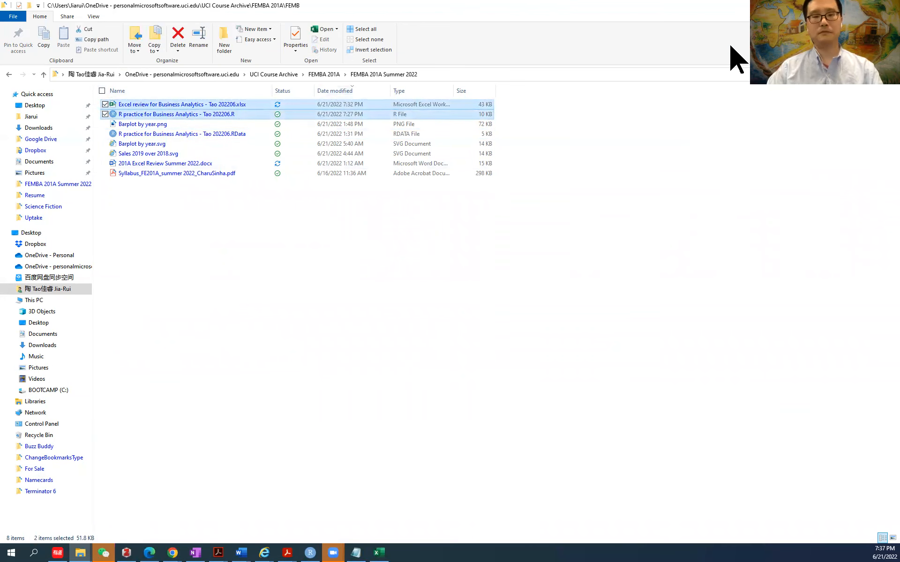
pyautogui.click(846, 6)
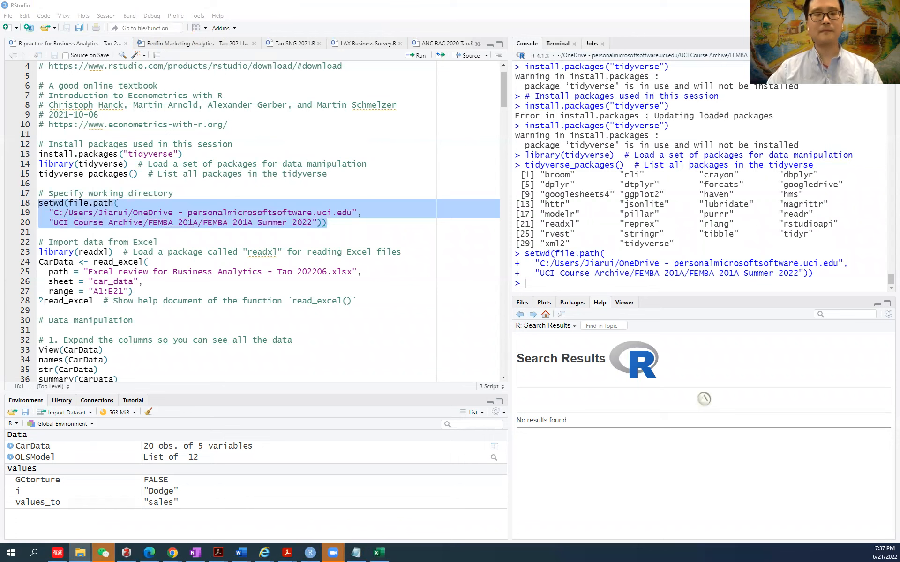
pyautogui.click(107, 203)
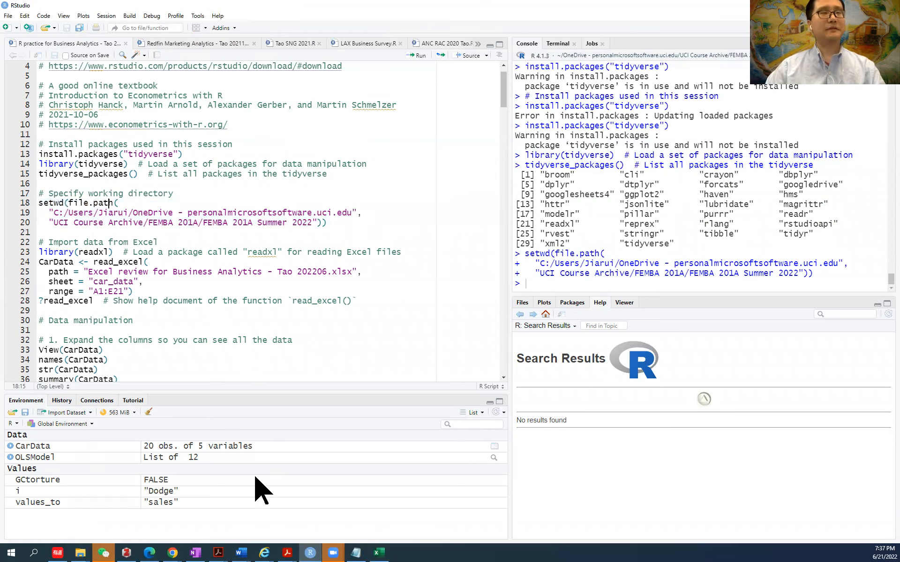
# Switch to the Downloads folder in File Explorer and point out the Excel review workbook and the R practice script
pyautogui.hotkey('alt', 'Tab')
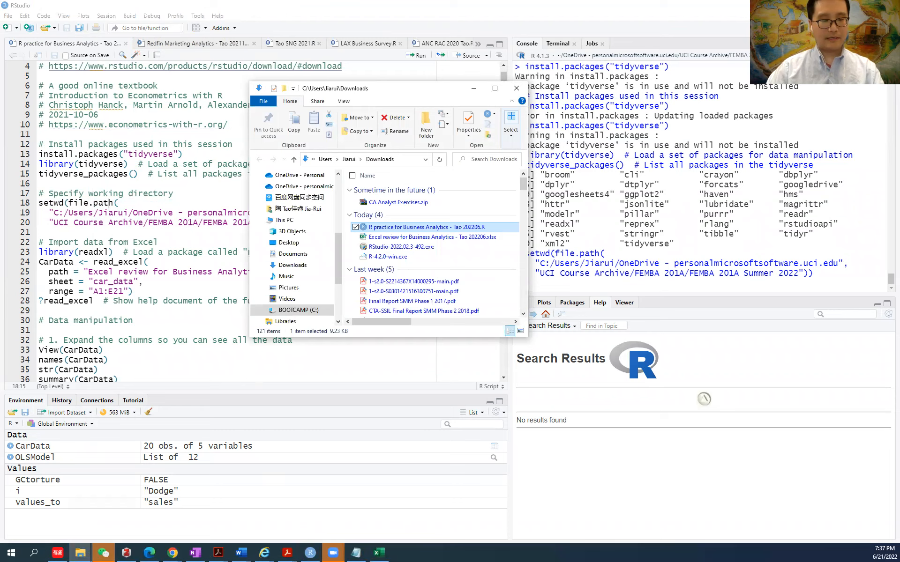
pyautogui.hotkey('alt', 'Tab')
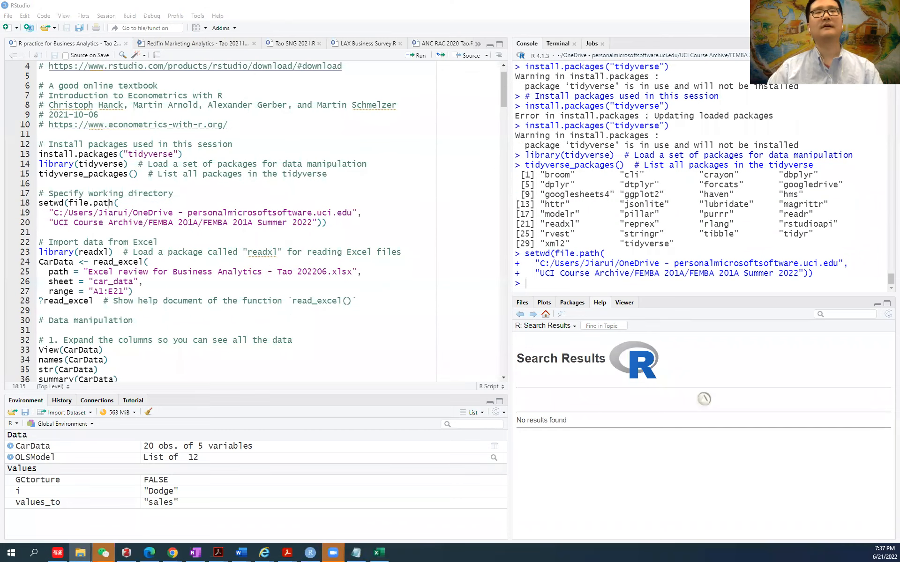
pyautogui.click(463, 57)
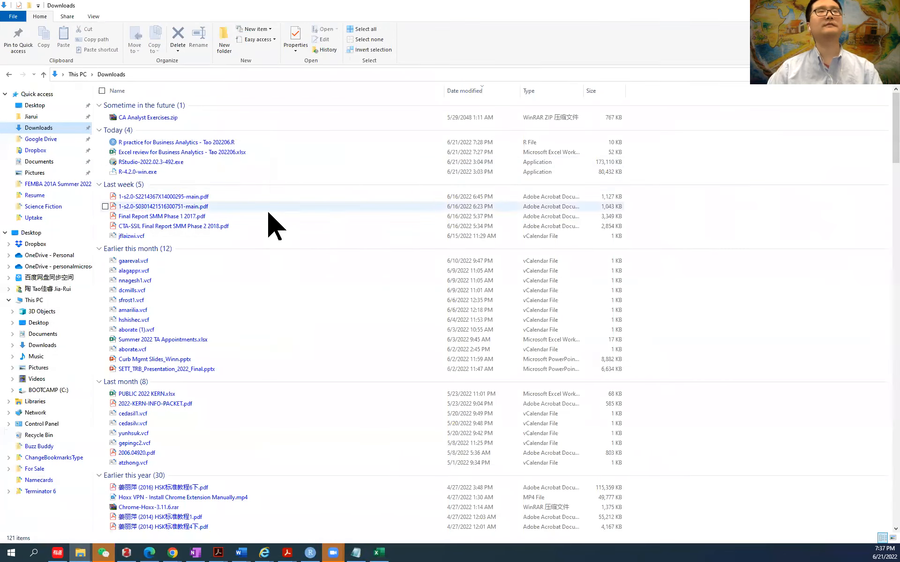
pyautogui.click(245, 152)
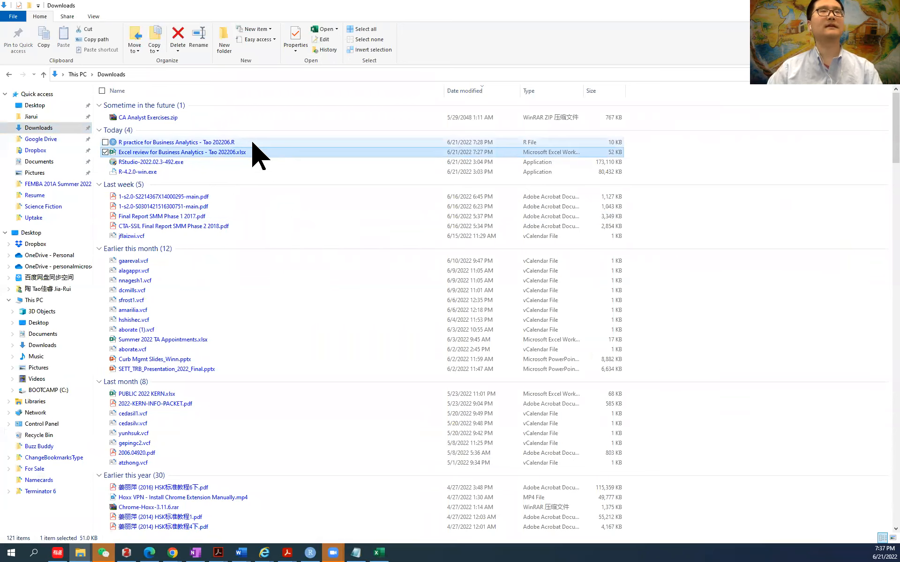
pyautogui.click(251, 142)
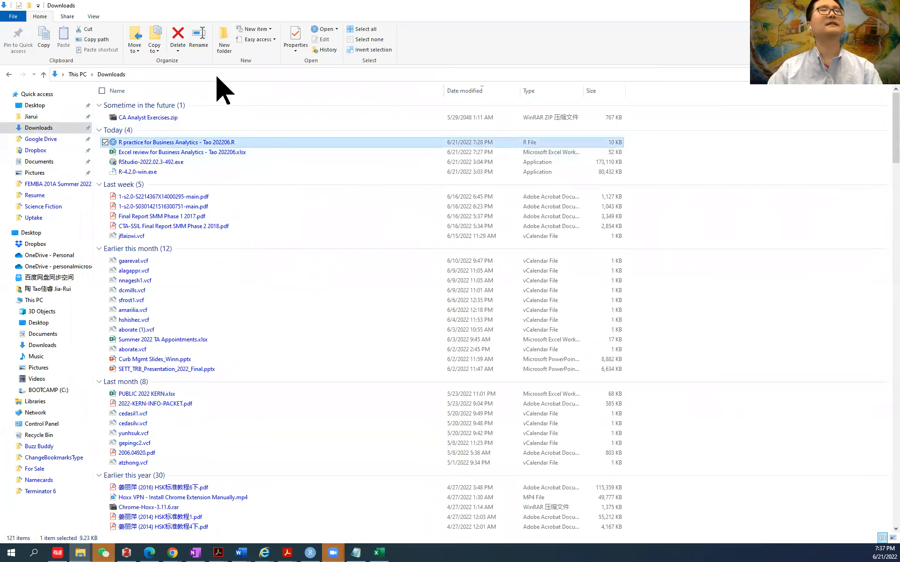
# Try to paste the Downloads folder path on a new line below the setwd() call in RStudio, and undo the paste
pyautogui.click(219, 75)
pyautogui.hotkey('ctrl', 'c')
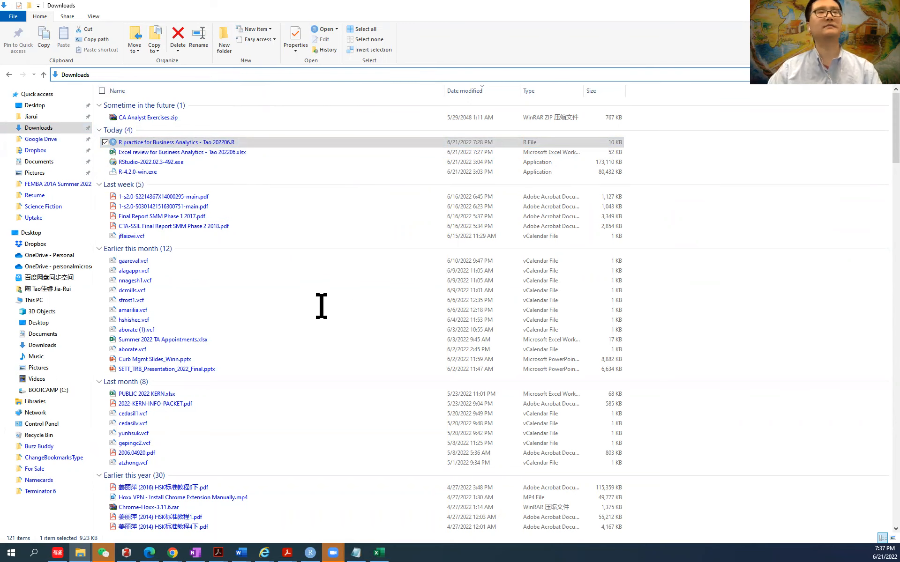
pyautogui.hotkey('alt', 'Tab')
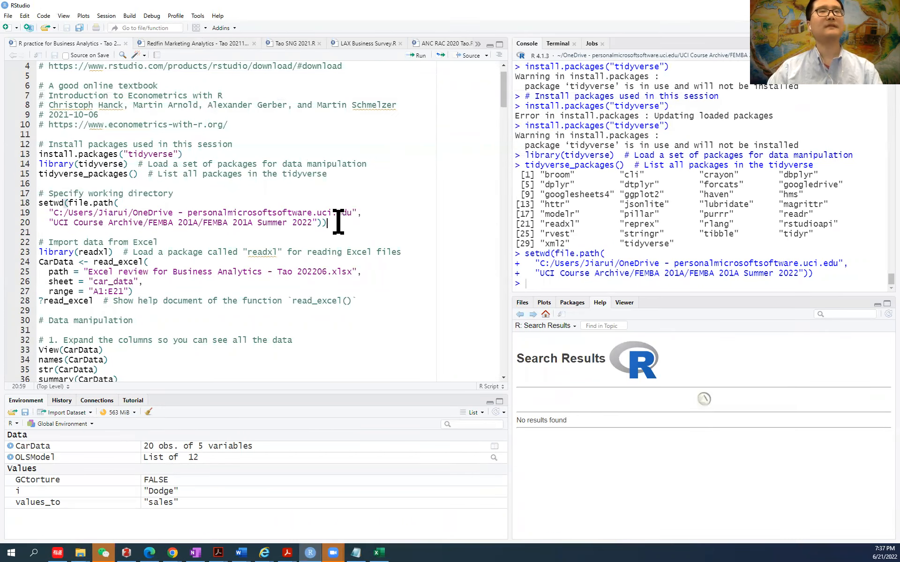
pyautogui.click(340, 222)
pyautogui.press('Return')
pyautogui.press('Return')
pyautogui.hotkey('ctrl', 'v')
pyautogui.hotkey('ctrl', 'z')
# Copy the Downloads folder path from File Explorer and paste it on line 22 of the script in RStudio
pyautogui.hotkey('alt', 'Tab')
pyautogui.click(400, 159)
pyautogui.hotkey('ctrl', 'c')
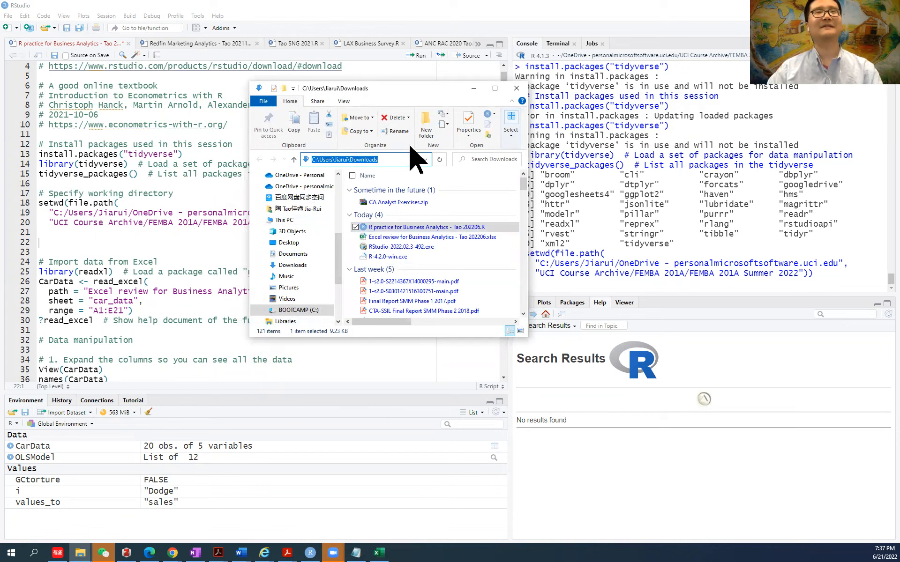
pyautogui.click(474, 88)
pyautogui.hotkey('ctrl', 'v')
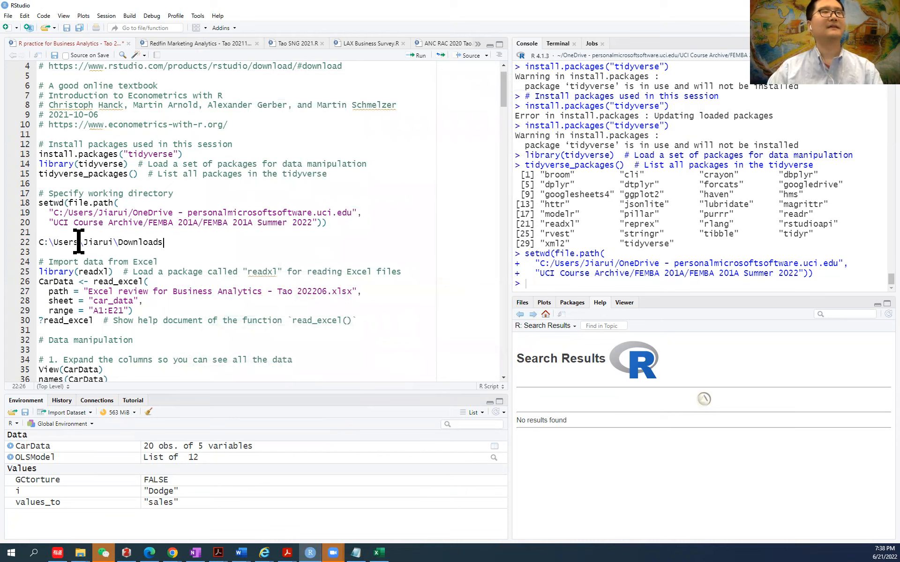
# Replace the OneDrive and course folders in the setwd() path with Downloads, keeping the path as a single string
pyautogui.click(65, 213)
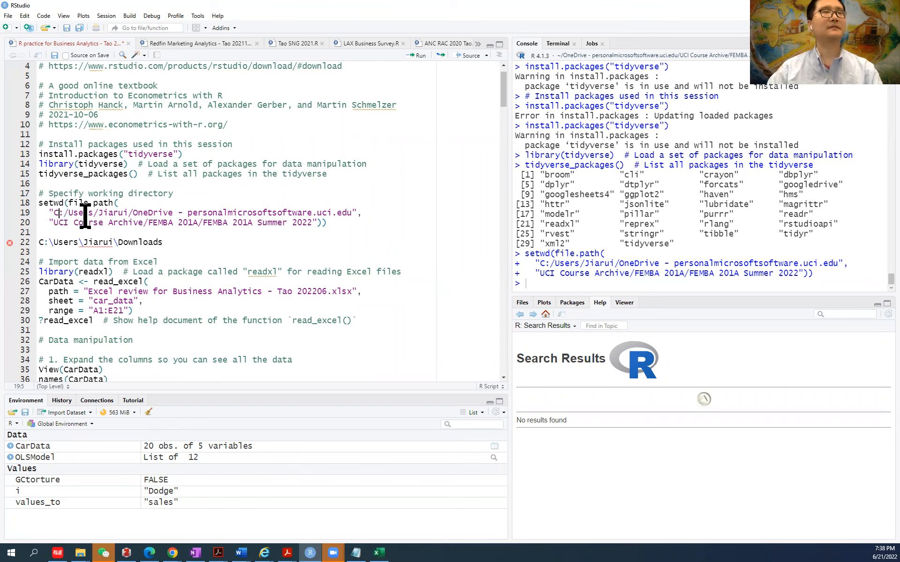
pyautogui.click(136, 242)
pyautogui.moveTo(133, 212); pyautogui.dragTo(312, 227)
pyautogui.write('Downloads')
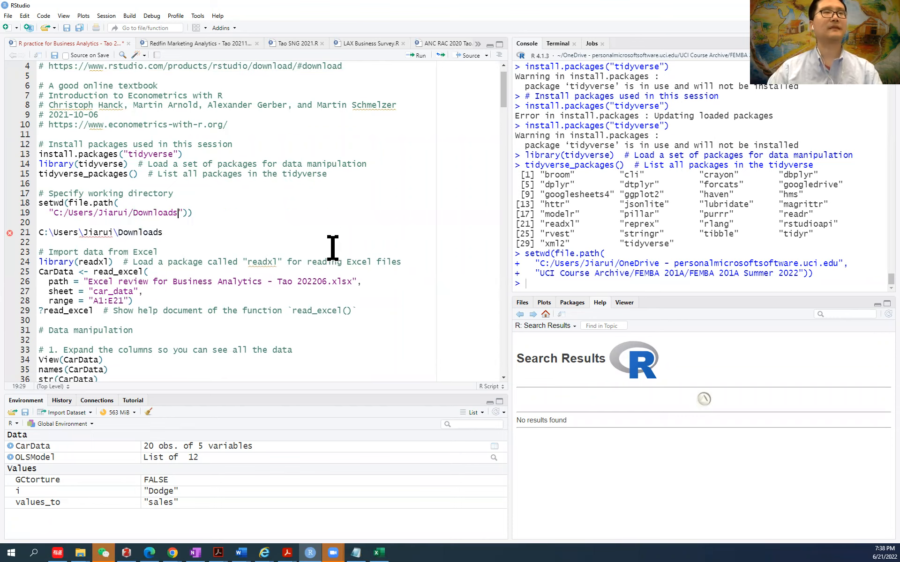
# Delete the pasted path line with its extra blank line and run the setwd() call for the Downloads folder
pyautogui.moveTo(164, 232); pyautogui.dragTo(14, 235)
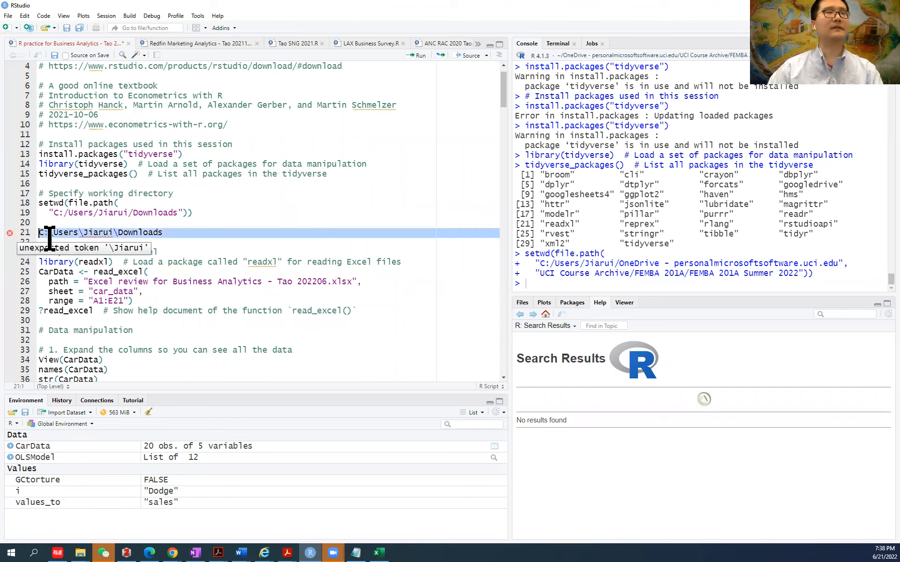
pyautogui.moveTo(177, 236); pyautogui.dragTo(31, 227)
pyautogui.press('Delete')
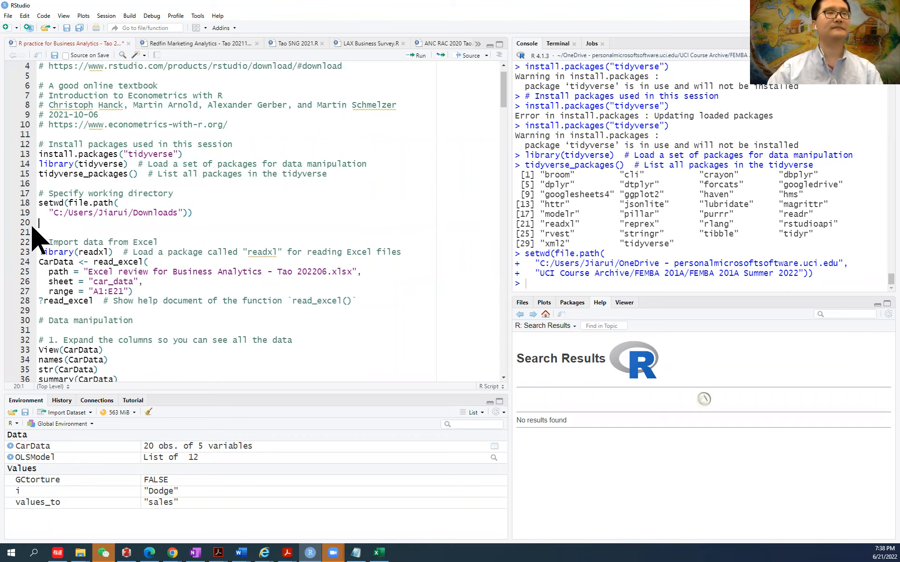
pyautogui.press('Delete')
pyautogui.click(38, 203)
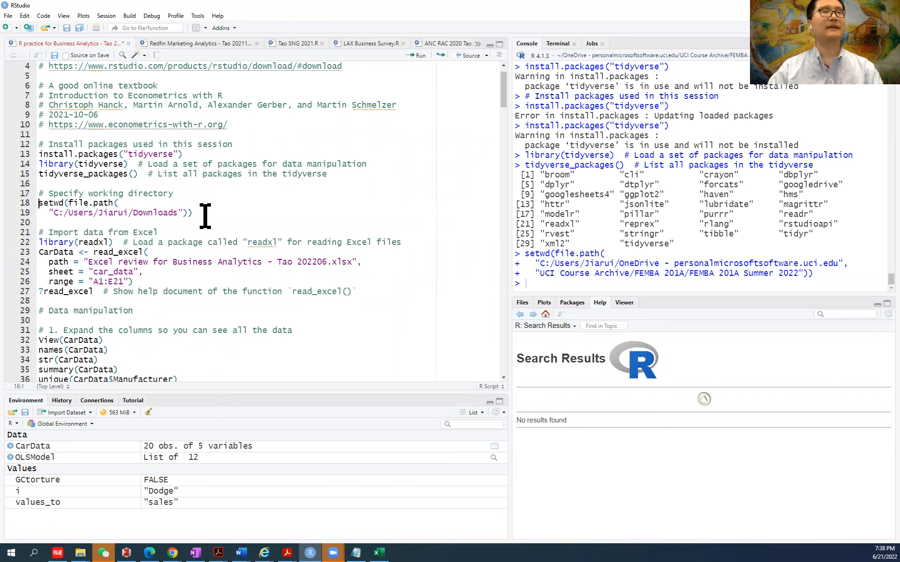
pyautogui.hotkey('ctrl', 'Return')
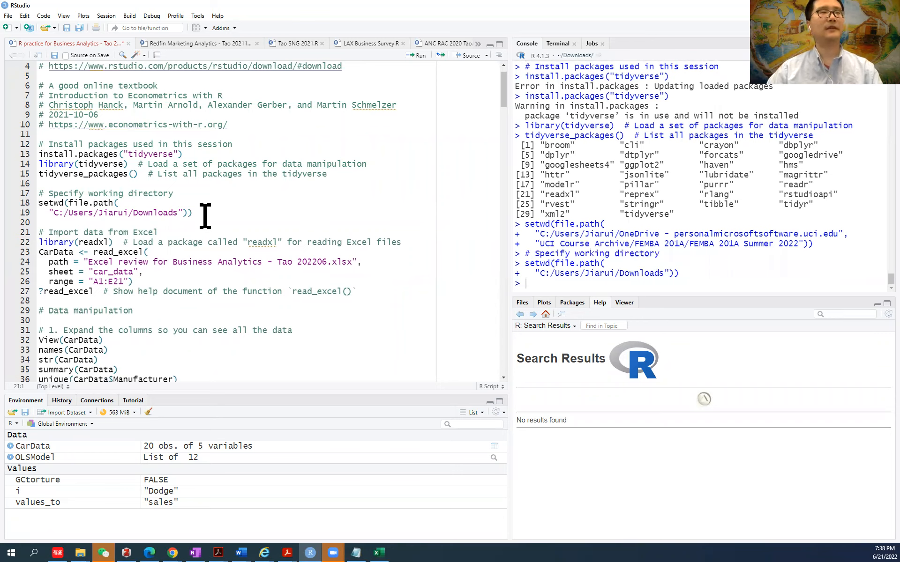
# Highlight the "Import data from Excel" comment and run the library(readxl) line
pyautogui.click(197, 215)
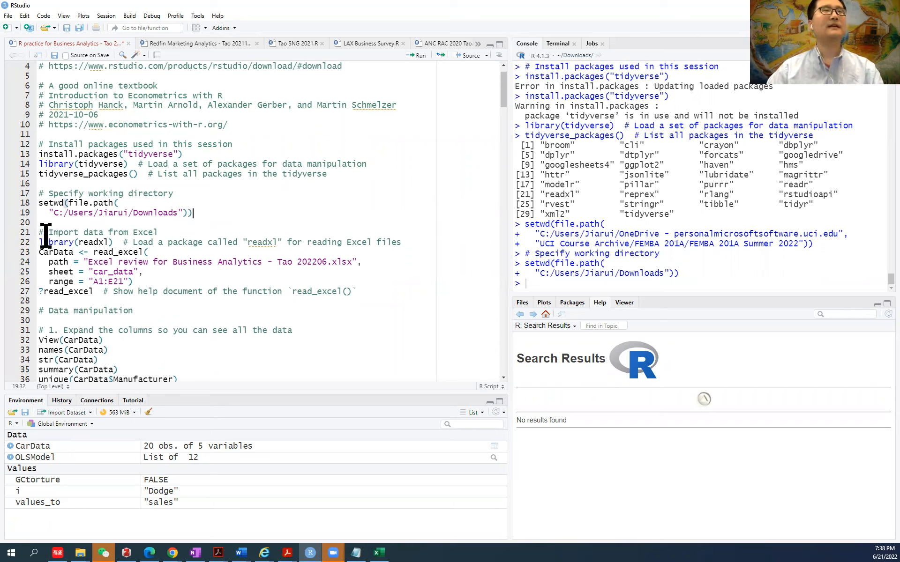
pyautogui.moveTo(42, 236); pyautogui.dragTo(170, 241)
pyautogui.click(133, 253)
pyautogui.click(41, 243)
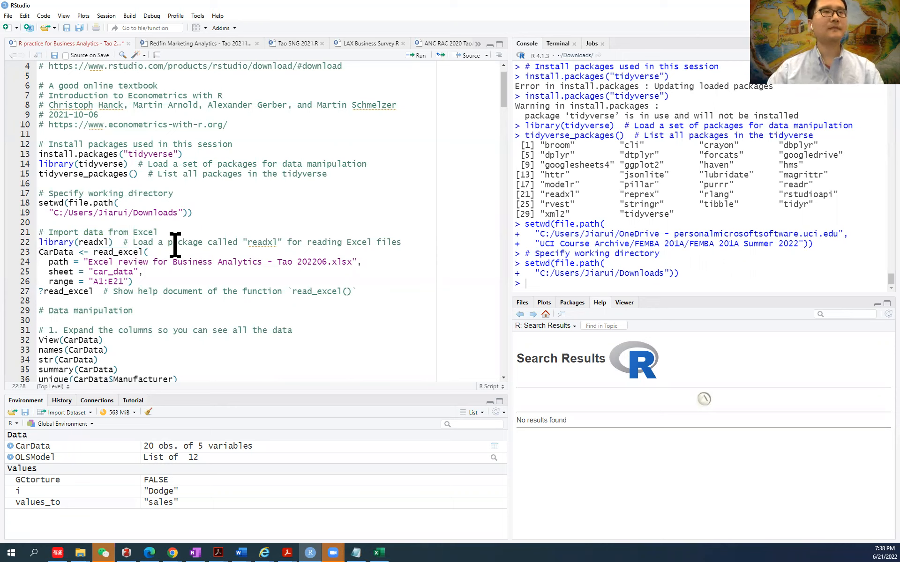
pyautogui.click(40, 242)
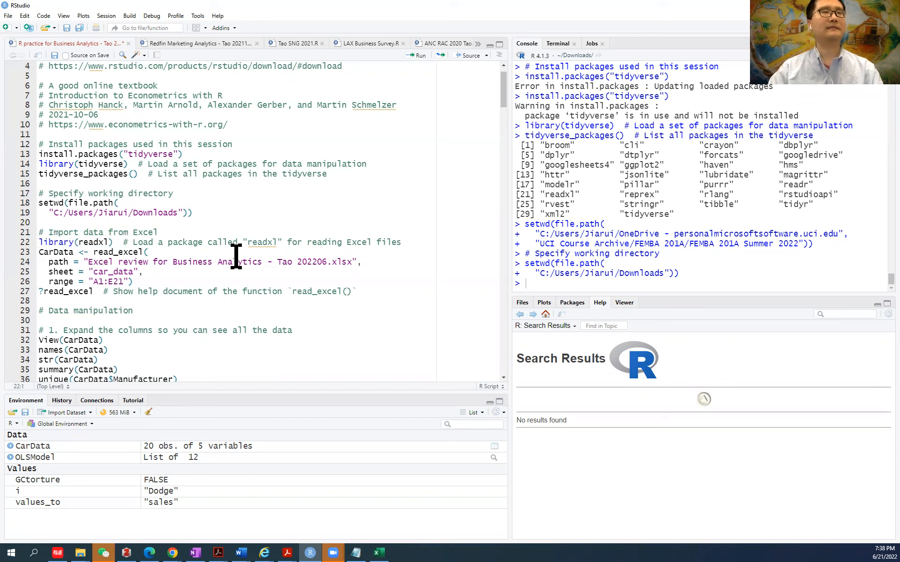
pyautogui.hotkey('ctrl', 'Return')
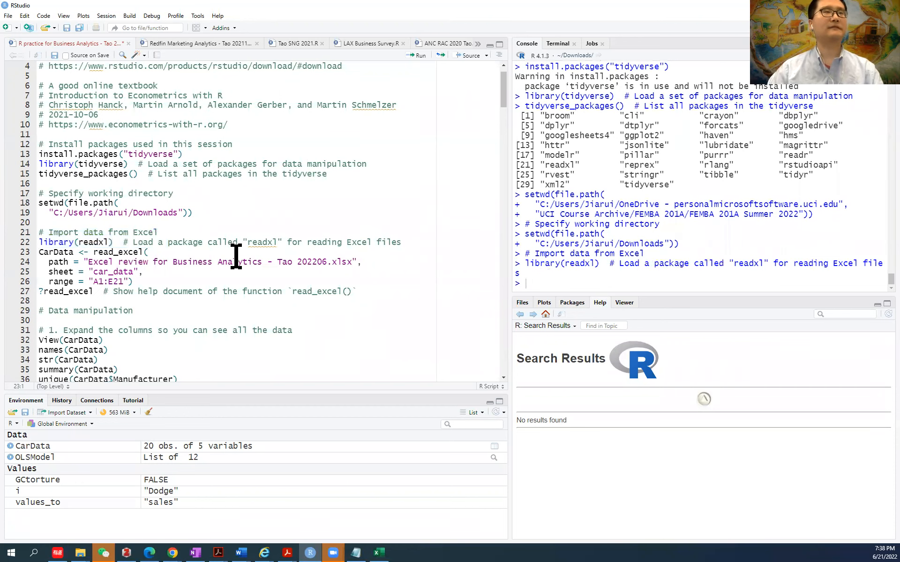
# Examine the read_excel() call, highlighting the function name and the quoted workbook file name in its path argument
pyautogui.moveTo(92, 255); pyautogui.dragTo(149, 258)
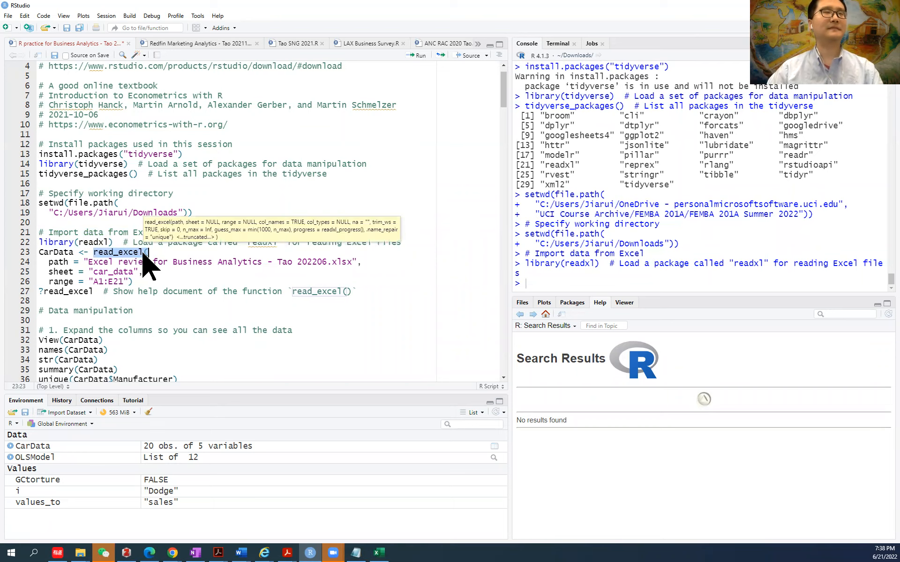
pyautogui.click(142, 254)
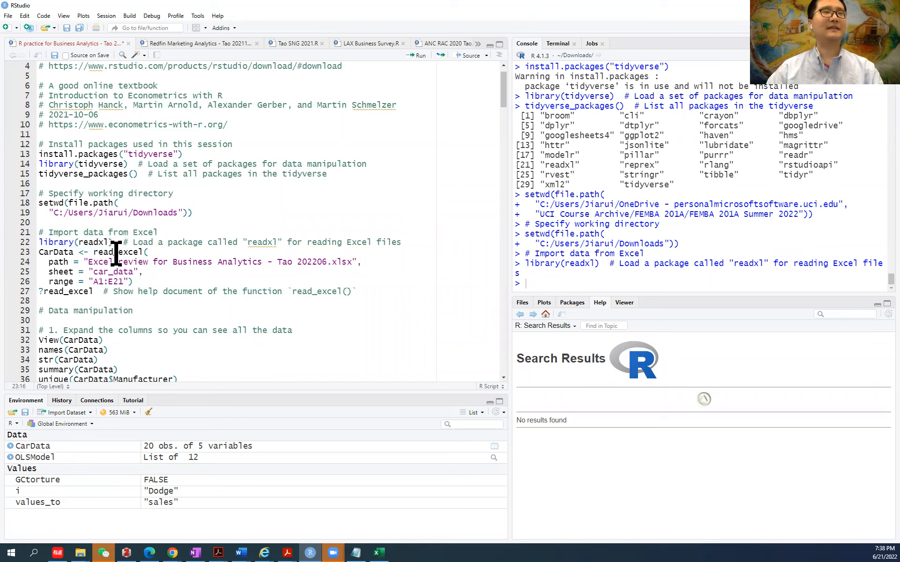
pyautogui.click(52, 263)
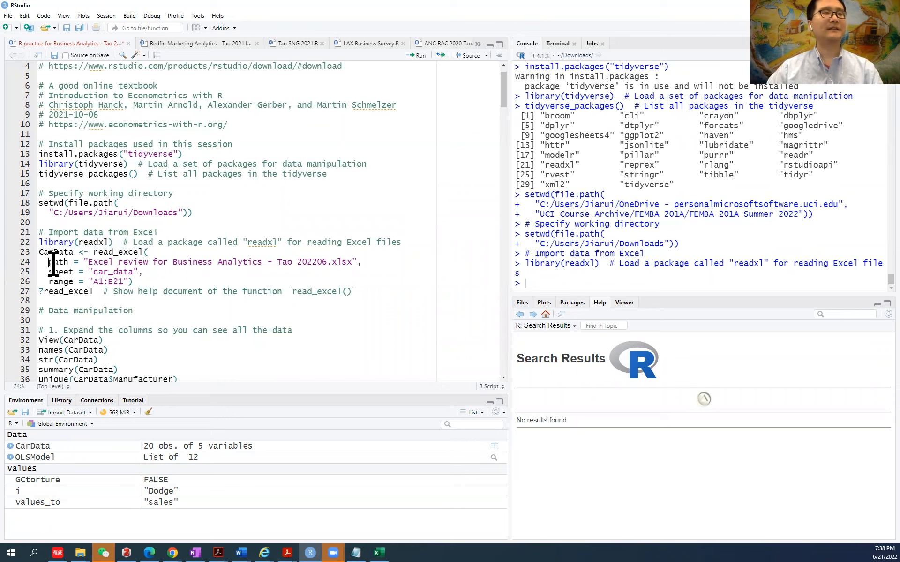
pyautogui.click(85, 263)
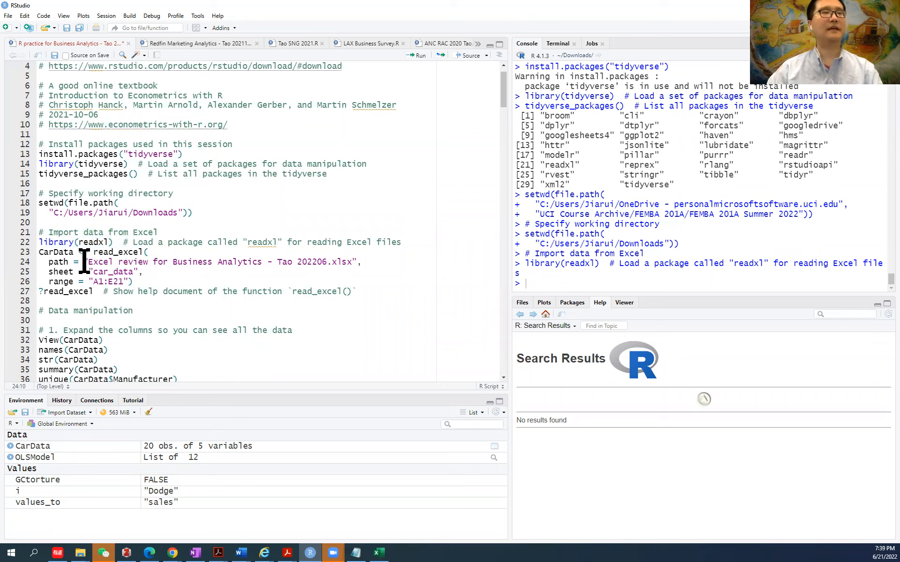
pyautogui.moveTo(85, 263); pyautogui.dragTo(357, 262)
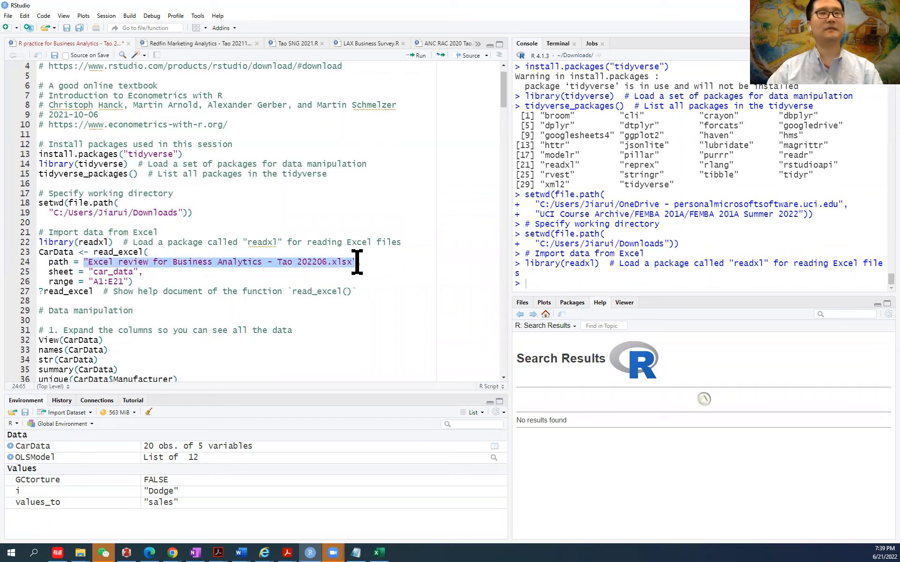
# Highlight the sheet argument "car_data" and the range argument "A1:E21" in the read_excel() call
pyautogui.click(50, 272)
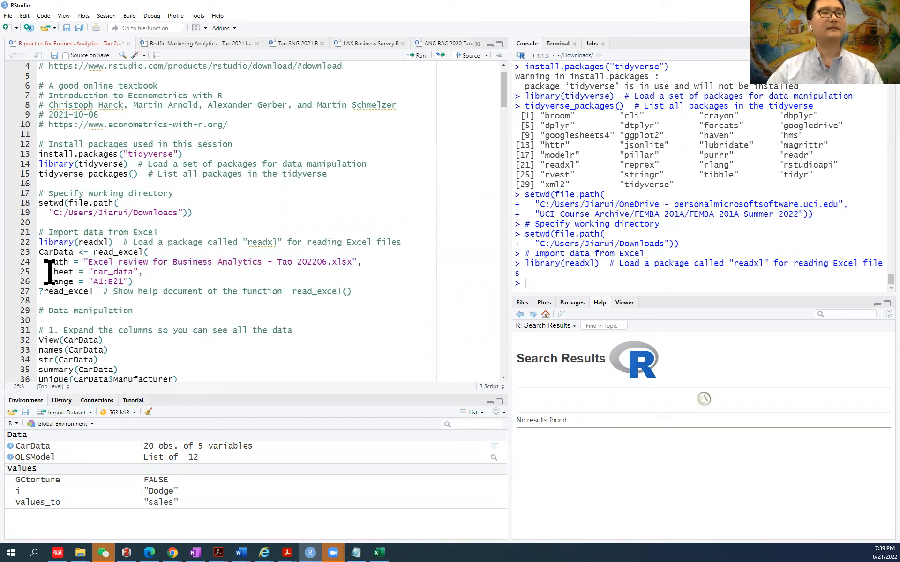
pyautogui.moveTo(50, 272); pyautogui.dragTo(138, 272)
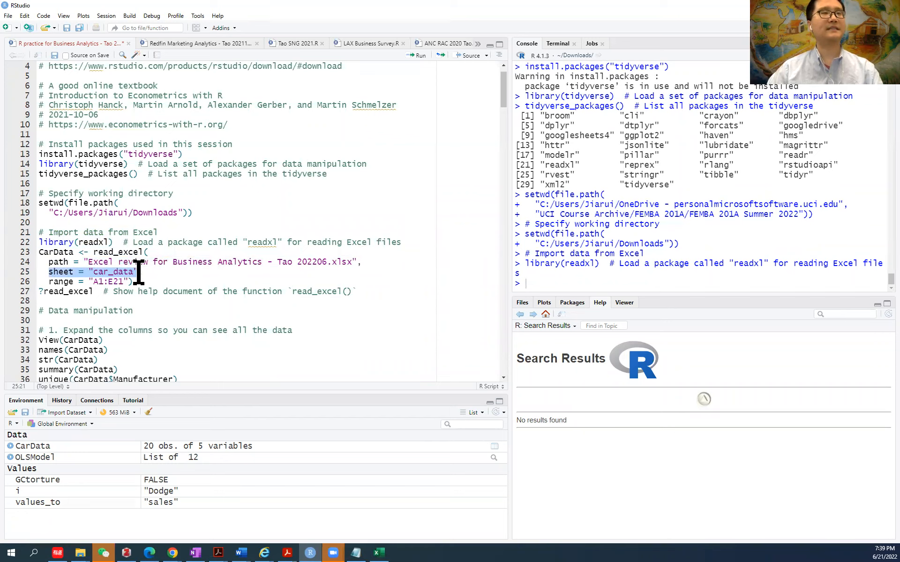
pyautogui.moveTo(49, 281); pyautogui.dragTo(130, 284)
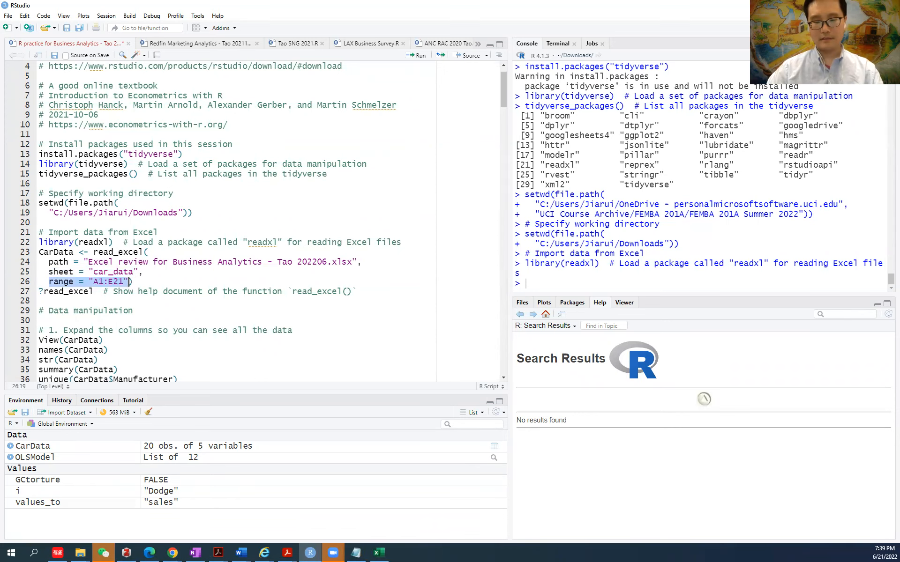
# Switch to the Excel workbook and select the car table in A1:E21 on the car_data sheet
pyautogui.hotkey('alt', 'Tab')
pyautogui.scroll(3, 161, 282)
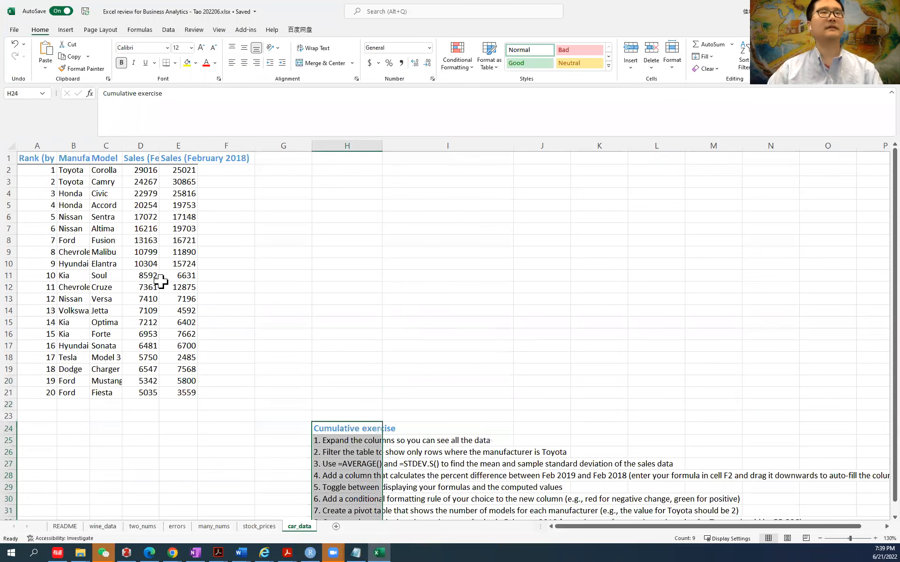
pyautogui.moveTo(34, 157); pyautogui.dragTo(176, 391)
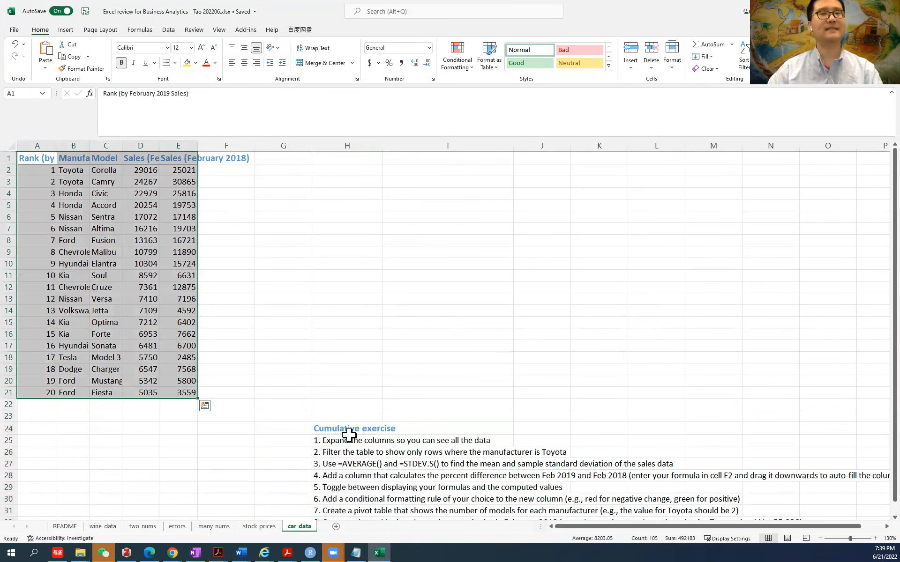
# Select the cumulative exercise list in H24:H32 beside the car table to set it apart from the data
pyautogui.scroll(-2, 352, 421)
pyautogui.click(347, 368)
pyautogui.click(345, 357)
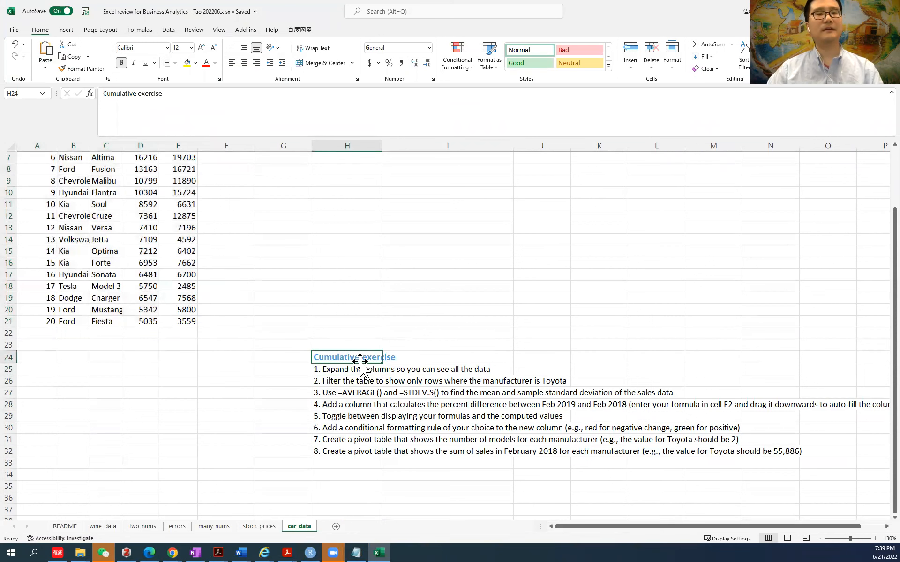
pyautogui.click(358, 377)
pyautogui.moveTo(357, 357)
pyautogui.mouseDown()
pyautogui.moveTo(367, 454)
pyautogui.moveTo(358, 440)
pyautogui.moveTo(358, 360)
pyautogui.mouseUp()
pyautogui.scroll(2, 358, 360)
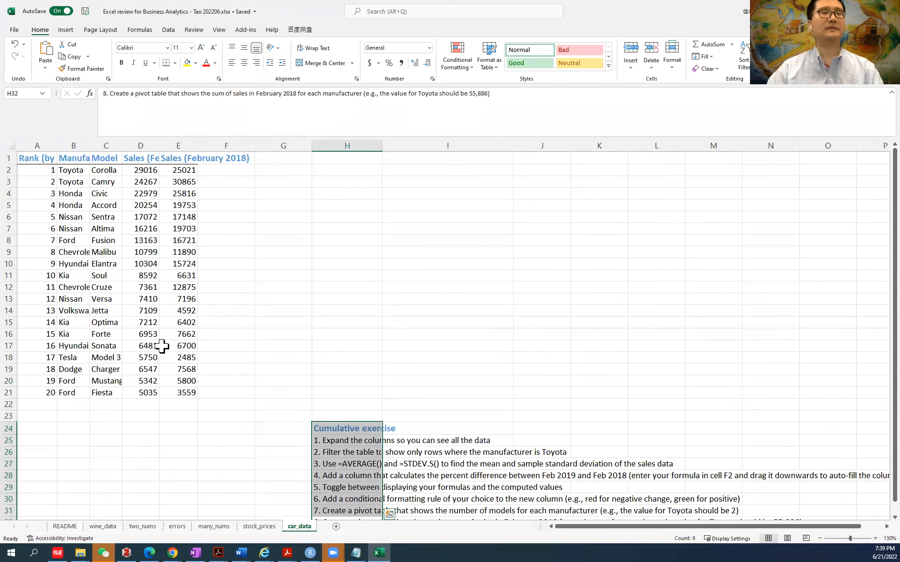
# Compare the car table's cells A1:E21 in the Excel workbook with the range argument in the RStudio script
pyautogui.moveTo(187, 393); pyautogui.dragTo(26, 154)
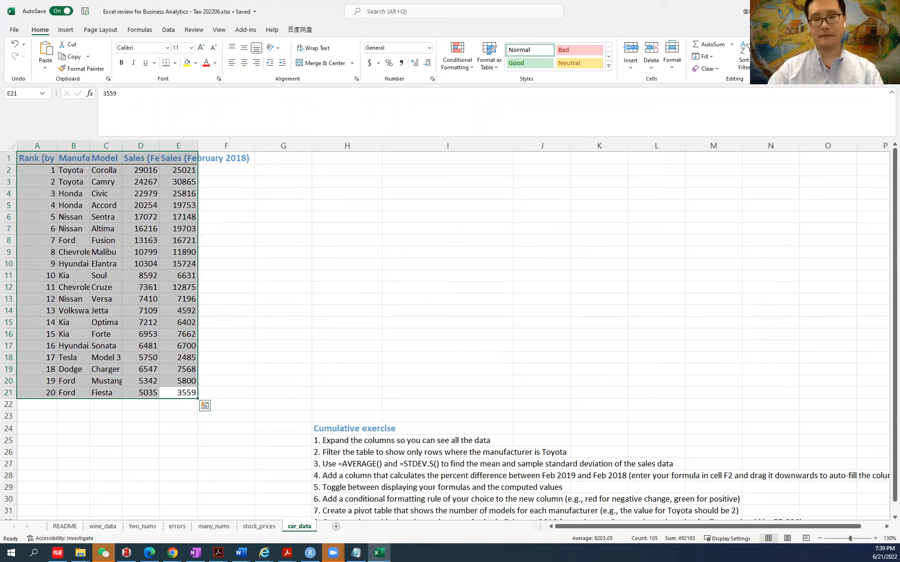
pyautogui.hotkey('alt', 'Tab')
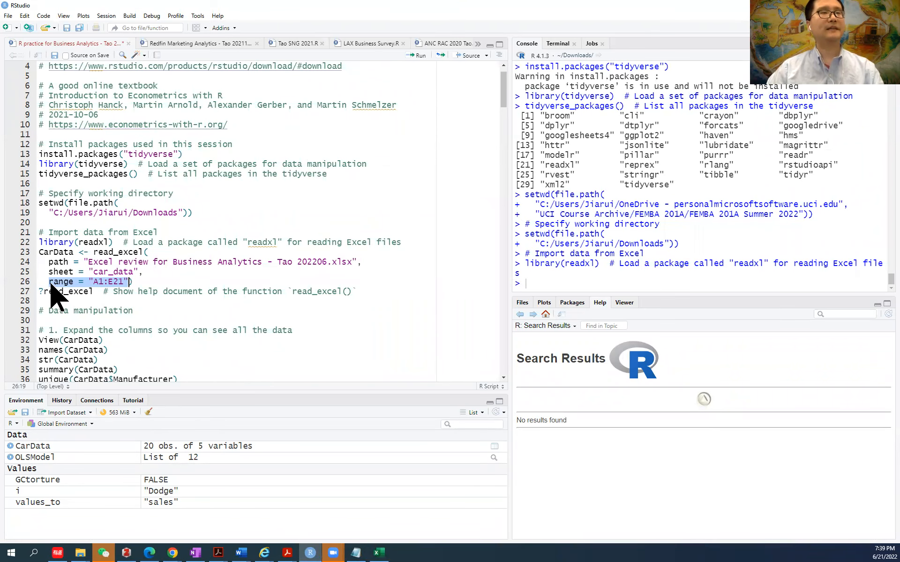
pyautogui.click(93, 281)
pyautogui.hotkey('alt', 'Tab')
pyautogui.hotkey('alt', 'Tab')
pyautogui.hotkey('alt', 'Tab')
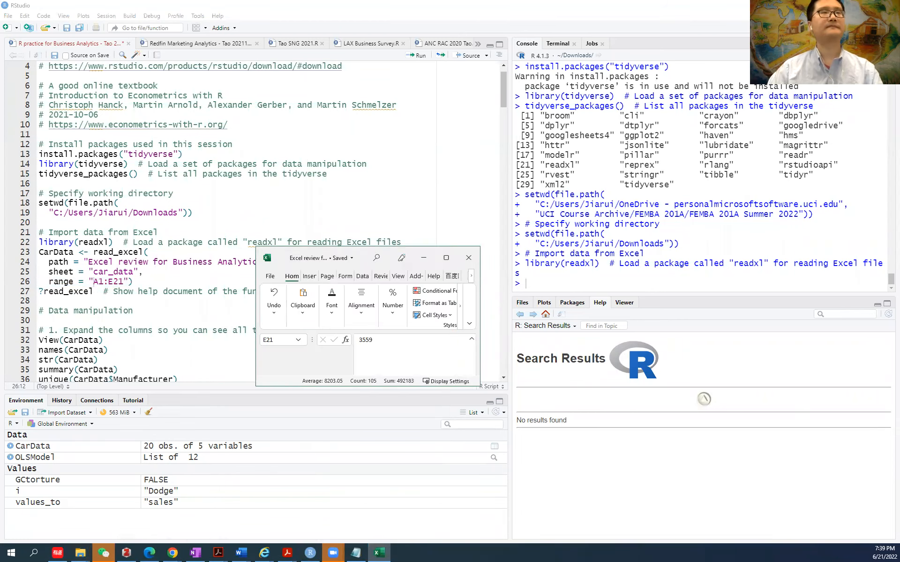
pyautogui.click(444, 261)
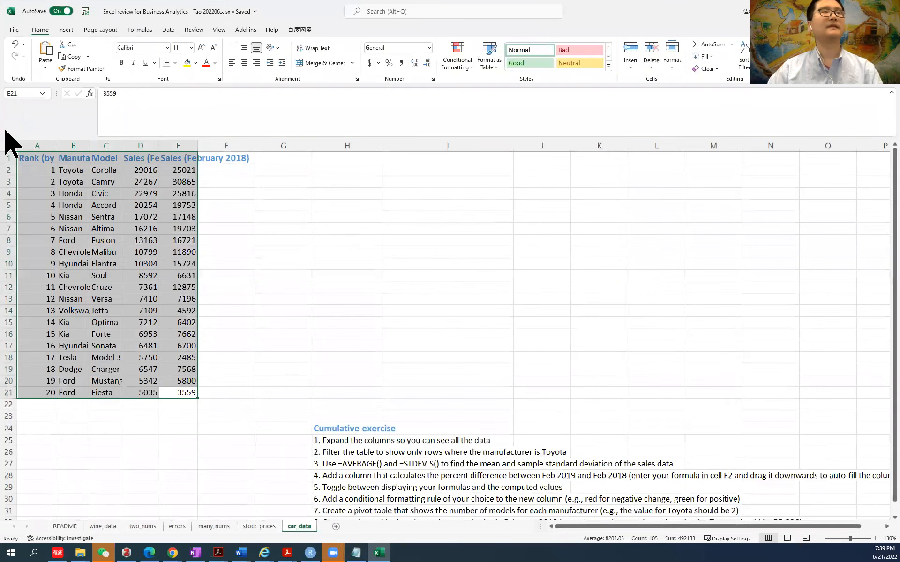
pyautogui.click(27, 158)
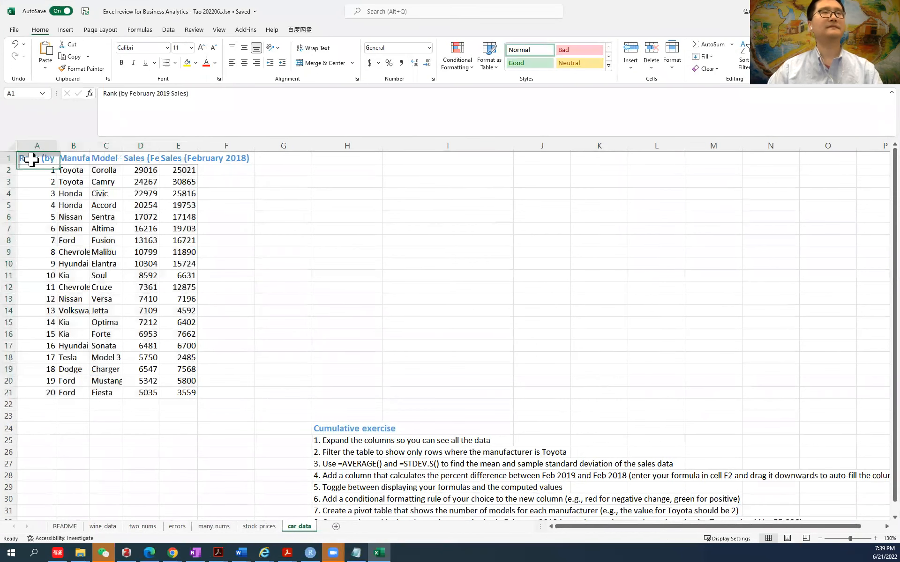
pyautogui.keyDown('shift'); pyautogui.click(188, 395); pyautogui.keyUp('shift')
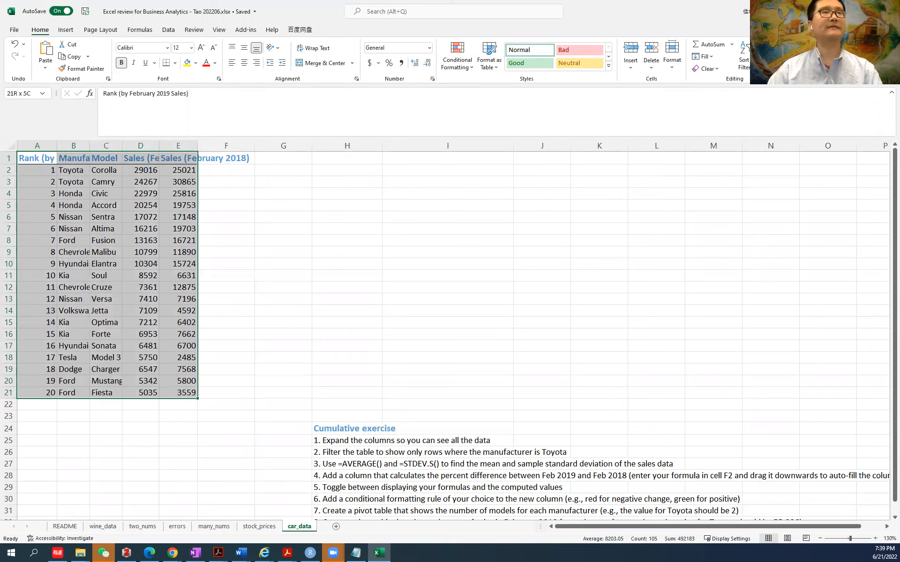
pyautogui.hotkey('alt', 'Tab')
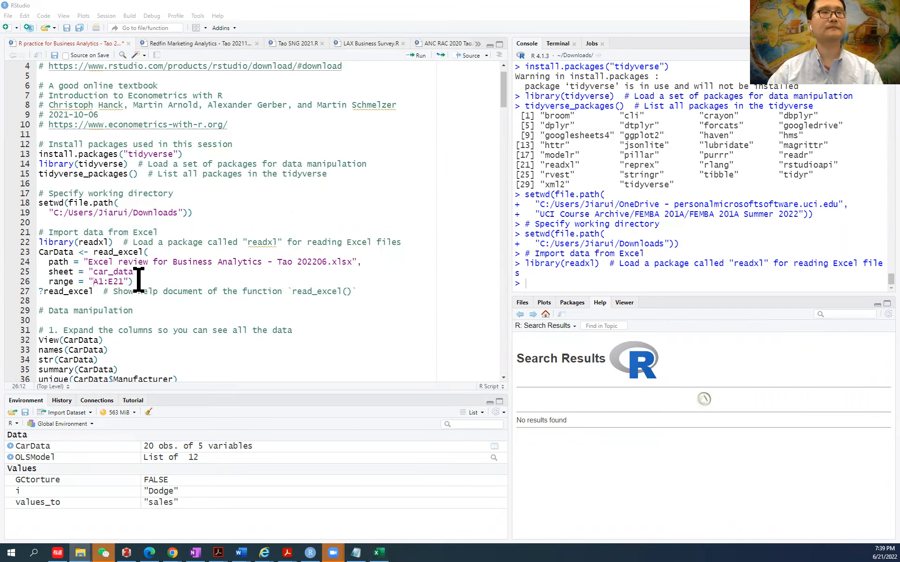
# Highlight the assignment operator between CarData and read_excel()
pyautogui.click(138, 282)
pyautogui.moveTo(78, 255); pyautogui.dragTo(89, 258)
pyautogui.click(86, 256)
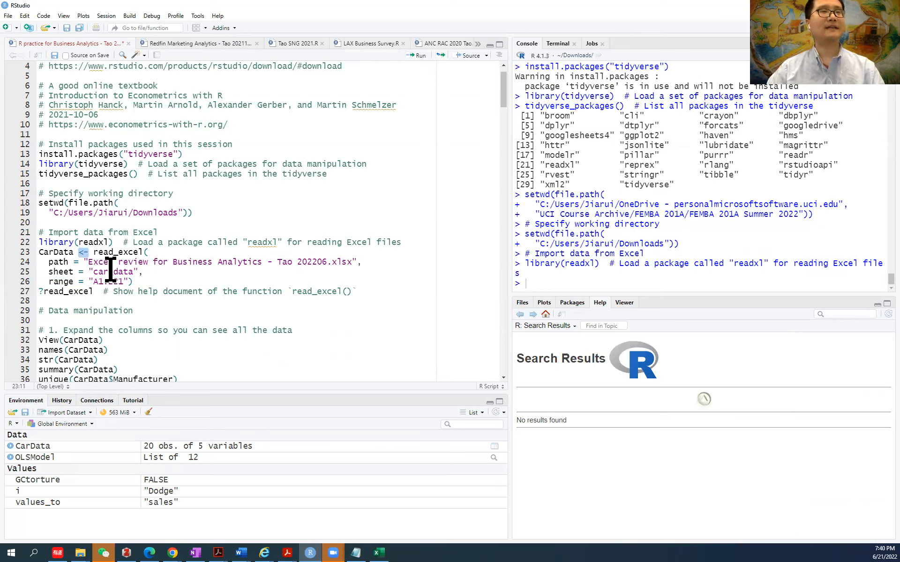
# Select the full CarData read_excel() assignment and run it to import the car_data sheet
pyautogui.click(93, 253)
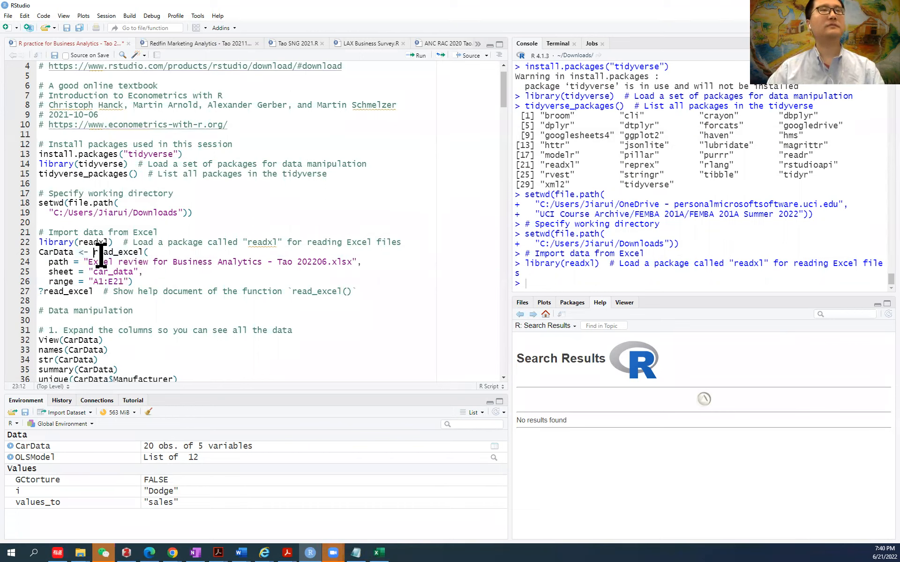
pyautogui.keyDown('shift'); pyautogui.click(145, 280); pyautogui.keyUp('shift')
pyautogui.click(155, 280)
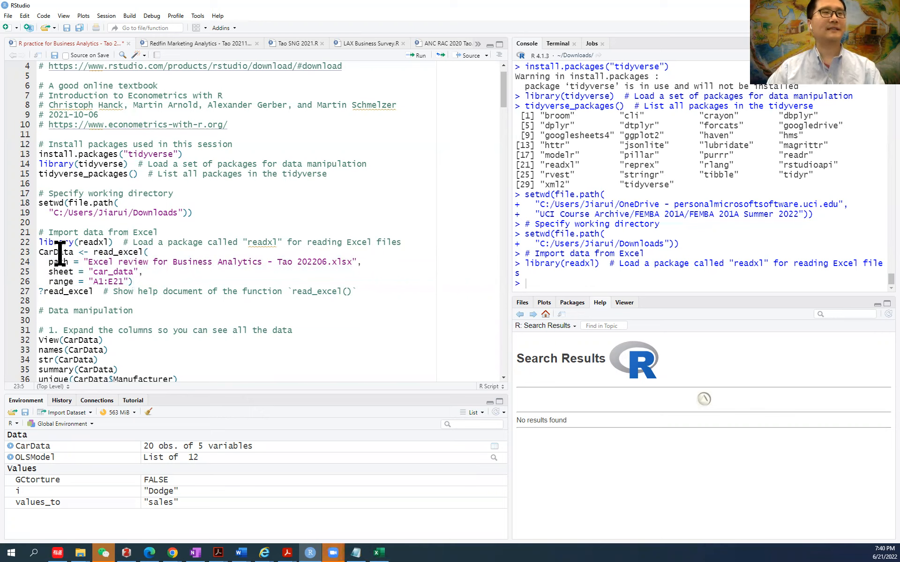
pyautogui.moveTo(135, 280); pyautogui.dragTo(38, 253)
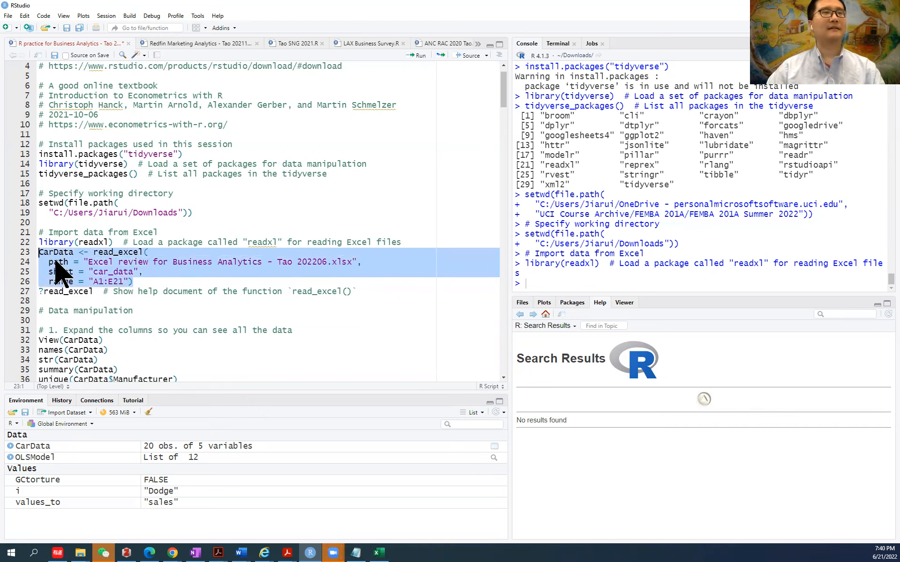
pyautogui.hotkey('ctrl', 'Return')
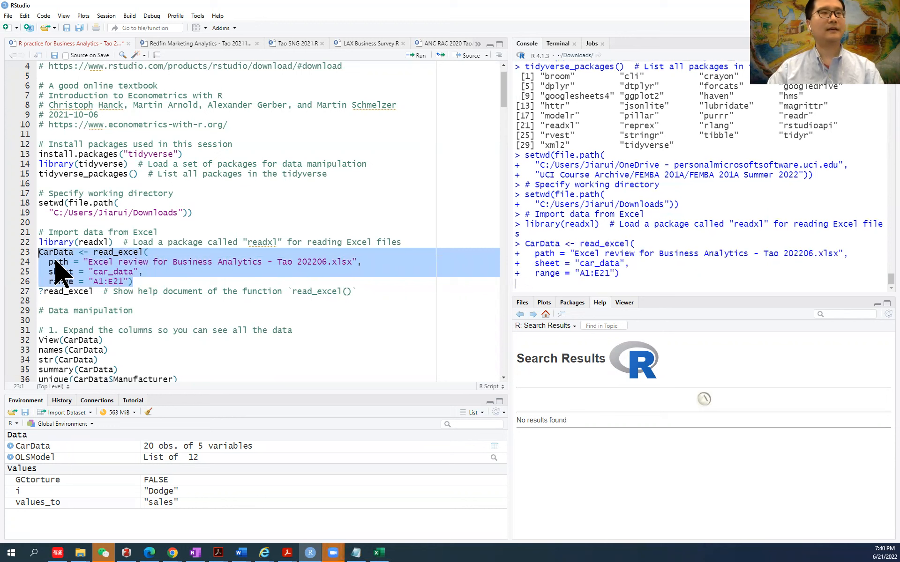
# Run install.packages("tidyverse") again and agree to restart R before installing
pyautogui.scroll(1, 98, 240)
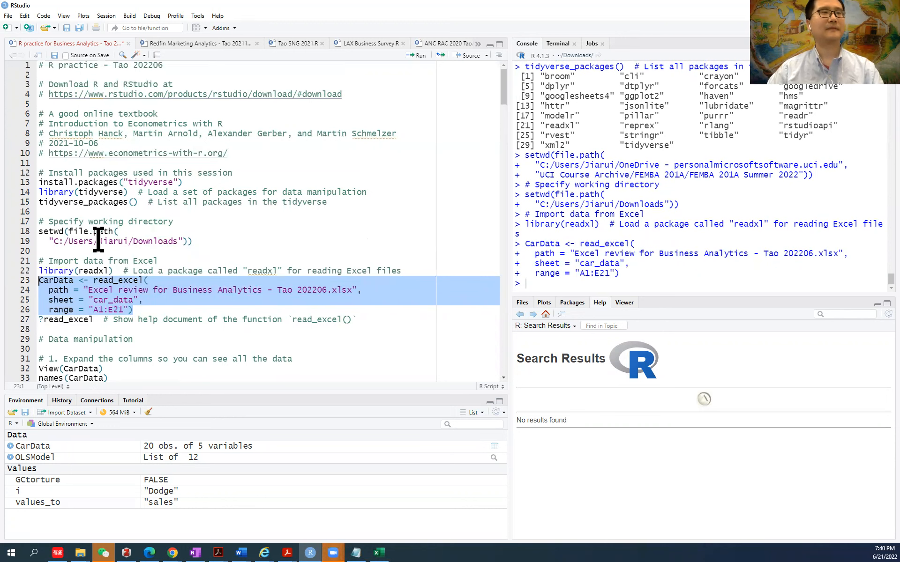
pyautogui.click(51, 183)
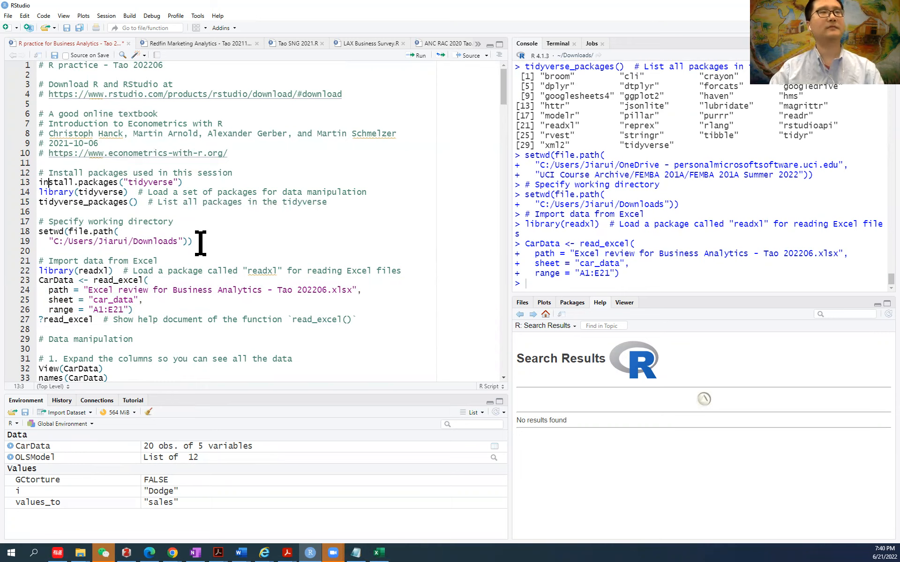
pyautogui.hotkey('ctrl', 'Return')
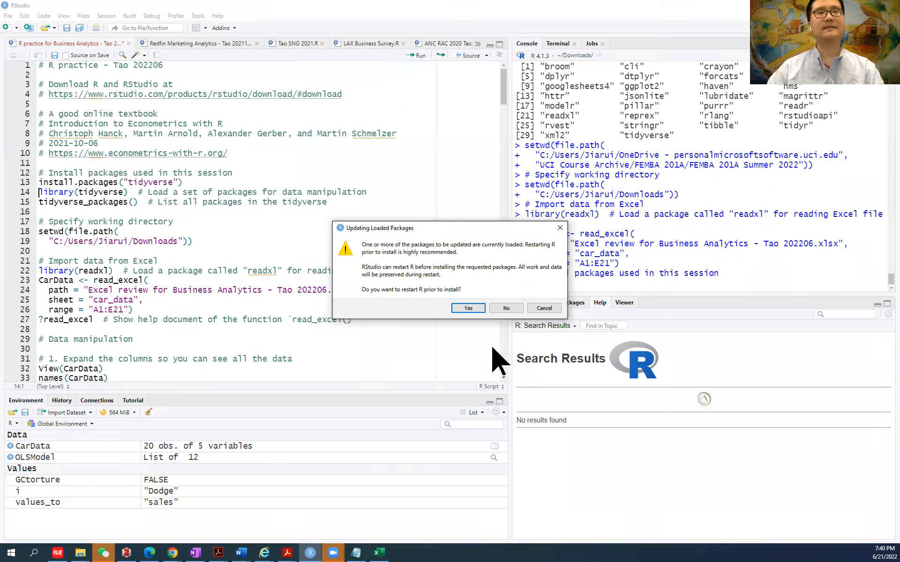
pyautogui.click(469, 309)
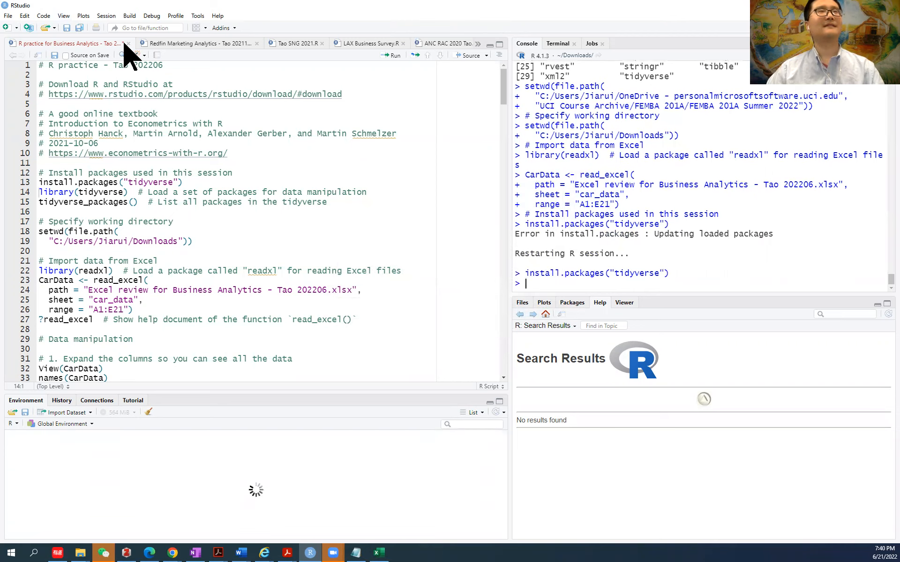
# Save the script, then close and reopen RStudio in a maximized window, postponing the offered update with Remind Later
pyautogui.hotkey('ctrl', 's')
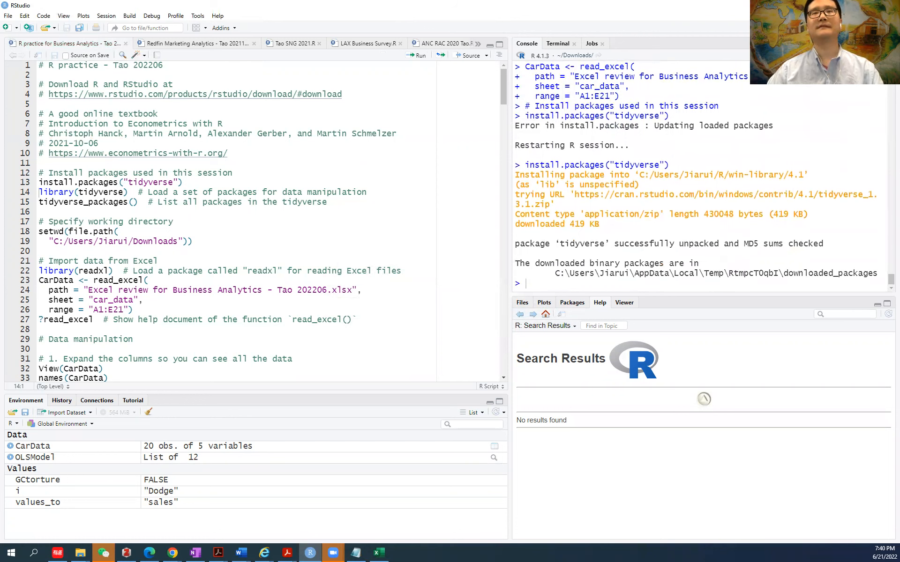
pyautogui.click(889, 5)
pyautogui.click(461, 286)
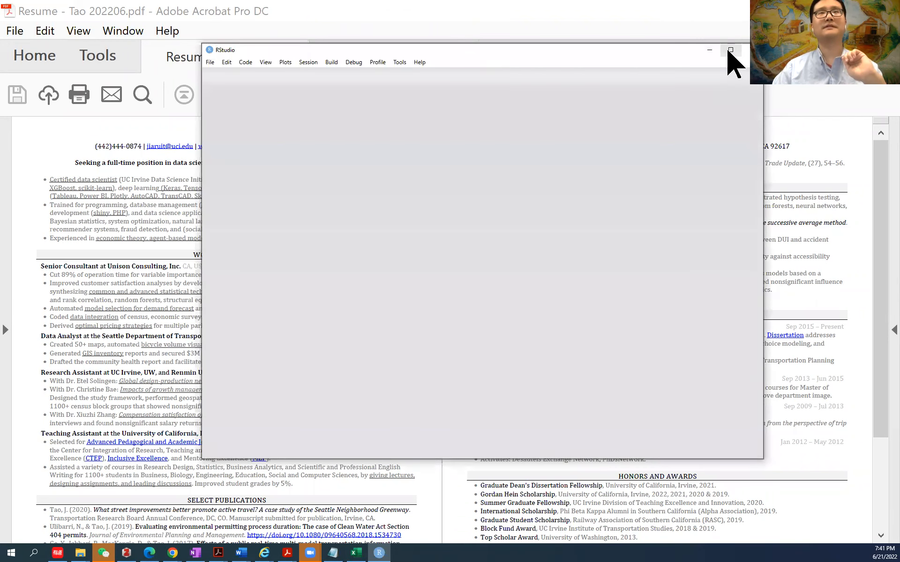
pyautogui.click(729, 50)
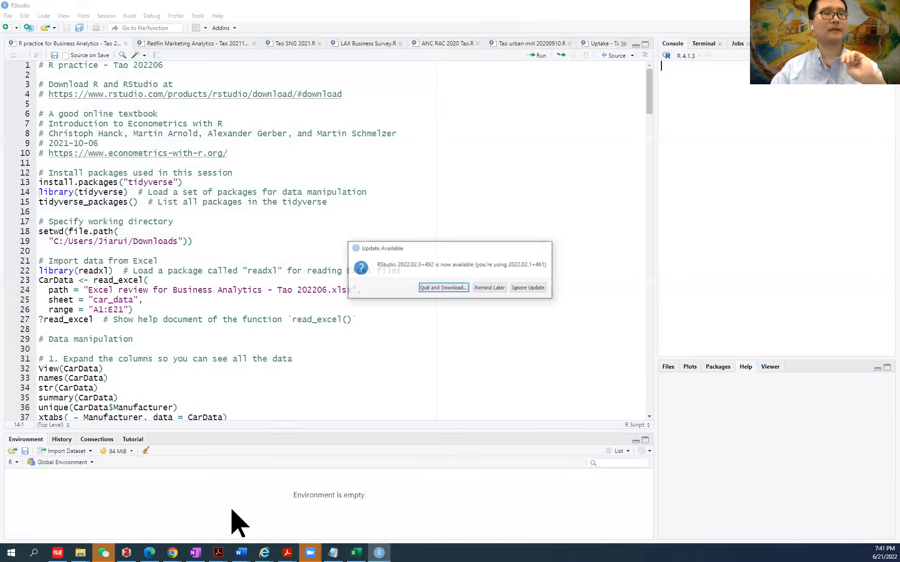
pyautogui.click(497, 290)
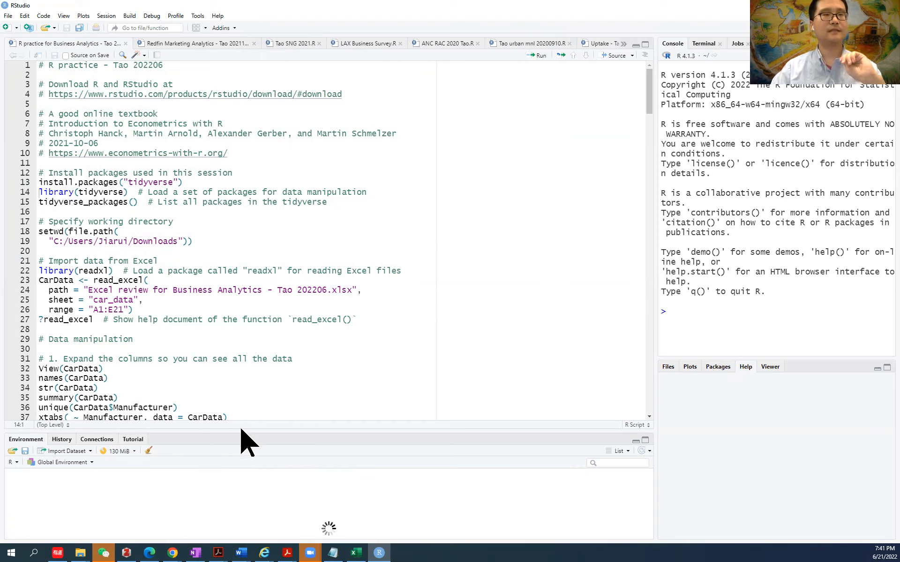
# Make the environment pane slightly taller and widen the console pane
pyautogui.moveTo(241, 430); pyautogui.dragTo(241, 413)
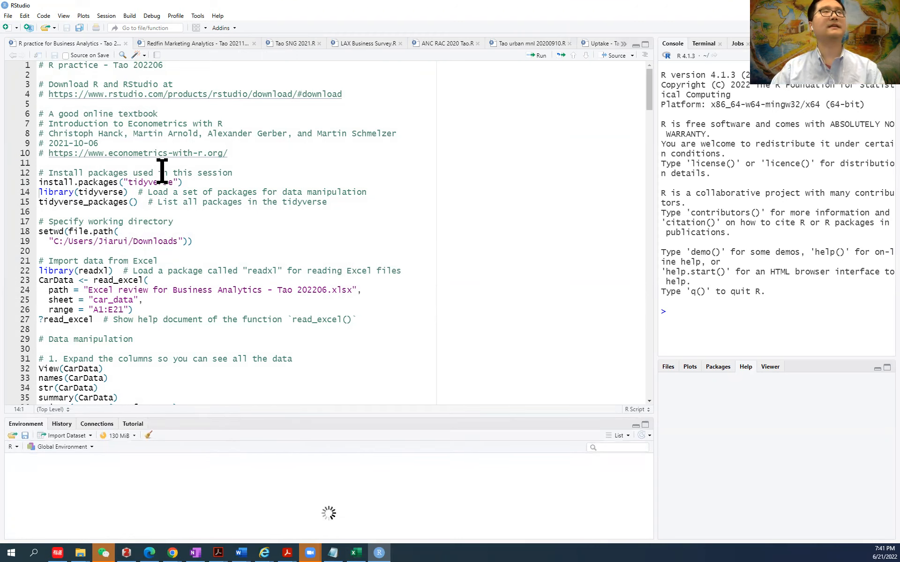
pyautogui.click(39, 183)
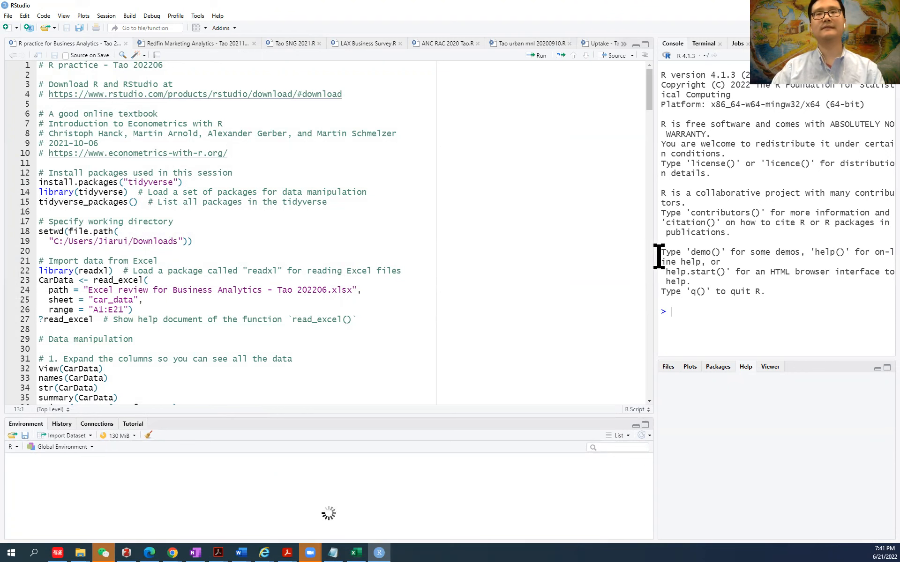
pyautogui.moveTo(655, 261); pyautogui.dragTo(546, 253)
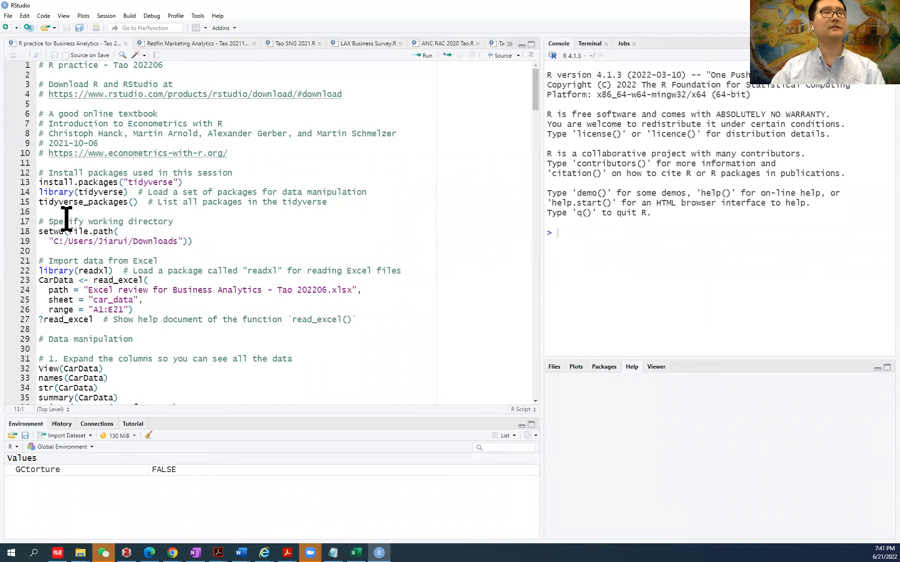
# Run the "Install packages used in this session" comment together with the install.packages("tidyverse") line
pyautogui.click(40, 182)
pyautogui.moveTo(39, 183); pyautogui.dragTo(121, 184)
pyautogui.click(106, 173)
pyautogui.hotkey('ctrl', 'Return')
pyautogui.click(83, 174)
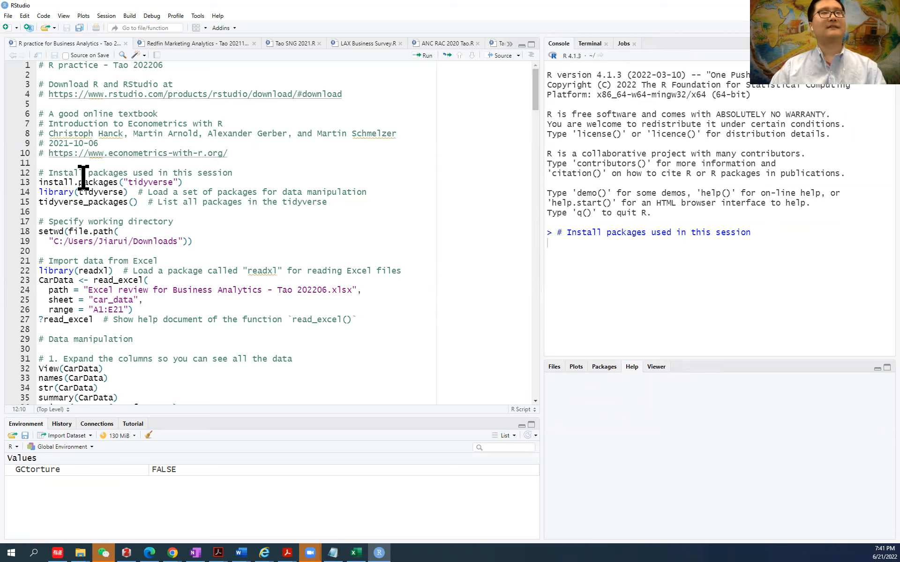
pyautogui.click(115, 201)
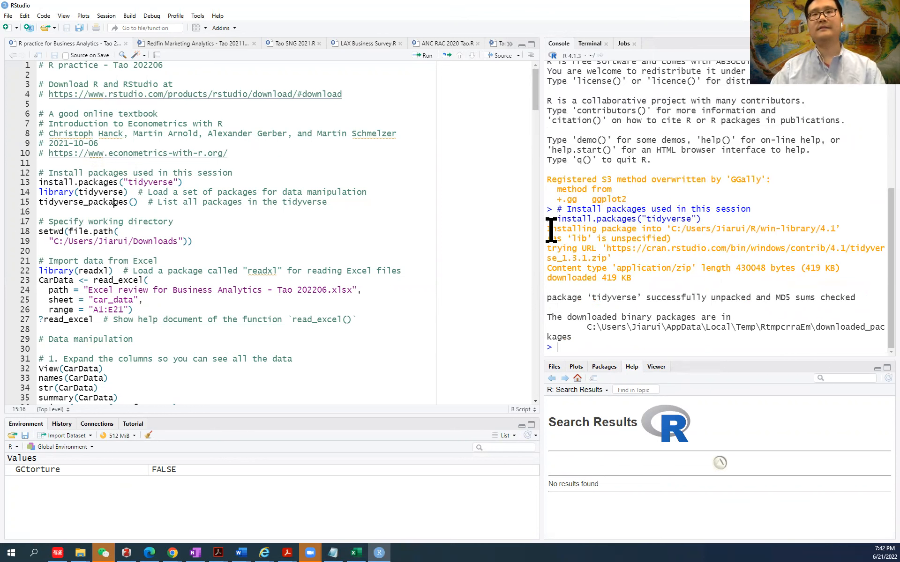
# Examine the console's installation output, highlighting the download messages and the line about the unpacked tidyverse package
pyautogui.moveTo(547, 229); pyautogui.dragTo(650, 280)
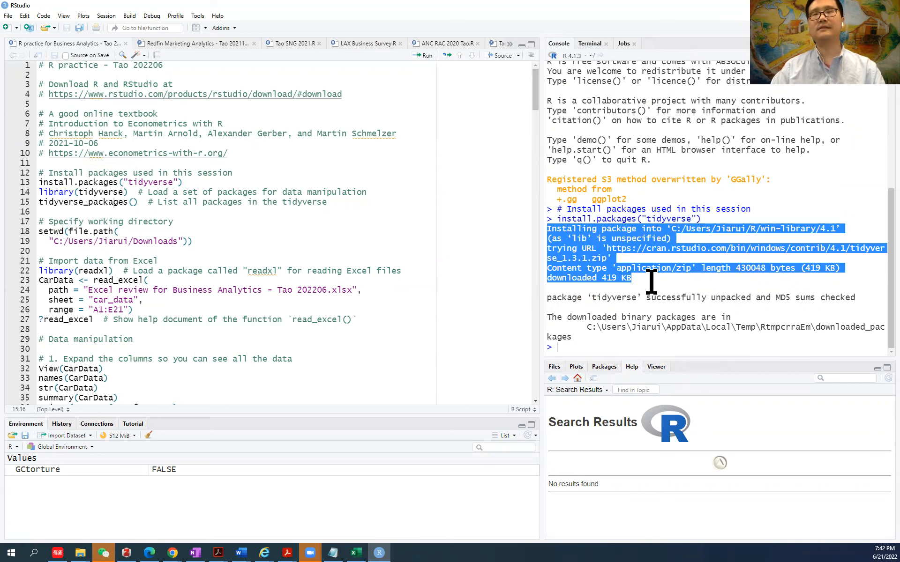
pyautogui.click(653, 281)
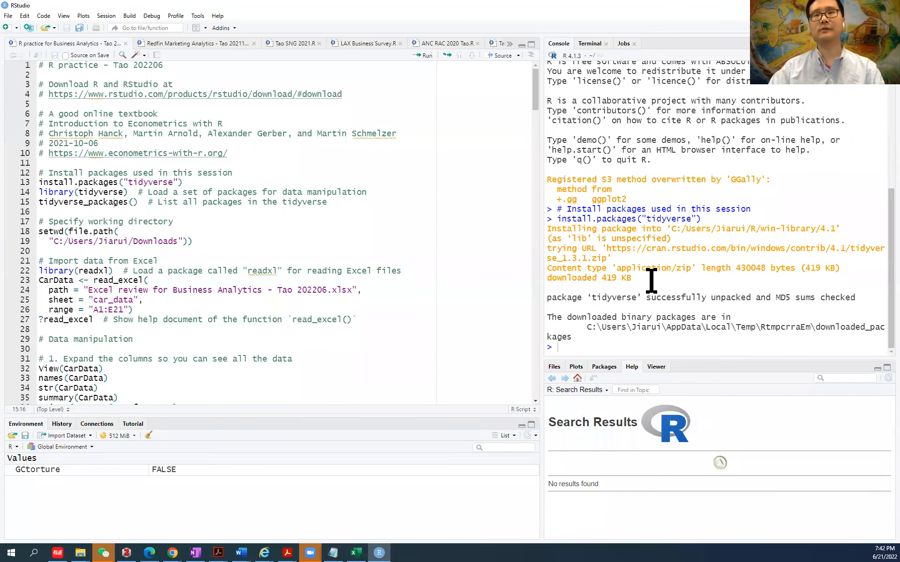
pyautogui.moveTo(549, 298); pyautogui.dragTo(848, 301)
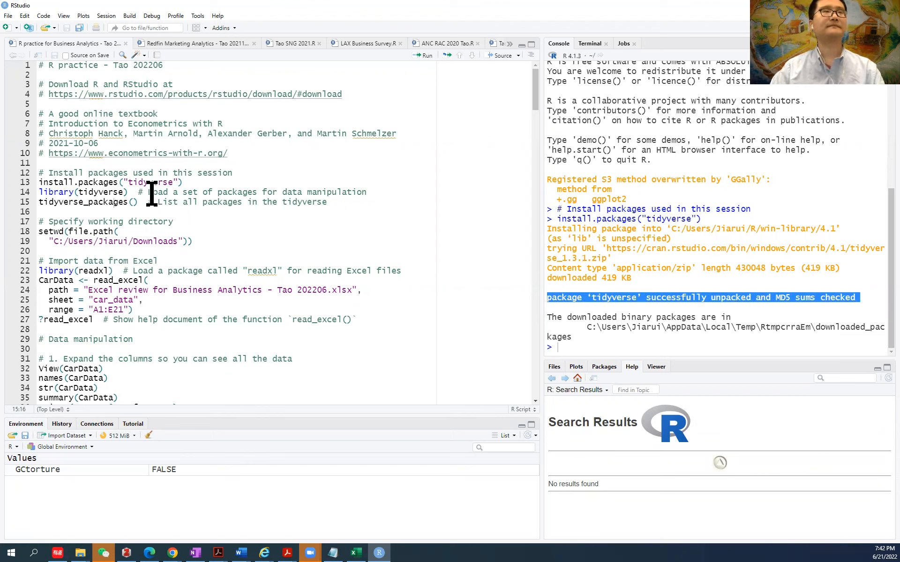
# Run the library(tidyverse) line and highlight the attached packages listed in the console
pyautogui.click(39, 192)
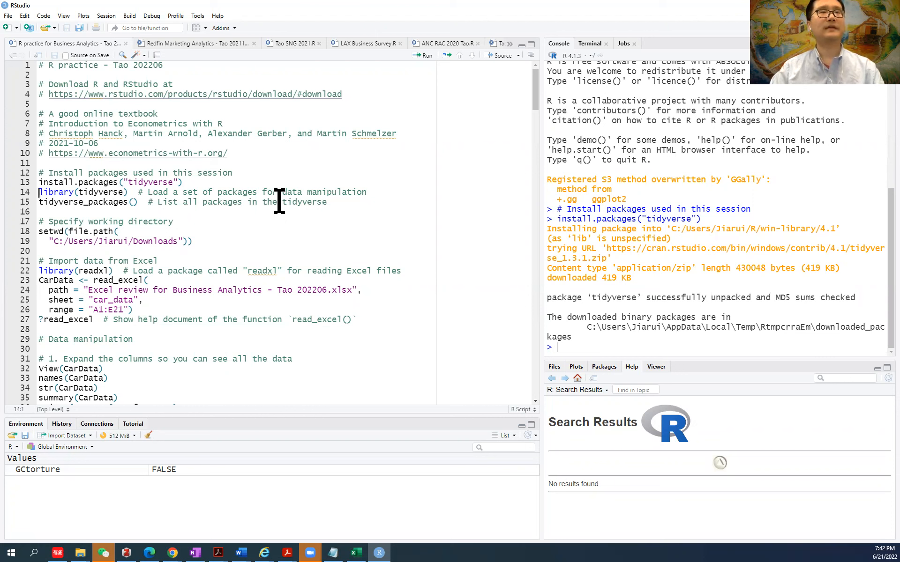
pyautogui.hotkey('ctrl', 'Return')
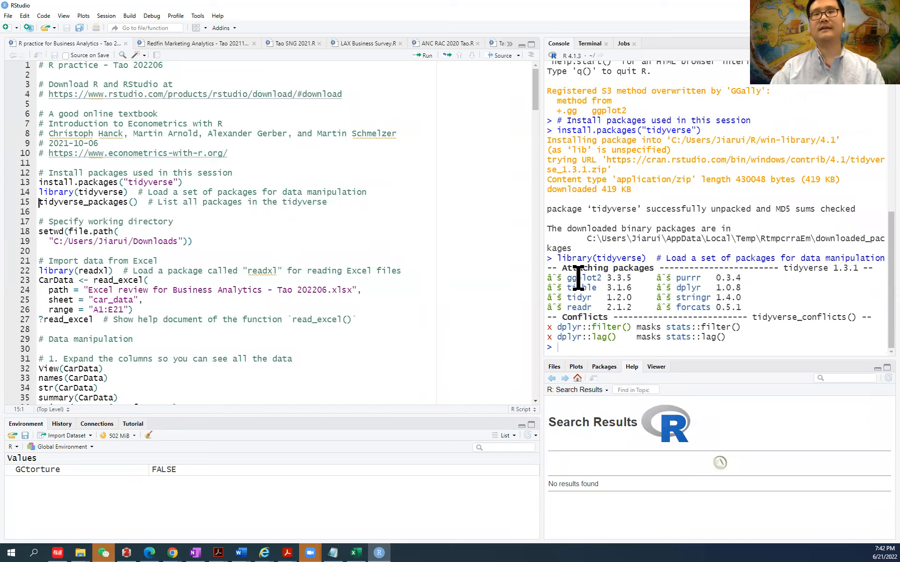
pyautogui.moveTo(572, 278); pyautogui.dragTo(733, 321)
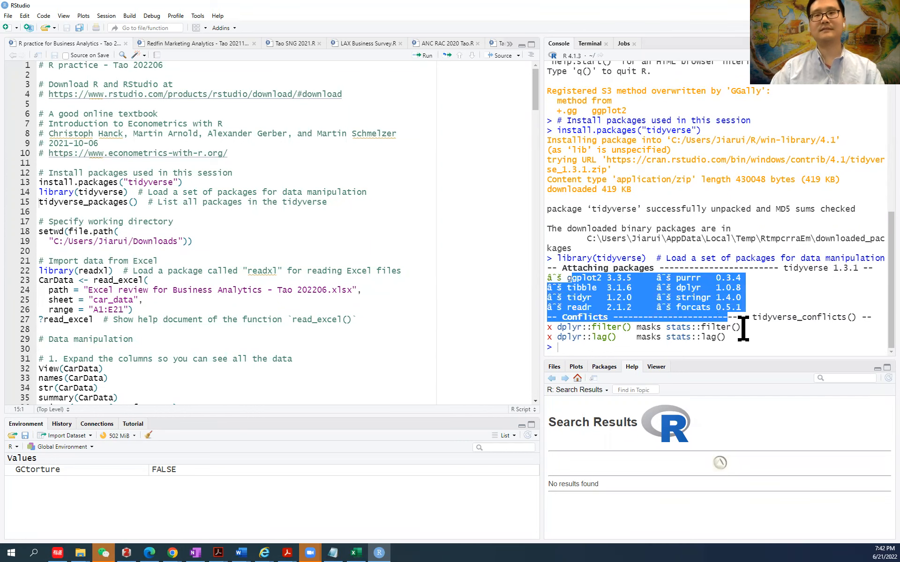
pyautogui.click(728, 346)
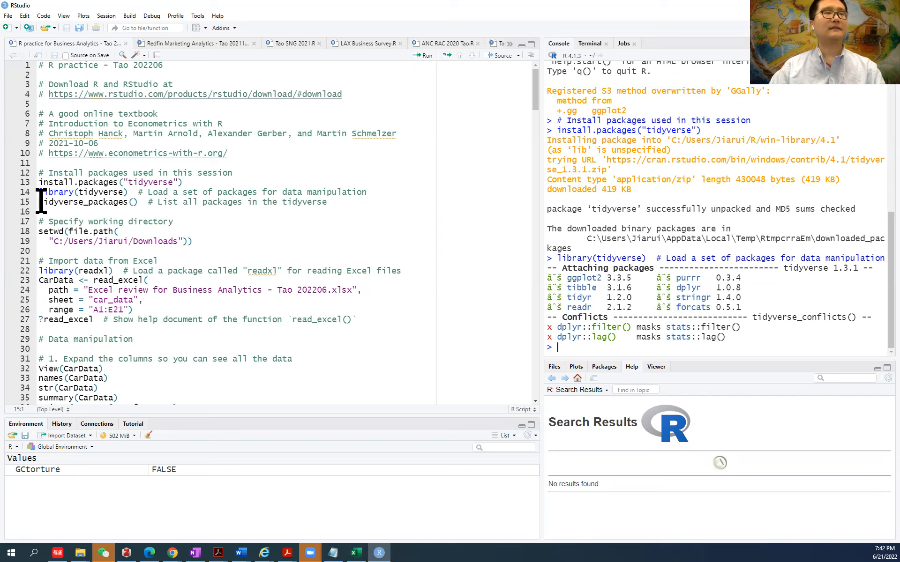
# Run the setwd() command to make the Downloads folder the working directory, and place the cursor at the library(readxl) line
pyautogui.click(41, 232)
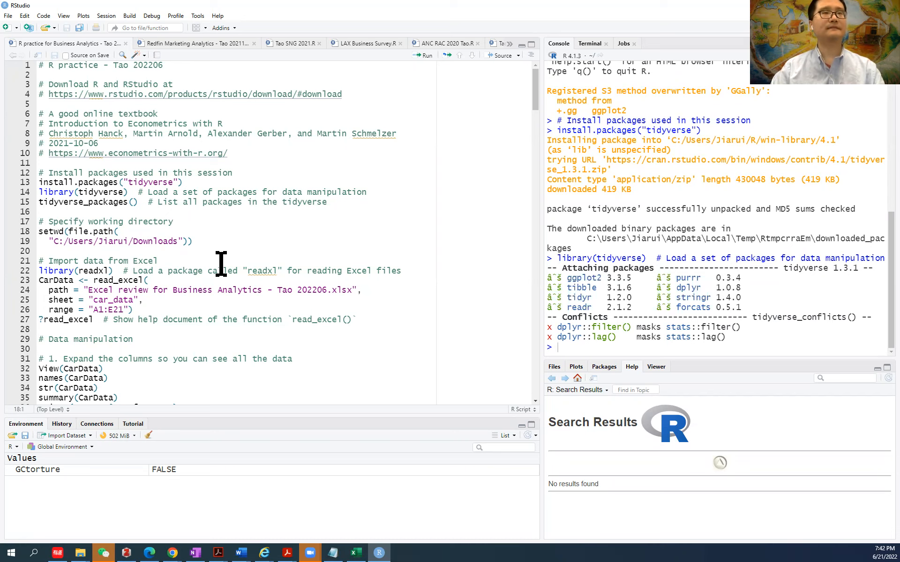
pyautogui.hotkey('ctrl', 'Return')
pyautogui.click(53, 272)
pyautogui.click(39, 271)
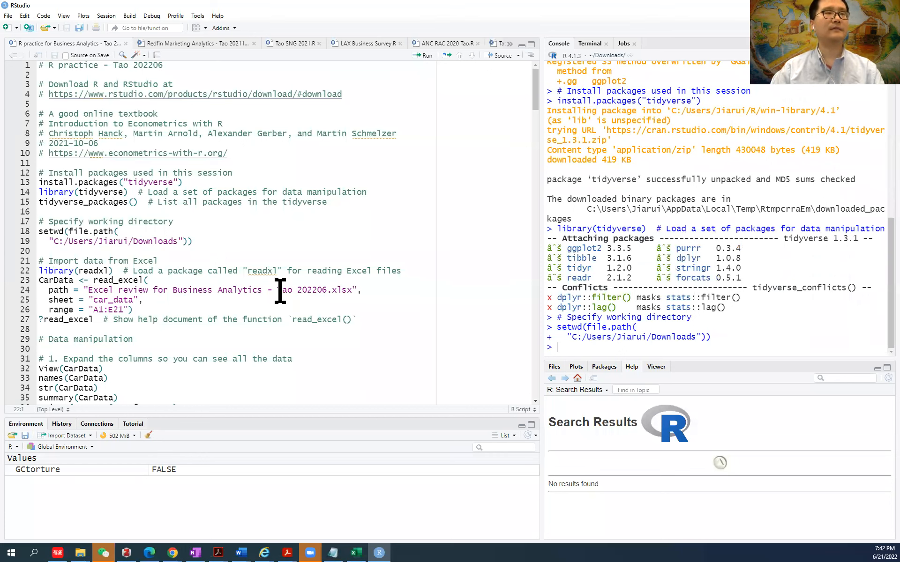
# Try to run only the read_excel() call, without the CarData assignment, before readxl is loaded
pyautogui.moveTo(93, 280); pyautogui.dragTo(213, 309)
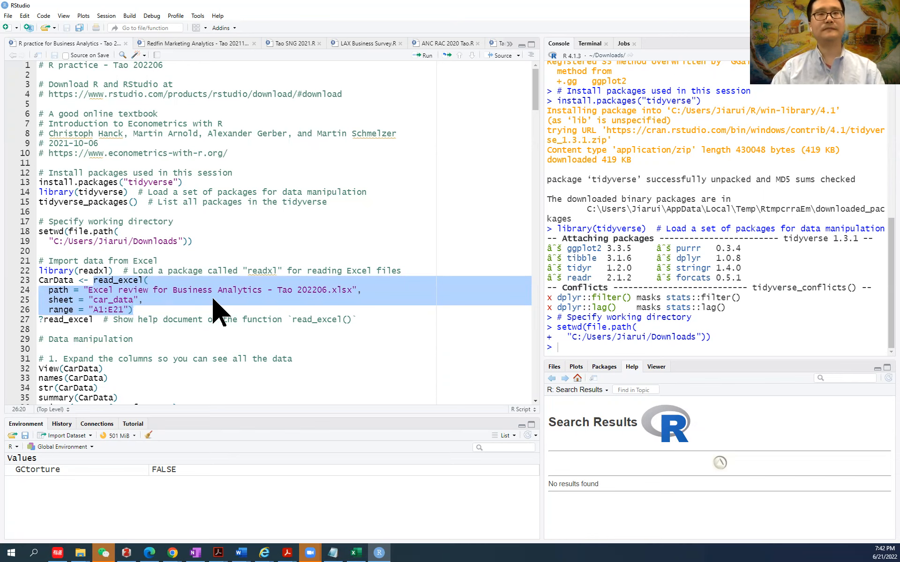
pyautogui.hotkey('ctrl', 'Return')
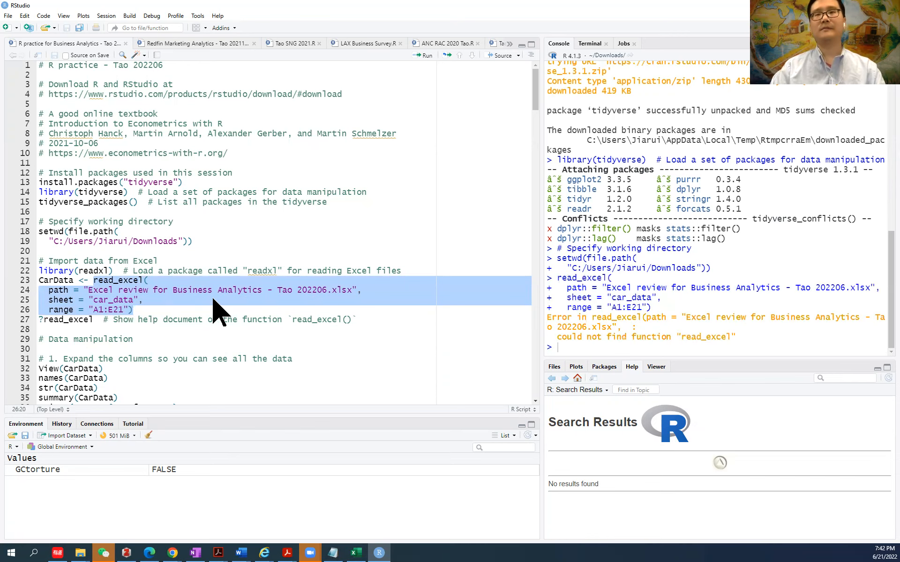
pyautogui.click(213, 302)
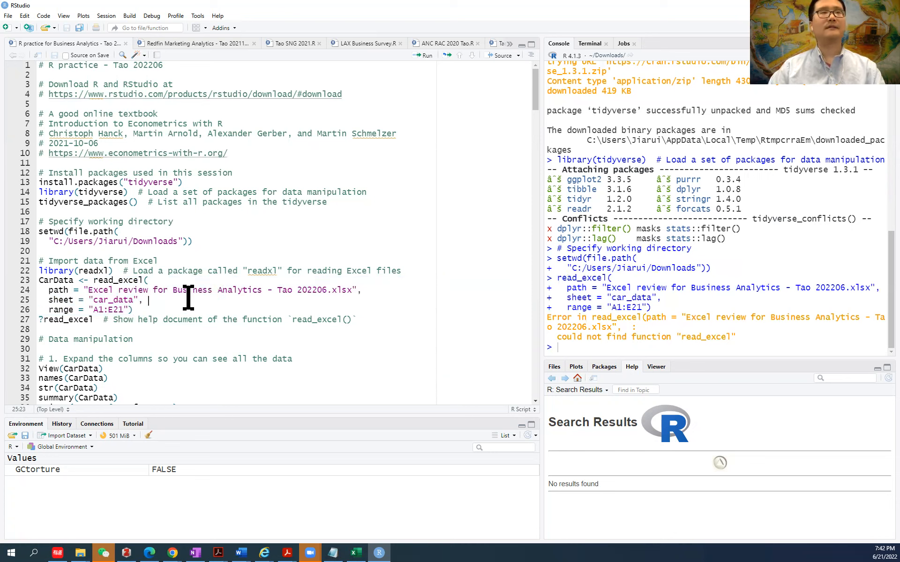
# Load the readxl package by running only the library(readxl) part of its line
pyautogui.moveTo(113, 271); pyautogui.dragTo(38, 271)
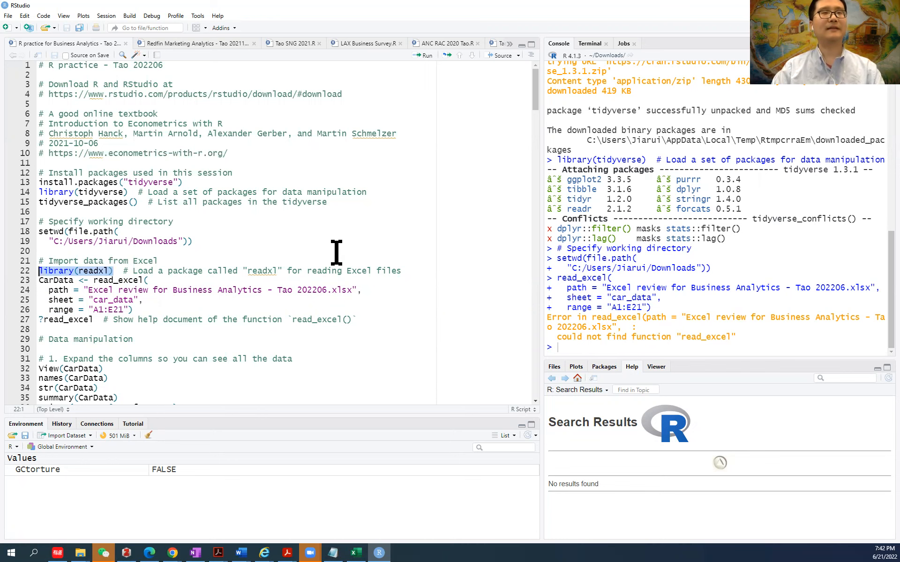
pyautogui.hotkey('ctrl', 'Return')
pyautogui.click(175, 281)
# Run only the read_excel() call for sheet "car_data", range "A1:E21", and look through the table it prints in the console
pyautogui.moveTo(92, 280); pyautogui.dragTo(133, 310)
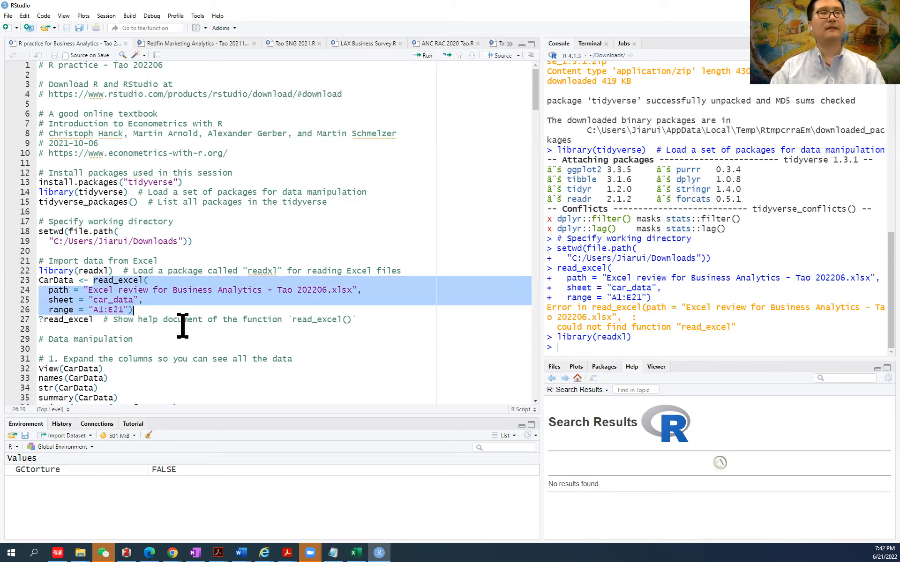
pyautogui.hotkey('ctrl', 'Return')
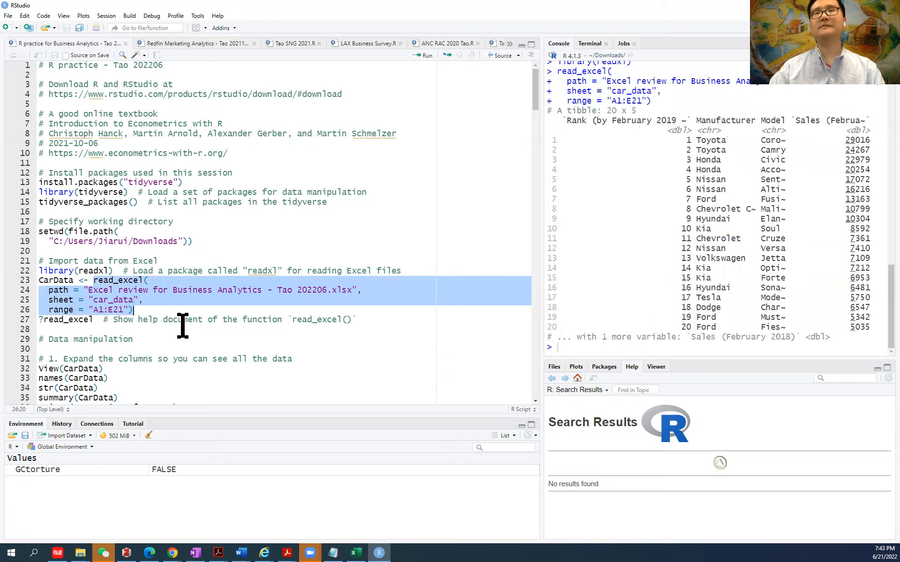
pyautogui.scroll(2, 671, 171)
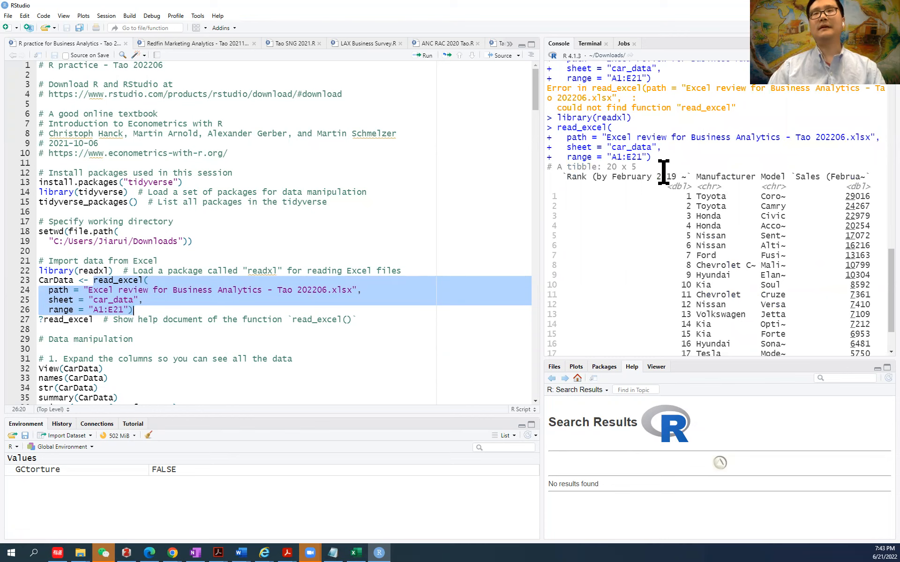
pyautogui.scroll(-2, 710, 253)
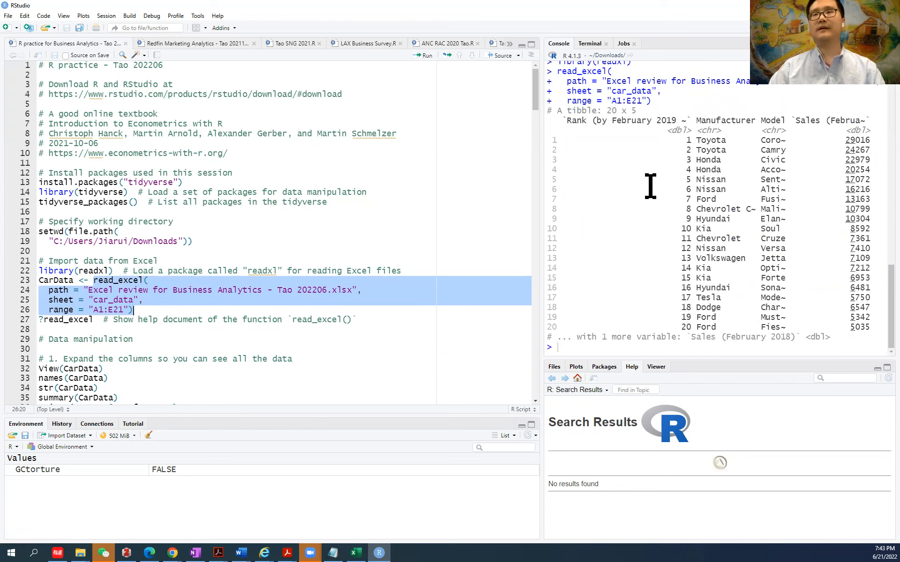
pyautogui.moveTo(556, 110); pyautogui.dragTo(819, 338)
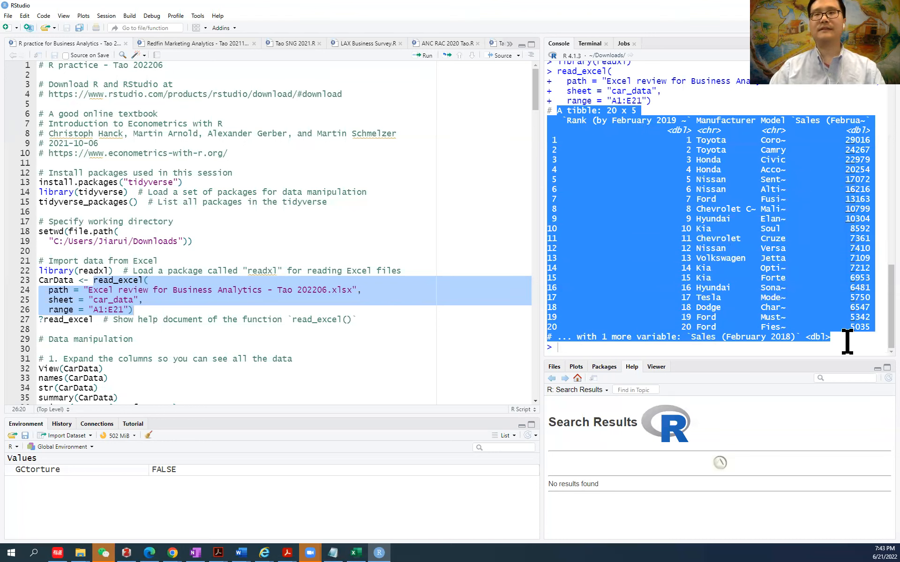
pyautogui.click(140, 311)
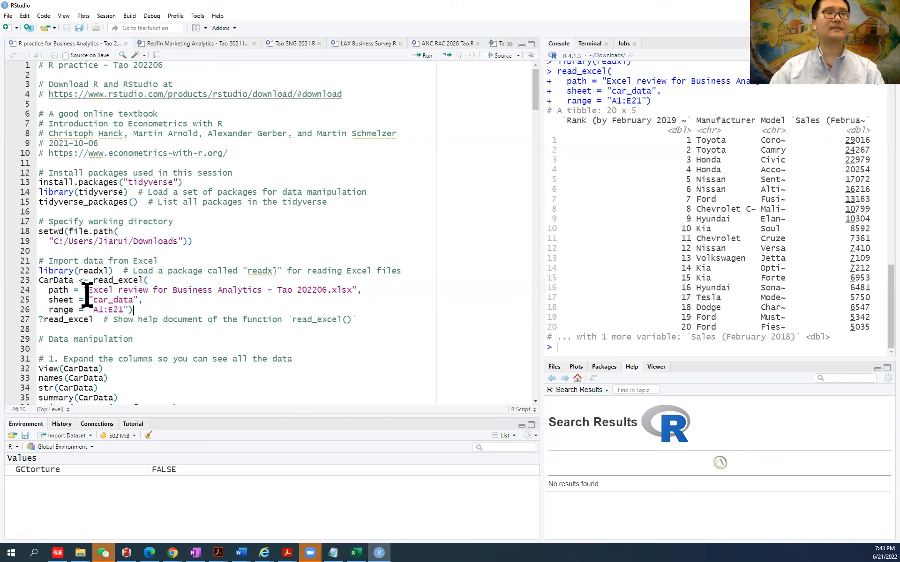
# Run the full CarData <- read_excel() statement to store the imported car_data sheet as CarData
pyautogui.moveTo(87, 281); pyautogui.dragTo(79, 280)
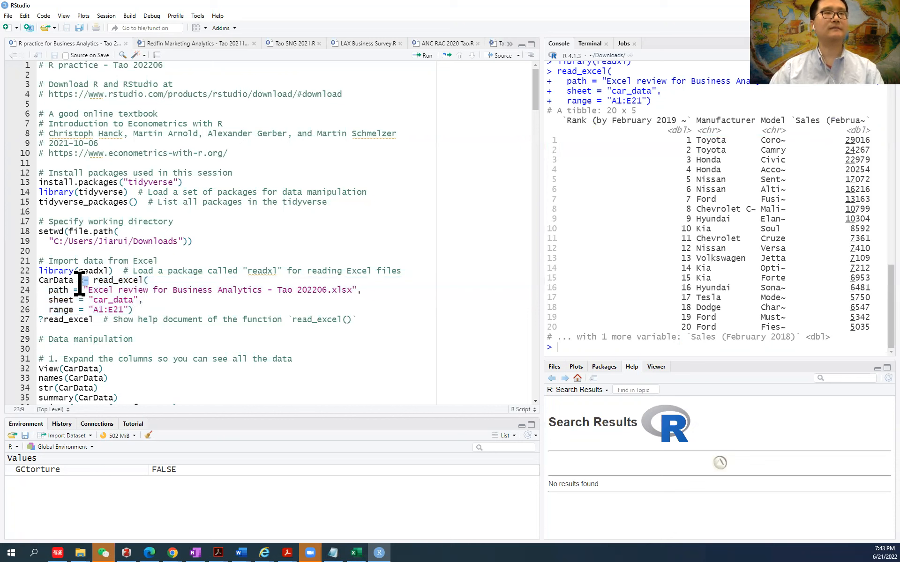
pyautogui.click(42, 280)
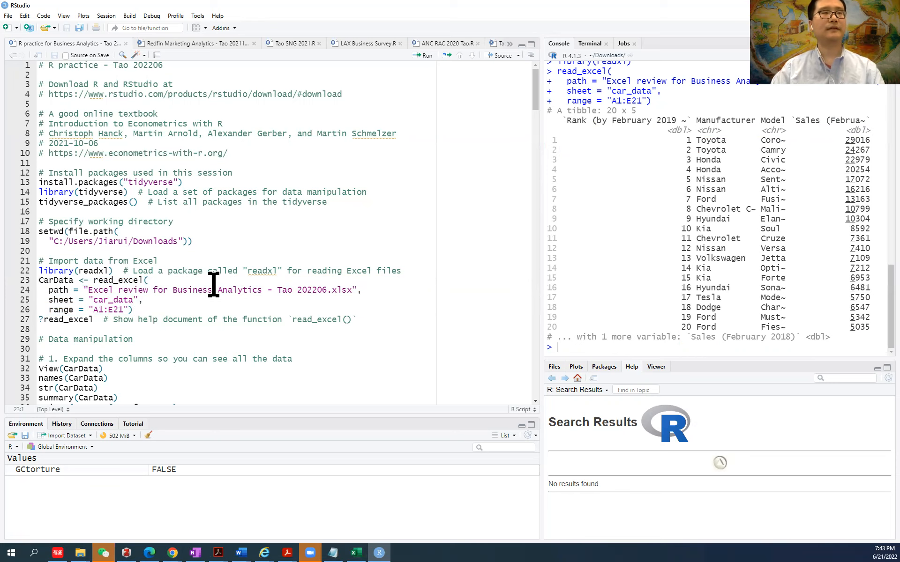
pyautogui.hotkey('ctrl', 'Return')
# Run the ?read_excel line to open the function's help page, and make the help pane taller
pyautogui.scroll(-2, 214, 284)
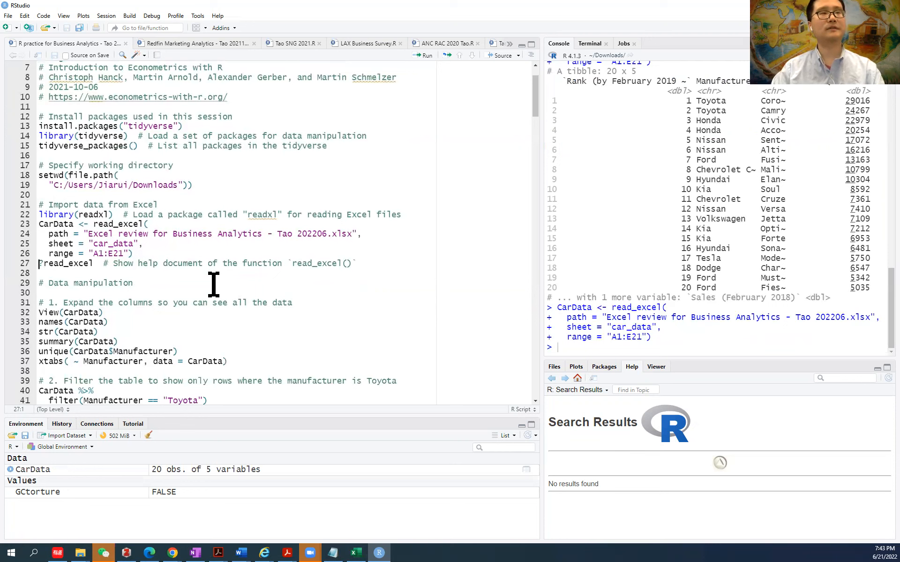
pyautogui.click(44, 264)
pyautogui.doubleClick(89, 263)
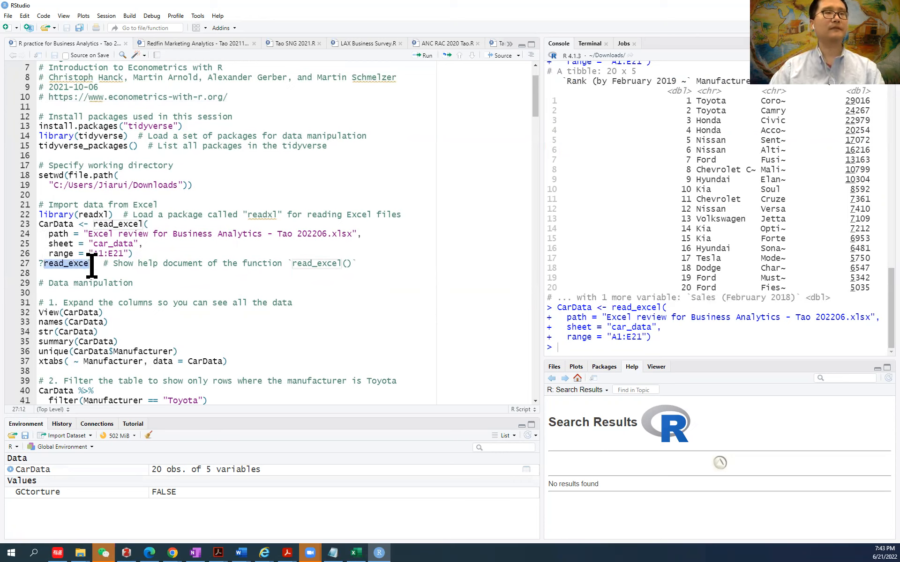
pyautogui.click(95, 264)
pyautogui.hotkey('ctrl', 'Return')
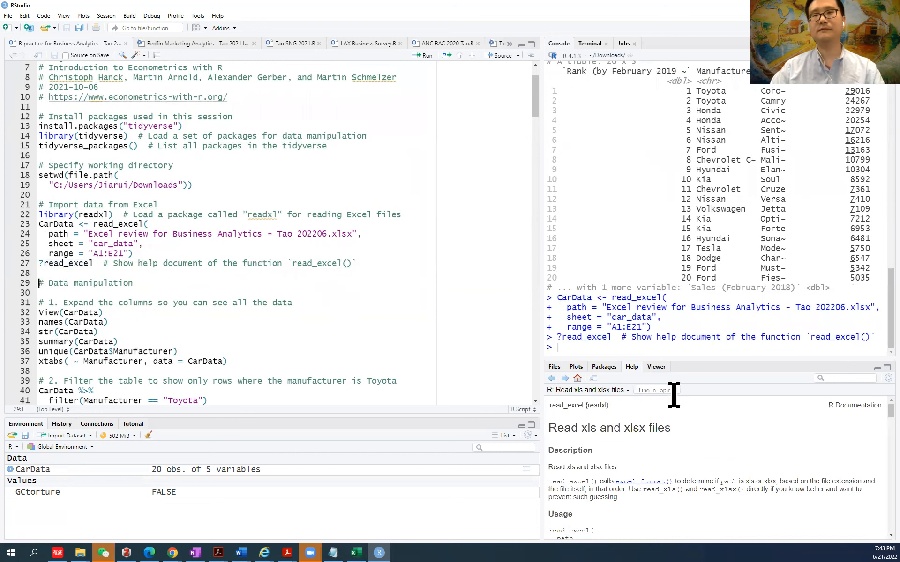
pyautogui.moveTo(695, 357); pyautogui.dragTo(705, 336)
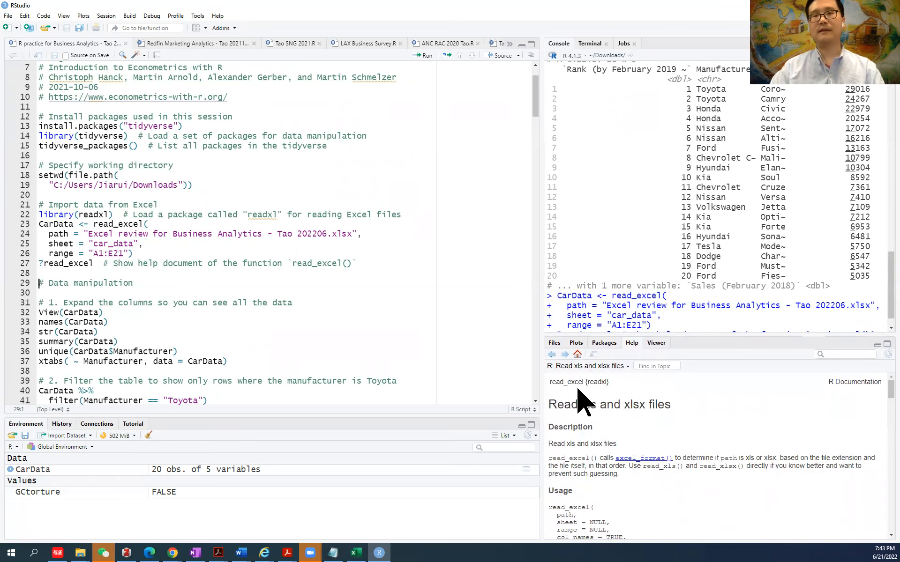
# Read the start of the read_excel help page, highlighting the package name, the title and the description
pyautogui.moveTo(549, 381); pyautogui.dragTo(599, 384)
pyautogui.click(598, 384)
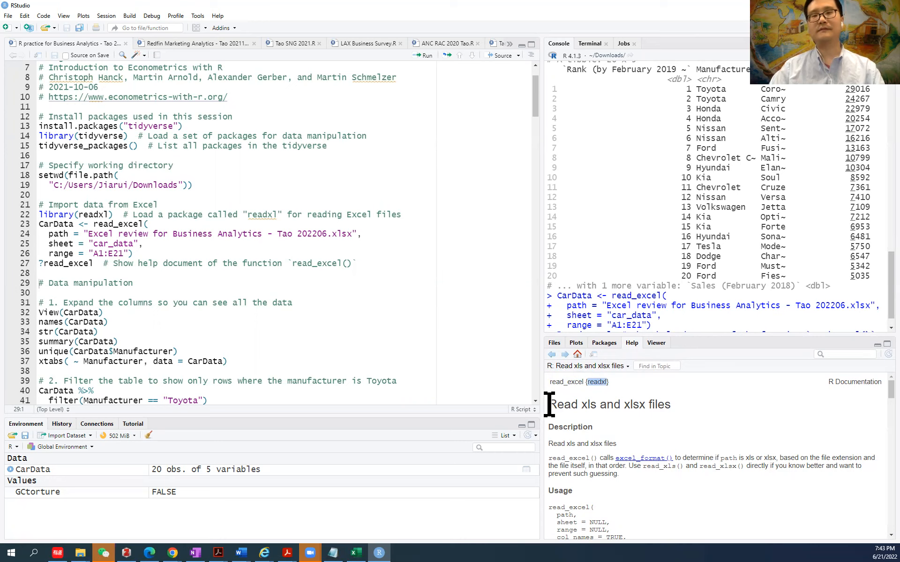
pyautogui.moveTo(549, 404); pyautogui.dragTo(700, 422)
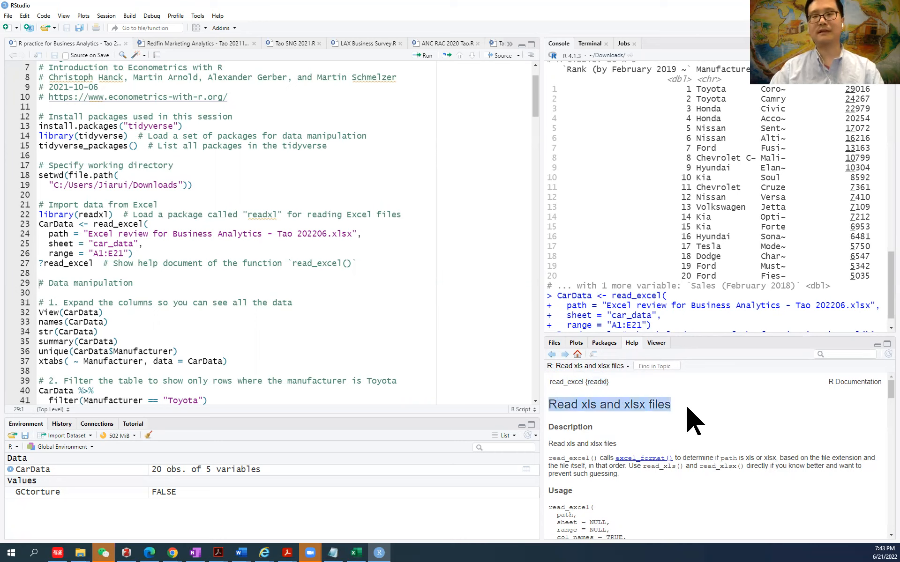
pyautogui.click(548, 445)
pyautogui.moveTo(548, 445); pyautogui.dragTo(699, 474)
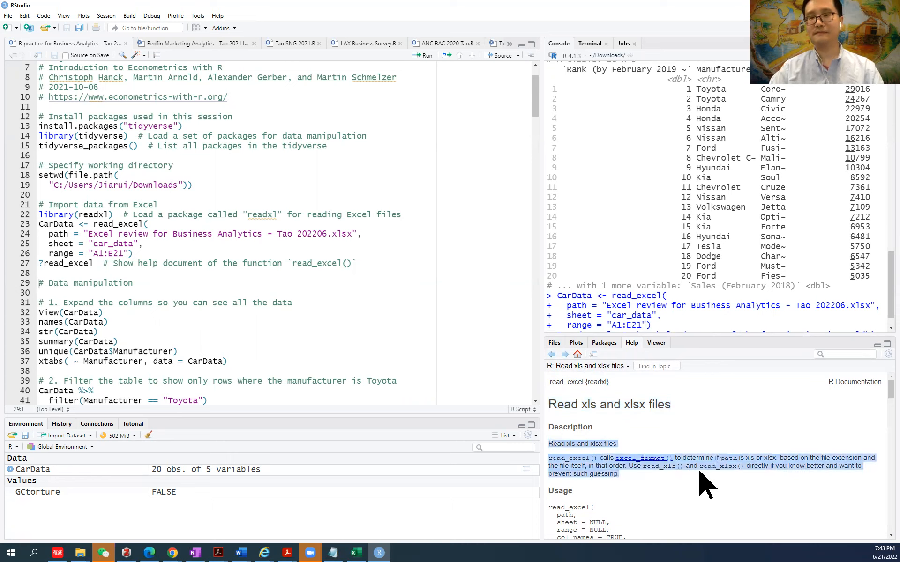
# Examine the read_excel arguments in the help's Usage section, including col_types, na, trim_ws and n_max, and compare them with sheet and range in the script
pyautogui.scroll(-1, 703, 489)
pyautogui.scroll(-1, 708, 502)
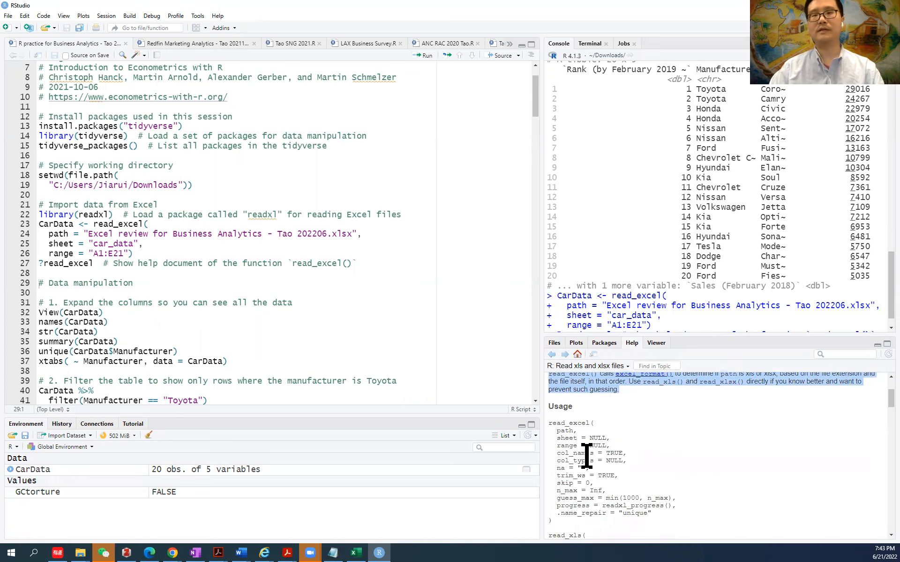
pyautogui.click(557, 431)
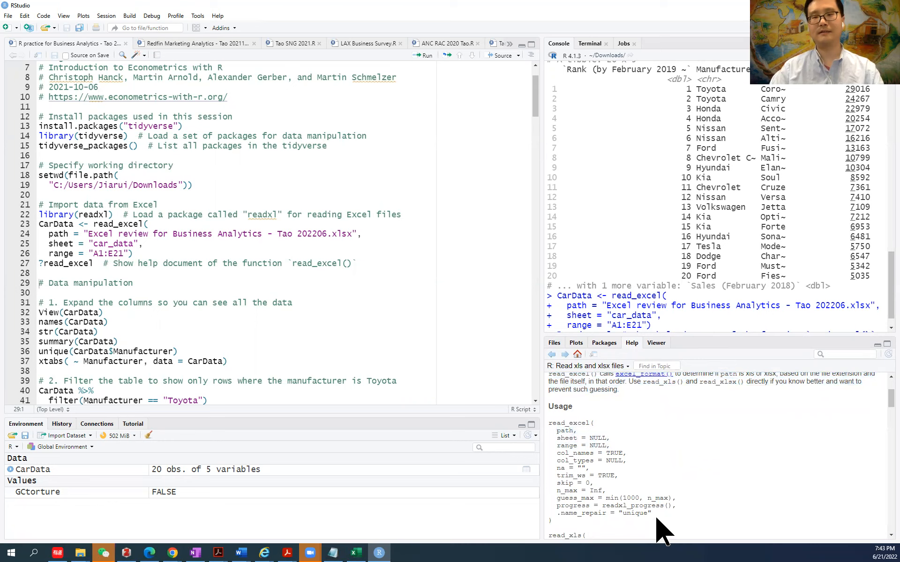
pyautogui.doubleClick(60, 244)
pyautogui.doubleClick(61, 254)
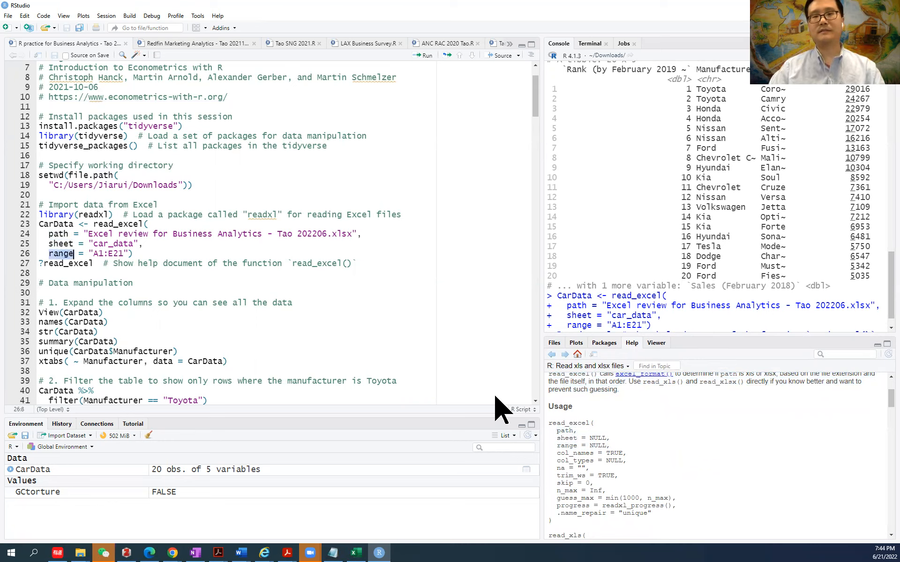
pyautogui.doubleClick(580, 454)
pyautogui.tripleClick(585, 461)
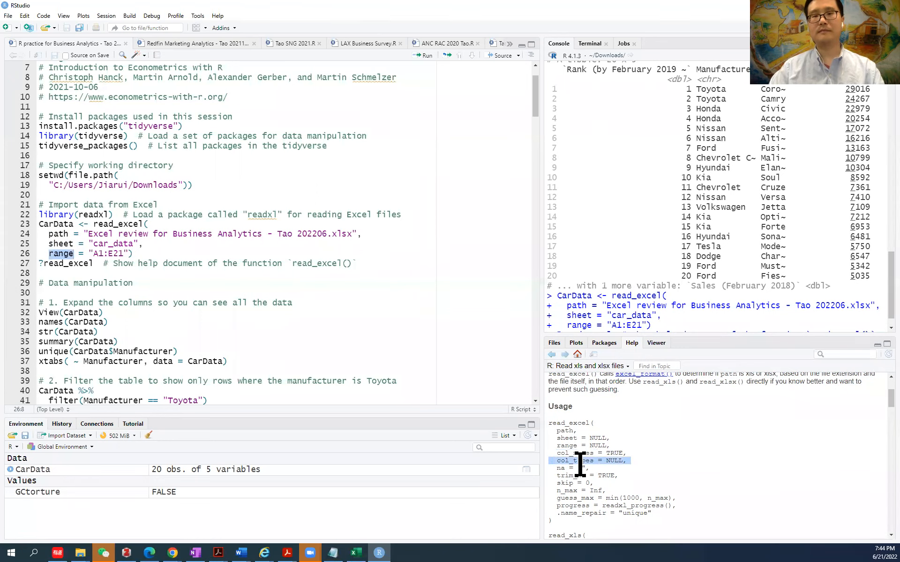
pyautogui.click(561, 472)
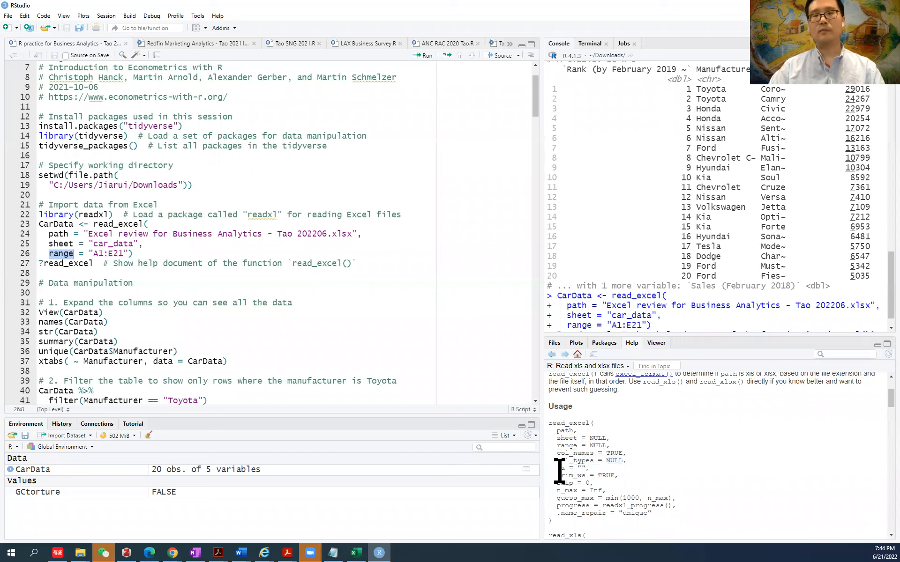
pyautogui.moveTo(556, 468); pyautogui.dragTo(562, 468)
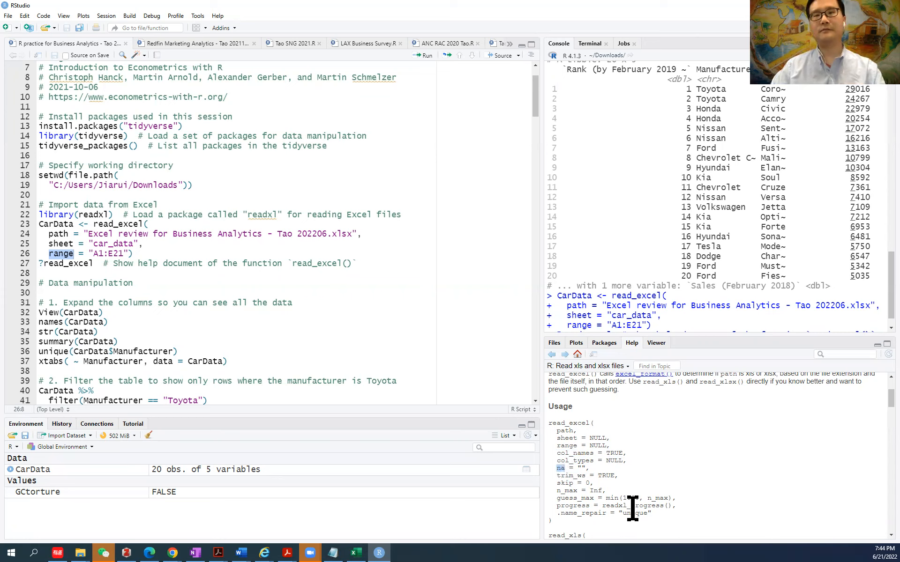
pyautogui.doubleClick(572, 476)
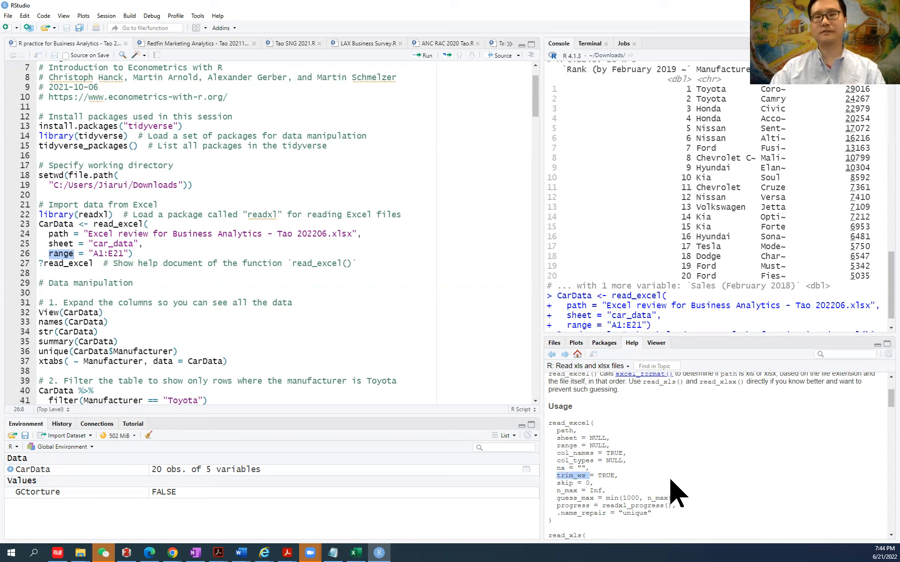
pyautogui.click(563, 487)
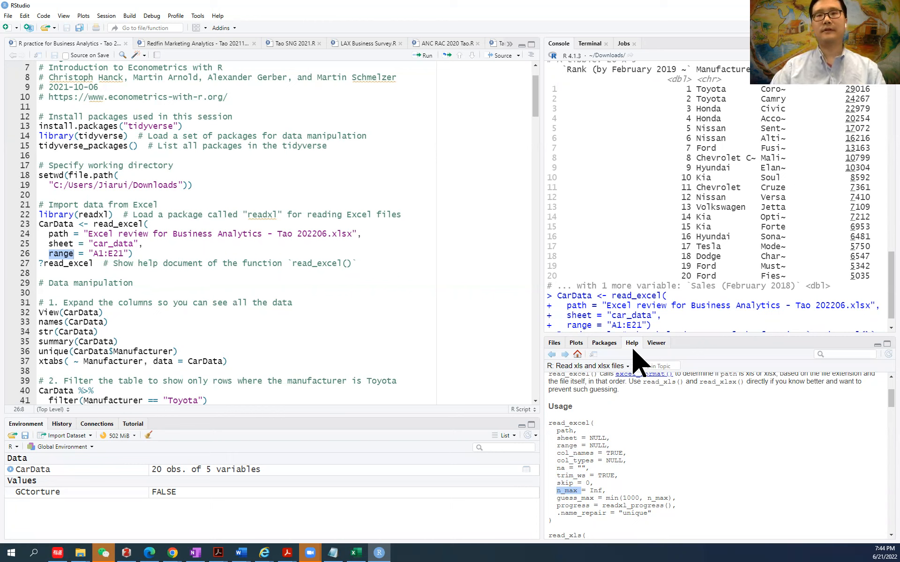
# Review the help page's title again and highlight the ?read_excel command in the script that opens it
pyautogui.scroll(3, 674, 468)
pyautogui.moveTo(549, 405); pyautogui.dragTo(710, 422)
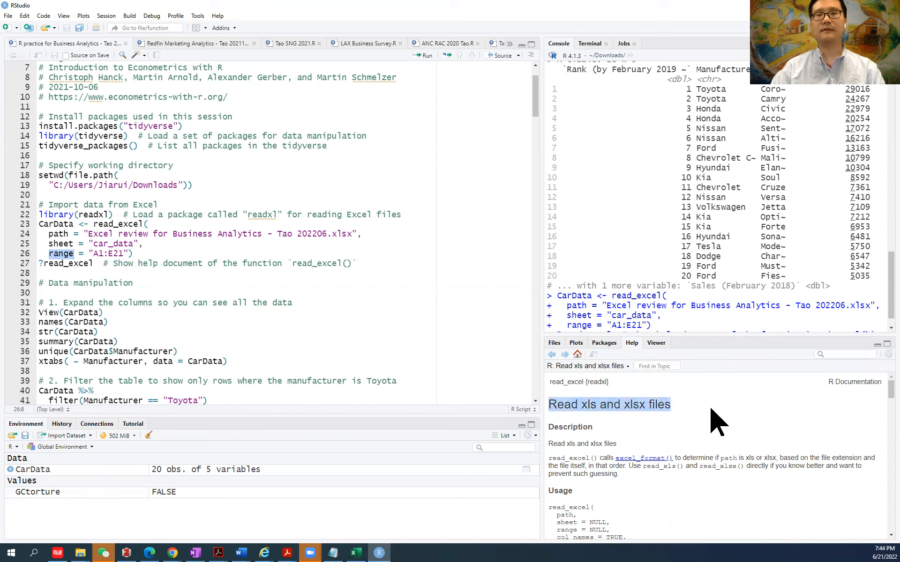
pyautogui.click(40, 264)
pyautogui.moveTo(41, 263); pyautogui.dragTo(89, 265)
pyautogui.click(94, 264)
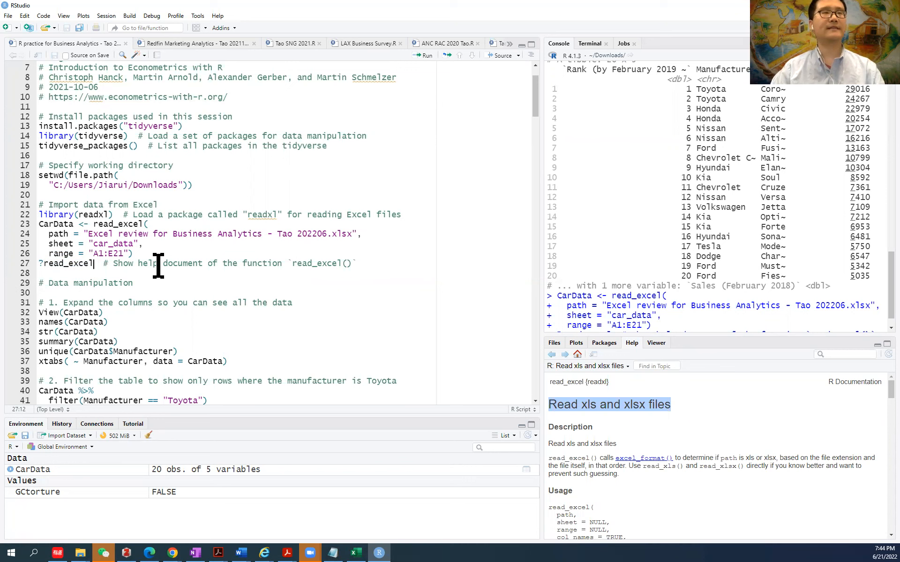
# Switch to the Excel workbook, highlight the Cumulative exercise list in H24:H32 of the car_data sheet, and return to RStudio
pyautogui.hotkey('ctrl', 'Return')
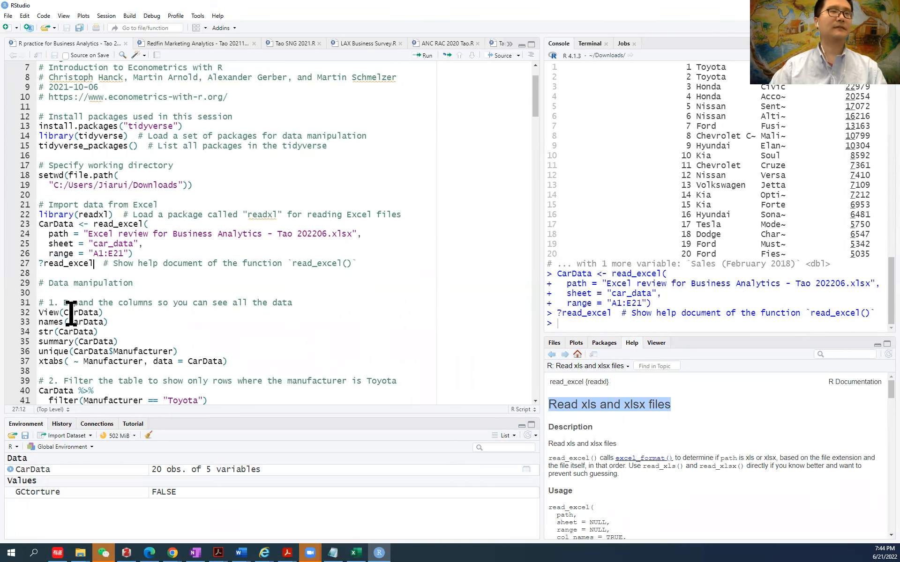
pyautogui.scroll(-2, 169, 281)
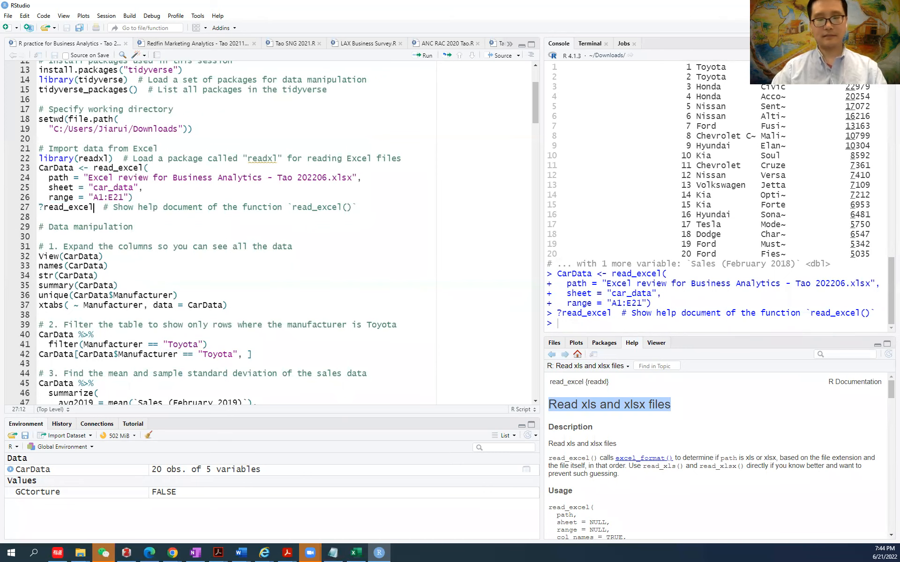
pyautogui.hotkey('alt', 'Tab')
pyautogui.scroll(-4, 373, 286)
pyautogui.moveTo(372, 287); pyautogui.dragTo(363, 384)
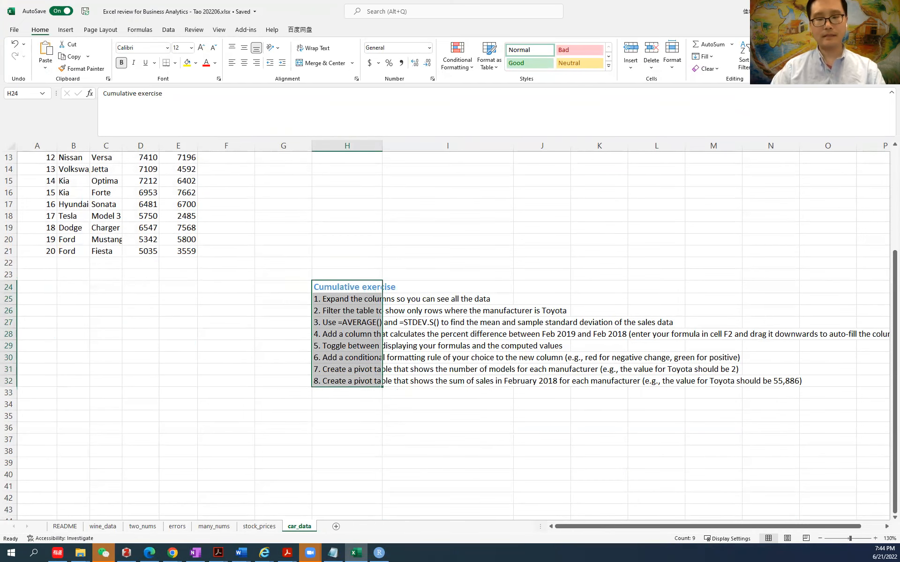
pyautogui.hotkey('alt', 'Tab')
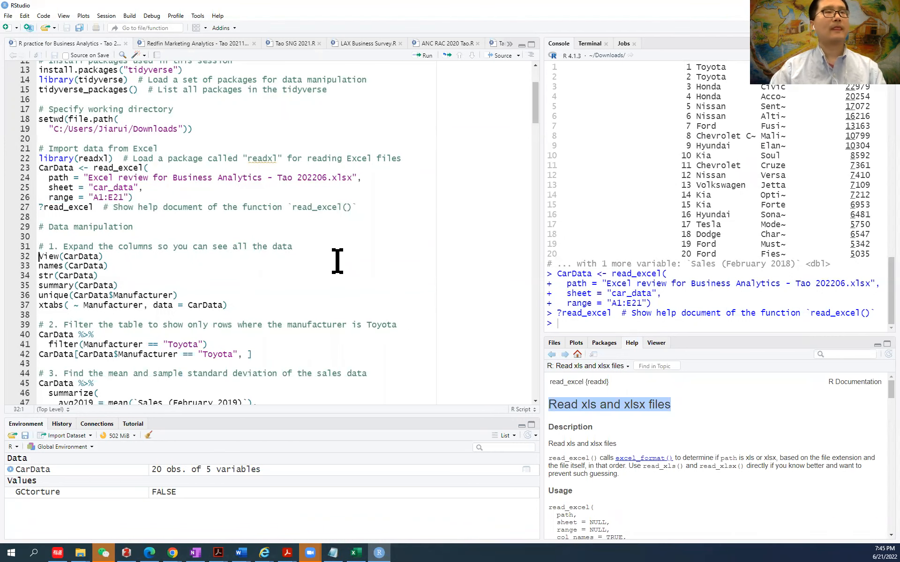
# Run View(CarData) to open the data as a table and compare it with the source table on Excel's car_data sheet
pyautogui.hotkey('ctrl', 'Return')
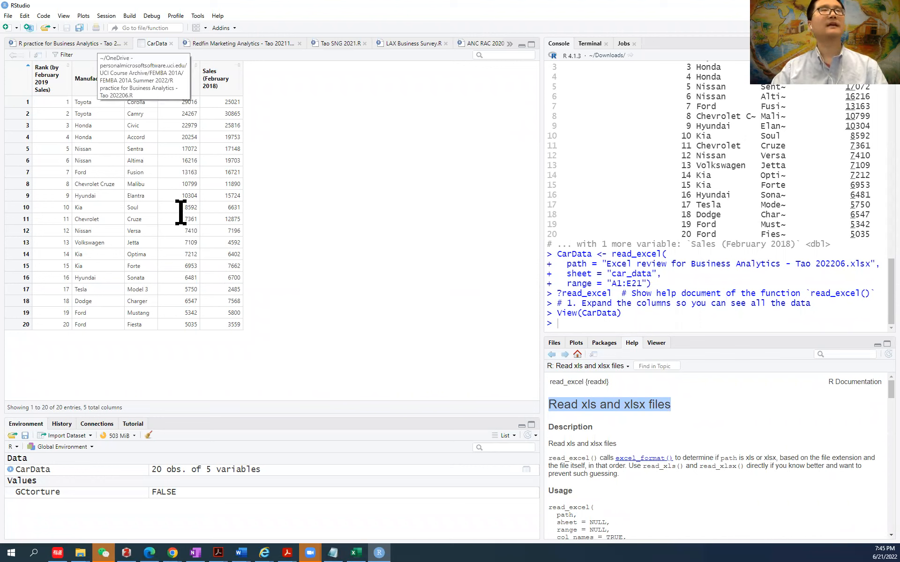
pyautogui.hotkey('alt', 'Tab')
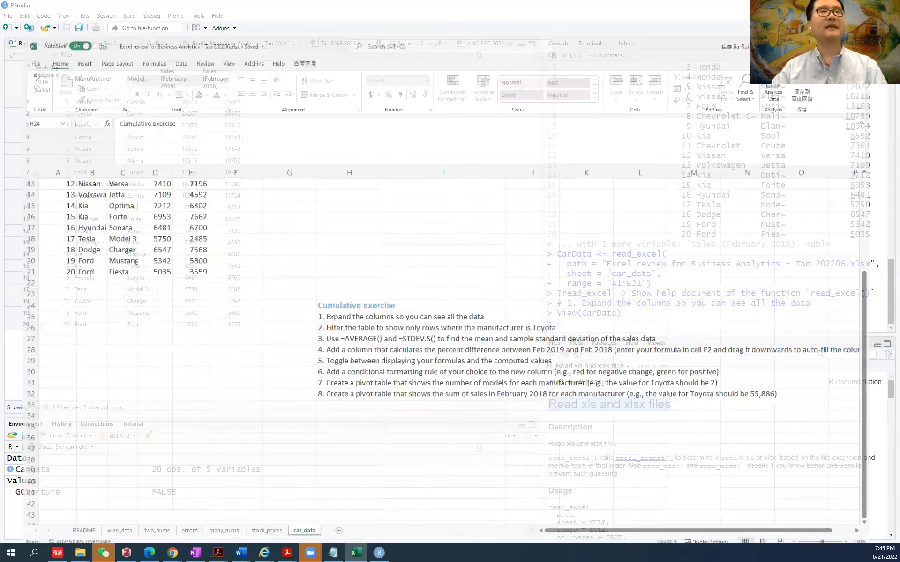
pyautogui.moveTo(33, 157); pyautogui.dragTo(188, 380)
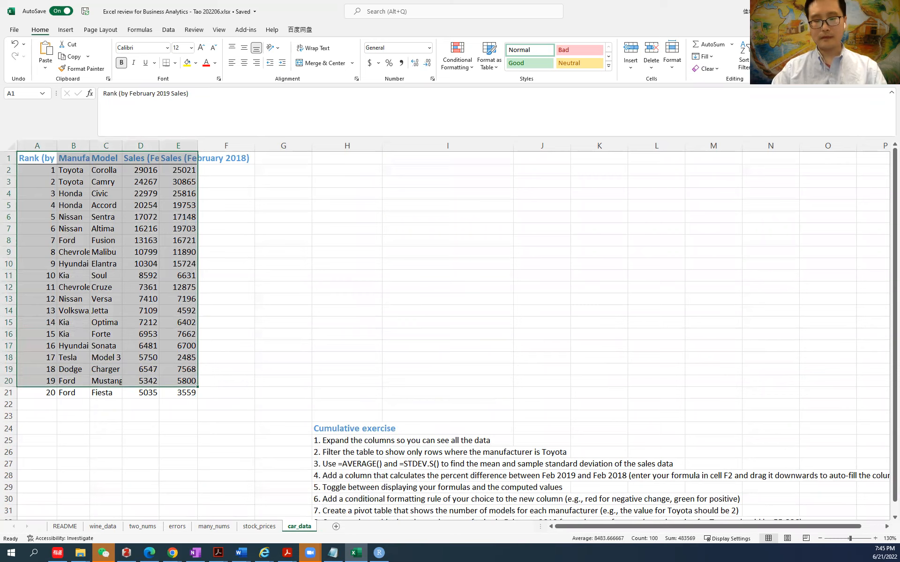
pyautogui.hotkey('alt', 'Tab')
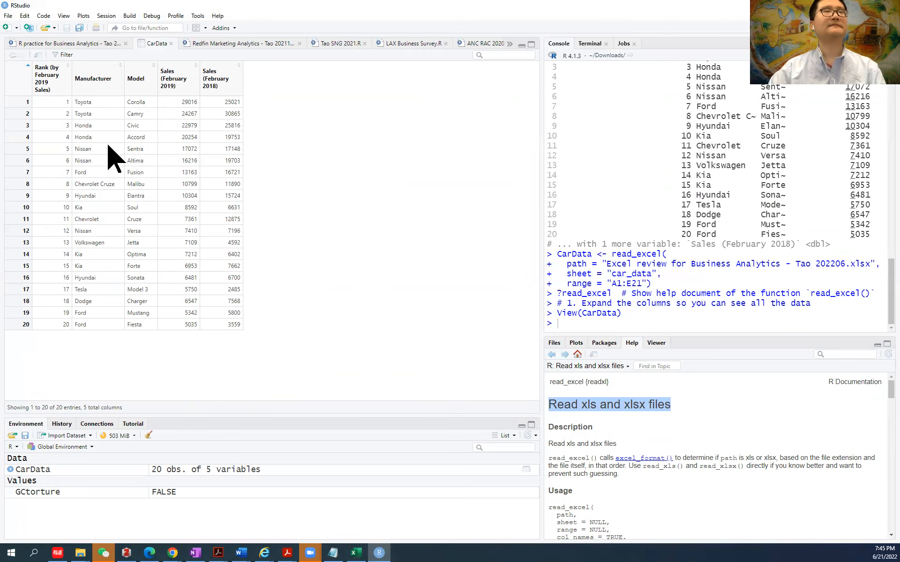
# Return to the R practice script, run the names(CarData) line, and highlight the first and last column names in the console output
pyautogui.click(70, 43)
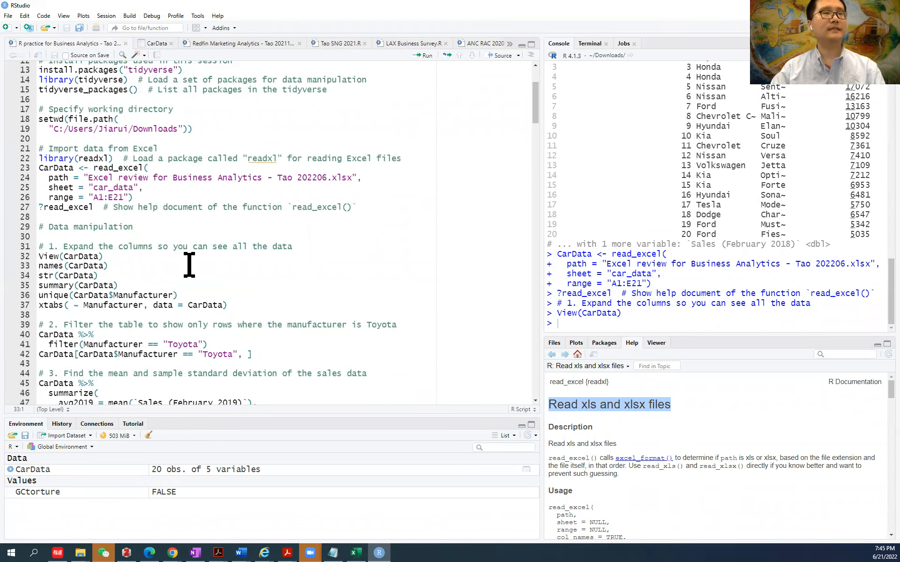
pyautogui.moveTo(109, 265); pyautogui.dragTo(23, 265)
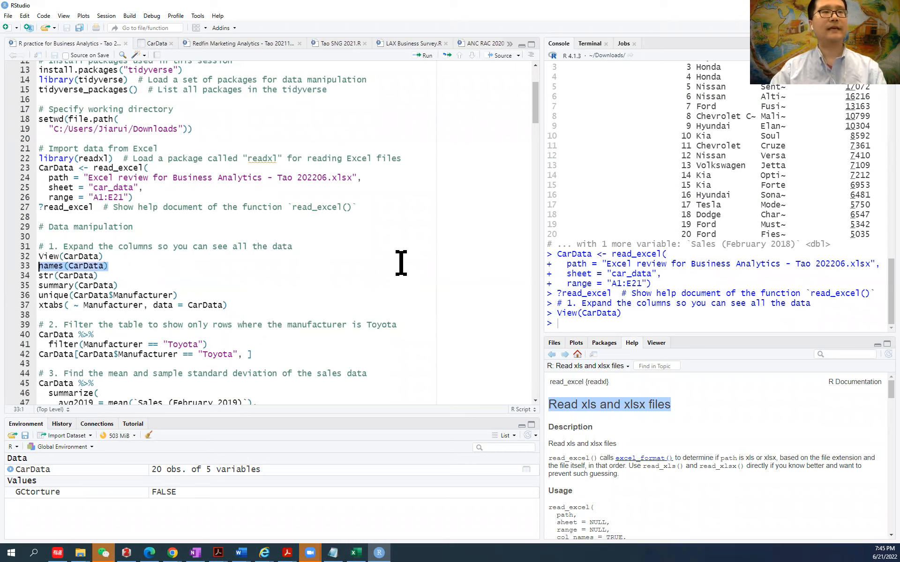
pyautogui.hotkey('ctrl', 'Return')
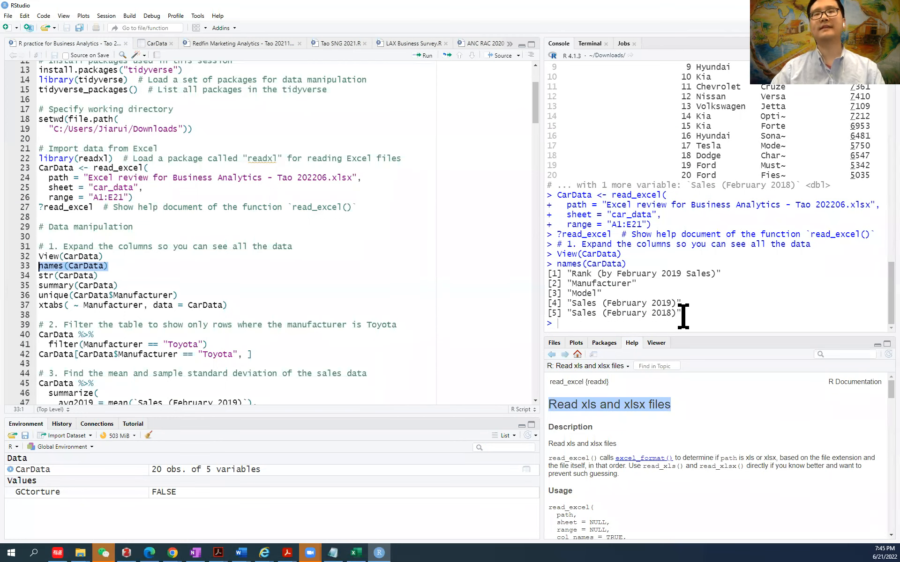
pyautogui.moveTo(678, 313); pyautogui.dragTo(724, 328)
pyautogui.click(611, 272)
pyautogui.click(686, 320)
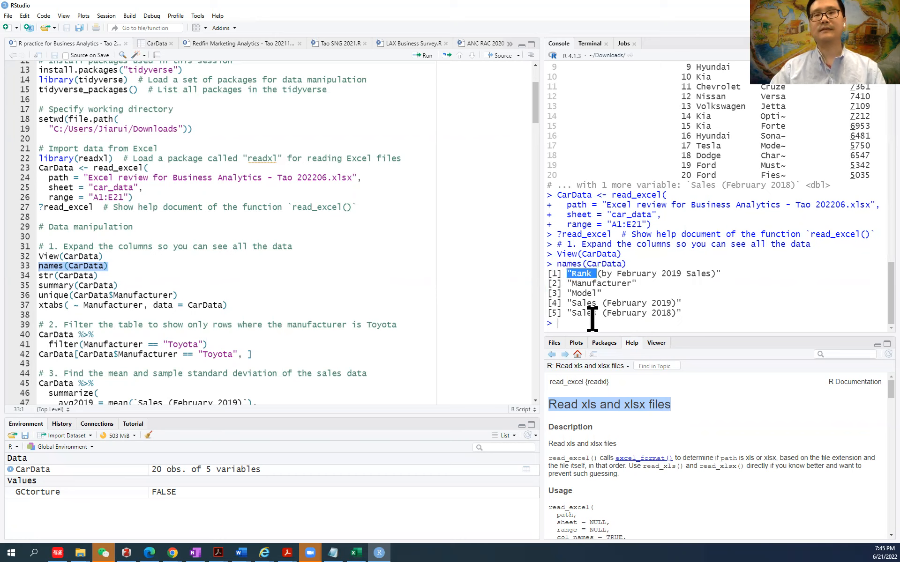
pyautogui.moveTo(569, 314); pyautogui.dragTo(692, 313)
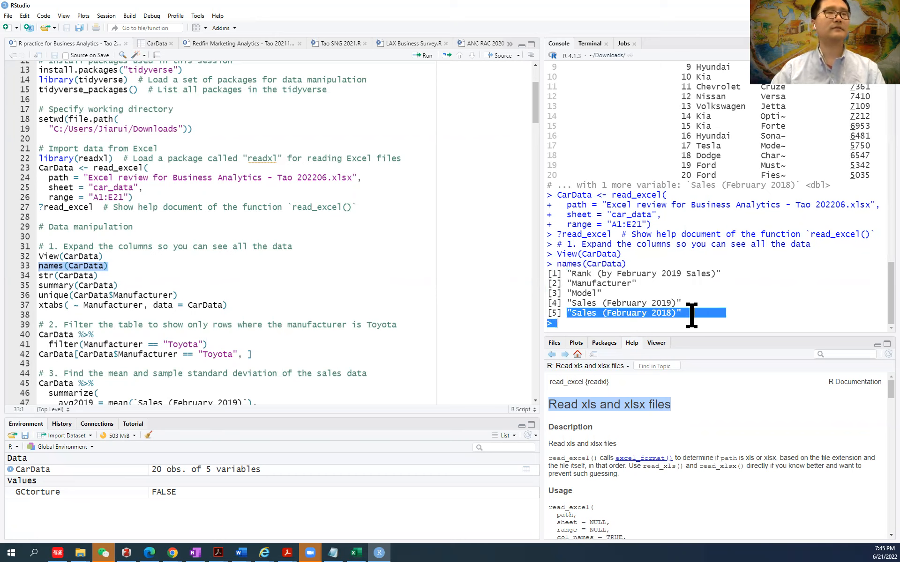
pyautogui.click(674, 314)
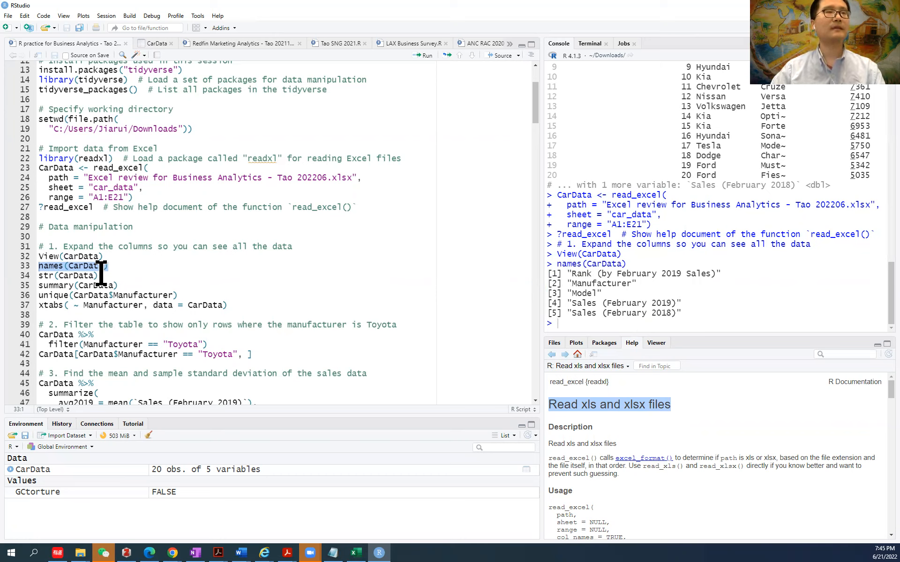
# Run the str(CarData) line and widen the console to examine each column's data type and sample values
pyautogui.click(138, 278)
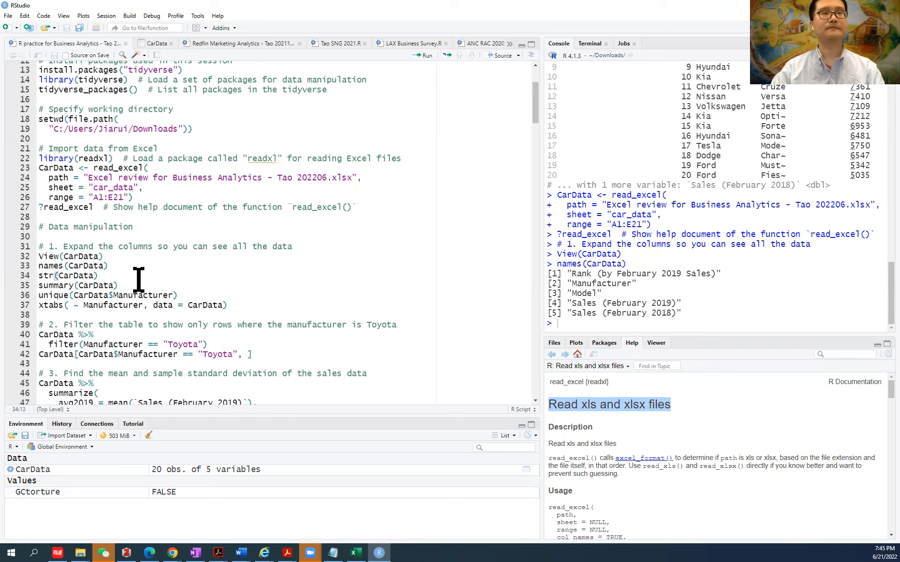
pyautogui.hotkey('ctrl', 'Return')
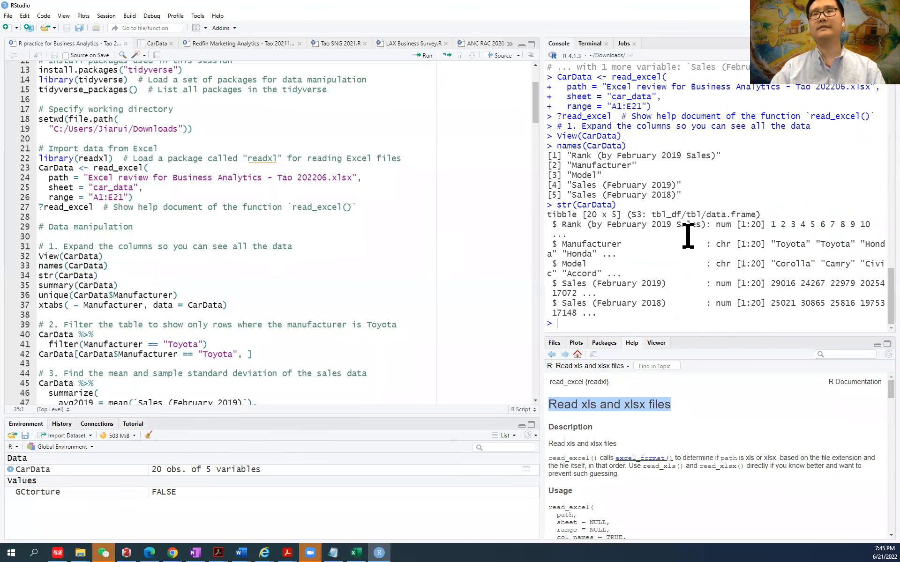
pyautogui.moveTo(540, 209); pyautogui.dragTo(454, 215)
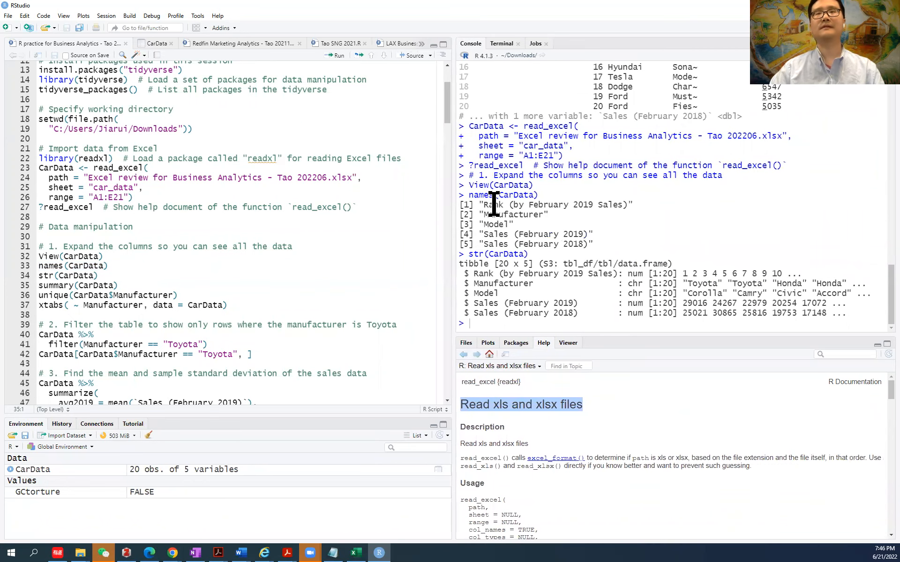
pyautogui.moveTo(473, 274); pyautogui.dragTo(615, 274)
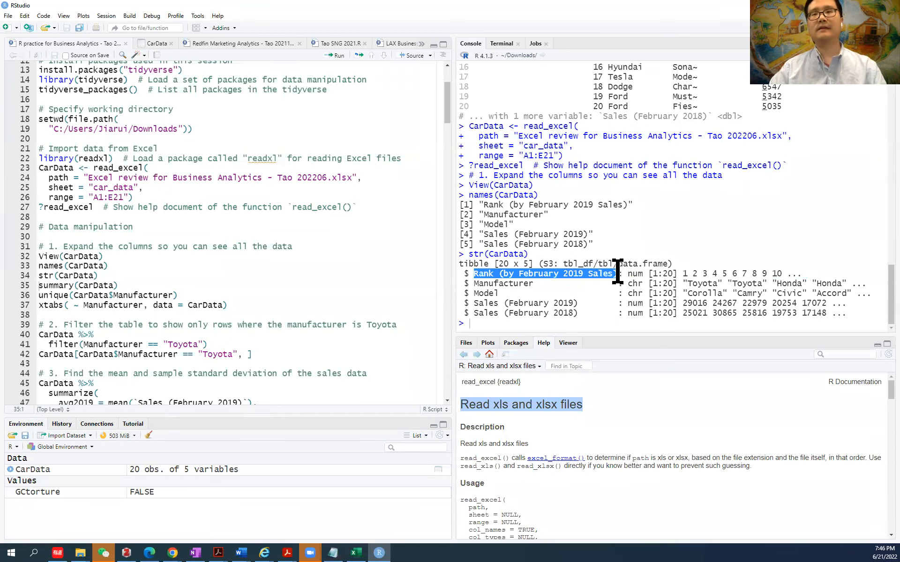
pyautogui.click(634, 277)
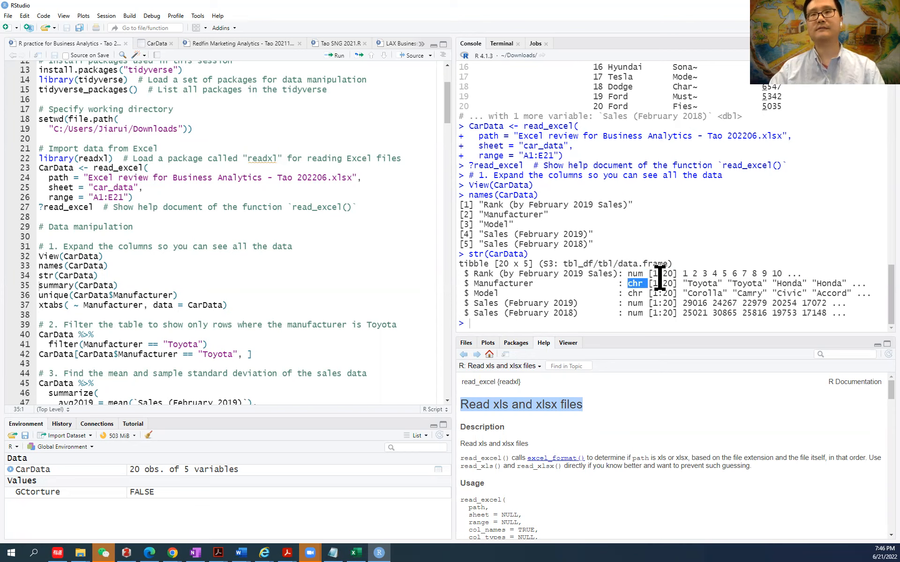
pyautogui.moveTo(652, 274); pyautogui.dragTo(853, 293)
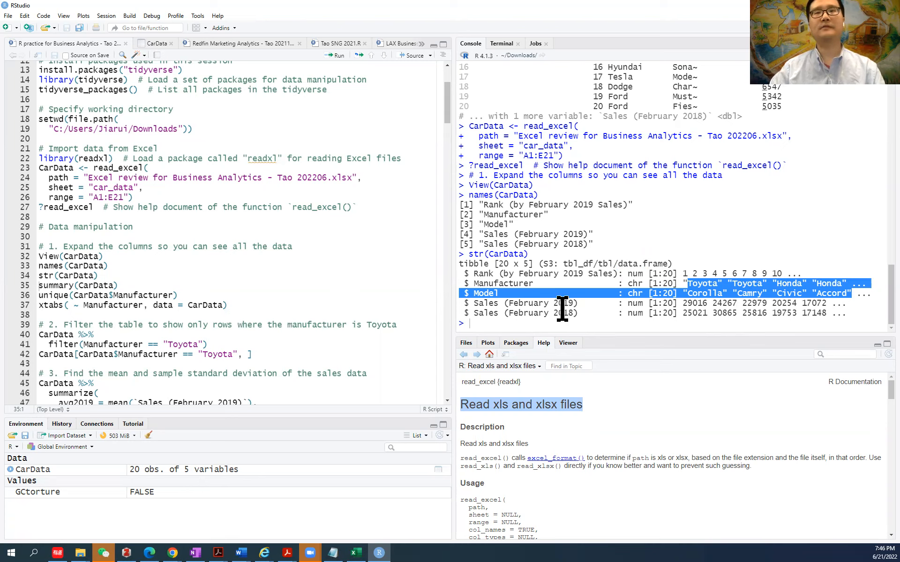
pyautogui.click(633, 307)
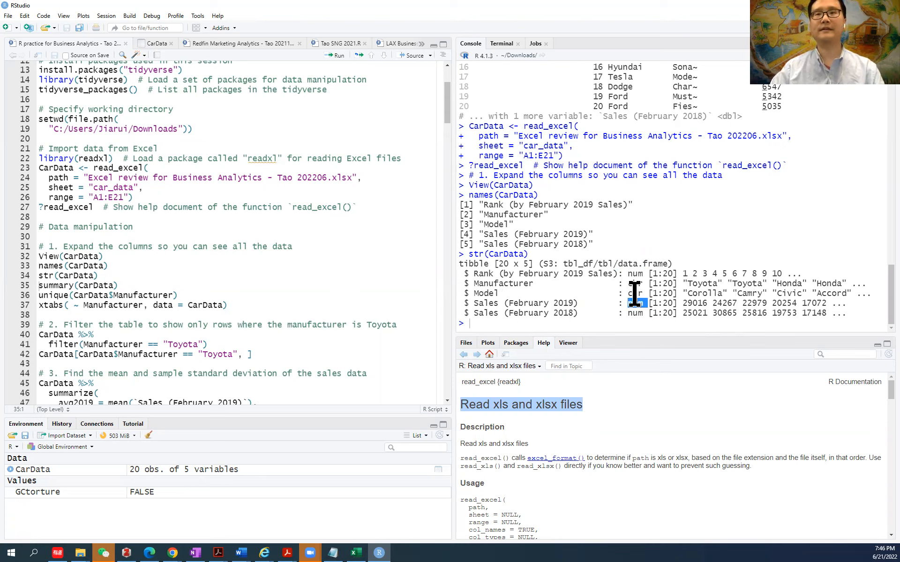
# Run the summary(CarData) line and highlight the function name and its CarData argument in the script
pyautogui.click(68, 285)
pyautogui.click(40, 286)
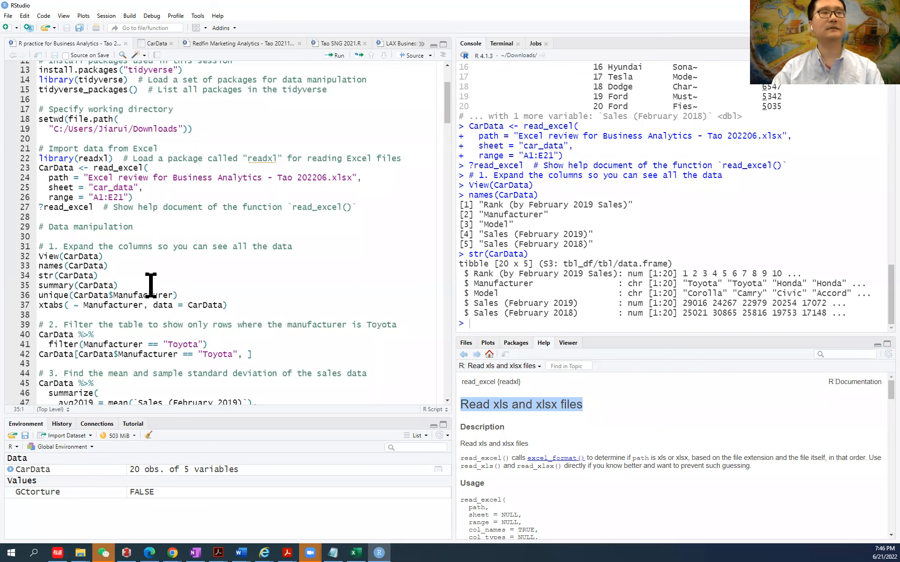
pyautogui.hotkey('ctrl', 'Return')
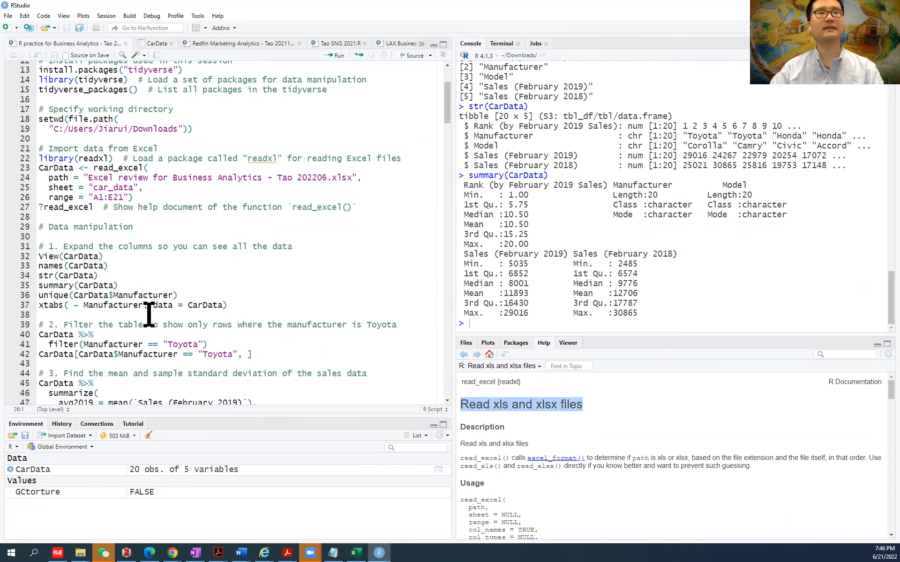
pyautogui.doubleClick(44, 287)
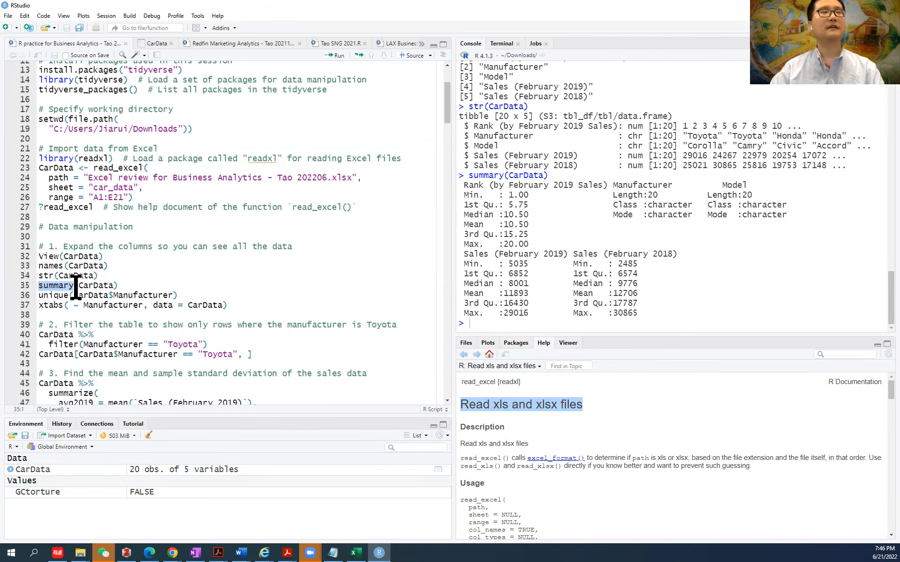
pyautogui.moveTo(75, 285); pyautogui.dragTo(120, 288)
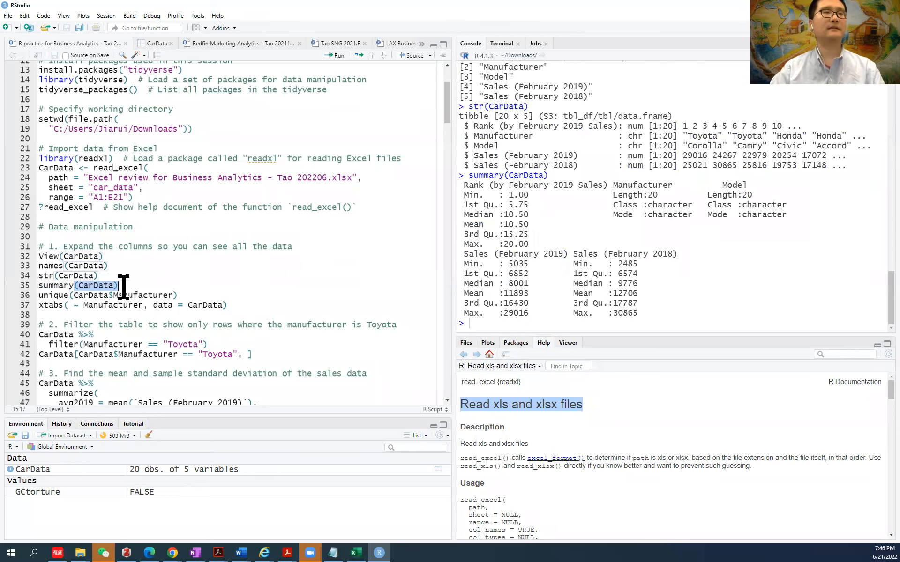
pyautogui.doubleClick(100, 286)
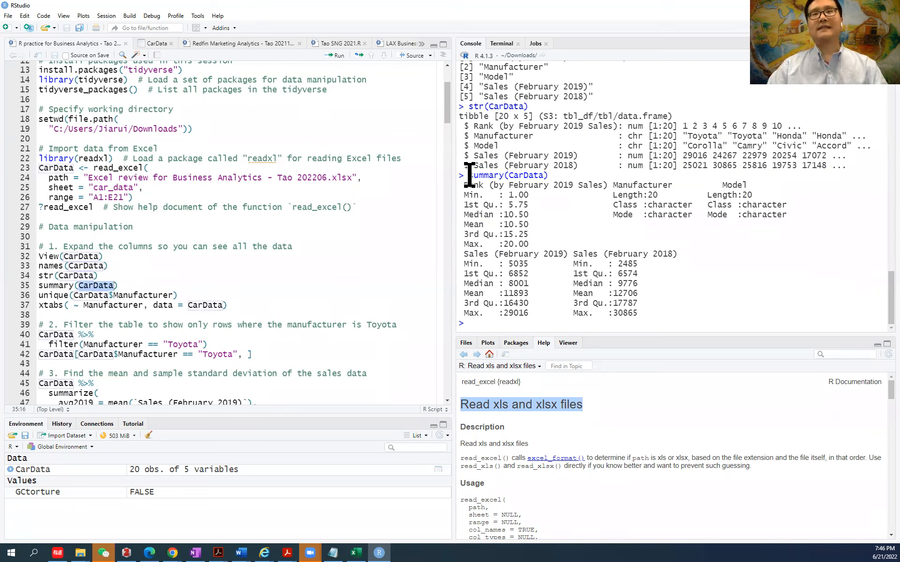
# Examine the summary output: the minimum, maximum, first quartile, median and mean of Rank, the sales columns, and the Manufacturer and Model entries
pyautogui.moveTo(469, 175); pyautogui.dragTo(603, 186)
pyautogui.click(520, 208)
pyautogui.moveTo(464, 186); pyautogui.dragTo(610, 191)
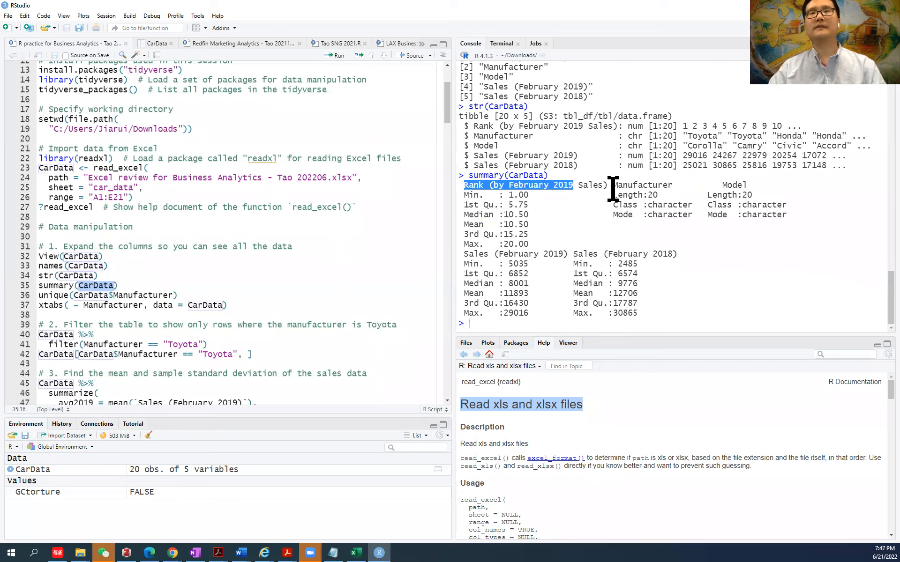
pyautogui.moveTo(464, 195); pyautogui.dragTo(484, 196)
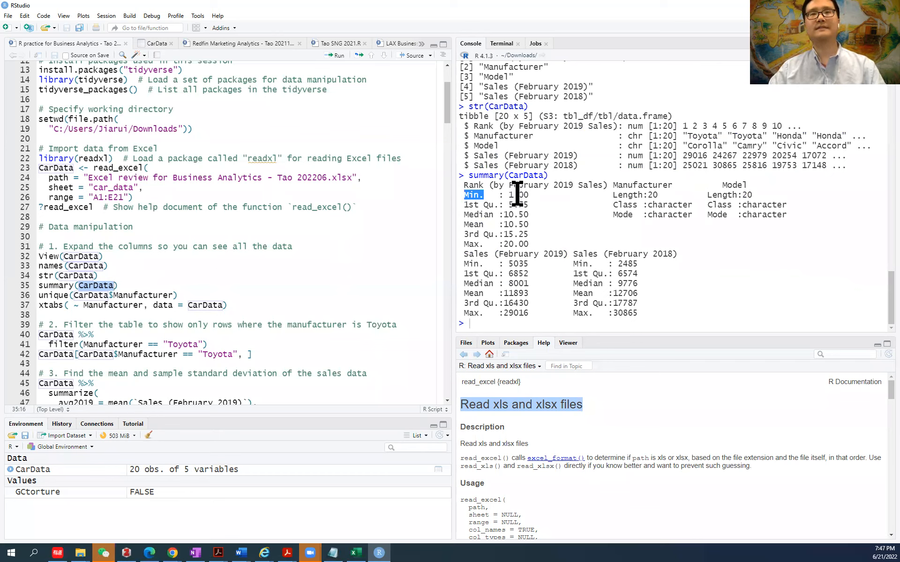
pyautogui.moveTo(468, 244); pyautogui.dragTo(523, 243)
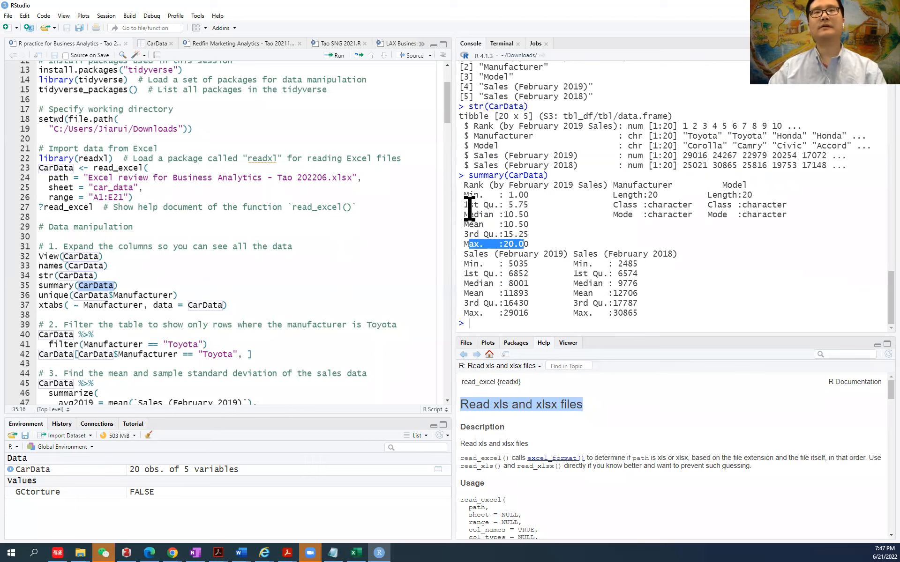
pyautogui.moveTo(465, 205); pyautogui.dragTo(531, 207)
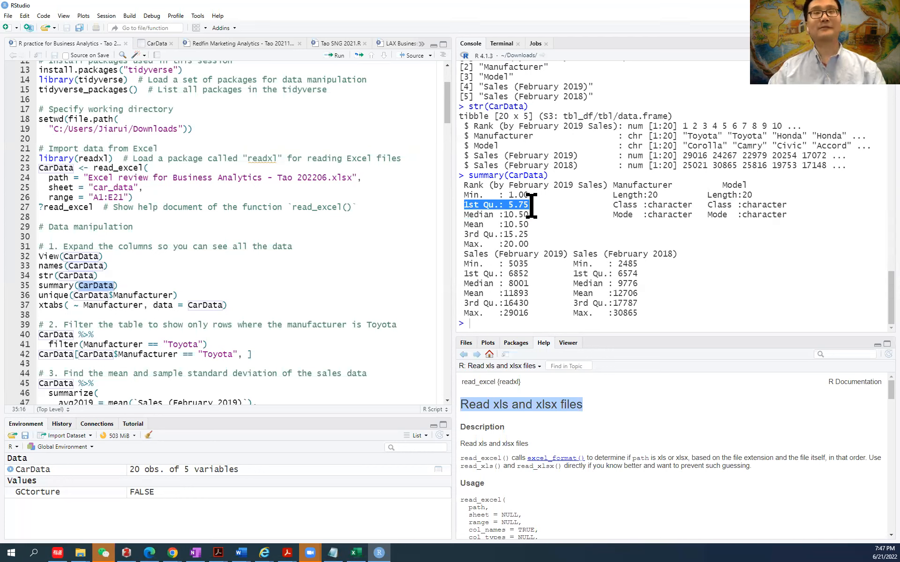
pyautogui.moveTo(465, 215); pyautogui.dragTo(529, 225)
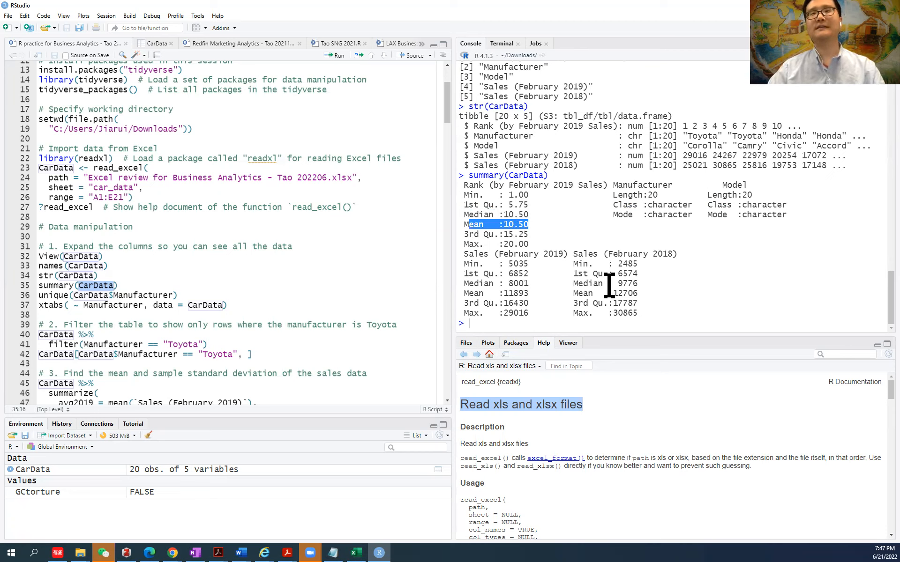
pyautogui.moveTo(465, 254); pyautogui.dragTo(699, 261)
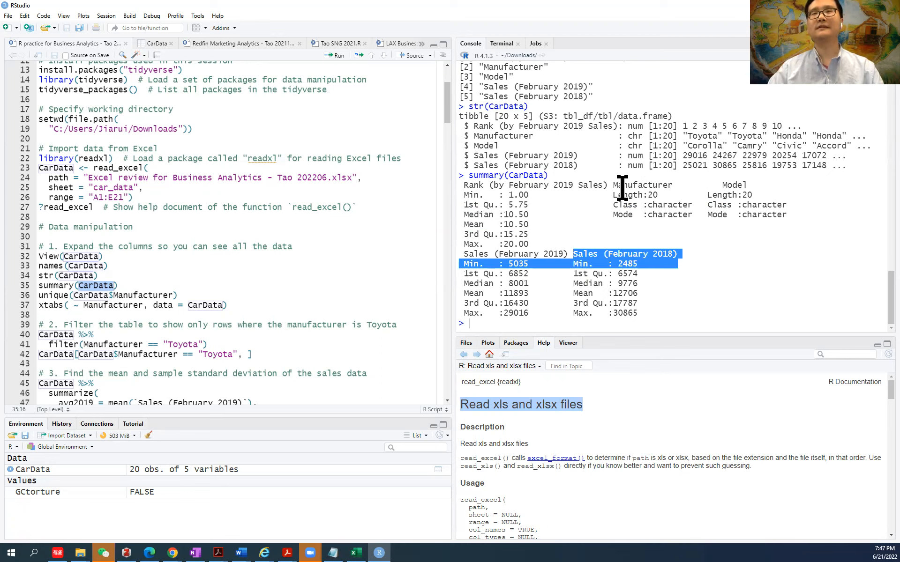
pyautogui.moveTo(613, 185); pyautogui.dragTo(697, 187)
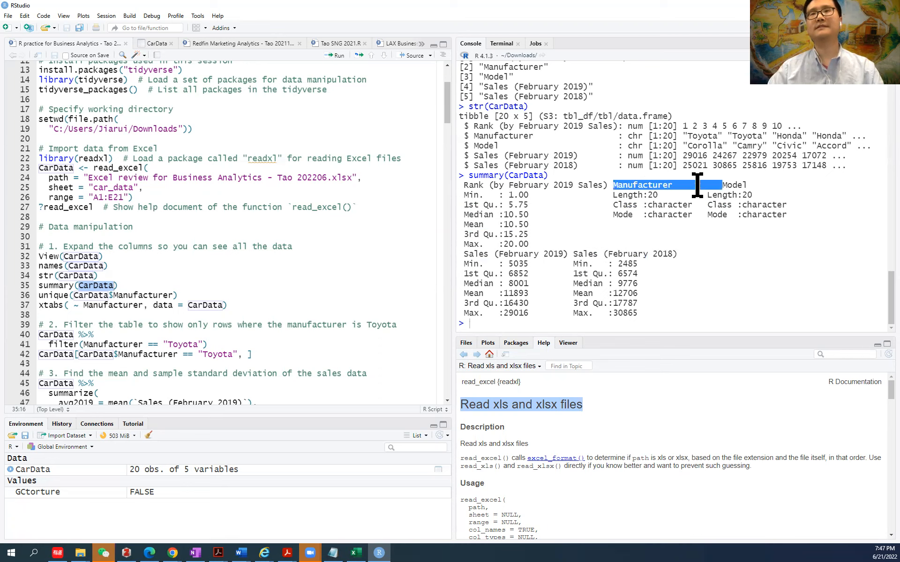
pyautogui.doubleClick(738, 185)
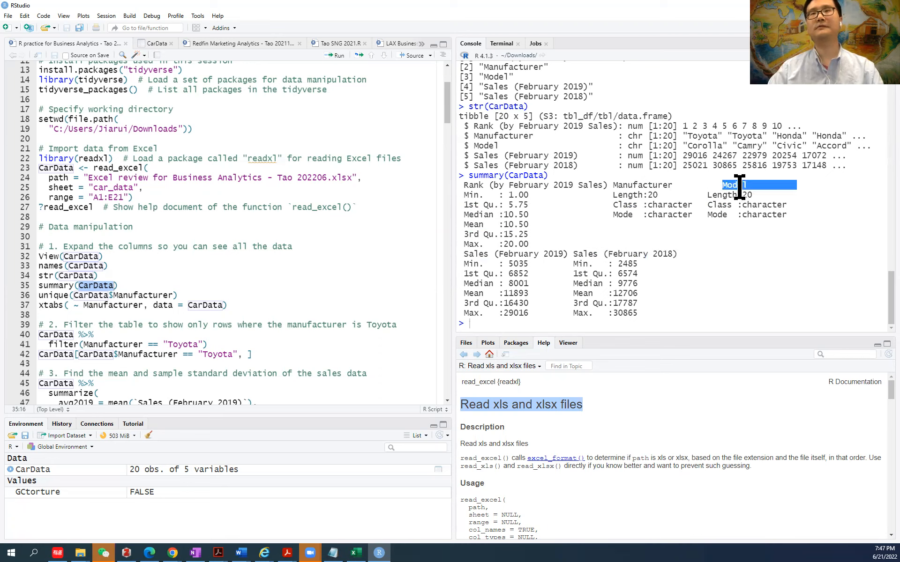
pyautogui.doubleClick(653, 195)
pyautogui.doubleClick(665, 205)
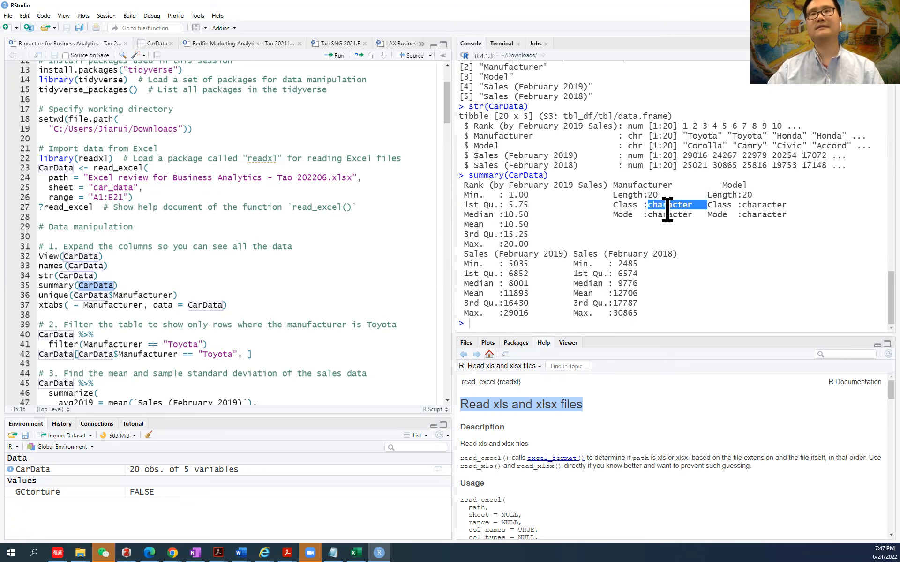
# Highlight the function name and the CarData$Manufacturer argument in the unique(CarData$Manufacturer) line, and run that line
pyautogui.doubleClick(667, 215)
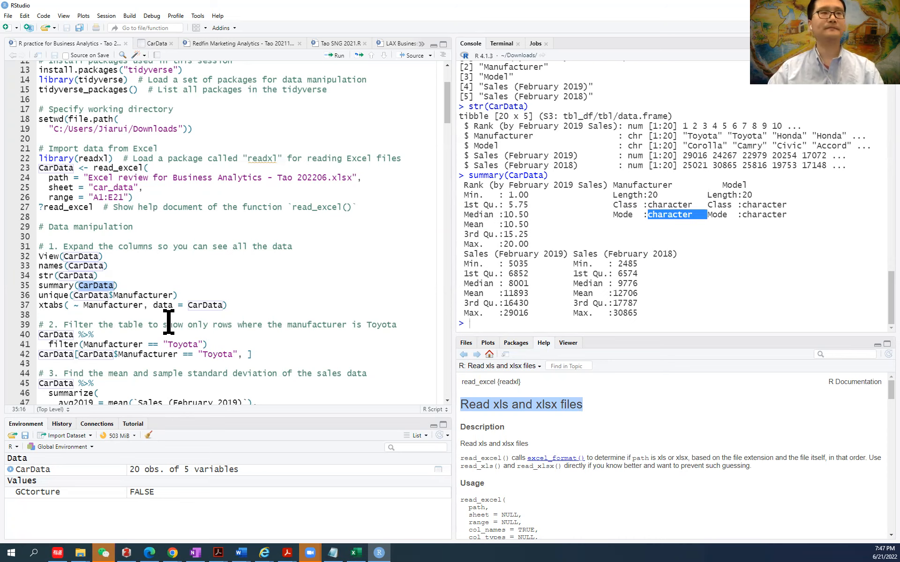
pyautogui.scroll(-1, 98, 300)
pyautogui.click(40, 267)
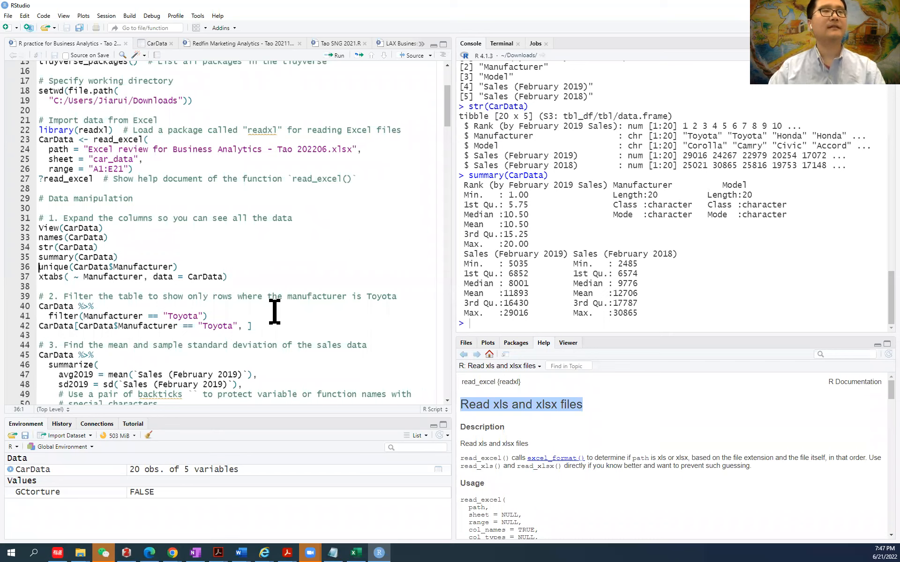
pyautogui.doubleClick(55, 266)
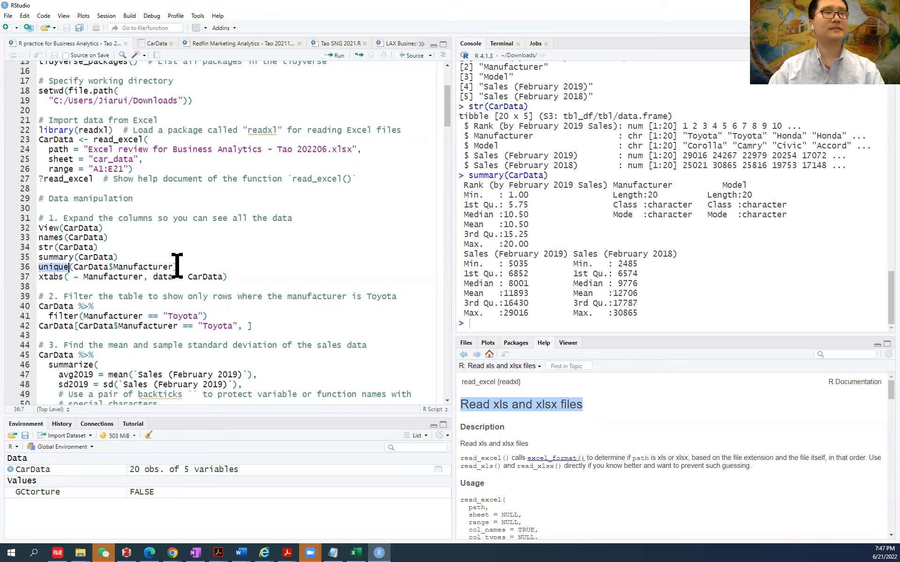
pyautogui.click(107, 267)
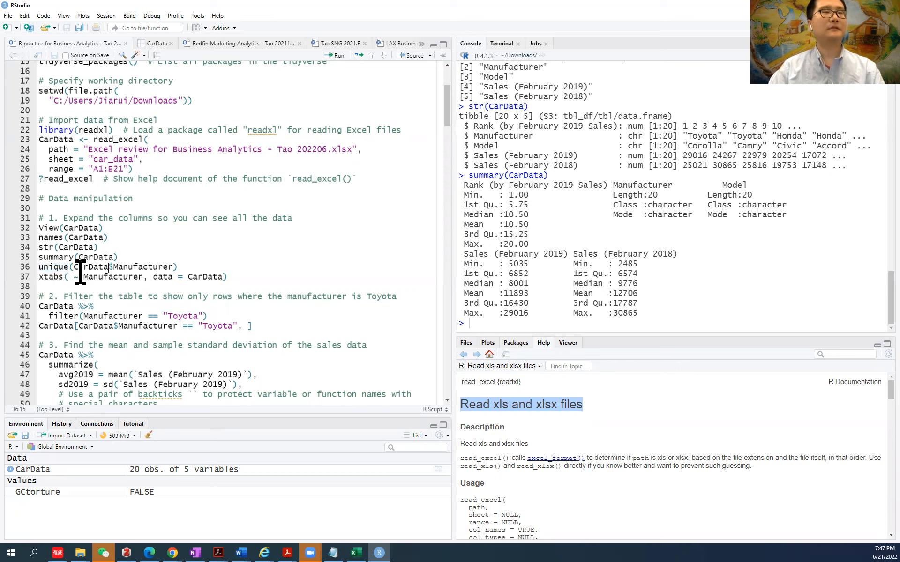
pyautogui.moveTo(74, 268); pyautogui.dragTo(174, 268)
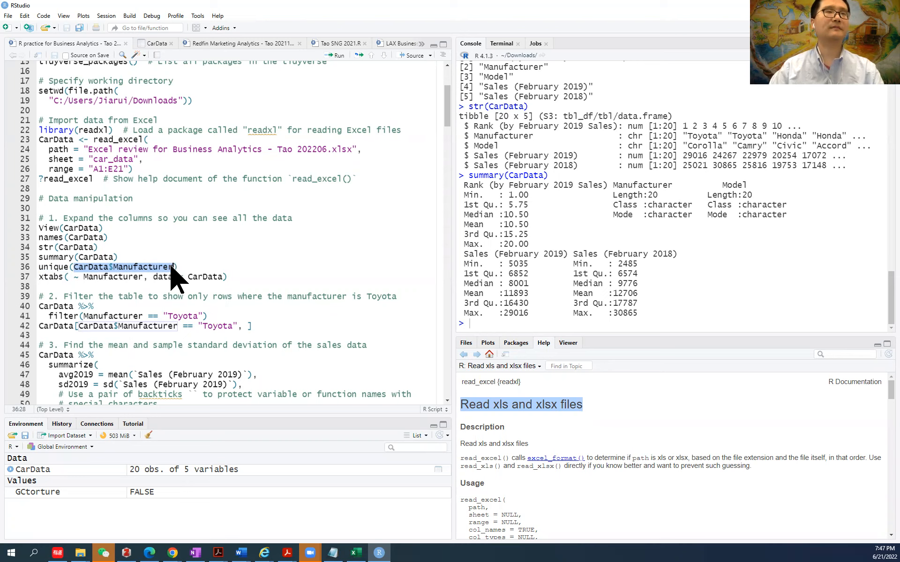
pyautogui.click(112, 267)
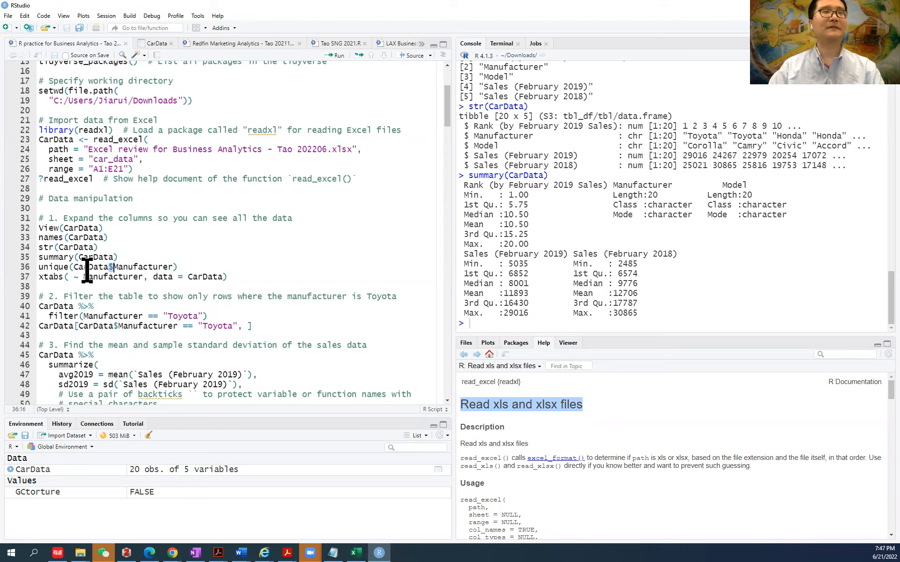
pyautogui.moveTo(74, 267); pyautogui.dragTo(175, 267)
pyautogui.click(97, 266)
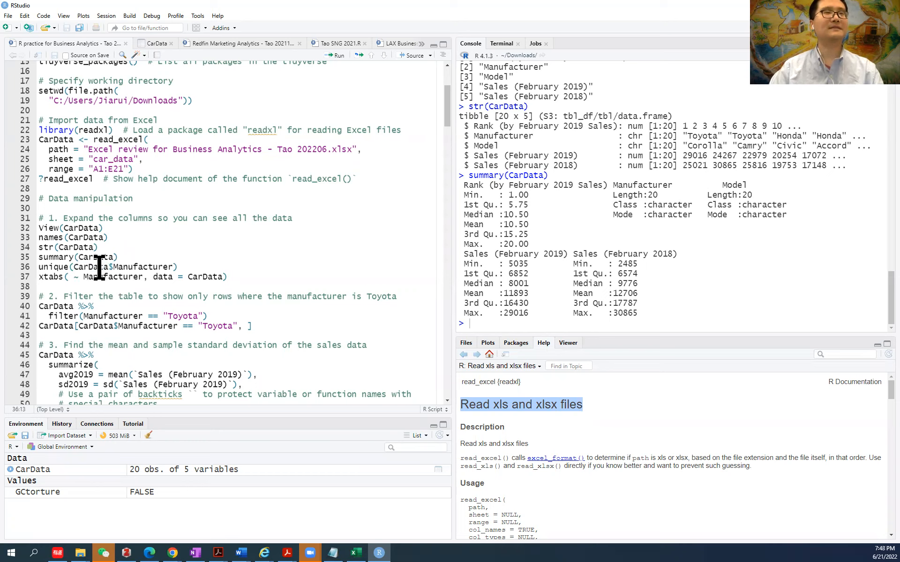
pyautogui.moveTo(74, 267); pyautogui.dragTo(172, 267)
pyautogui.click(188, 267)
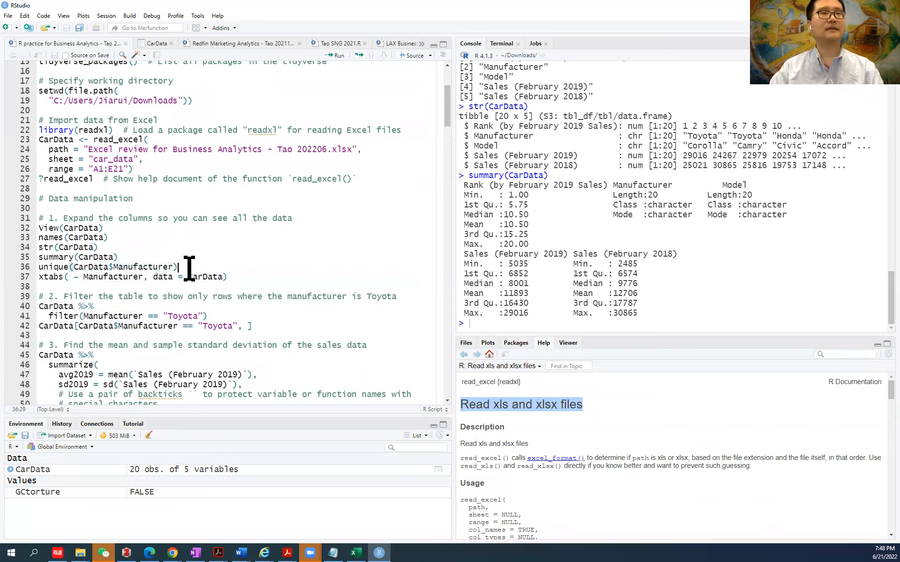
pyautogui.hotkey('ctrl', 'Return')
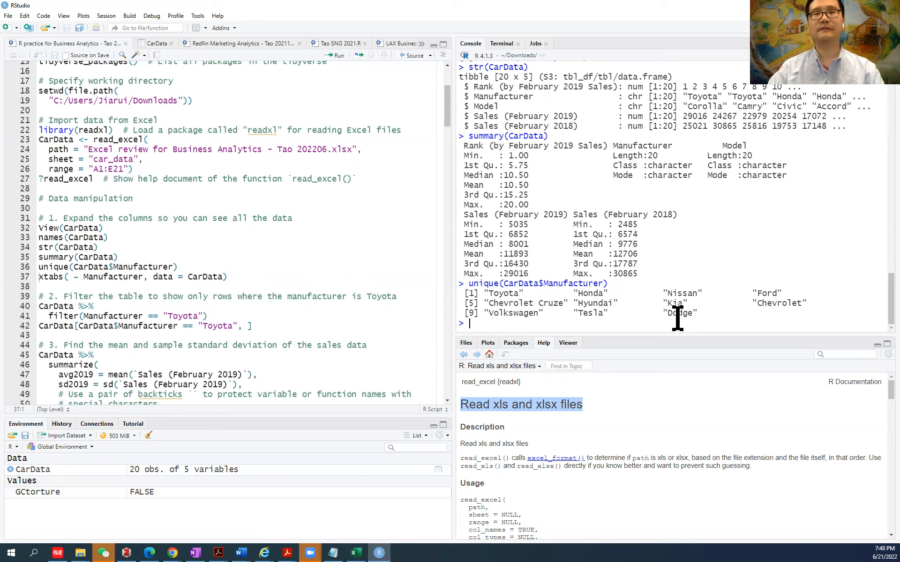
# Run the xtabs( ~ Manufacturer, data = CarData) line and highlight Kia and its count in the console output
pyautogui.click(45, 277)
pyautogui.tripleClick(46, 277)
pyautogui.click(40, 277)
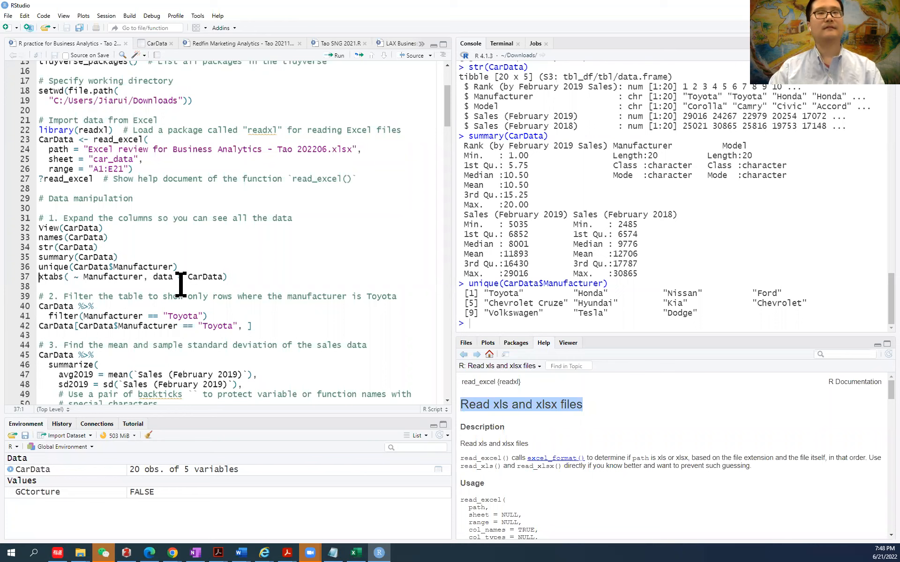
pyautogui.hotkey('ctrl', 'Return')
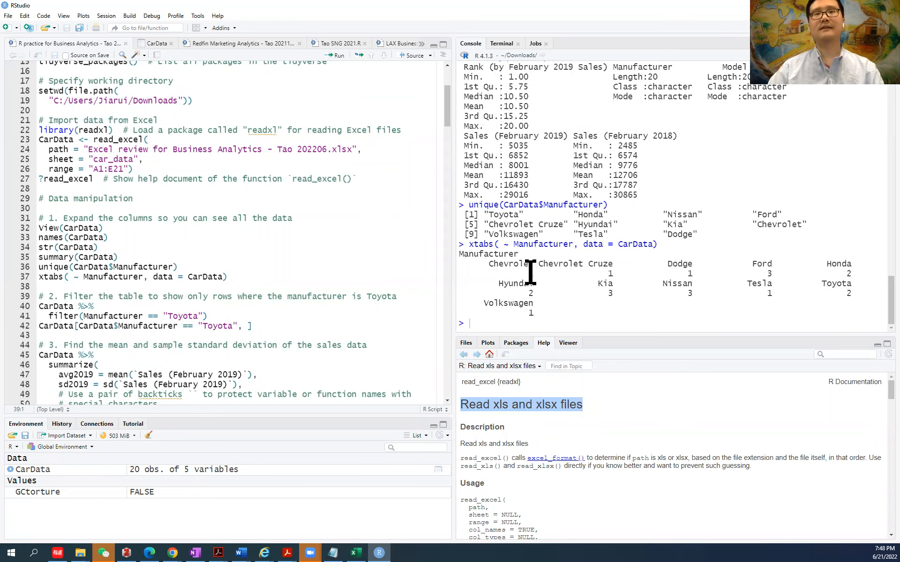
pyautogui.moveTo(492, 263); pyautogui.dragTo(509, 273)
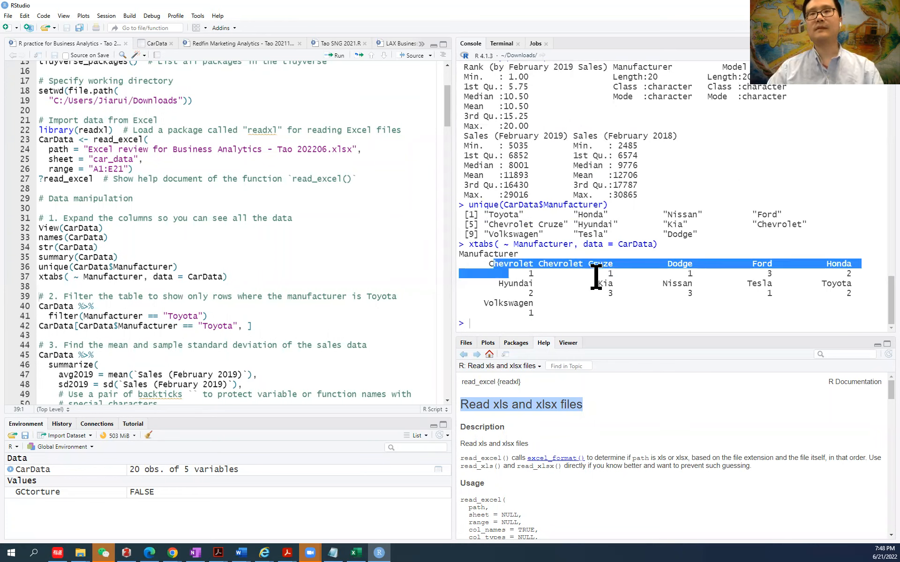
pyautogui.moveTo(598, 283); pyautogui.dragTo(613, 283)
pyautogui.doubleClick(611, 295)
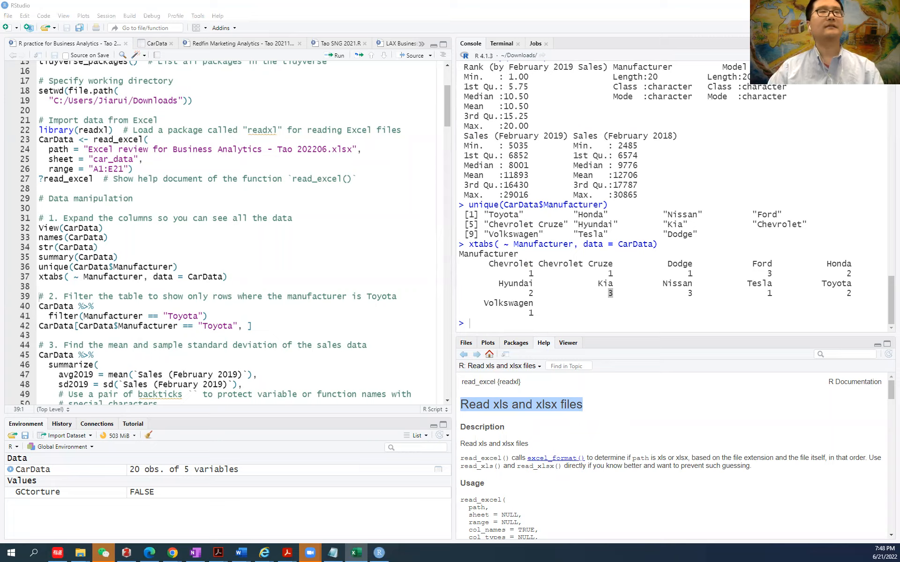
# Switch to the Excel workbook and select the Kia cells B15, B16 and B11 together on the car_data sheet
pyautogui.click(355, 553)
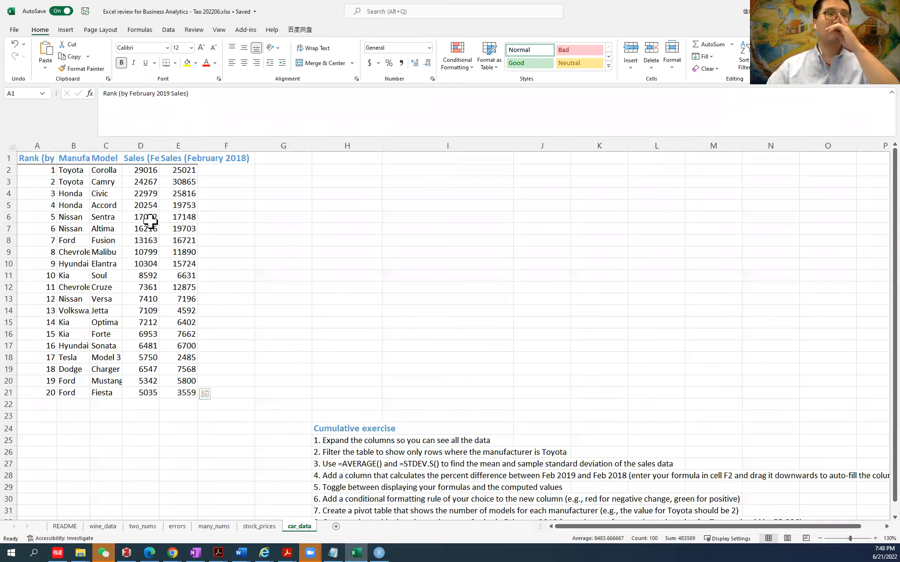
pyautogui.click(74, 324)
pyautogui.keyDown('ctrl'); pyautogui.click(72, 336); pyautogui.keyUp('ctrl')
pyautogui.keyDown('ctrl'); pyautogui.click(73, 276); pyautogui.keyUp('ctrl')
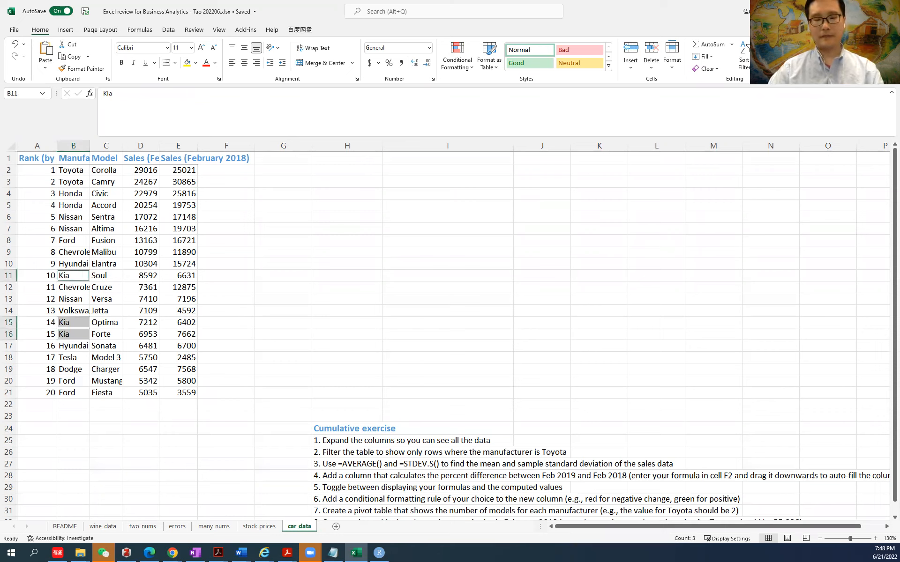
# Return to RStudio and highlight the ~ Manufacturer formula and the data = CarData argument in the xtabs line
pyautogui.hotkey('alt', 'Tab')
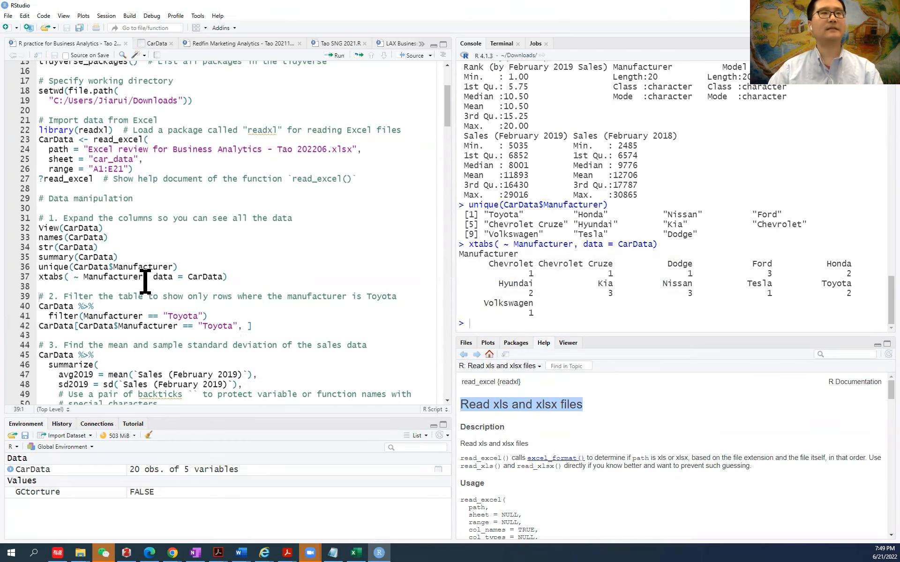
pyautogui.moveTo(68, 277); pyautogui.dragTo(142, 280)
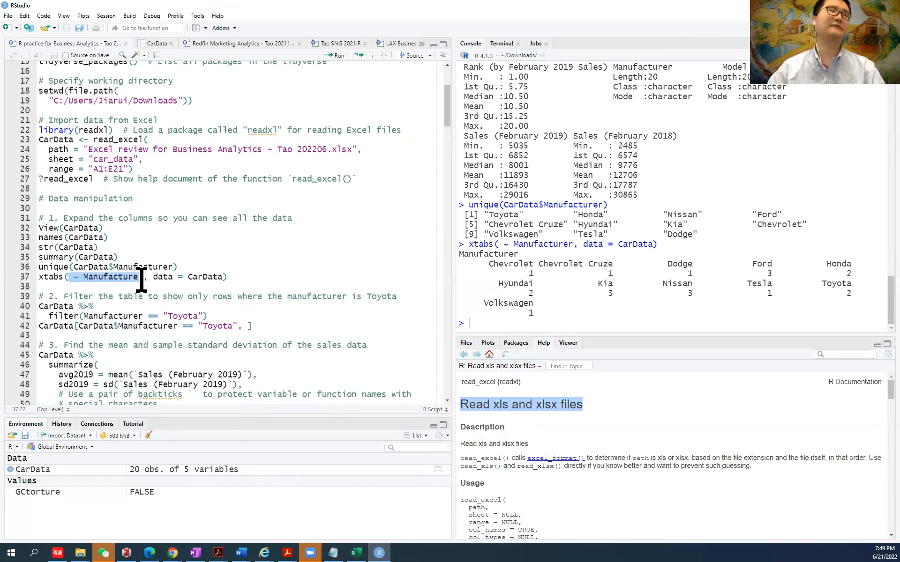
pyautogui.doubleClick(116, 277)
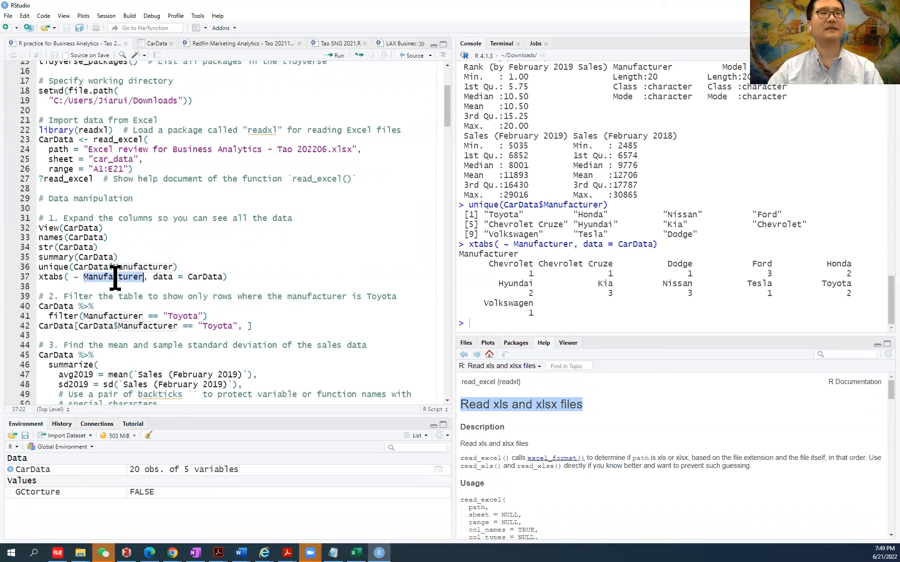
pyautogui.doubleClick(158, 277)
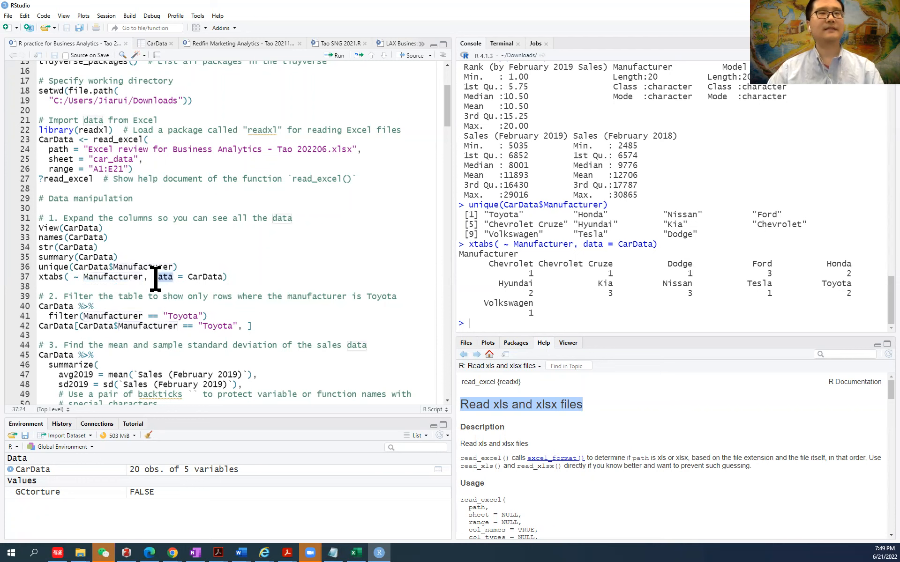
pyautogui.tripleClick(207, 277)
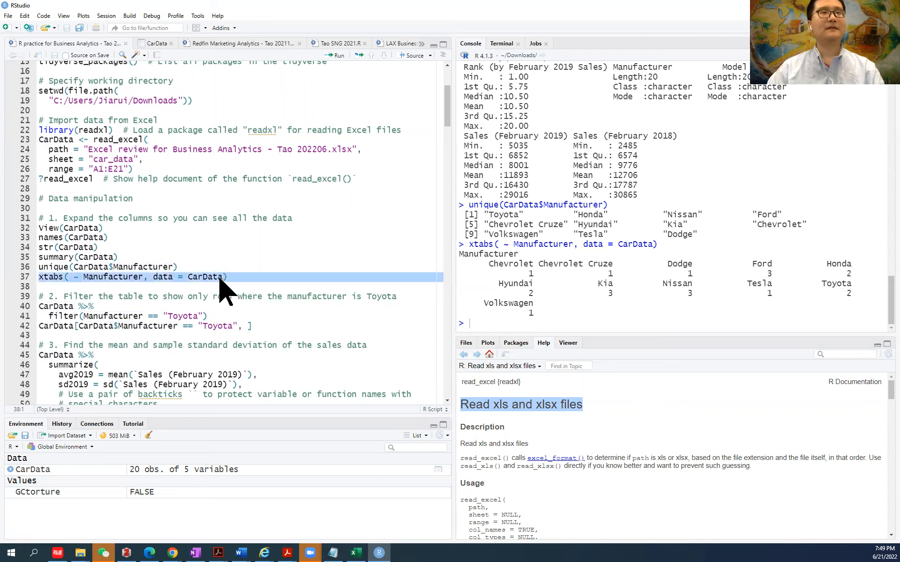
pyautogui.click(220, 277)
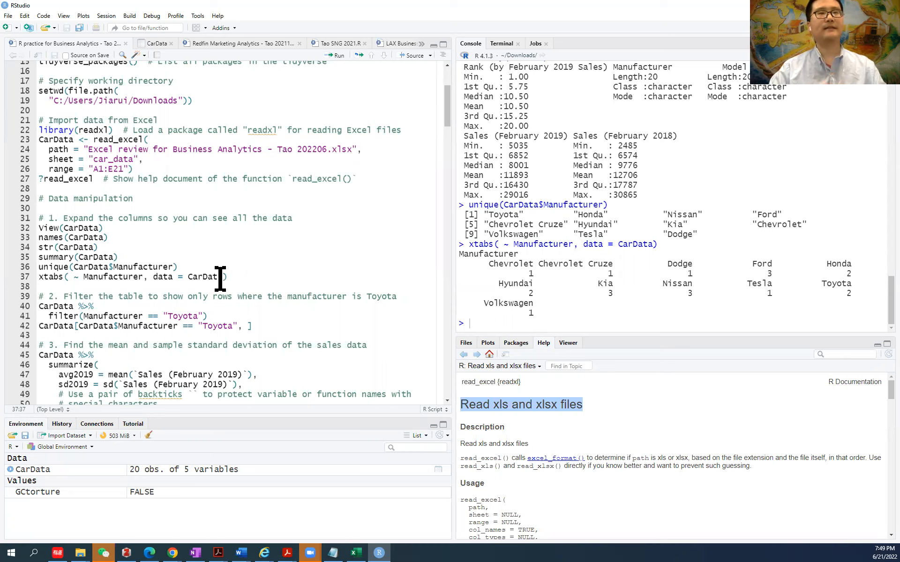
# Highlight CarData and the %>% pipe operator in the code under exercise 2 of the script
pyautogui.click(41, 307)
pyautogui.moveTo(40, 307); pyautogui.dragTo(73, 310)
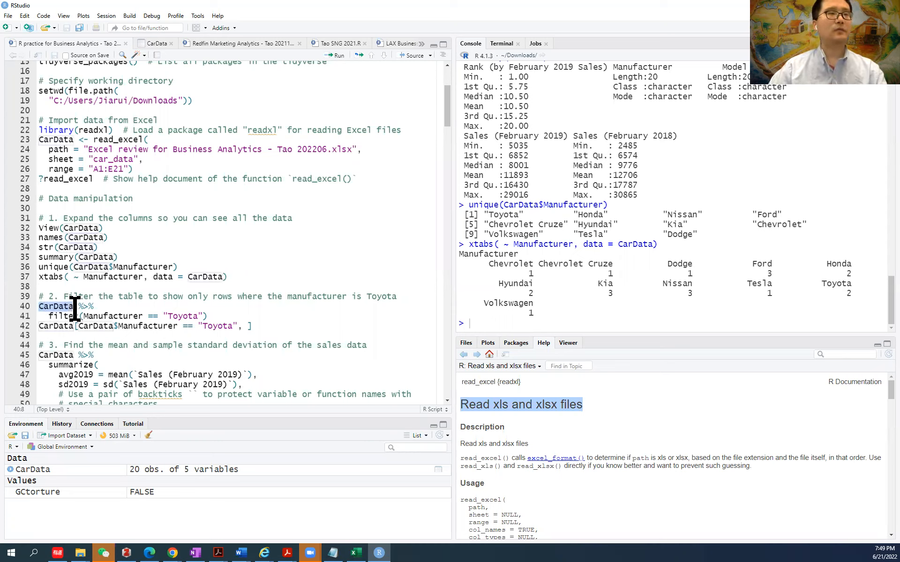
pyautogui.click(97, 308)
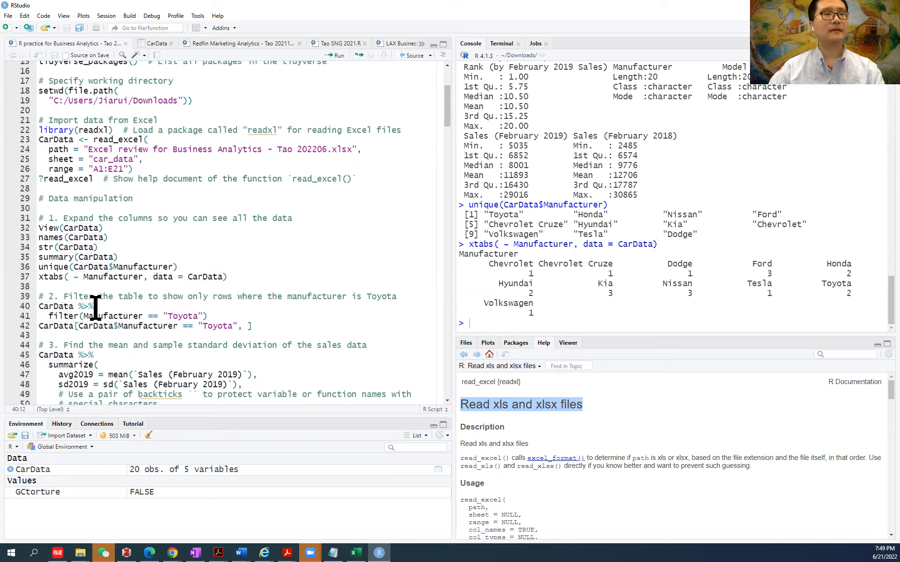
pyautogui.moveTo(78, 307); pyautogui.dragTo(87, 306)
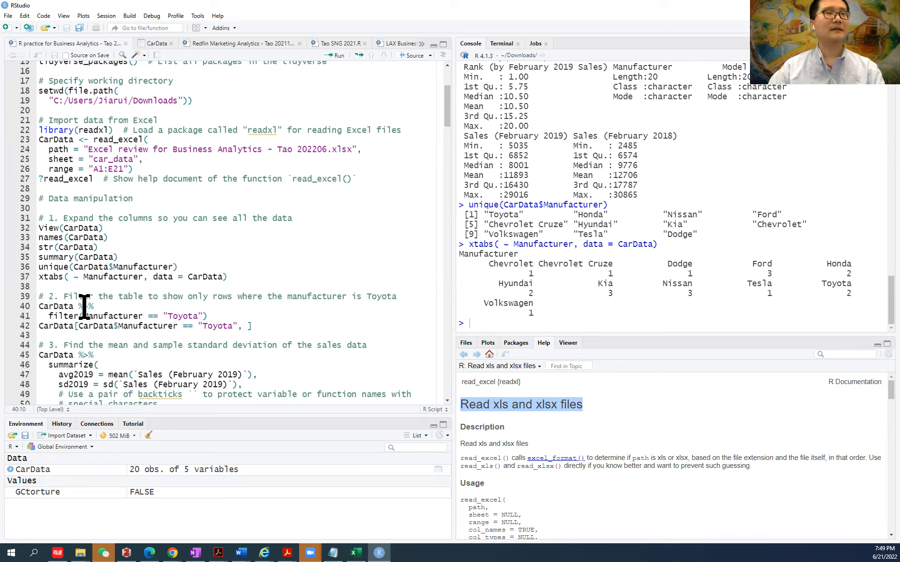
pyautogui.click(89, 307)
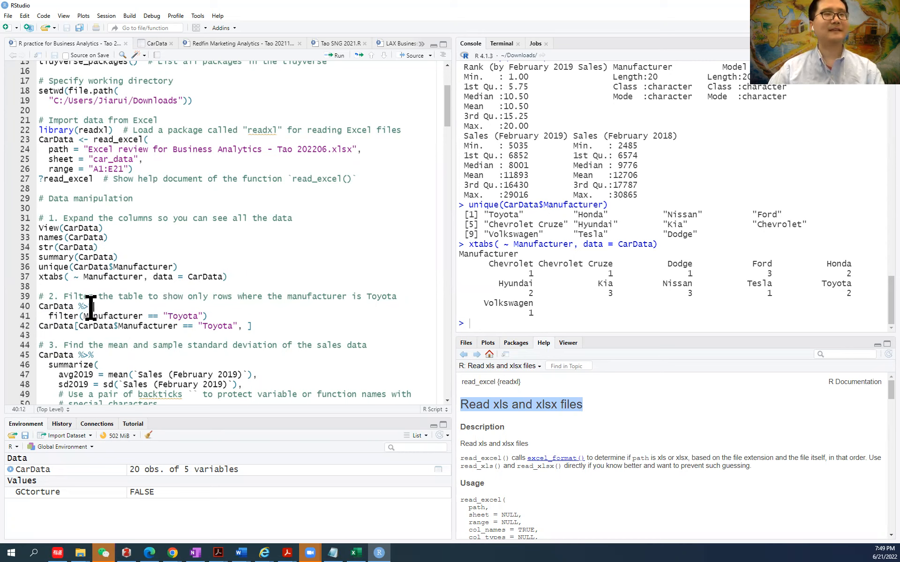
pyautogui.moveTo(90, 306); pyautogui.dragTo(93, 307)
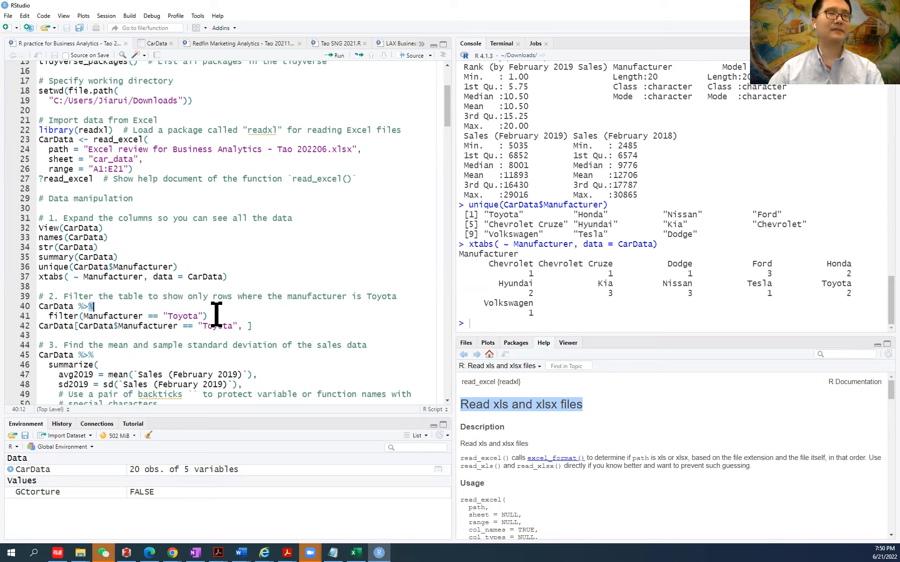
pyautogui.click(79, 306)
pyautogui.moveTo(82, 307); pyautogui.dragTo(114, 308)
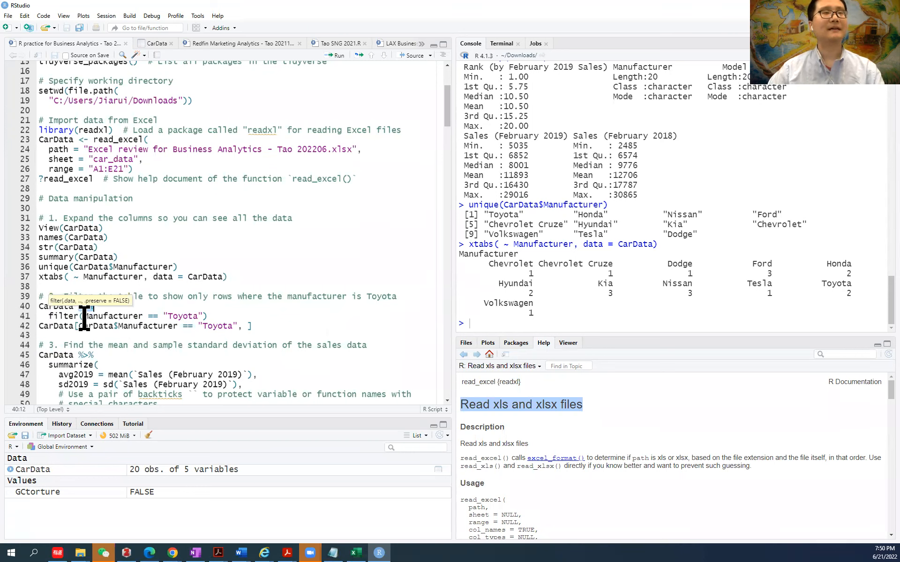
# Highlight filter(Manufacturer == "Toyota") and run the piped statement to filter CarData to Toyota rows
pyautogui.click(50, 316)
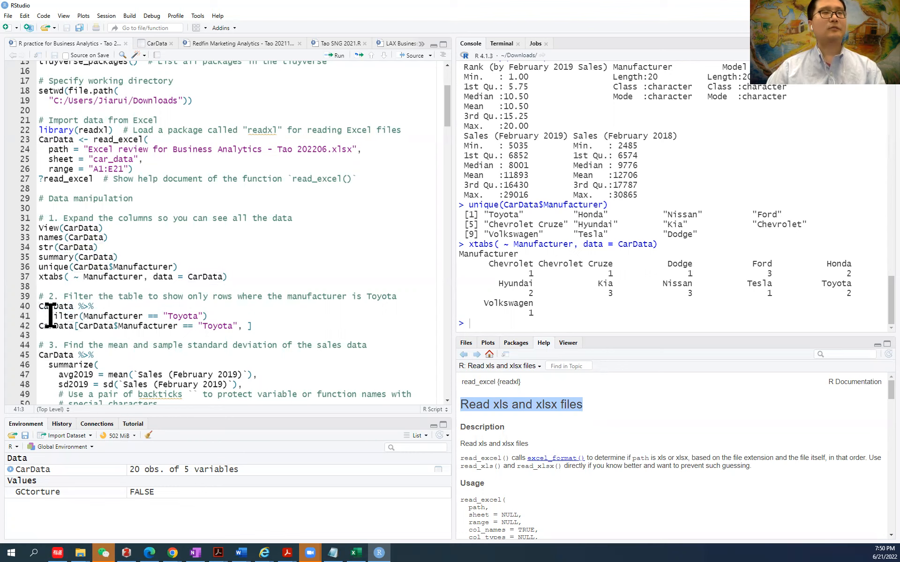
pyautogui.moveTo(50, 316); pyautogui.dragTo(211, 315)
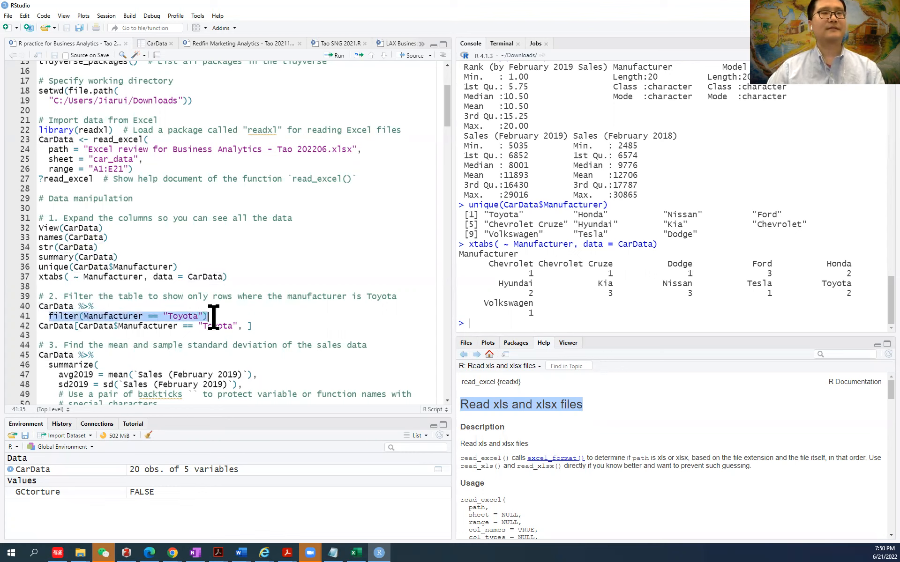
pyautogui.click(213, 319)
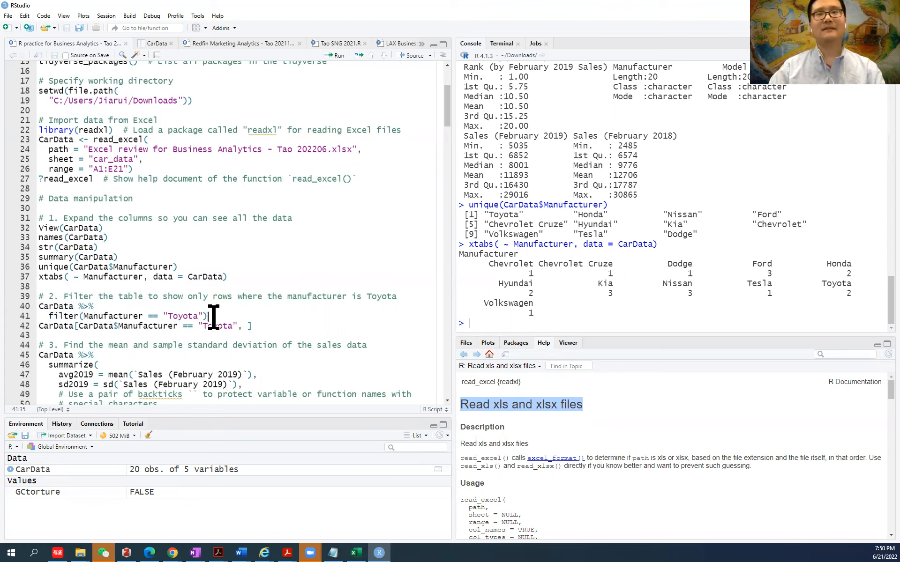
pyautogui.hotkey('ctrl', 'Return')
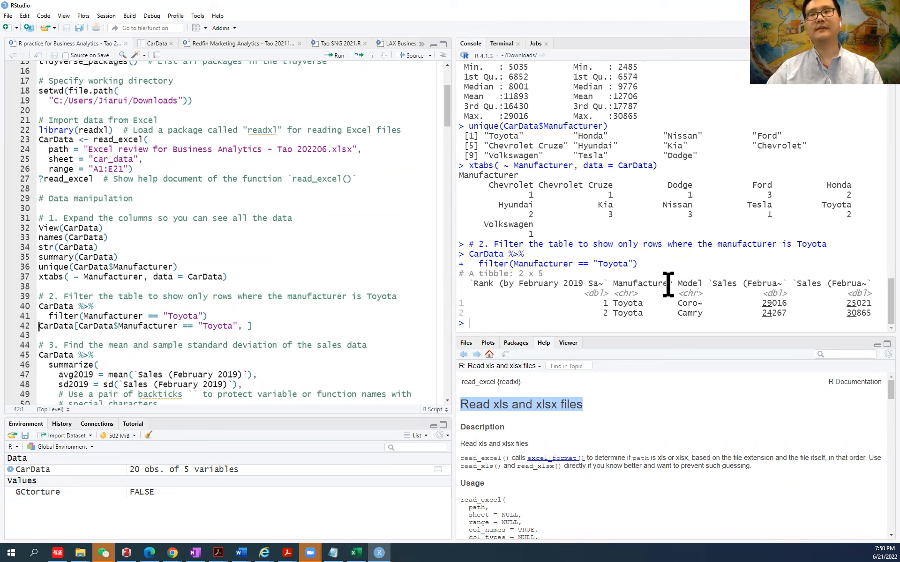
# Examine the filtered Toyota rows in the console, highlighting the manufacturer, the model names and the sales figures of both years
pyautogui.doubleClick(621, 304)
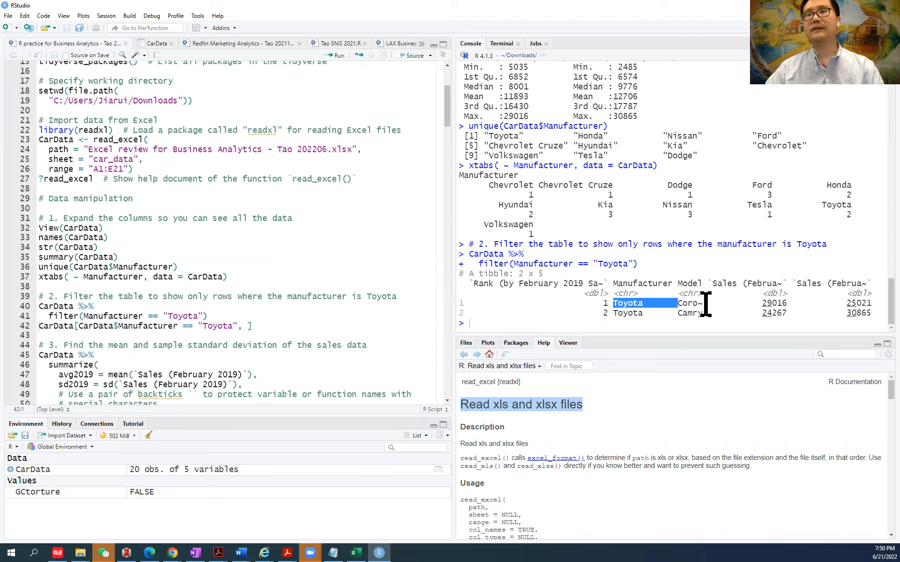
pyautogui.doubleClick(692, 304)
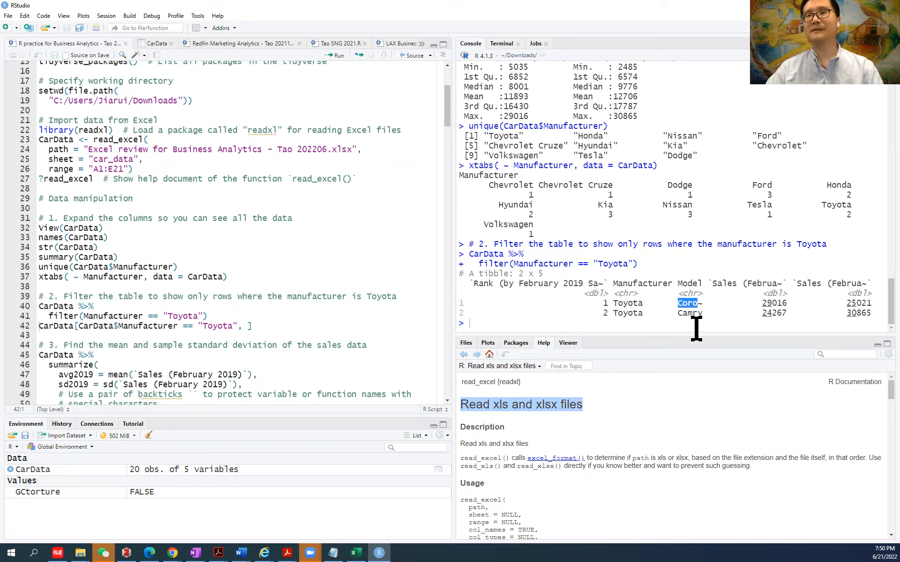
pyautogui.moveTo(678, 313); pyautogui.dragTo(762, 313)
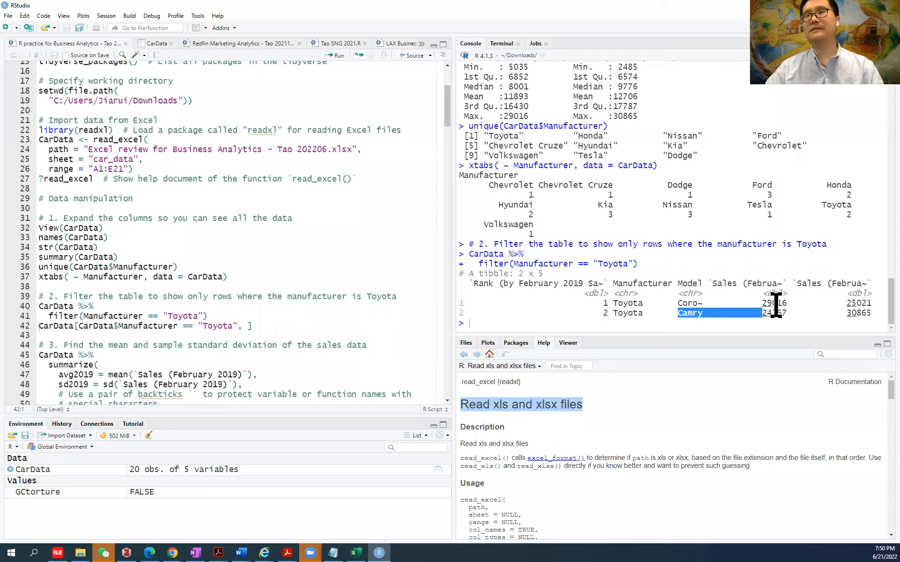
pyautogui.moveTo(762, 303); pyautogui.dragTo(844, 311)
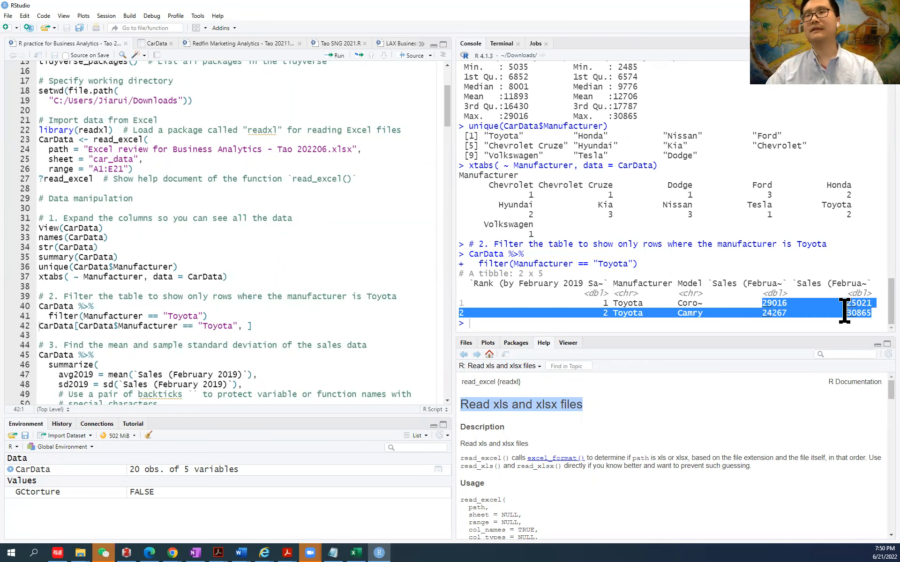
# Highlight the truncated sales column headers and the cut-off model name in the filtered Toyota output of the console
pyautogui.click(785, 304)
pyautogui.doubleClick(772, 283)
pyautogui.doubleClick(846, 283)
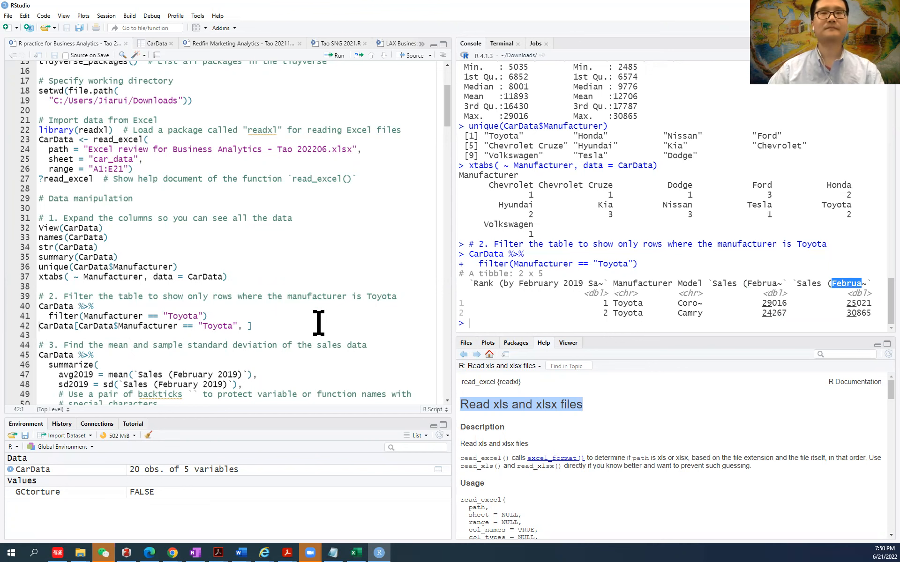
pyautogui.scroll(-1, 264, 351)
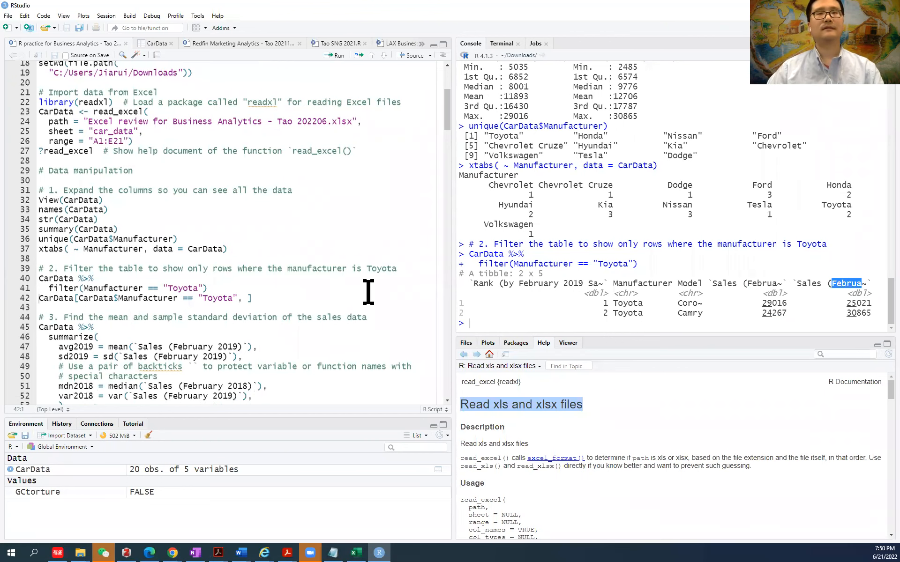
pyautogui.doubleClick(782, 284)
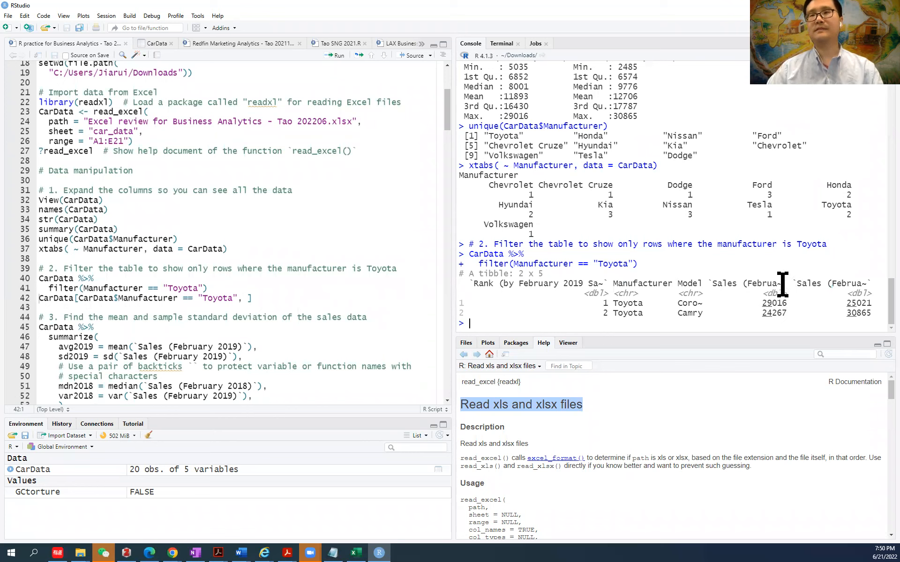
pyautogui.click(701, 304)
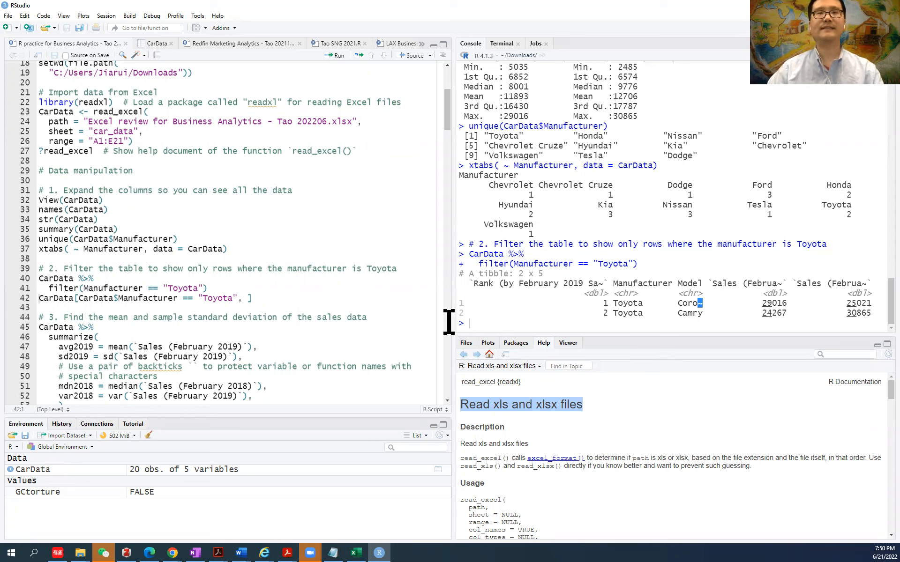
# Extend the Toyota filter statement under exercise 2 with %>% View() on a new line and run the whole statement
pyautogui.click(235, 290)
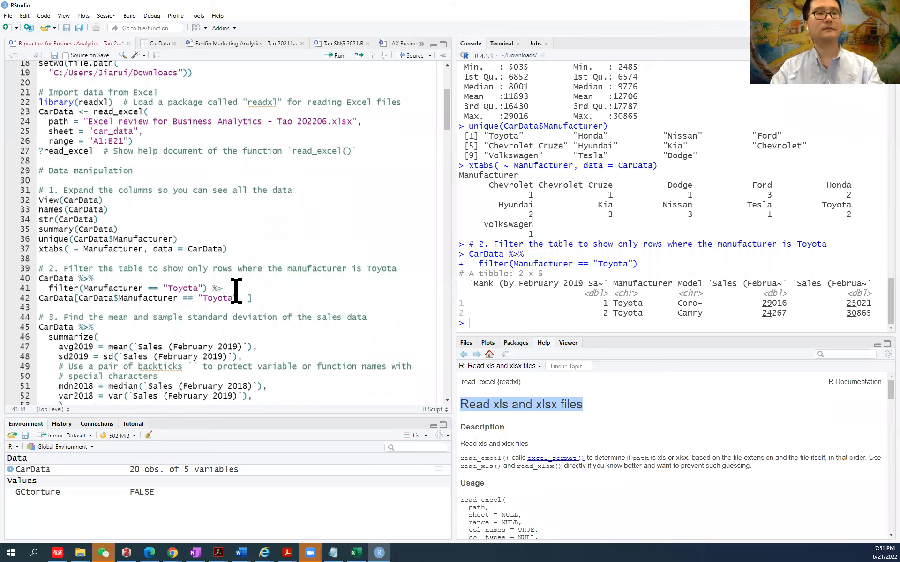
pyautogui.write('%>%')
pyautogui.press('Return')
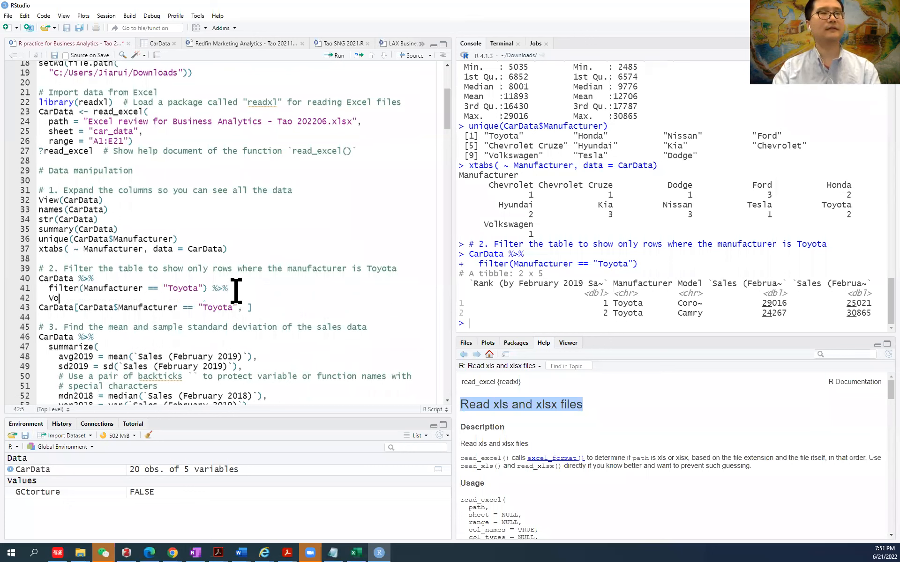
pyautogui.write('View')
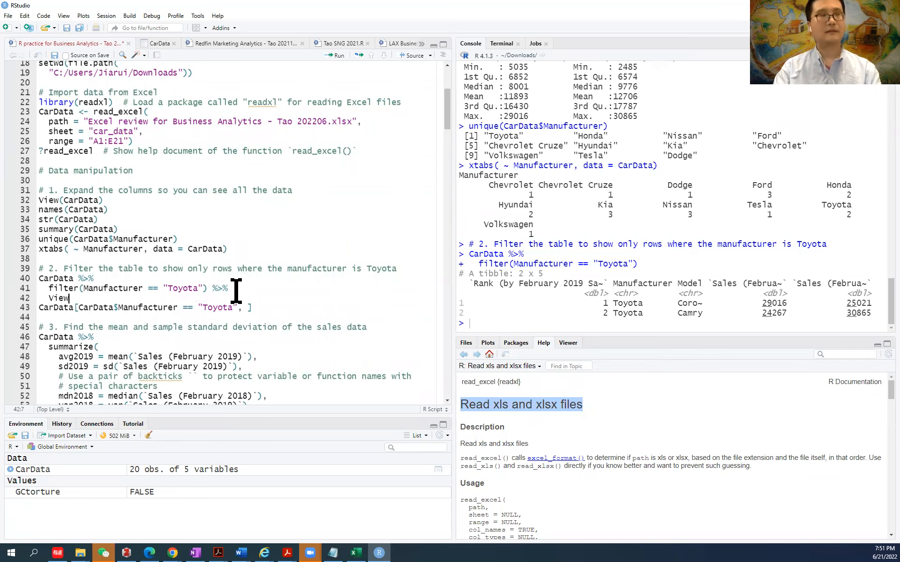
pyautogui.write('()')
pyautogui.click(42, 280)
pyautogui.press('Home')
pyautogui.hotkey('ctrl', 'Return')
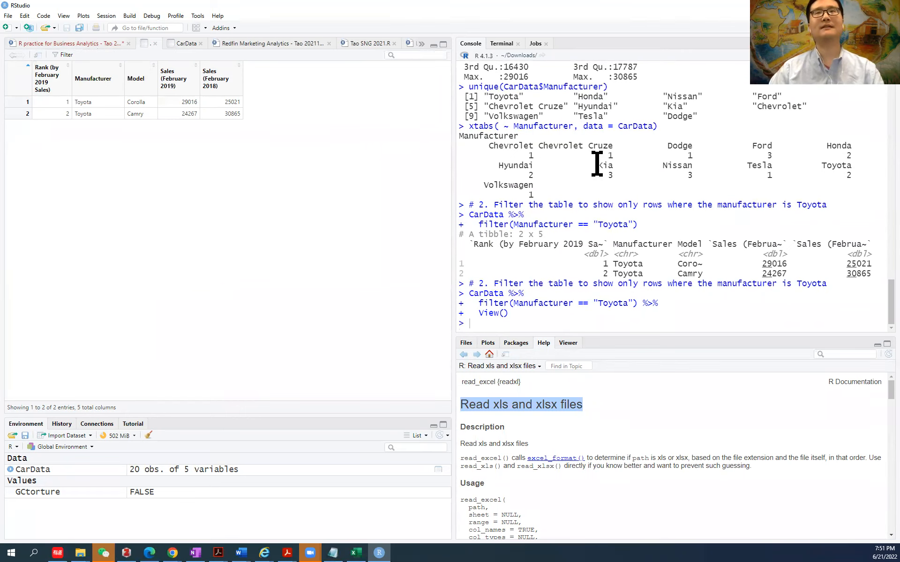
# Return to the practice script and run the base R line CarData[CarData$Manufacturer == "Toyota", ]
pyautogui.click(78, 44)
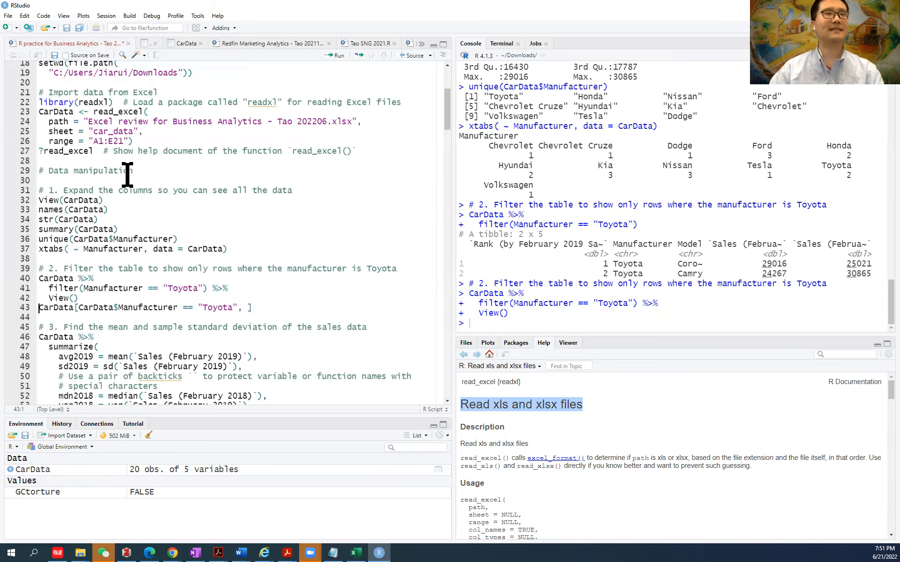
pyautogui.scroll(-2, 155, 328)
pyautogui.scroll(-1, 151, 296)
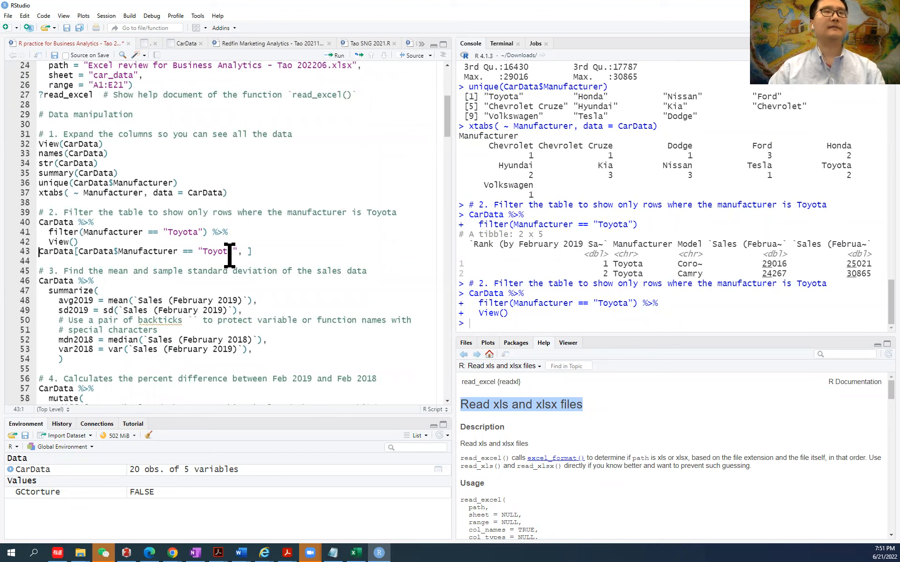
pyautogui.click(260, 251)
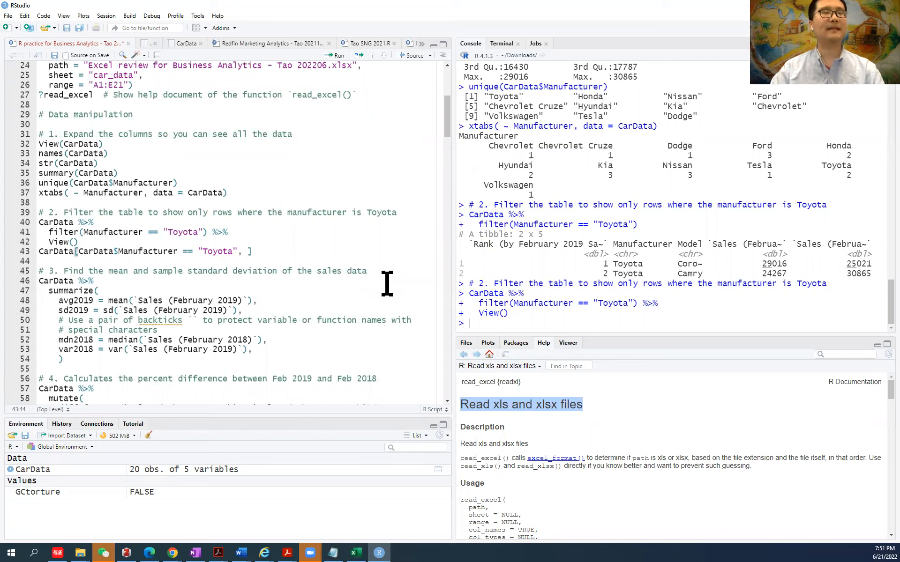
pyautogui.hotkey('ctrl', 'Return')
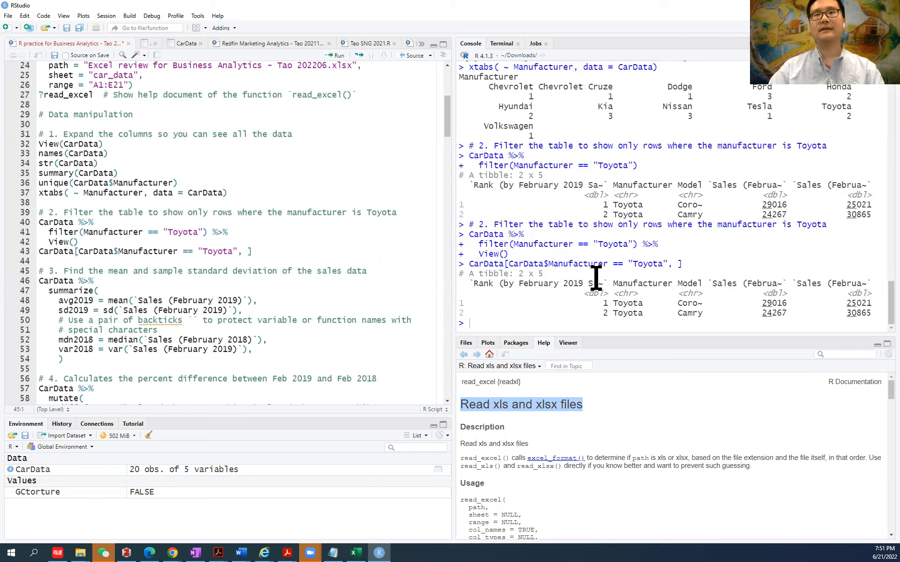
# Highlight the earlier Toyota rows in the console, the base R filtering line in the script, and its square brackets
pyautogui.moveTo(601, 207); pyautogui.dragTo(450, 244)
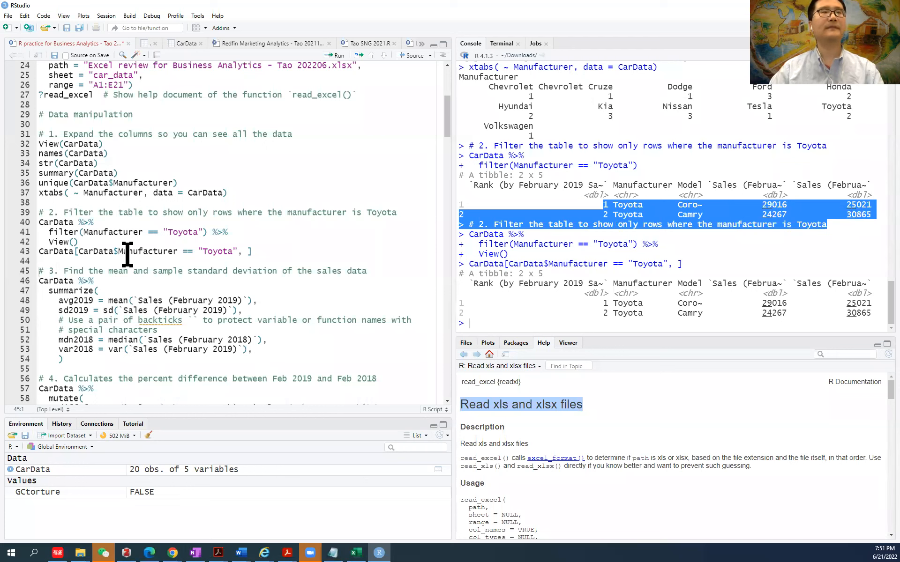
pyautogui.tripleClick(77, 252)
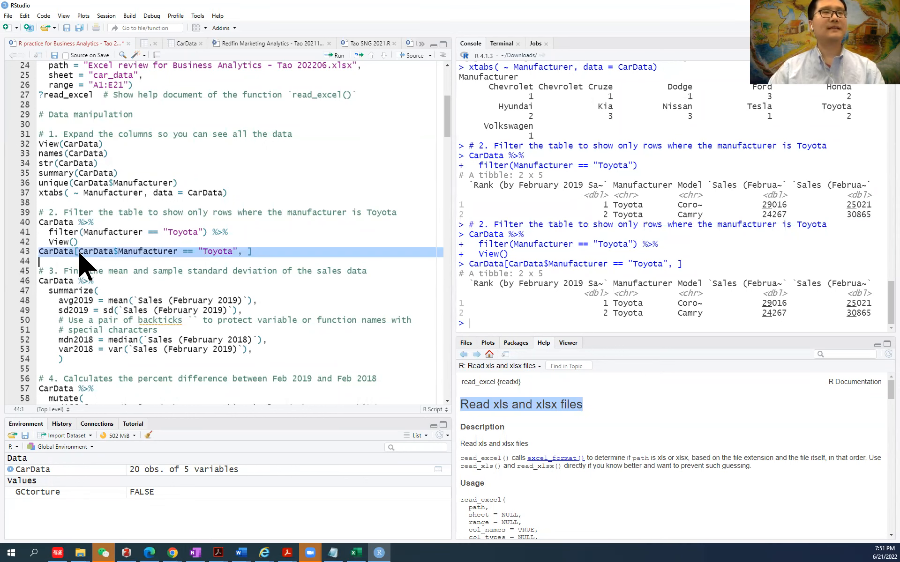
pyautogui.moveTo(76, 252); pyautogui.dragTo(249, 254)
pyautogui.click(79, 251)
pyautogui.click(249, 253)
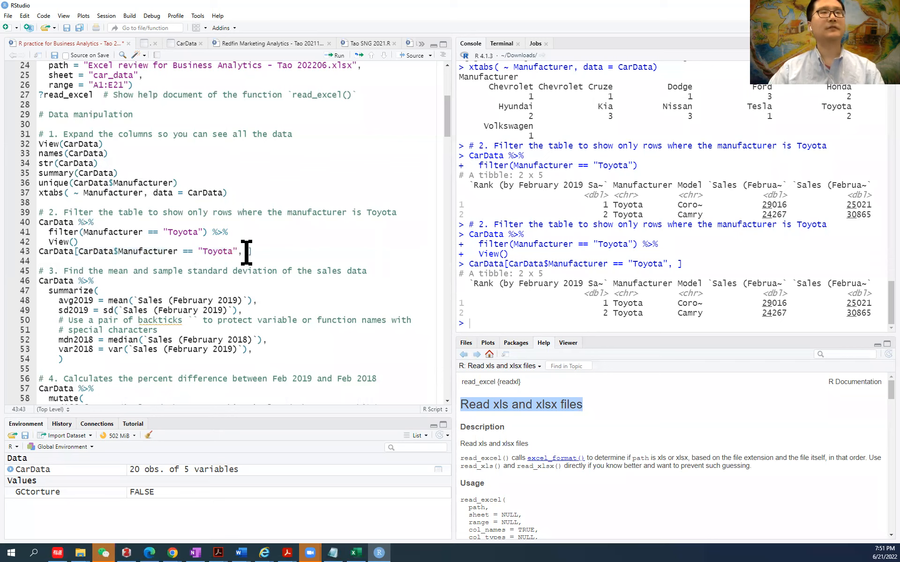
# Compare both filtering methods by highlighting the == operator, the condition CarData$Manufacturer == "Toyota", and the piped filter statement
pyautogui.doubleClick(156, 233)
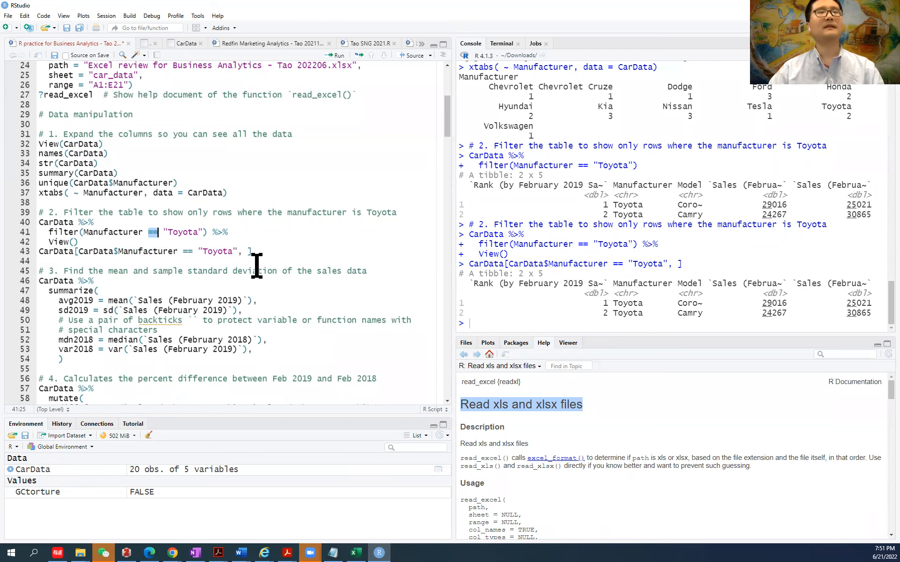
pyautogui.scroll(-1, 257, 265)
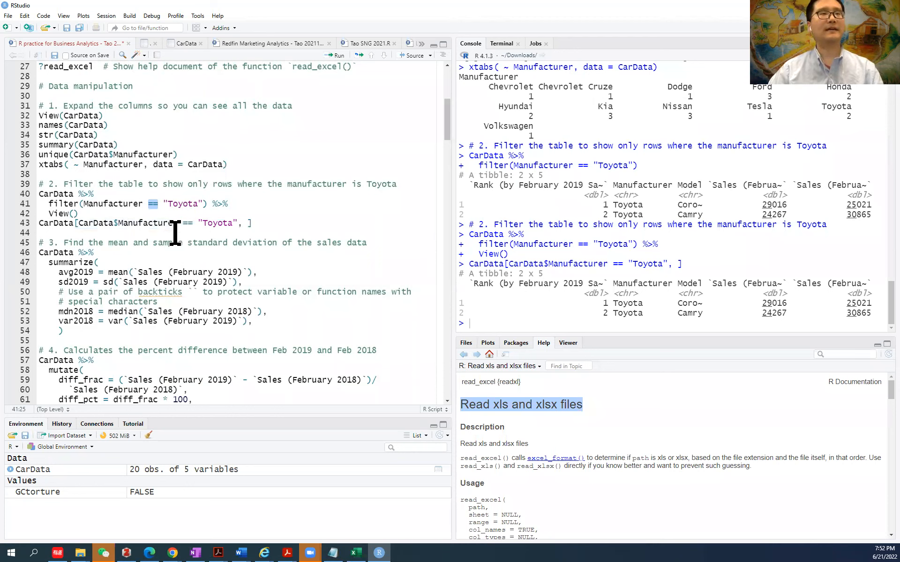
pyautogui.moveTo(81, 225); pyautogui.dragTo(235, 225)
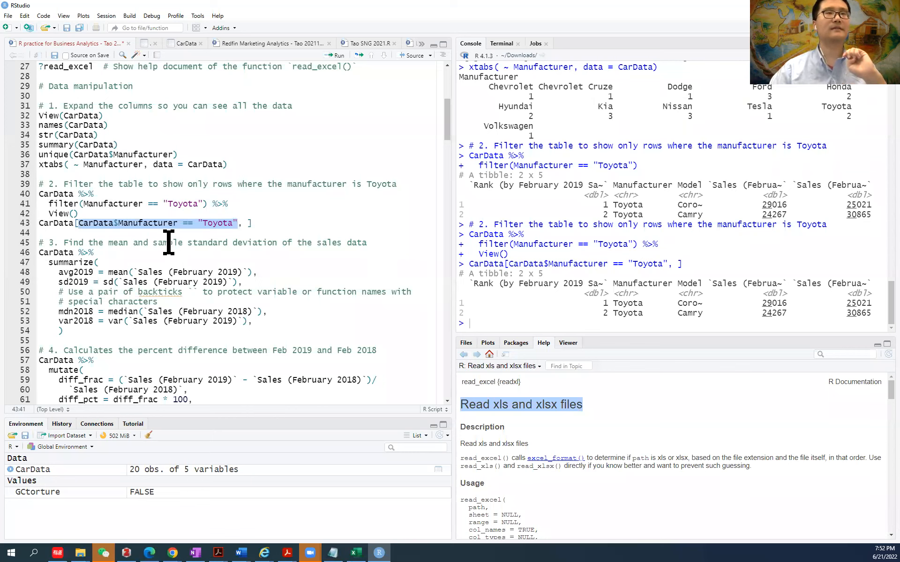
pyautogui.scroll(-1, 162, 247)
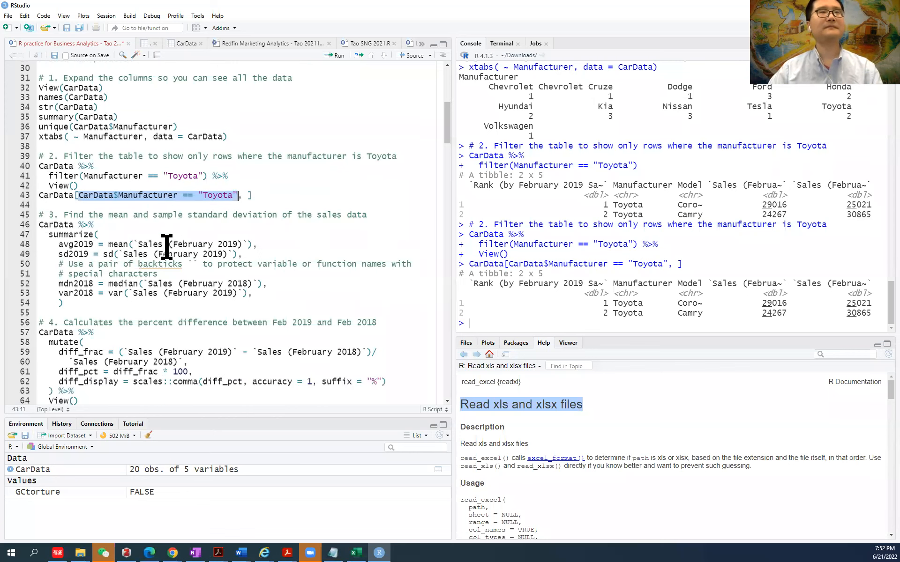
pyautogui.scroll(1, 151, 225)
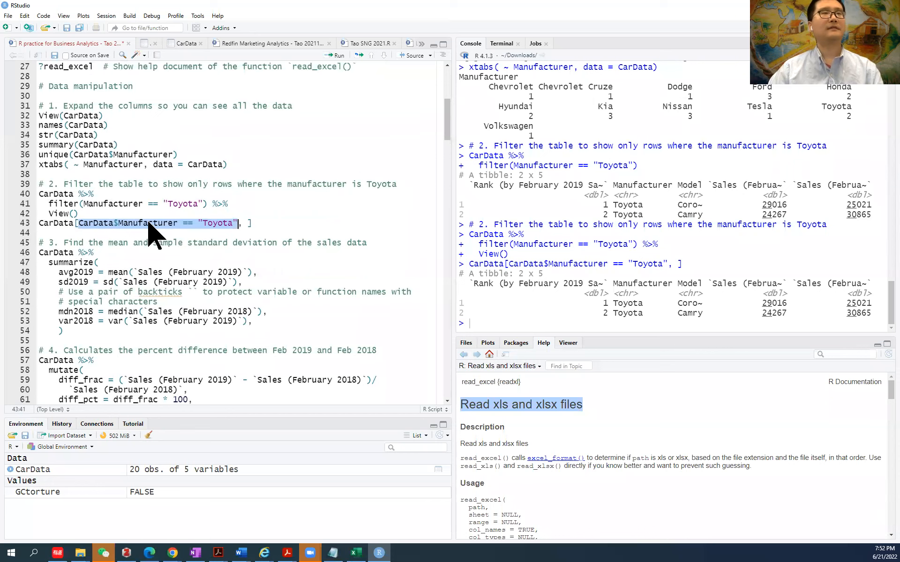
pyautogui.click(99, 205)
pyautogui.moveTo(207, 204); pyautogui.dragTo(30, 195)
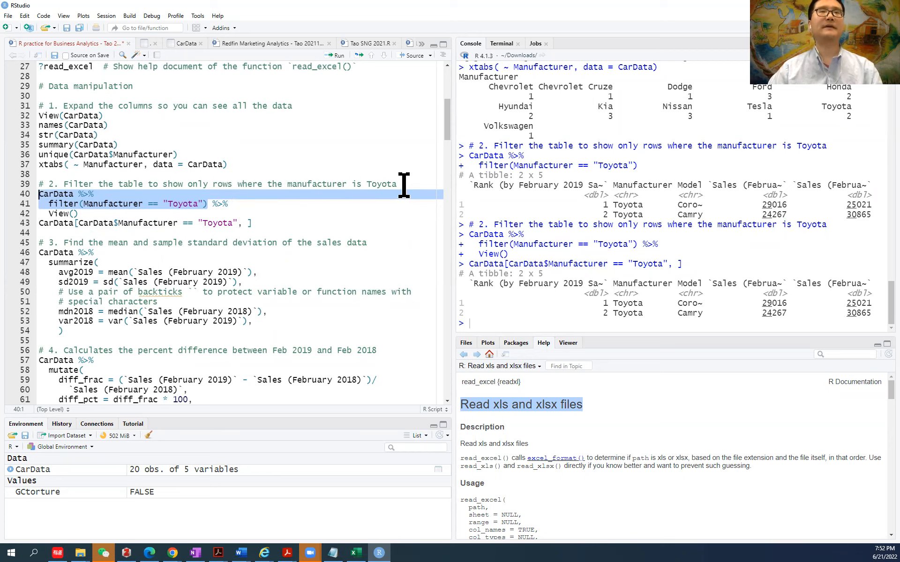
# Highlight CarData and the summarize( function in the code under exercise 3
pyautogui.click(104, 244)
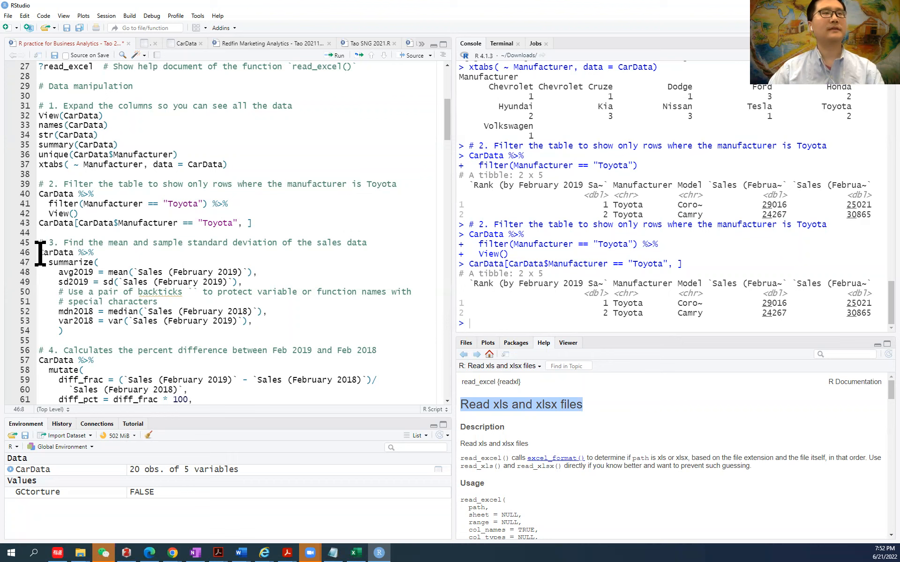
pyautogui.click(73, 254)
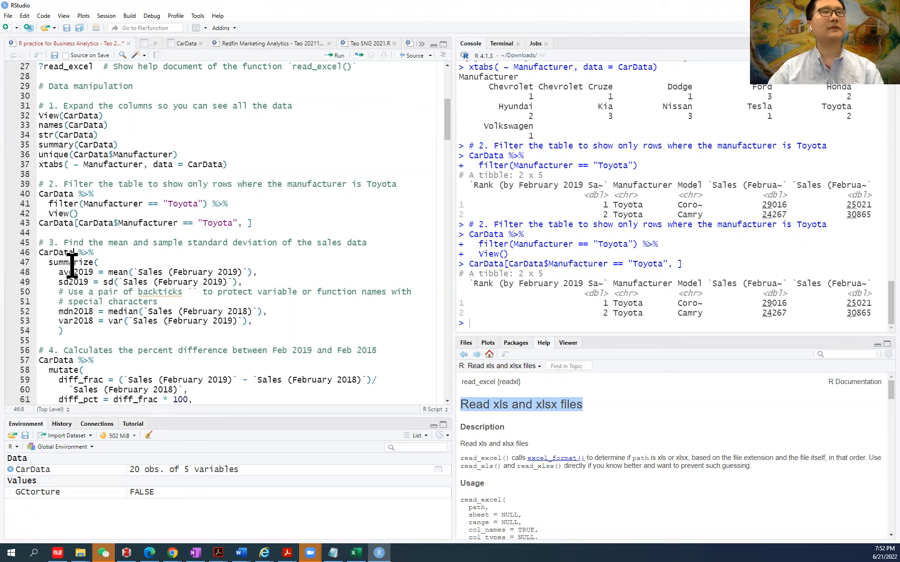
pyautogui.doubleClick(74, 263)
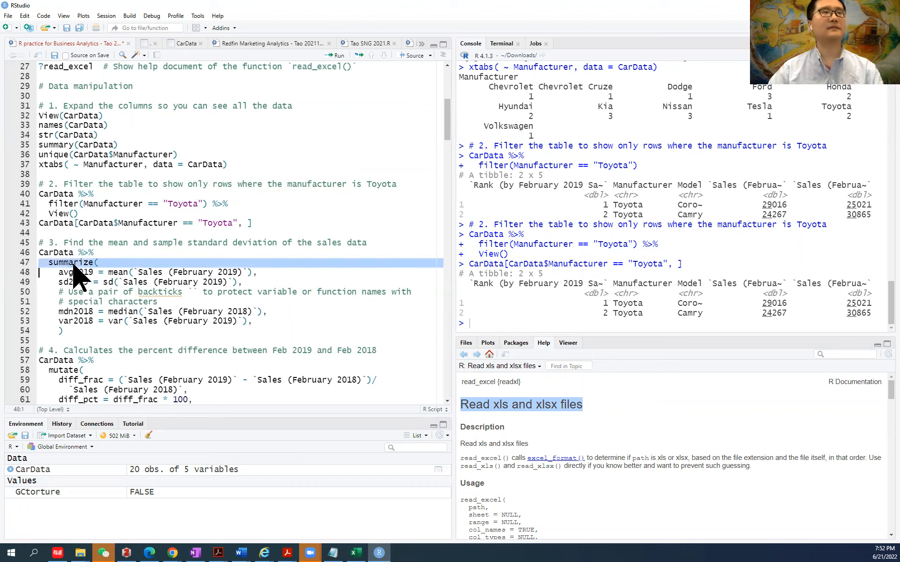
pyautogui.moveTo(40, 253); pyautogui.dragTo(75, 254)
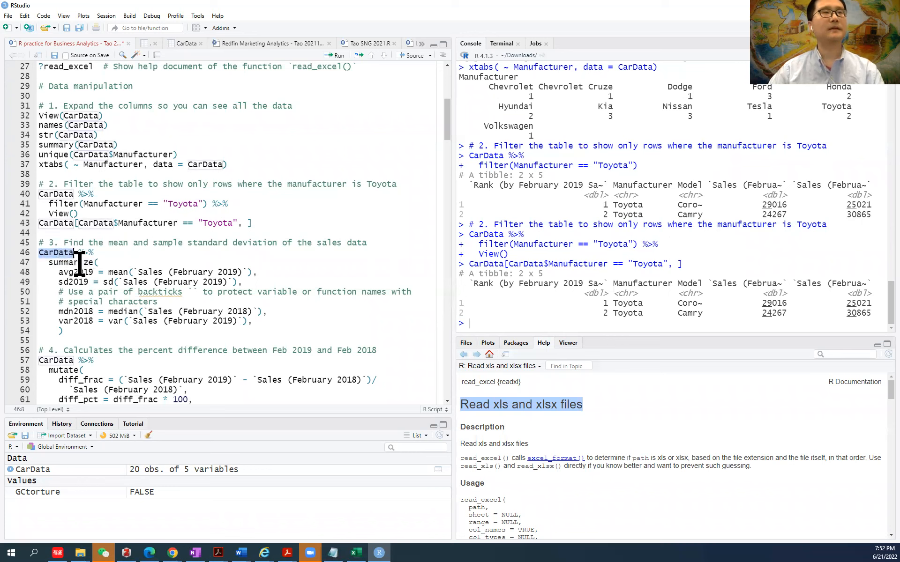
pyautogui.click(79, 263)
pyautogui.click(49, 264)
pyautogui.moveTo(51, 263); pyautogui.dragTo(99, 264)
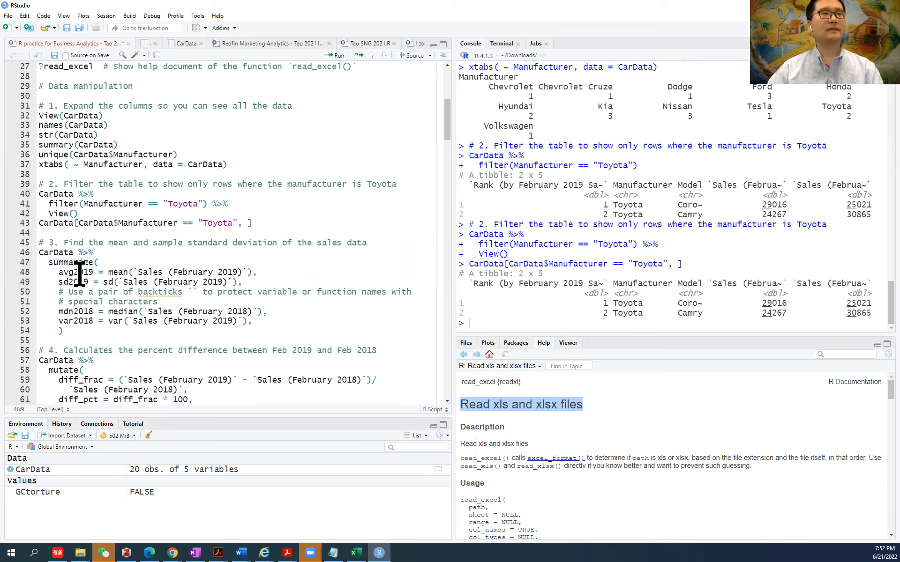
# Highlight avg2019, the mean function and its backticked argument `Sales (February 2019)`, including the space inside that column name
pyautogui.doubleClick(80, 272)
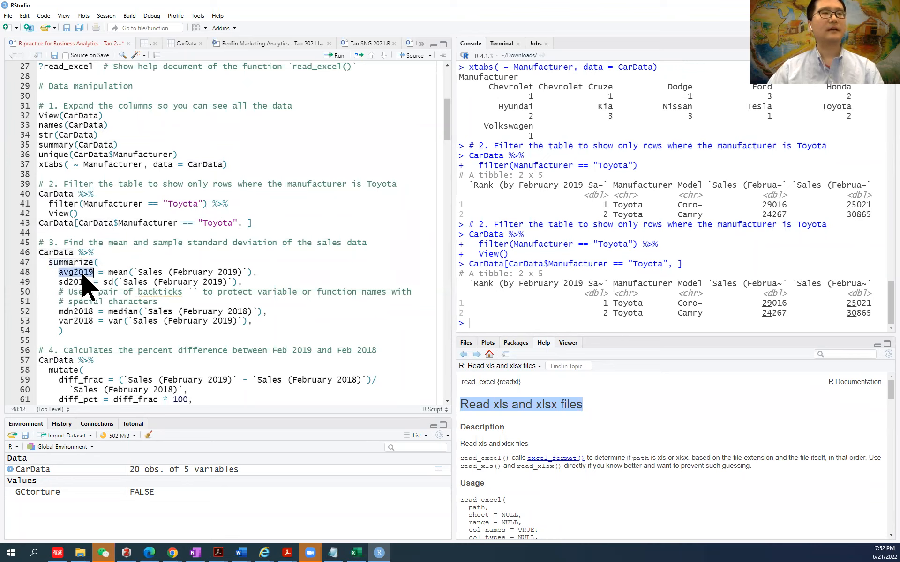
pyautogui.doubleClick(116, 272)
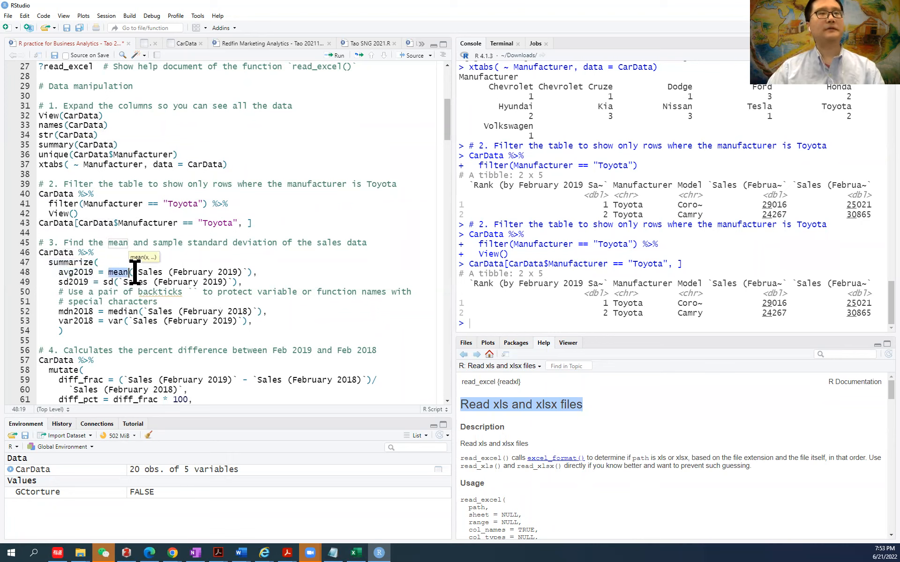
pyautogui.moveTo(135, 272); pyautogui.dragTo(251, 272)
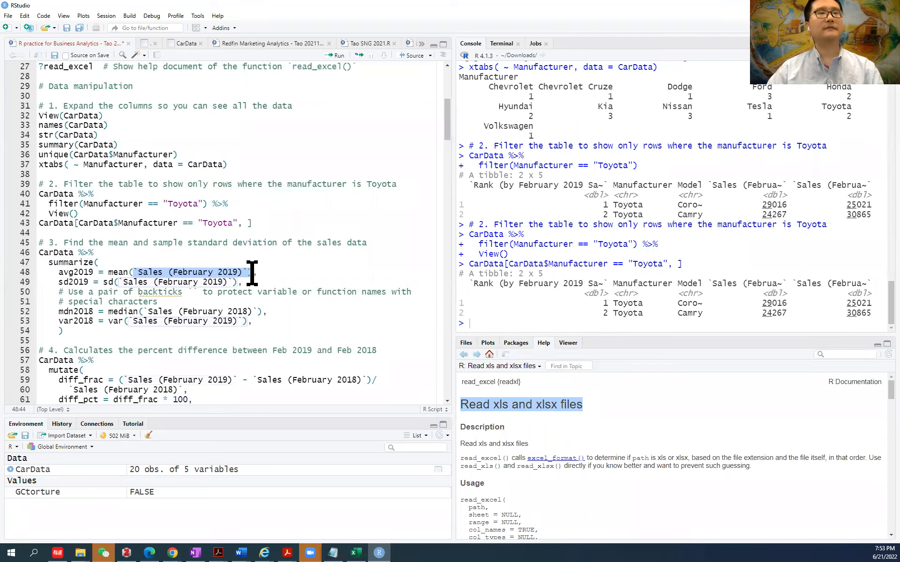
pyautogui.click(235, 273)
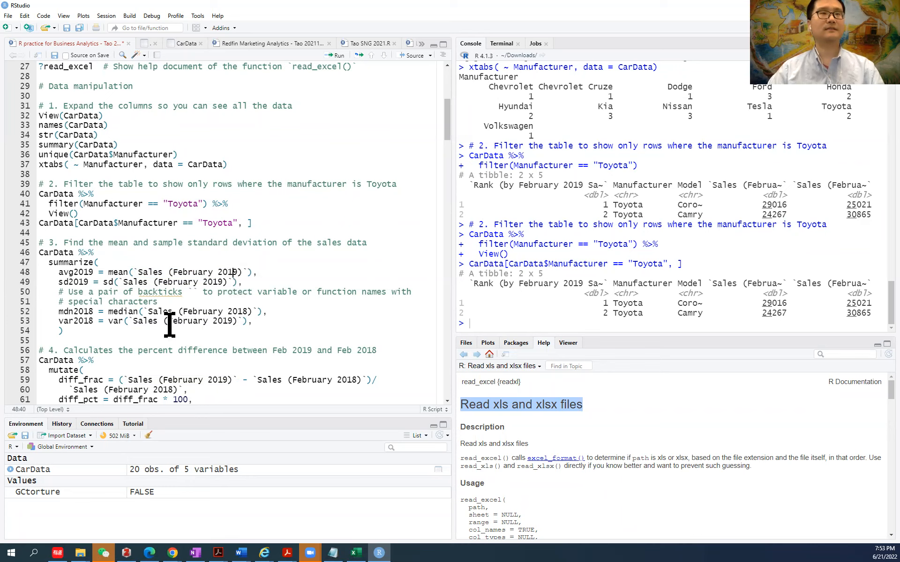
pyautogui.click(149, 301)
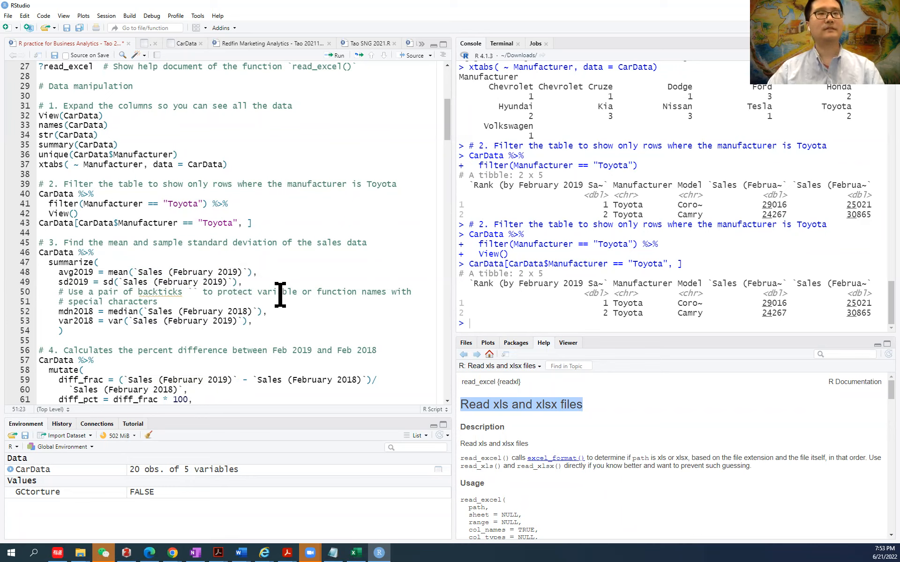
pyautogui.click(171, 272)
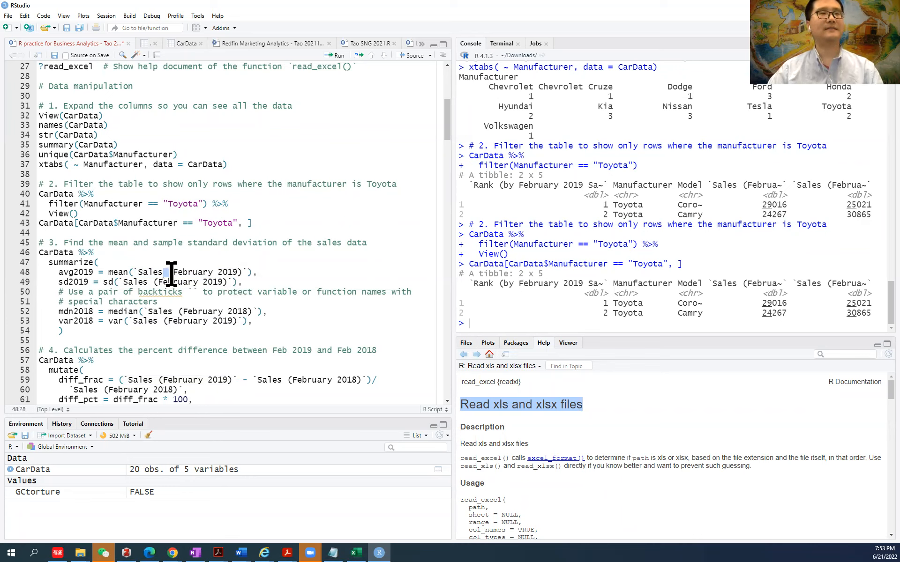
# Run the section 3 summarize pipeline on CarData to compute avg2019, sd2019, mdn2018 and var2018 of the sales columns
pyautogui.click(188, 293)
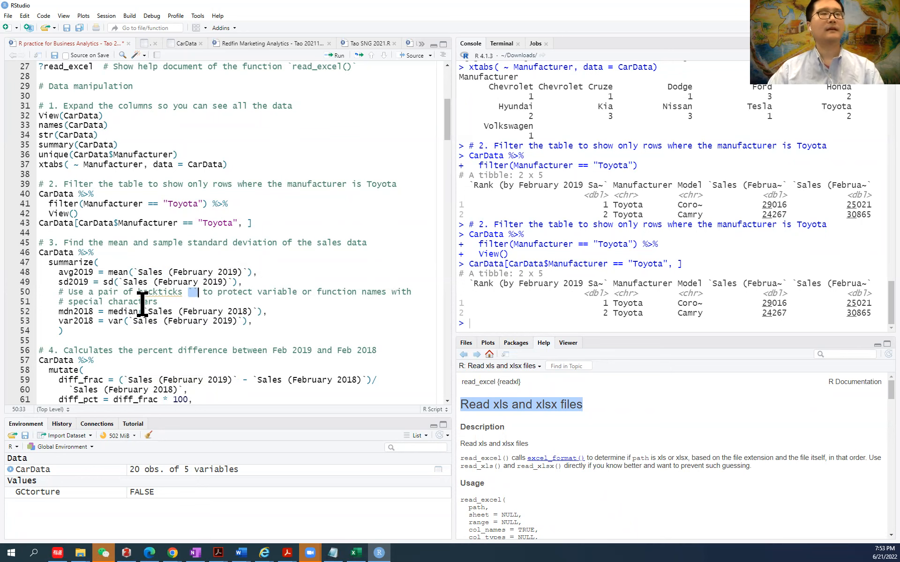
pyautogui.scroll(-1, 201, 281)
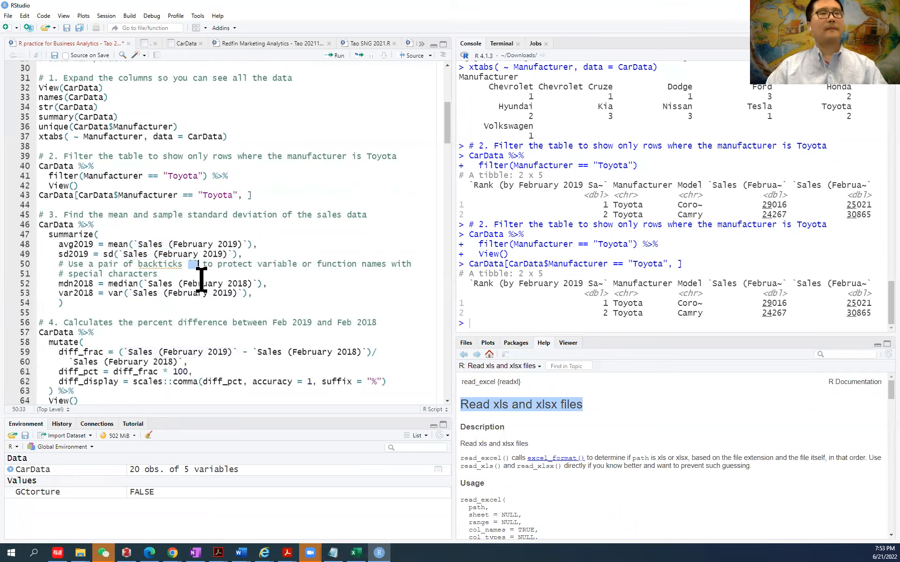
pyautogui.doubleClick(66, 256)
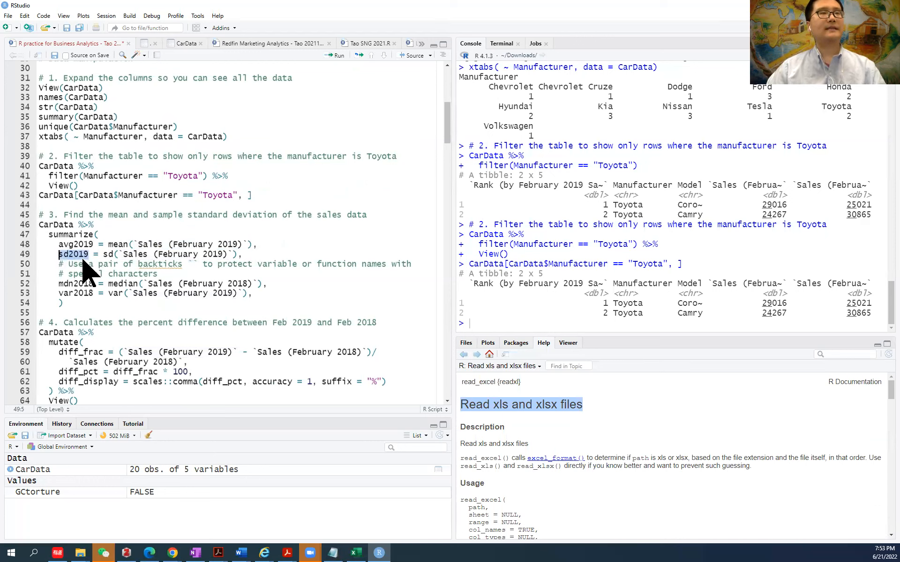
pyautogui.click(260, 256)
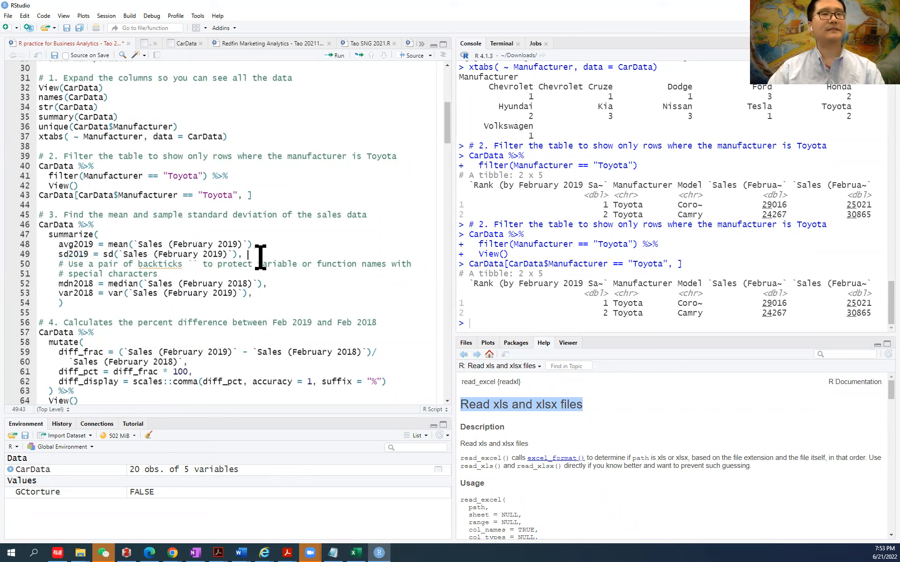
pyautogui.click(38, 225)
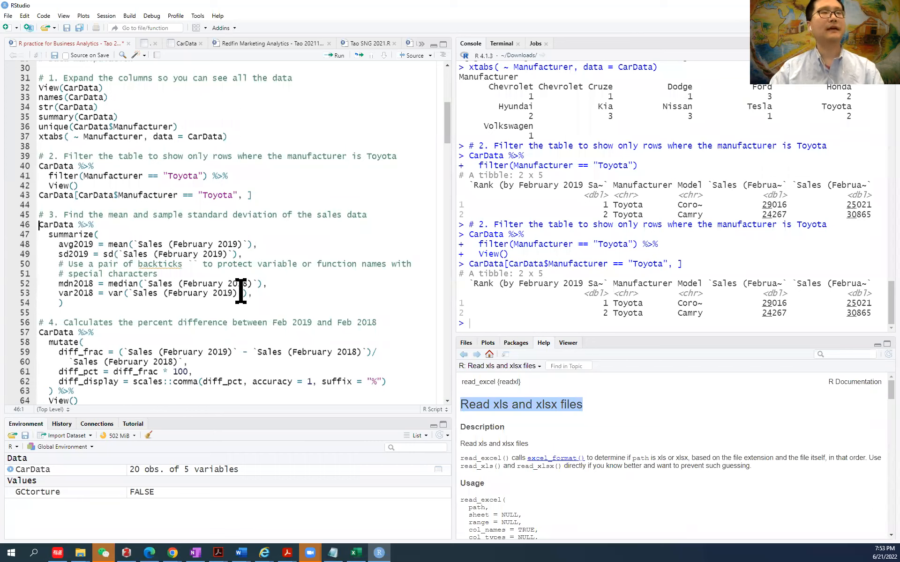
pyautogui.hotkey('ctrl', 'Return')
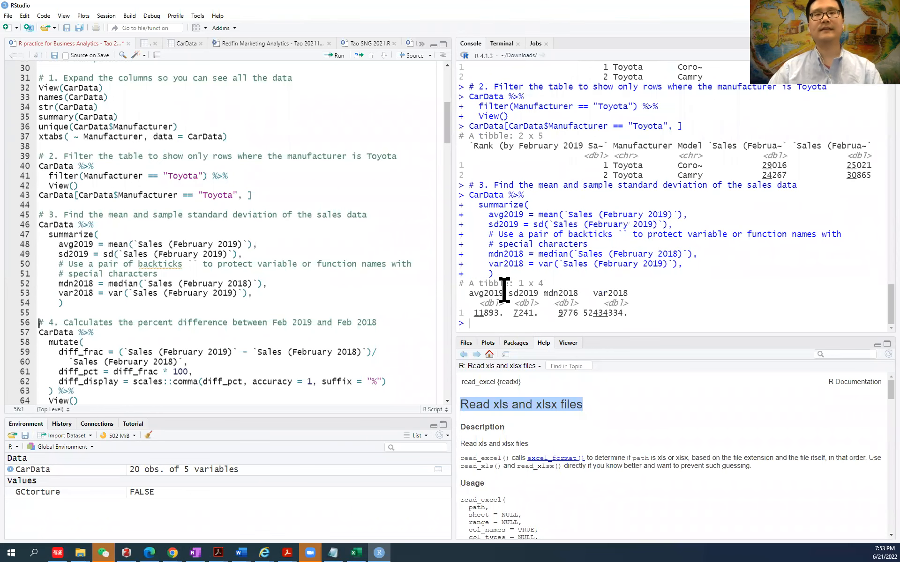
# Examine the avg2019 and sd2019 results in the summary tibble output
pyautogui.moveTo(470, 283); pyautogui.dragTo(560, 286)
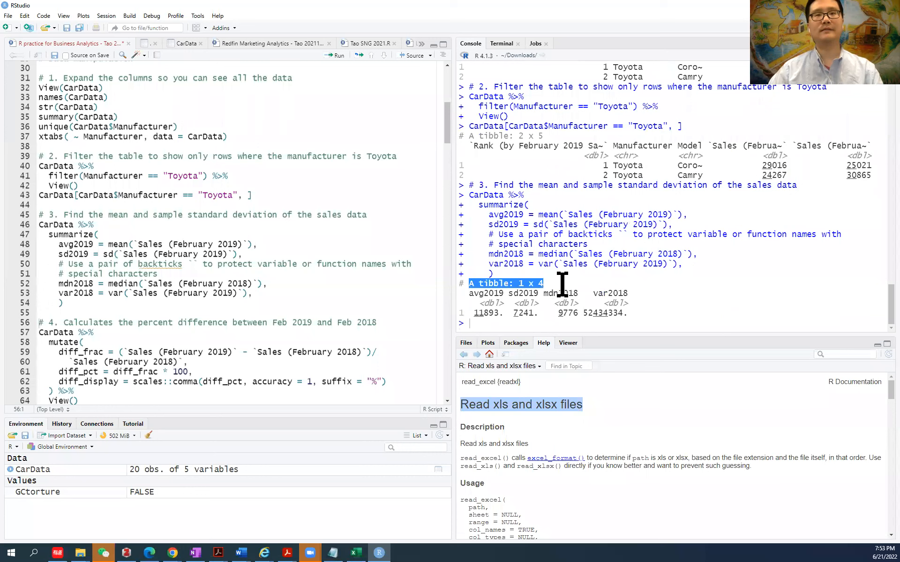
pyautogui.doubleClick(487, 293)
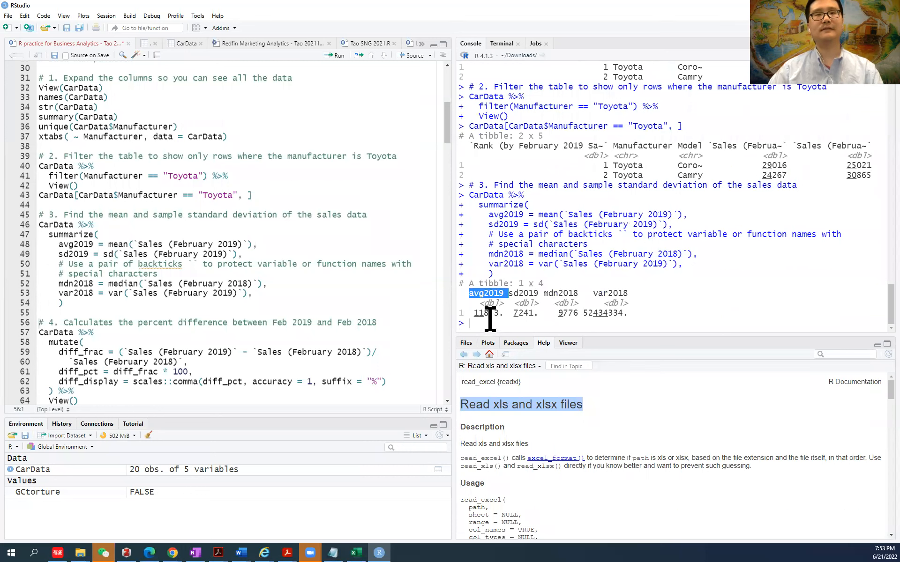
pyautogui.click(489, 314)
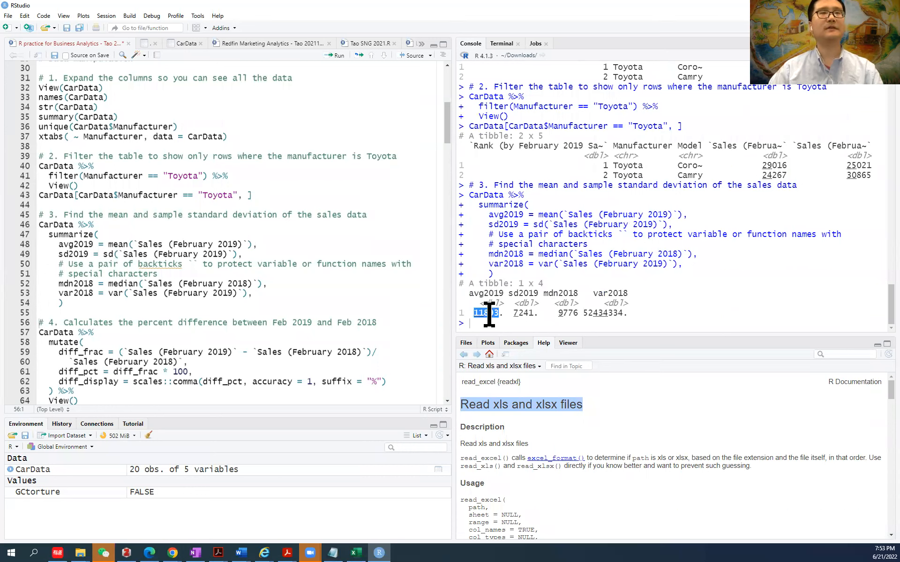
pyautogui.doubleClick(527, 294)
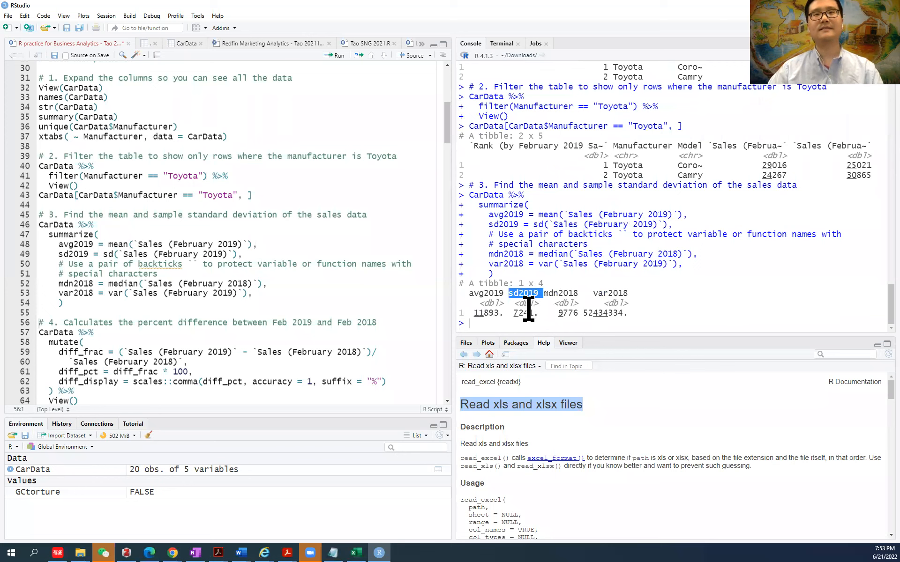
pyautogui.tripleClick(524, 314)
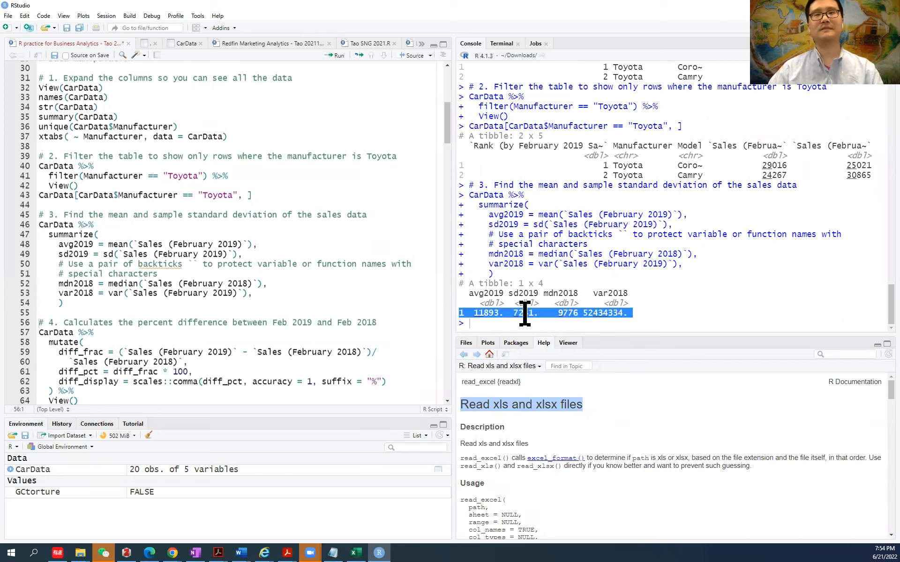
pyautogui.doubleClick(524, 313)
# Compare the mdn2018 and var2018 results in the output with their lines in the summarize code
pyautogui.doubleClick(560, 294)
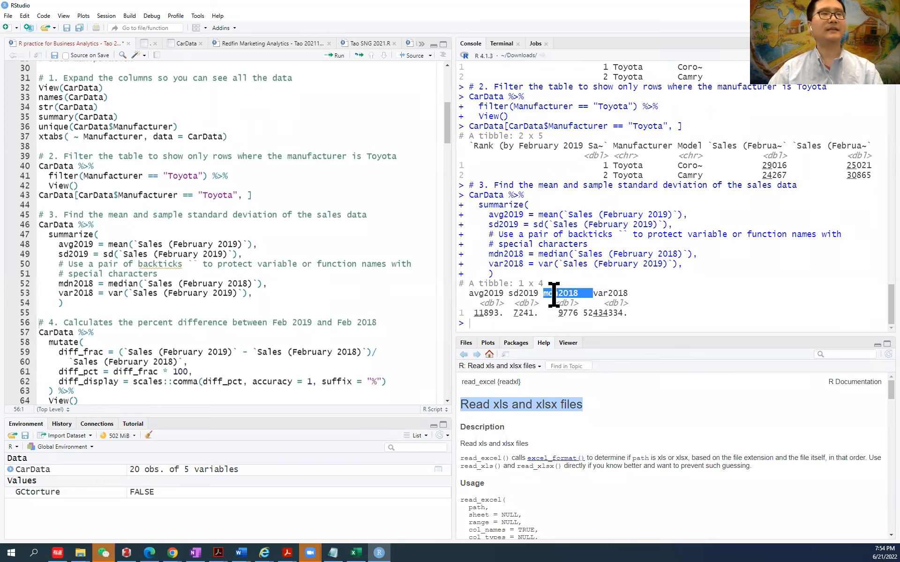
pyautogui.click(58, 283)
pyautogui.keyDown('shift'); pyautogui.click(267, 284); pyautogui.keyUp('shift')
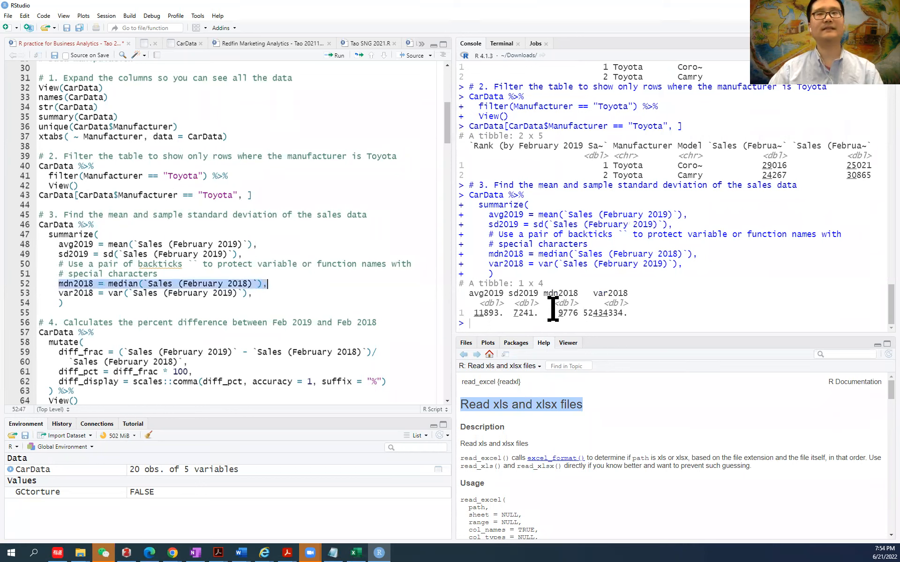
pyautogui.doubleClick(568, 313)
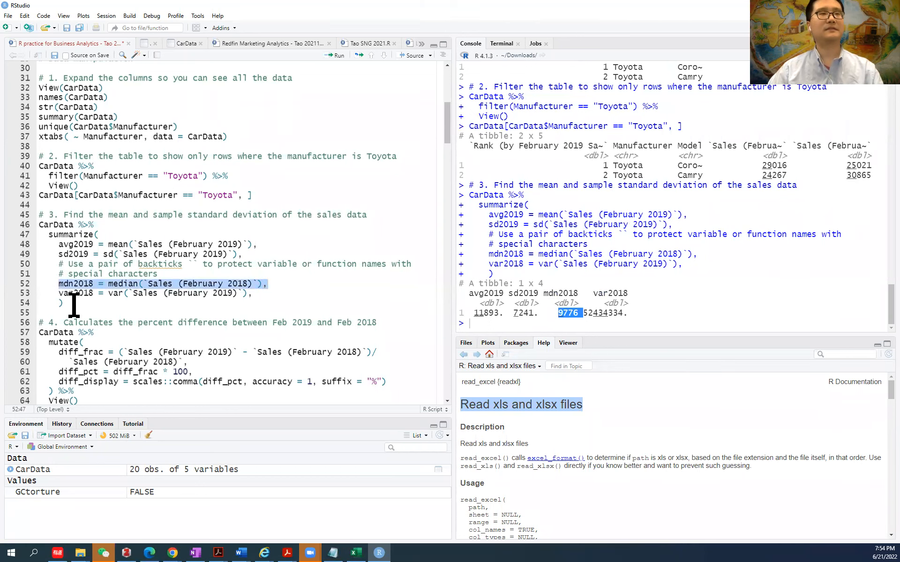
pyautogui.click(60, 294)
pyautogui.keyDown('shift'); pyautogui.click(259, 294); pyautogui.keyUp('shift')
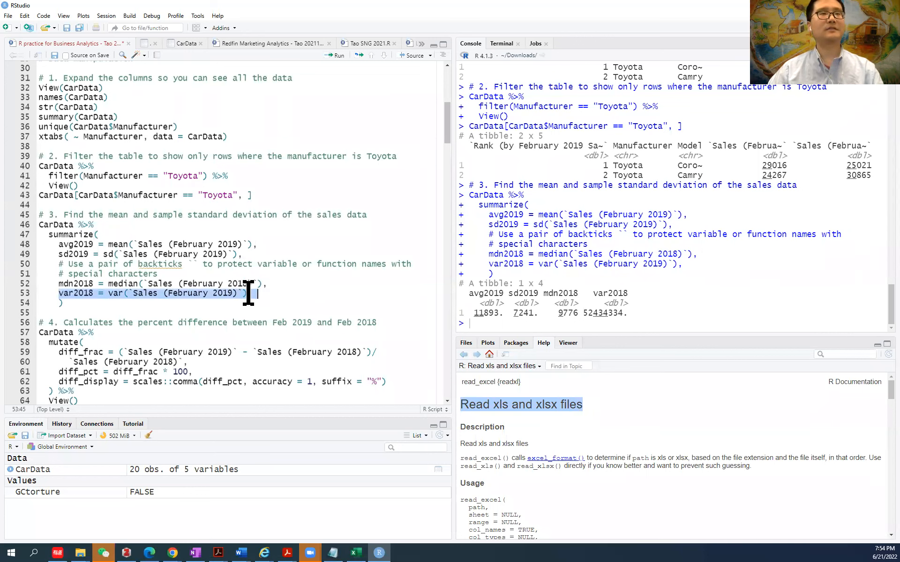
pyautogui.doubleClick(614, 294)
pyautogui.doubleClick(609, 312)
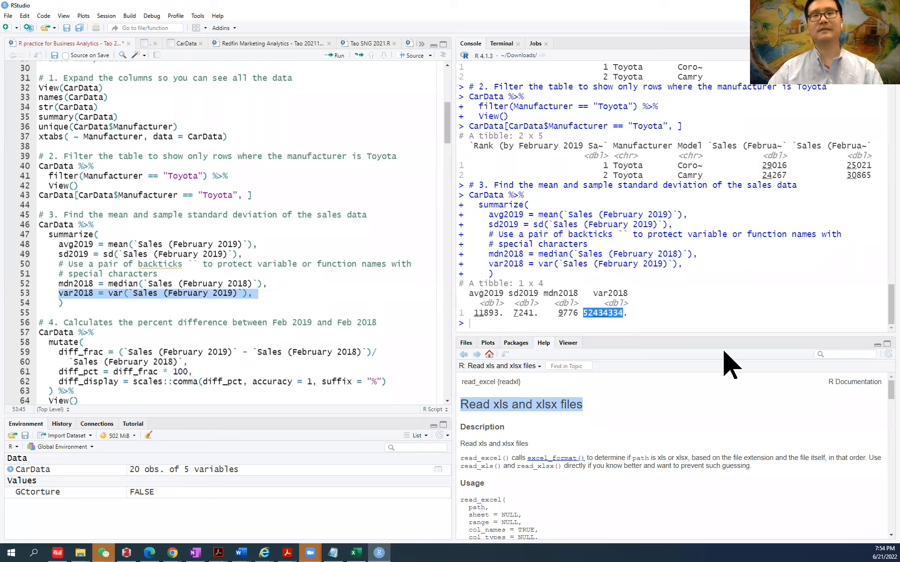
pyautogui.click(696, 315)
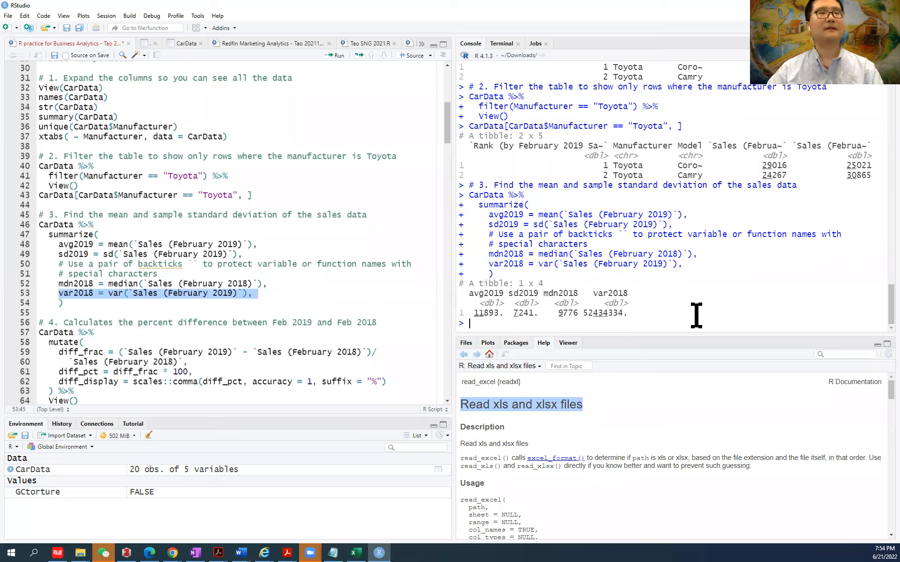
pyautogui.doubleClick(612, 313)
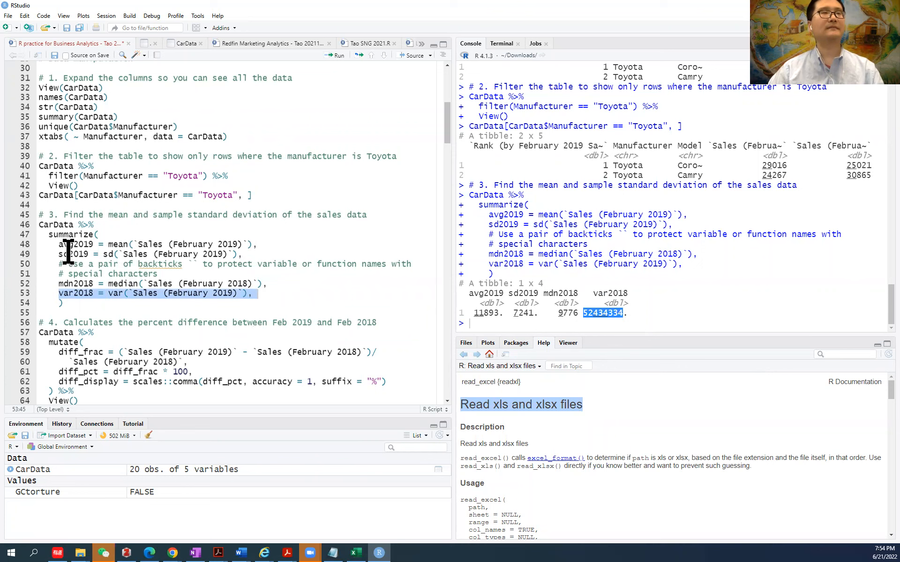
pyautogui.click(50, 235)
pyautogui.moveTo(48, 234); pyautogui.dragTo(225, 316)
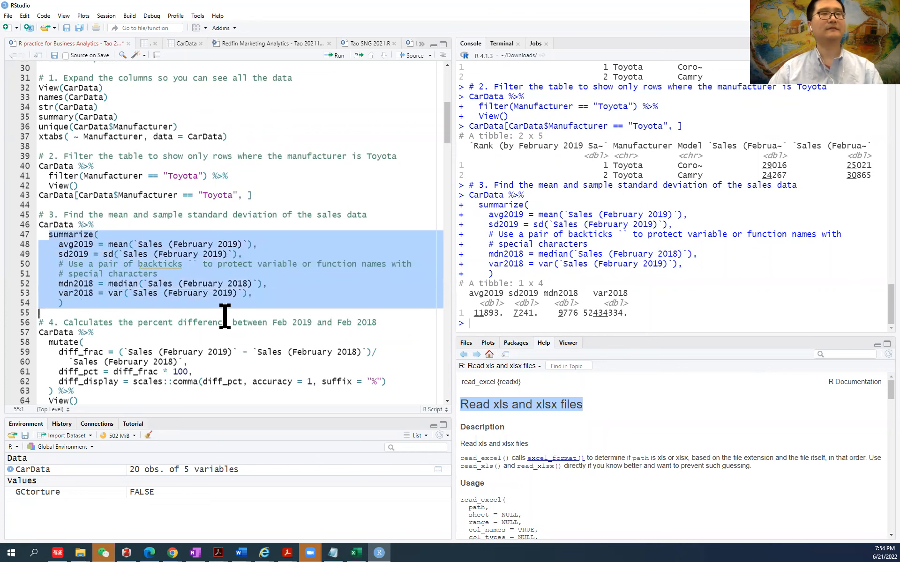
pyautogui.click(277, 307)
# Examine the section 4 mutate call on CarData and the numerator and denominator of its diff_frac formula
pyautogui.scroll(-4, 278, 307)
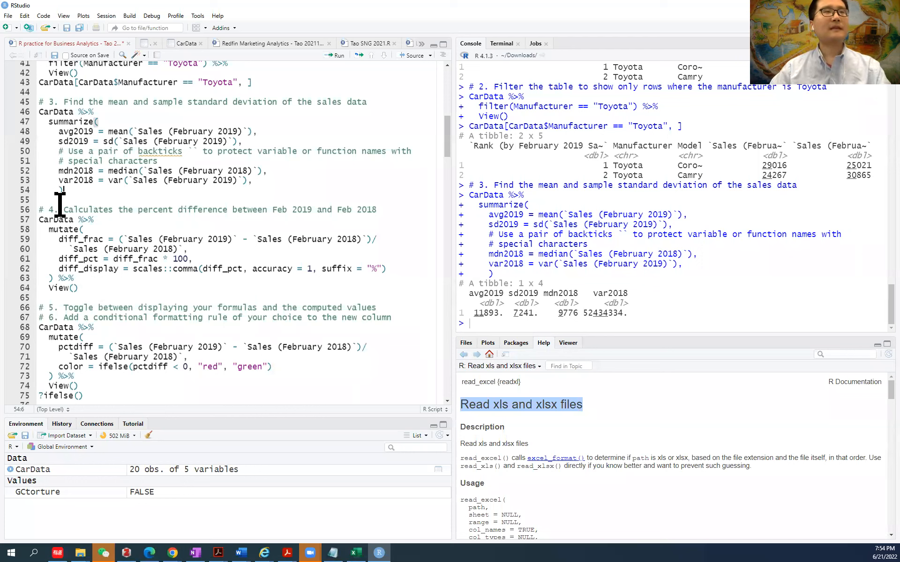
pyautogui.doubleClick(63, 229)
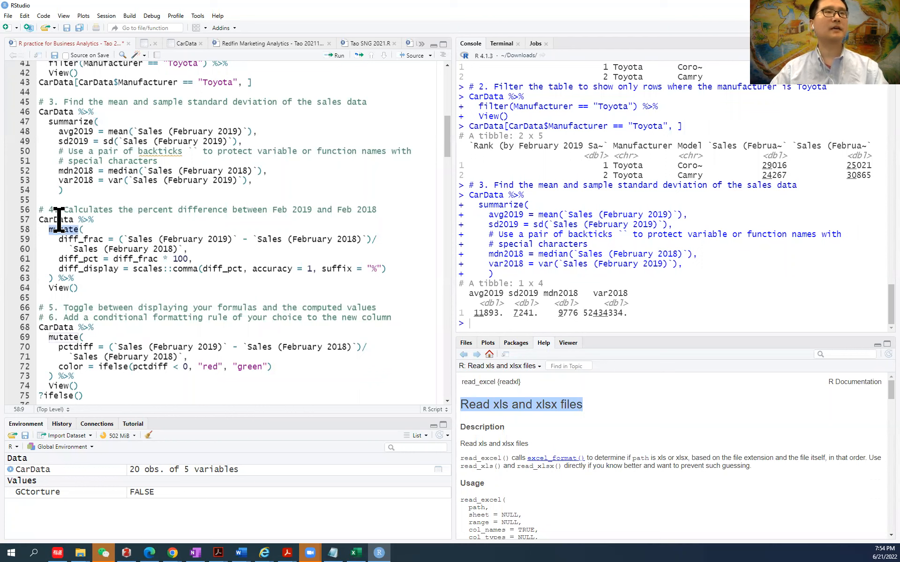
pyautogui.doubleClick(56, 219)
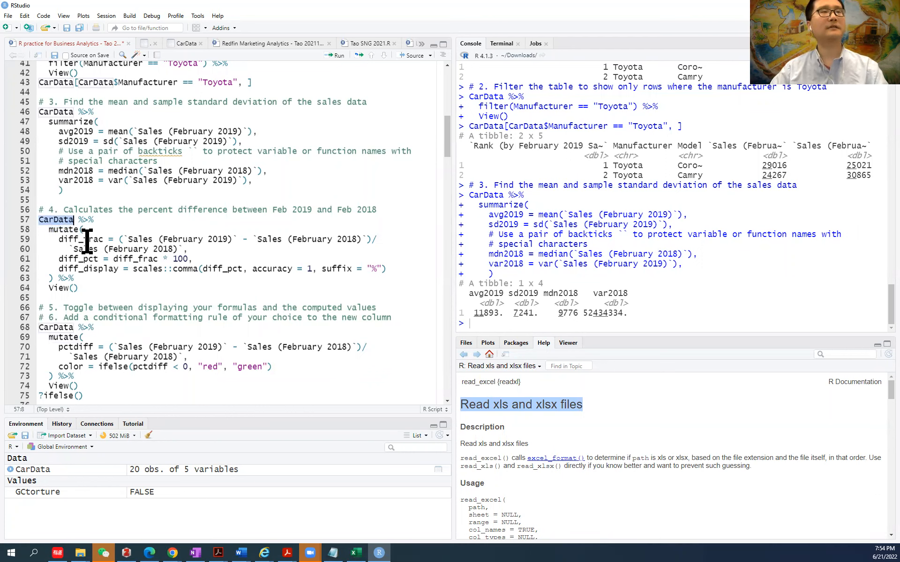
pyautogui.doubleClick(90, 239)
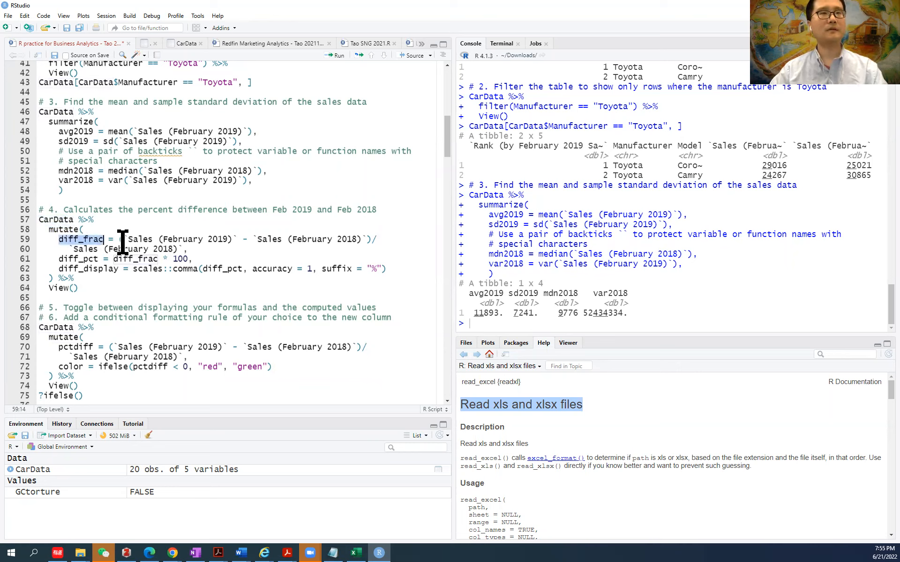
pyautogui.moveTo(123, 239); pyautogui.dragTo(369, 241)
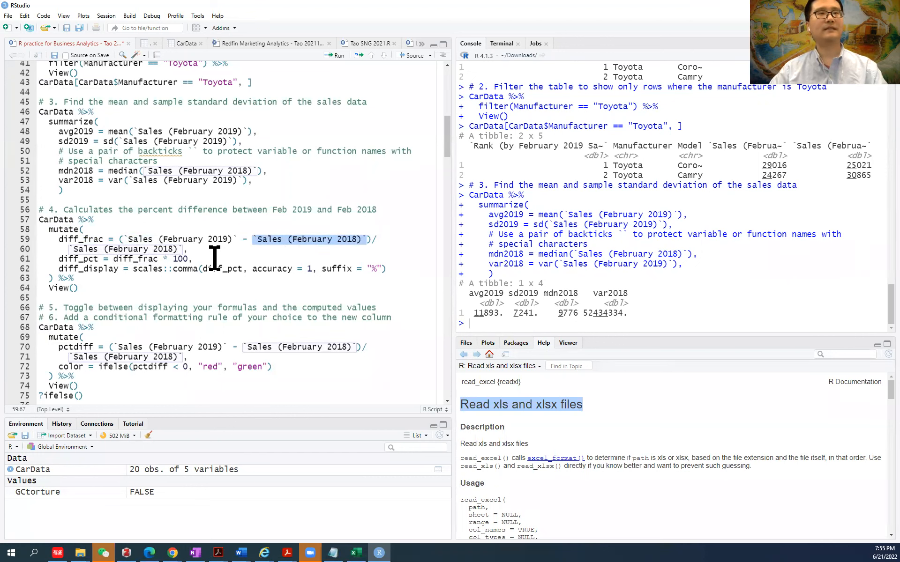
pyautogui.click(117, 240)
pyautogui.moveTo(118, 240); pyautogui.dragTo(373, 241)
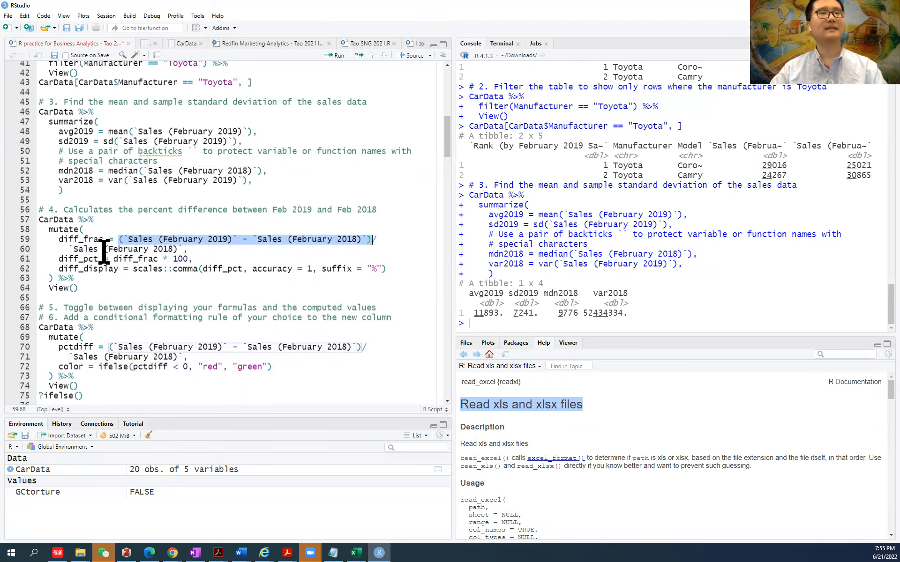
pyautogui.click(71, 248)
pyautogui.moveTo(71, 249); pyautogui.dragTo(182, 250)
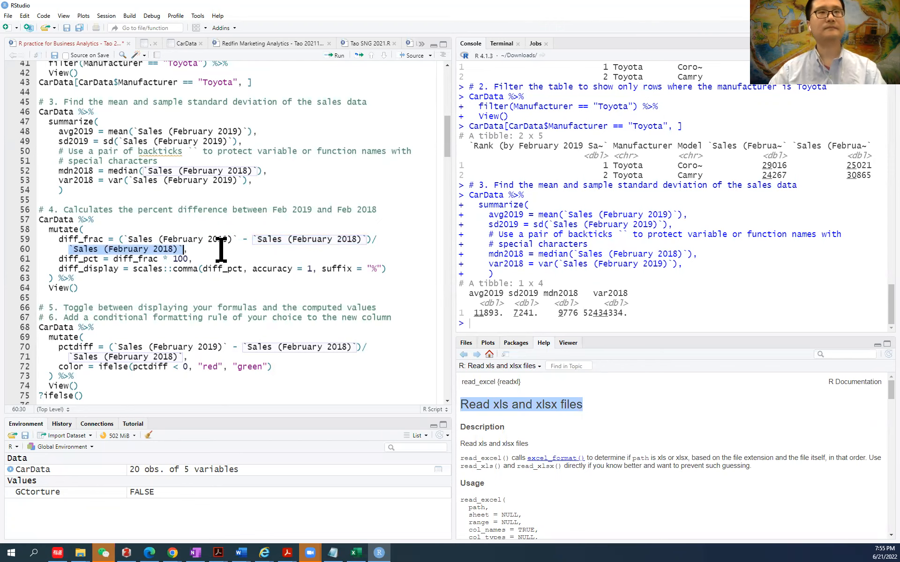
pyautogui.scroll(-1, 221, 250)
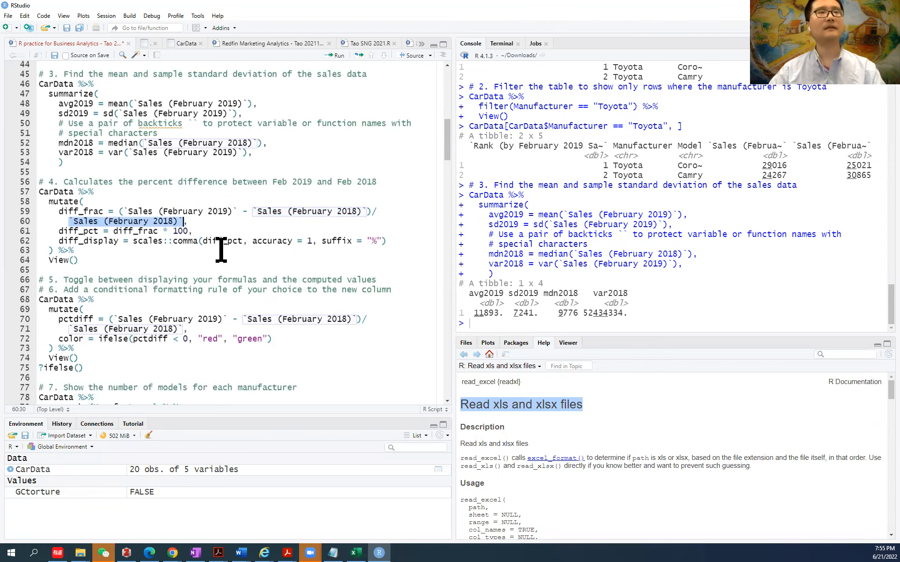
# Review how the mutate code derives diff_pct from diff_frac and formats diff_display with scales::comma
pyautogui.click(89, 210)
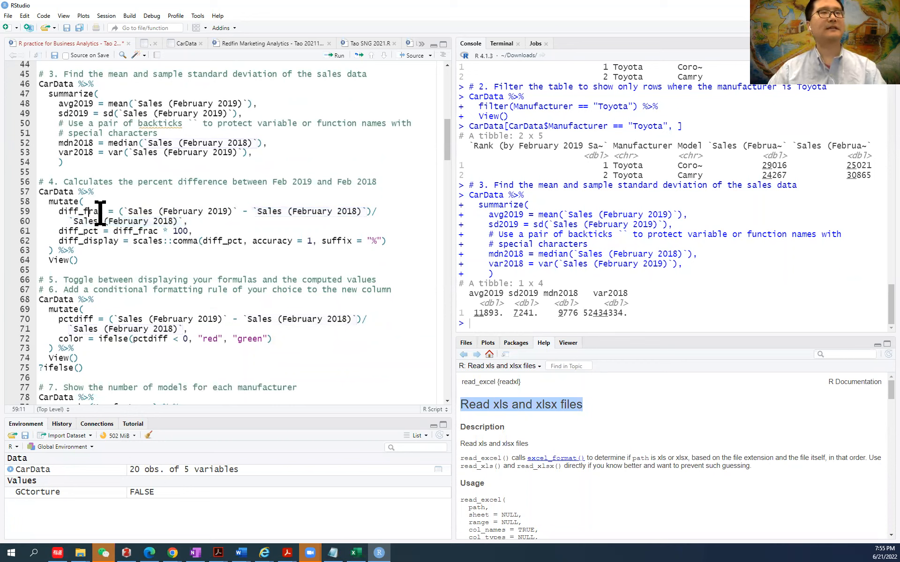
pyautogui.moveTo(59, 214); pyautogui.dragTo(193, 224)
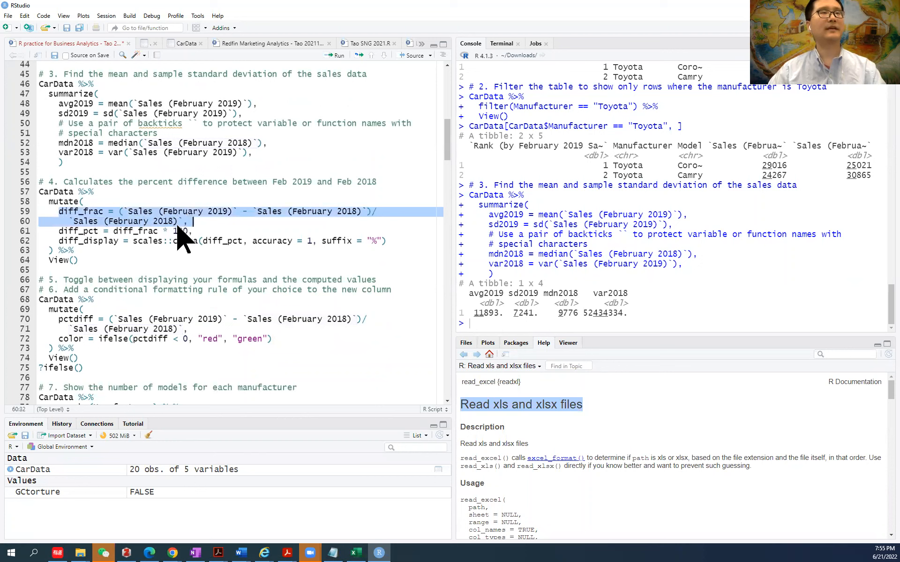
pyautogui.click(100, 211)
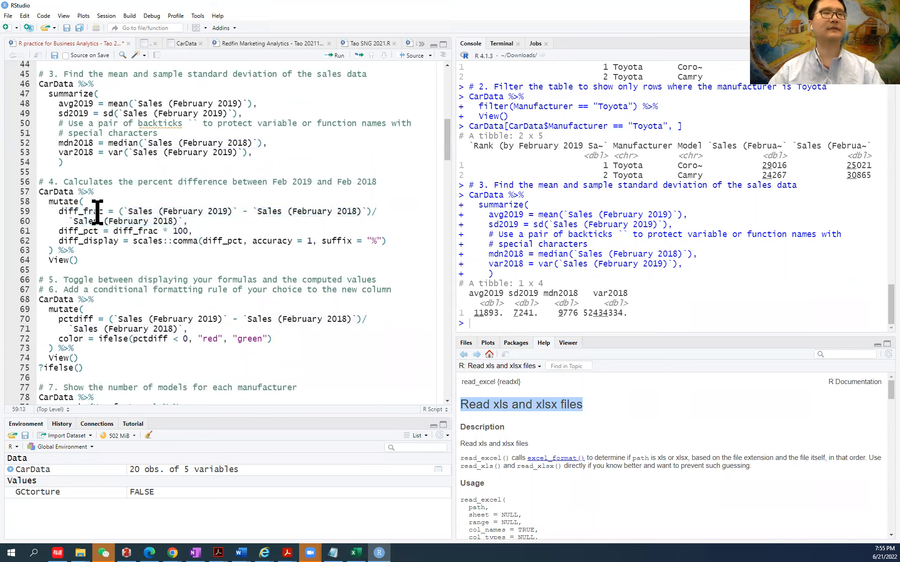
pyautogui.doubleClick(130, 232)
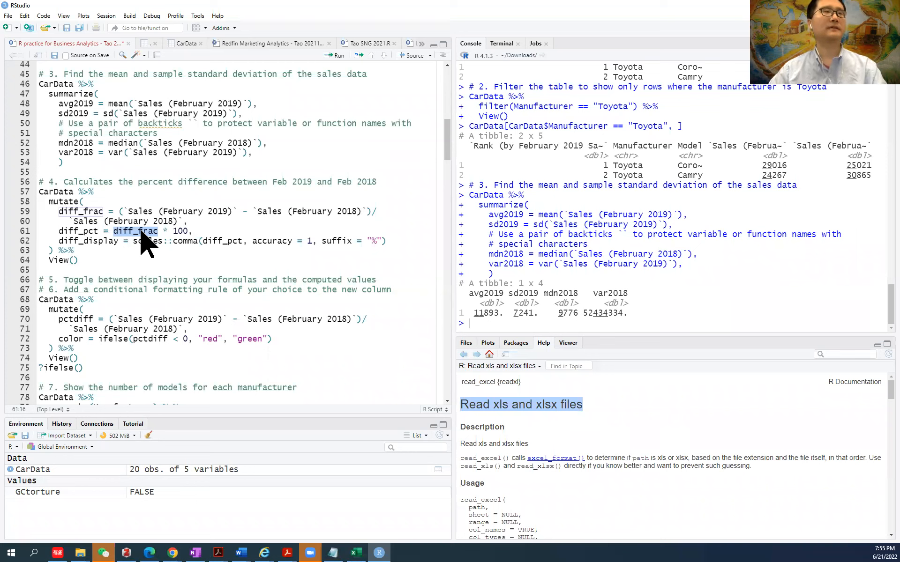
pyautogui.click(173, 230)
pyautogui.moveTo(173, 231); pyautogui.dragTo(186, 231)
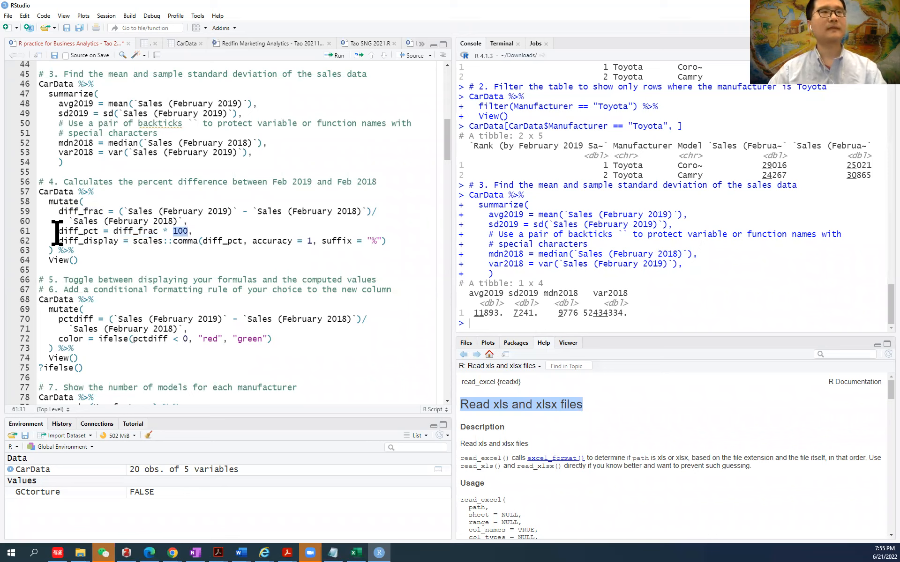
pyautogui.keyDown('shift'); pyautogui.click(211, 232); pyautogui.keyUp('shift')
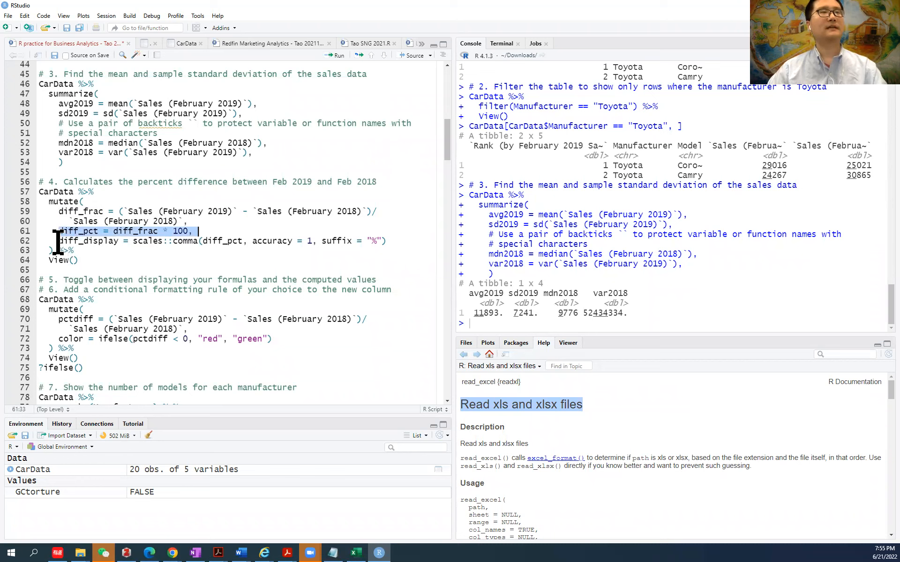
pyautogui.moveTo(59, 242); pyautogui.dragTo(385, 246)
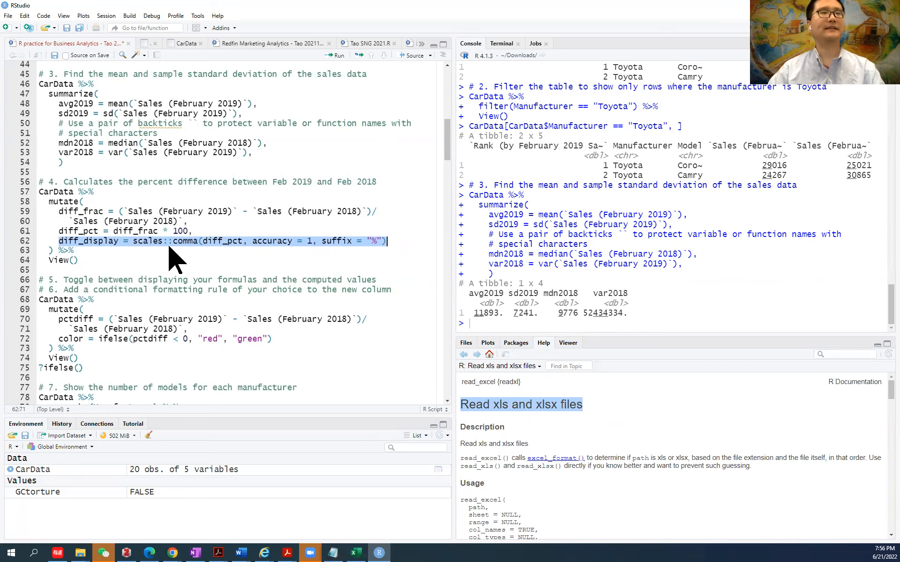
# Run the section 4 mutate code to view CarData with the diff_frac, diff_pct and diff_display columns
pyautogui.click(40, 192)
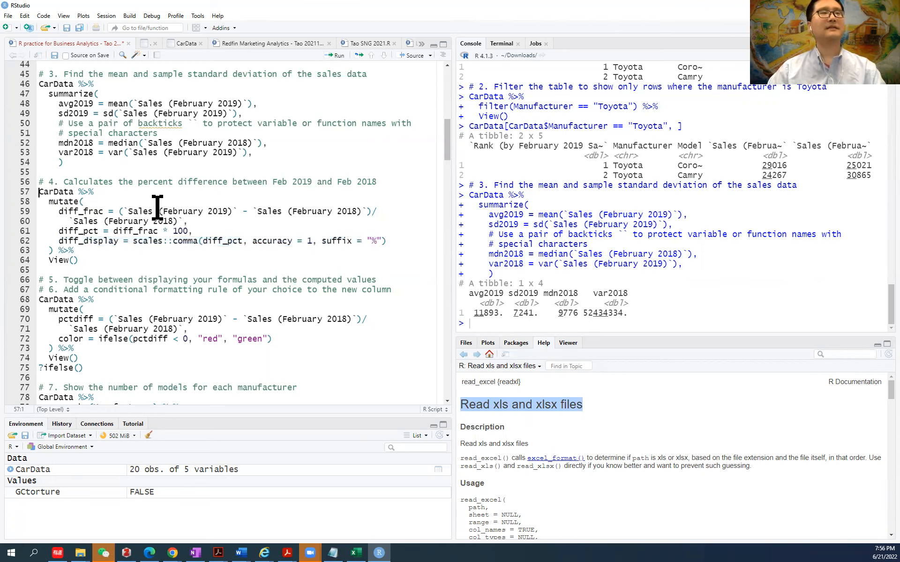
pyautogui.hotkey('ctrl', 'Return')
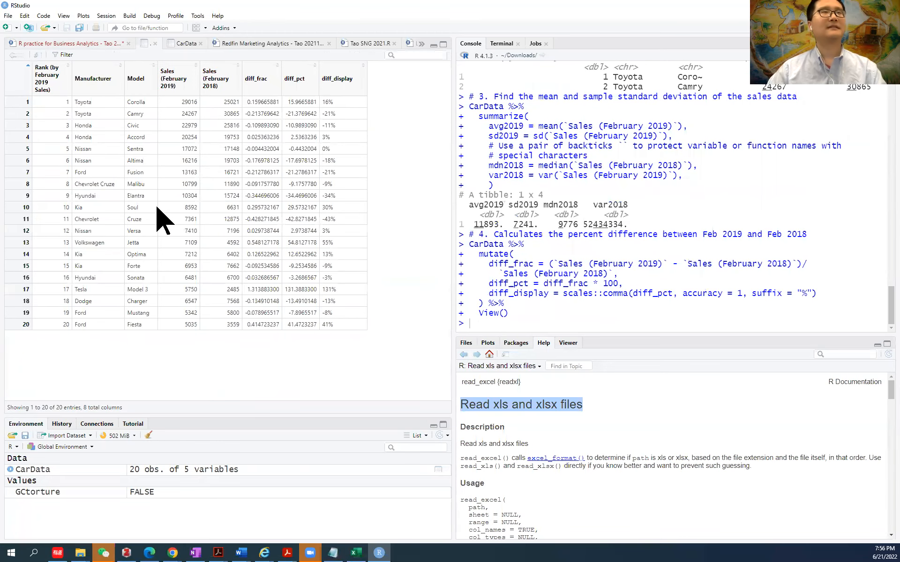
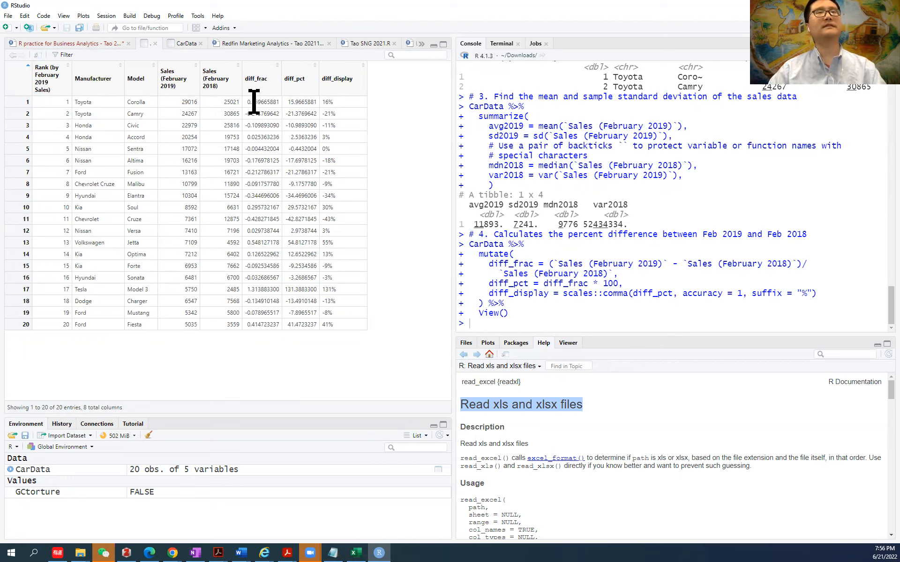
pyautogui.moveTo(297, 85)
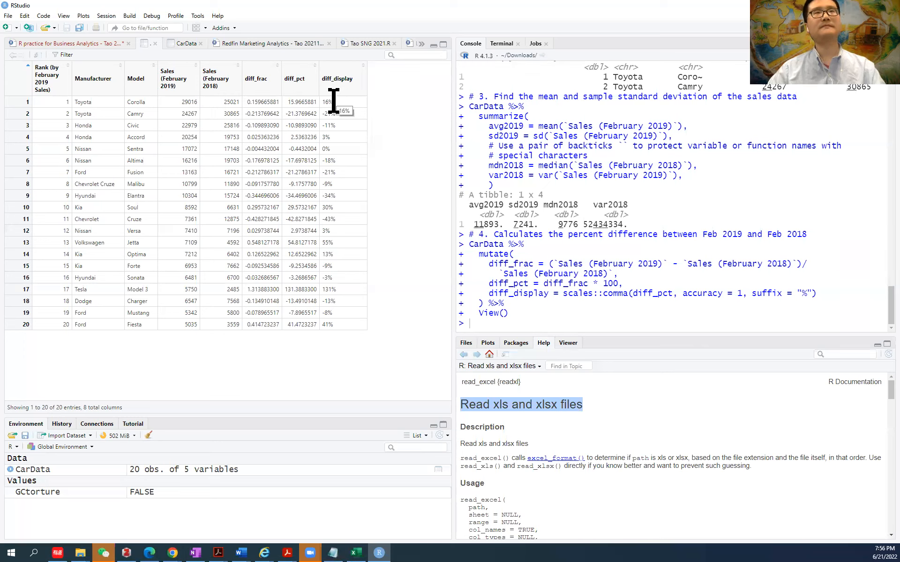
# Compare the diff_frac, diff_pct and diff_display values in the table, mainly for the Toyota Corolla row
pyautogui.moveTo(332, 101); pyautogui.dragTo(322, 101)
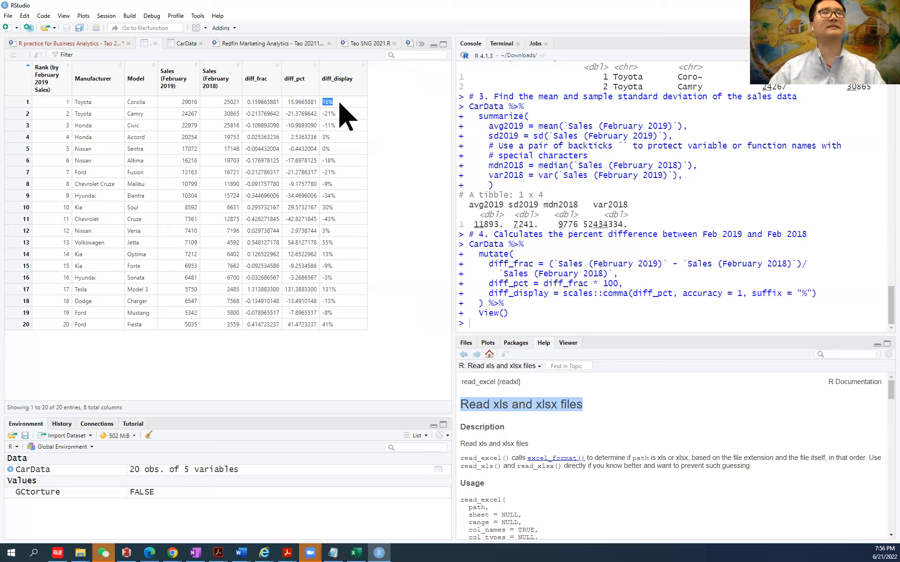
pyautogui.moveTo(74, 101); pyautogui.dragTo(150, 105)
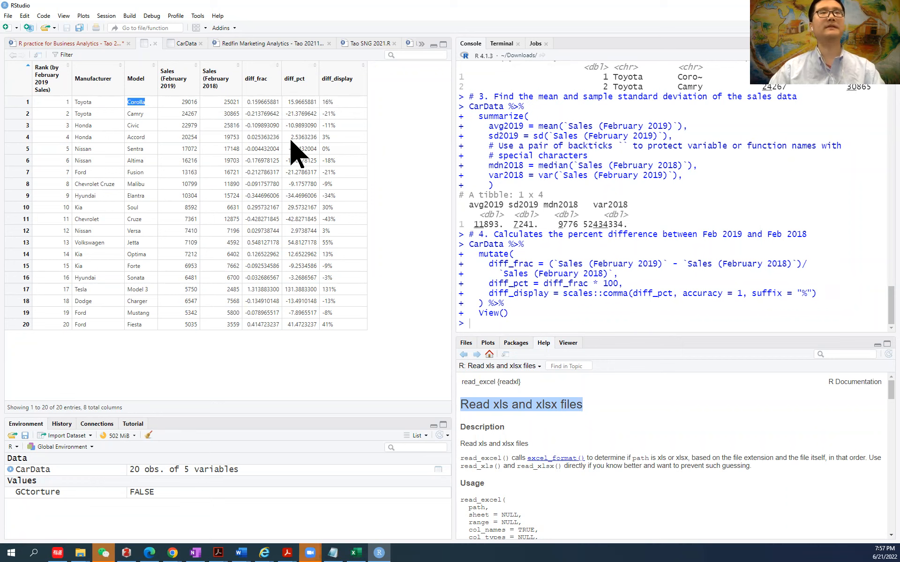
pyautogui.moveTo(292, 136); pyautogui.dragTo(317, 148)
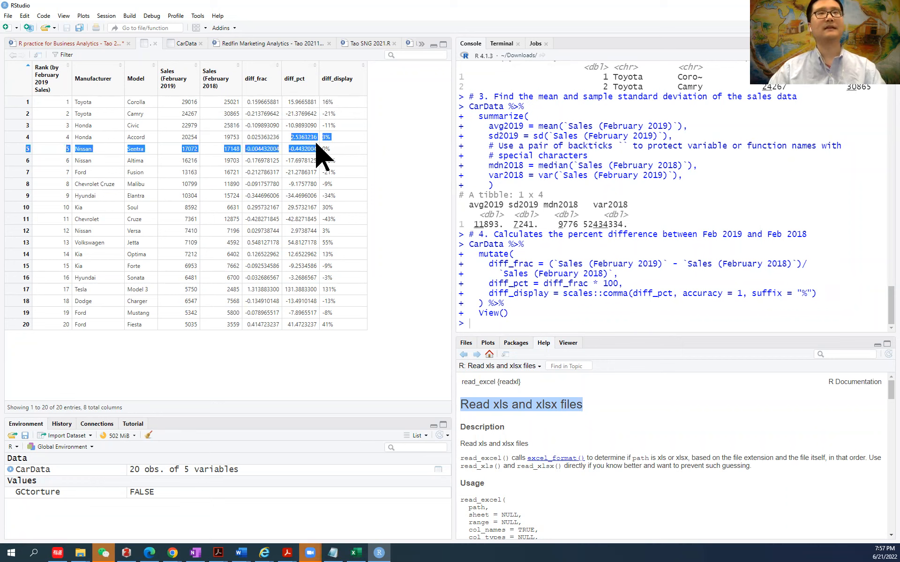
pyautogui.click(314, 162)
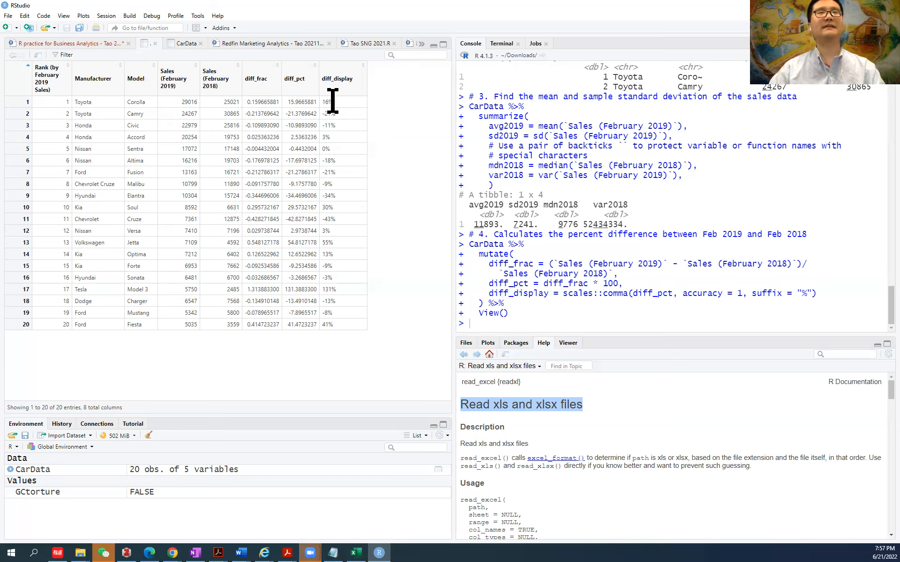
pyautogui.moveTo(332, 102); pyautogui.dragTo(314, 104)
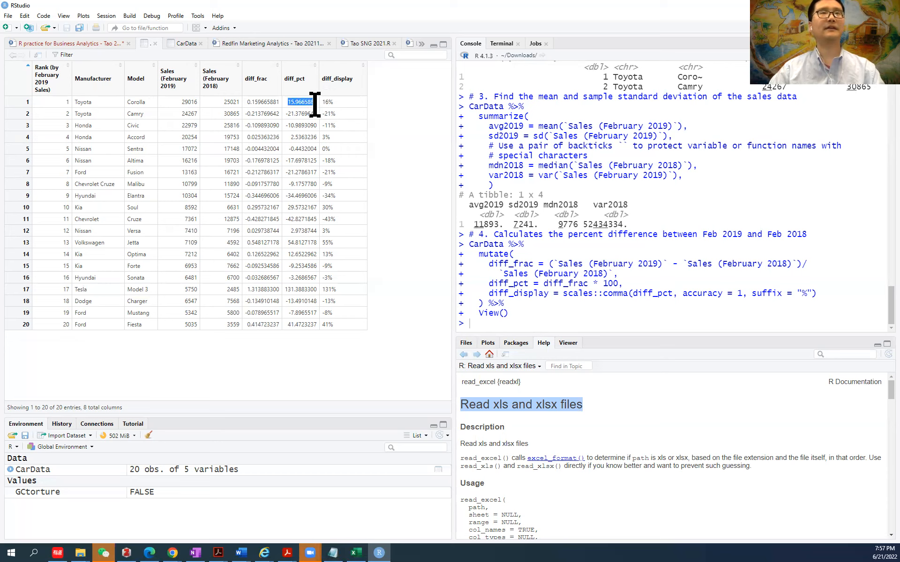
pyautogui.click(257, 103)
pyautogui.moveTo(322, 102); pyautogui.dragTo(333, 104)
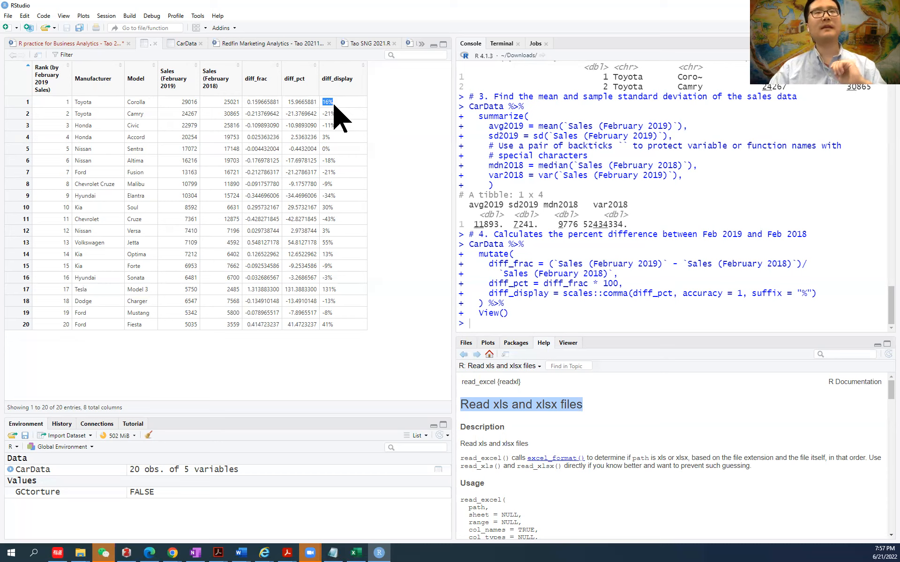
# Return to the practice script and review the conditional formatting code under sections 5 and 6
pyautogui.click(96, 44)
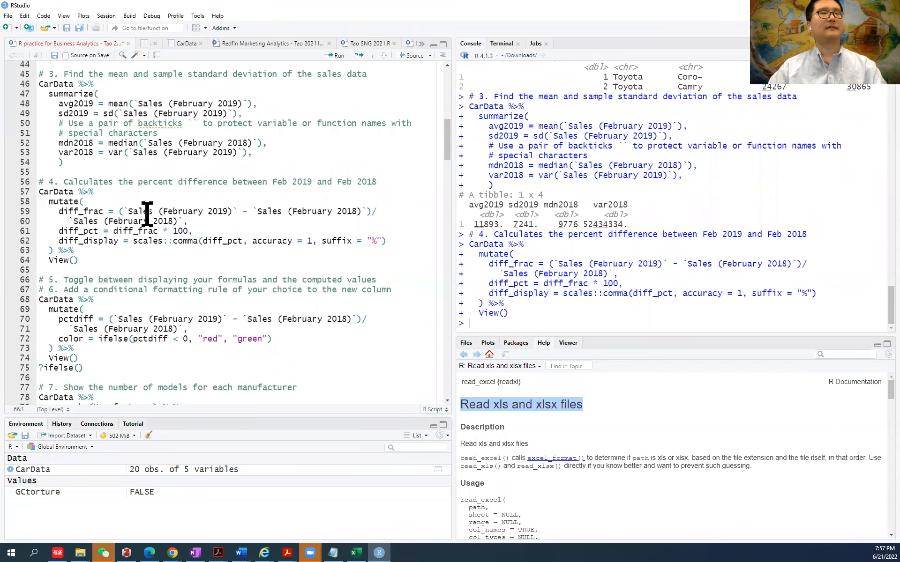
pyautogui.scroll(-2, 141, 221)
pyautogui.scroll(1, 153, 232)
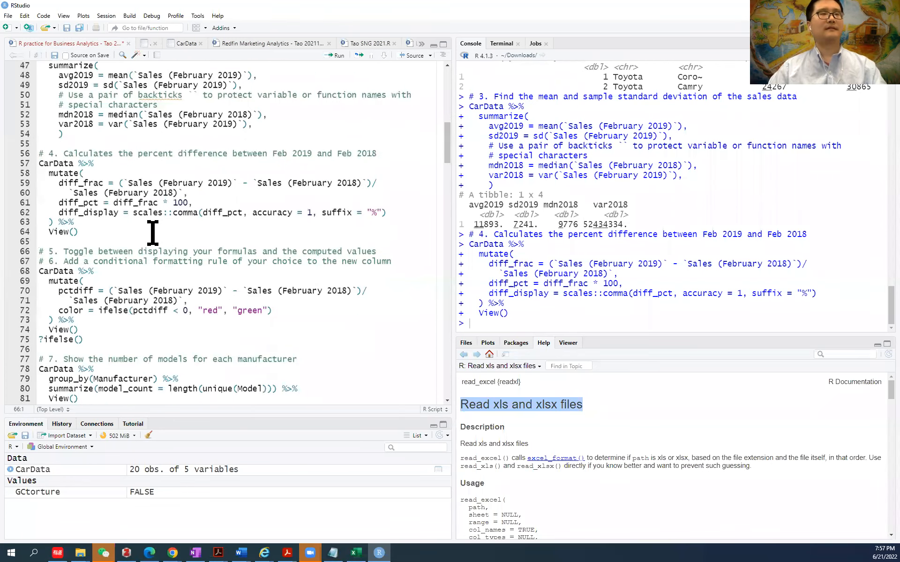
pyautogui.scroll(-2, 153, 232)
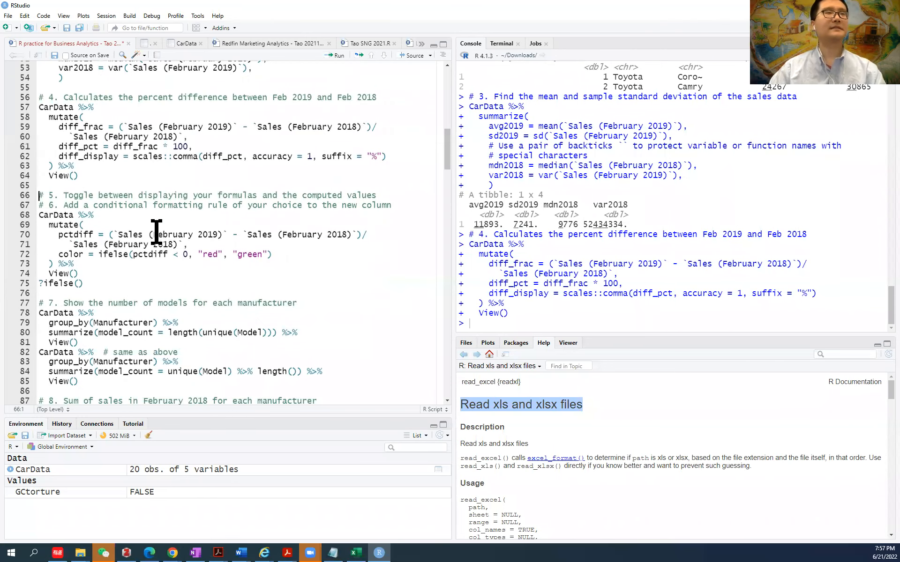
pyautogui.click(118, 282)
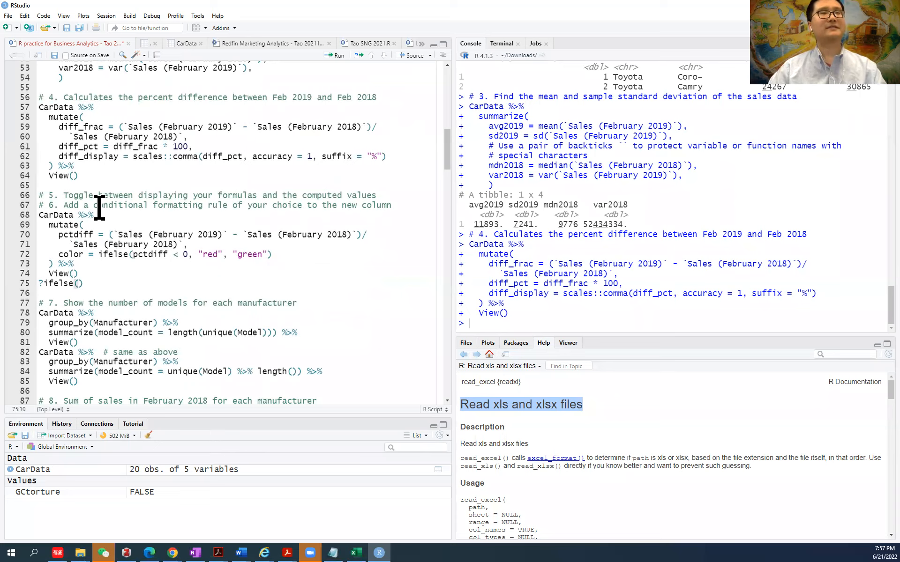
pyautogui.moveTo(94, 207); pyautogui.dragTo(92, 270)
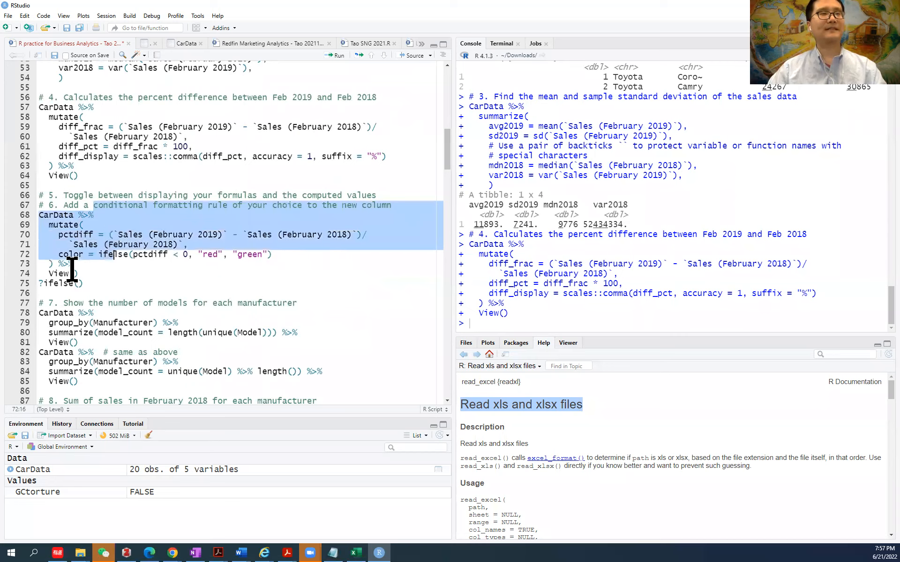
pyautogui.click(83, 277)
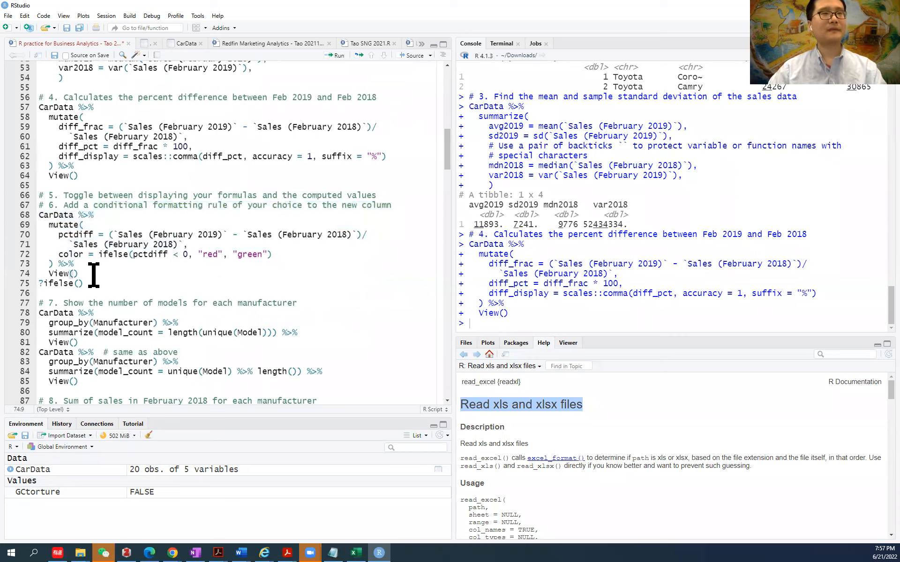
# Compare the percent-difference table with the section 6 ifelse line that assigns "red" or "green"
pyautogui.click(146, 45)
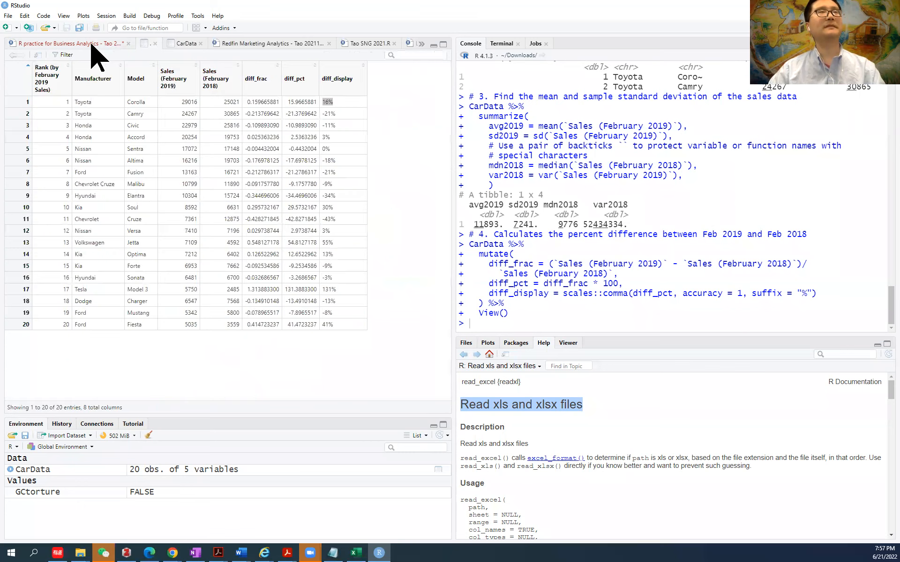
pyautogui.click(96, 47)
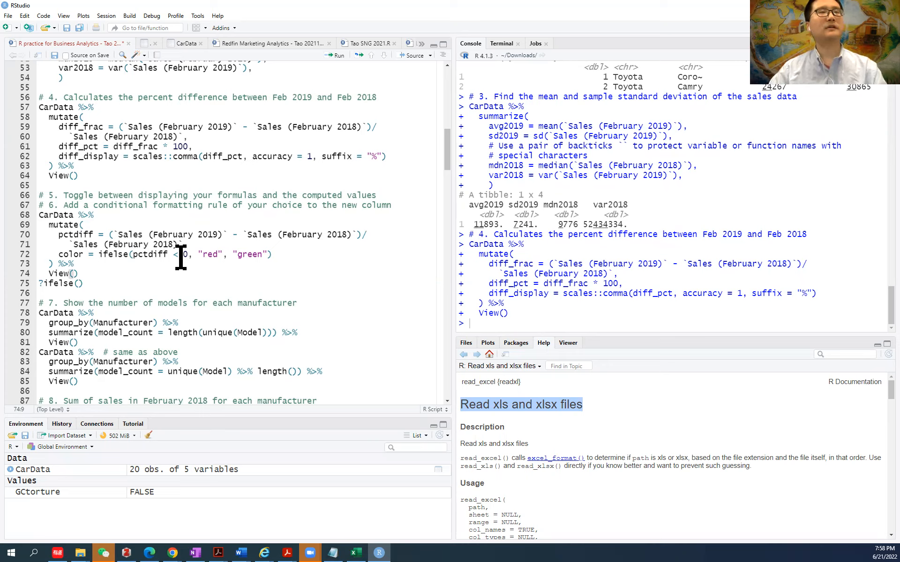
pyautogui.click(216, 254)
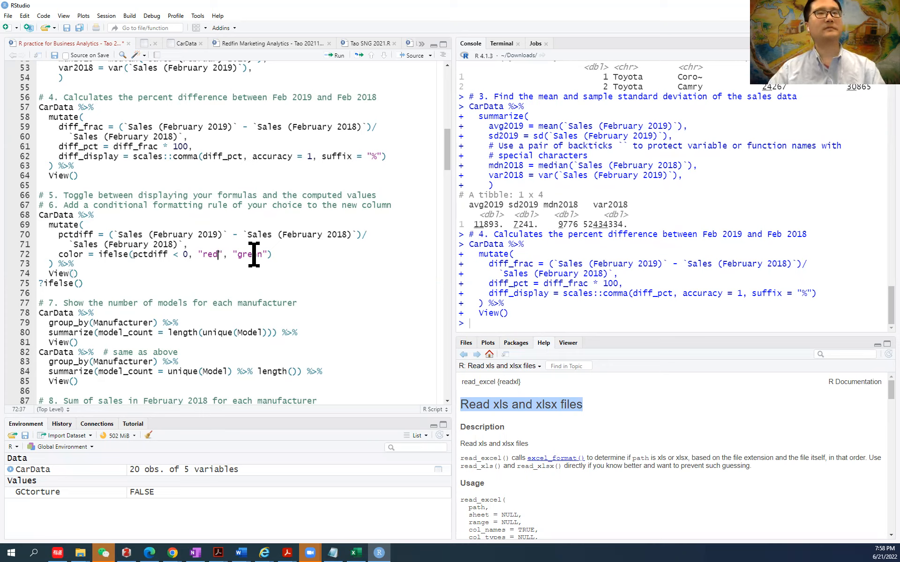
pyautogui.doubleClick(253, 254)
pyautogui.tripleClick(106, 256)
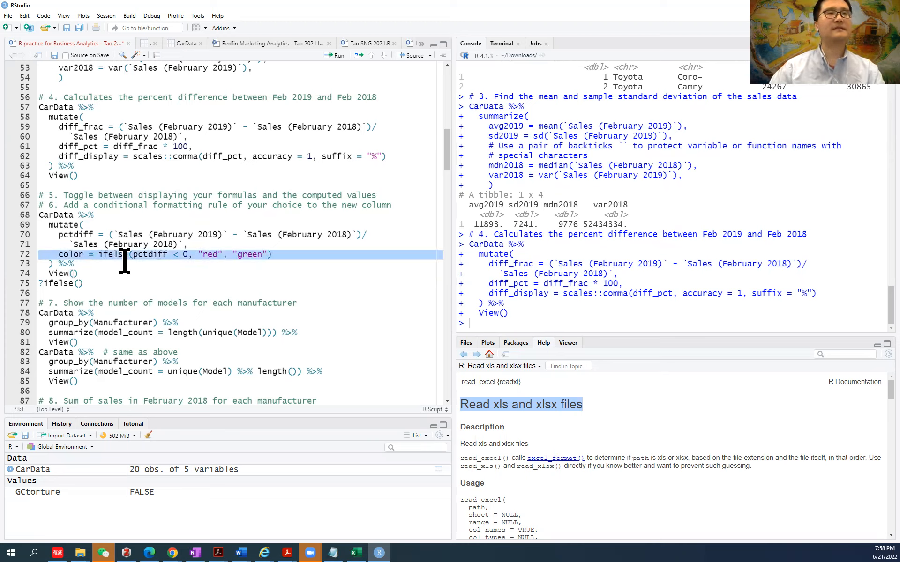
# Replace pctdiff with diff_frac in both the formula and the ifelse condition of the section 6 mutate code
pyautogui.doubleClick(75, 234)
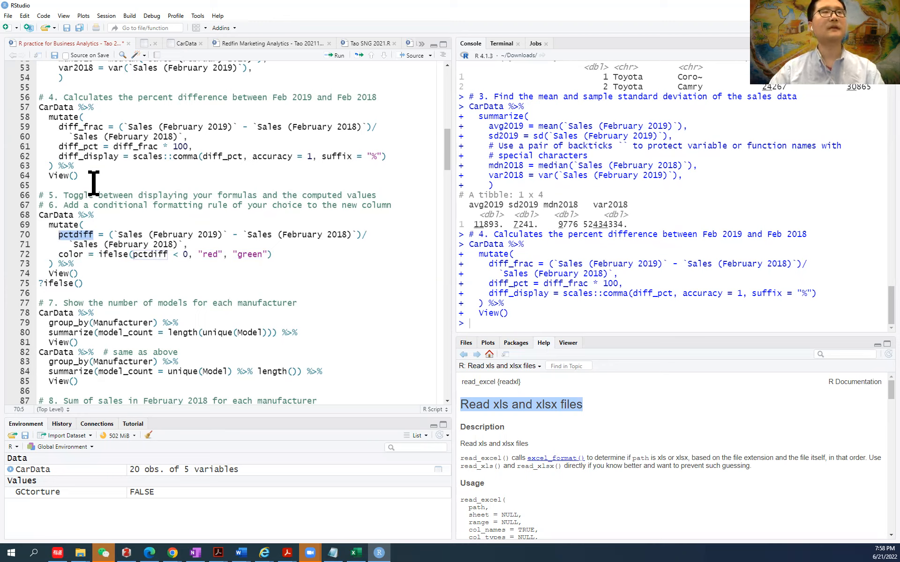
pyautogui.doubleClick(84, 127)
pyautogui.hotkey('ctrl', 'c')
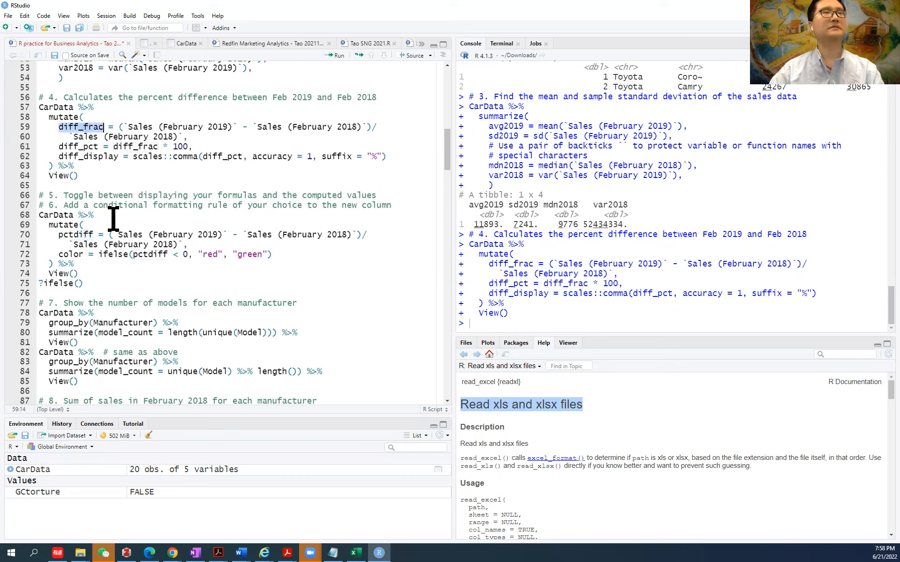
pyautogui.doubleClick(75, 234)
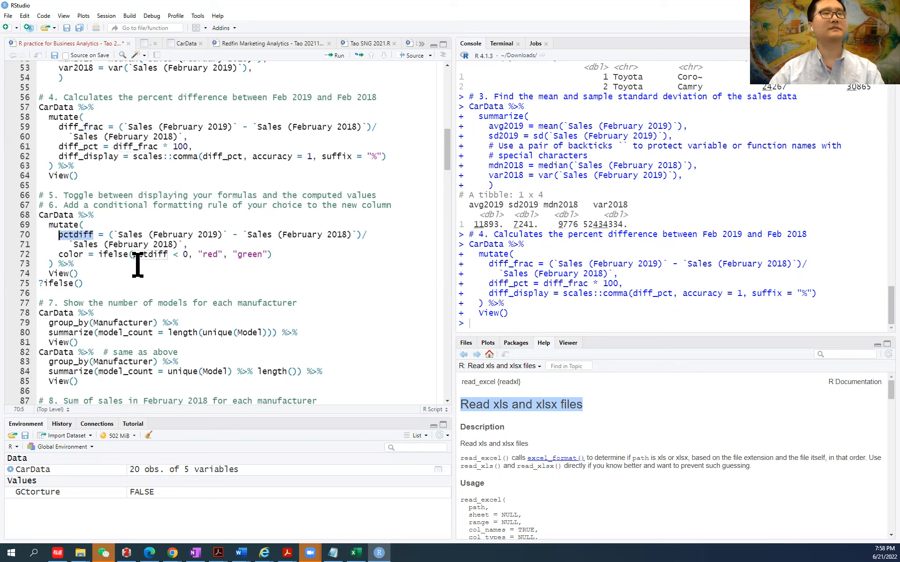
pyautogui.hotkey('ctrl', 'v')
pyautogui.doubleClick(145, 255)
pyautogui.hotkey('ctrl', 'v')
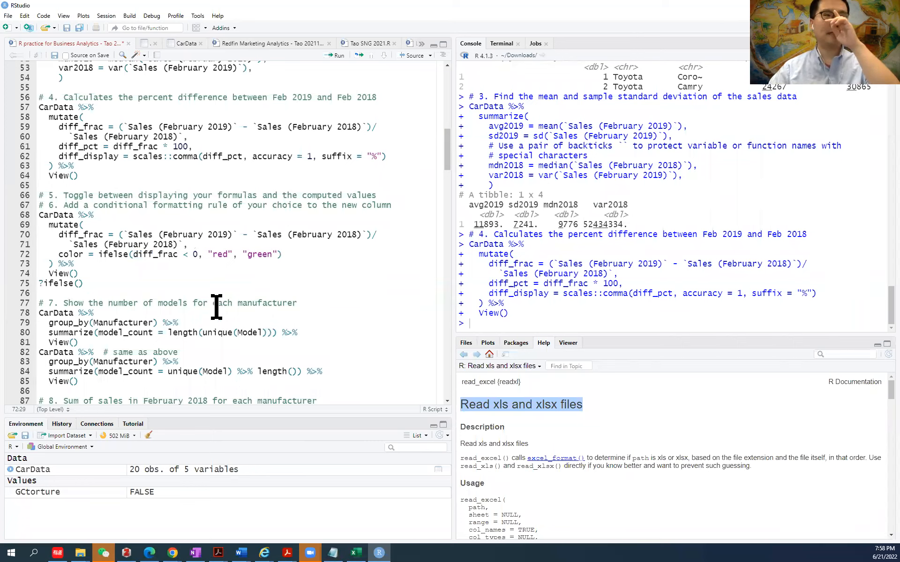
# Run the section 6 mutate code to view CarData with the diff_frac and color columns
pyautogui.click(75, 264)
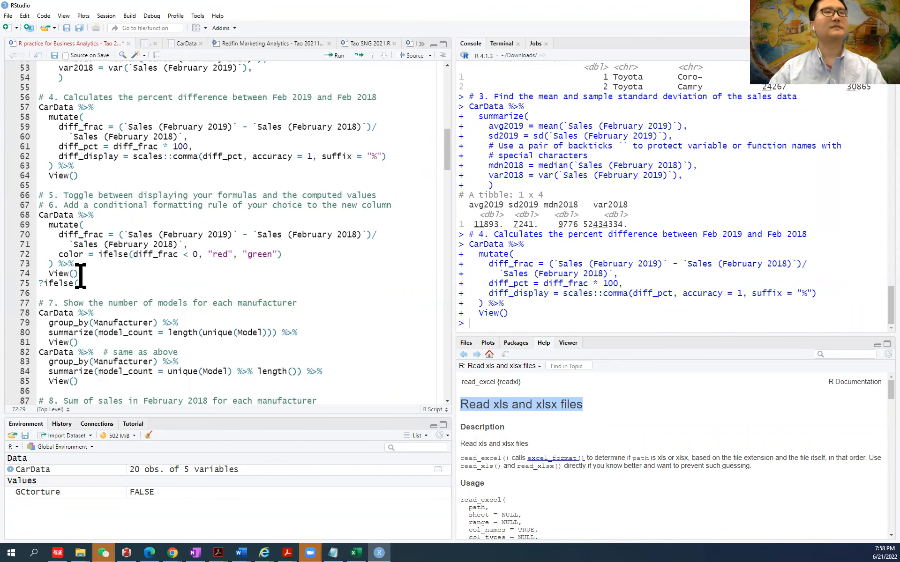
pyautogui.click(35, 215)
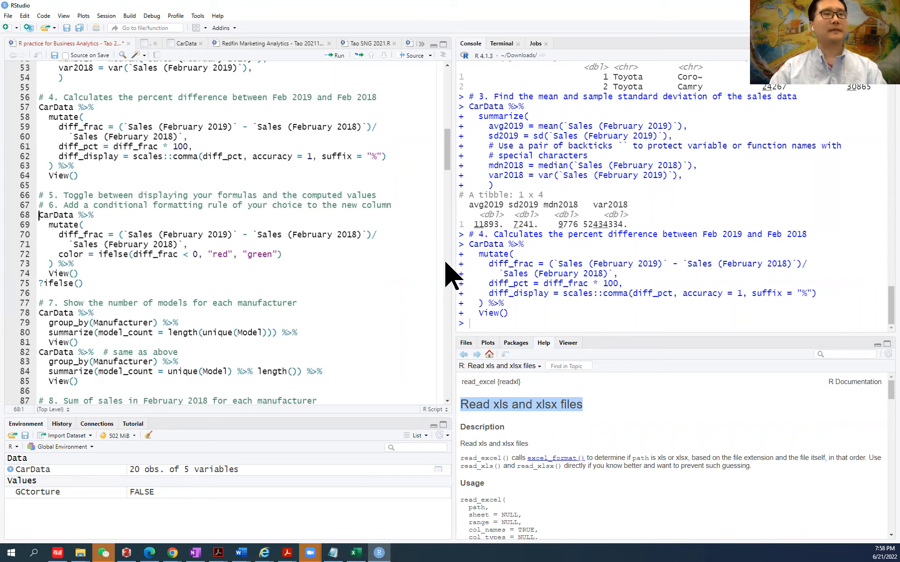
pyautogui.hotkey('ctrl', 'Return')
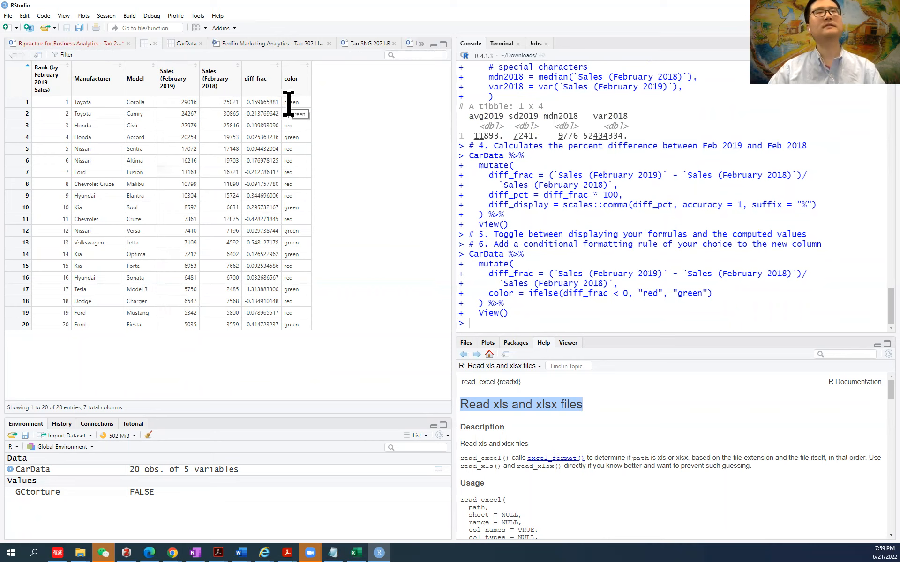
# Examine the color values assigned to the first Toyota and Honda rows against their diff_frac signs
pyautogui.doubleClick(289, 101)
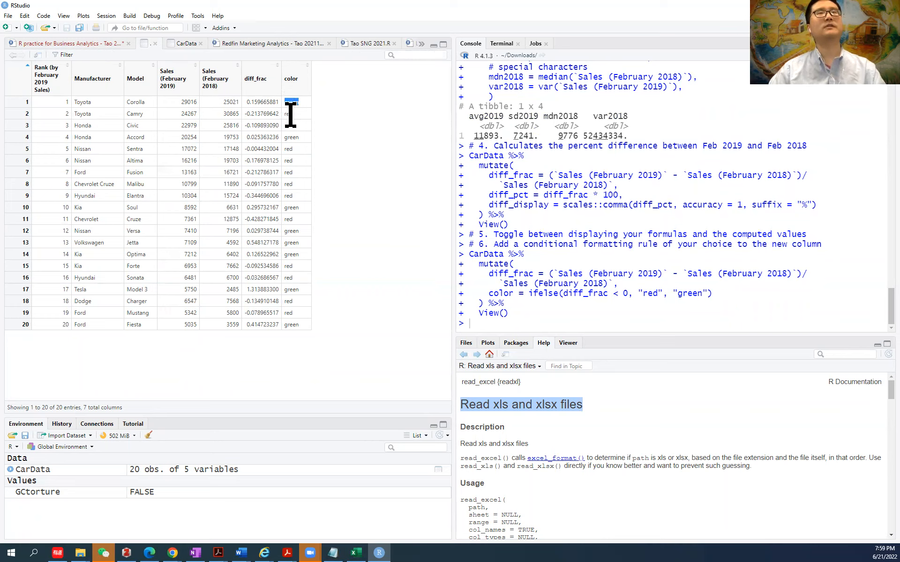
pyautogui.doubleClick(290, 114)
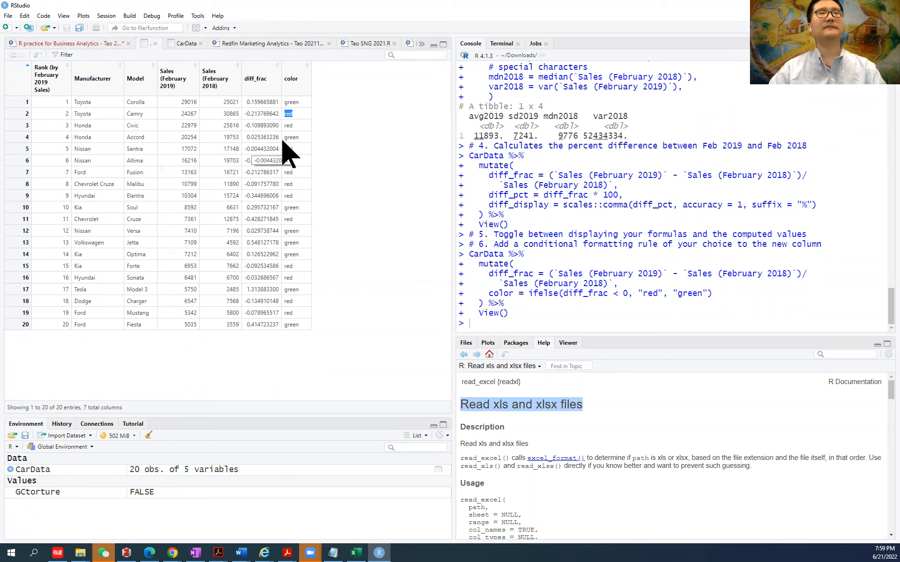
pyautogui.click(291, 124)
# Run ?ifelse() from the script, open the base package's Conditional Element Selection help, and read its usage and arguments
pyautogui.click(70, 44)
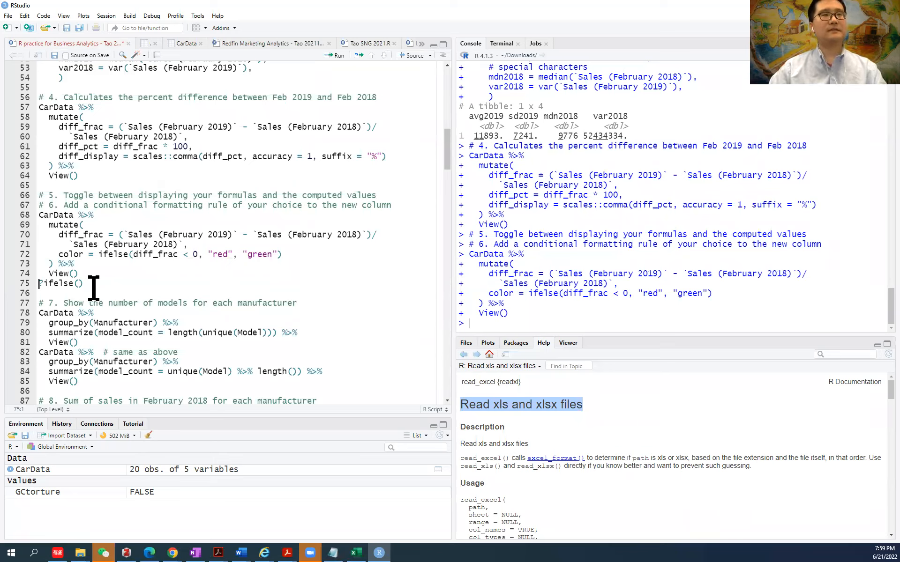
pyautogui.hotkey('ctrl', 'Return')
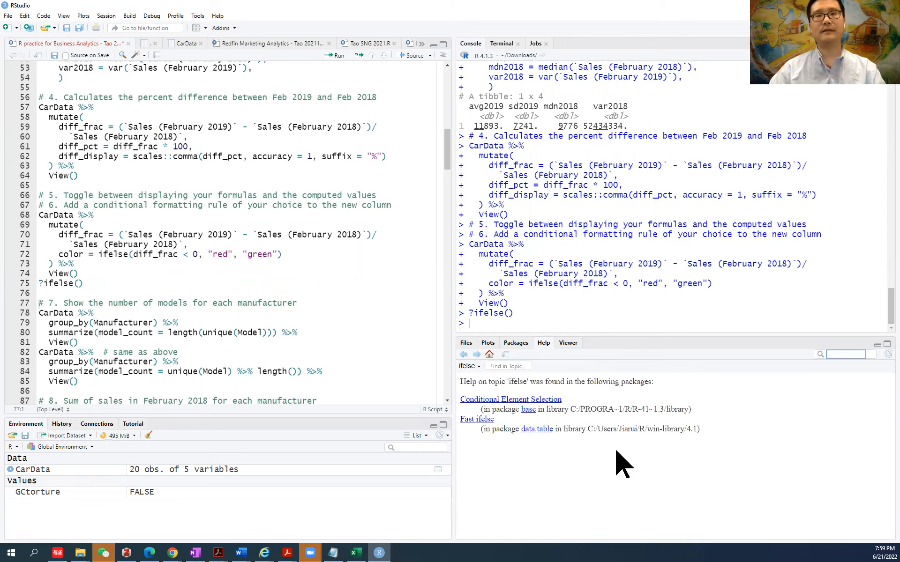
pyautogui.click(534, 400)
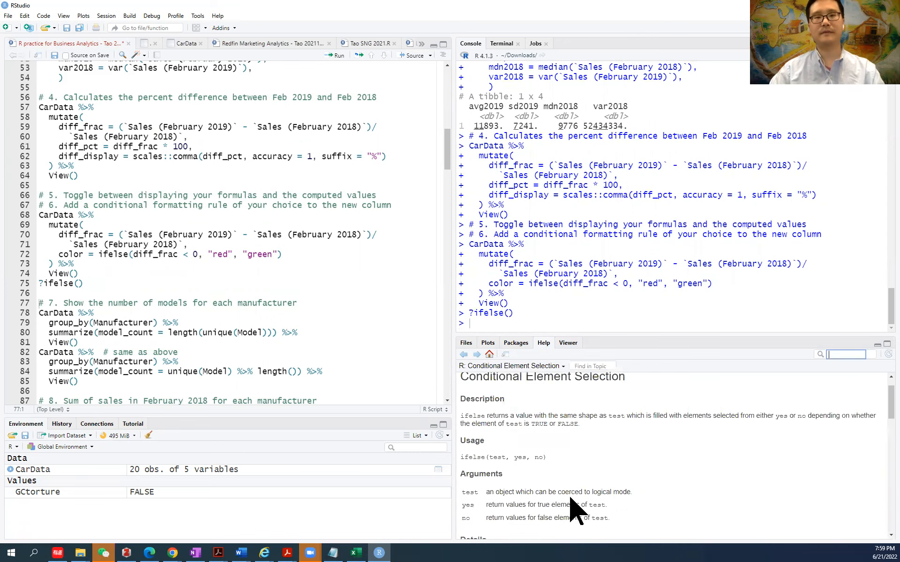
pyautogui.scroll(-2, 576, 510)
pyautogui.moveTo(461, 428); pyautogui.dragTo(639, 508)
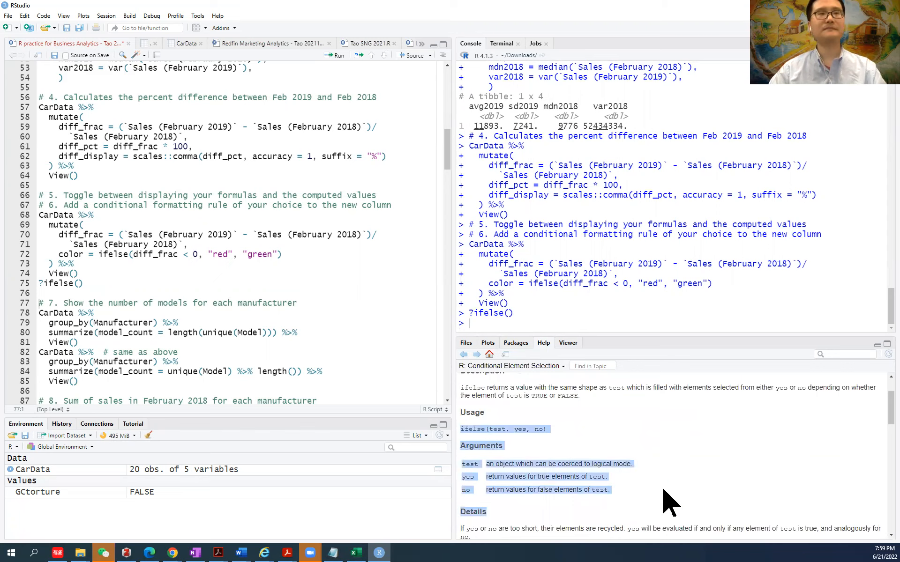
pyautogui.click(675, 502)
# Read the section 7 task on models per manufacturer and review the Model column, C2:C21, in Excel's car_data sheet
pyautogui.scroll(-2, 261, 331)
pyautogui.scroll(-1, 262, 331)
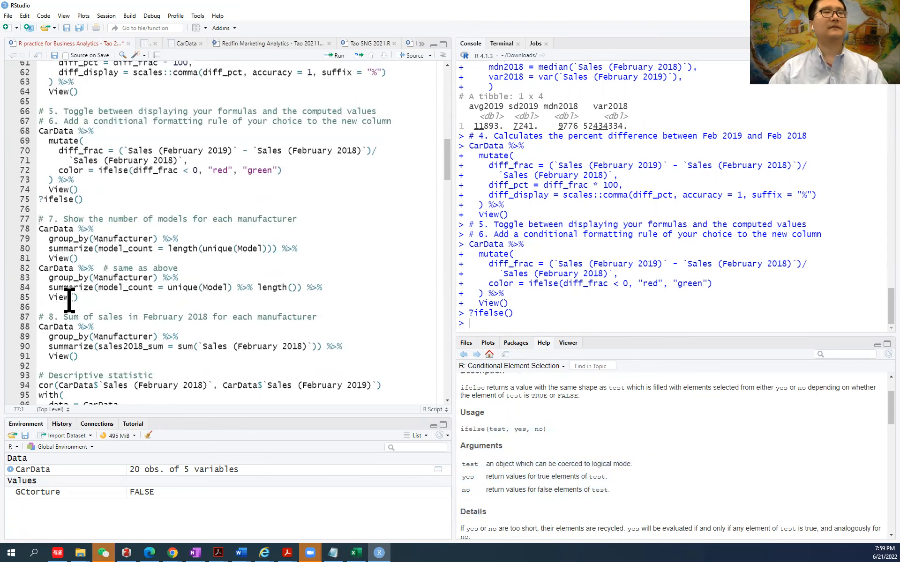
pyautogui.scroll(-1, 143, 296)
pyautogui.scroll(1, 143, 296)
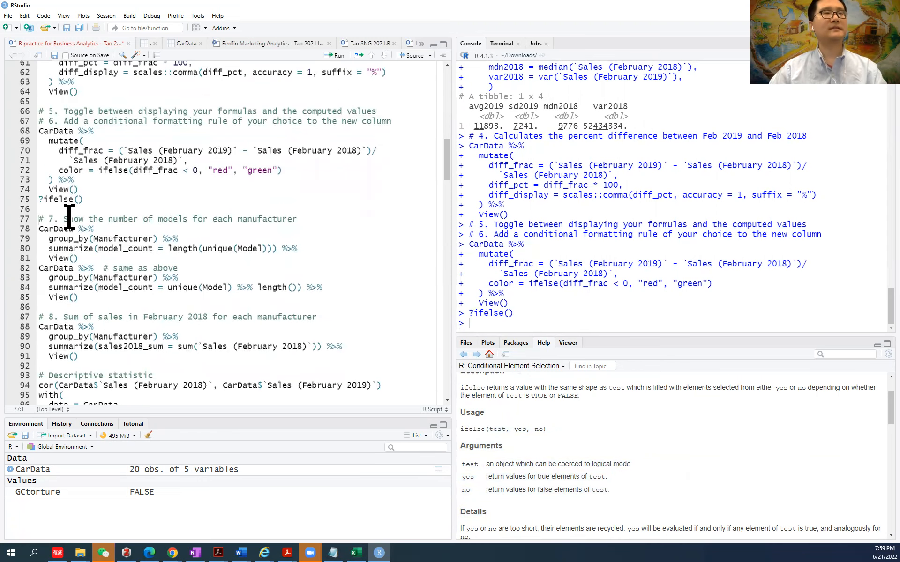
pyautogui.moveTo(64, 219); pyautogui.dragTo(334, 225)
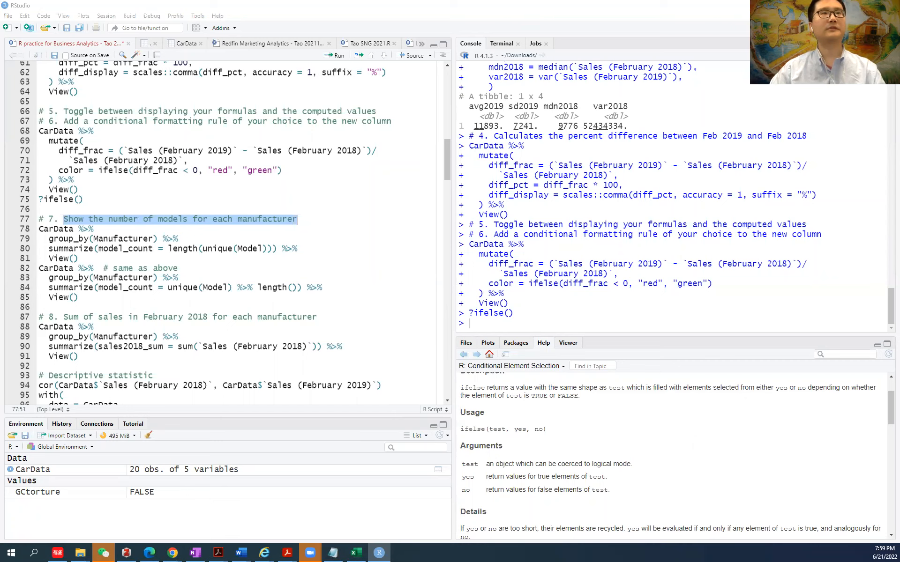
pyautogui.click(355, 553)
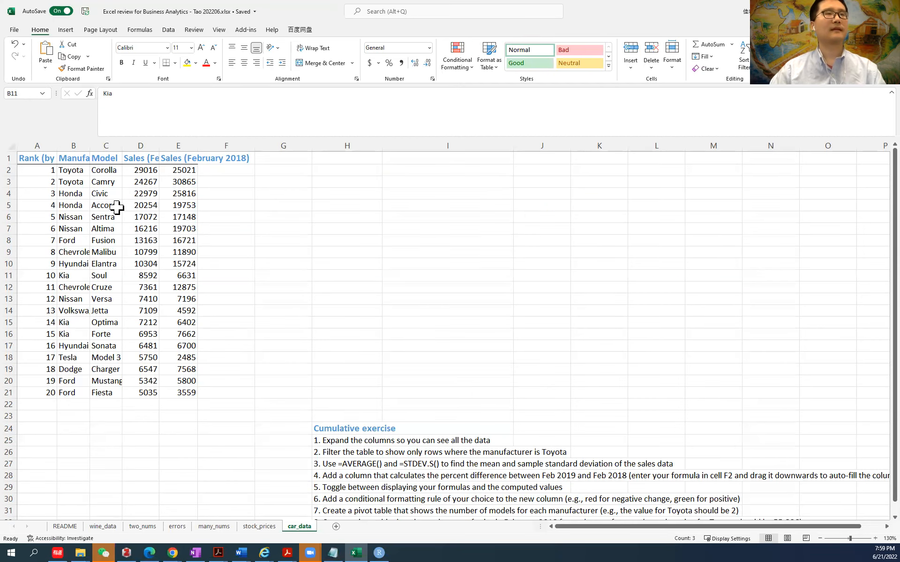
pyautogui.moveTo(104, 170); pyautogui.dragTo(108, 397)
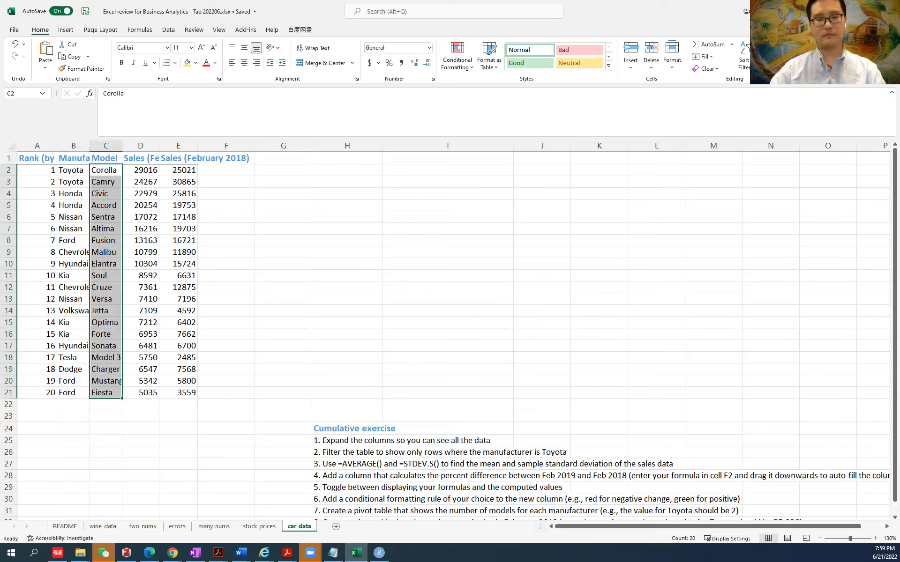
# Return to RStudio and examine how the first section 7 block pipes CarData through group_by(Manufacturer) into summarize
pyautogui.hotkey('alt', 'Tab')
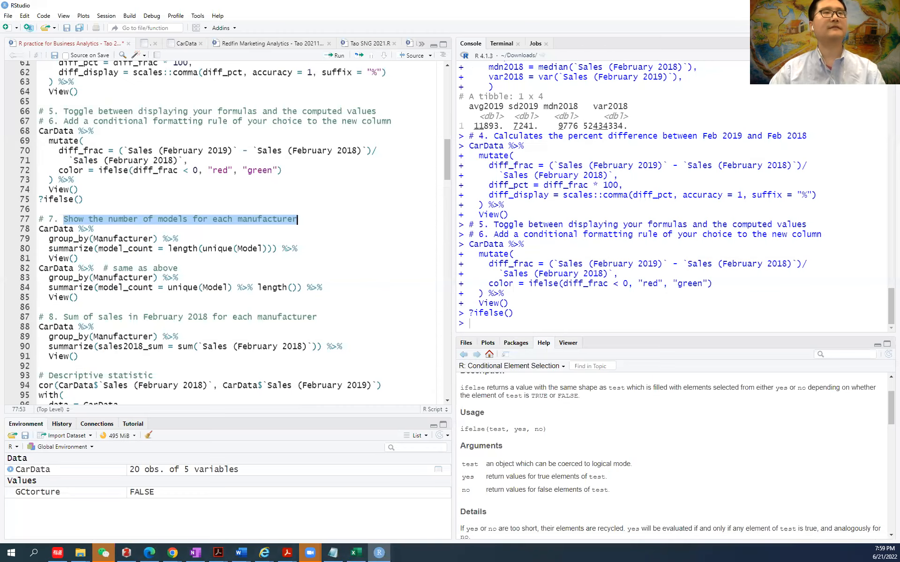
pyautogui.click(42, 229)
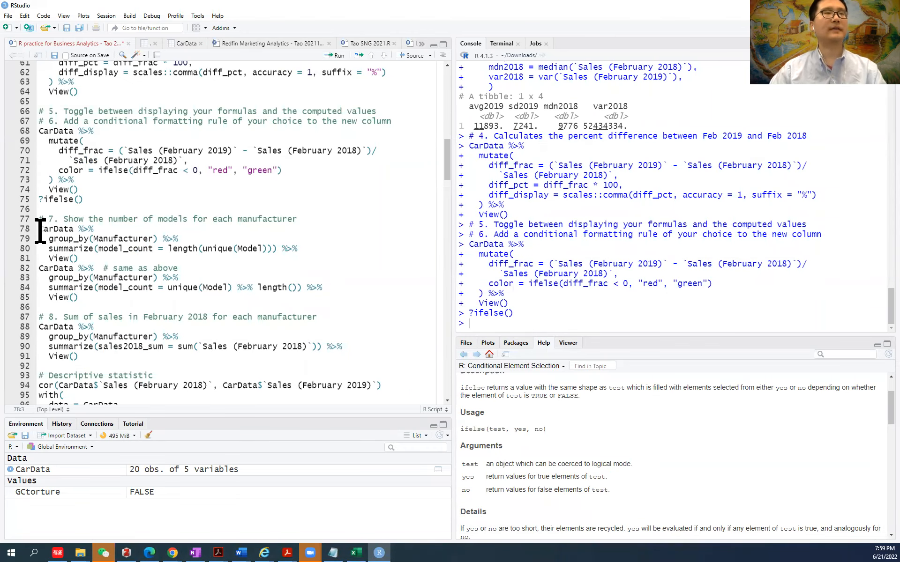
pyautogui.moveTo(40, 231); pyautogui.dragTo(100, 231)
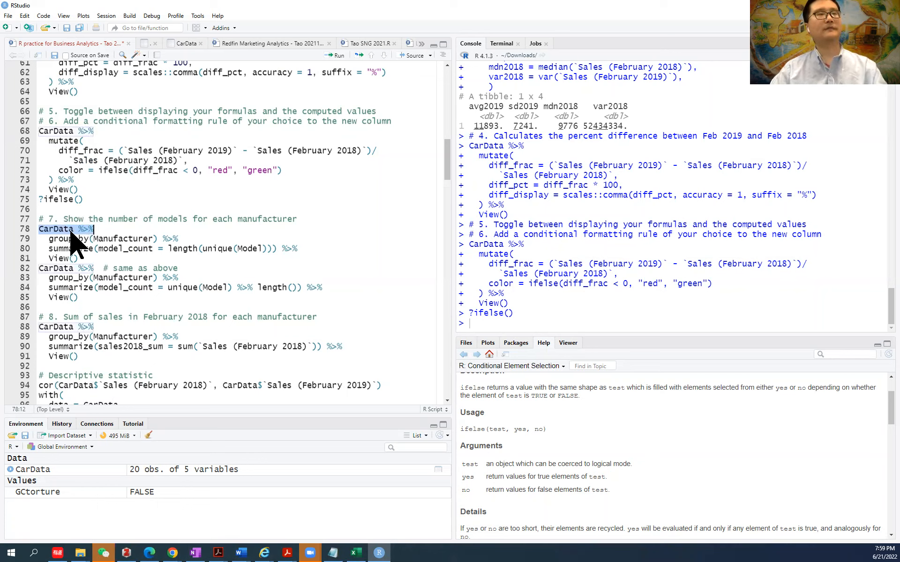
pyautogui.click(51, 239)
pyautogui.moveTo(49, 241); pyautogui.dragTo(187, 239)
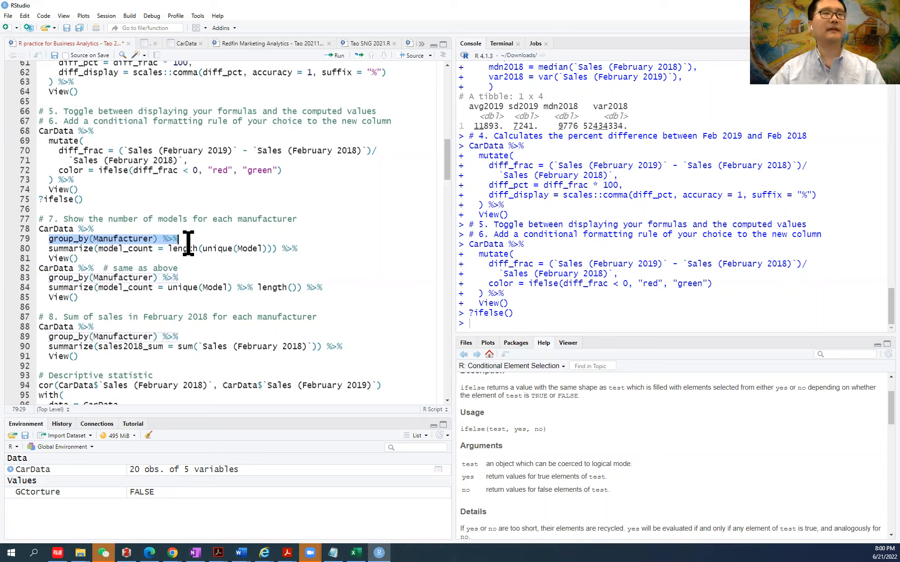
pyautogui.click(49, 250)
pyautogui.moveTo(70, 248); pyautogui.dragTo(99, 248)
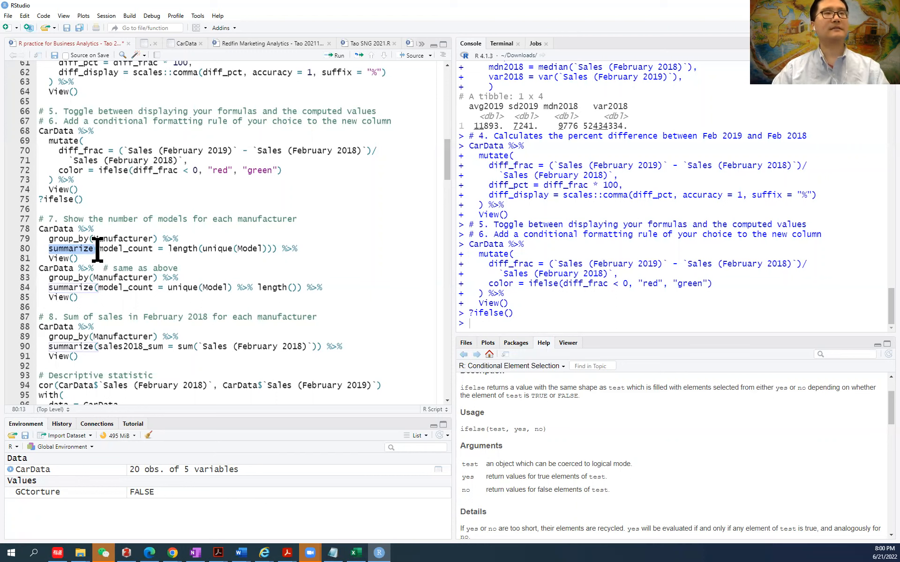
# Examine how model_count is computed with length(unique(Model)) in the first section 7 summarize call
pyautogui.click(132, 249)
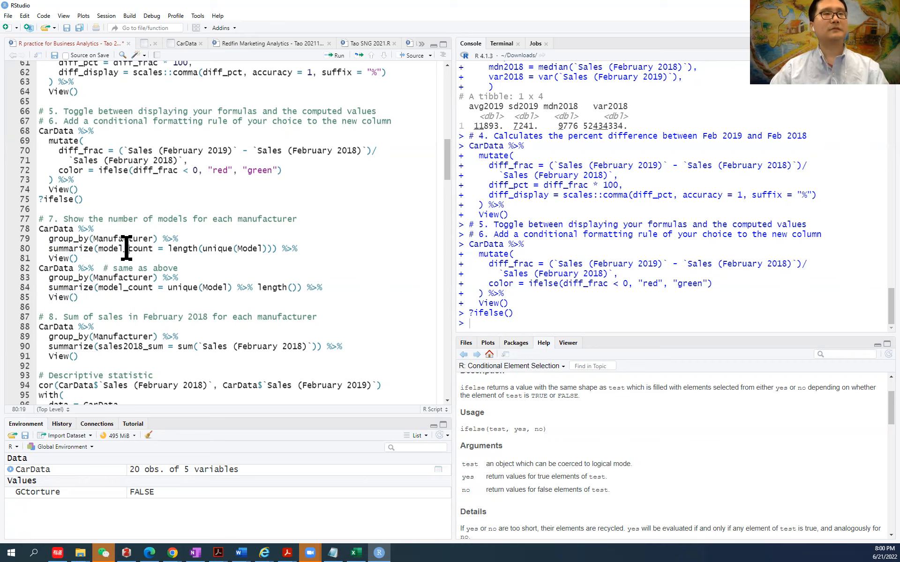
pyautogui.doubleClick(124, 248)
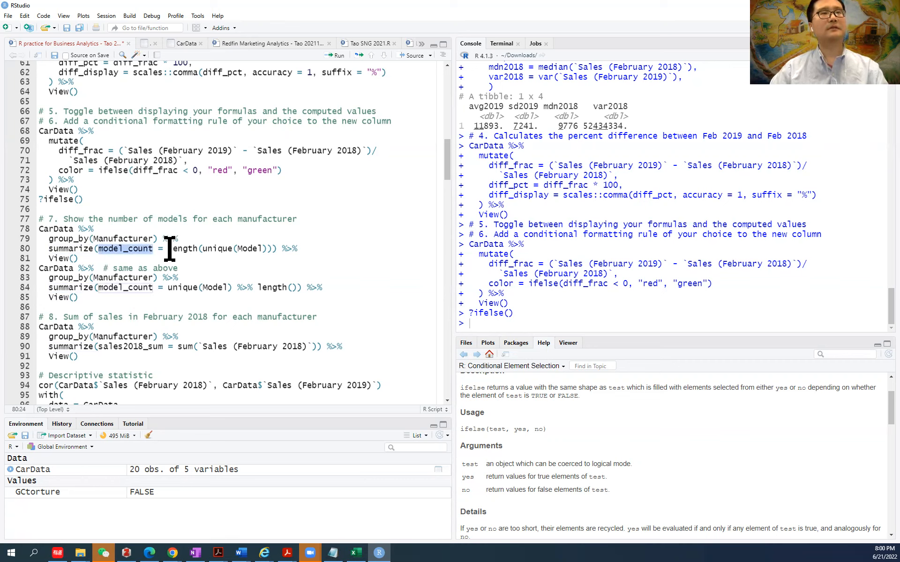
pyautogui.click(175, 249)
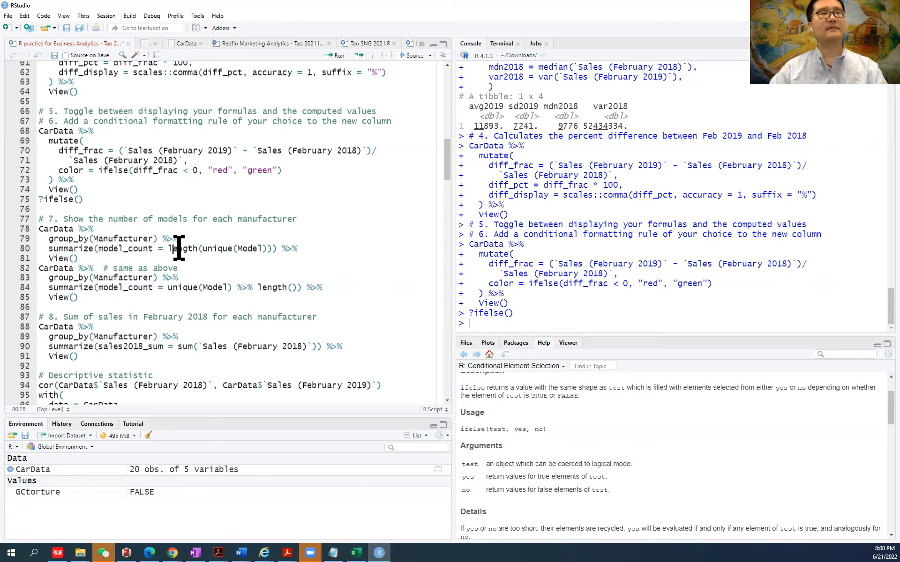
pyautogui.moveTo(167, 251); pyautogui.dragTo(196, 253)
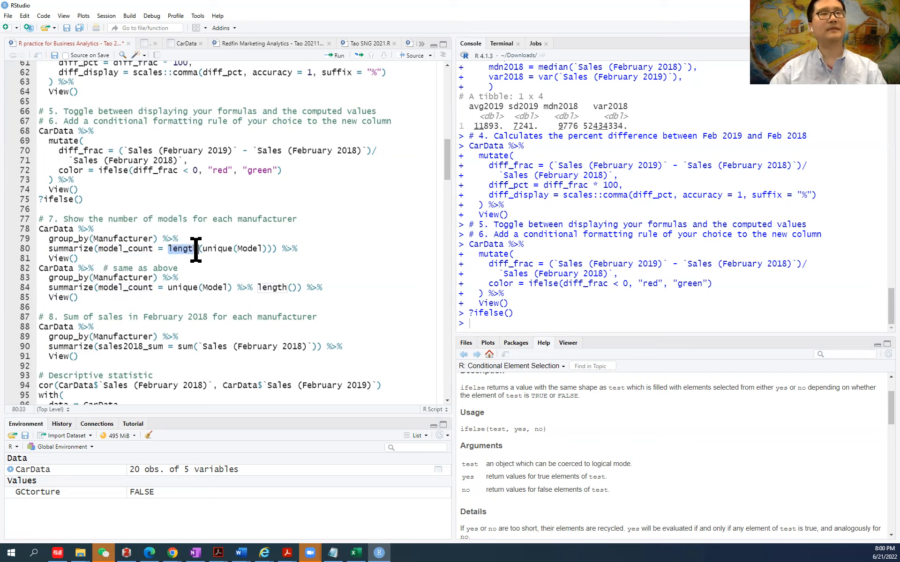
pyautogui.doubleClick(253, 250)
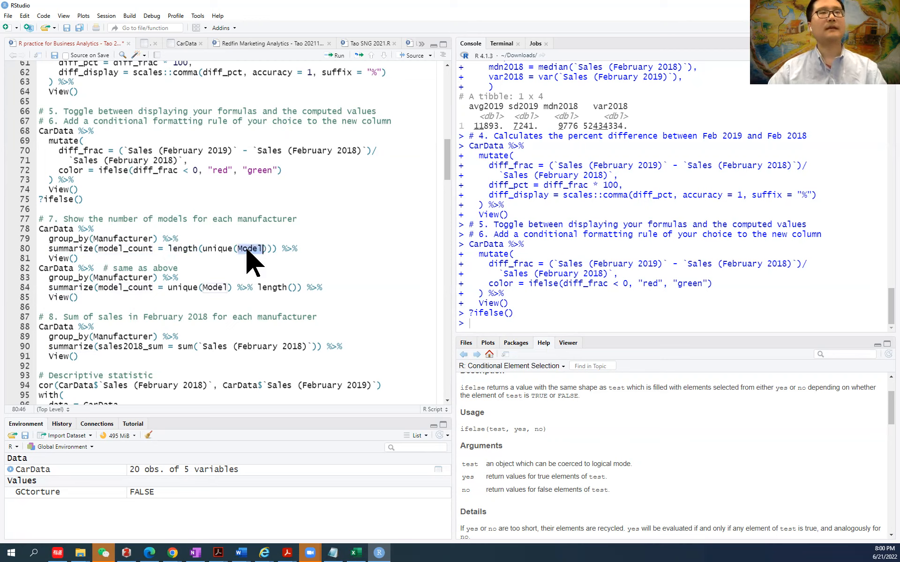
pyautogui.moveTo(203, 253); pyautogui.dragTo(266, 253)
pyautogui.click(265, 252)
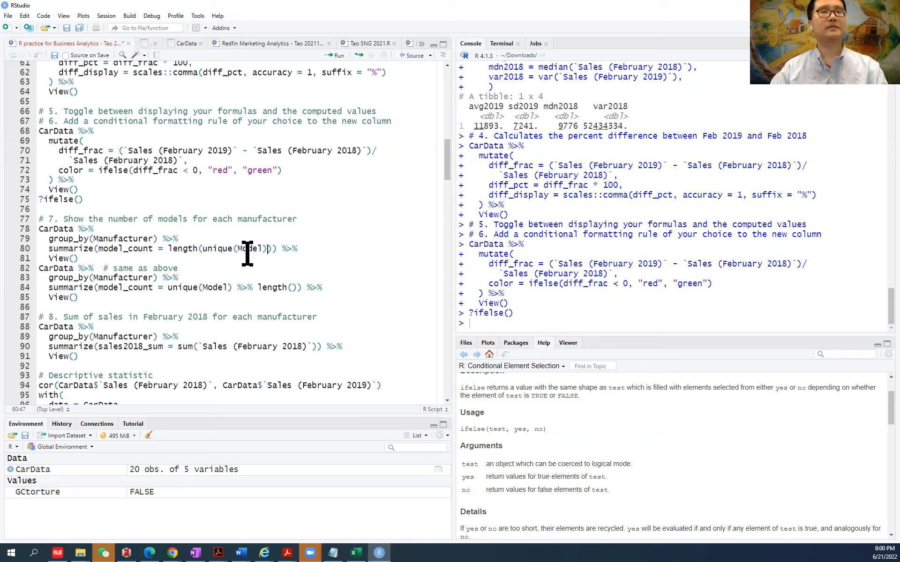
pyautogui.doubleClick(223, 252)
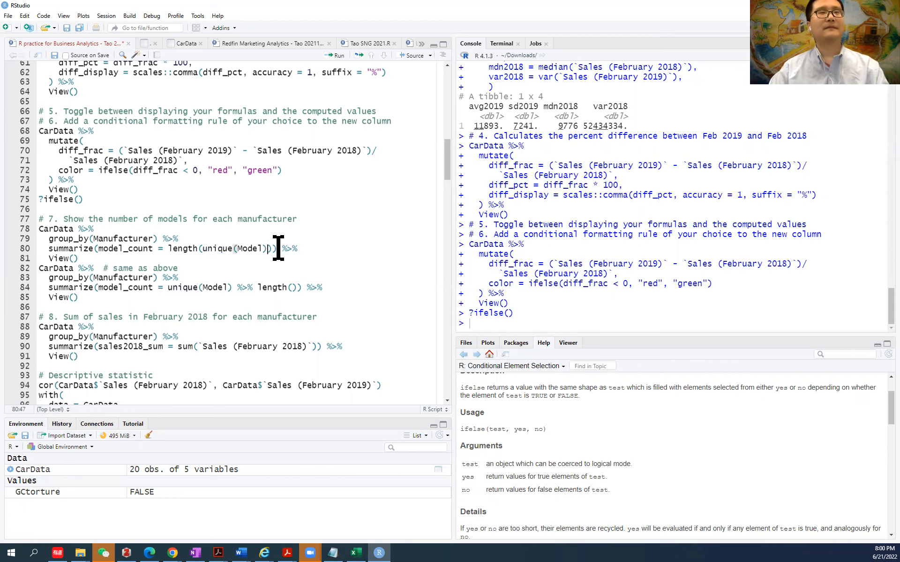
# Run the first section 7 block to view model_count per manufacturer, and check Kia's count against the Excel car data
pyautogui.click(44, 228)
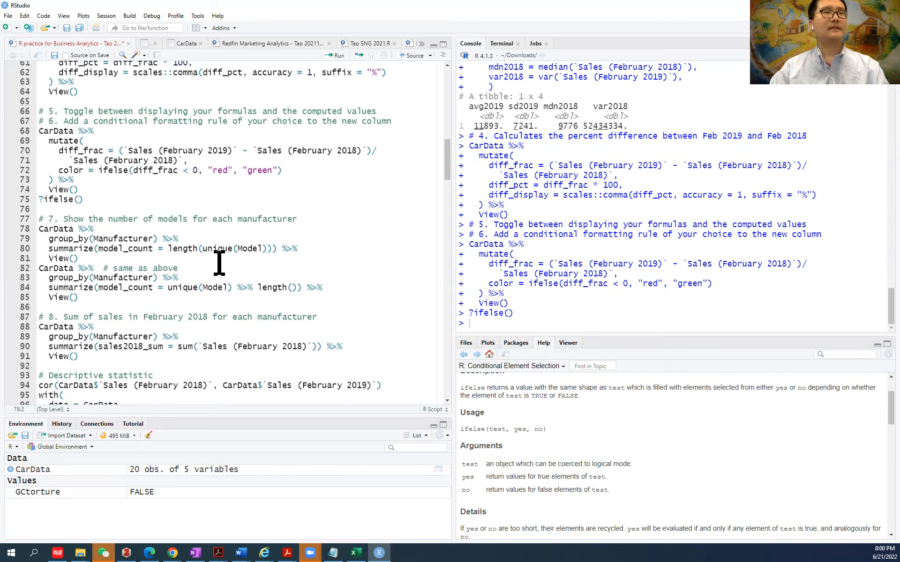
pyautogui.hotkey('ctrl', 'Return')
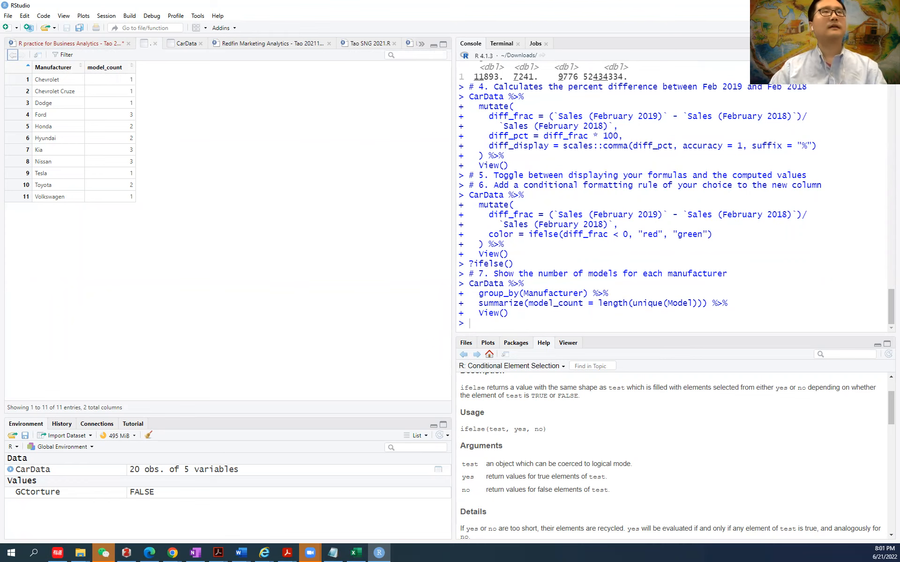
pyautogui.hotkey('alt', 'Tab')
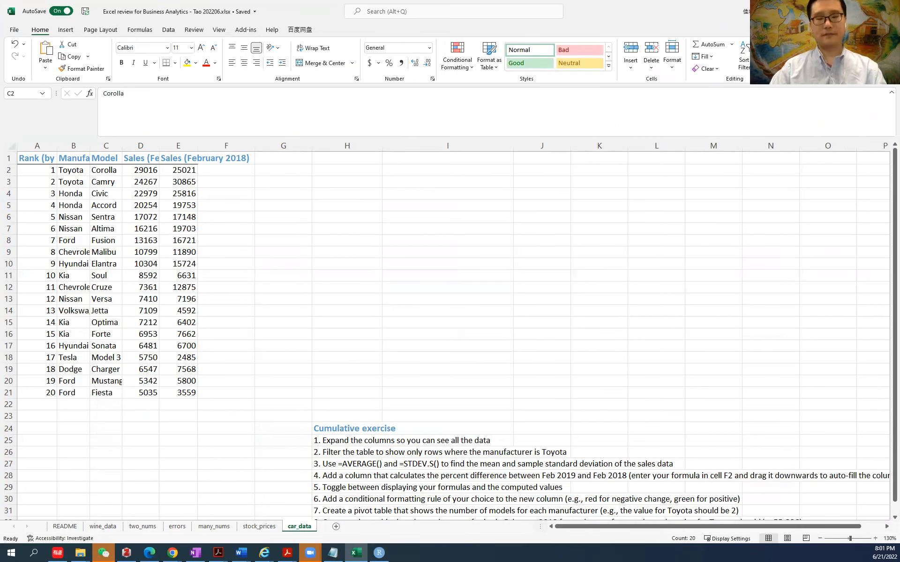
pyautogui.hotkey('alt', 'Tab')
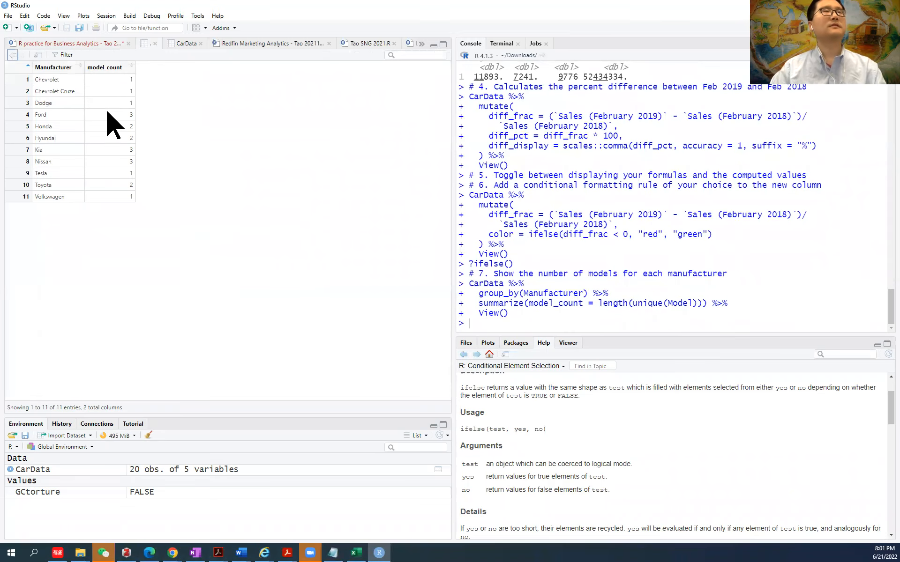
pyautogui.moveTo(40, 149); pyautogui.dragTo(131, 150)
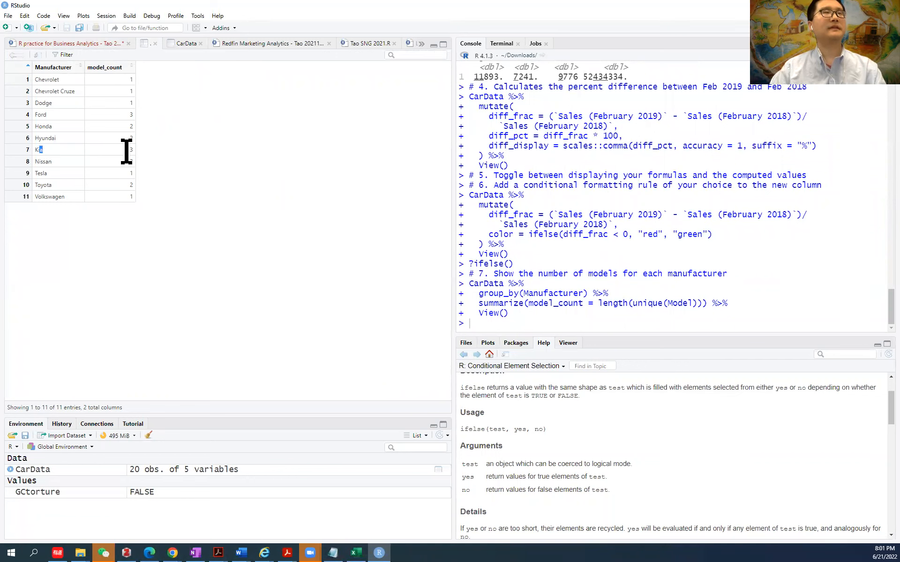
# Return to the script and compare unique(Model) %>% length() in the second section 7 block with length(unique(Model)) in the first
pyautogui.click(99, 42)
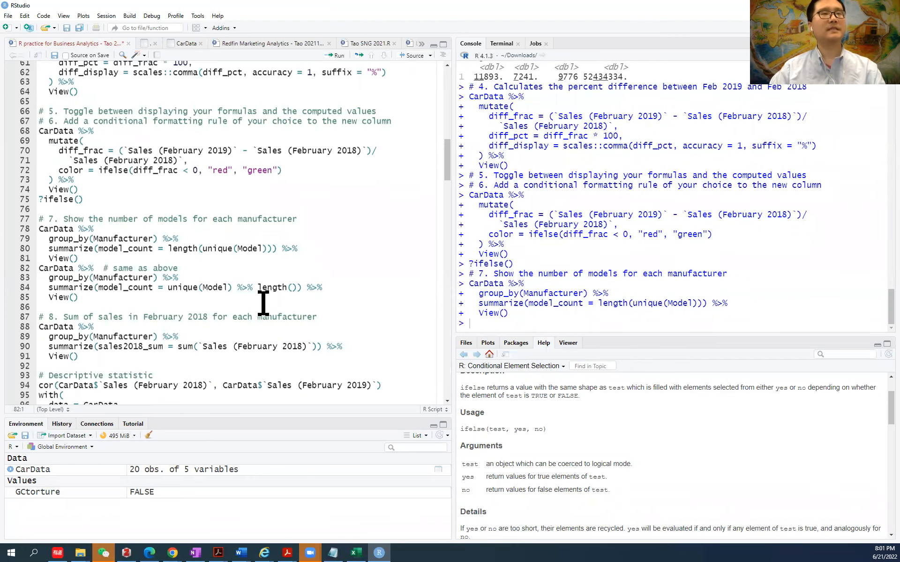
pyautogui.click(133, 279)
pyautogui.click(89, 298)
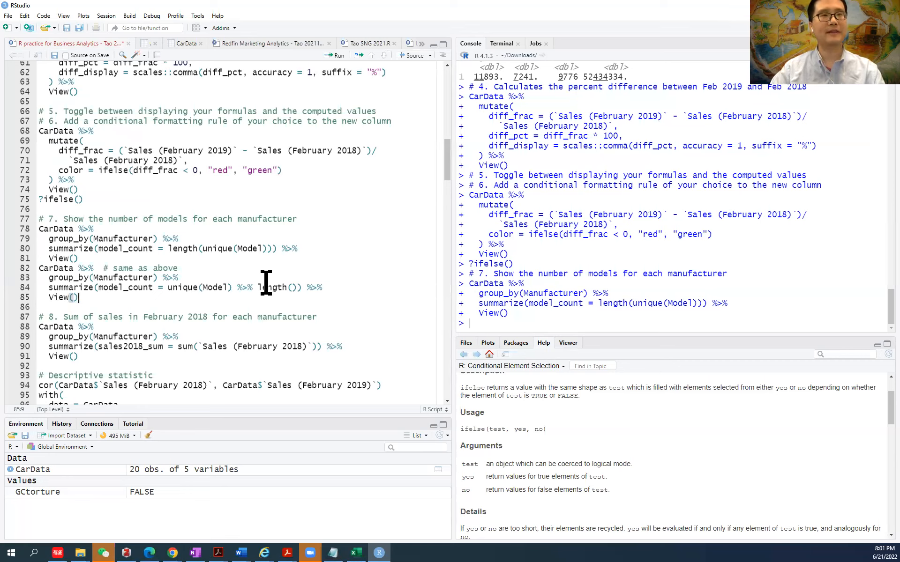
pyautogui.click(299, 288)
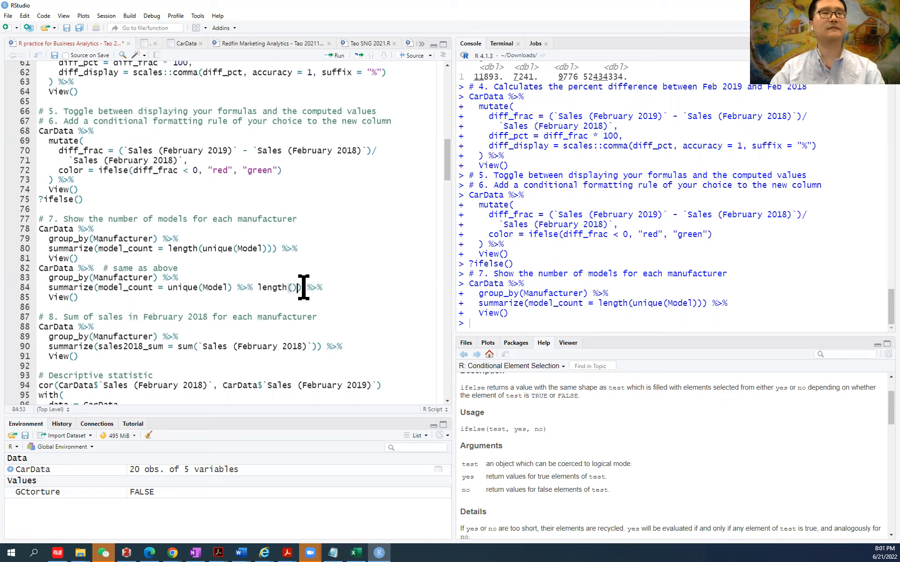
pyautogui.click(37, 267)
pyautogui.click(127, 288)
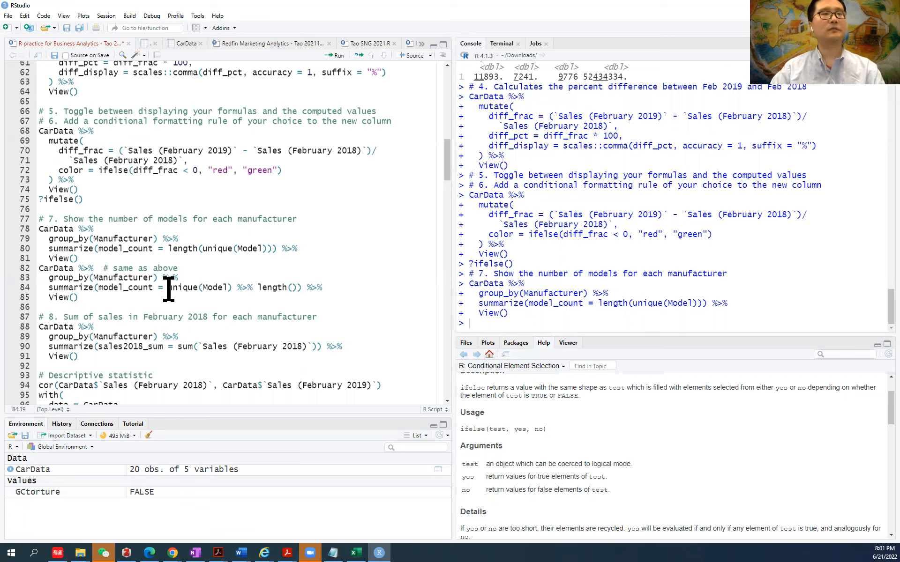
pyautogui.moveTo(168, 290); pyautogui.dragTo(298, 288)
pyautogui.moveTo(168, 252); pyautogui.dragTo(274, 253)
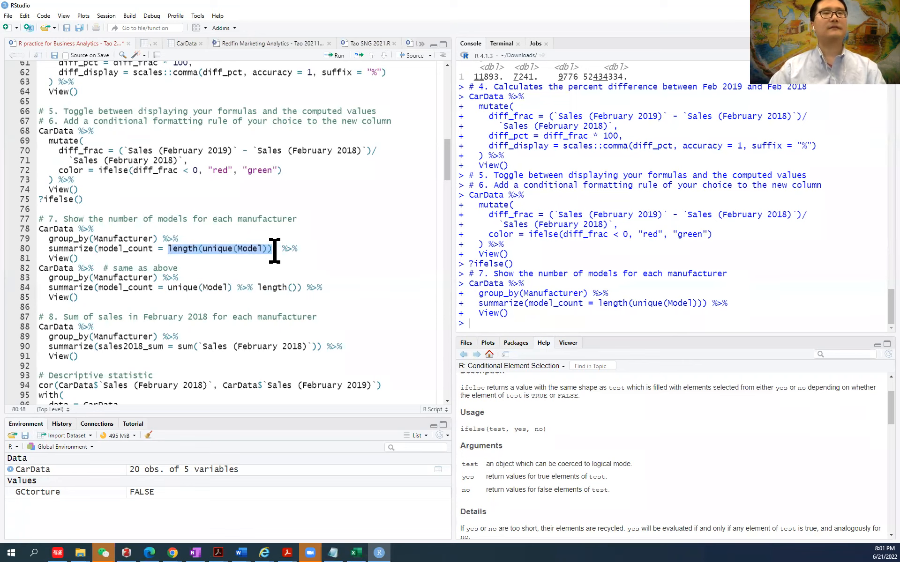
pyautogui.click(168, 288)
pyautogui.moveTo(235, 292); pyautogui.dragTo(300, 289)
pyautogui.click(78, 298)
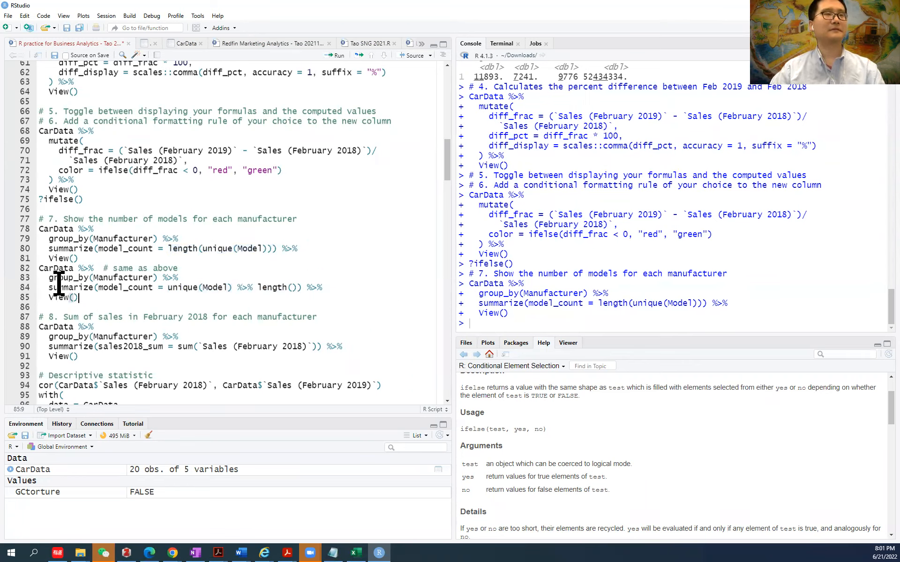
# Run the "same as above" section 7 block to view its model counts, and return to the practice script
pyautogui.doubleClick(39, 268)
pyautogui.click(61, 274)
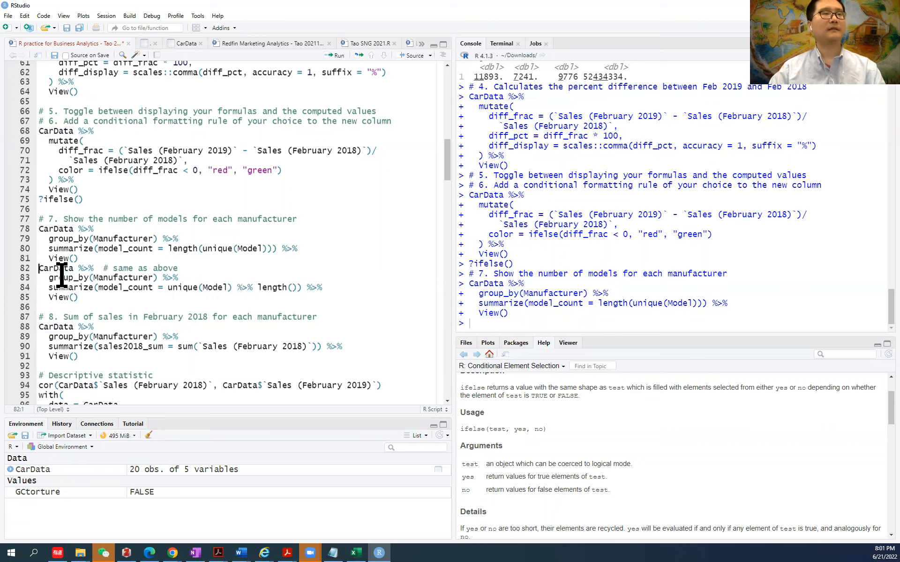
pyautogui.hotkey('ctrl', 'Return')
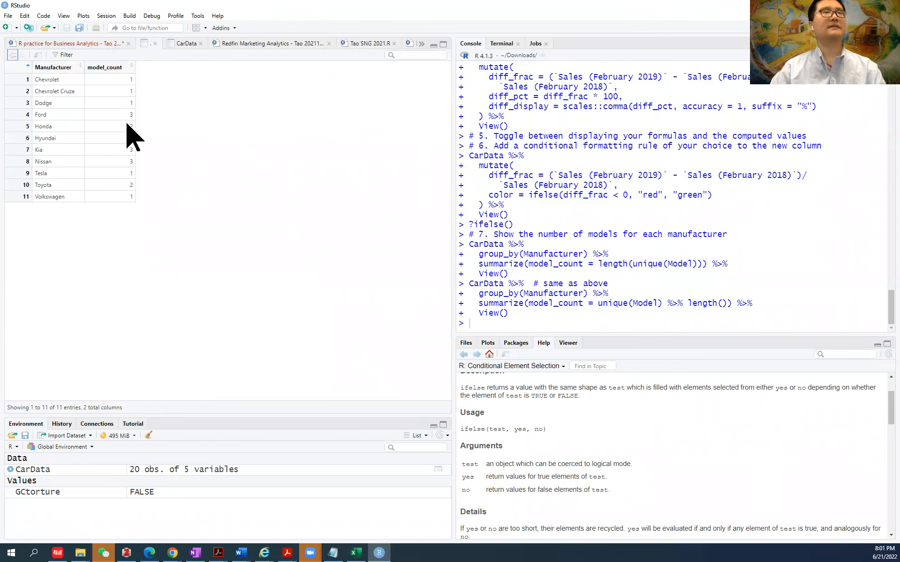
pyautogui.click(80, 43)
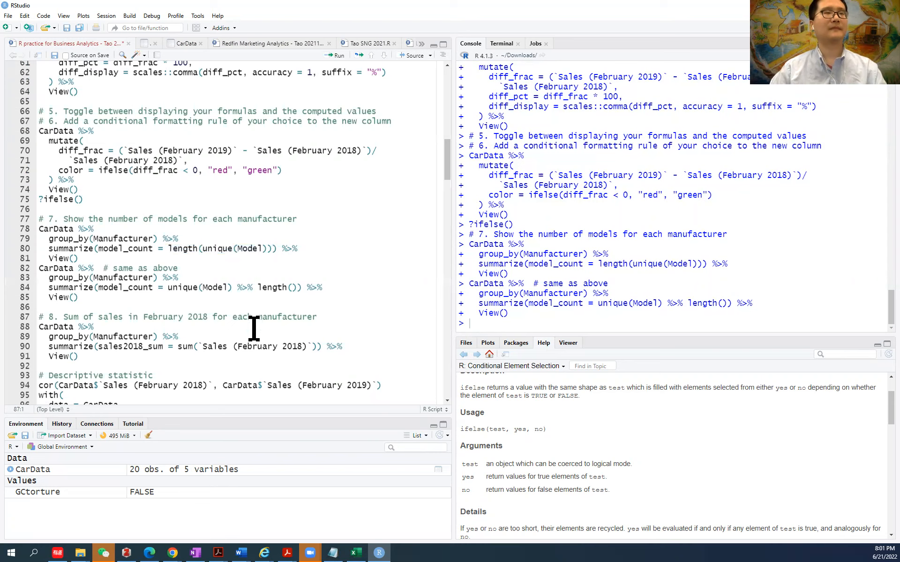
# Examine how the section 8 block passes CarData into group_by(Manufacturer)
pyautogui.scroll(-2, 253, 323)
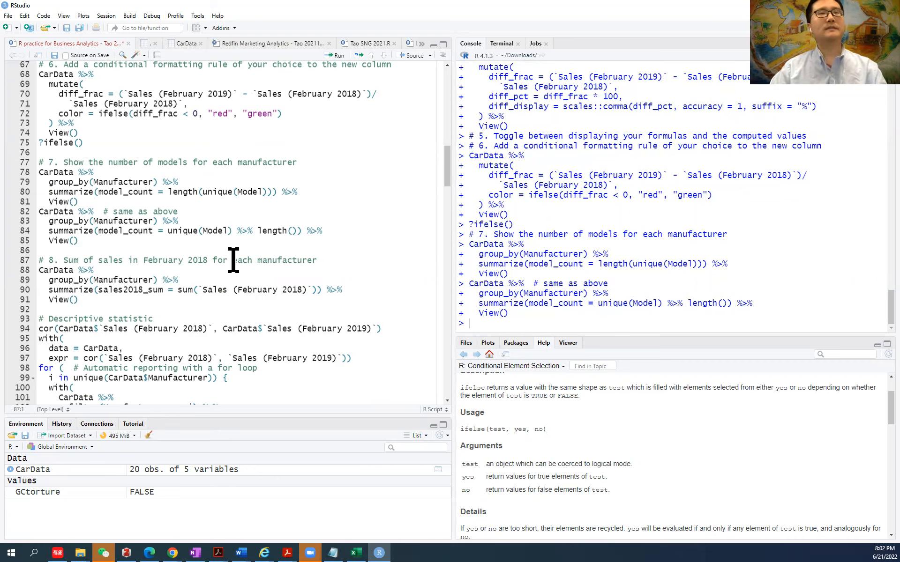
pyautogui.click(310, 260)
pyautogui.moveTo(47, 281); pyautogui.dragTo(87, 284)
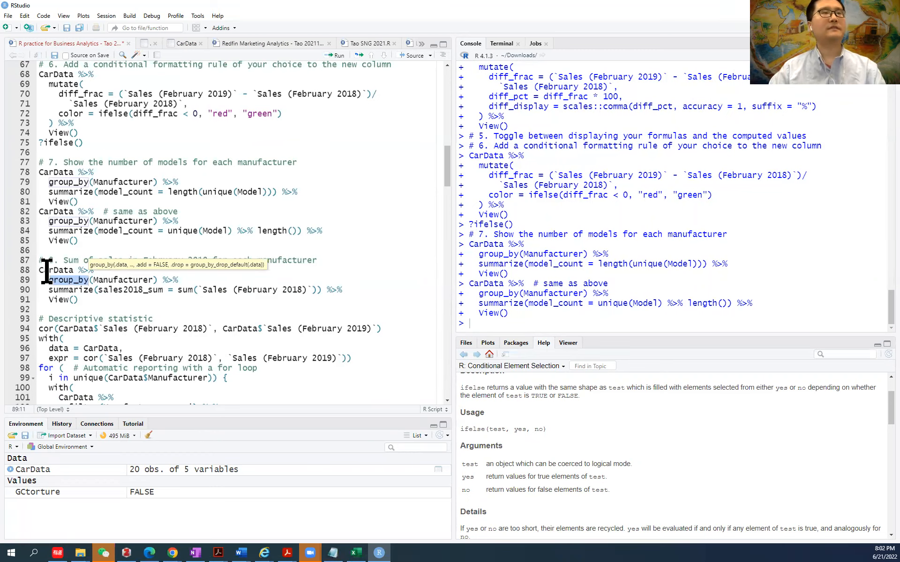
pyautogui.moveTo(38, 271); pyautogui.dragTo(104, 273)
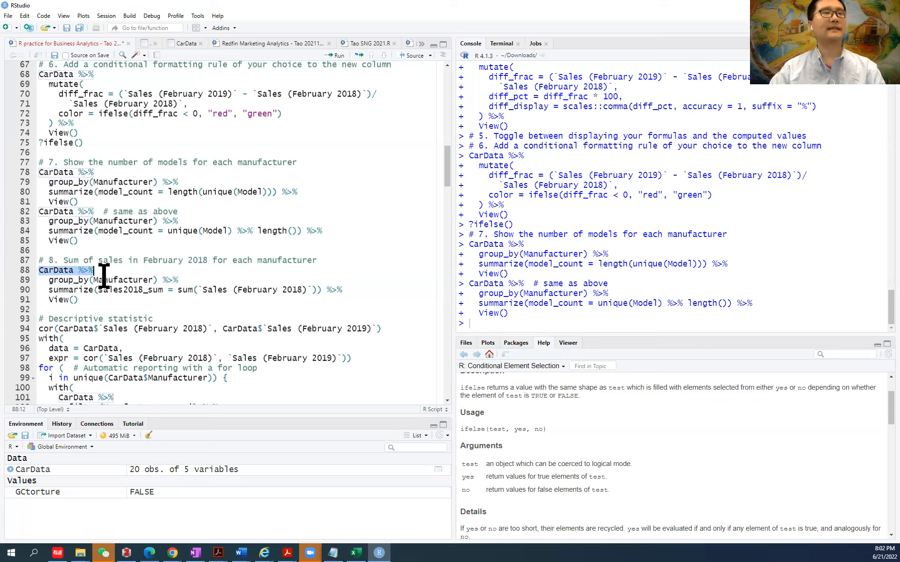
pyautogui.click(88, 271)
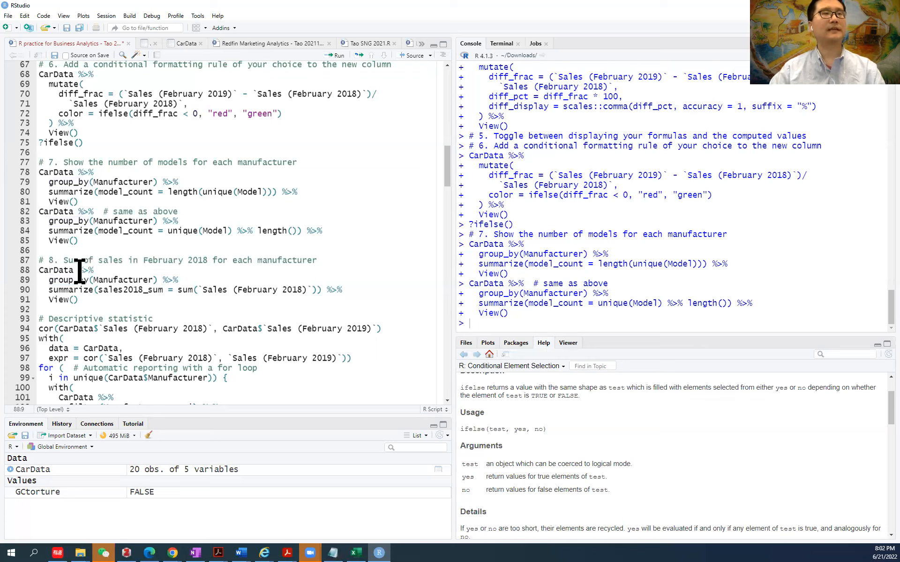
pyautogui.click(83, 280)
pyautogui.moveTo(49, 280); pyautogui.dragTo(179, 280)
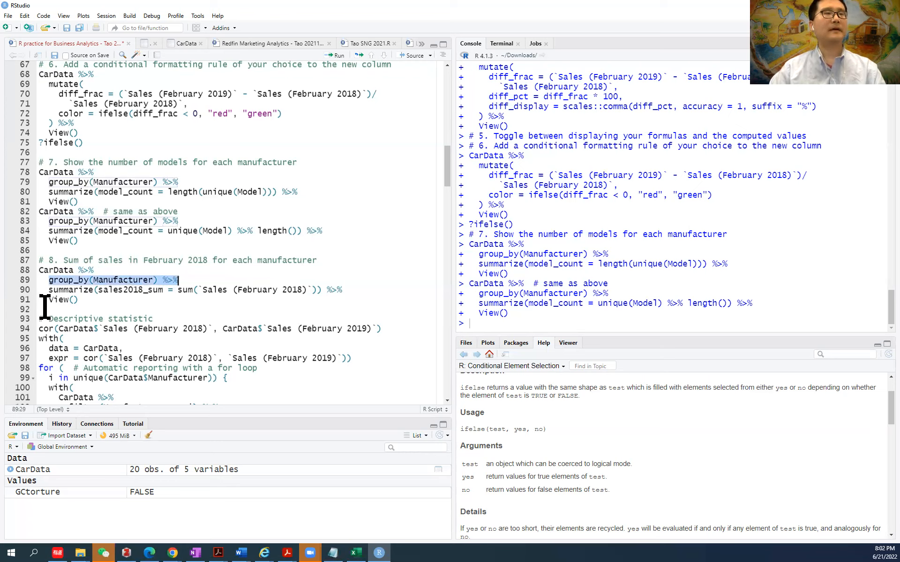
# Examine how the section 8 summarize call computes sales2018_sum with sum(`Sales (February 2018)`)
pyautogui.moveTo(49, 289); pyautogui.dragTo(164, 295)
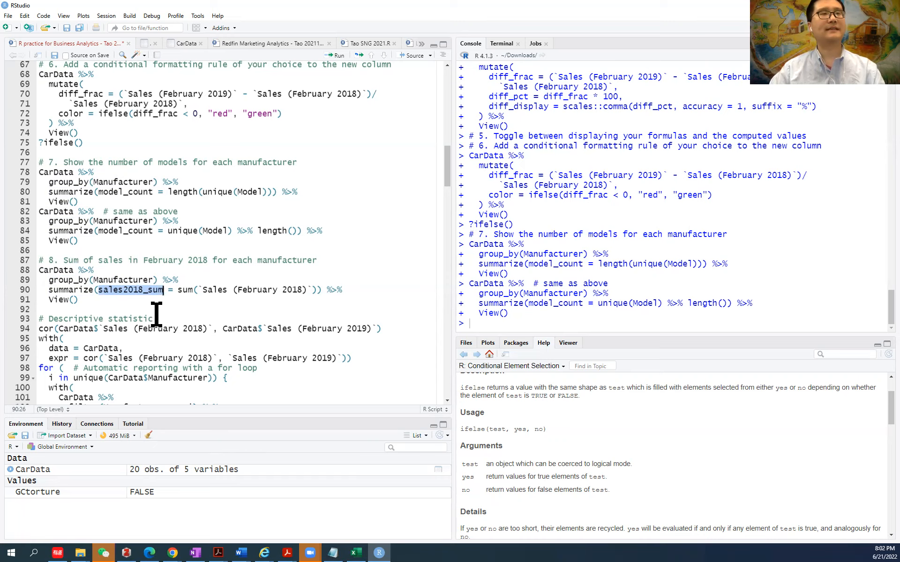
pyautogui.click(169, 309)
pyautogui.click(181, 290)
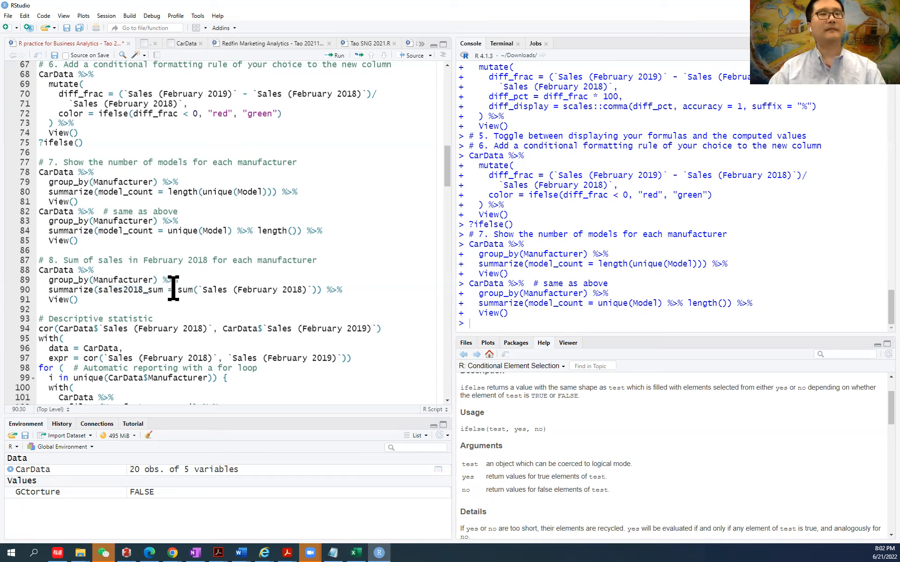
pyautogui.doubleClick(179, 293)
pyautogui.click(197, 292)
pyautogui.moveTo(197, 293); pyautogui.dragTo(311, 294)
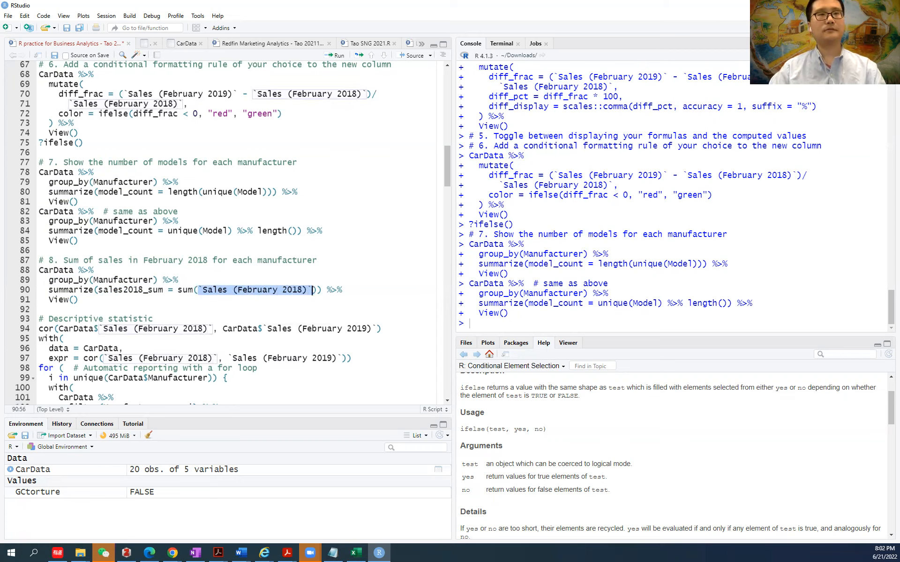
# Run the section 8 block to view sales2018_sum for each manufacturer, and return to the practice script
pyautogui.click(40, 271)
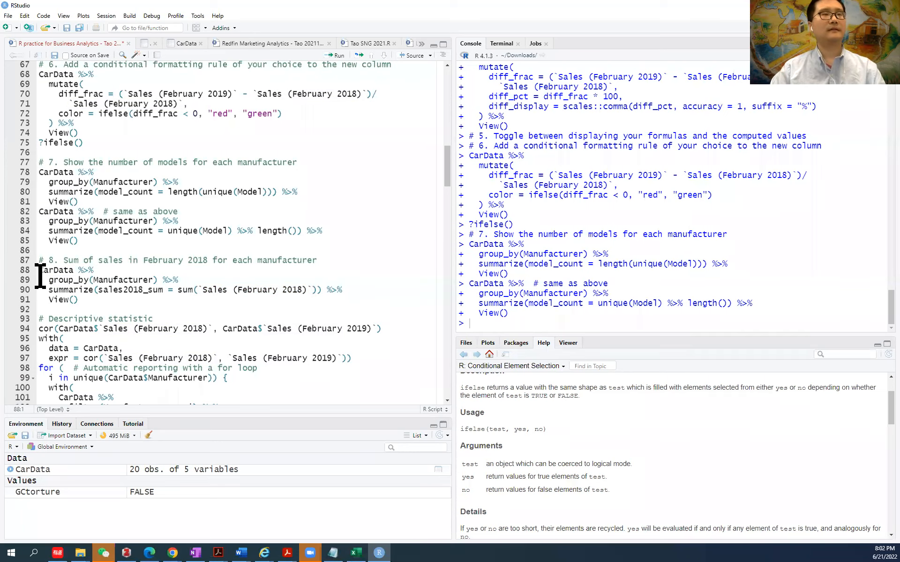
pyautogui.hotkey('ctrl', 'Return')
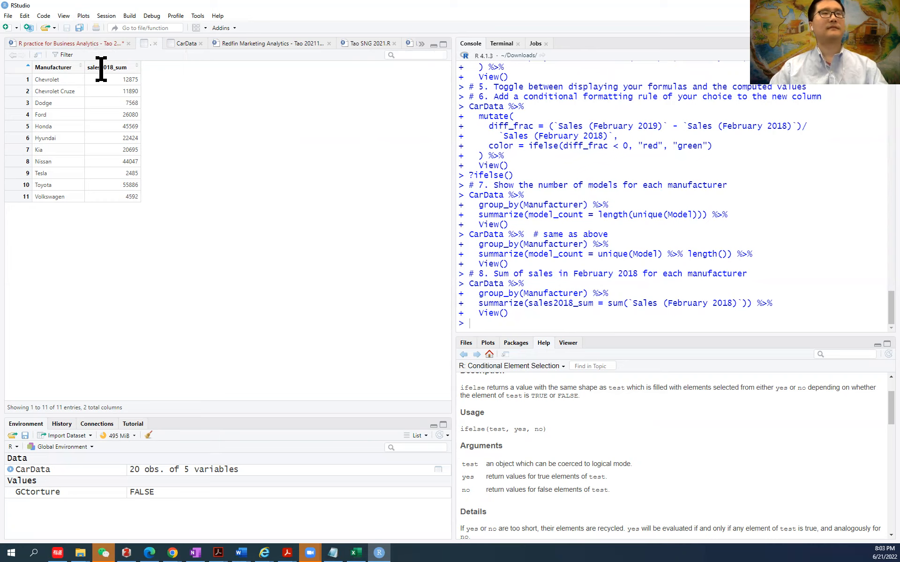
pyautogui.click(96, 44)
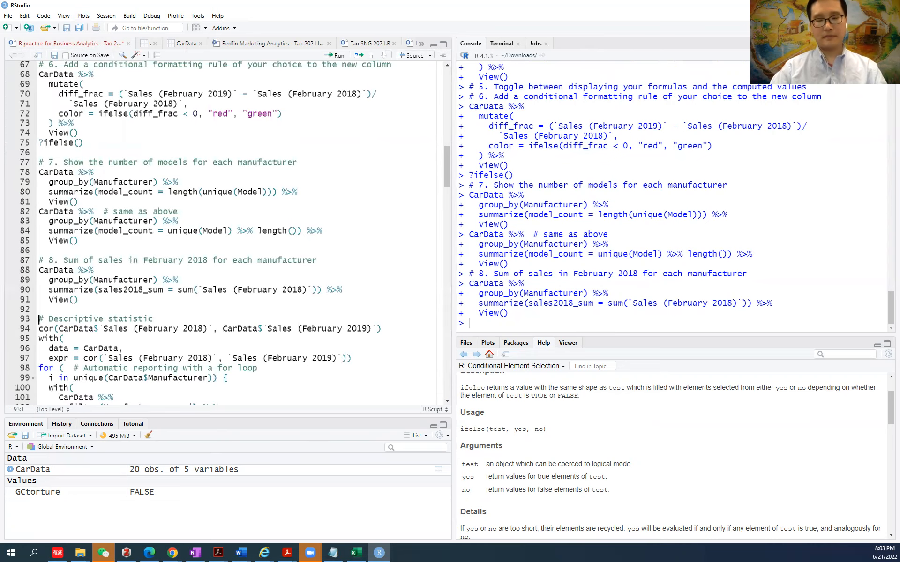
# Check the cumulative exercise tasks and sales data on the Excel car_data sheet against section 8, and return to the RStudio script
pyautogui.hotkey('alt', 'Tab')
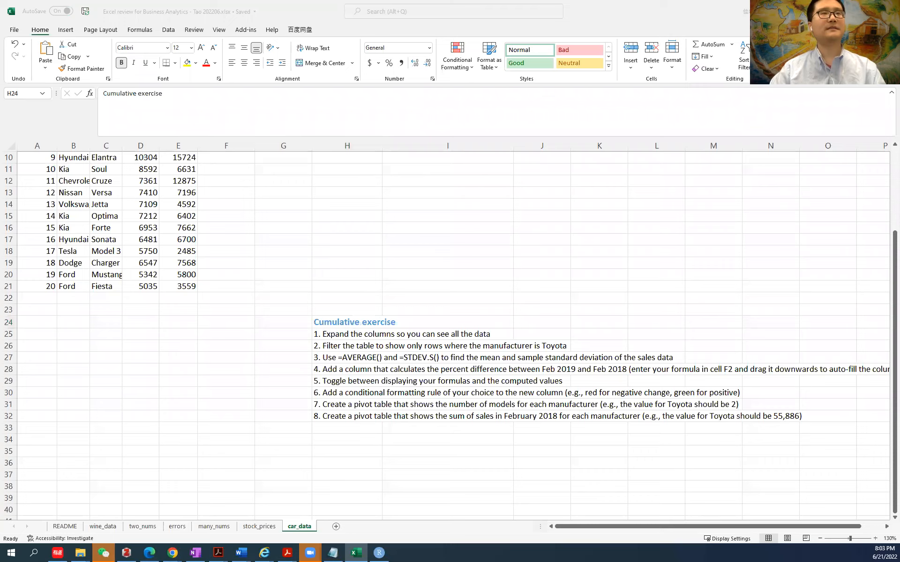
pyautogui.hotkey('alt', 'Tab')
pyautogui.scroll(1, 140, 316)
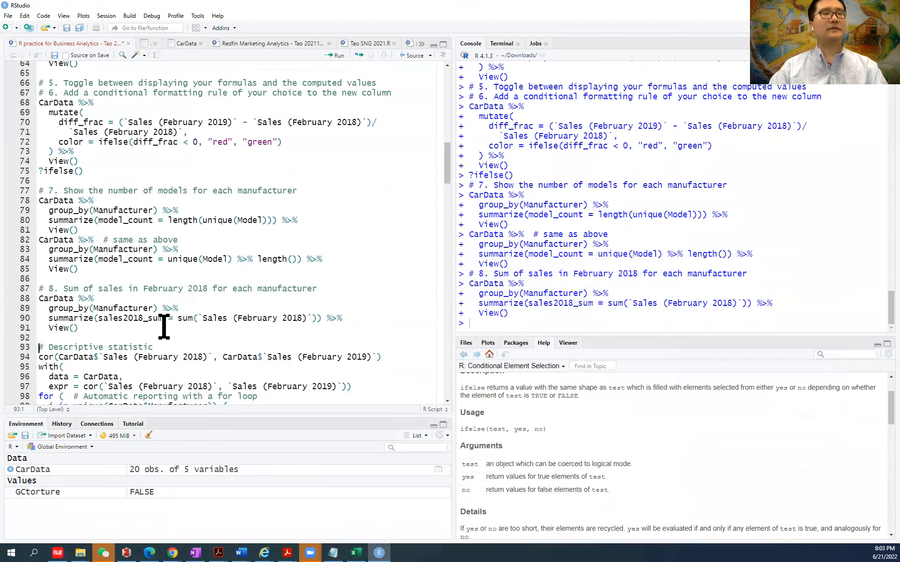
pyautogui.click(91, 328)
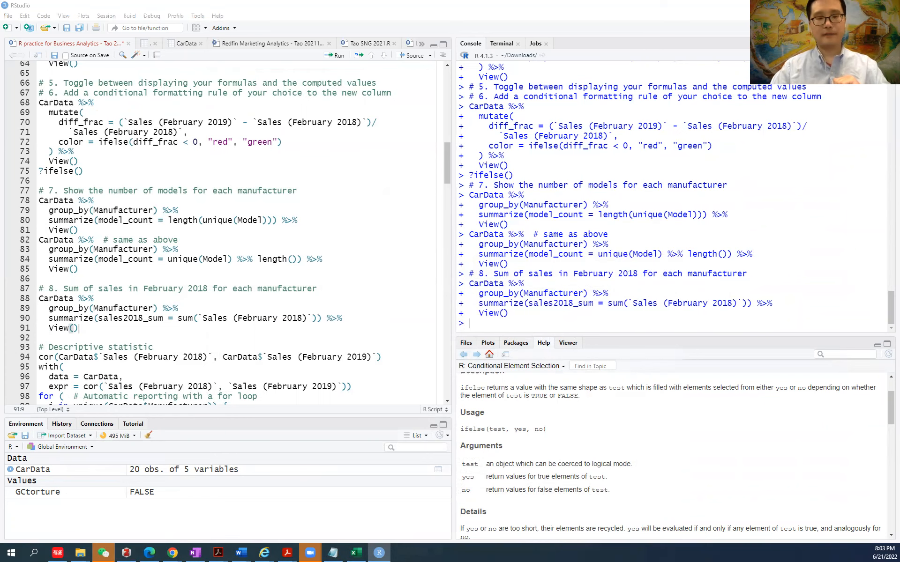
pyautogui.hotkey('alt', 'Tab')
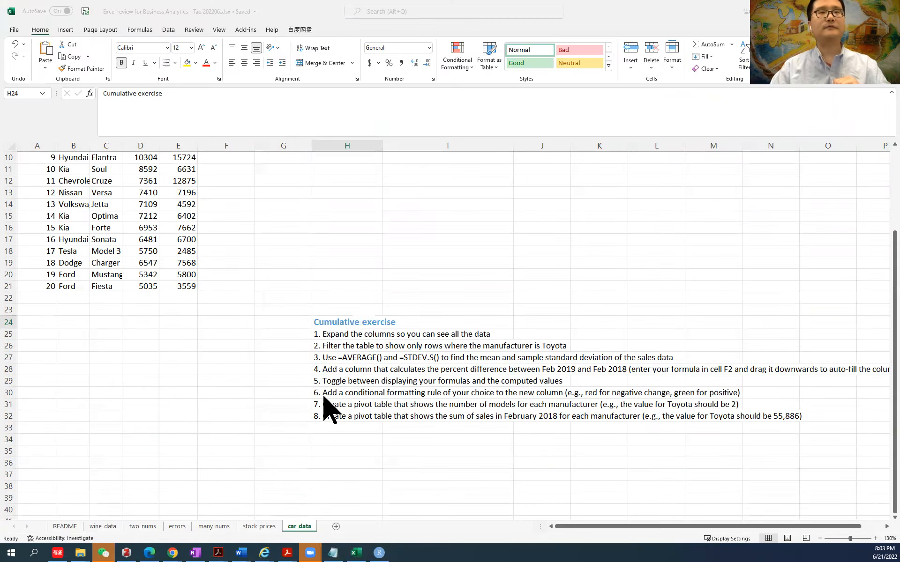
pyautogui.scroll(3, 324, 398)
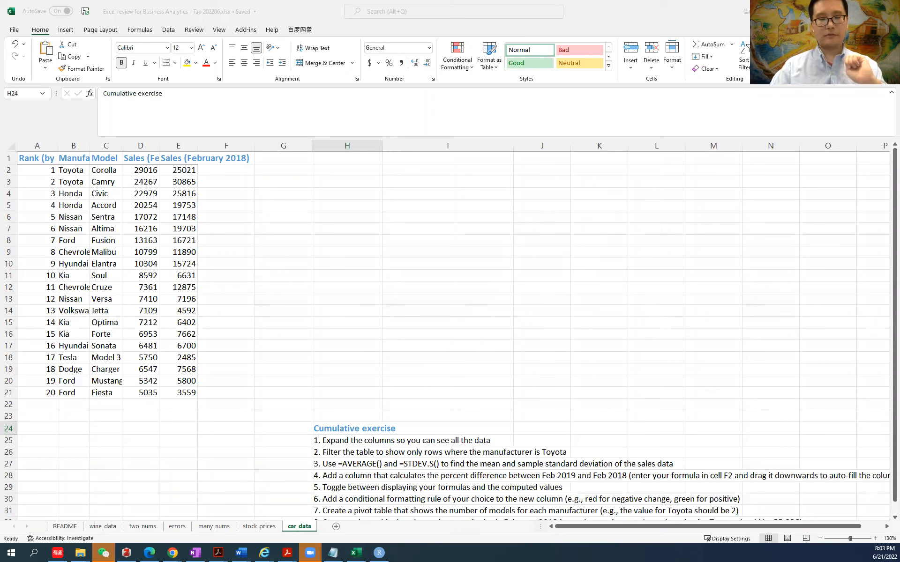
pyautogui.click(379, 428)
pyautogui.click(379, 552)
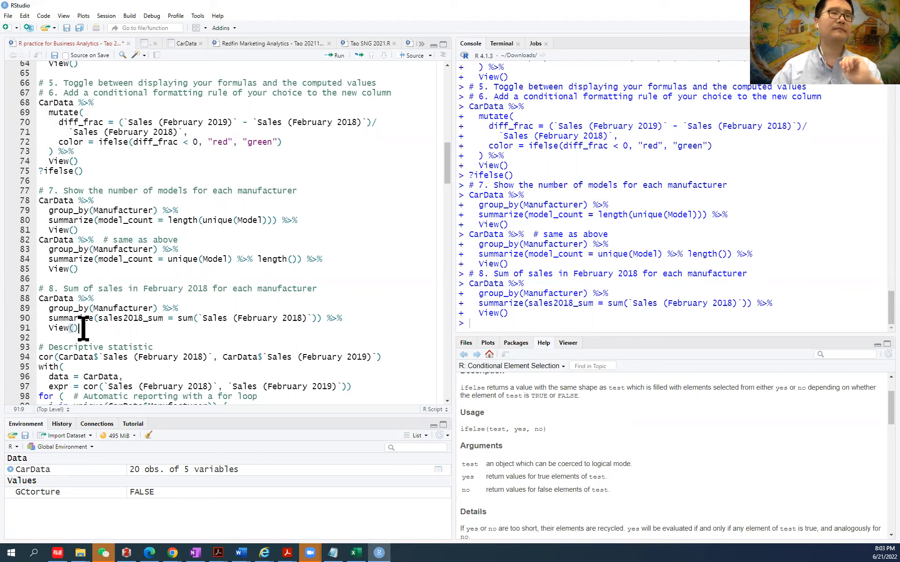
# Review the complete section 8 block and locate the "# Descriptive statistic" heading that follows it
pyautogui.moveTo(83, 328); pyautogui.dragTo(33, 298)
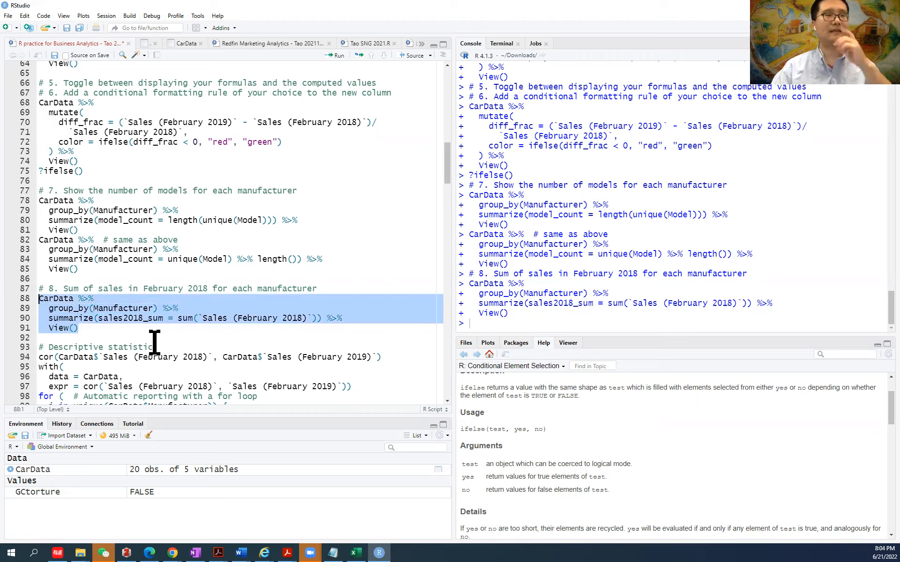
pyautogui.scroll(-4, 151, 344)
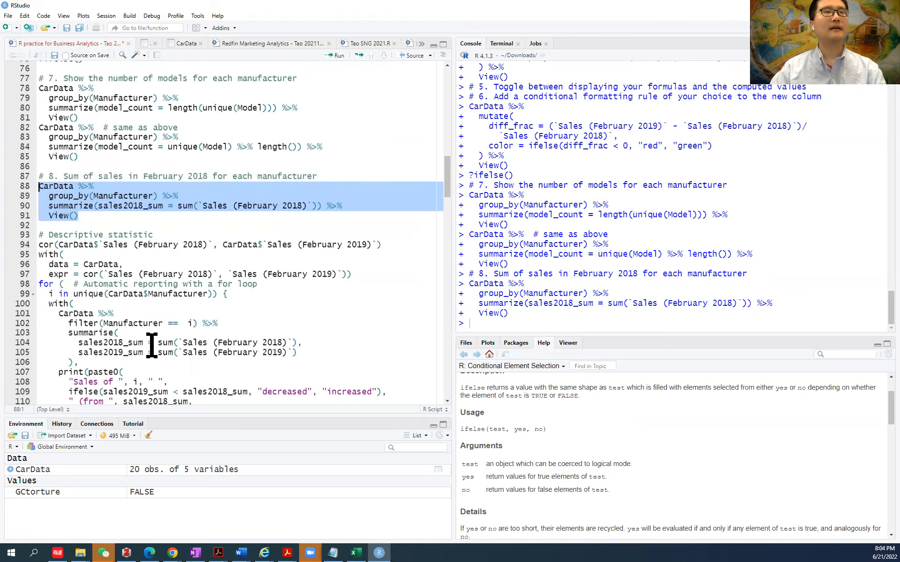
pyautogui.click(135, 219)
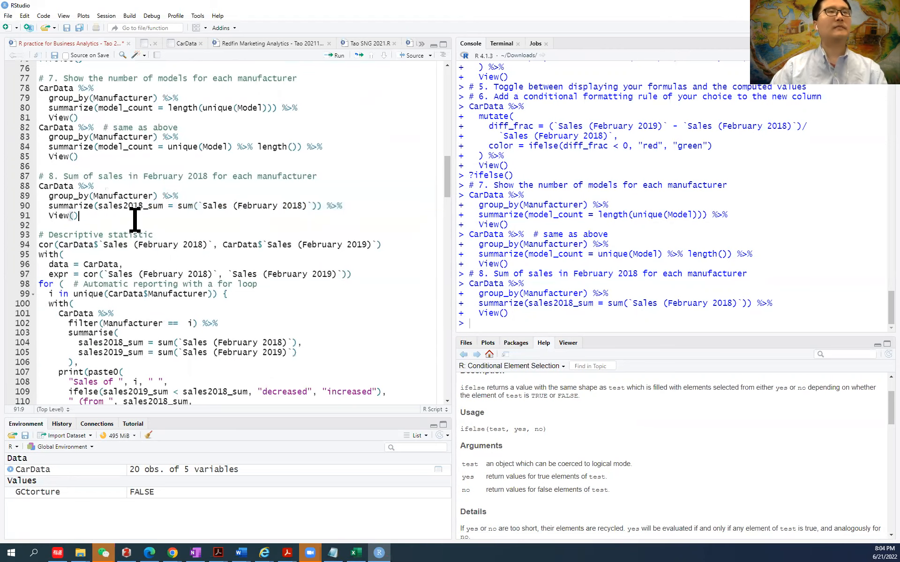
pyautogui.moveTo(40, 234); pyautogui.dragTo(175, 240)
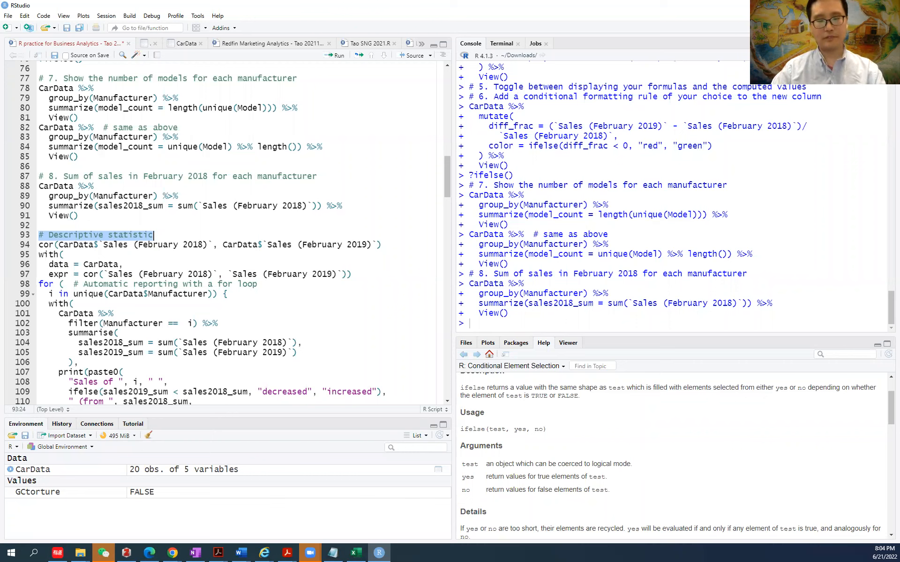
# Switch to the FE201A summer 2022 syllabus in Acrobat Reader, maximize it, and go to the Course Schedule on page 7
pyautogui.hotkey('alt', 'Tab')
pyautogui.moveTo(531, 561); pyautogui.dragTo(532, 510)
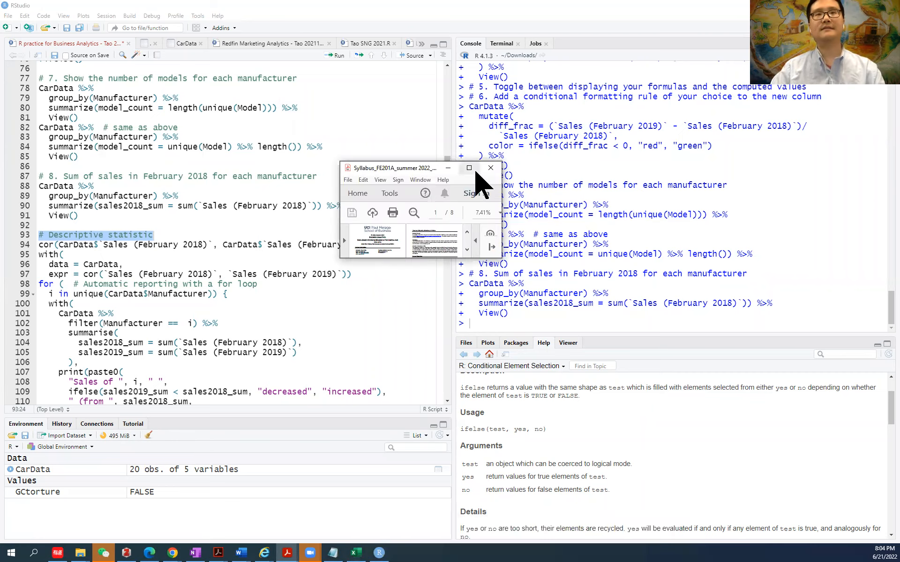
pyautogui.doubleClick(475, 171)
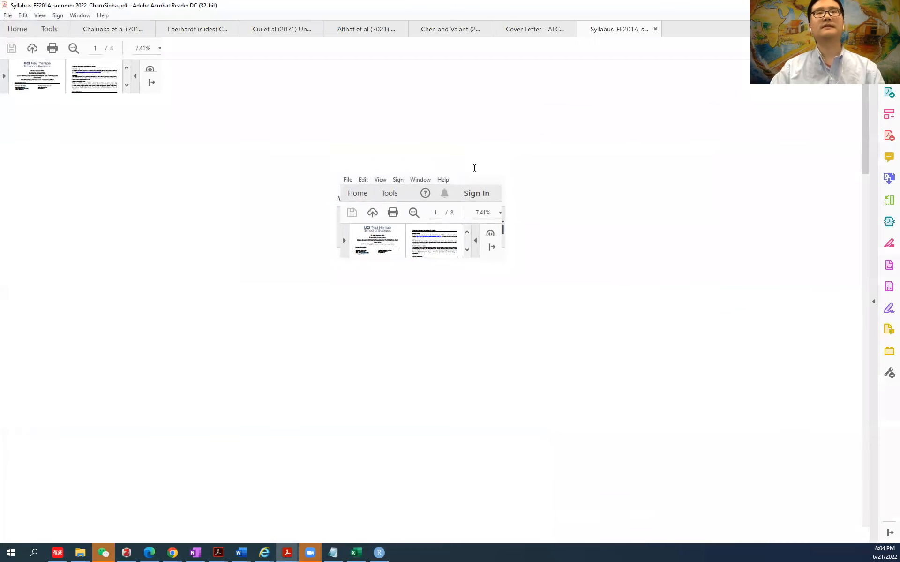
pyautogui.moveTo(864, 121); pyautogui.dragTo(867, 478)
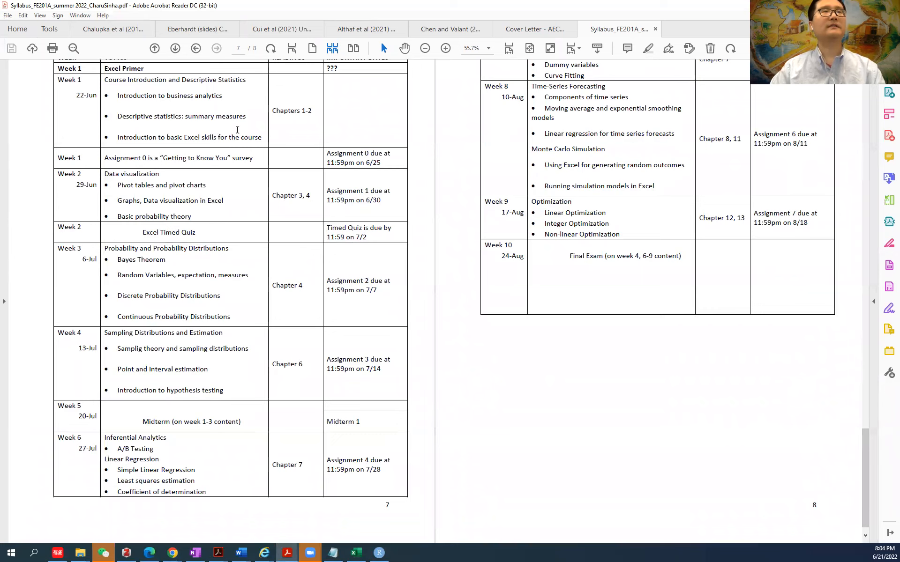
# Examine the Course Schedule topics from descriptive statistics and data visualization through sampling, inferential analytics, simple linear regression and time-series forecasting
pyautogui.moveTo(117, 116)
pyautogui.mouseDown()
pyautogui.moveTo(181, 117)
pyautogui.moveTo(171, 120)
pyautogui.mouseUp()
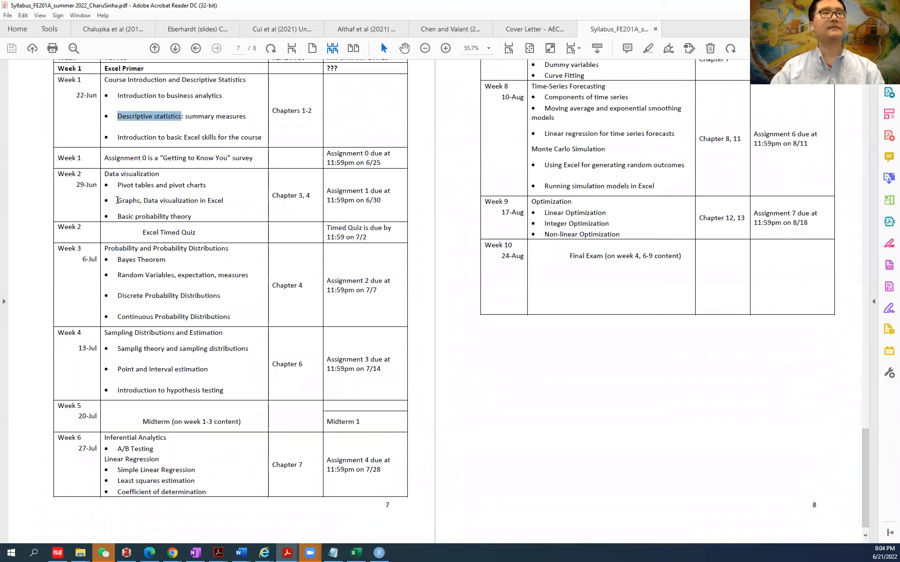
pyautogui.moveTo(144, 201); pyautogui.dragTo(206, 201)
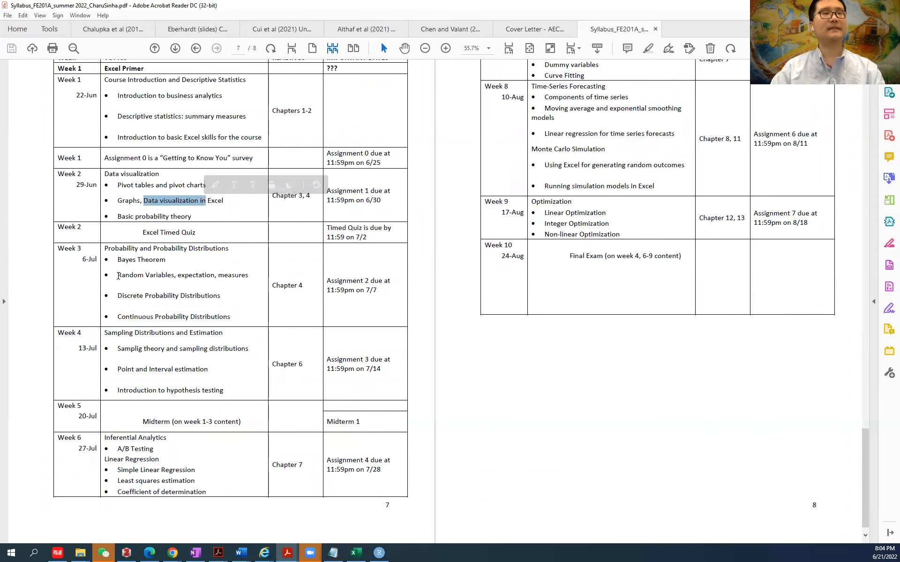
pyautogui.click(133, 276)
pyautogui.moveTo(133, 276); pyautogui.dragTo(244, 277)
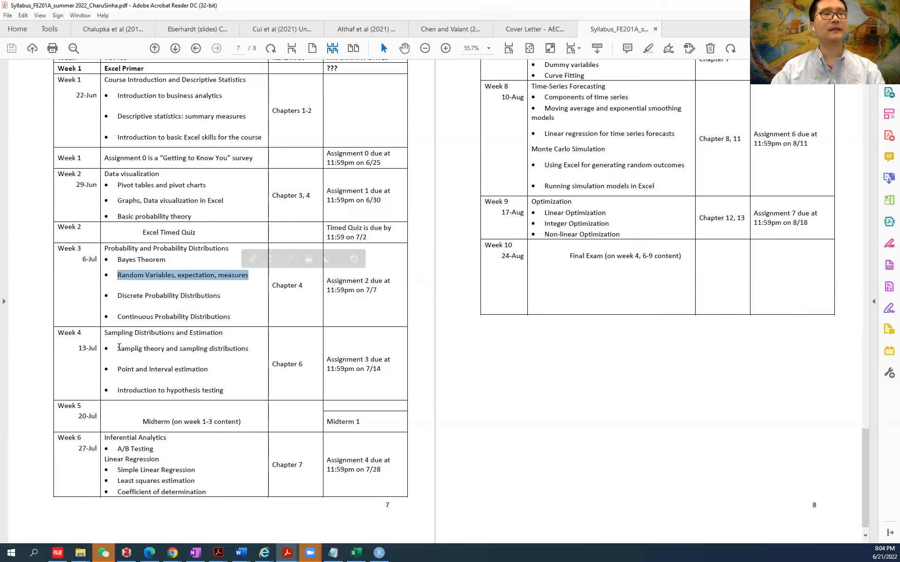
pyautogui.moveTo(117, 349); pyautogui.dragTo(243, 353)
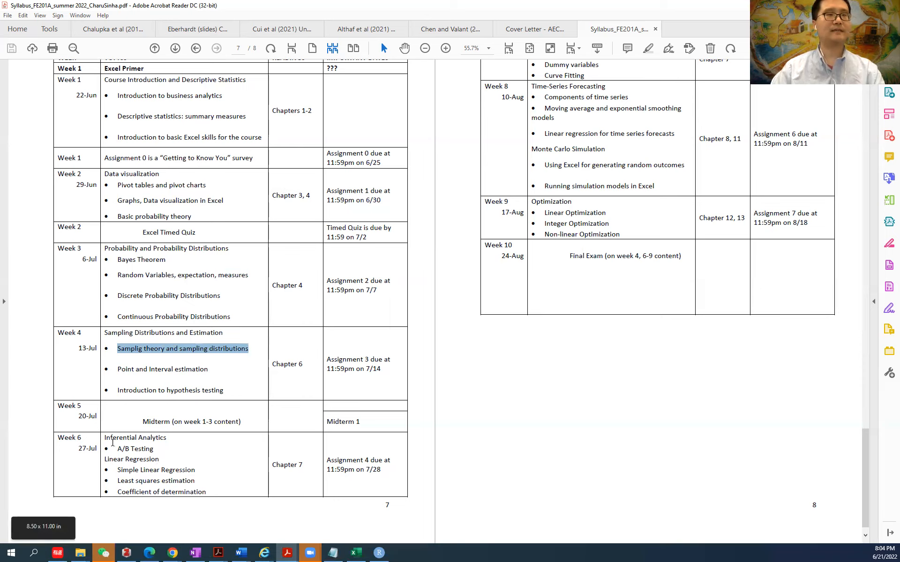
pyautogui.moveTo(104, 437); pyautogui.dragTo(159, 438)
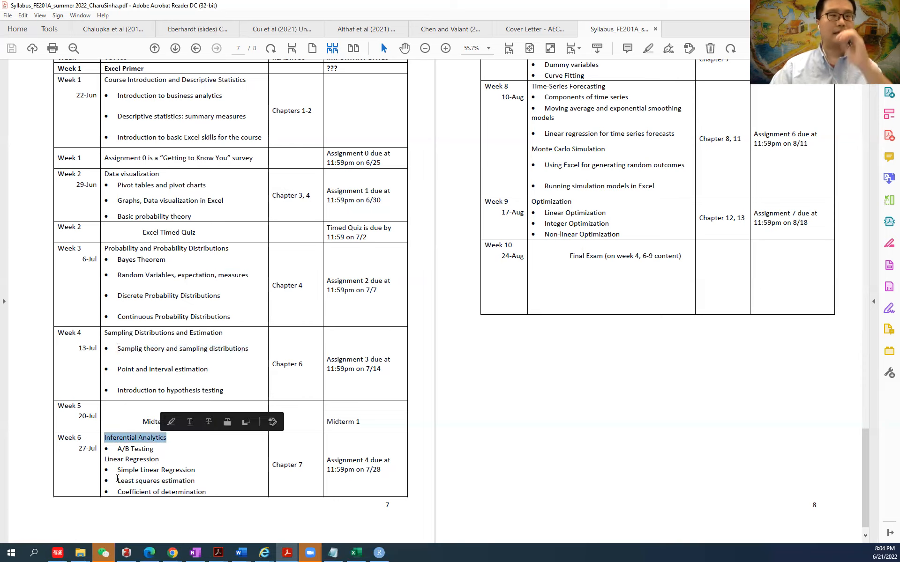
pyautogui.moveTo(116, 471); pyautogui.dragTo(196, 470)
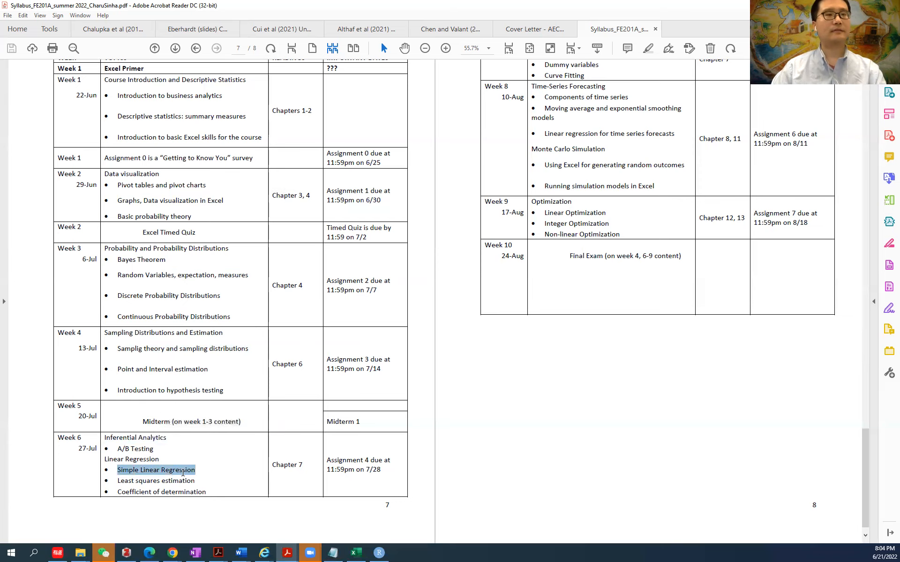
pyautogui.scroll(3, 401, 500)
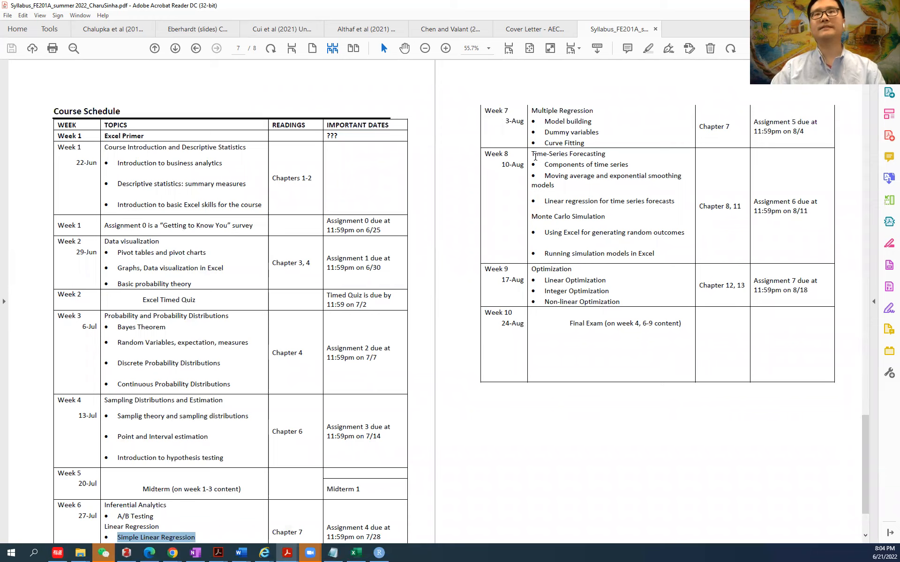
pyautogui.moveTo(533, 155); pyautogui.dragTo(584, 155)
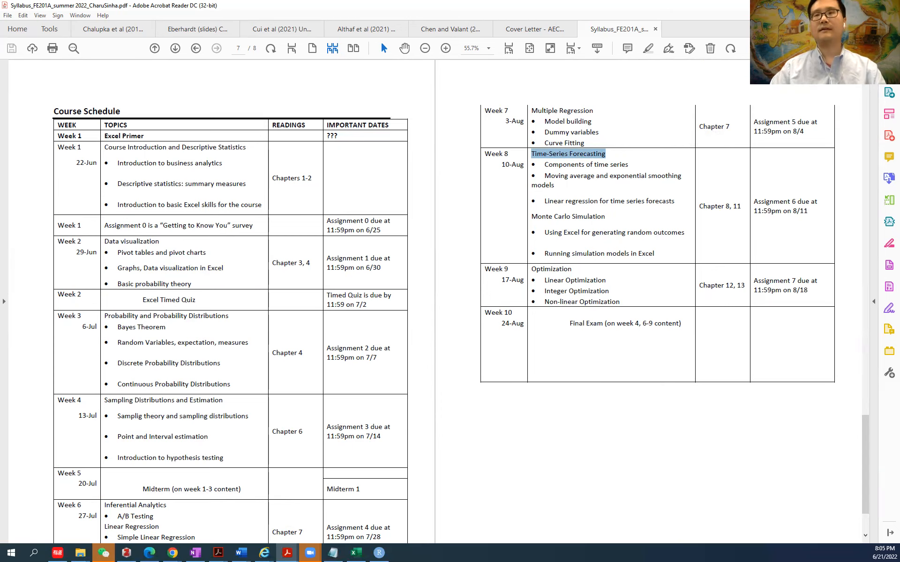
# Return to the RStudio script and examine how the cor() call references the February 2018 and February 2019 sales columns with CarData$
pyautogui.hotkey('alt', 'Tab')
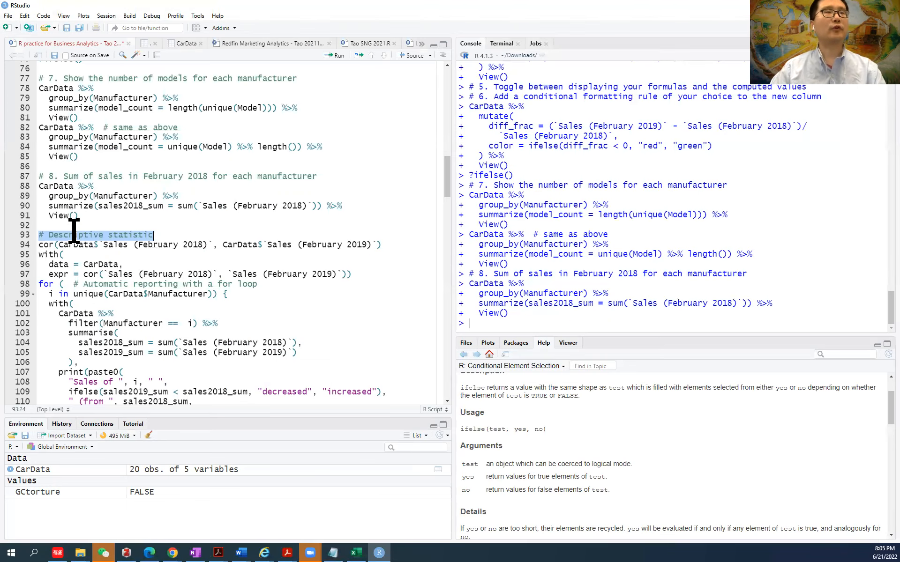
pyautogui.click(40, 248)
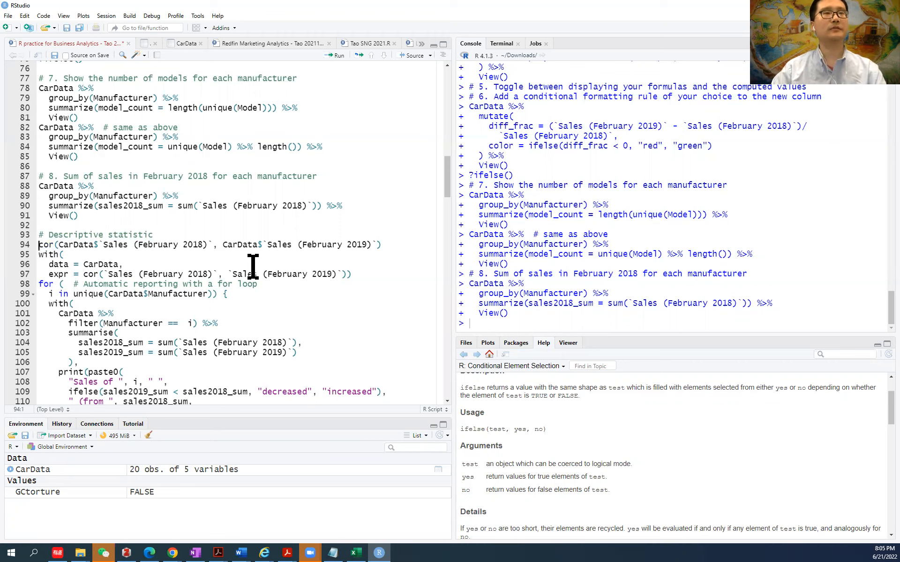
pyautogui.doubleClick(53, 244)
pyautogui.click(51, 248)
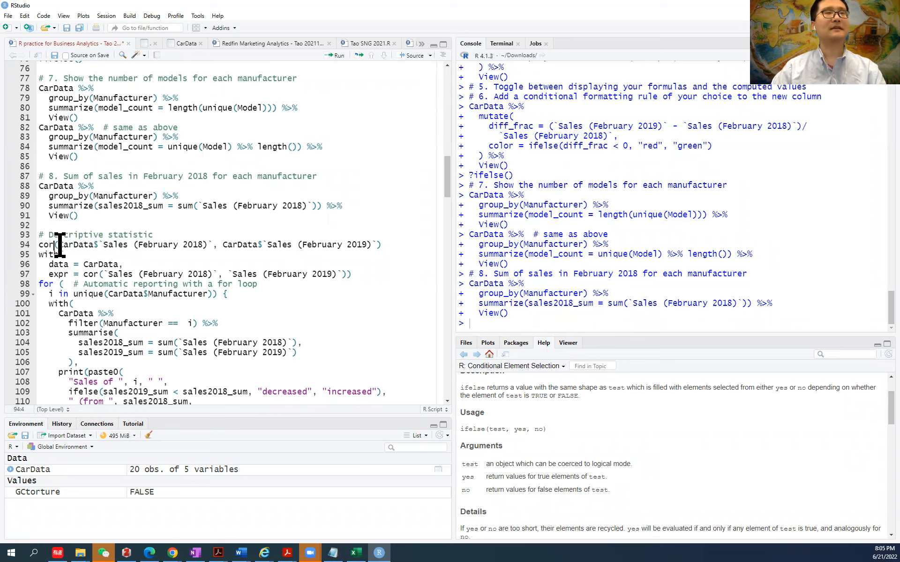
pyautogui.moveTo(60, 245); pyautogui.dragTo(94, 247)
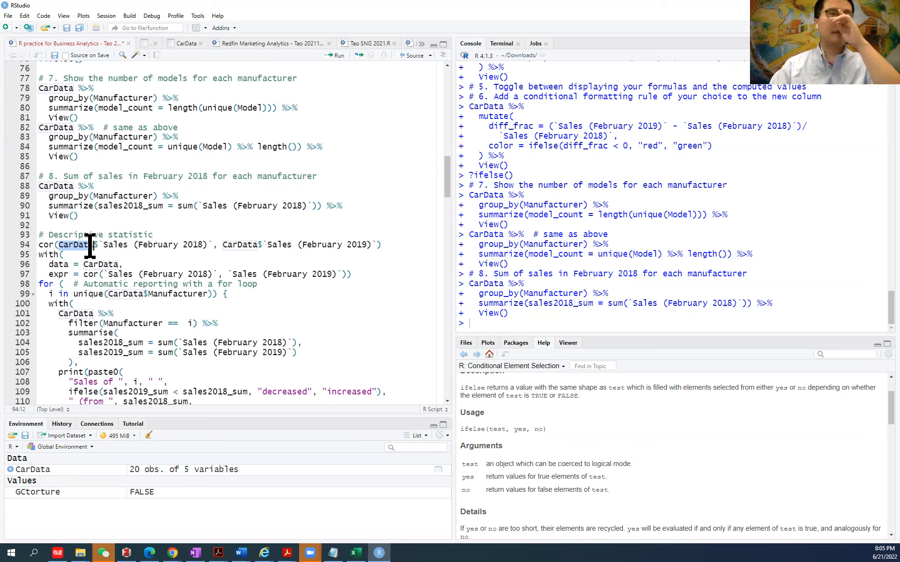
pyautogui.click(99, 248)
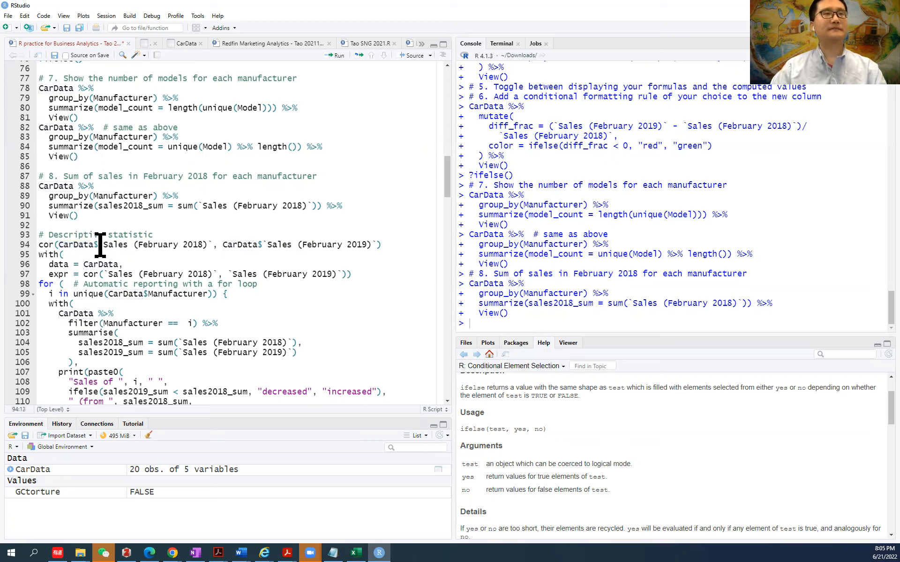
pyautogui.moveTo(96, 245); pyautogui.dragTo(207, 242)
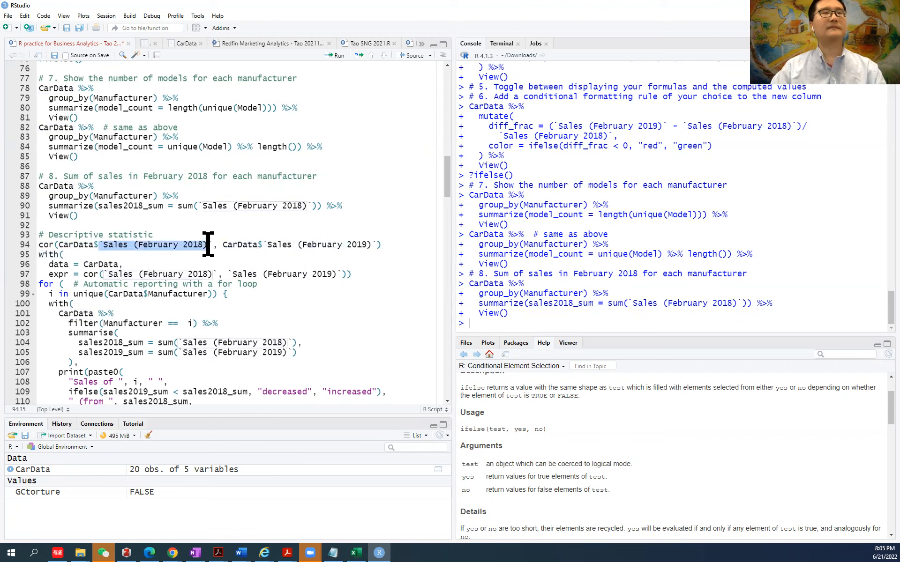
pyautogui.click(92, 244)
pyautogui.keyDown('shift'); pyautogui.click(99, 244); pyautogui.keyUp('shift')
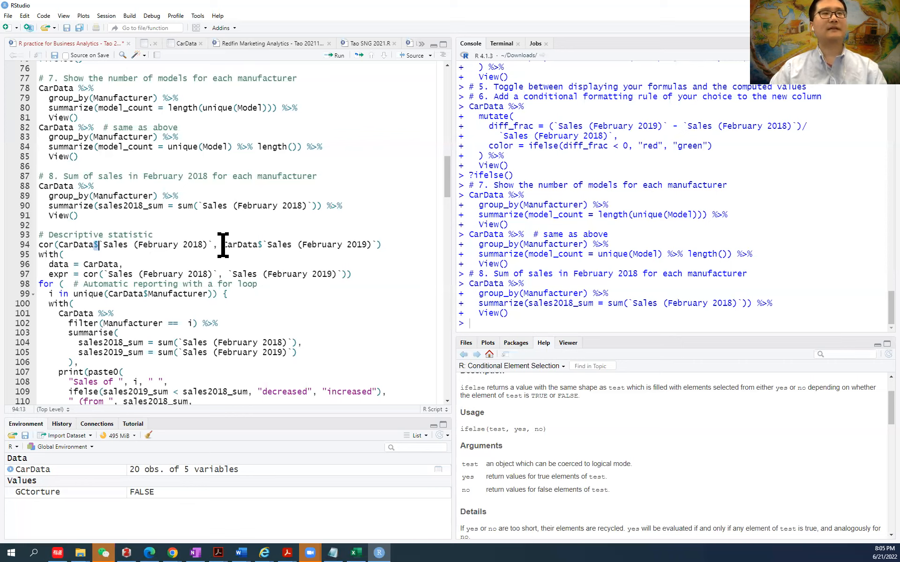
pyautogui.moveTo(221, 246); pyautogui.dragTo(372, 247)
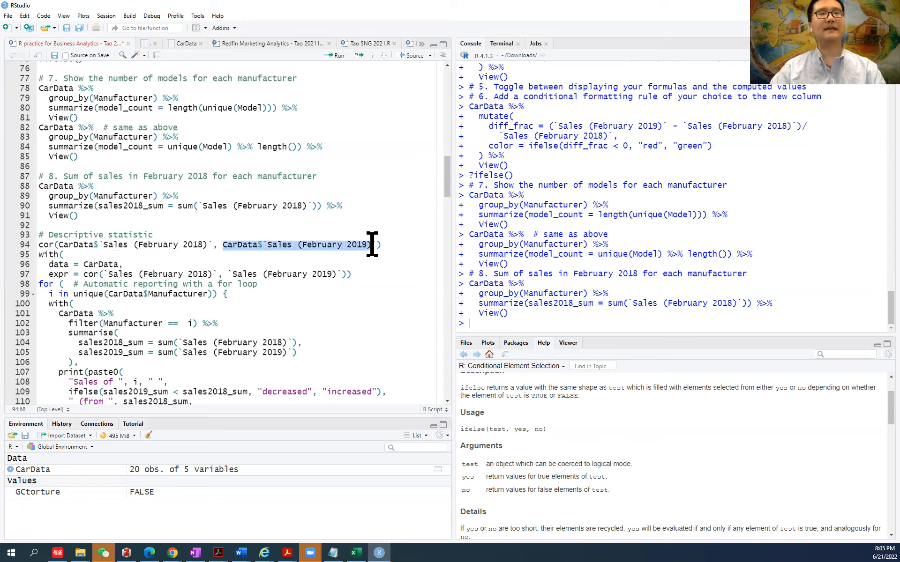
# Run the cor() line on CarData's February 2018 and February 2019 sales and check the resulting coefficient in the console
pyautogui.click(43, 245)
pyautogui.hotkey('ctrl', 'Return')
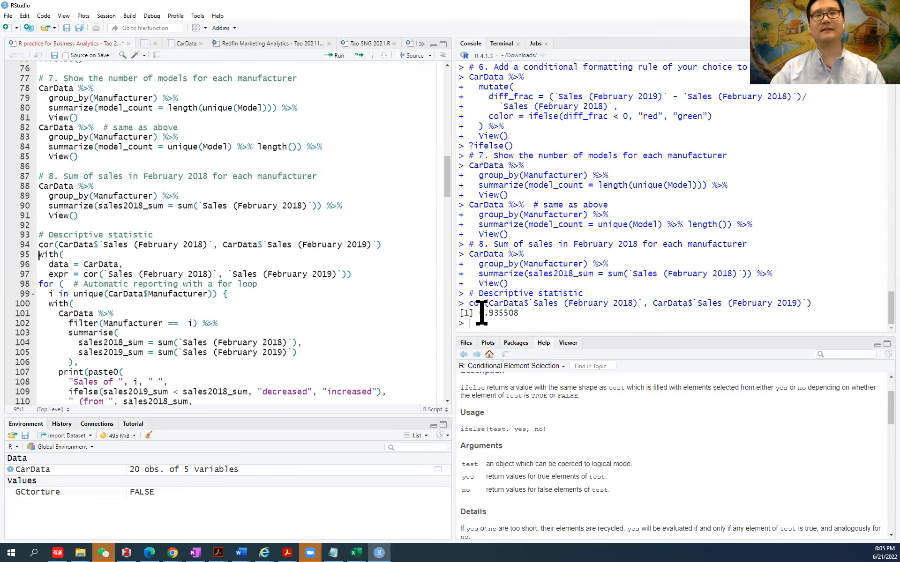
pyautogui.moveTo(489, 313); pyautogui.dragTo(505, 313)
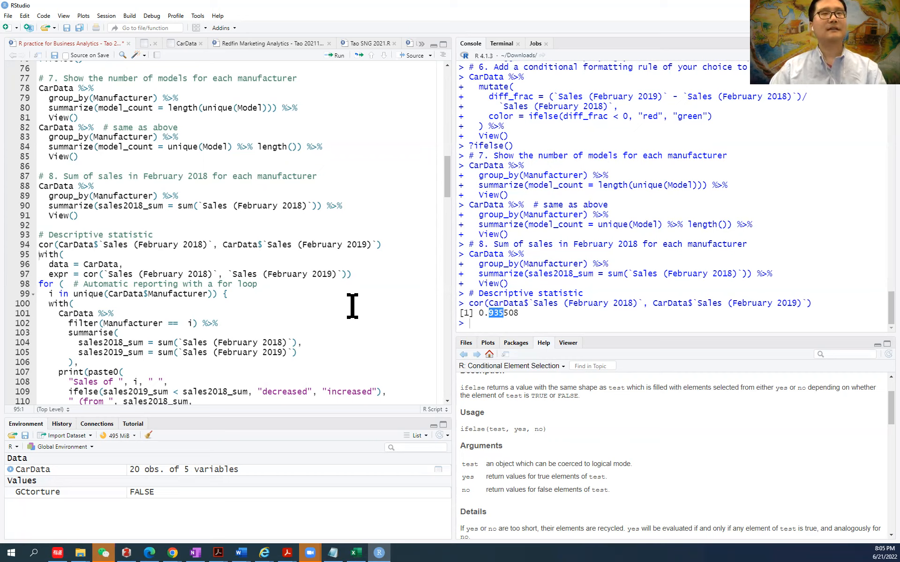
# Run the with() version of the sales correlation and review its data = CarData and expr arguments
pyautogui.click(360, 275)
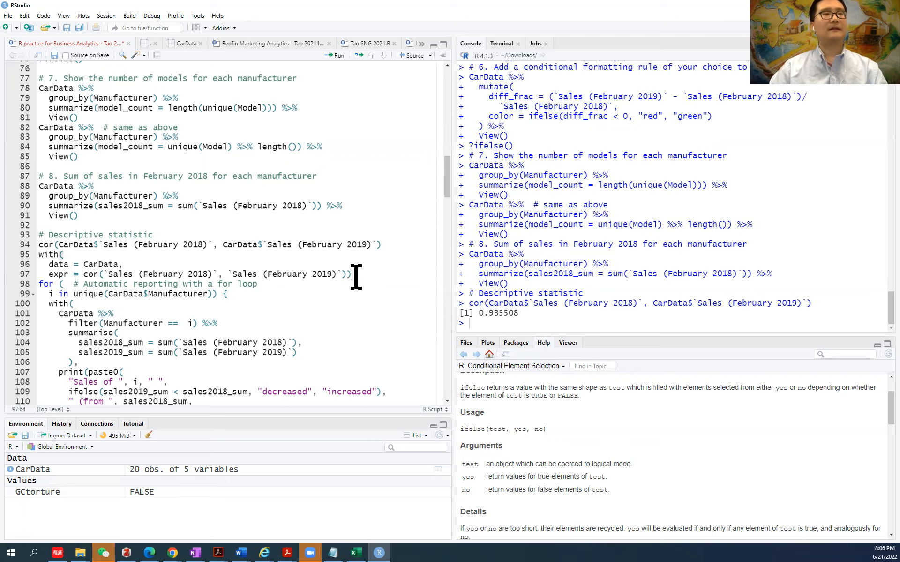
pyautogui.click(40, 256)
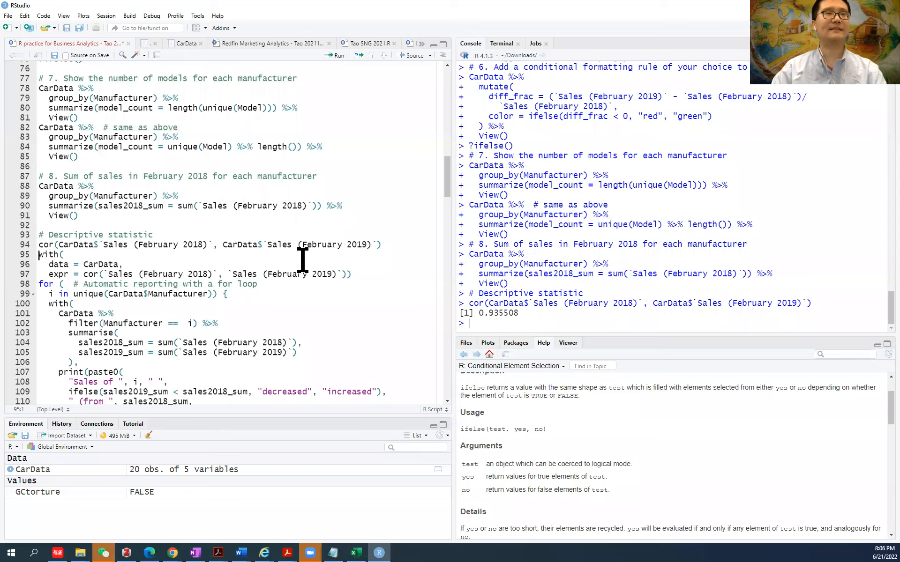
pyautogui.hotkey('ctrl', 'Return')
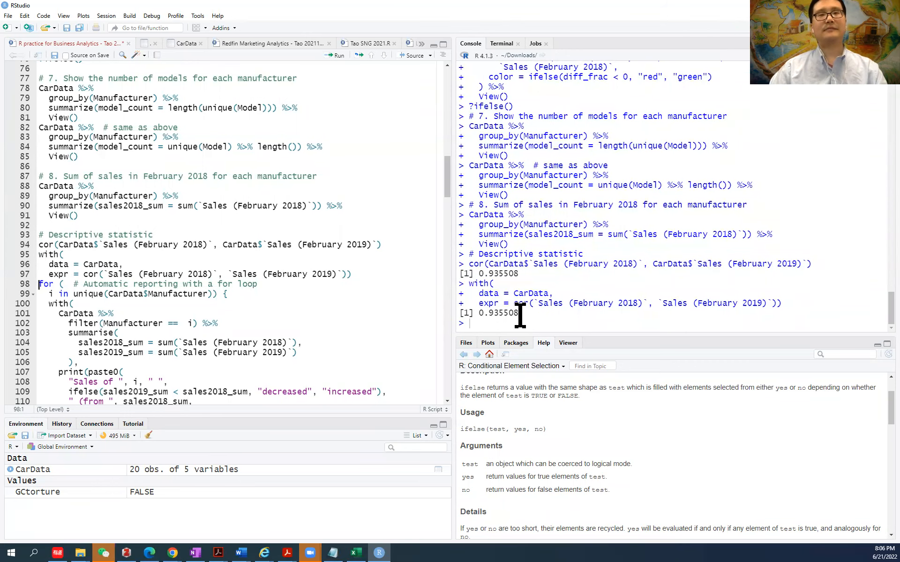
pyautogui.click(82, 265)
pyautogui.moveTo(83, 265); pyautogui.dragTo(118, 265)
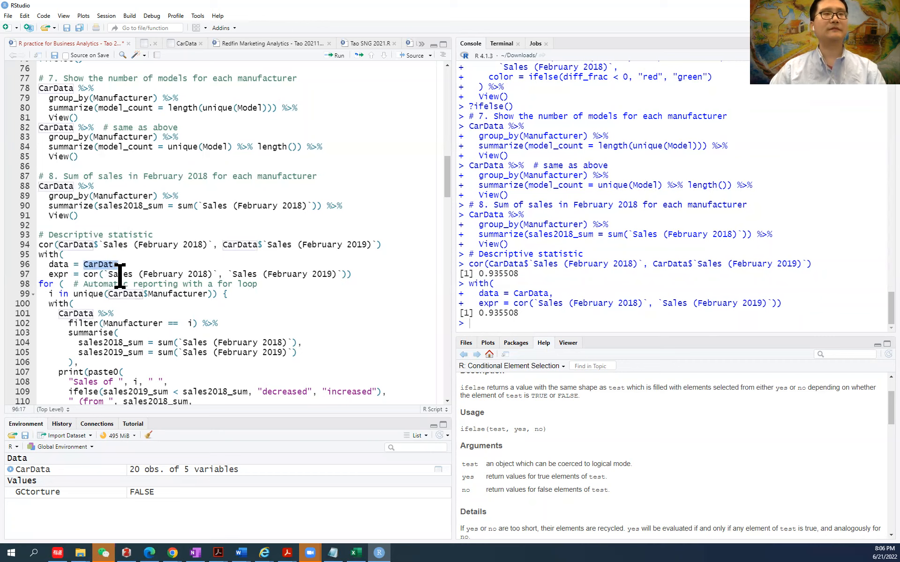
pyautogui.moveTo(104, 275); pyautogui.dragTo(342, 275)
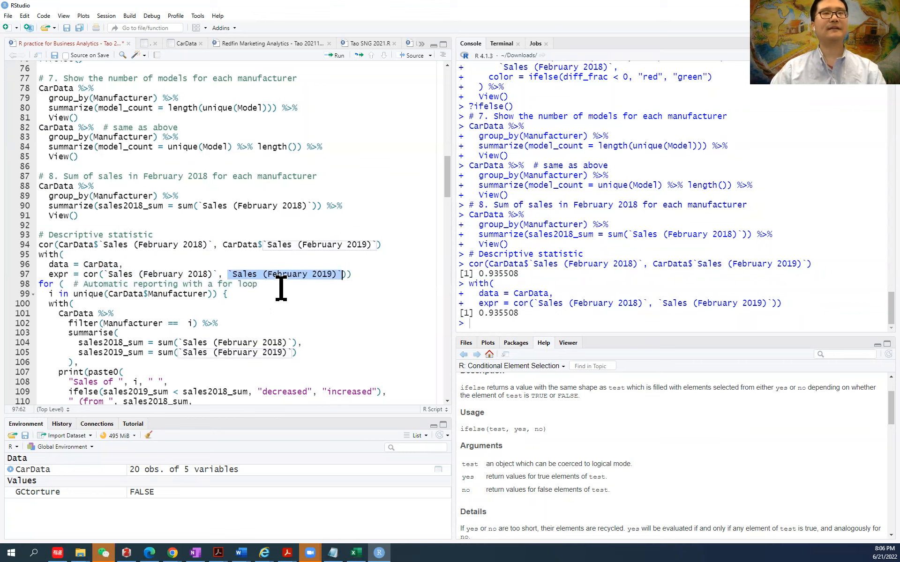
pyautogui.click(354, 277)
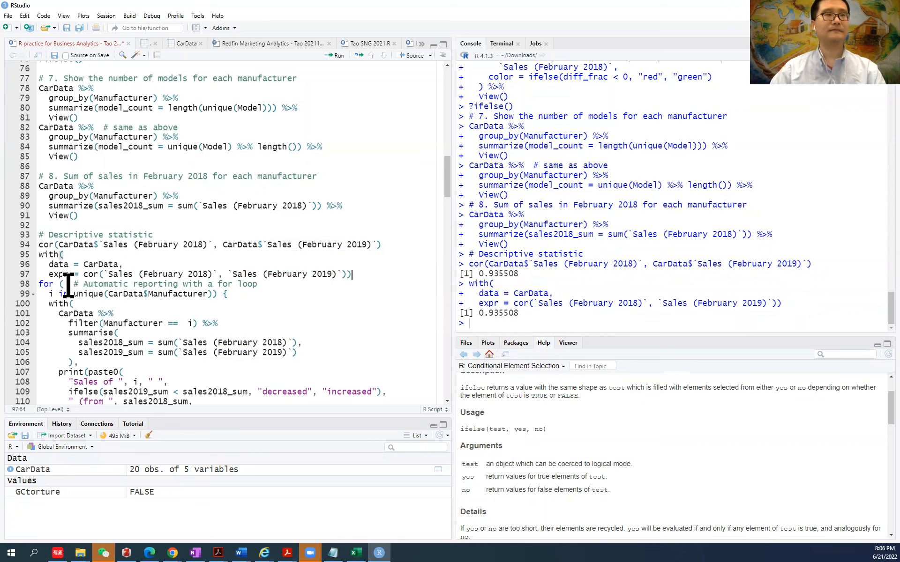
# Examine the automatic reporting for loop: its unique manufacturer values, the filter and summarise block, and the print(paste0()) sentence
pyautogui.scroll(-1, 63, 276)
pyautogui.scroll(-1, 132, 282)
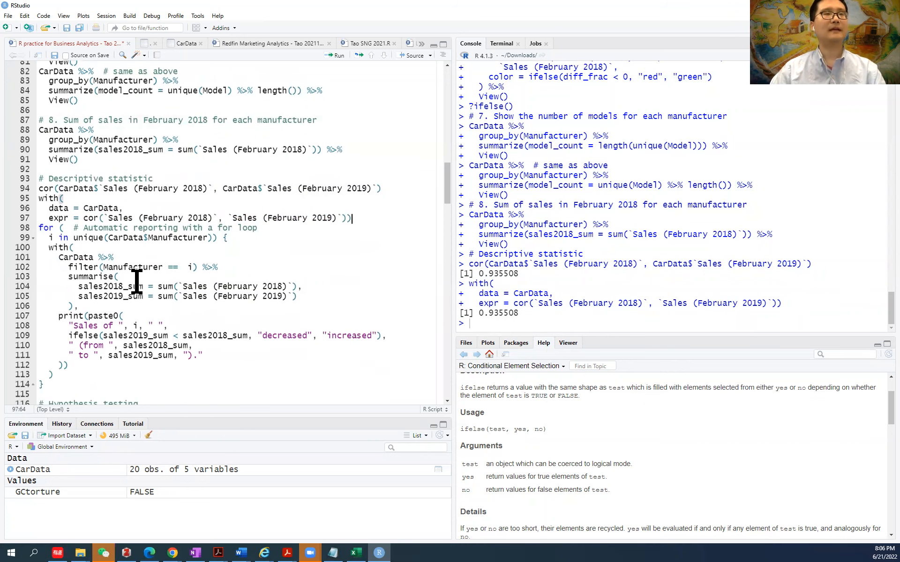
pyautogui.click(39, 228)
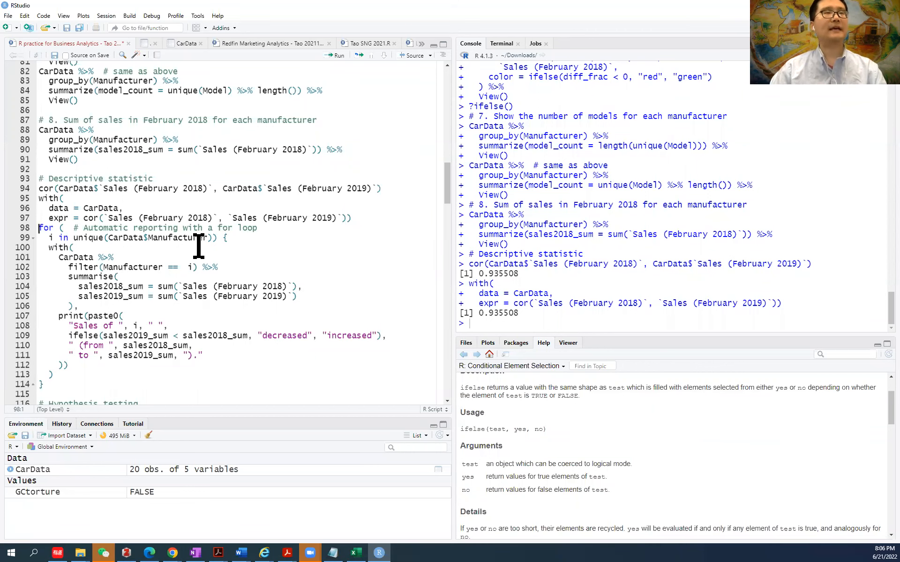
pyautogui.moveTo(75, 239); pyautogui.dragTo(213, 239)
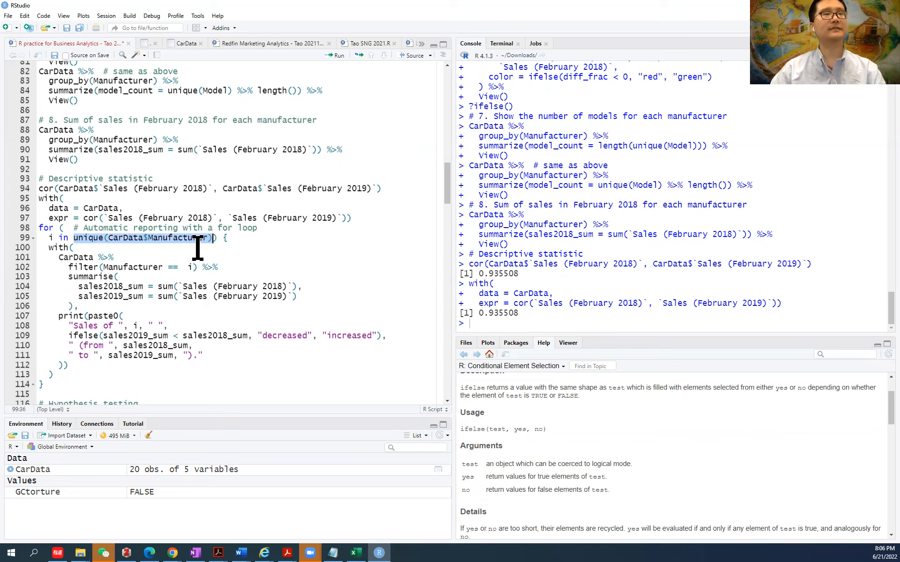
pyautogui.moveTo(59, 258); pyautogui.dragTo(325, 308)
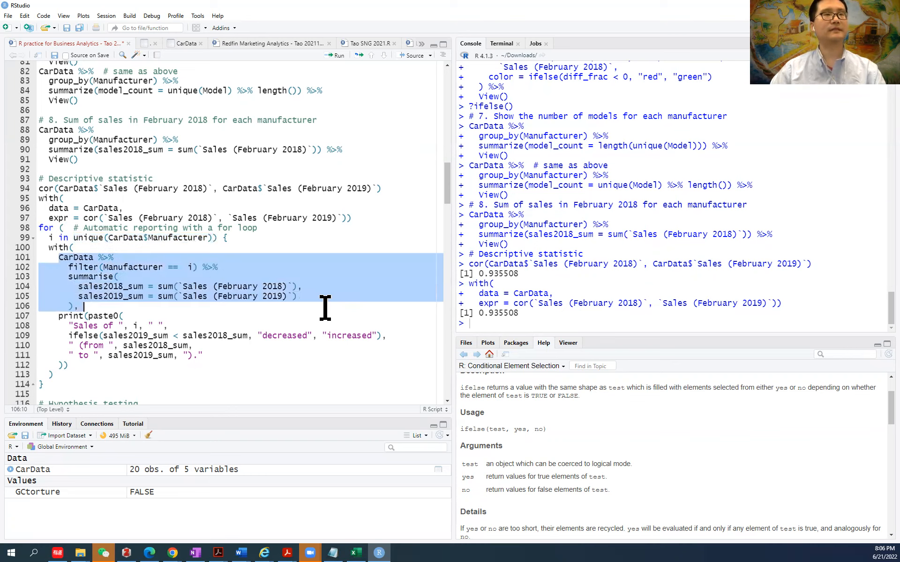
pyautogui.scroll(-1, 242, 365)
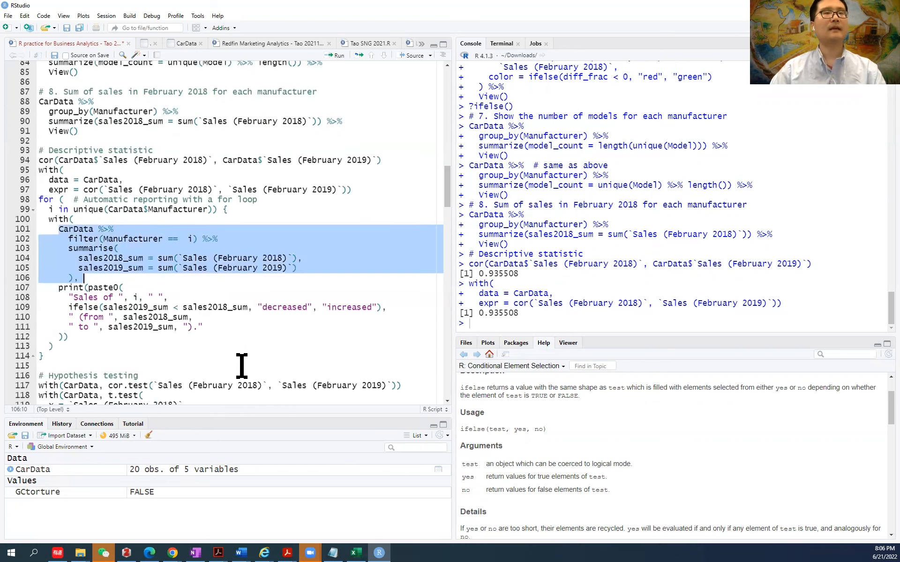
pyautogui.click(114, 258)
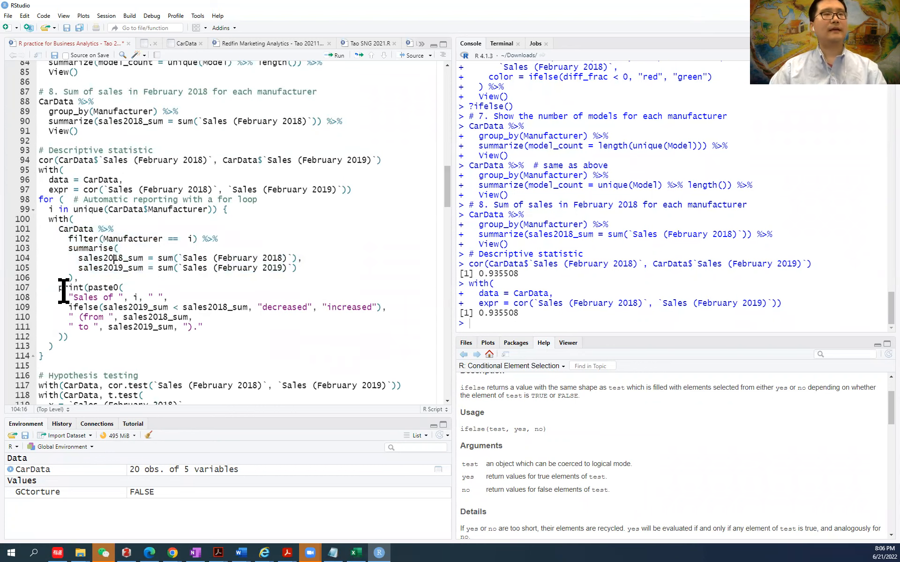
pyautogui.moveTo(58, 288); pyautogui.dragTo(214, 333)
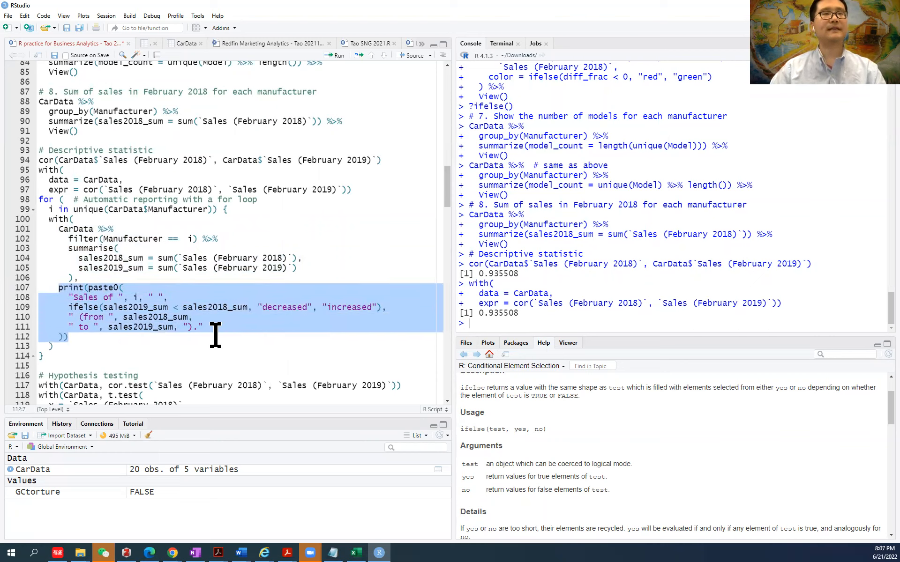
# Run the automatic reporting for loop and check the sales direction wording for Toyota, Tesla and Volkswagen in the console
pyautogui.click(40, 200)
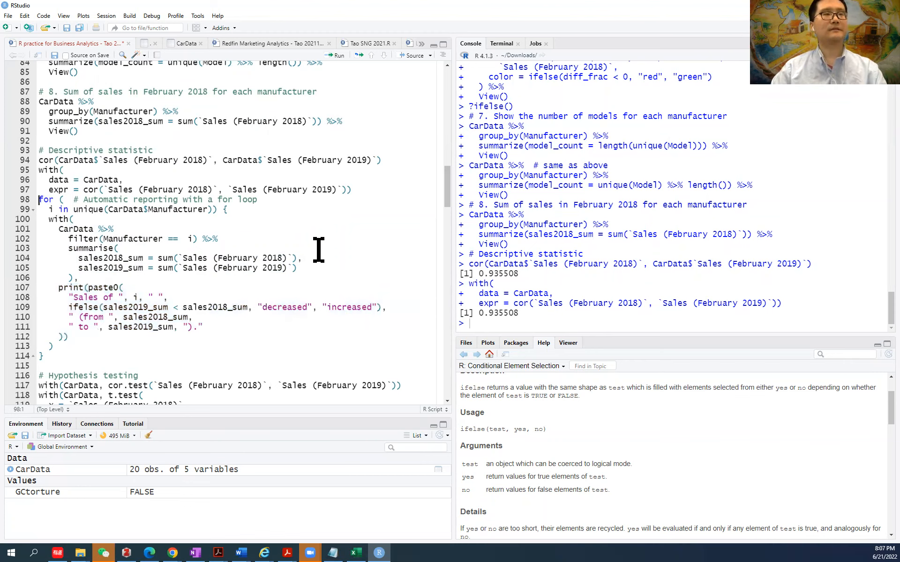
pyautogui.hotkey('ctrl', 'Return')
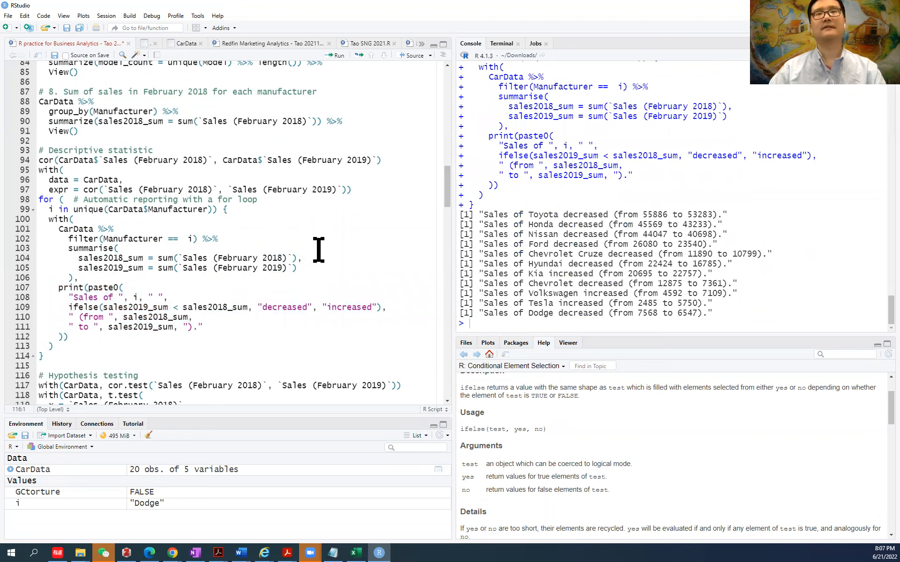
pyautogui.scroll(2, 549, 235)
pyautogui.scroll(-2, 548, 235)
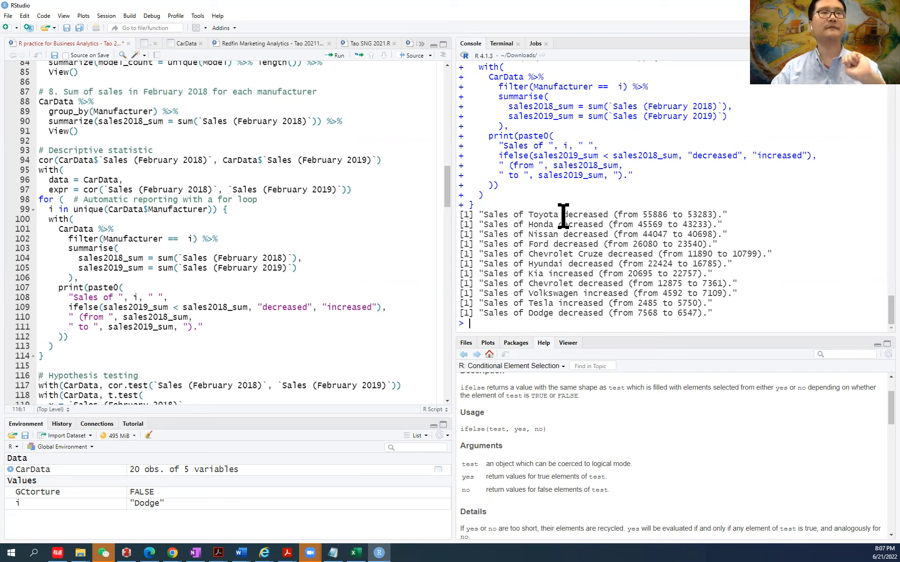
pyautogui.doubleClick(590, 215)
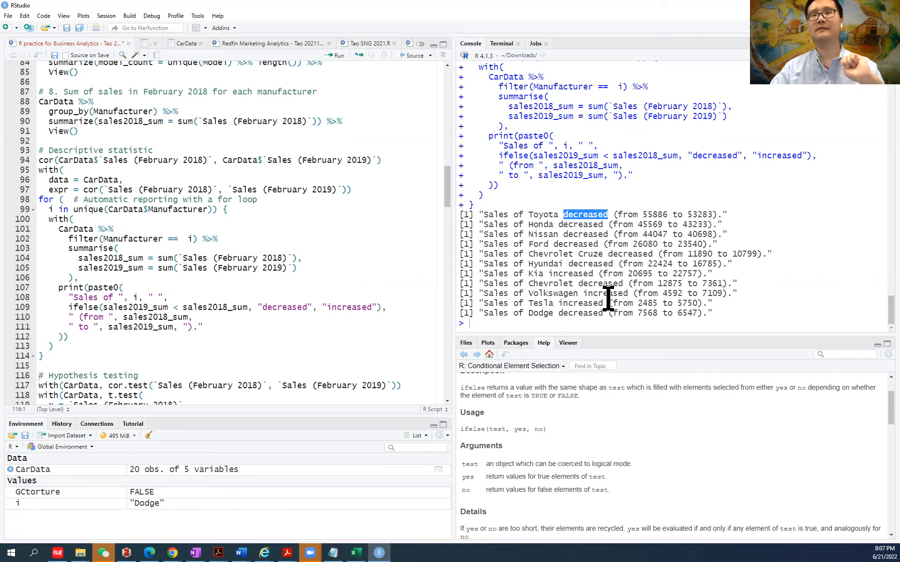
pyautogui.moveTo(559, 305); pyautogui.dragTo(602, 305)
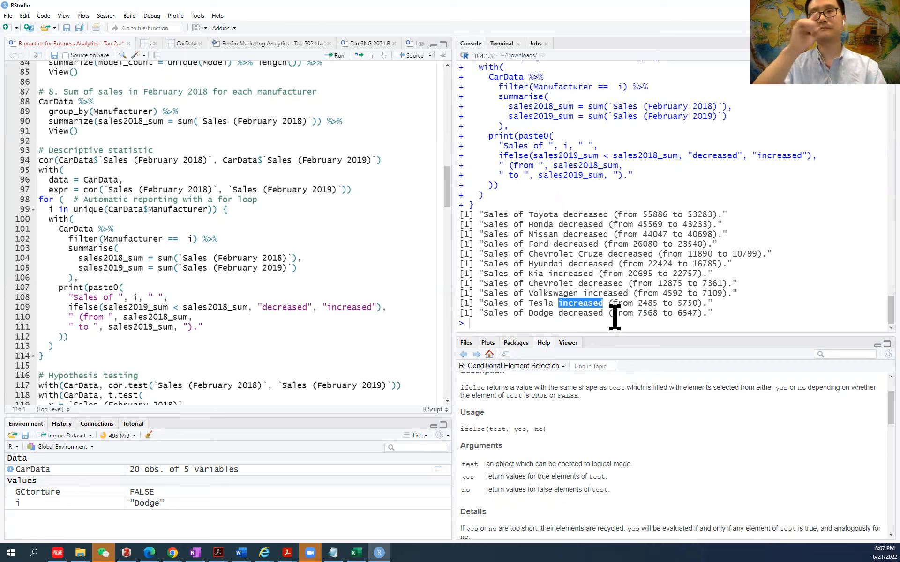
pyautogui.doubleClick(604, 294)
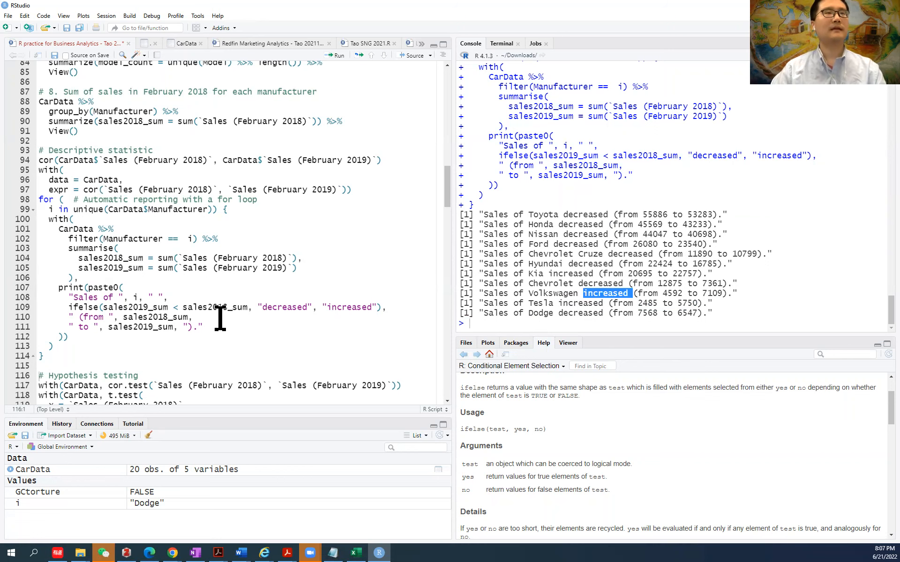
# Compare the complete for loop block in the script with the manufacturer sales sentences printed in the console
pyautogui.scroll(-1, 218, 318)
pyautogui.moveTo(39, 171); pyautogui.dragTo(113, 330)
pyautogui.scroll(-2, 112, 330)
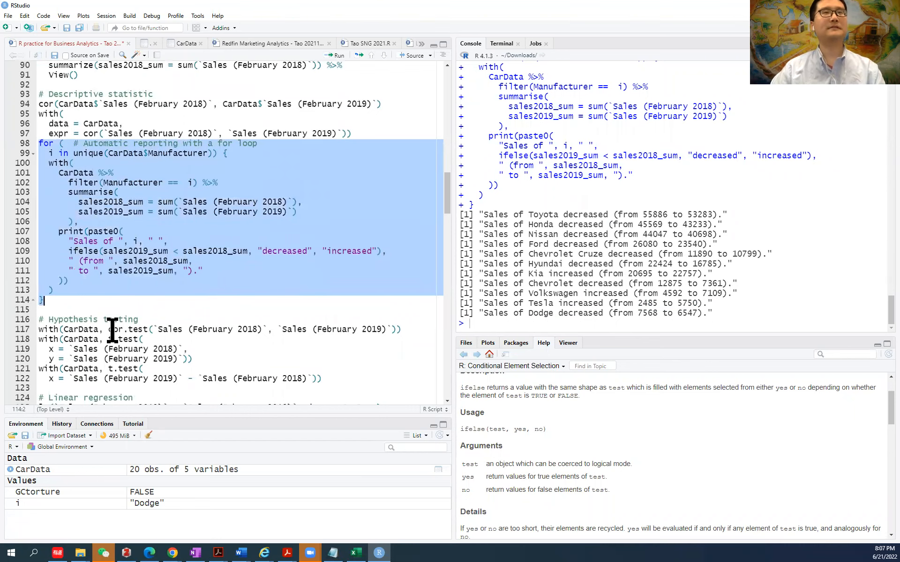
pyautogui.scroll(-1, 113, 330)
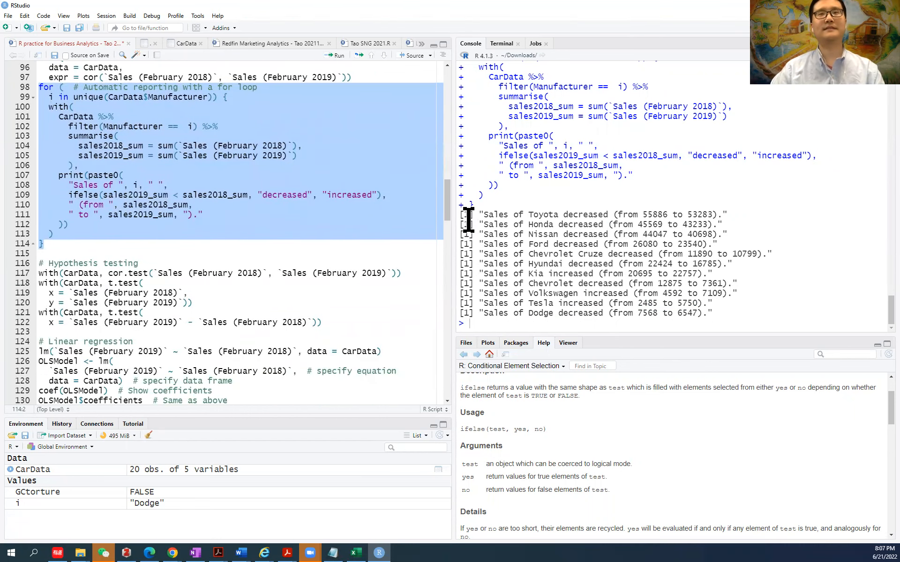
pyautogui.moveTo(461, 216)
pyautogui.mouseDown()
pyautogui.moveTo(683, 219)
pyautogui.moveTo(716, 241)
pyautogui.moveTo(719, 323)
pyautogui.moveTo(717, 313)
pyautogui.mouseUp()
# Run the cor.test() line under Hypothesis testing on CarData's February 2018 and February 2019 sales, and point out the function name
pyautogui.scroll(-2, 188, 235)
pyautogui.click(89, 227)
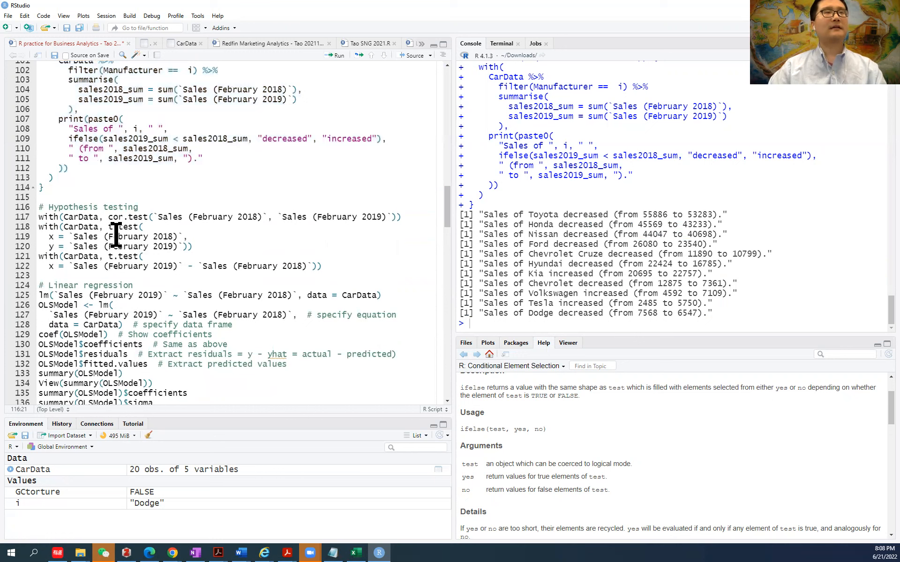
pyautogui.click(38, 214)
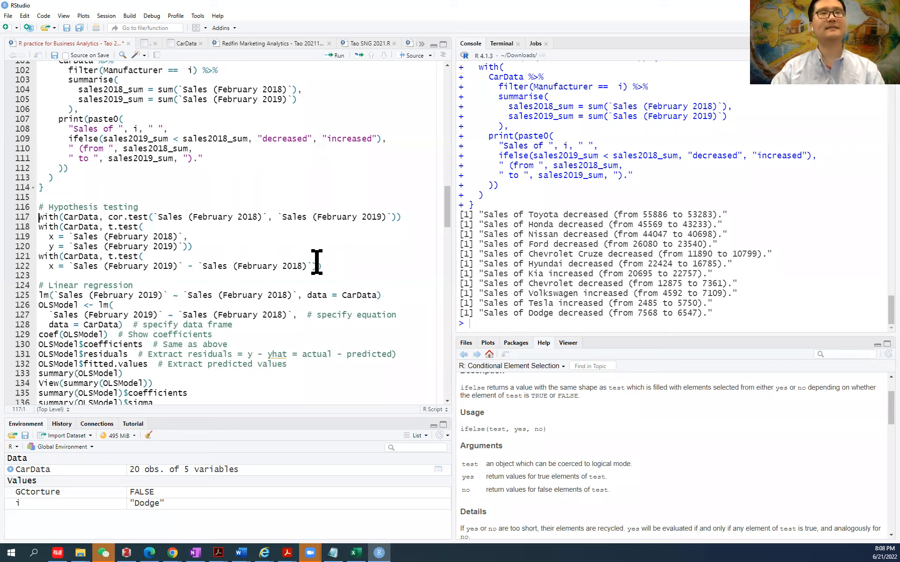
pyautogui.moveTo(316, 263); pyautogui.dragTo(316, 260)
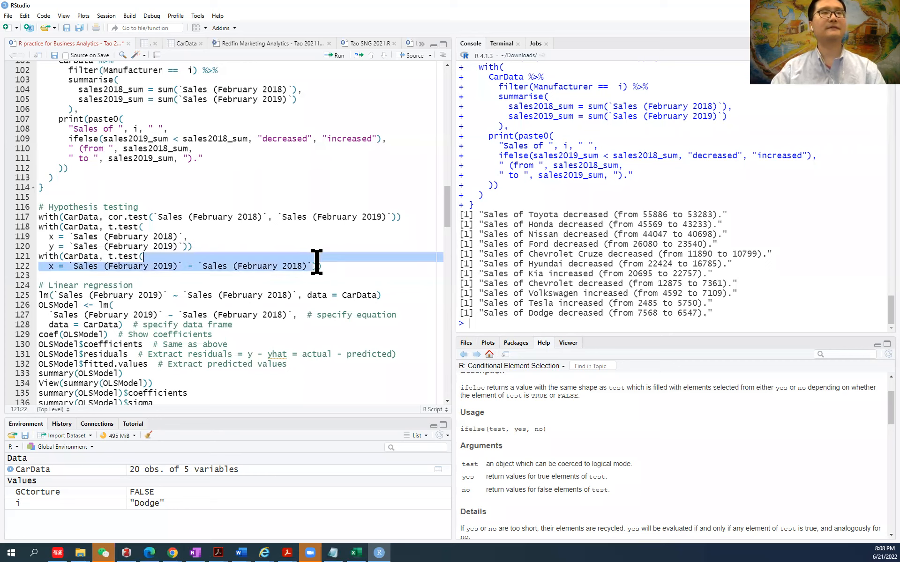
pyautogui.click(40, 217)
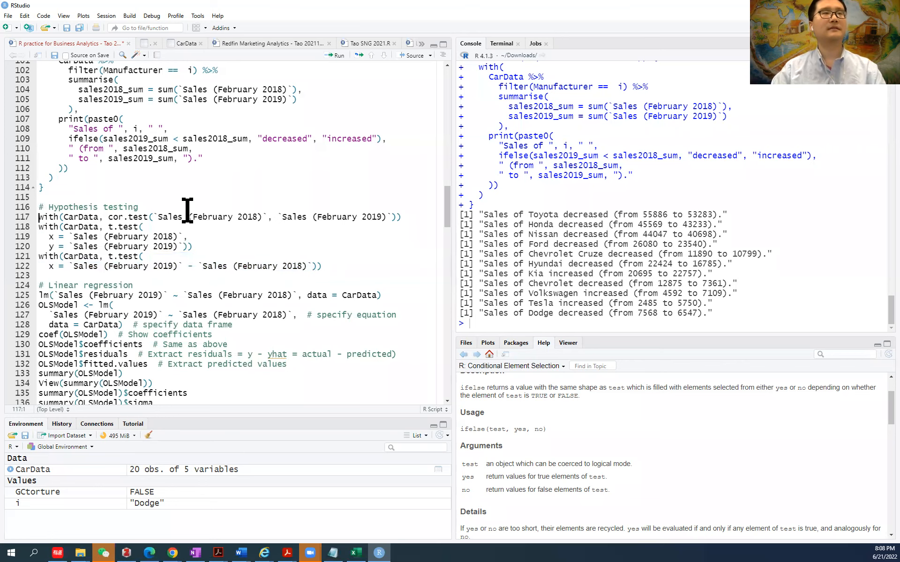
pyautogui.hotkey('ctrl', 'Return')
pyautogui.doubleClick(116, 217)
pyautogui.moveTo(141, 220); pyautogui.dragTo(148, 220)
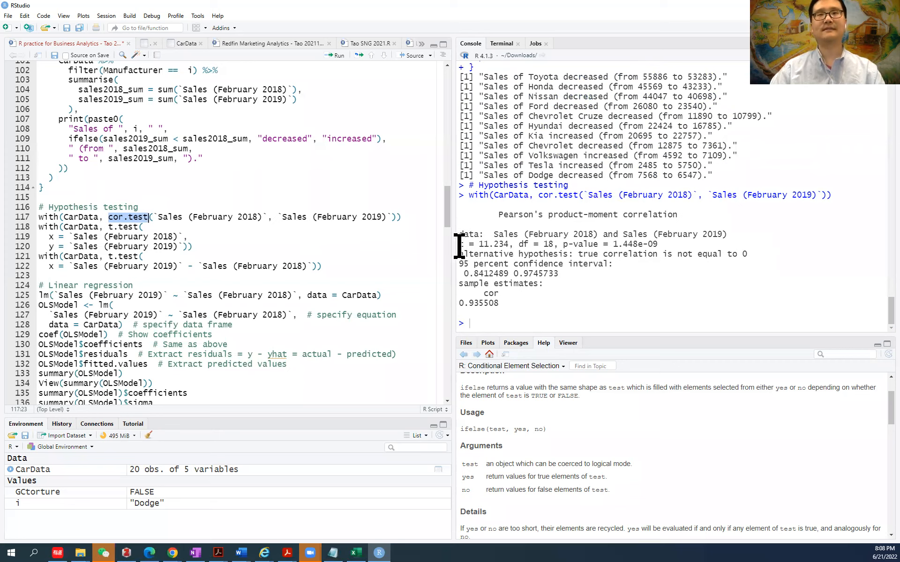
# Examine the t statistic, degrees of freedom and p-value in the Pearson correlation test output
pyautogui.moveTo(459, 246); pyautogui.dragTo(504, 245)
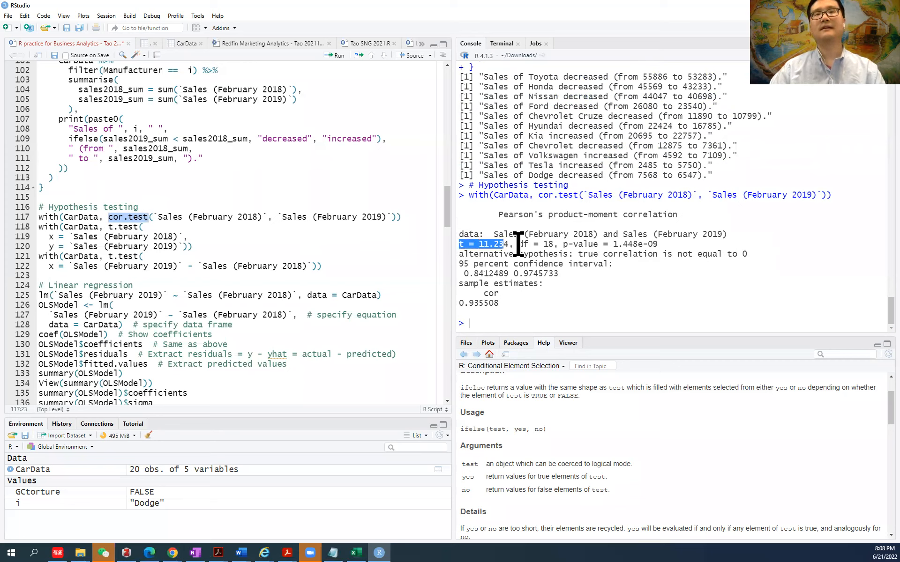
pyautogui.click(519, 244)
pyautogui.moveTo(564, 244); pyautogui.dragTo(659, 244)
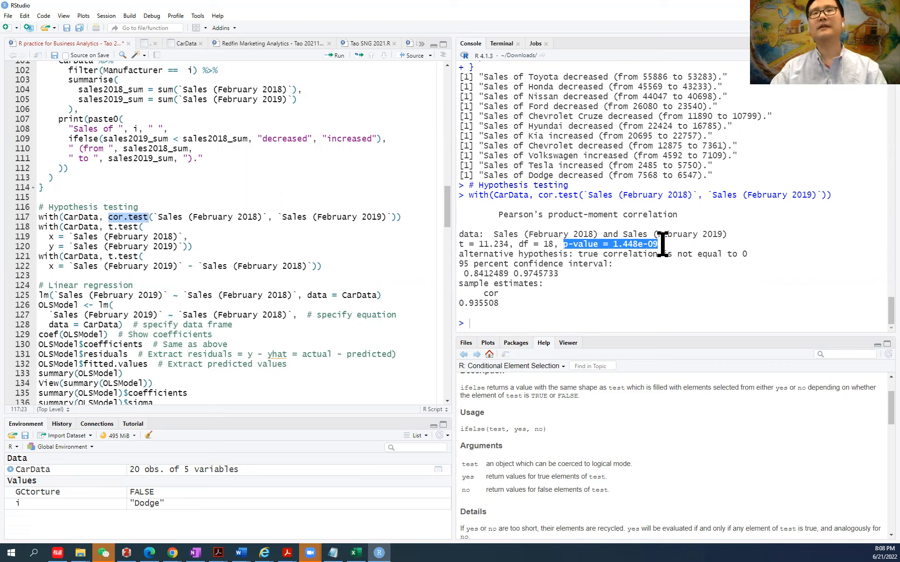
pyautogui.click(662, 244)
pyautogui.moveTo(564, 245); pyautogui.dragTo(688, 244)
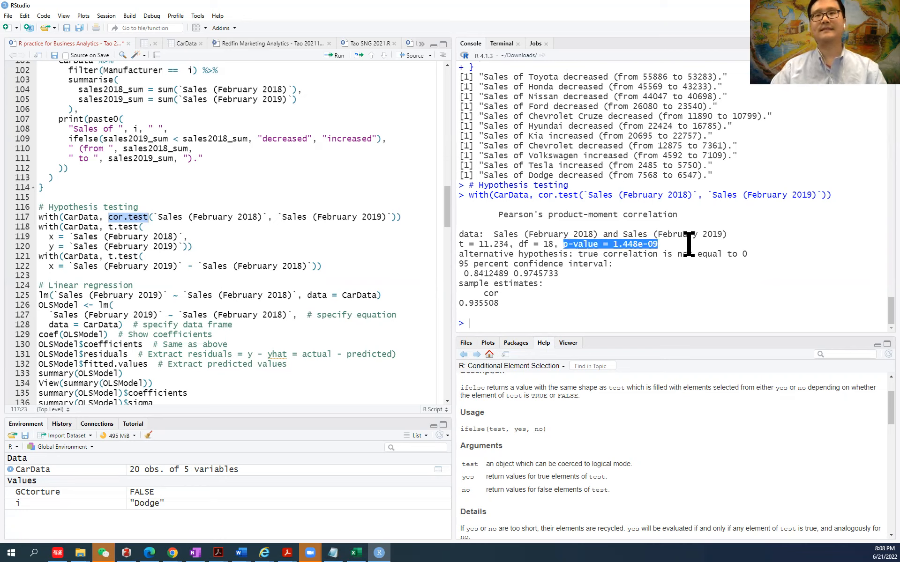
pyautogui.click(658, 247)
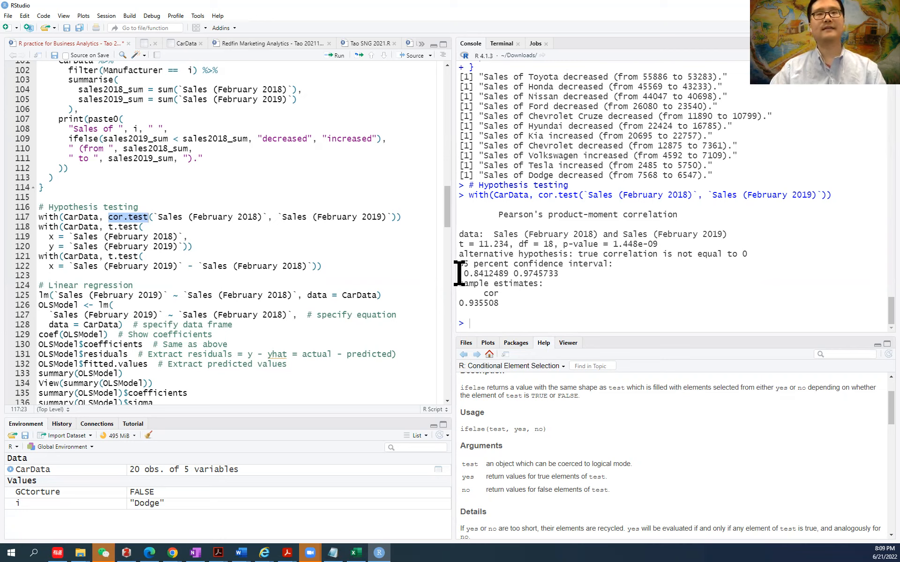
# Examine the correlation test's 95 percent confidence interval and cor estimate, and relate them to its p-value and t statistic
pyautogui.moveTo(459, 273); pyautogui.dragTo(578, 277)
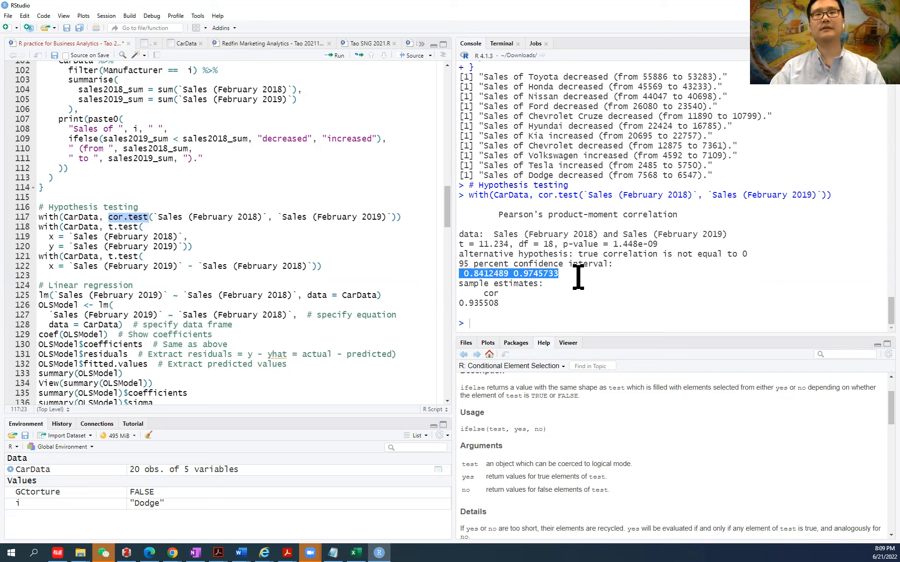
pyautogui.moveTo(498, 304); pyautogui.dragTo(458, 304)
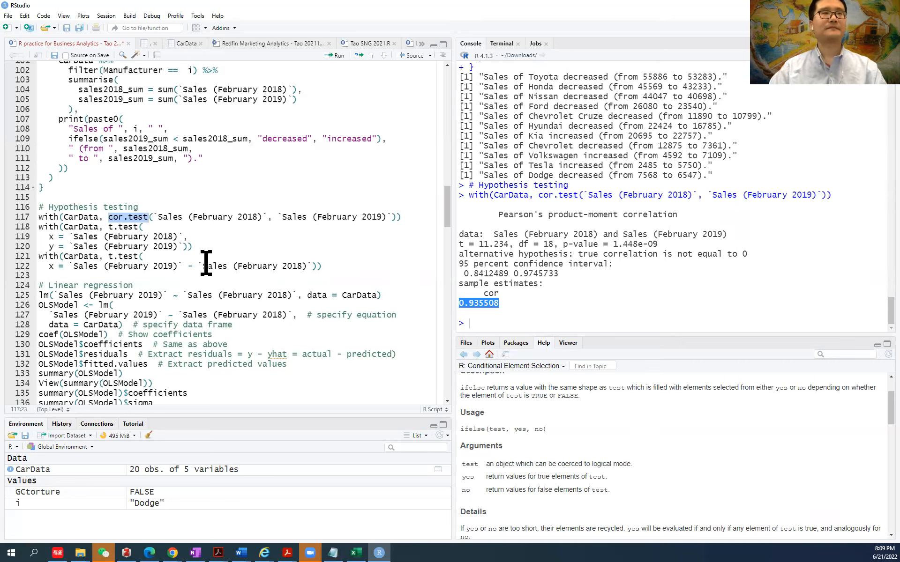
pyautogui.click(502, 303)
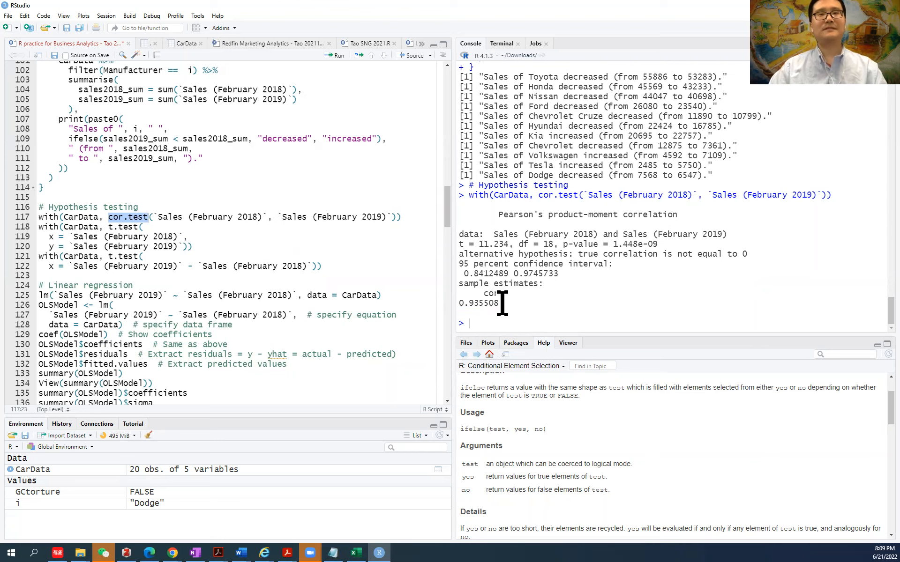
pyautogui.moveTo(502, 303); pyautogui.dragTo(474, 213)
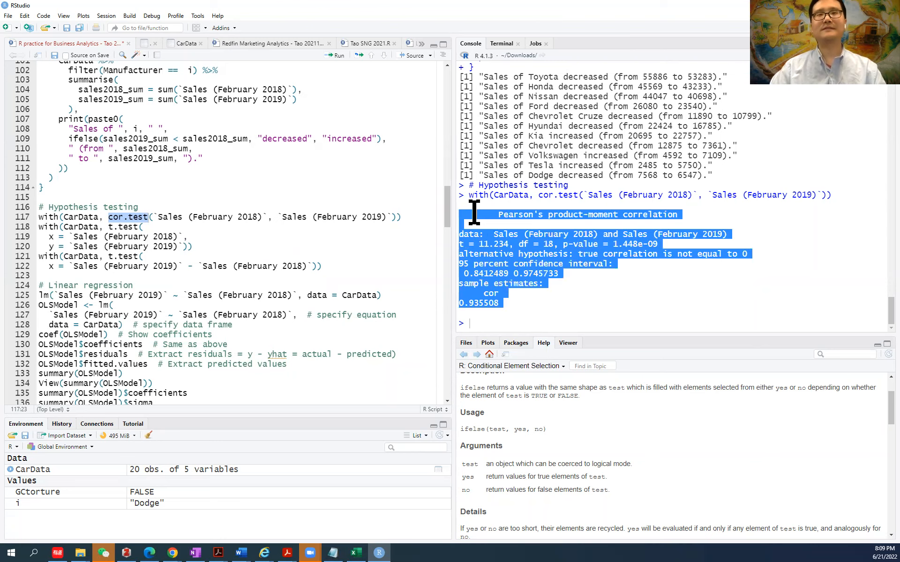
pyautogui.click(499, 303)
pyautogui.moveTo(498, 304); pyautogui.dragTo(458, 305)
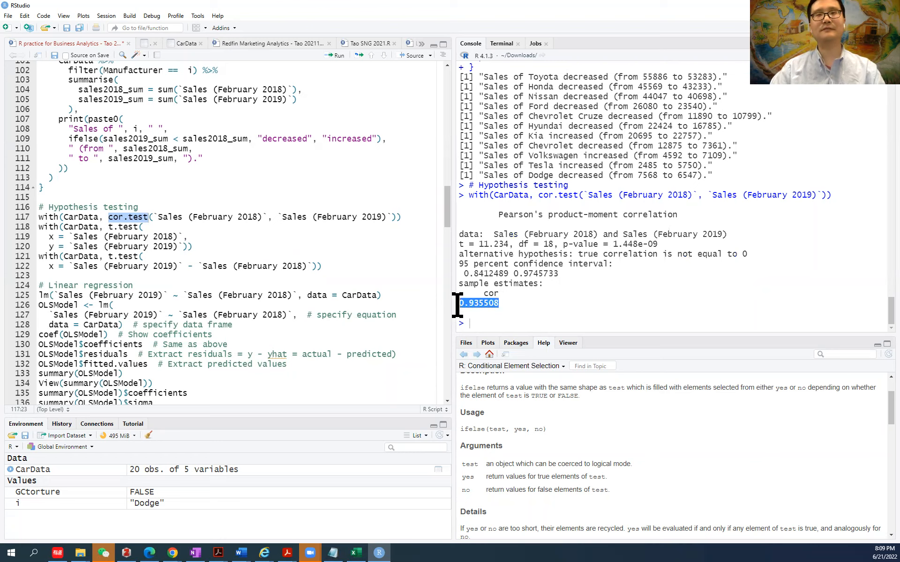
pyautogui.click(504, 305)
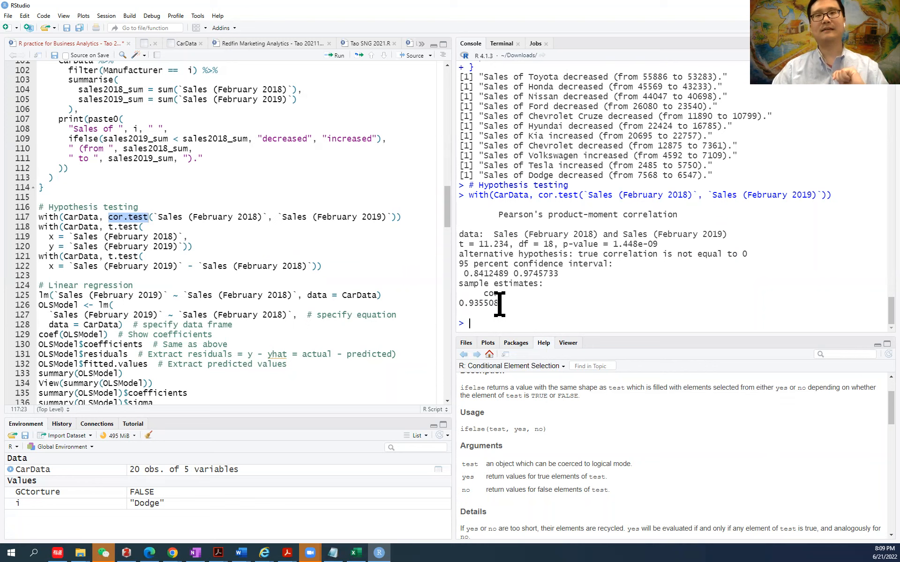
pyautogui.moveTo(499, 305); pyautogui.dragTo(463, 297)
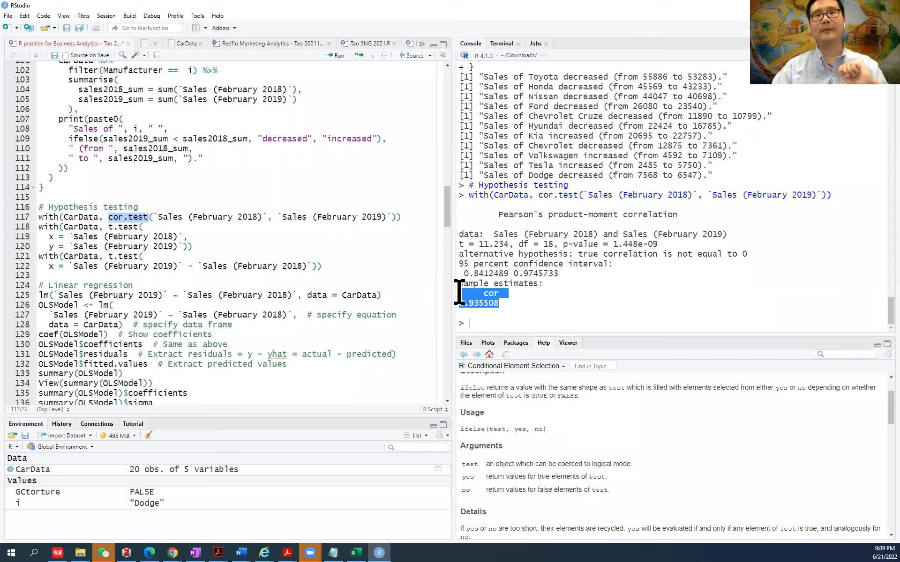
pyautogui.click(503, 302)
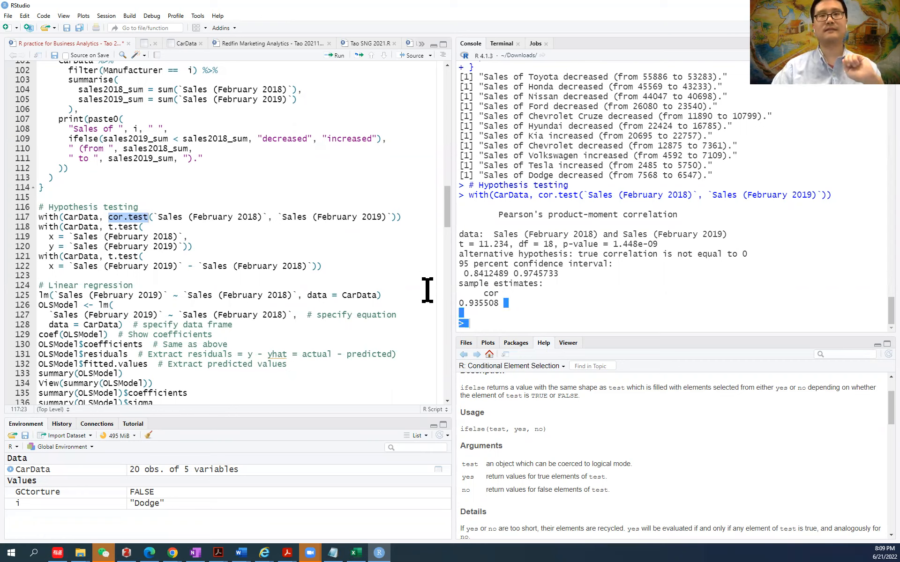
pyautogui.moveTo(504, 303); pyautogui.dragTo(465, 295)
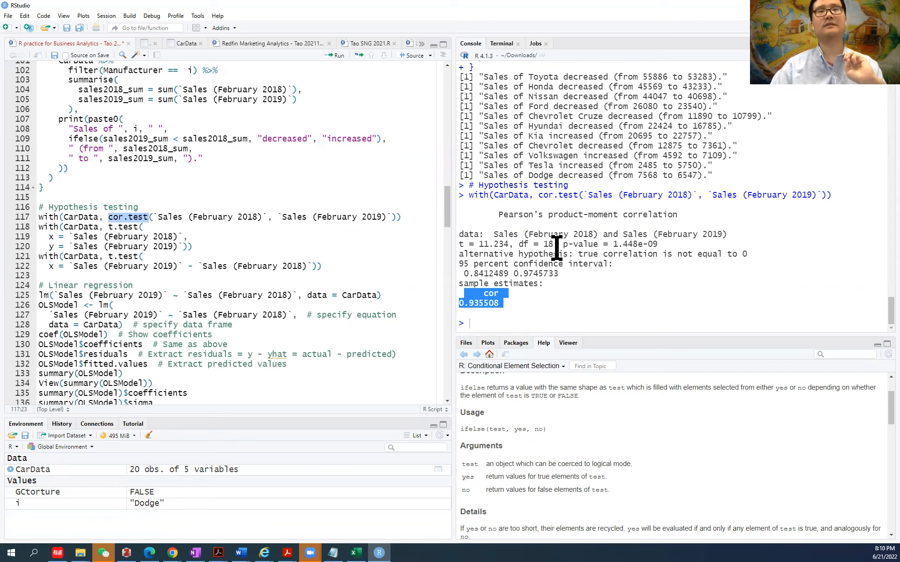
pyautogui.moveTo(618, 244); pyautogui.dragTo(705, 244)
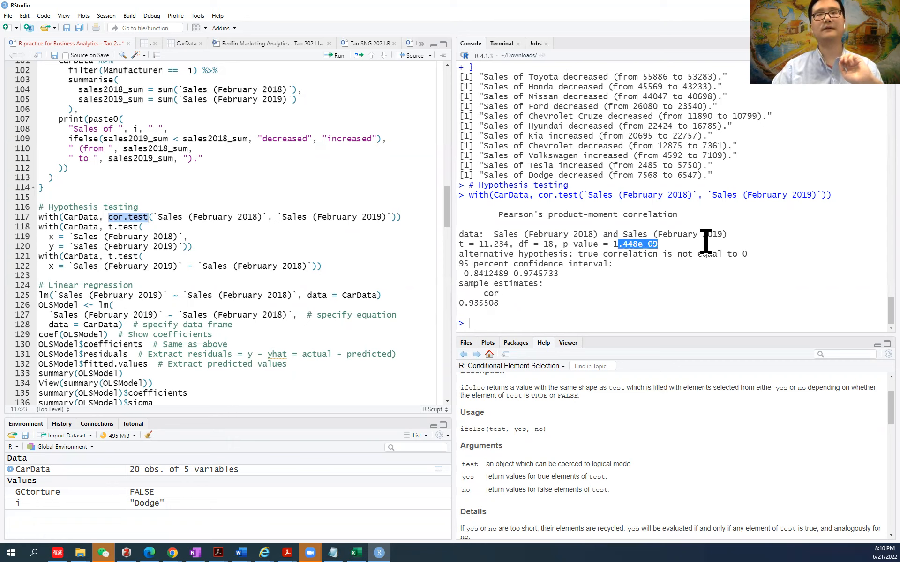
pyautogui.moveTo(508, 244); pyautogui.dragTo(463, 246)
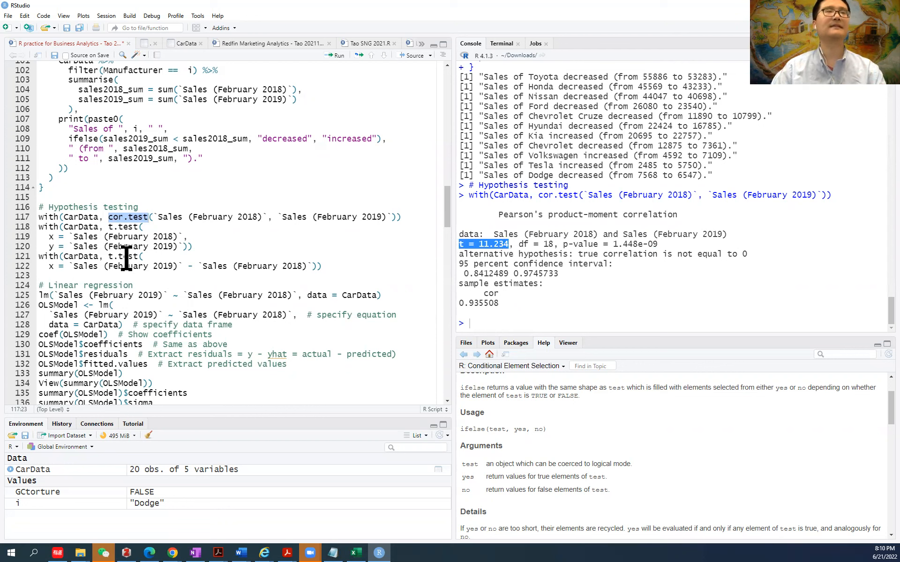
# Run the two-sample t.test() on CarData with x as February 2018 sales and y as February 2019 sales
pyautogui.click(41, 229)
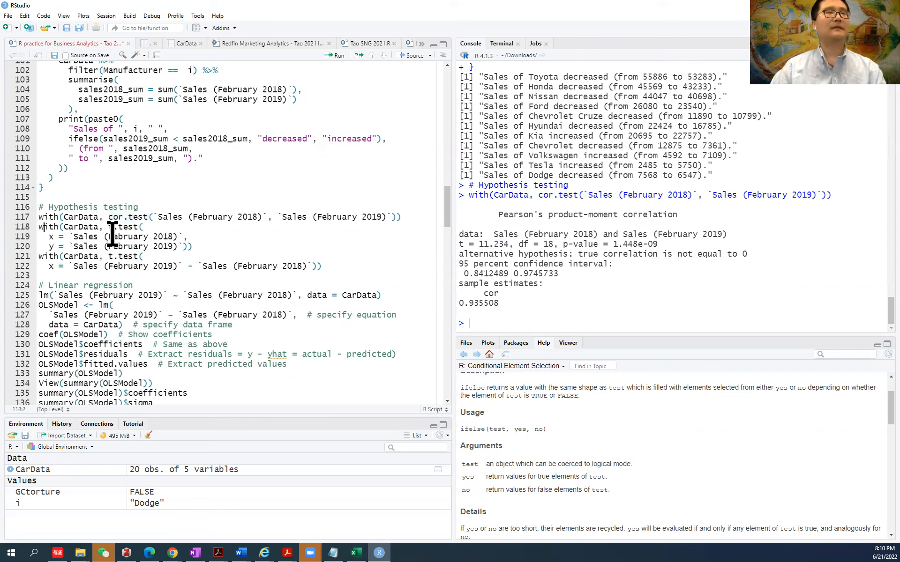
pyautogui.click(39, 227)
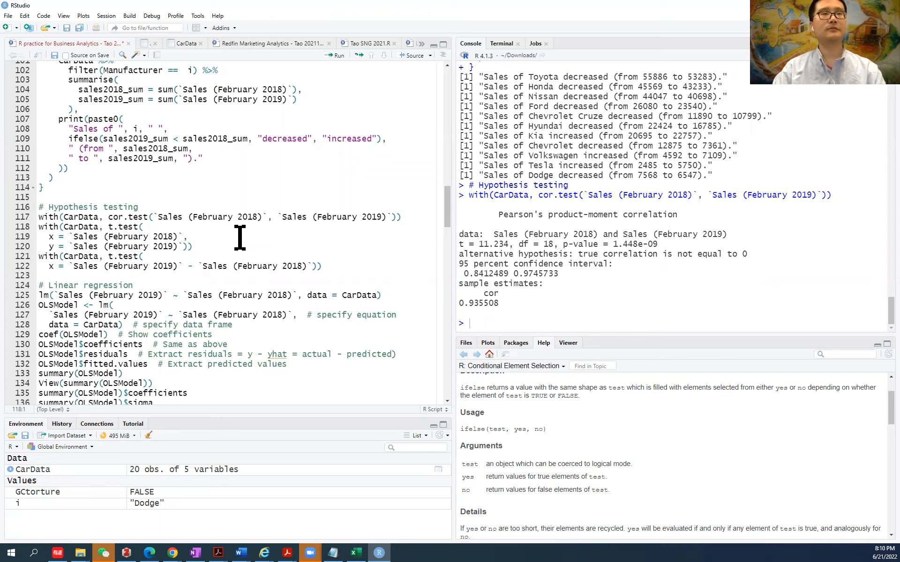
pyautogui.hotkey('ctrl', 'Return')
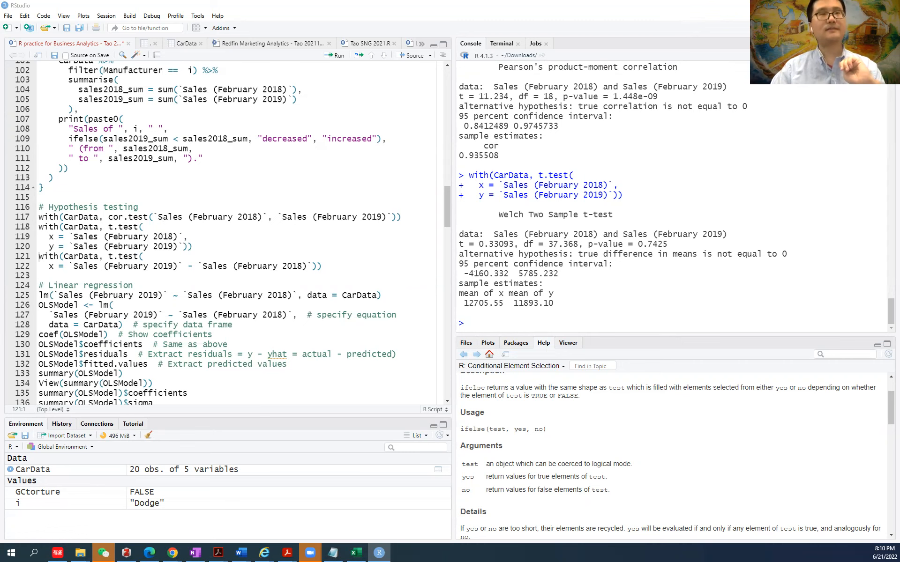
# Switch to Excel to review the February 2019 and February 2018 sales columns on the car_data sheet, and return to RStudio
pyautogui.hotkey('alt', 'Tab')
pyautogui.moveTo(136, 171); pyautogui.dragTo(150, 394)
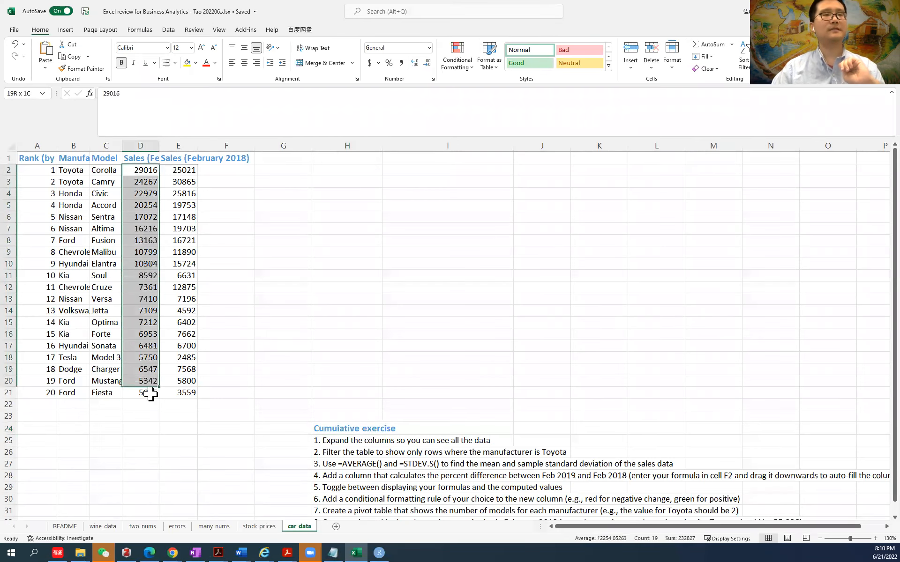
pyautogui.moveTo(178, 171); pyautogui.dragTo(187, 395)
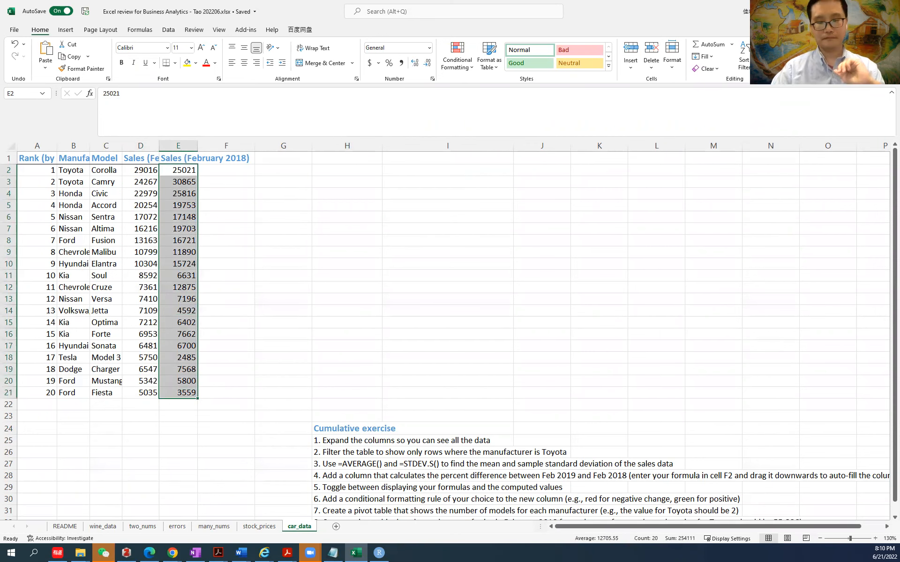
pyautogui.hotkey('alt', 'Tab')
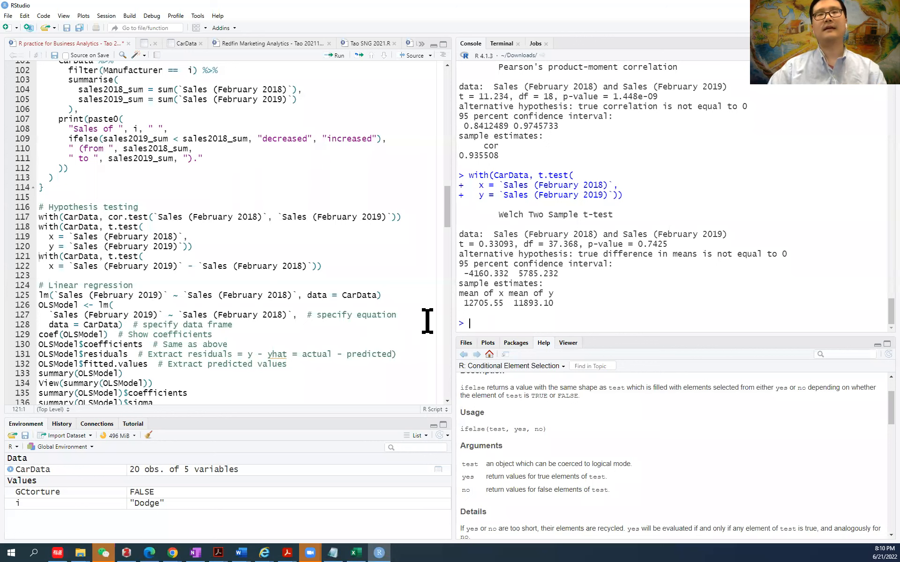
# Compare the mean of x and mean of y in the Welch t-test output, and review its t statistic and p-value
pyautogui.doubleClick(482, 304)
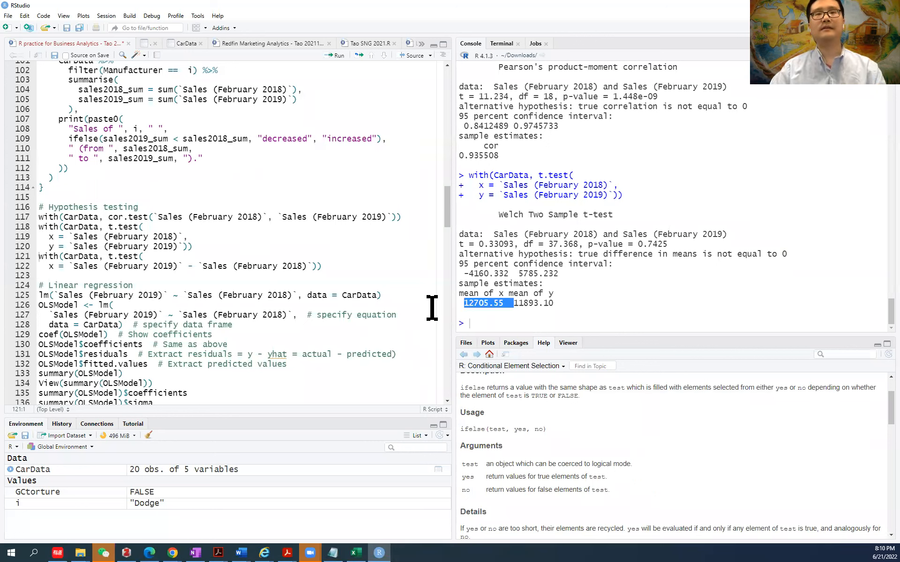
pyautogui.doubleClick(486, 304)
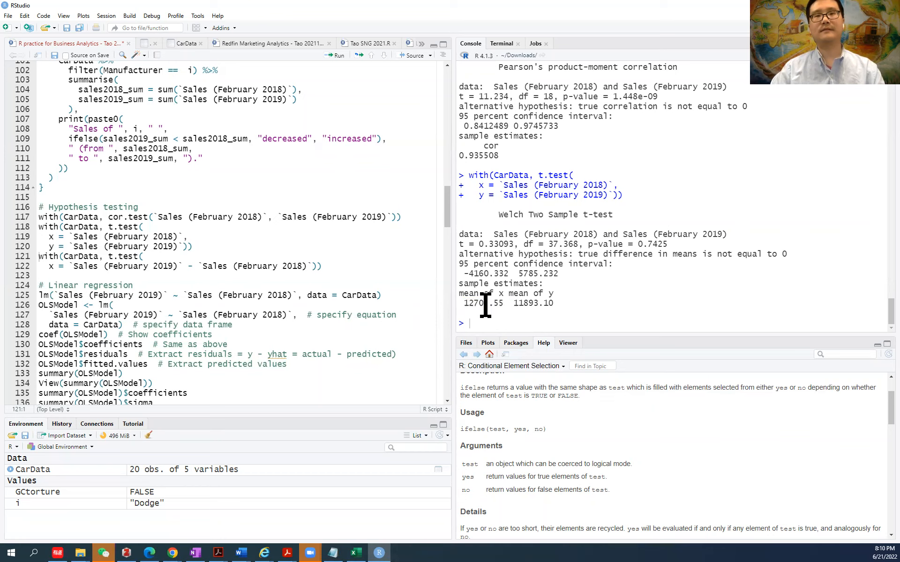
pyautogui.doubleClick(539, 303)
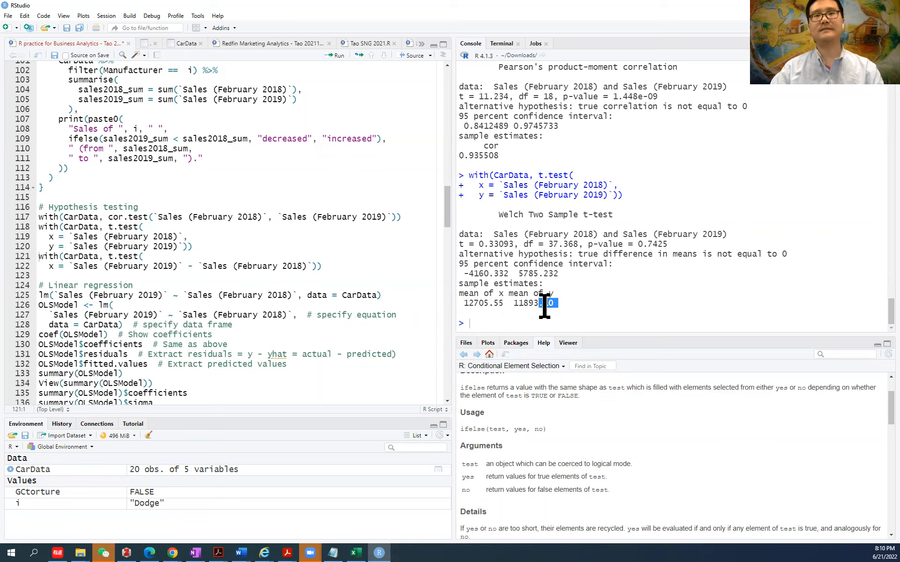
pyautogui.click(520, 300)
pyautogui.tripleClick(527, 303)
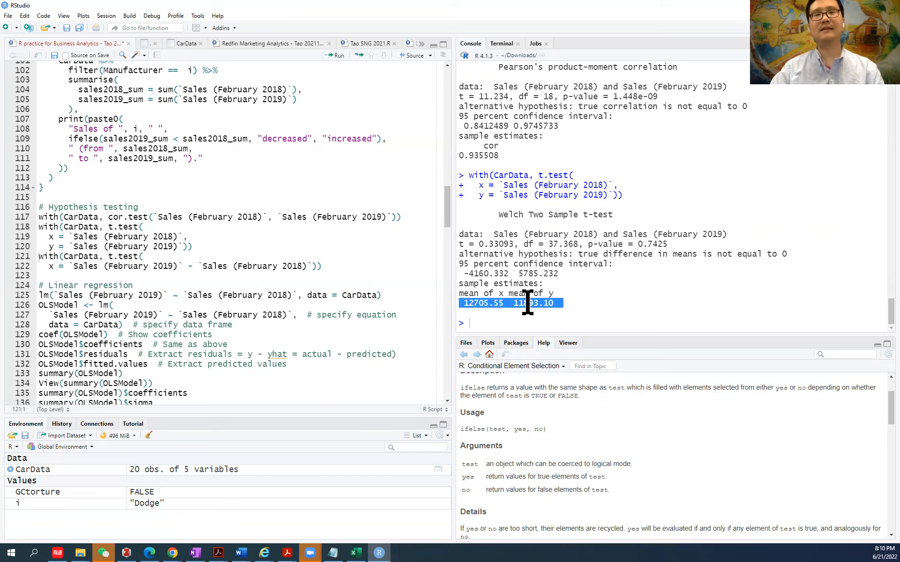
pyautogui.click(528, 304)
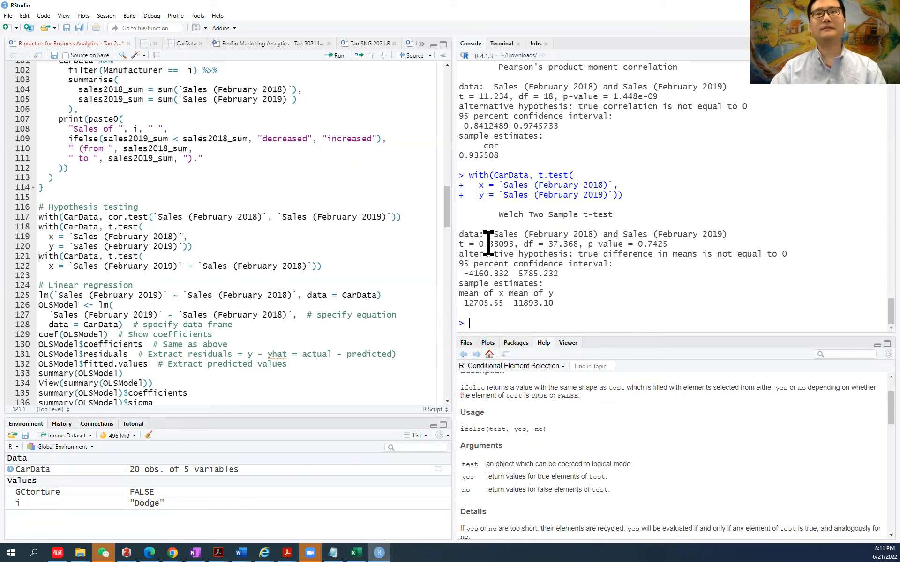
pyautogui.moveTo(459, 243); pyautogui.dragTo(514, 243)
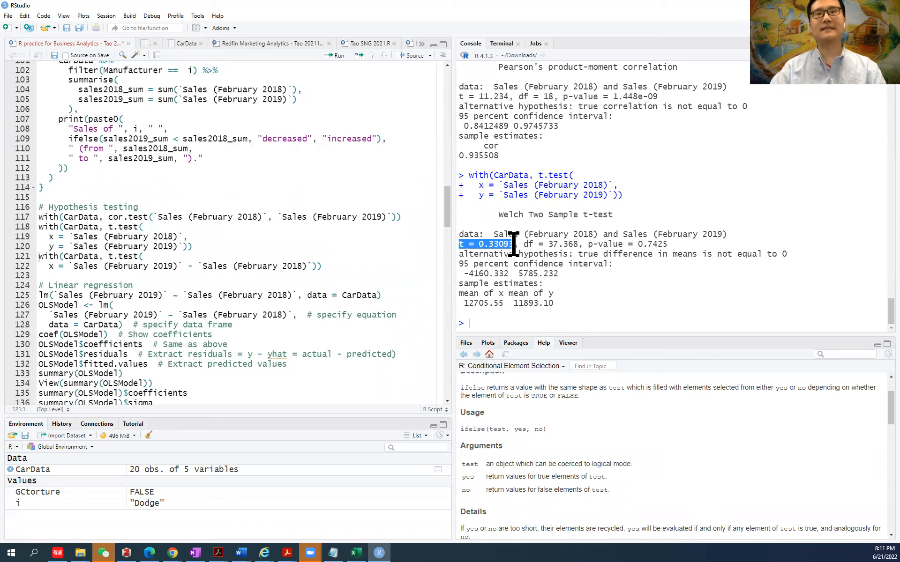
pyautogui.moveTo(588, 244); pyautogui.dragTo(672, 243)
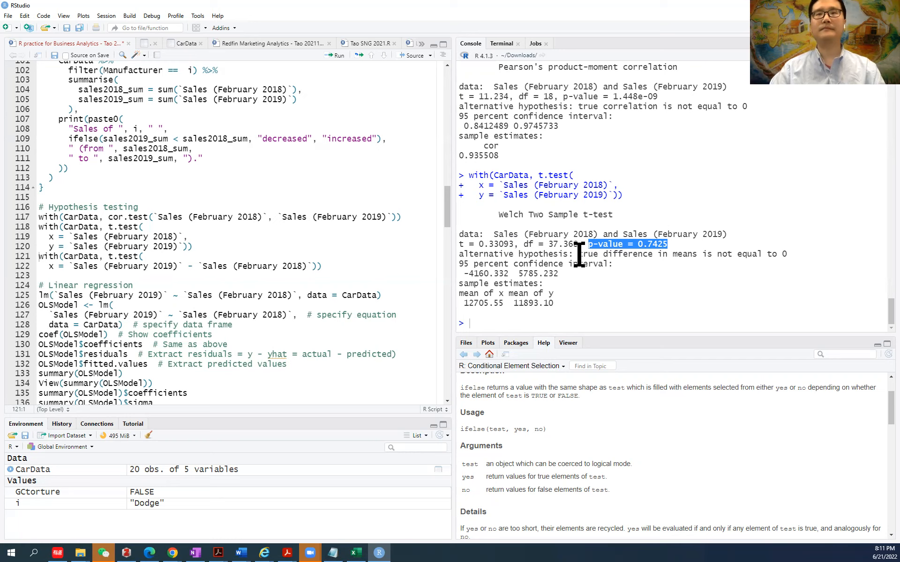
# Switch to Excel to check the February 2019 and February 2018 sales column headers on the car_data sheet, and return to RStudio
pyautogui.click(68, 265)
pyautogui.click(38, 256)
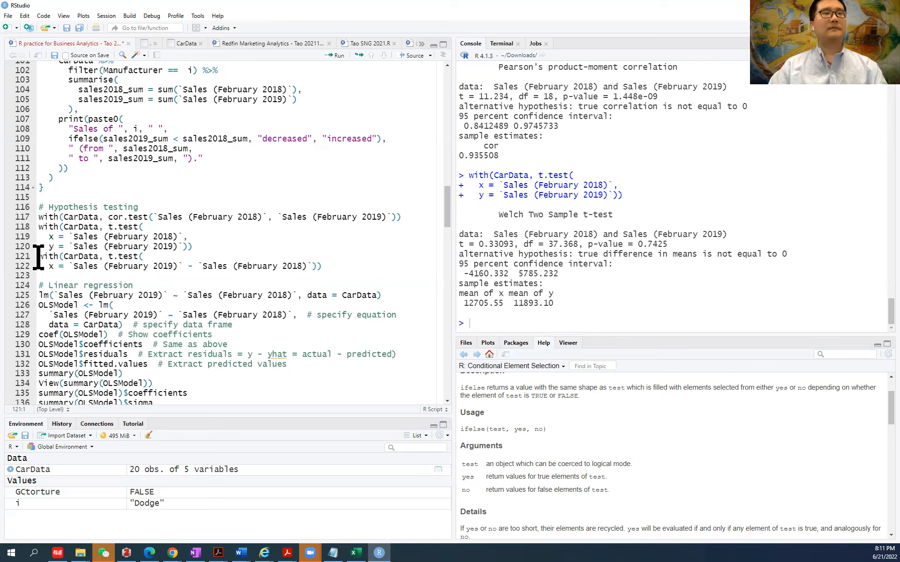
pyautogui.hotkey('alt', 'Tab')
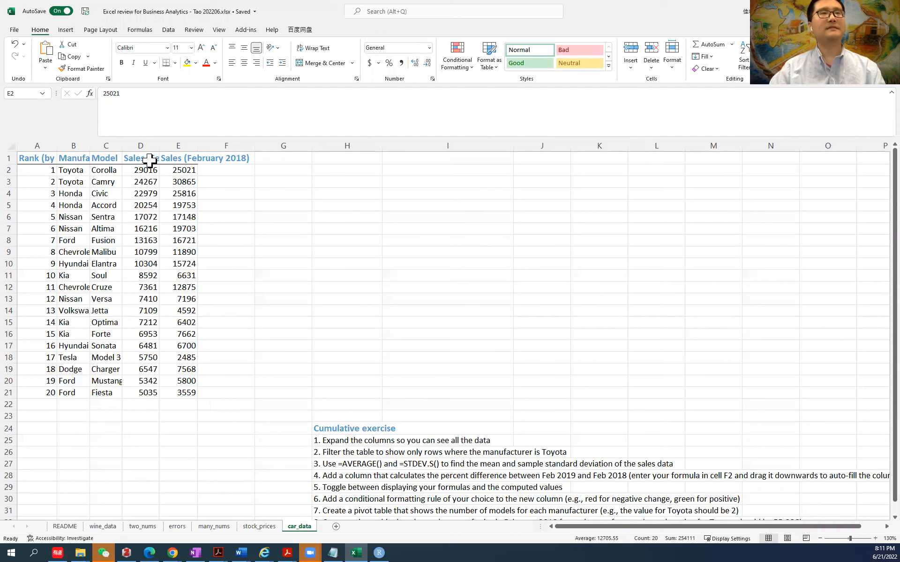
pyautogui.click(146, 160)
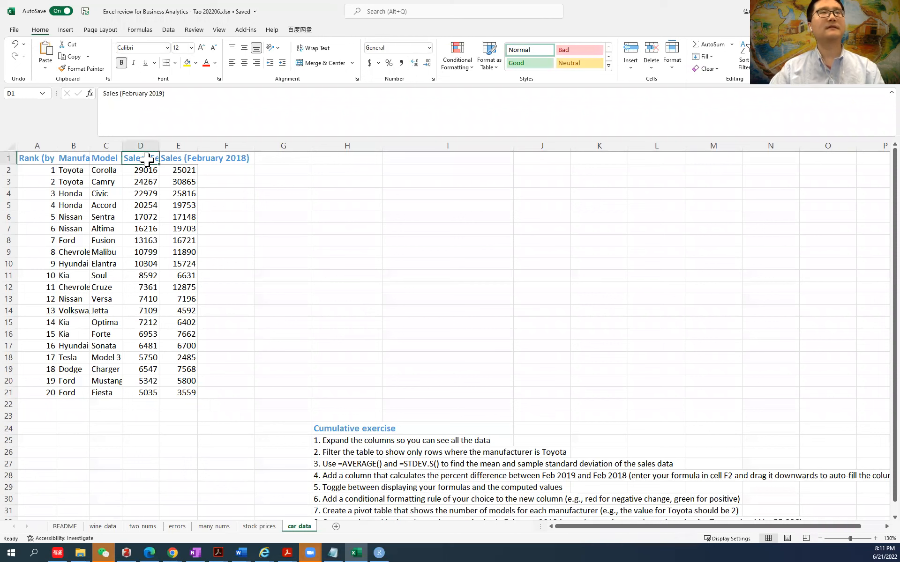
pyautogui.click(183, 159)
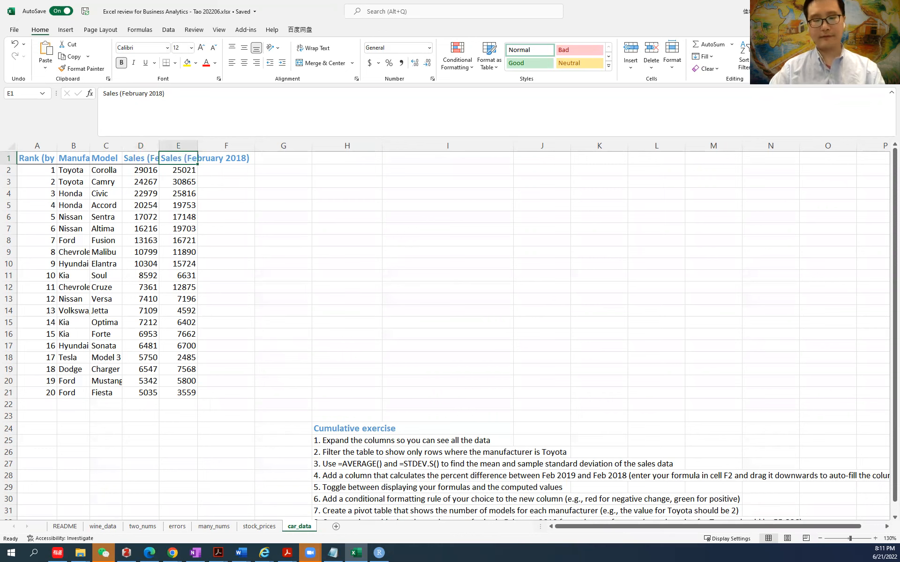
pyautogui.click(379, 553)
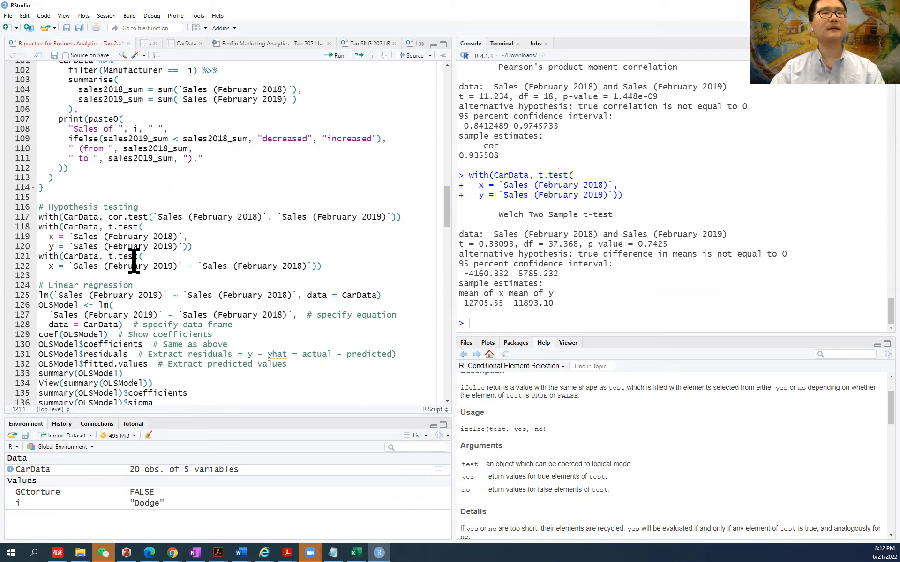
# Run the one-sample t.test() on CarData with x as February 2019 sales minus February 2018 sales
pyautogui.click(69, 266)
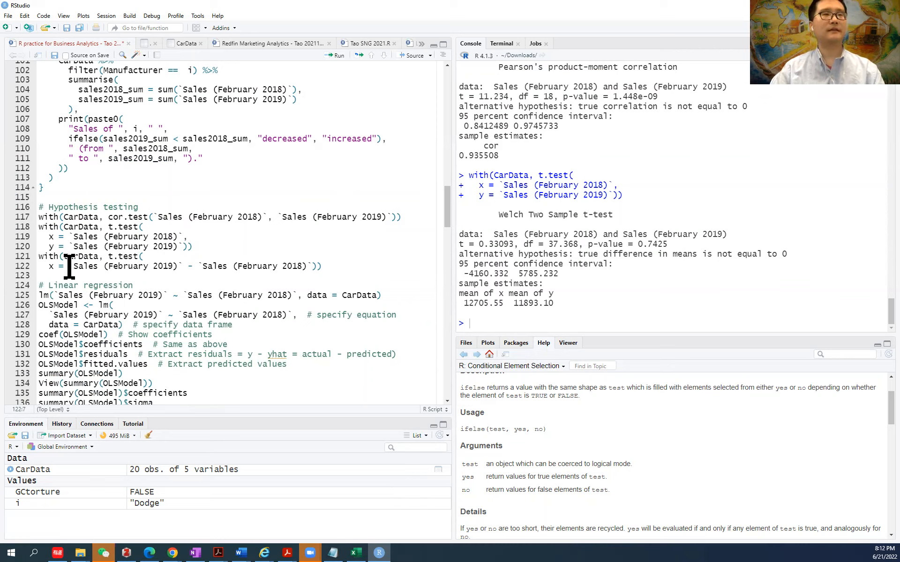
pyautogui.moveTo(70, 266); pyautogui.dragTo(311, 267)
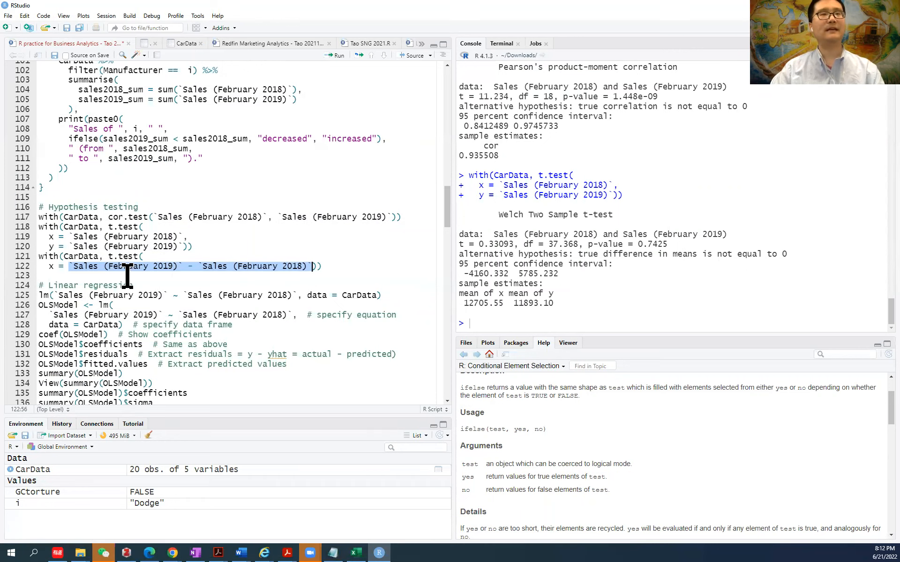
pyautogui.click(39, 257)
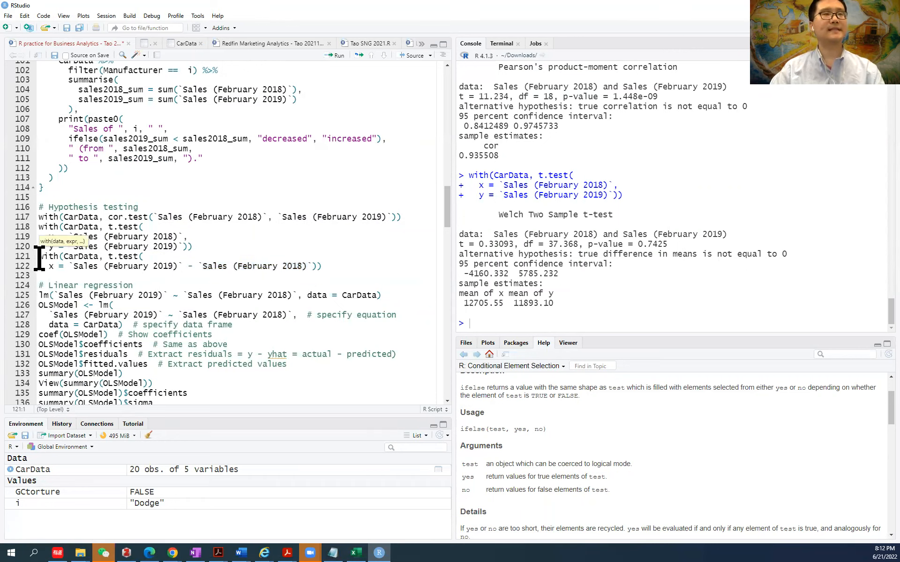
pyautogui.hotkey('ctrl', 'Return')
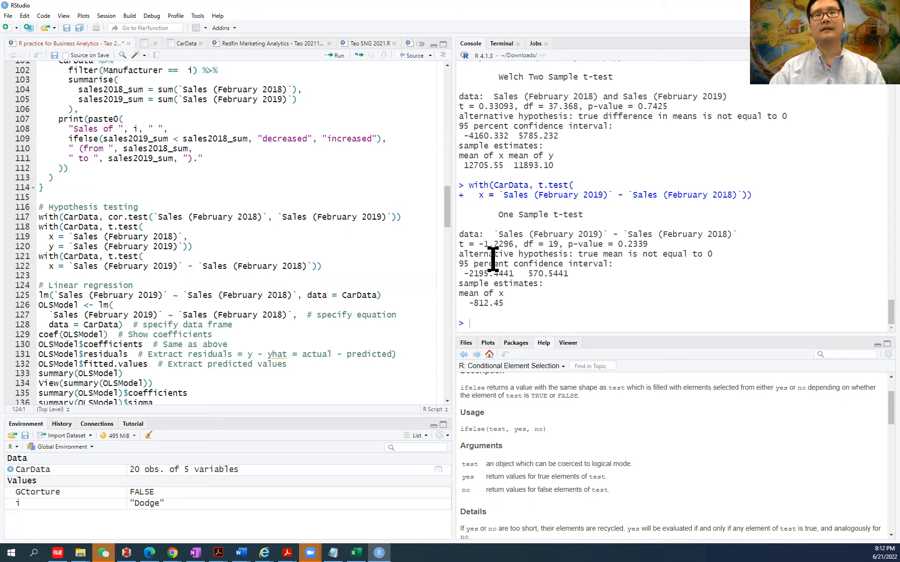
# Examine the one-sample t-test's mean of x, t statistic and p-value, and relate them to the sales-difference code
pyautogui.moveTo(459, 215); pyautogui.dragTo(652, 317)
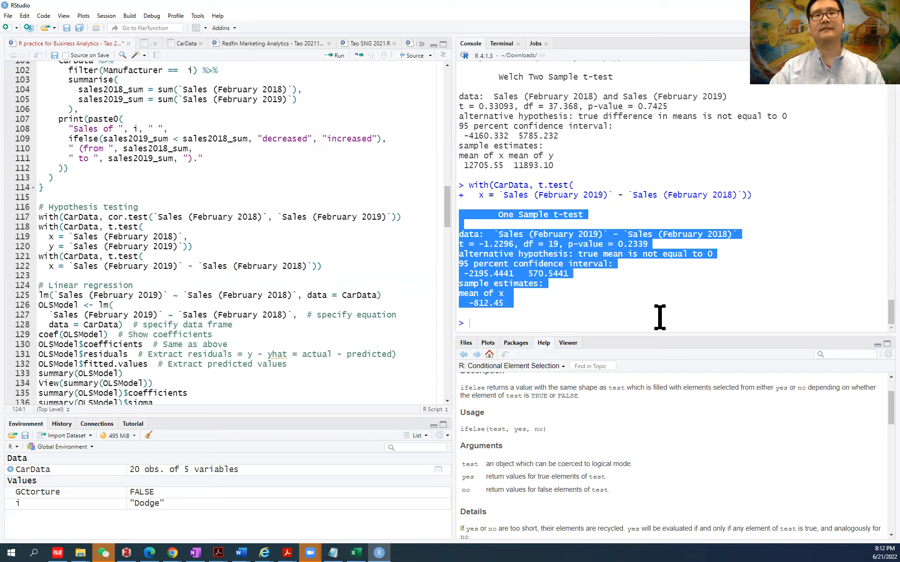
pyautogui.click(516, 307)
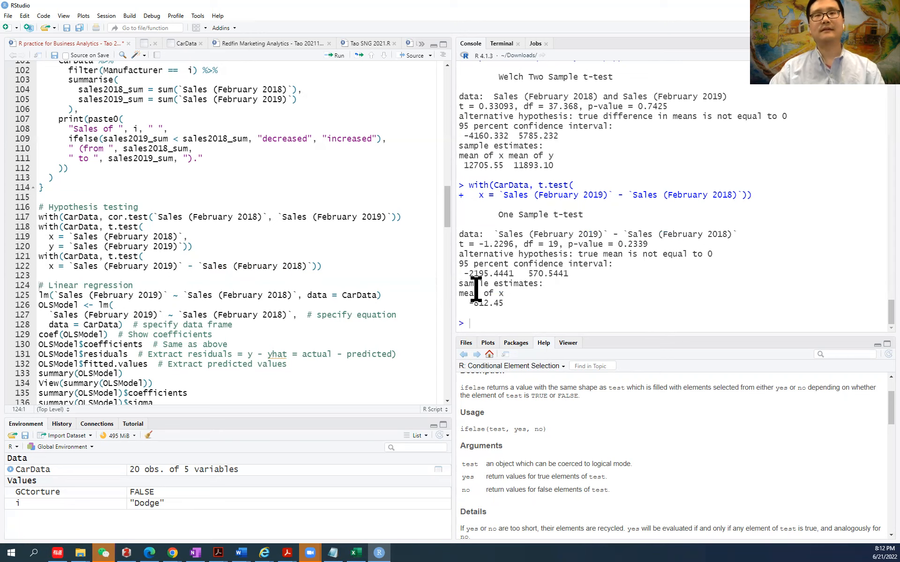
pyautogui.moveTo(459, 283); pyautogui.dragTo(526, 306)
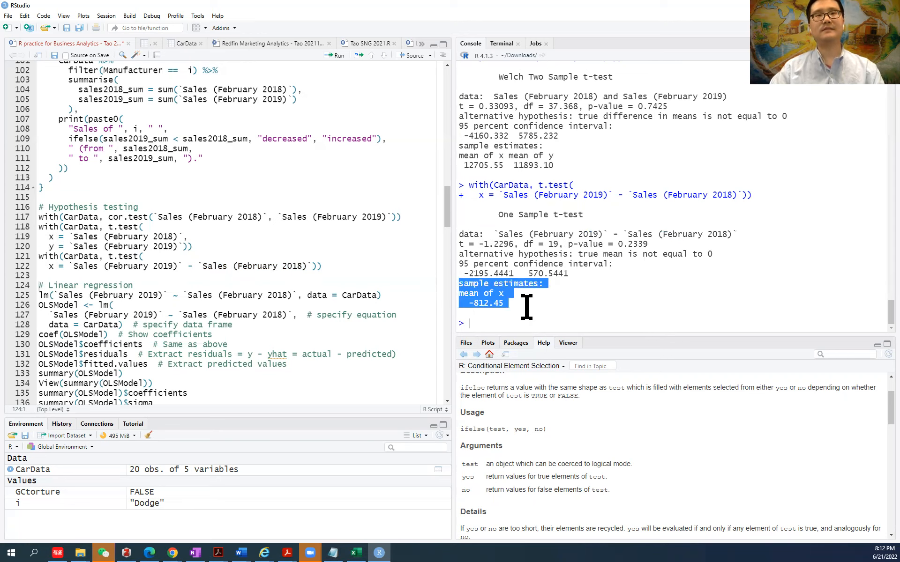
pyautogui.click(483, 305)
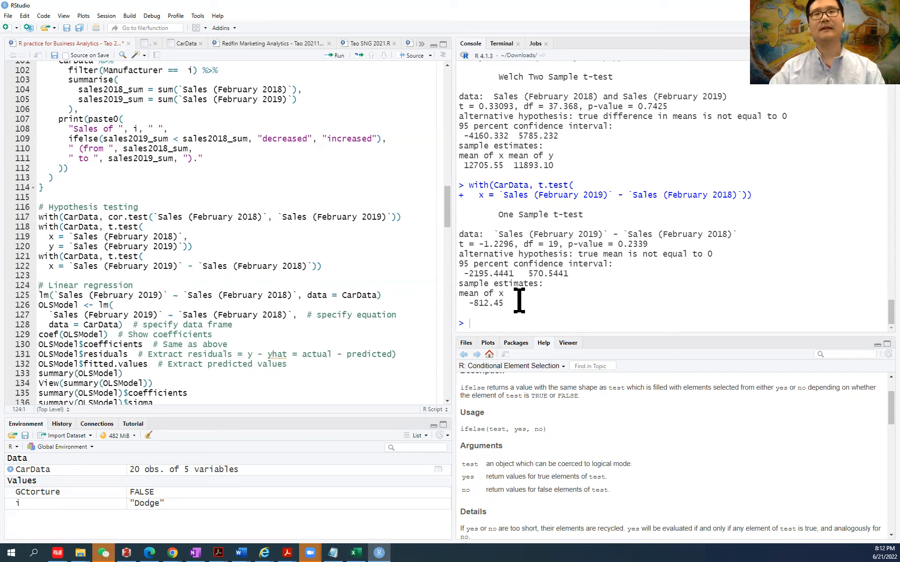
pyautogui.moveTo(519, 300); pyautogui.dragTo(468, 301)
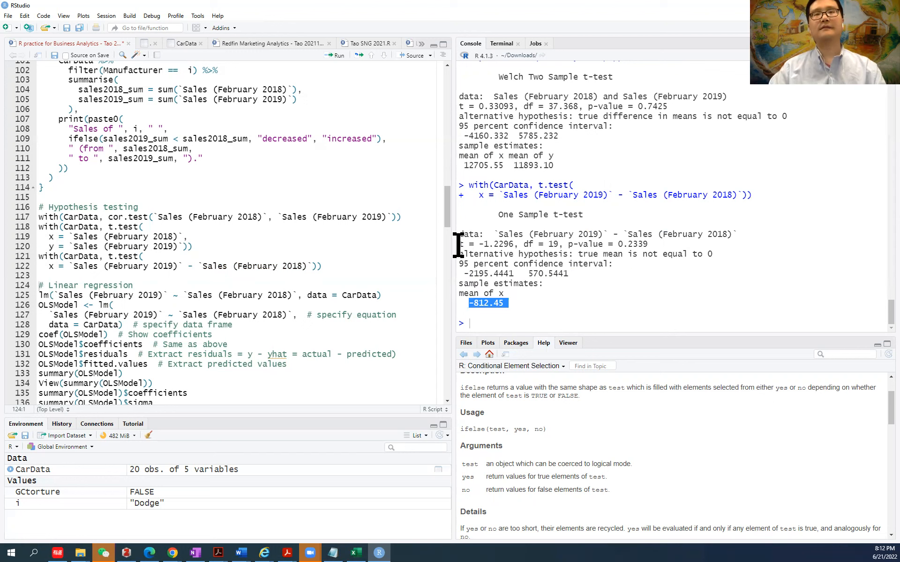
pyautogui.tripleClick(665, 247)
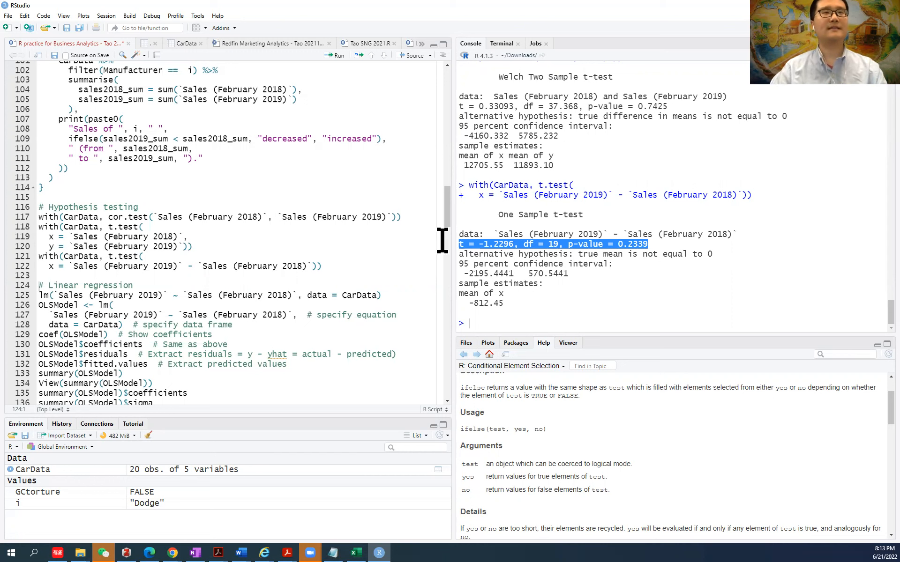
pyautogui.click(335, 257)
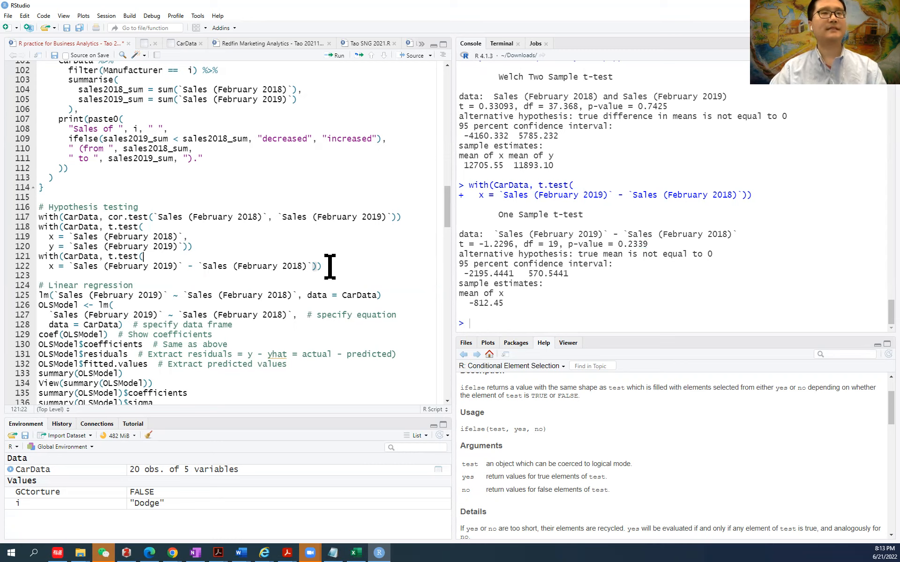
pyautogui.moveTo(329, 266); pyautogui.dragTo(27, 263)
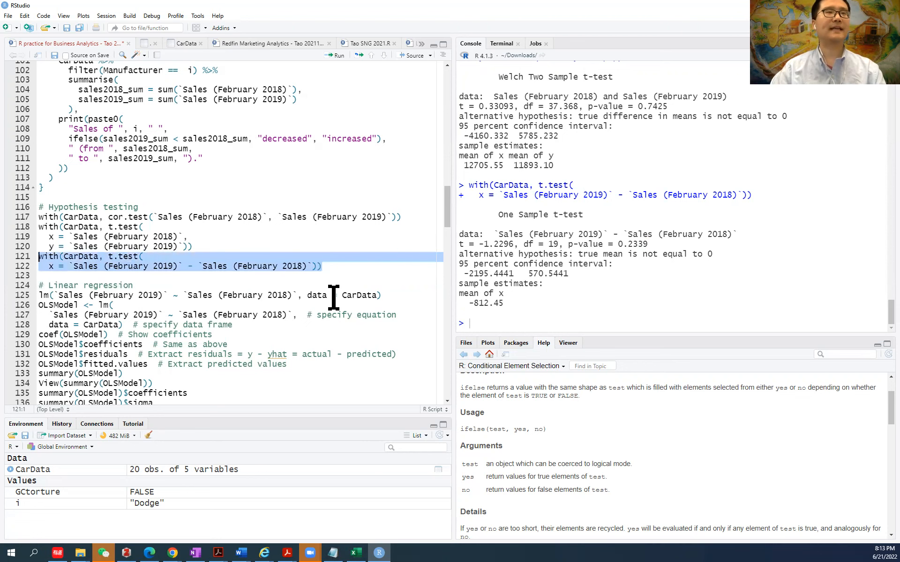
# Review the linear regression formula in the first lm() call, with February 2019 sales modelled on February 2018 sales
pyautogui.scroll(-2, 224, 330)
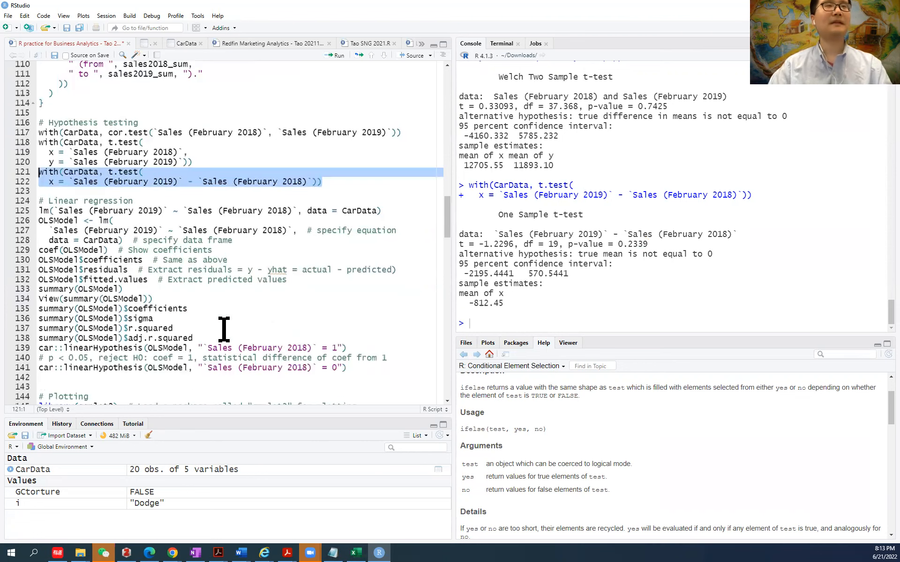
pyautogui.moveTo(38, 200); pyautogui.dragTo(136, 200)
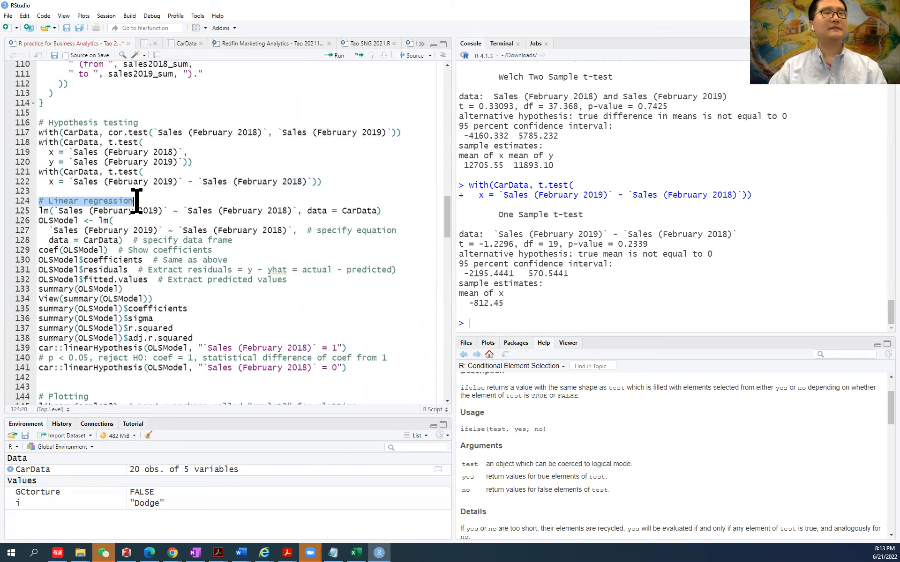
pyautogui.click(39, 210)
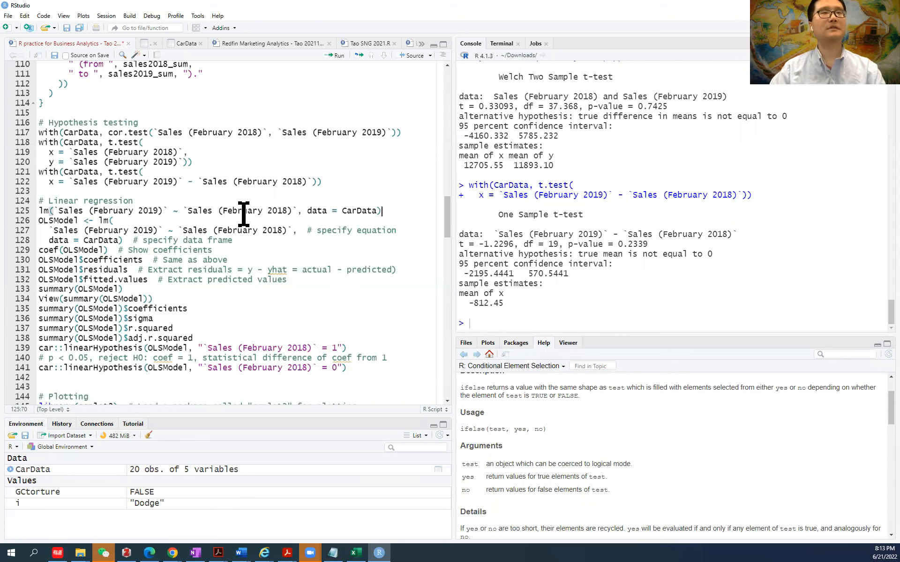
pyautogui.click(55, 212)
pyautogui.moveTo(55, 211); pyautogui.dragTo(297, 212)
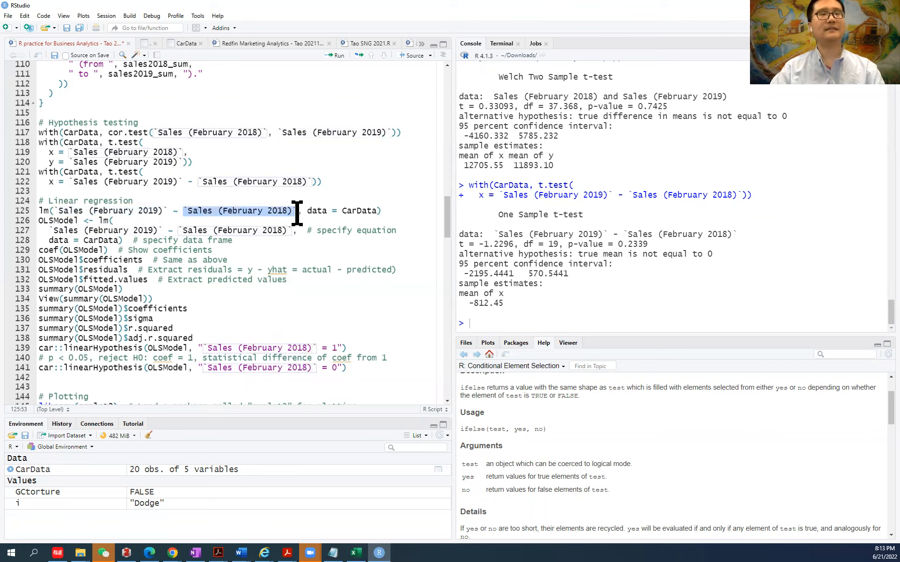
pyautogui.moveTo(53, 211); pyautogui.dragTo(294, 213)
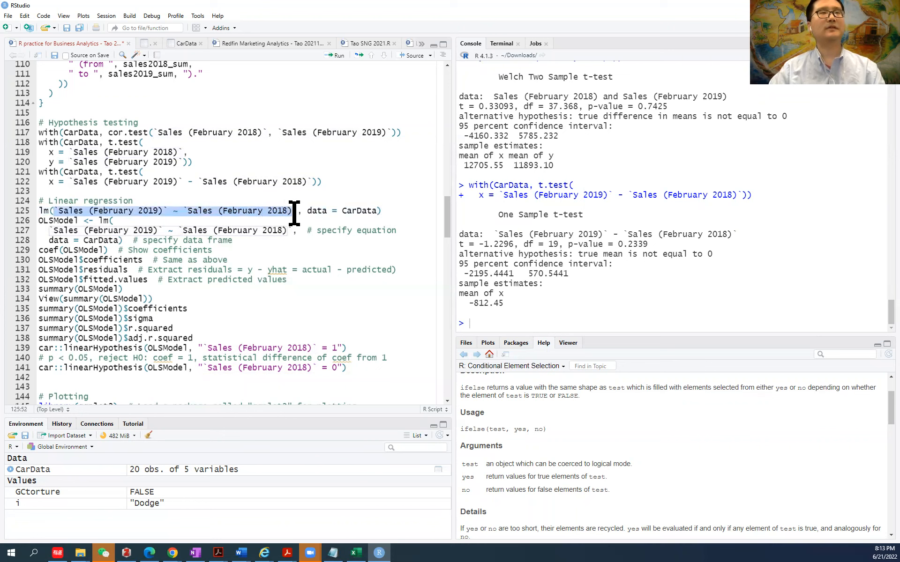
pyautogui.click(174, 213)
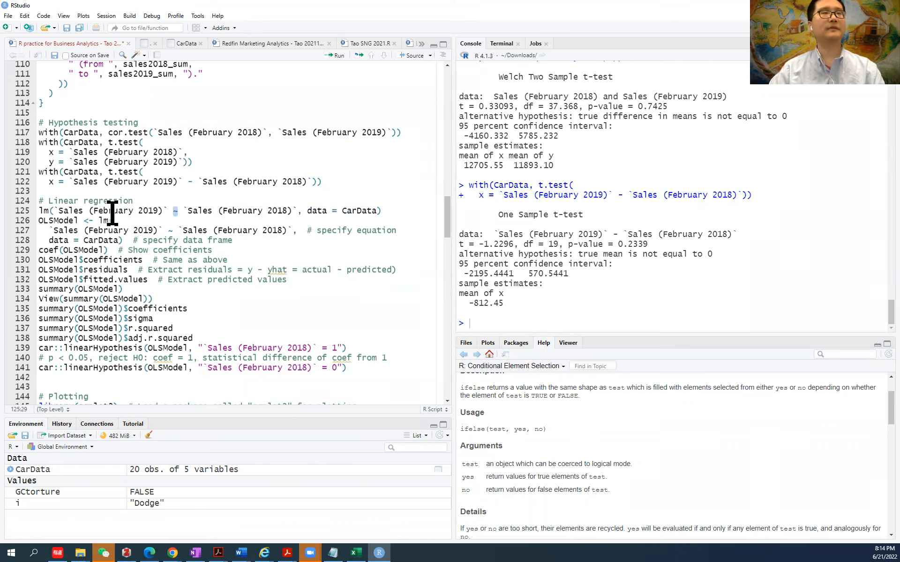
pyautogui.moveTo(56, 211); pyautogui.dragTo(297, 213)
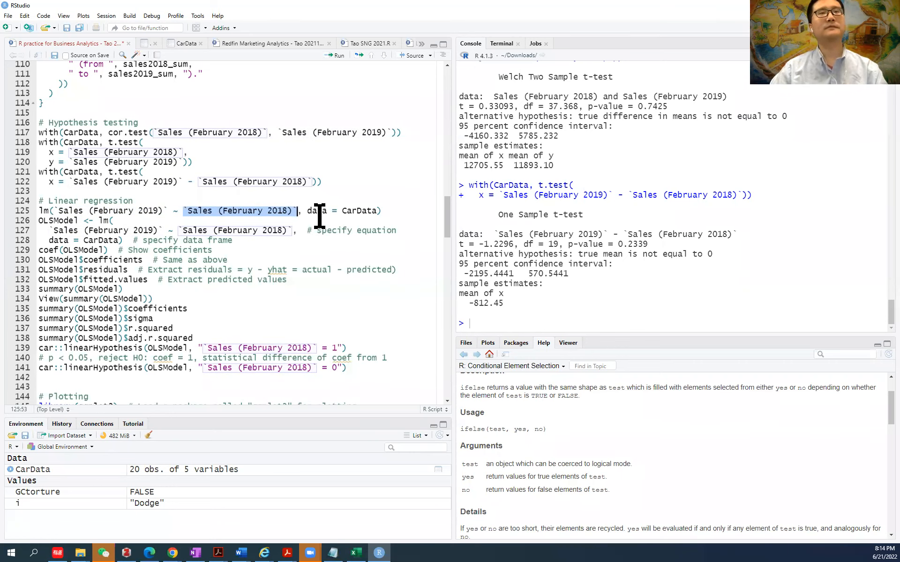
# Run the lm() regression of February 2019 sales on February 2018 sales with data = CarData, and review its coefficients
pyautogui.click(311, 211)
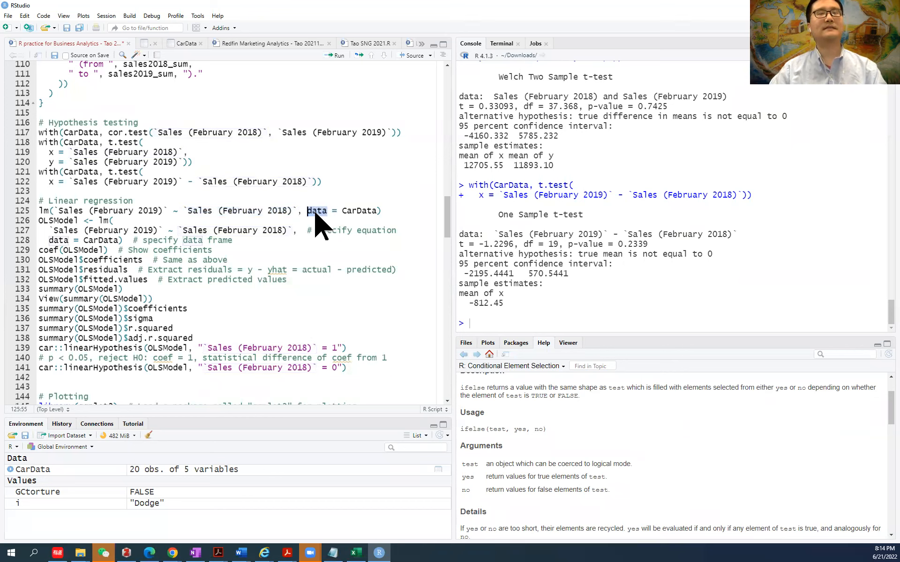
pyautogui.moveTo(310, 212); pyautogui.dragTo(373, 213)
pyautogui.doubleClick(381, 211)
pyautogui.click(437, 211)
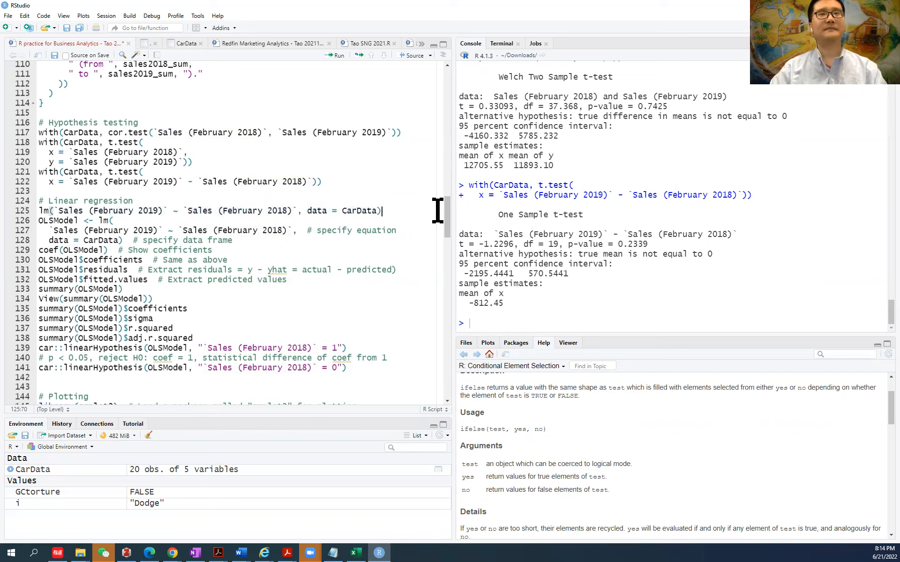
pyautogui.hotkey('ctrl', 'Return')
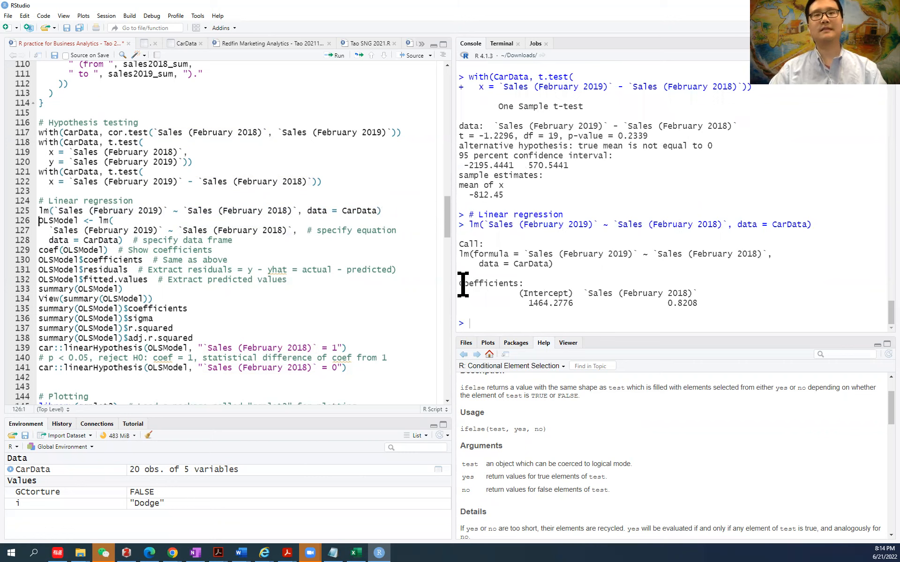
pyautogui.moveTo(459, 283); pyautogui.dragTo(712, 308)
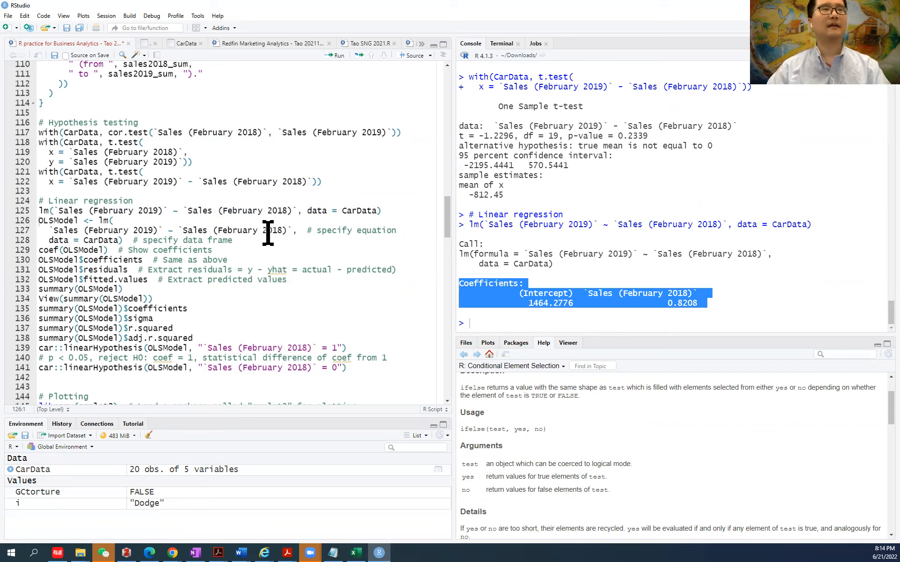
# Fit the same February 2019 on February 2018 sales regression and store it as OLSModel
pyautogui.click(369, 231)
pyautogui.click(40, 221)
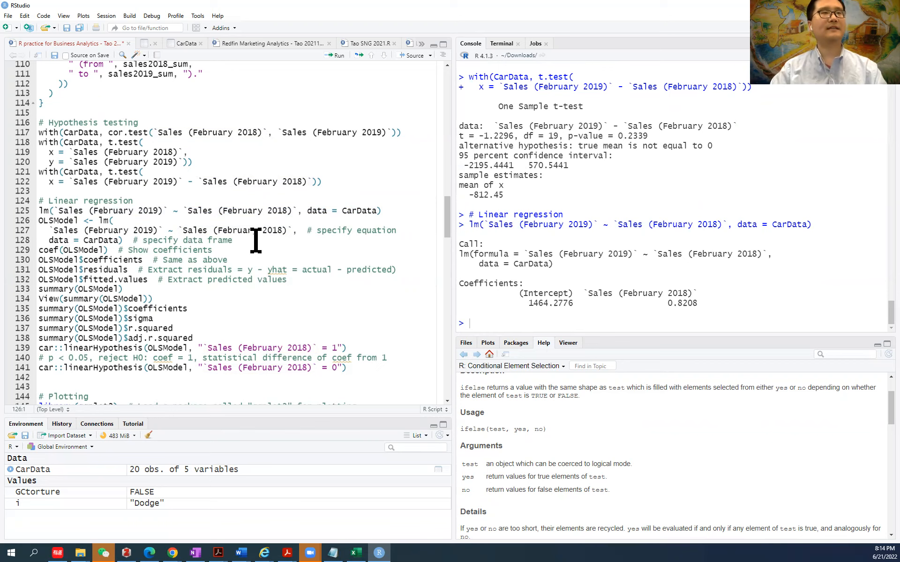
pyautogui.hotkey('ctrl', 'Return')
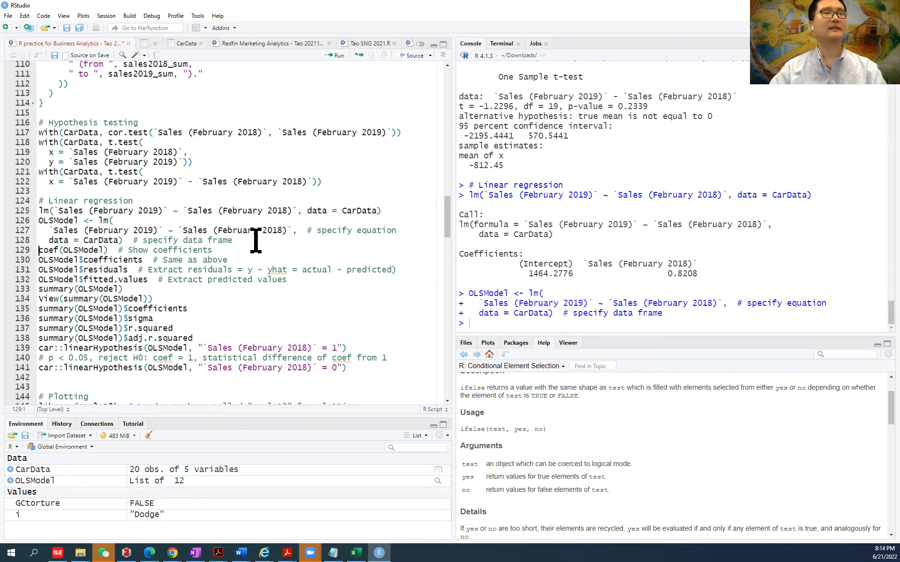
# Examine the OLSModel name in the assignment and where the script reuses it, ending at the coef(OLSModel) line
pyautogui.doubleClick(55, 220)
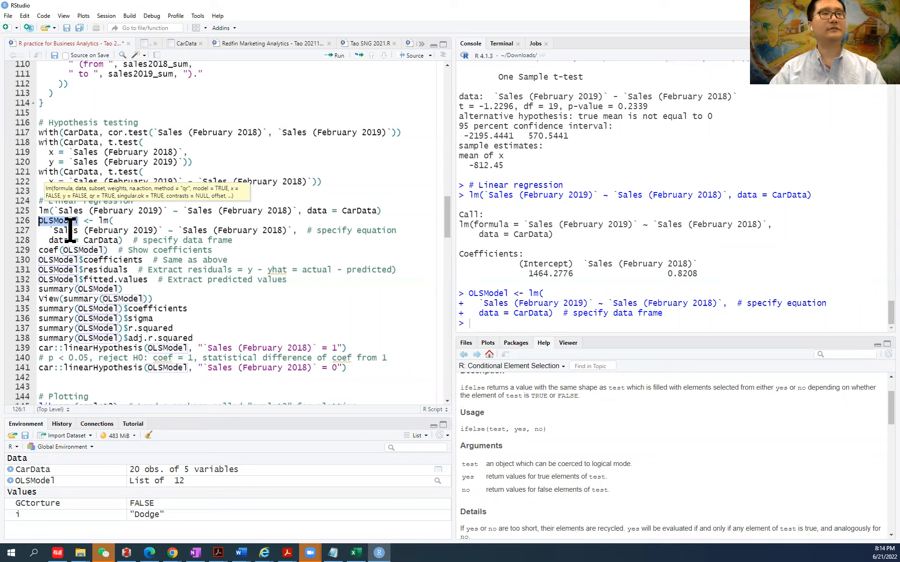
pyautogui.click(43, 222)
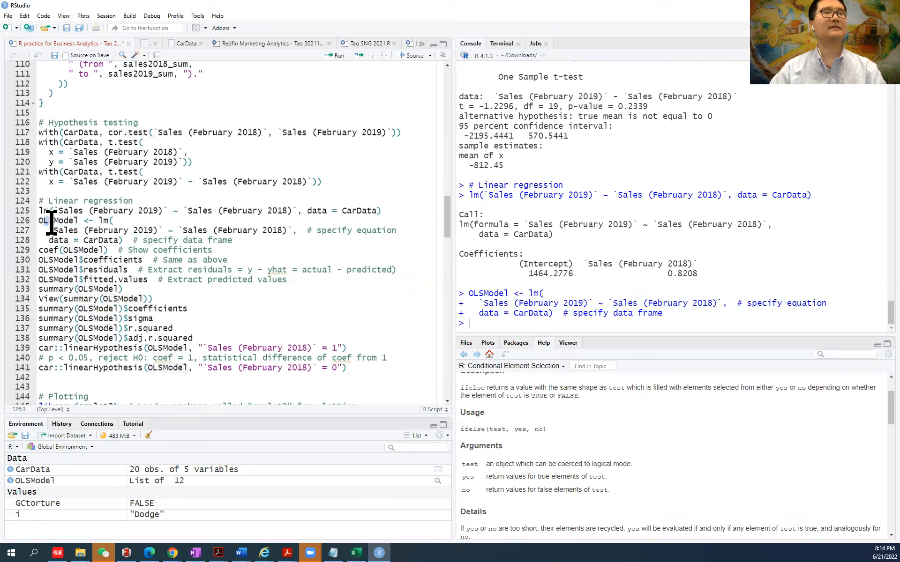
pyautogui.click(52, 221)
pyautogui.click(59, 222)
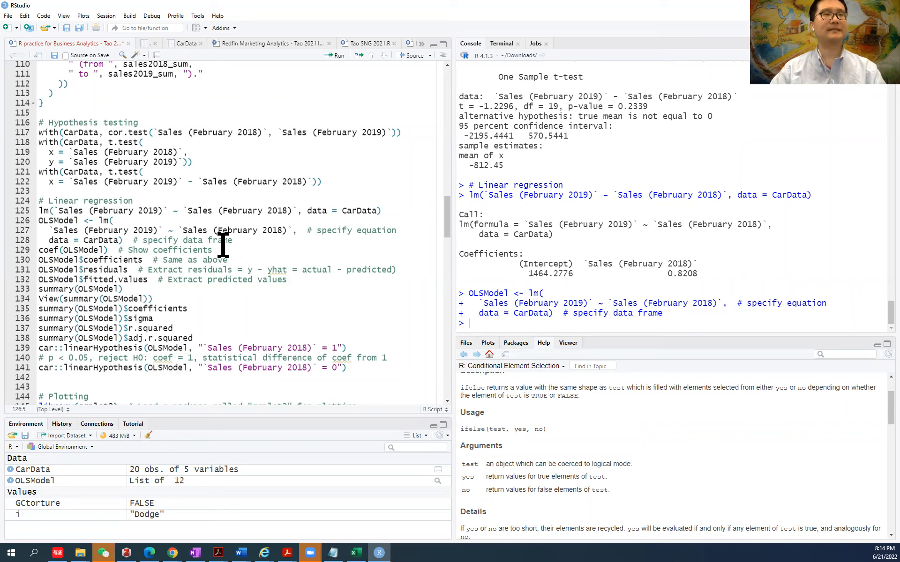
pyautogui.click(48, 220)
pyautogui.doubleClick(48, 220)
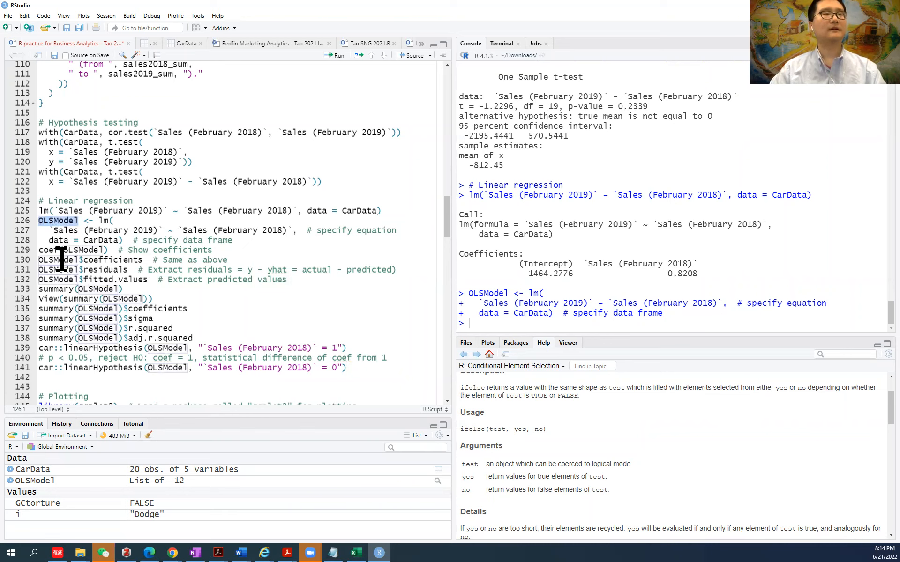
pyautogui.click(37, 252)
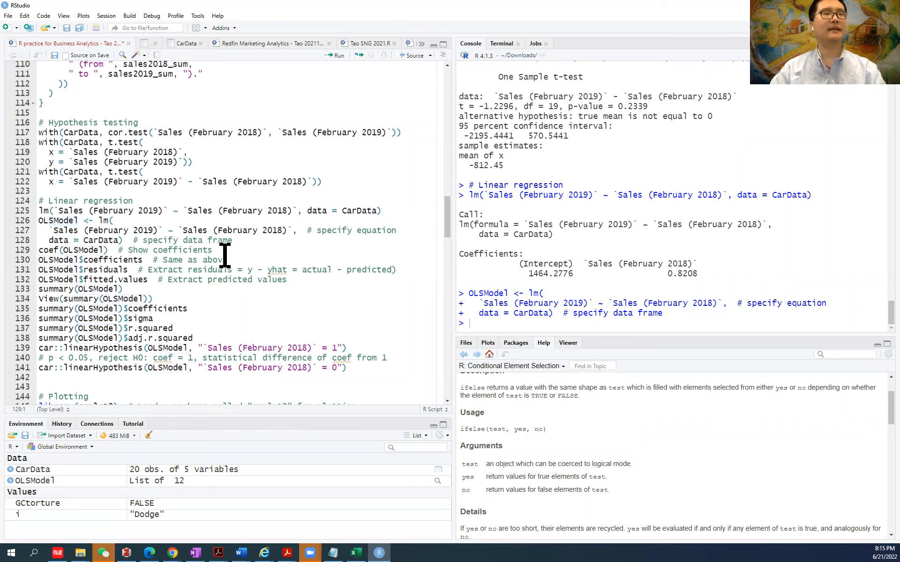
# Show the model's coefficients with coef(OLSModel), review the intercept and slope, and extract them again with OLSModel$coefficients
pyautogui.hotkey('ctrl', 'Return')
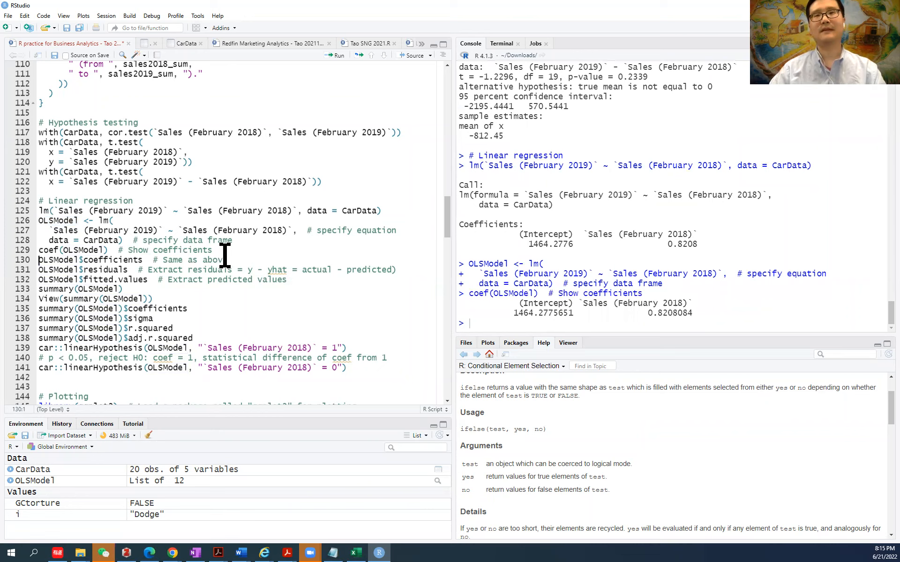
pyautogui.moveTo(513, 312); pyautogui.dragTo(647, 313)
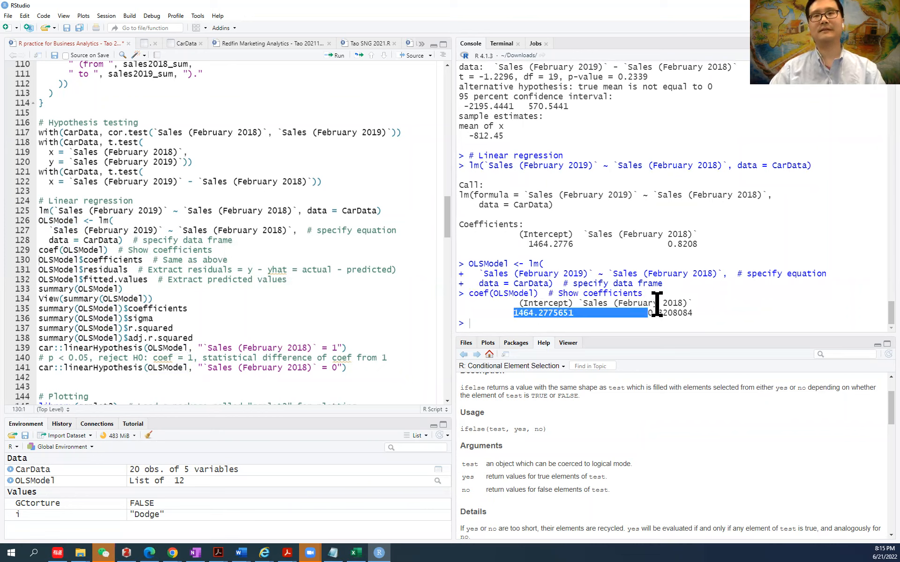
pyautogui.click(668, 314)
pyautogui.doubleClick(667, 314)
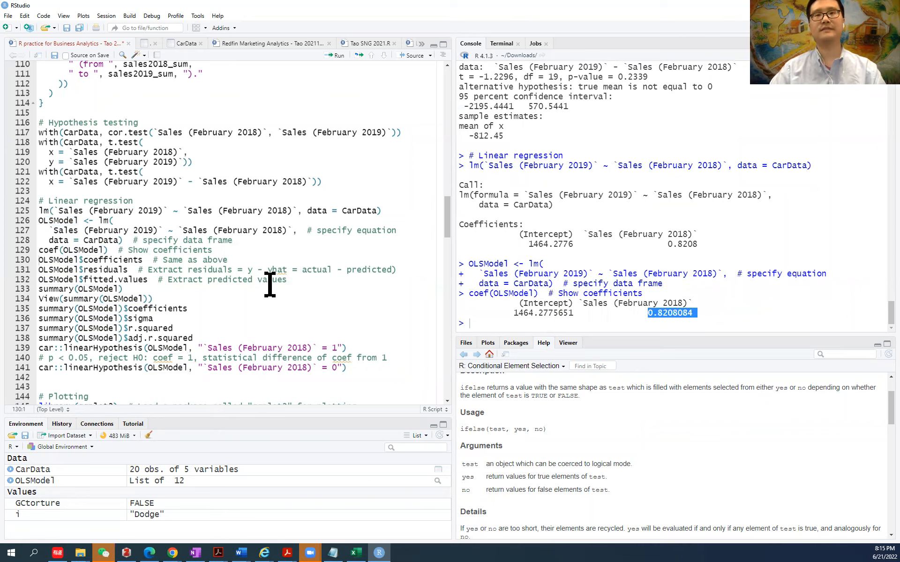
pyautogui.click(54, 260)
pyautogui.click(39, 261)
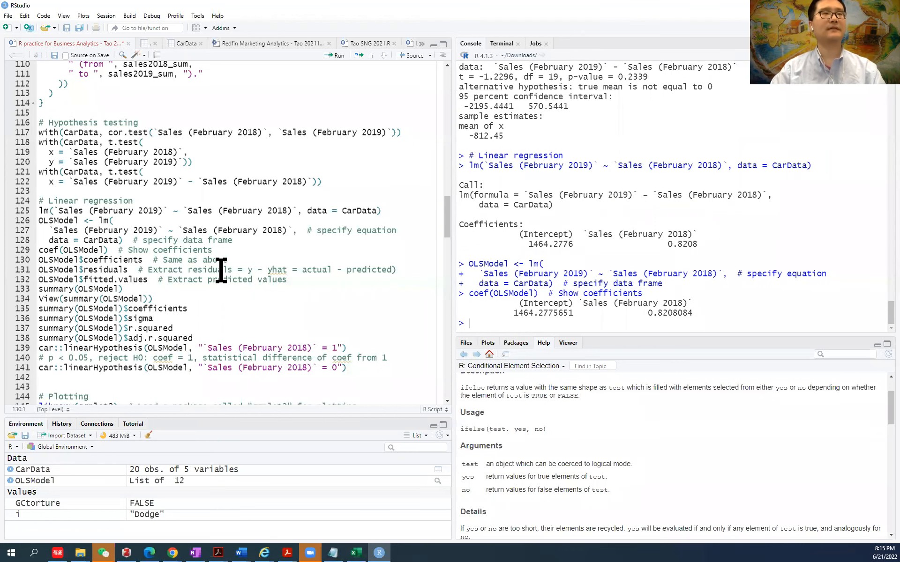
pyautogui.hotkey('ctrl', 'Return')
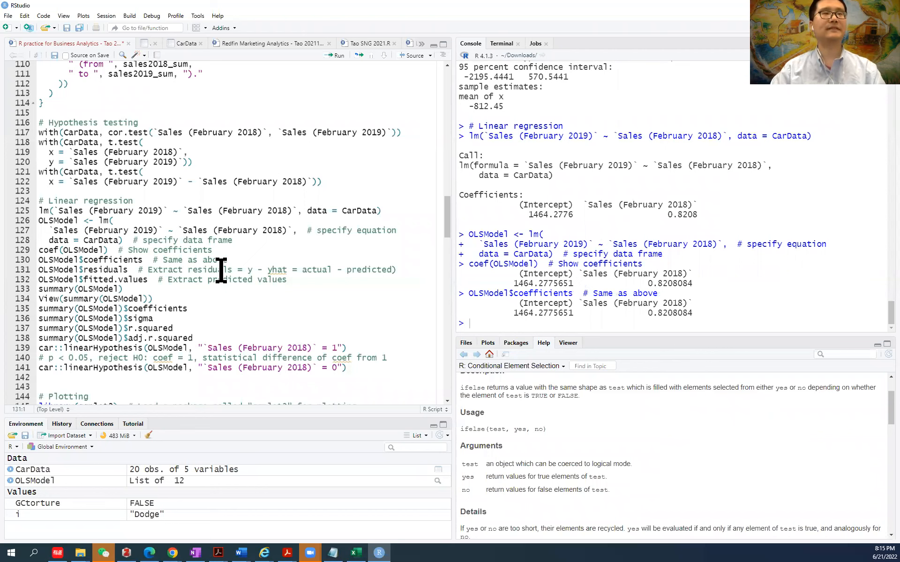
# Extract OLSModel's residuals, review the y - yhat definition in the comment, and extract the fitted values
pyautogui.hotkey('ctrl', 'Return')
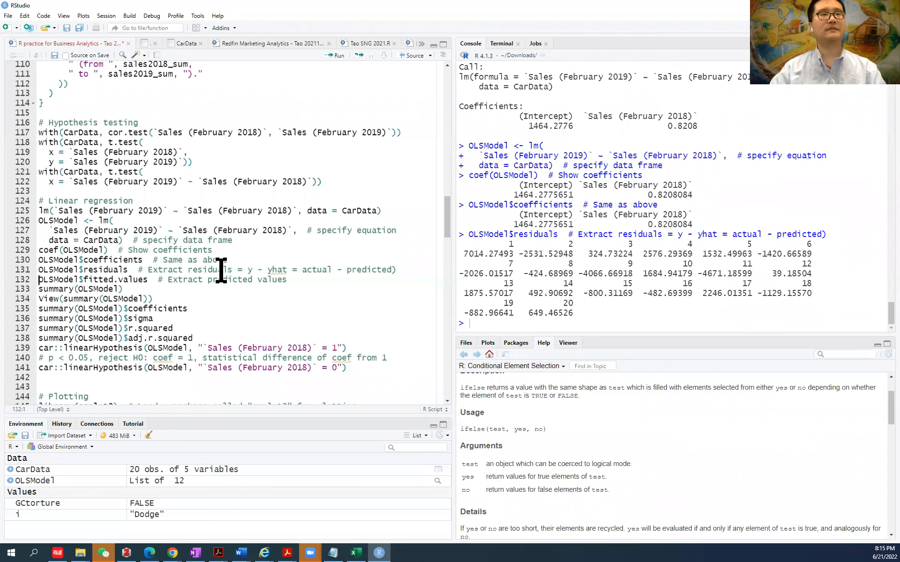
pyautogui.click(248, 271)
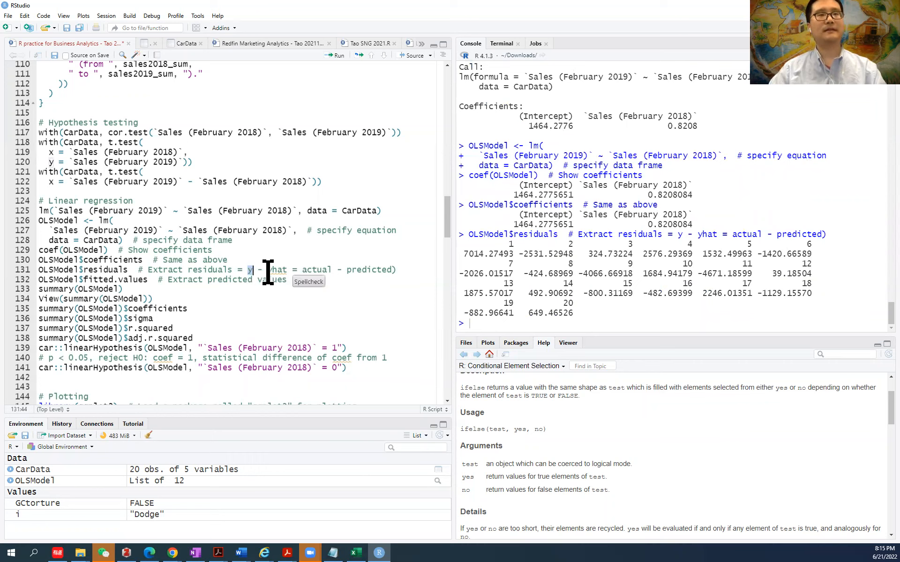
pyautogui.doubleClick(279, 271)
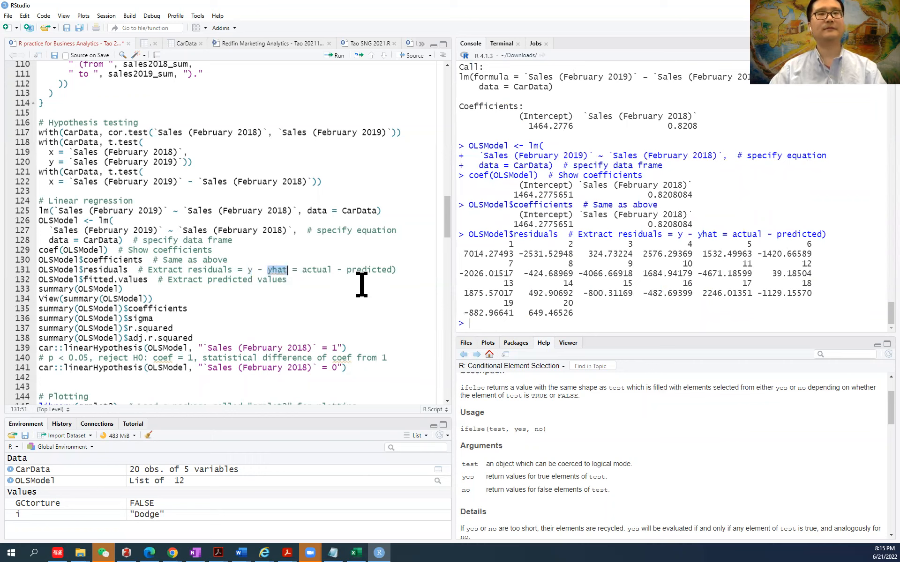
pyautogui.click(39, 281)
pyautogui.click(38, 280)
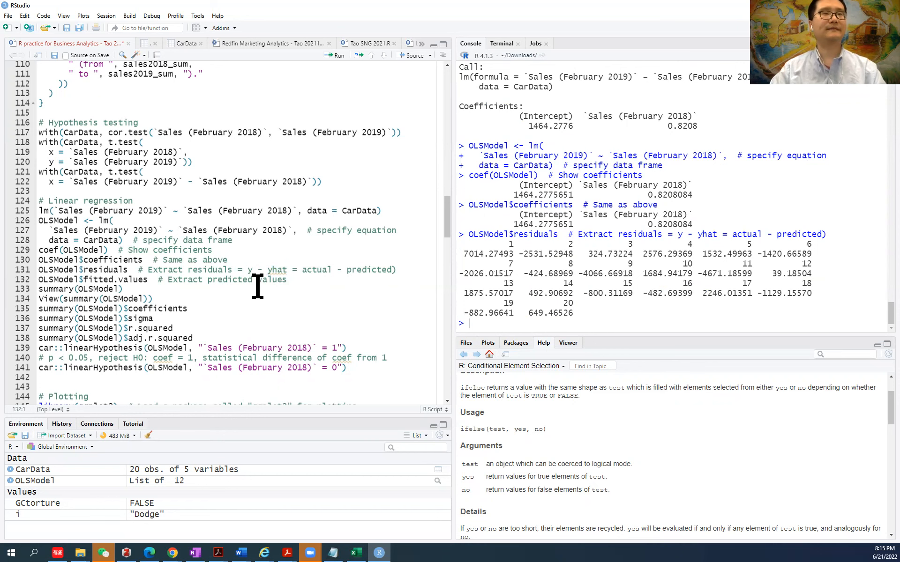
pyautogui.hotkey('ctrl', 'Return')
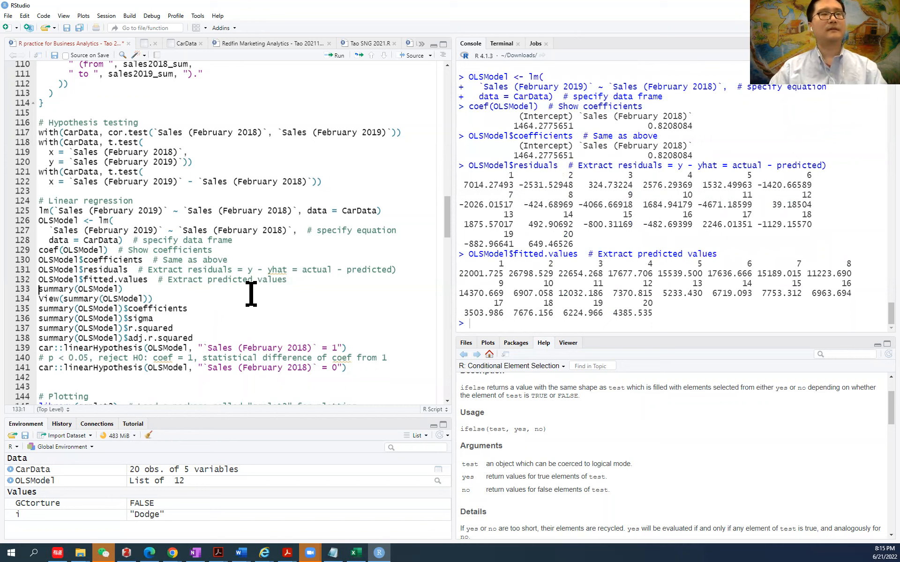
# Run summary(OLSModel) and review the estimate, standard error, t value and p-value columns of its coefficient table
pyautogui.hotkey('ctrl', 'Return')
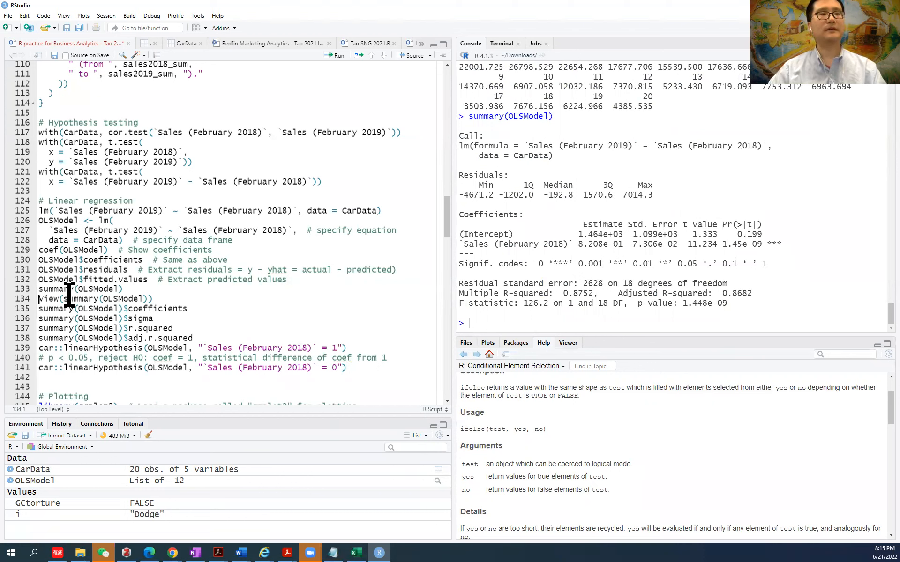
pyautogui.doubleClick(47, 289)
pyautogui.doubleClick(100, 289)
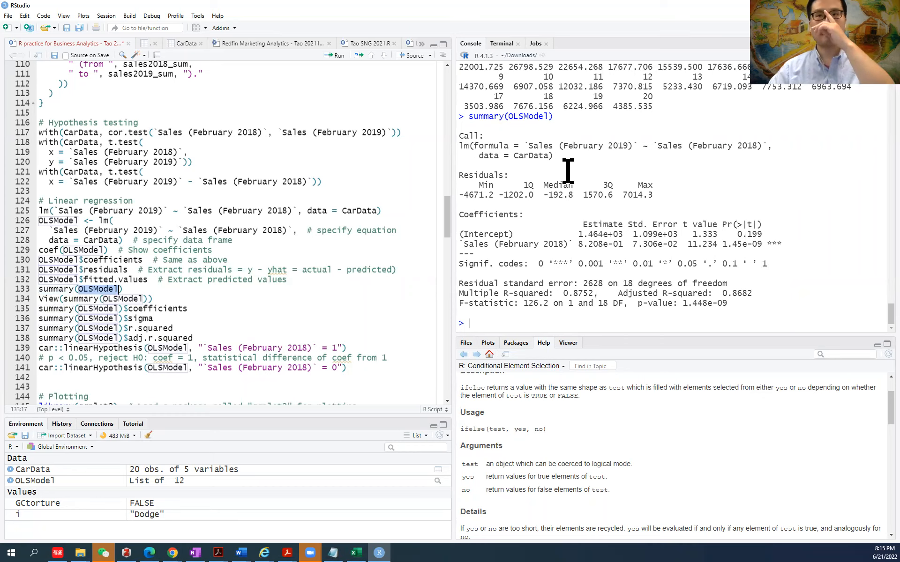
pyautogui.doubleClick(487, 216)
pyautogui.doubleClick(610, 224)
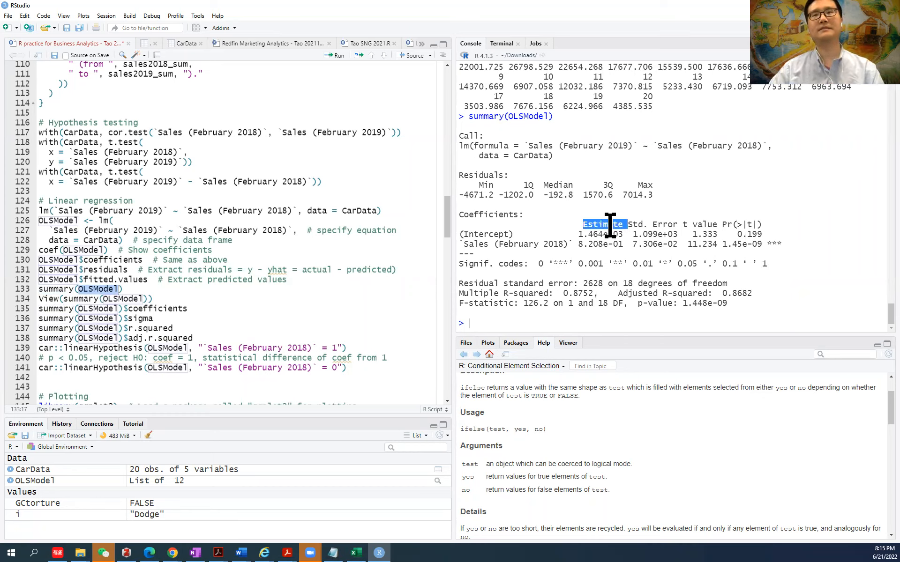
pyautogui.doubleClick(665, 224)
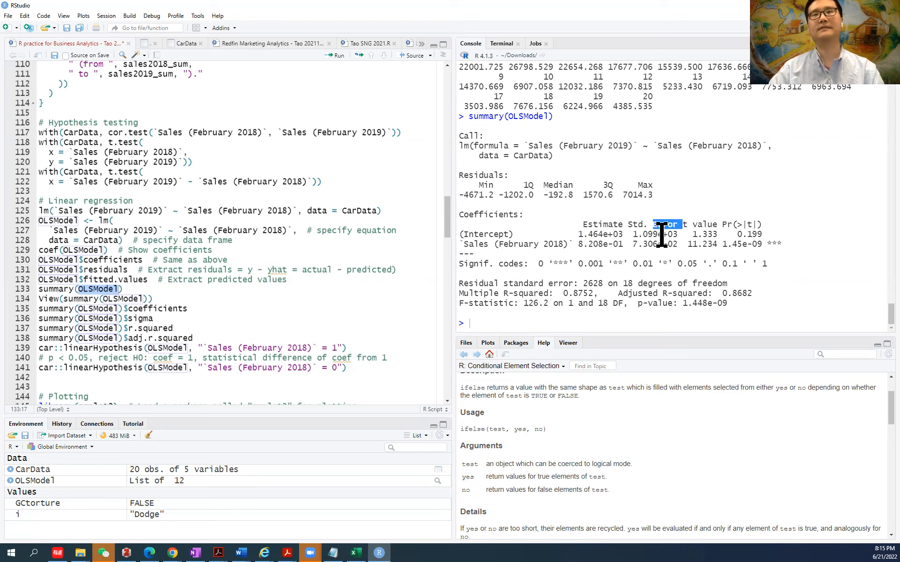
pyautogui.doubleClick(708, 226)
pyautogui.click(747, 226)
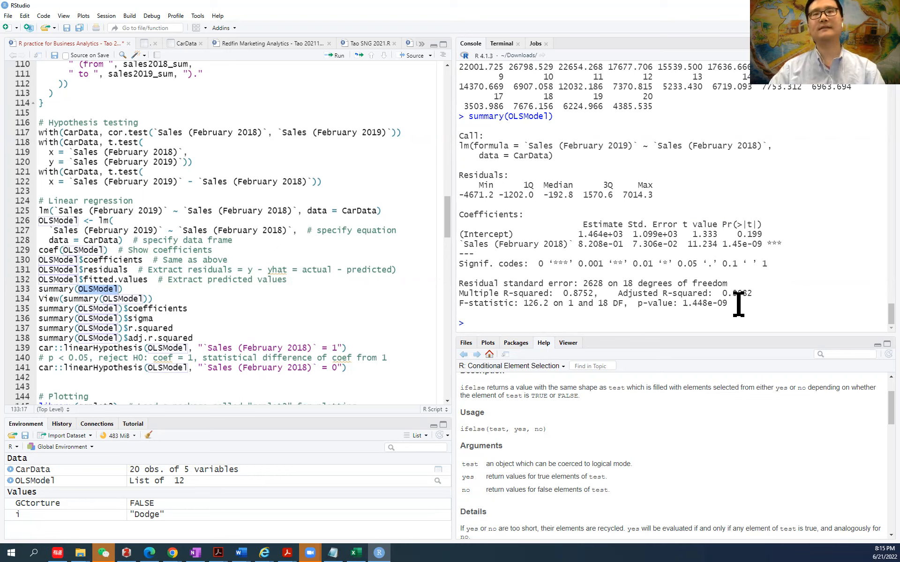
# Examine the multiple R-squared, adjusted R-squared, F-statistic and p-value in the OLSModel summary output
pyautogui.moveTo(738, 305); pyautogui.dragTo(523, 295)
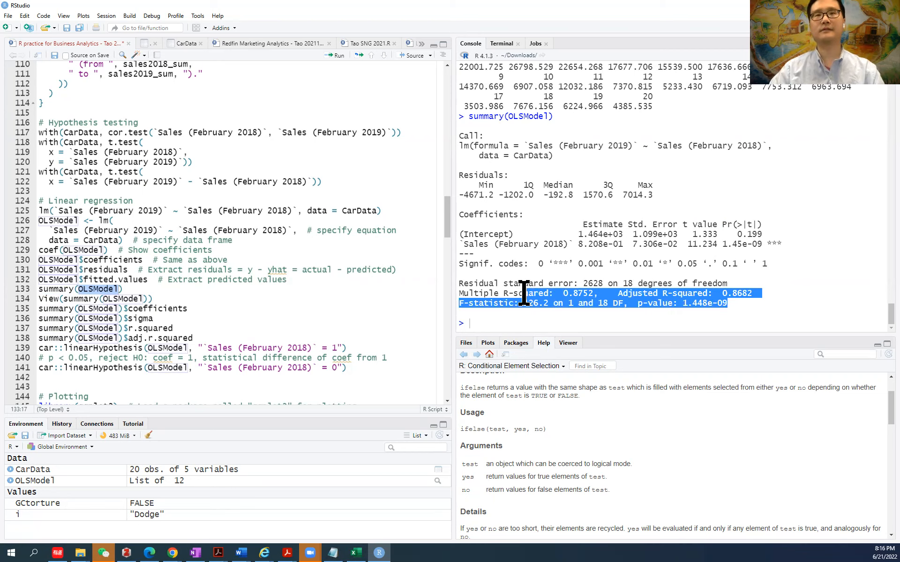
pyautogui.click(557, 296)
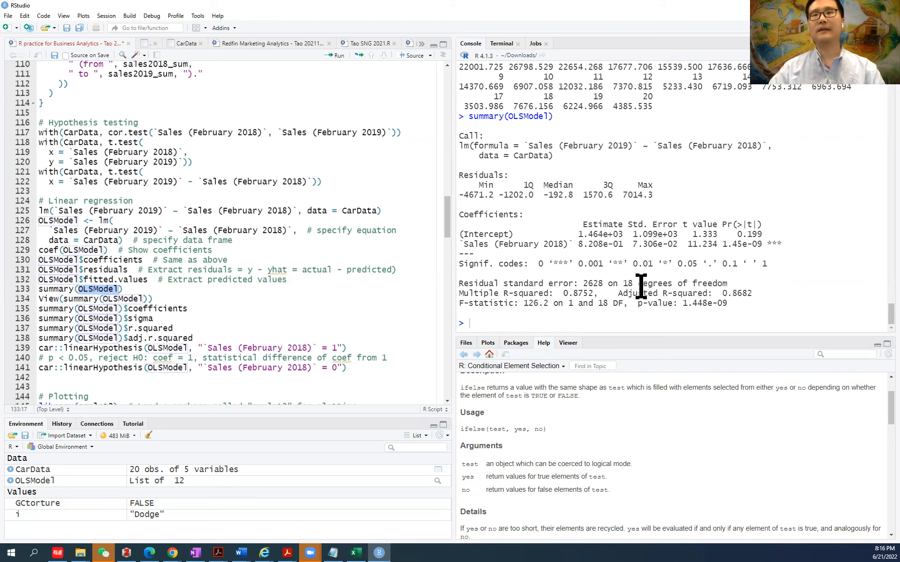
pyautogui.moveTo(638, 283); pyautogui.dragTo(756, 294)
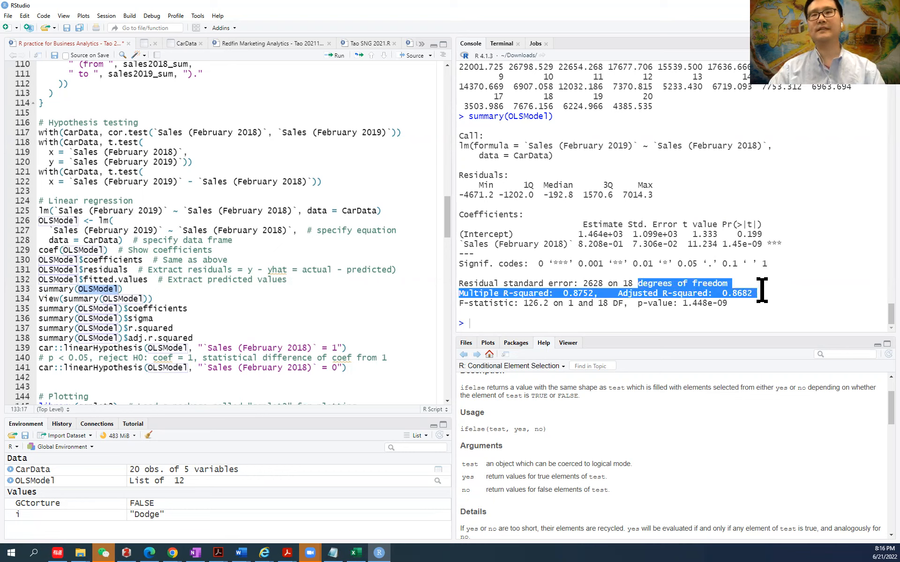
pyautogui.click(763, 290)
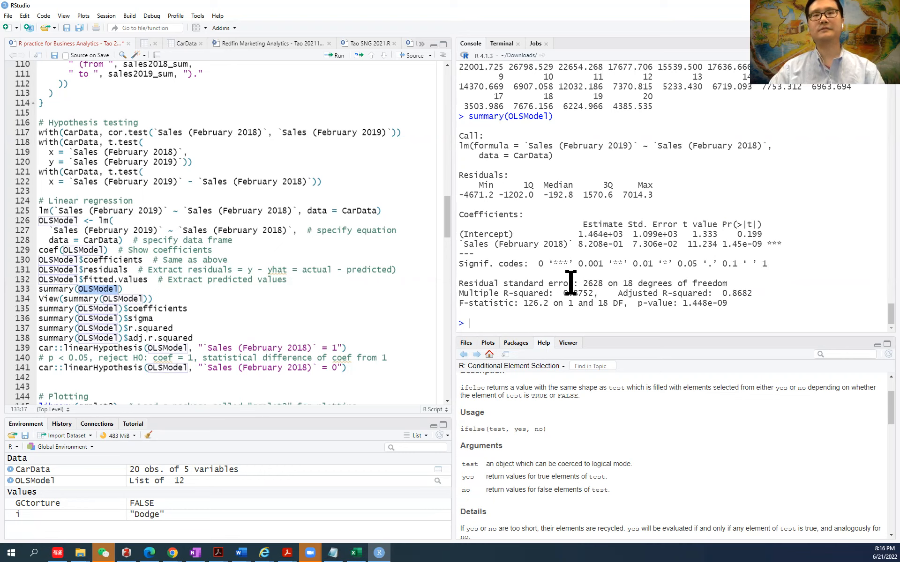
pyautogui.moveTo(603, 283)
pyautogui.mouseDown()
pyautogui.moveTo(454, 283)
pyautogui.moveTo(593, 293)
pyautogui.mouseUp()
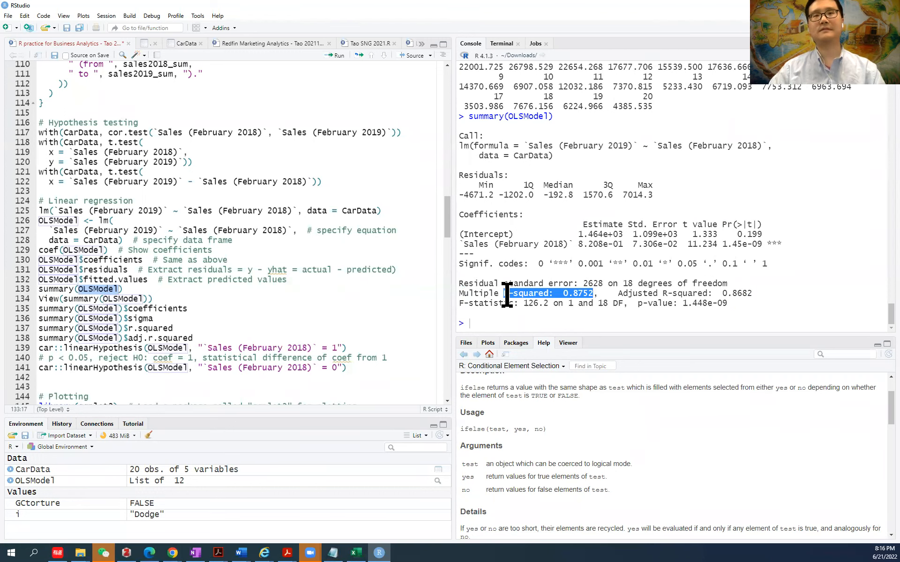
pyautogui.click(656, 293)
pyautogui.moveTo(616, 293); pyautogui.dragTo(757, 296)
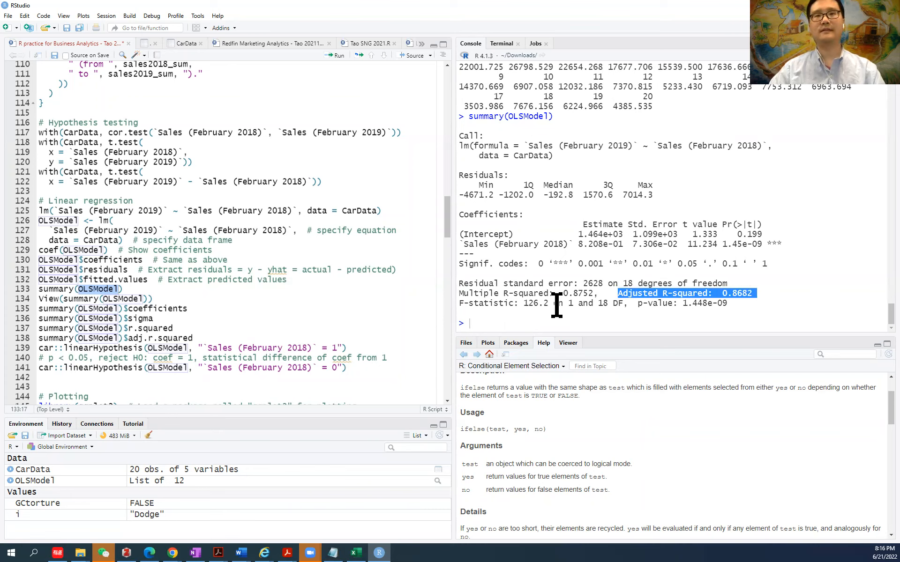
pyautogui.moveTo(524, 304); pyautogui.dragTo(737, 307)
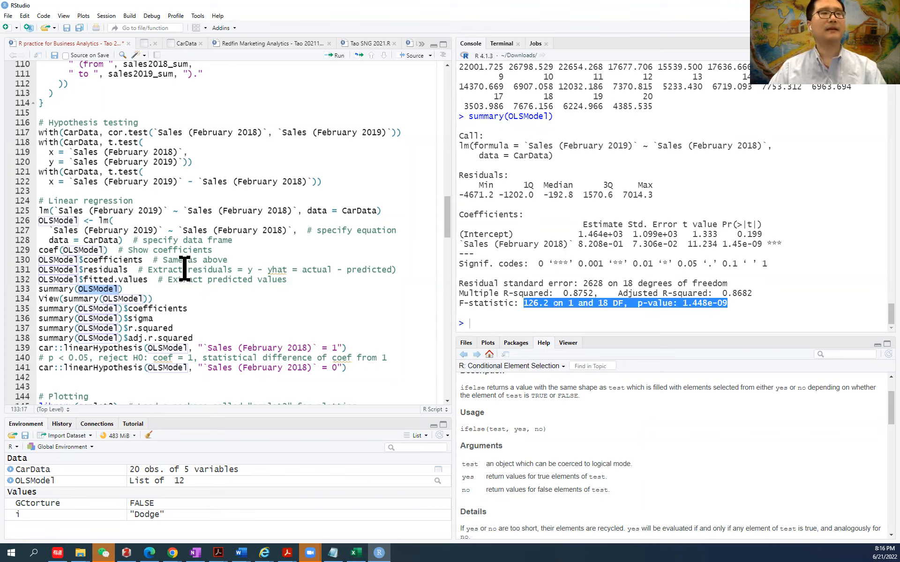
# Open summary(OLSModel) in the data viewer with View(), expand its call and residuals, and inspect the remaining components
pyautogui.click(158, 299)
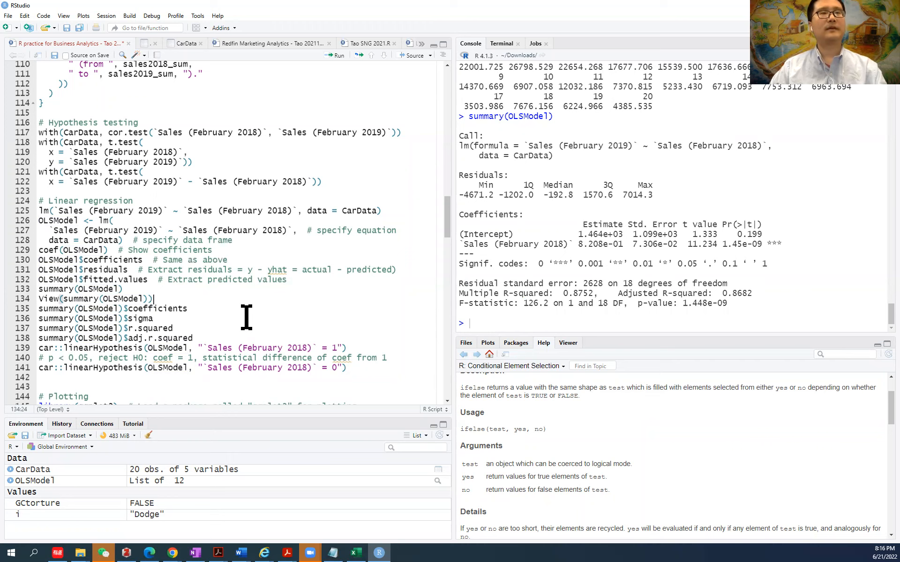
pyautogui.hotkey('ctrl', 'Return')
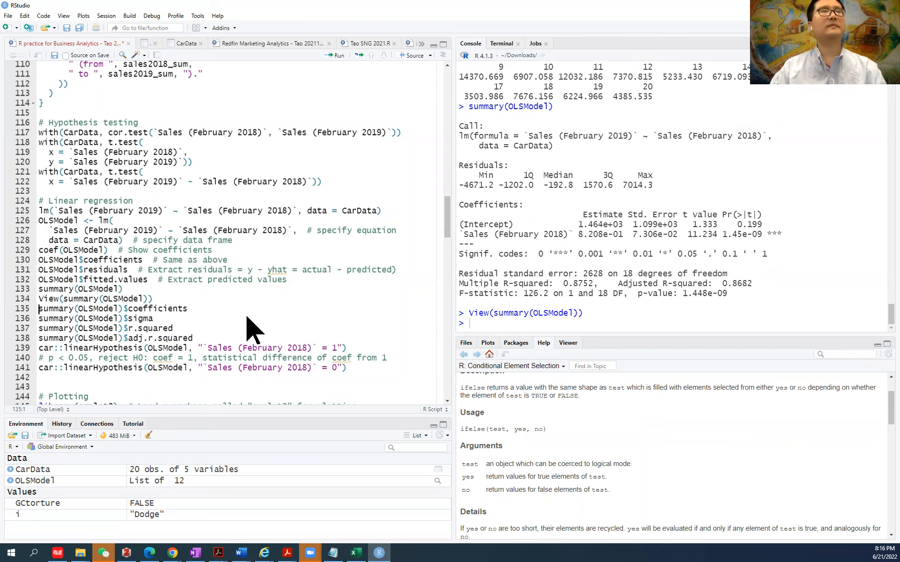
pyautogui.click(20, 89)
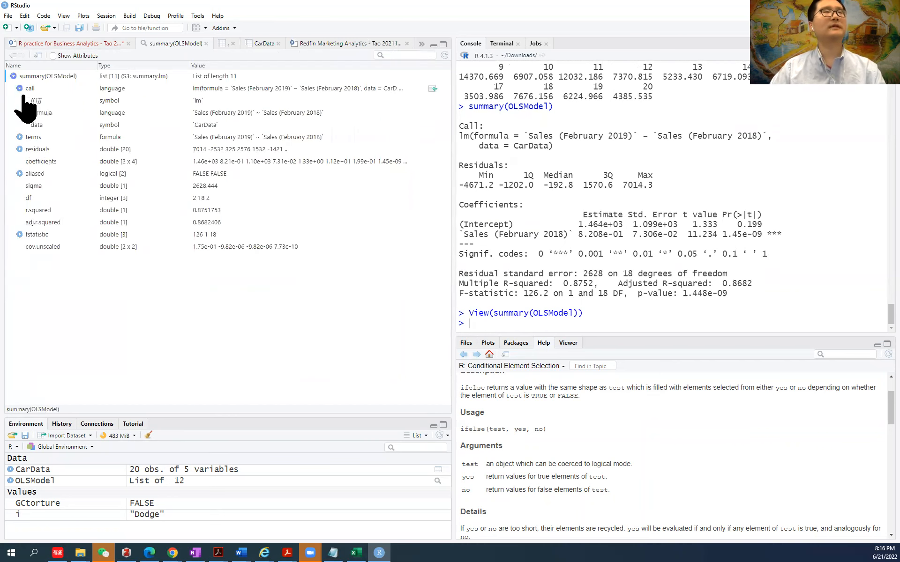
pyautogui.click(19, 149)
pyautogui.scroll(-3, 64, 305)
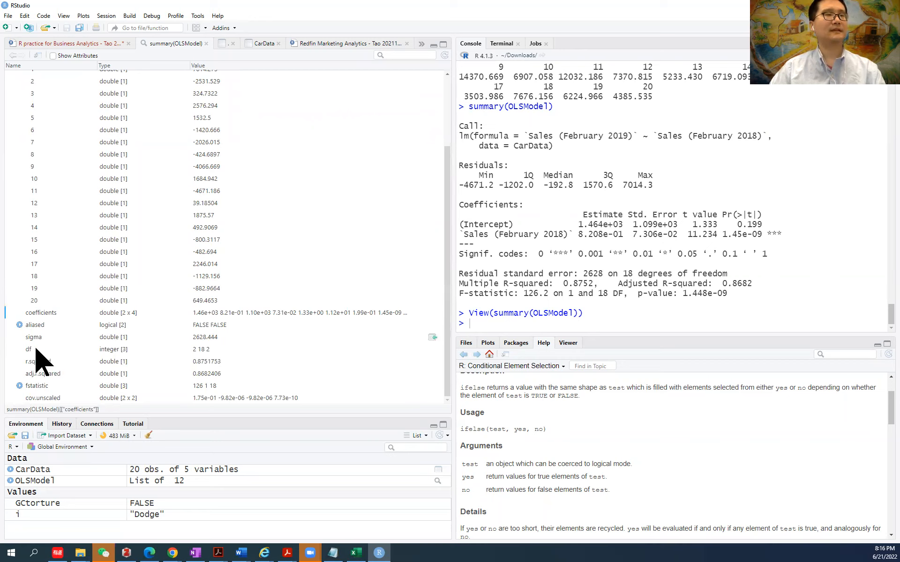
# Return to the practice script, run summary(OLSModel)$coefficients, and compare its columns with the coefficient table in the full summary
pyautogui.click(85, 43)
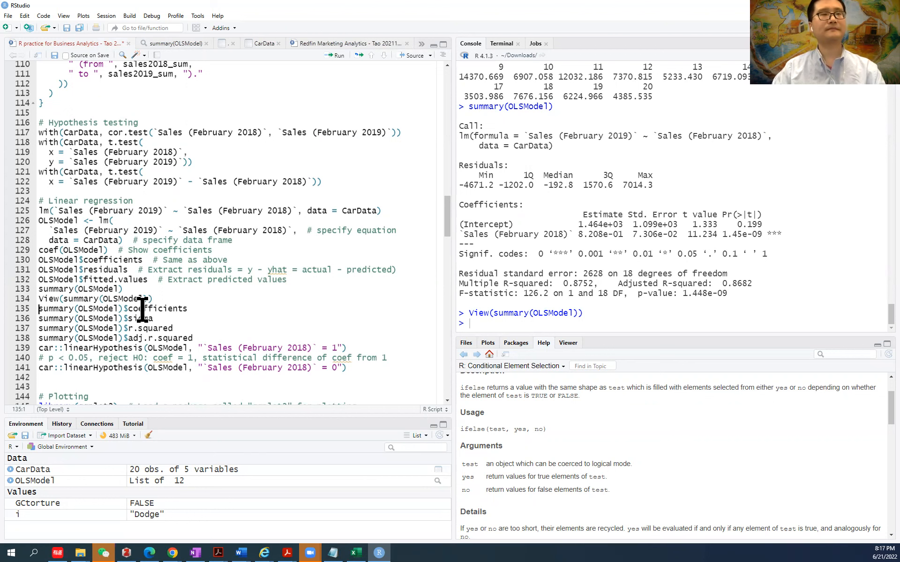
pyautogui.hotkey('ctrl', 'Return')
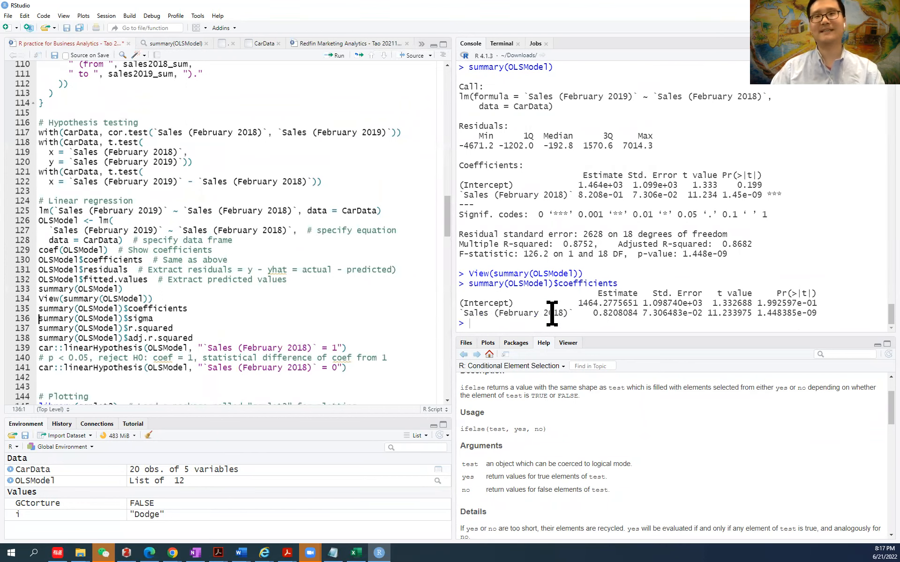
pyautogui.moveTo(805, 309); pyautogui.dragTo(465, 294)
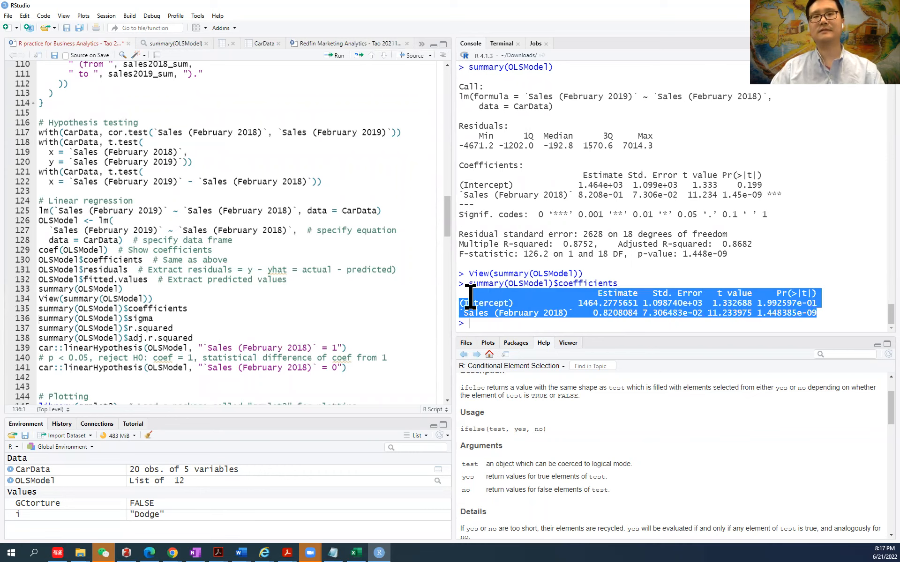
pyautogui.click(611, 295)
pyautogui.doubleClick(610, 294)
pyautogui.doubleClick(687, 293)
pyautogui.doubleClick(721, 293)
pyautogui.doubleClick(803, 294)
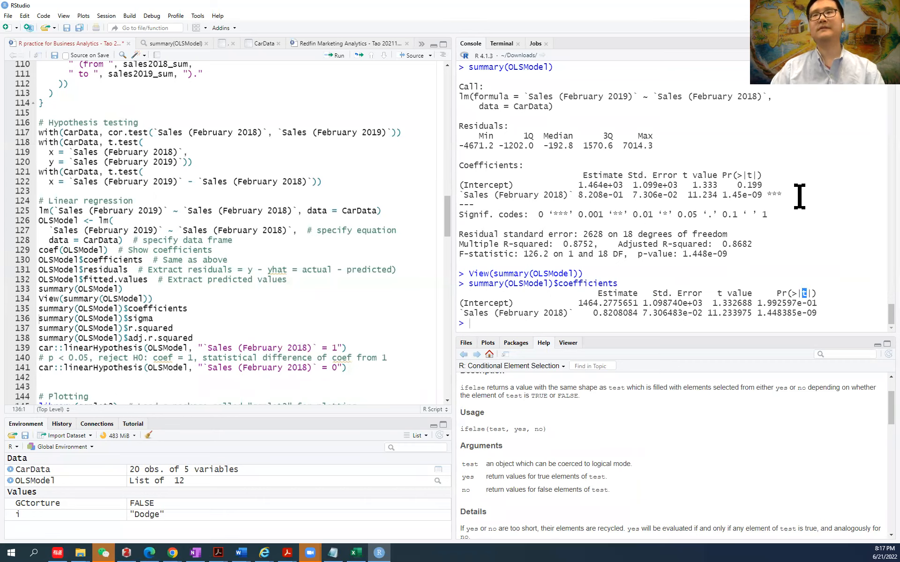
pyautogui.moveTo(787, 197); pyautogui.dragTo(471, 178)
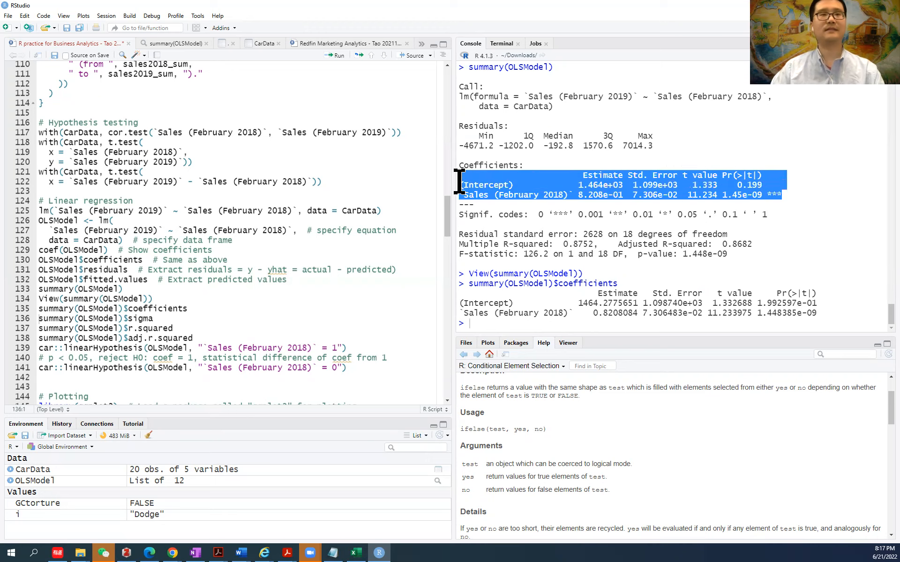
# Extract the model's sigma with summary(OLSModel)$sigma and compare it with the residual standard error in the full summary
pyautogui.click(169, 347)
pyautogui.click(147, 320)
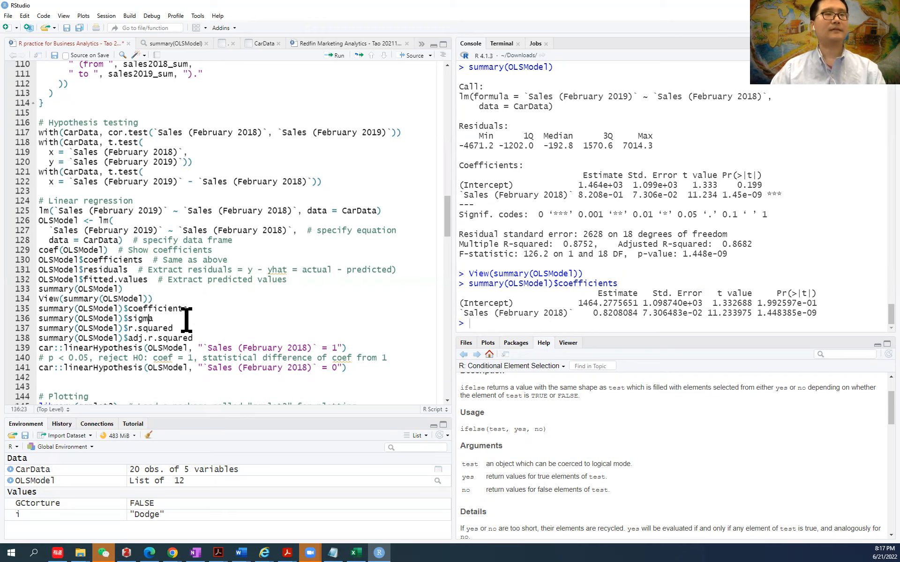
pyautogui.hotkey('ctrl', 'Return')
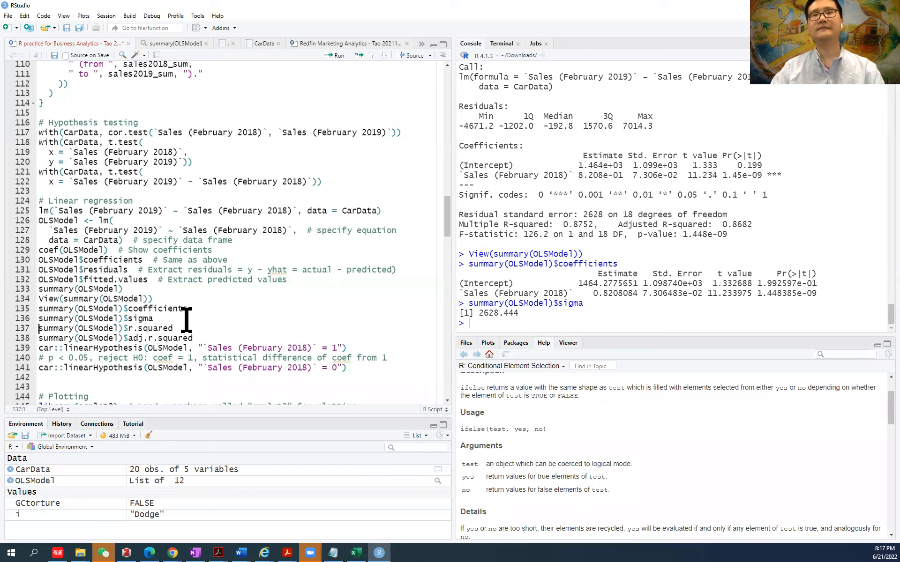
pyautogui.moveTo(478, 313); pyautogui.dragTo(484, 313)
pyautogui.moveTo(559, 318); pyautogui.dragTo(557, 315)
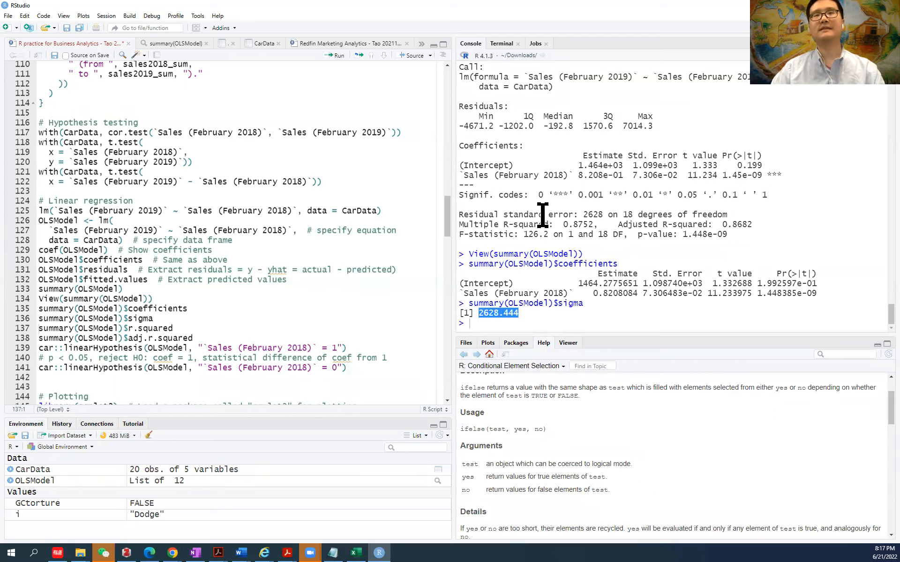
pyautogui.moveTo(459, 216); pyautogui.dragTo(572, 215)
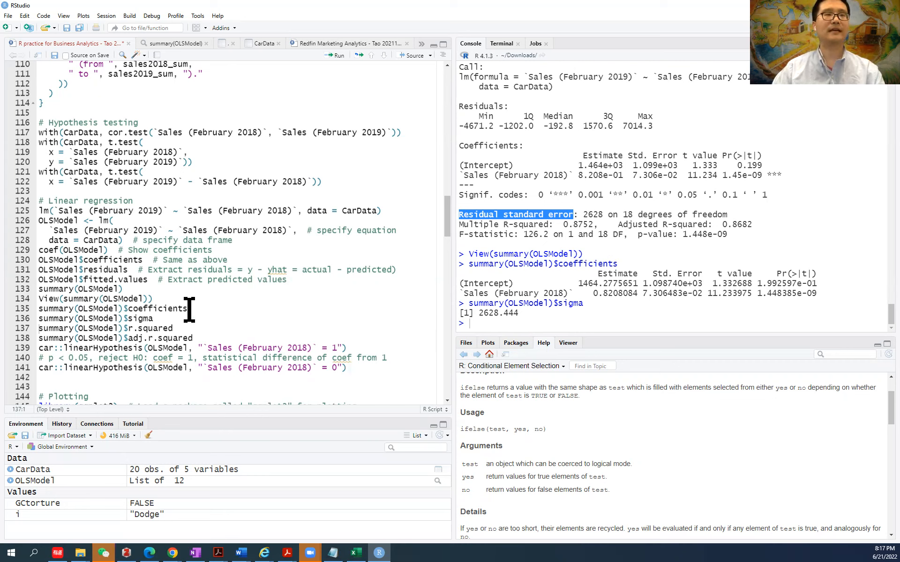
# Extract R-squared and adjusted R-squared from summary(OLSModel) and compare the adjusted value with the full summary output
pyautogui.click(158, 328)
pyautogui.hotkey('ctrl', 'Return')
pyautogui.hotkey('ctrl', 'Return')
pyautogui.doubleClick(734, 185)
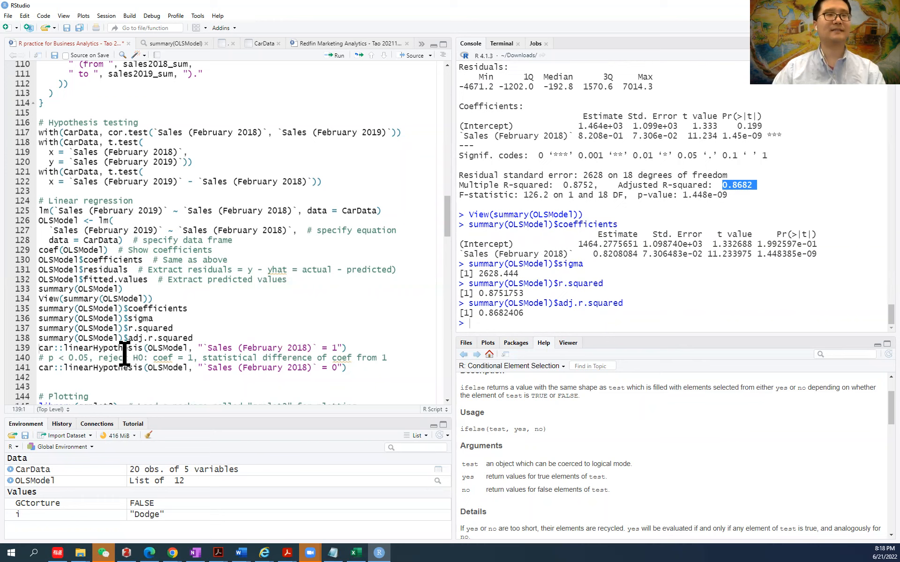
# Run car::linearHypothesis on OLSModel for a `Sales (February 2018)` coefficient equal to 1 and examine the hypothesis and p-value
pyautogui.click(37, 350)
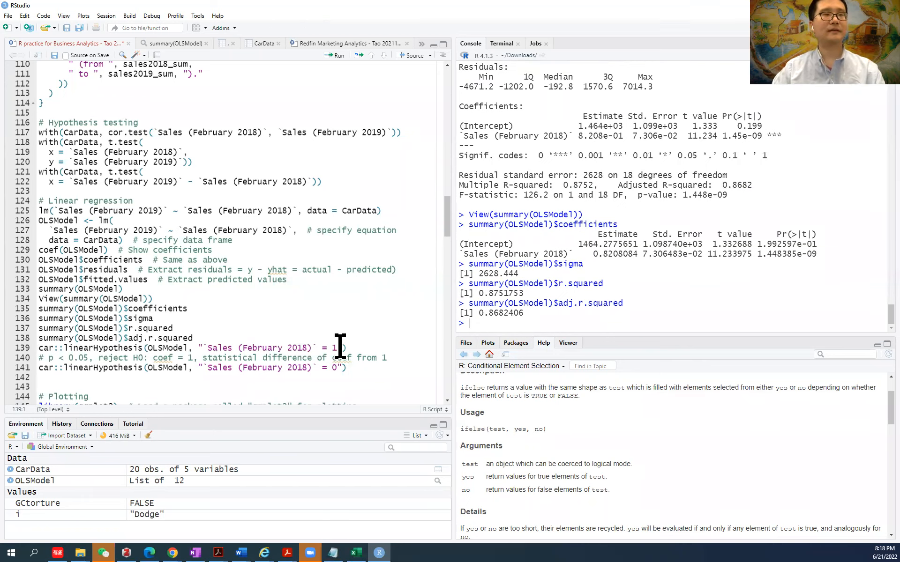
pyautogui.hotkey('ctrl', 'Return')
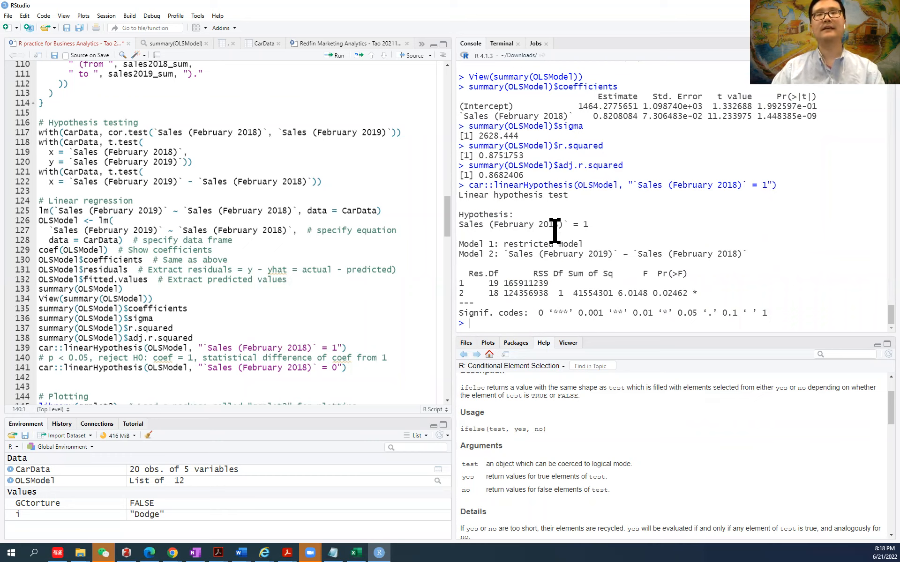
pyautogui.scroll(1, 628, 287)
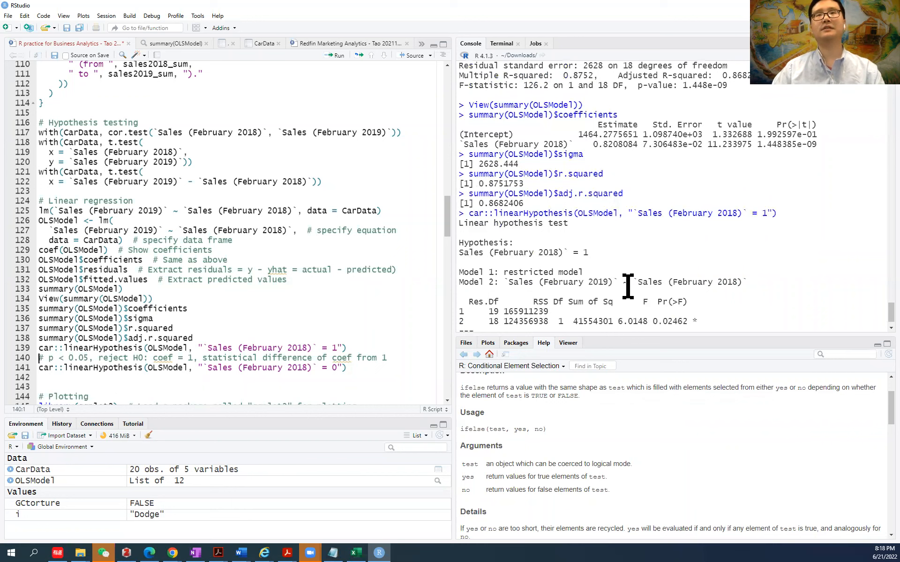
pyautogui.doubleClick(573, 144)
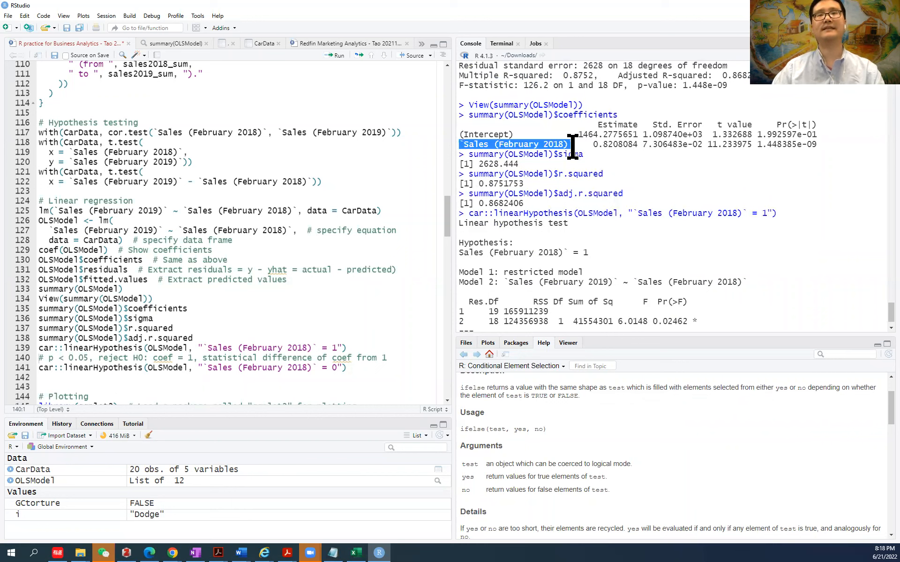
pyautogui.doubleClick(586, 253)
pyautogui.scroll(-1, 664, 272)
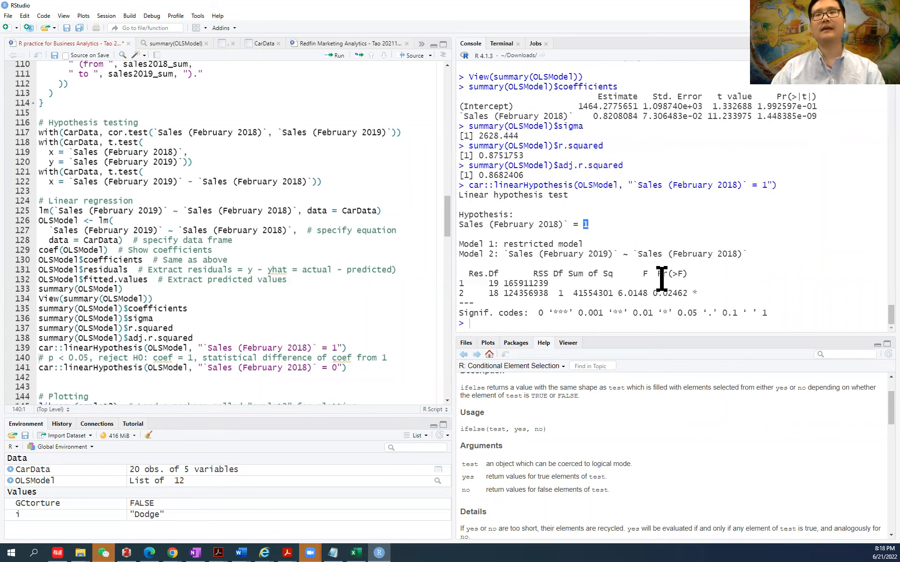
pyautogui.moveTo(653, 295)
pyautogui.mouseDown()
pyautogui.moveTo(711, 297)
pyautogui.moveTo(707, 281)
pyautogui.moveTo(651, 298)
pyautogui.mouseUp()
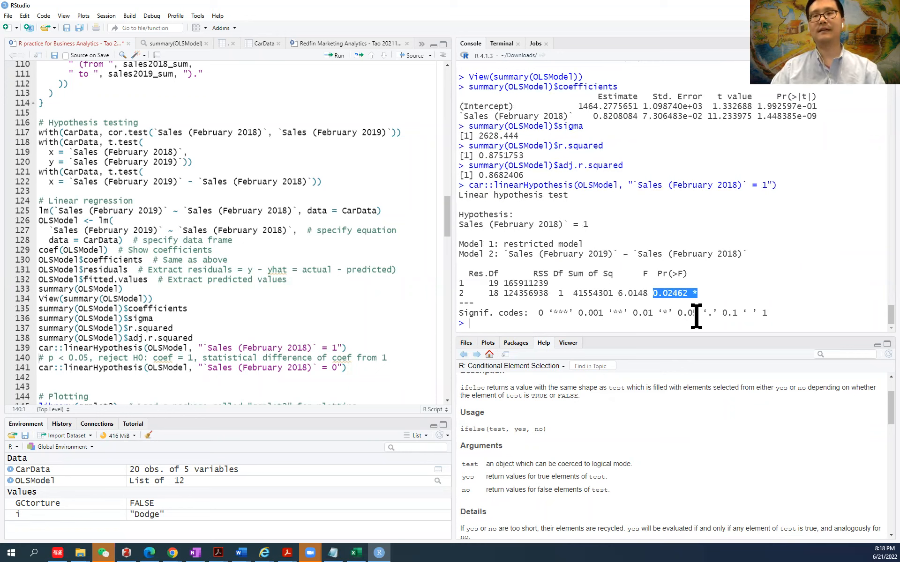
pyautogui.click(663, 315)
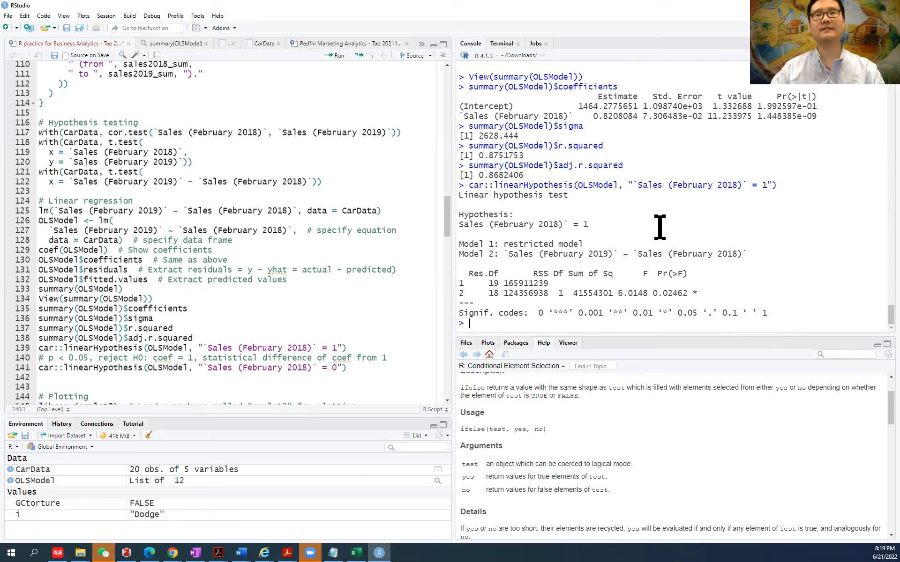
# Compare the Sales (February 2018) coefficient estimate with the hypothesised value of 1 and the test's significance
pyautogui.scroll(3, 659, 227)
pyautogui.moveTo(593, 201); pyautogui.dragTo(642, 201)
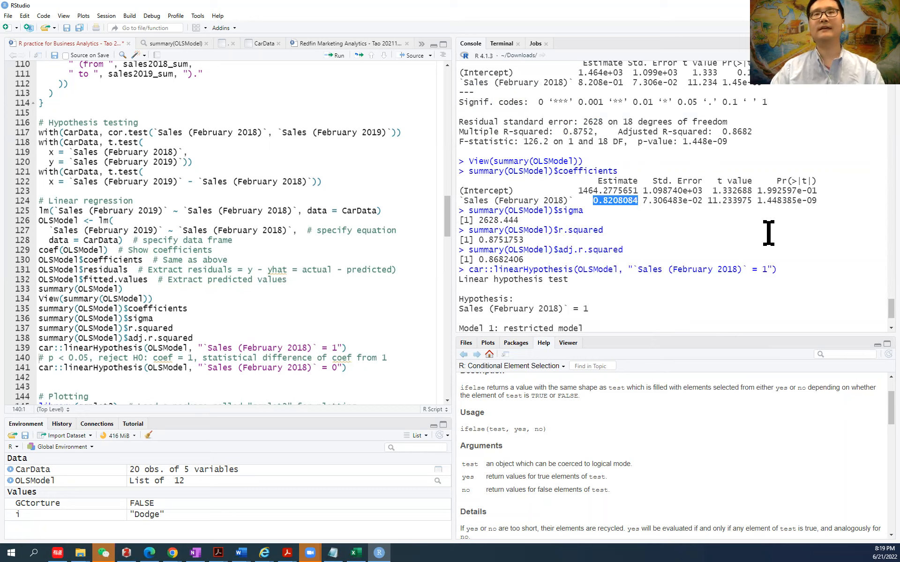
pyautogui.scroll(-1, 769, 232)
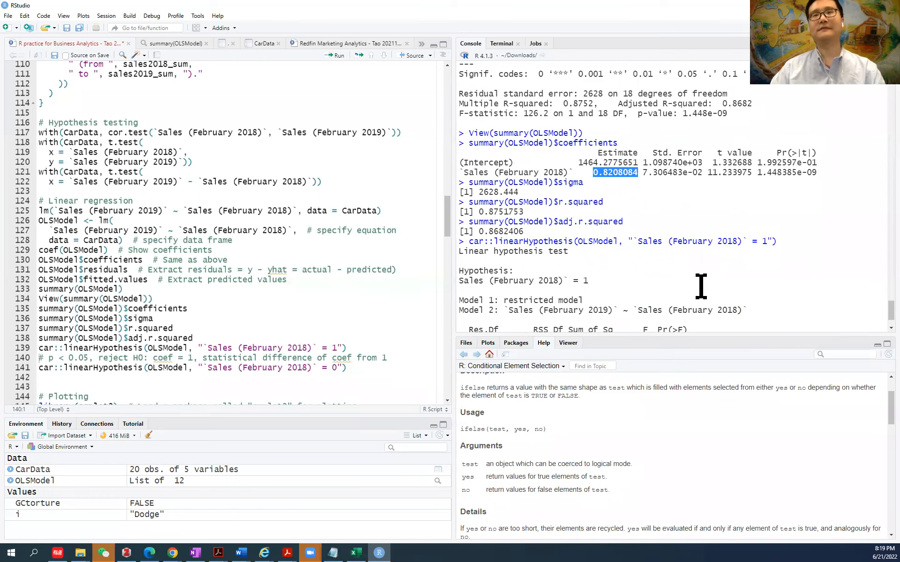
pyautogui.scroll(-2, 700, 286)
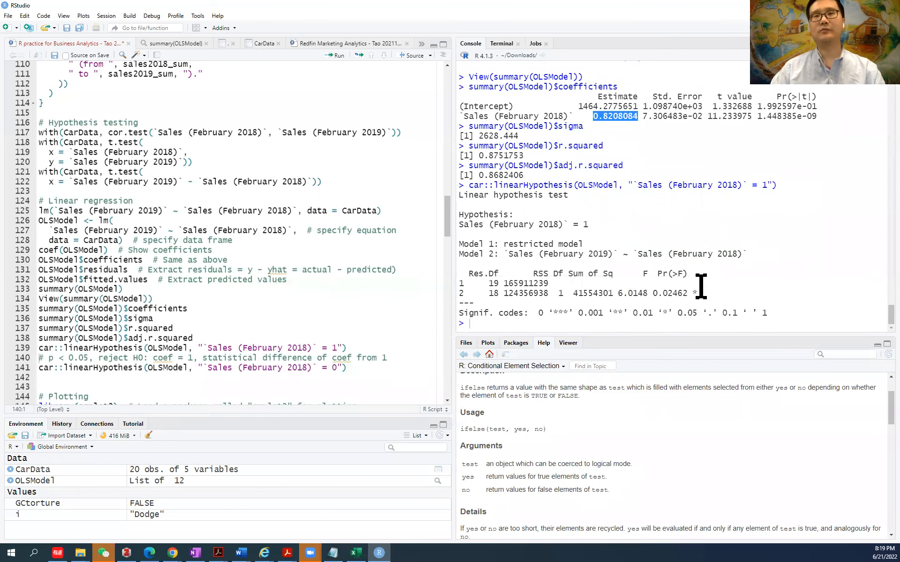
# Run the script's linear hypothesis test for a `Sales (February 2018)` coefficient equal to 0 and examine its p-value
pyautogui.click(346, 367)
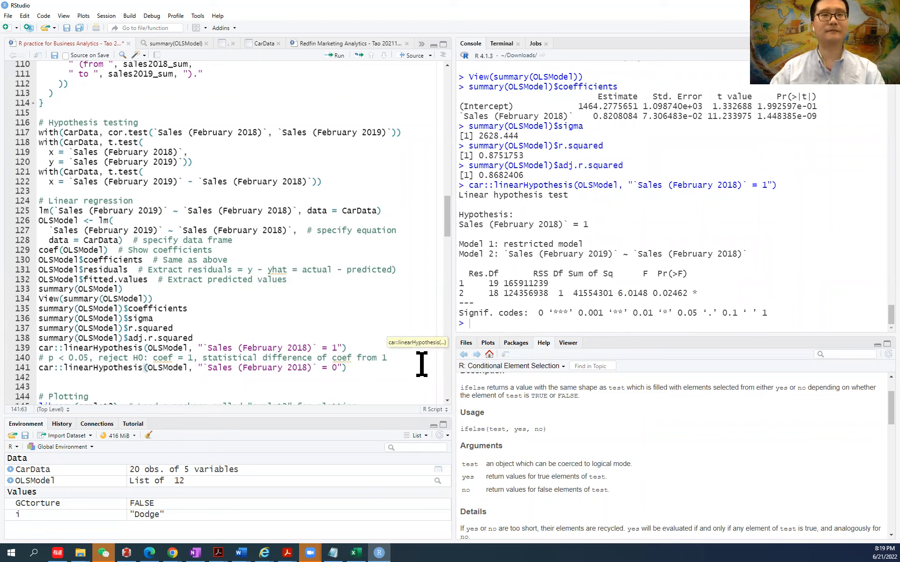
pyautogui.hotkey('ctrl', 'Return')
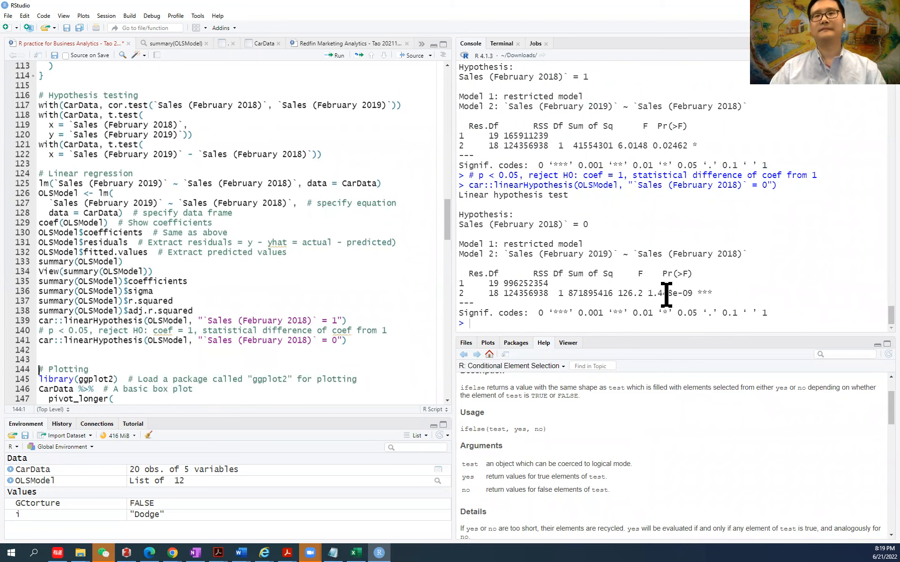
pyautogui.moveTo(649, 293); pyautogui.dragTo(693, 295)
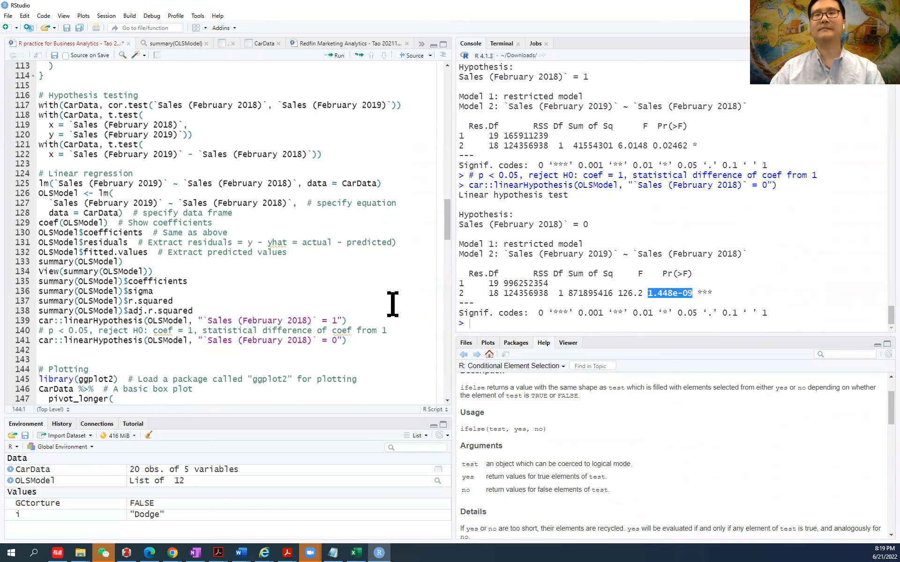
# Continue to the script's Plotting section and load the ggplot2 package
pyautogui.scroll(-3, 267, 349)
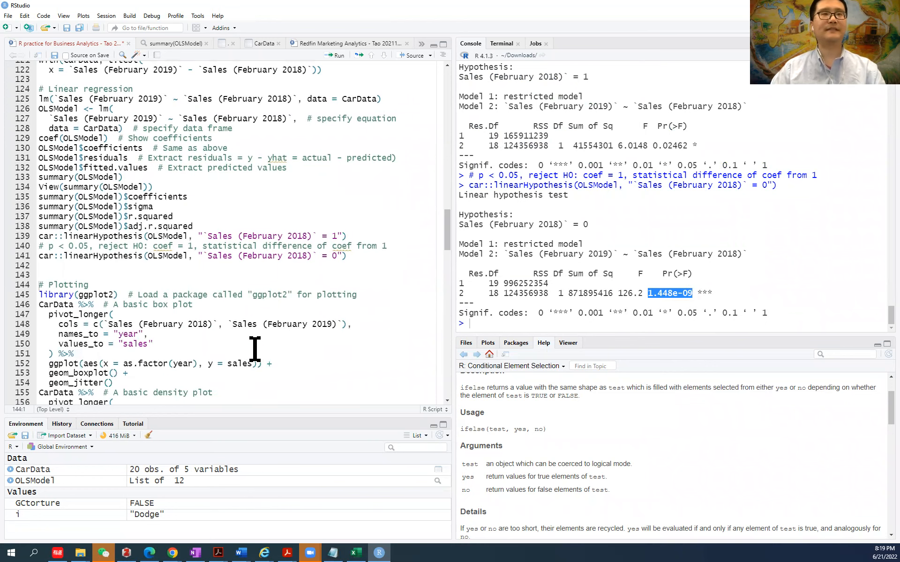
pyautogui.scroll(-1, 255, 347)
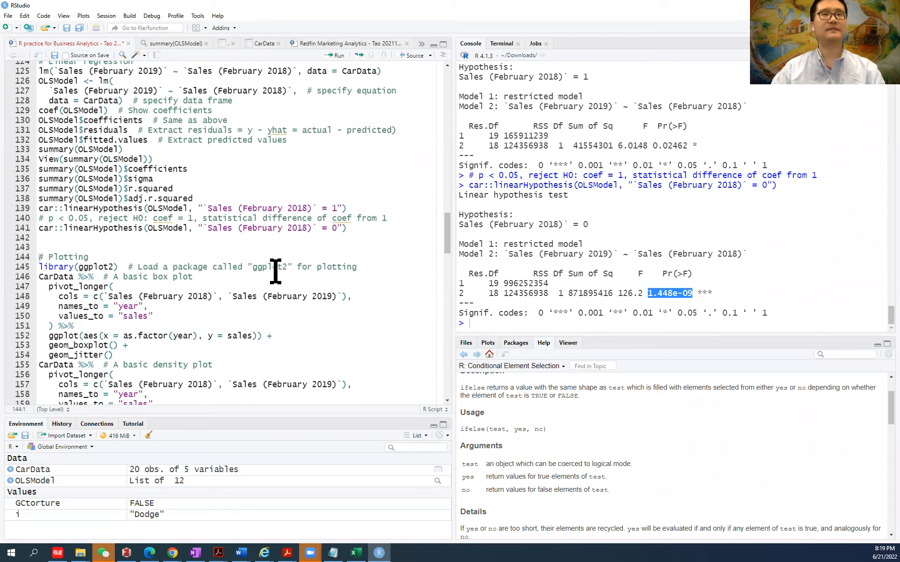
pyautogui.scroll(-4, 279, 280)
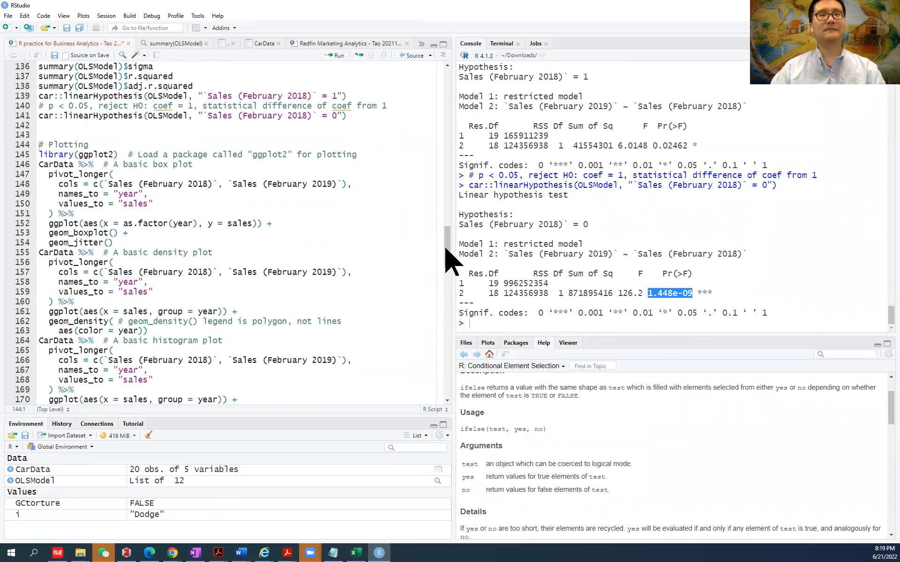
pyautogui.moveTo(448, 251)
pyautogui.mouseDown()
pyautogui.moveTo(449, 264)
pyautogui.moveTo(451, 248)
pyautogui.mouseUp()
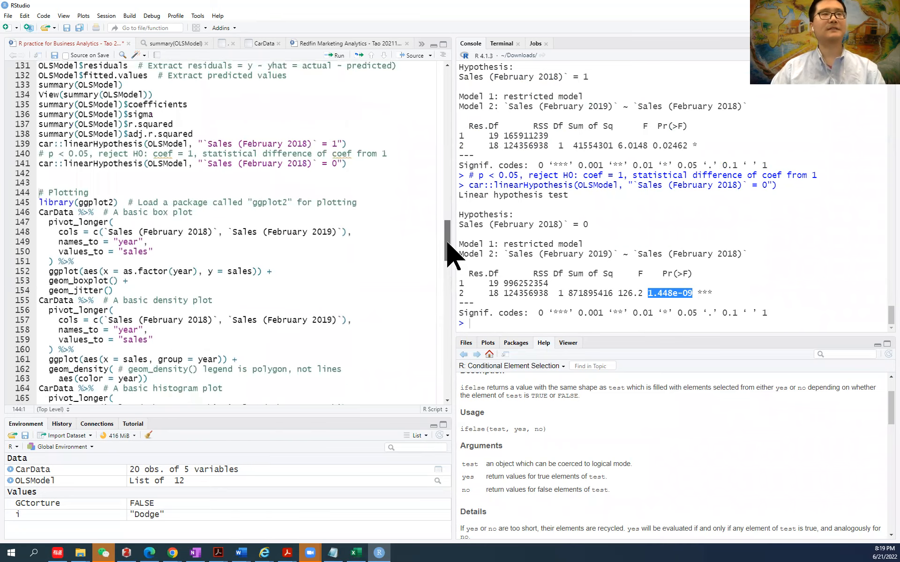
pyautogui.moveTo(39, 192); pyautogui.dragTo(86, 192)
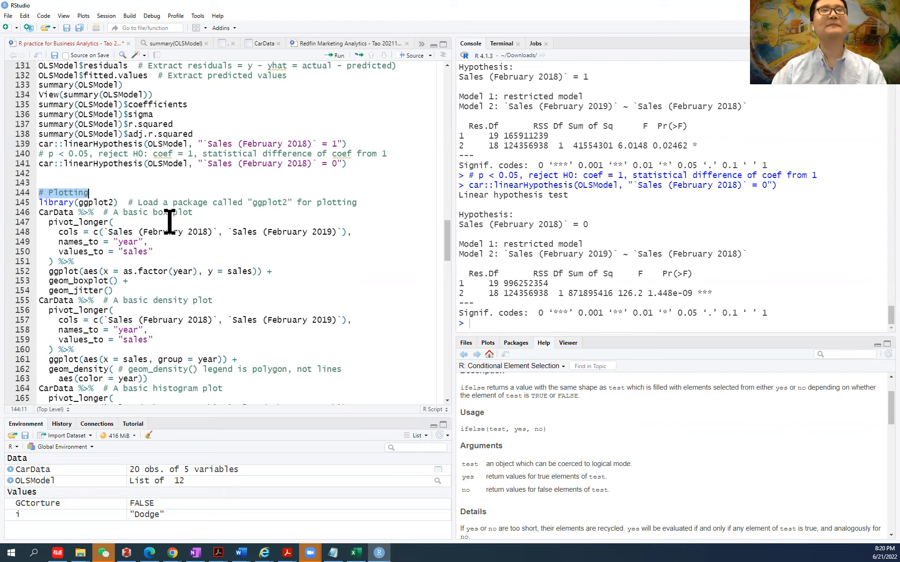
pyautogui.click(206, 212)
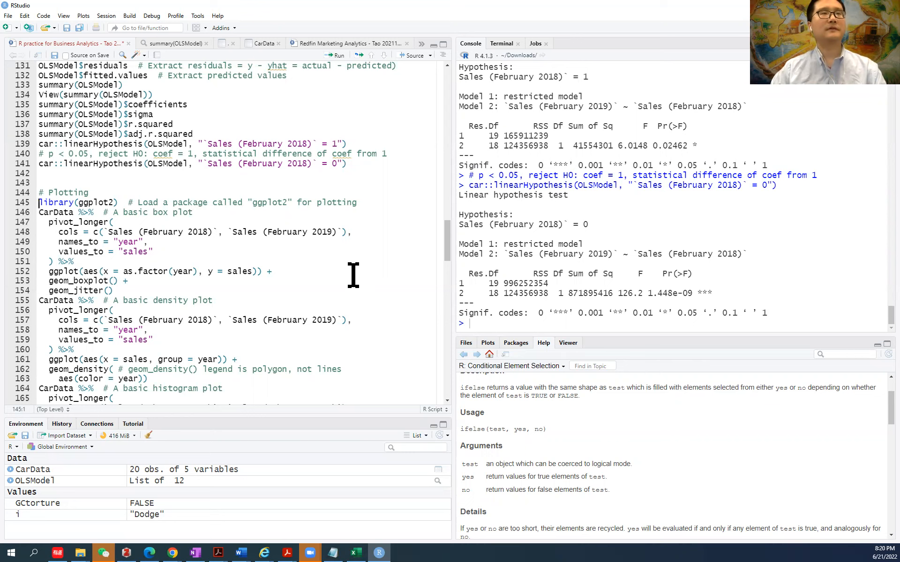
pyautogui.hotkey('ctrl', 'Return')
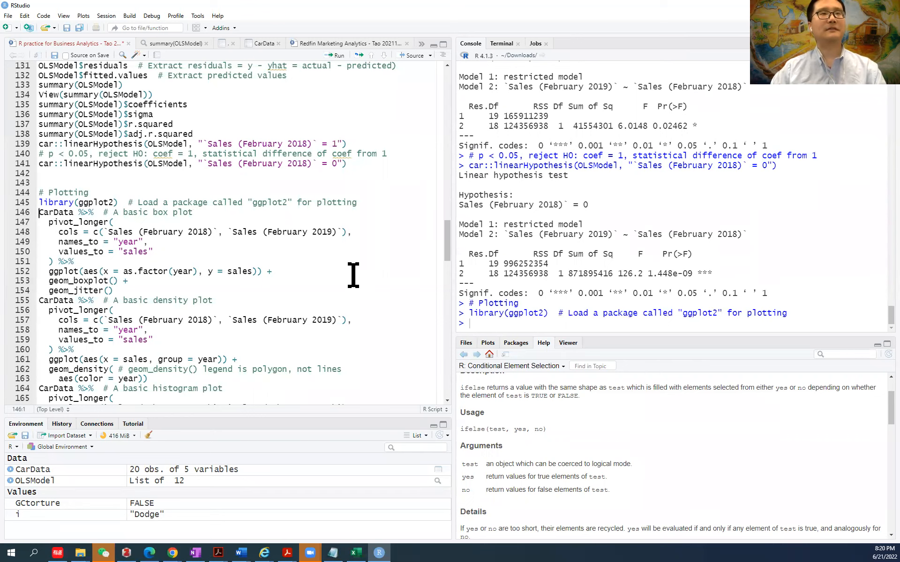
pyautogui.moveTo(118, 203); pyautogui.dragTo(27, 204)
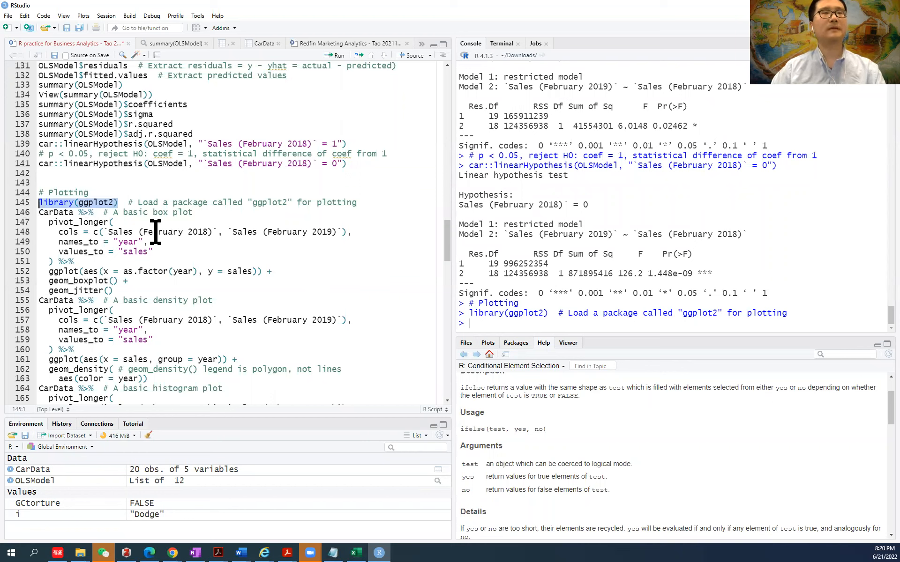
pyautogui.click(73, 205)
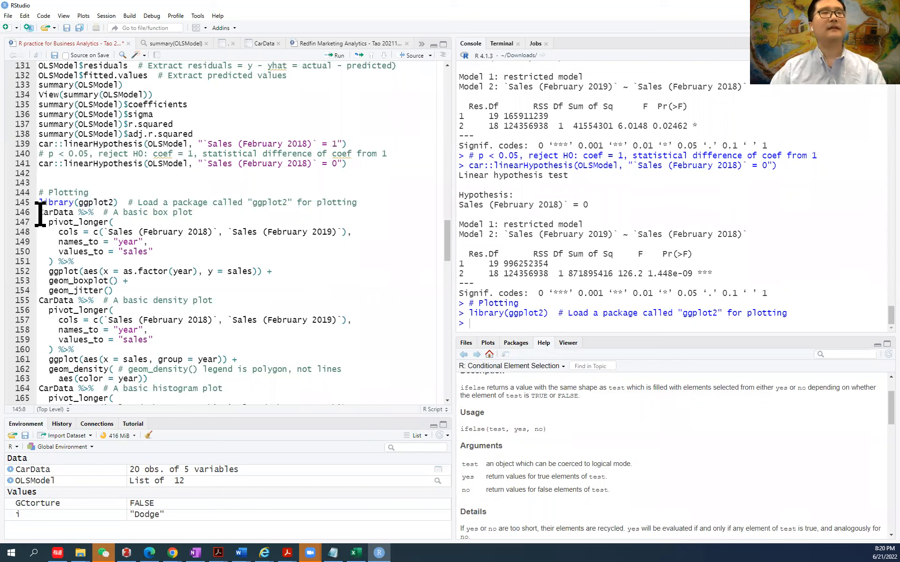
# Try to view the reshaped CarData by wrapping the box plot's pivot_longer code, including its trailing pipe, in View()
pyautogui.moveTo(41, 213); pyautogui.dragTo(53, 265)
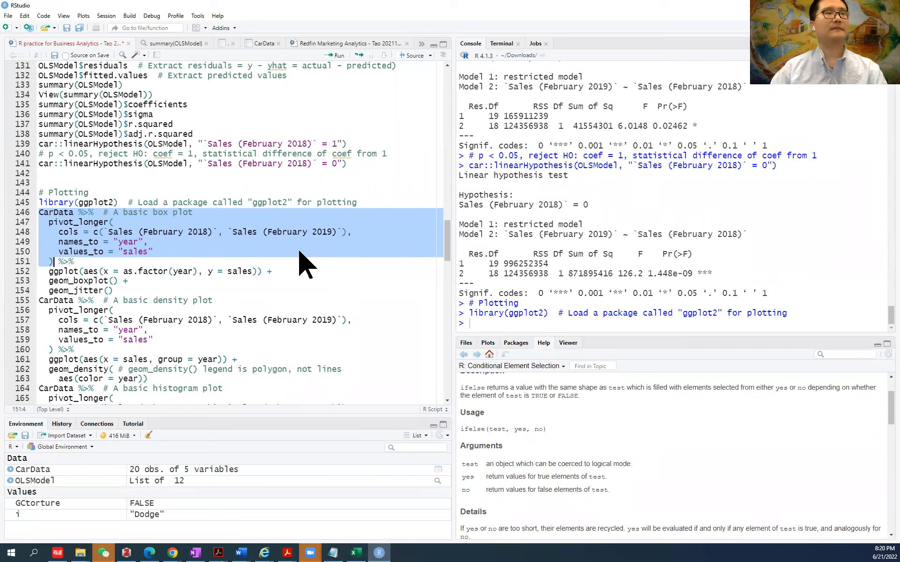
pyautogui.moveTo(79, 262); pyautogui.dragTo(40, 212)
pyautogui.hotkey('ctrl', 'c')
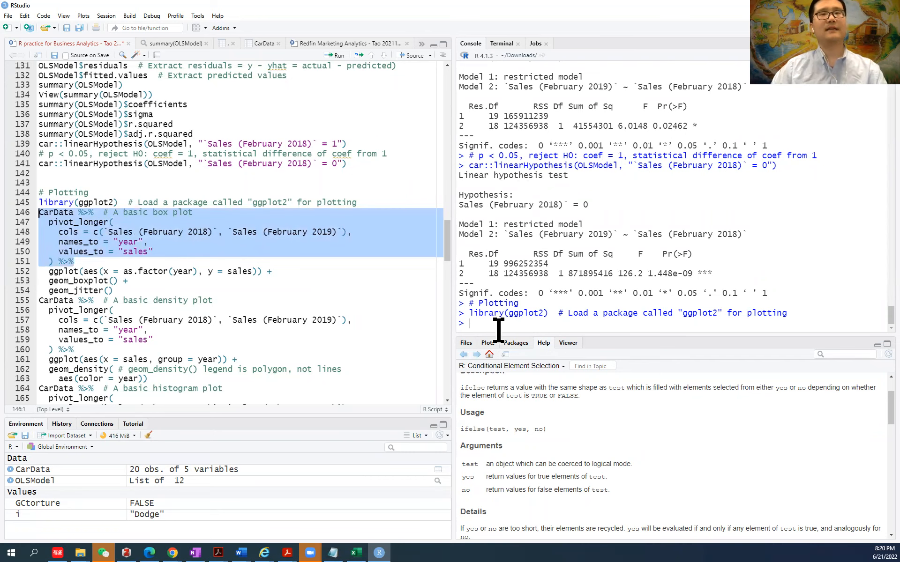
pyautogui.write('ew()')
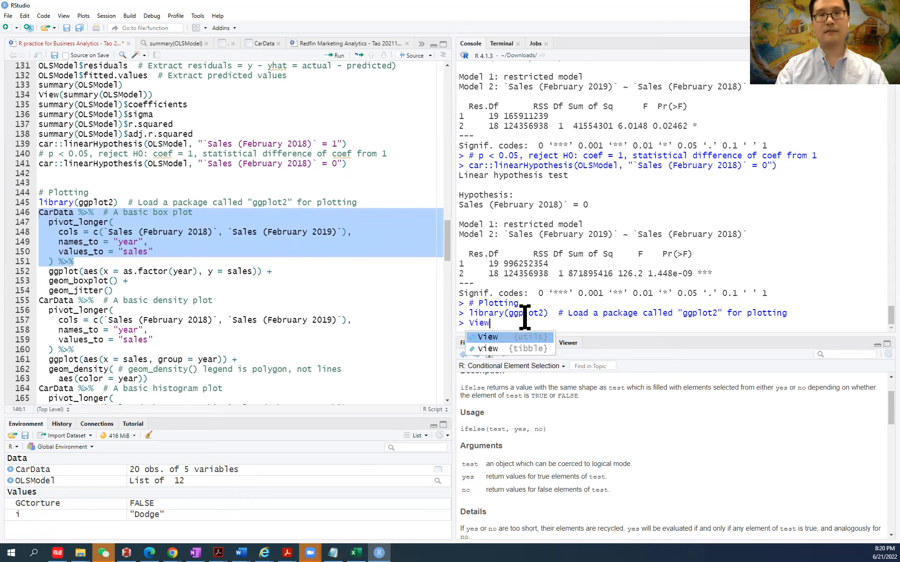
pyautogui.hotkey('ctrl', 'v')
pyautogui.press('Return')
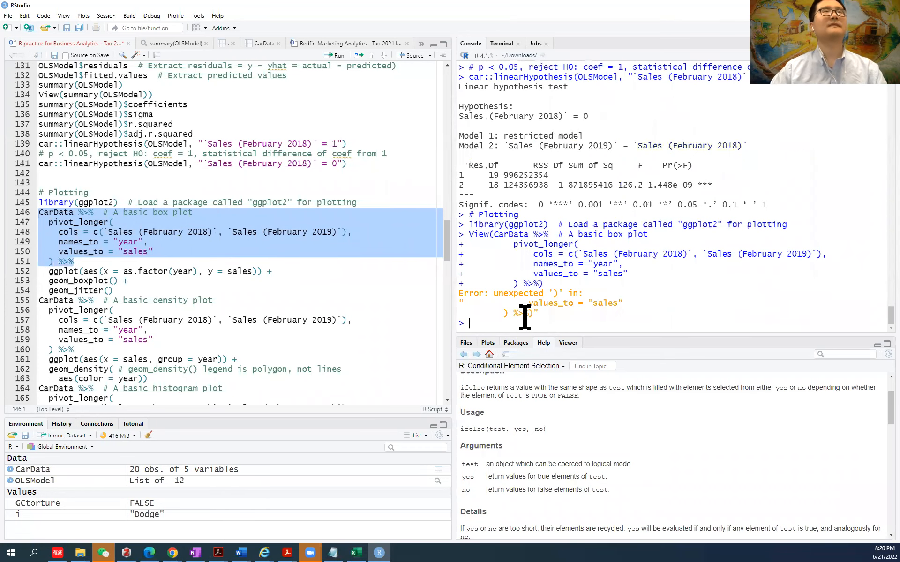
# Open the reshaped CarData in the data viewer by running View() on the pivot_longer code without the trailing pipe
pyautogui.click(59, 262)
pyautogui.moveTo(52, 263); pyautogui.dragTo(39, 213)
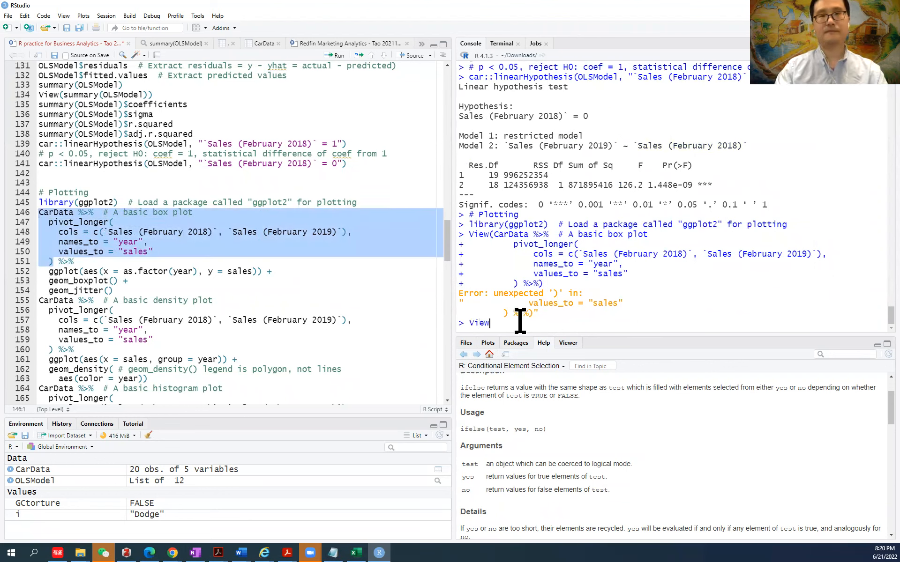
pyautogui.write('(')
pyautogui.write('CarData %>%  # A basic box plot   pivot_longer(     cols = c(`Sales (February 2018)`, `Sales (February 2019)`),     names_to = "year",     values_to = "sales"   )')
pyautogui.write(')')
pyautogui.press('Return')
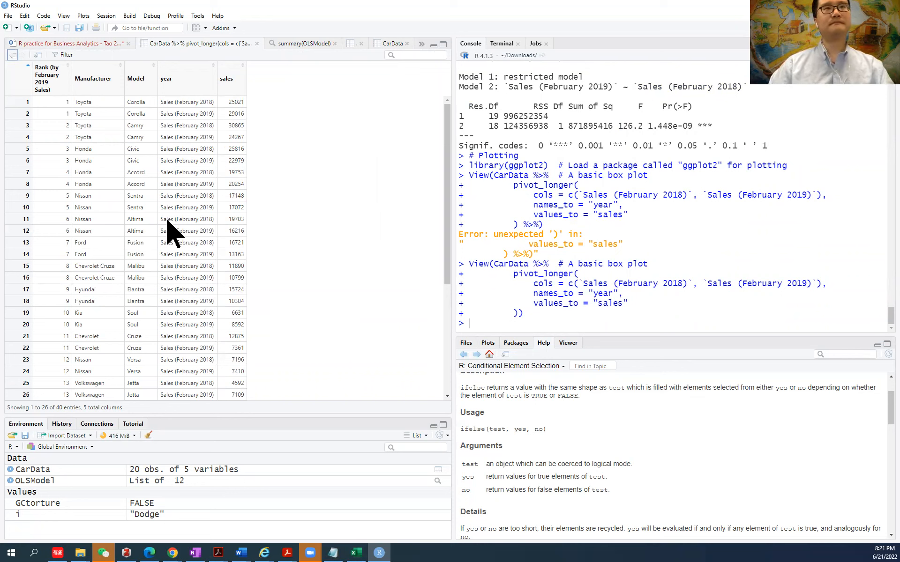
# Return to the practice script and run the basic box plot code to plot sales by year with jittered points
pyautogui.click(66, 43)
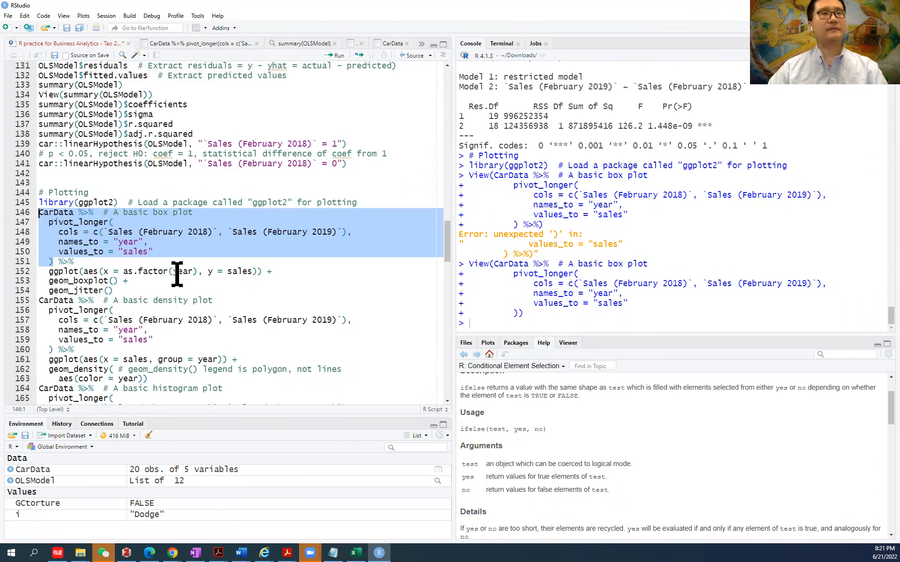
pyautogui.doubleClick(200, 265)
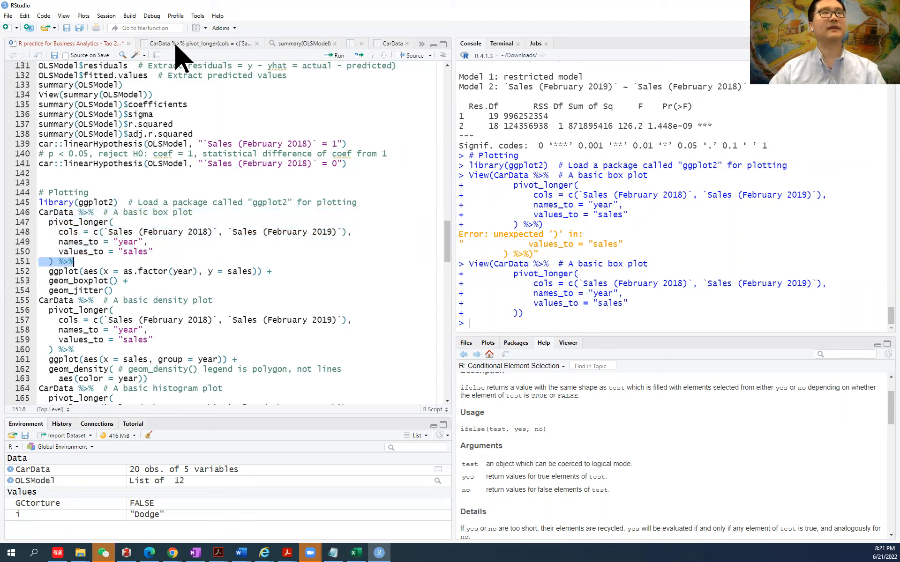
pyautogui.click(39, 212)
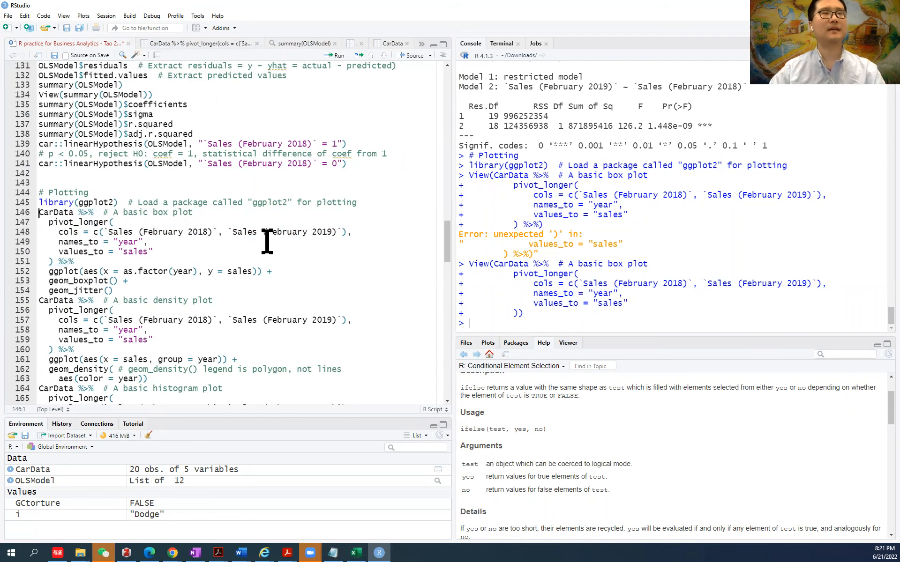
pyautogui.hotkey('ctrl', 'Return')
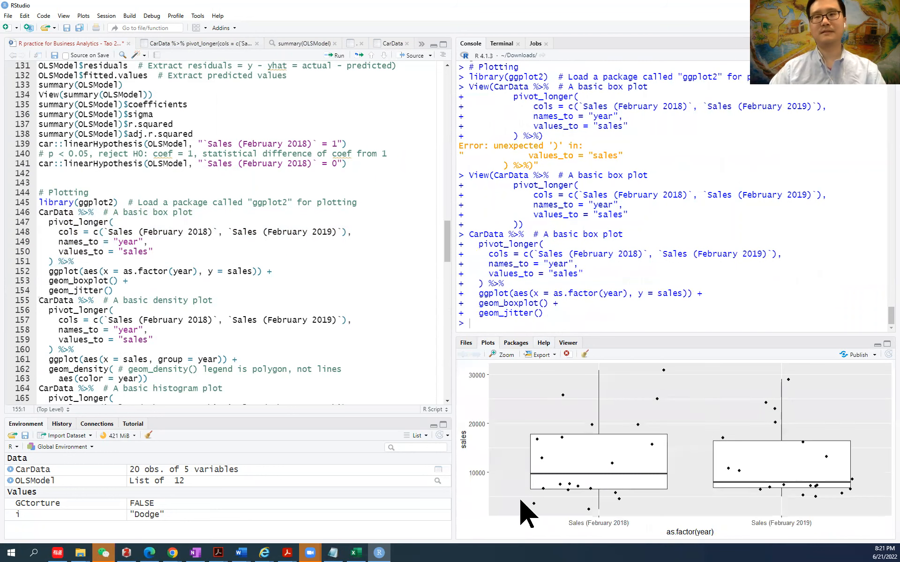
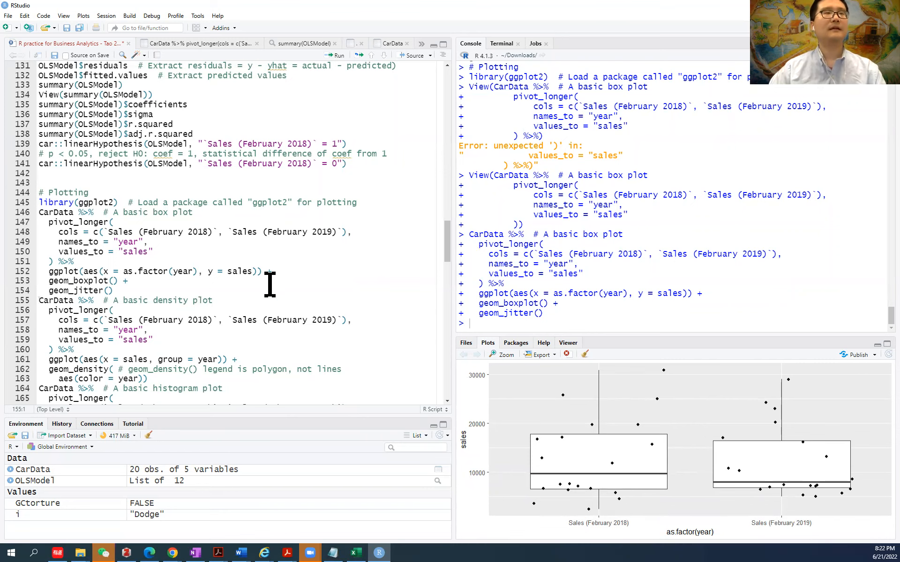
pyautogui.scroll(-1, 269, 284)
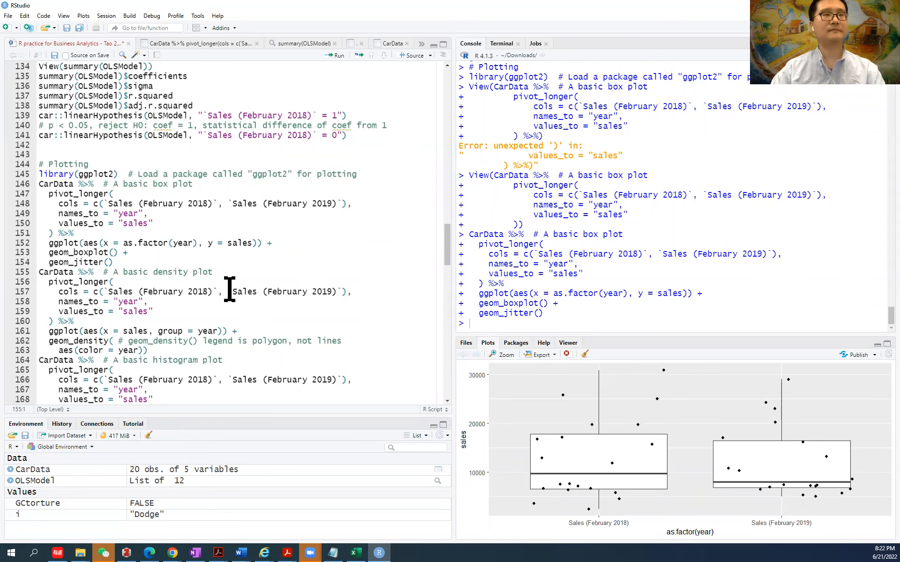
# Run the basic density plot code, followed by the basic histogram code with 10 bins and 0.4 transparency
pyautogui.hotkey('ctrl', 'Return')
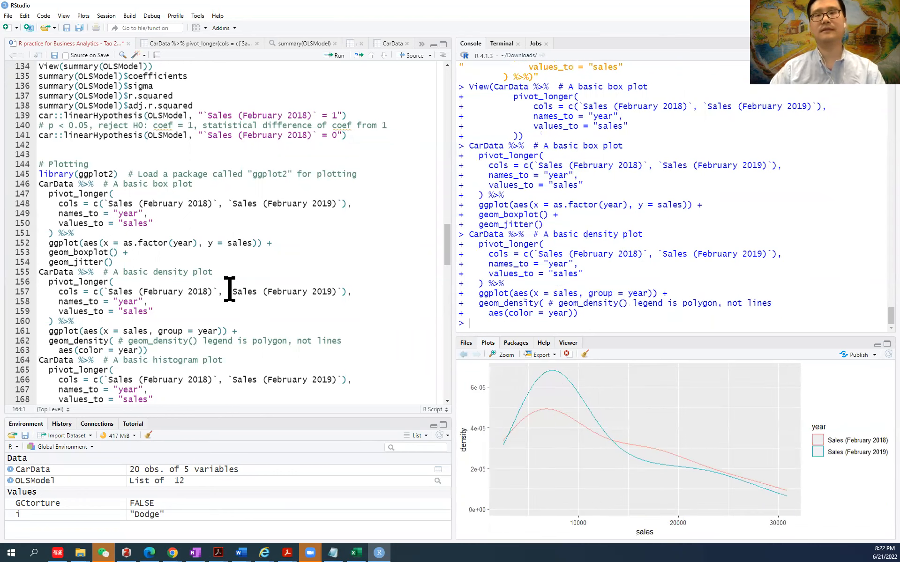
pyautogui.scroll(-3, 227, 310)
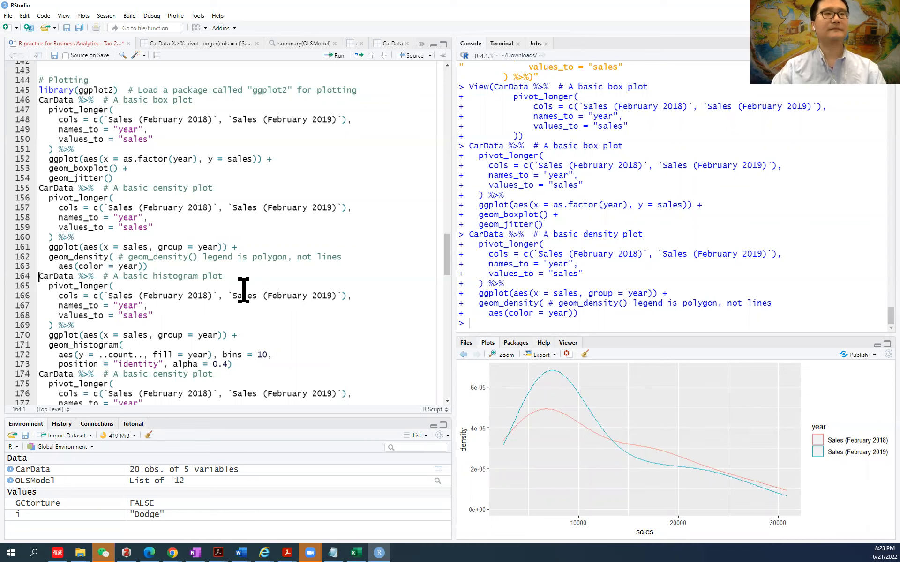
pyautogui.hotkey('ctrl', 'Return')
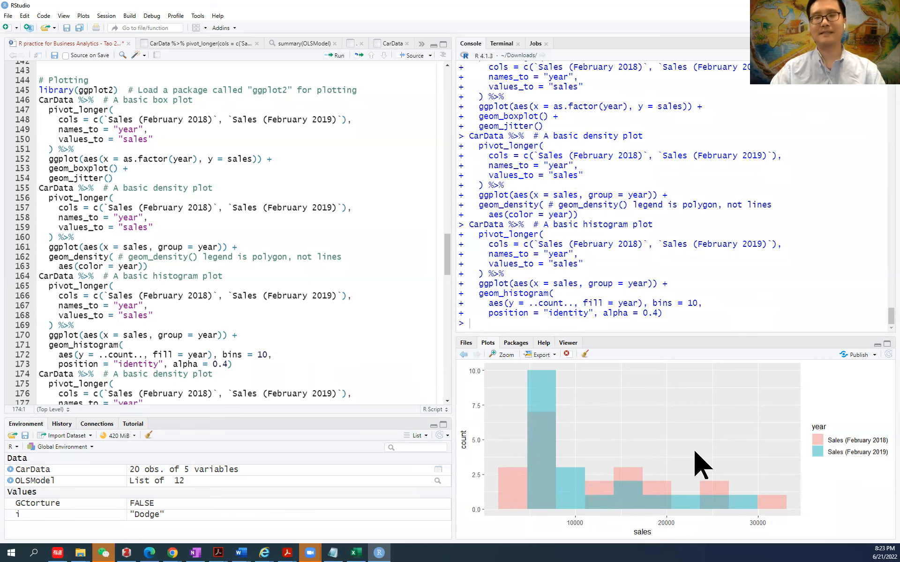
pyautogui.scroll(-1, 150, 278)
pyautogui.scroll(-1, 150, 278)
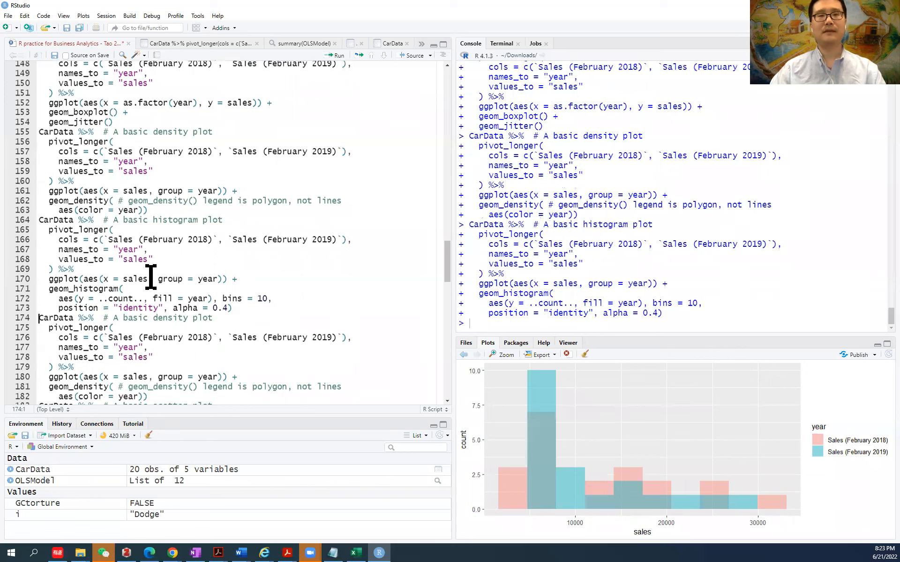
pyautogui.scroll(2, 251, 387)
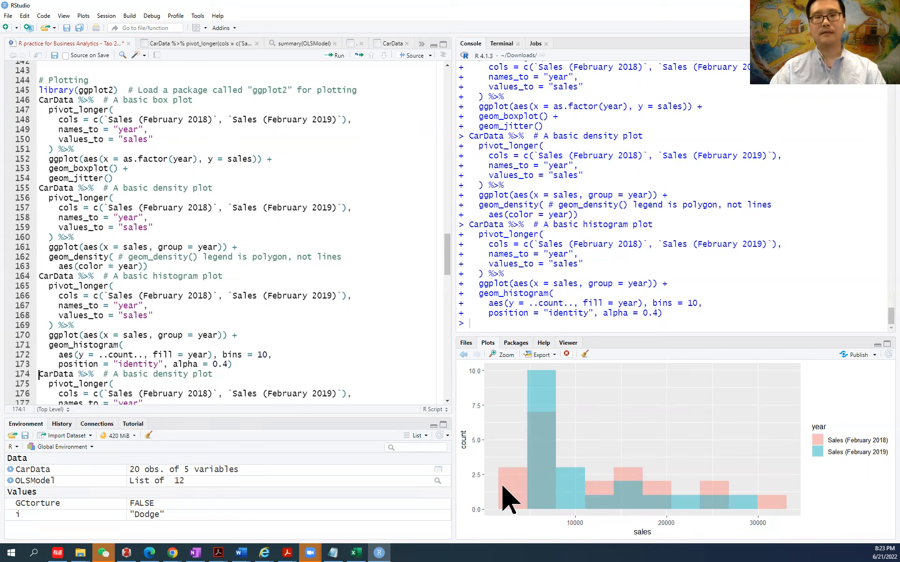
# Delete the duplicate basic density plot block between the basic histogram and basic scatter plot code
pyautogui.scroll(-4, 270, 345)
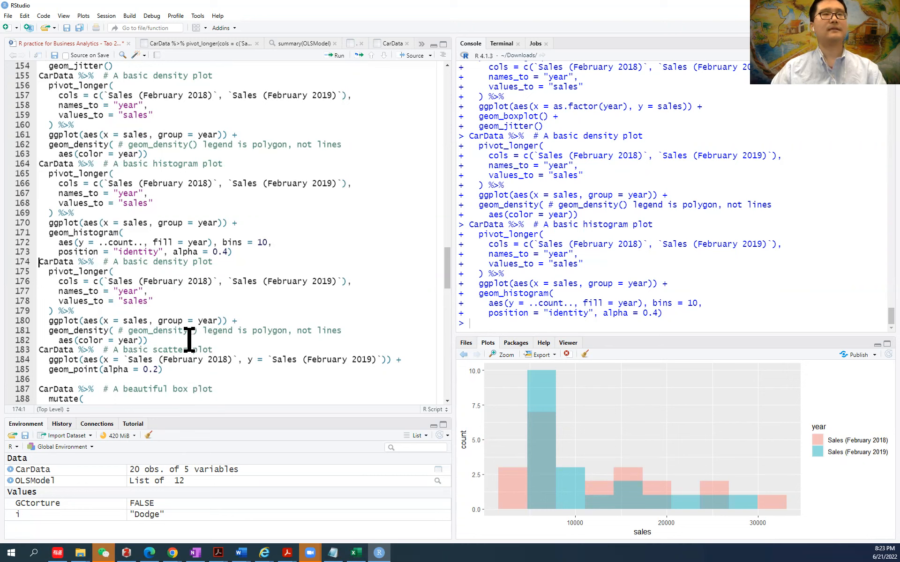
pyautogui.moveTo(164, 338); pyautogui.dragTo(32, 257)
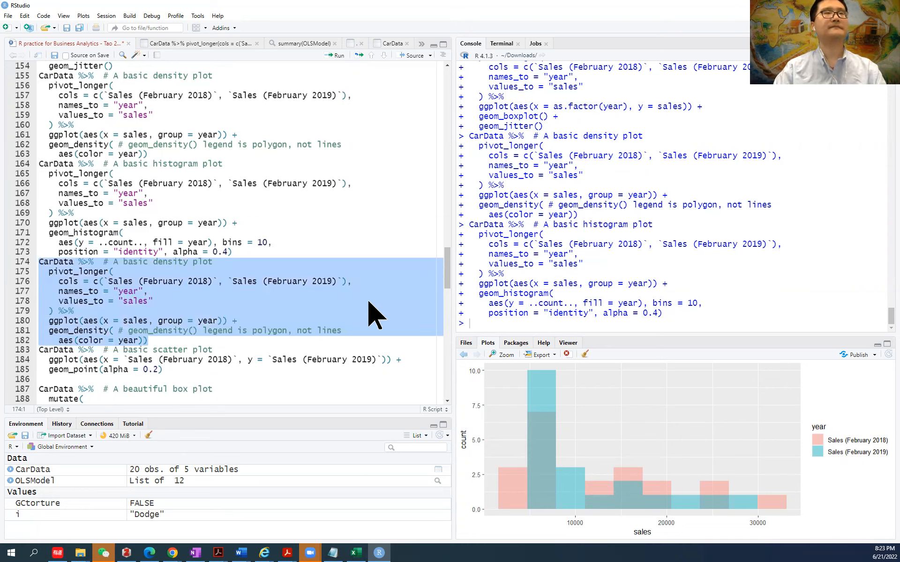
pyautogui.press('BackSpace')
pyautogui.press('BackSpace')
pyautogui.click(36, 260)
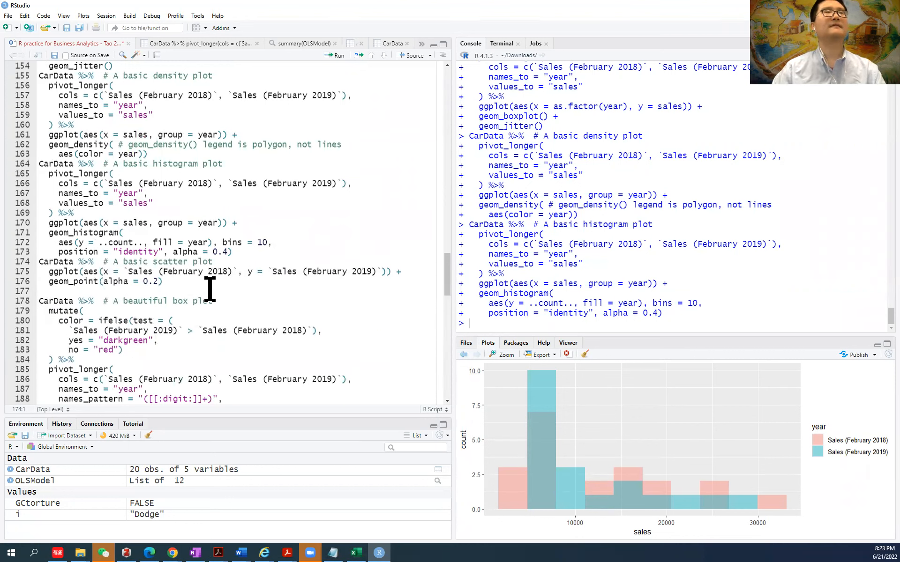
# Run the basic scatter plot code for February 2018 versus February 2019 sales and the code for the beautiful box plot
pyautogui.hotkey('ctrl', 'Return')
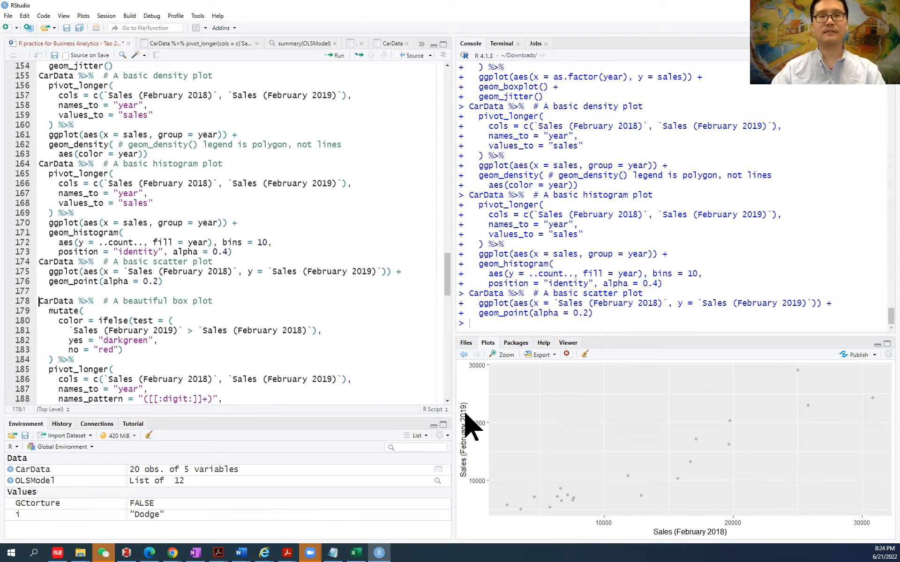
pyautogui.scroll(-2, 196, 376)
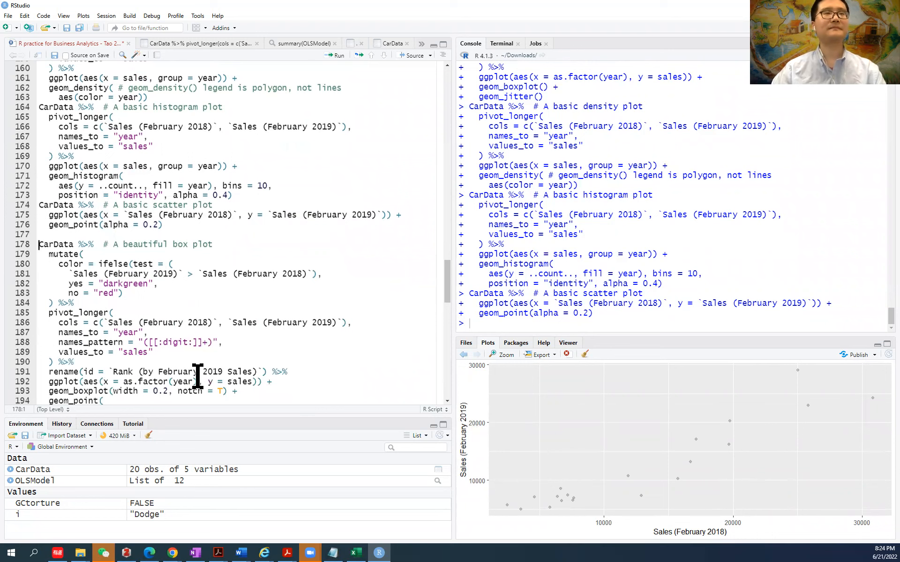
pyautogui.scroll(-4, 197, 376)
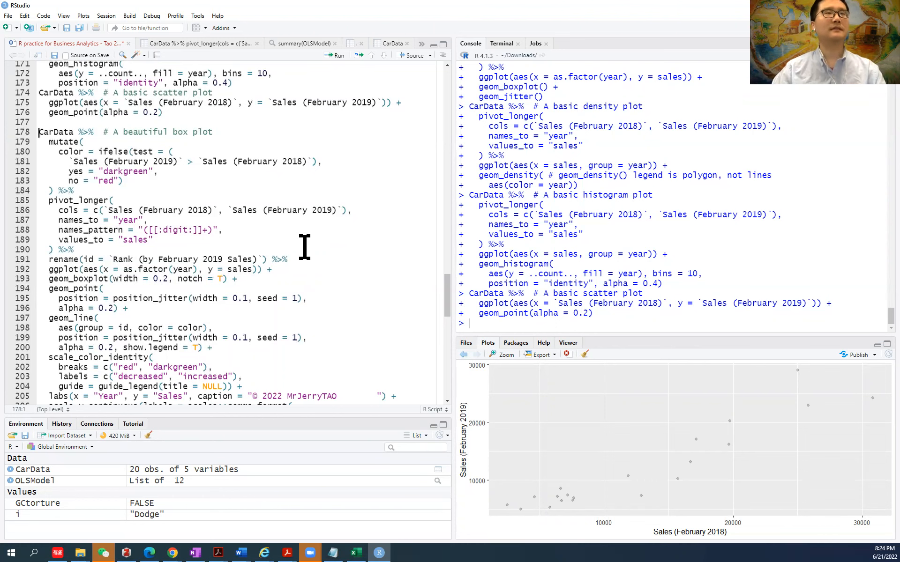
pyautogui.hotkey('ctrl', 'Return')
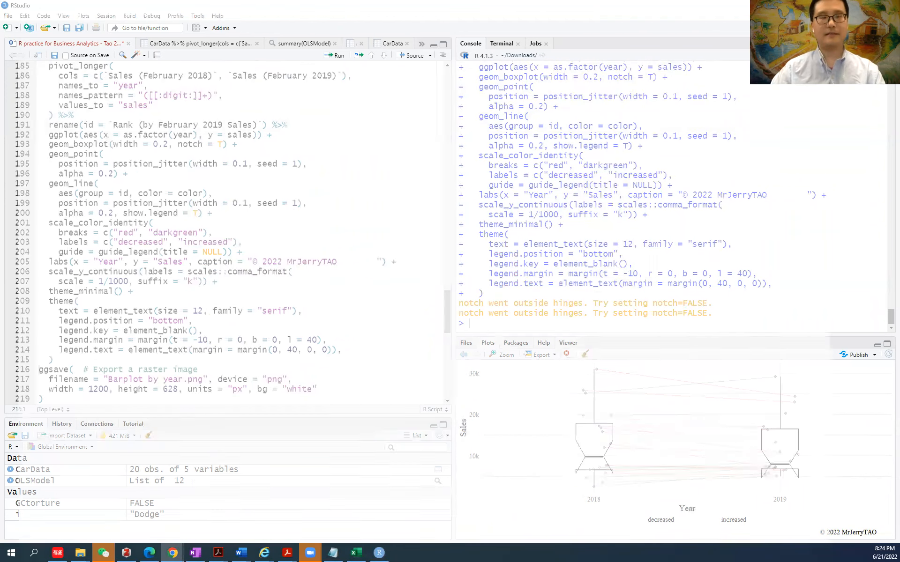
# Switch to Chrome and view the cover box plot image of the Facebook event "Intro to Business Analytics with Excel and R"
pyautogui.hotkey('alt', 'Tab')
pyautogui.click(352, 9)
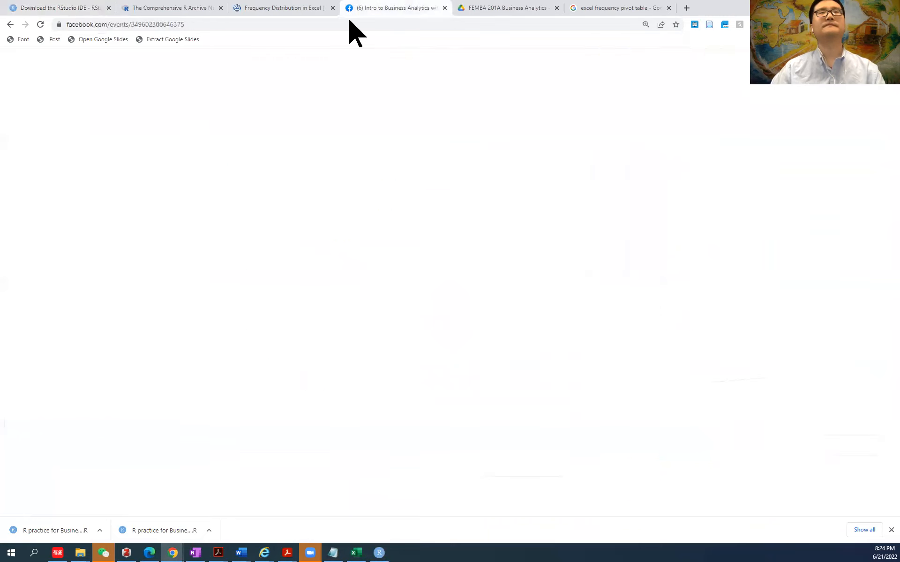
pyautogui.scroll(3, 498, 238)
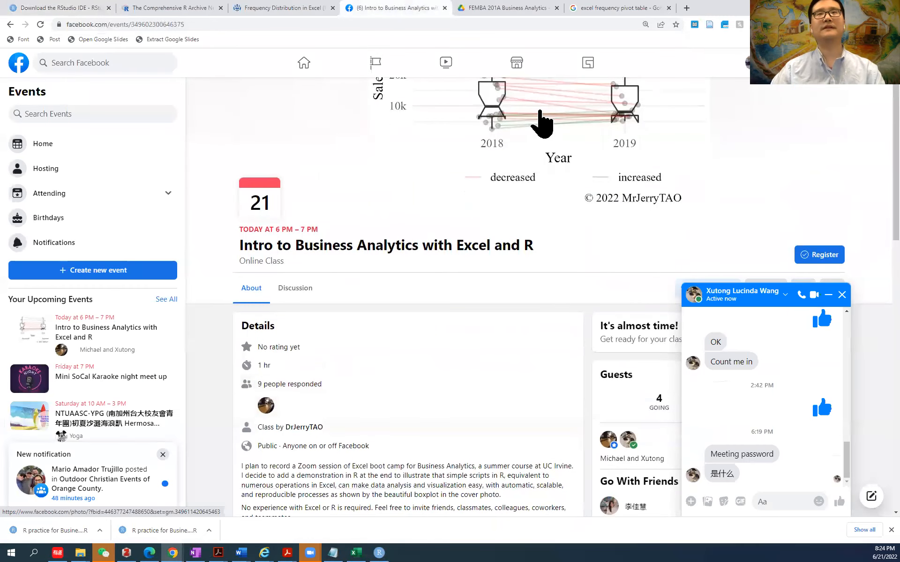
pyautogui.click(542, 124)
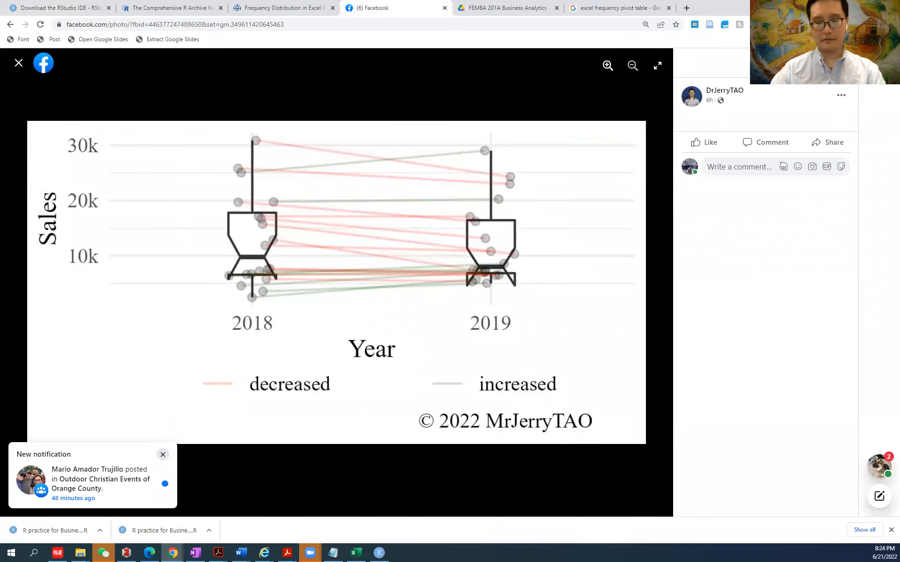
# Return to RStudio and run the raster ggsave() code to export "Barplot by year.png" at 1200 × 628 px with a white background
pyautogui.click(379, 553)
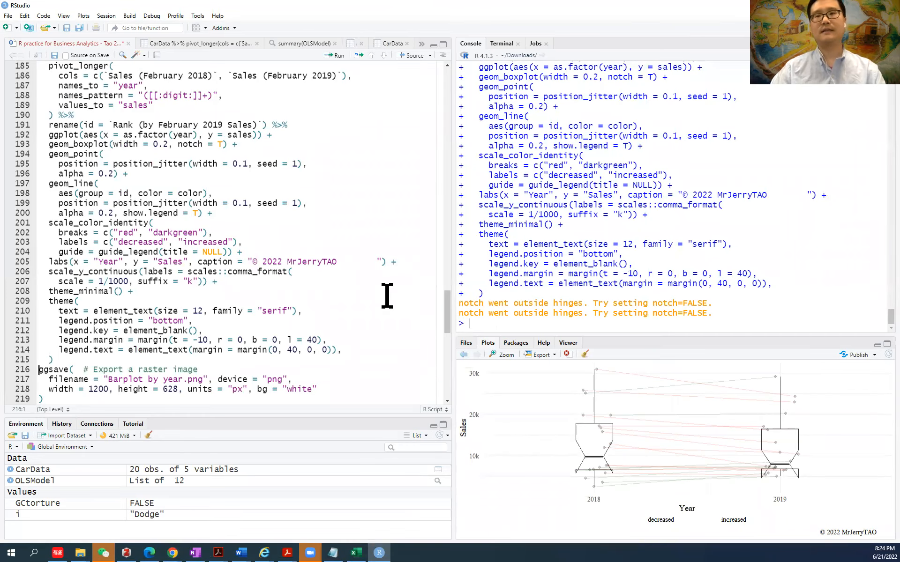
pyautogui.scroll(4, 291, 297)
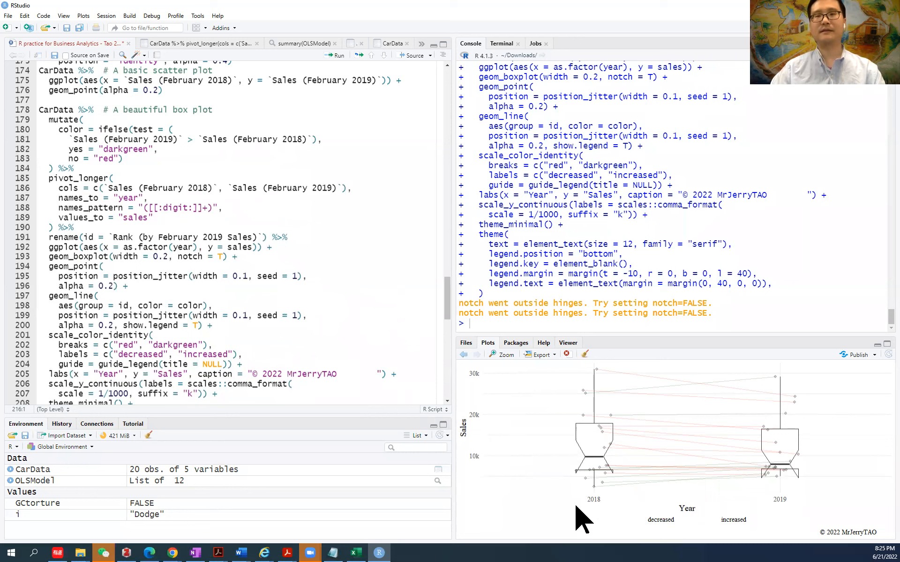
pyautogui.scroll(-2, 230, 337)
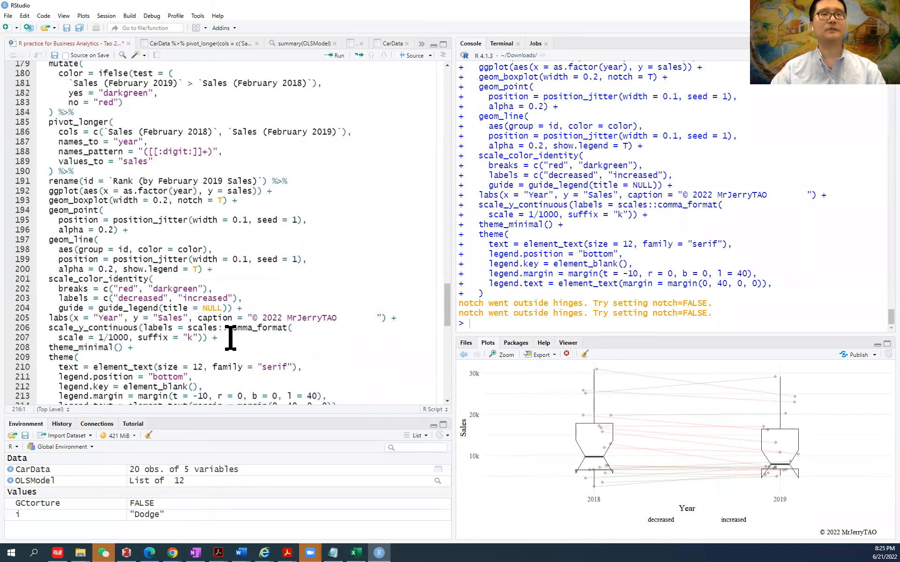
pyautogui.scroll(-3, 230, 337)
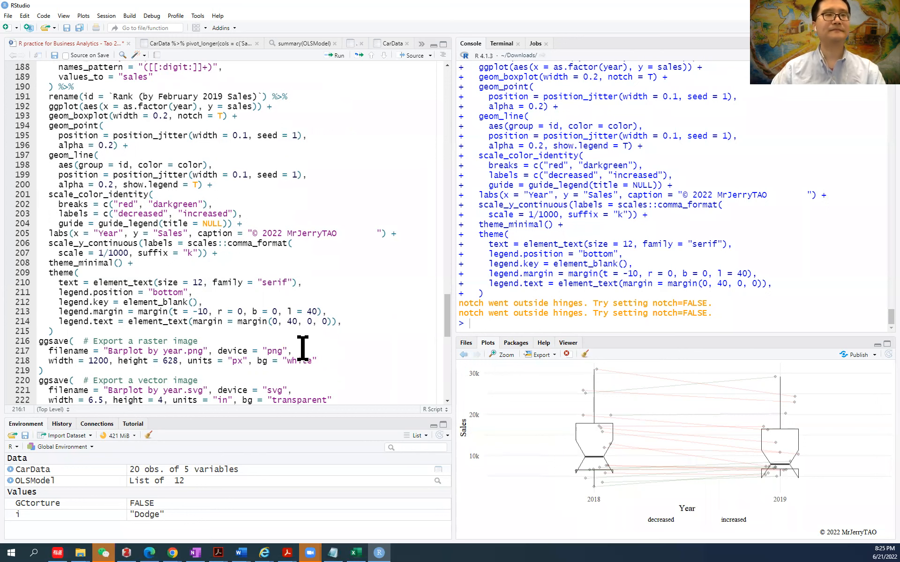
pyautogui.scroll(-1, 302, 349)
pyautogui.scroll(-1, 302, 348)
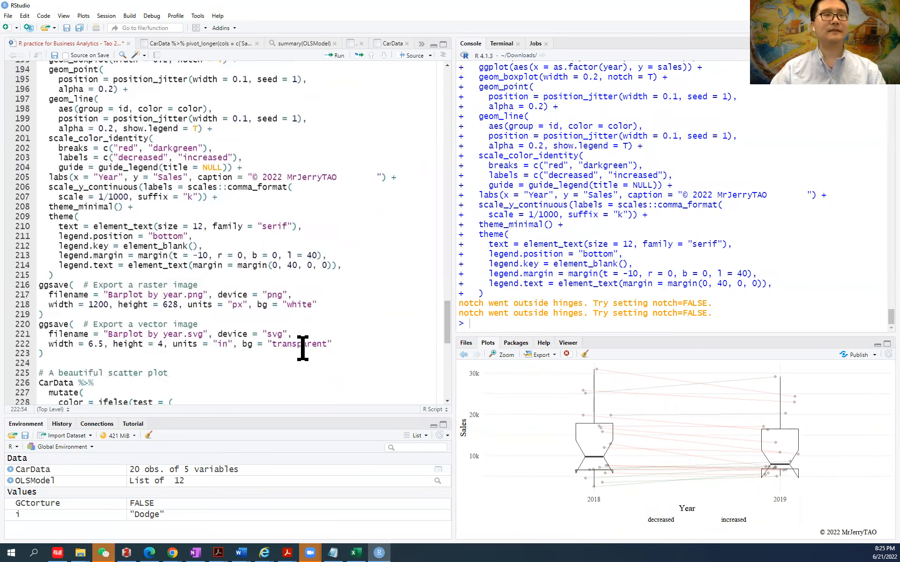
pyautogui.doubleClick(303, 344)
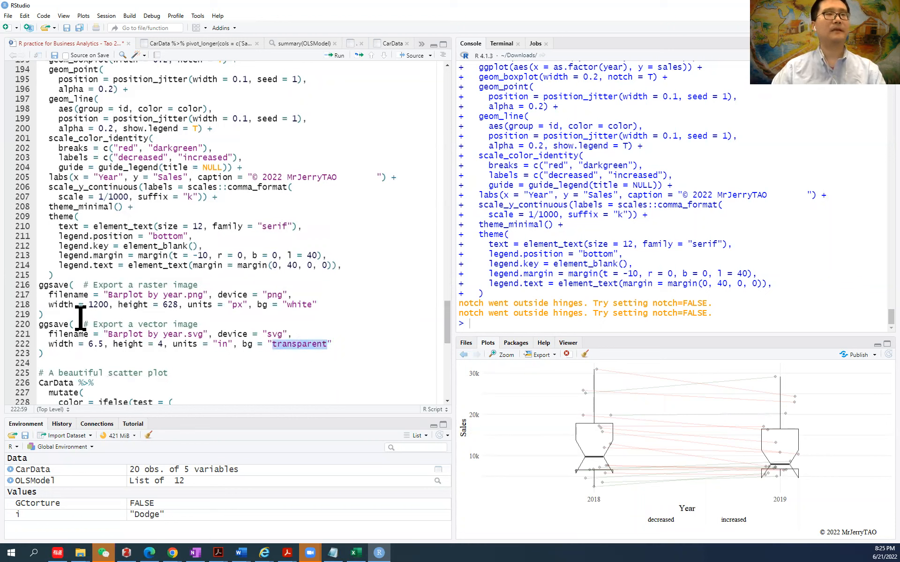
pyautogui.click(64, 312)
pyautogui.click(39, 286)
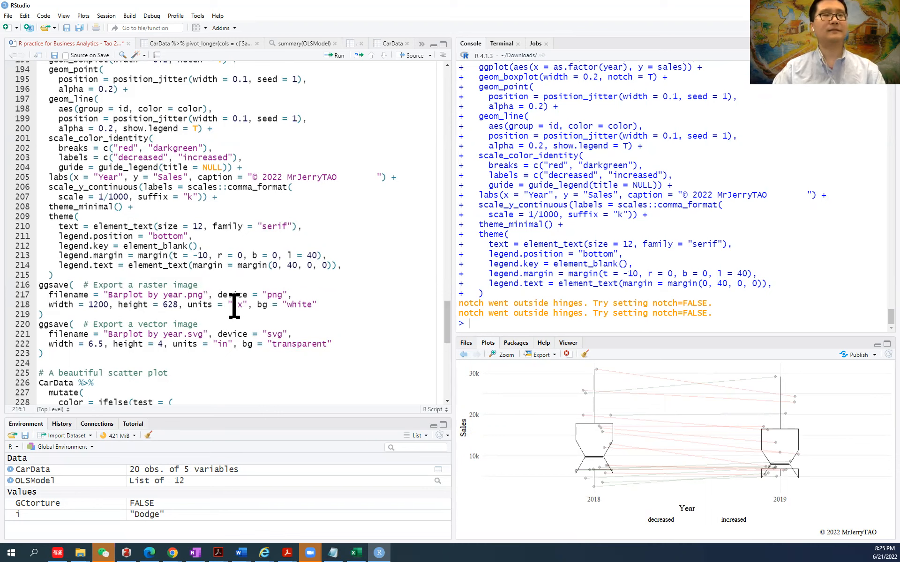
pyautogui.hotkey('ctrl', 'Return')
# Examine the width, height, units and background arguments of the PNG export code
pyautogui.moveTo(50, 304); pyautogui.dragTo(177, 305)
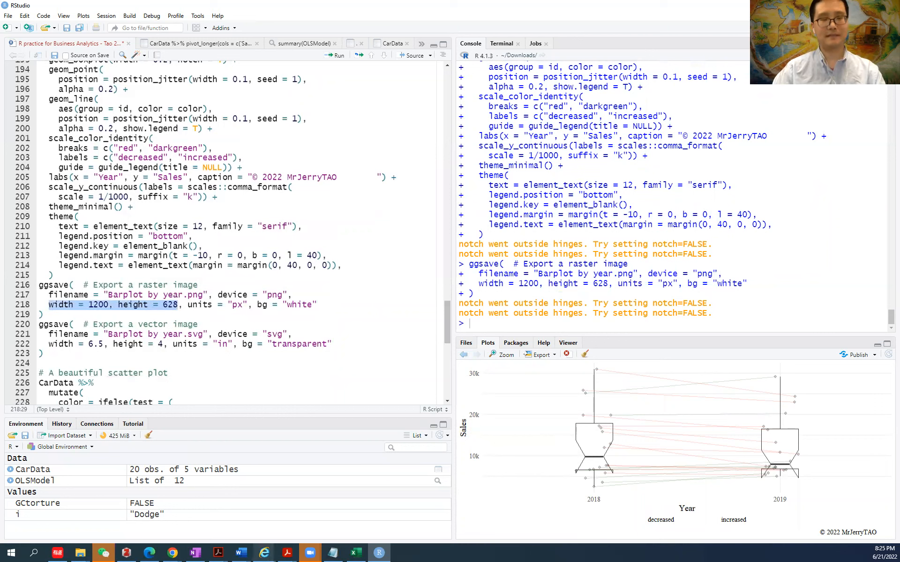
pyautogui.moveTo(233, 305); pyautogui.dragTo(243, 307)
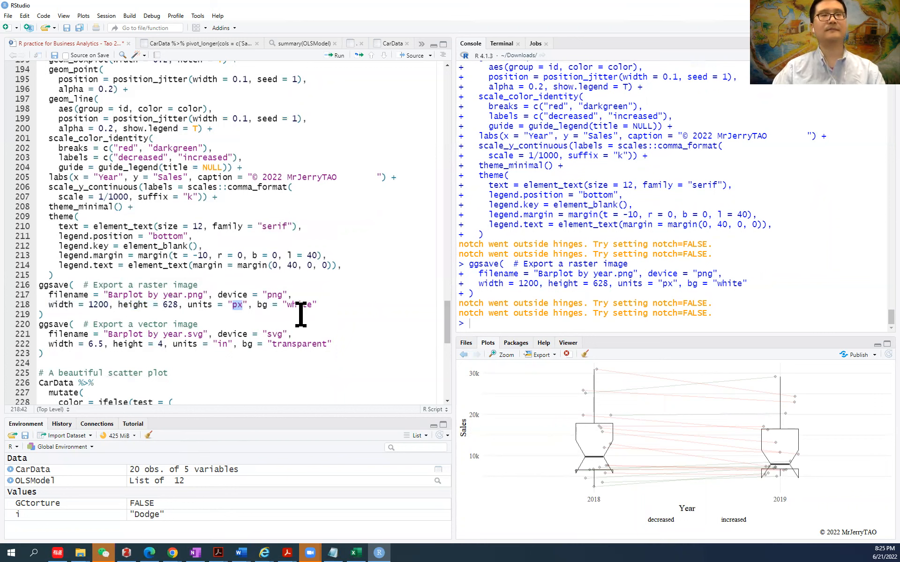
pyautogui.moveTo(283, 304); pyautogui.dragTo(317, 305)
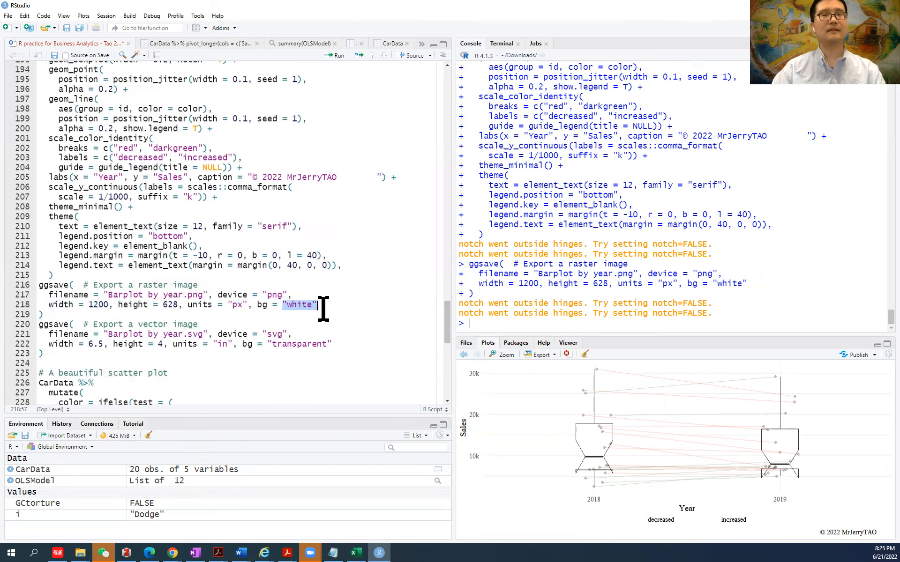
pyautogui.press('Down')
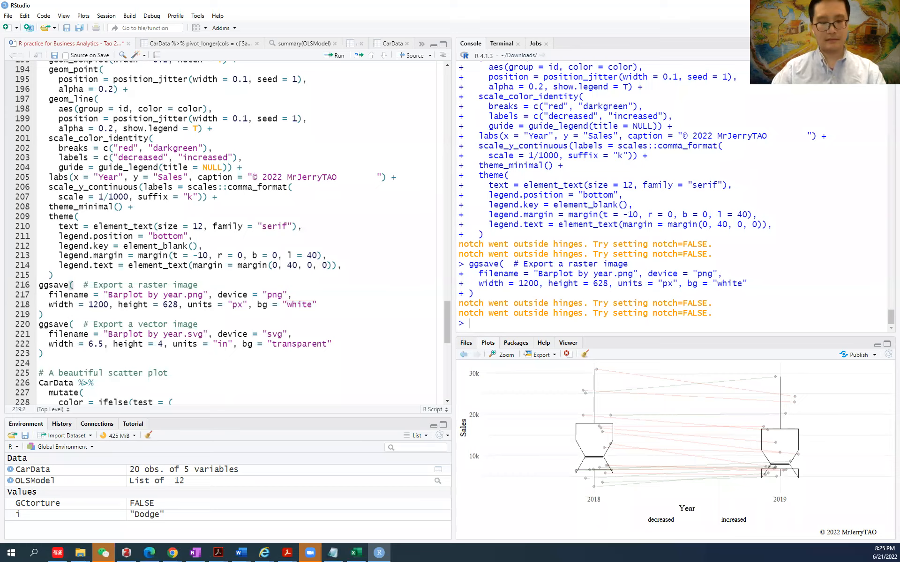
# Switch to the Downloads folder in File Explorer and view the exported "Barplot by year.png" in a maximized Photos window
pyautogui.hotkey('alt', 'Tab')
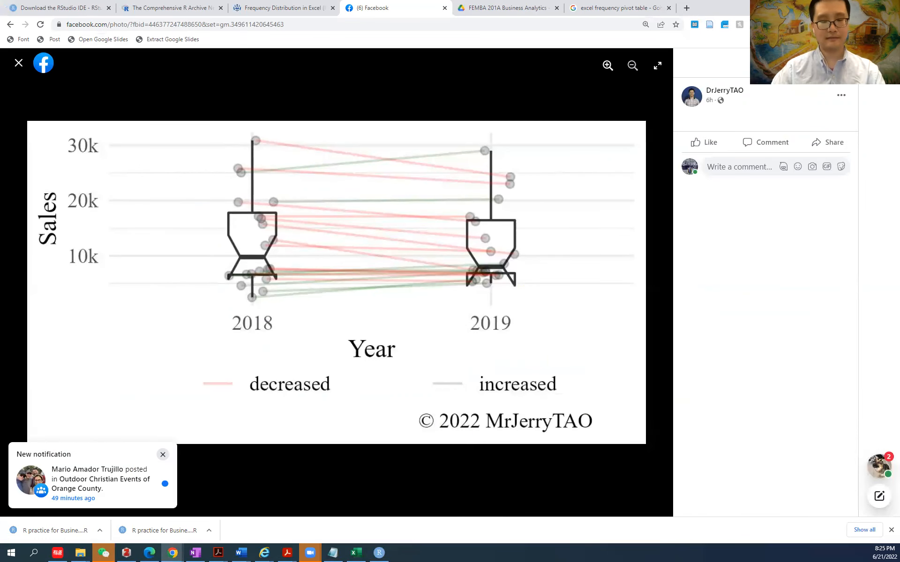
pyautogui.hotkey('alt', 'Tab')
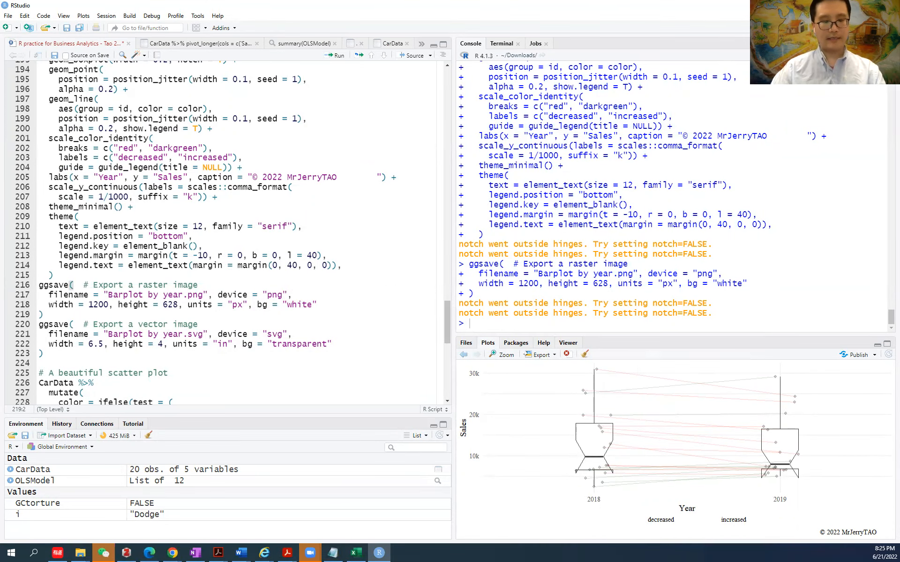
pyautogui.hotkey('alt', 'Tab')
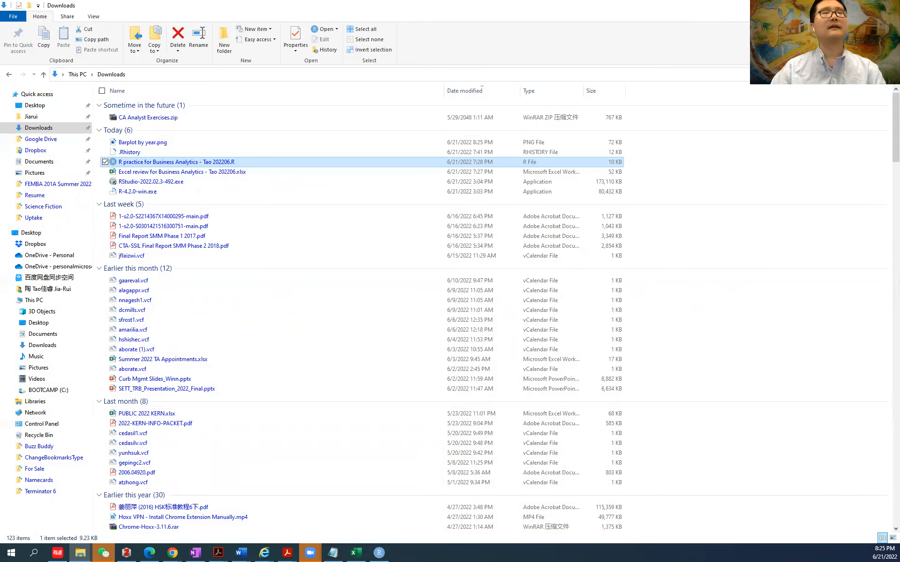
pyautogui.hotkey('alt', 'Tab')
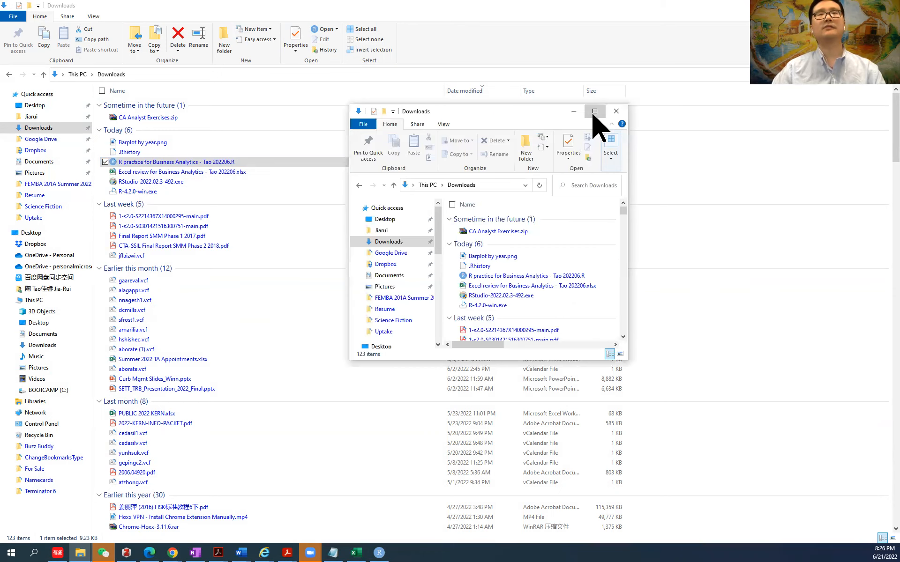
pyautogui.click(593, 113)
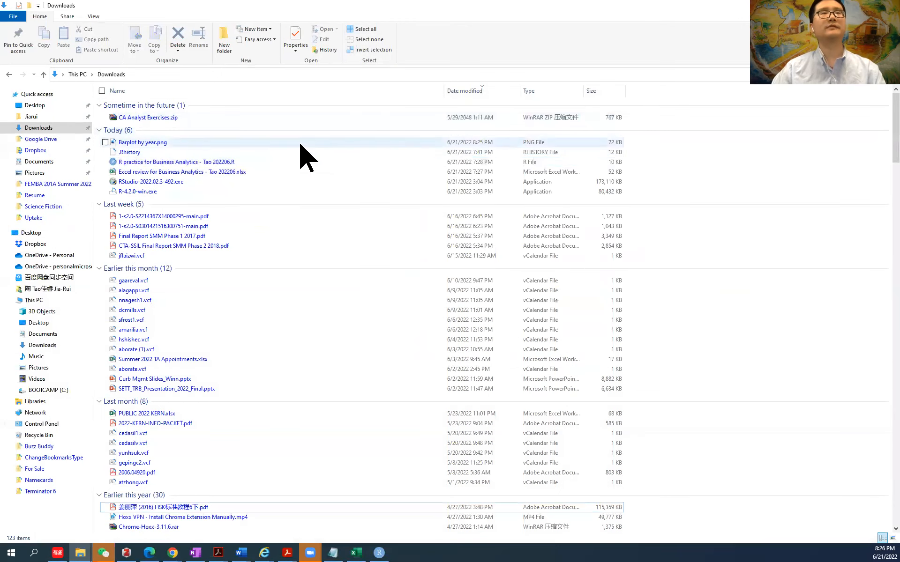
pyautogui.doubleClick(180, 142)
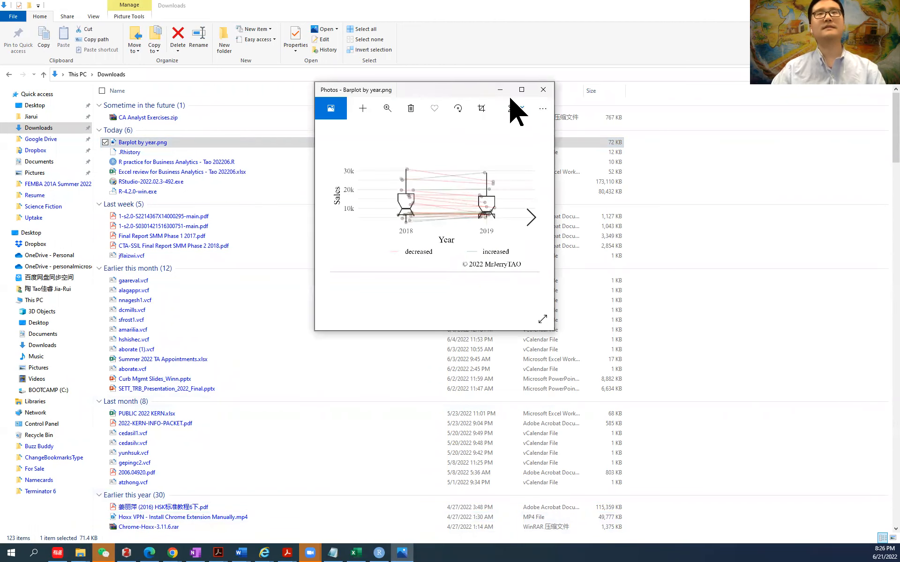
pyautogui.click(520, 88)
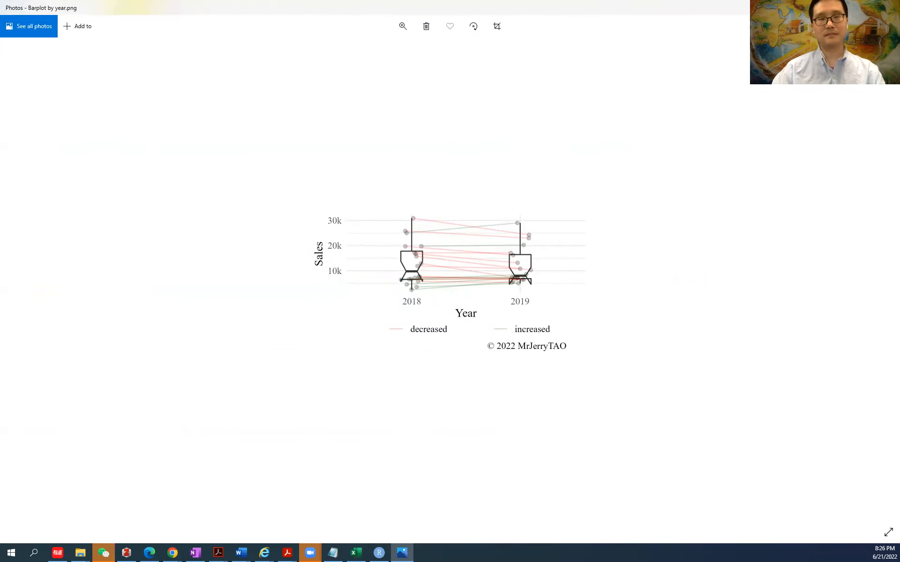
# Return to RStudio and run the vector ggsave() code to export "Barplot by year.svg" at 6.5 × 4 in with a transparent background
pyautogui.click(379, 553)
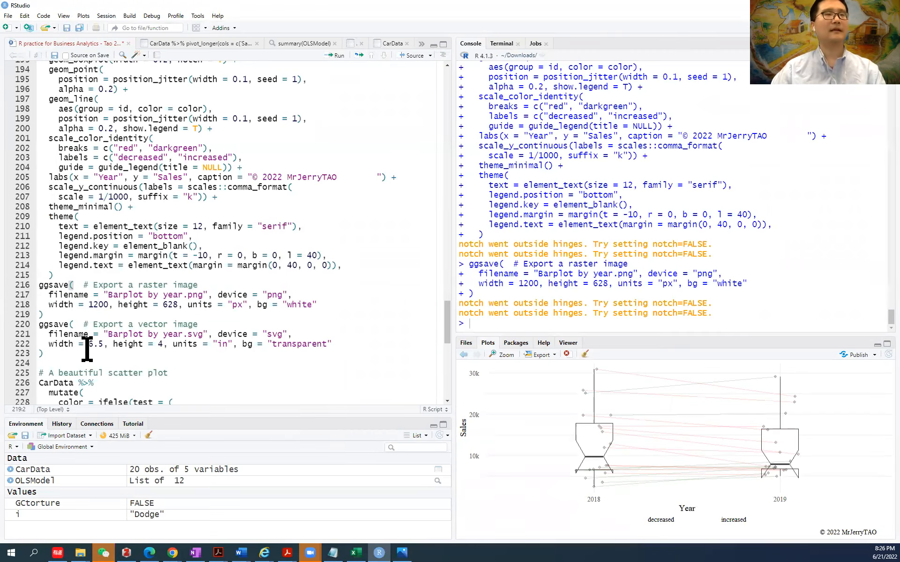
pyautogui.click(41, 327)
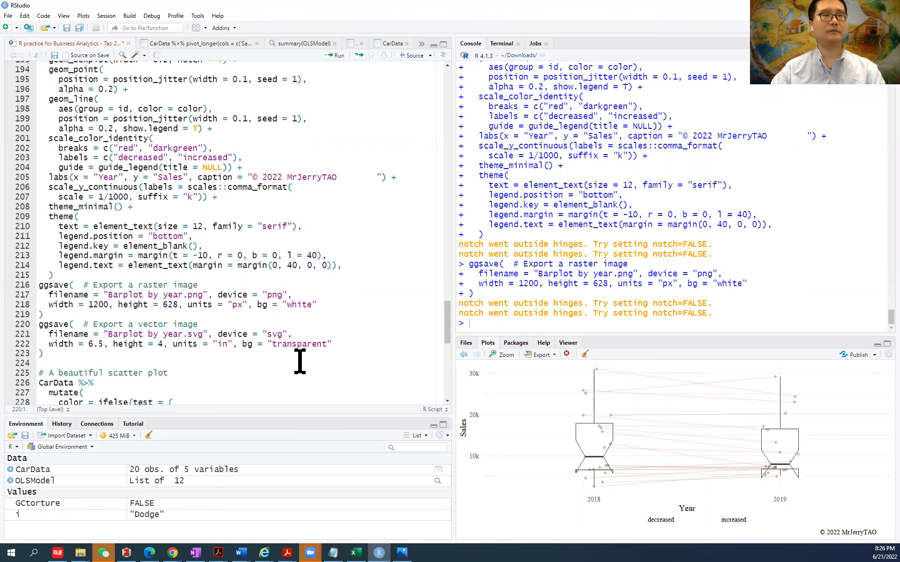
pyautogui.hotkey('ctrl', 'Return')
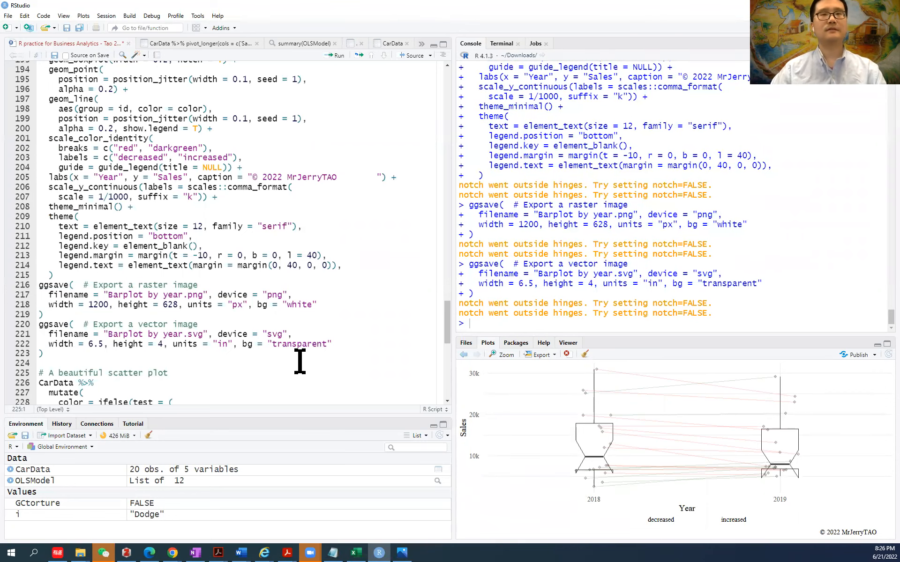
# Open "Barplot by year.svg" from the Downloads folder and magnify the 2018 label area to inspect the vector image's sharpness
pyautogui.hotkey('alt', 'Tab')
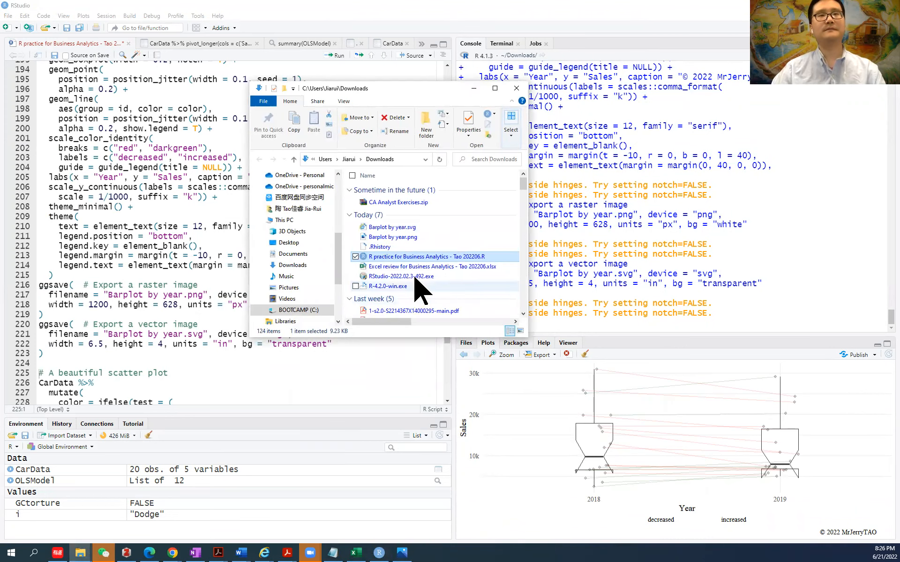
pyautogui.click(434, 227)
pyautogui.doubleClick(435, 228)
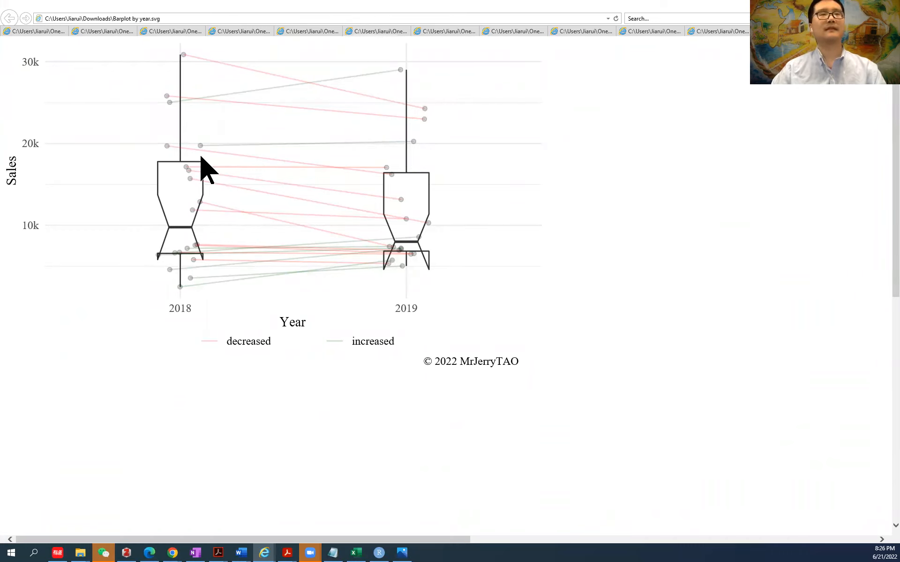
pyautogui.scroll(3, 177, 177)
pyautogui.scroll(5, 171, 337)
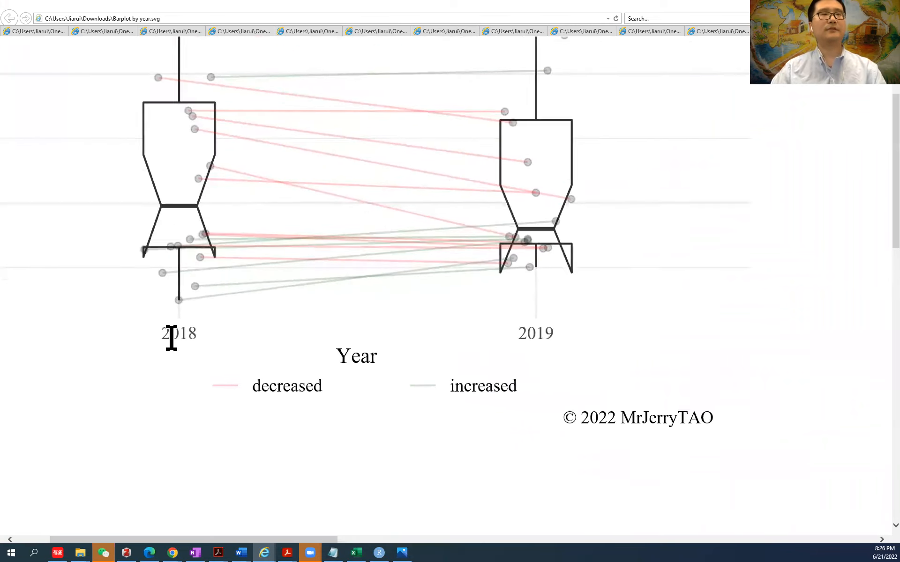
pyautogui.scroll(3, 171, 338)
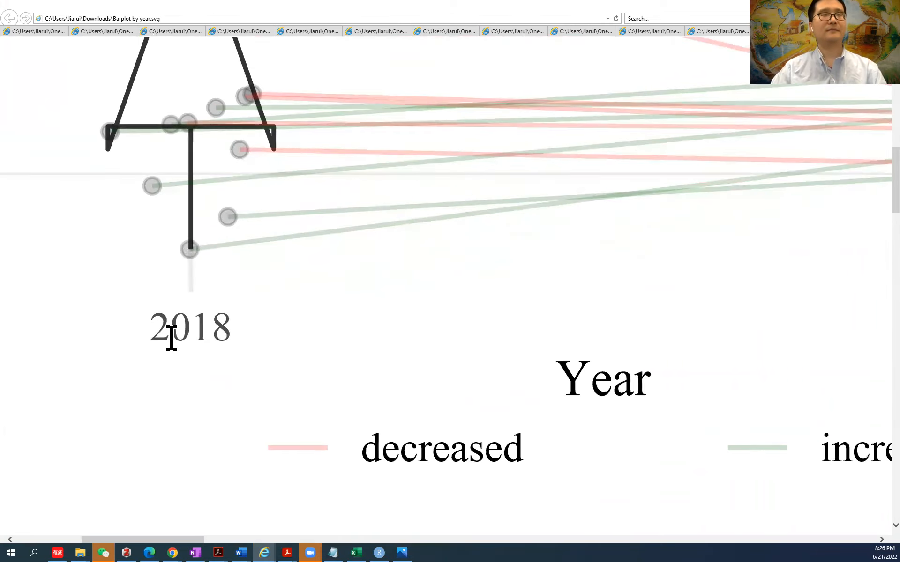
pyautogui.scroll(2, 171, 337)
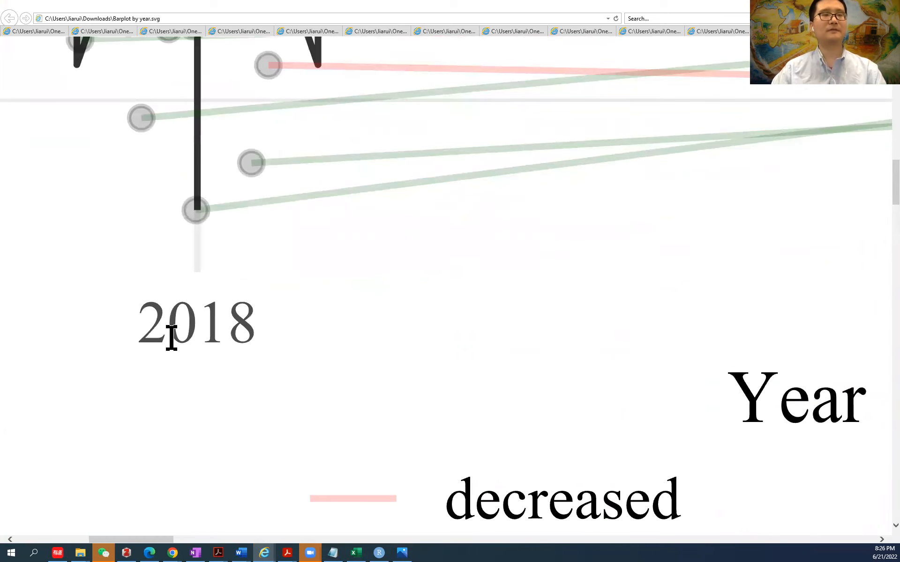
pyautogui.moveTo(125, 537); pyautogui.dragTo(117, 537)
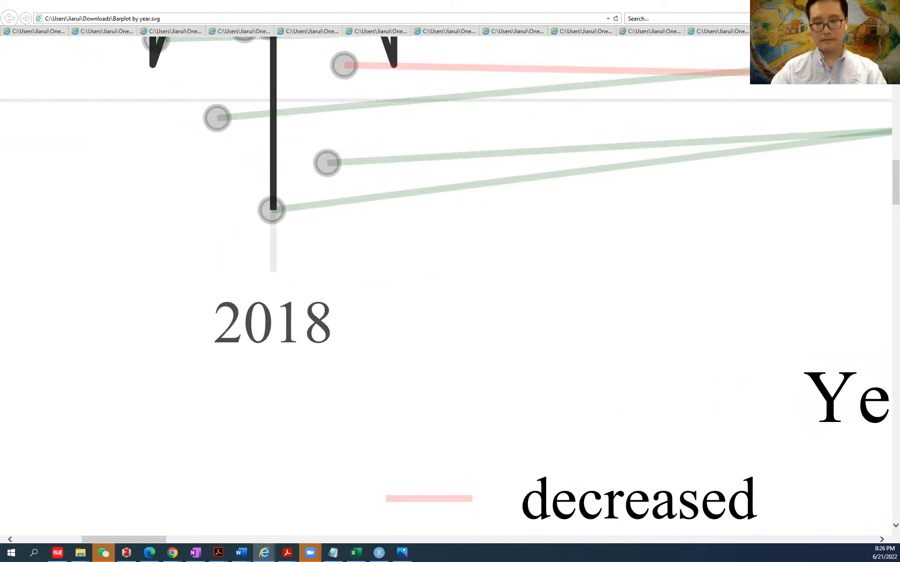
# Switch to "Barplot by year.png" in Photos, inspect its sharpness when magnified, and return to RStudio
pyautogui.click(845, 7)
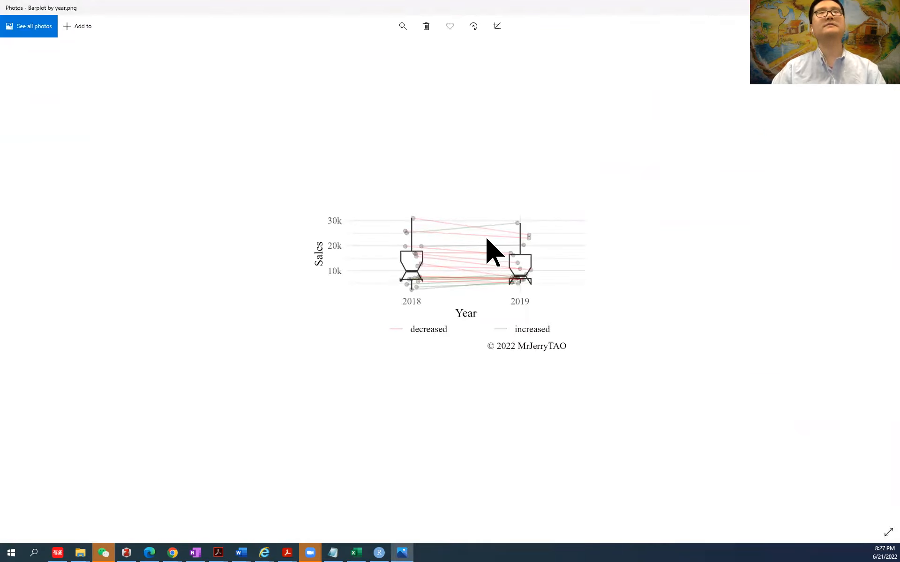
pyautogui.scroll(5, 412, 326)
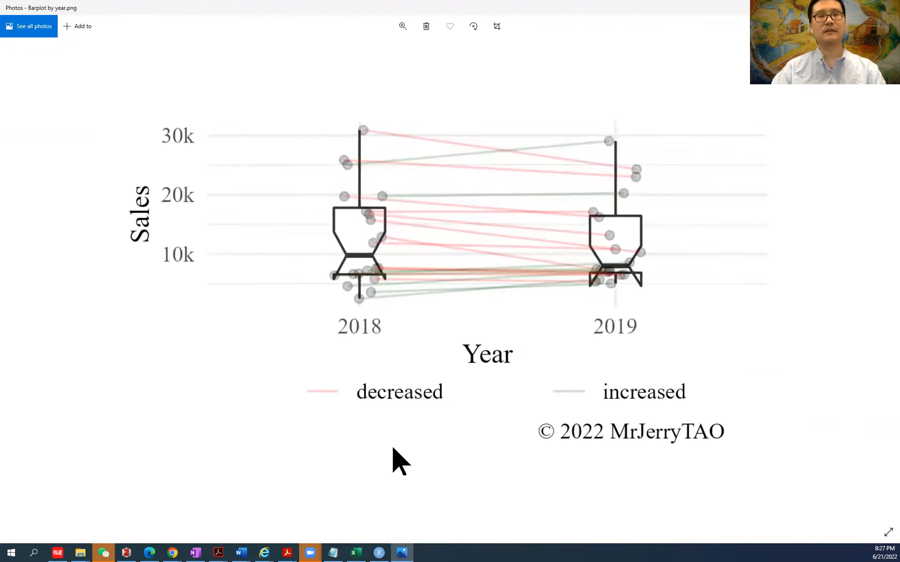
pyautogui.scroll(-2, 239, 422)
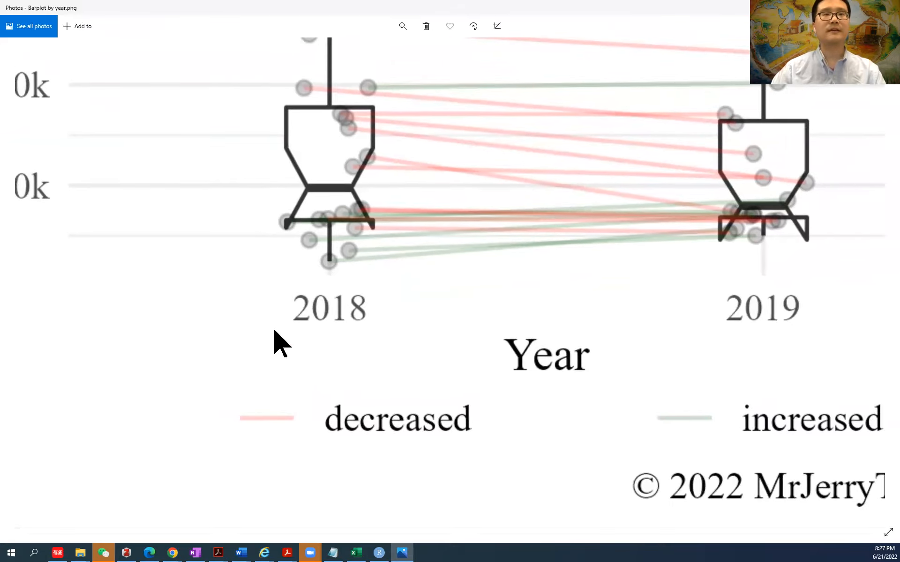
pyautogui.scroll(3, 281, 335)
pyautogui.scroll(-2, 328, 319)
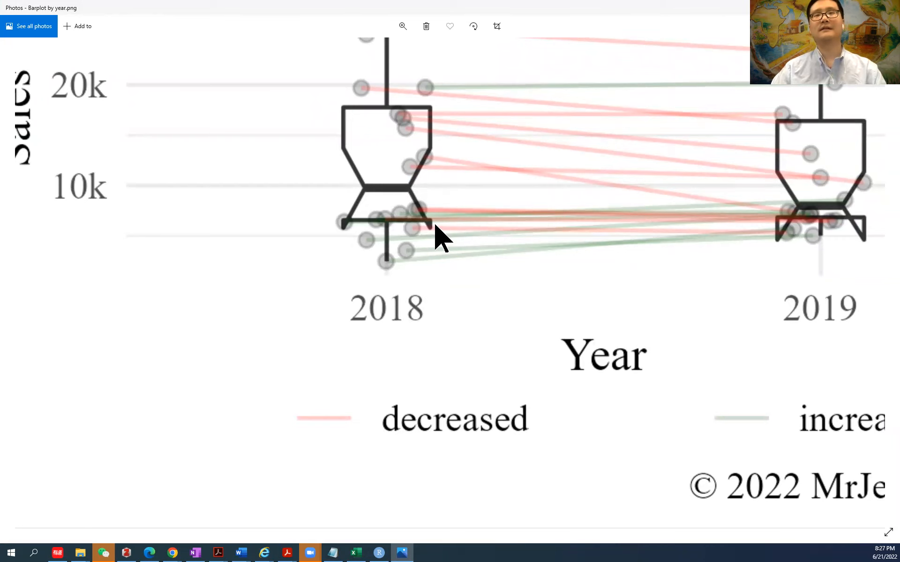
pyautogui.click(845, 8)
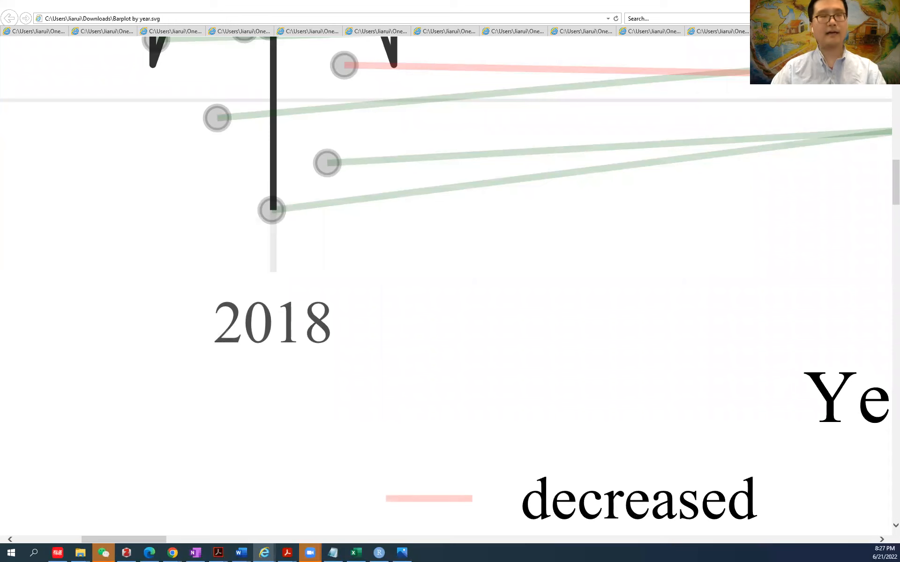
pyautogui.click(845, 7)
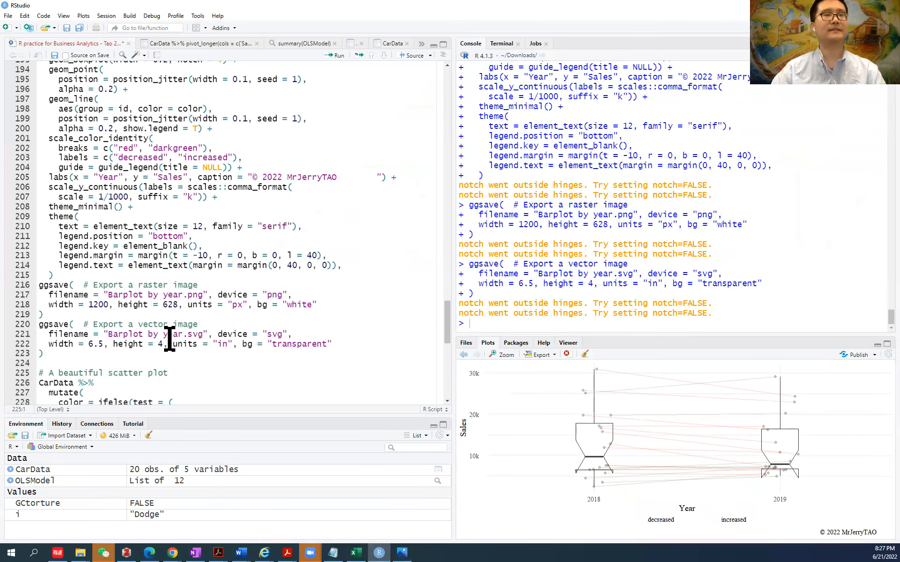
# Try to run the "A beautiful scatter plot" code with its stat_poly_eq() layer
pyautogui.scroll(-3, 201, 351)
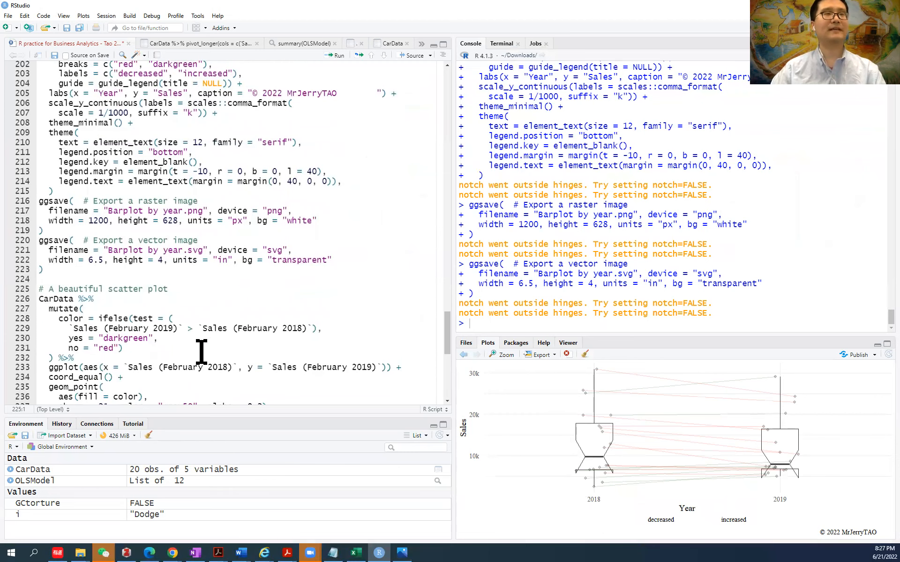
pyautogui.scroll(-4, 201, 352)
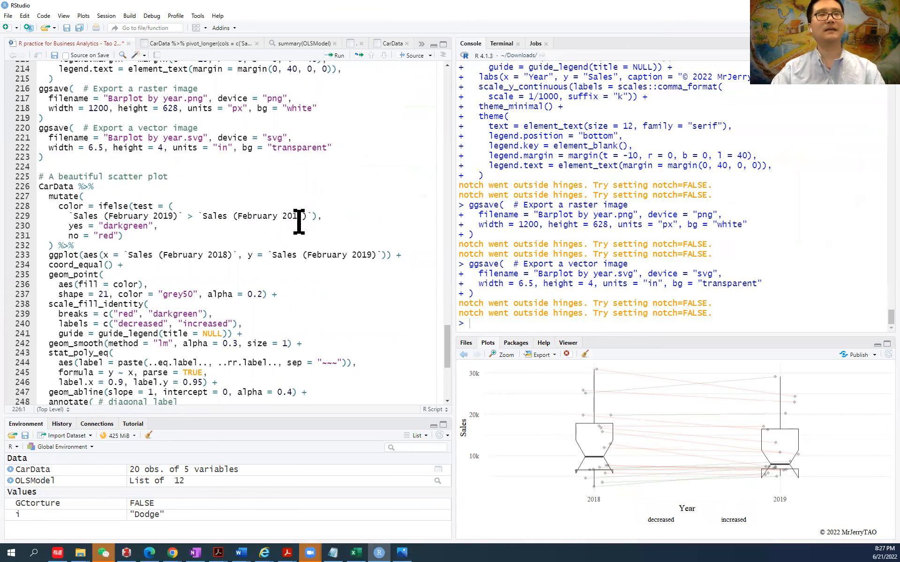
pyautogui.hotkey('ctrl', 'Return')
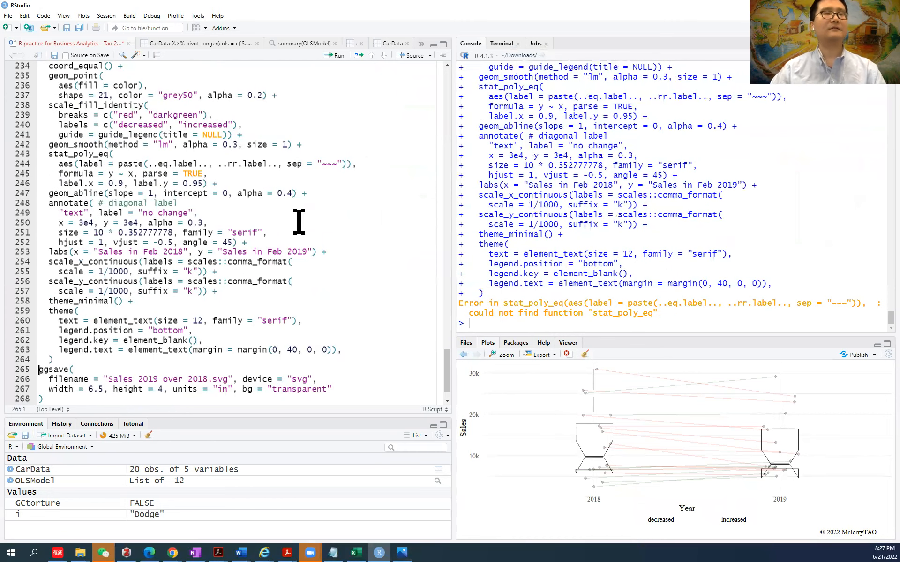
# Delete the stat_poly_eq() layer from the scatter plot code and run the plot code from CarData again
pyautogui.scroll(4, 162, 271)
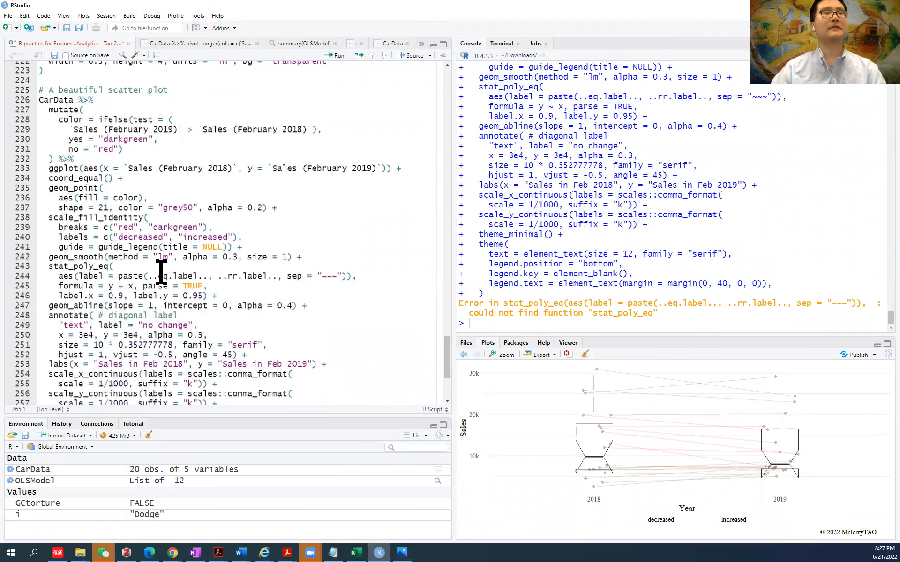
pyautogui.scroll(-4, 161, 271)
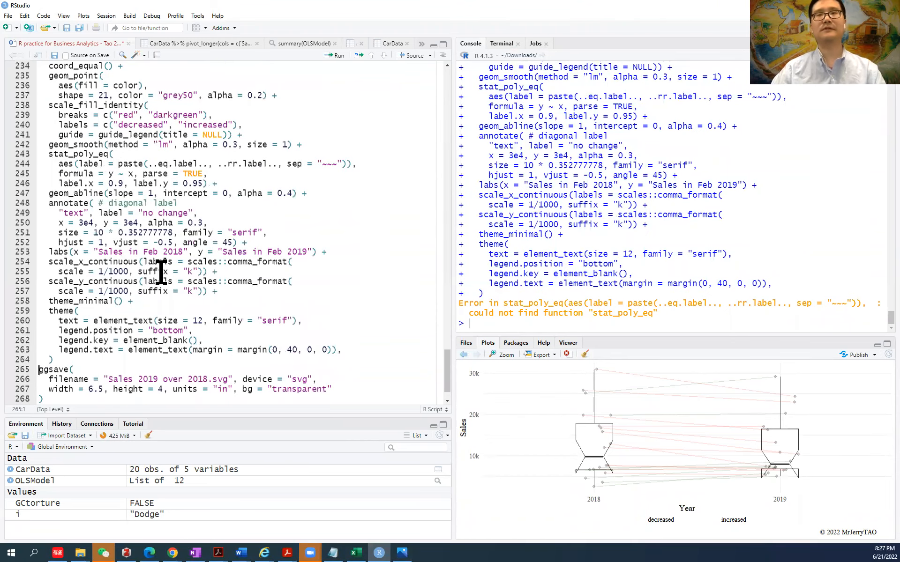
pyautogui.scroll(1, 160, 271)
pyautogui.scroll(-2, 161, 271)
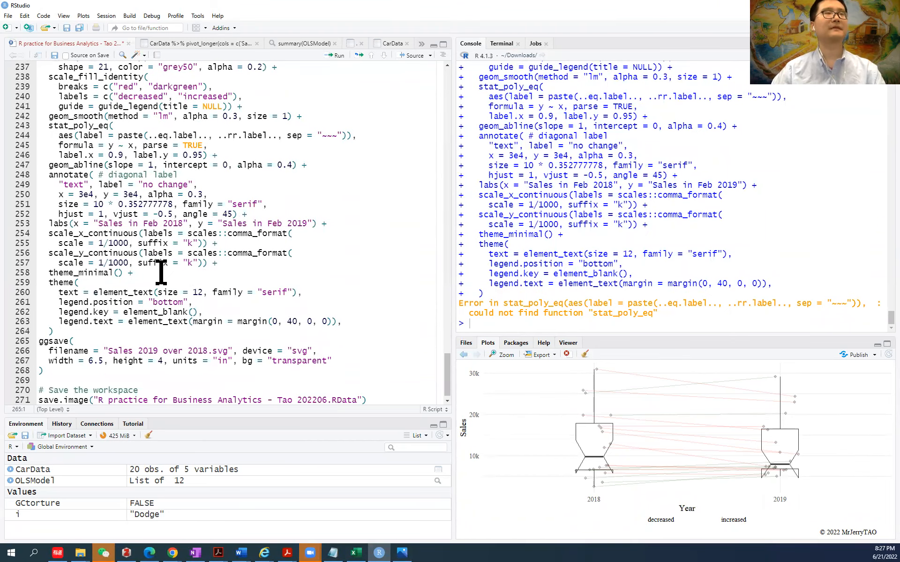
pyautogui.scroll(3, 160, 271)
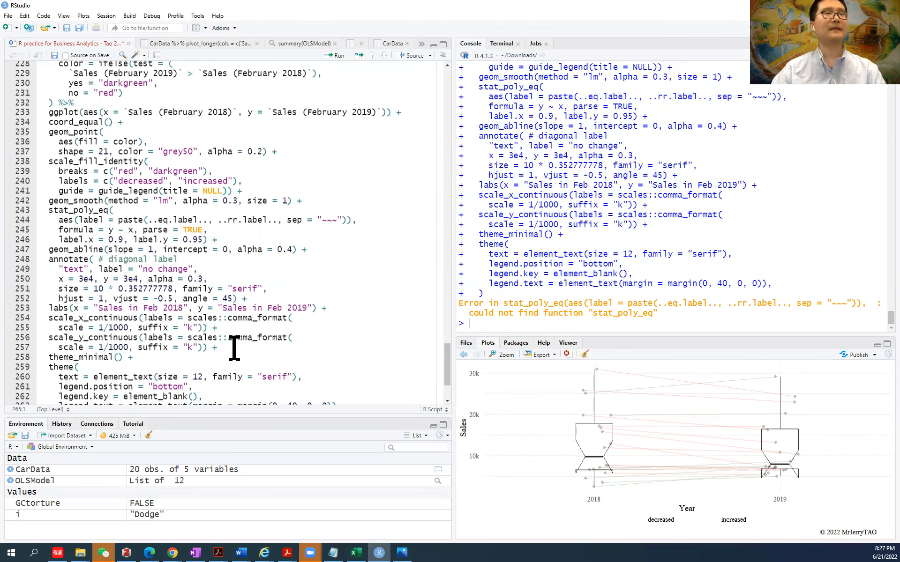
pyautogui.scroll(3, 234, 347)
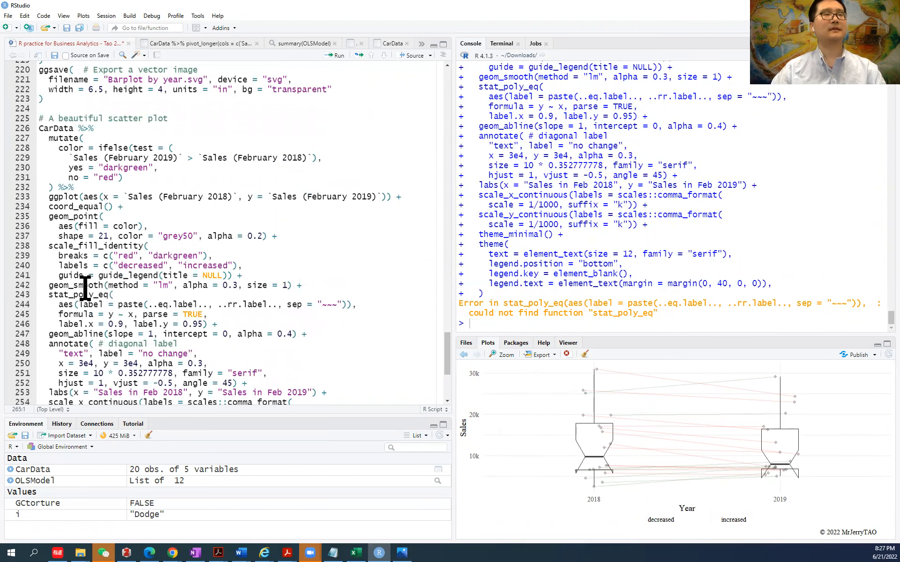
pyautogui.moveTo(232, 324); pyautogui.dragTo(39, 295)
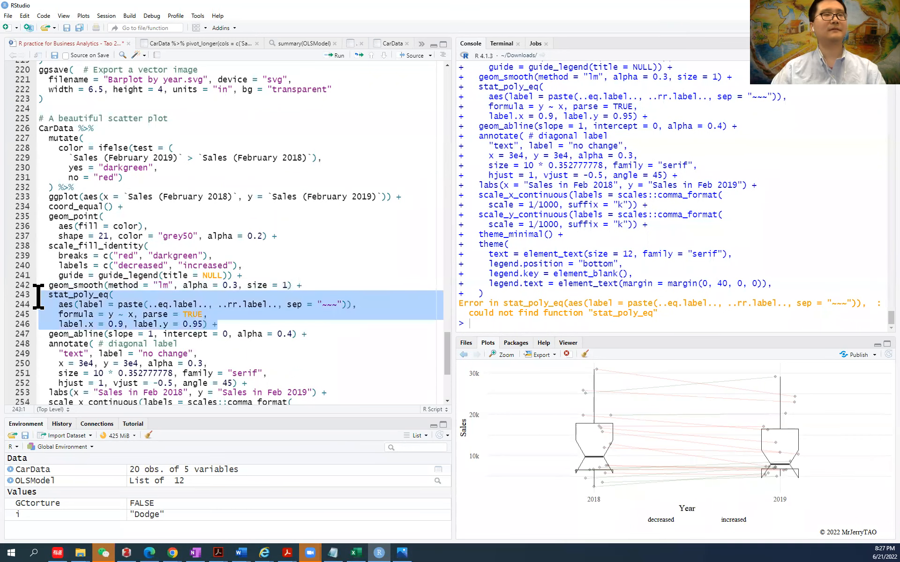
pyautogui.press('BackSpace')
pyautogui.press('BackSpace')
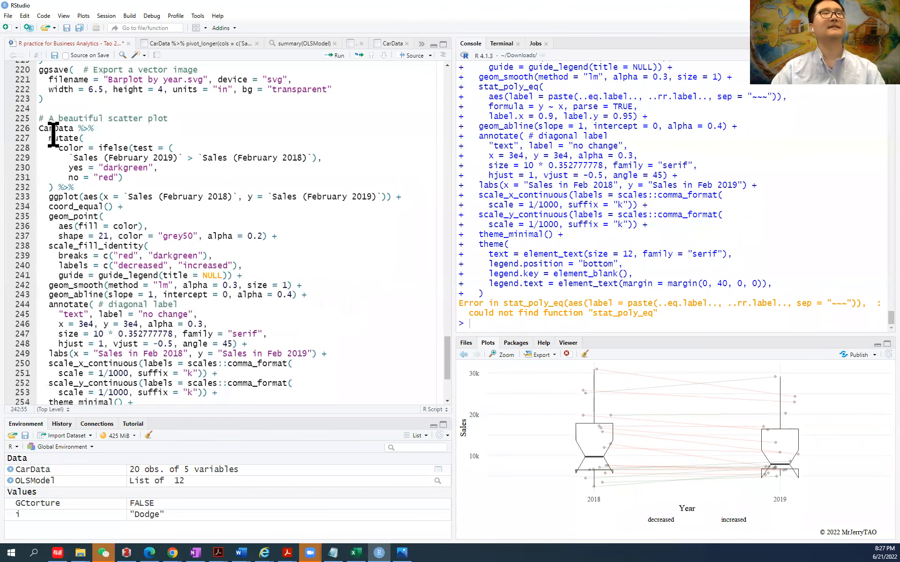
pyautogui.doubleClick(40, 129)
pyautogui.hotkey('ctrl', 'Return')
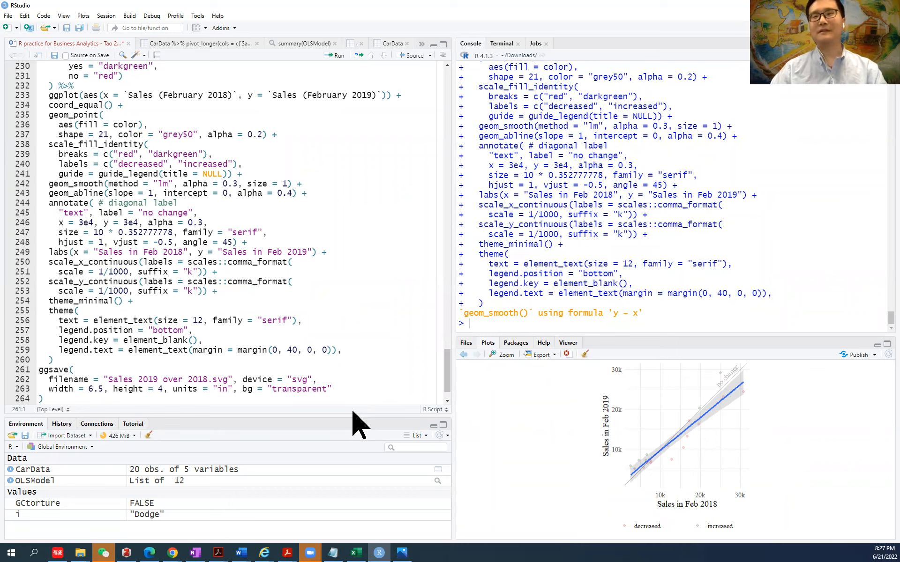
# Run the scatter plot's ggsave() code to export "Sales 2019 over 2018.svg" at 6.5 × 4 in with a transparent background
pyautogui.click(241, 389)
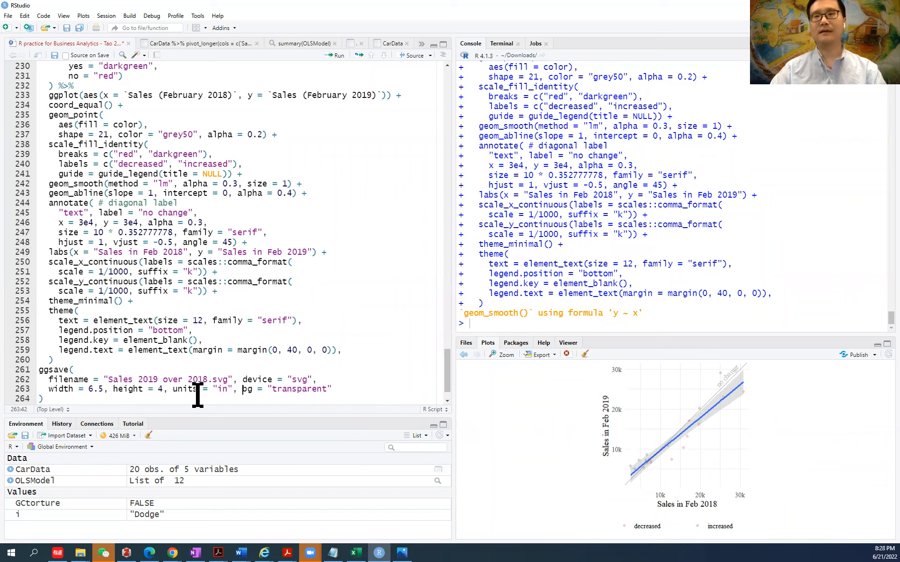
pyautogui.scroll(-1, 62, 364)
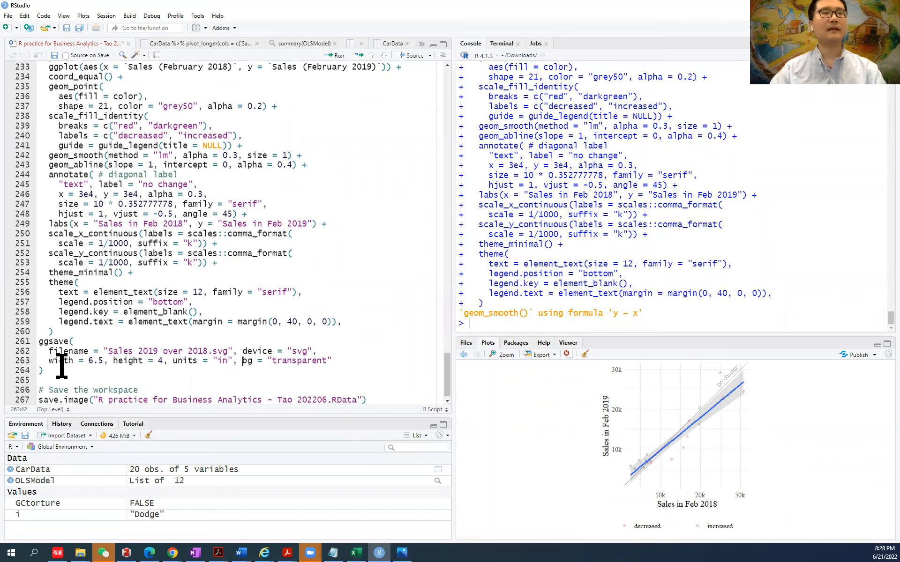
pyautogui.scroll(-1, 61, 364)
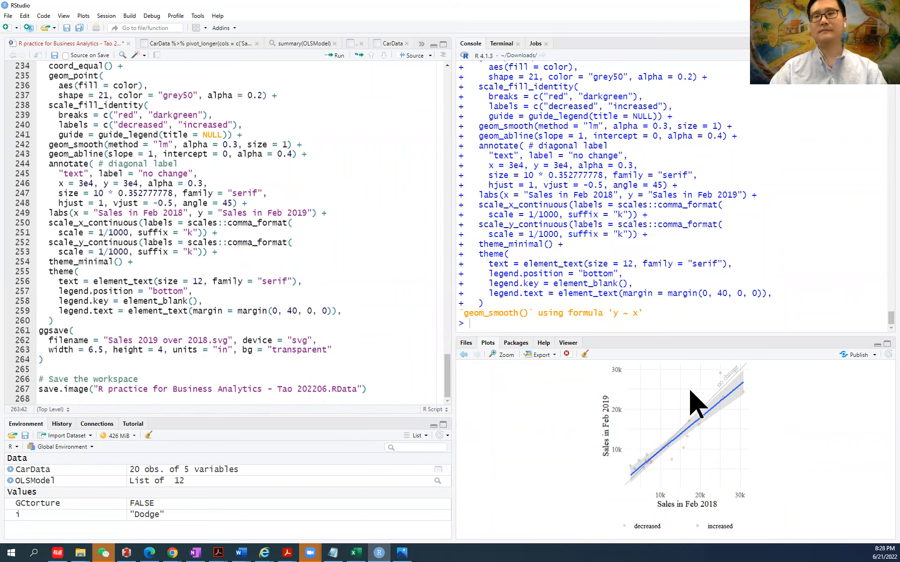
pyautogui.click(409, 447)
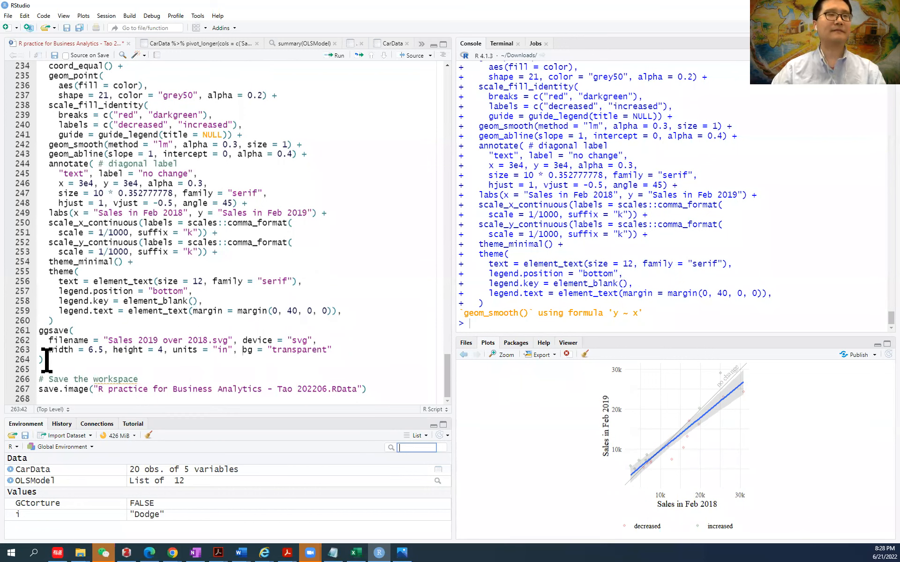
pyautogui.moveTo(45, 360); pyautogui.dragTo(39, 330)
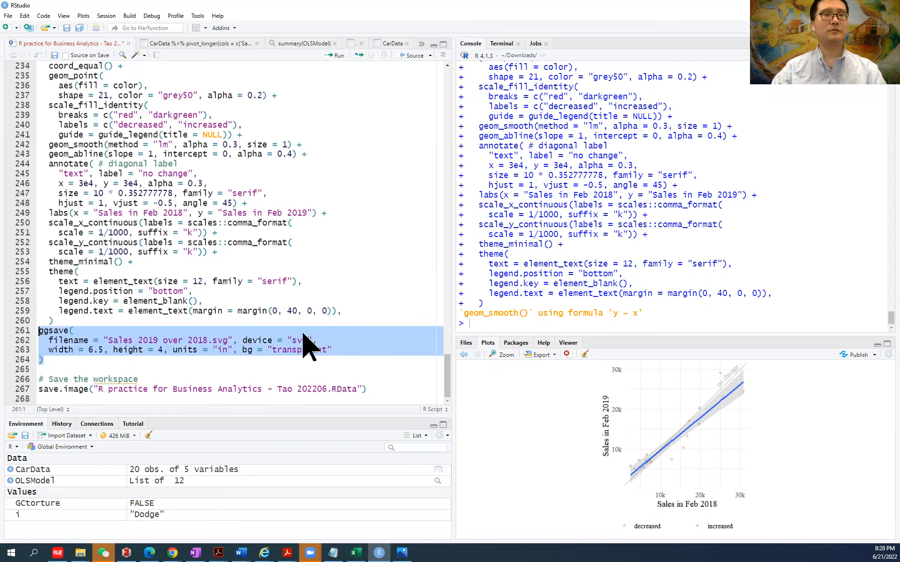
pyautogui.hotkey('ctrl', 'Return')
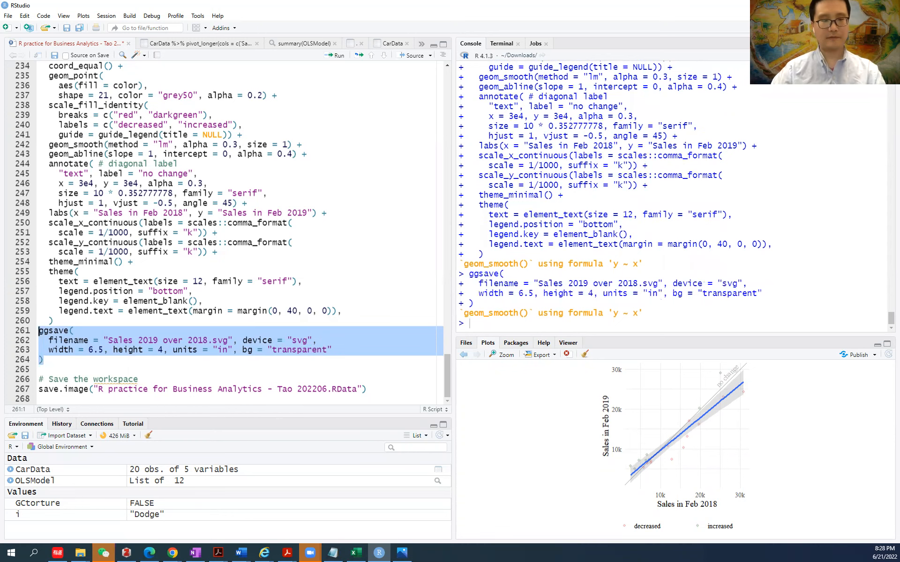
# Switch to the Downloads folder in File Explorer, open "Sales 2019 over 2018.svg" and enlarge the scatter plot
pyautogui.hotkey('alt', 'Tab')
pyautogui.hotkey('alt', 'Tab')
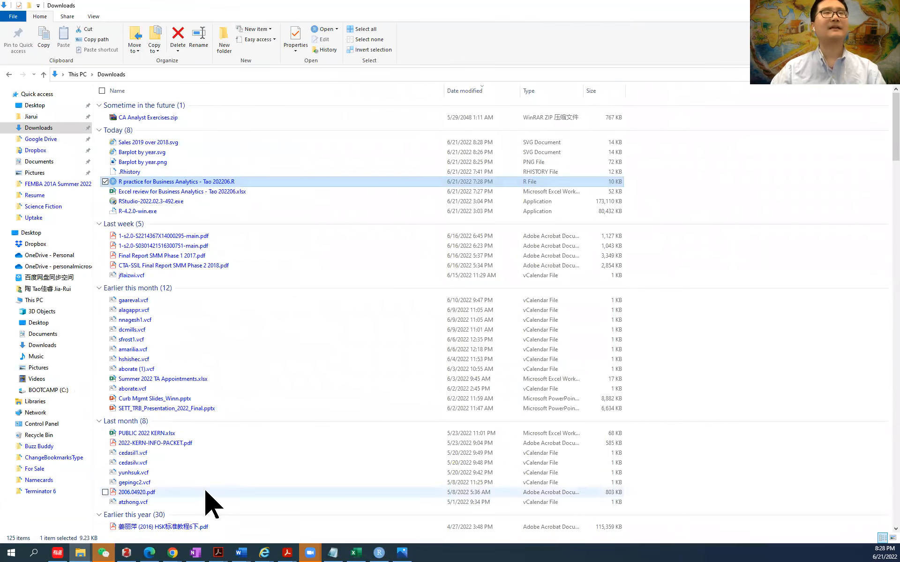
pyautogui.doubleClick(227, 151)
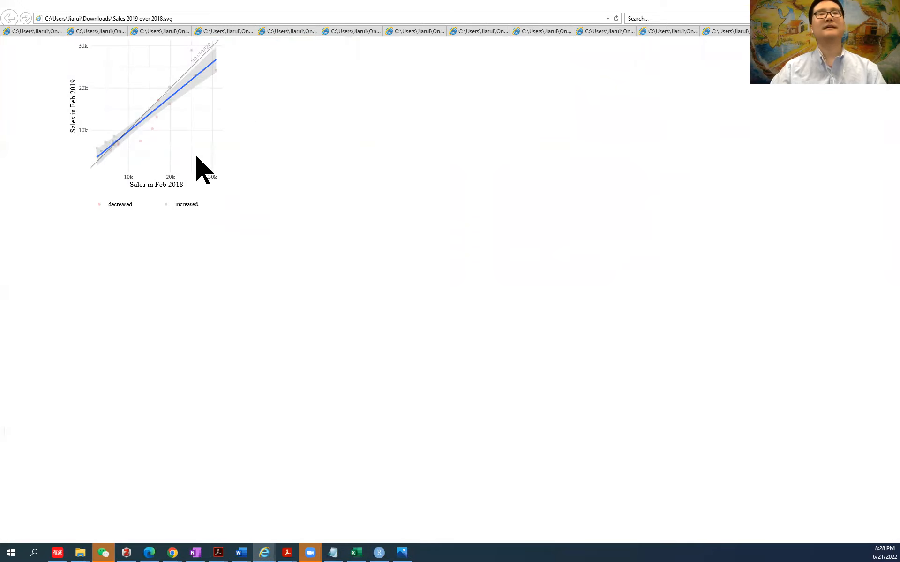
pyautogui.keyDown('ctrl'); pyautogui.scroll(3, 113, 141); pyautogui.keyUp('ctrl')
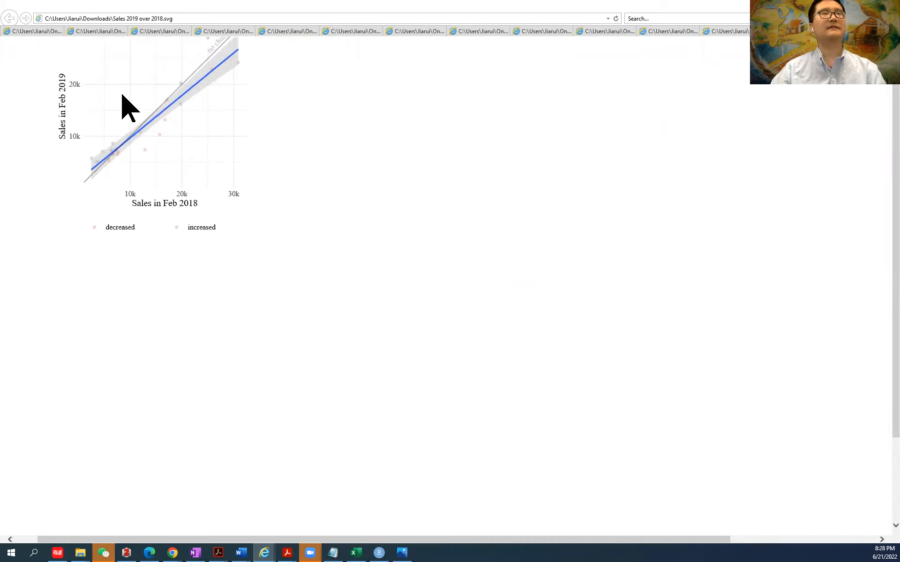
pyautogui.keyDown('ctrl'); pyautogui.scroll(4, 122, 98); pyautogui.keyUp('ctrl')
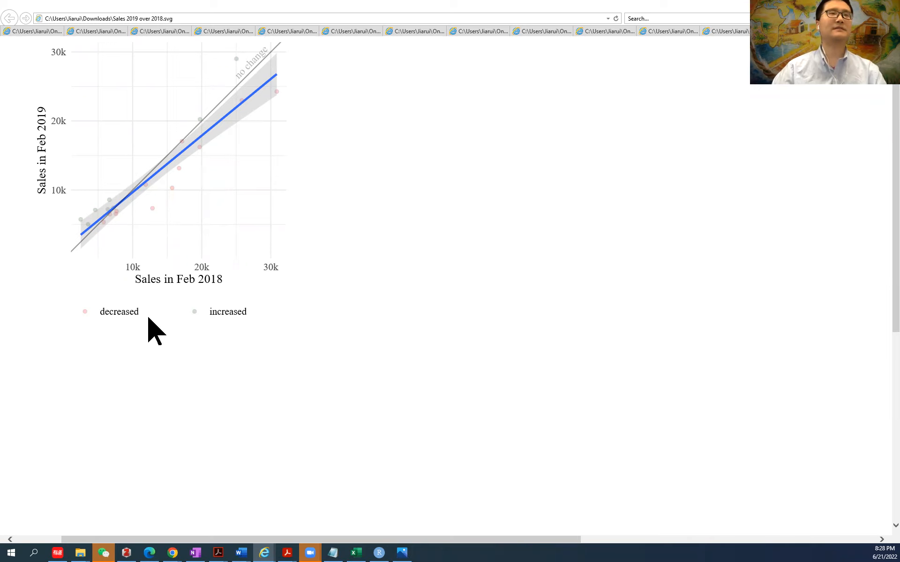
# Examine the axis titles "Sales in Feb 2018" and "Sales in Feb 2019" on the exported scatter plot
pyautogui.moveTo(135, 296); pyautogui.dragTo(203, 291)
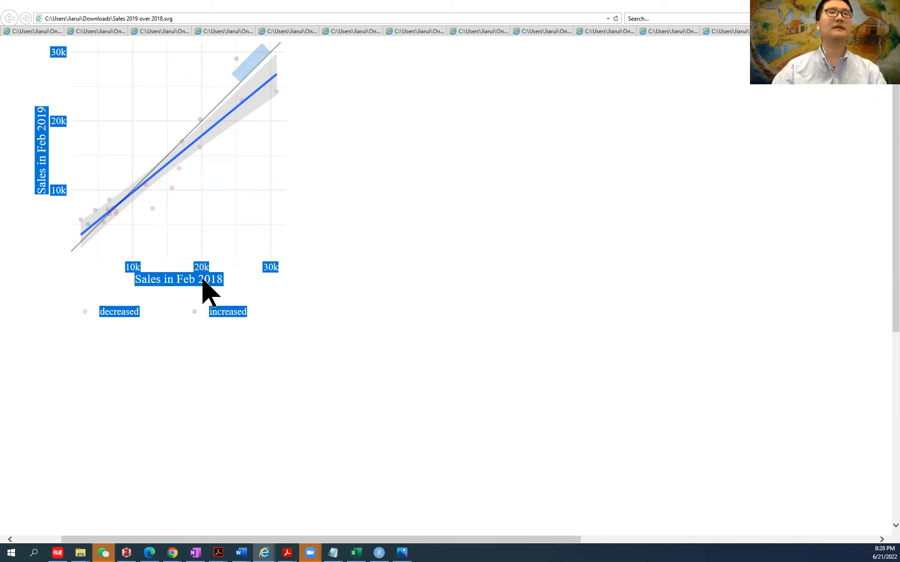
pyautogui.click(198, 281)
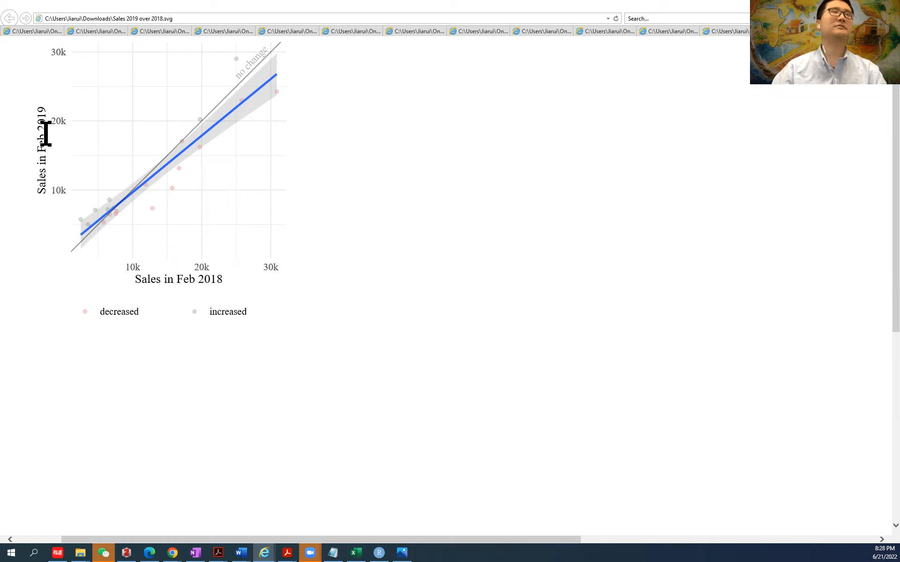
pyautogui.moveTo(43, 130); pyautogui.dragTo(42, 113)
pyautogui.click(187, 145)
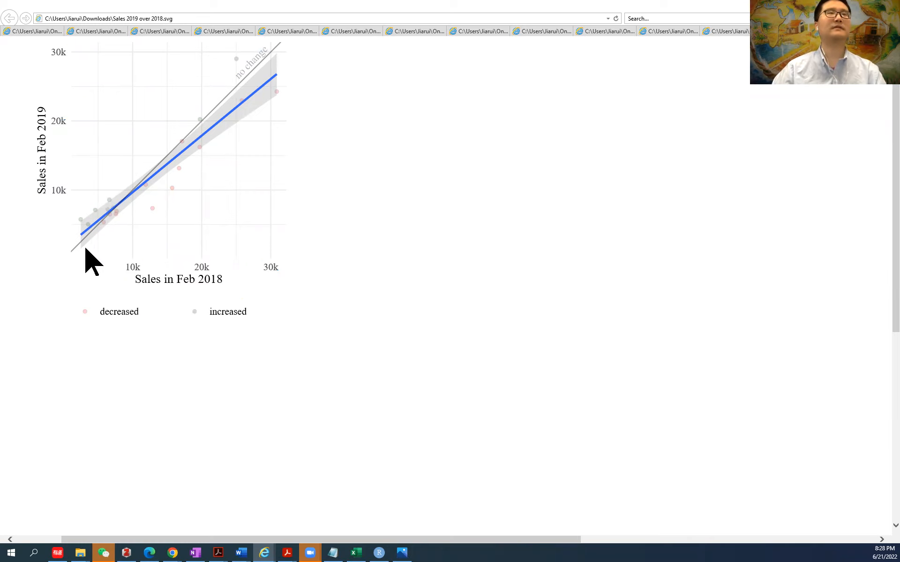